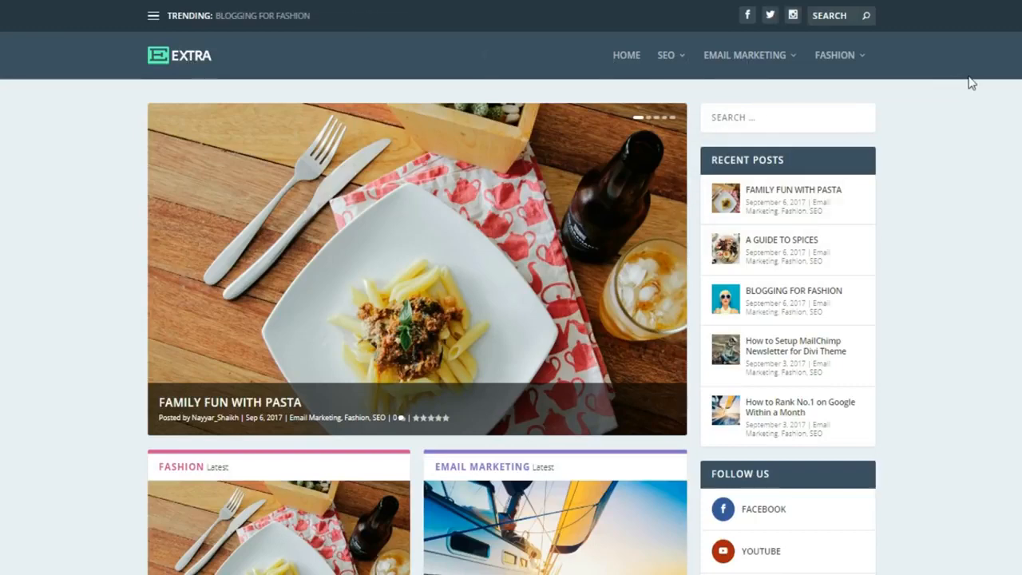
# Preview the Email Marketing mega menu, then Fashion's menu with its three featured posts
pyautogui.moveTo(743, 71)
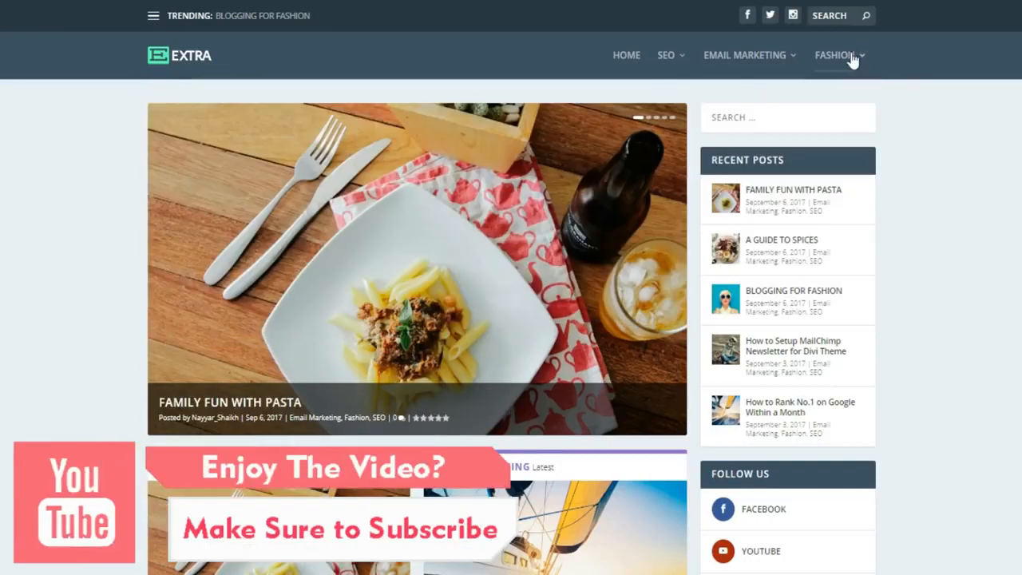
pyautogui.moveTo(853, 60)
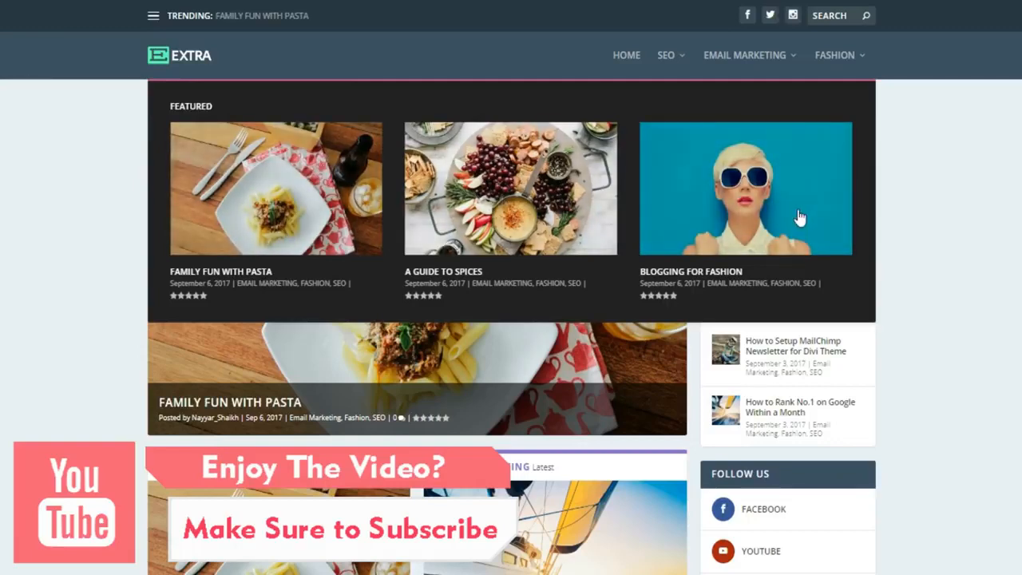
pyautogui.moveTo(738, 48)
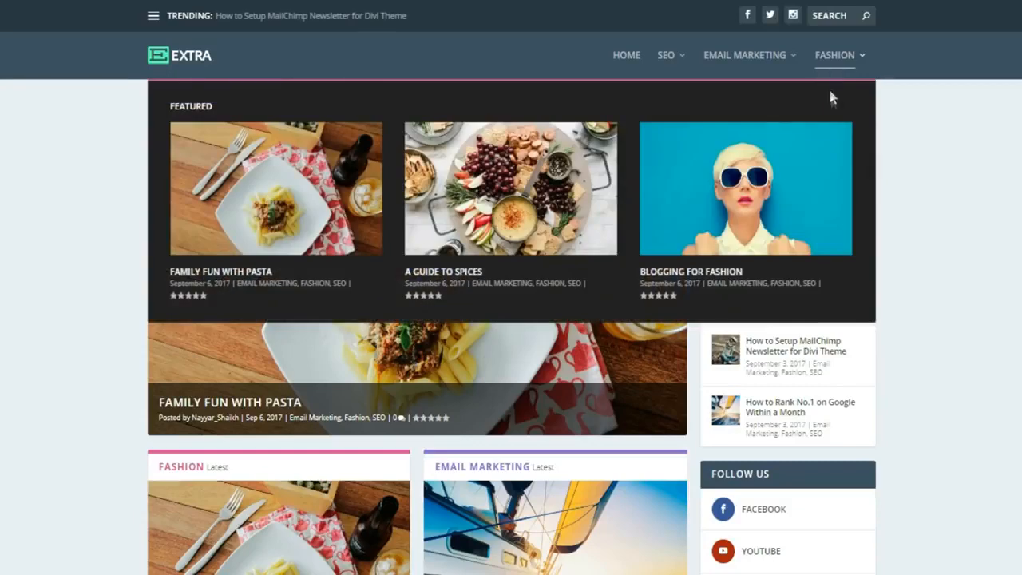
pyautogui.moveTo(832, 92)
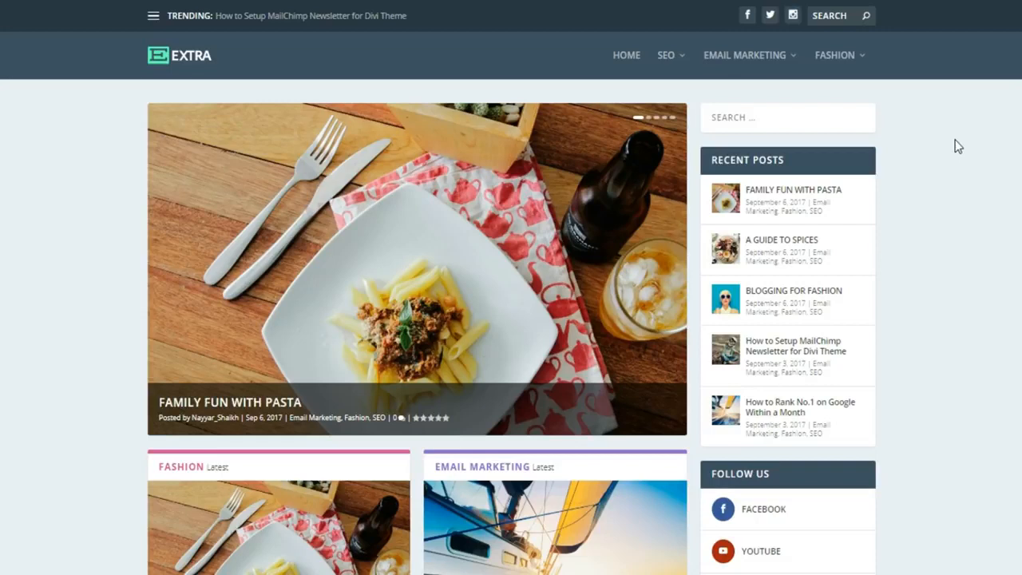
# Advance the hero slider two slides, from the pasta post to Blogging for Fashion
pyautogui.moveTo(663, 268)
pyautogui.click(664, 271)
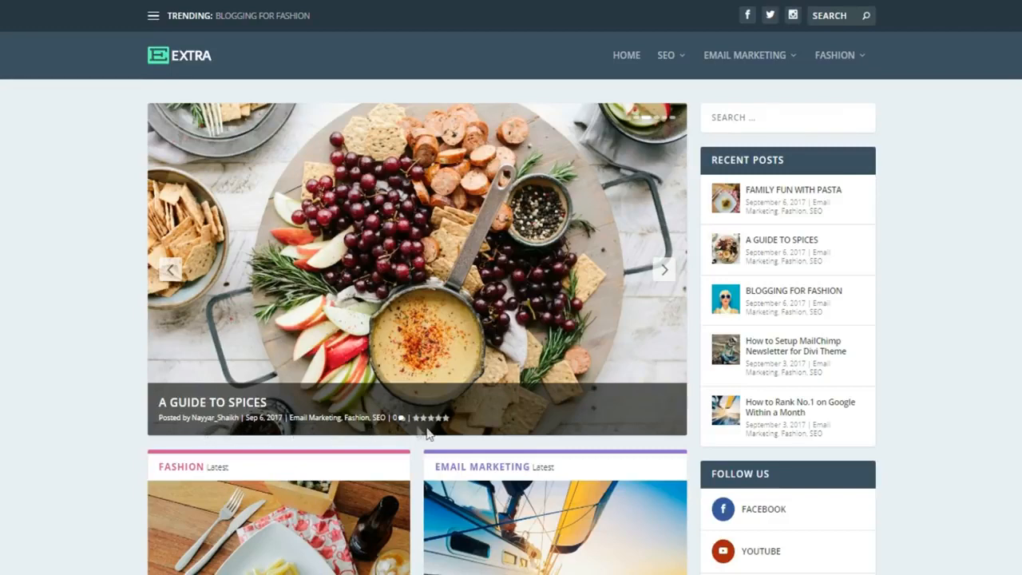
pyautogui.click(667, 272)
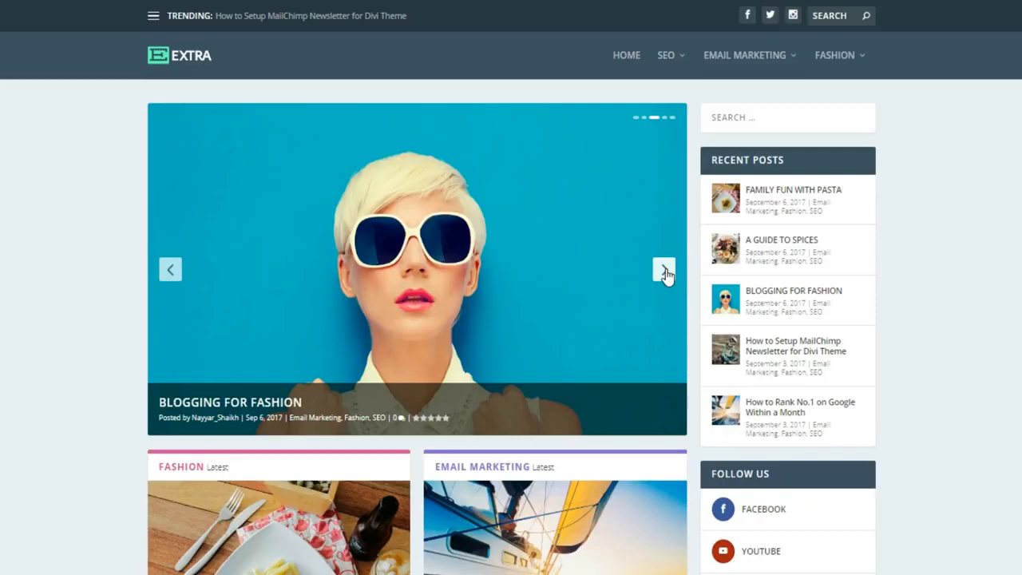
# Scroll down and rotate the ALL Latest carousel forward by two posts
pyautogui.scroll(-4, 665, 274)
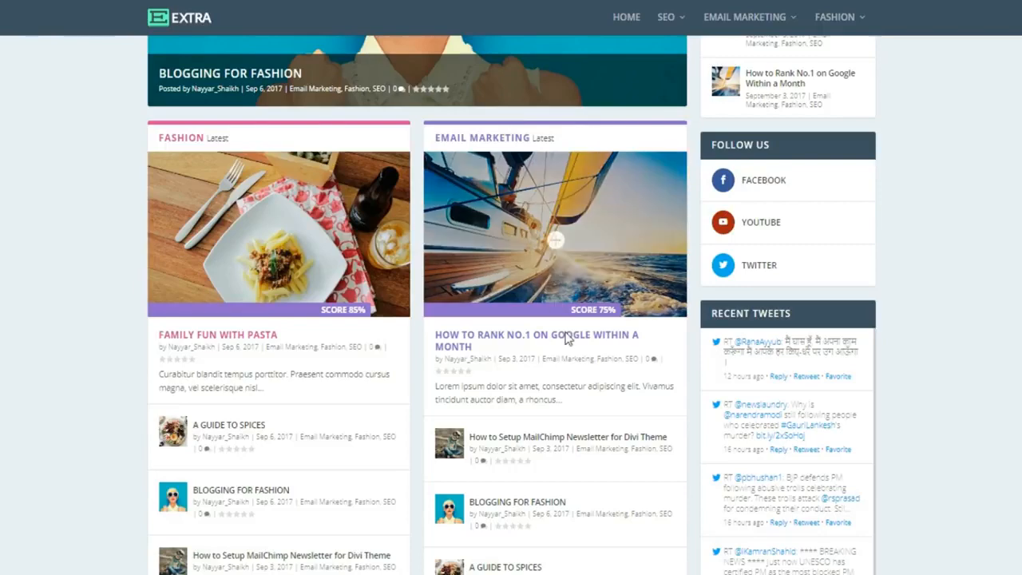
pyautogui.scroll(-2, 563, 320)
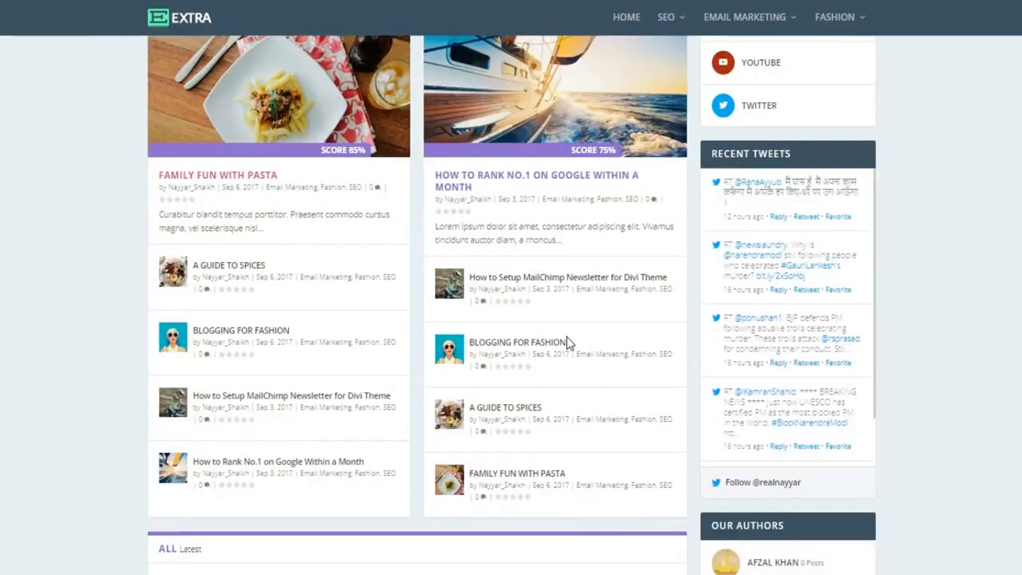
pyautogui.scroll(-2, 568, 343)
pyautogui.scroll(-1, 581, 388)
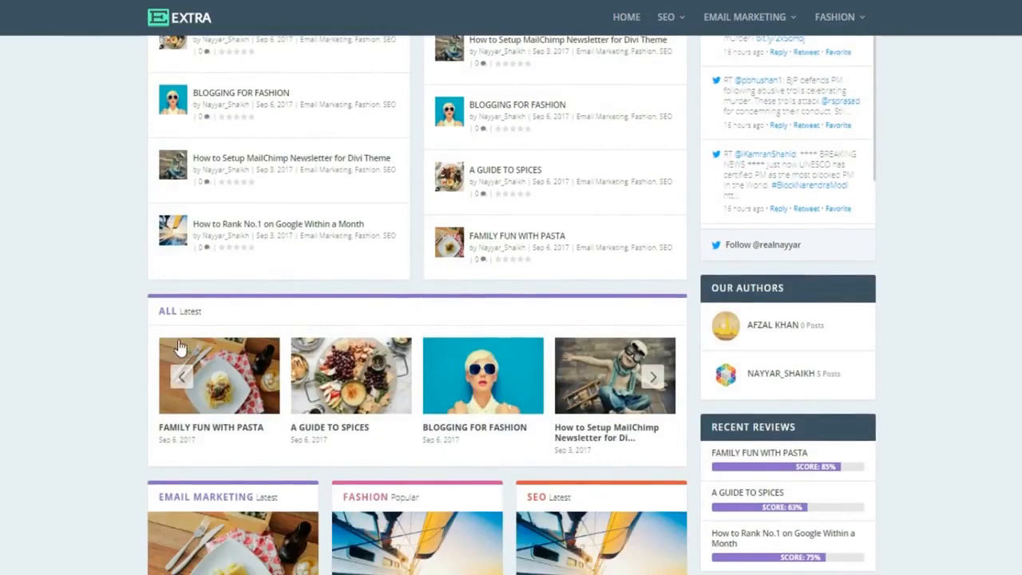
pyautogui.click(654, 380)
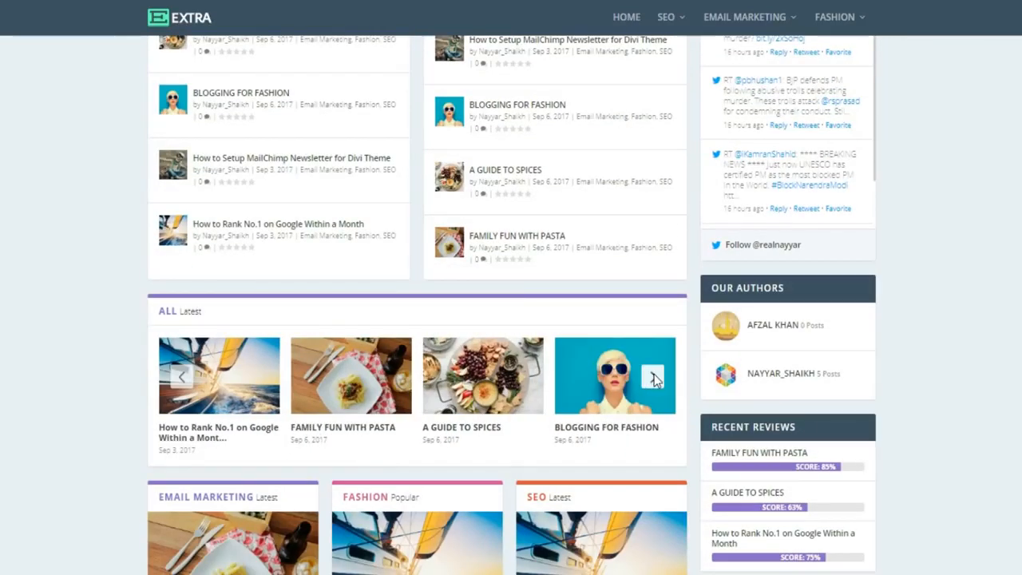
pyautogui.click(654, 380)
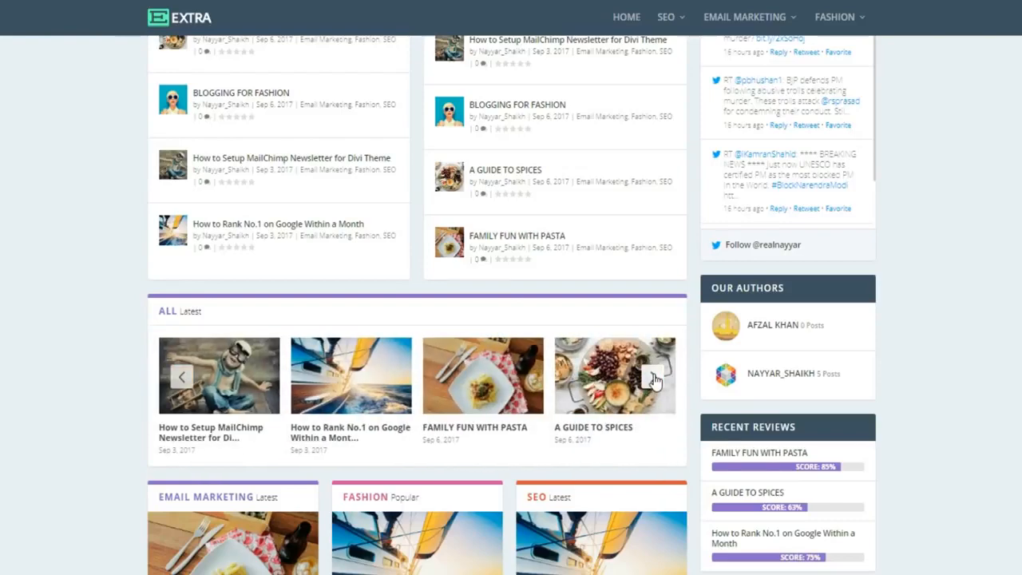
# Scroll down to the tabbed Fashion, Email Marketing, SEO and Uncategorized module
pyautogui.scroll(-4, 655, 381)
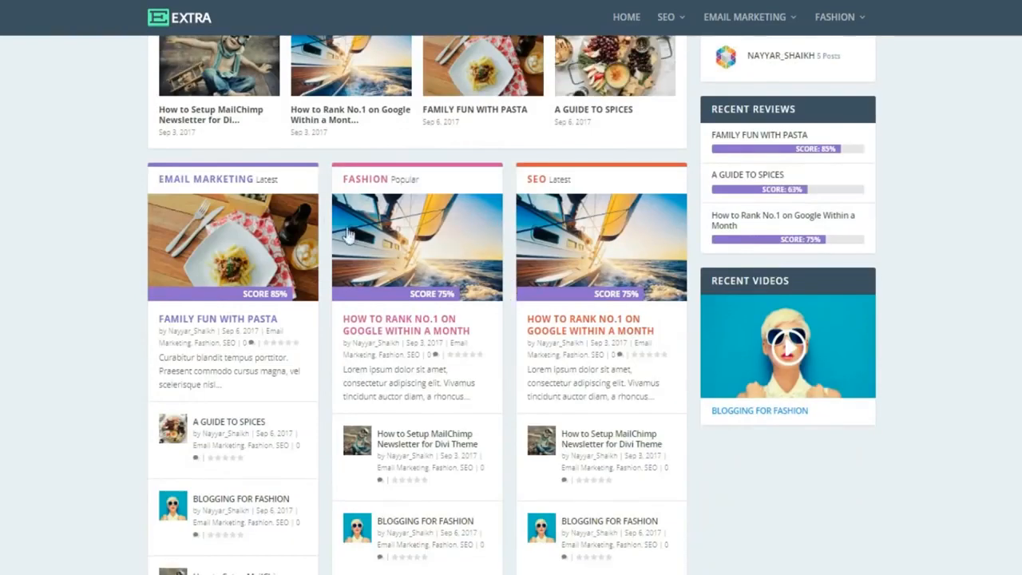
pyautogui.scroll(3, 574, 342)
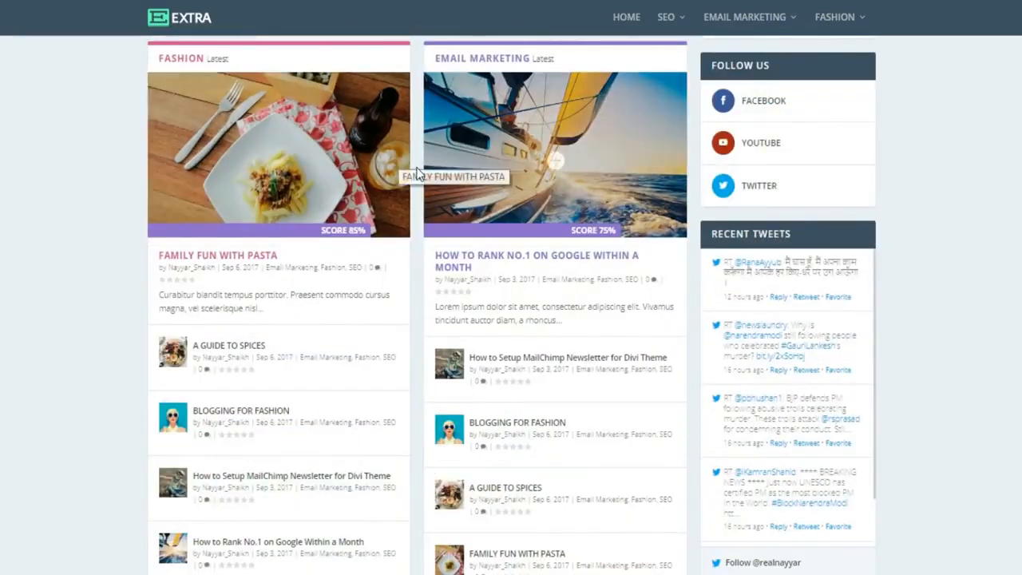
pyautogui.scroll(2, 309, 201)
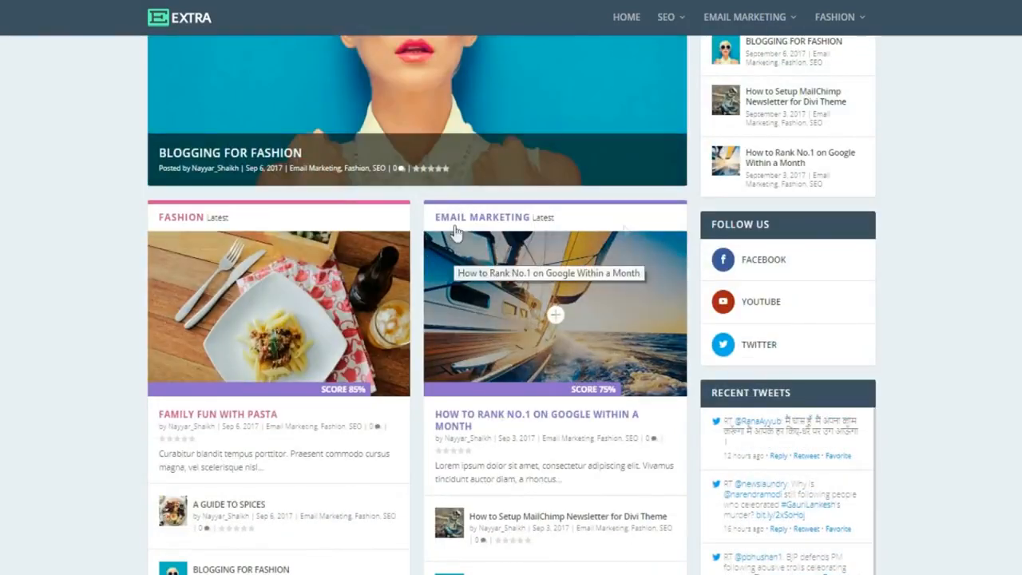
pyautogui.scroll(-4, 624, 335)
pyautogui.scroll(-5, 624, 336)
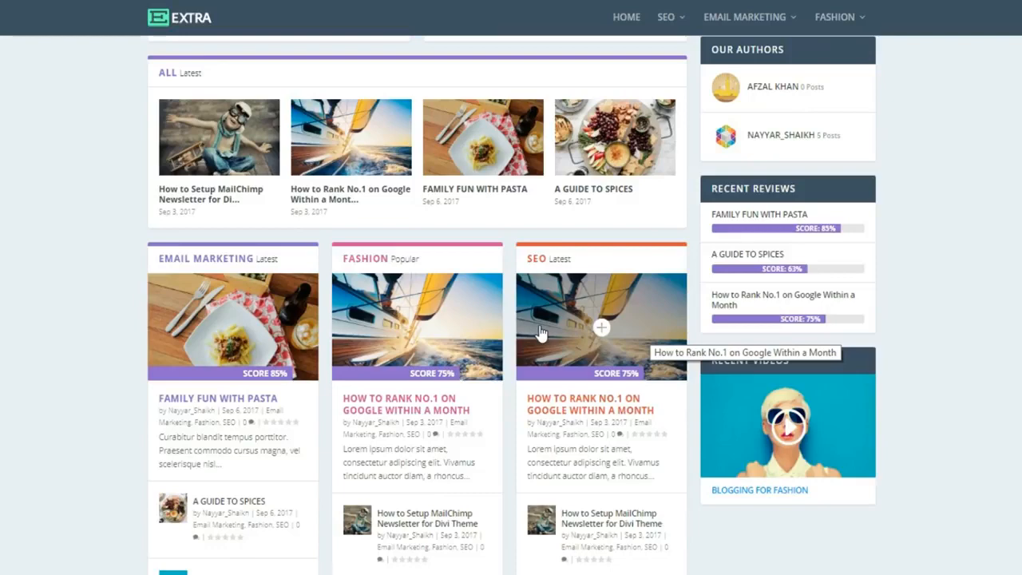
pyautogui.scroll(-7, 543, 335)
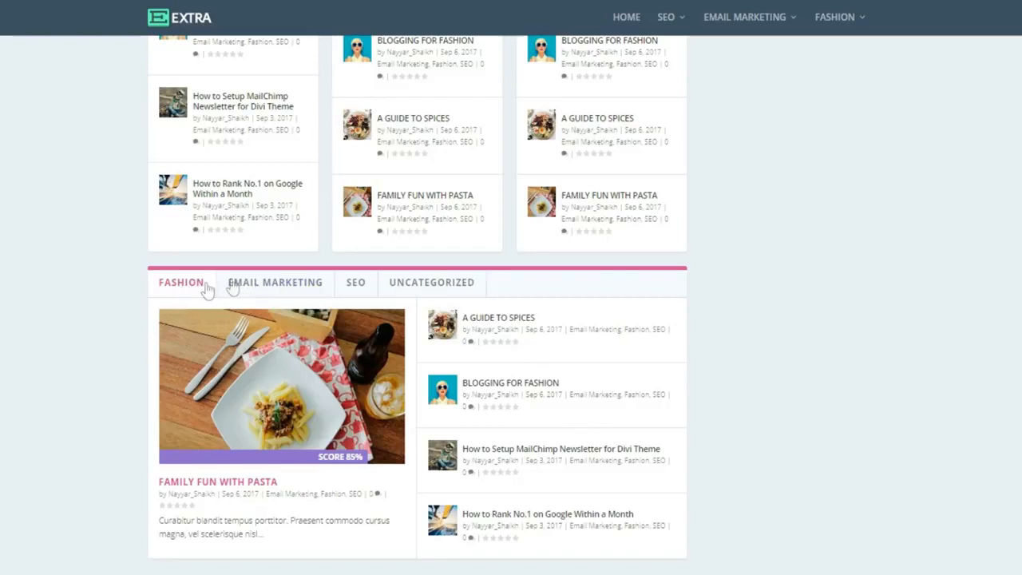
# Show the Email Marketing posts, then the SEO posts, in the tabbed category module
pyautogui.click(258, 286)
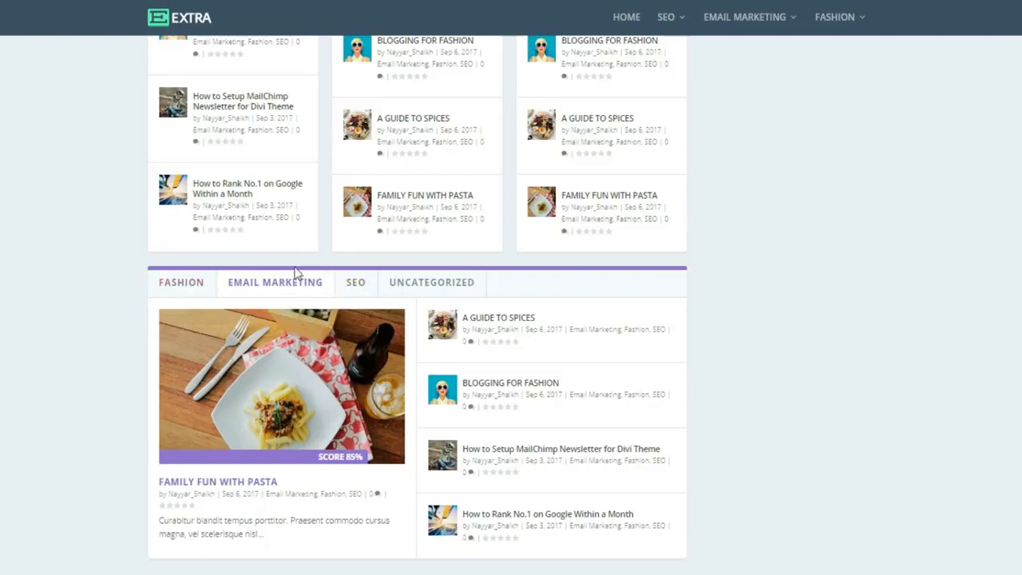
pyautogui.click(356, 286)
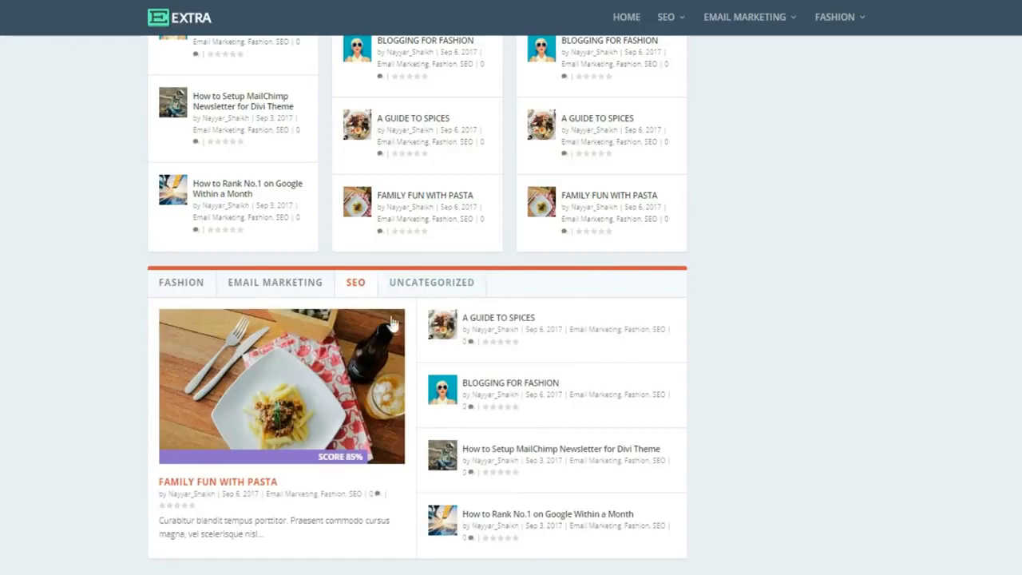
pyautogui.scroll(-10, 639, 445)
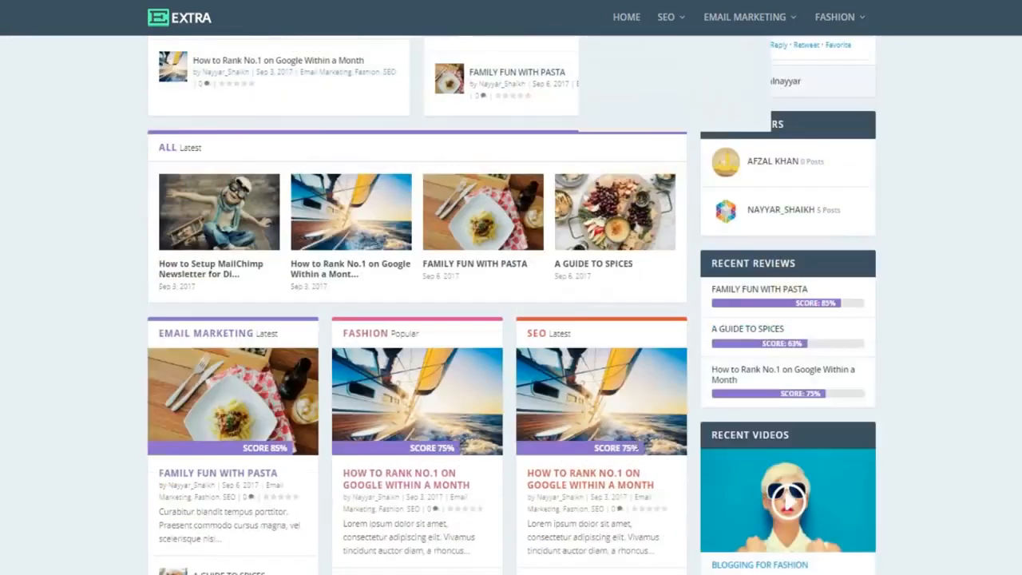
pyautogui.scroll(10, 779, 121)
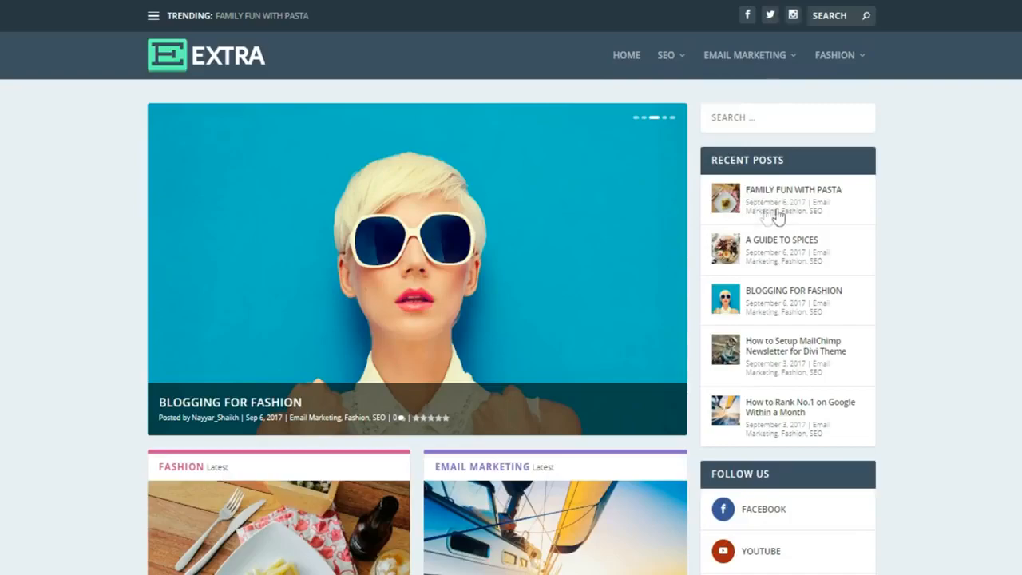
# Scroll down to Recent Videos and play its clip
pyautogui.scroll(-4, 914, 344)
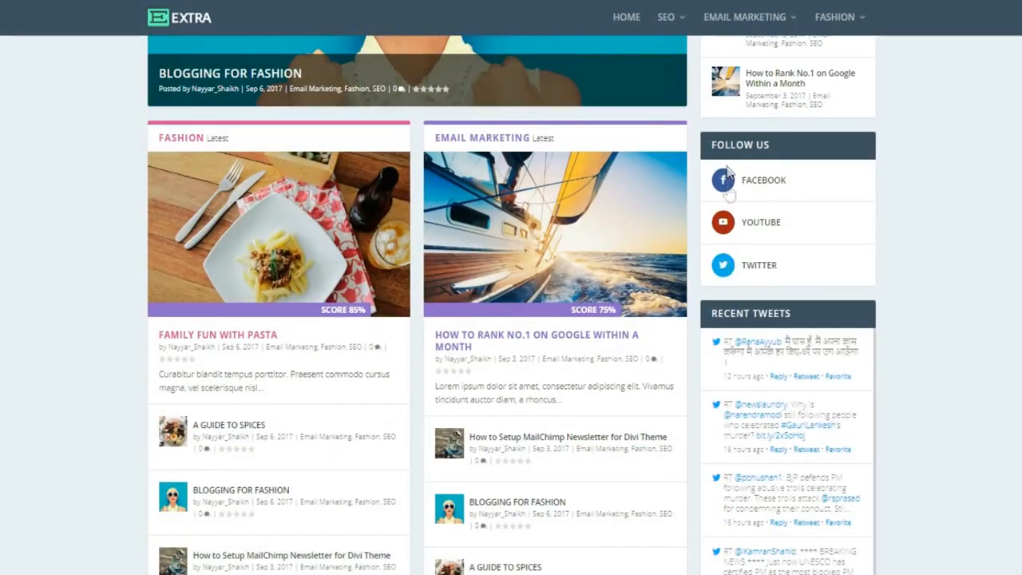
pyautogui.scroll(-3, 972, 269)
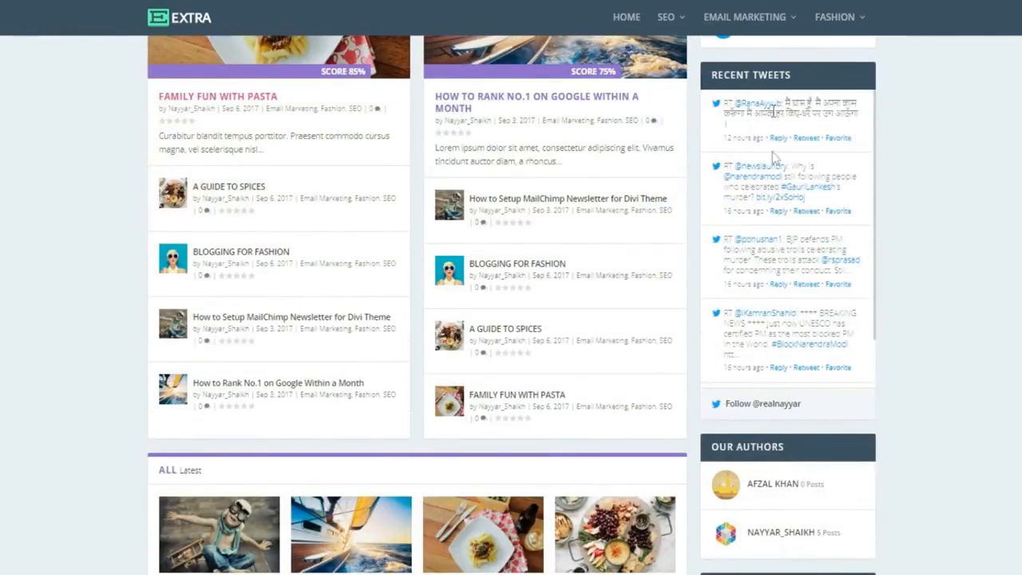
pyautogui.scroll(-3, 901, 412)
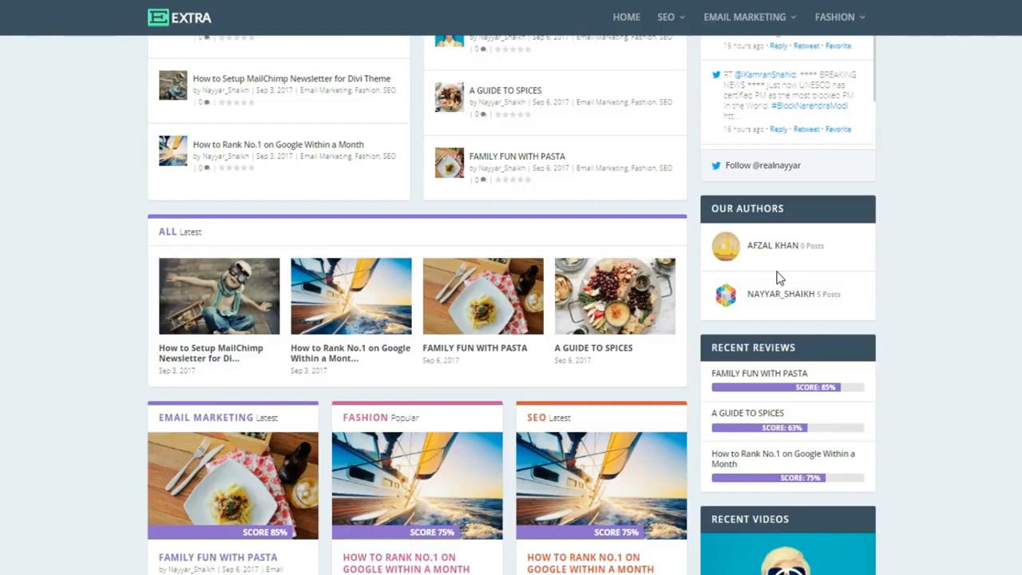
pyautogui.scroll(-1, 822, 295)
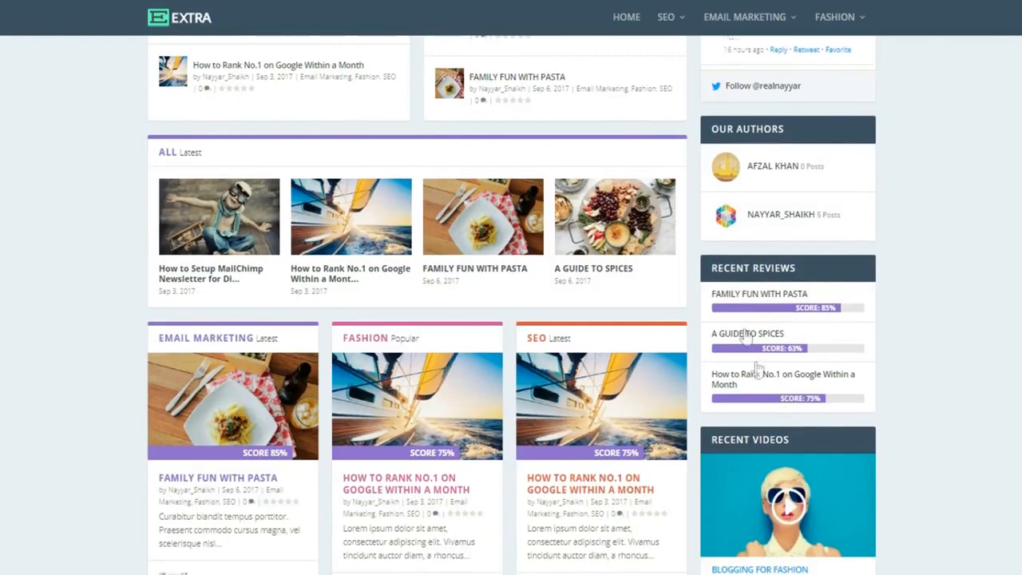
pyautogui.scroll(-3, 937, 344)
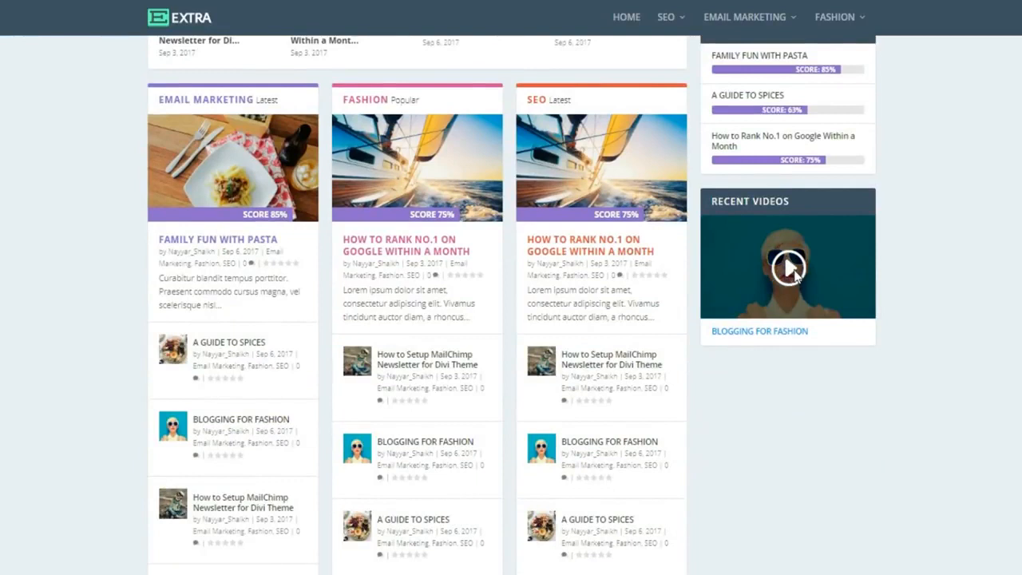
pyautogui.click(794, 270)
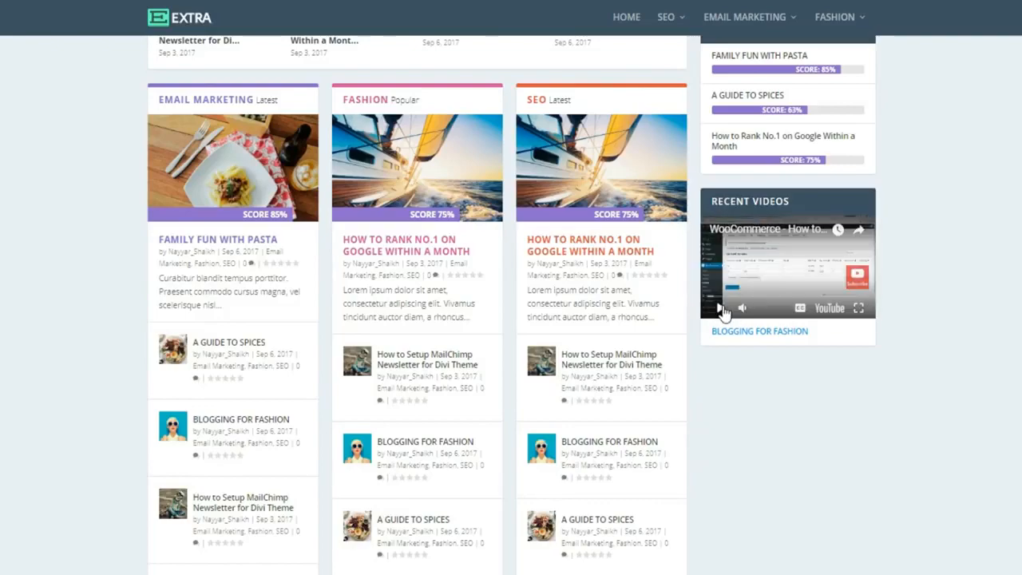
pyautogui.scroll(15, 901, 372)
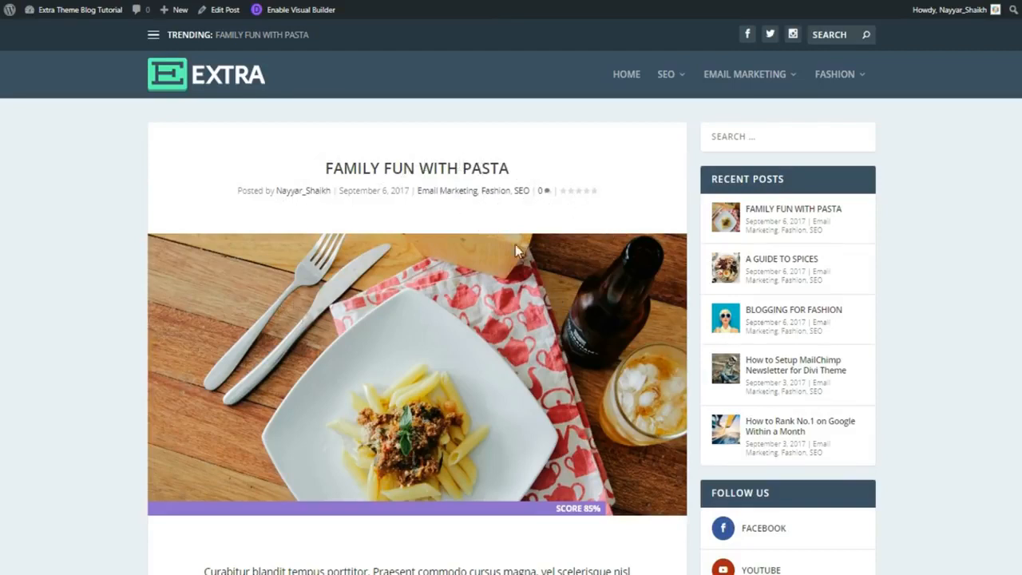
# Scroll through the Family Fun with Pasta post down to the Donec Lorem Ipsum accordion
pyautogui.scroll(-5, 468, 424)
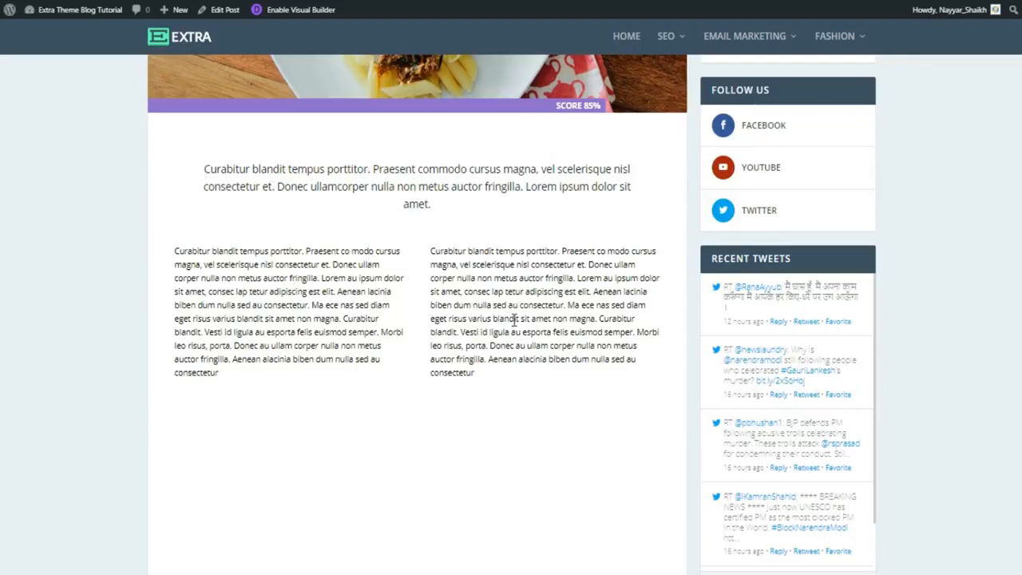
pyautogui.scroll(-3, 513, 319)
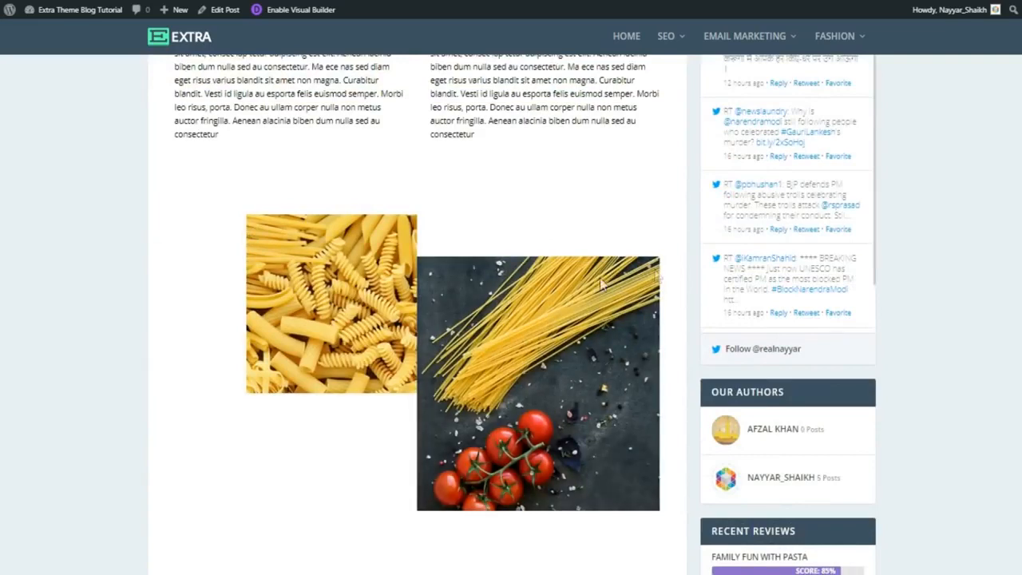
pyautogui.scroll(-2, 586, 290)
pyautogui.scroll(2, 484, 287)
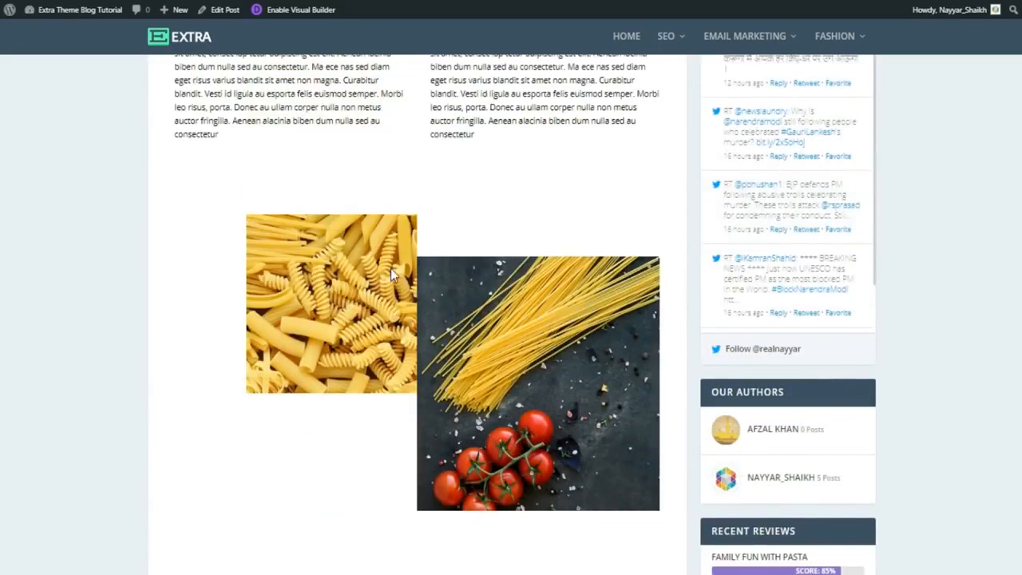
pyautogui.scroll(-5, 458, 289)
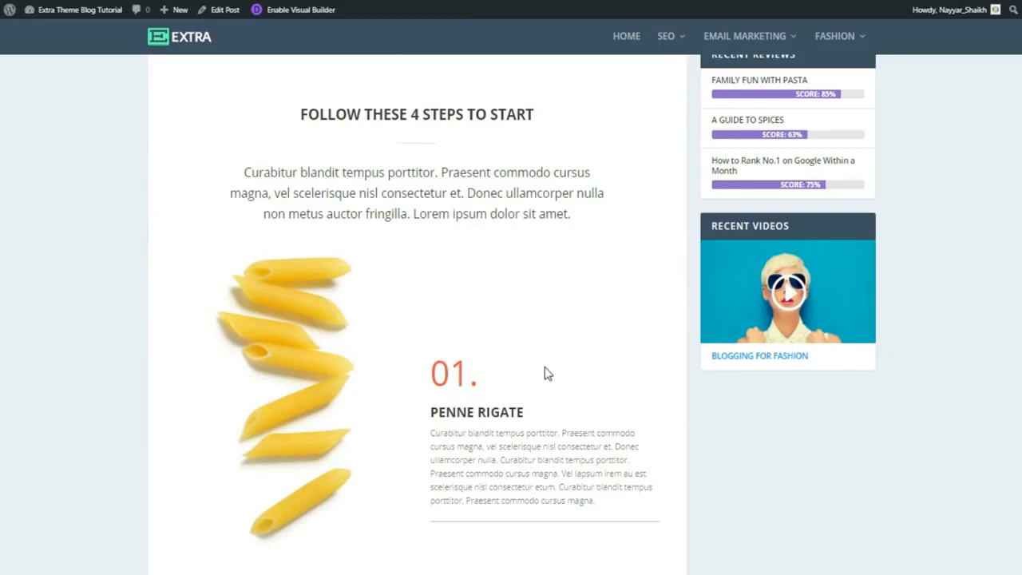
pyautogui.scroll(-6, 545, 367)
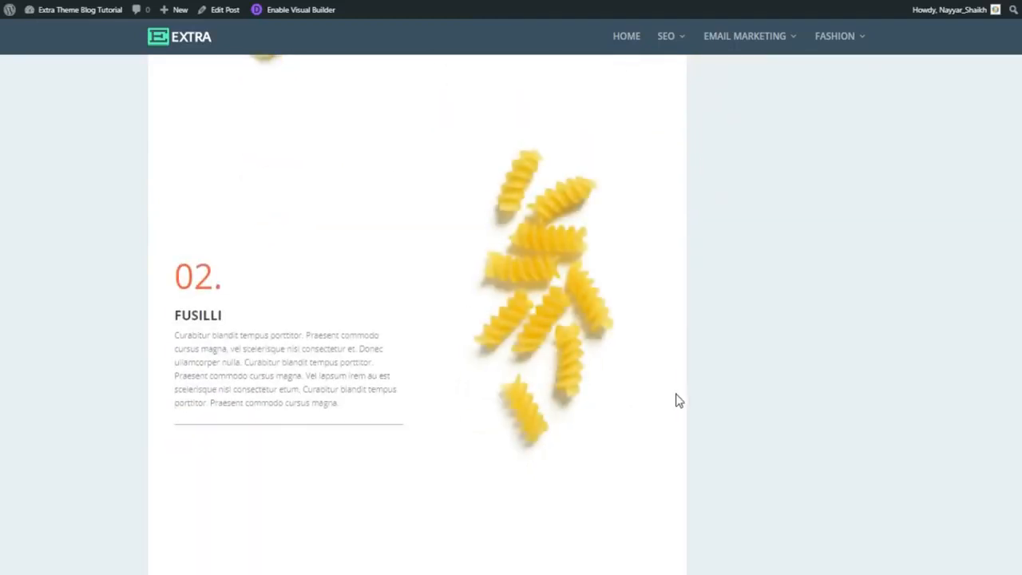
pyautogui.scroll(-5, 676, 399)
pyautogui.scroll(-1, 417, 314)
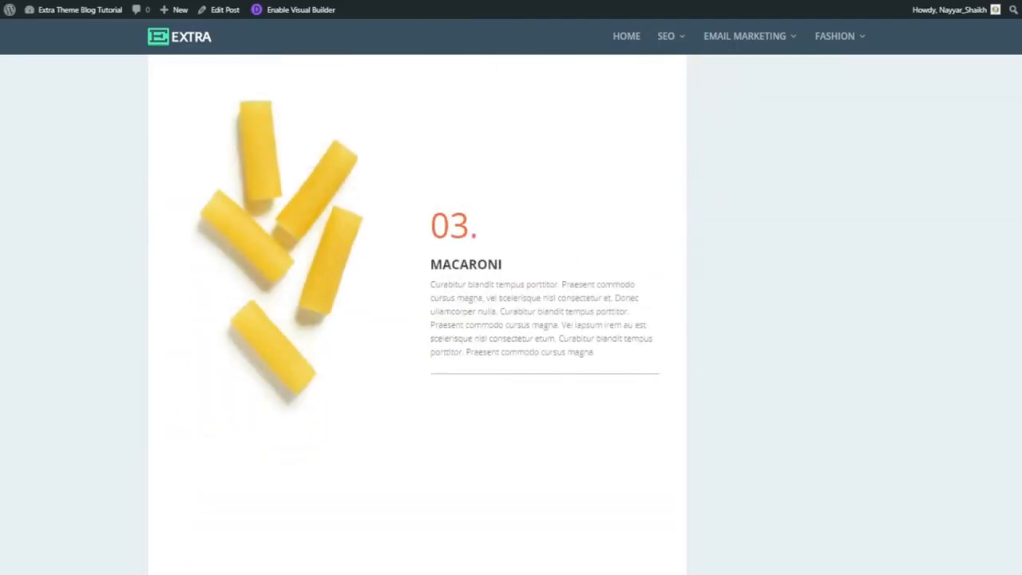
pyautogui.scroll(-4, 417, 314)
pyautogui.scroll(-5, 963, 388)
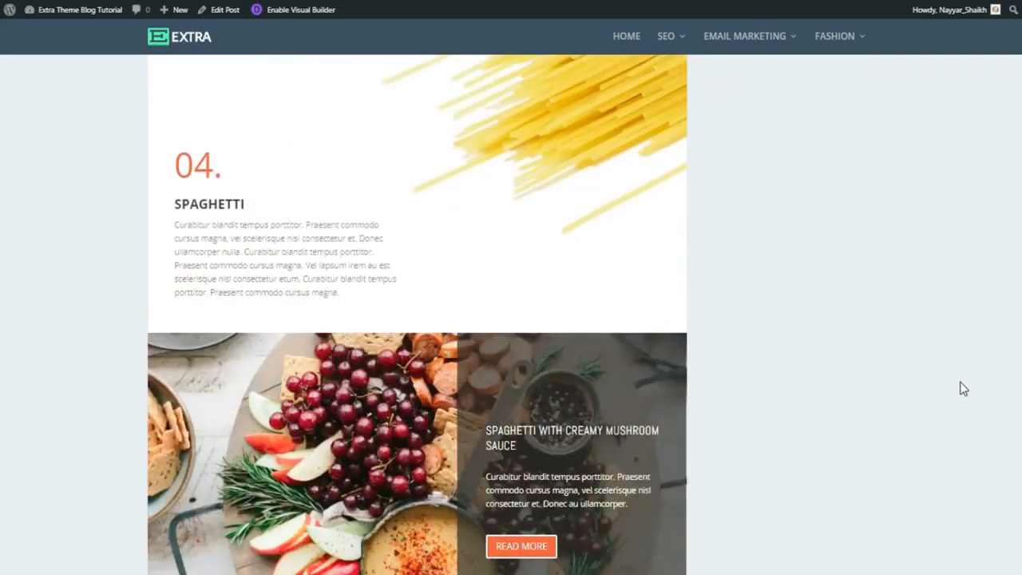
pyautogui.scroll(-2, 885, 386)
pyautogui.scroll(3, 885, 386)
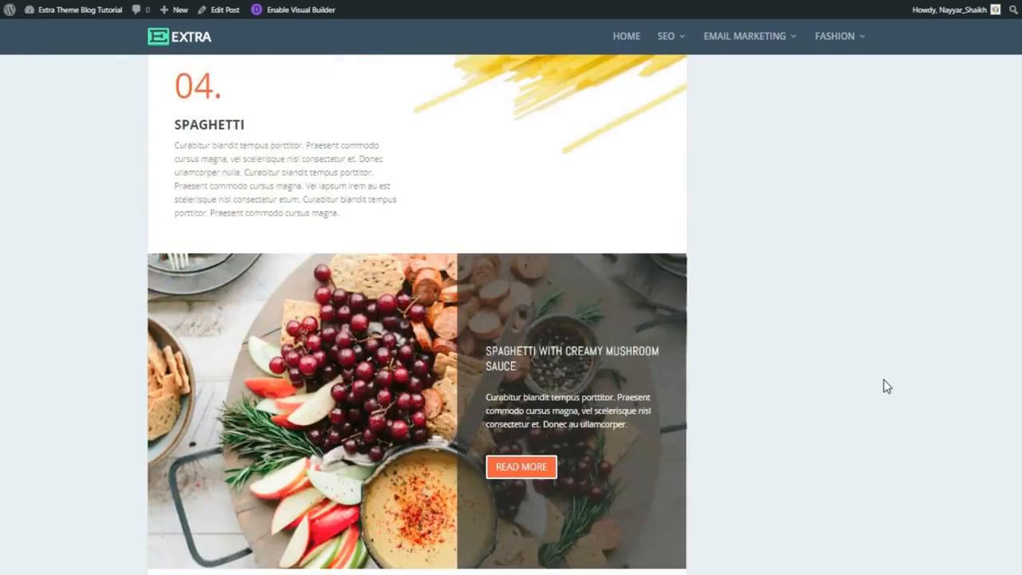
pyautogui.scroll(-1, 386, 405)
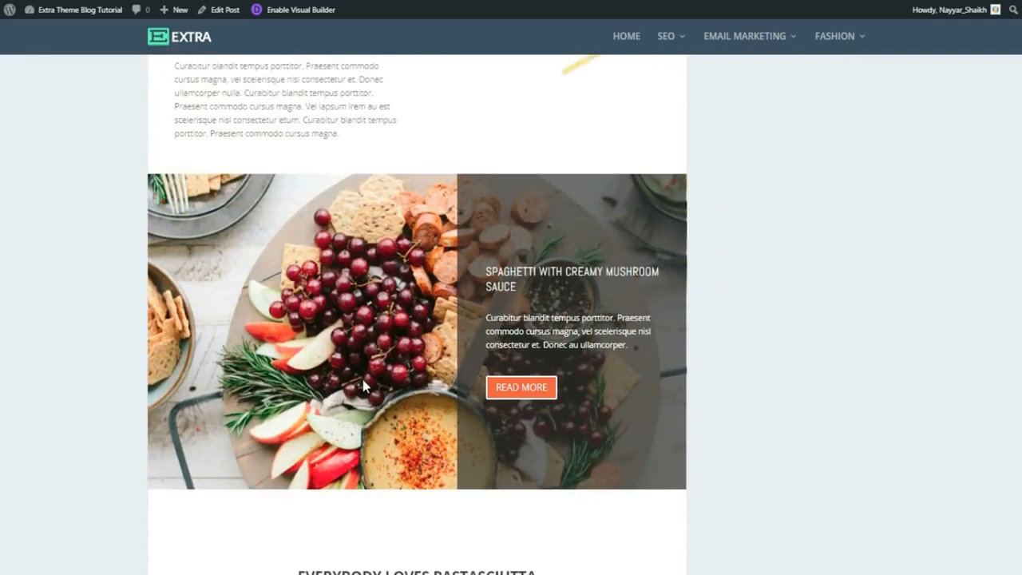
pyautogui.scroll(-1, 361, 375)
pyautogui.scroll(2, 545, 318)
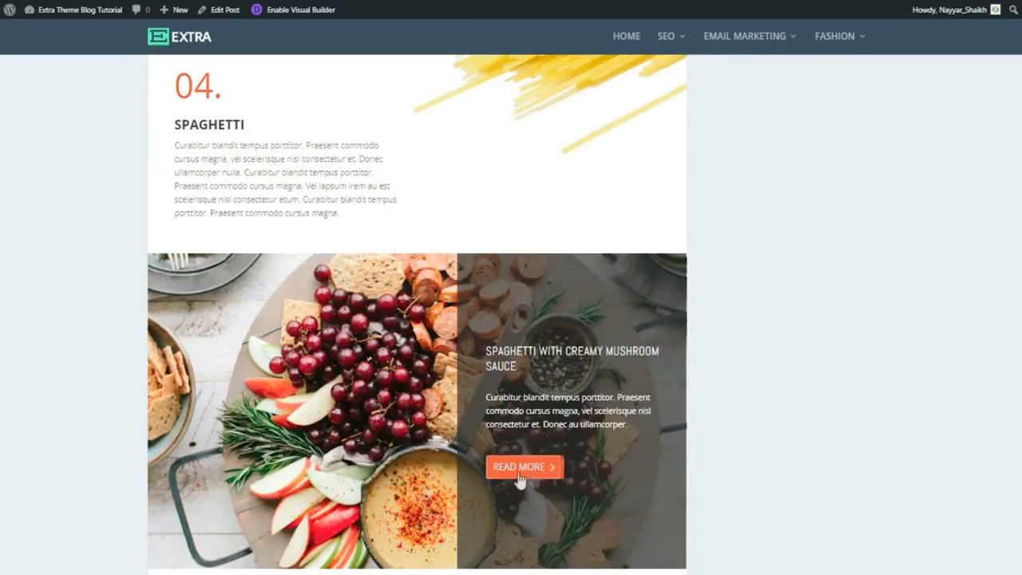
pyautogui.scroll(-4, 885, 411)
pyautogui.scroll(5, 885, 411)
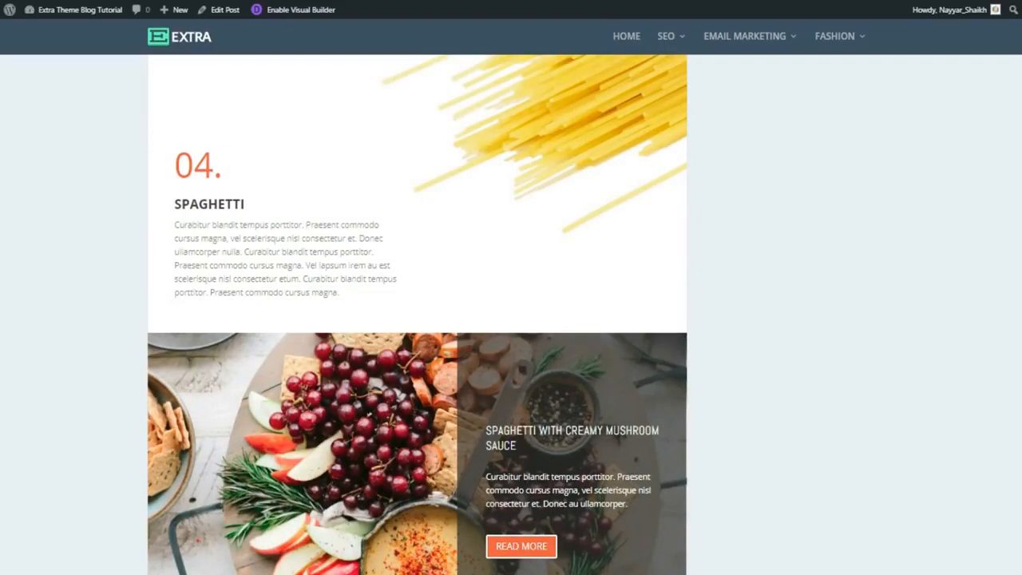
pyautogui.scroll(4, 418, 314)
pyautogui.scroll(-5, 418, 315)
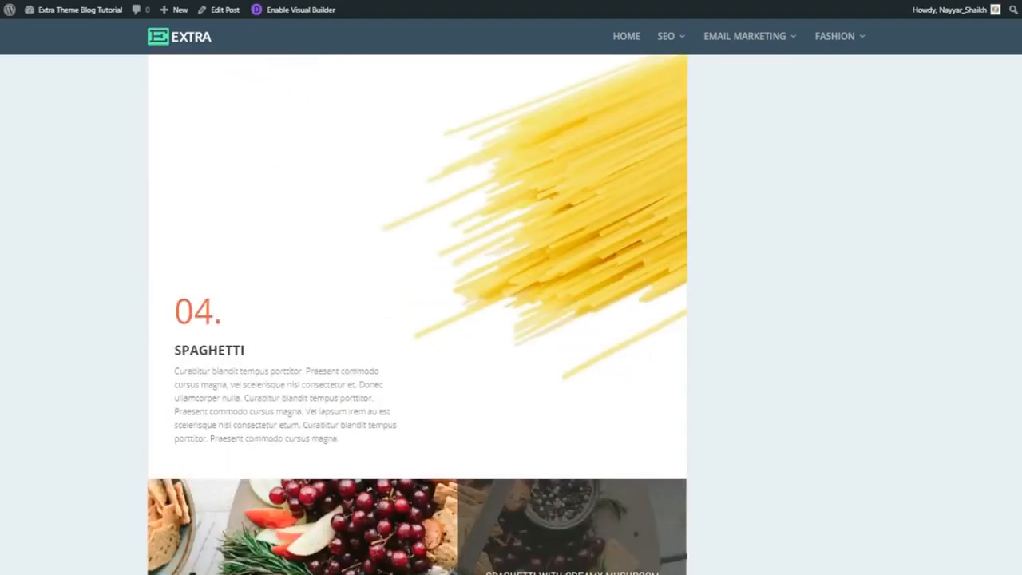
pyautogui.scroll(-8, 418, 315)
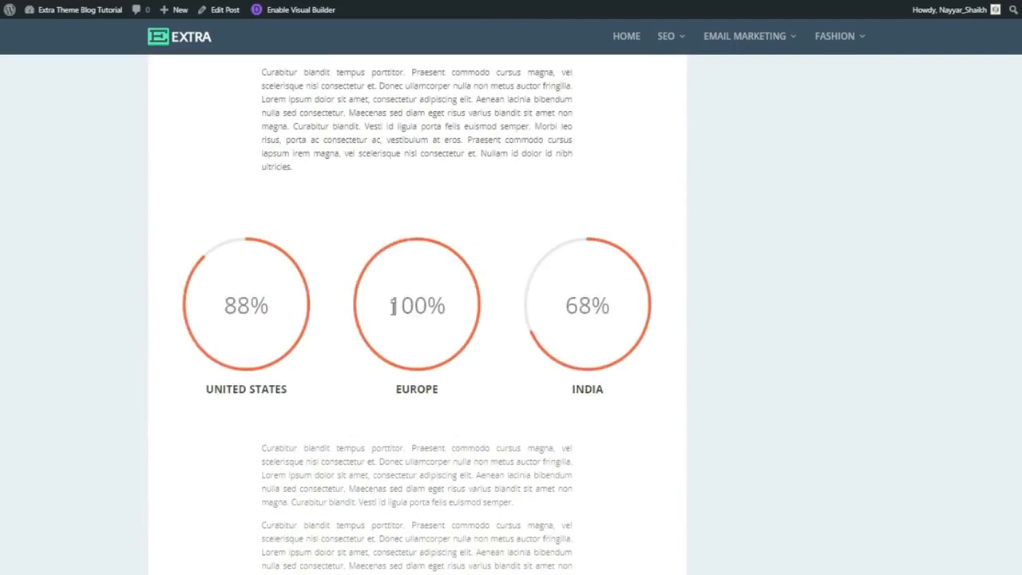
pyautogui.scroll(3, 403, 312)
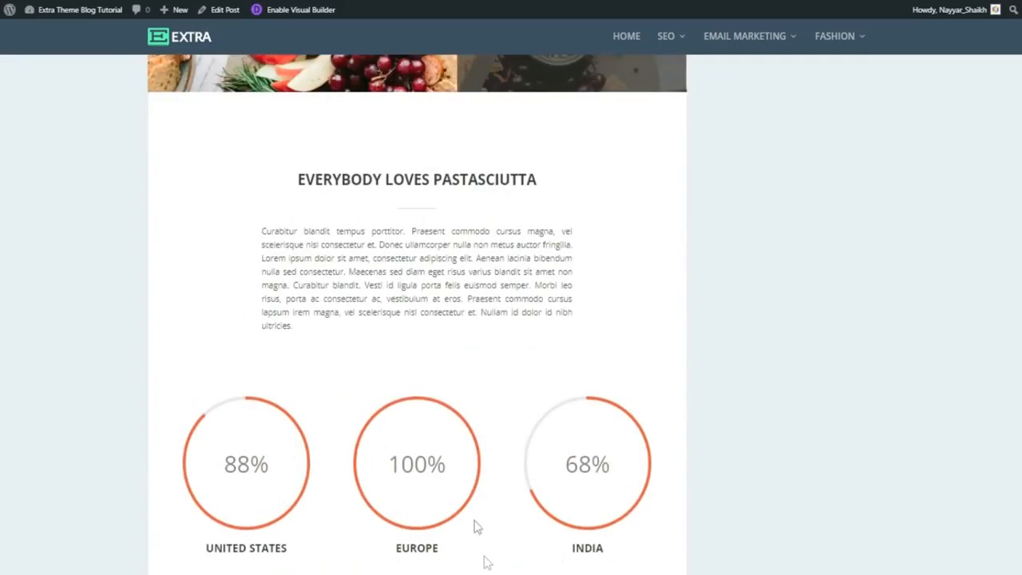
pyautogui.scroll(-2, 502, 463)
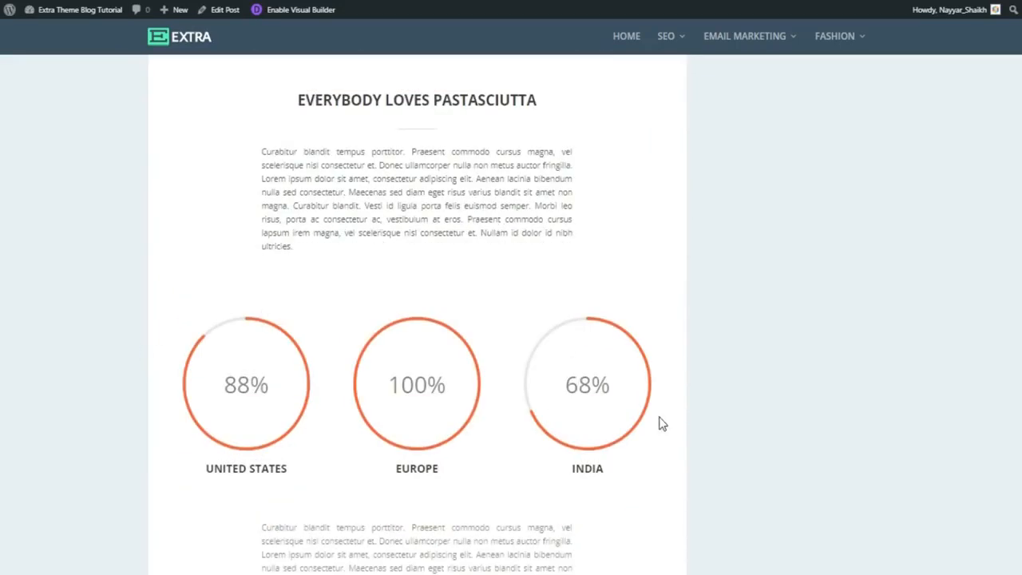
pyautogui.scroll(-3, 662, 424)
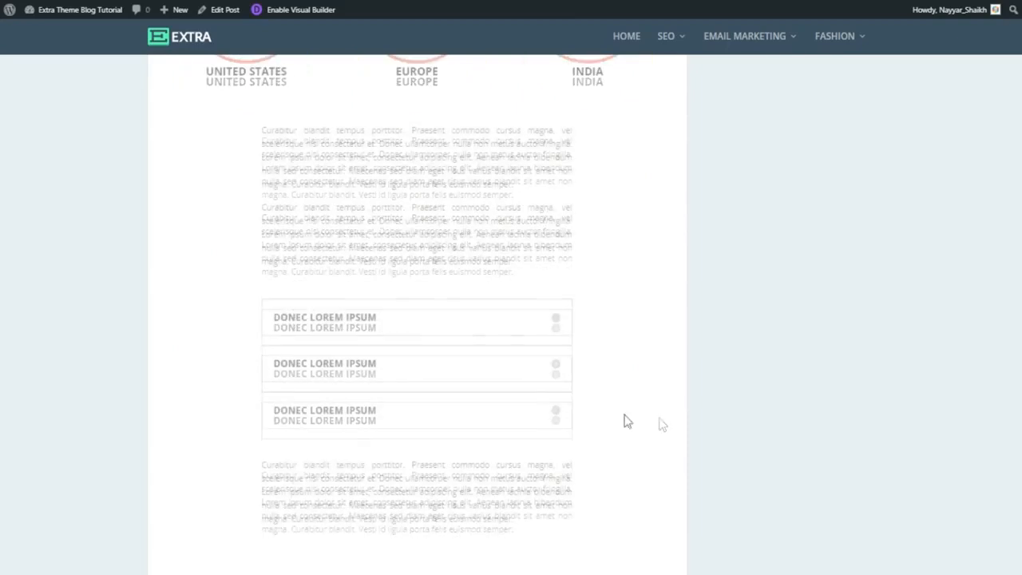
# Expand the three Donec Lorem Ipsum accordion items one after another
pyautogui.click(556, 319)
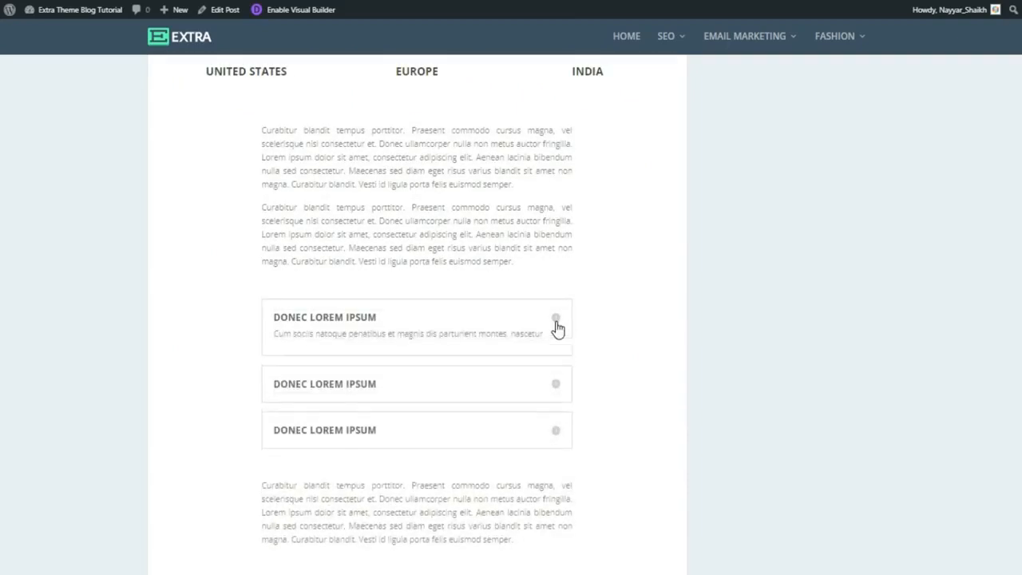
pyautogui.scroll(-2, 567, 292)
pyautogui.click(556, 272)
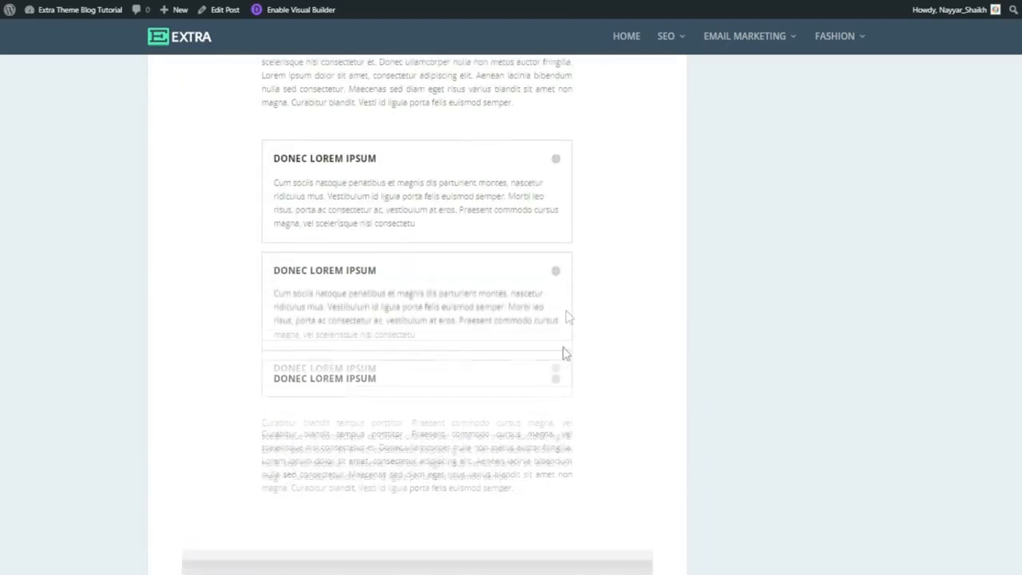
pyautogui.click(555, 385)
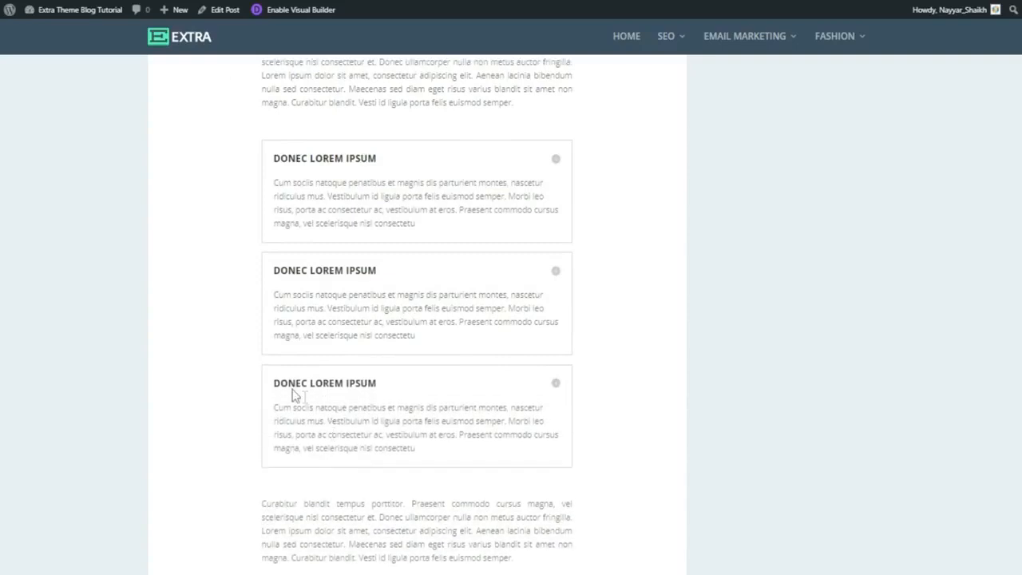
pyautogui.scroll(-4, 326, 434)
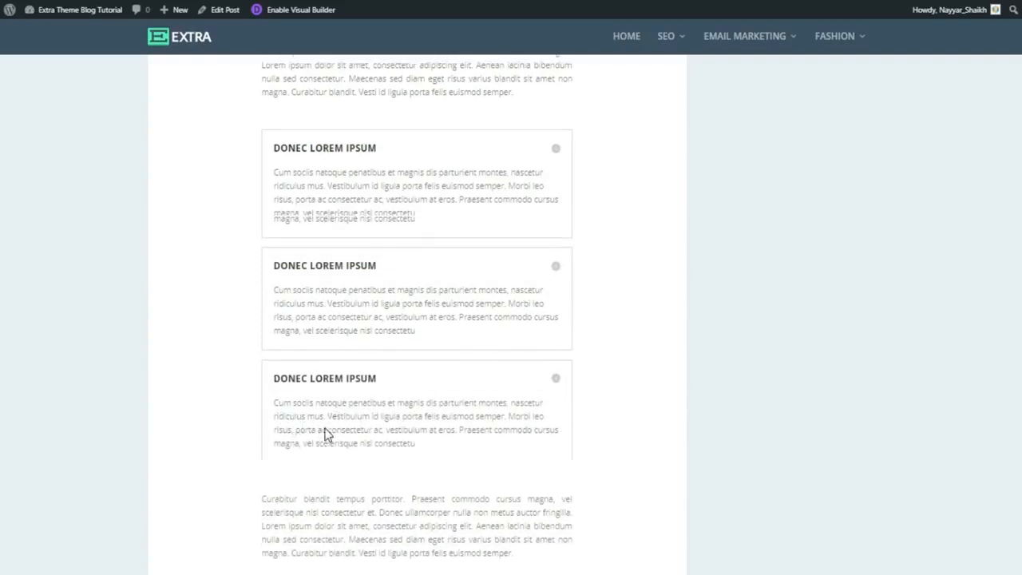
pyautogui.scroll(-2, 330, 429)
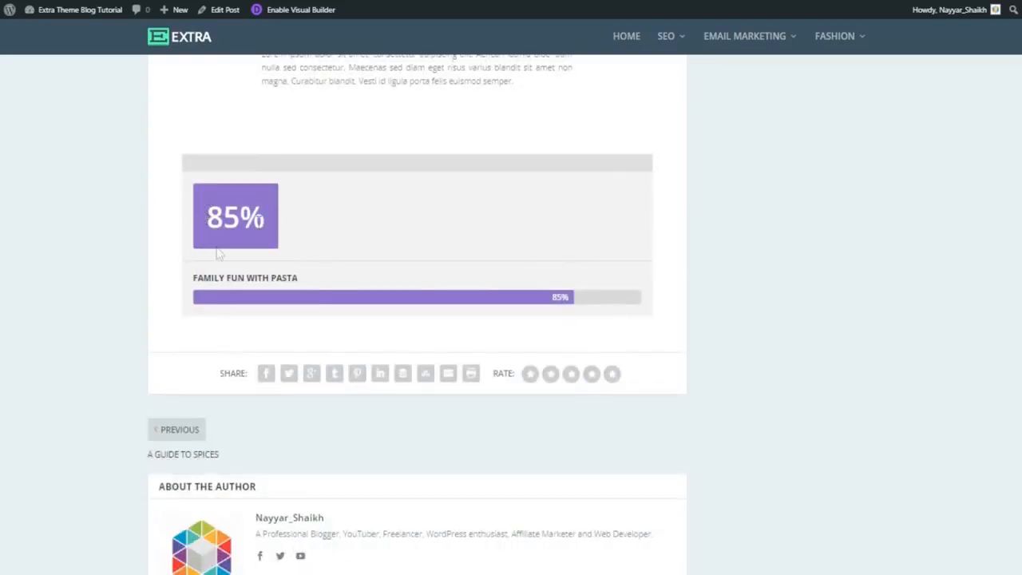
pyautogui.scroll(-6, 417, 314)
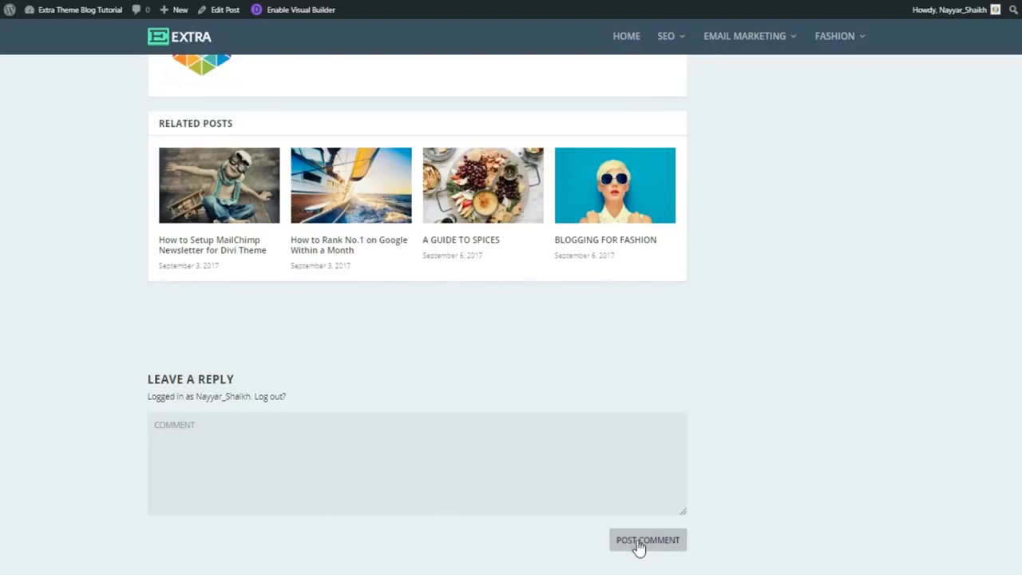
pyautogui.scroll(20, 512, 315)
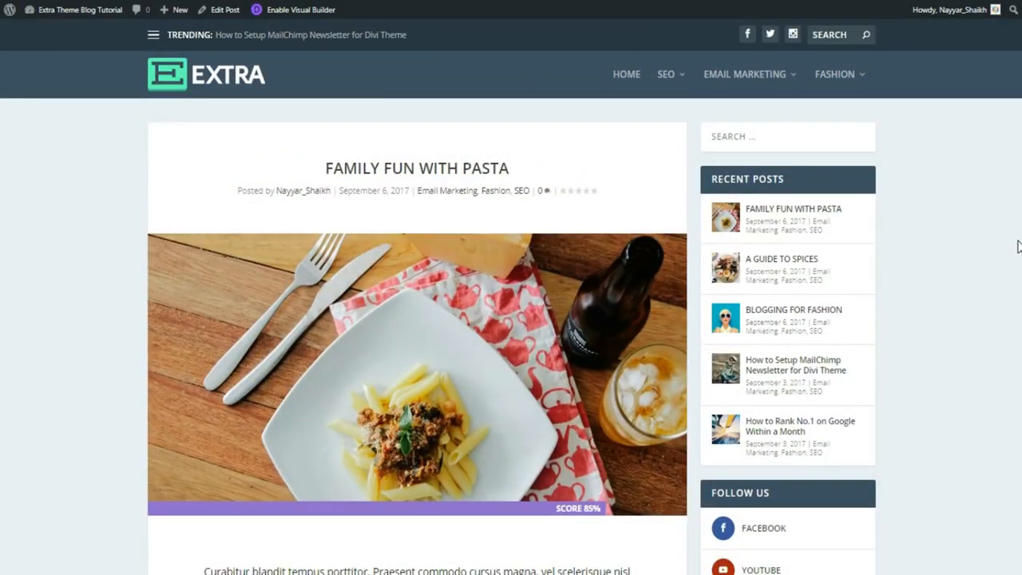
# Enable the Visual Builder and replace the intro's opening words with 'MNayuyaanjasn ksmfdaklam'
pyautogui.click(287, 11)
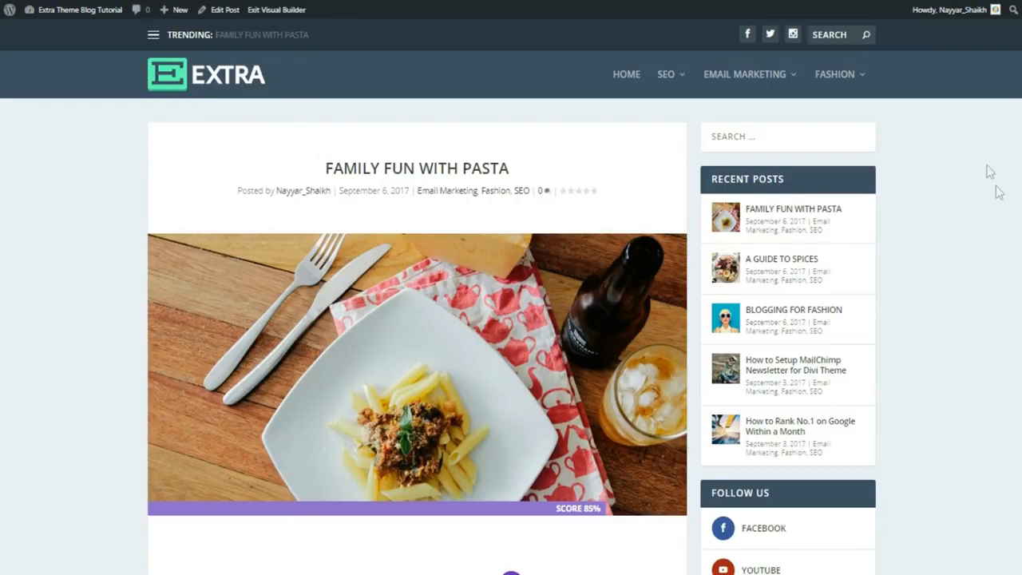
pyautogui.scroll(-3, 997, 195)
pyautogui.scroll(-2, 995, 205)
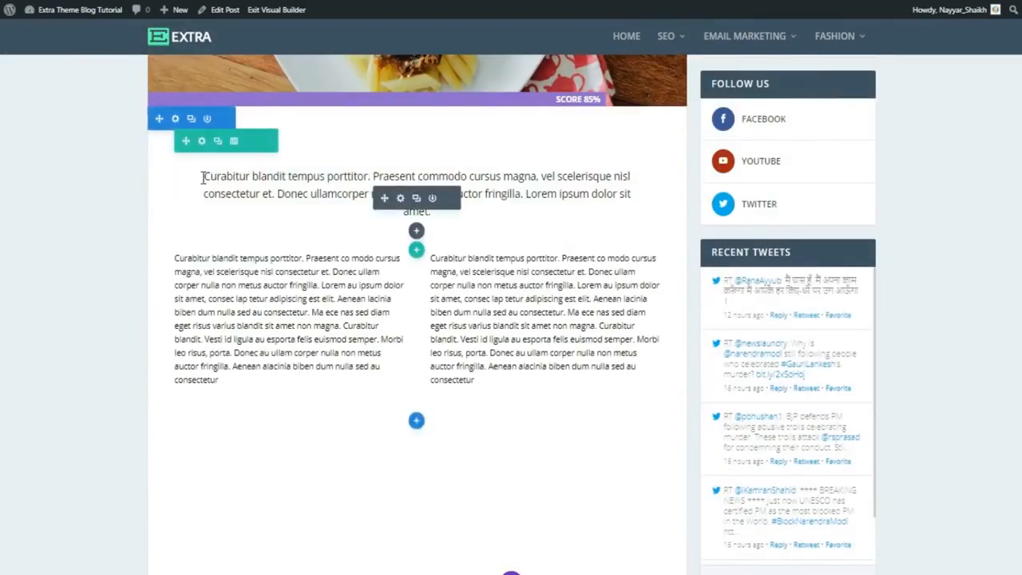
pyautogui.click(204, 177)
pyautogui.moveTo(204, 176); pyautogui.dragTo(380, 170)
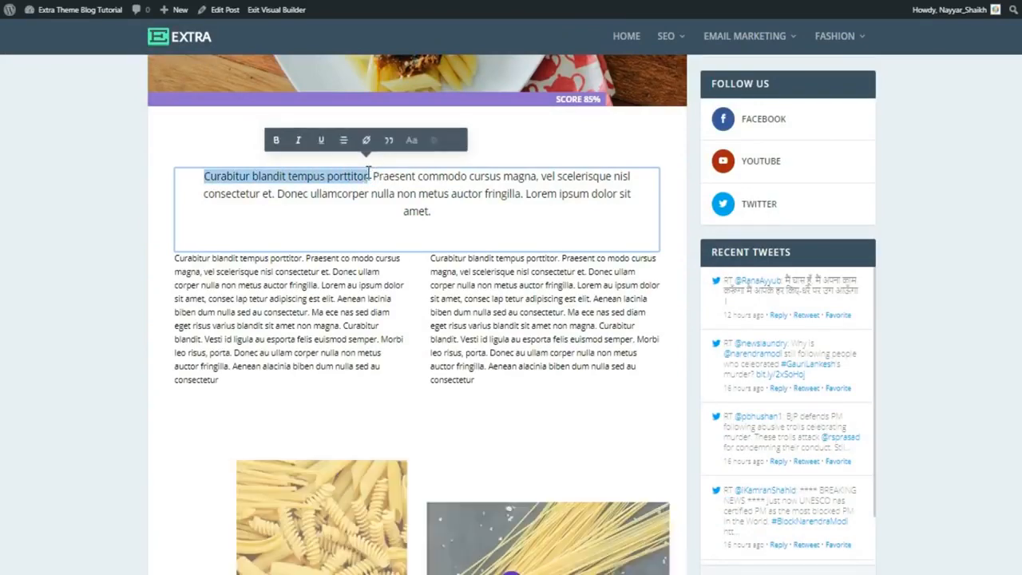
pyautogui.write('MNayuyaanjasn ksmfdaklam')
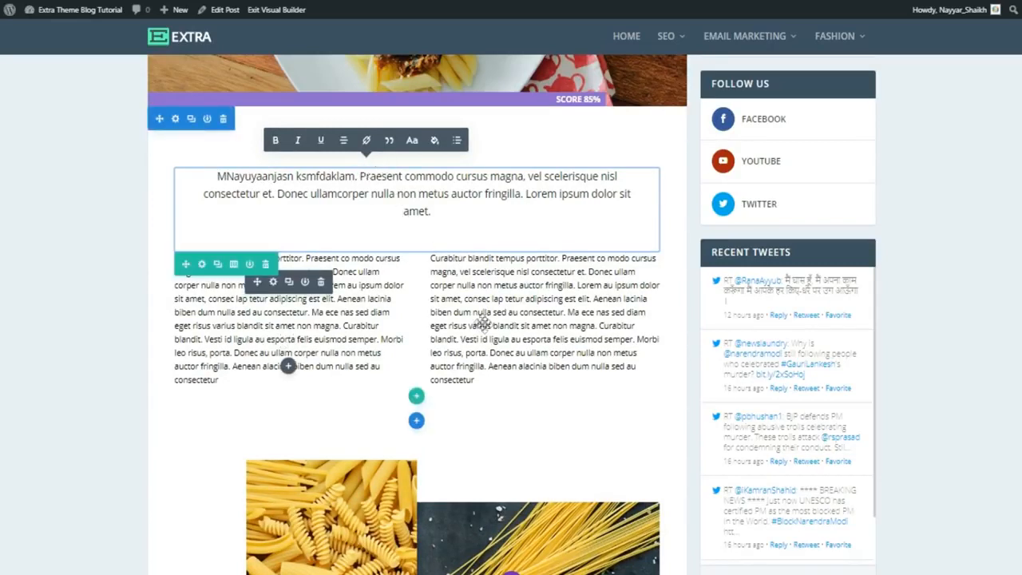
# Delete the right column's trailing text and drag the section's bottom padding to 162px
pyautogui.moveTo(568, 311); pyautogui.dragTo(608, 379)
pyautogui.press('BackSpace')
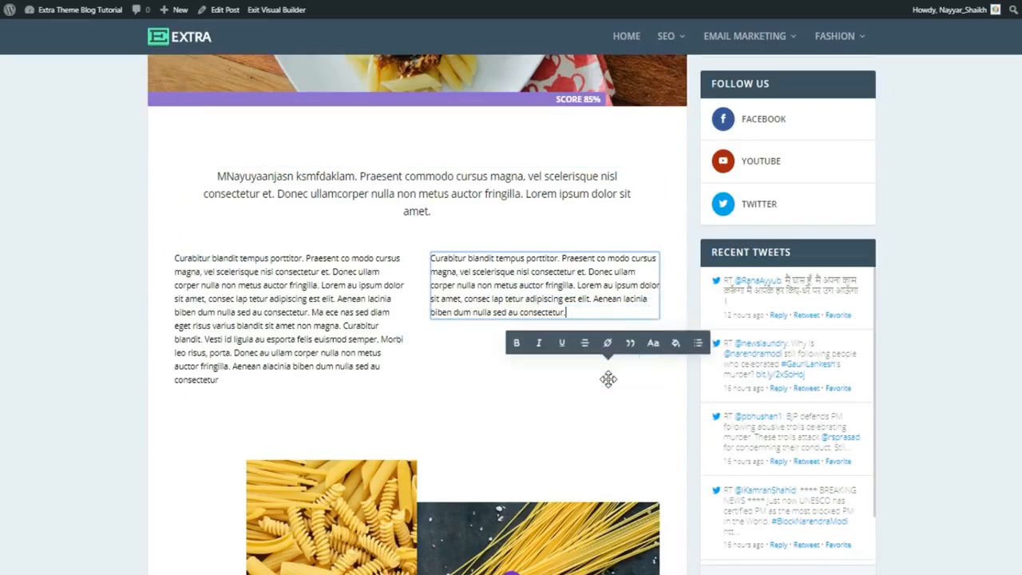
pyautogui.scroll(-1, 1018, 365)
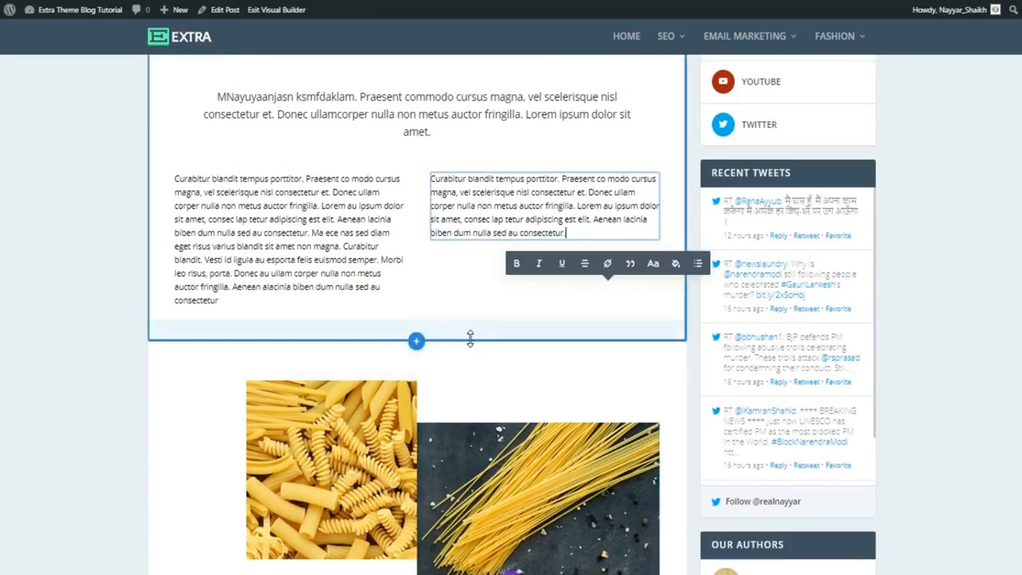
pyautogui.moveTo(470, 338); pyautogui.dragTo(476, 414)
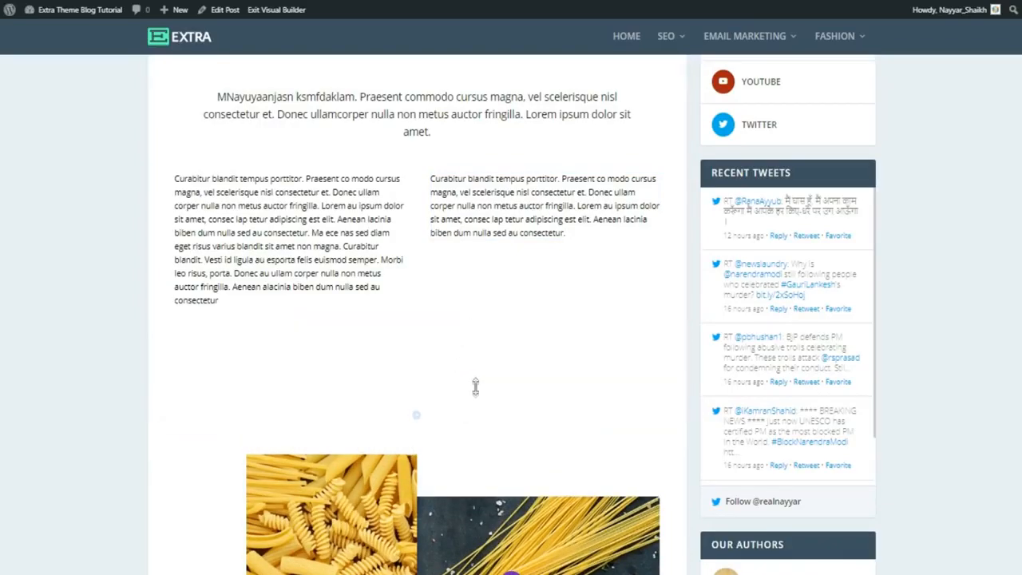
pyautogui.scroll(-3, 488, 377)
pyautogui.scroll(-2, 488, 376)
pyautogui.scroll(2, 495, 370)
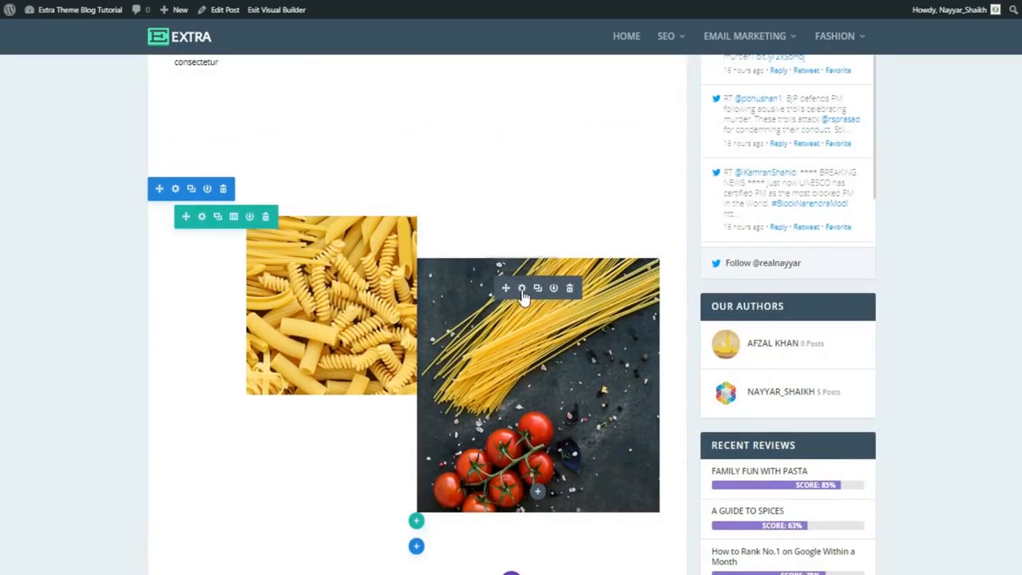
# Replace the spaghetti image with the hexagon logo (cropped-Logo.jpg) and save the image module
pyautogui.click(522, 289)
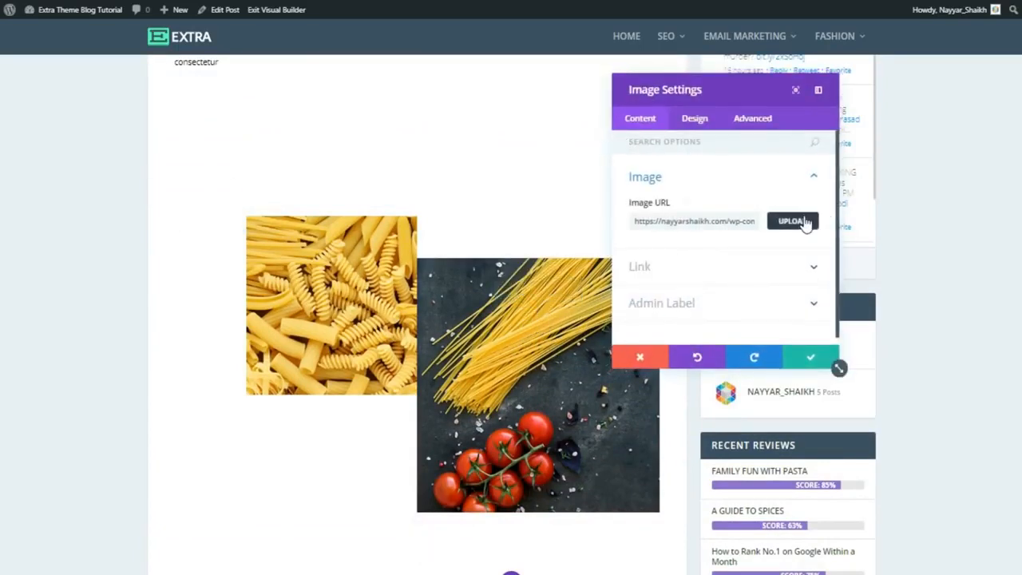
pyautogui.click(805, 222)
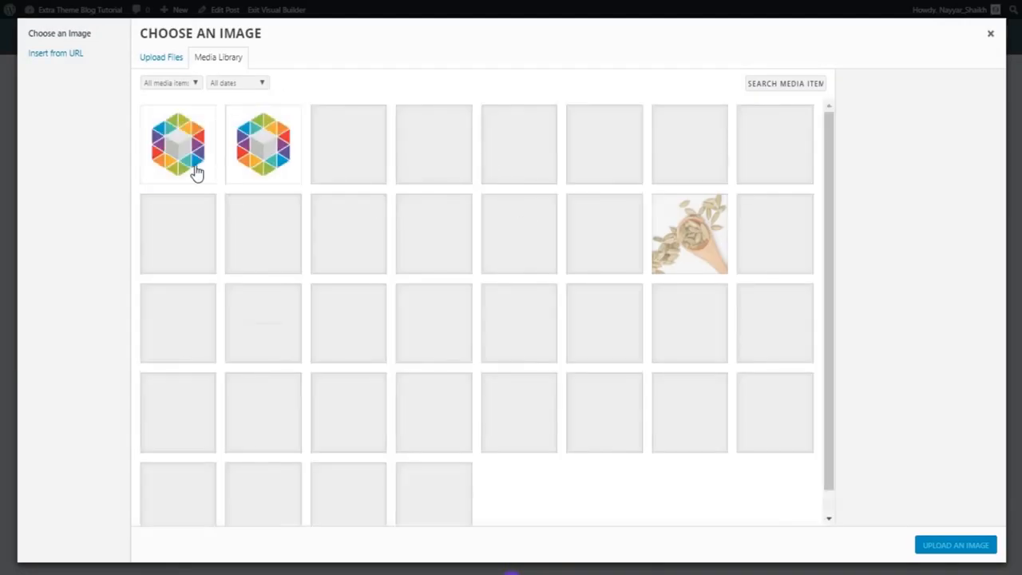
pyautogui.click(205, 171)
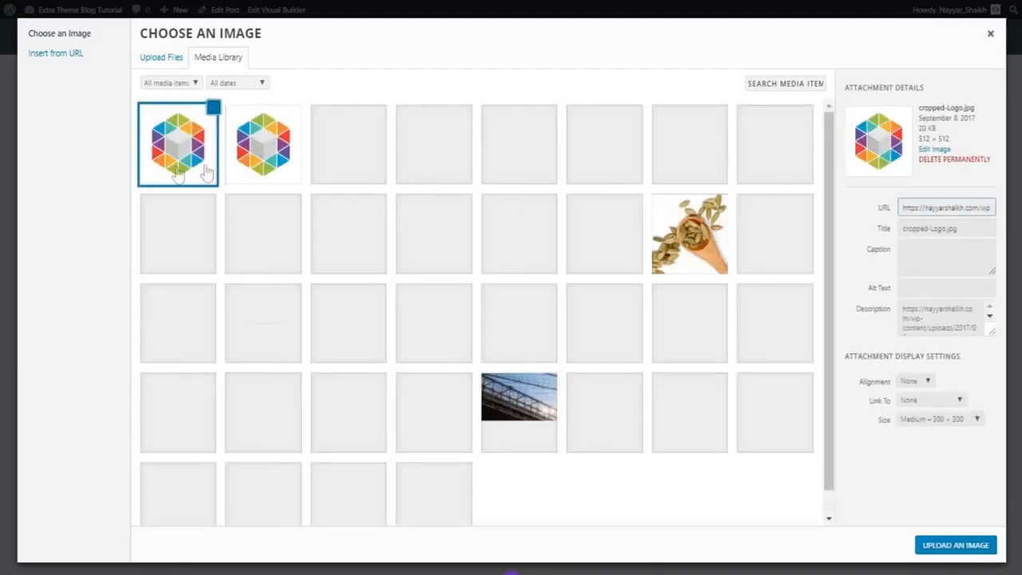
pyautogui.click(950, 551)
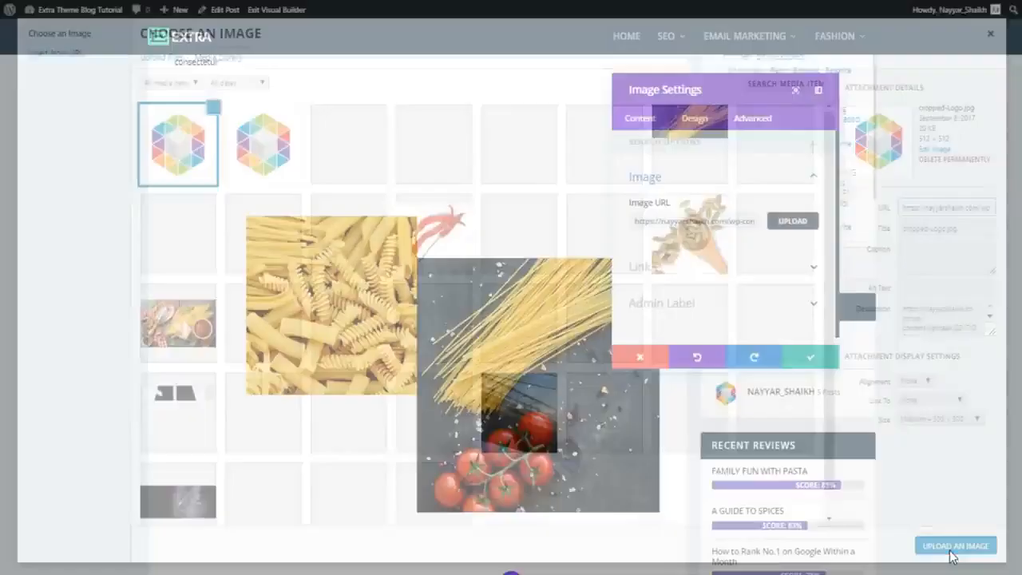
pyautogui.click(813, 361)
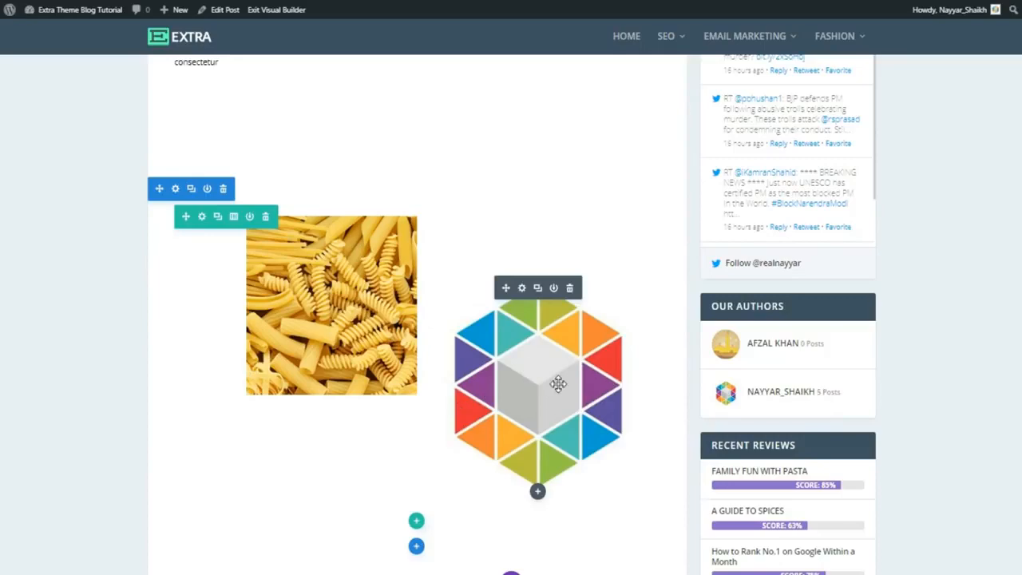
# Drag the Penne Rigate row's right padding to 217px
pyautogui.scroll(-5, 558, 384)
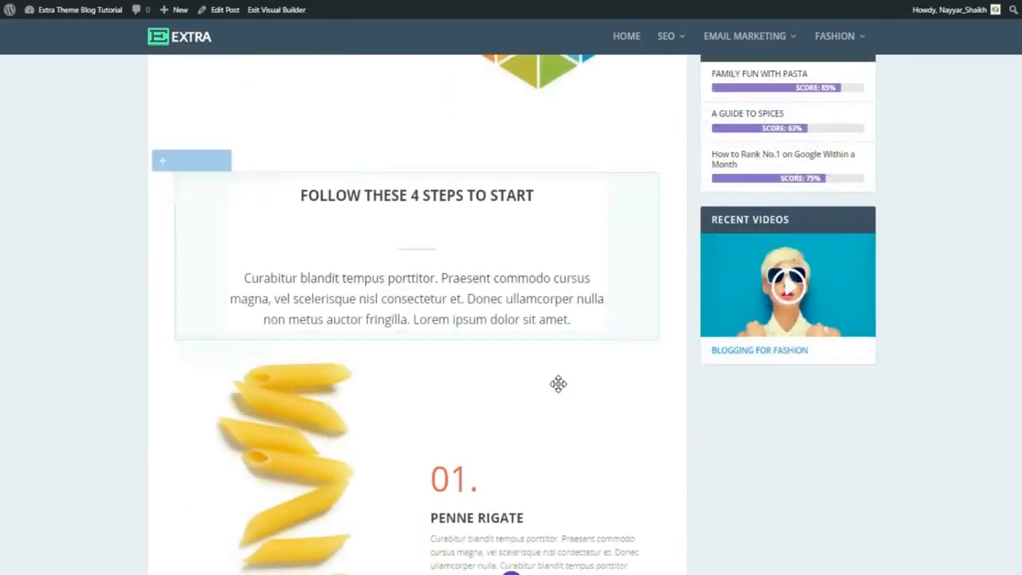
pyautogui.scroll(-1, 558, 384)
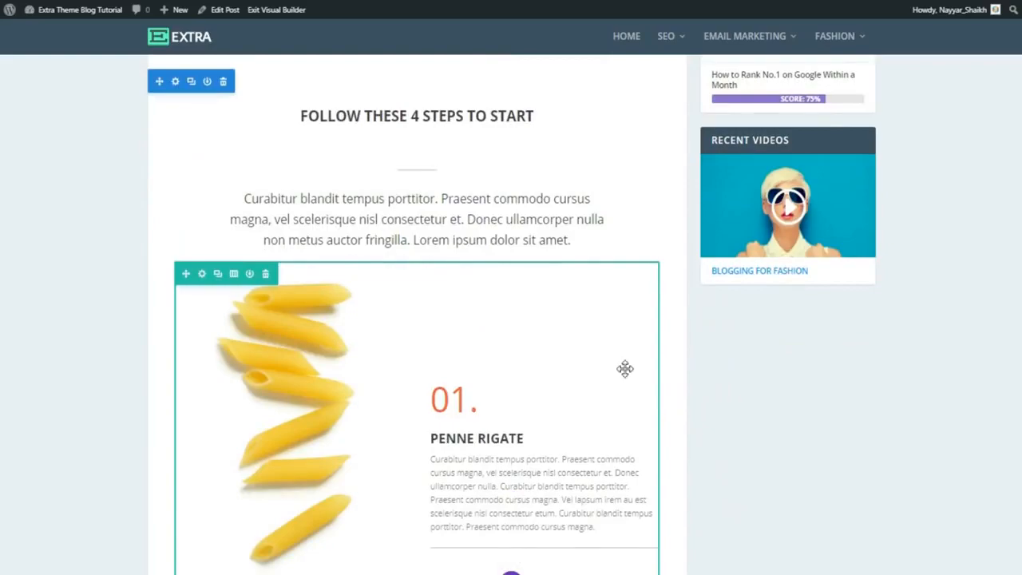
pyautogui.scroll(3, 625, 369)
pyautogui.scroll(-3, 625, 368)
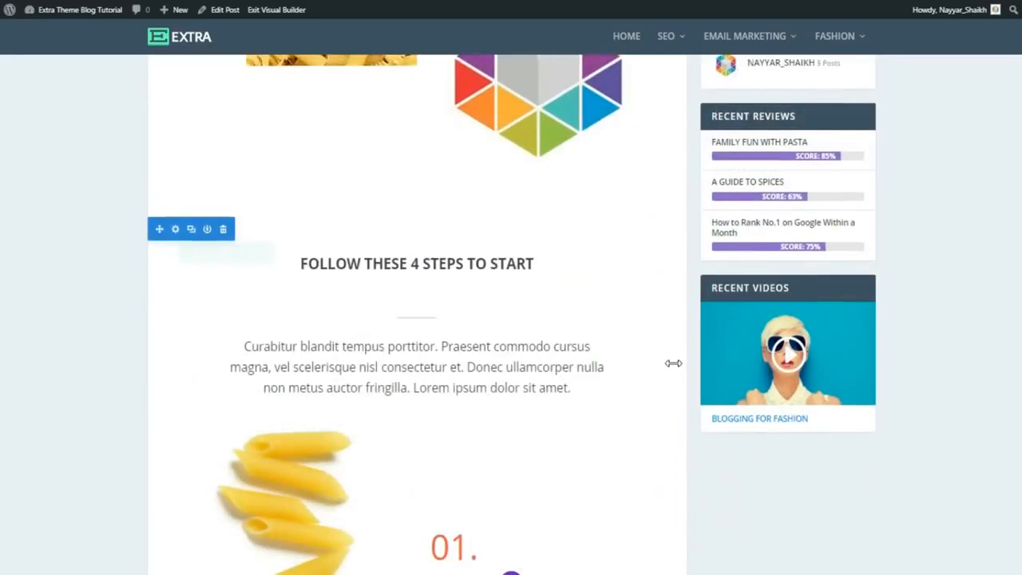
pyautogui.scroll(-1, 670, 359)
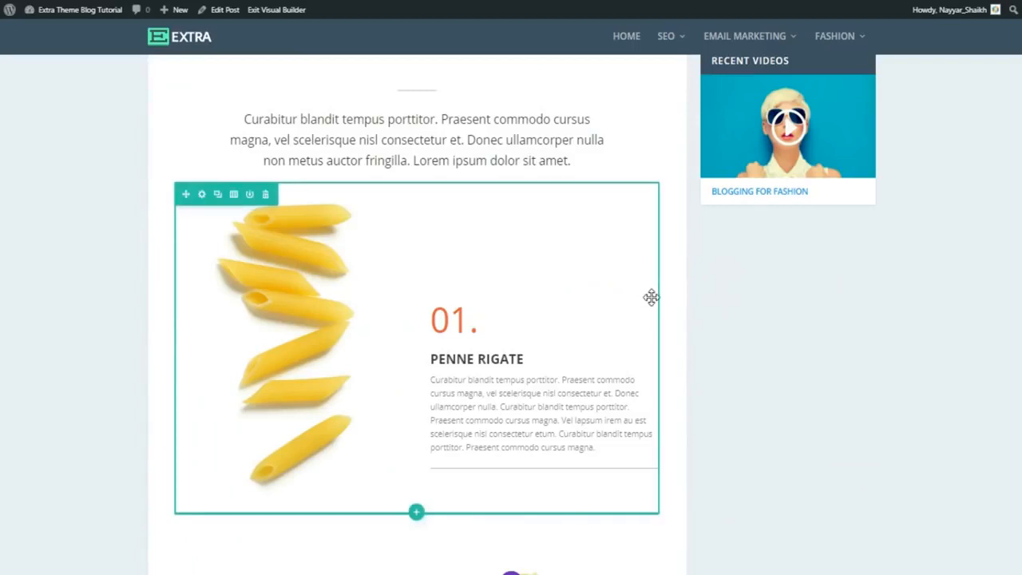
pyautogui.moveTo(655, 298); pyautogui.dragTo(481, 303)
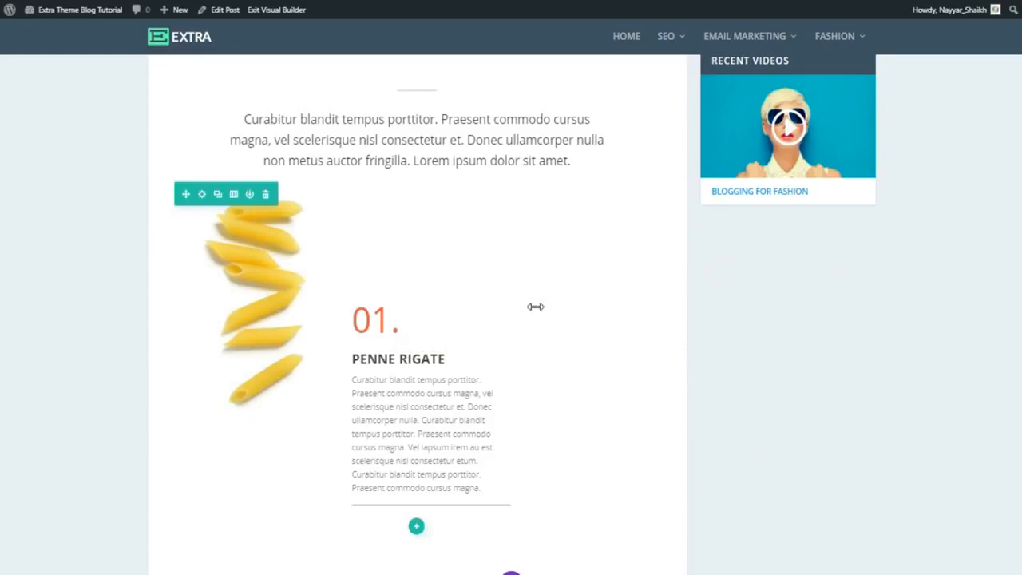
pyautogui.scroll(-5, 744, 378)
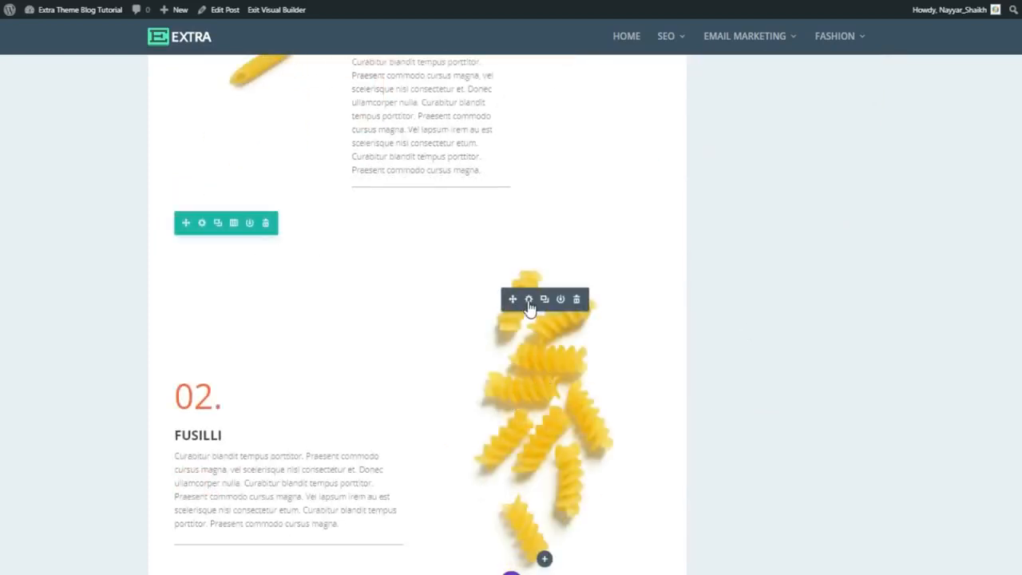
pyautogui.scroll(10, 677, 448)
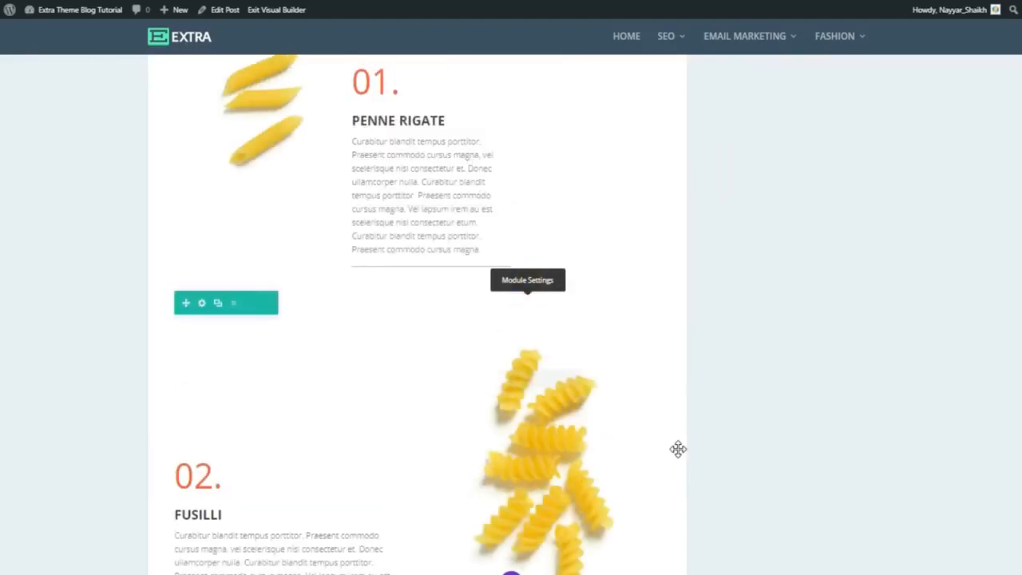
pyautogui.scroll(10, 677, 449)
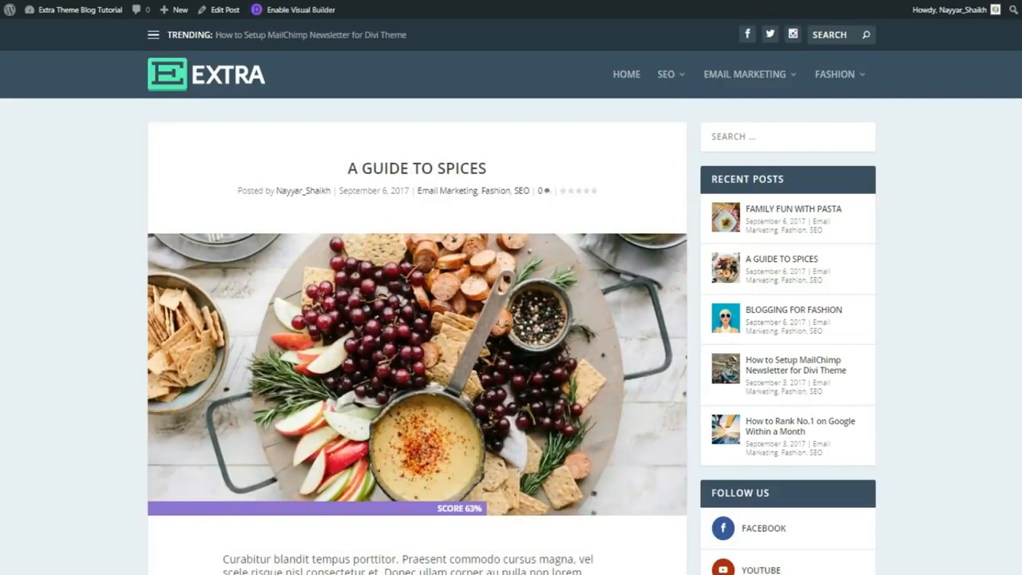
# Scroll through A Guide to Spices past Cloves, Hawthorn, Chiles and Dried Orange to Related Posts
pyautogui.scroll(-3, 457, 185)
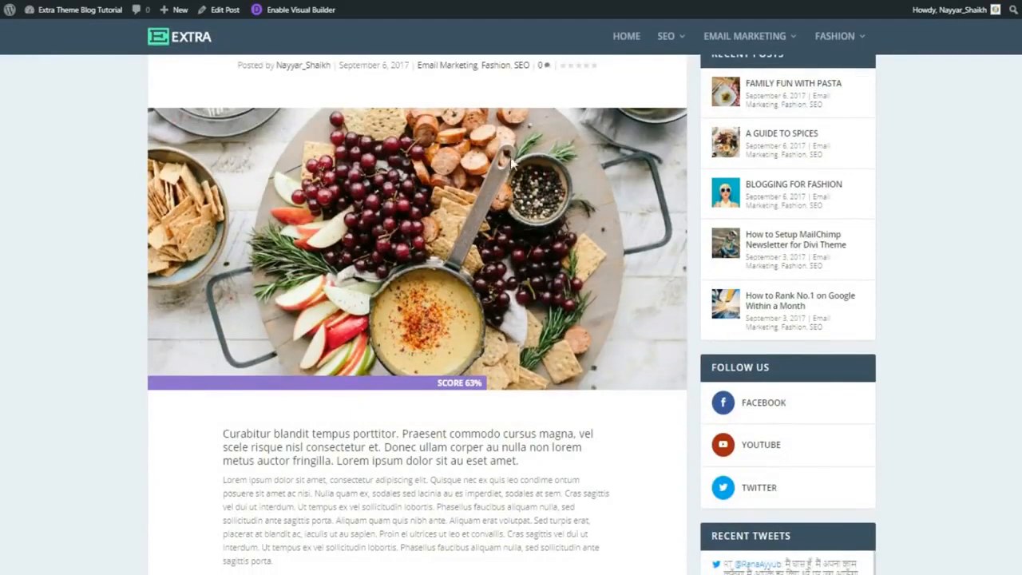
pyautogui.scroll(-5, 524, 290)
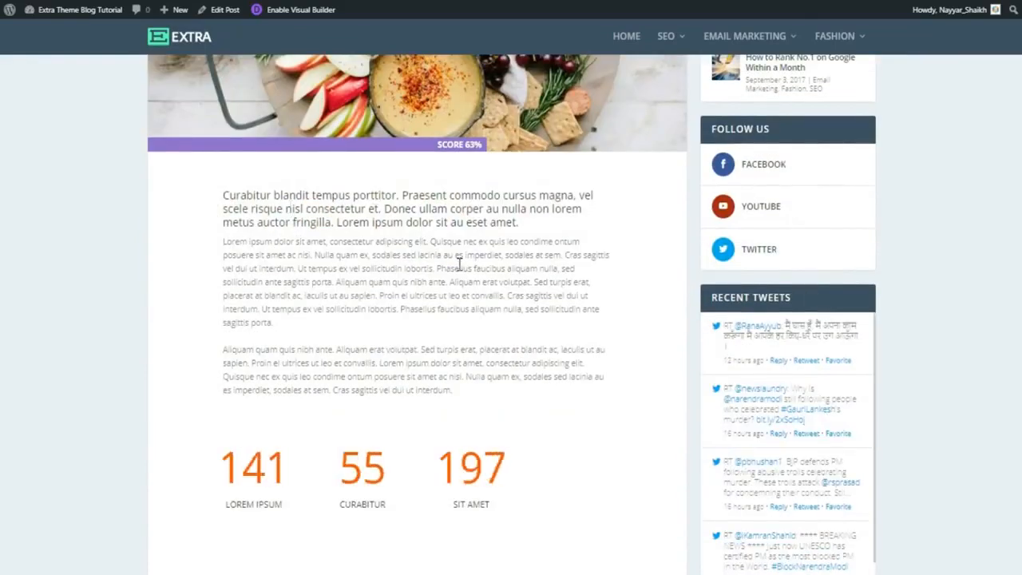
pyautogui.scroll(-1, 295, 416)
pyautogui.scroll(-5, 422, 443)
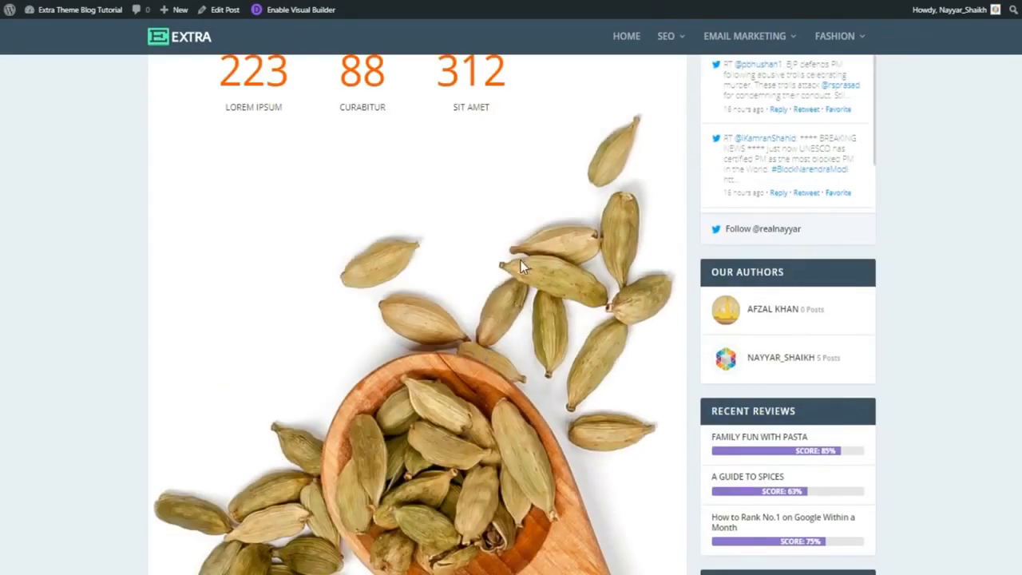
pyautogui.scroll(-6, 514, 366)
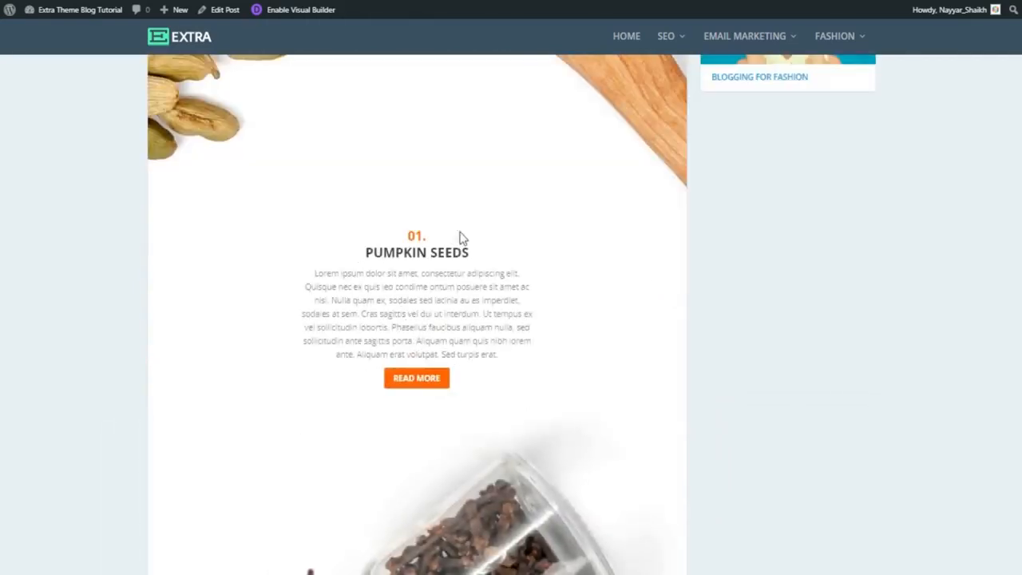
pyautogui.scroll(-9, 452, 379)
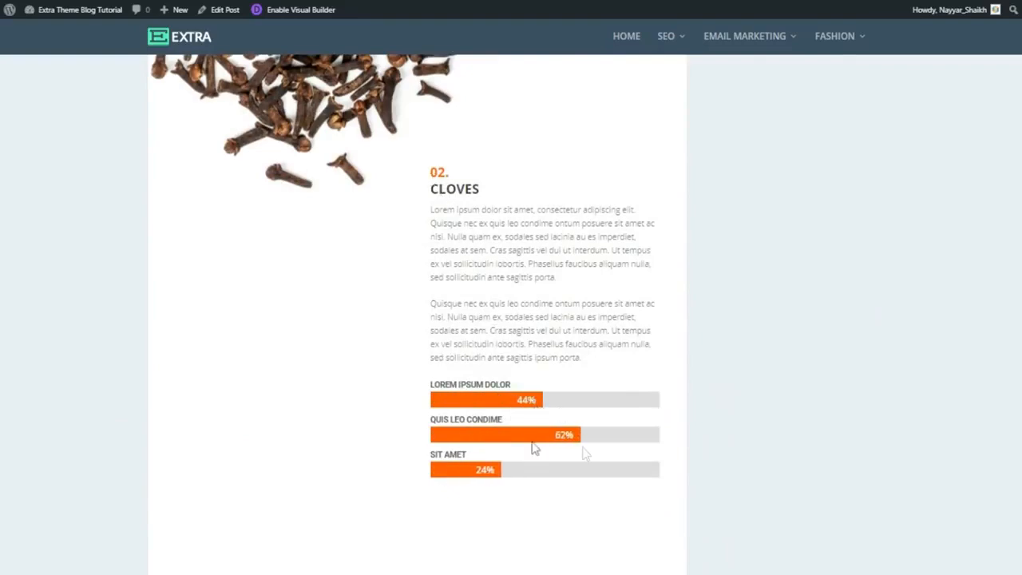
pyautogui.scroll(-10, 557, 471)
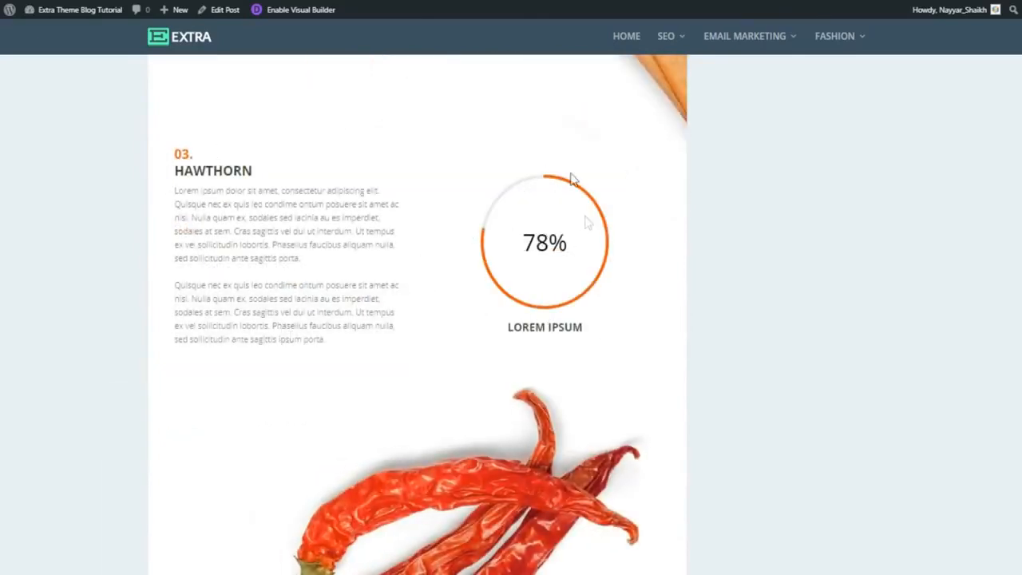
pyautogui.scroll(-1, 693, 301)
pyautogui.scroll(-4, 283, 294)
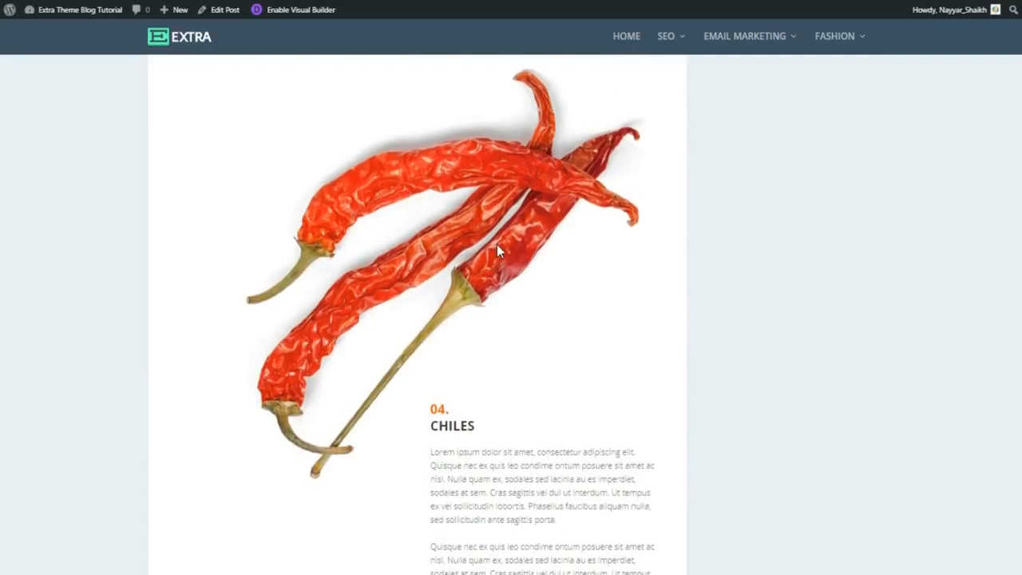
pyautogui.scroll(-5, 496, 245)
pyautogui.scroll(-2, 508, 264)
pyautogui.scroll(-10, 417, 314)
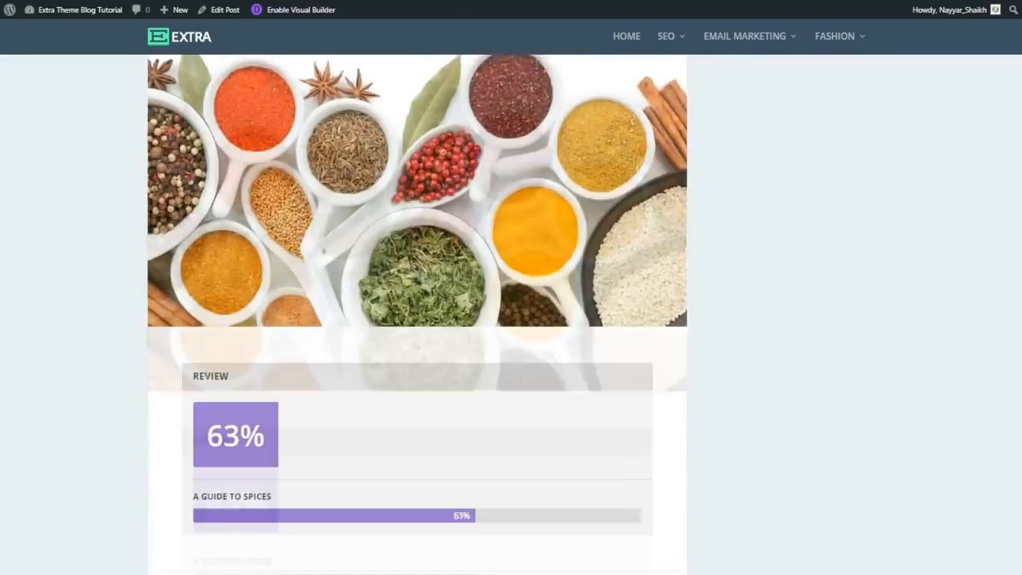
pyautogui.scroll(-8, 416, 315)
pyautogui.scroll(3, 417, 314)
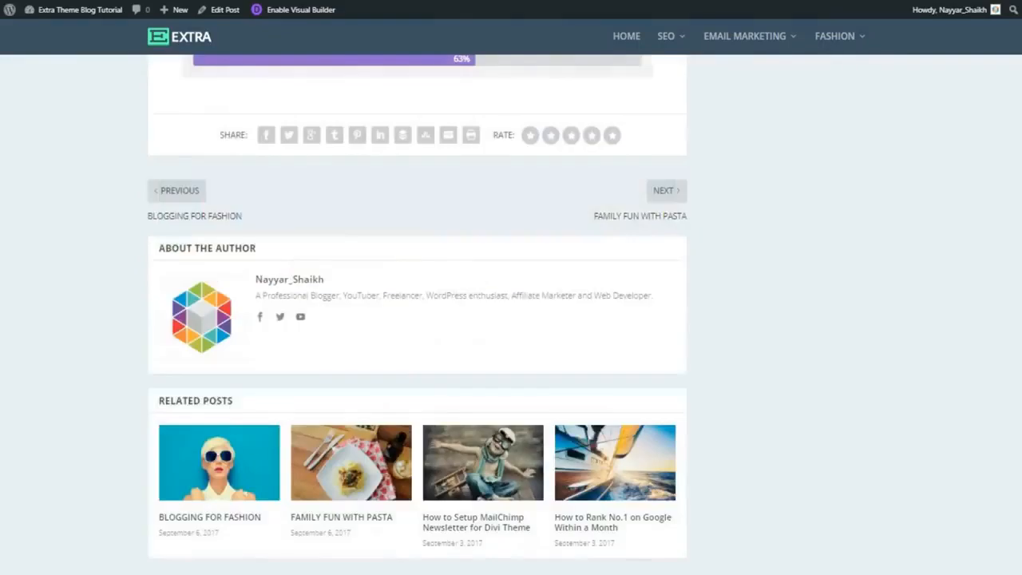
pyautogui.scroll(20, 416, 315)
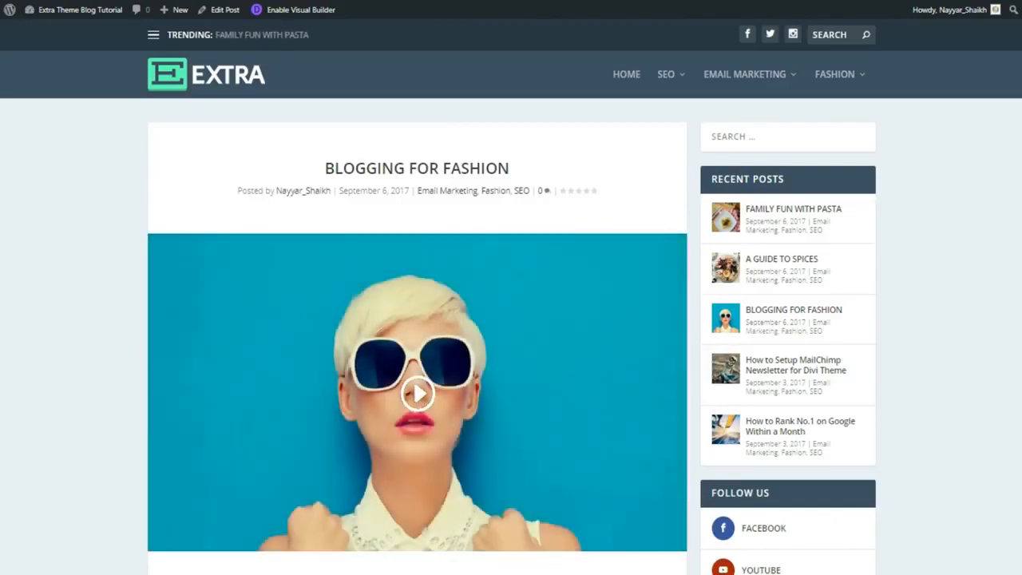
pyautogui.scroll(-5, 977, 175)
pyautogui.scroll(-4, 509, 315)
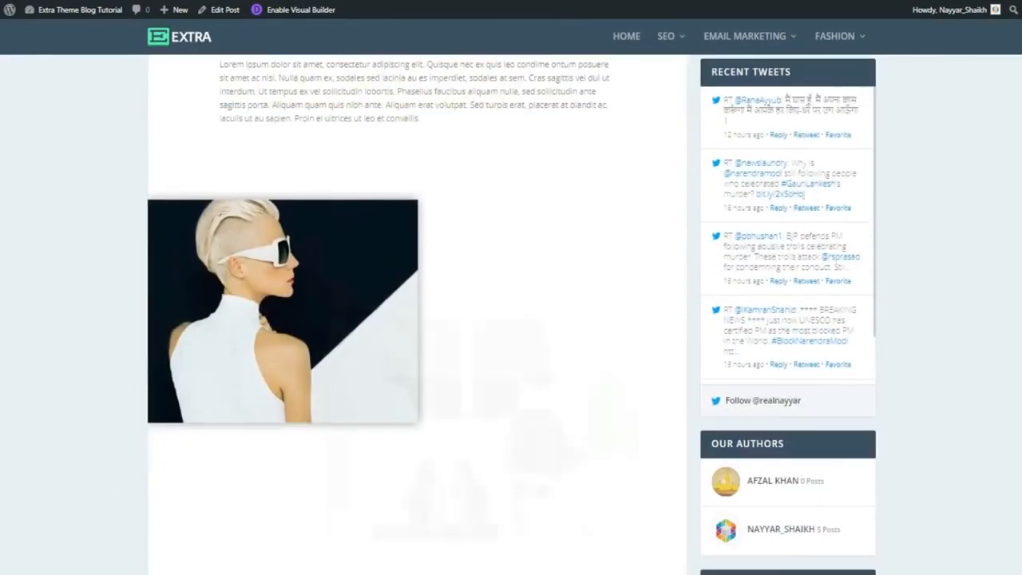
pyautogui.scroll(-1, 508, 314)
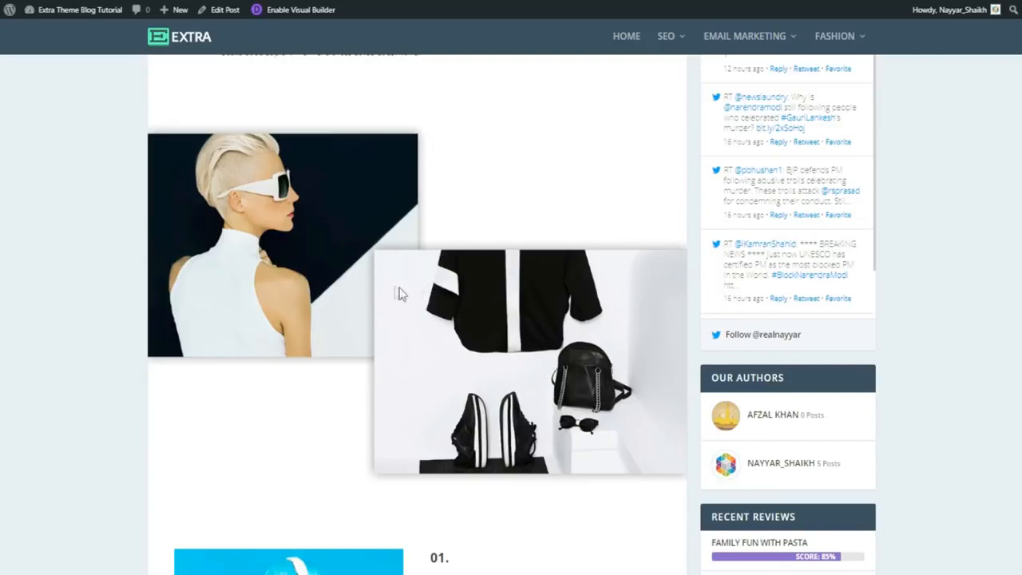
pyautogui.scroll(-5, 535, 353)
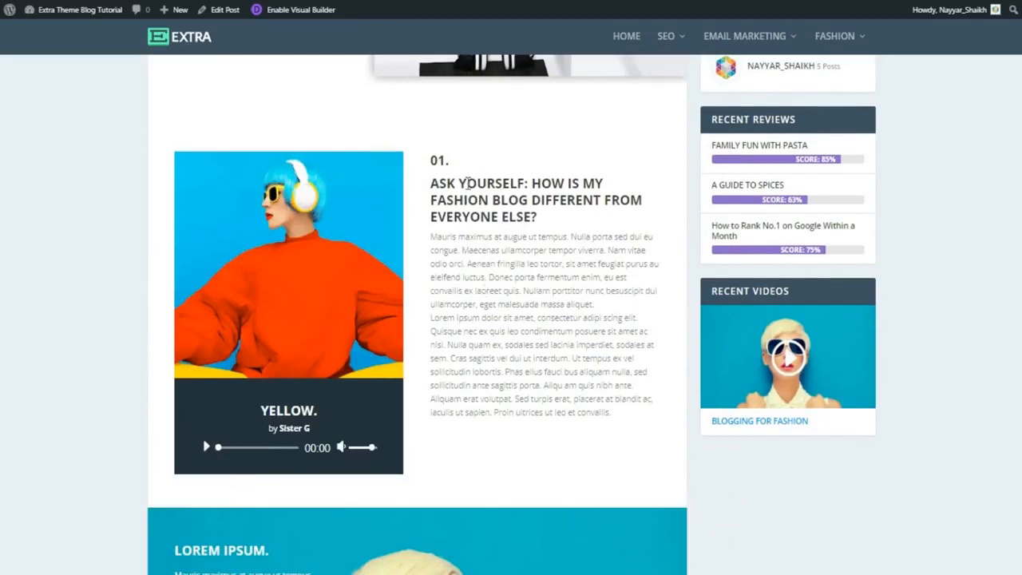
pyautogui.scroll(-5, 503, 289)
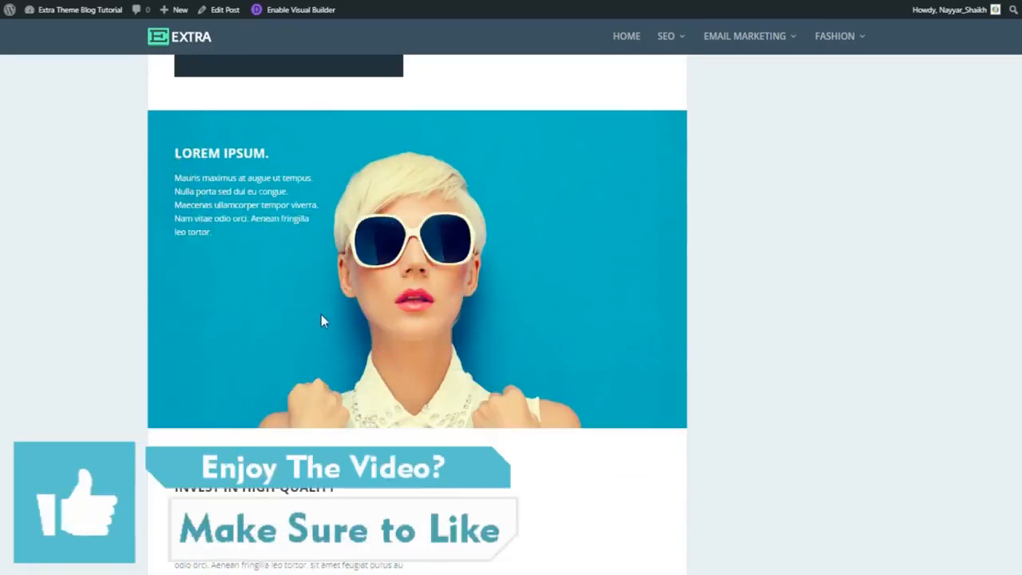
pyautogui.scroll(-4, 321, 316)
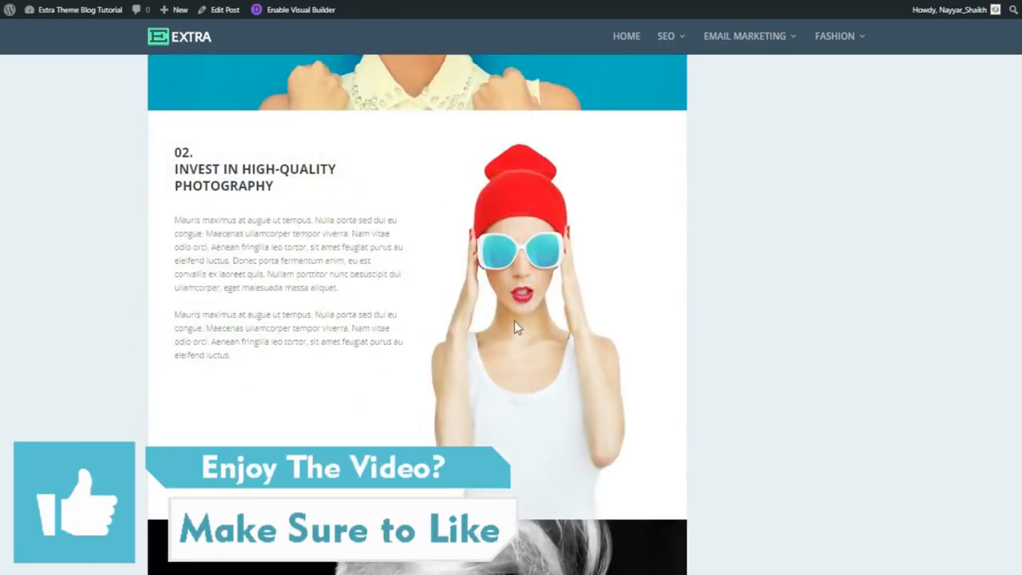
pyautogui.scroll(-5, 585, 354)
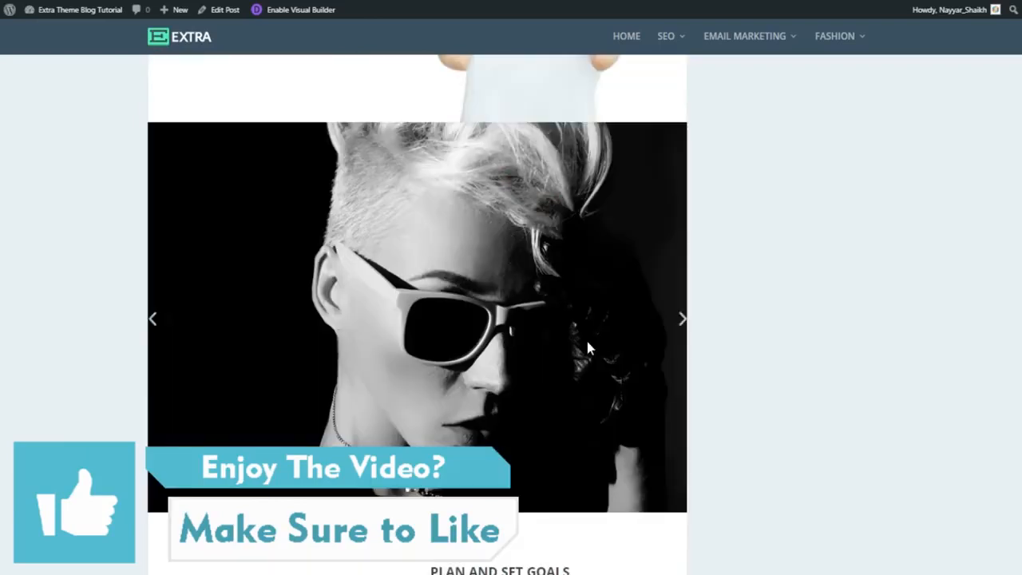
pyautogui.click(662, 319)
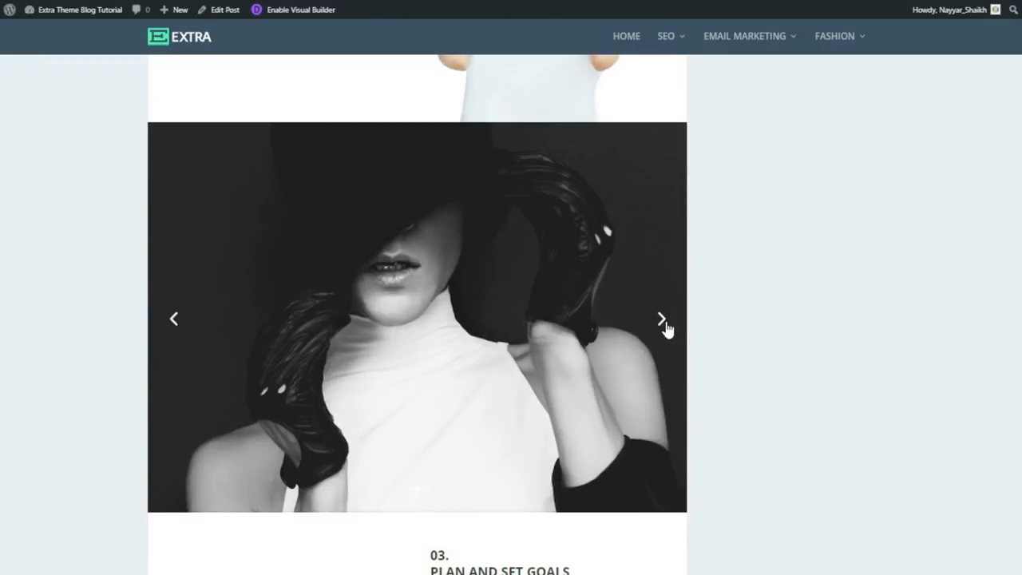
pyautogui.click(667, 328)
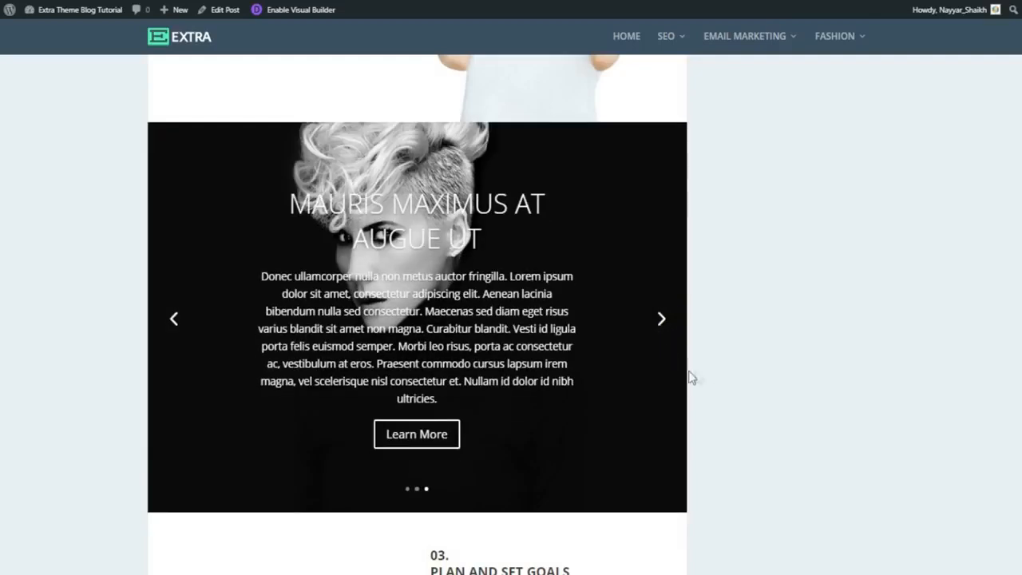
pyautogui.scroll(-5, 718, 377)
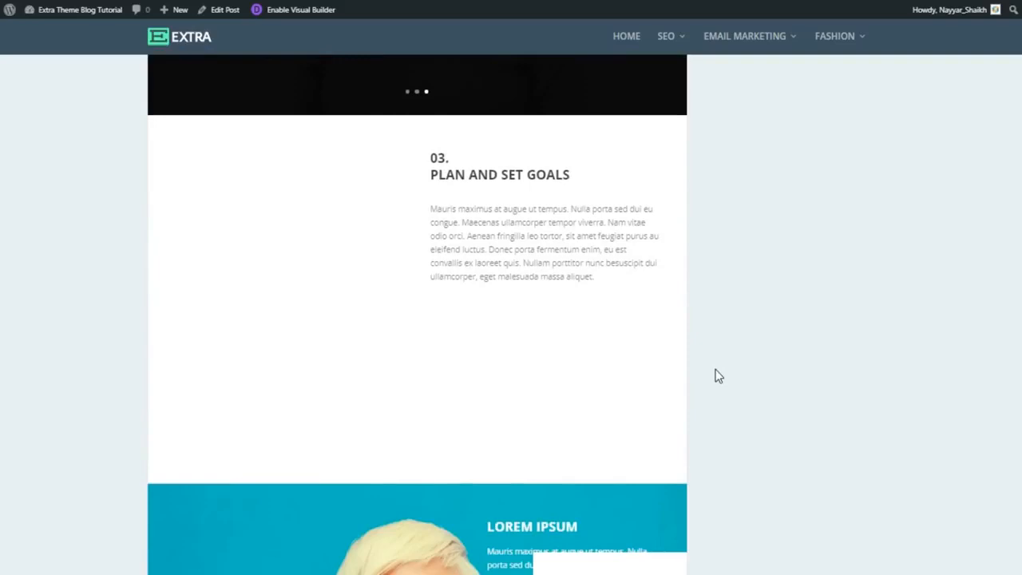
pyautogui.scroll(-4, 715, 376)
pyautogui.scroll(-5, 685, 361)
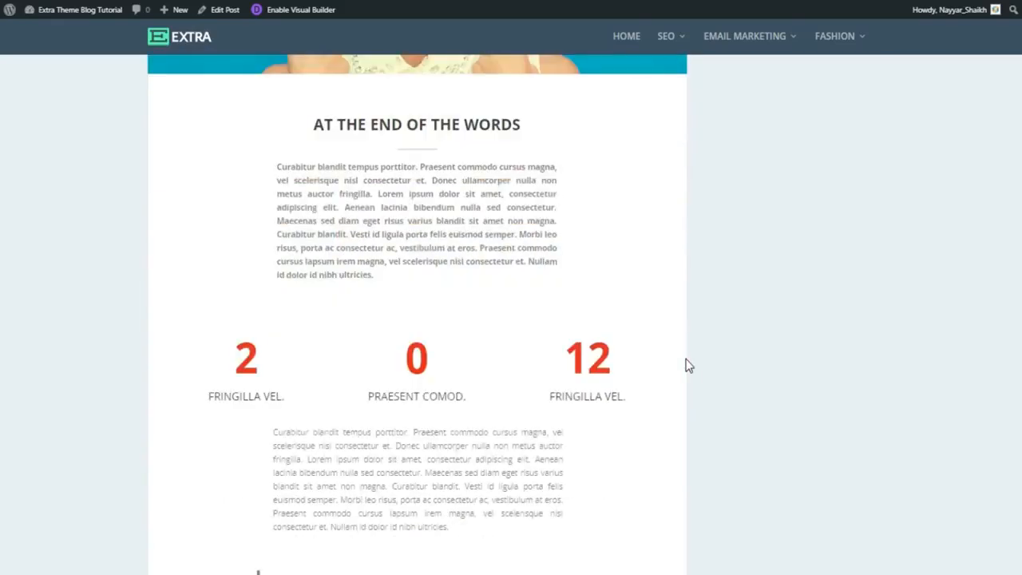
pyautogui.scroll(-3, 685, 365)
pyautogui.scroll(-10, 679, 327)
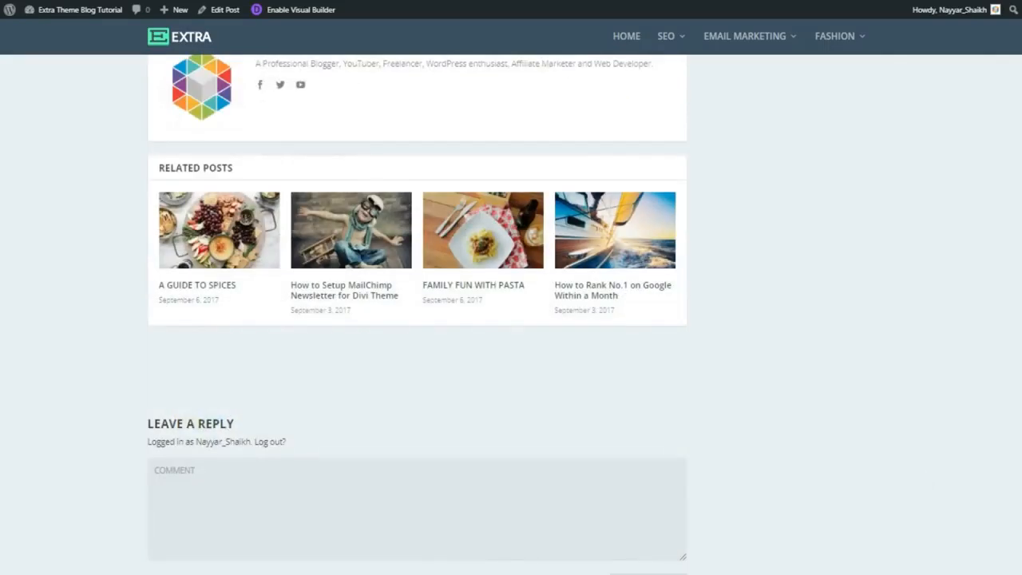
pyautogui.scroll(10, 417, 315)
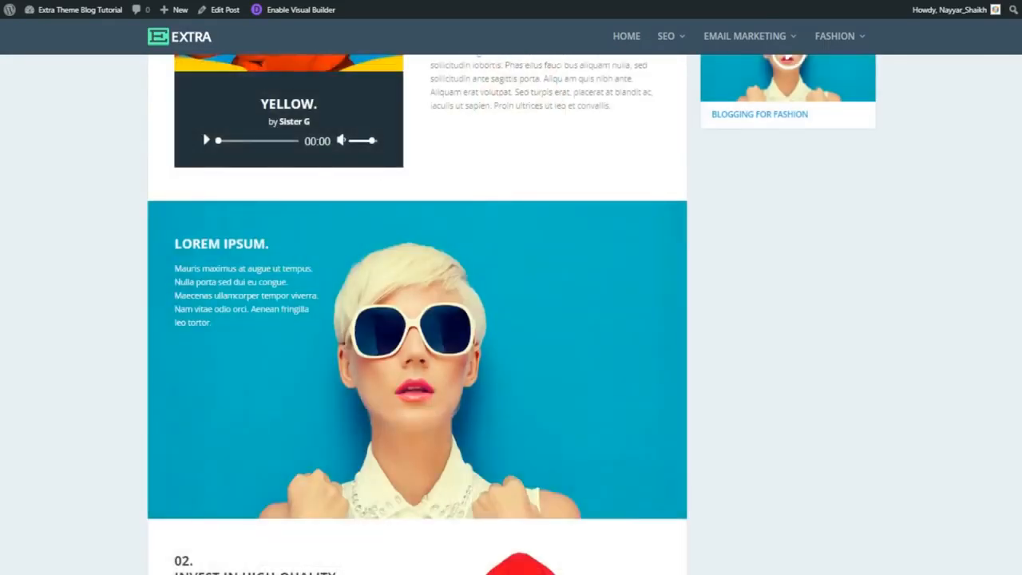
pyautogui.scroll(12, 995, 167)
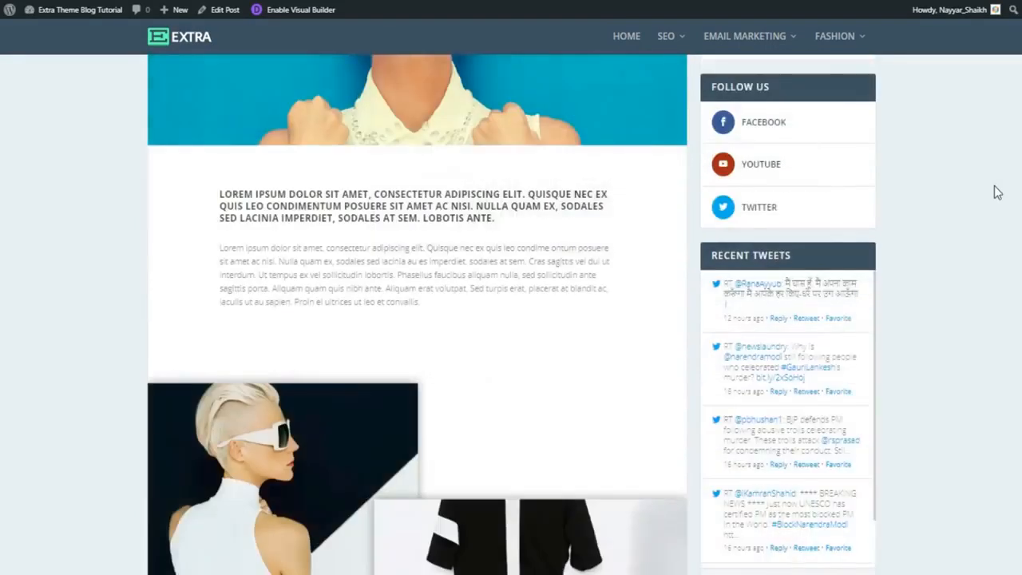
pyautogui.scroll(5, 998, 193)
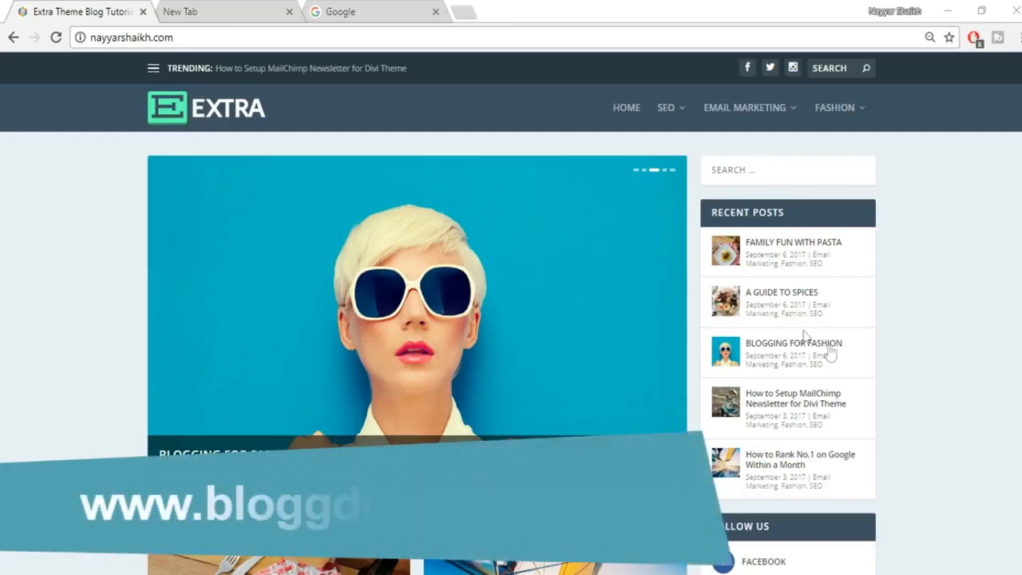
# Load bloggdude.com/tmd in the empty new tab to reach TMDHosting's cloud hosting page
pyautogui.click(216, 13)
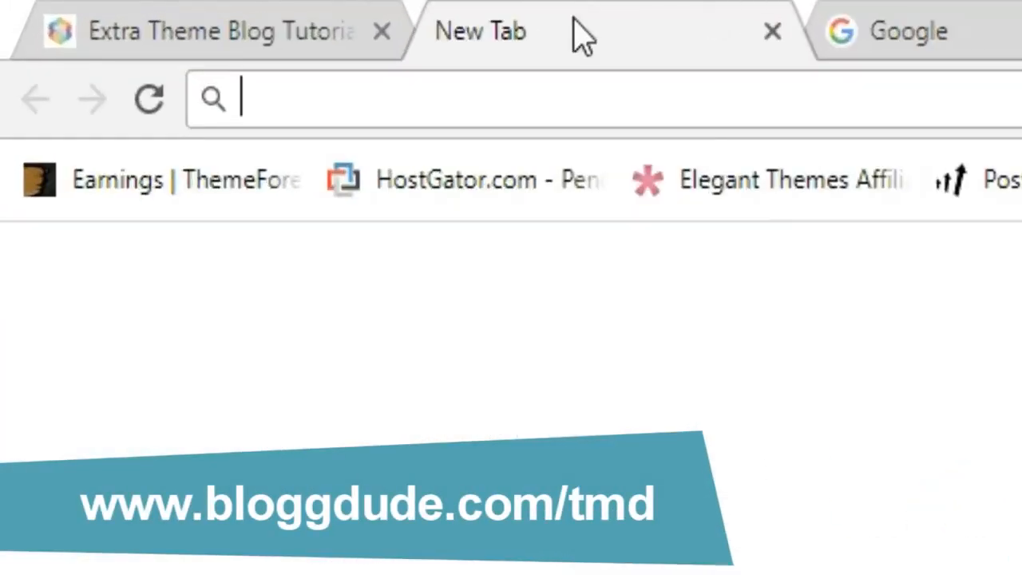
pyautogui.write('b')
pyautogui.press('Right')
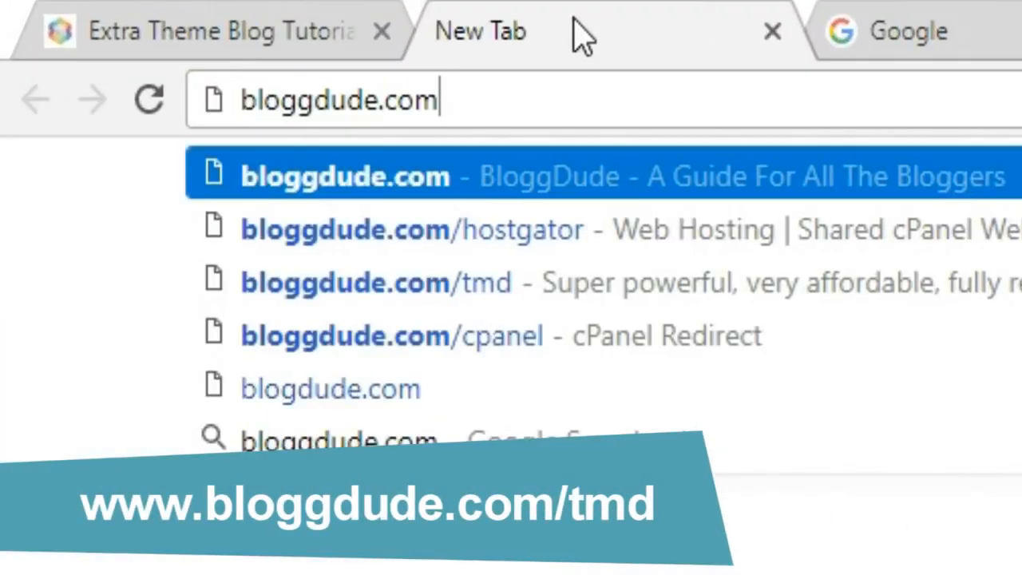
pyautogui.press('Down')
pyautogui.press('Down')
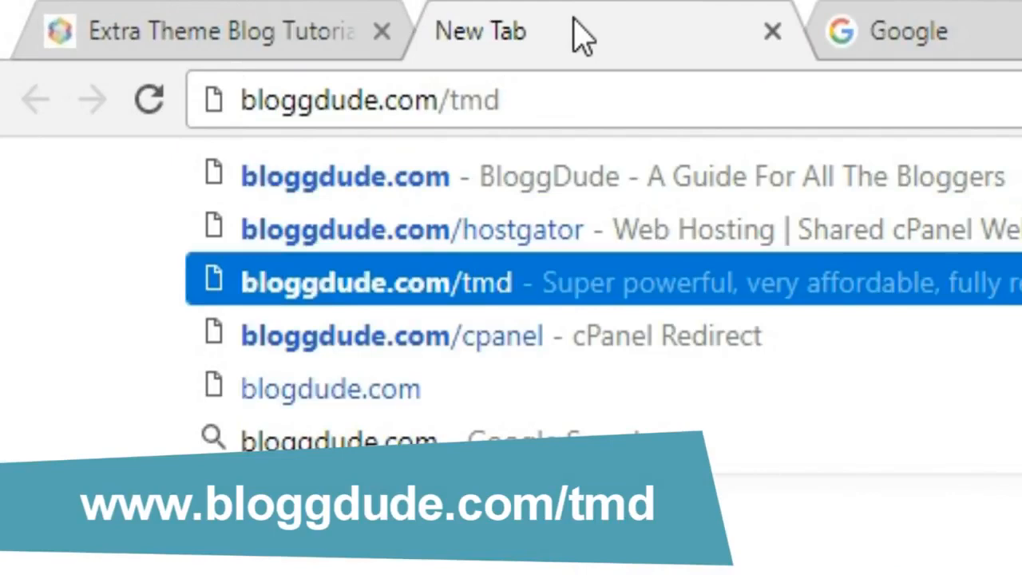
pyautogui.press('Return')
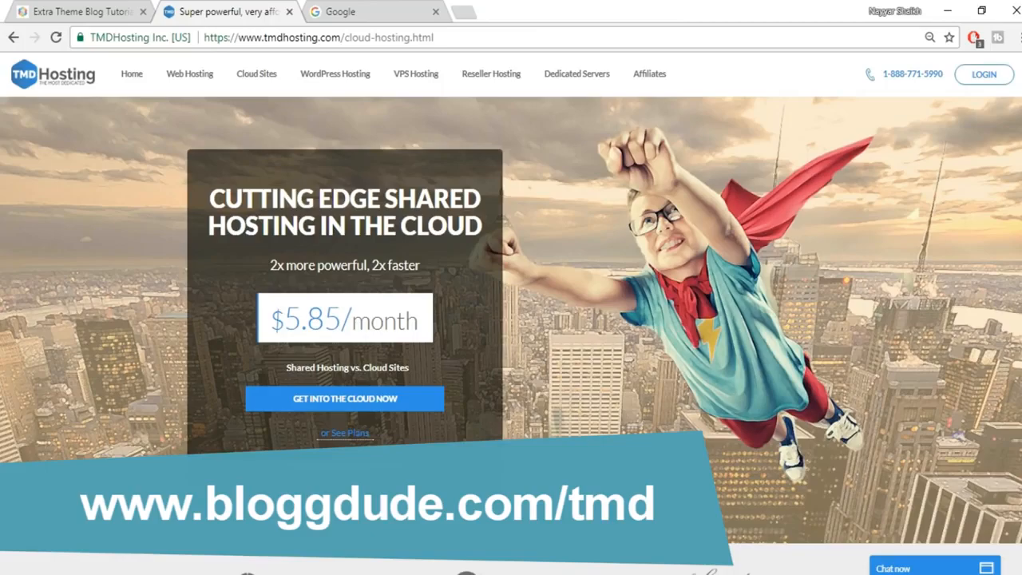
# Scroll to the Summer, Rain and Storm Cloud plan cards and highlight 'SSD' in Storm Cloud's row
pyautogui.scroll(-15, 511, 319)
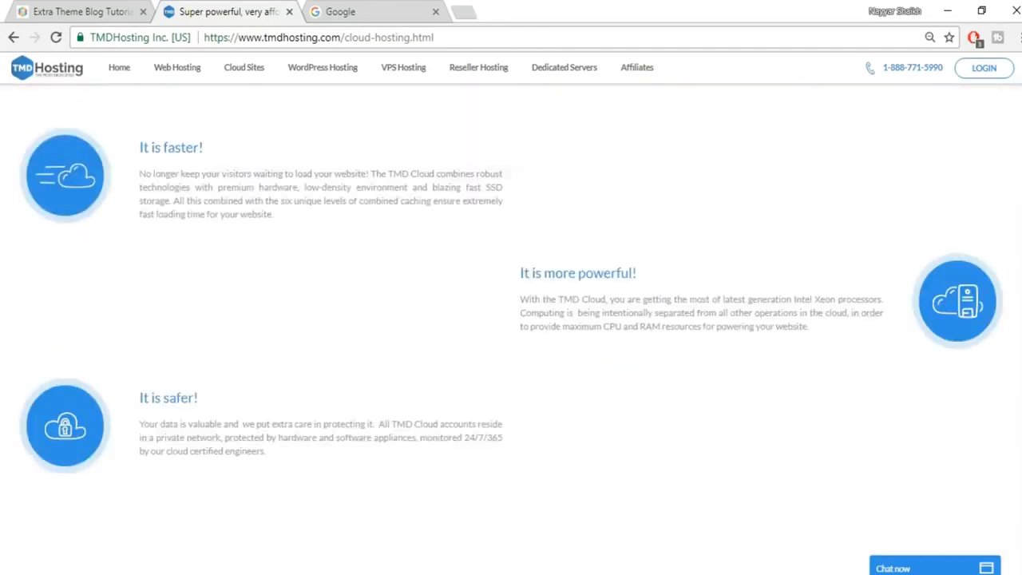
pyautogui.scroll(-9, 511, 320)
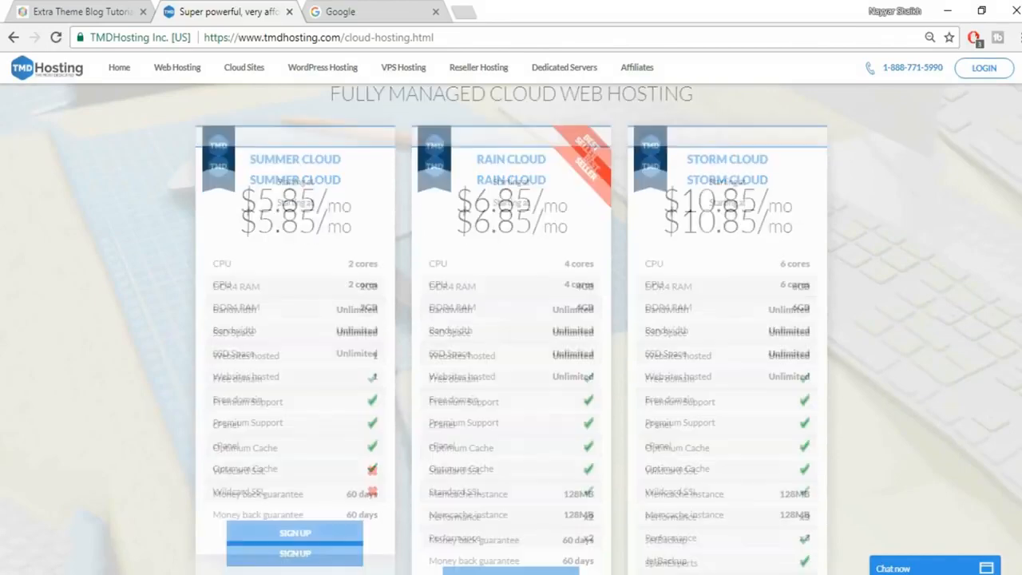
pyautogui.scroll(-1, 511, 319)
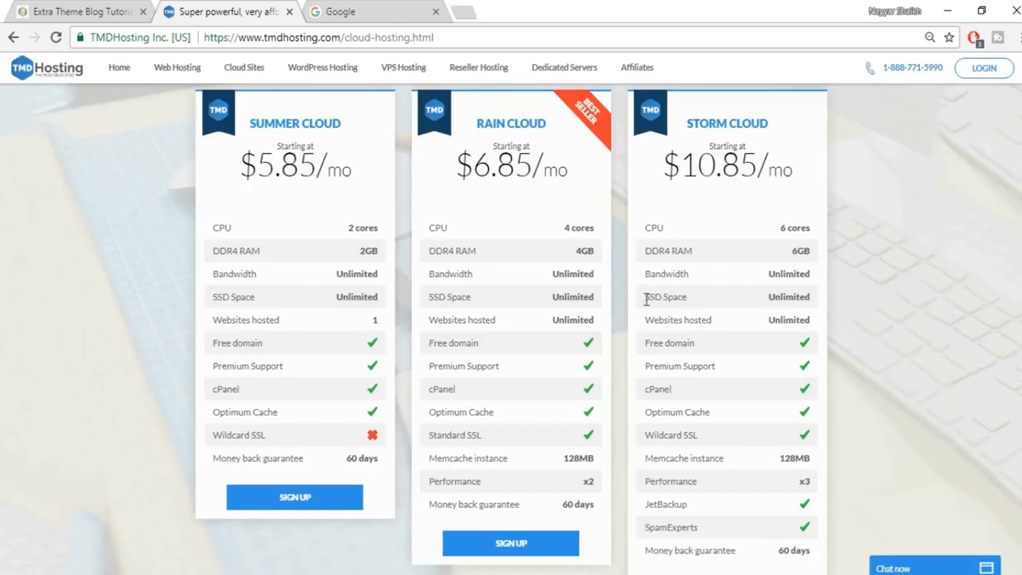
pyautogui.moveTo(645, 298); pyautogui.dragTo(666, 294)
# Search Google Images for 'ssd vs hdd web hosting' and enlarge the first SSD vs HDD chart
pyautogui.click(415, 7)
pyautogui.write('ssd')
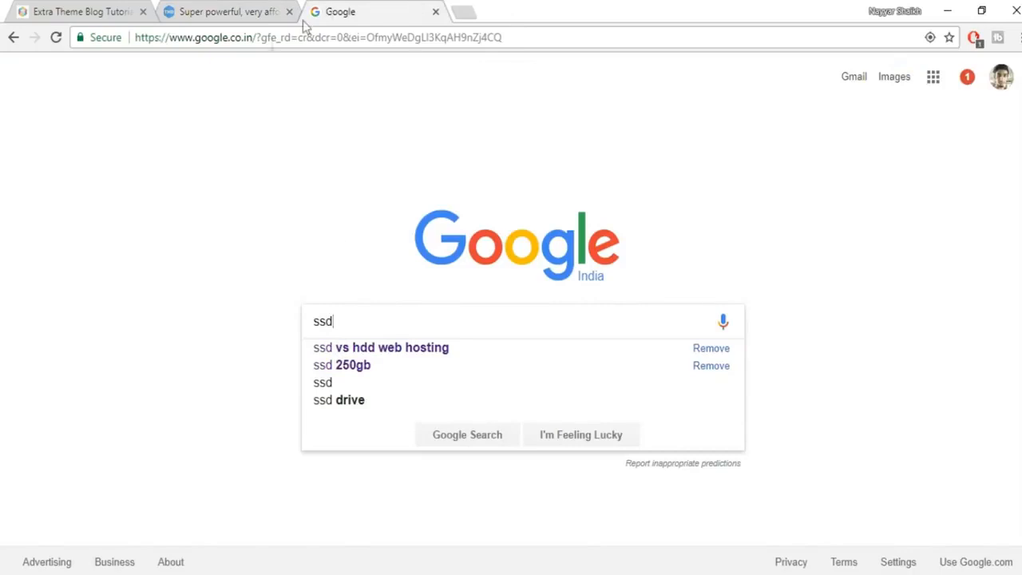
pyautogui.click(413, 349)
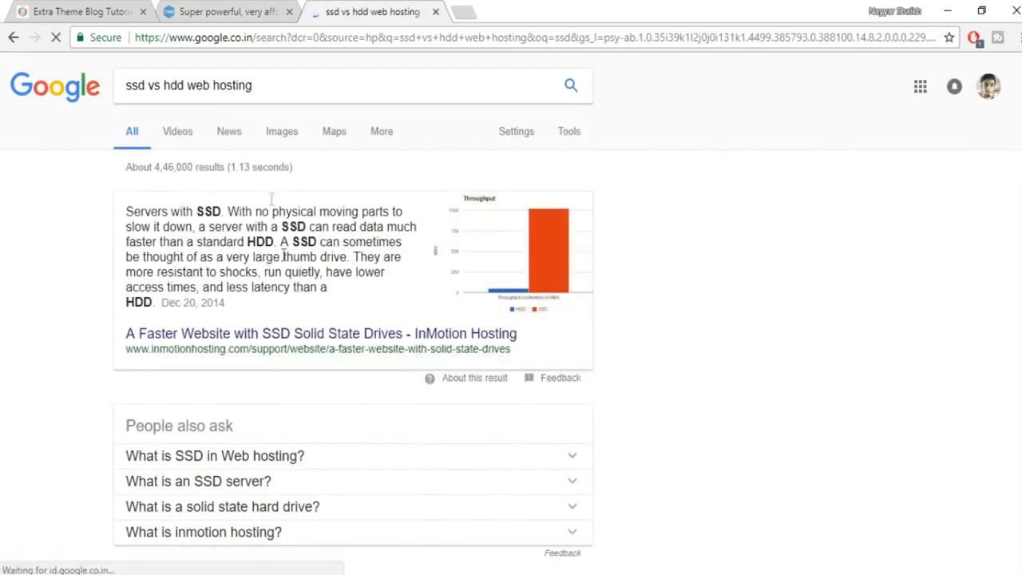
pyautogui.click(276, 138)
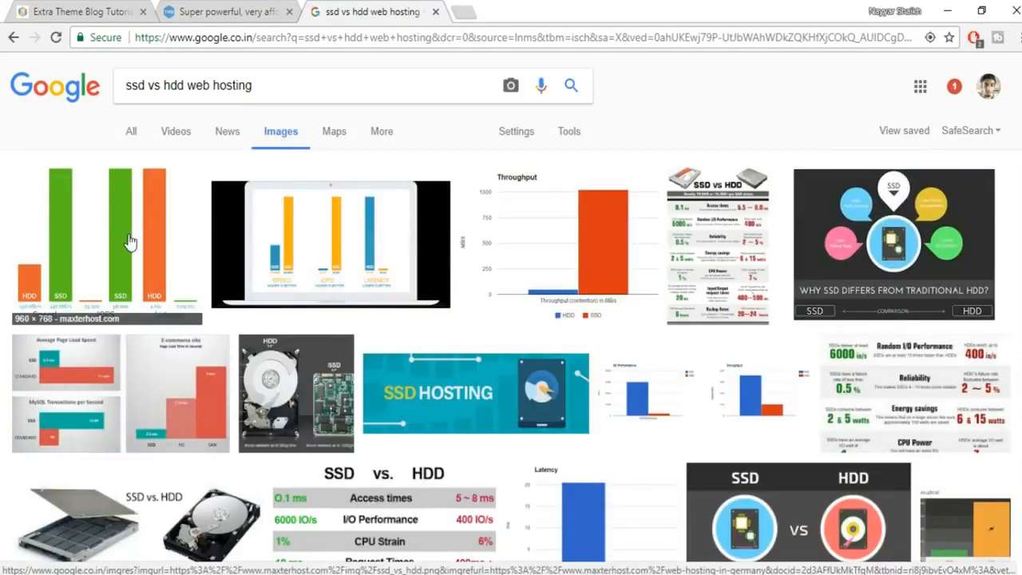
pyautogui.click(130, 242)
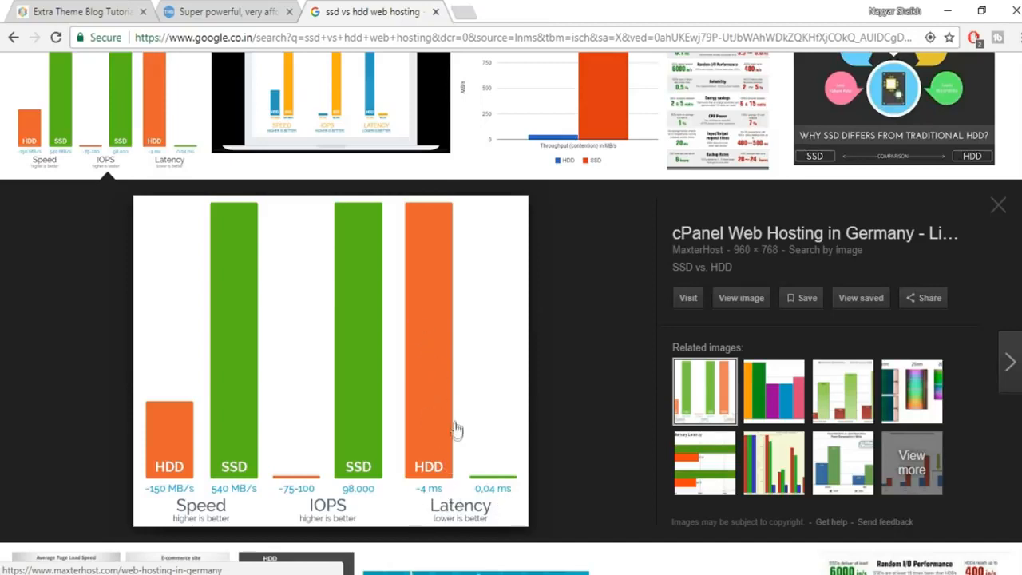
pyautogui.scroll(2, 655, 453)
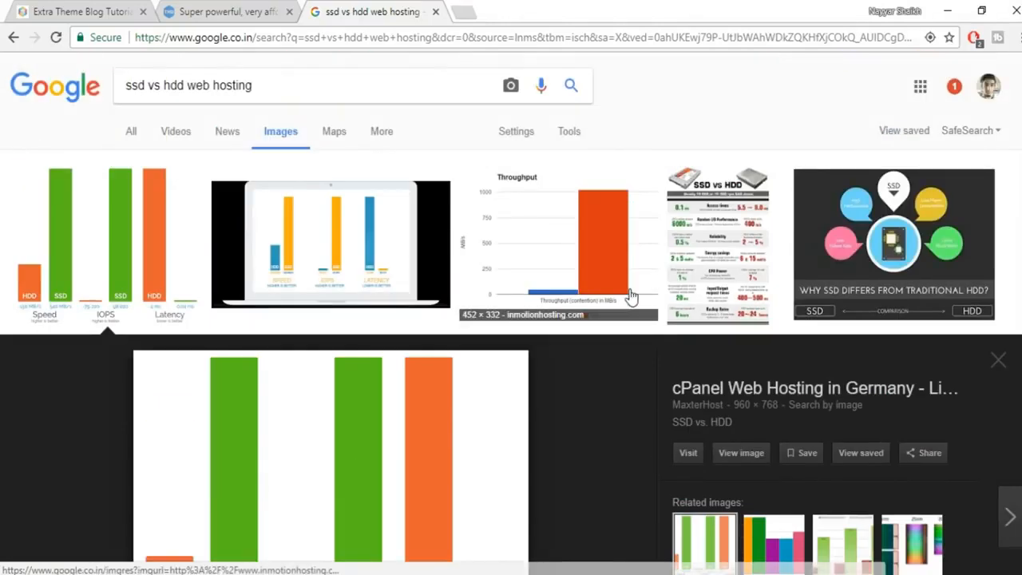
# Back on TMDHosting, highlight Rain Cloud's $6.85/mo price and scroll through the plans' feature lists
pyautogui.click(267, 9)
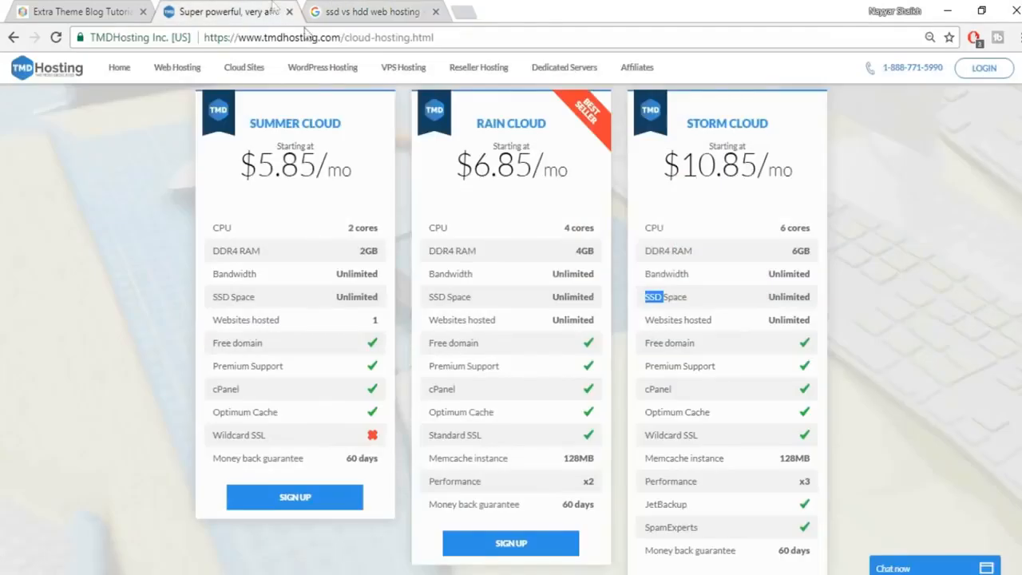
pyautogui.moveTo(474, 165); pyautogui.dragTo(580, 179)
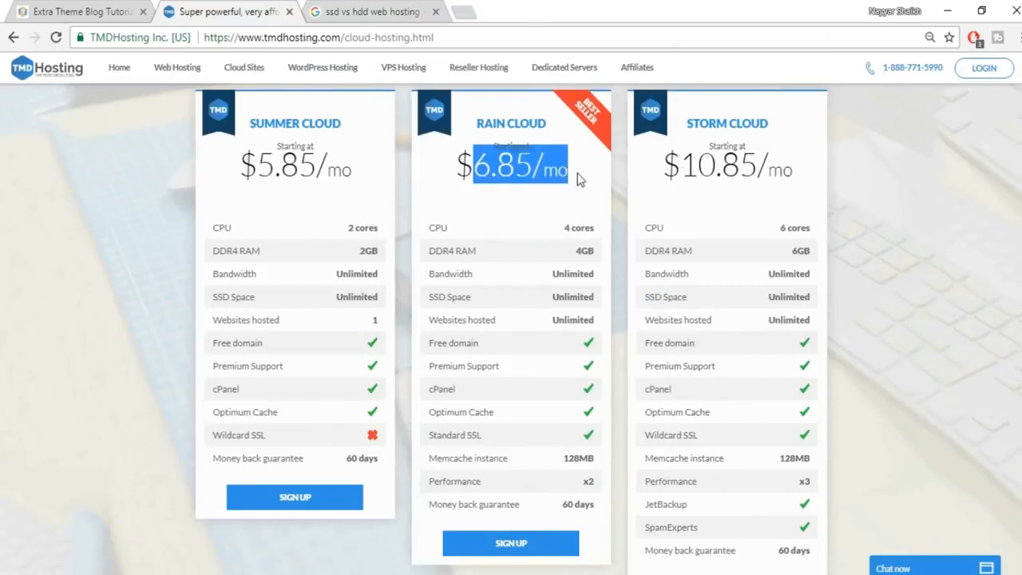
pyautogui.click(855, 443)
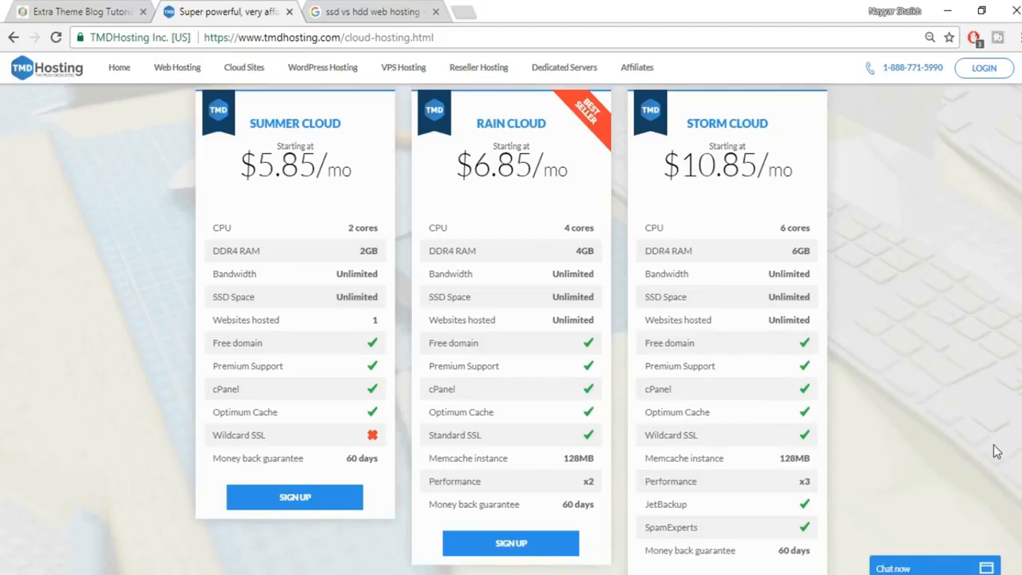
pyautogui.scroll(-1, 995, 447)
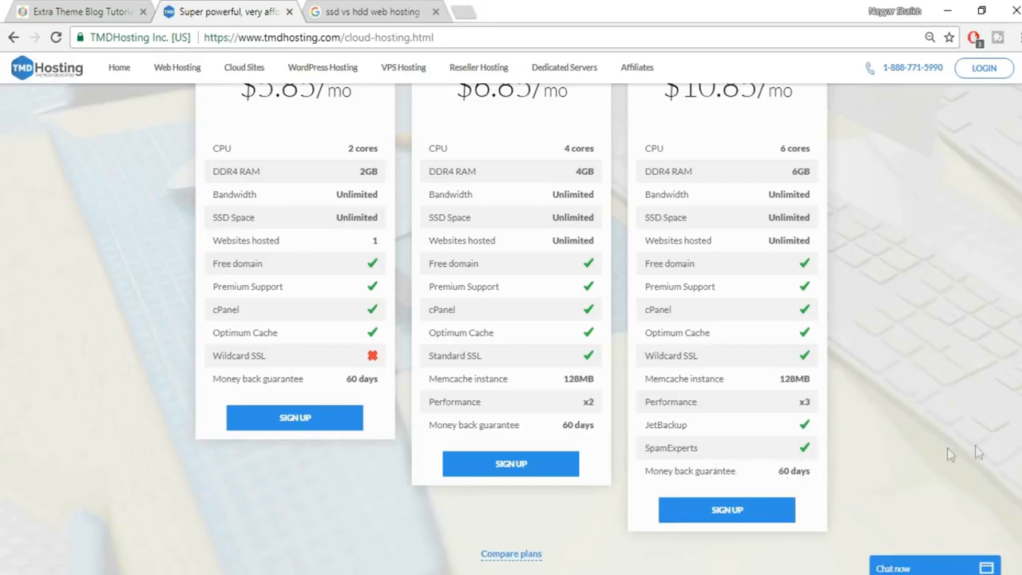
pyautogui.scroll(2, 726, 288)
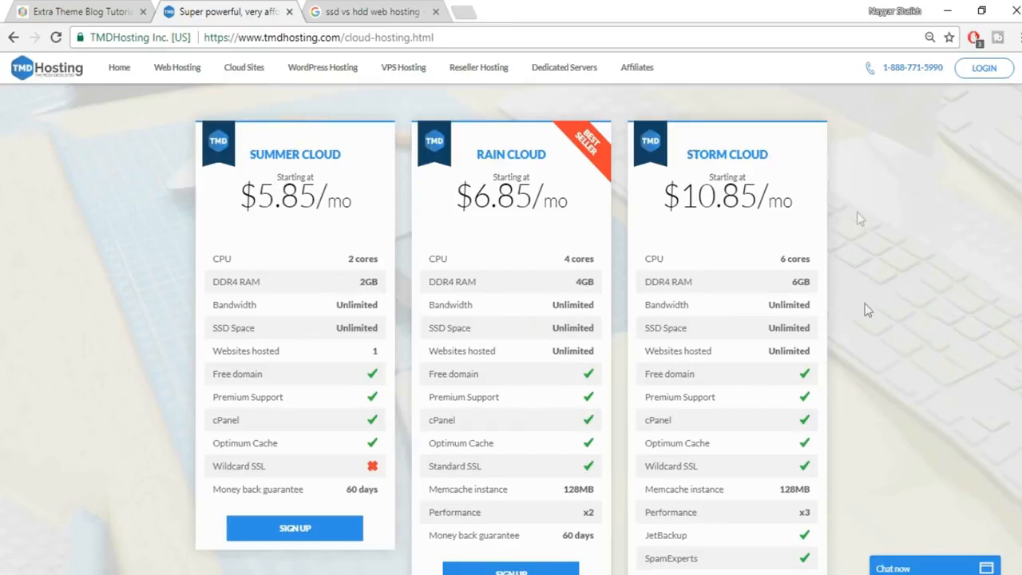
pyautogui.scroll(-3, 864, 327)
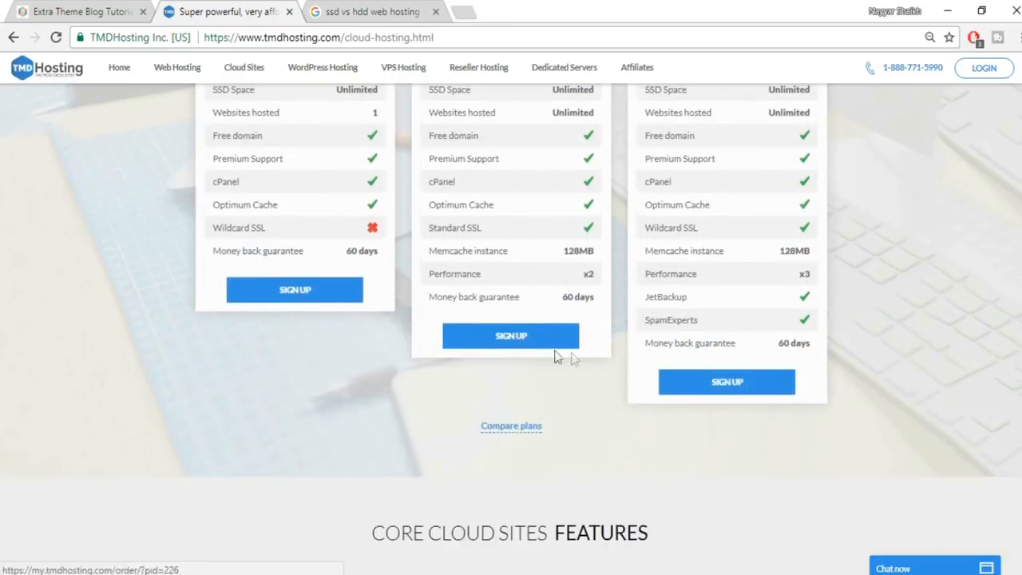
pyautogui.scroll(4, 869, 421)
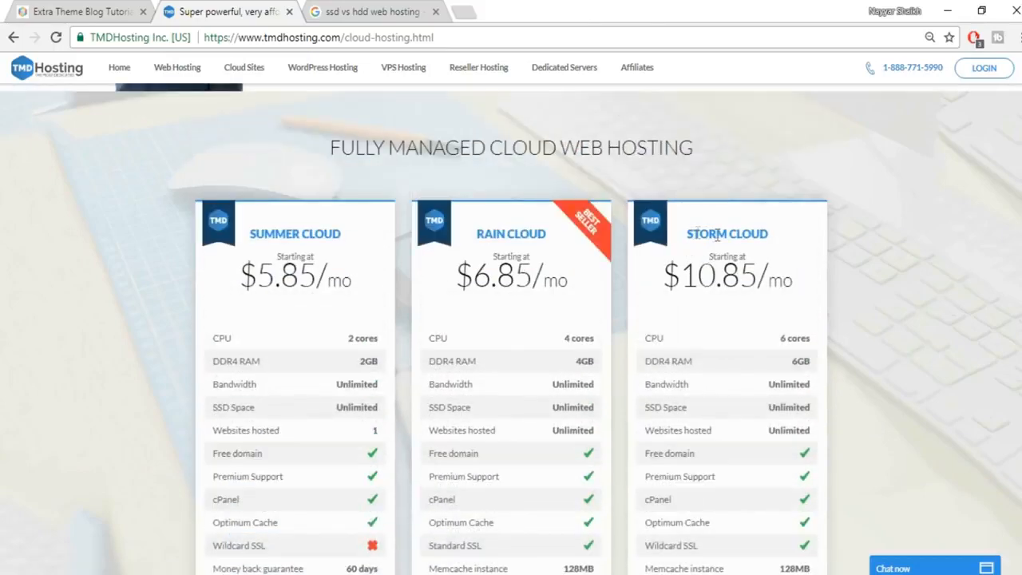
pyautogui.scroll(-4, 864, 374)
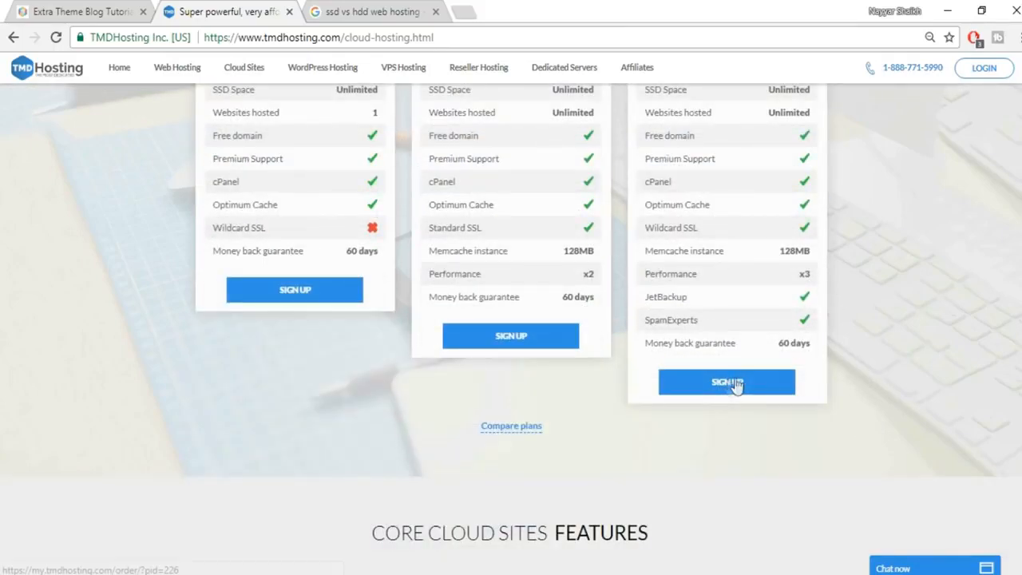
pyautogui.click(728, 383)
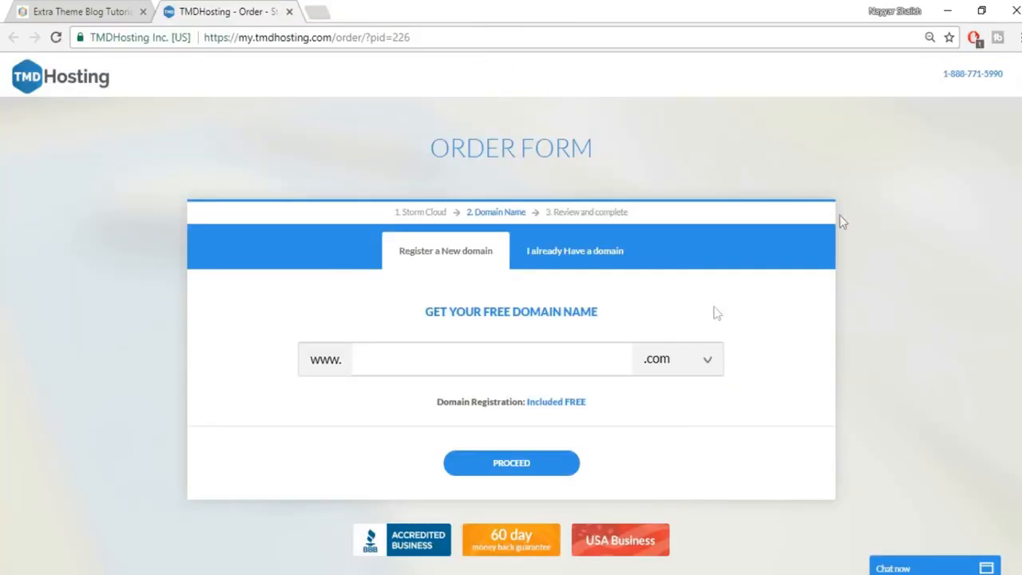
pyautogui.click(559, 363)
pyautogui.write('nayyarshaikj2')
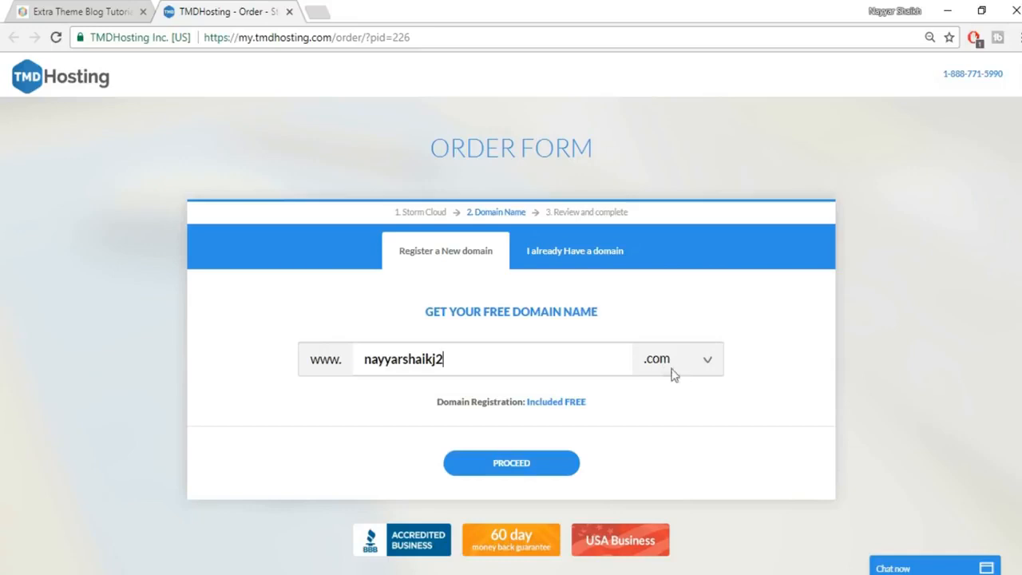
# Submit the domain, choose PayPal as payment and review the $164.19 purchase details
pyautogui.click(528, 468)
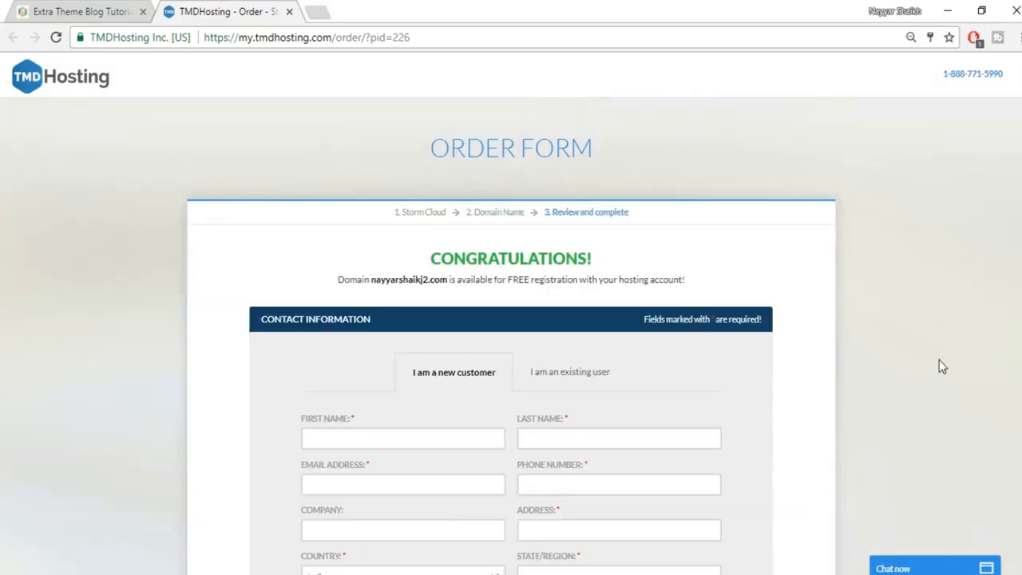
pyautogui.scroll(-3, 907, 313)
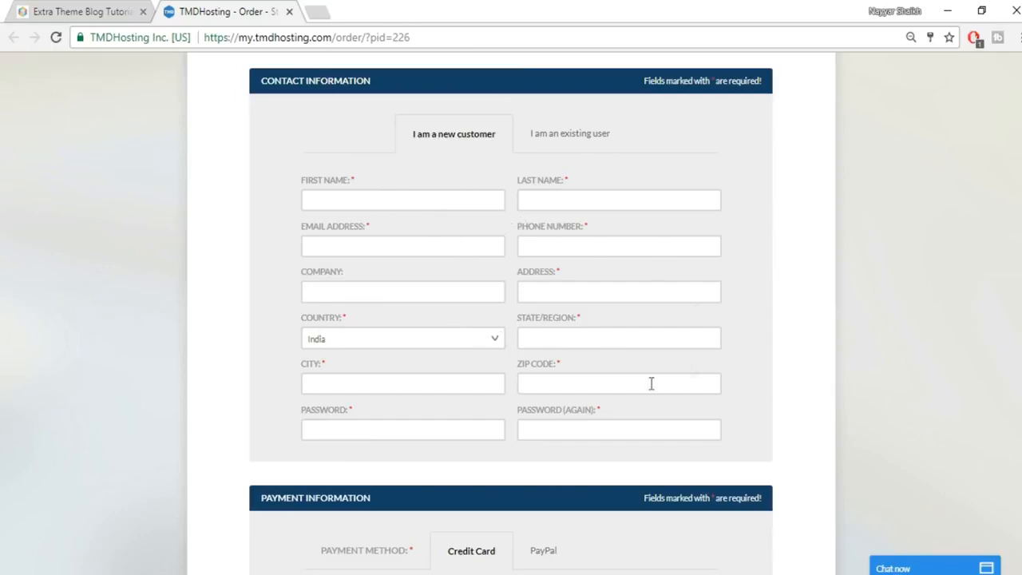
pyautogui.scroll(-4, 855, 319)
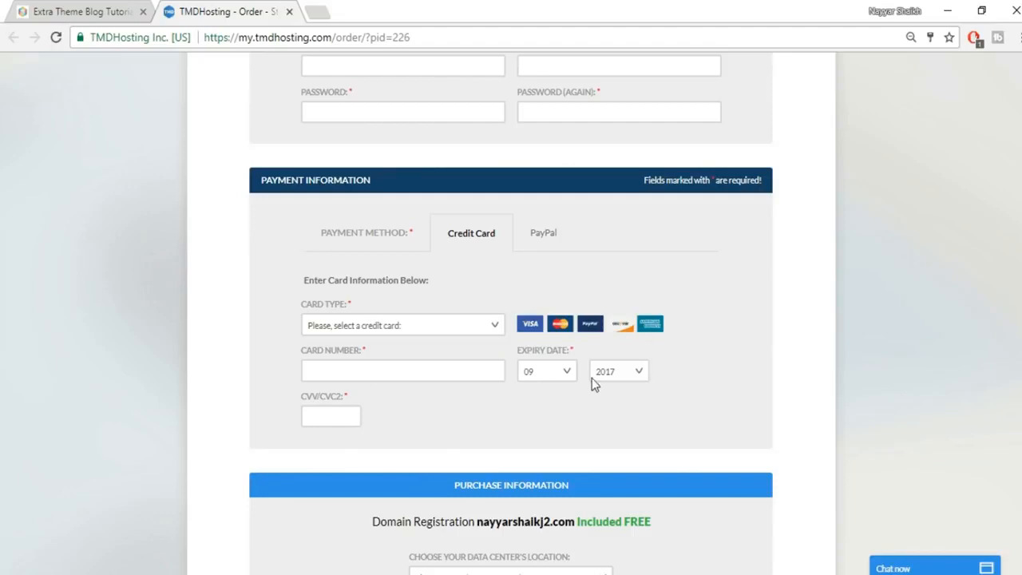
pyautogui.click(544, 239)
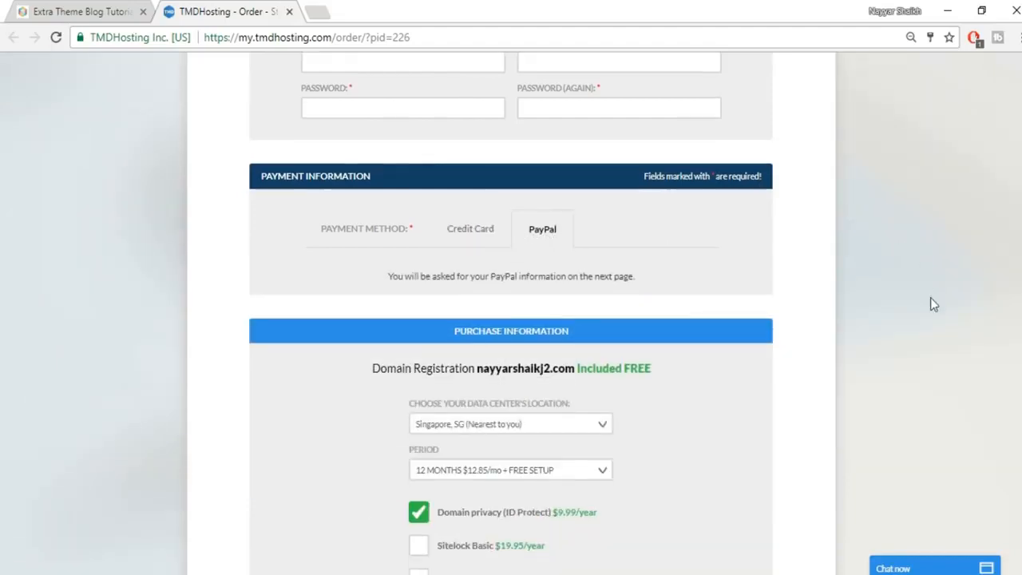
pyautogui.scroll(-3, 929, 302)
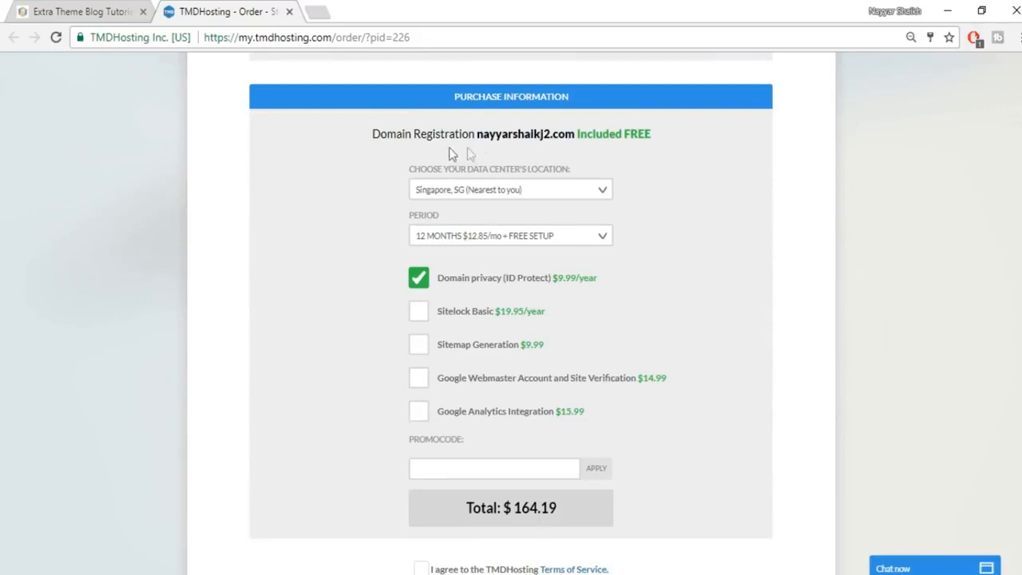
# Keep the Singapore data center and 12 MONTHS billing, and turn off domain privacy
pyautogui.click(572, 191)
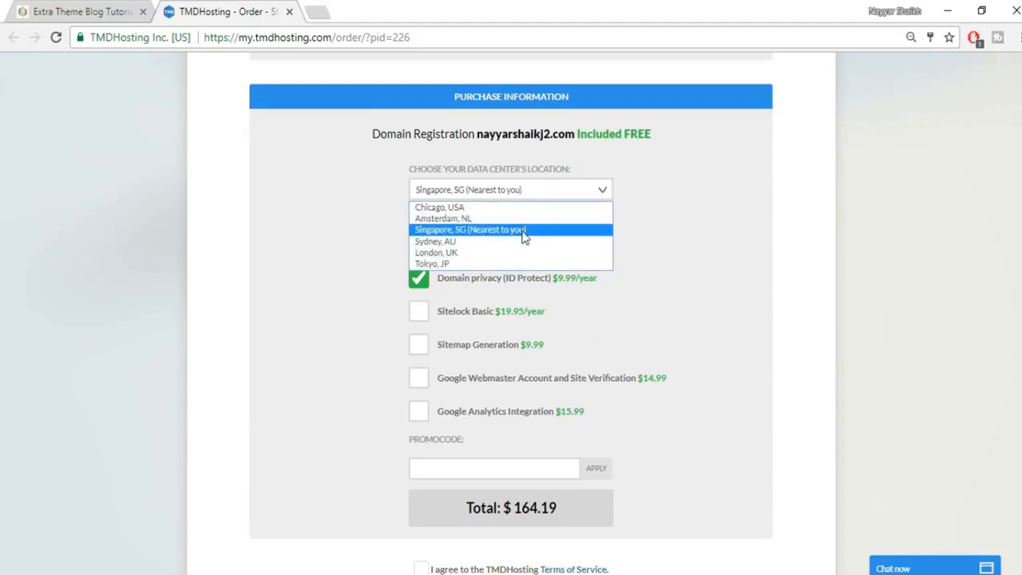
pyautogui.click(685, 226)
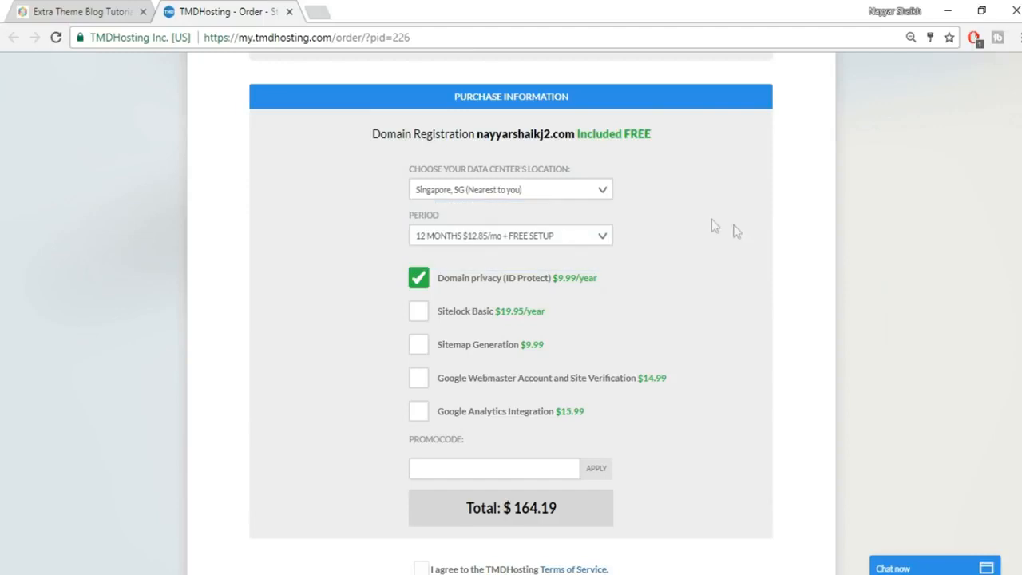
pyautogui.click(511, 239)
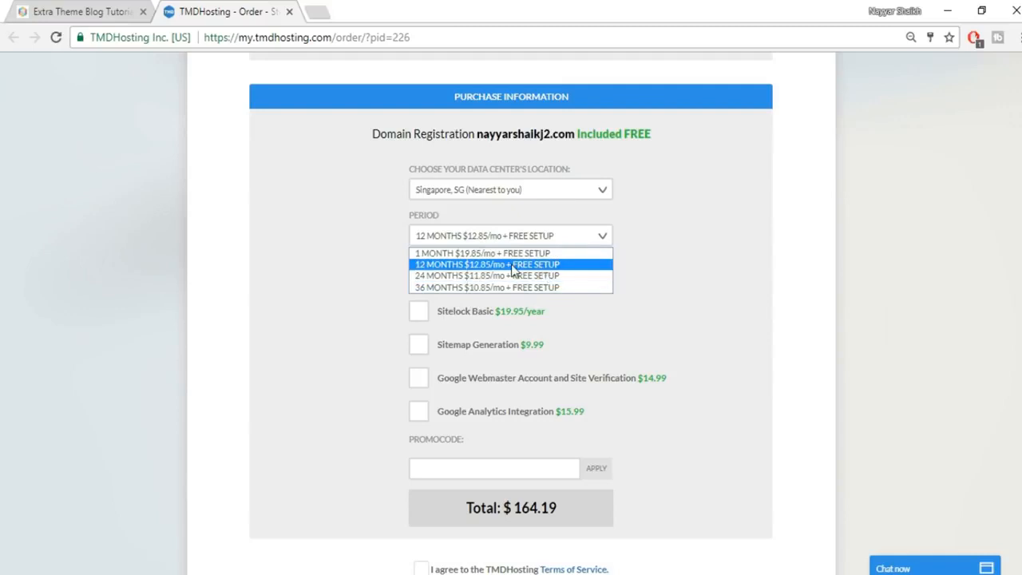
pyautogui.click(512, 265)
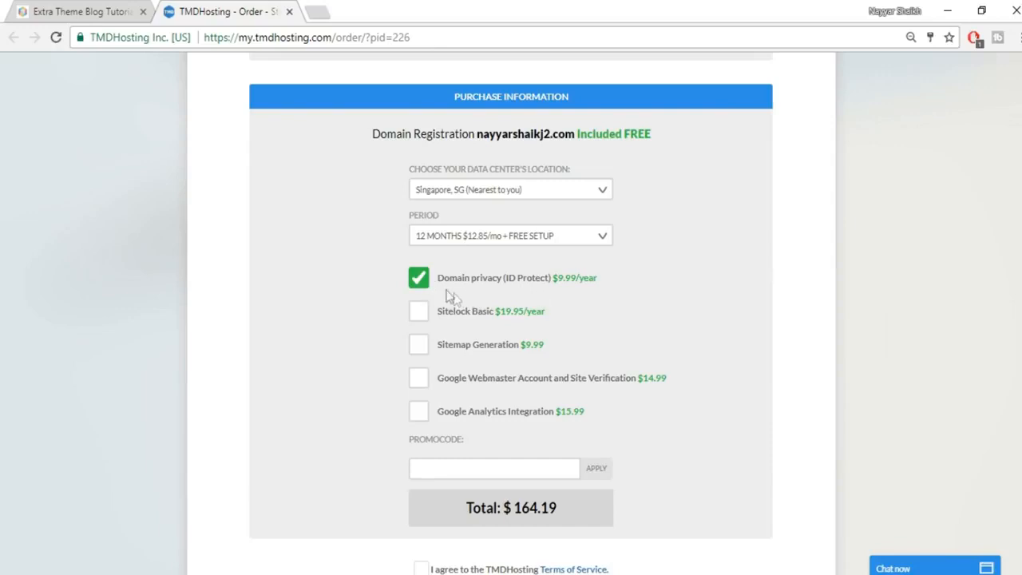
pyautogui.click(419, 290)
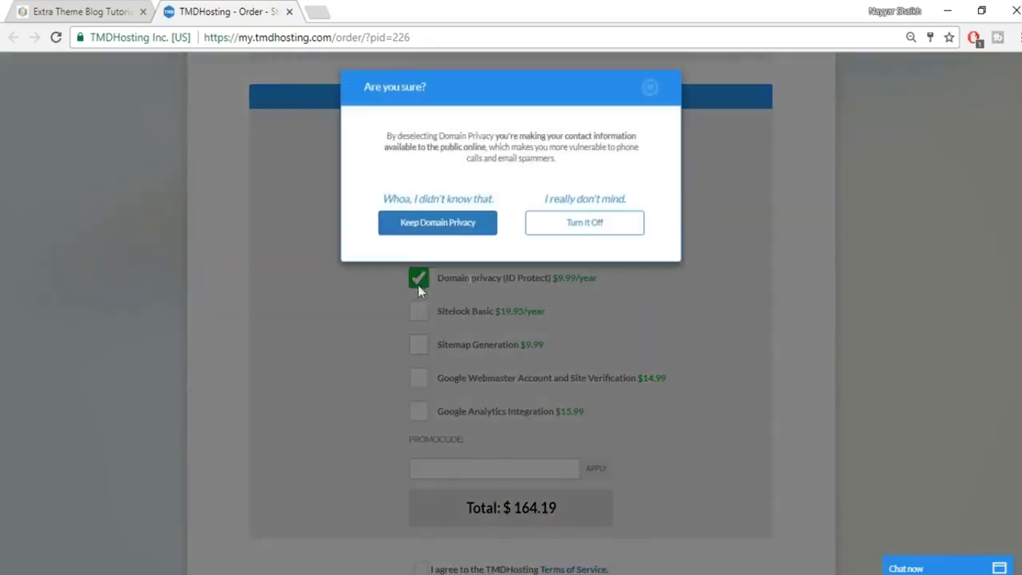
pyautogui.click(595, 223)
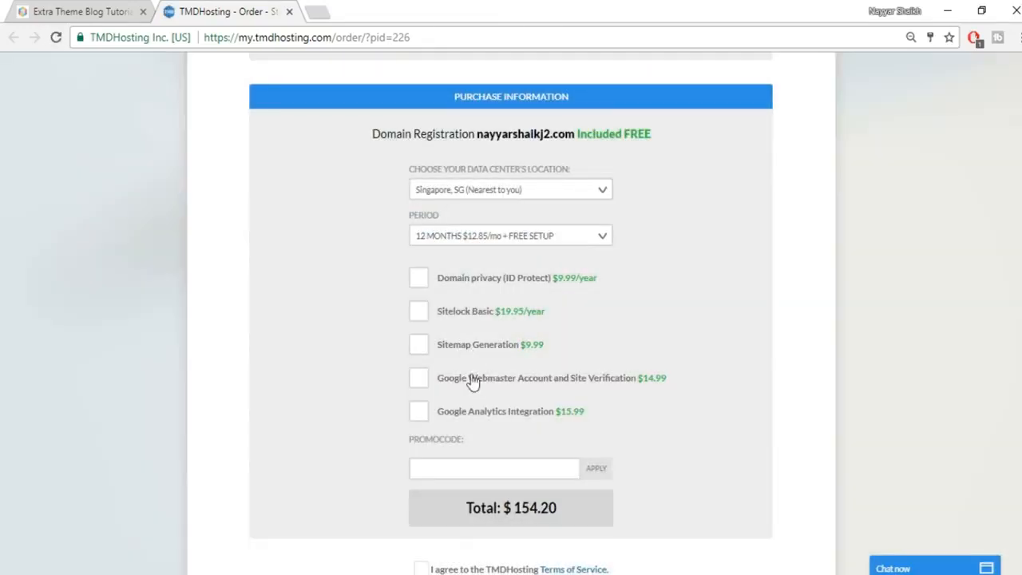
# Enter the 7% promo code and agree to the Terms of Service, bringing the total to $143.41
pyautogui.scroll(-3, 710, 334)
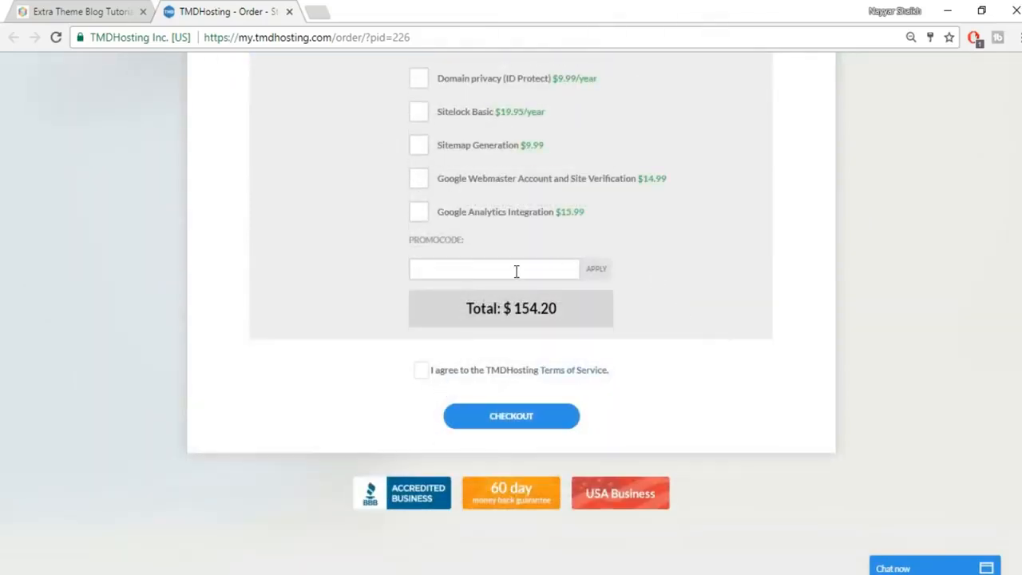
pyautogui.click(517, 272)
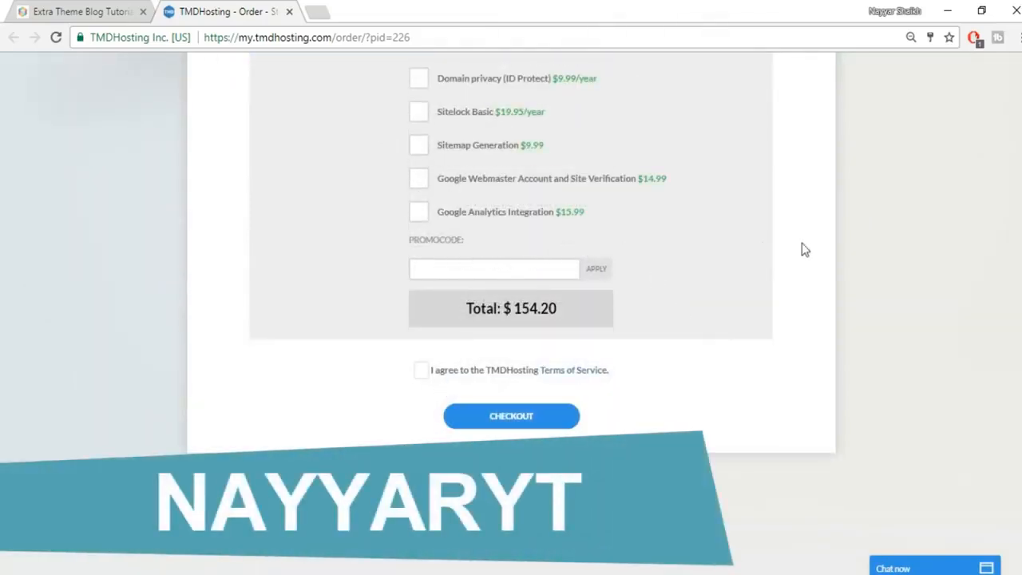
pyautogui.write('nayy')
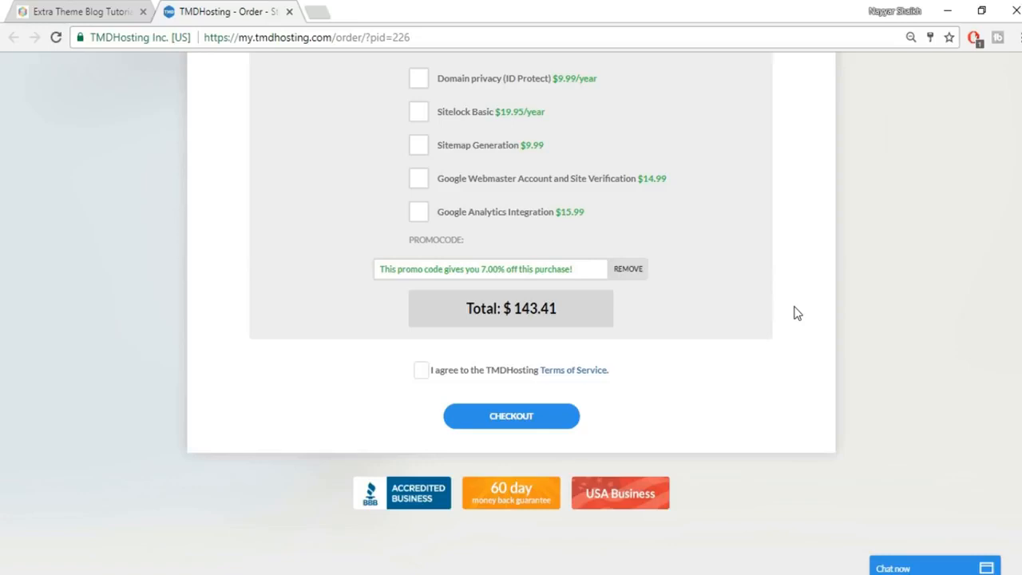
pyautogui.click(422, 375)
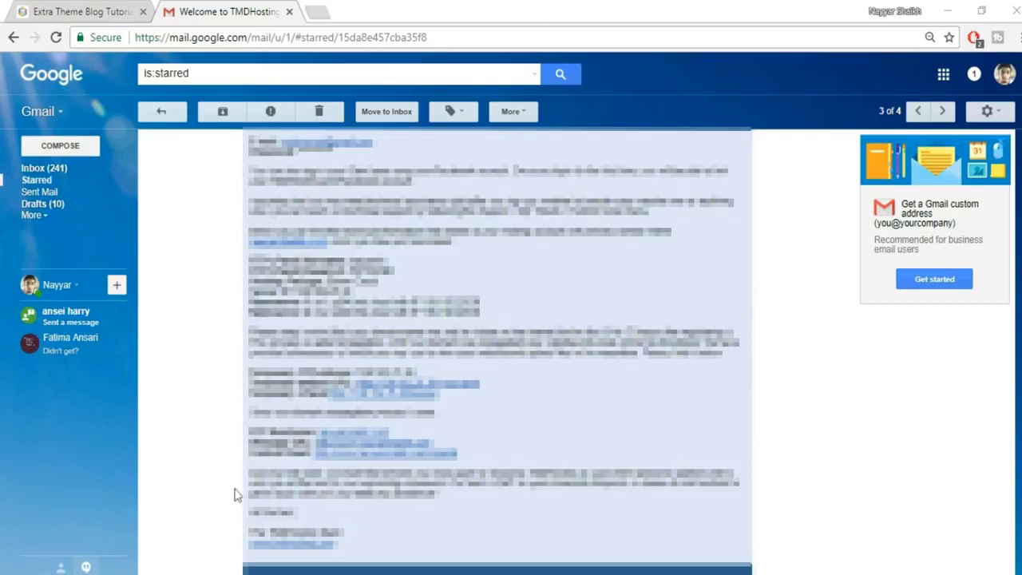
# Open the welcome email's cPanel link in a new tab and log in with the saved credentials
pyautogui.rightClick(363, 456)
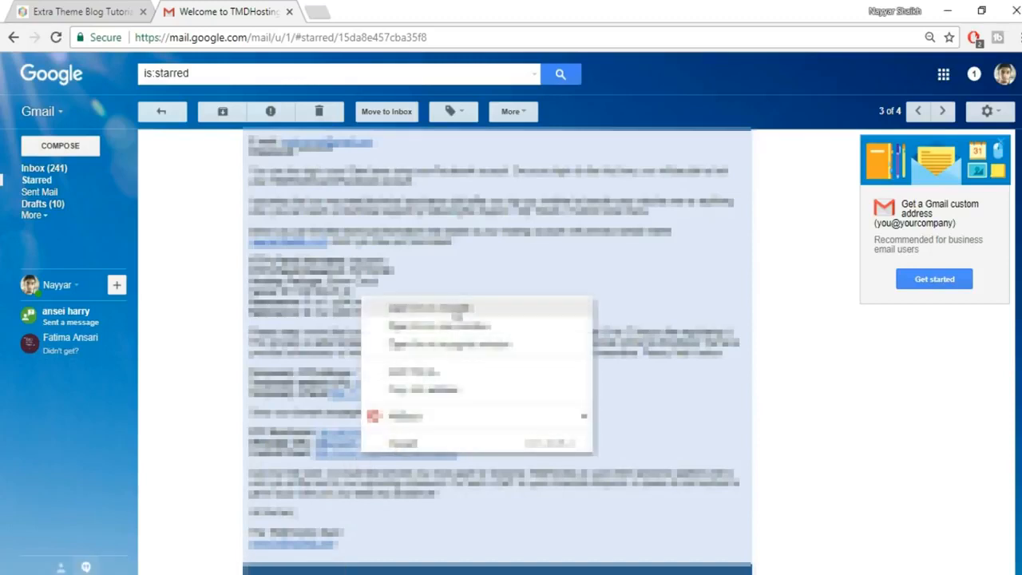
pyautogui.click(455, 308)
pyautogui.click(369, 10)
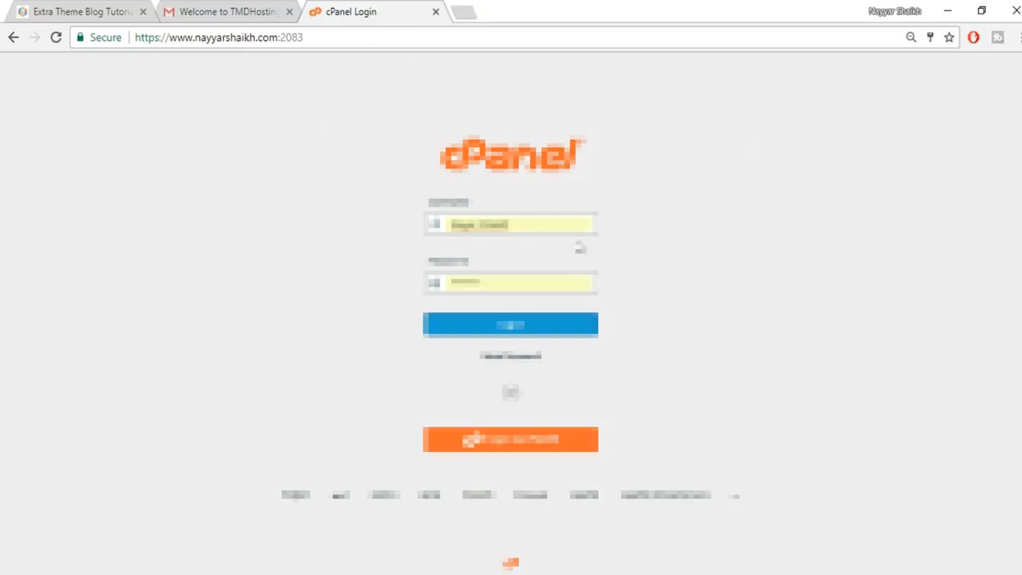
pyautogui.click(171, 10)
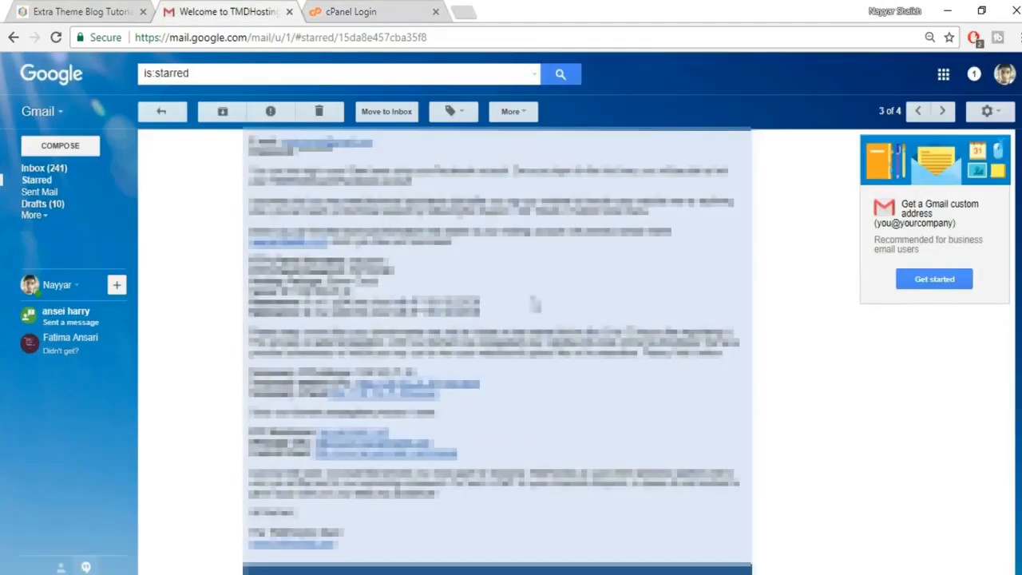
pyautogui.click(375, 11)
pyautogui.doubleClick(477, 224)
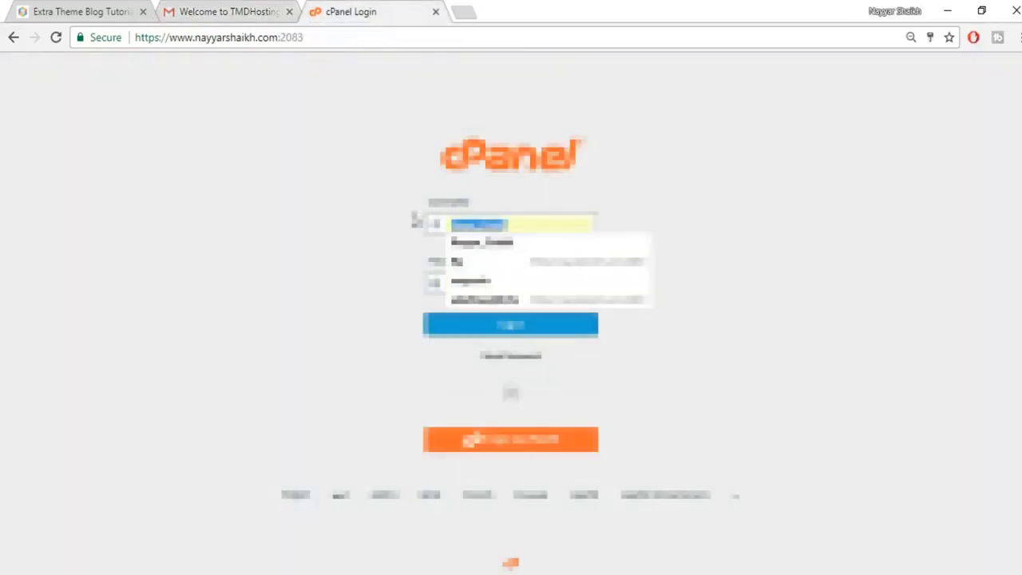
pyautogui.click(490, 281)
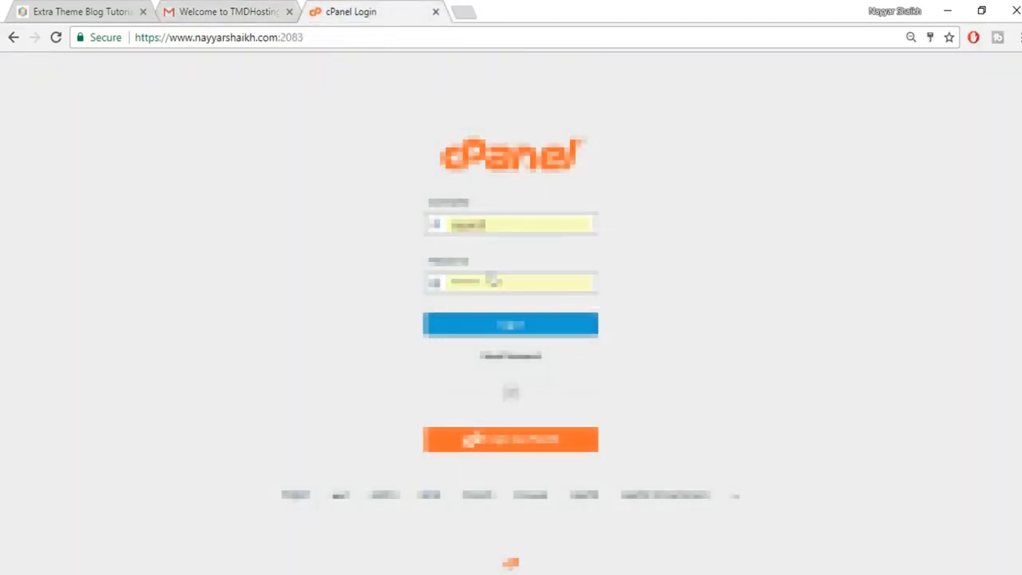
pyautogui.click(480, 332)
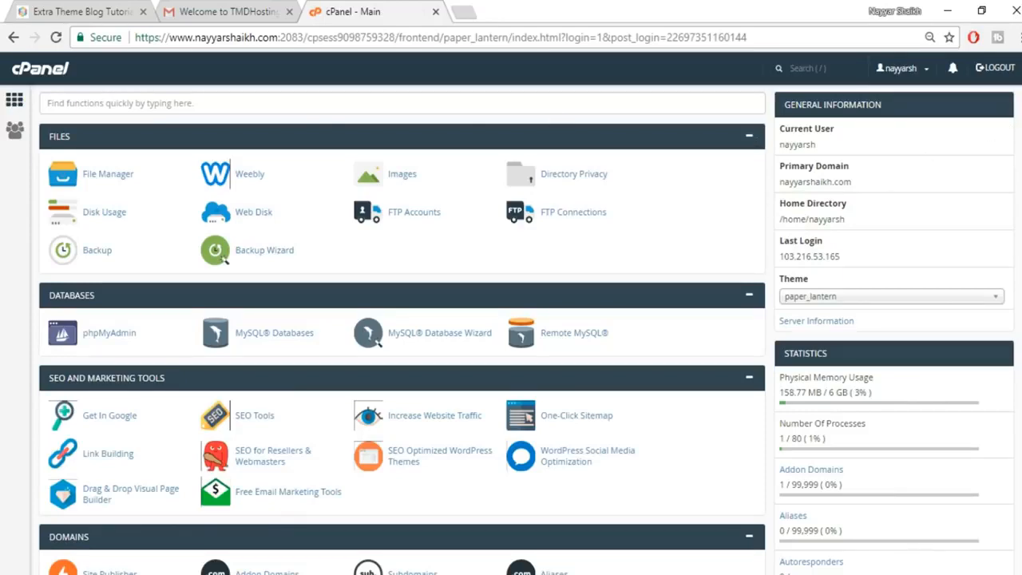
# Scroll down to Softaculous Apps Installer on the cPanel dashboard and open WordPress
pyautogui.scroll(-12, 402, 328)
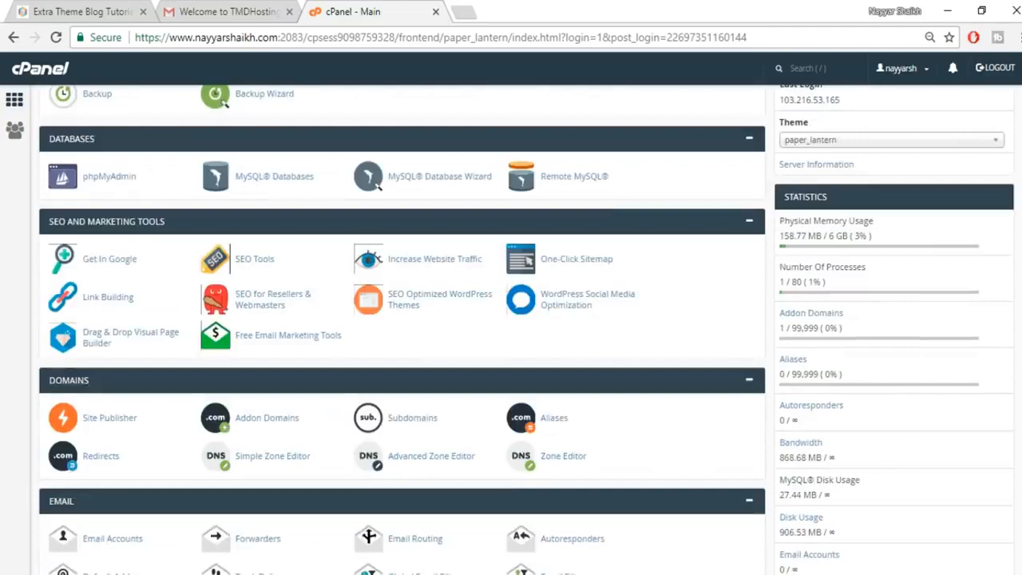
pyautogui.scroll(-4, 226, 201)
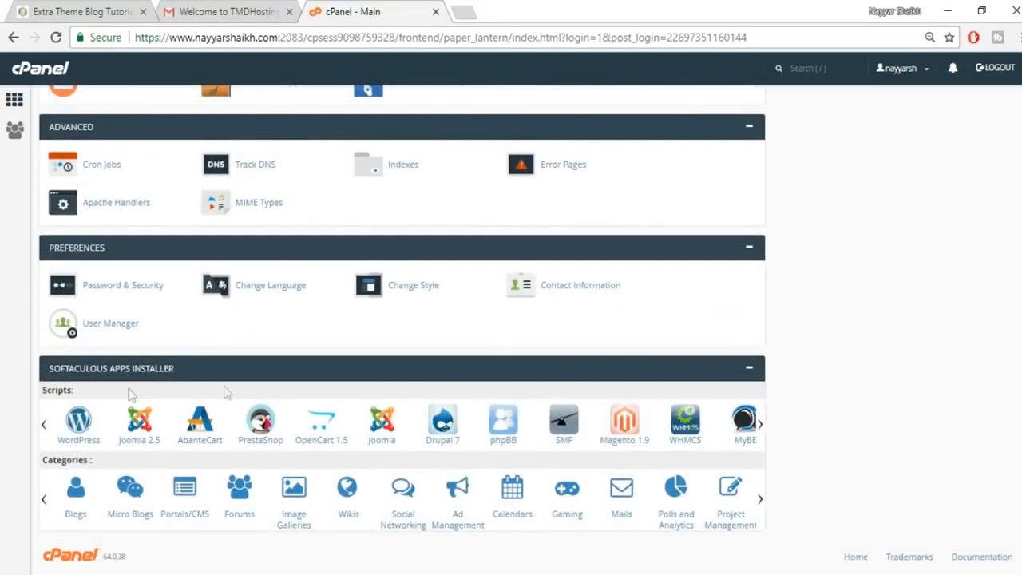
pyautogui.click(80, 428)
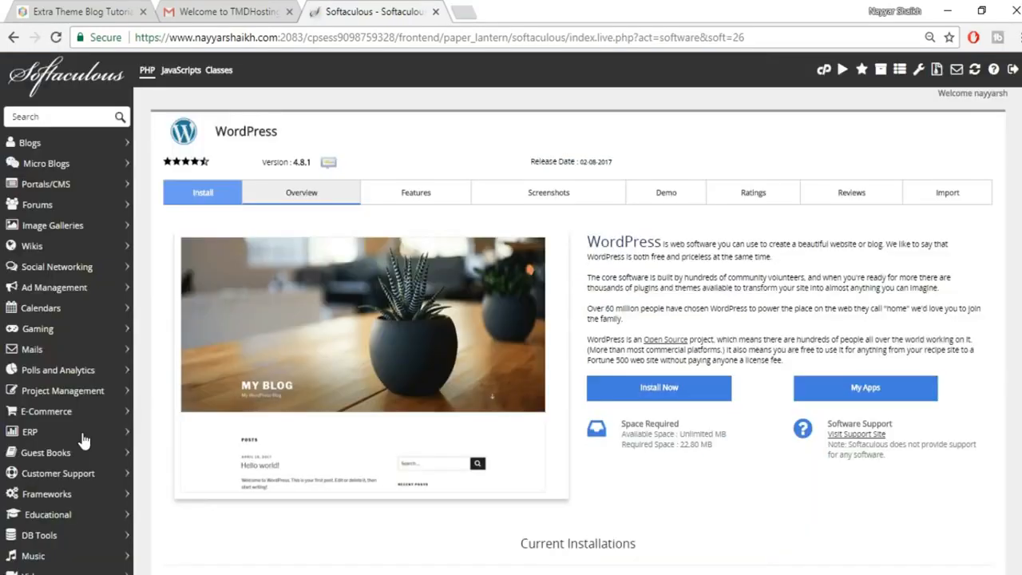
# Start a new WordPress install and choose the extra subdomain as its domain
pyautogui.scroll(-3, 849, 414)
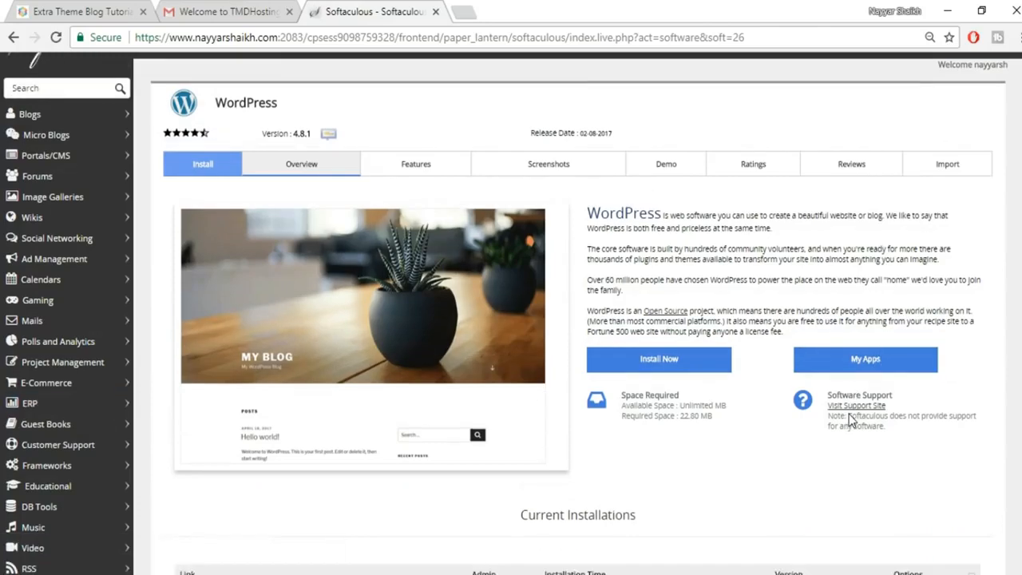
pyautogui.scroll(3, 849, 413)
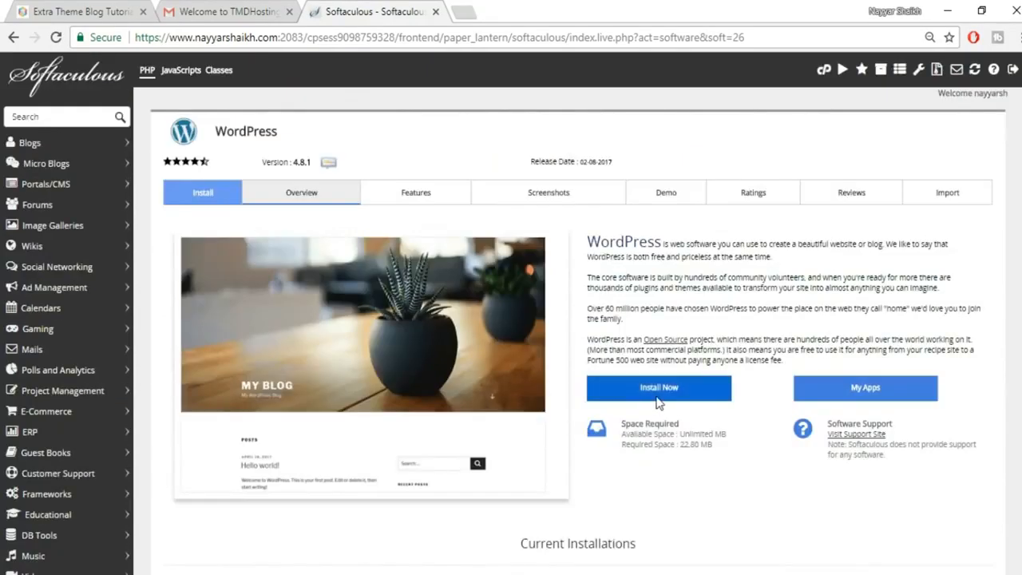
pyautogui.click(685, 390)
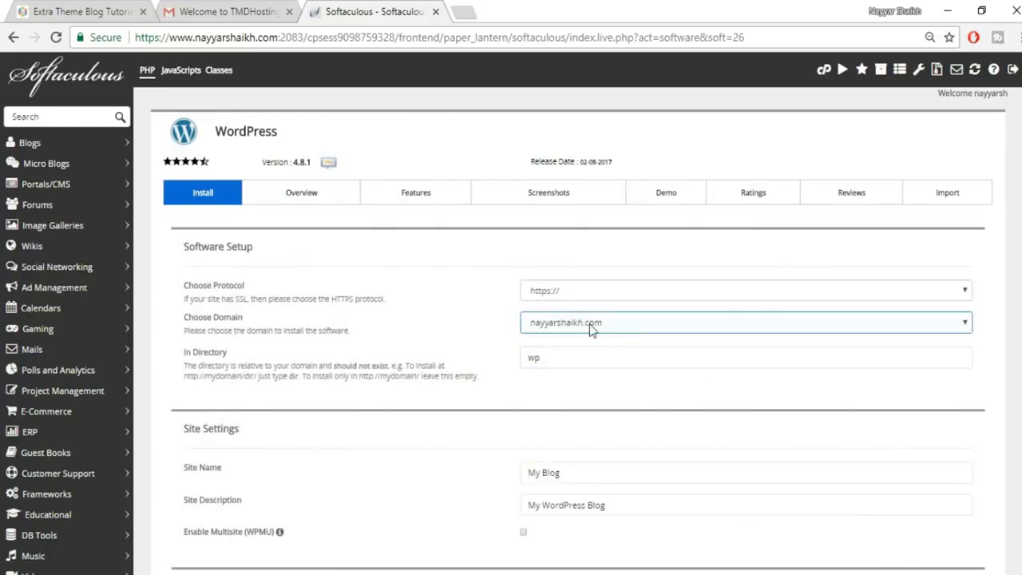
pyautogui.click(635, 325)
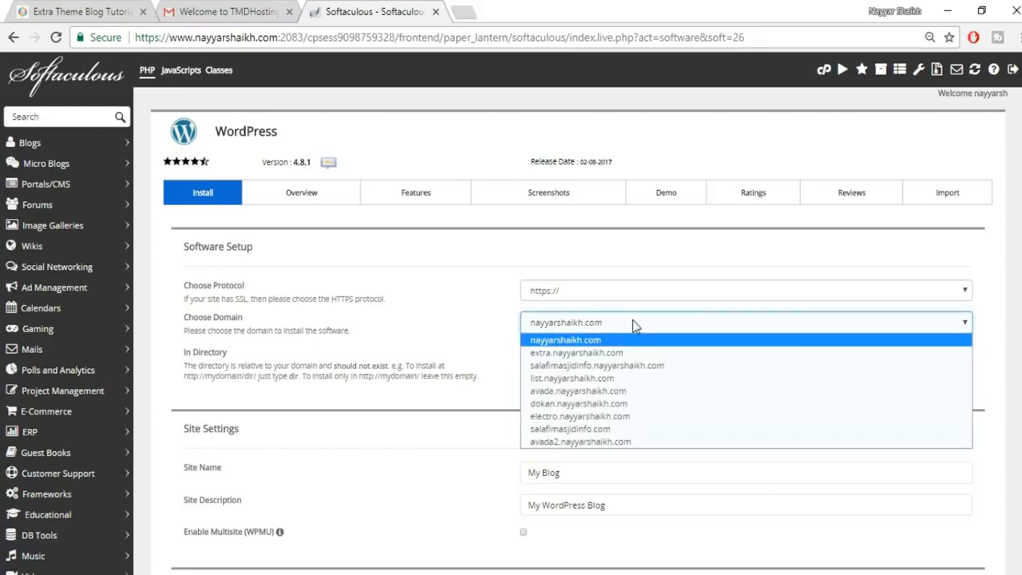
pyautogui.click(632, 319)
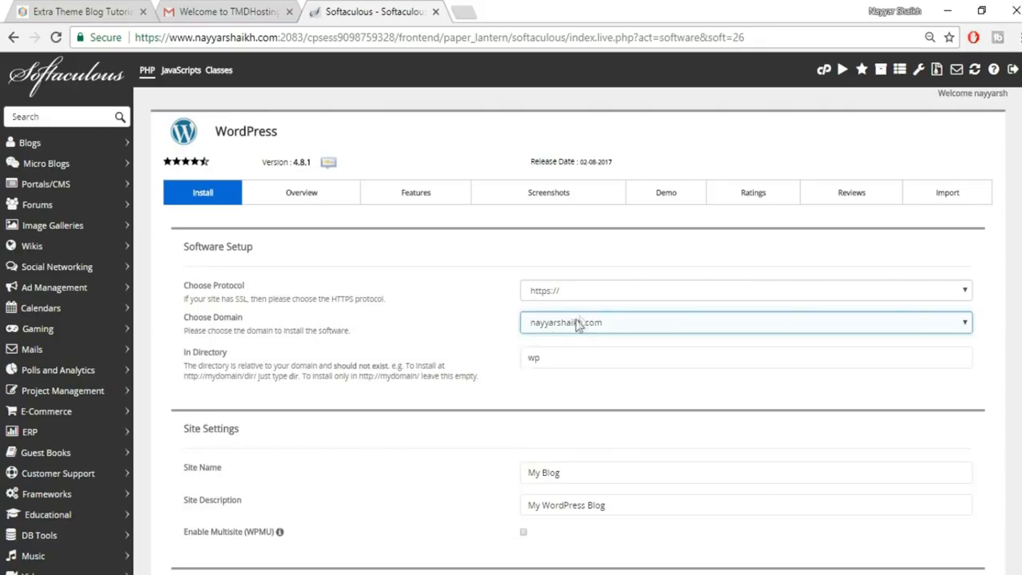
pyautogui.click(628, 331)
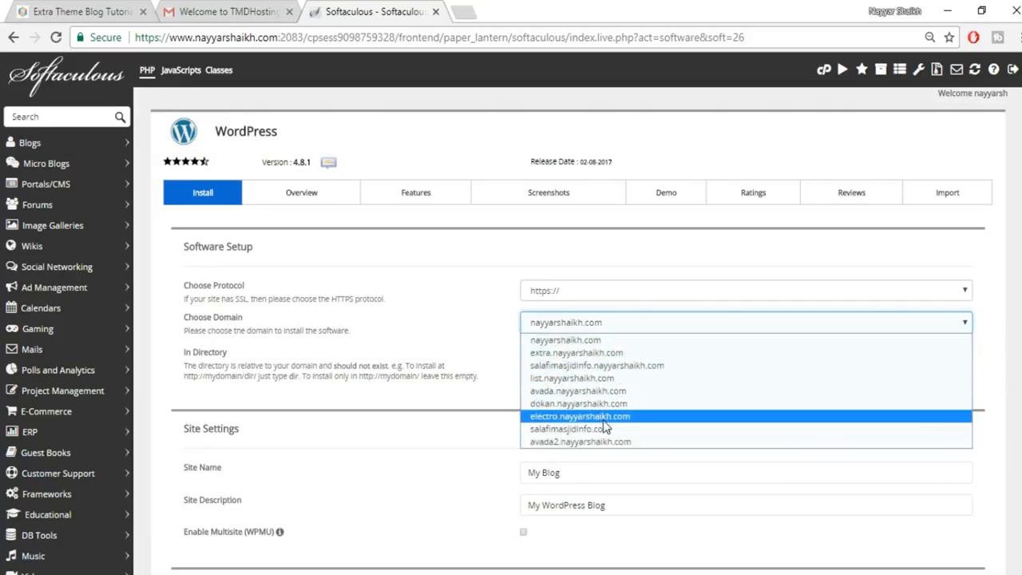
pyautogui.click(581, 353)
# Clear the default 'wp' from In Directory so WordPress installs at the root
pyautogui.moveTo(616, 359); pyautogui.dragTo(466, 370)
pyautogui.press('BackSpace')
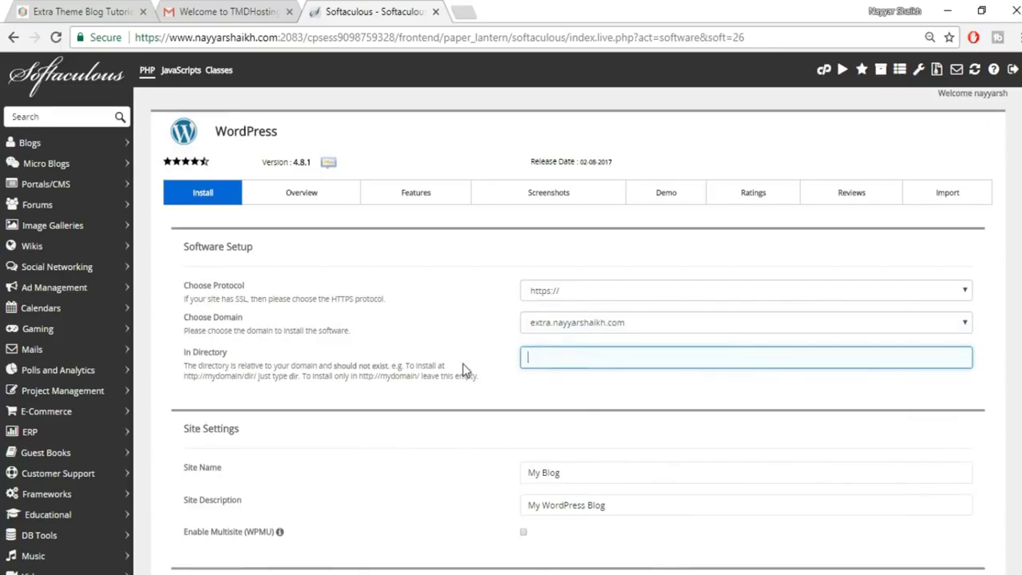
pyautogui.click(565, 377)
pyautogui.click(583, 358)
pyautogui.click(562, 391)
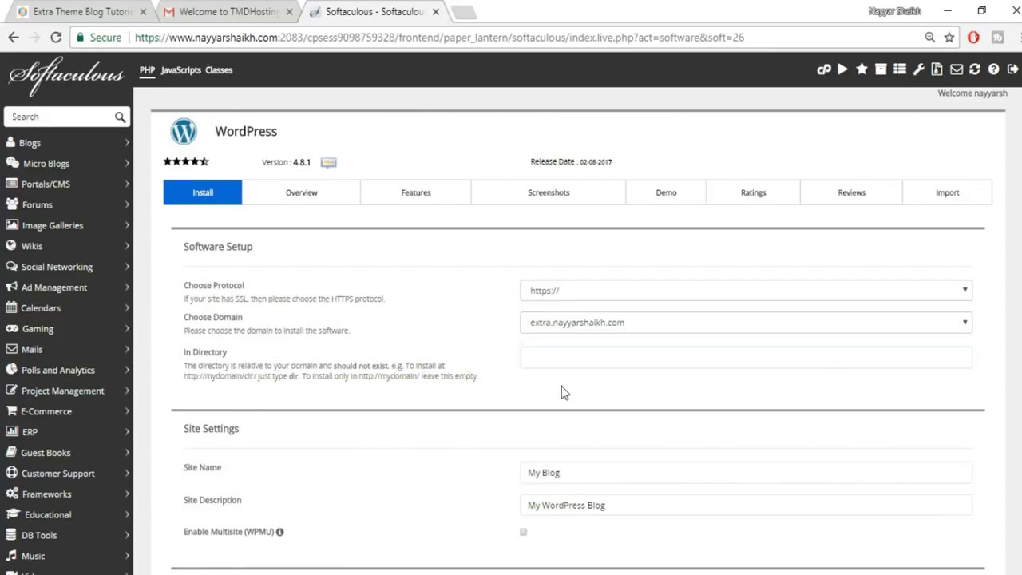
pyautogui.scroll(-3, 710, 415)
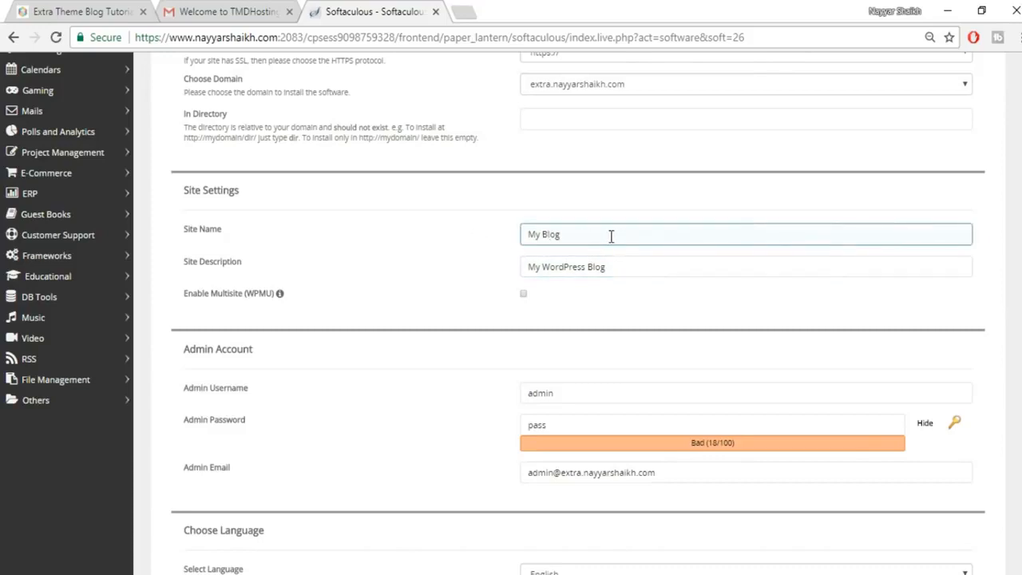
# Check the existing Extra blog for reference, then return to the install form's admin account fields
pyautogui.click(48, 12)
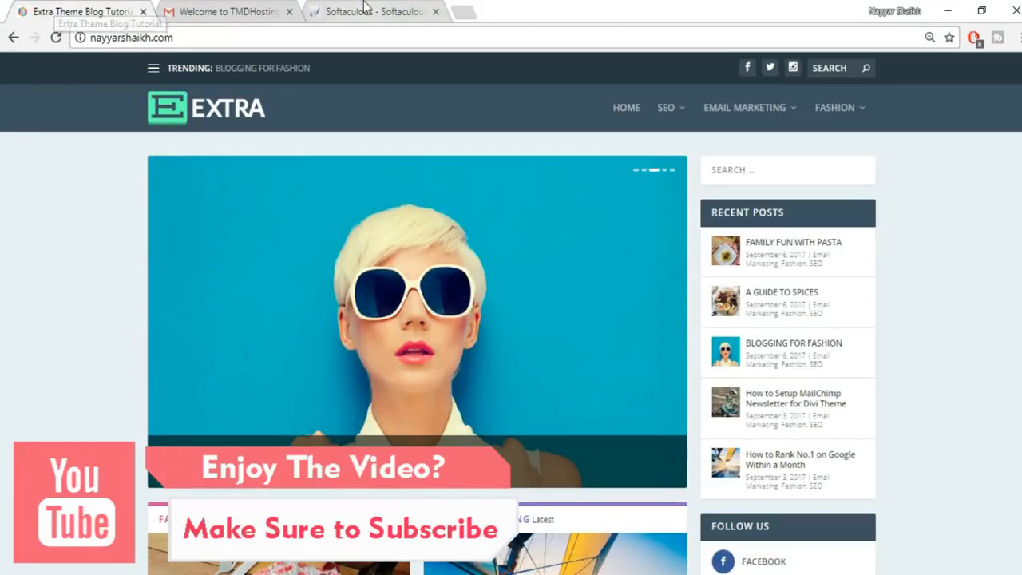
pyautogui.click(364, 11)
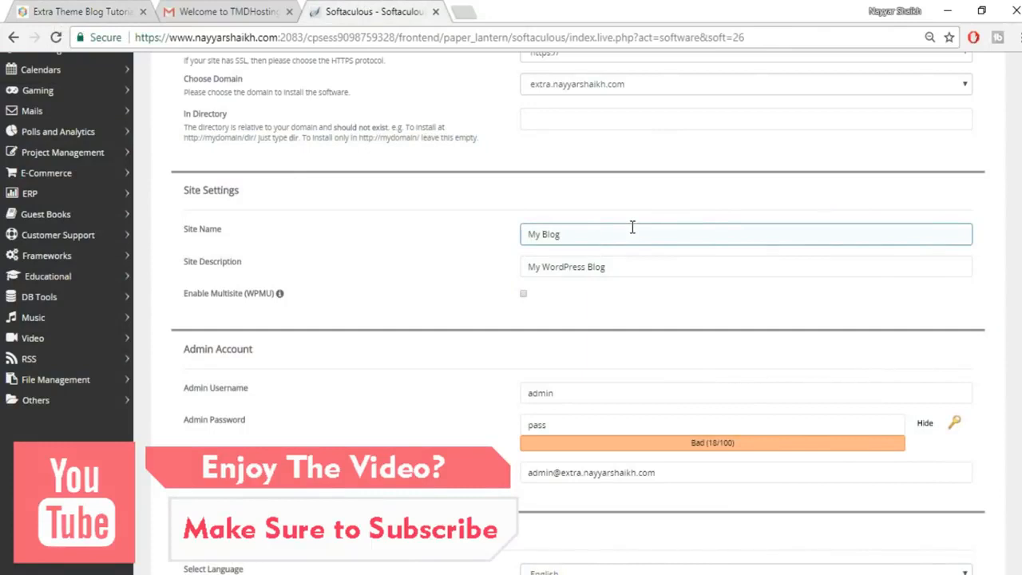
pyautogui.click(615, 266)
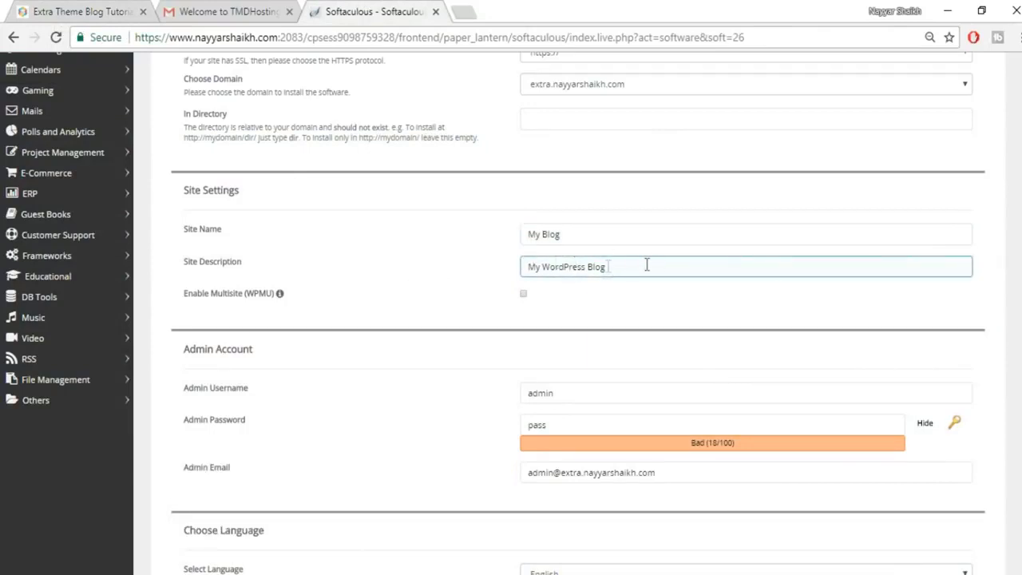
pyautogui.scroll(-1, 806, 338)
pyautogui.click(703, 344)
pyautogui.scroll(-1, 222, 243)
pyautogui.click(588, 235)
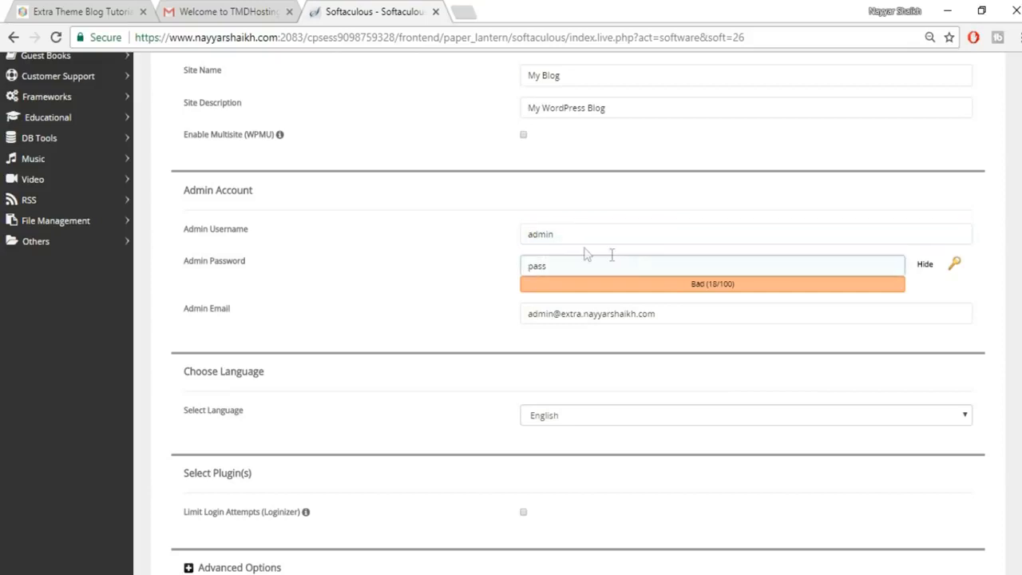
# Replace the default admin username and enter a new admin password
pyautogui.moveTo(603, 230); pyautogui.dragTo(507, 242)
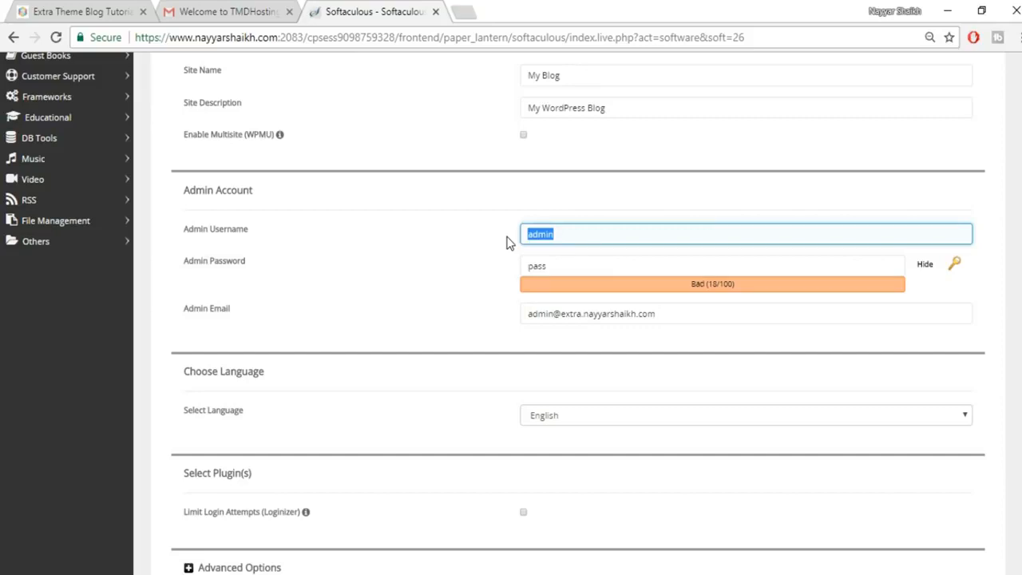
pyautogui.press('BackSpace')
pyautogui.write('Nayyar_Shaikh')
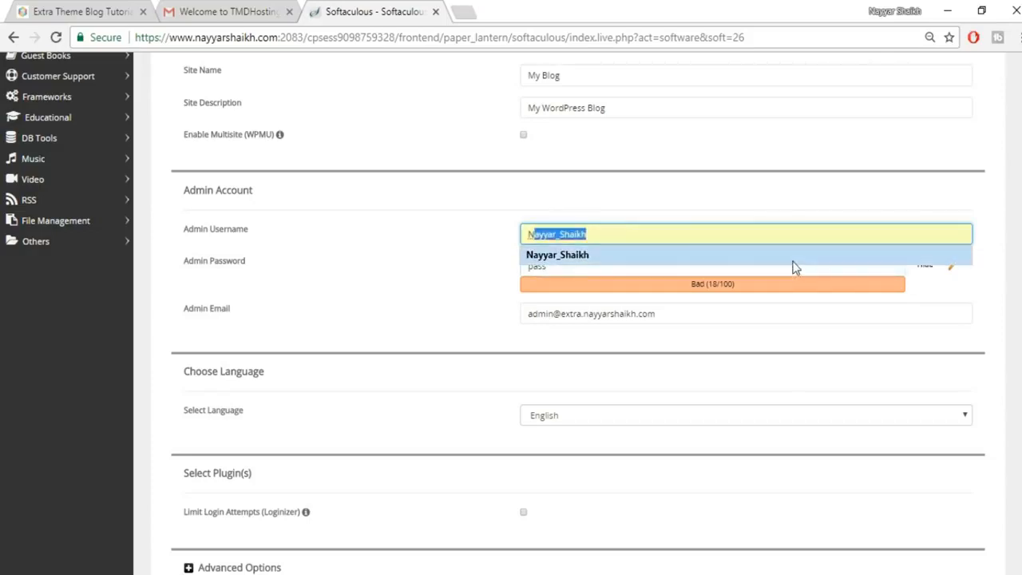
pyautogui.click(793, 256)
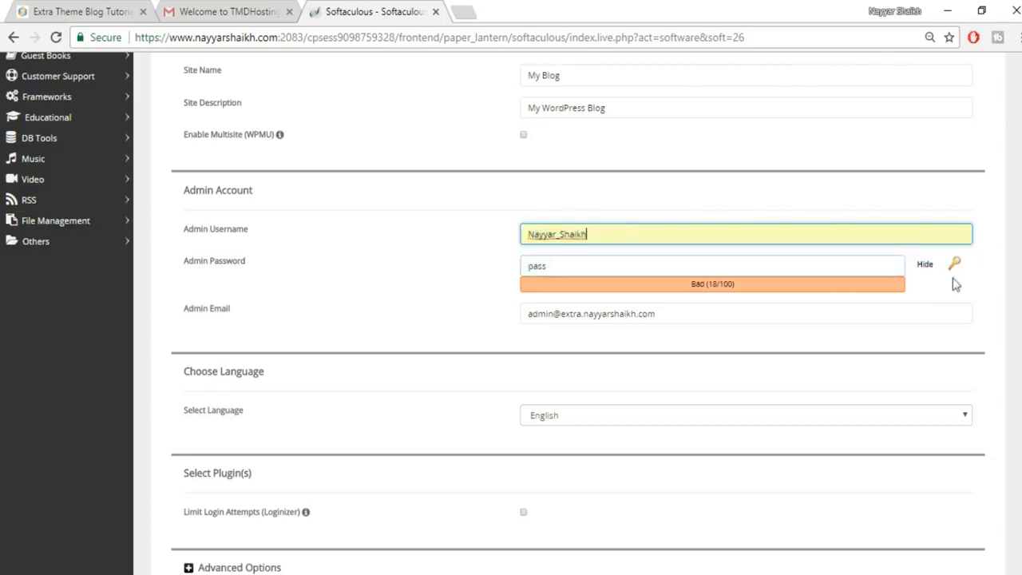
pyautogui.click(927, 265)
pyautogui.doubleClick(685, 269)
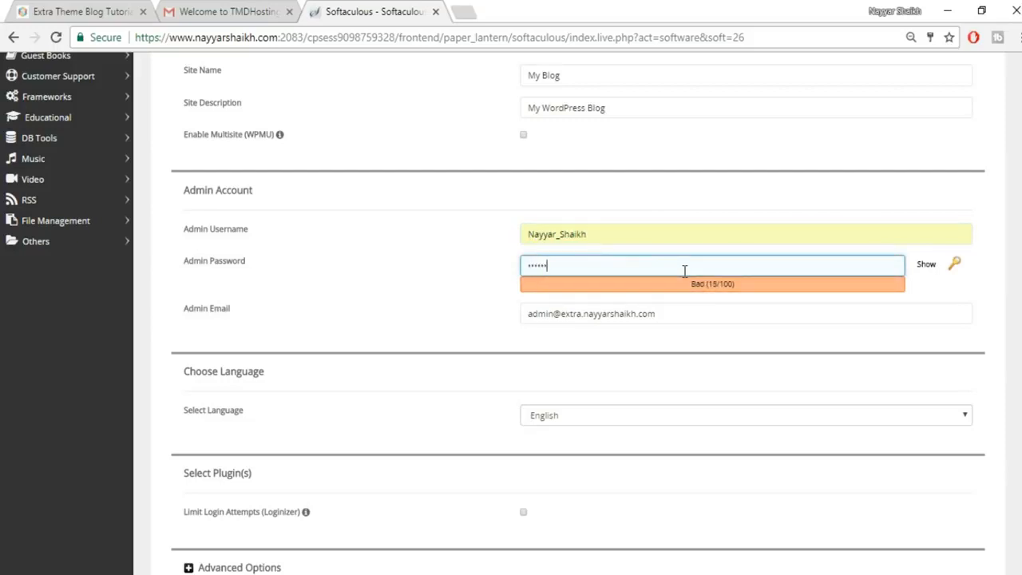
# Fill in the admin e-mail address and start the WordPress installation
pyautogui.moveTo(716, 312); pyautogui.dragTo(487, 308)
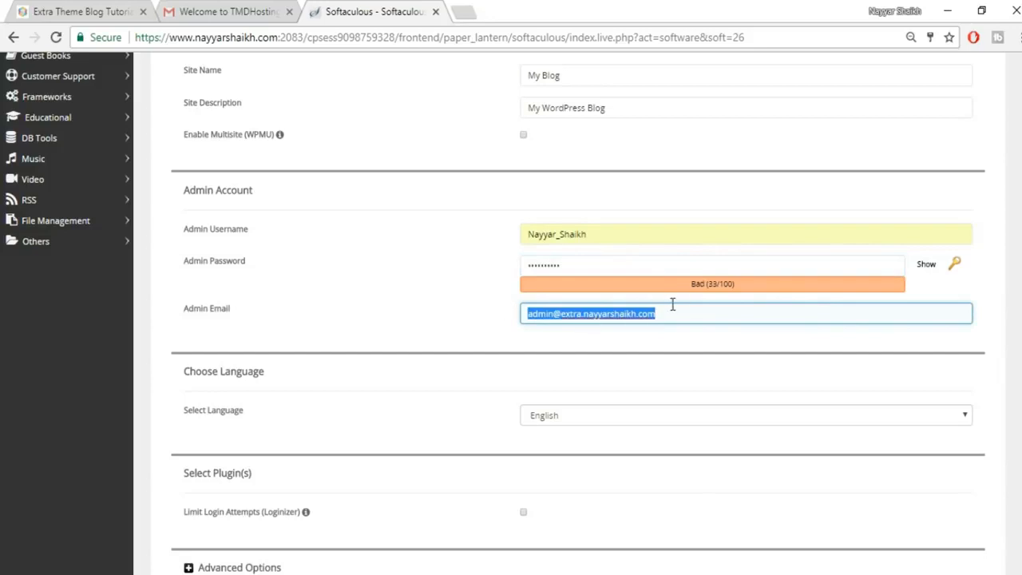
pyautogui.write('r')
pyautogui.click(623, 334)
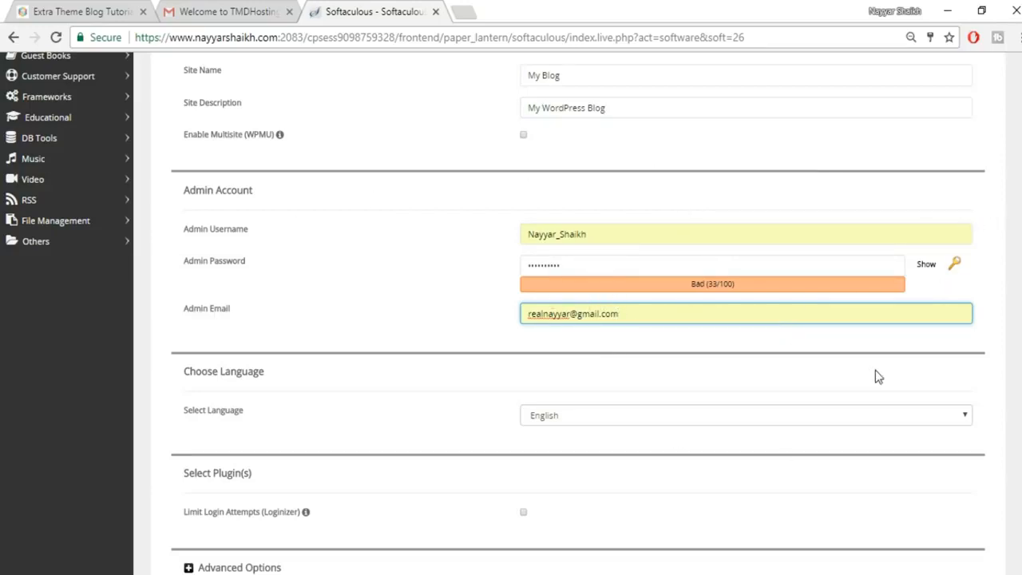
pyautogui.scroll(-6, 875, 377)
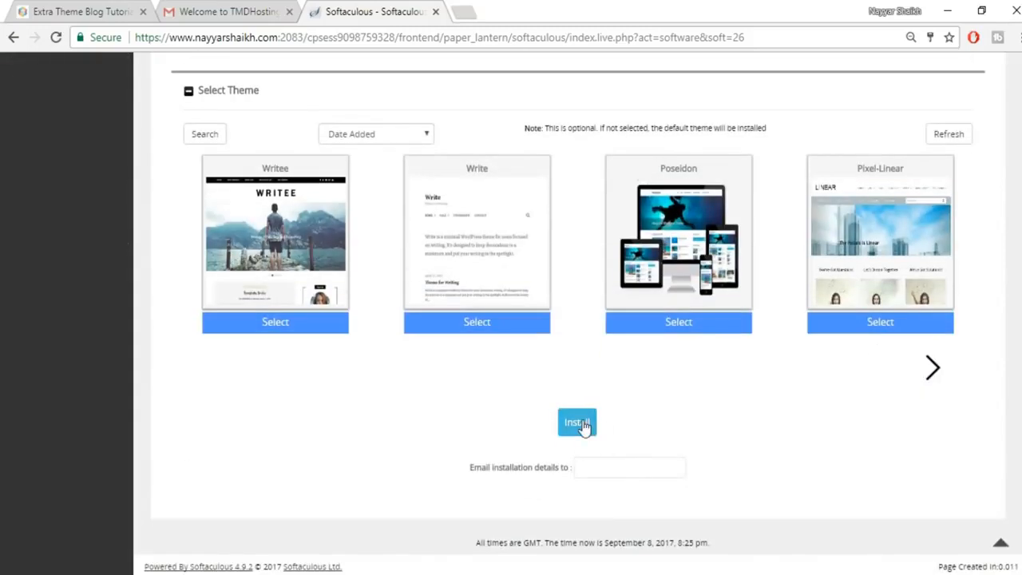
pyautogui.click(584, 427)
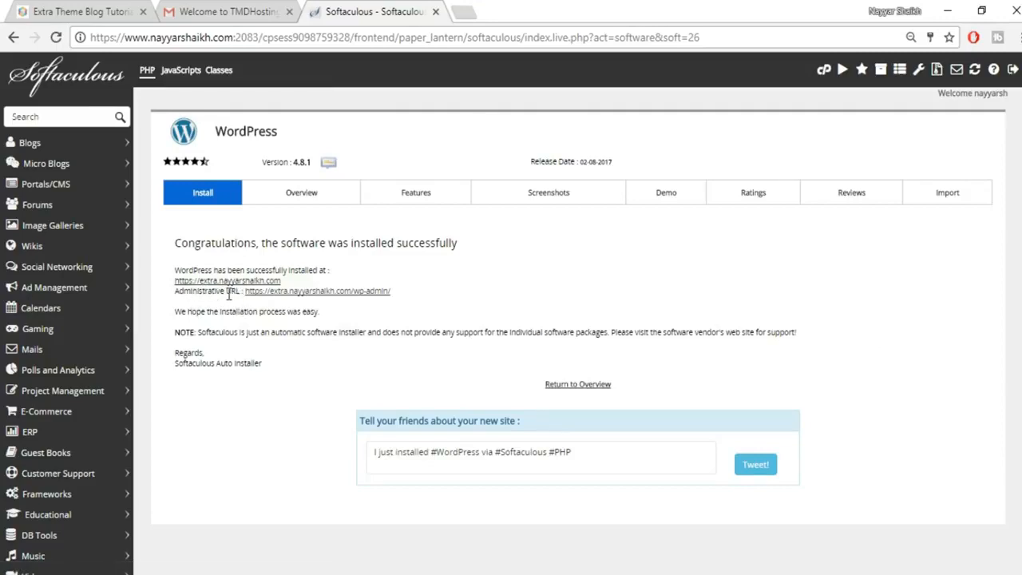
# Open the Administrative URL link in a new tab and switch to the new site's Dashboard
pyautogui.rightClick(349, 300)
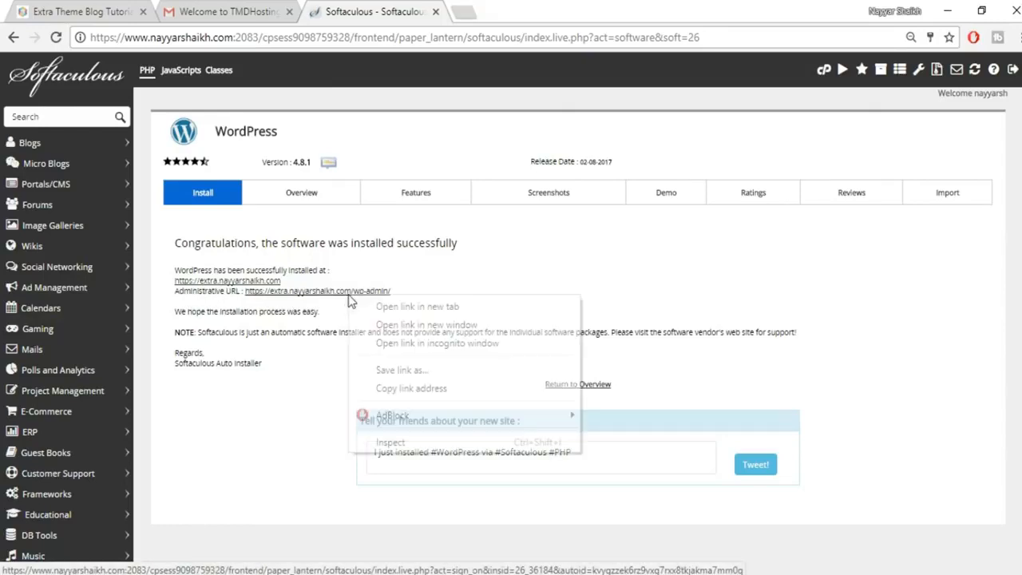
pyautogui.click(394, 307)
pyautogui.hotkey('ctrl', 'Tab')
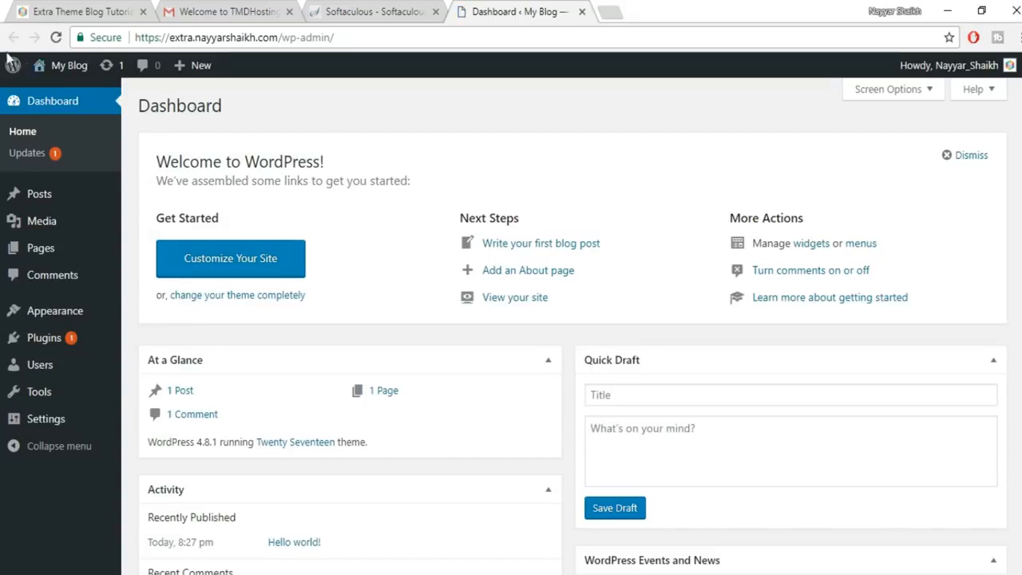
# Open the new blog's front page from My Blog > Visit Site in a new tab
pyautogui.moveTo(69, 68)
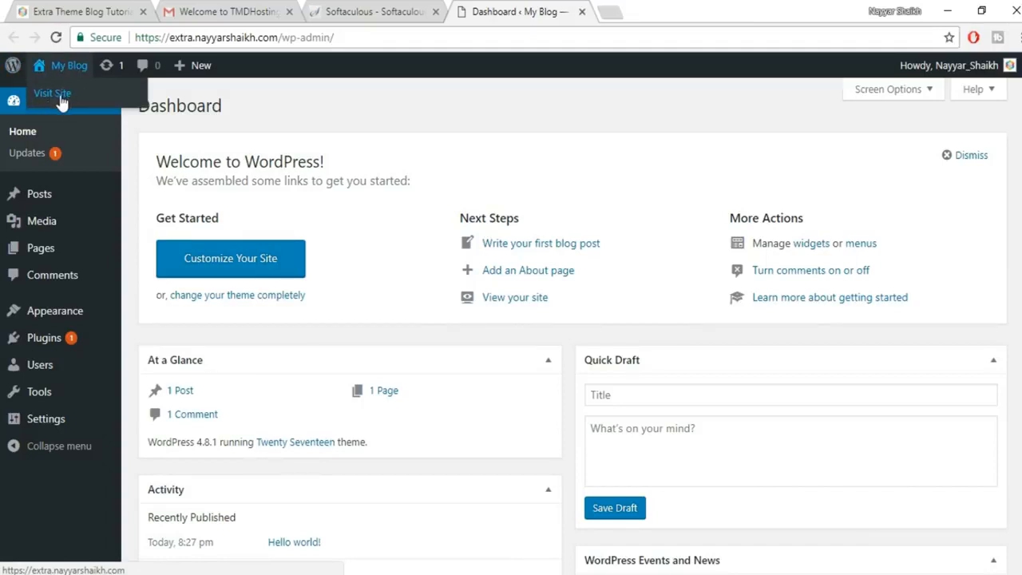
pyautogui.rightClick(62, 99)
pyautogui.click(79, 107)
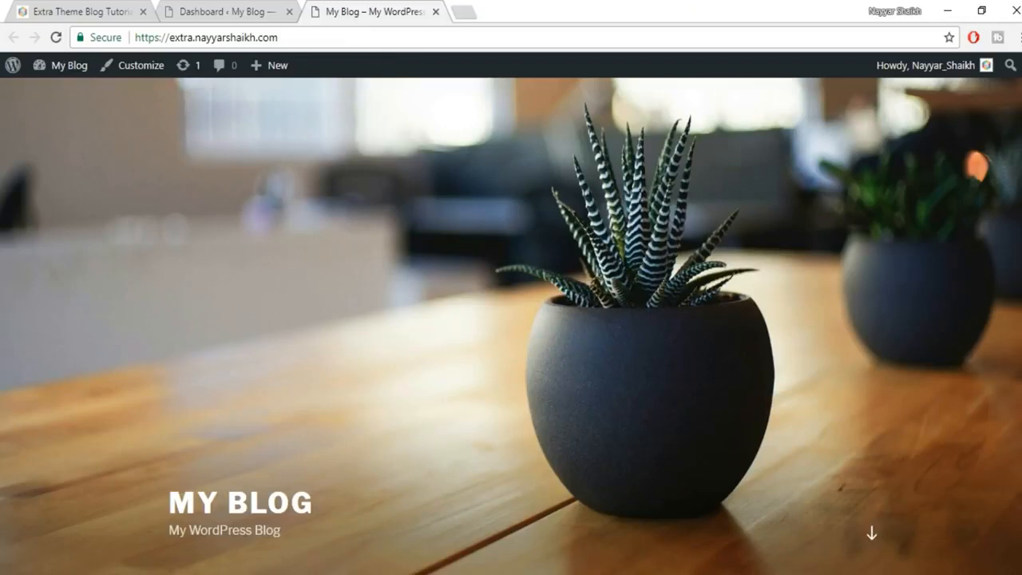
pyautogui.scroll(-15, 511, 319)
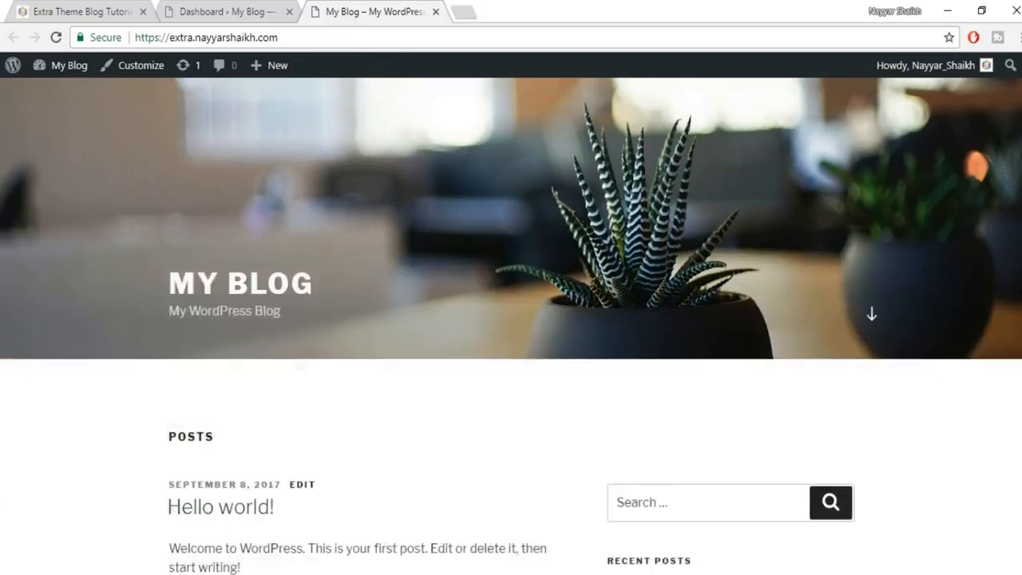
pyautogui.scroll(15, 852, 145)
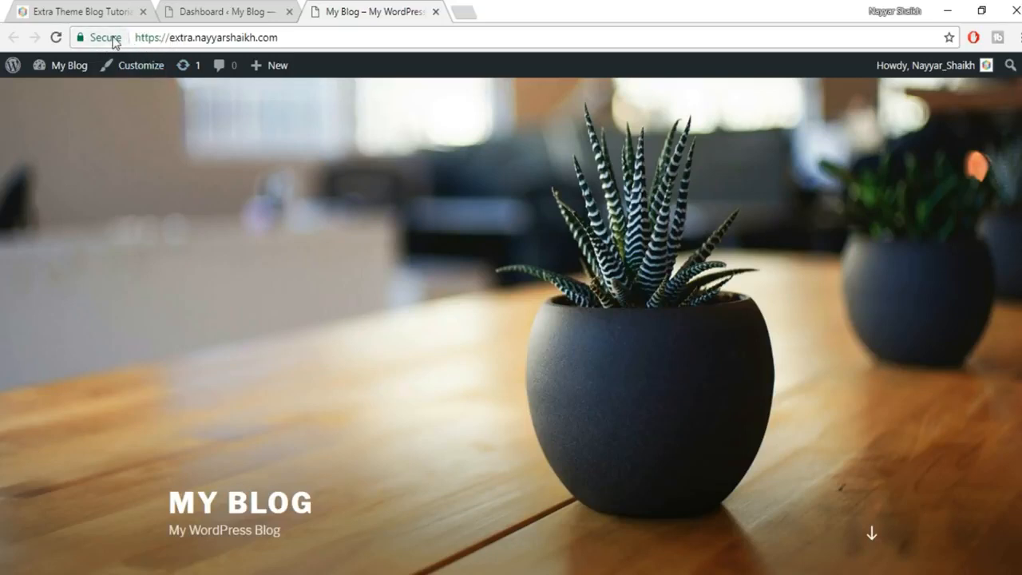
# Compare the dashboard and front page, then return to the Extra Theme Blog Tutorial tab
pyautogui.click(225, 9)
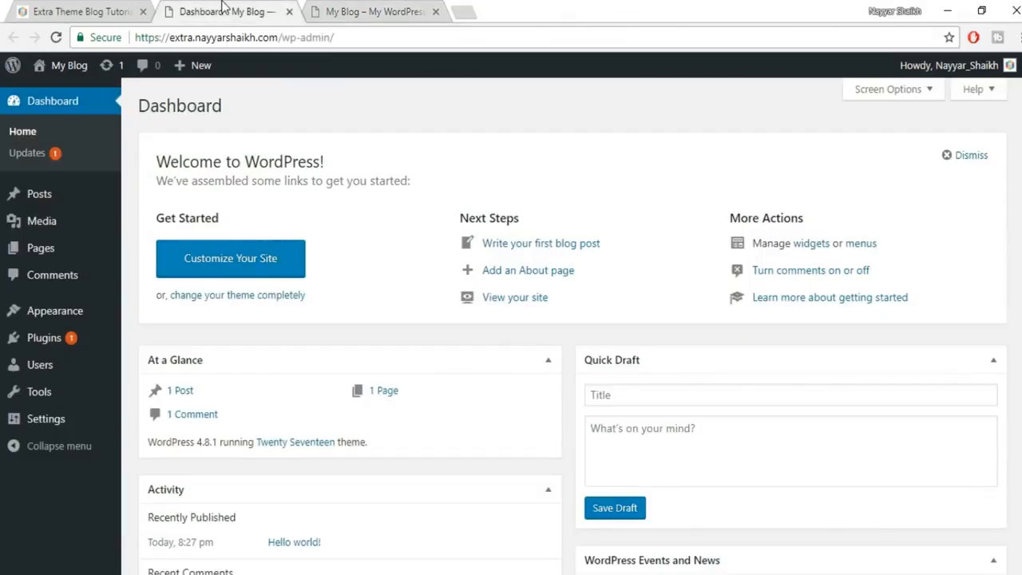
pyautogui.click(365, 10)
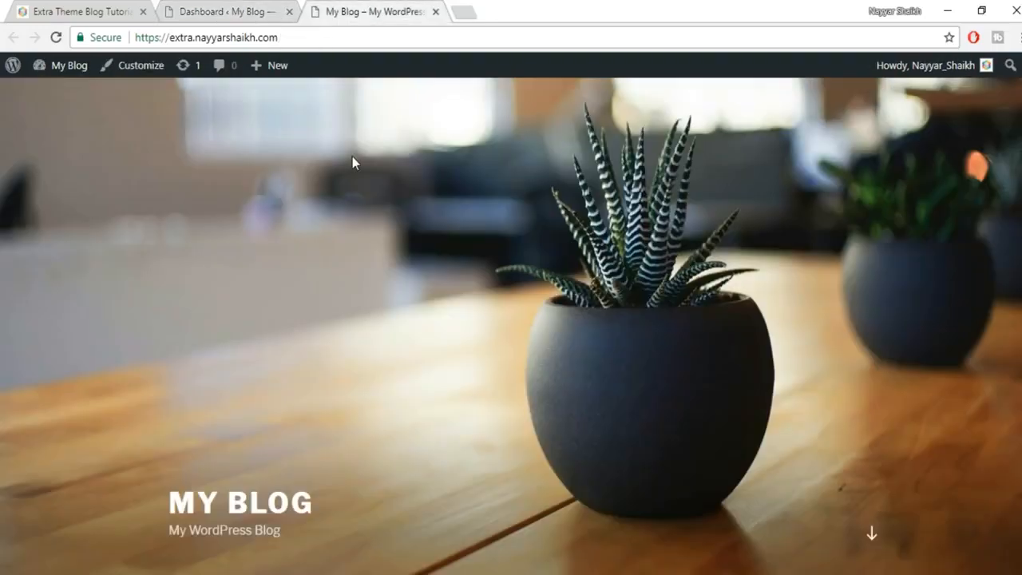
pyautogui.click(94, 9)
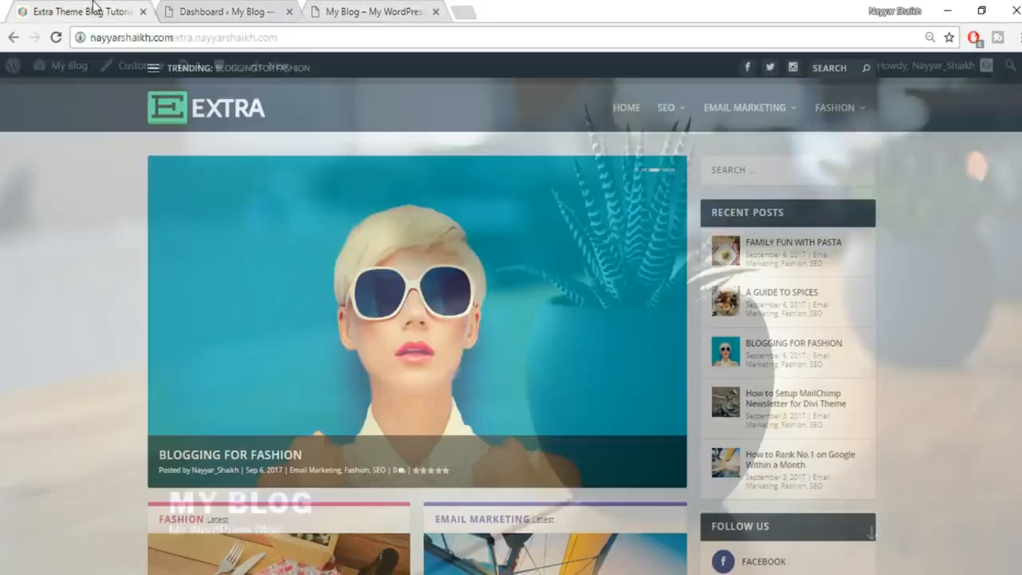
# Load bloggdude.com/divi10 in a new tab to reach the Elegant Themes 10% off pricing page
pyautogui.scroll(-6, 655, 244)
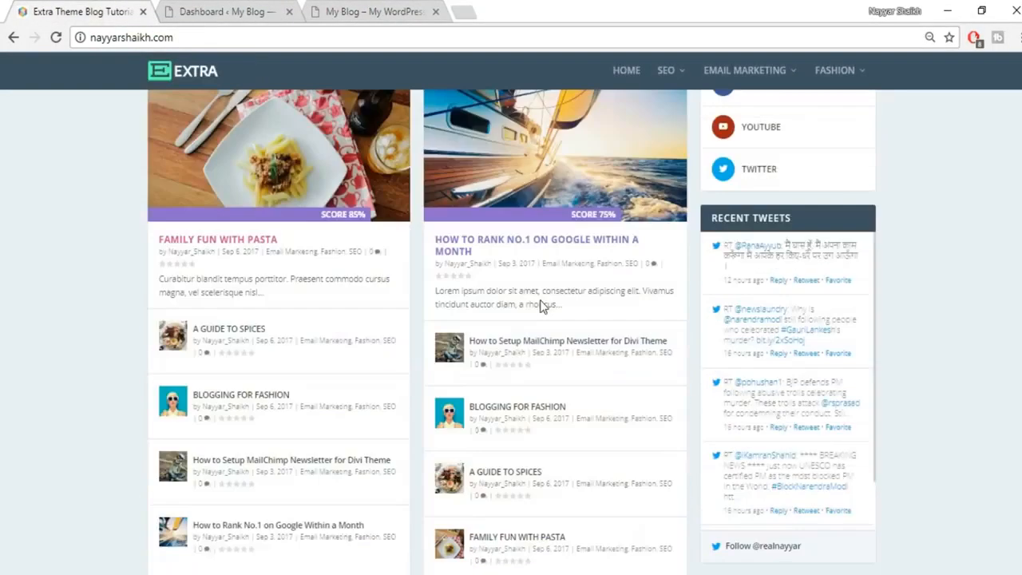
pyautogui.scroll(6, 583, 381)
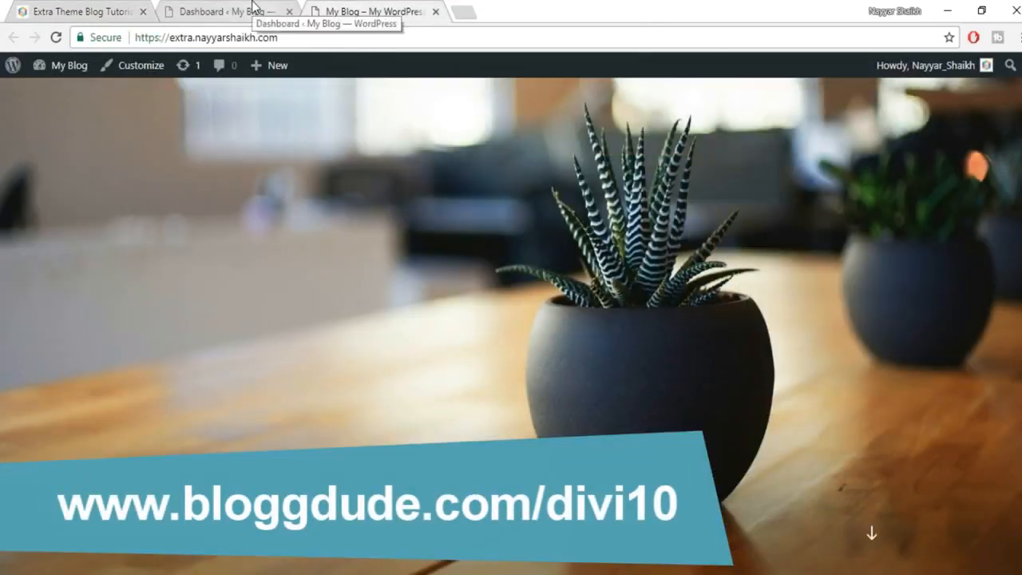
pyautogui.click(465, 12)
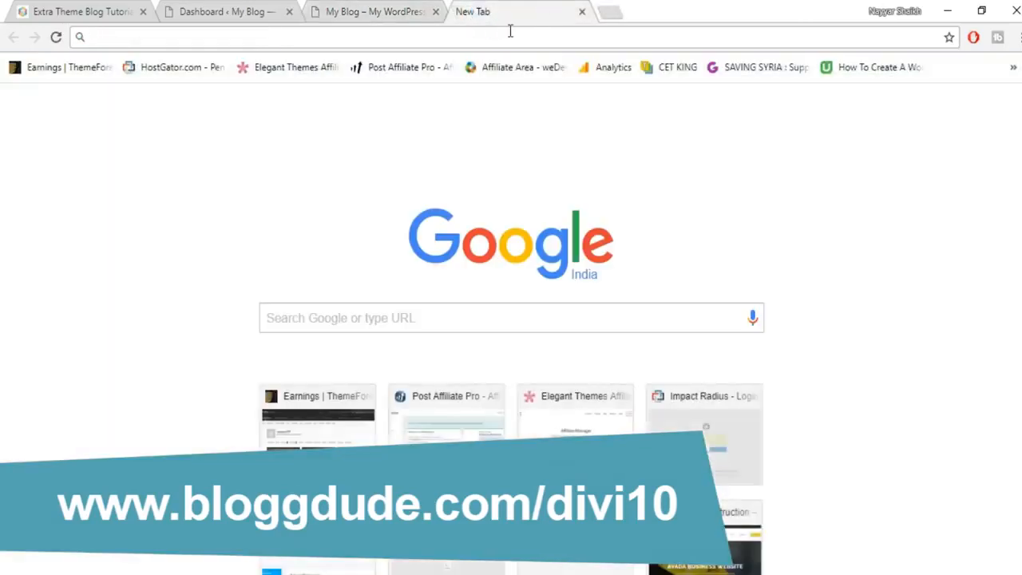
pyautogui.write('bloggdude.com/divi')
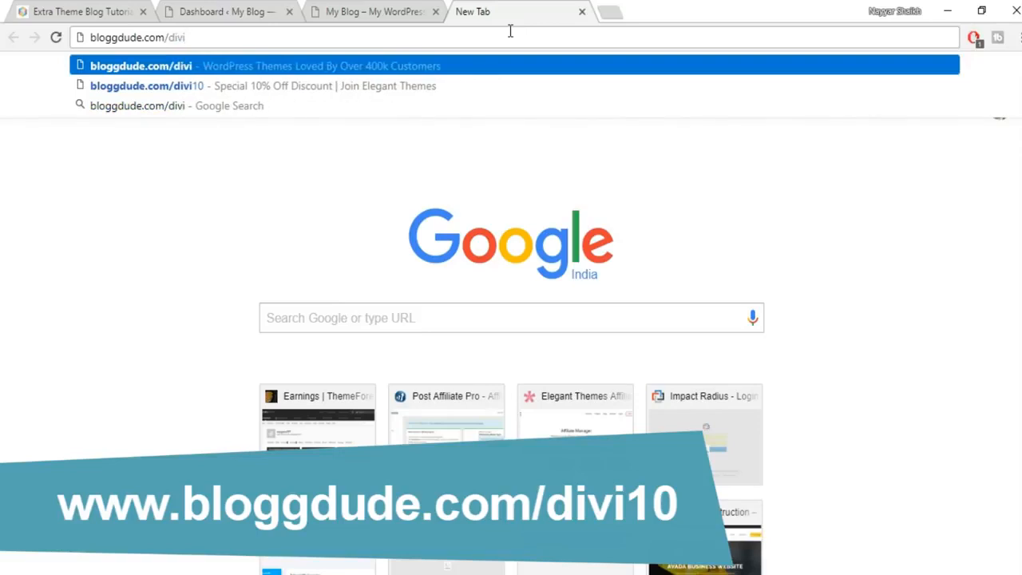
pyautogui.write('10')
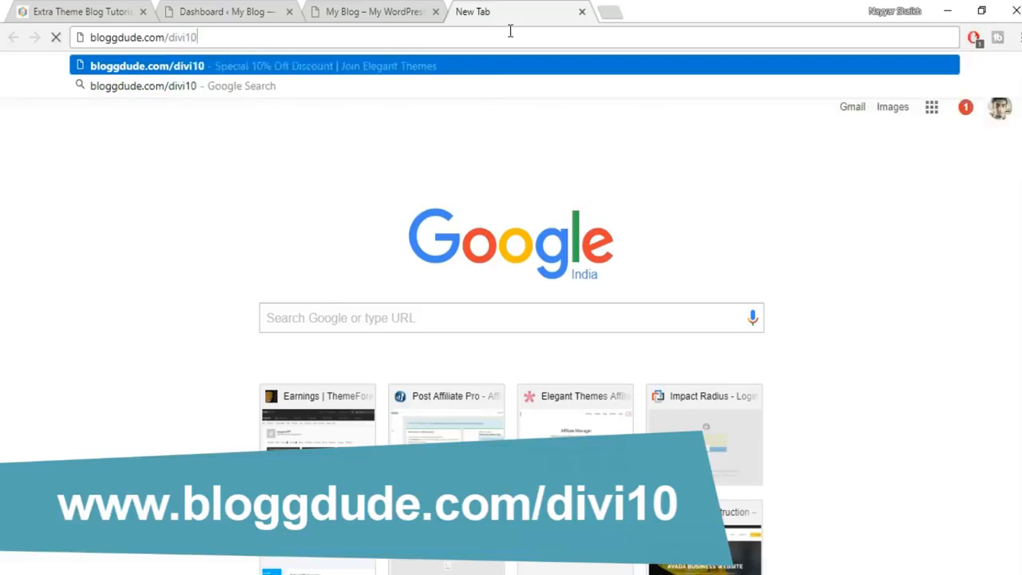
pyautogui.press('Return')
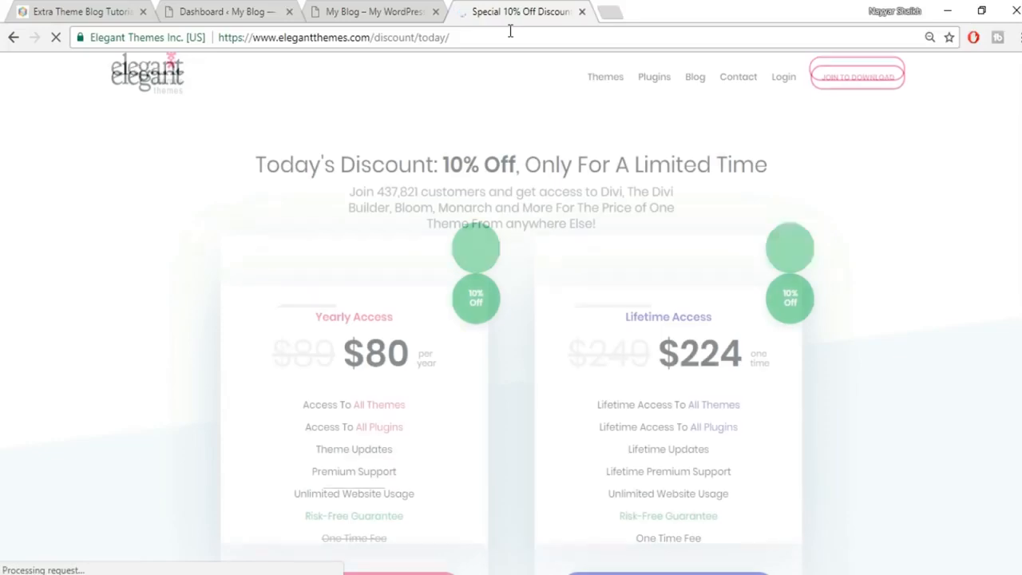
pyautogui.scroll(-4, 737, 217)
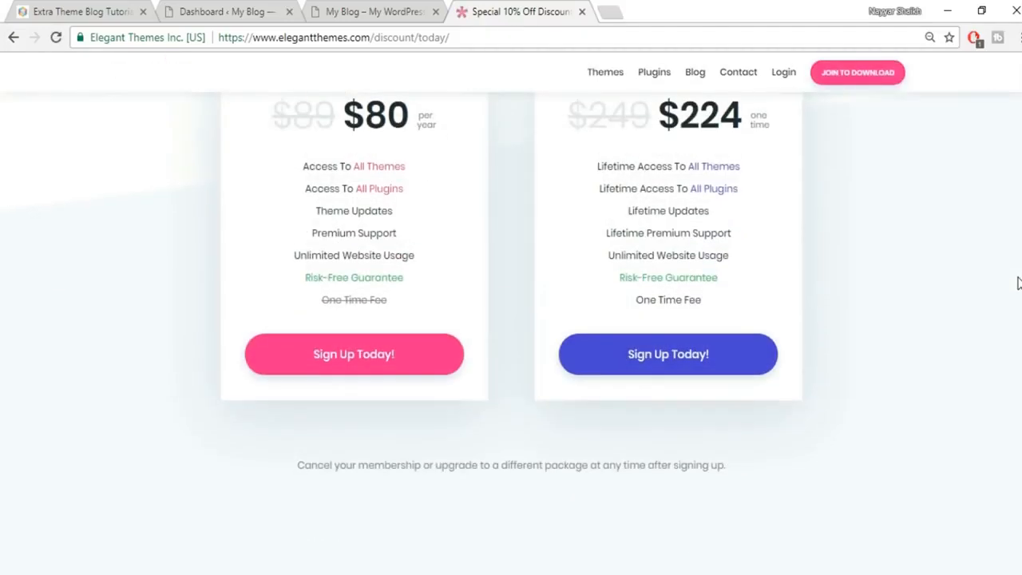
pyautogui.scroll(1, 737, 217)
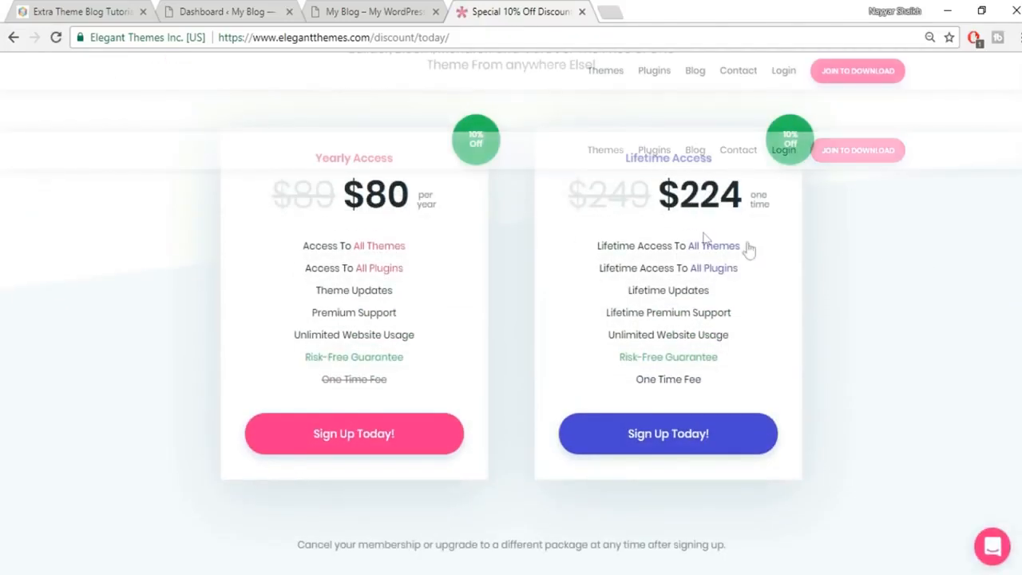
pyautogui.moveTo(478, 250)
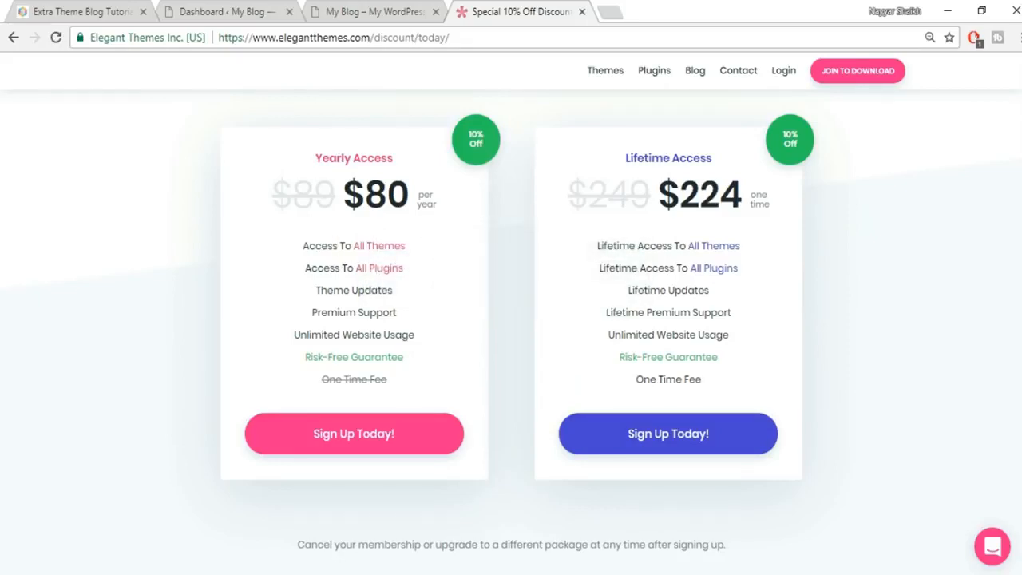
pyautogui.moveTo(384, 259)
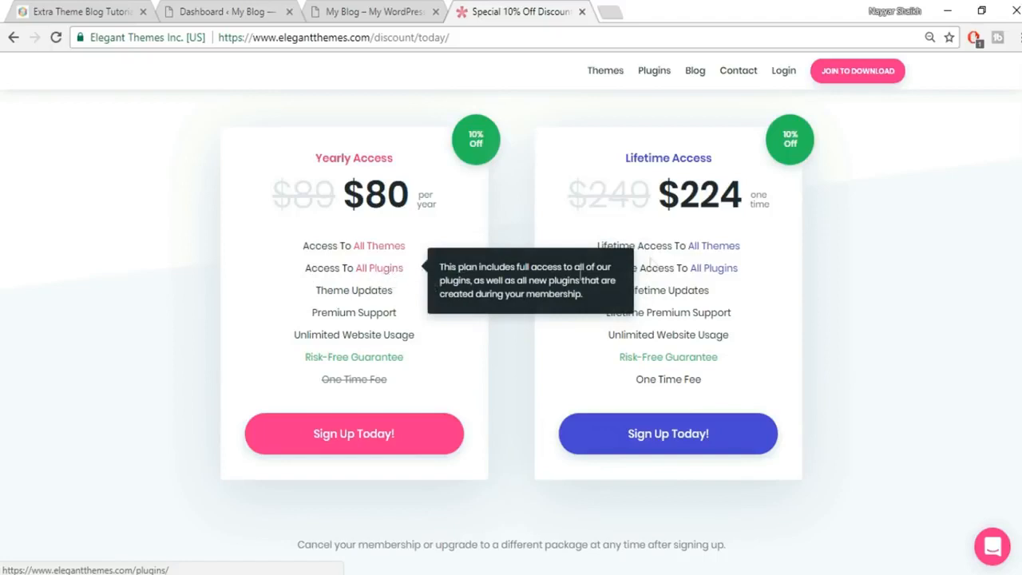
pyautogui.moveTo(739, 274)
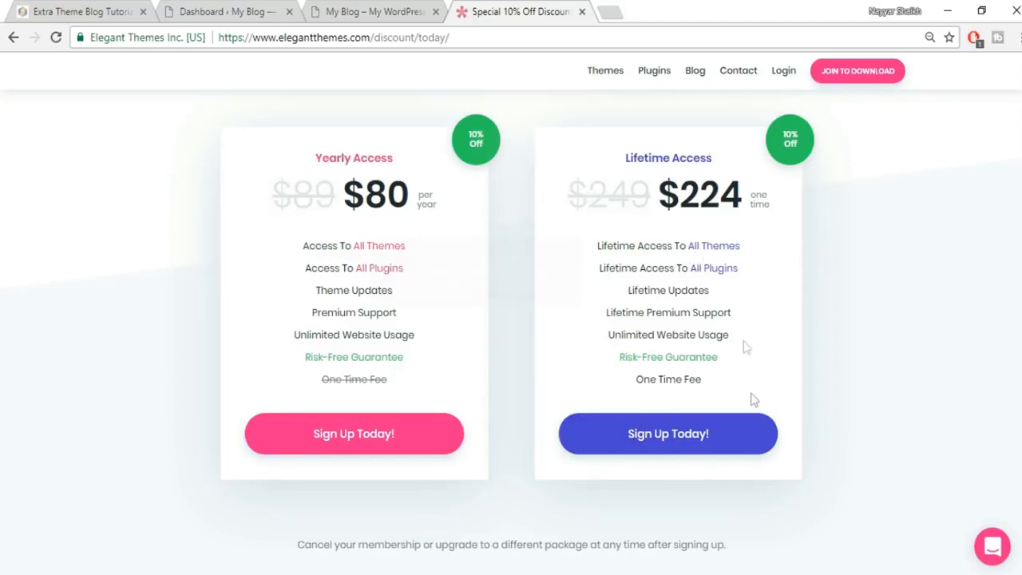
# Start the $224 Lifetime Access sign-up form, then switch back to the Extra theme demo tab
pyautogui.click(680, 435)
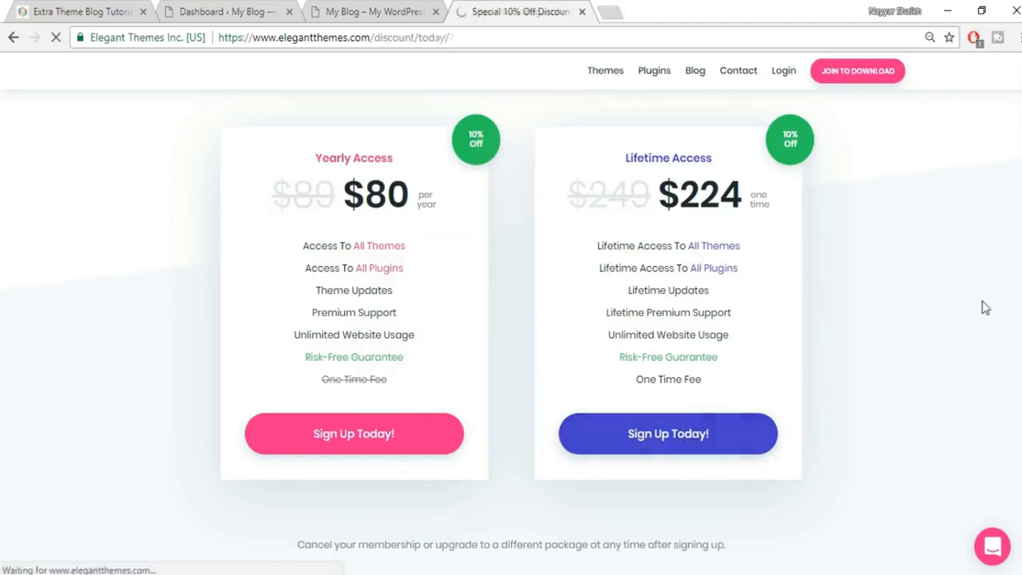
pyautogui.click(464, 258)
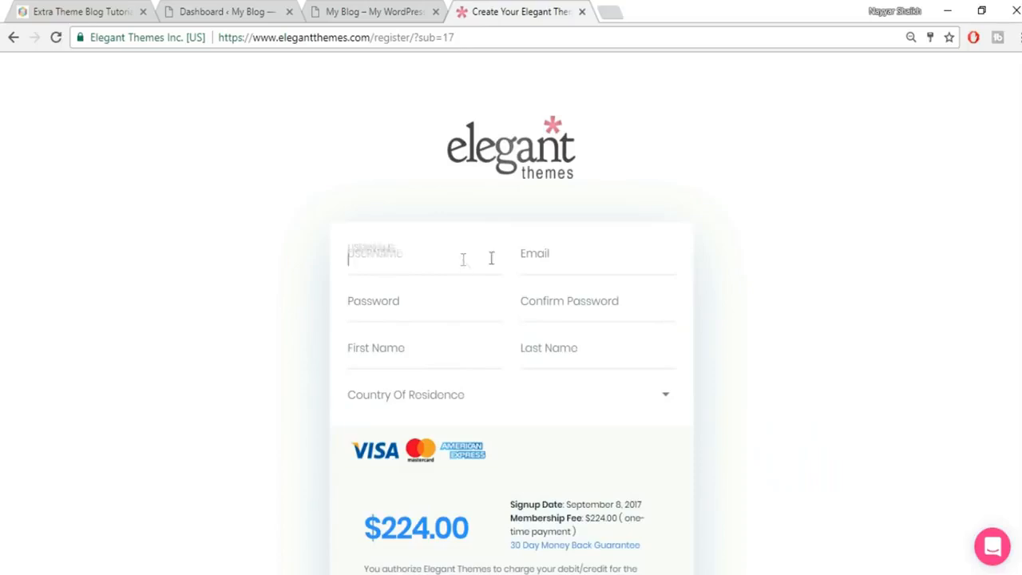
pyautogui.scroll(-1, 514, 262)
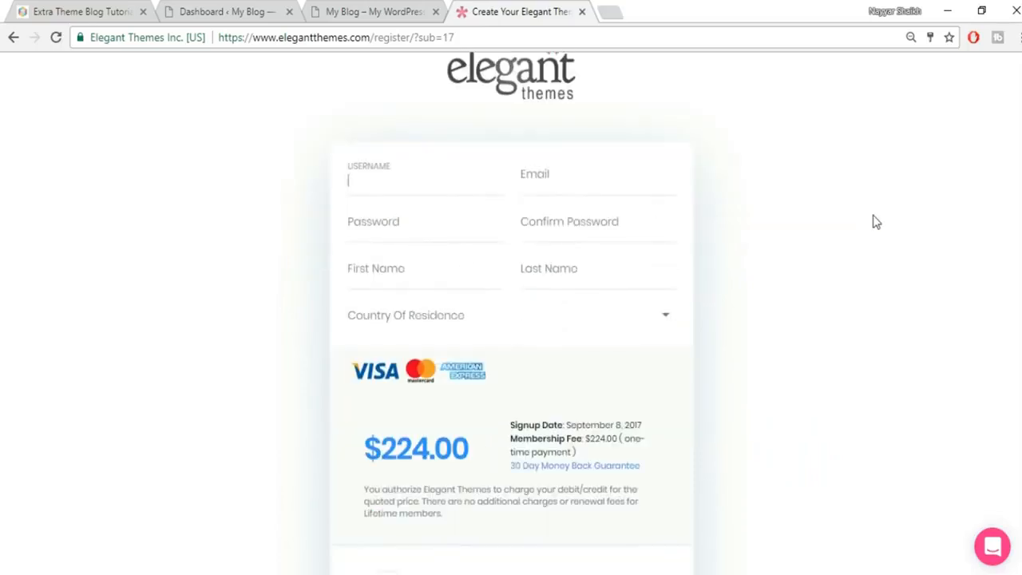
pyautogui.scroll(-2, 875, 222)
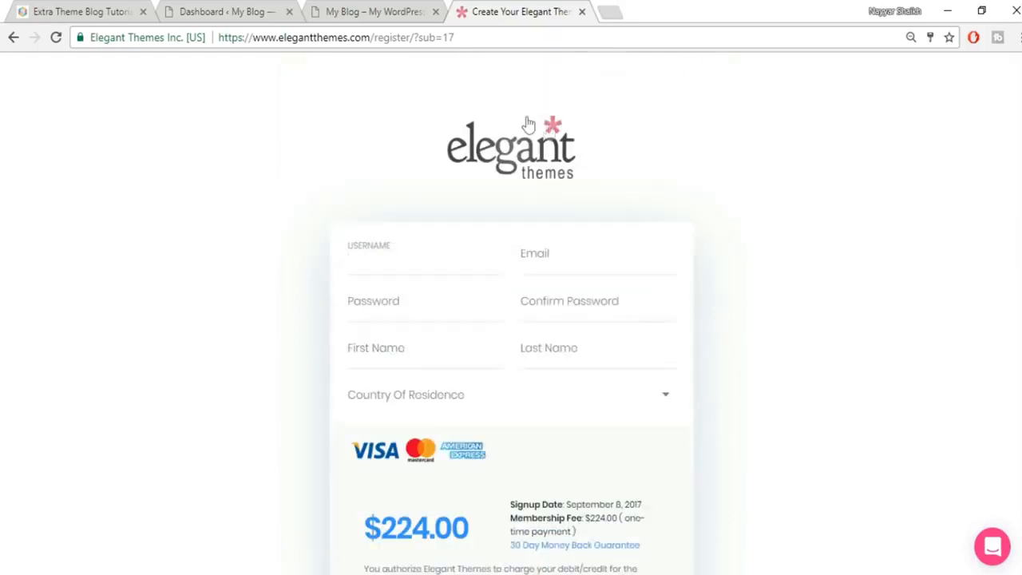
pyautogui.click(108, 9)
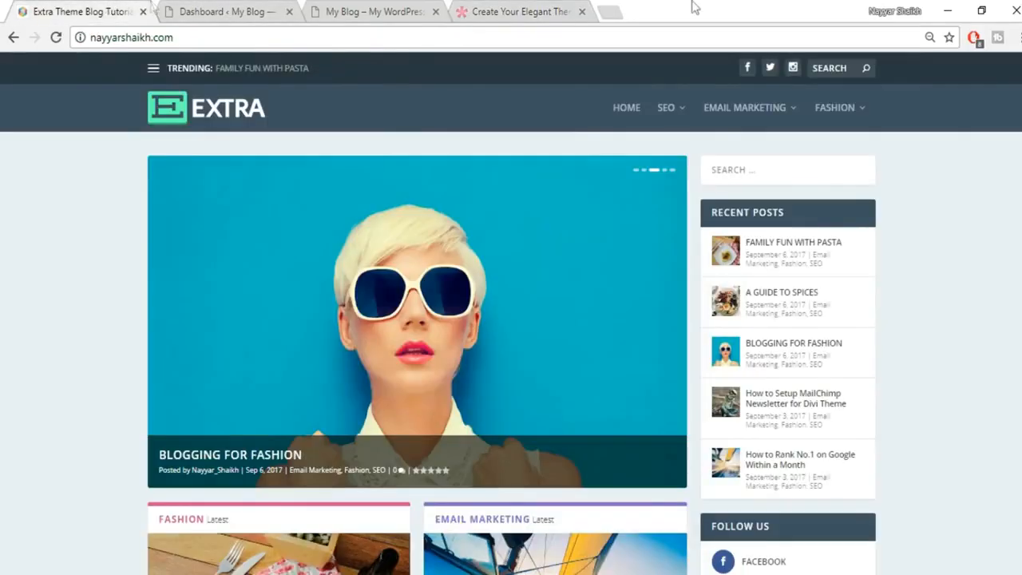
# Close the Elegant Themes registration tab and open Appearance > Themes on the new blog's dashboard
pyautogui.click(582, 13)
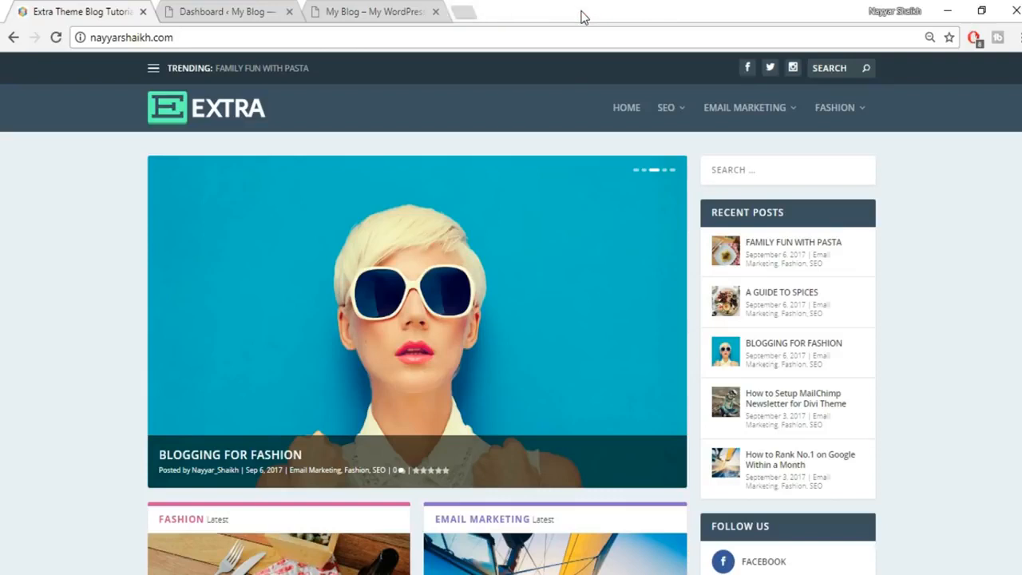
pyautogui.click(284, 11)
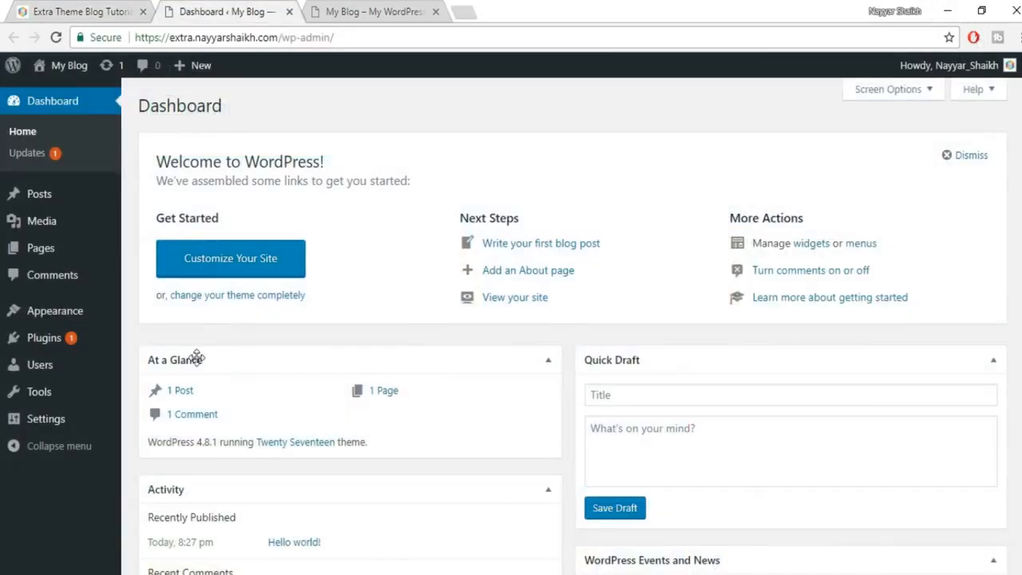
pyautogui.moveTo(67, 315)
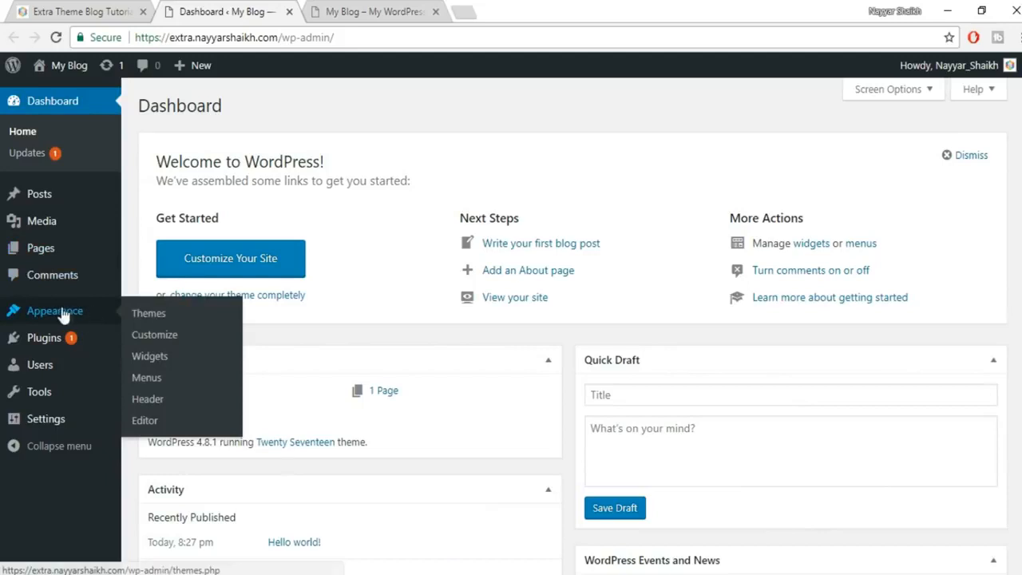
pyautogui.click(173, 316)
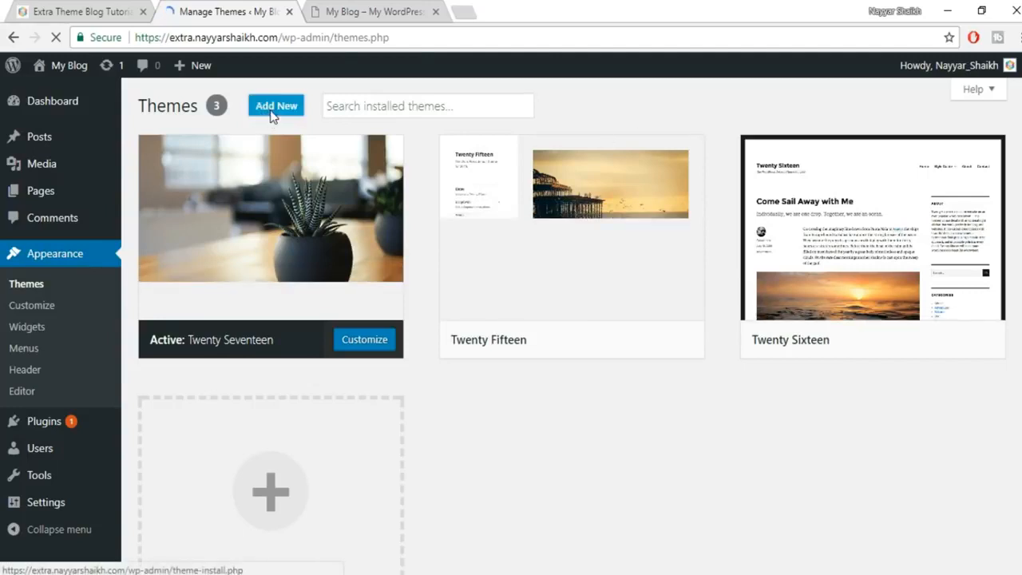
# Upload Extra.zip from the desktop's Extra folder via Add New > Upload Theme and install it
pyautogui.click(271, 116)
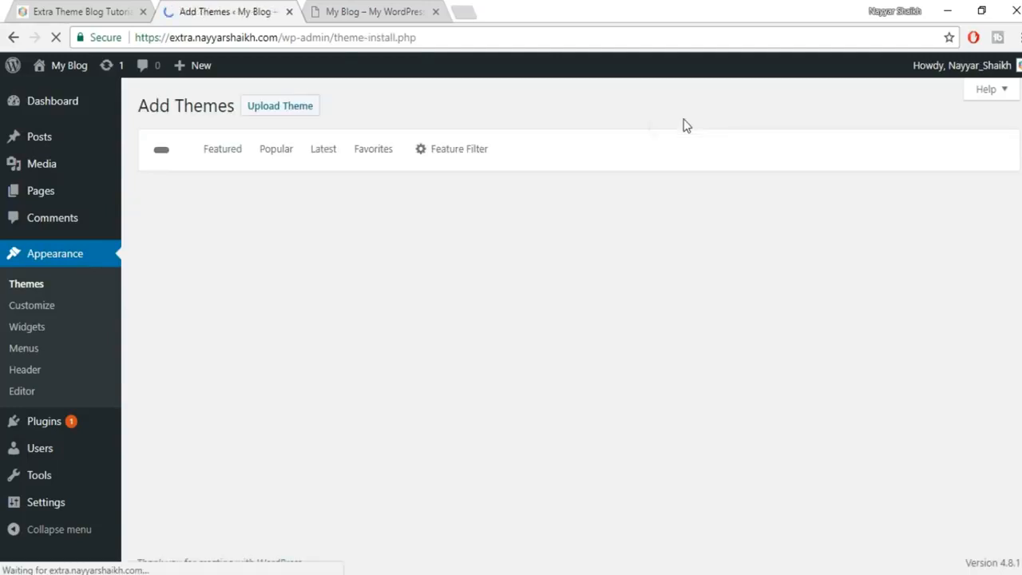
pyautogui.click(294, 112)
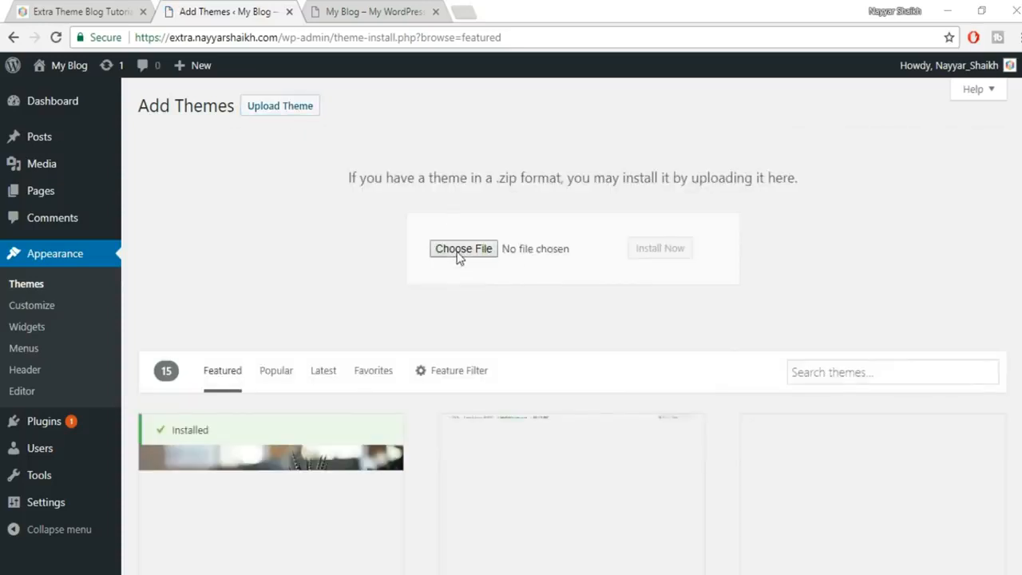
pyautogui.click(459, 250)
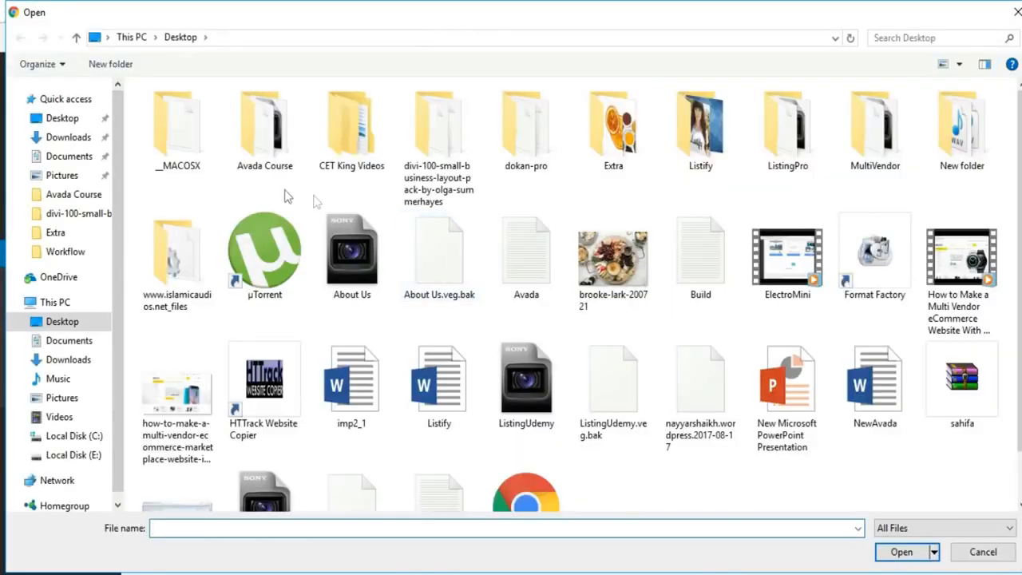
pyautogui.doubleClick(639, 163)
pyautogui.scroll(-2, 955, 399)
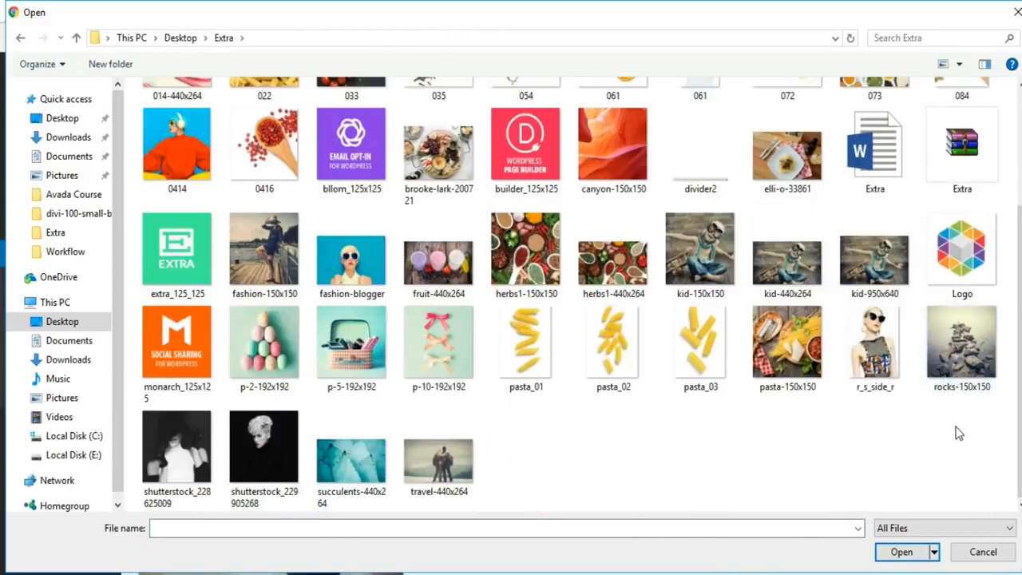
pyautogui.click(963, 159)
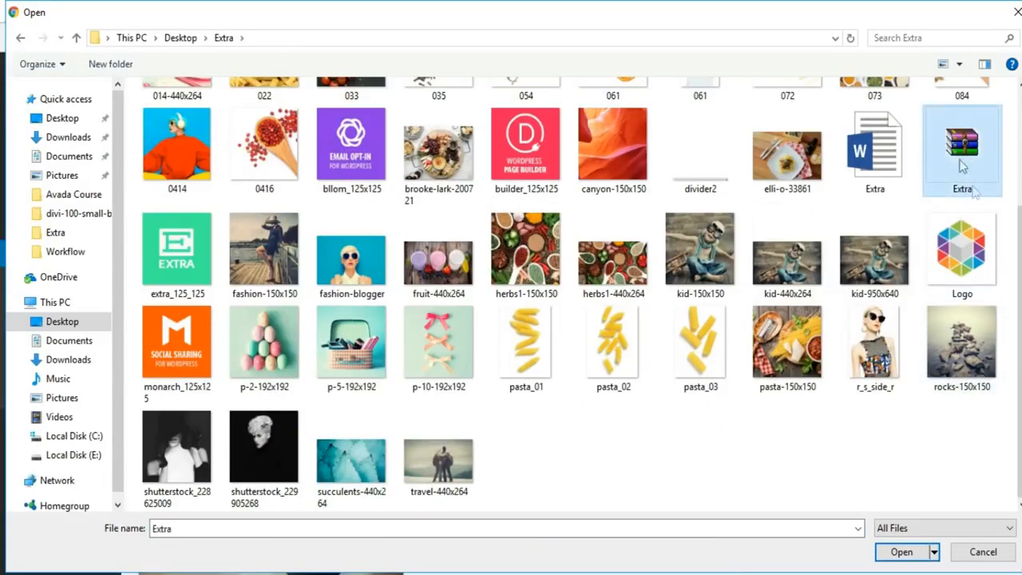
pyautogui.click(898, 554)
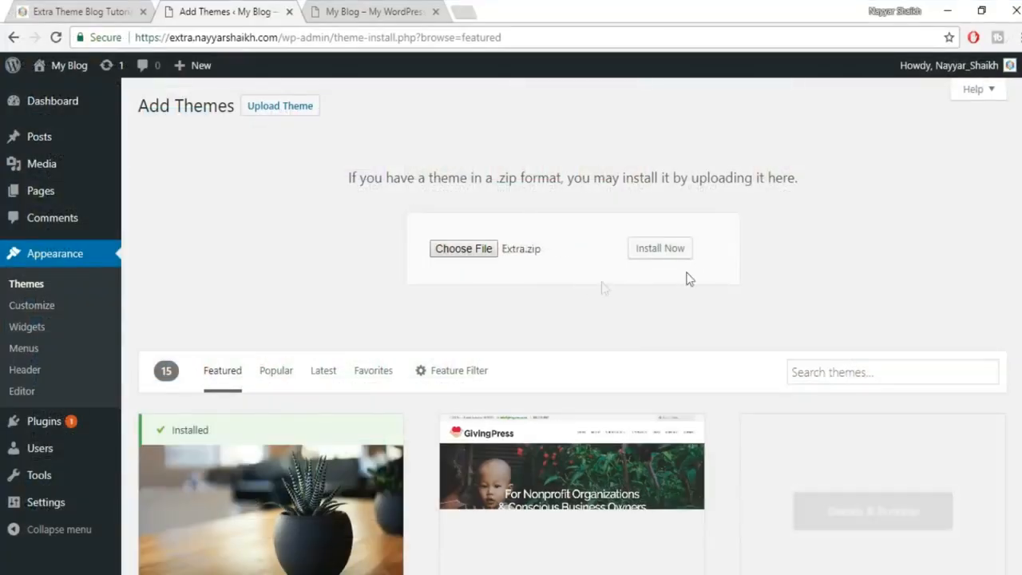
pyautogui.click(669, 255)
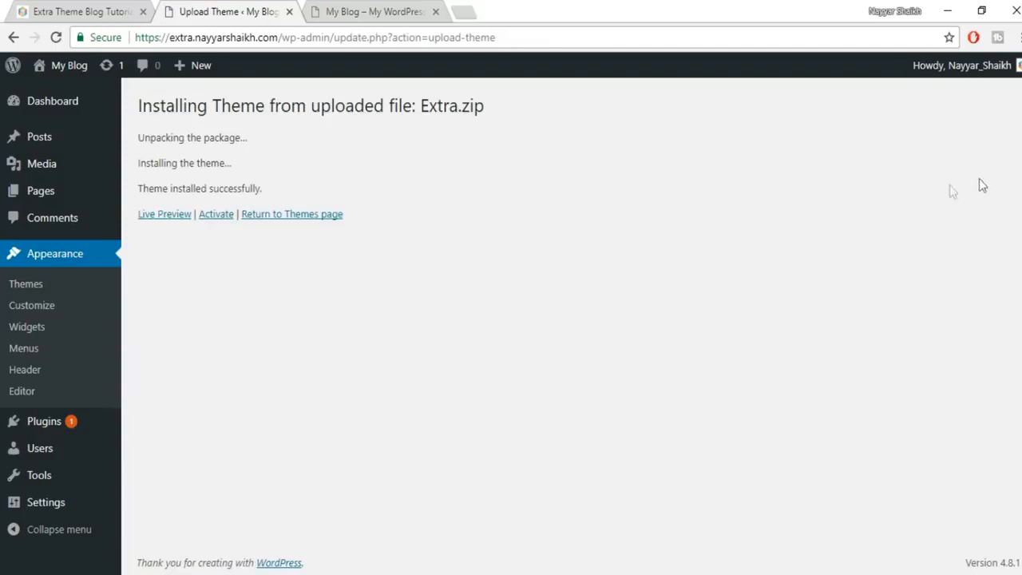
# Activate the newly installed Extra theme
pyautogui.click(216, 215)
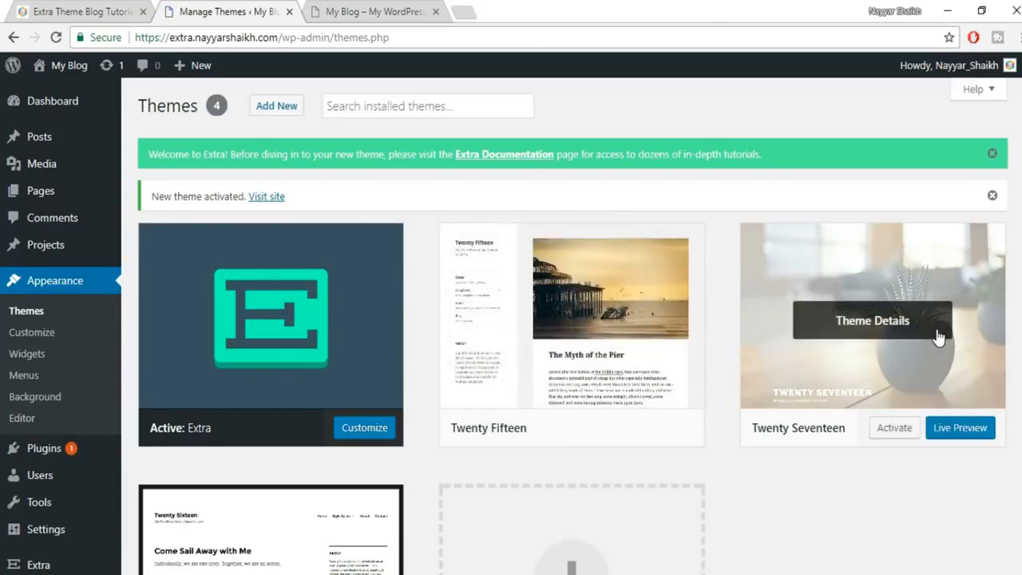
# Delete the Twenty Fifteen, Twenty Seventeen and Twenty Sixteen themes, then switch to the front-page tab
pyautogui.scroll(-1, 691, 297)
pyautogui.click(599, 271)
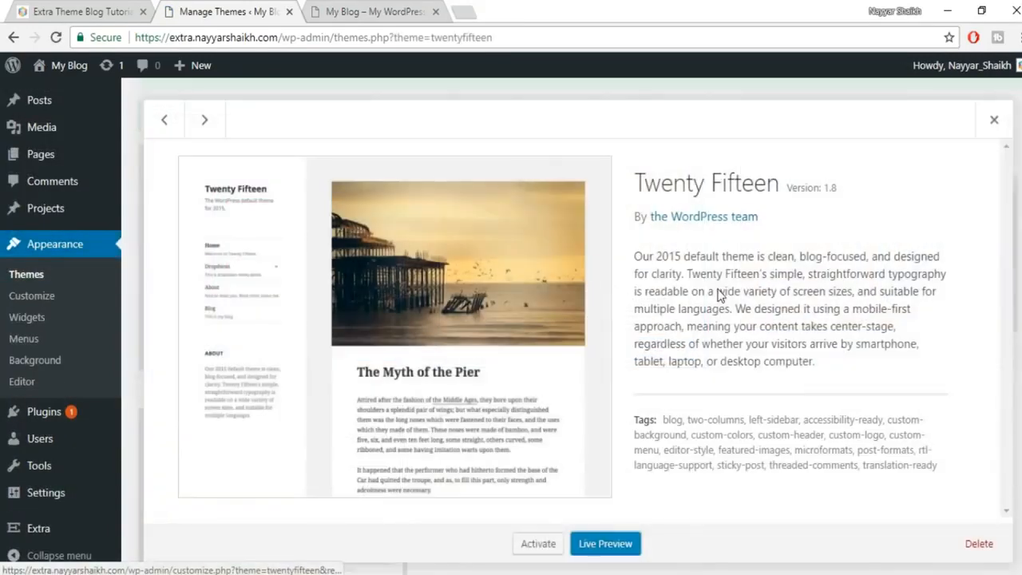
pyautogui.click(979, 544)
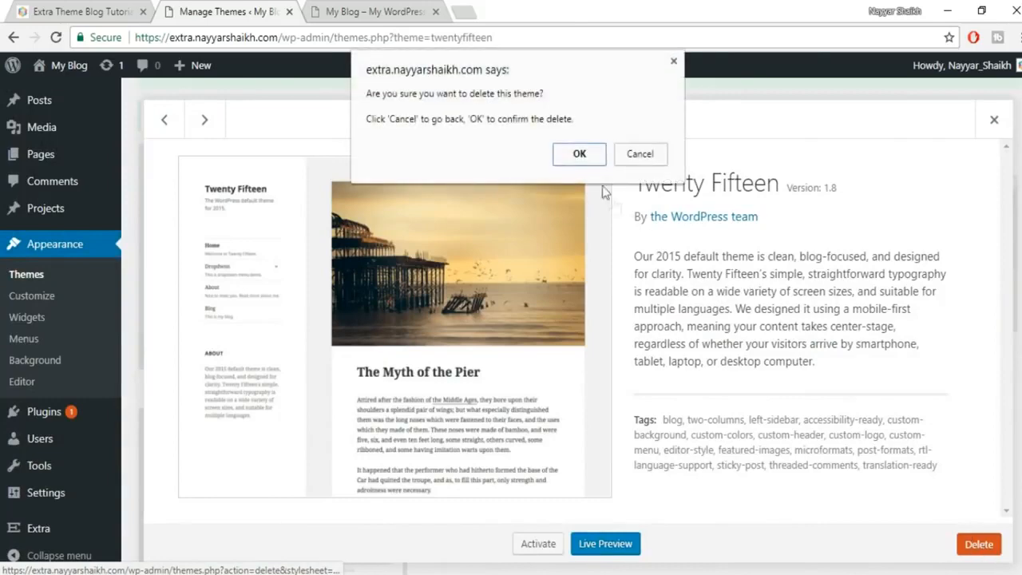
pyautogui.click(579, 154)
pyautogui.click(571, 256)
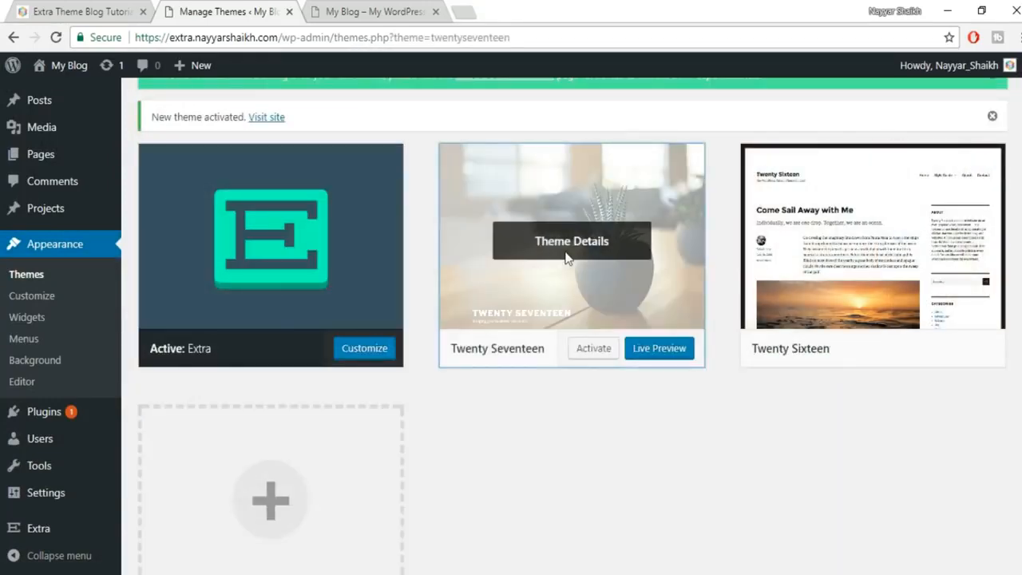
pyautogui.click(979, 544)
pyautogui.click(580, 147)
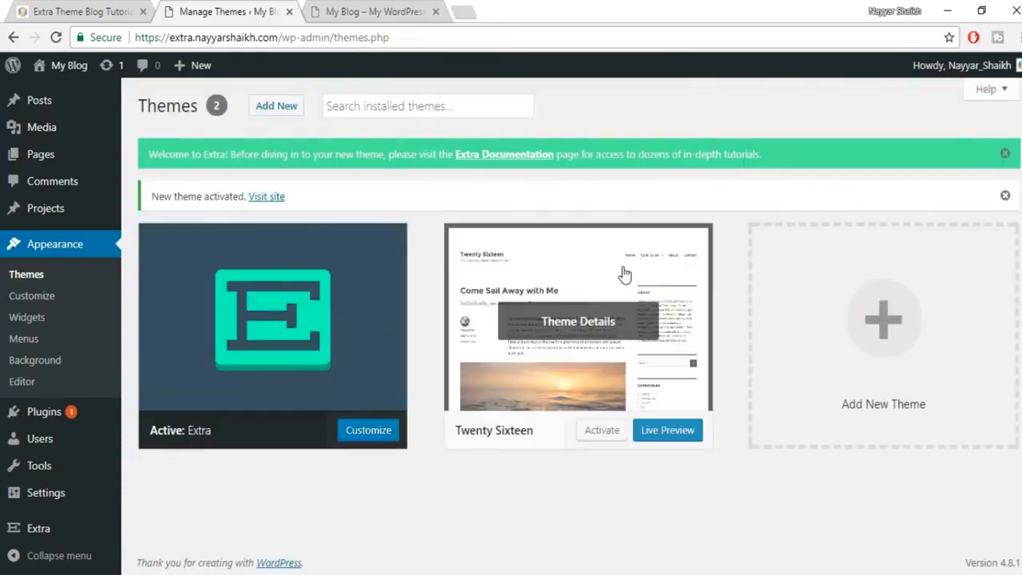
pyautogui.click(615, 282)
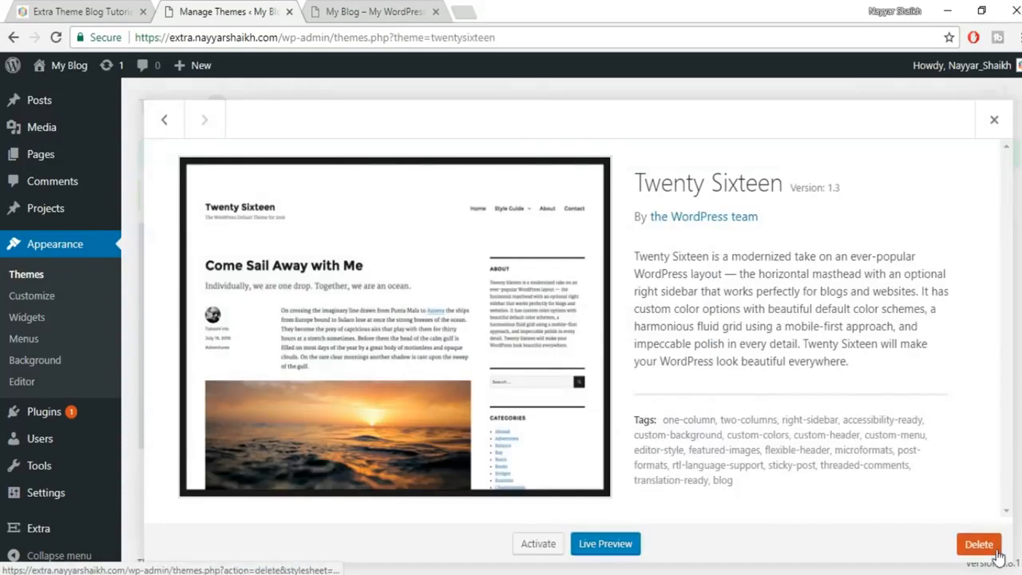
pyautogui.click(979, 545)
pyautogui.click(580, 155)
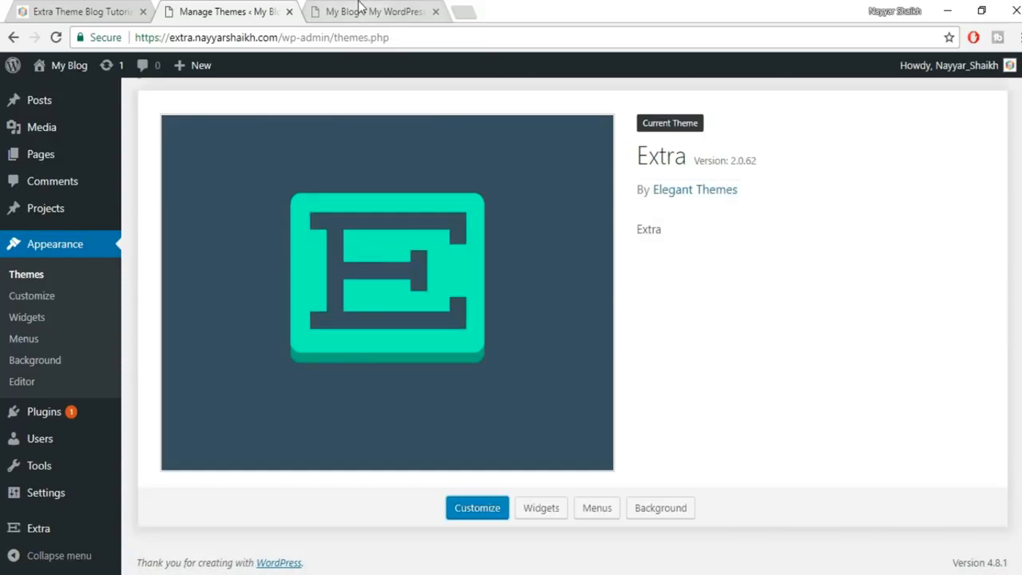
pyautogui.click(358, 9)
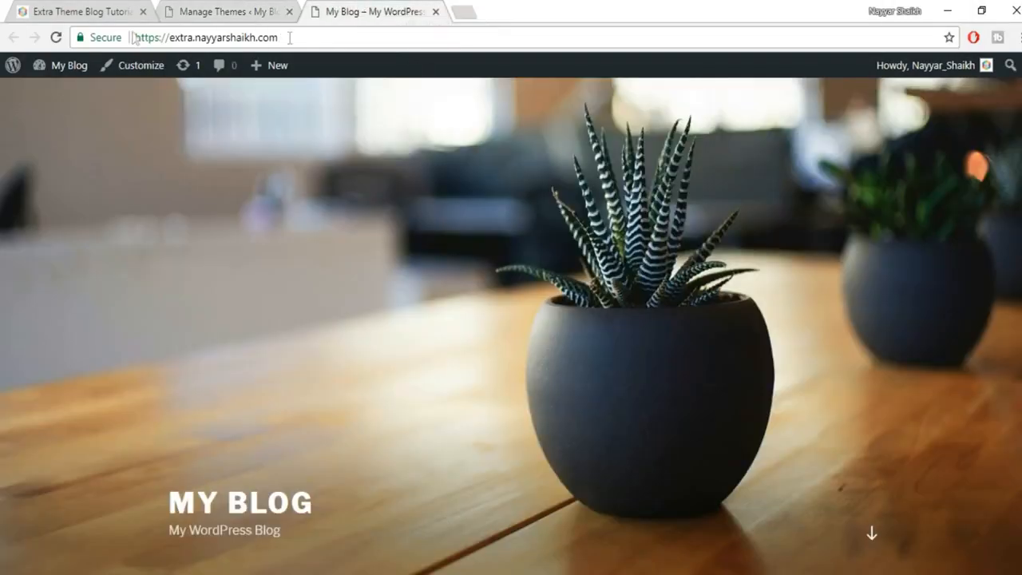
# Reload the front page and zoom out to review the new Extra layout
pyautogui.click(56, 36)
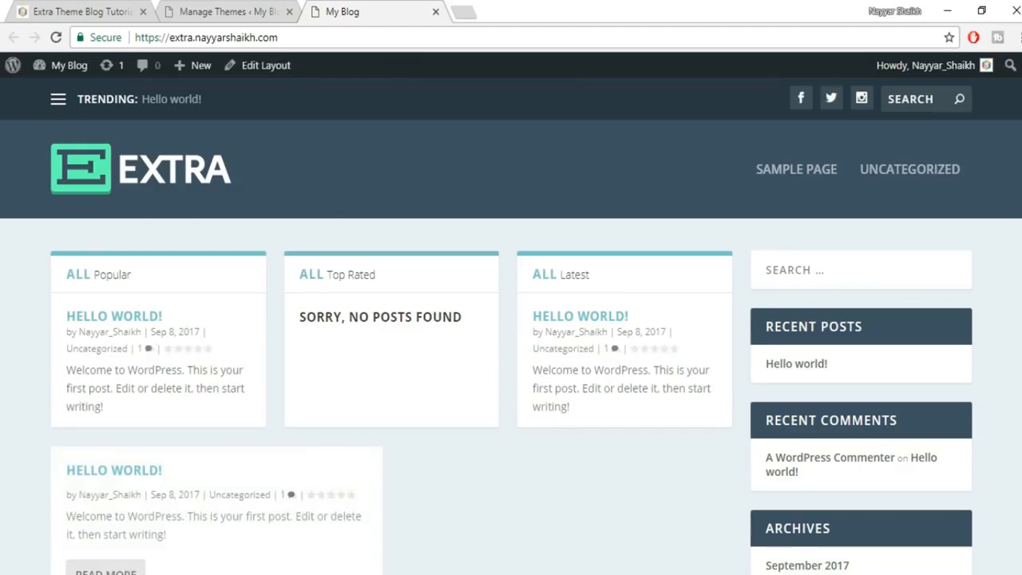
pyautogui.hotkey('ctrl', '-')
pyautogui.hotkey('ctrl', '-')
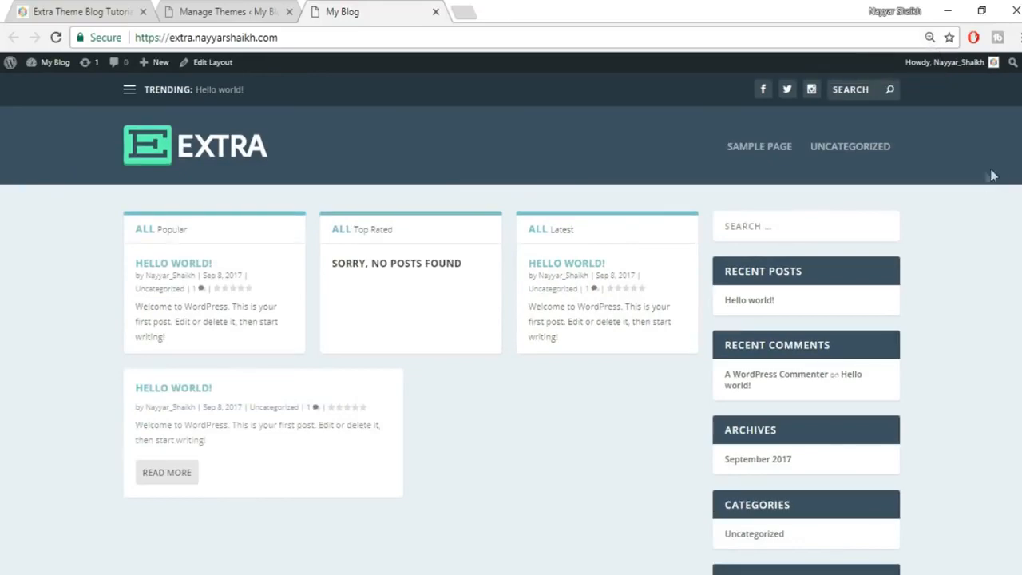
pyautogui.scroll(-3, 511, 319)
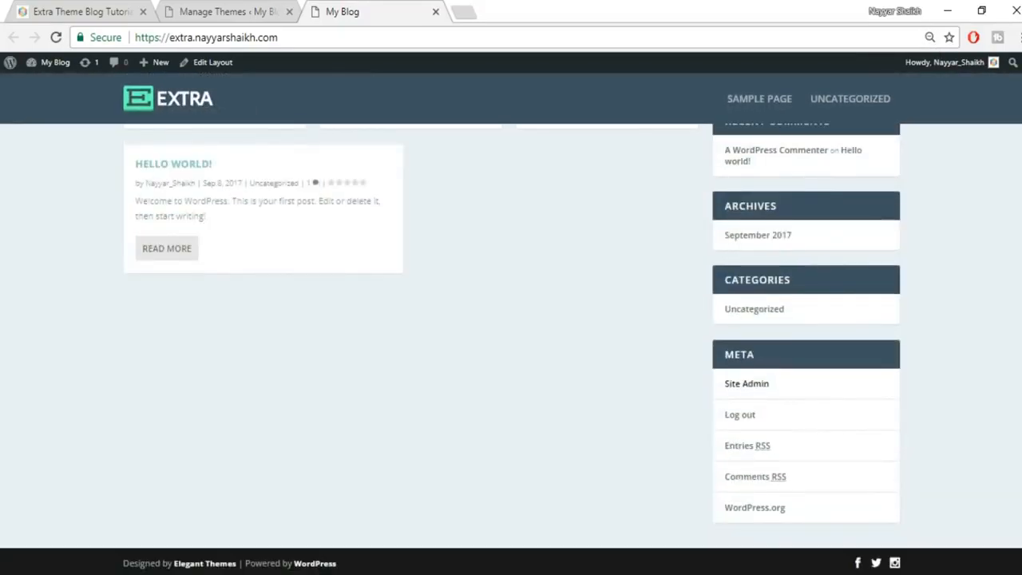
pyautogui.scroll(2, 511, 319)
pyautogui.scroll(1, 1016, 104)
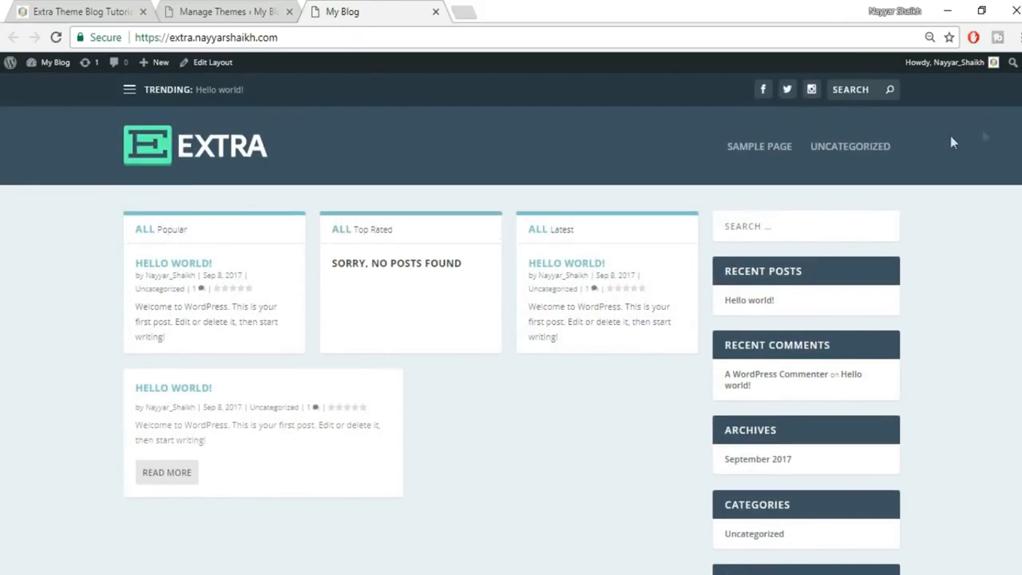
# Compare the front page with the Extra demo blog, then return to the themes page
pyautogui.click(204, 11)
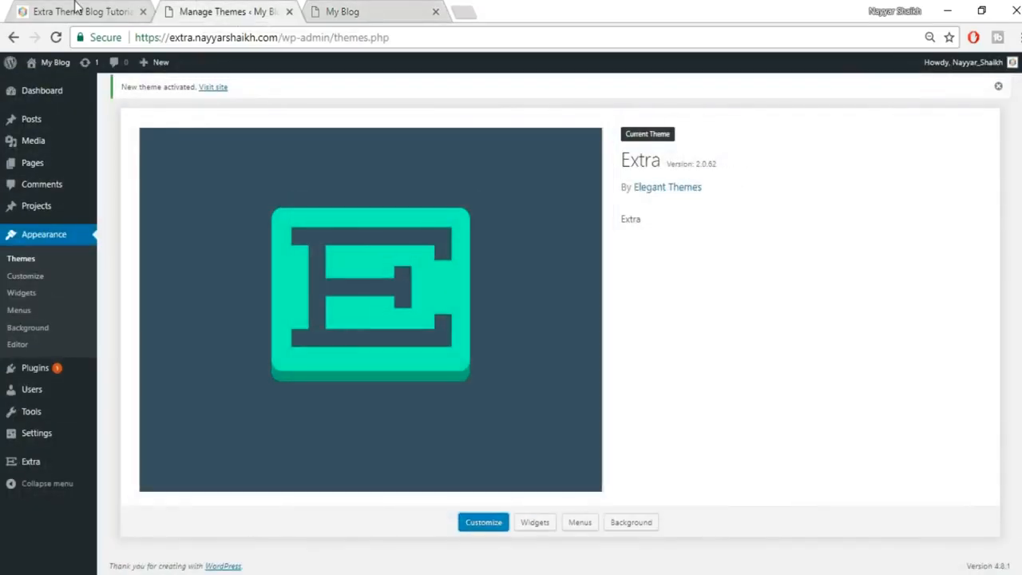
pyautogui.click(337, 9)
pyautogui.click(73, 10)
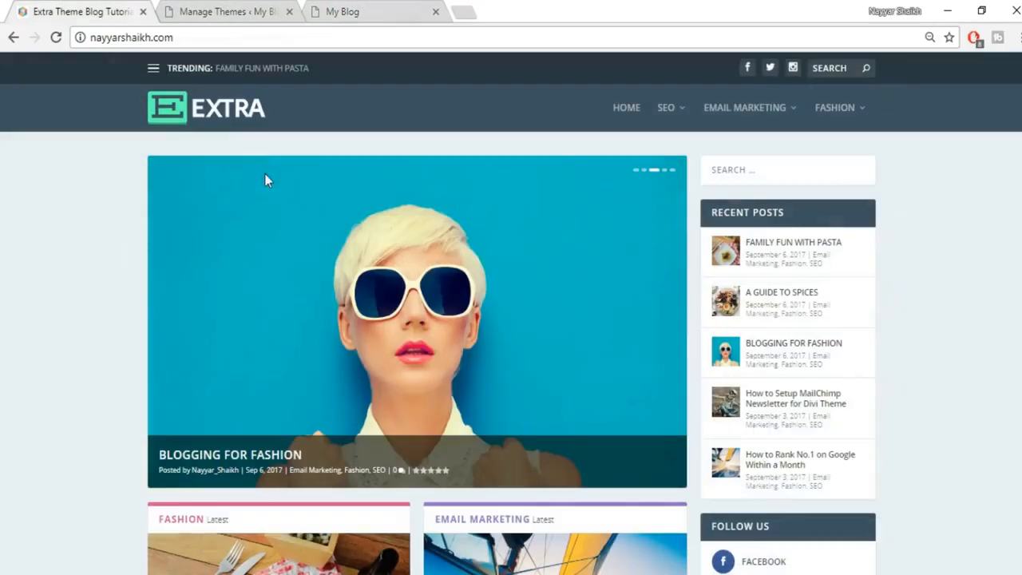
pyautogui.click(214, 12)
pyautogui.scroll(2, 979, 293)
pyautogui.scroll(-1, 979, 294)
pyautogui.scroll(1, 980, 293)
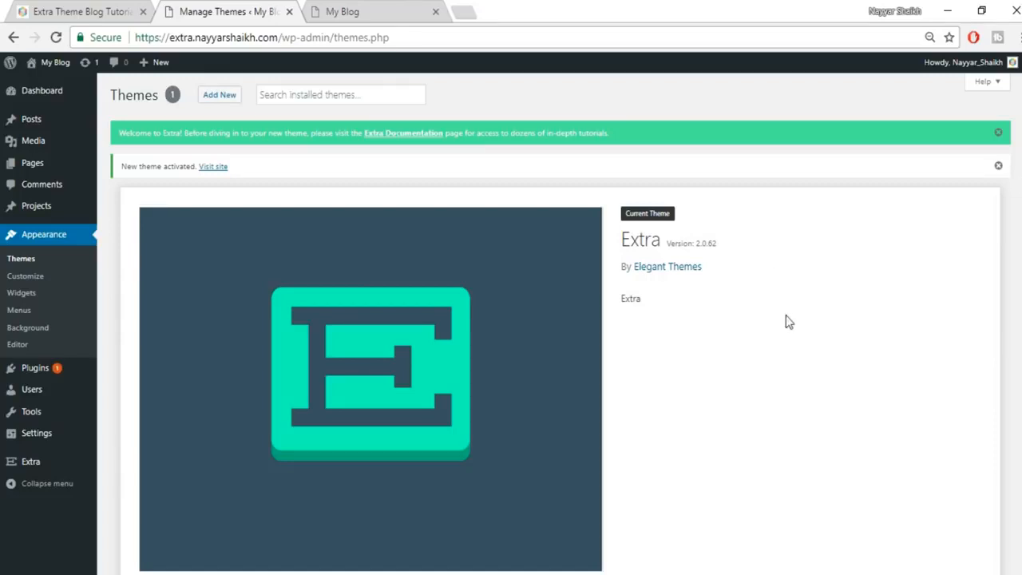
# Start a new blank post from Posts > Add New
pyautogui.moveTo(36, 122)
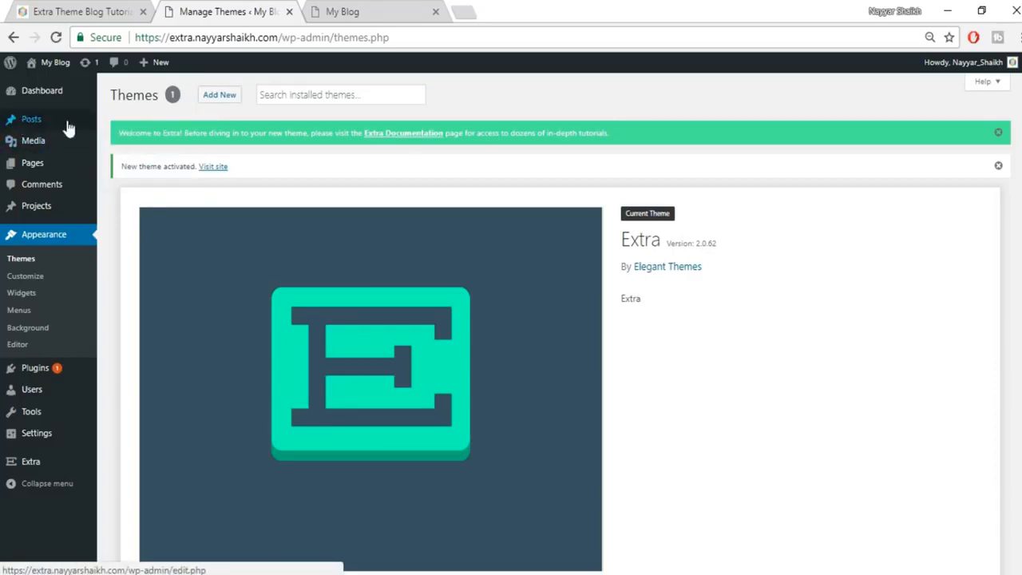
pyautogui.moveTo(87, 129)
pyautogui.click(121, 142)
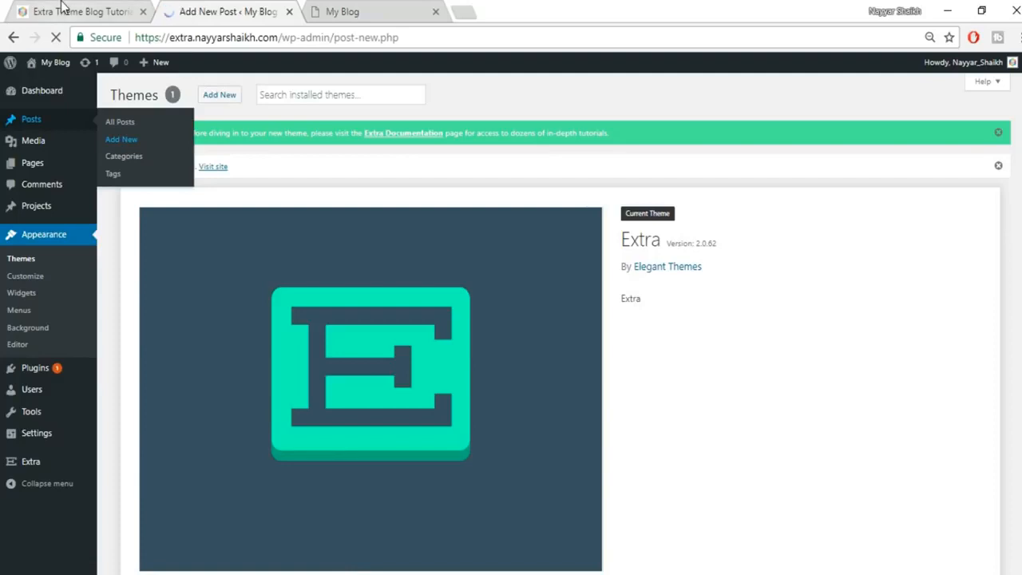
# Open the Family Fun With Pasta post on the live blog and scroll through it
pyautogui.click(36, 11)
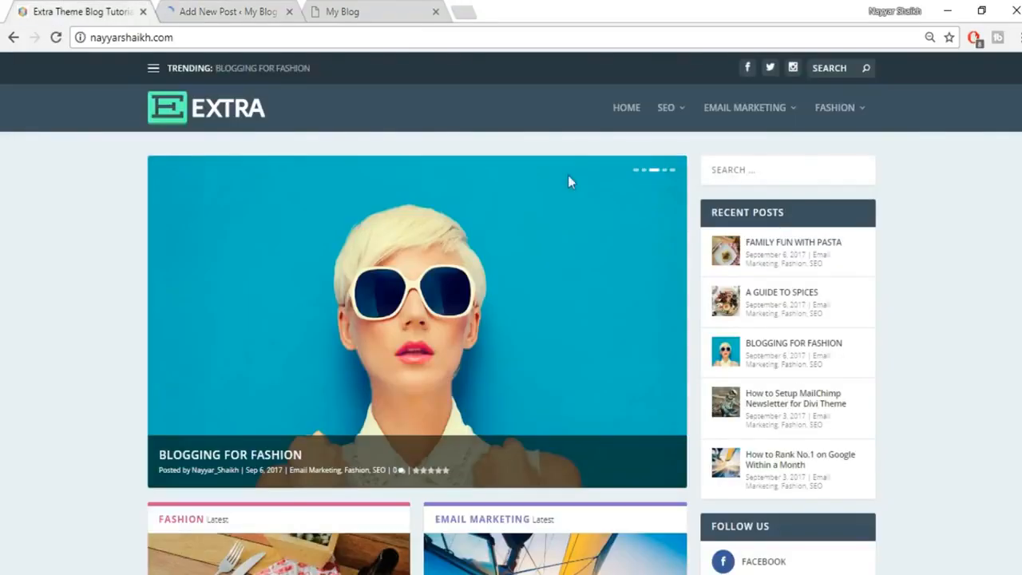
pyautogui.click(784, 246)
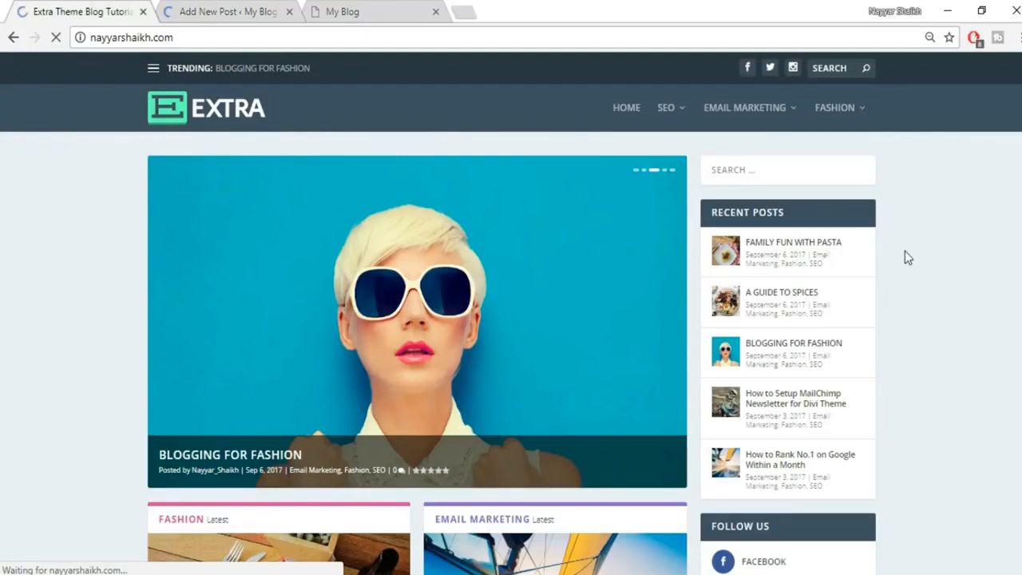
pyautogui.scroll(-15, 511, 335)
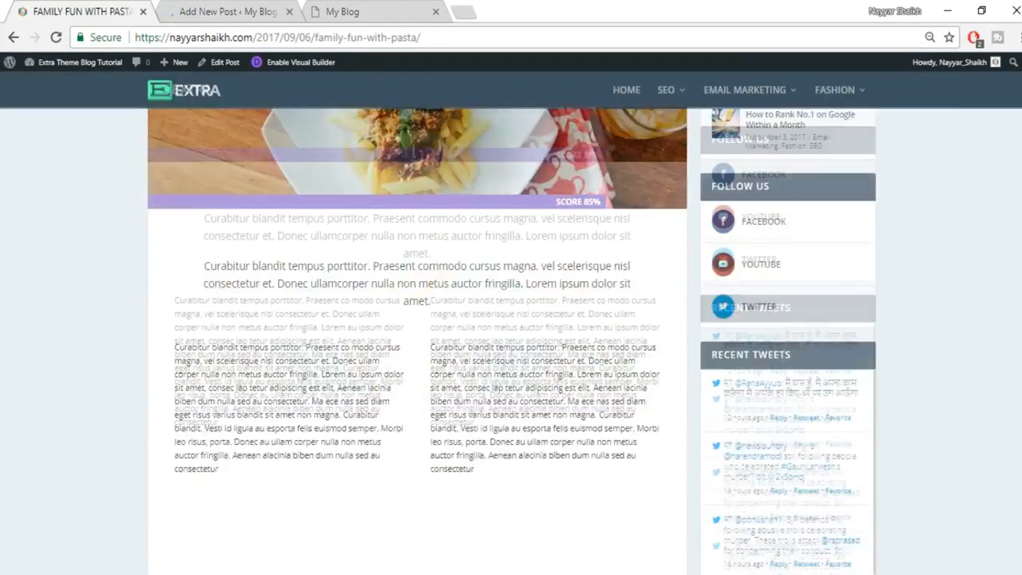
pyautogui.scroll(-10, 511, 335)
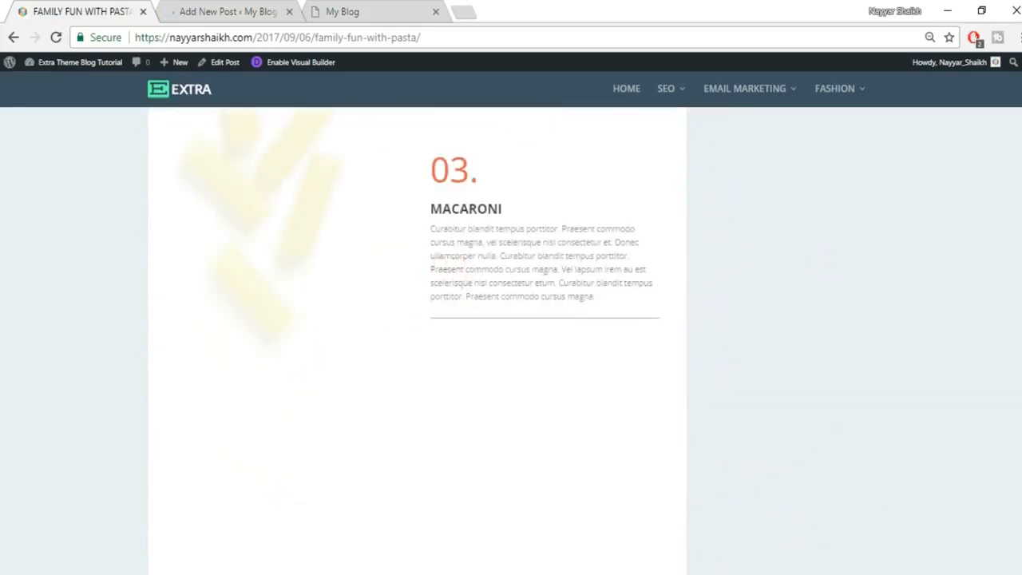
pyautogui.scroll(-4, 511, 335)
pyautogui.scroll(-5, 1017, 351)
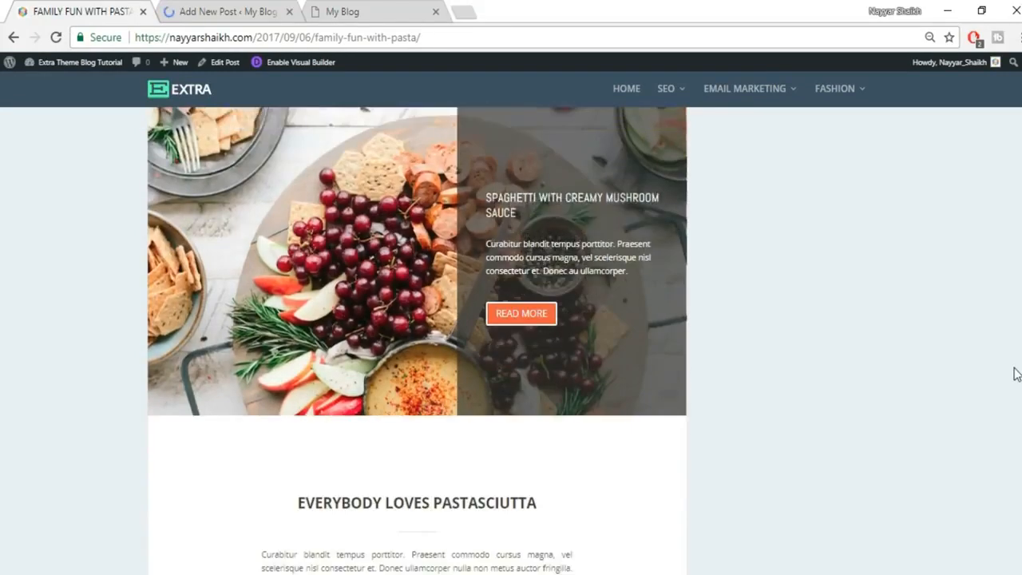
pyautogui.scroll(20, 1016, 372)
pyautogui.scroll(3, 1017, 372)
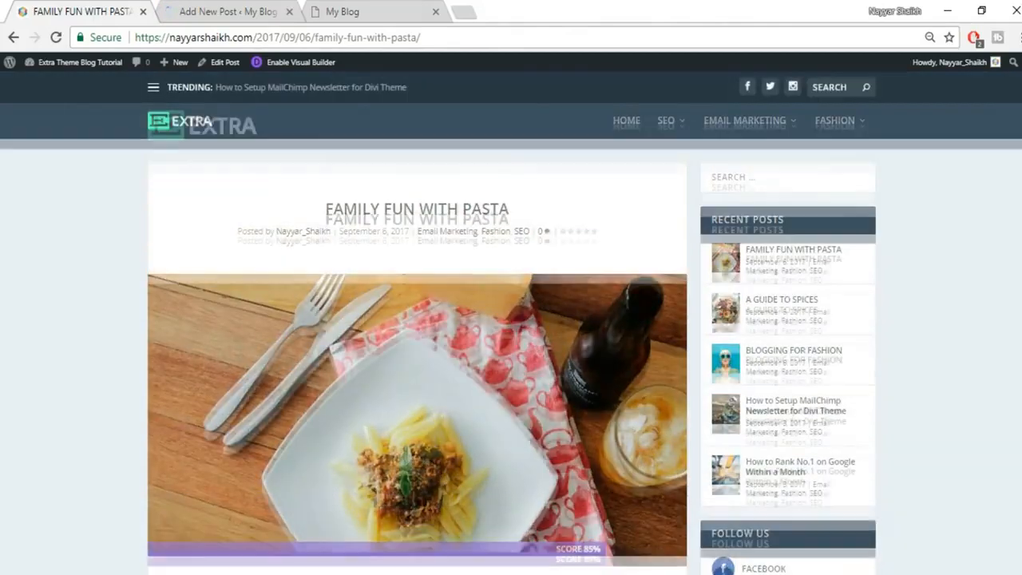
# Title the new post 'Family Fun With Pasta'
pyautogui.click(212, 8)
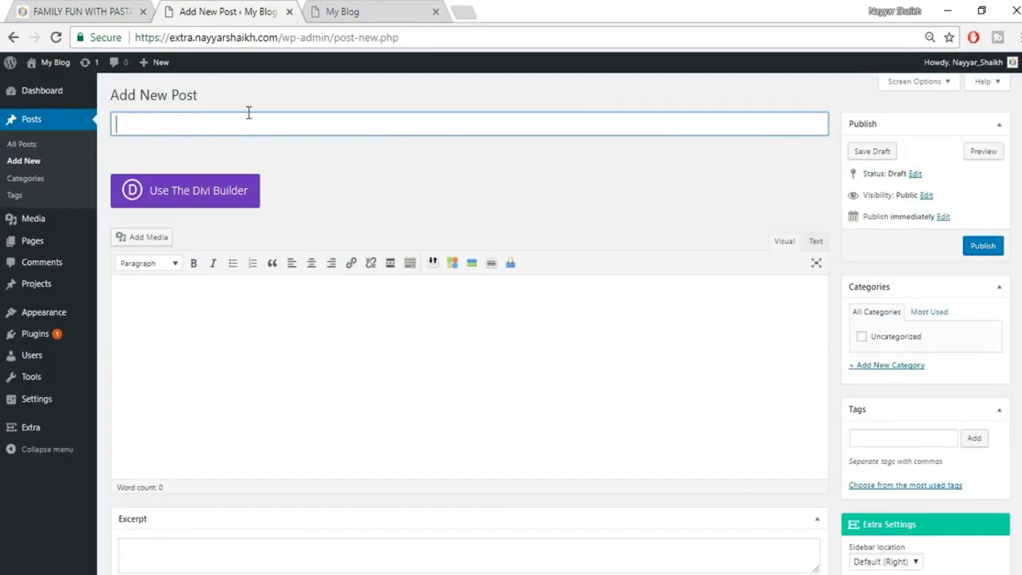
pyautogui.write('amily Fun With Pasta')
pyautogui.click(358, 338)
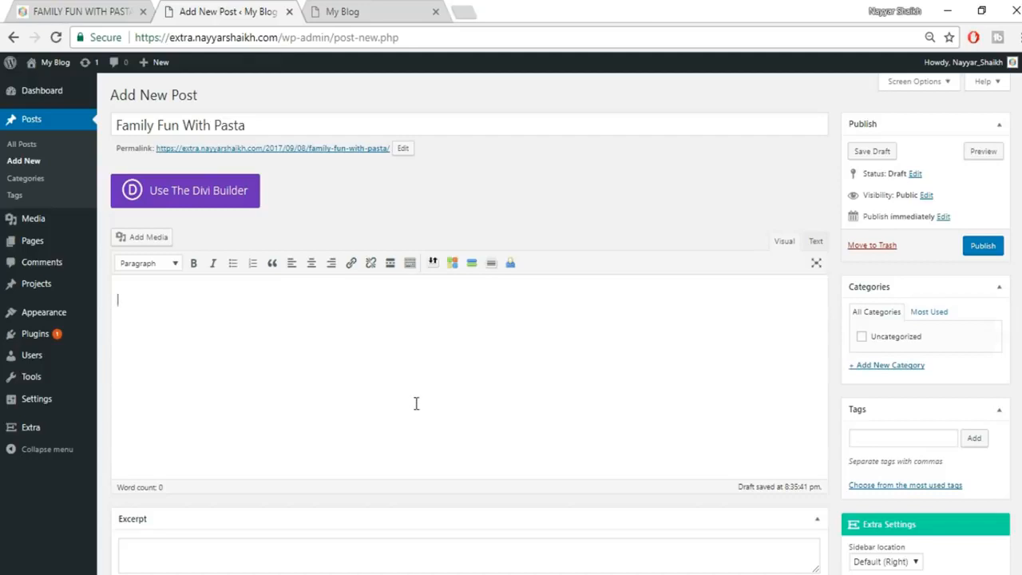
# Copy a sample paragraph from the live pasta post and paste it into the body in Text mode
pyautogui.click(68, 11)
pyautogui.scroll(-5, 345, 369)
pyautogui.moveTo(175, 305); pyautogui.dragTo(272, 445)
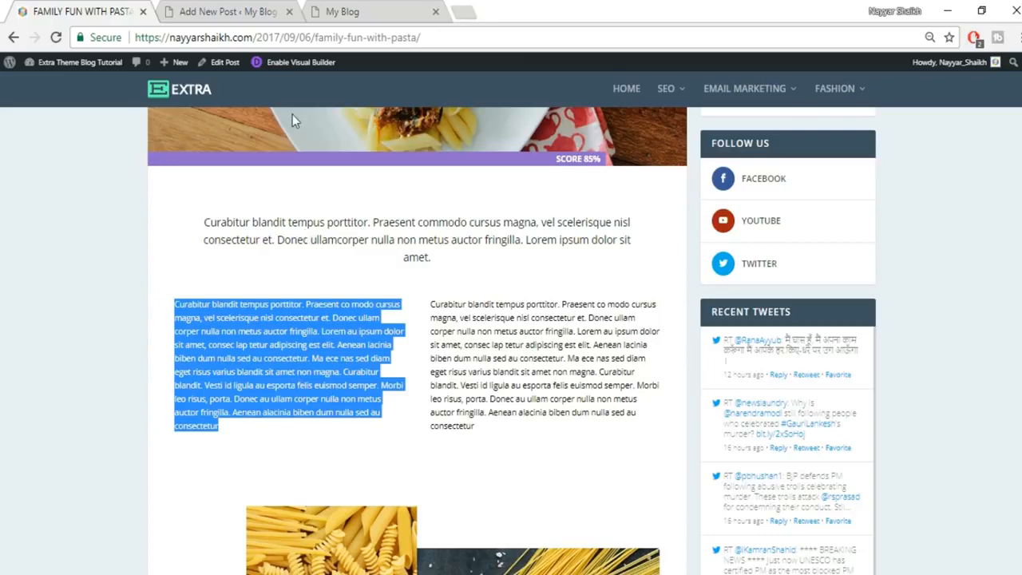
pyautogui.click(256, 11)
pyautogui.click(818, 242)
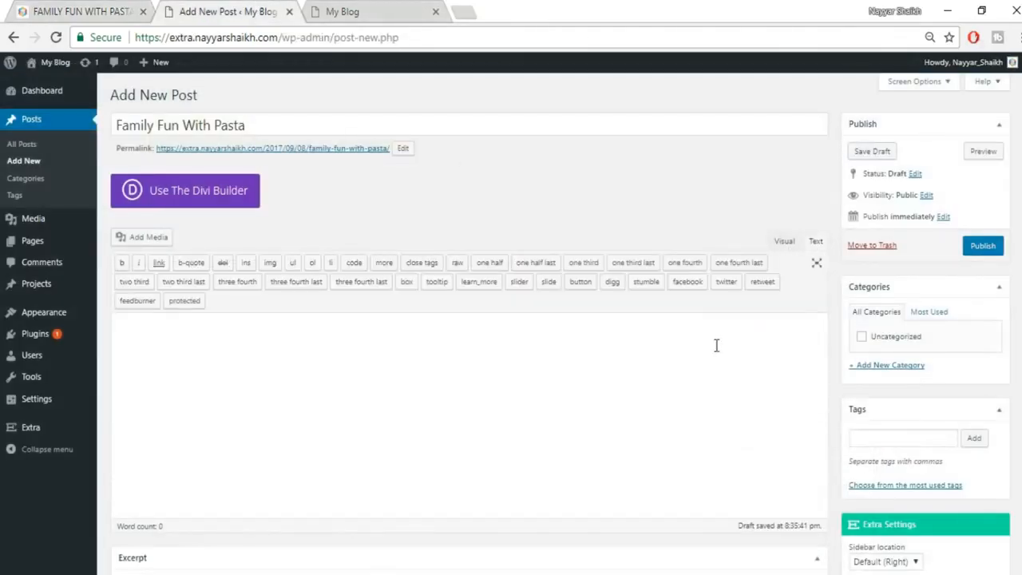
pyautogui.write('Curabitur blandit tempus porttitor. Praesent co modo cursus magna, vel scelerisque nisl consectetur et. Donec ullam corper nulla non metus auctor fringilla. Lorem au ipsum dolor sit amet, consec lap tetur adipiscing est elit. Aenean lacinia biben dum nulla sed au consectetur. Ma ece nas sed diam eget risus varius blandit sit amet non magna. Curabitur blandit. Vesti id ligula au esporta felis euismod semper. Morbi leo risus, porta. Donec au ullam corper nulla non metus auctor fringilla. Aenean alacinia biben dum nulla sed au consectetur')
pyautogui.click(784, 241)
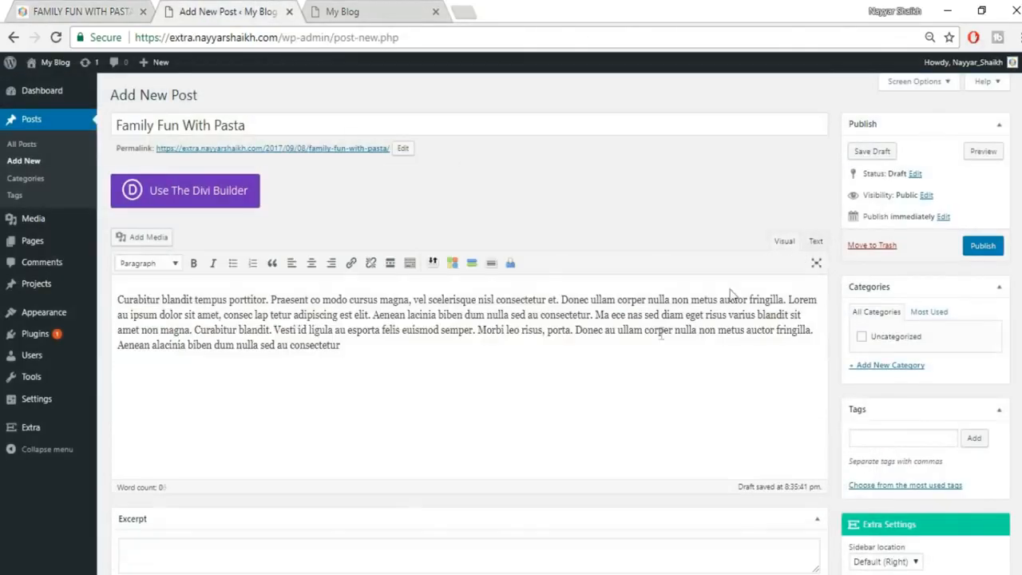
# Paste a second copy and make 'Curabitur blandit tempus porttitor.' a Heading 2 above a normal paragraph
pyautogui.write('Curabitur blandit tempus porttitor. Praesent co modo cursus magna, vel scelerisque nisl consectetur et. Donec ullam corper nulla non metus auctor fringilla. Lorem au ipsum dolor sit amet, consec lap tetur adipiscing est elit. Aenean lacinia biben dum nulla sed au consectetur. Ma ece nas sed diam eget risus varius blandit sit amet non magna. Curabitur blandit. Vesti id ligula au esporta felis euismod semper. Morbi leo risus, porta. Donec au ullam corper nulla non metus auctor fringilla. Aenean alacinia biben dum nulla sed au consectetur')
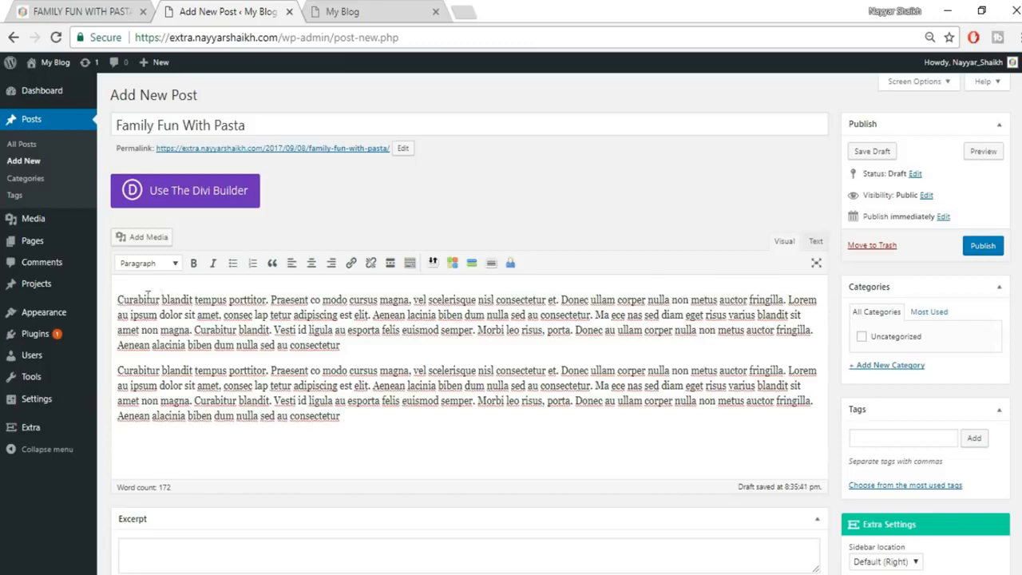
pyautogui.moveTo(266, 299); pyautogui.dragTo(118, 299)
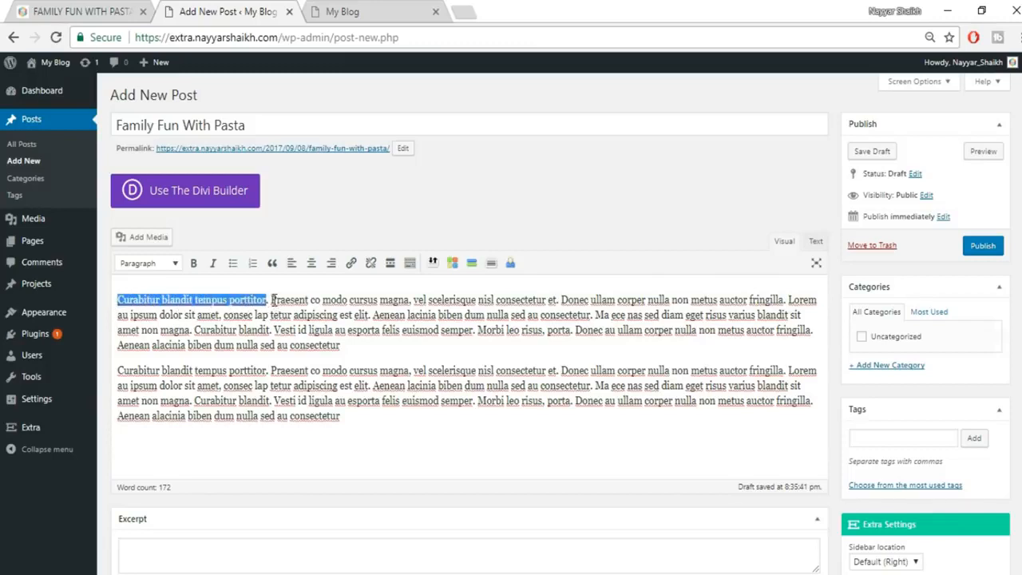
pyautogui.click(164, 264)
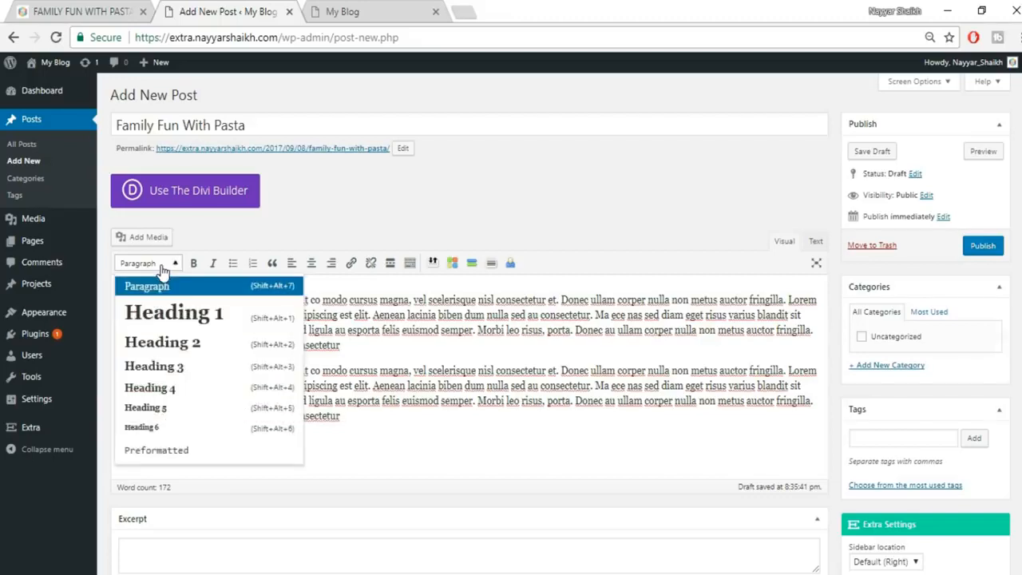
pyautogui.click(174, 343)
pyautogui.click(389, 311)
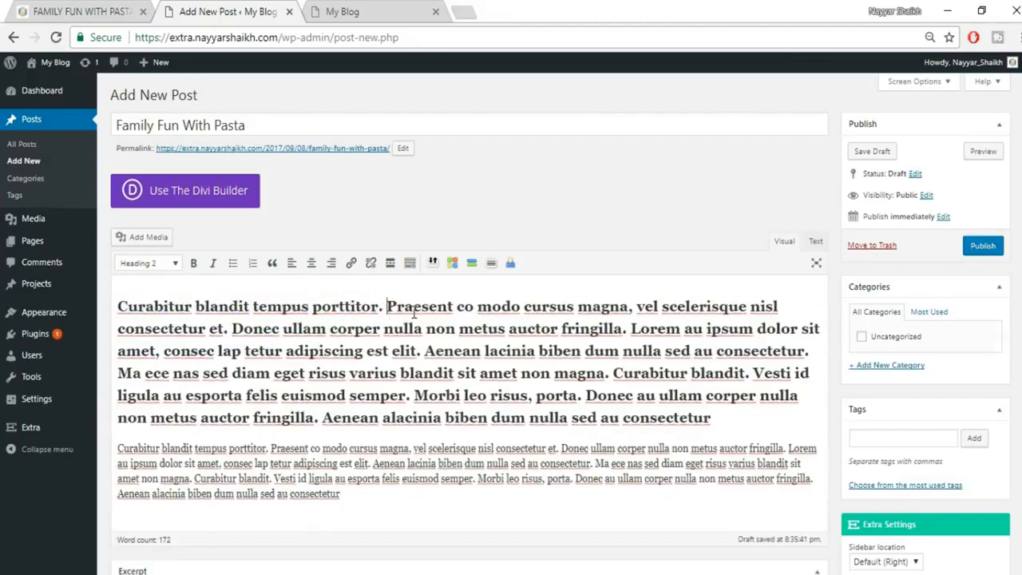
pyautogui.press('Return')
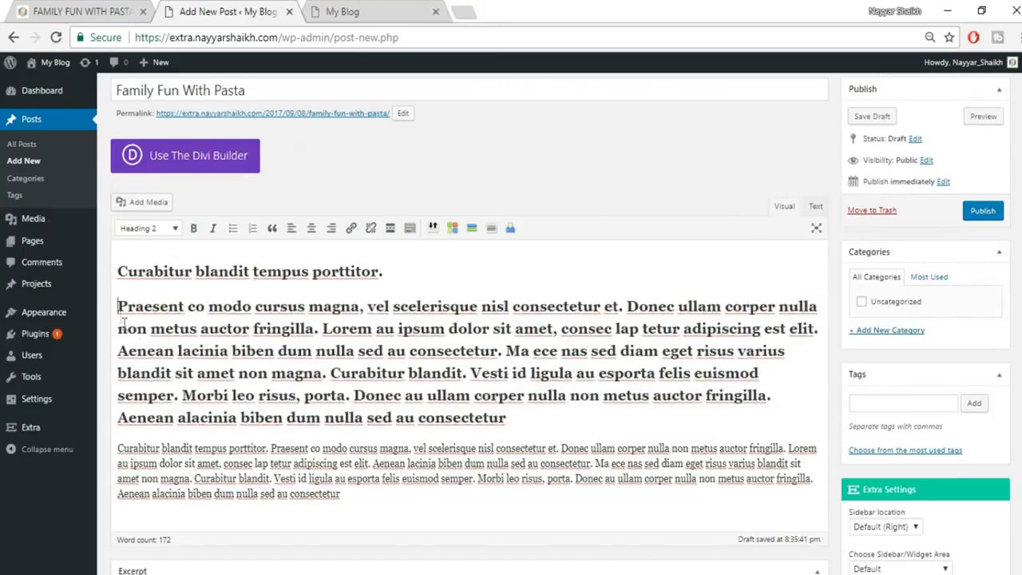
pyautogui.moveTo(119, 311); pyautogui.dragTo(569, 410)
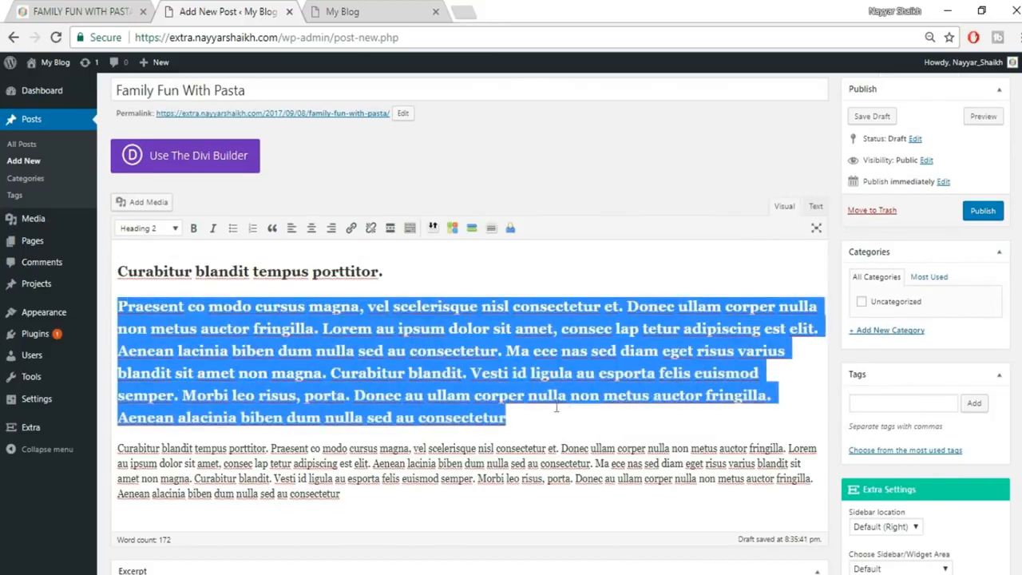
pyautogui.click(168, 230)
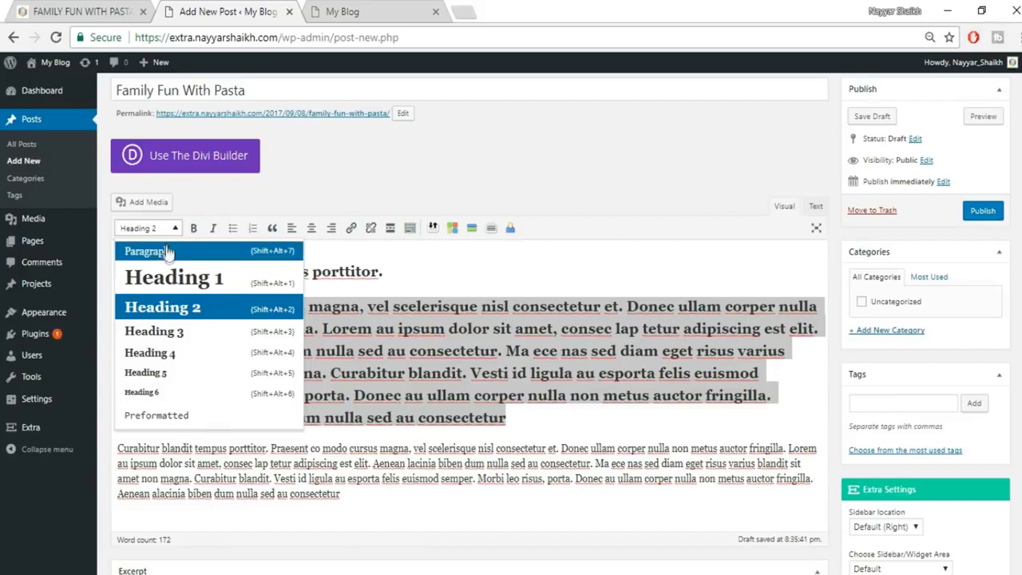
pyautogui.click(169, 252)
# Make the word Praesent bold and italic
pyautogui.click(370, 332)
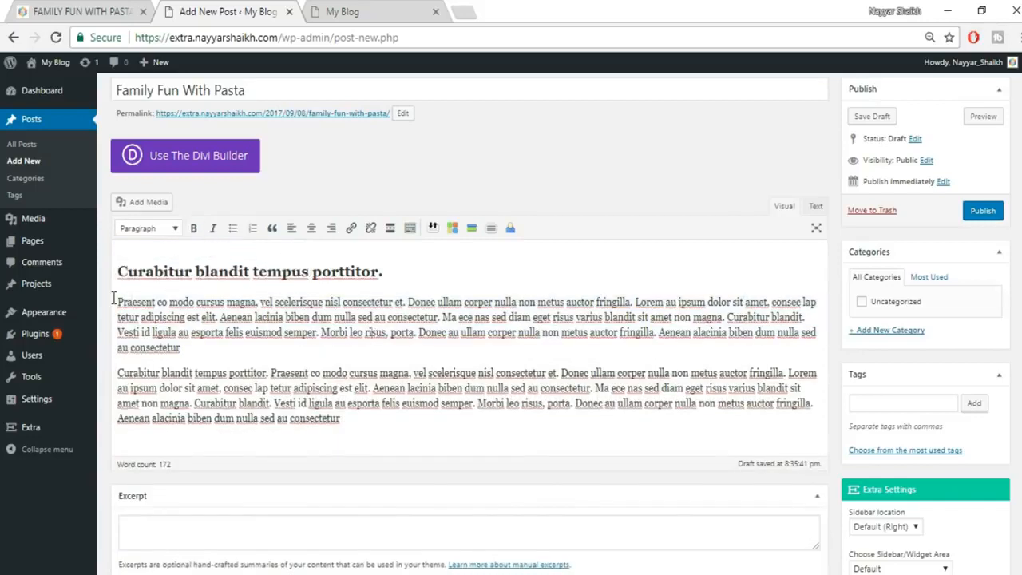
pyautogui.moveTo(156, 302); pyautogui.dragTo(109, 301)
pyautogui.click(194, 229)
pyautogui.click(213, 228)
pyautogui.click(333, 336)
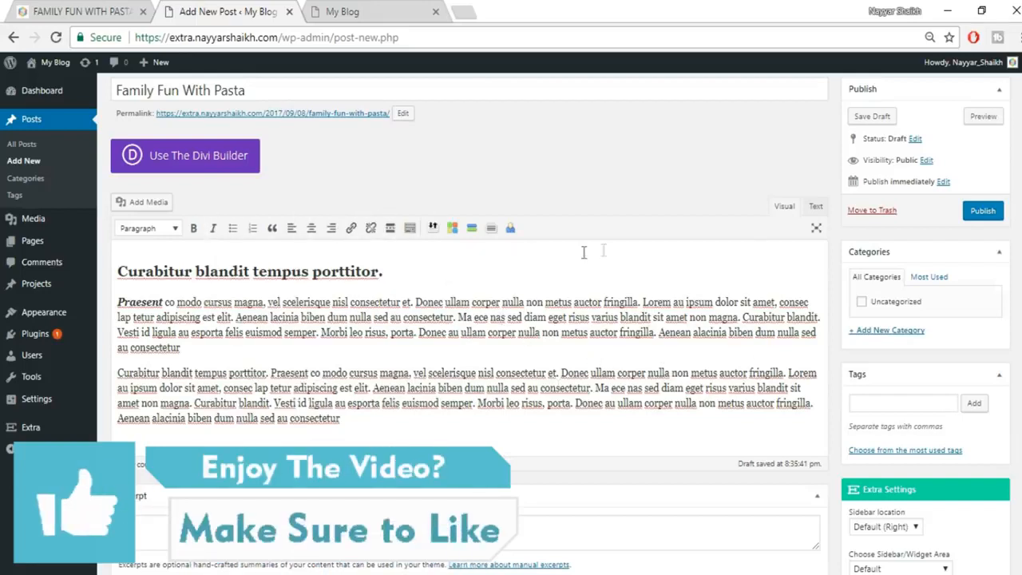
# Strike through the word Curabitur at the start of the second paragraph
pyautogui.click(410, 229)
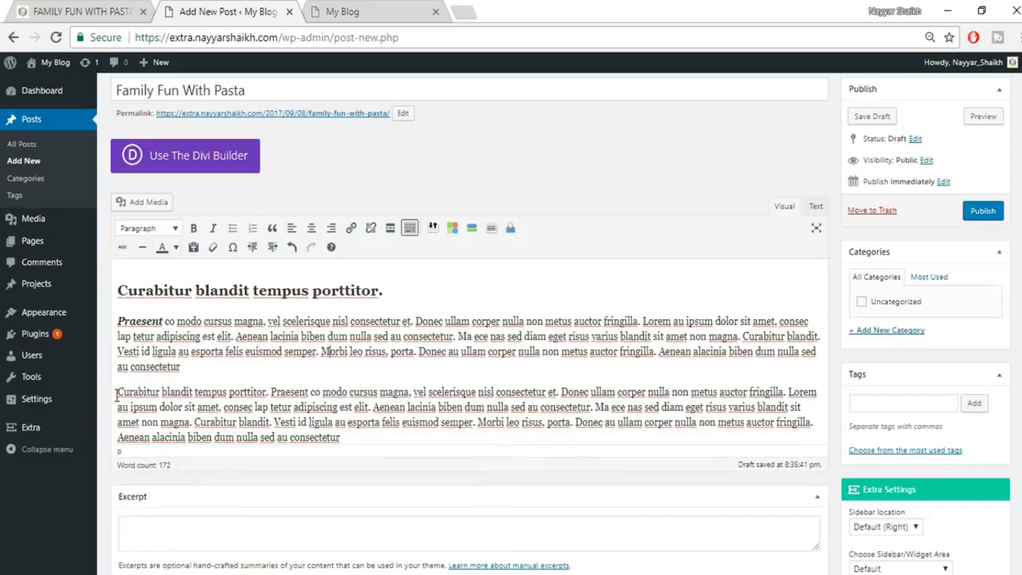
pyautogui.moveTo(161, 391); pyautogui.dragTo(117, 391)
pyautogui.click(123, 250)
pyautogui.click(181, 396)
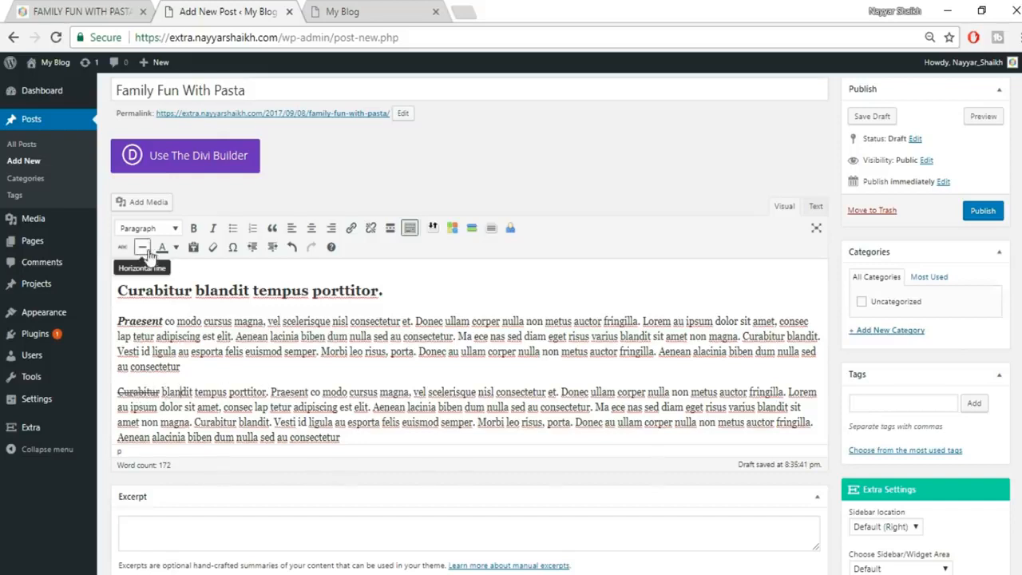
# Add a horizontal line below the last paragraph
pyautogui.click(404, 437)
pyautogui.press('Return')
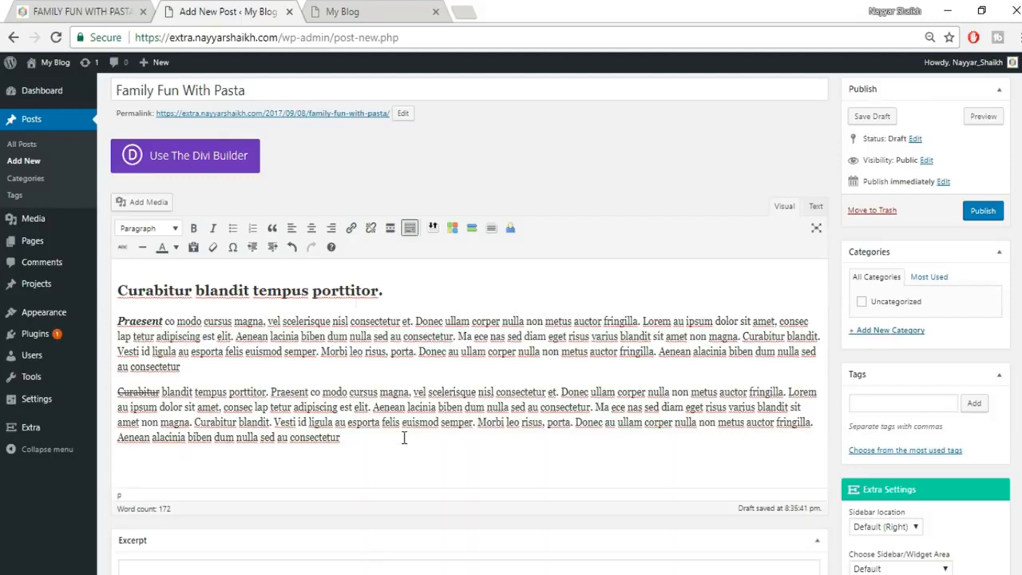
pyautogui.click(142, 246)
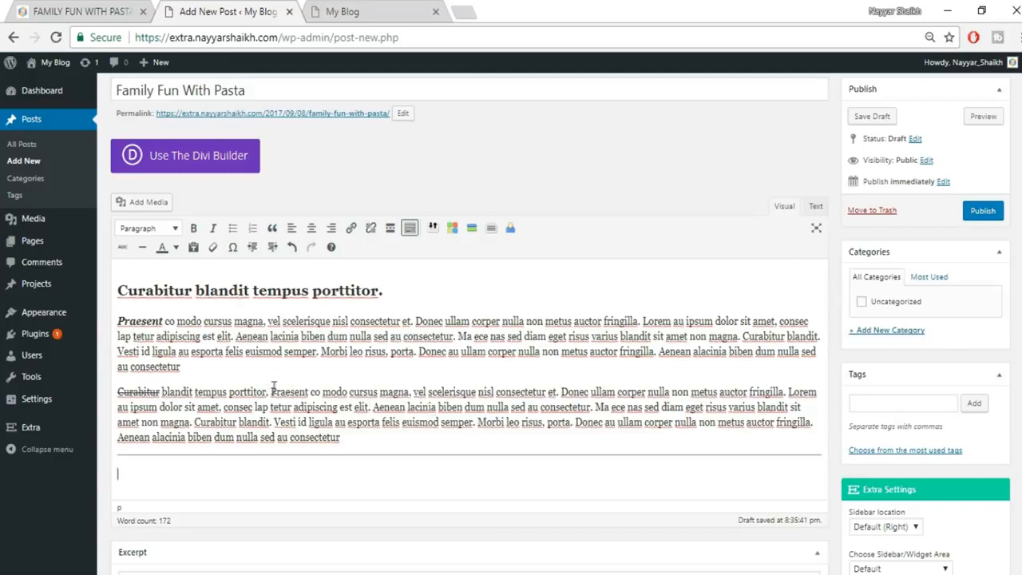
# Colour the word Praesent red in the second paragraph
pyautogui.moveTo(271, 392); pyautogui.dragTo(317, 389)
pyautogui.click(176, 250)
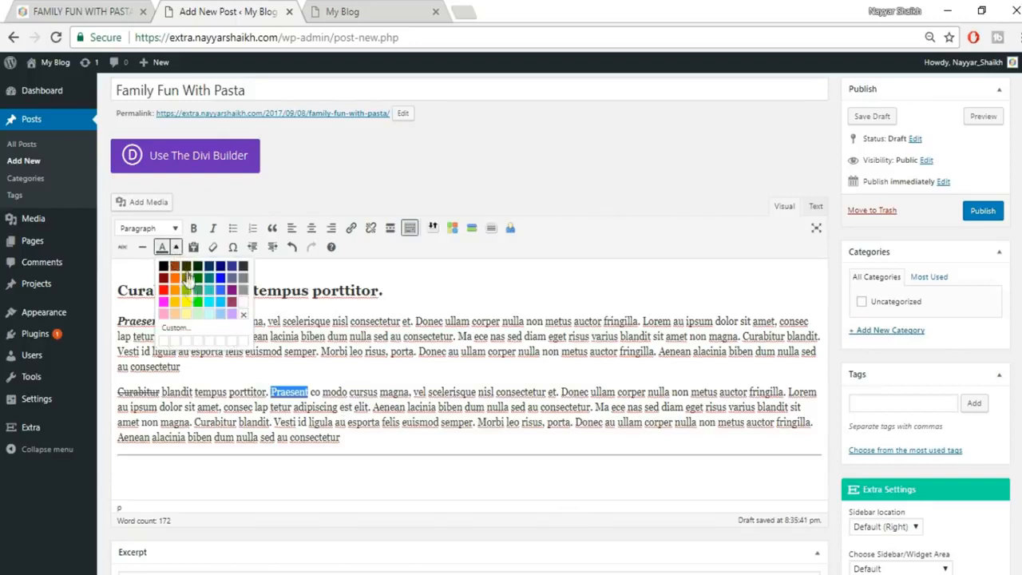
pyautogui.click(163, 294)
pyautogui.click(310, 393)
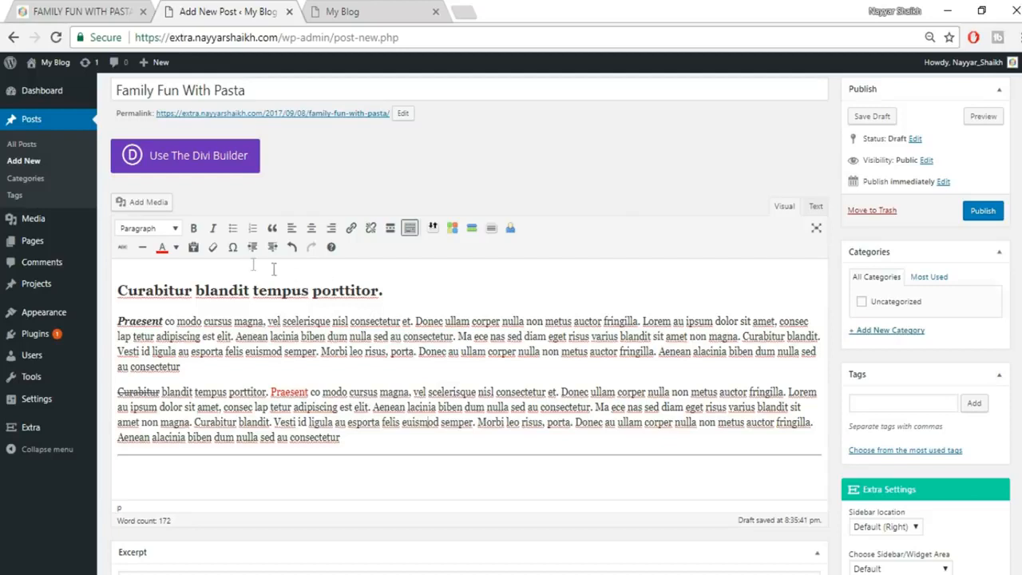
# Open the special character picker, close it, and return to the top of the editor
pyautogui.click(233, 251)
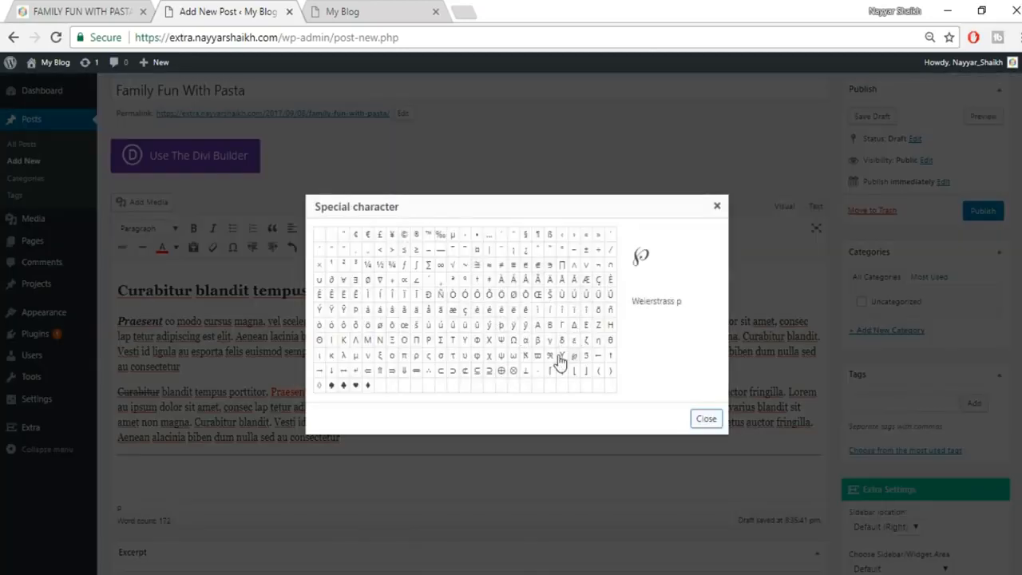
pyautogui.scroll(-1, 320, 400)
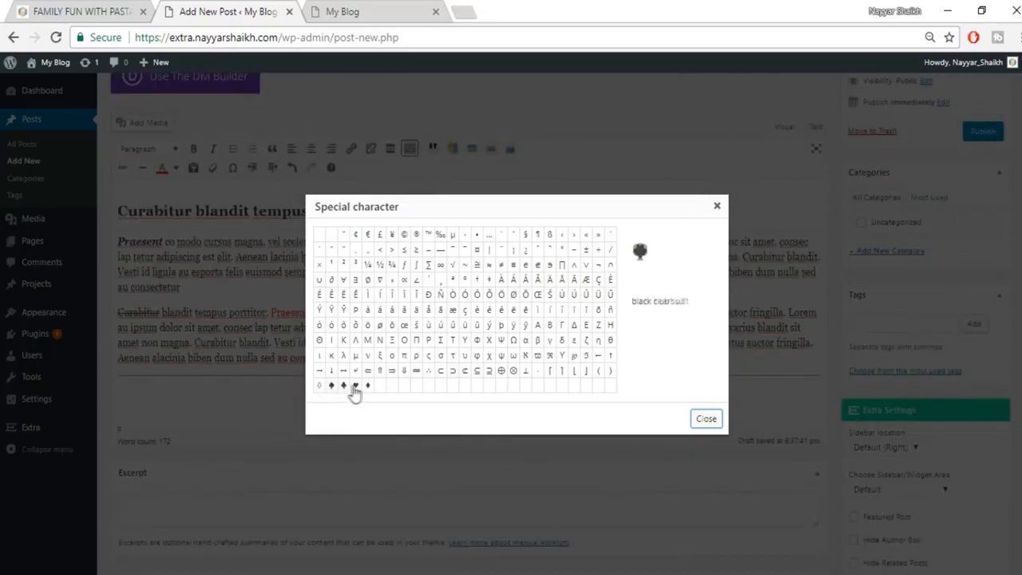
pyautogui.click(716, 210)
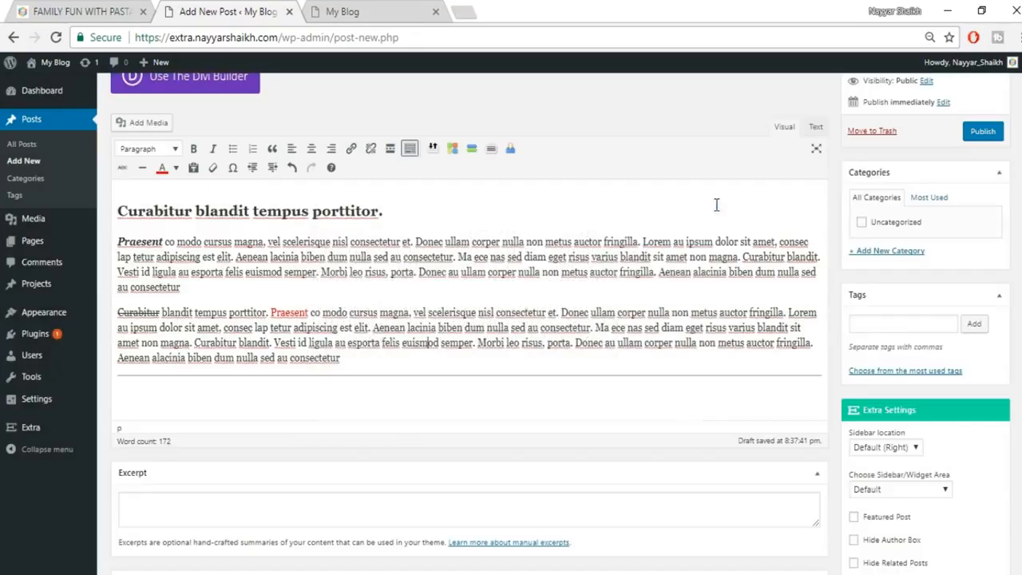
pyautogui.scroll(1, 737, 358)
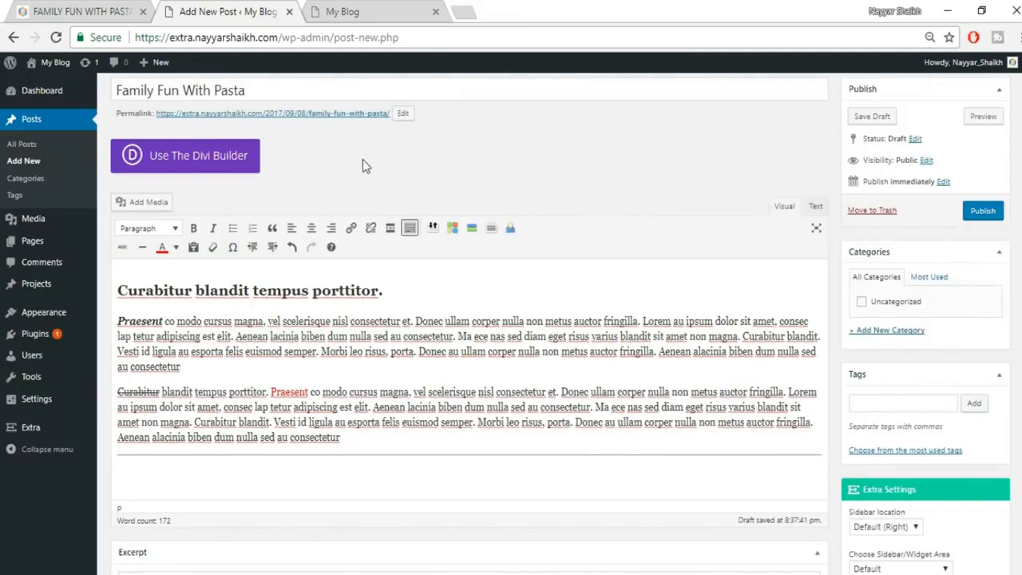
pyautogui.scroll(1, 301, 154)
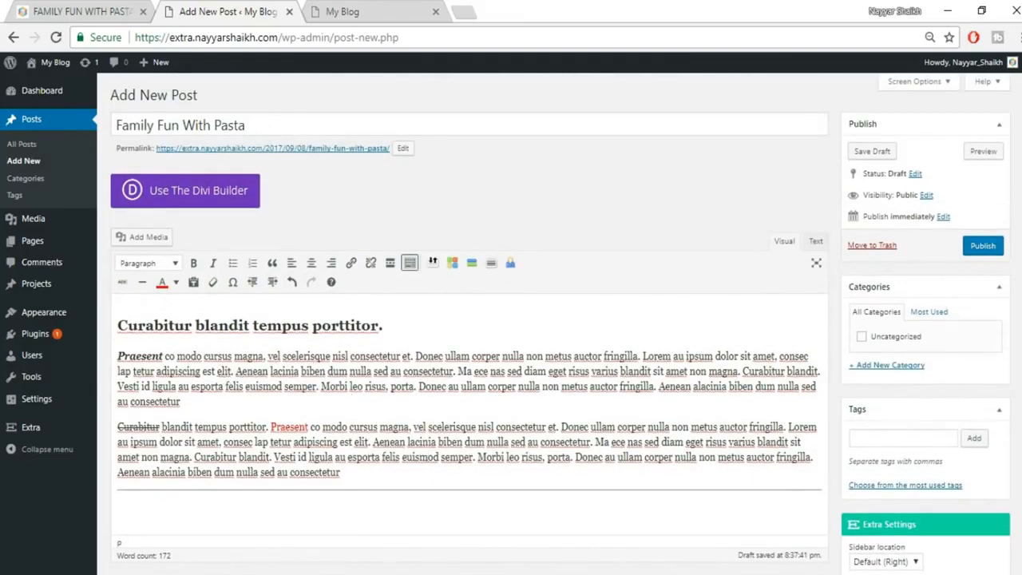
# Create and check a new category named Famous
pyautogui.click(876, 368)
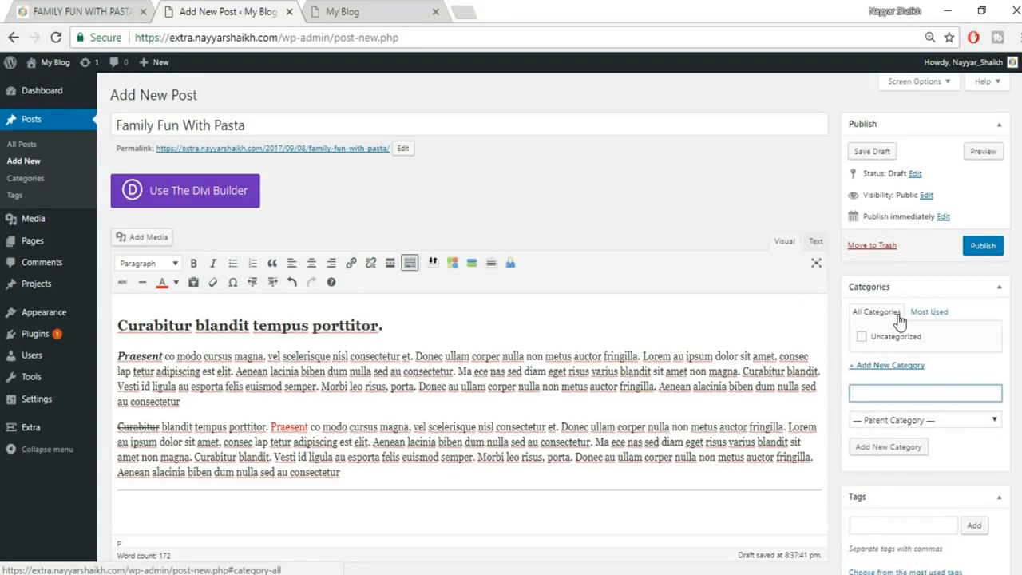
pyautogui.write('us')
pyautogui.click(910, 450)
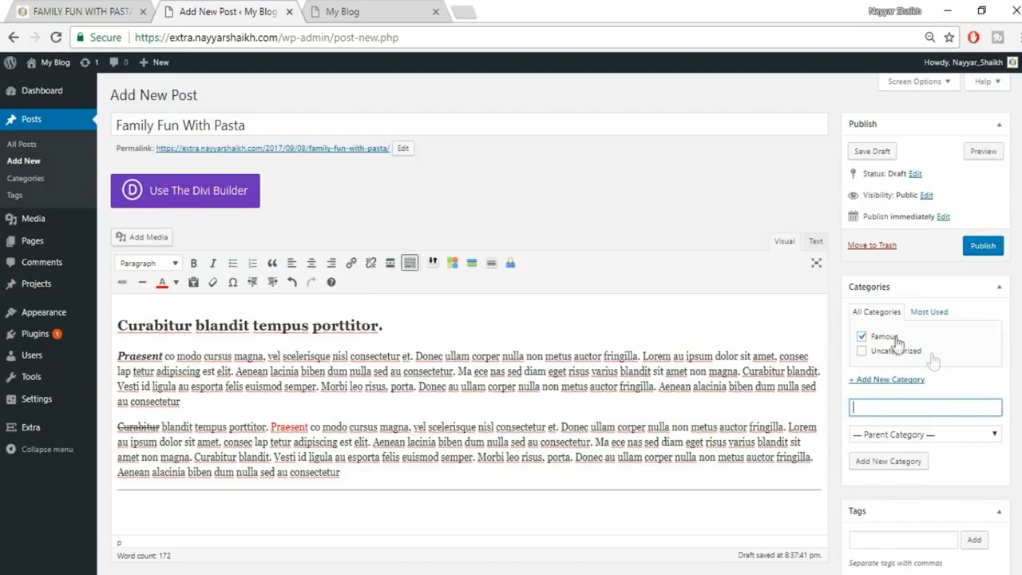
# Add the tags SEO and Website to the post
pyautogui.scroll(-3, 887, 320)
pyautogui.click(885, 306)
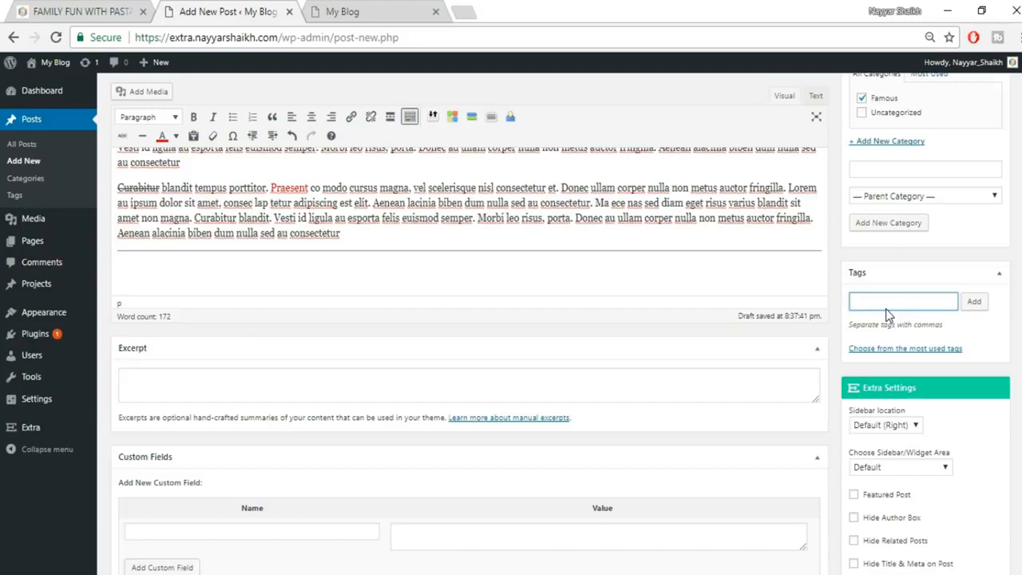
pyautogui.write('SEO, Website')
pyautogui.click(975, 304)
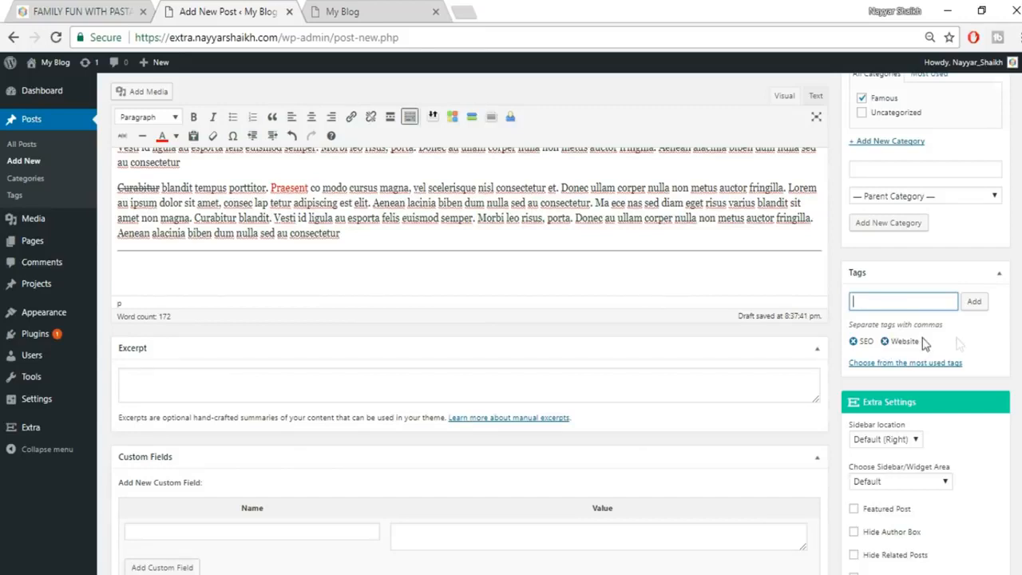
pyautogui.scroll(-3, 1008, 292)
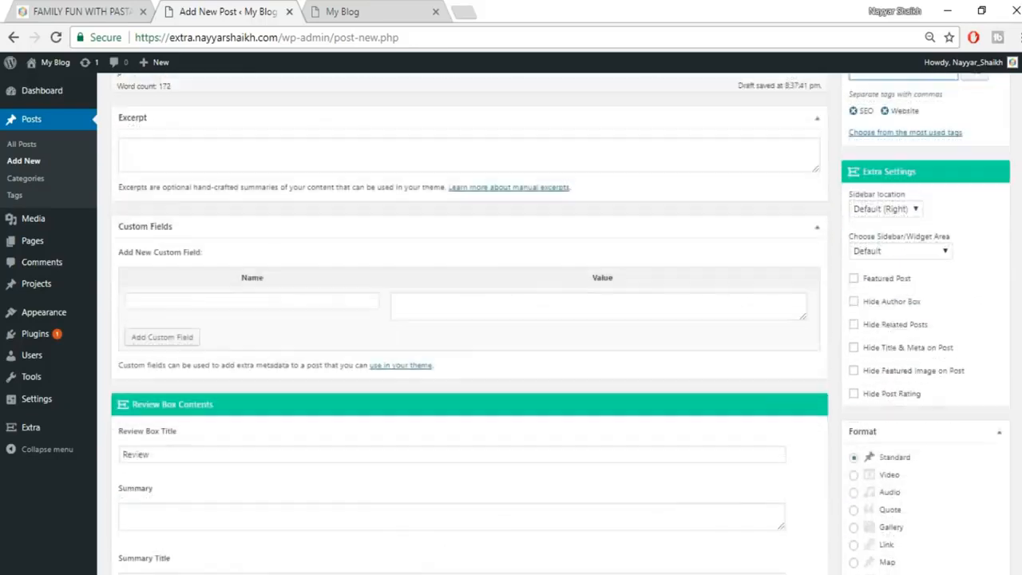
pyautogui.click(908, 205)
pyautogui.click(891, 205)
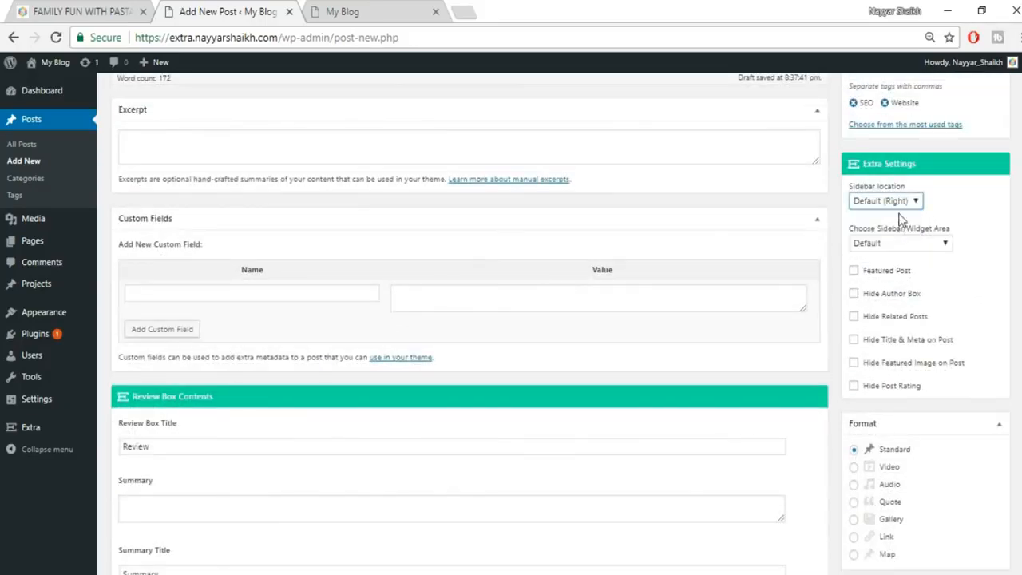
pyautogui.click(891, 205)
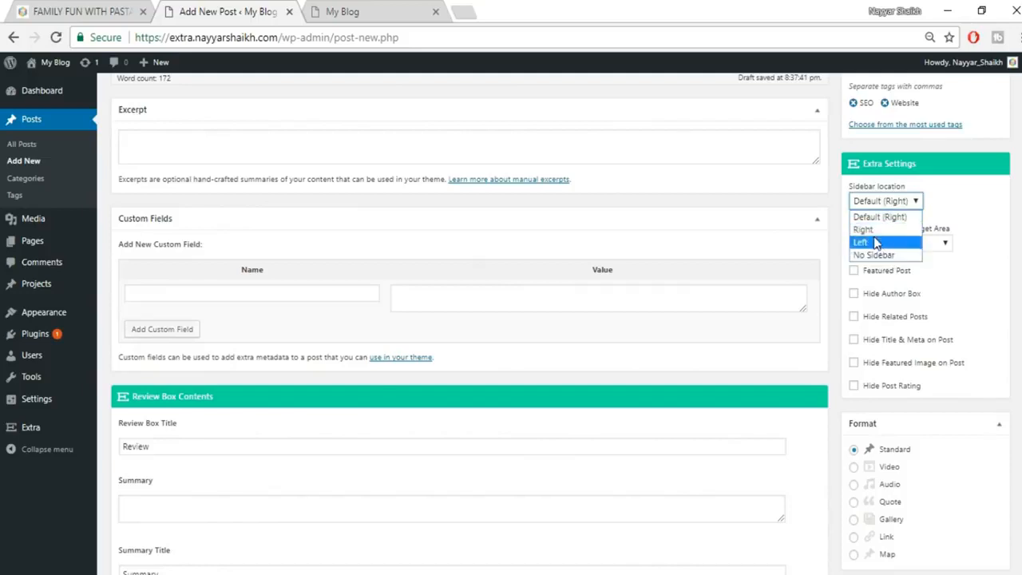
pyautogui.click(950, 212)
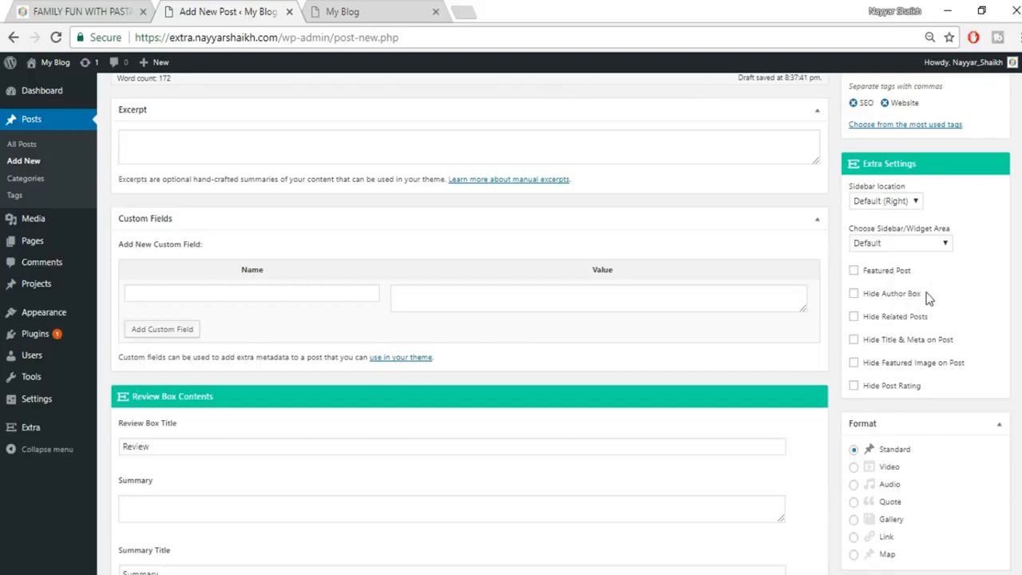
pyautogui.click(119, 9)
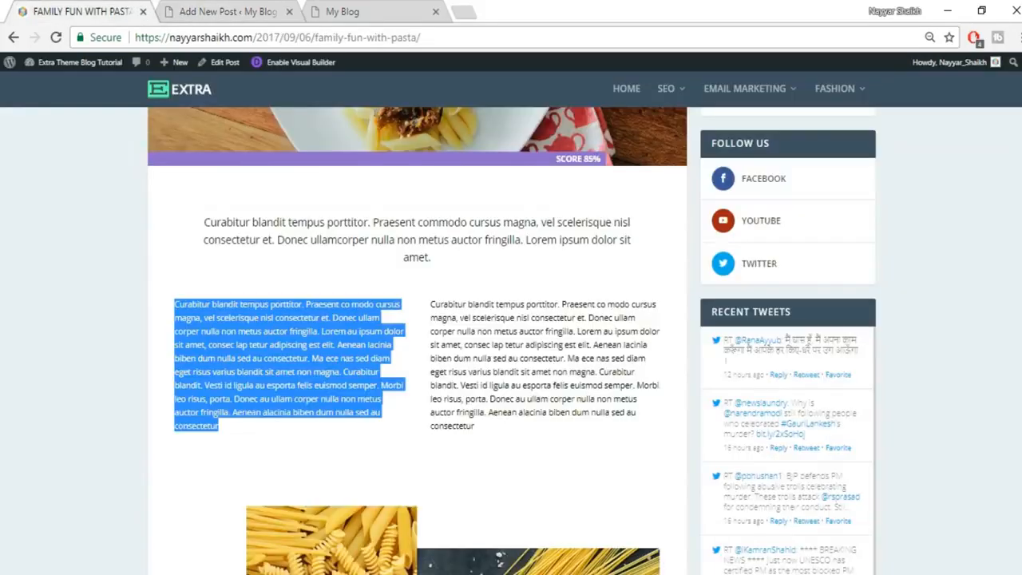
pyautogui.scroll(-2, 512, 319)
pyautogui.scroll(-20, 417, 341)
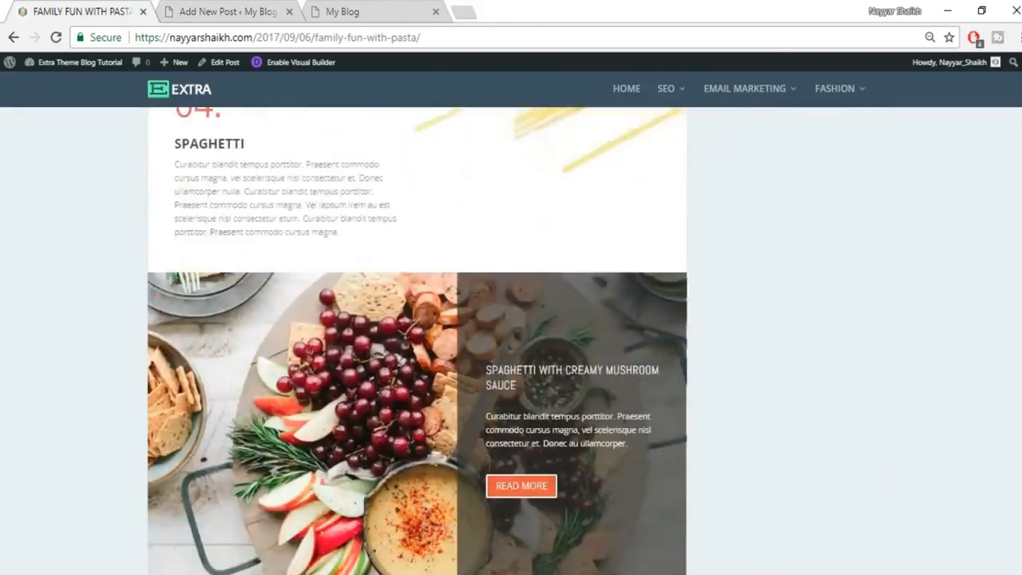
pyautogui.scroll(-10, 417, 341)
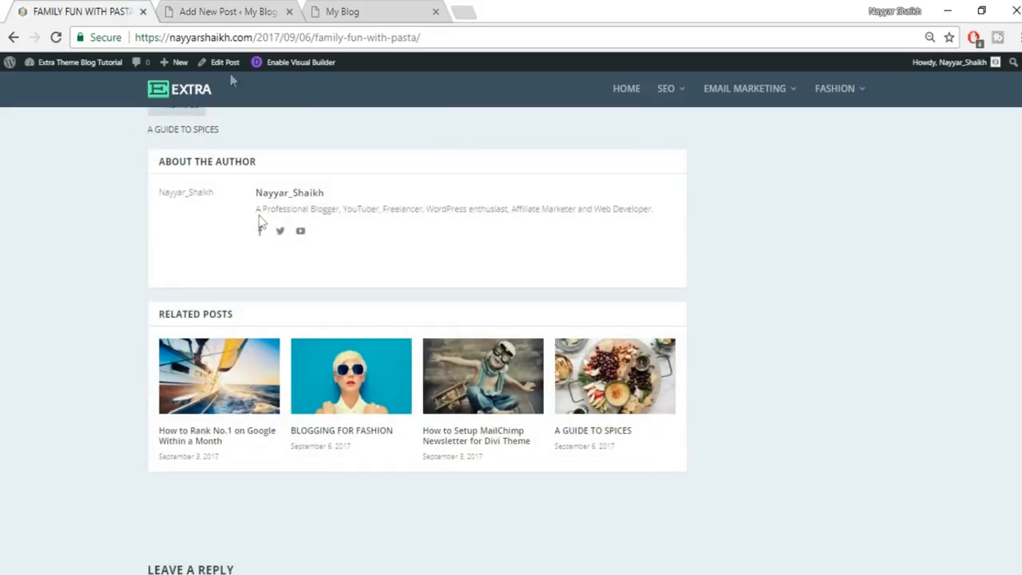
pyautogui.click(226, 11)
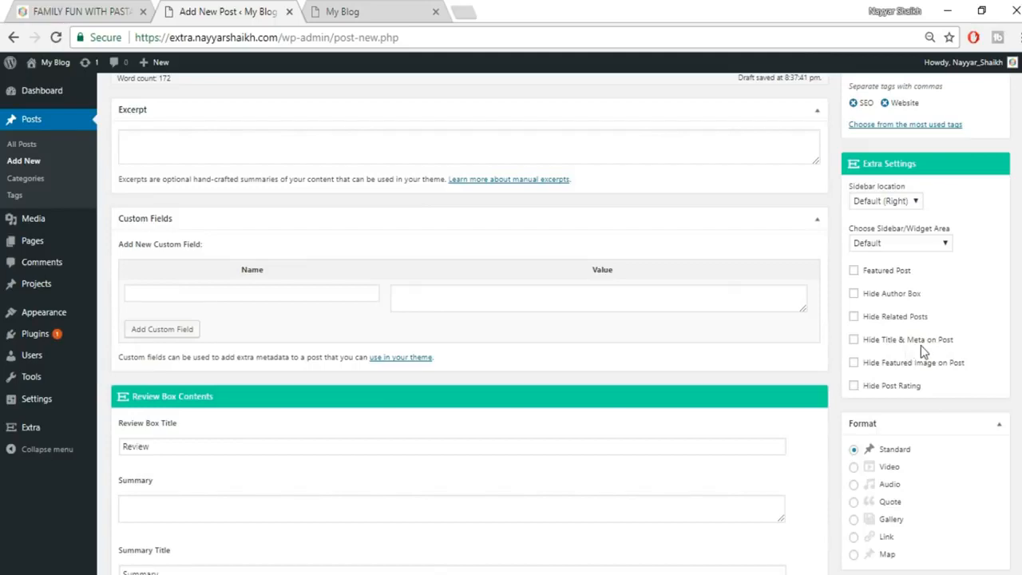
pyautogui.click(109, 8)
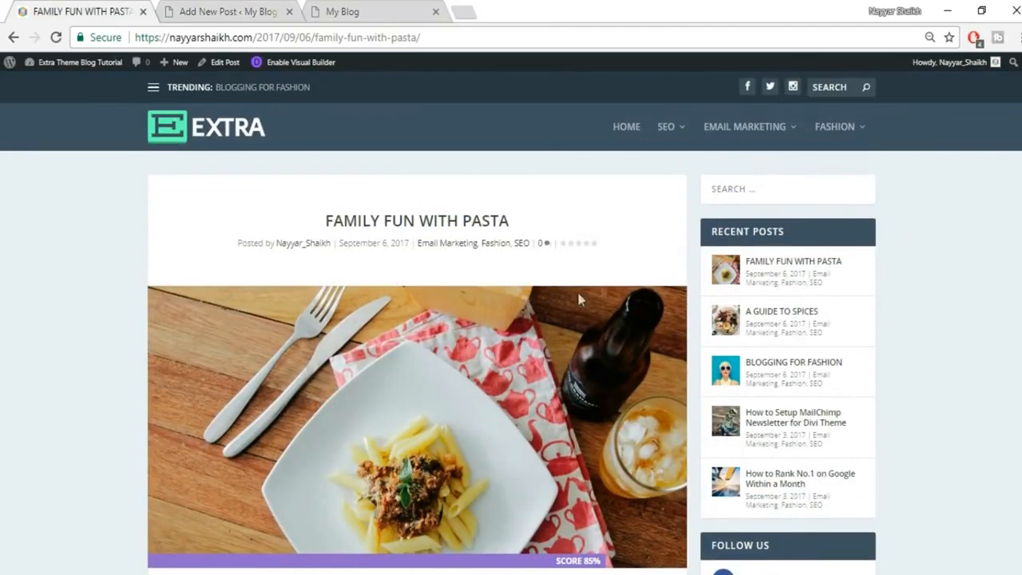
pyautogui.click(255, 10)
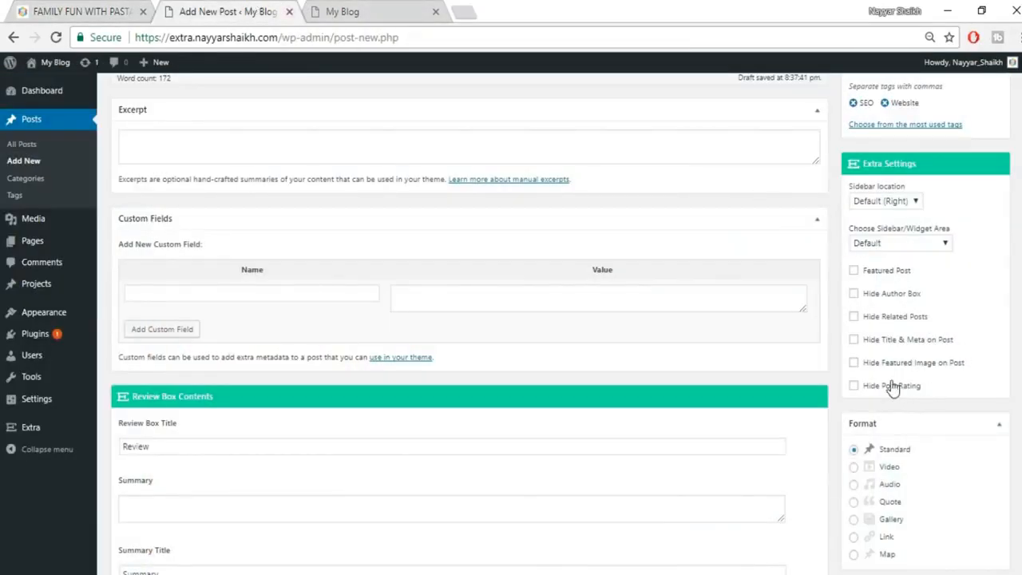
pyautogui.click(31, 9)
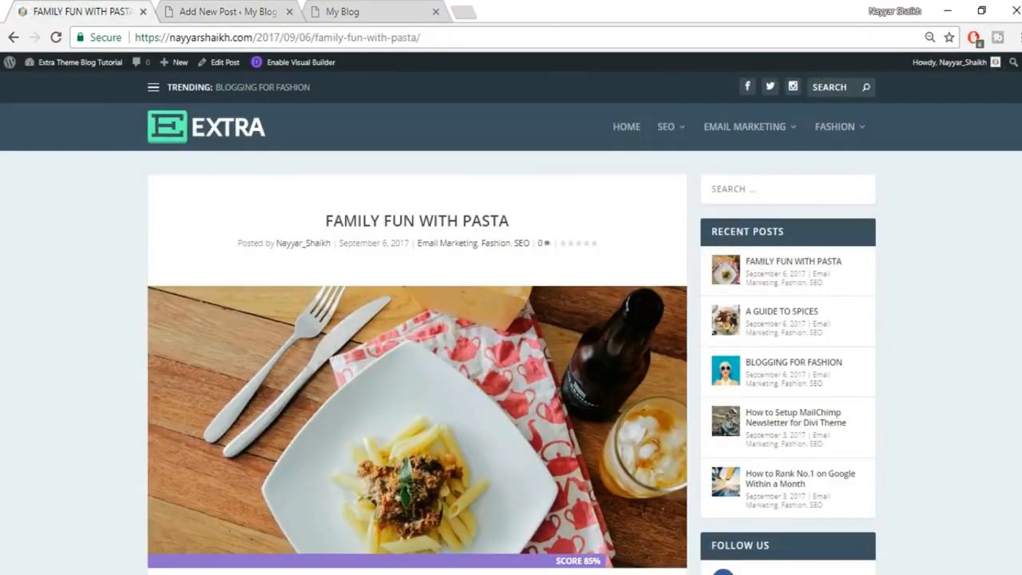
pyautogui.scroll(-20, 511, 322)
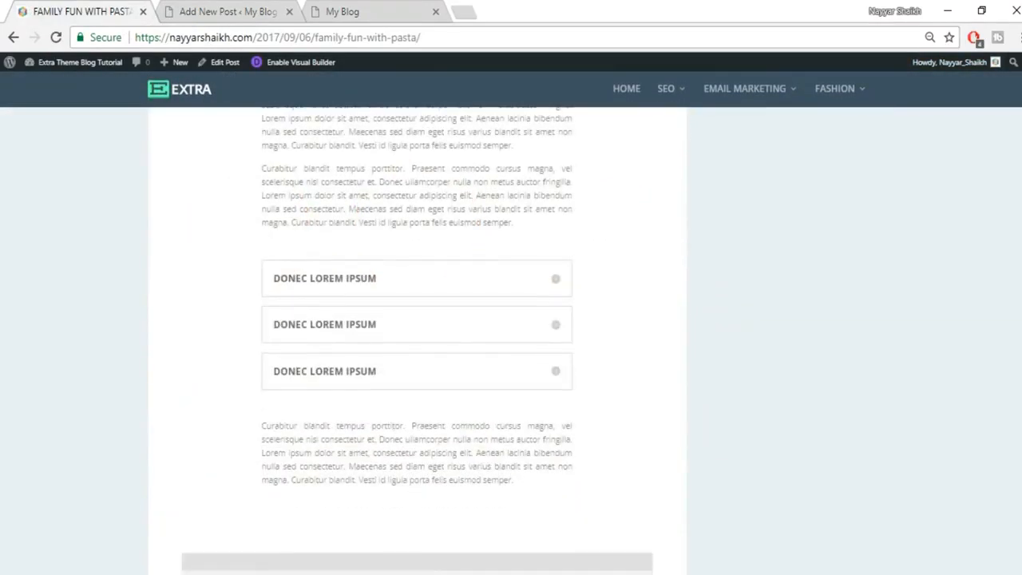
pyautogui.scroll(-4, 361, 337)
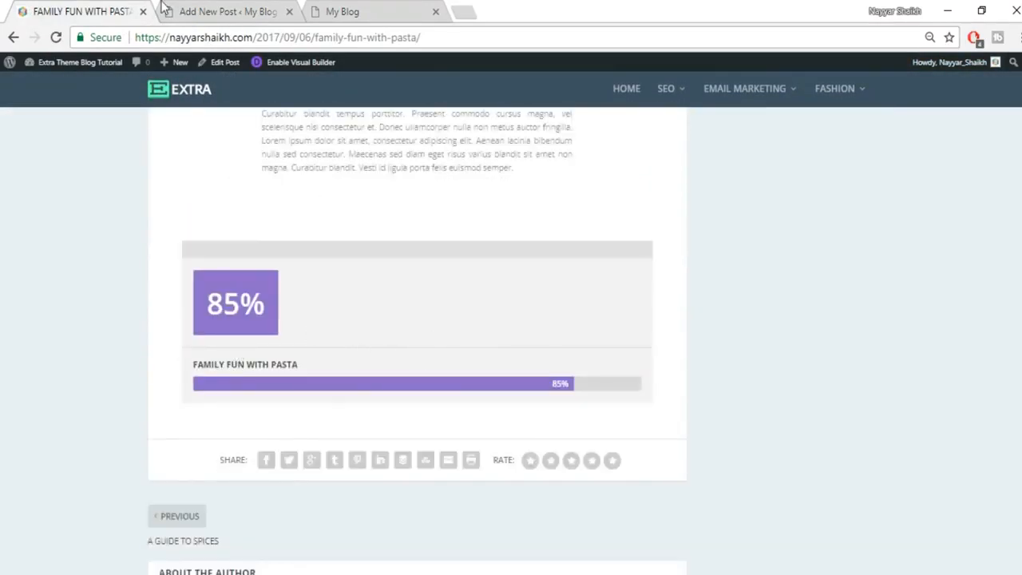
pyautogui.click(200, 11)
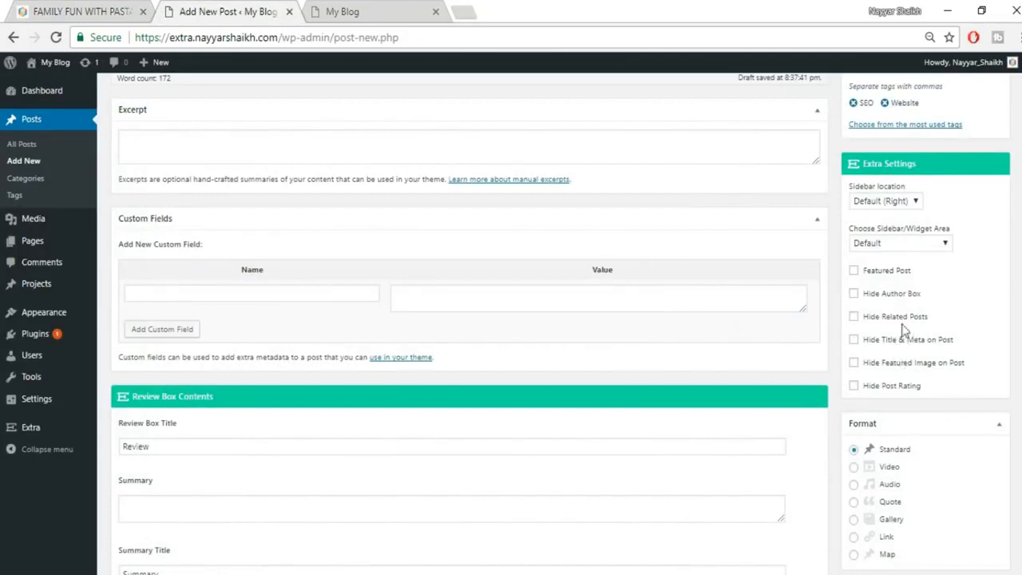
pyautogui.scroll(-1, 903, 359)
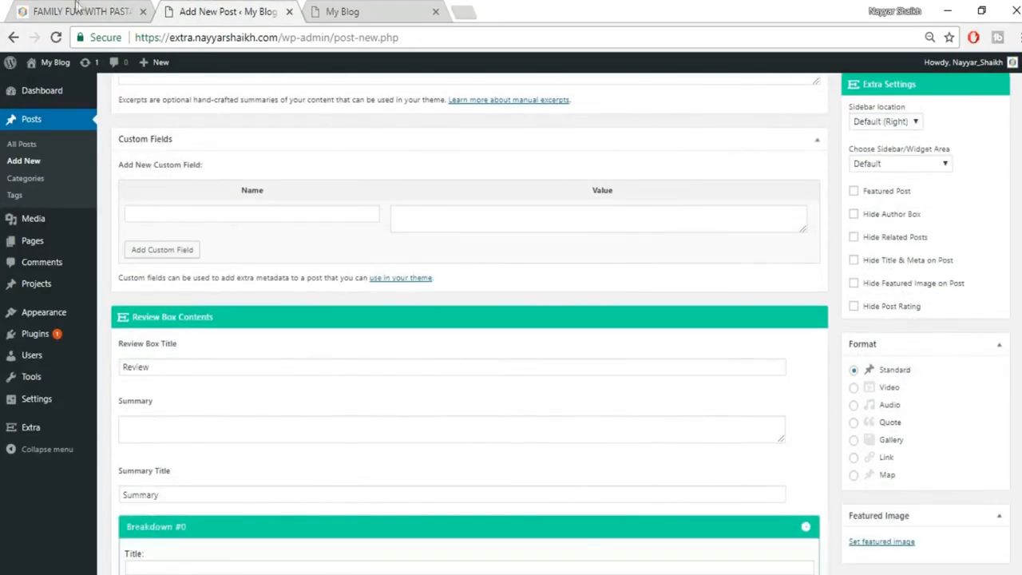
pyautogui.click(78, 9)
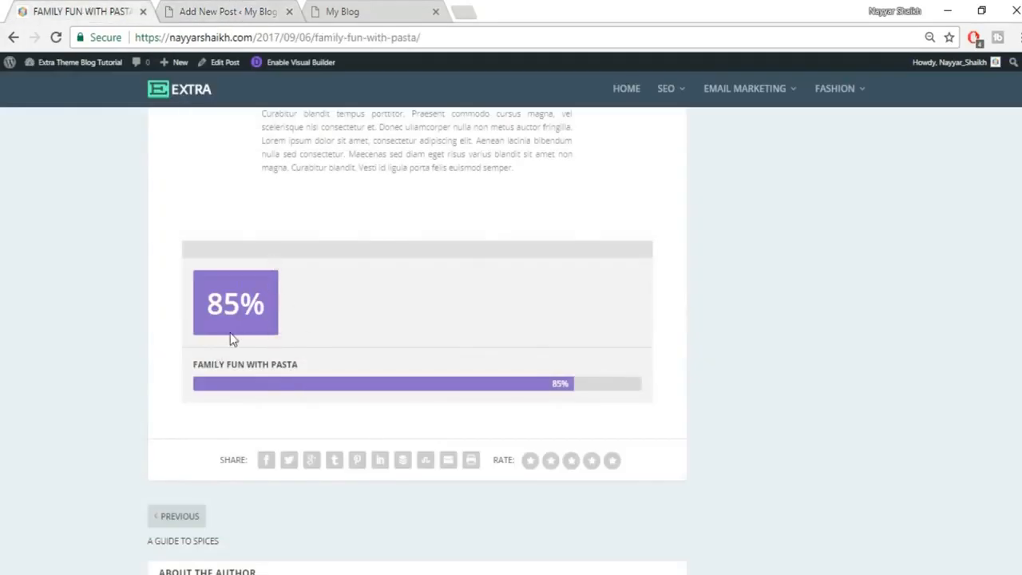
pyautogui.click(234, 10)
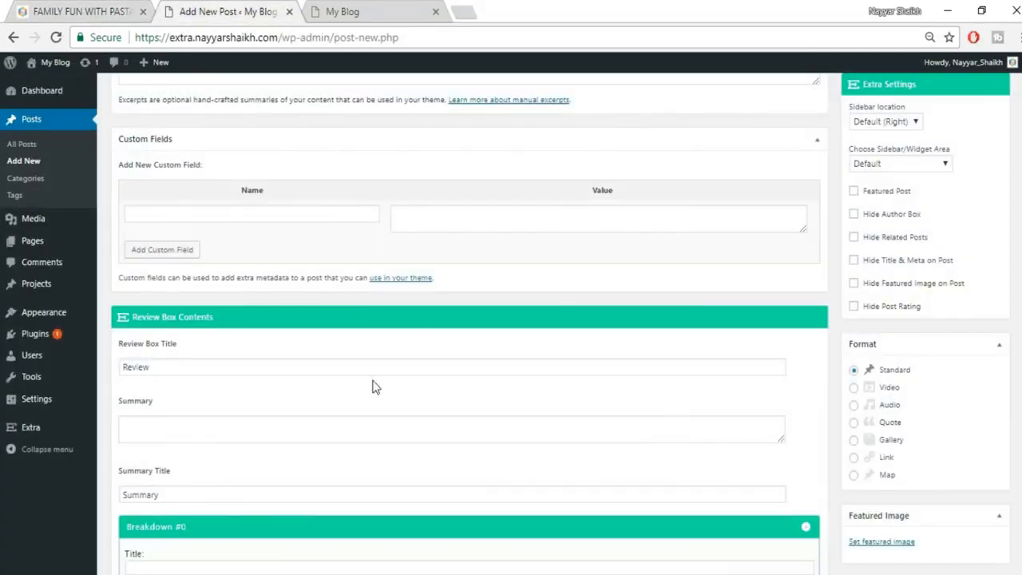
pyautogui.scroll(-2, 373, 387)
# Give the first review breakdown the title Design and a 90% rating
pyautogui.click(169, 435)
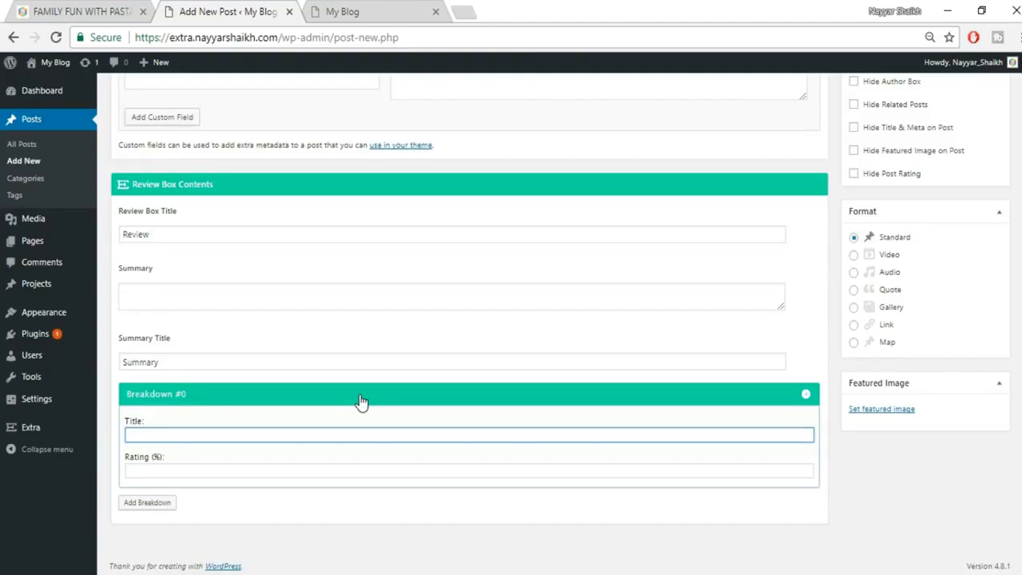
pyautogui.write('Design')
pyautogui.click(312, 486)
pyautogui.click(319, 470)
pyautogui.write('90')
pyautogui.press('Return')
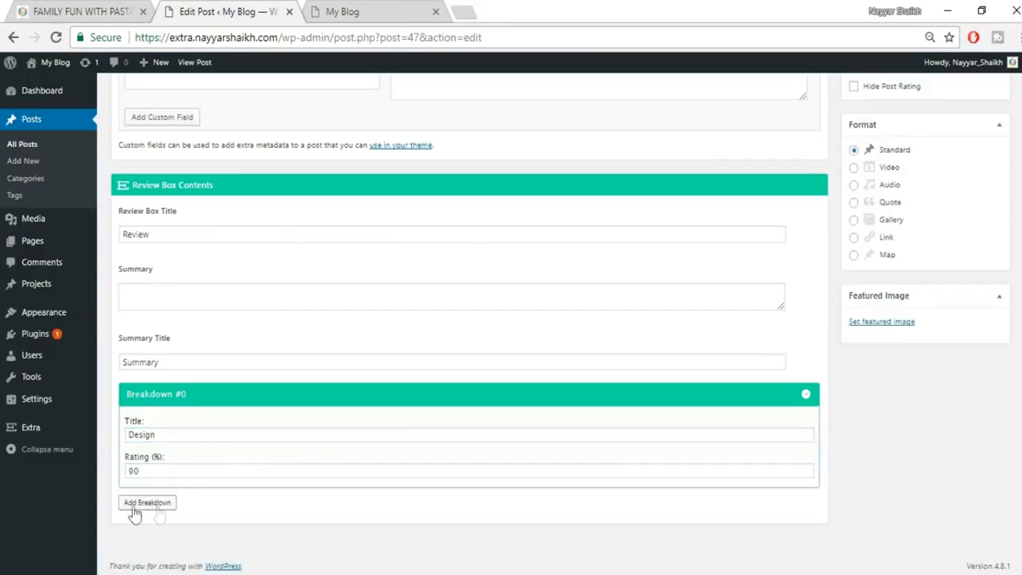
# Add a second breakdown titled Easy with an 80% rating
pyautogui.click(162, 508)
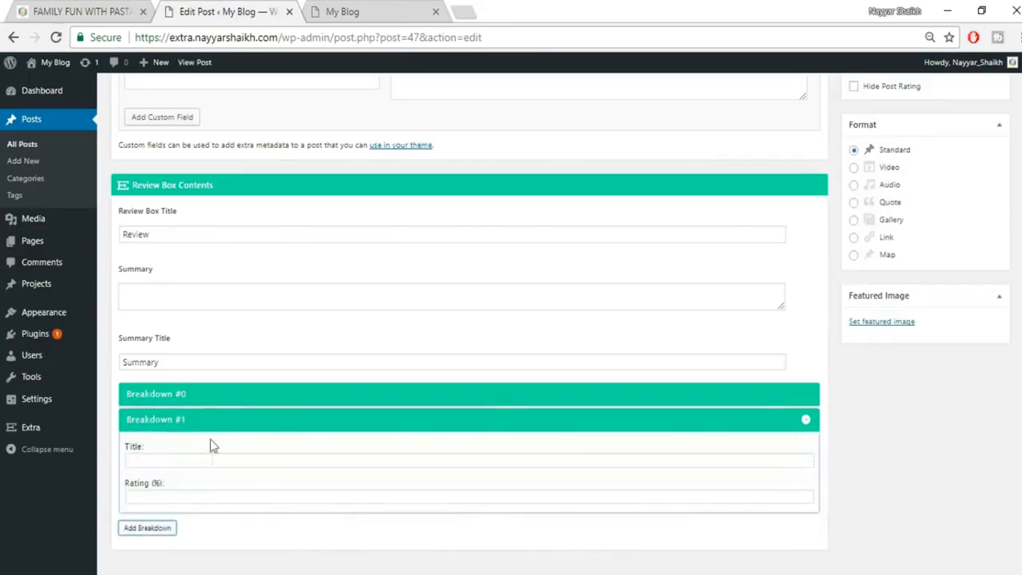
pyautogui.click(200, 460)
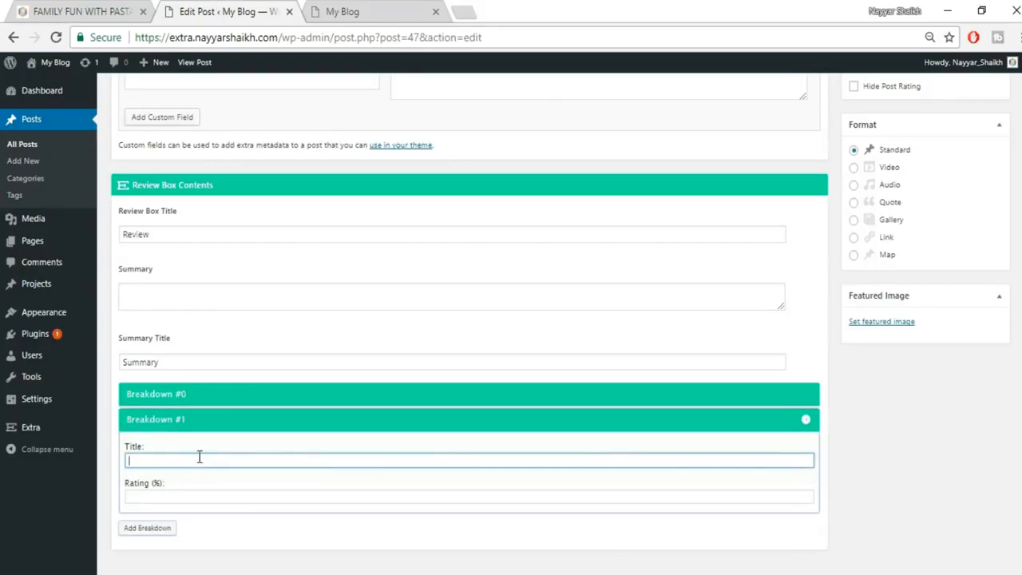
pyautogui.write('Easy')
pyautogui.press('Tab')
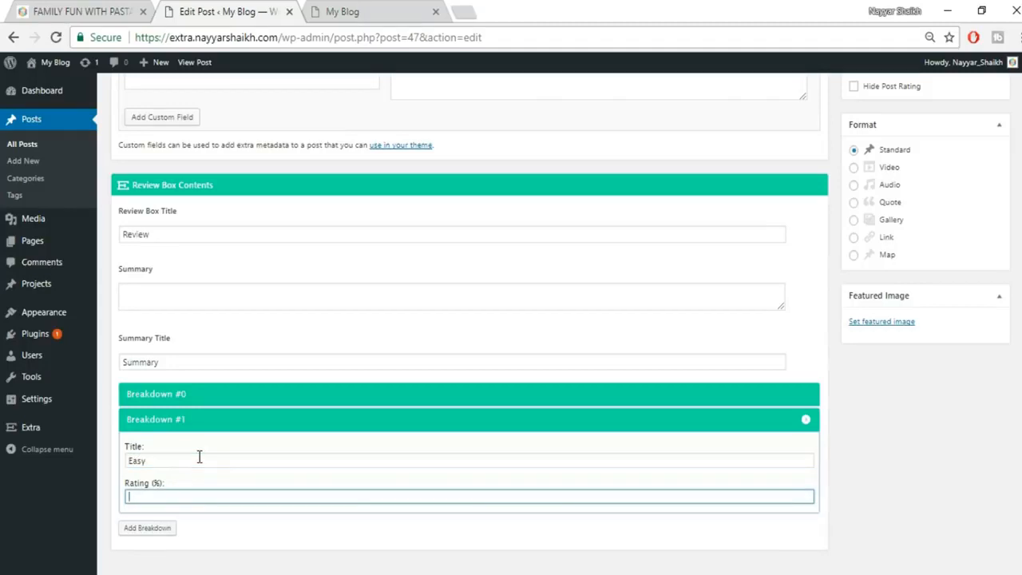
pyautogui.write('80')
# Add a Mobile Friendly breakdown rated 70%, then a fourth empty breakdown
pyautogui.click(158, 528)
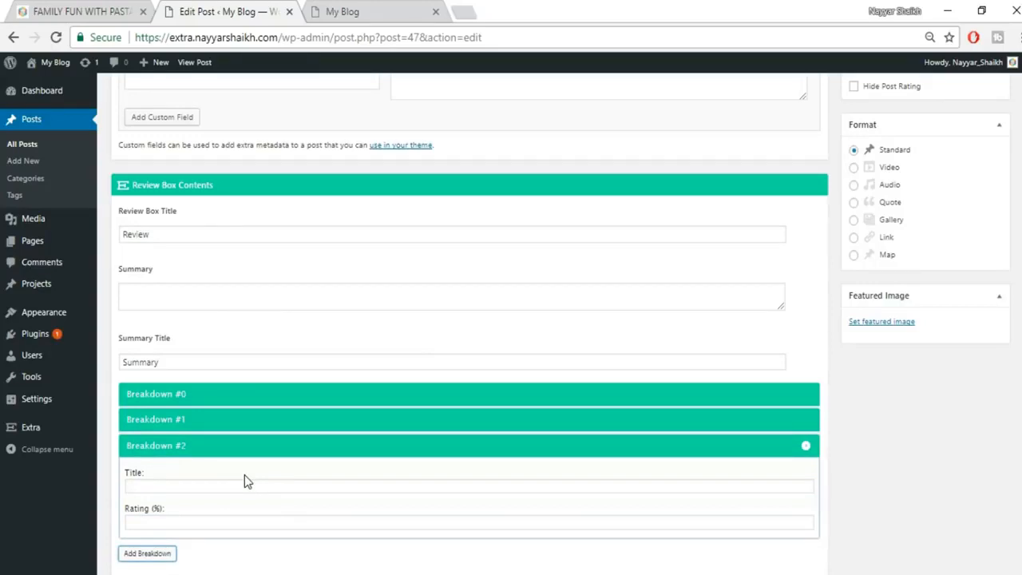
pyautogui.click(321, 487)
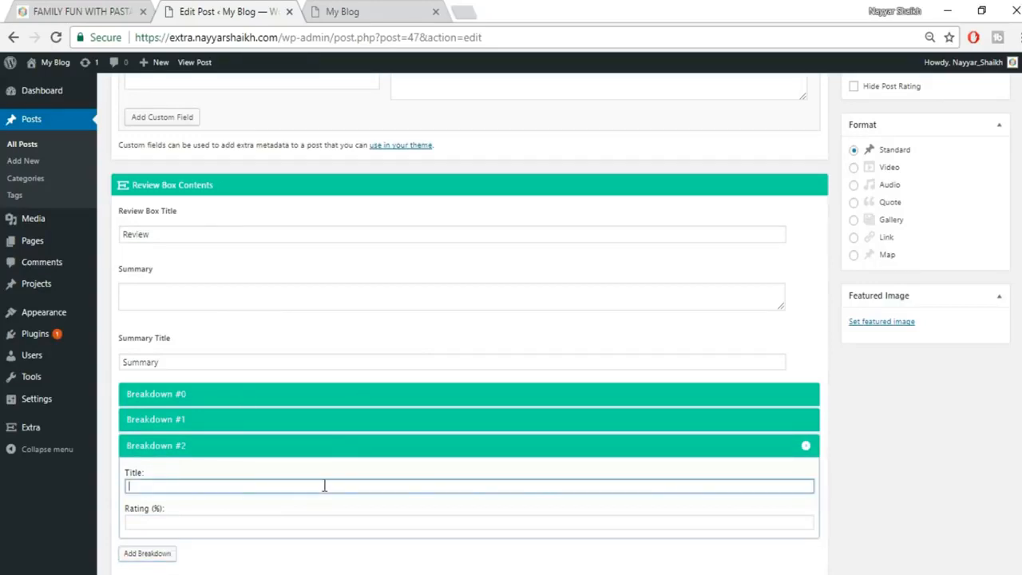
pyautogui.write('Mobile Friendly')
pyautogui.click(290, 523)
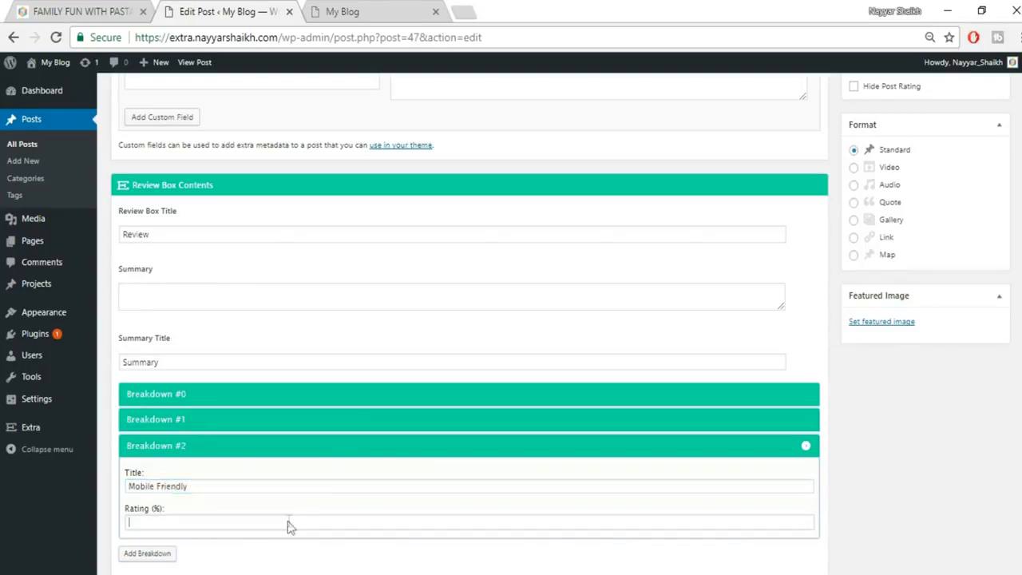
pyautogui.write('70')
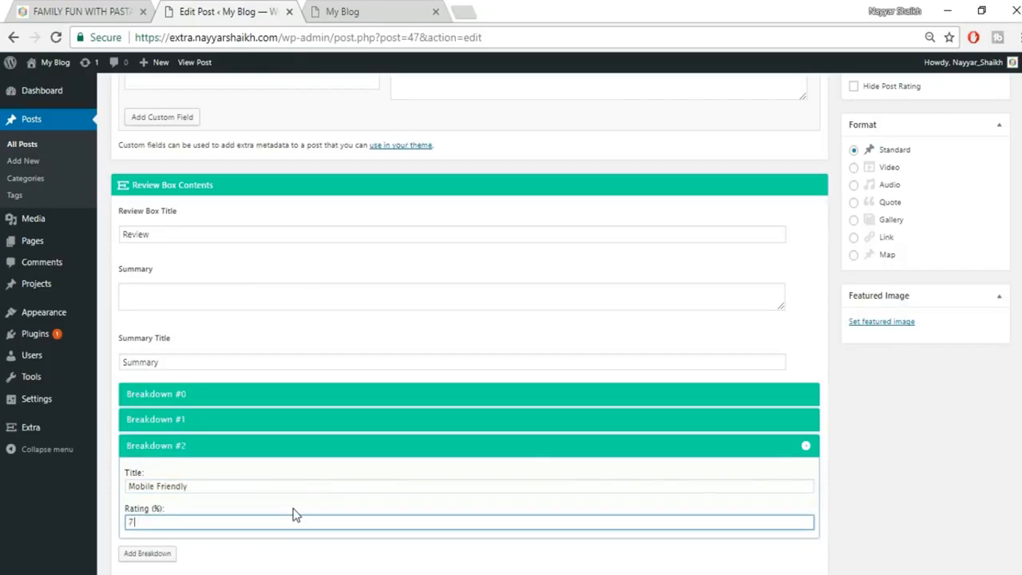
pyautogui.click(160, 553)
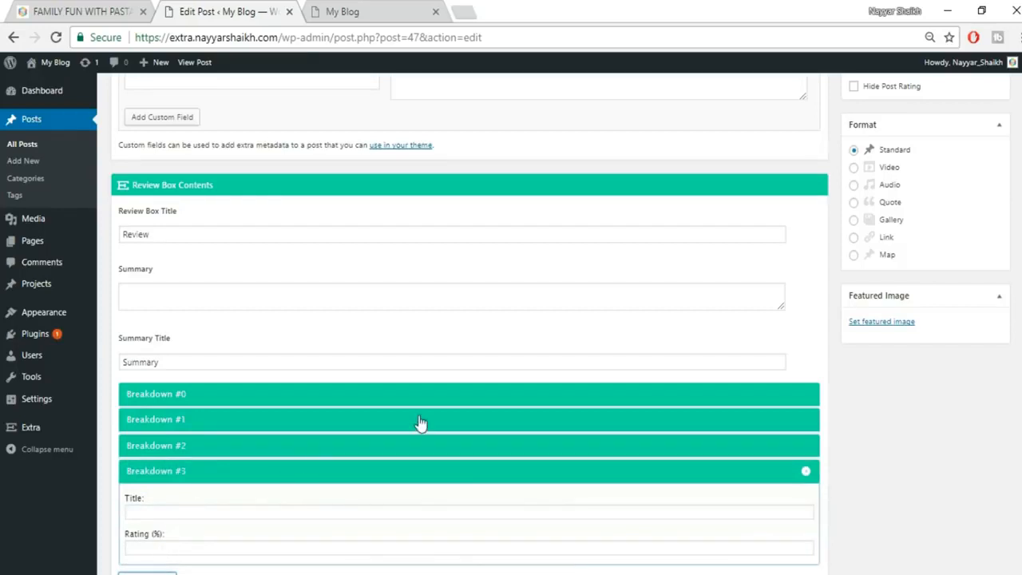
# Enter 'This theme is just Amazing!' in the review box Summary field
pyautogui.scroll(1, 326, 370)
pyautogui.click(212, 311)
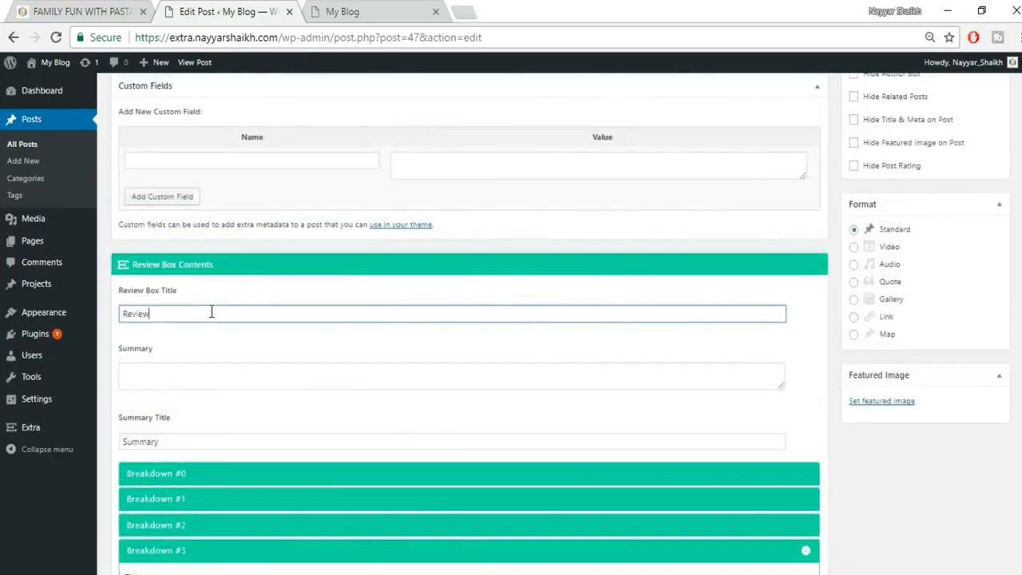
pyautogui.click(174, 378)
pyautogui.write('Th')
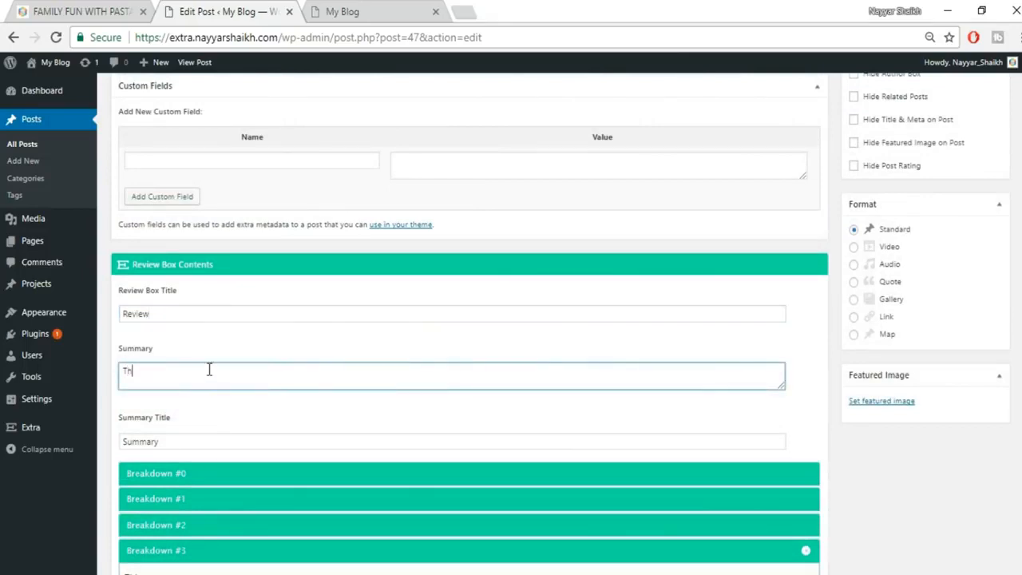
pyautogui.write('is theme is just Amazing!')
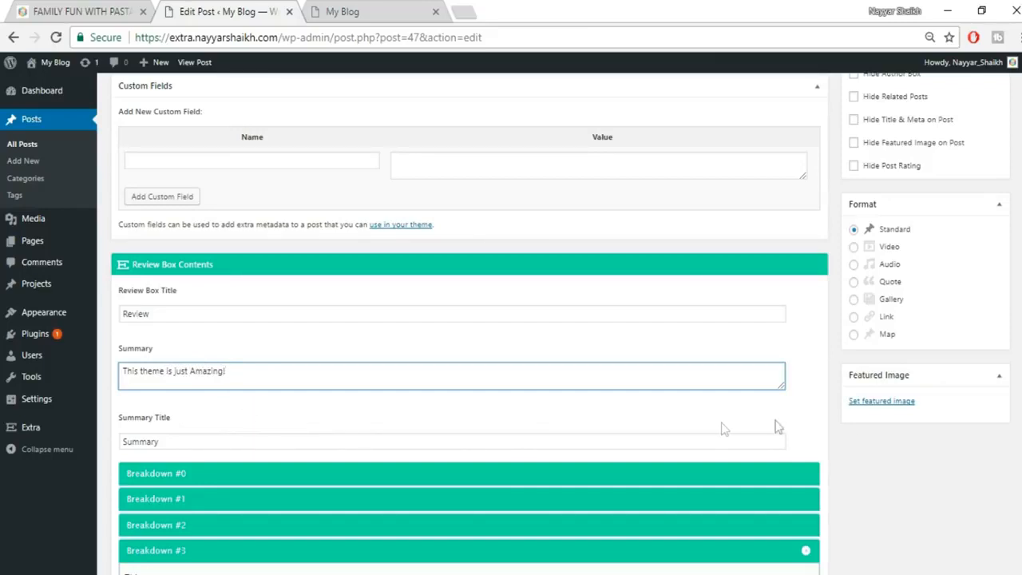
pyautogui.scroll(-2, 895, 505)
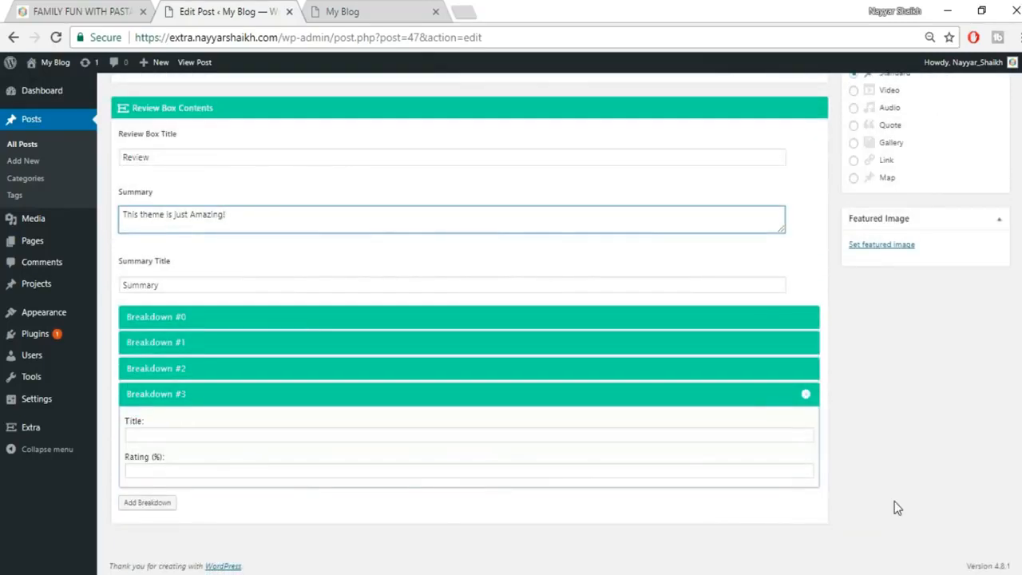
pyautogui.scroll(5, 897, 508)
pyautogui.scroll(-3, 904, 294)
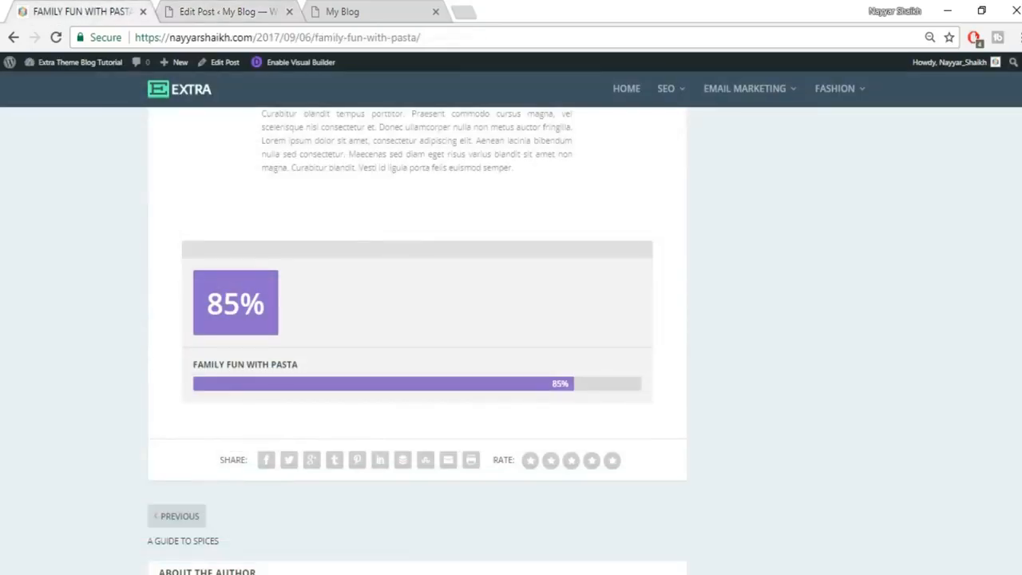
pyautogui.scroll(20, 597, 367)
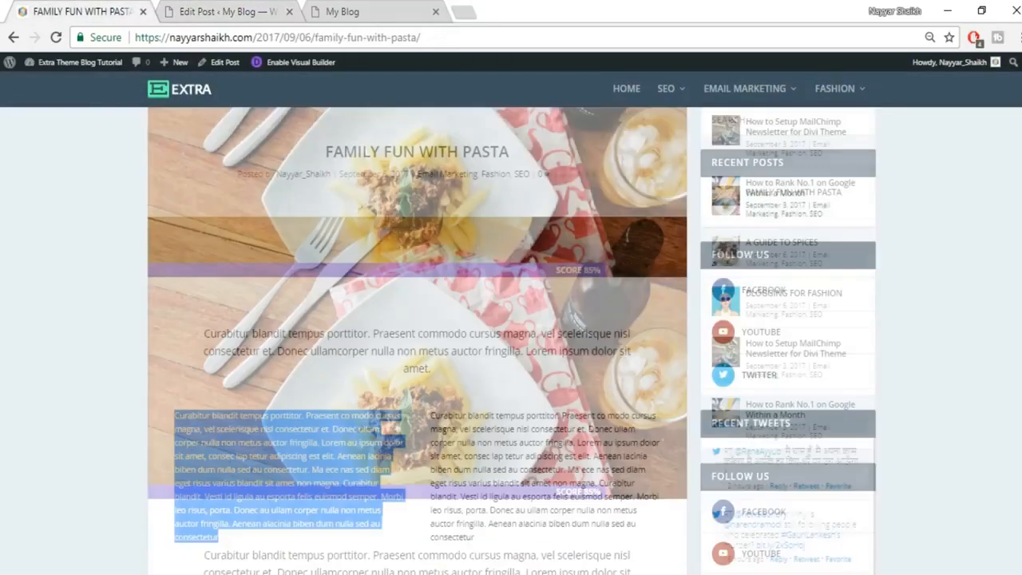
pyautogui.scroll(-3, 599, 367)
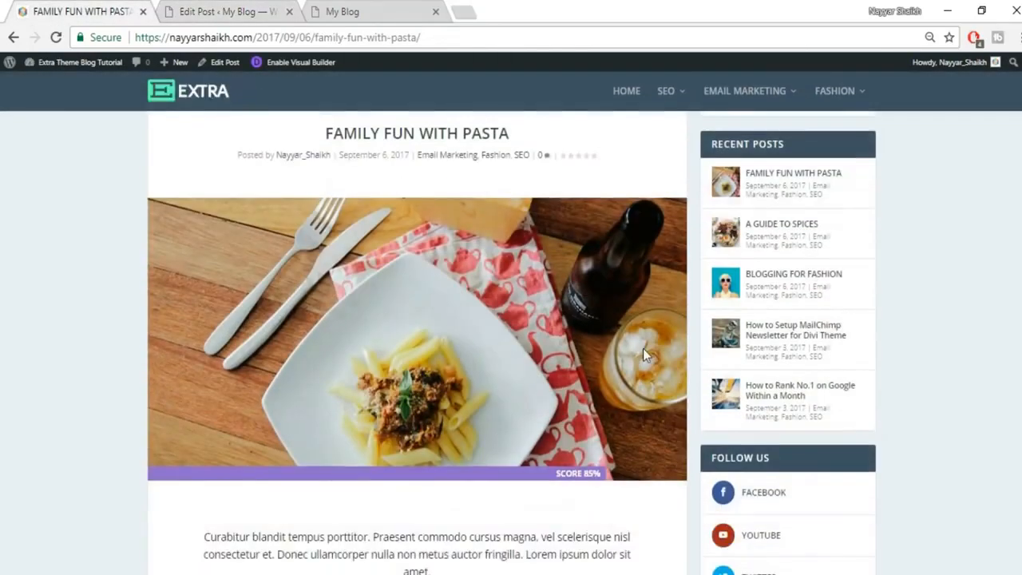
pyautogui.scroll(2, 787, 247)
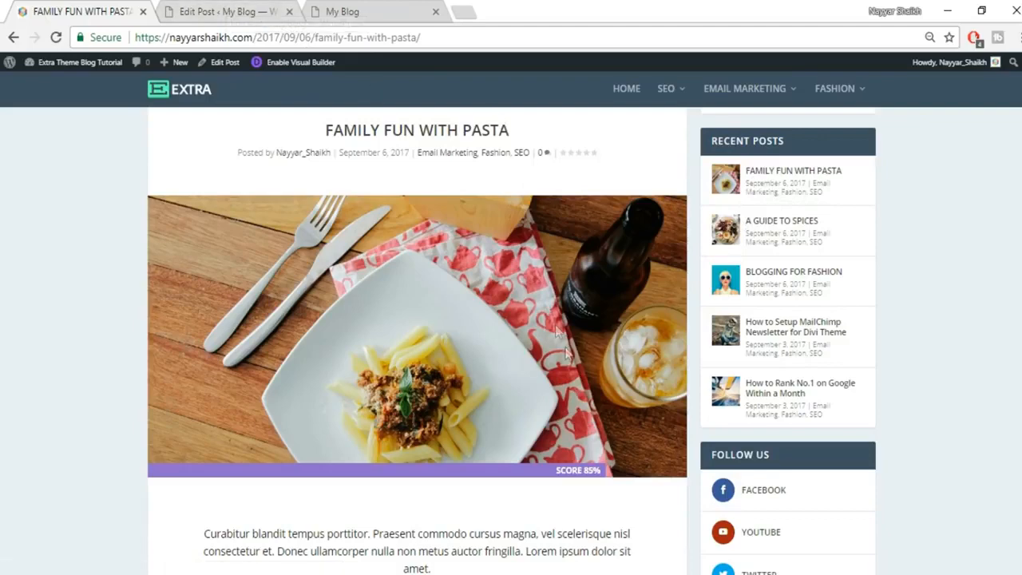
pyautogui.scroll(2, 565, 354)
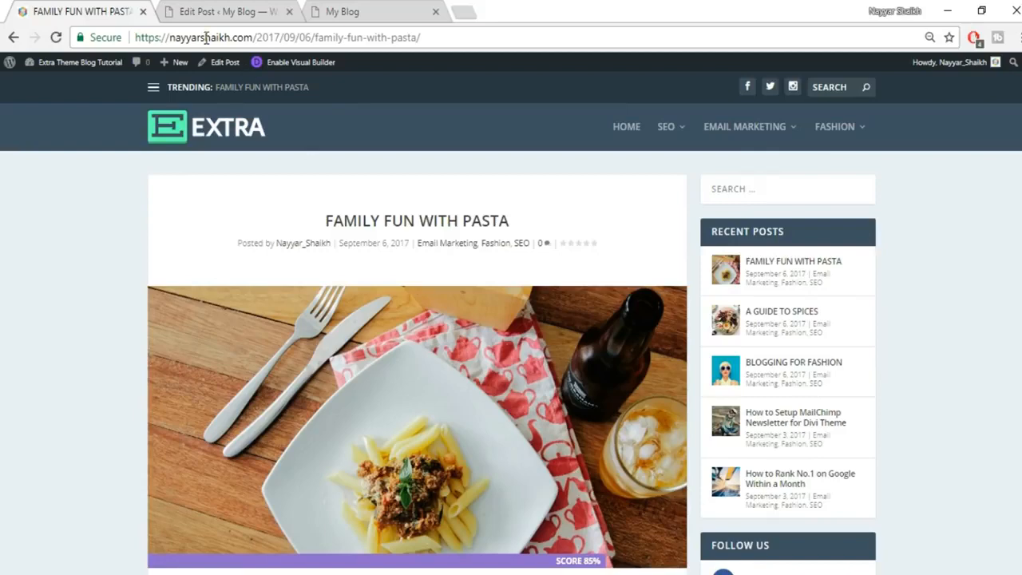
# Upload kid-950x640.jpg from the computer and set it as the featured image
pyautogui.click(256, 13)
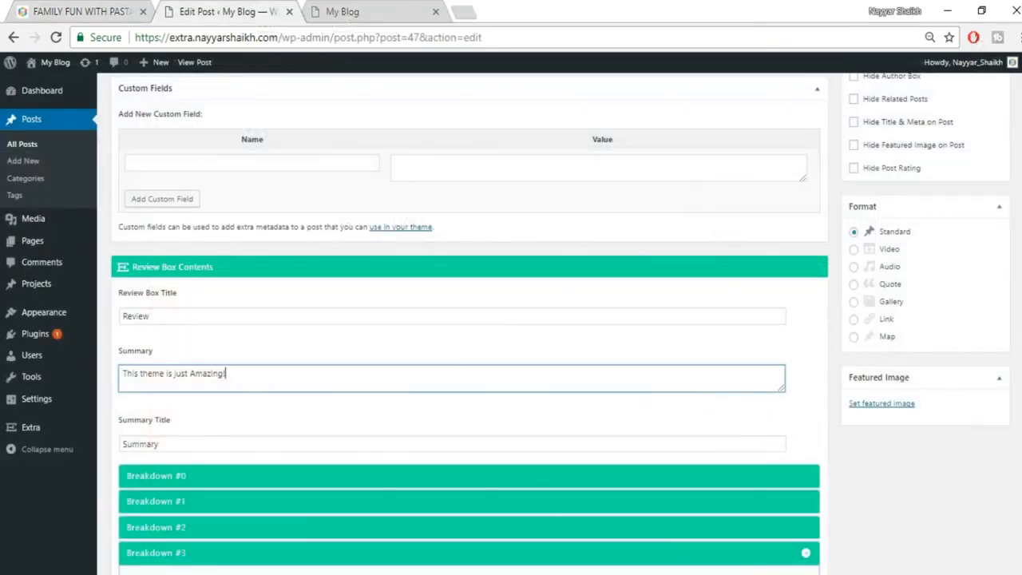
pyautogui.click(881, 405)
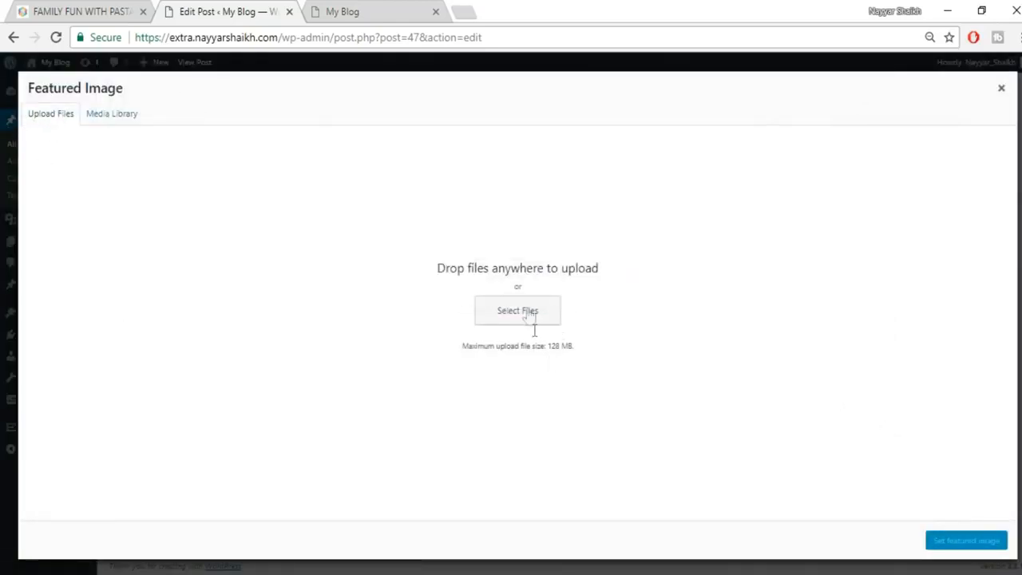
pyautogui.click(529, 313)
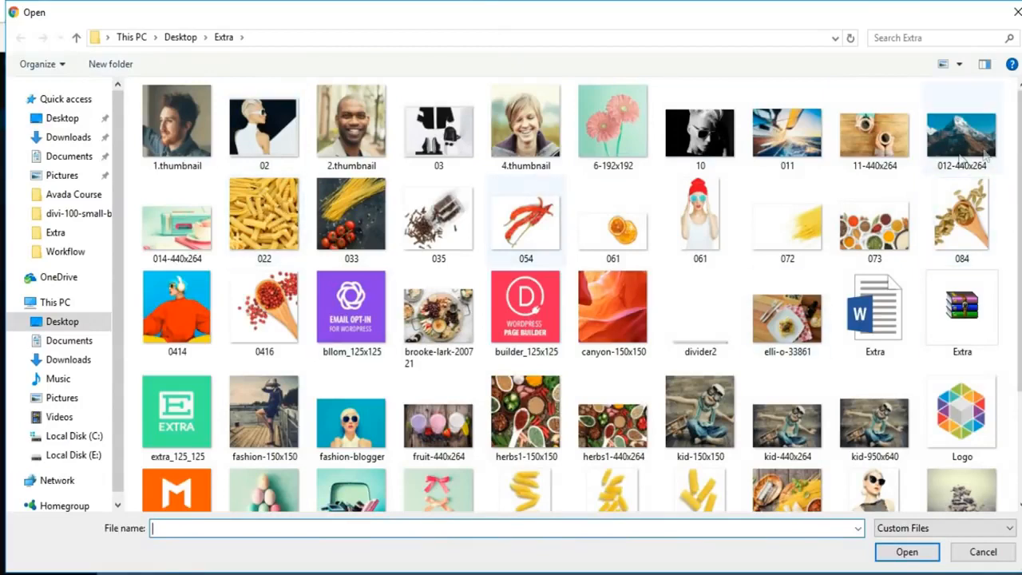
pyautogui.scroll(-2, 636, 234)
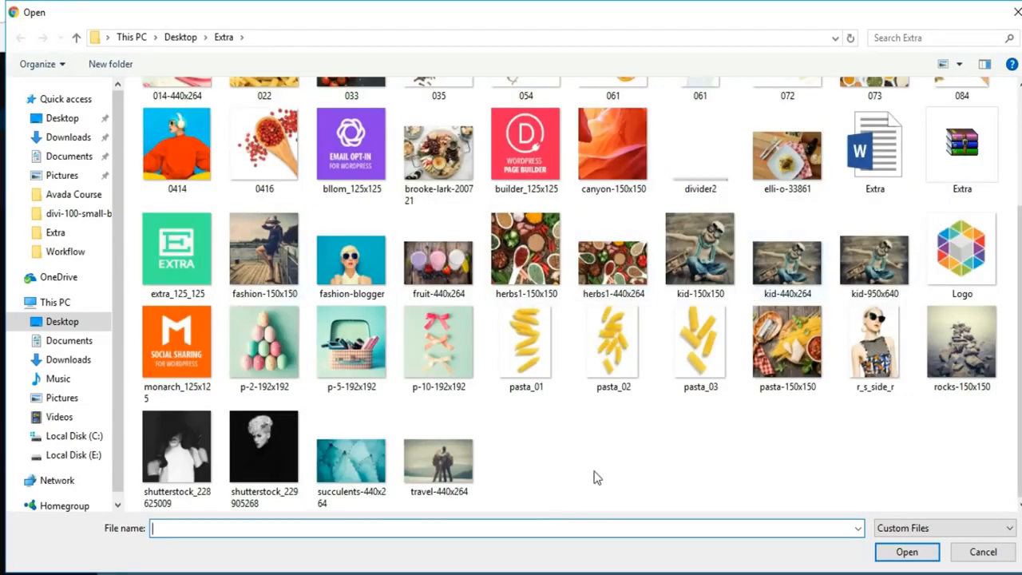
pyautogui.scroll(2, 595, 478)
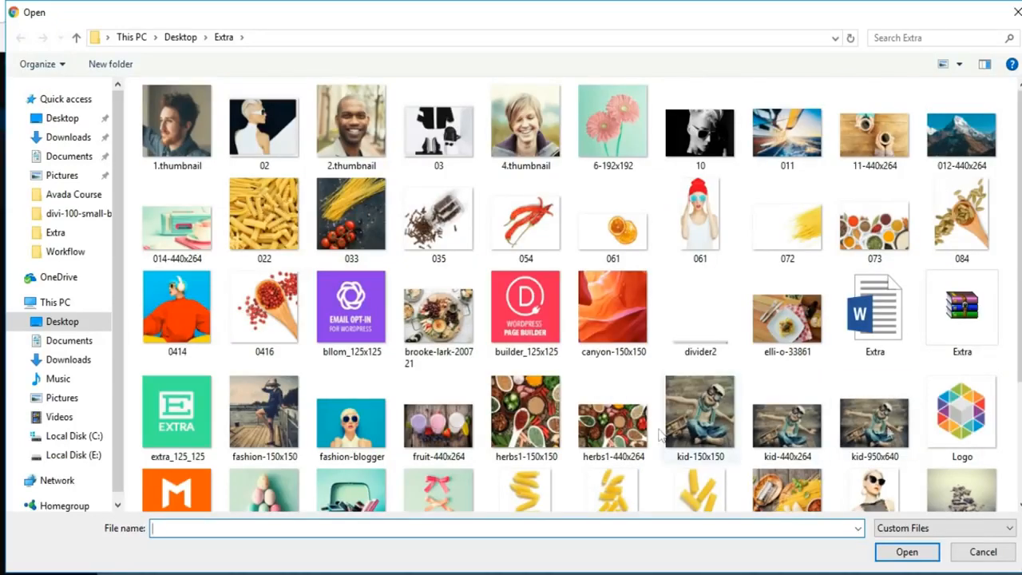
pyautogui.scroll(-2, 1004, 429)
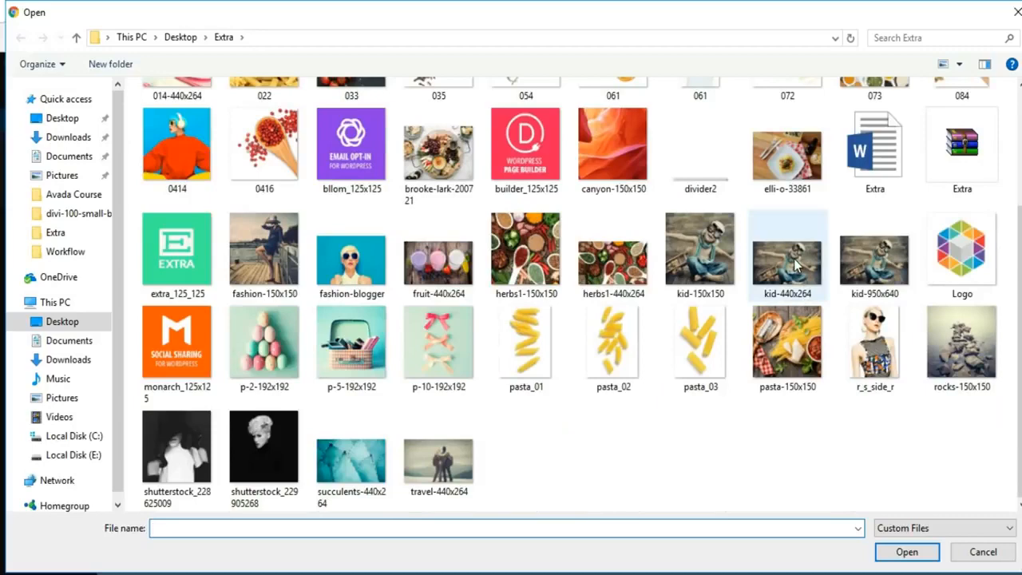
pyautogui.click(874, 259)
pyautogui.click(904, 552)
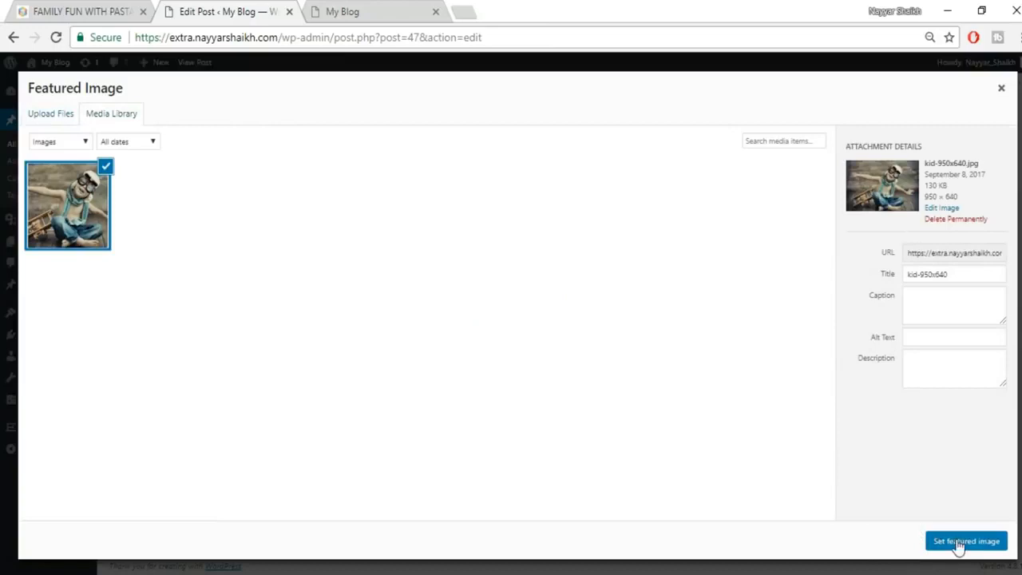
pyautogui.click(957, 545)
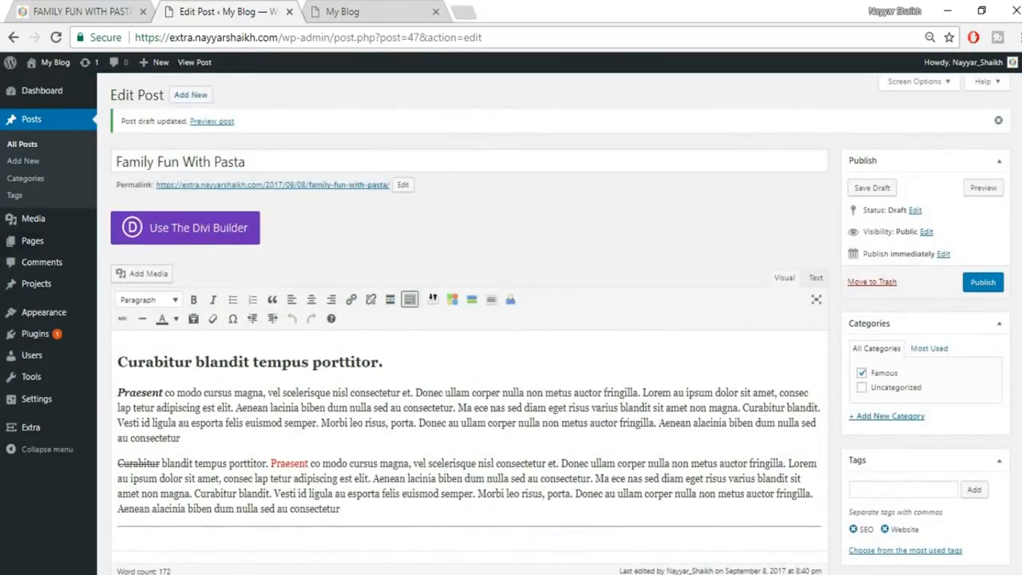
pyautogui.click(981, 289)
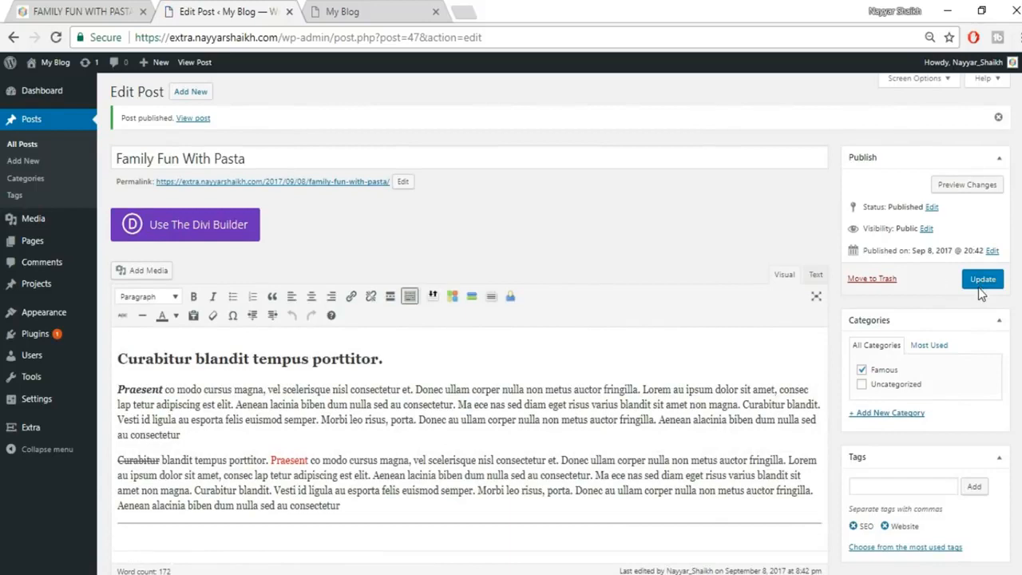
pyautogui.rightClick(193, 126)
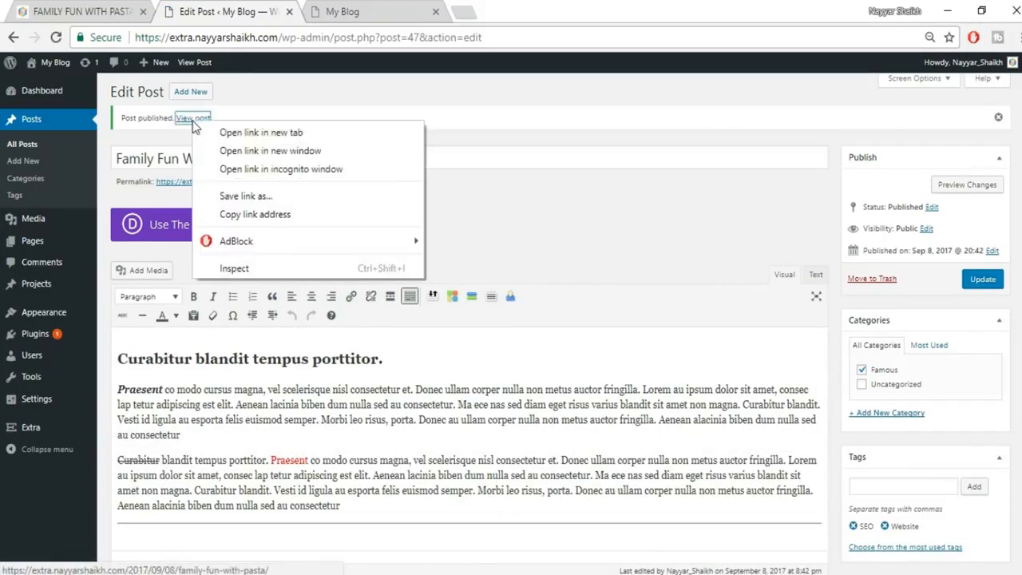
pyautogui.click(206, 132)
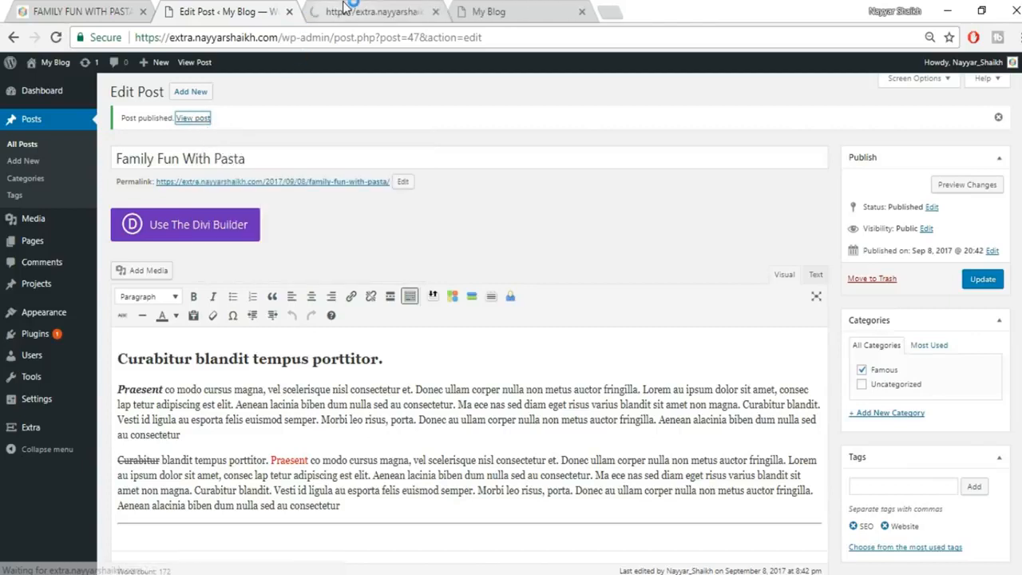
pyautogui.click(345, 10)
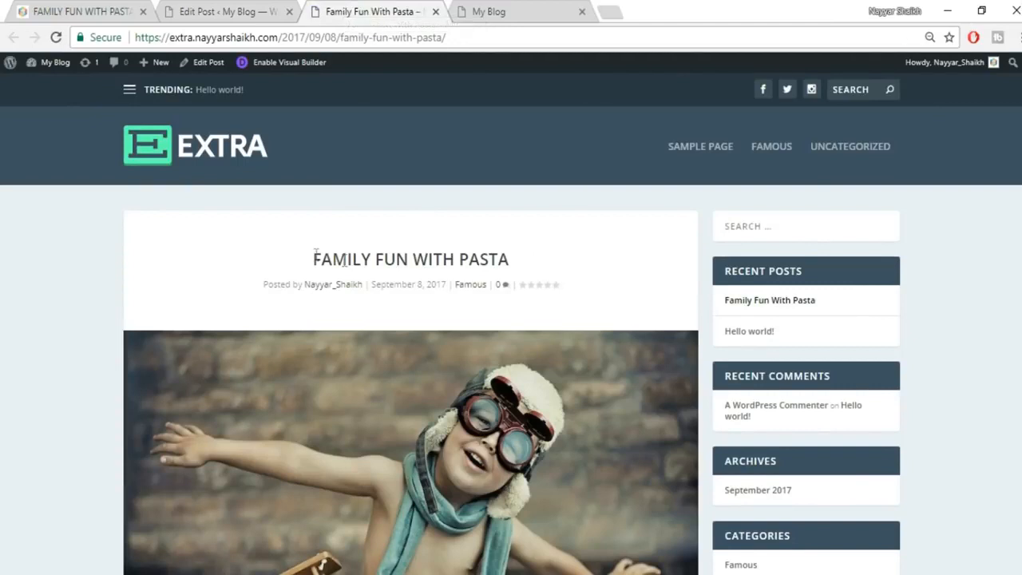
pyautogui.moveTo(311, 266); pyautogui.dragTo(559, 269)
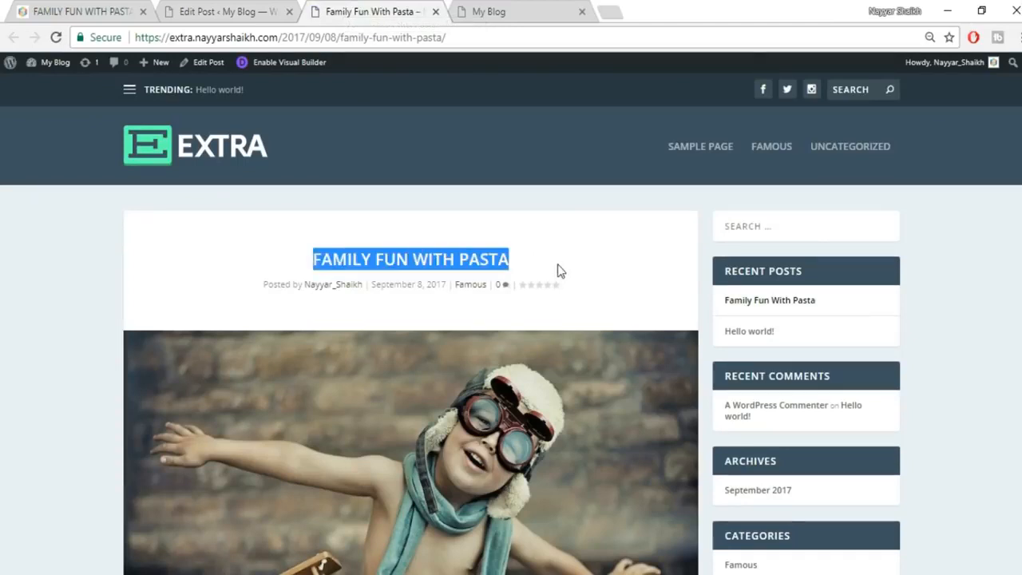
pyautogui.click(559, 269)
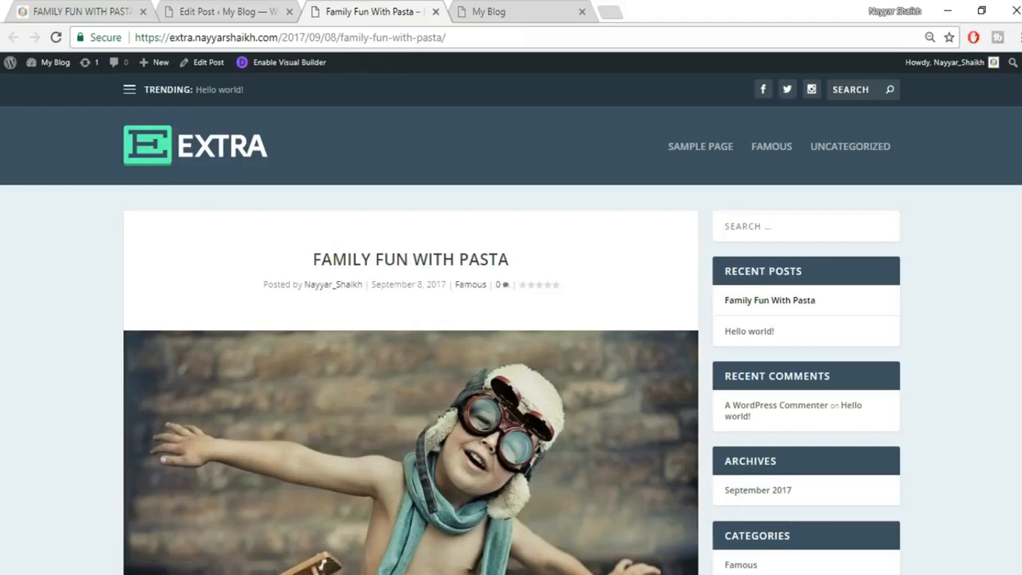
pyautogui.scroll(-3, 315, 249)
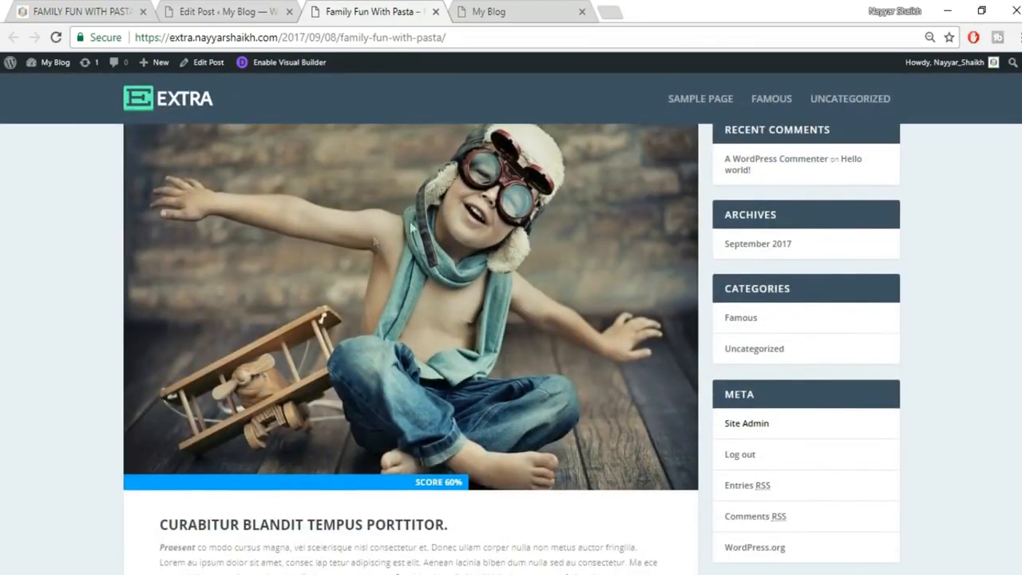
pyautogui.scroll(-1, 504, 305)
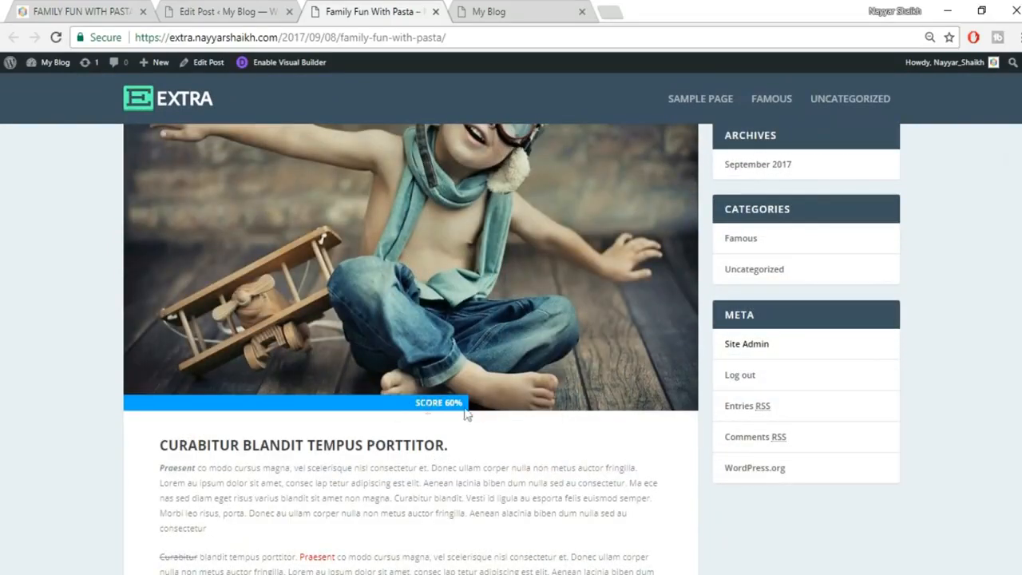
pyautogui.scroll(-3, 336, 380)
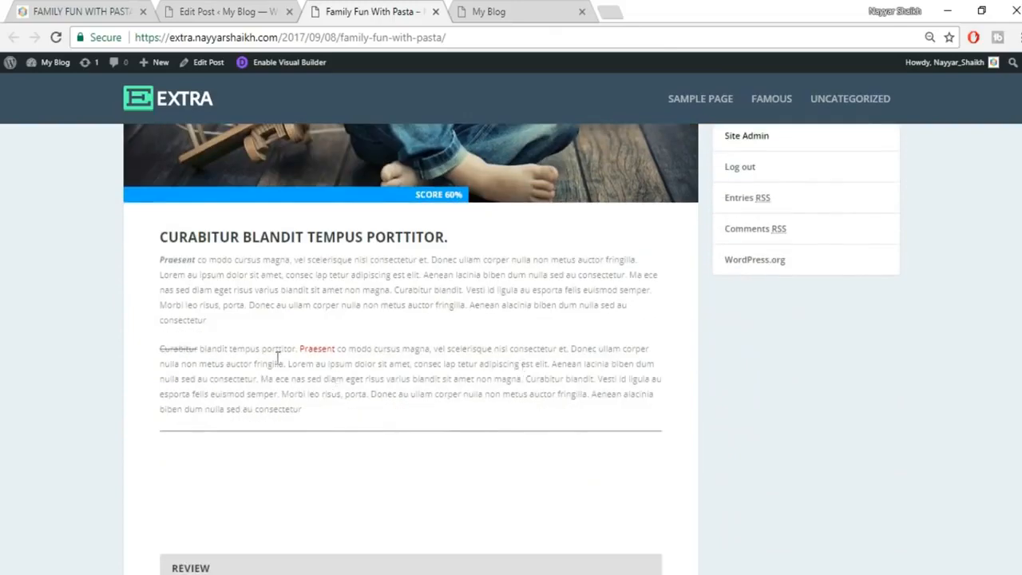
pyautogui.moveTo(153, 245); pyautogui.dragTo(497, 424)
pyautogui.click(498, 424)
pyautogui.click(287, 10)
pyautogui.click(327, 10)
pyautogui.moveTo(161, 349); pyautogui.dragTo(369, 348)
pyautogui.moveTo(304, 350); pyautogui.dragTo(331, 349)
pyautogui.click(389, 284)
pyautogui.moveTo(462, 246); pyautogui.dragTo(189, 258)
pyautogui.click(159, 274)
pyautogui.click(189, 260)
pyautogui.scroll(-5, 410, 349)
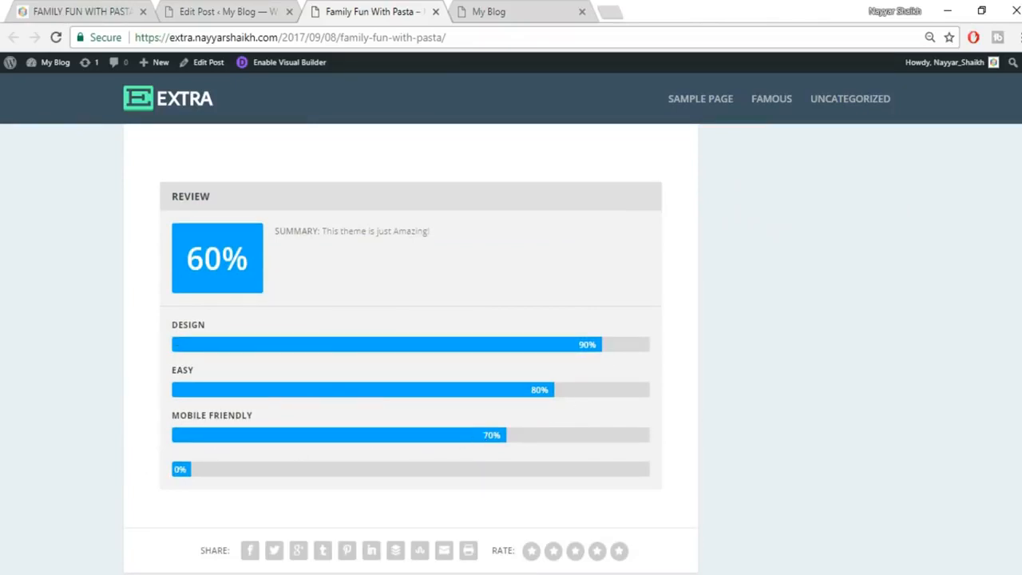
pyautogui.scroll(-5, 411, 348)
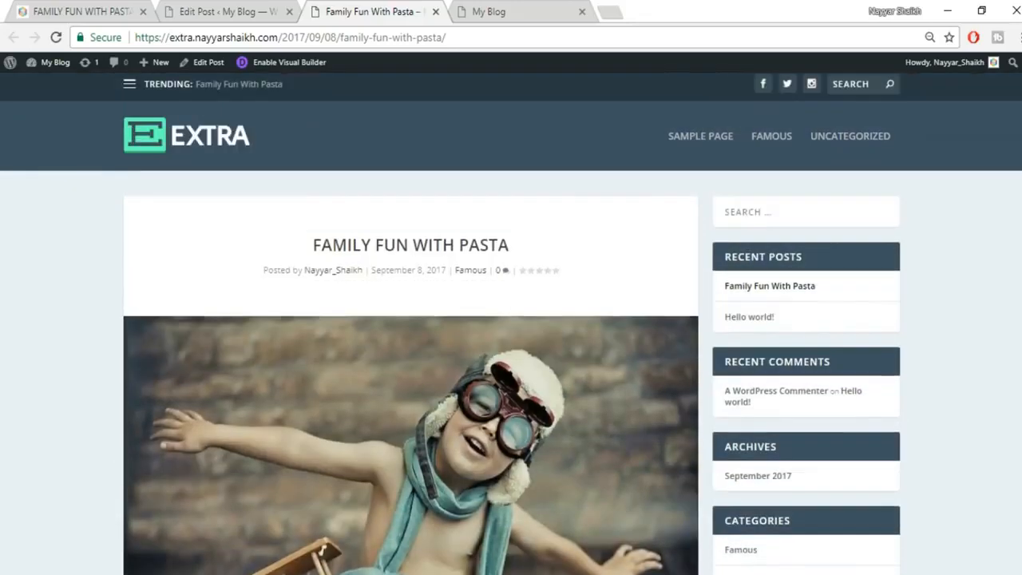
pyautogui.scroll(-14, 412, 348)
pyautogui.scroll(14, 412, 347)
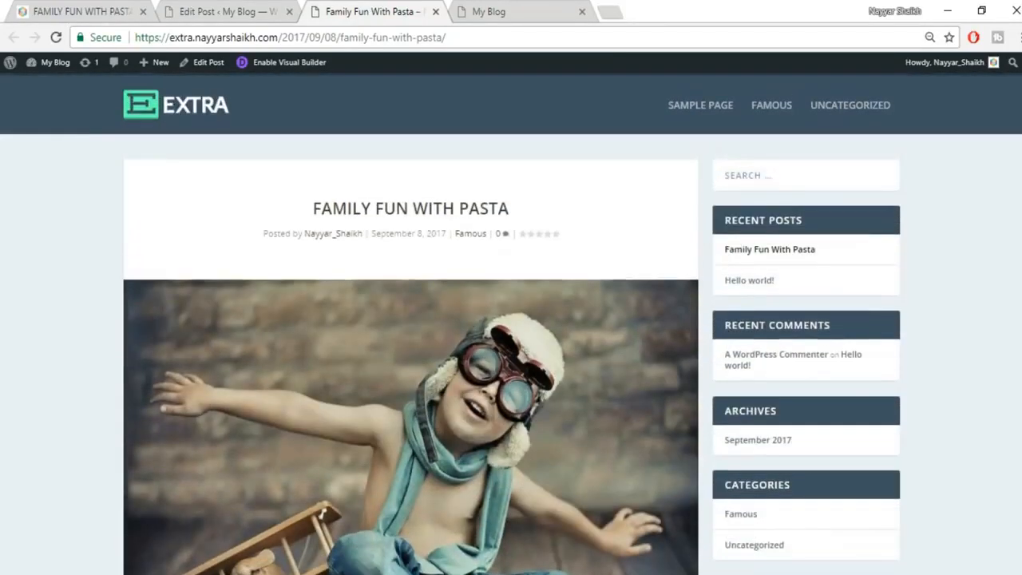
pyautogui.scroll(2, 1011, 308)
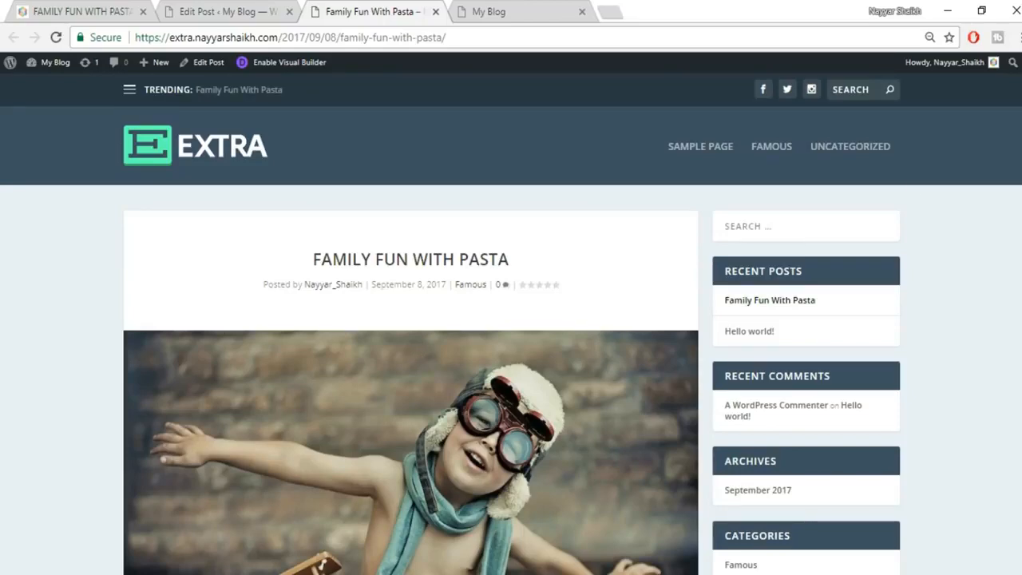
pyautogui.scroll(-10, 607, 287)
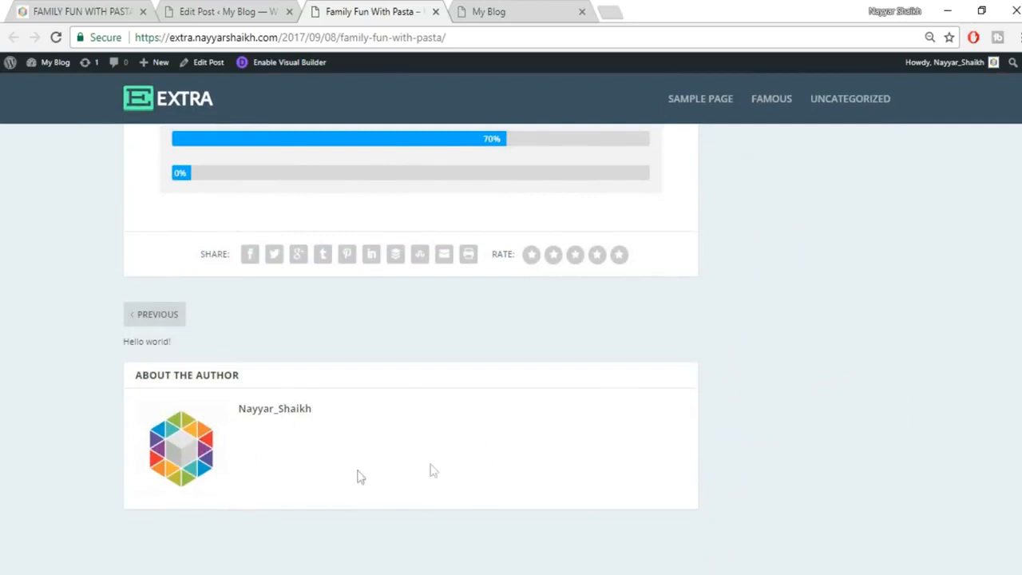
# Select the author bio line on the other blog's pasta post, then return to Edit Post
pyautogui.click(79, 9)
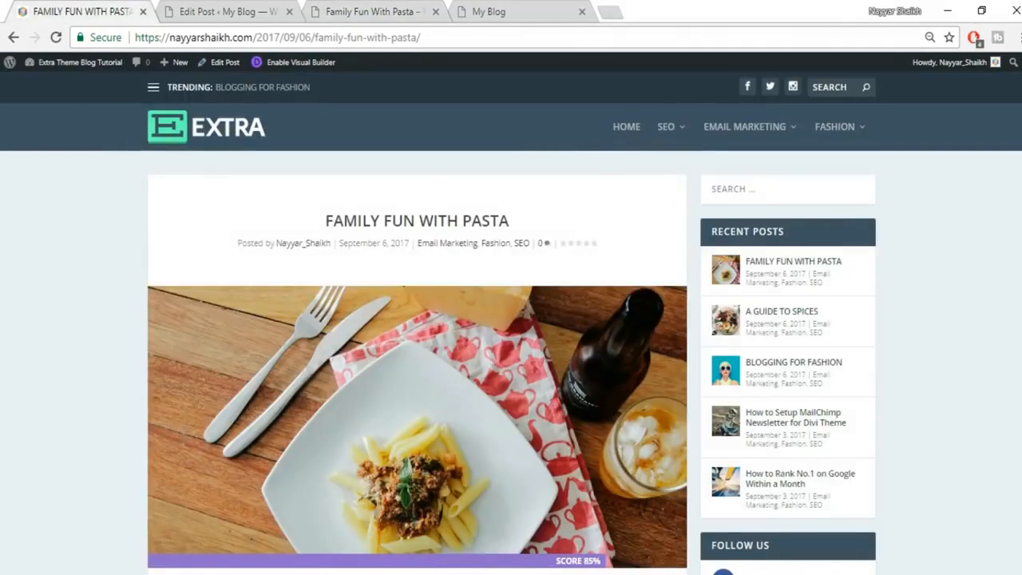
pyautogui.scroll(-20, 511, 320)
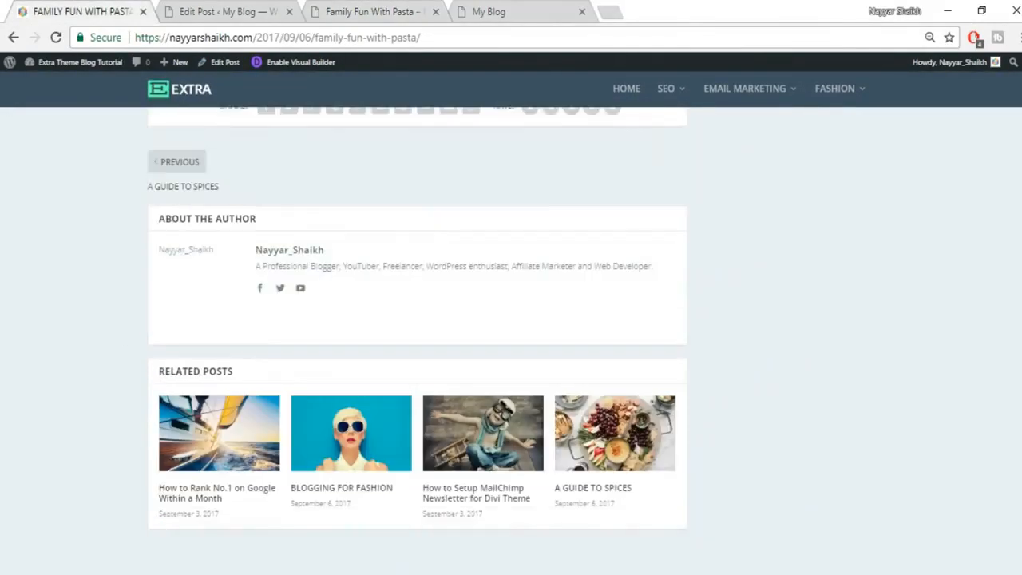
pyautogui.tripleClick(289, 258)
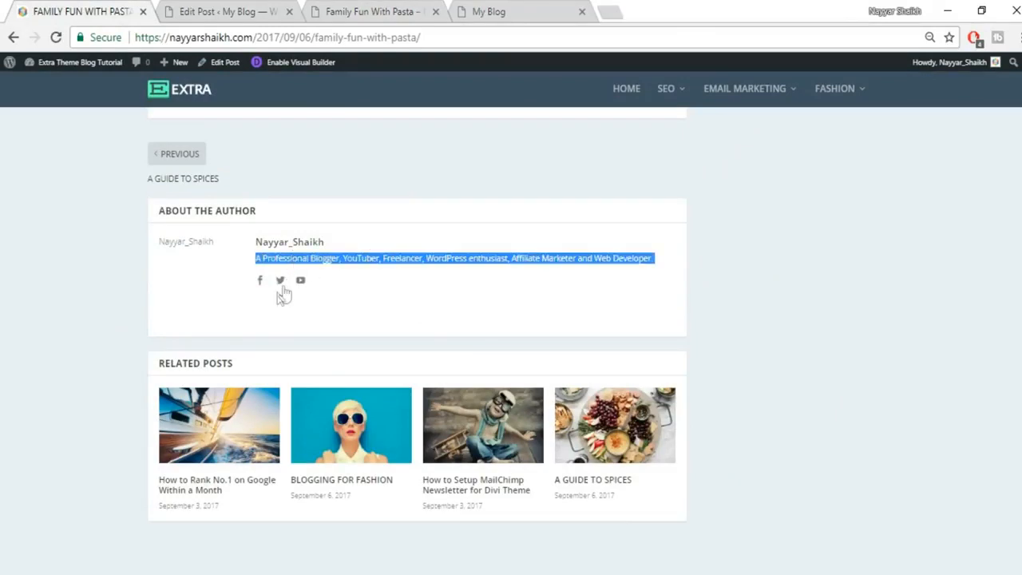
pyautogui.click(206, 9)
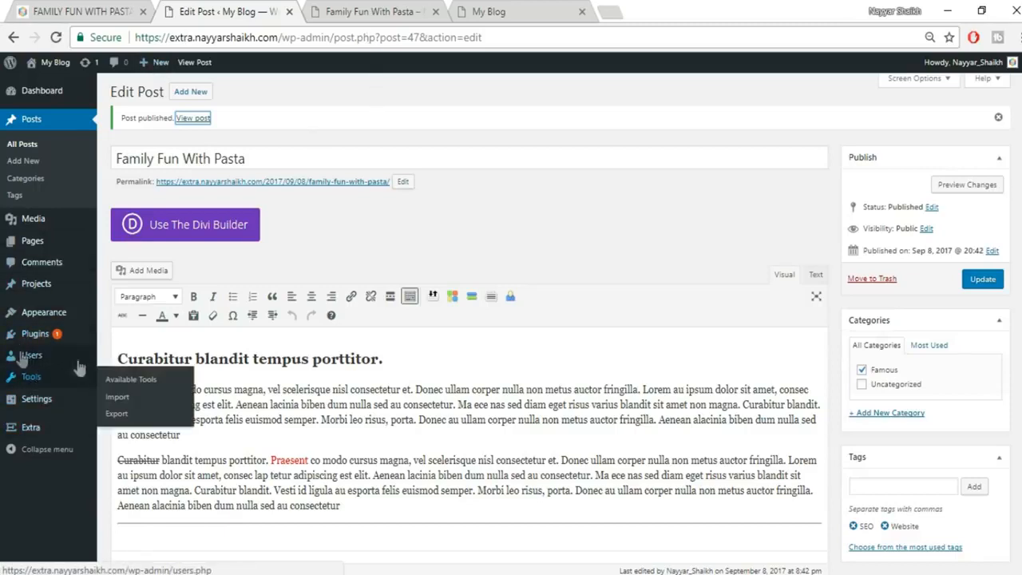
pyautogui.moveTo(49, 363)
# Open the user's profile and preview the Coffee, Ectoplasm and Sunrise admin colour schemes
pyautogui.click(47, 355)
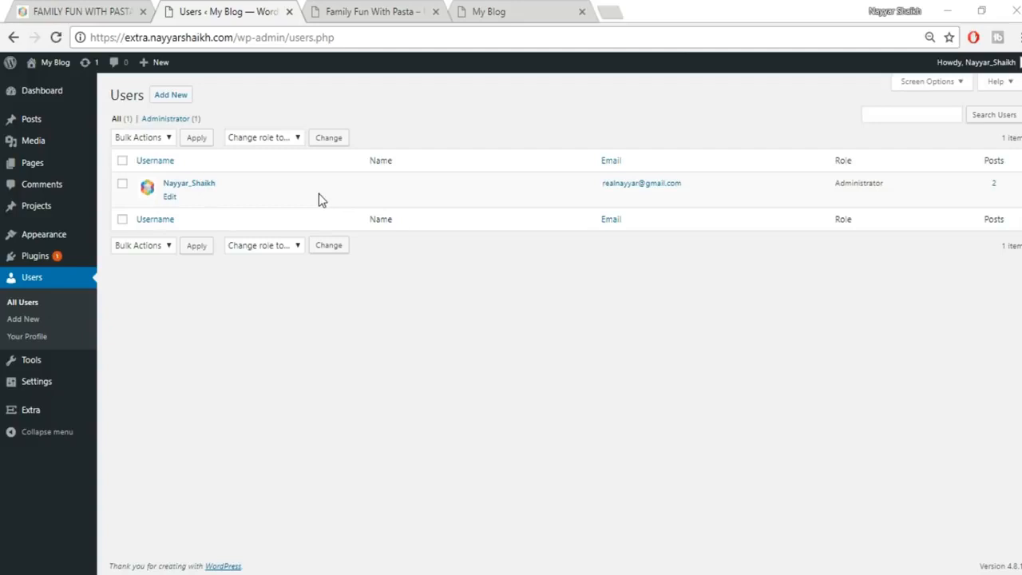
pyautogui.click(170, 197)
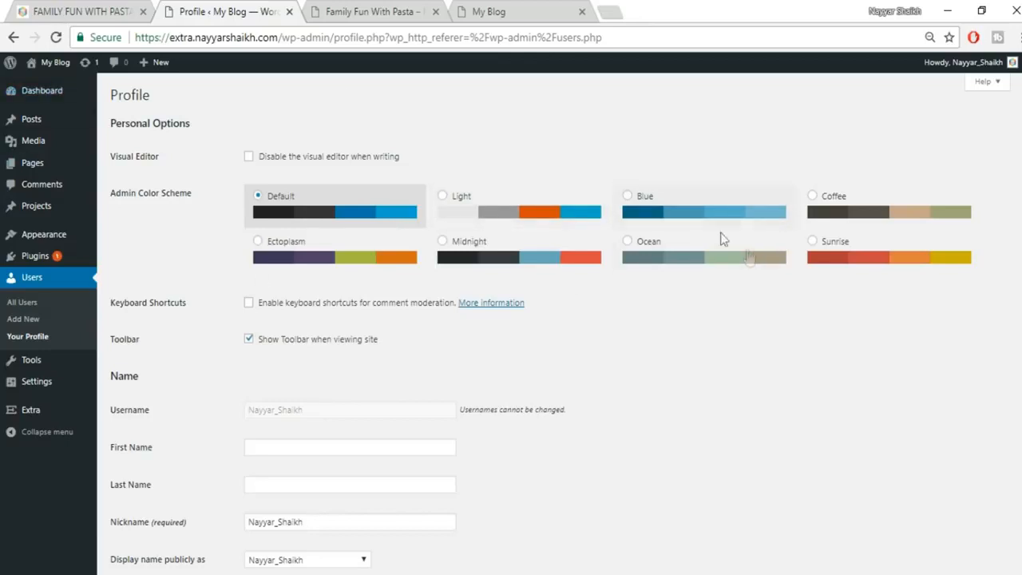
pyautogui.click(844, 217)
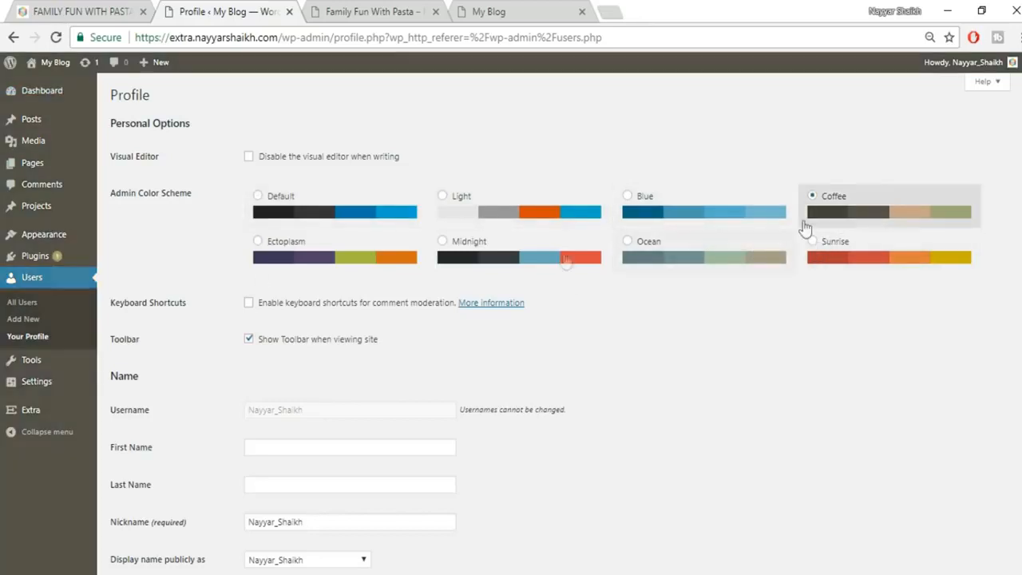
pyautogui.click(342, 272)
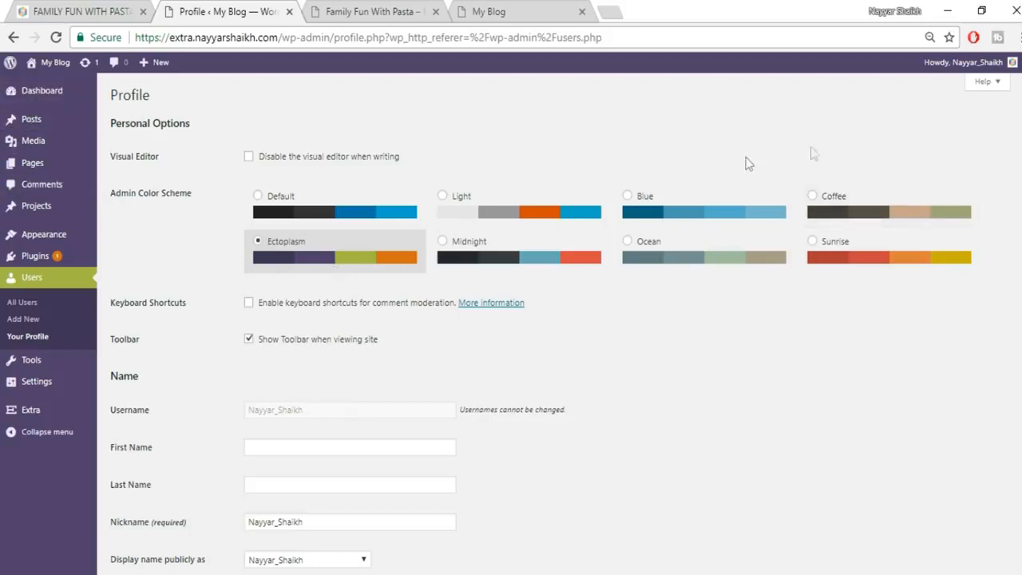
pyautogui.click(888, 257)
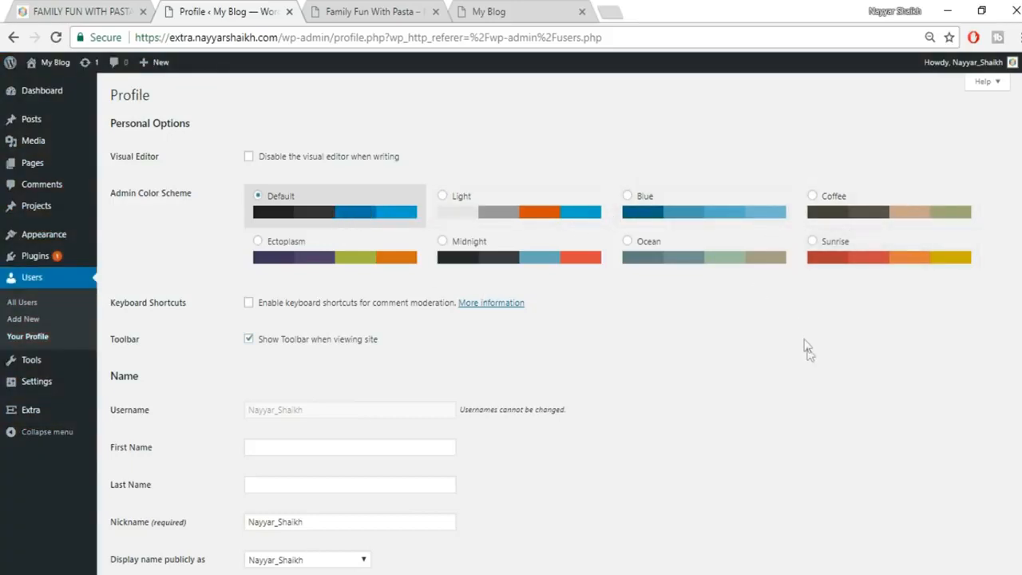
# Enter the user's first and last name and display the full name publicly
pyautogui.scroll(-3, 744, 359)
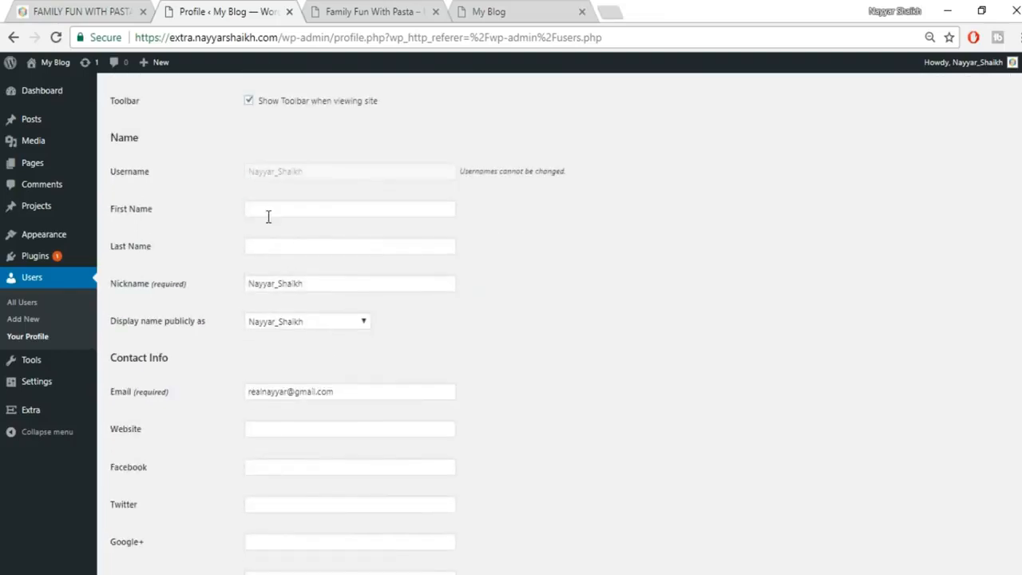
pyautogui.click(325, 209)
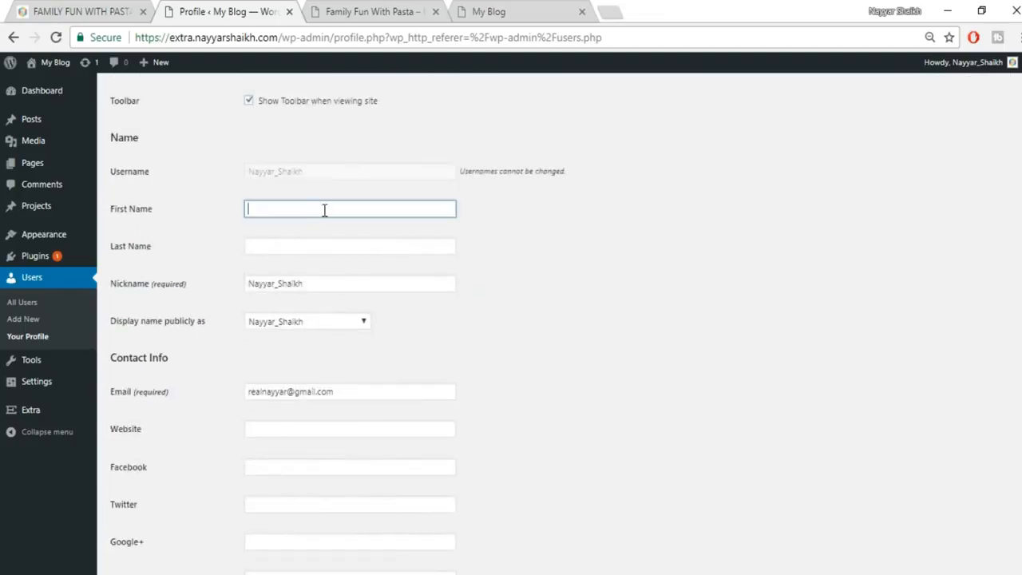
pyautogui.write('Nayyar')
pyautogui.press('Tab')
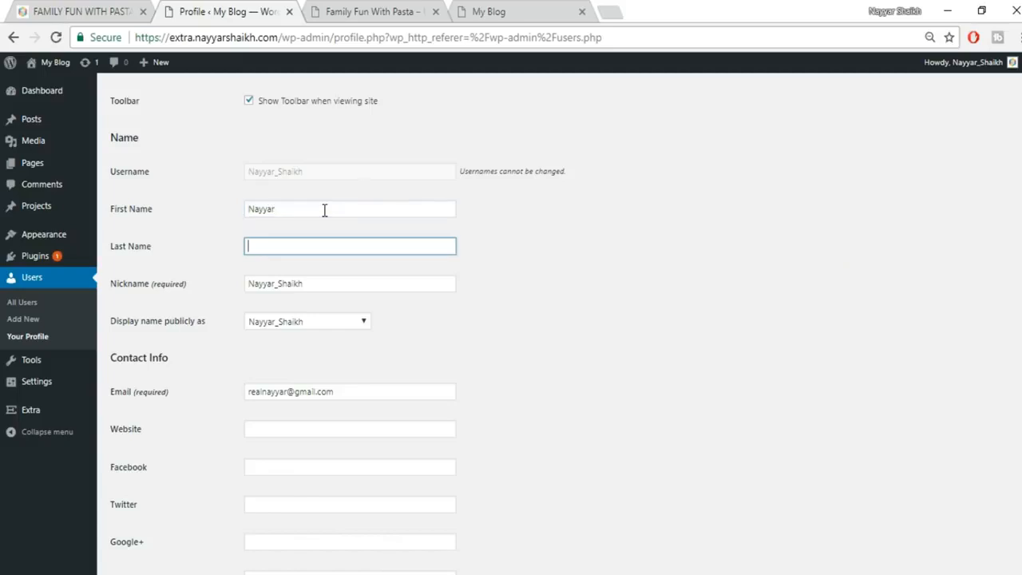
pyautogui.write('S')
pyautogui.press('Down')
pyautogui.press('Return')
pyautogui.press('Tab')
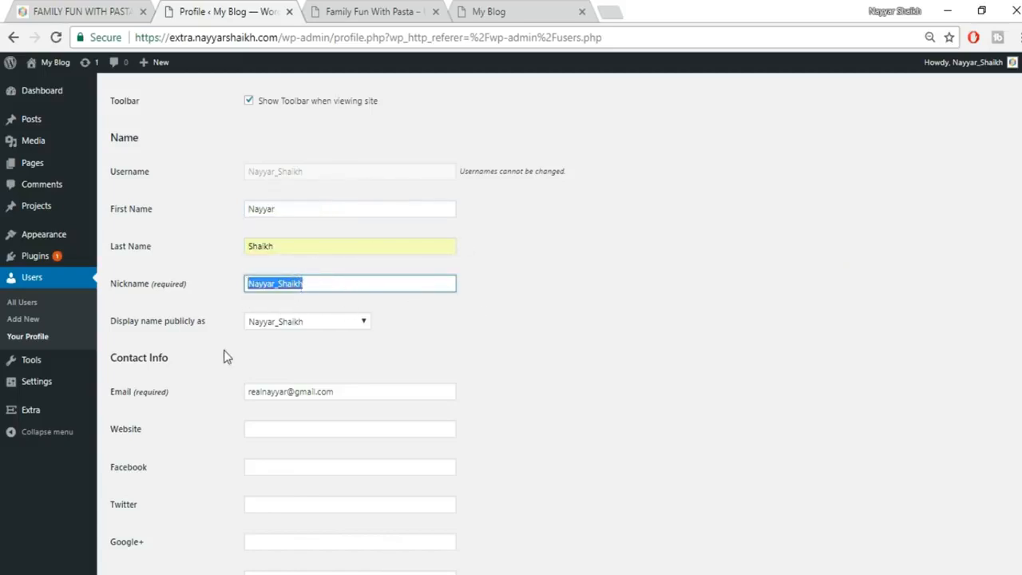
pyautogui.click(299, 324)
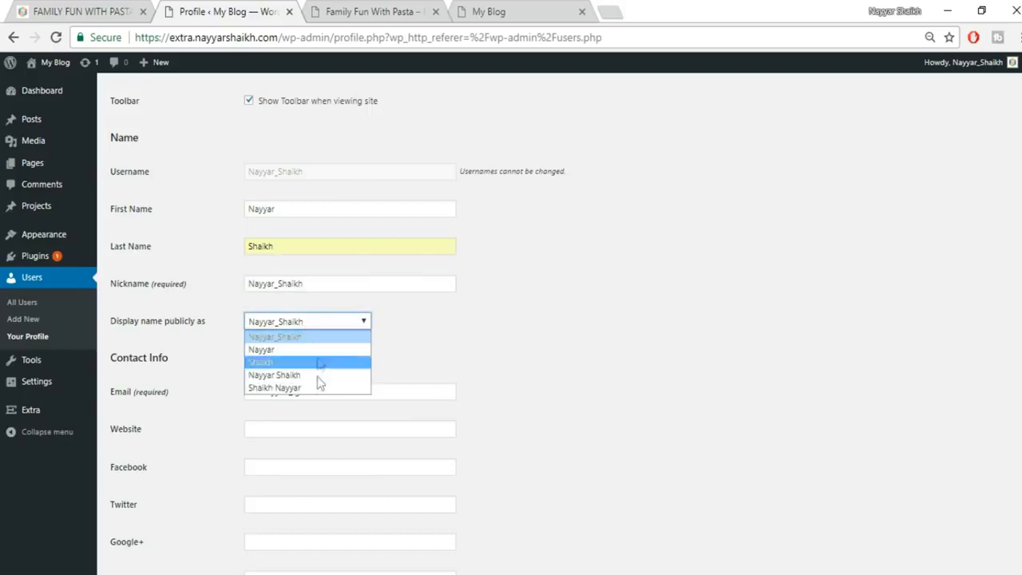
pyautogui.click(320, 380)
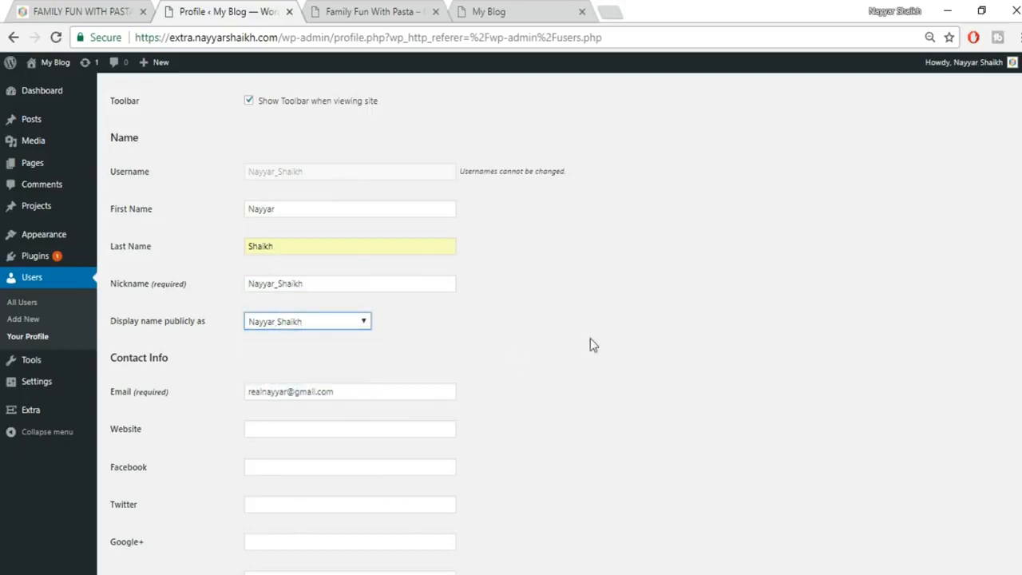
# Fill in the saved website, Facebook (corrected with .com) and Twitter profile links
pyautogui.scroll(-2, 562, 329)
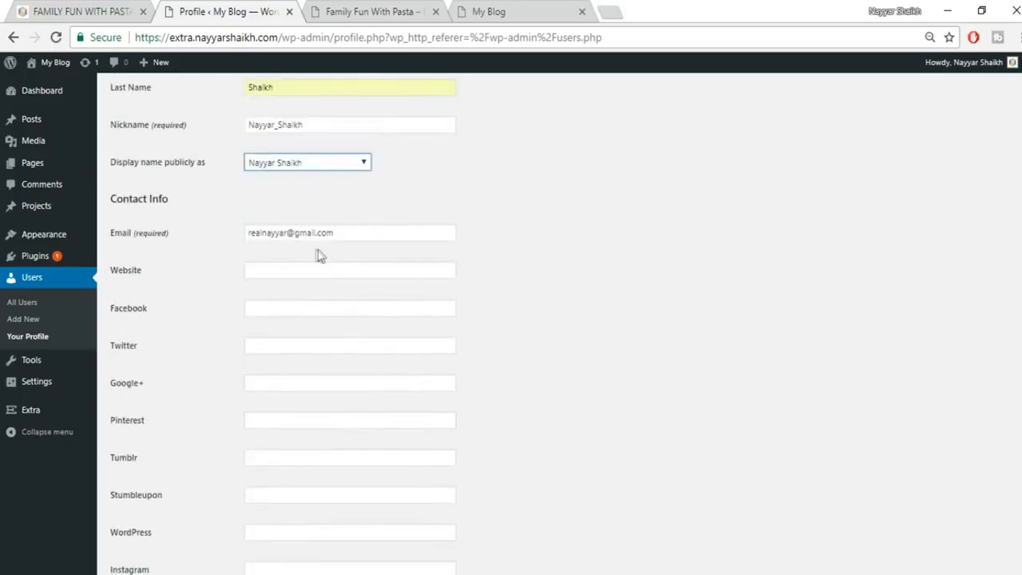
pyautogui.click(340, 274)
pyautogui.click(342, 275)
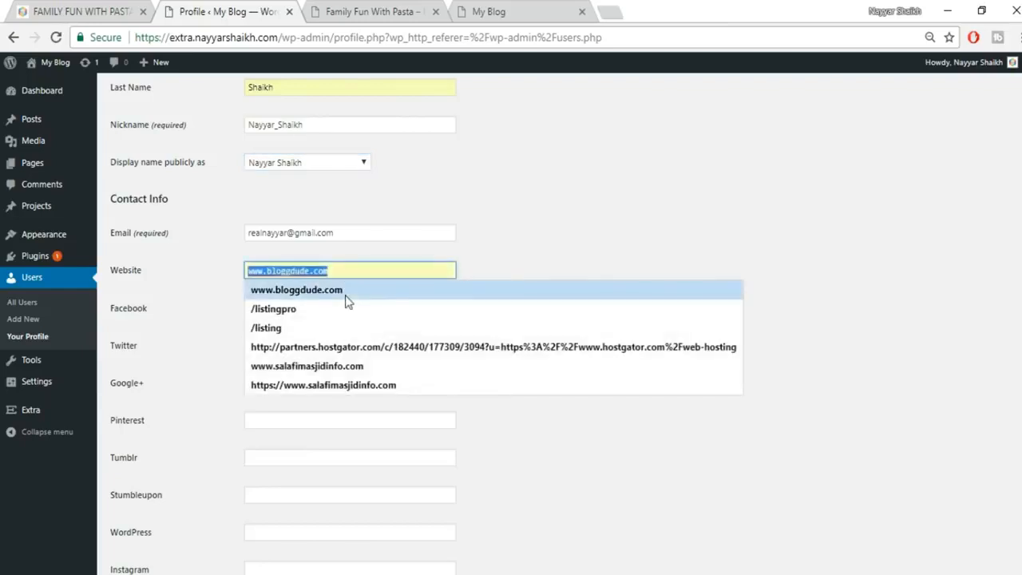
pyautogui.click(345, 296)
pyautogui.click(375, 311)
pyautogui.click(361, 331)
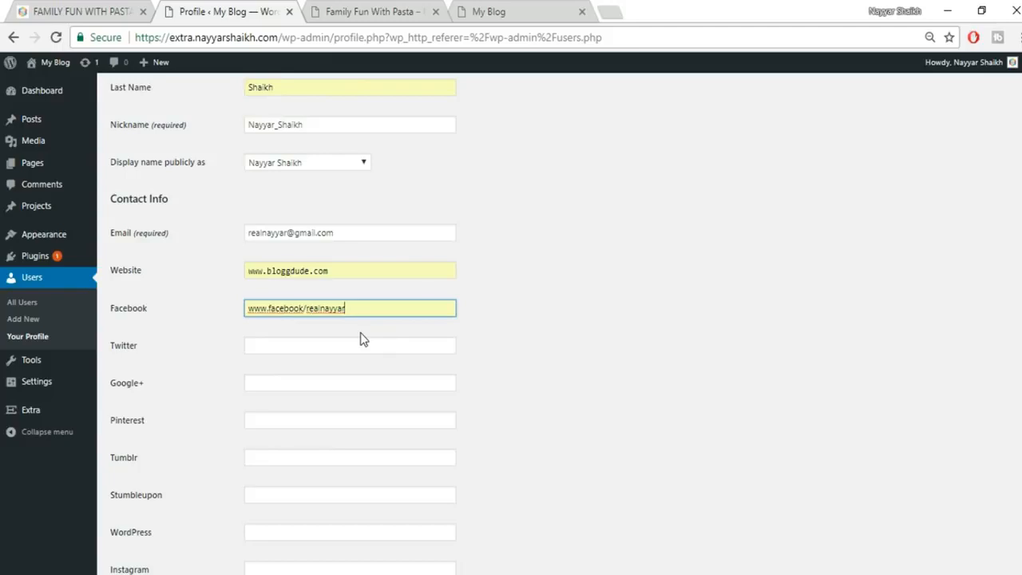
pyautogui.click(302, 309)
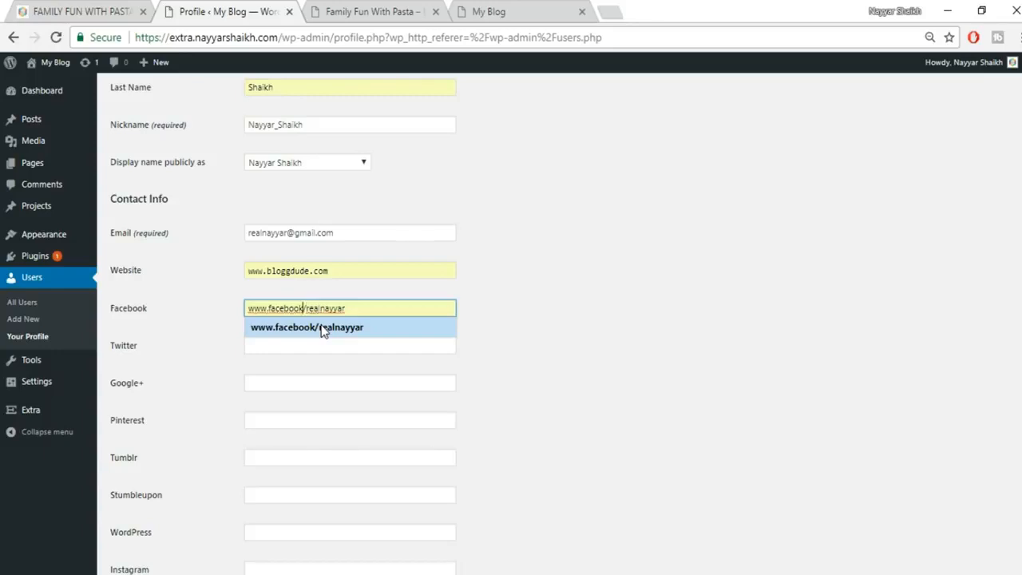
pyautogui.write('.com')
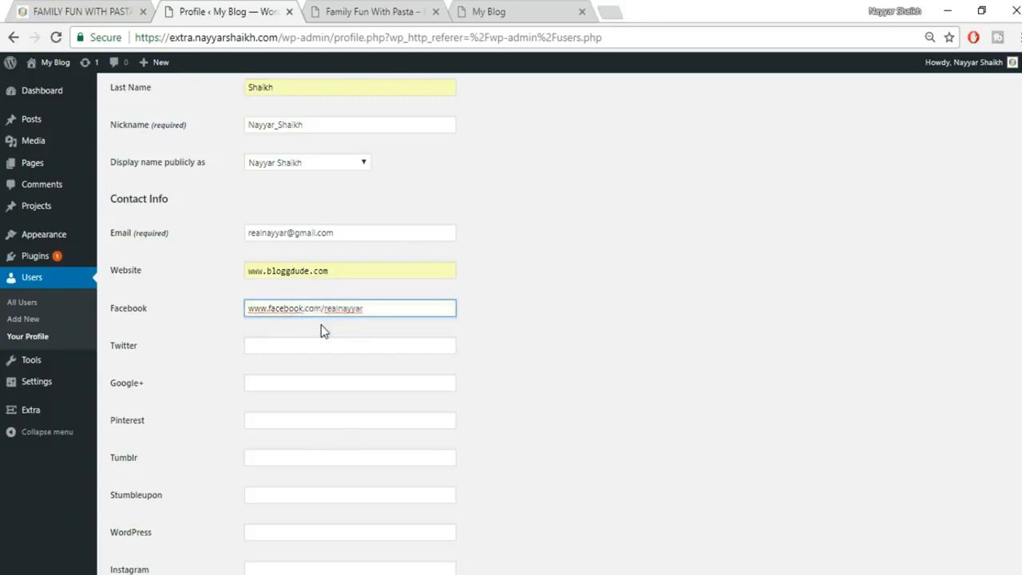
pyautogui.click(326, 339)
pyautogui.press('Down')
pyautogui.press('Tab')
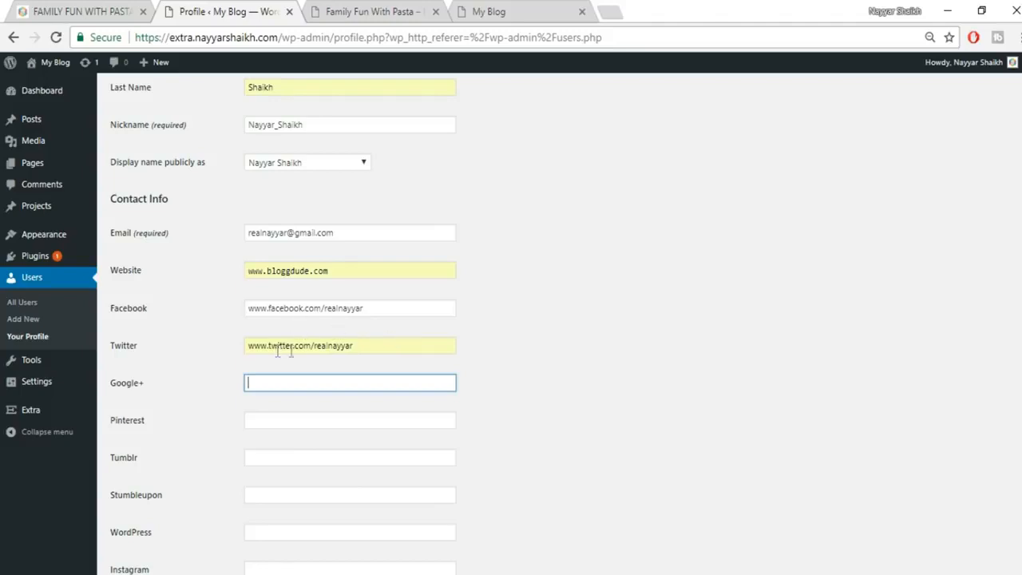
pyautogui.scroll(-10, 326, 454)
pyautogui.scroll(-1, 326, 462)
pyautogui.scroll(-1, 279, 448)
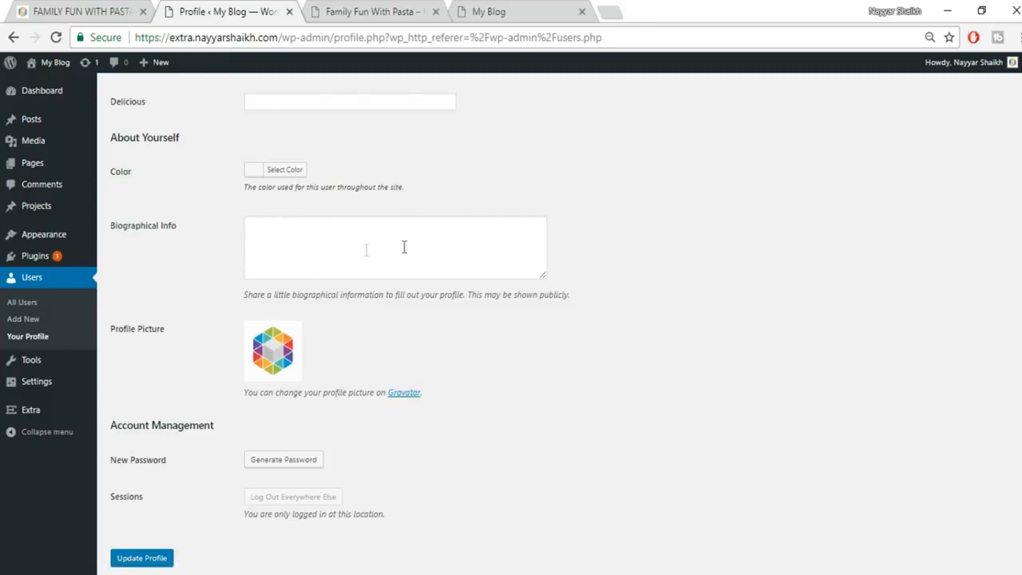
# Copy the other blog's author bio into Biographical Info and update the profile
pyautogui.click(355, 9)
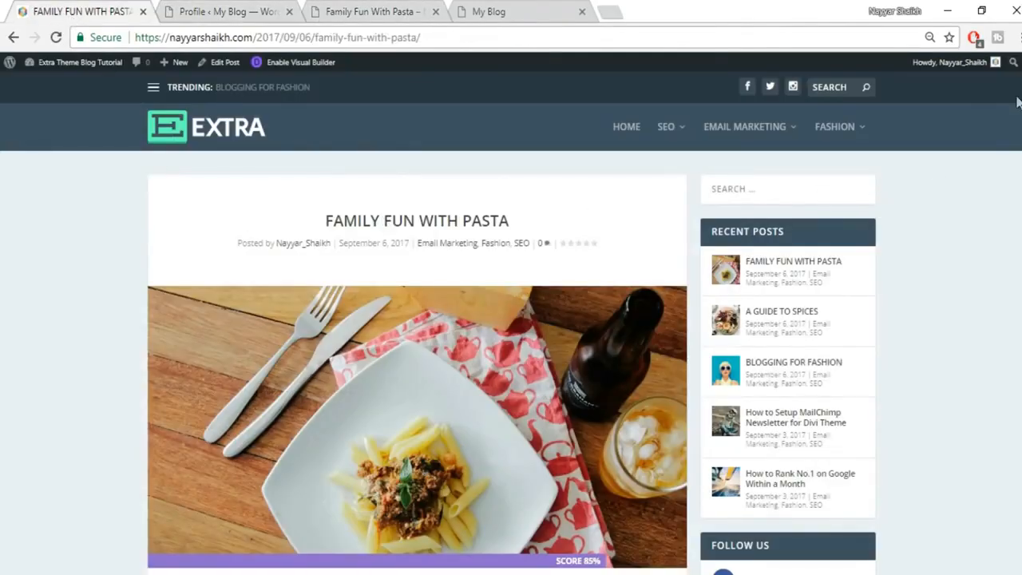
pyautogui.moveTo(1021, 102); pyautogui.dragTo(1016, 498)
pyautogui.moveTo(258, 303); pyautogui.dragTo(684, 310)
pyautogui.hotkey('ctrl', 'c')
pyautogui.click(224, 11)
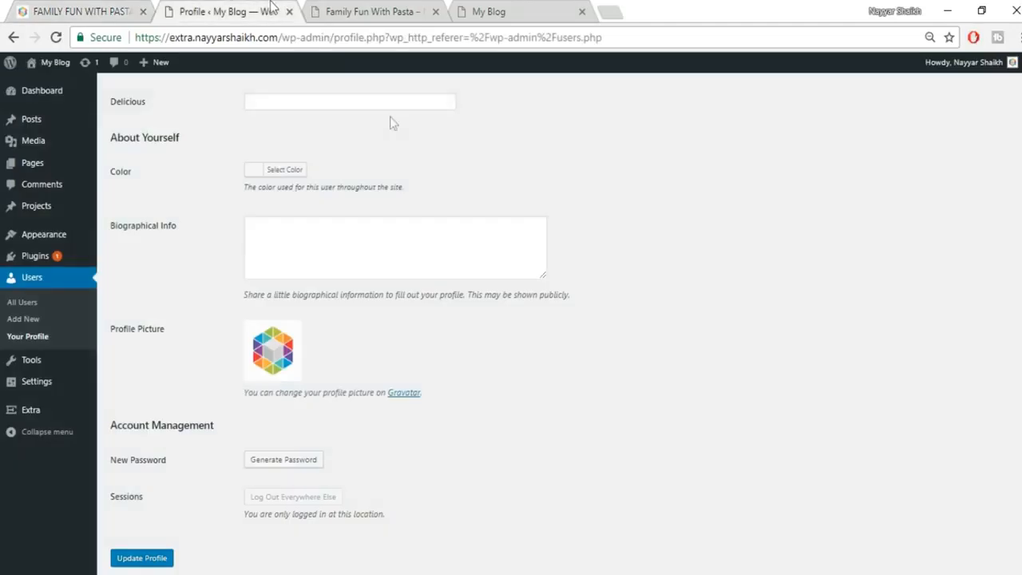
pyautogui.click(404, 264)
pyautogui.hotkey('ctrl', 'v')
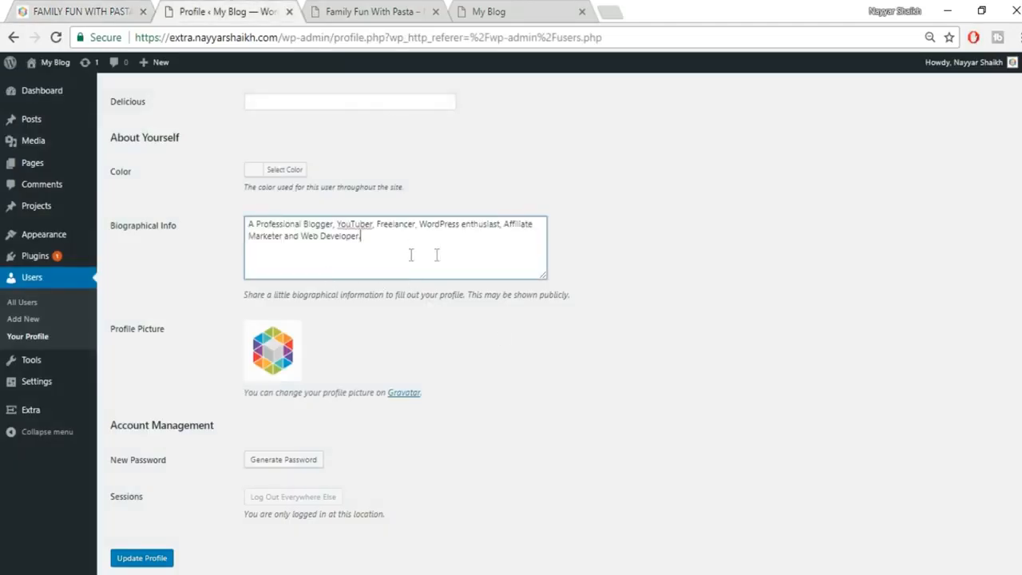
pyautogui.scroll(-2, 671, 397)
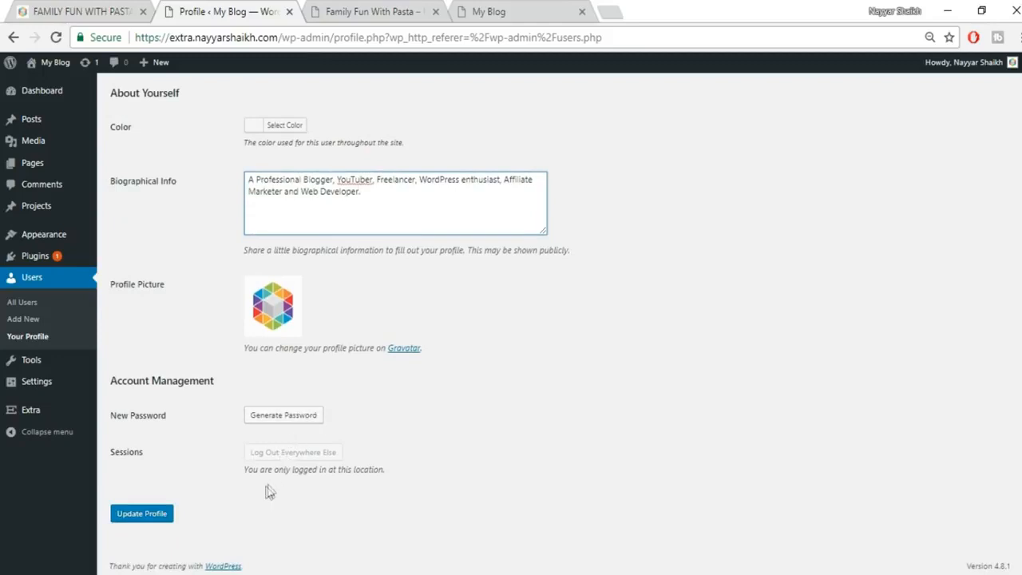
pyautogui.click(161, 522)
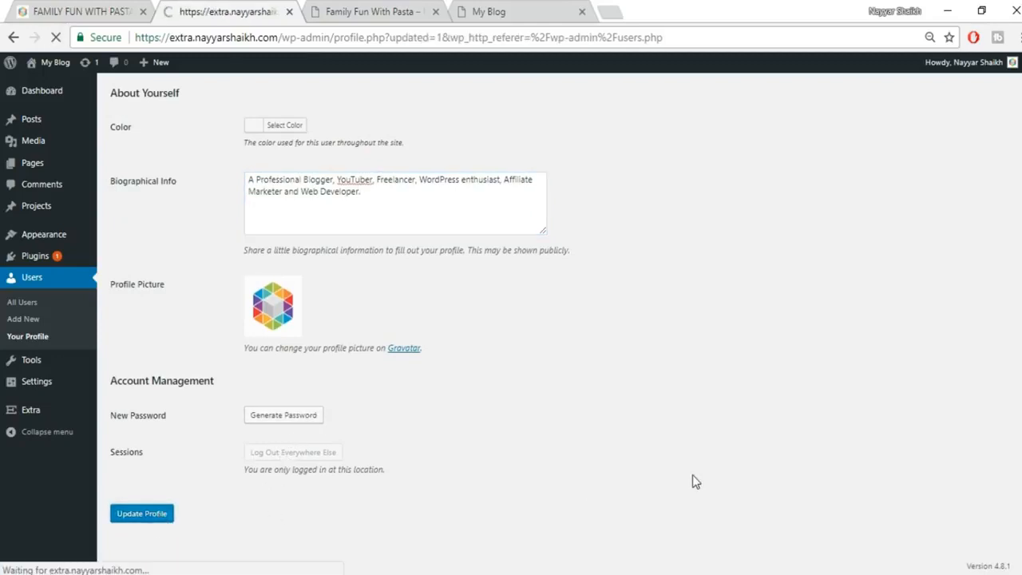
# Reload this blog's pasta post to check the new author bio, then return to Profile
pyautogui.click(381, 11)
pyautogui.click(55, 37)
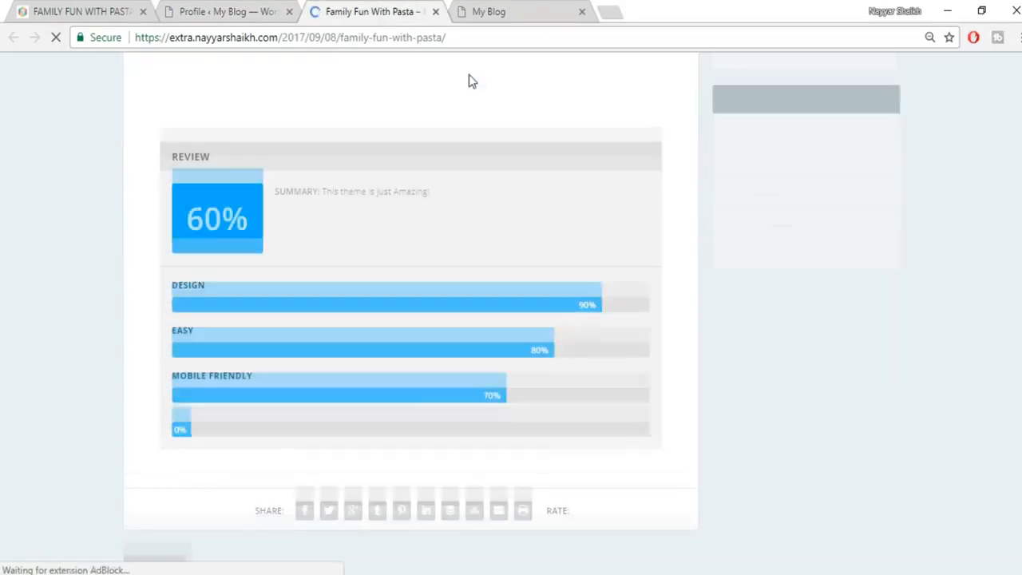
pyautogui.scroll(-10, 623, 292)
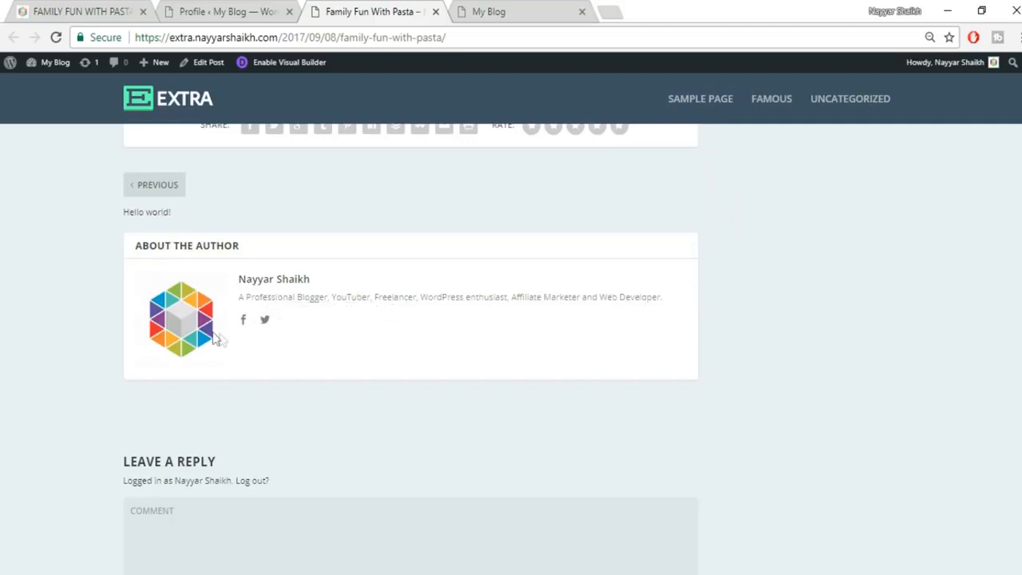
pyautogui.click(179, 7)
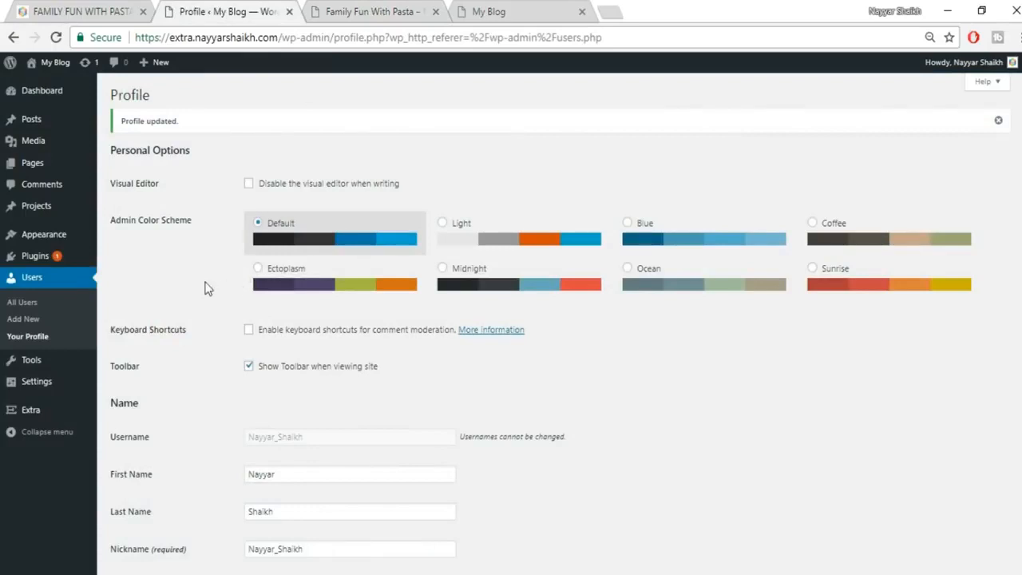
# Start a new user under Users > Add New with a username and the suggested e-mail
pyautogui.click(20, 323)
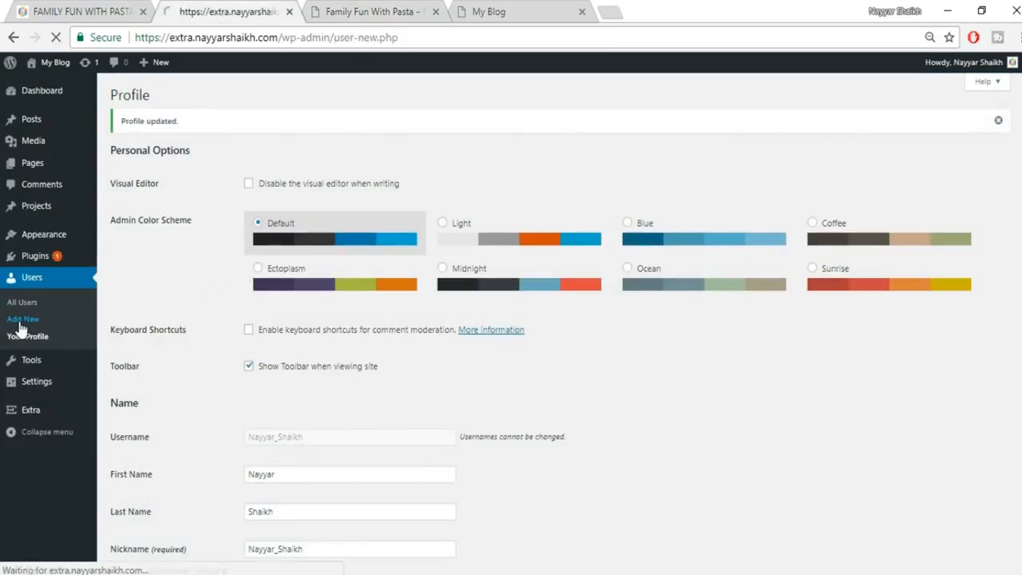
pyautogui.click(285, 155)
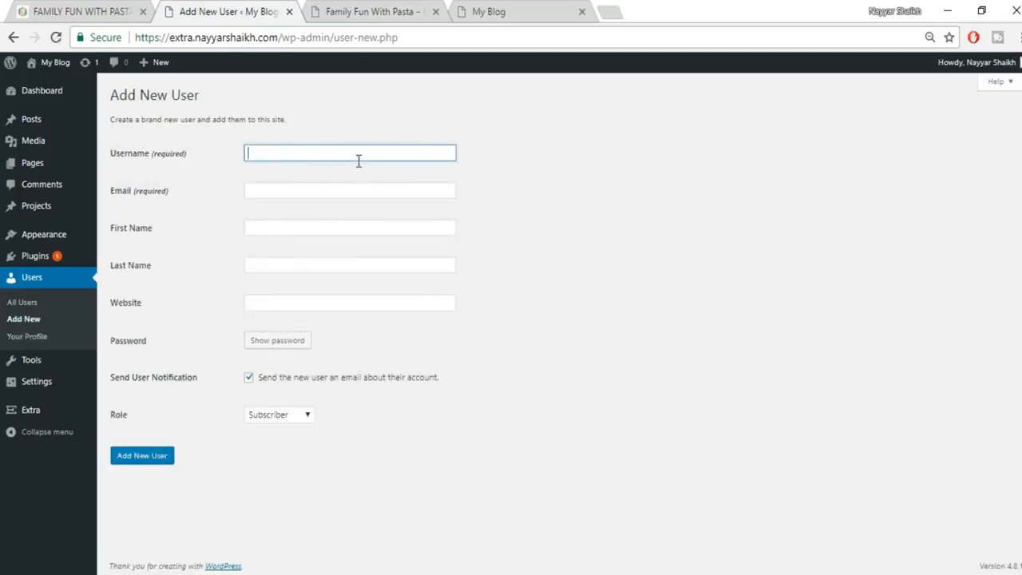
pyautogui.write('nayyars777')
pyautogui.press('Tab')
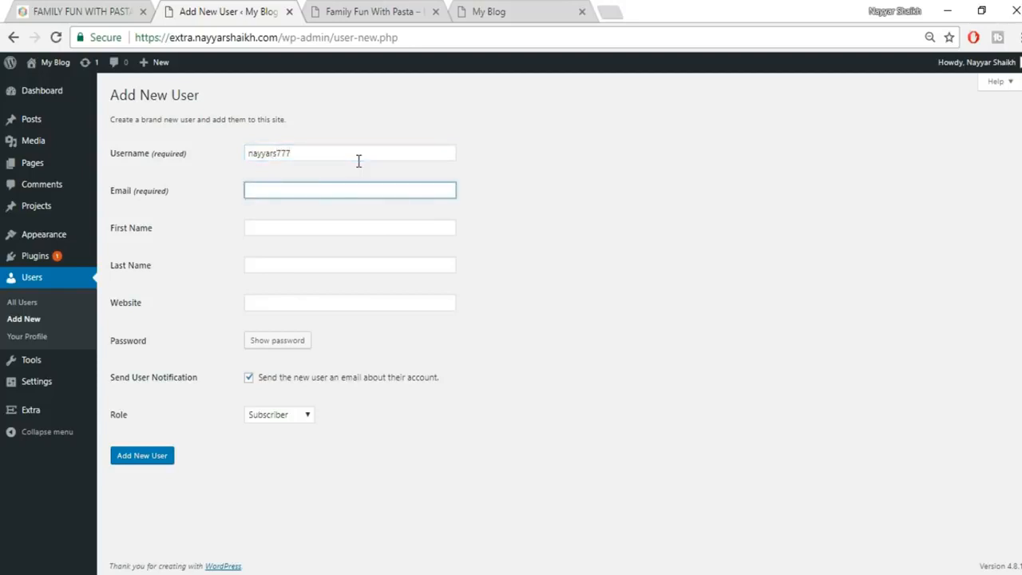
pyautogui.write('na')
pyautogui.press('Down')
pyautogui.press('Return')
pyautogui.press('Tab')
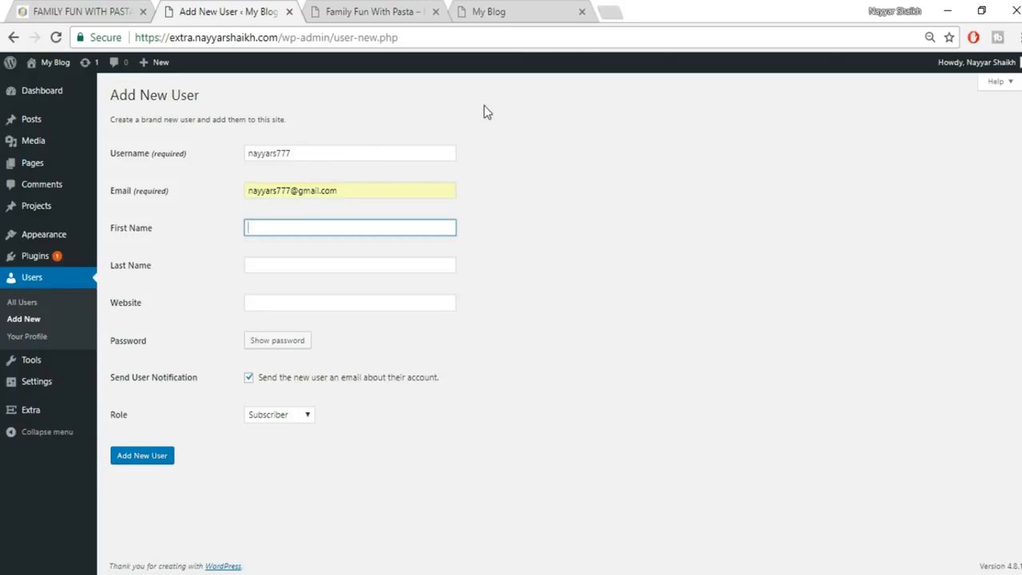
pyautogui.write('Nayya')
pyautogui.press('BackSpace')
pyautogui.press('BackSpace')
pyautogui.press('BackSpace')
pyautogui.press('BackSpace')
pyautogui.press('BackSpace')
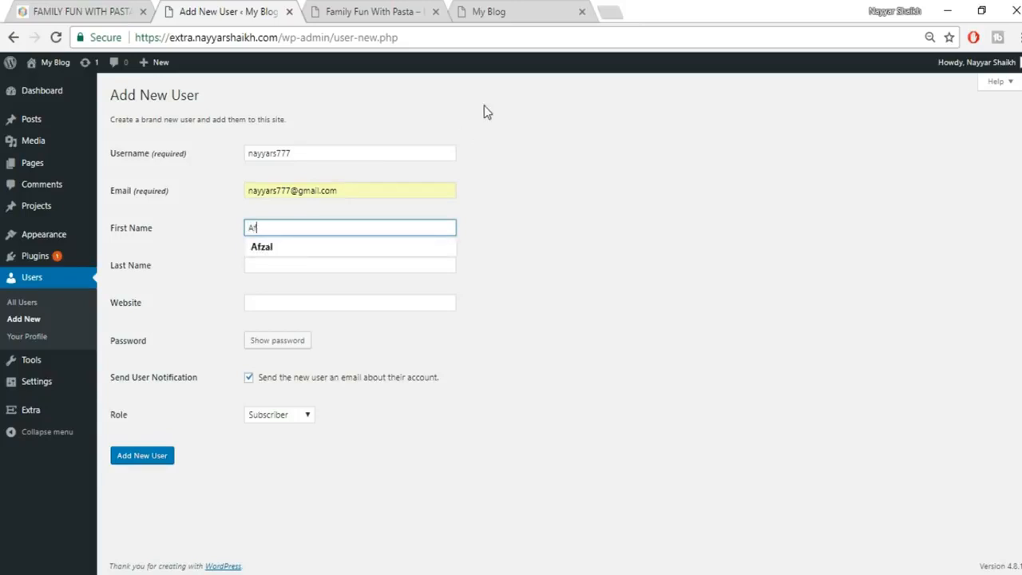
pyautogui.press('Tab')
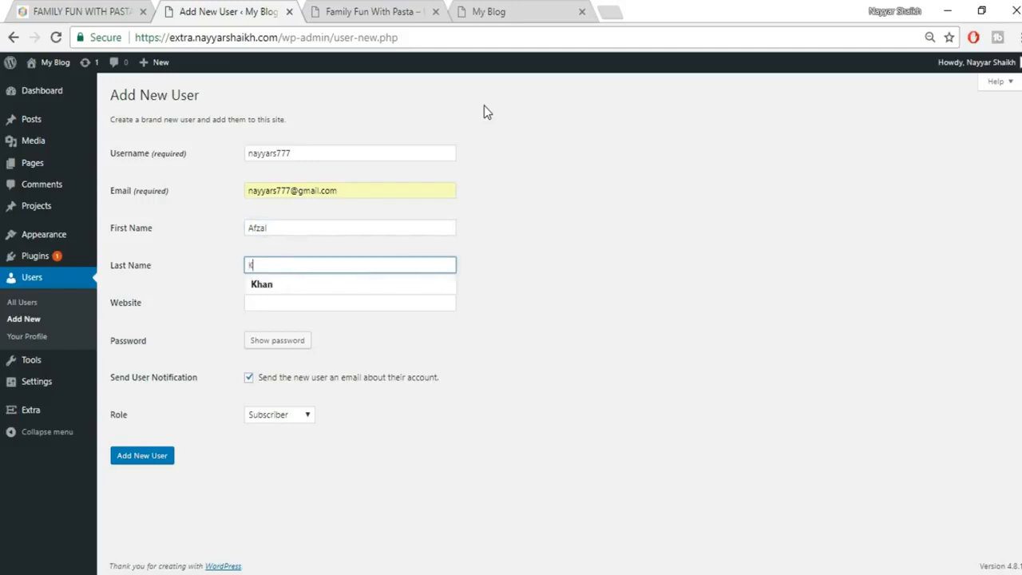
pyautogui.press('Tab')
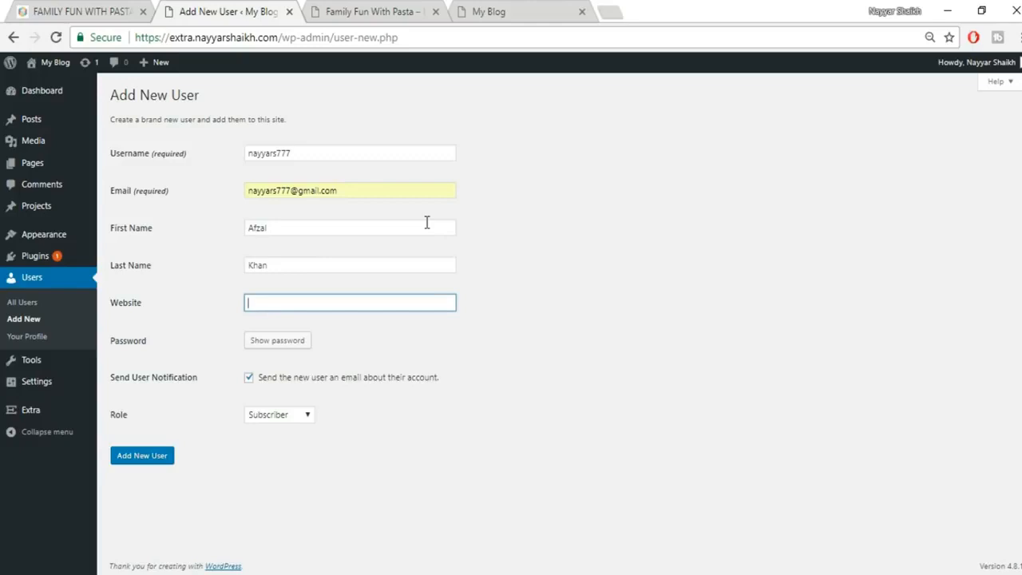
pyautogui.write('www.')
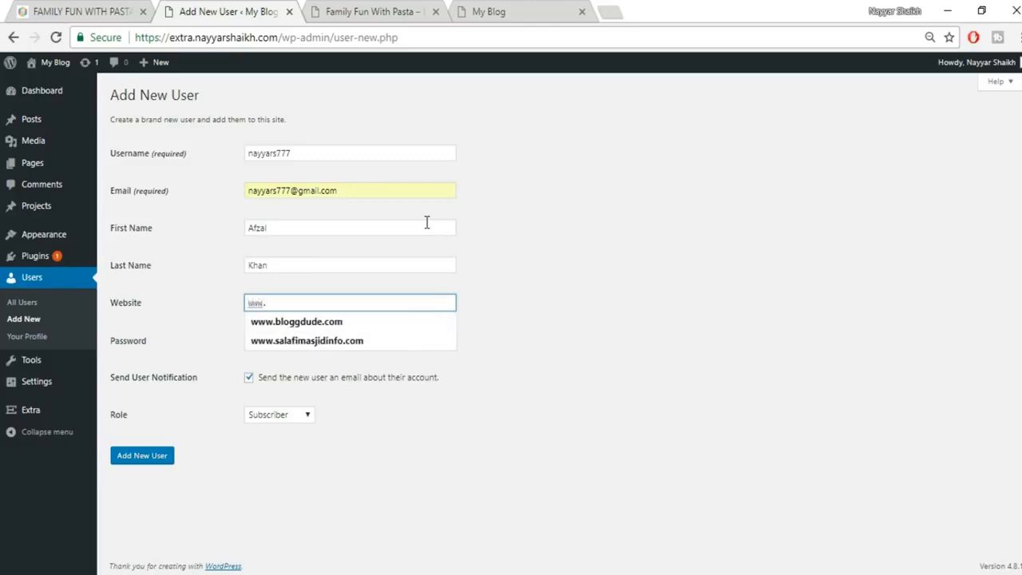
pyautogui.write('google.com')
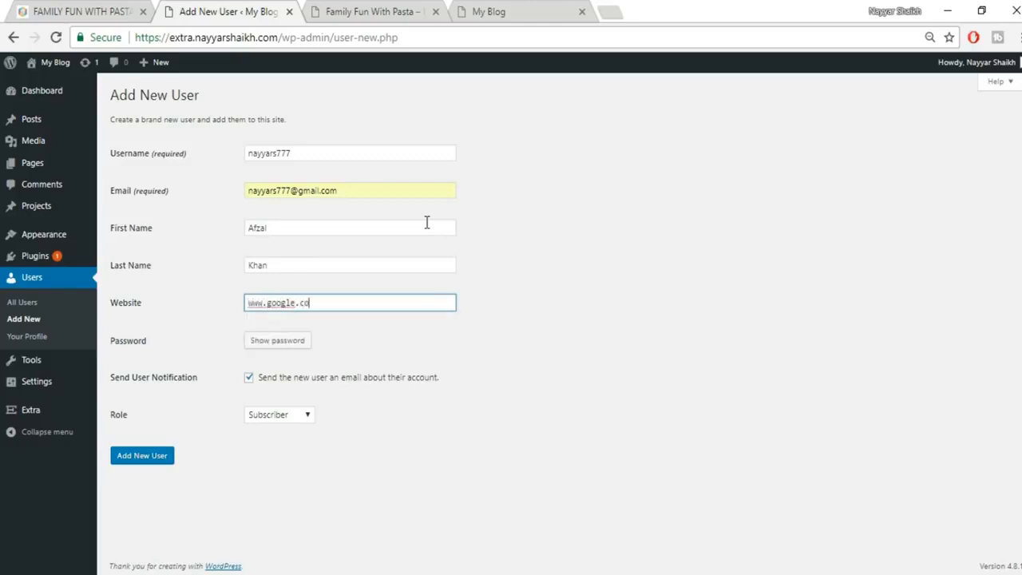
# Generate and hide a password for the new user, then start typing a custom one
pyautogui.click(281, 348)
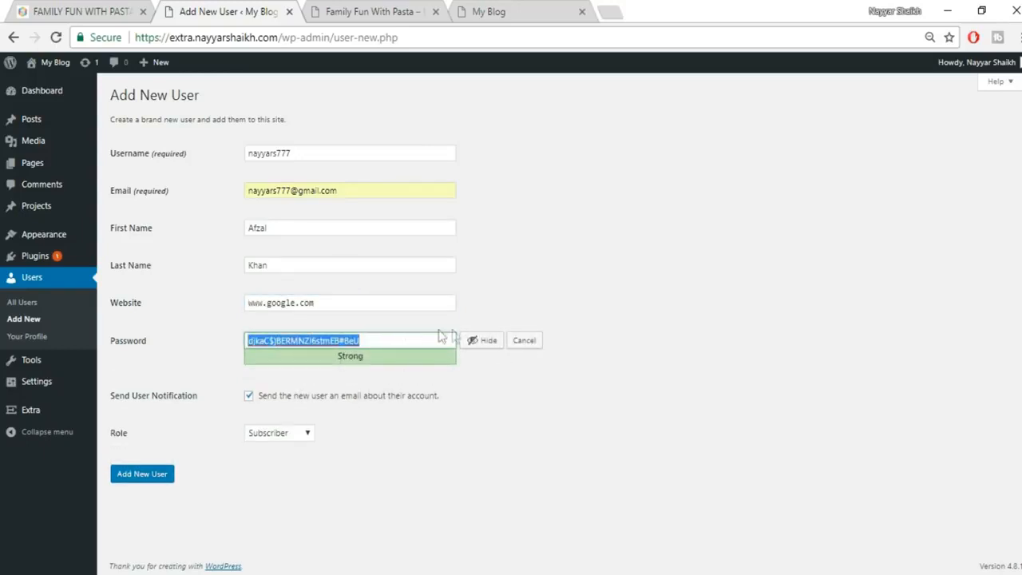
pyautogui.click(486, 342)
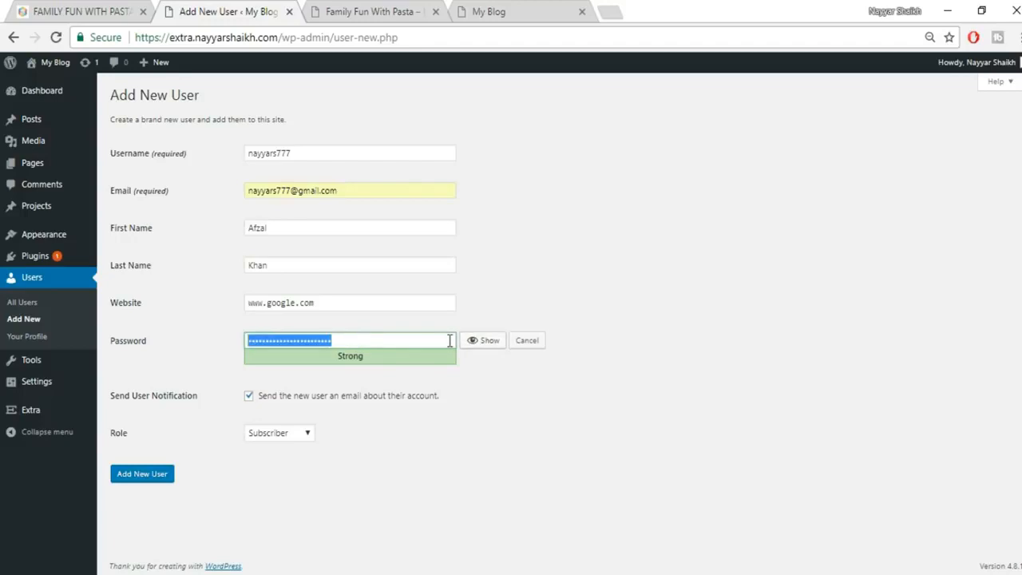
pyautogui.write('n')
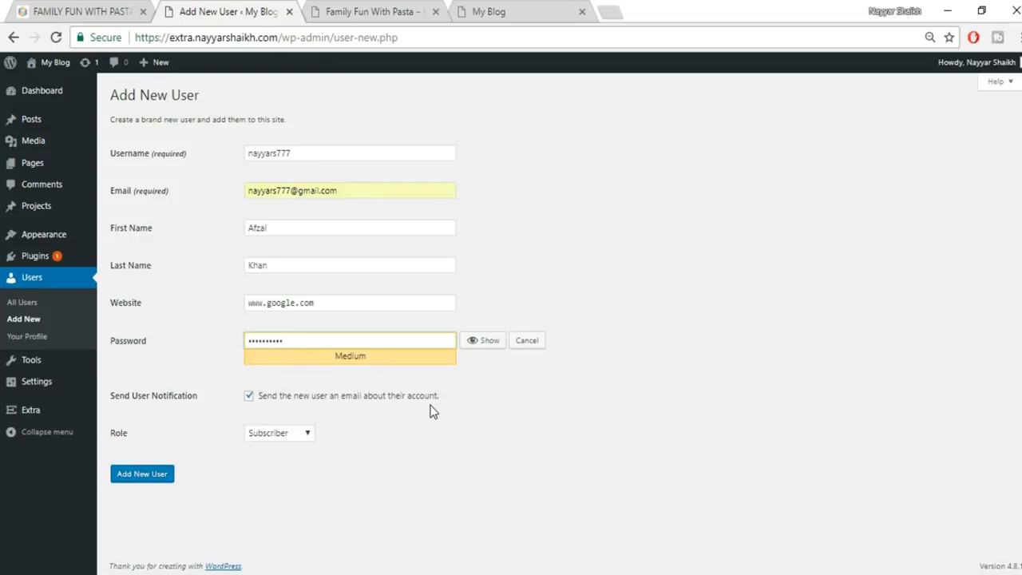
# Assign the new user the Author role and create the account
pyautogui.click(274, 435)
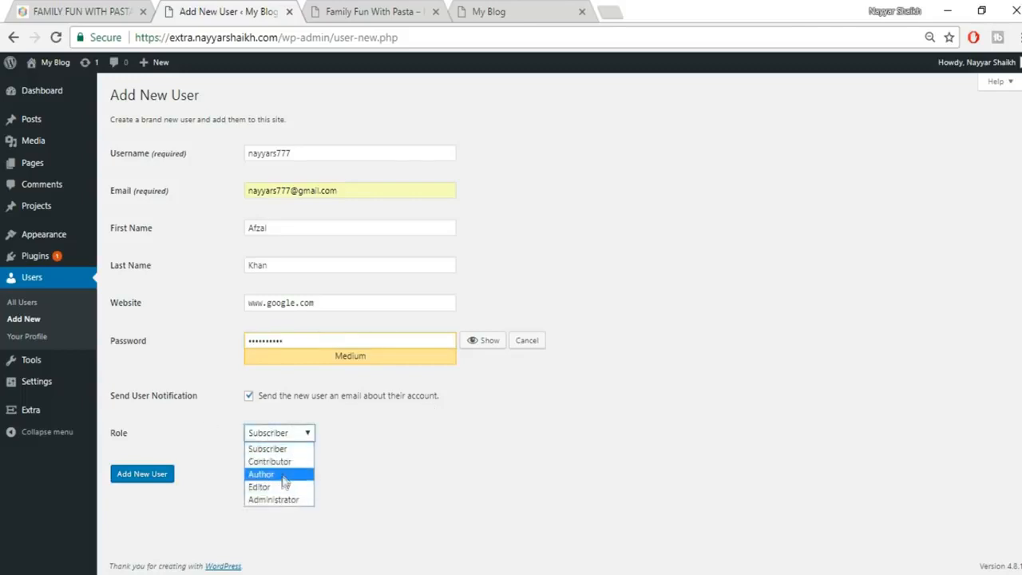
pyautogui.click(281, 475)
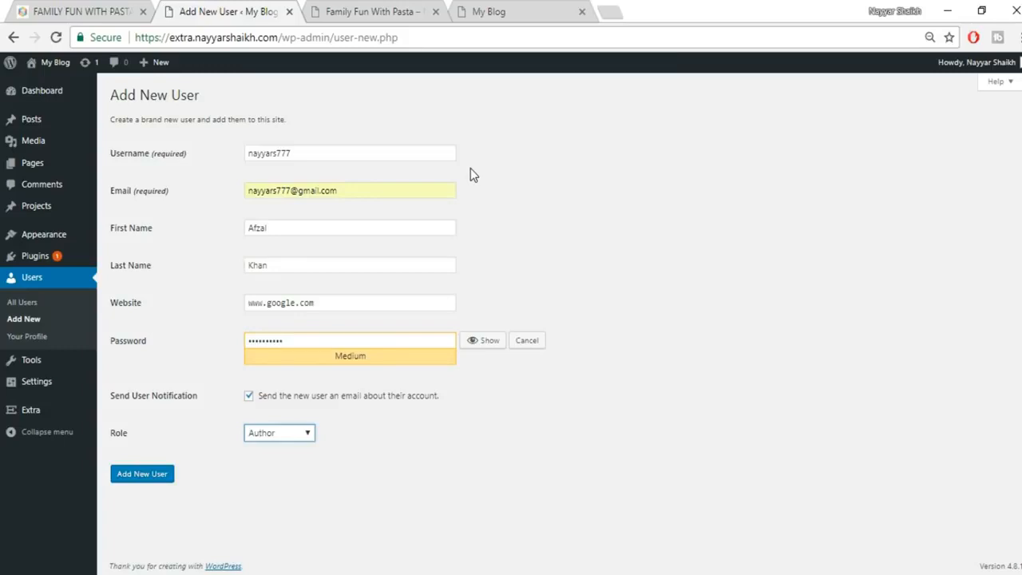
pyautogui.click(284, 432)
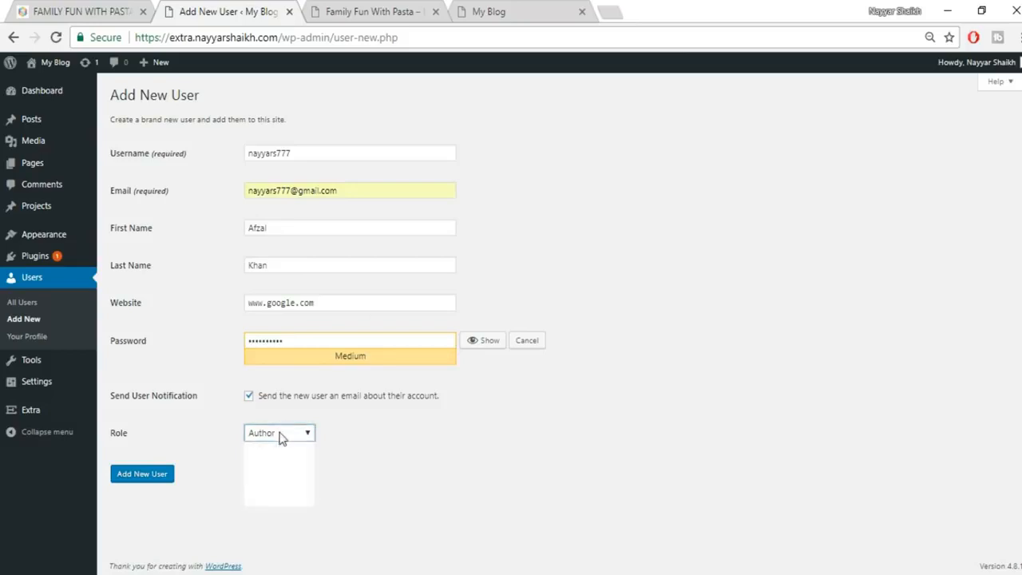
pyautogui.click(373, 461)
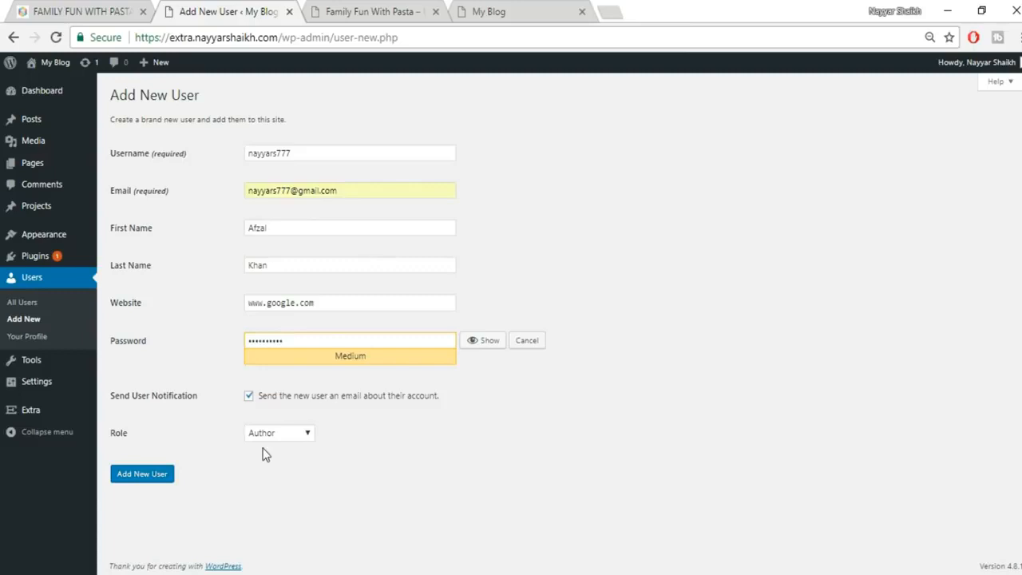
pyautogui.click(144, 477)
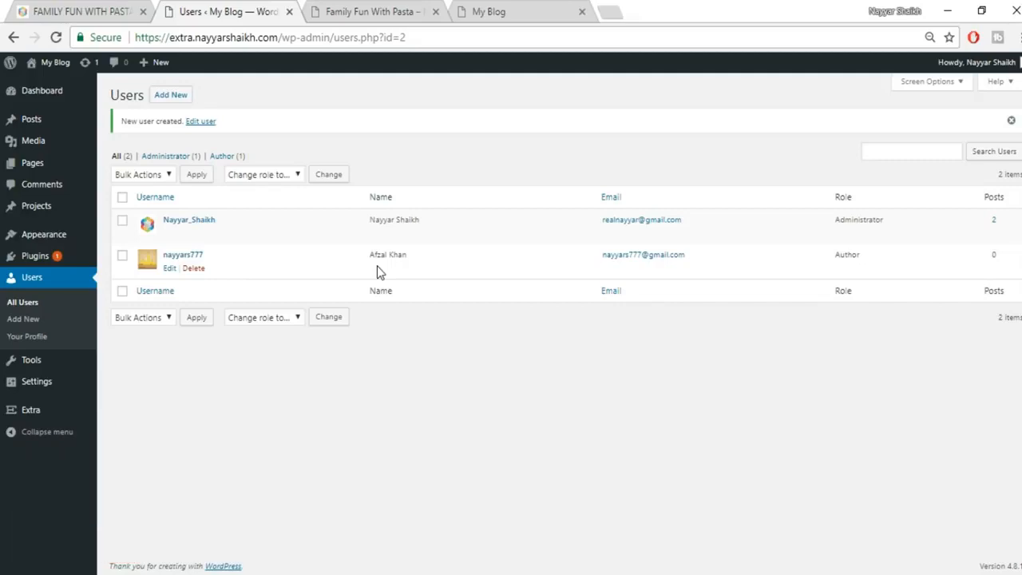
# Review both Family Fun With Pasta posts, then return to the Users list
pyautogui.click(367, 11)
pyautogui.scroll(5, 431, 386)
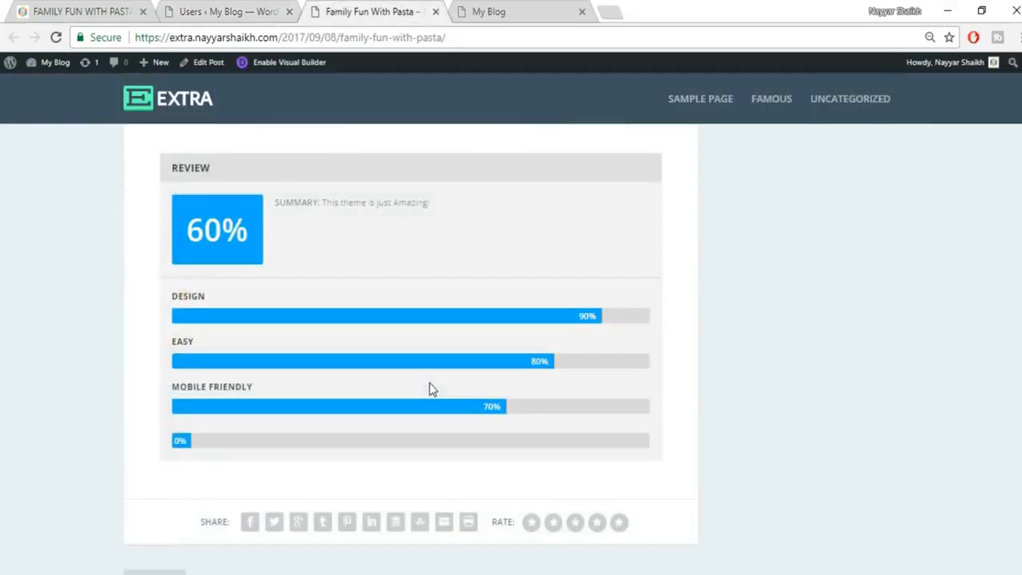
pyautogui.scroll(10, 429, 389)
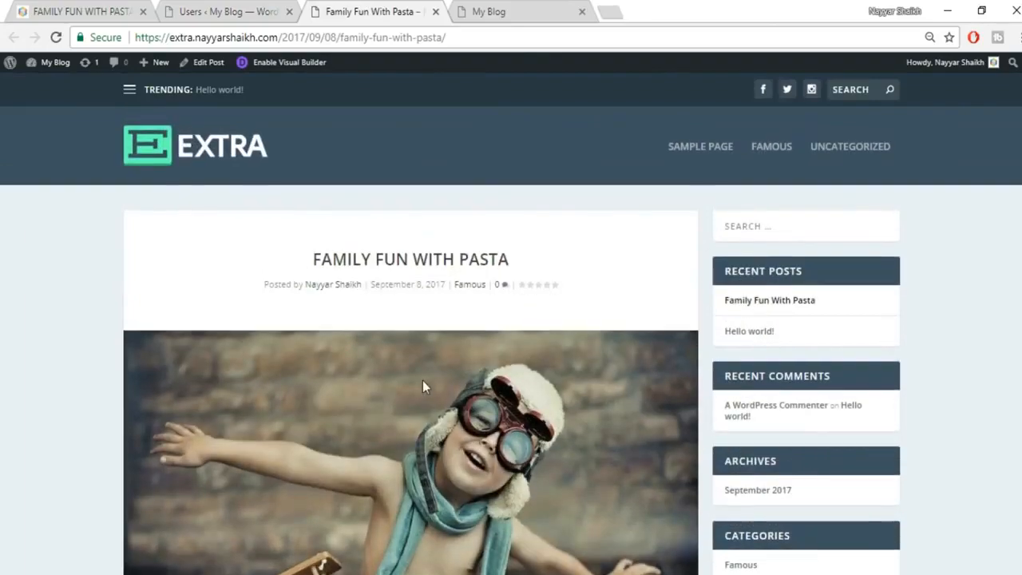
pyautogui.scroll(-3, 563, 328)
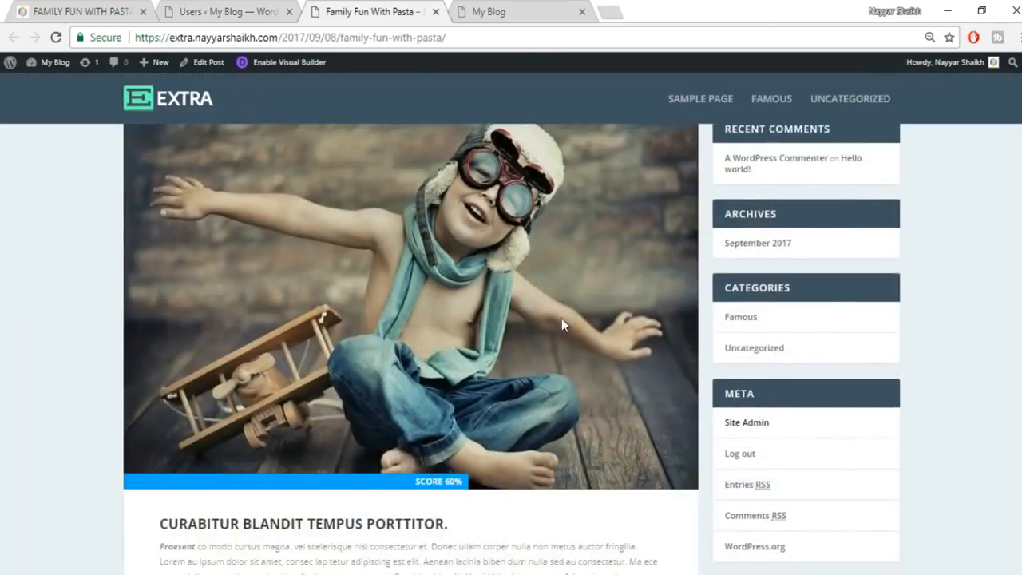
pyautogui.scroll(-4, 561, 319)
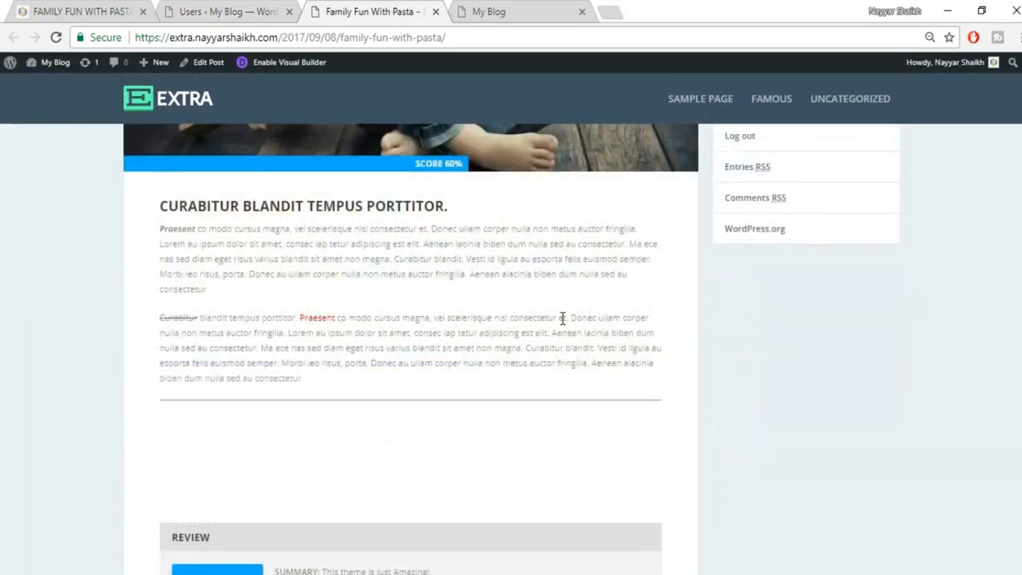
pyautogui.click(254, 11)
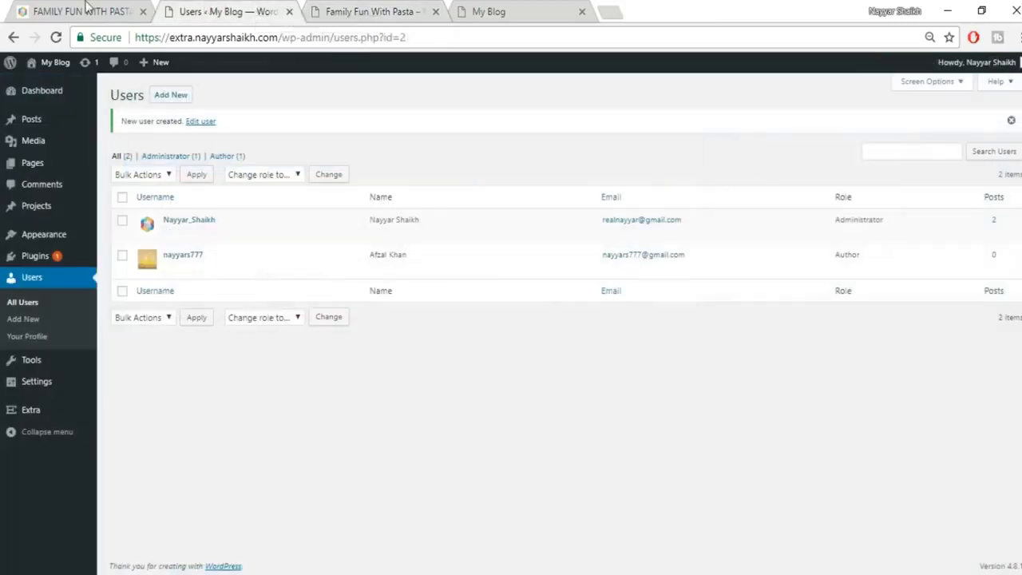
pyautogui.click(80, 11)
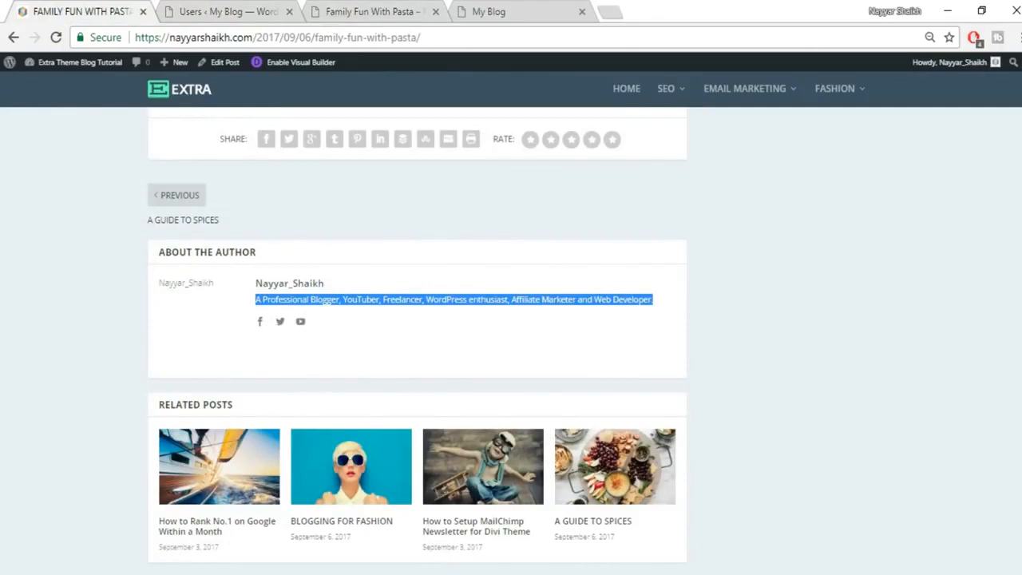
pyautogui.scroll(20, 327, 302)
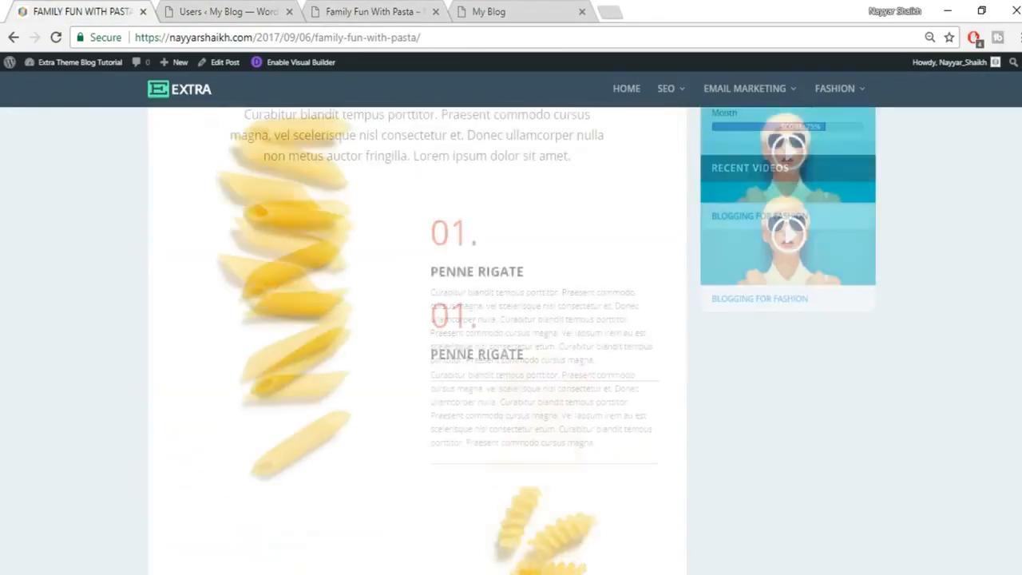
pyautogui.scroll(15, 417, 340)
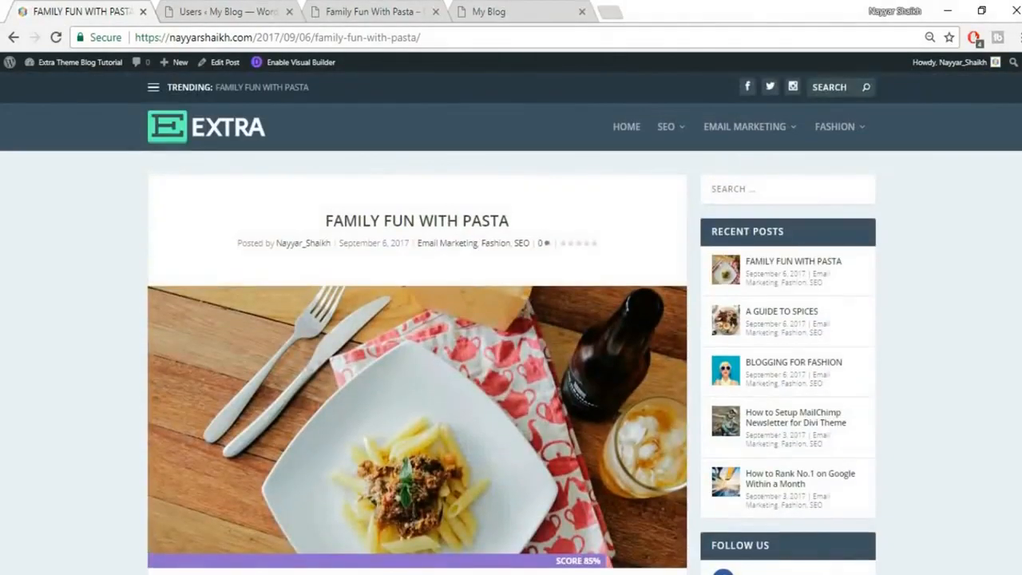
pyautogui.scroll(-3, 417, 359)
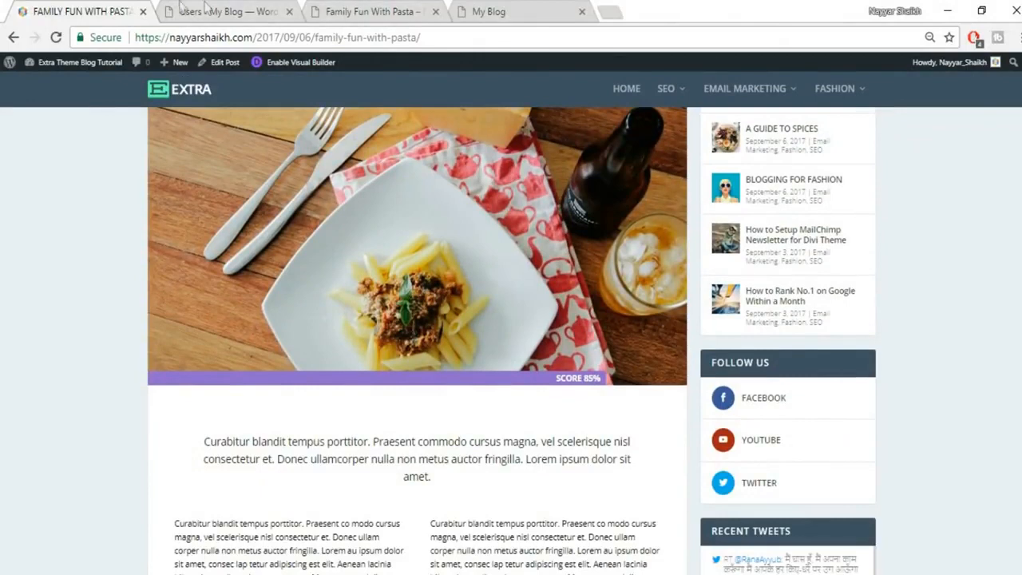
pyautogui.click(206, 10)
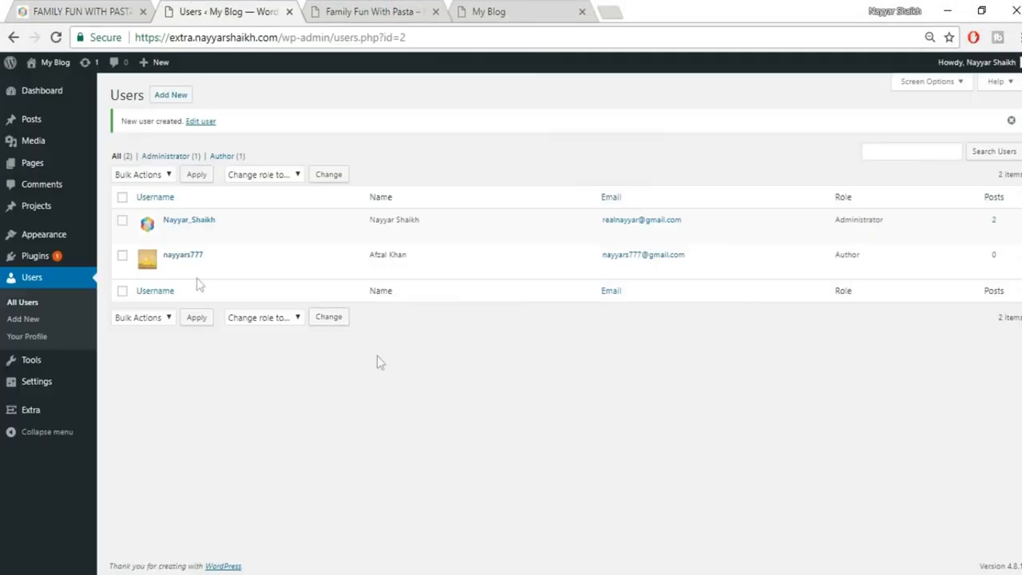
pyautogui.moveTo(24, 128)
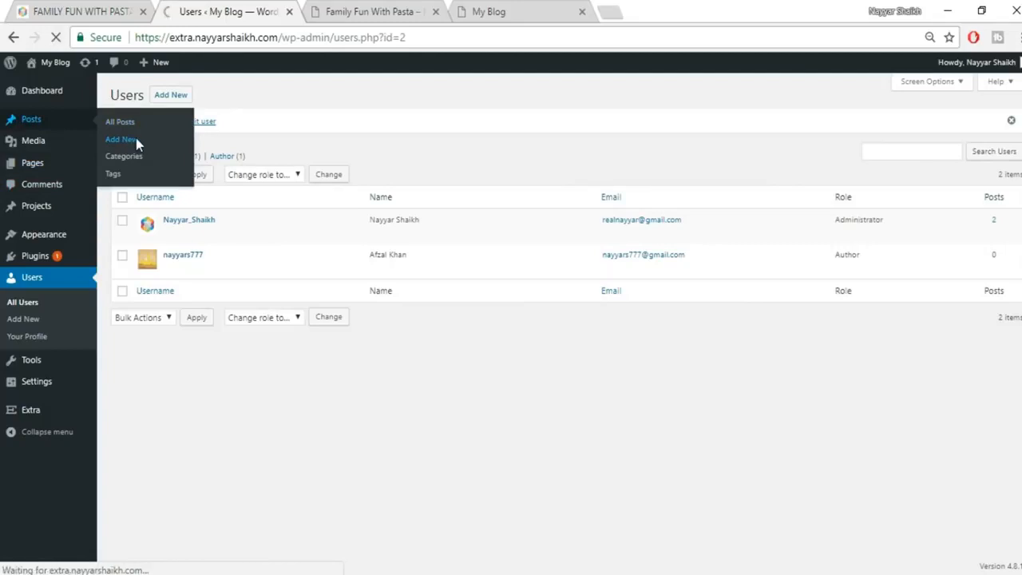
# Title the new post FAMILY FUN WITH PASTA and tick the Famous category
pyautogui.click(81, 8)
pyautogui.scroll(5, 231, 227)
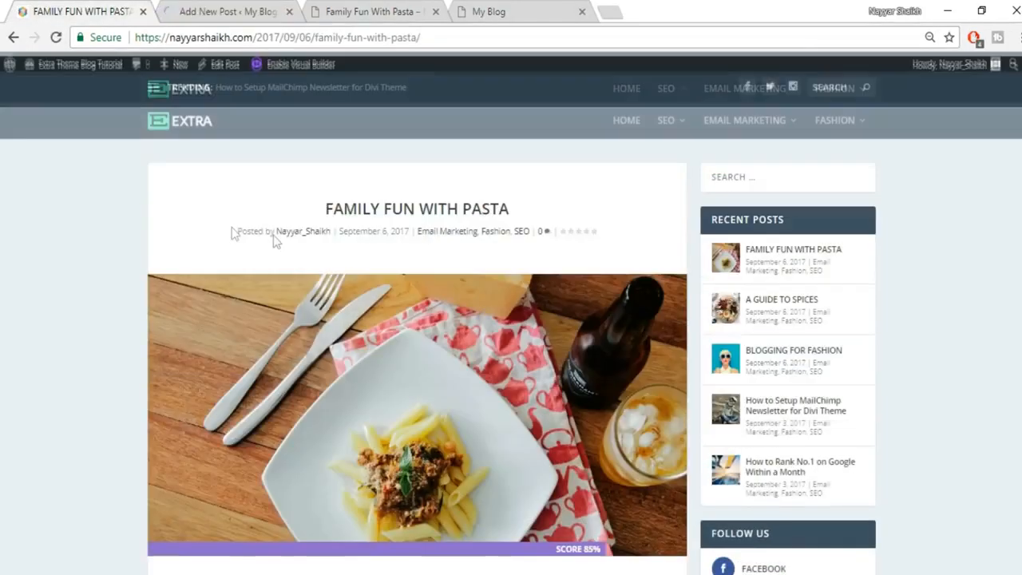
pyautogui.moveTo(326, 221); pyautogui.dragTo(570, 217)
pyautogui.hotkey('ctrl', 'c')
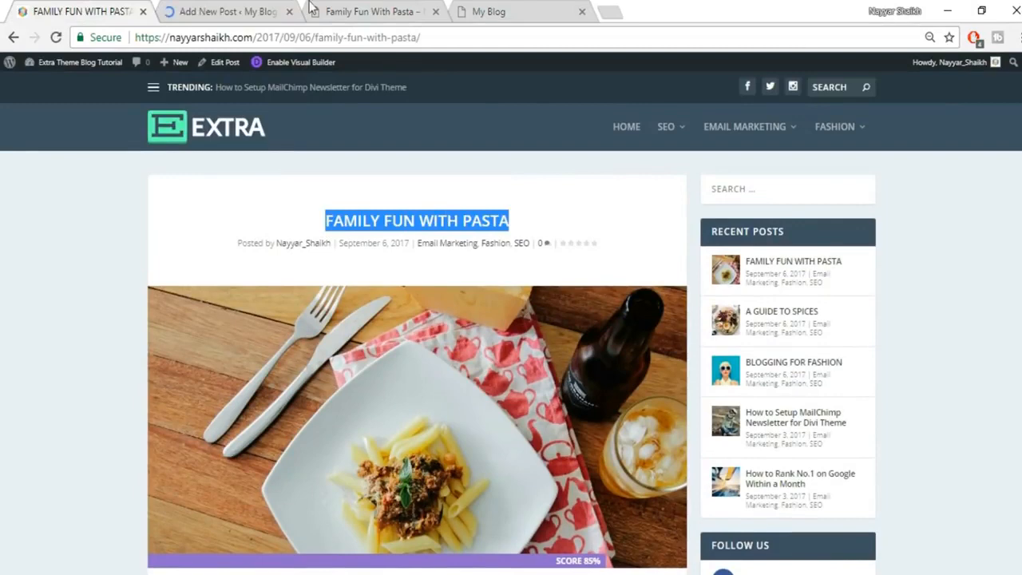
pyautogui.click(263, 10)
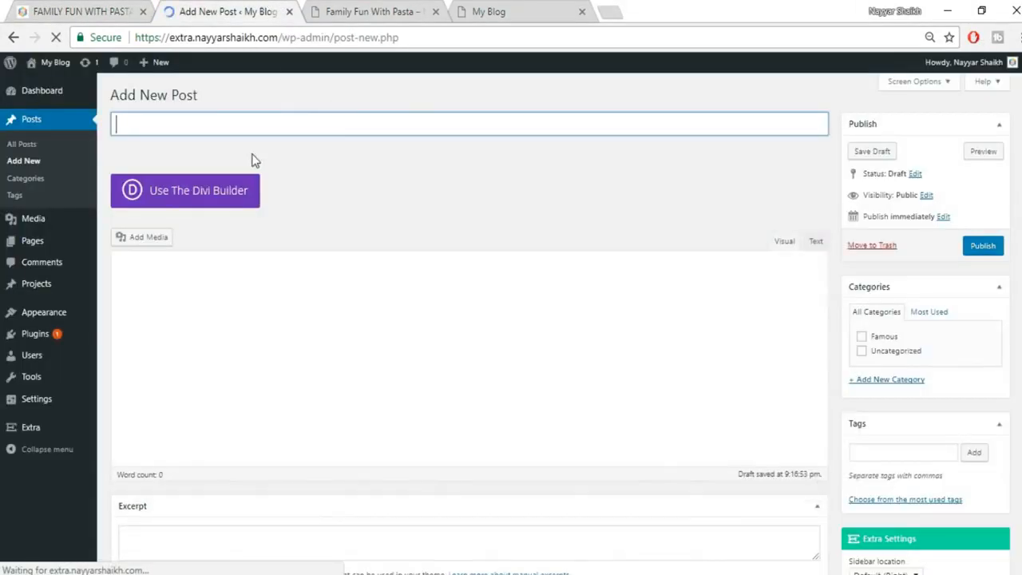
pyautogui.hotkey('ctrl', 'v')
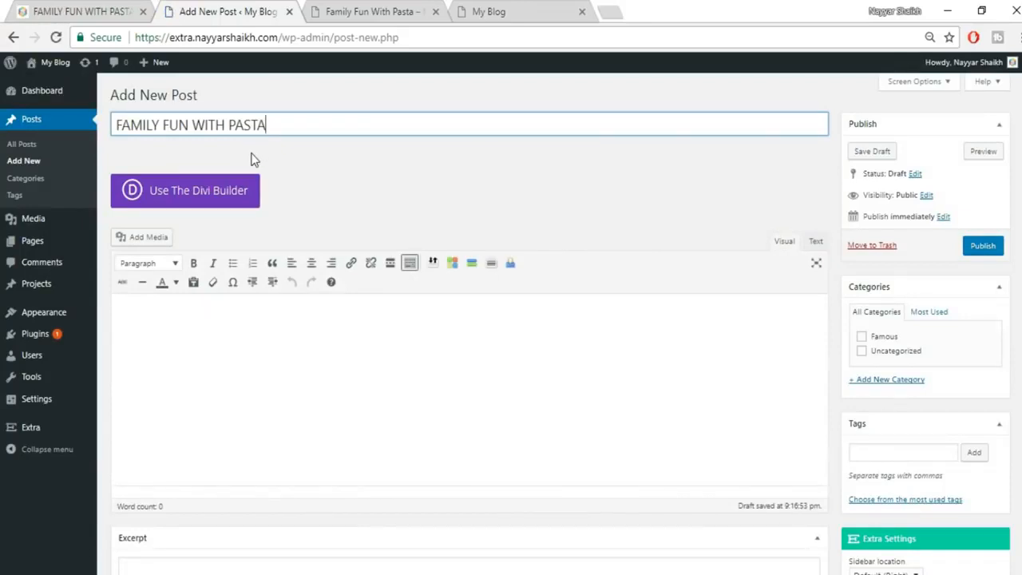
pyautogui.click(890, 338)
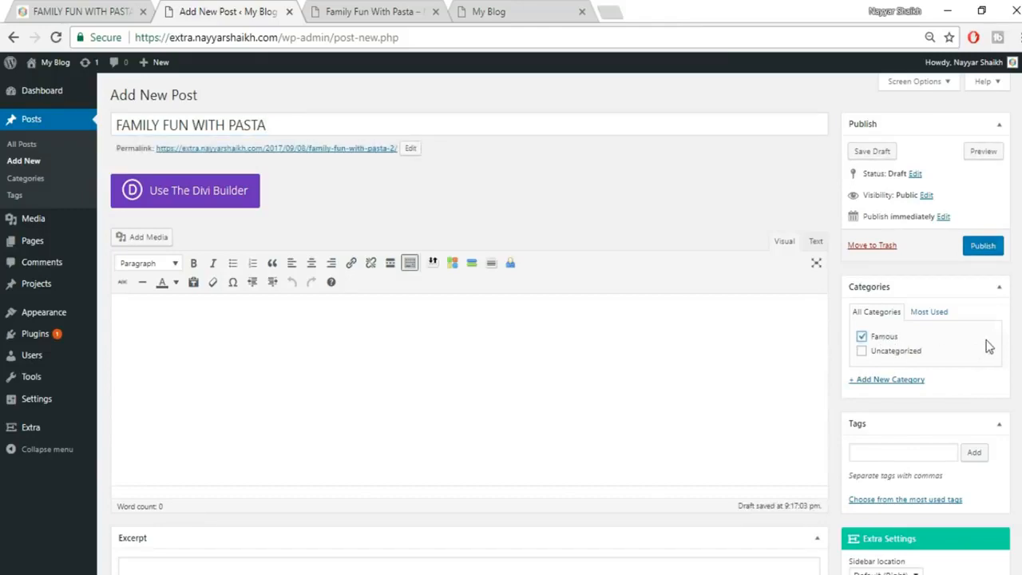
pyautogui.scroll(-4, 989, 348)
pyautogui.scroll(-4, 879, 426)
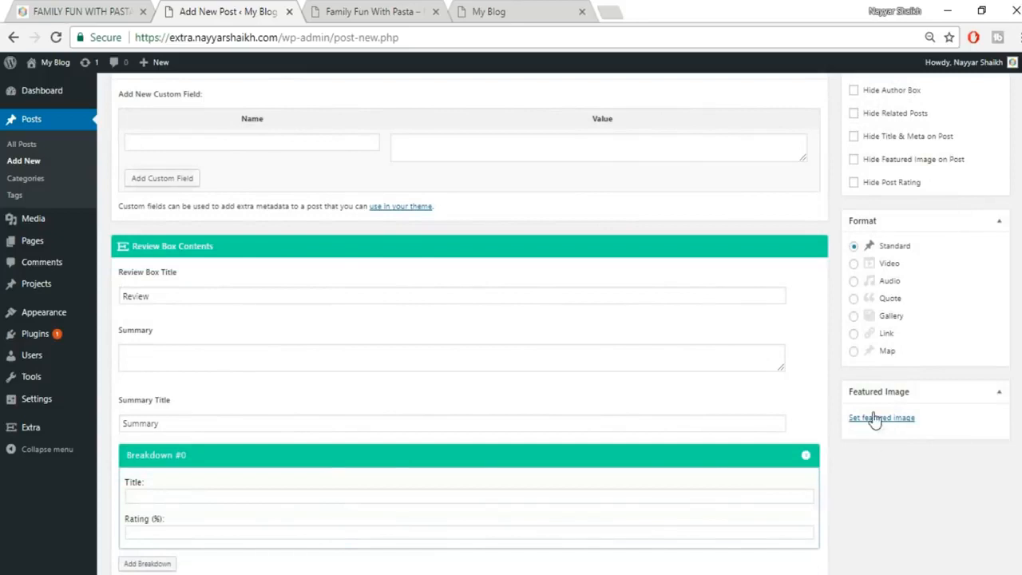
# Upload elli-o-33861 and set it as the new post's featured image
pyautogui.click(107, 10)
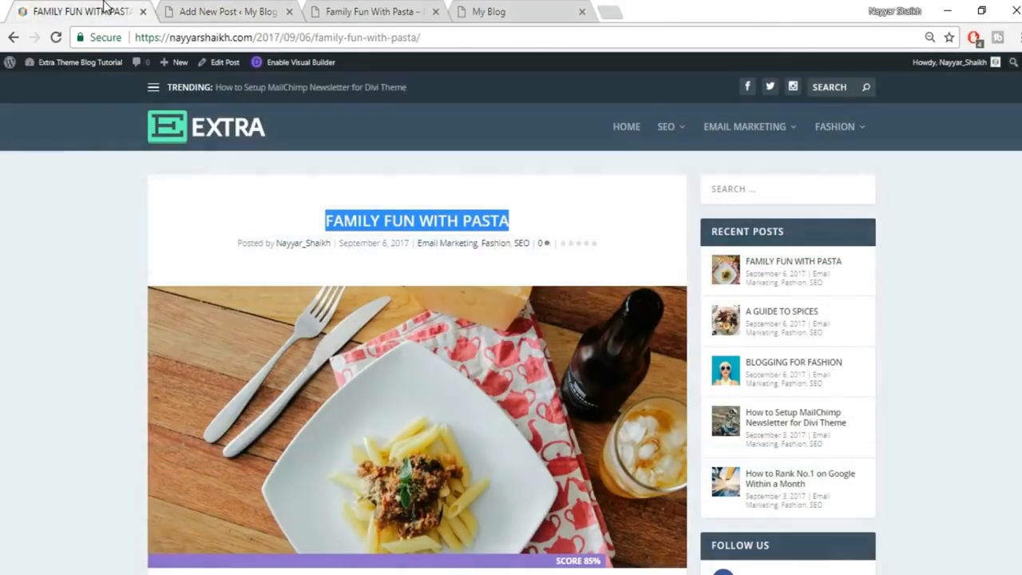
pyautogui.click(182, 9)
pyautogui.click(900, 418)
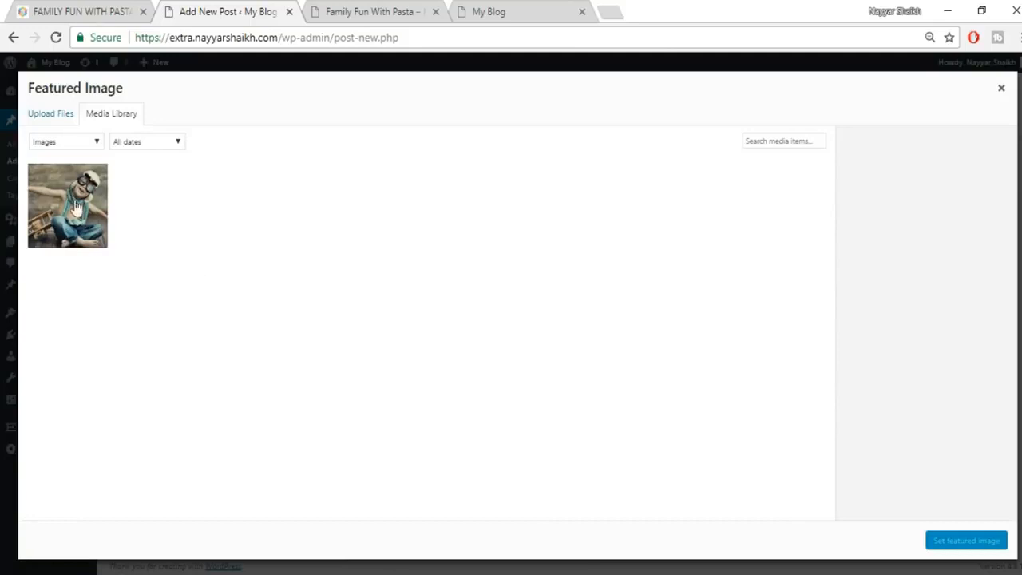
pyautogui.click(40, 113)
pyautogui.click(520, 312)
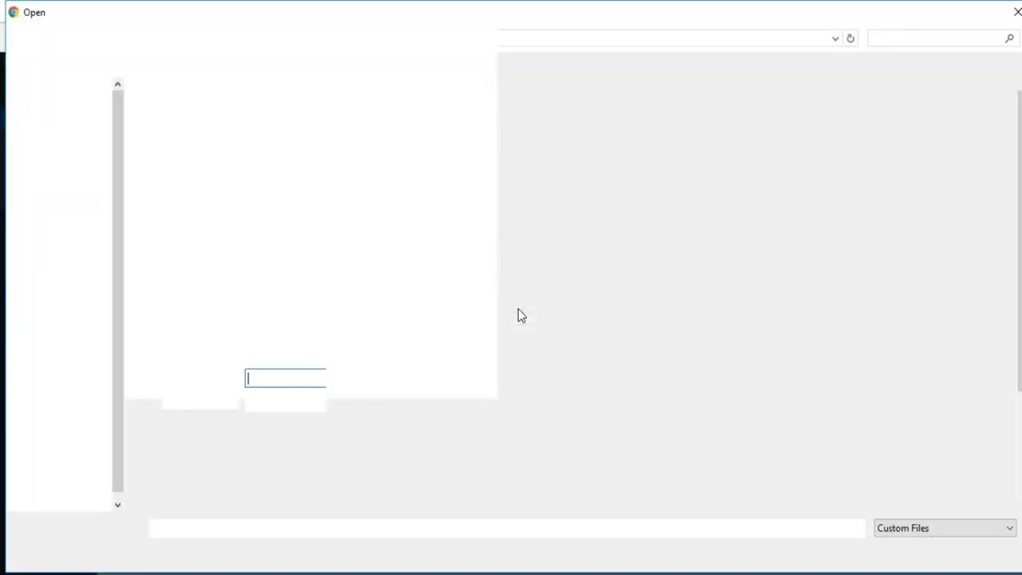
pyautogui.click(803, 339)
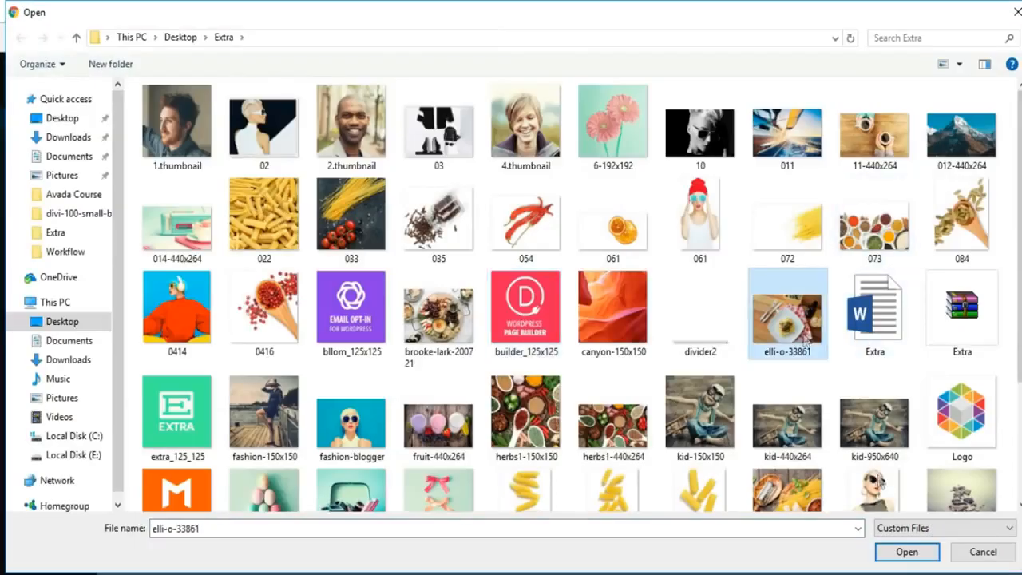
pyautogui.click(906, 550)
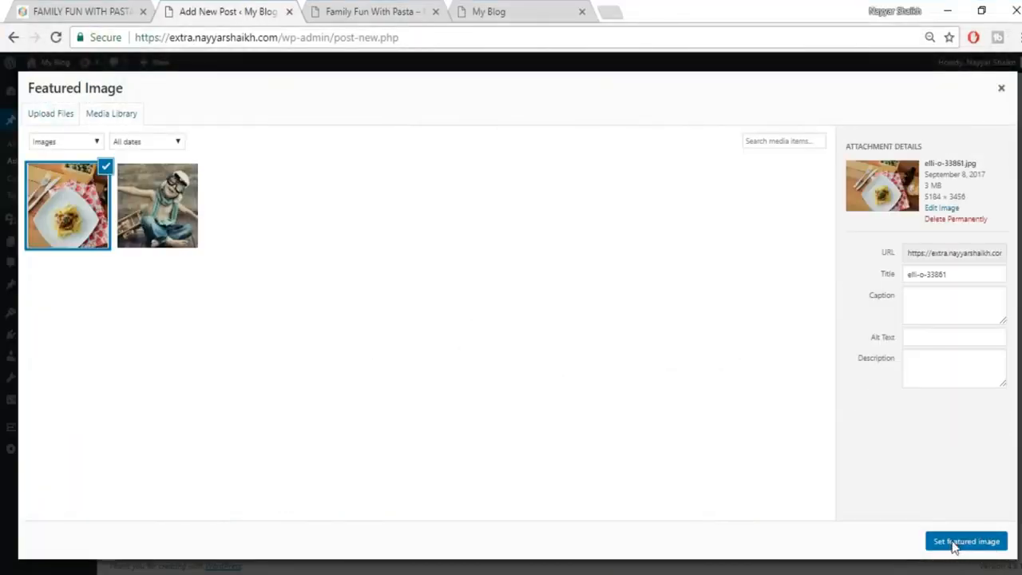
pyautogui.click(948, 541)
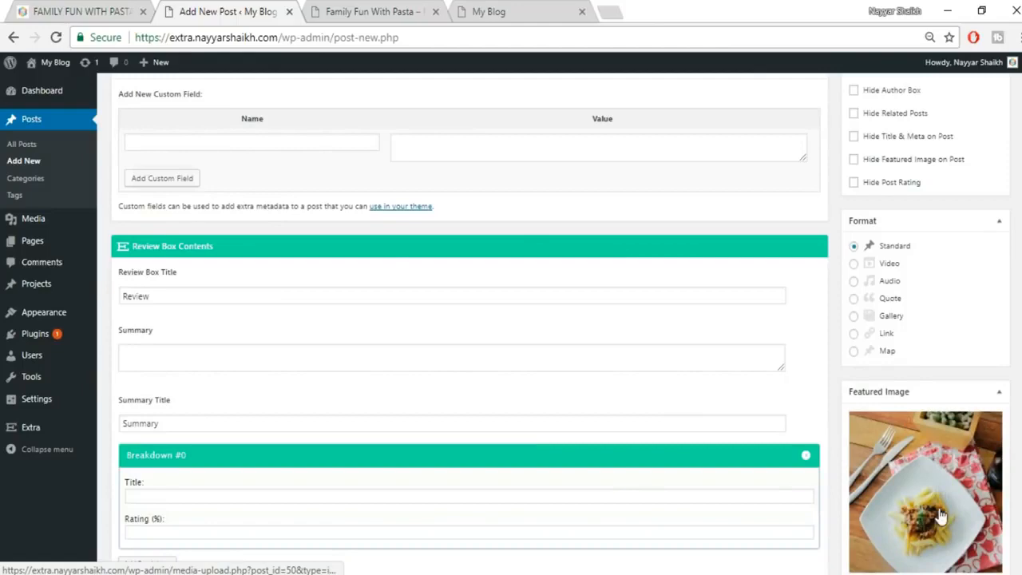
# Publish the FAMILY FUN WITH PASTA post and switch it to the Divi Visual Builder
pyautogui.scroll(-1, 939, 523)
pyautogui.scroll(-1, 938, 523)
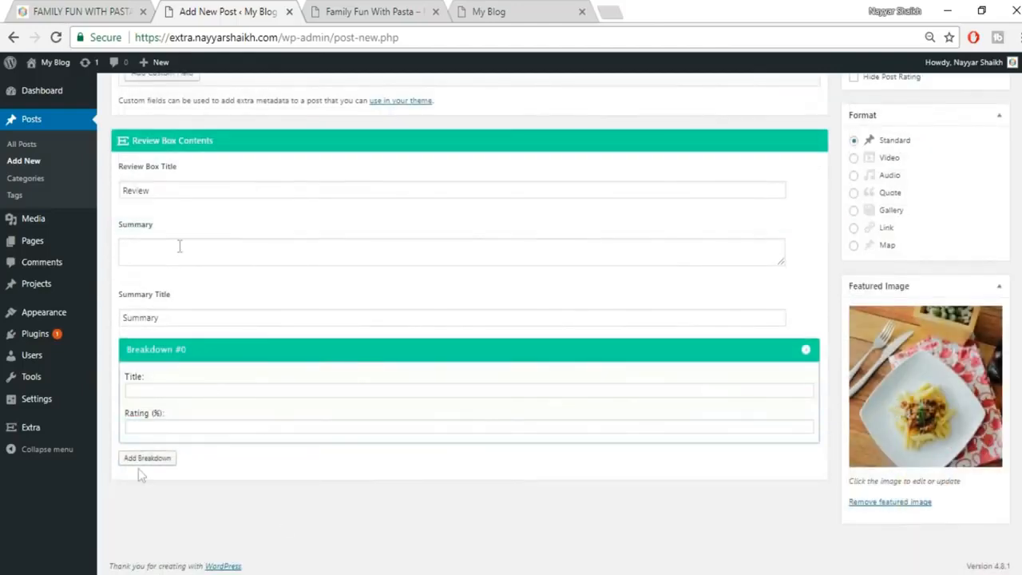
pyautogui.scroll(2, 299, 367)
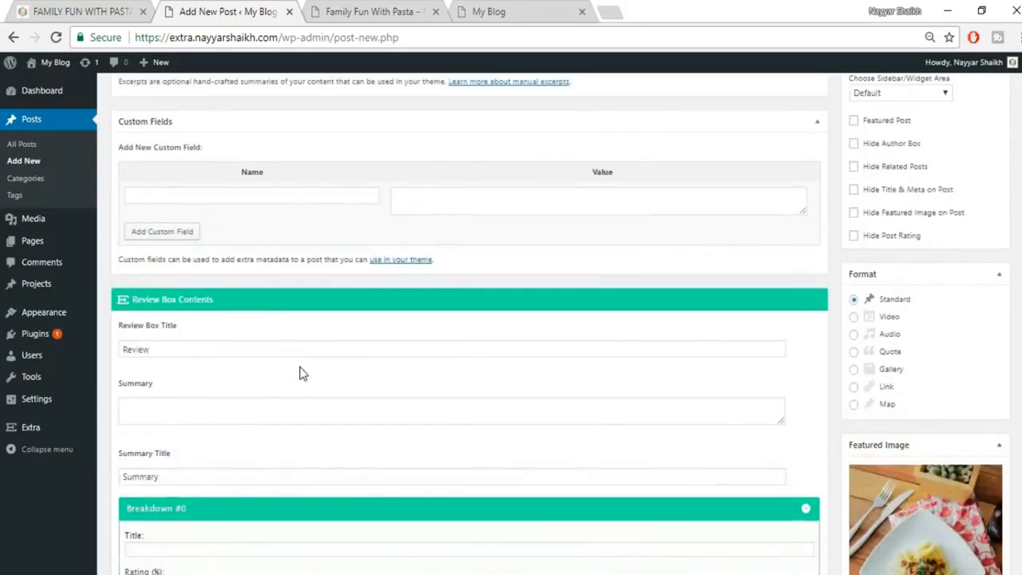
pyautogui.scroll(6, 470, 320)
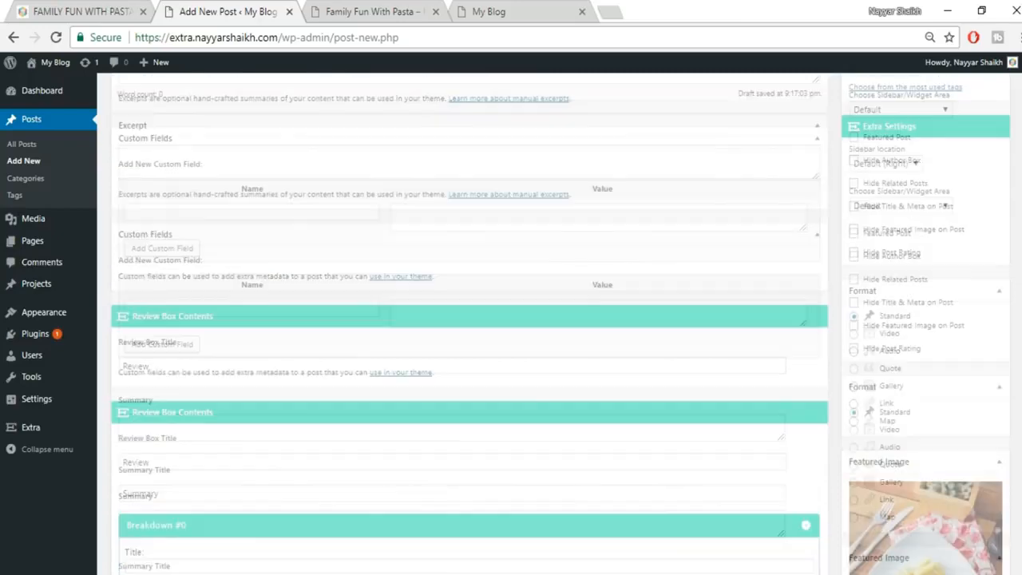
pyautogui.click(983, 246)
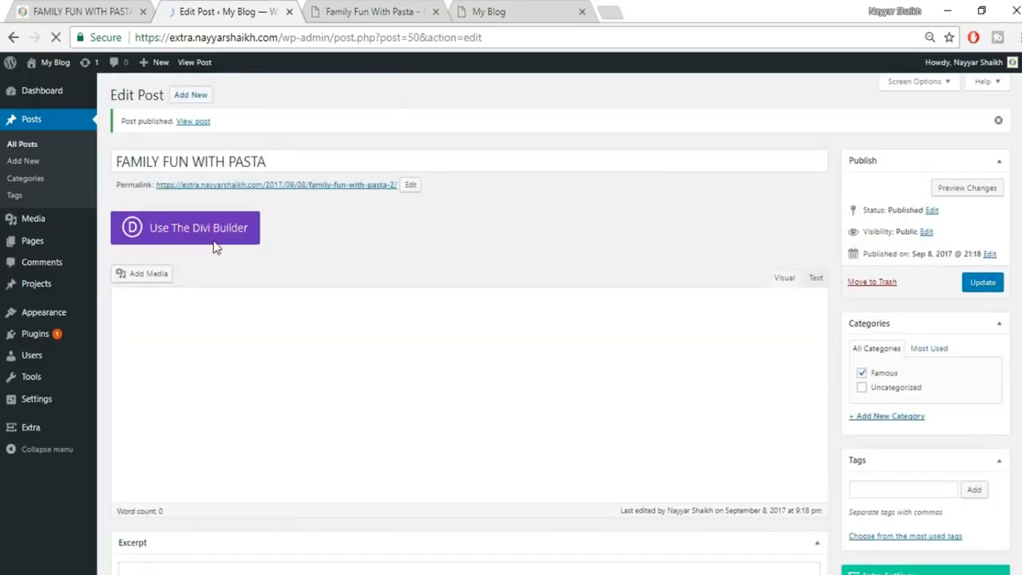
pyautogui.click(218, 242)
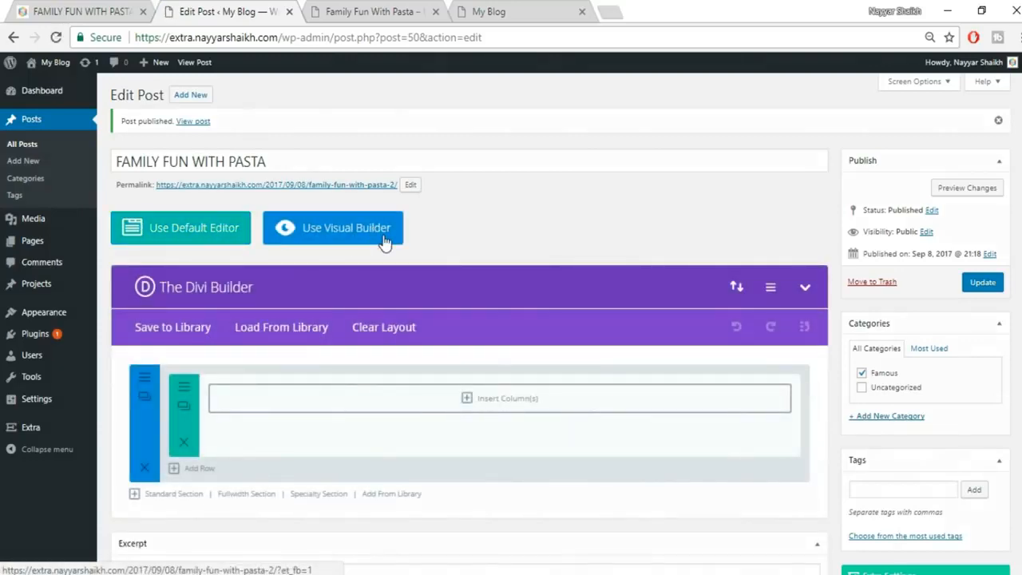
pyautogui.click(385, 244)
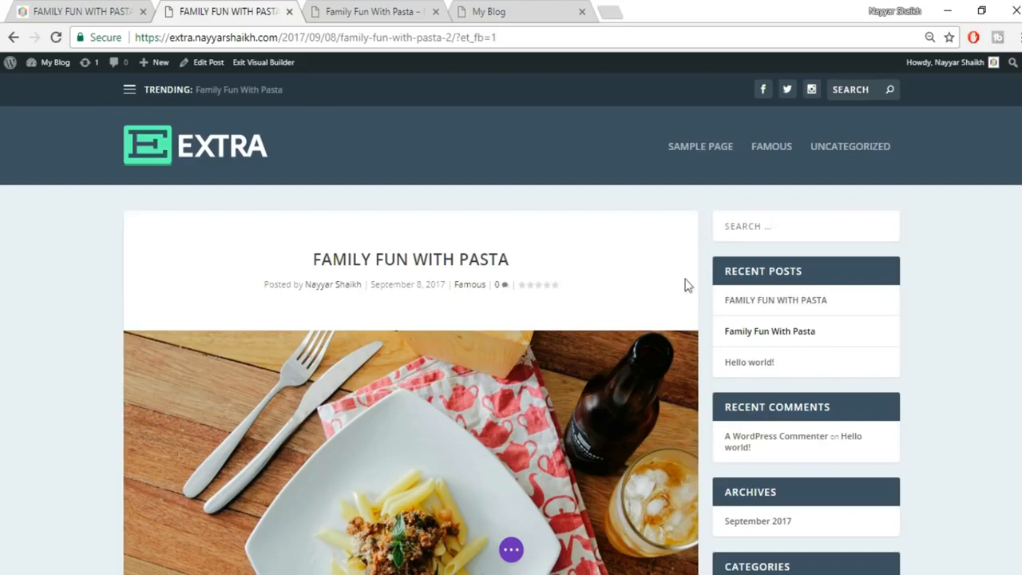
# Select the centred intro paragraph on the original pasta post for reuse
pyautogui.scroll(-6, 511, 335)
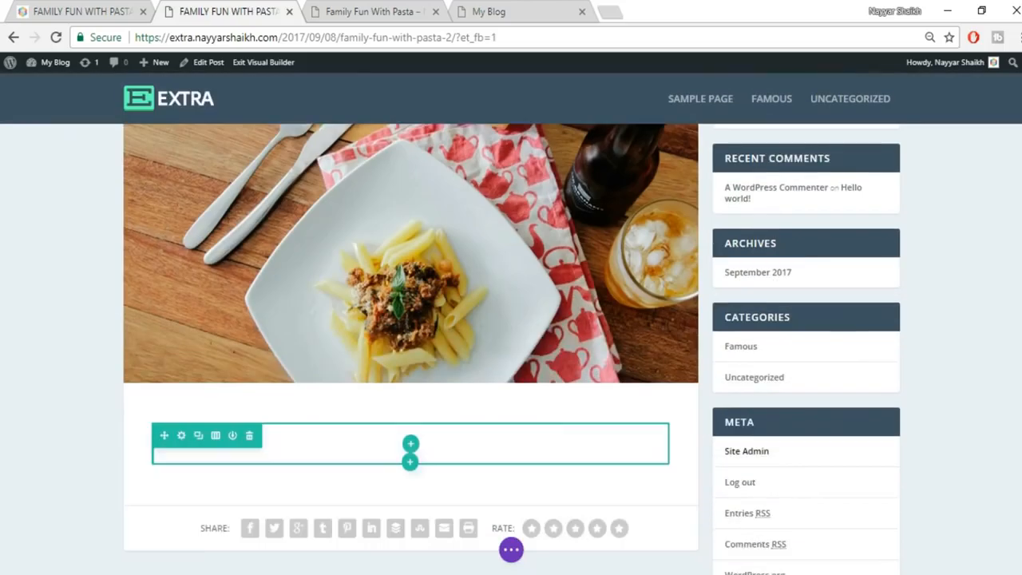
pyautogui.scroll(5, 939, 327)
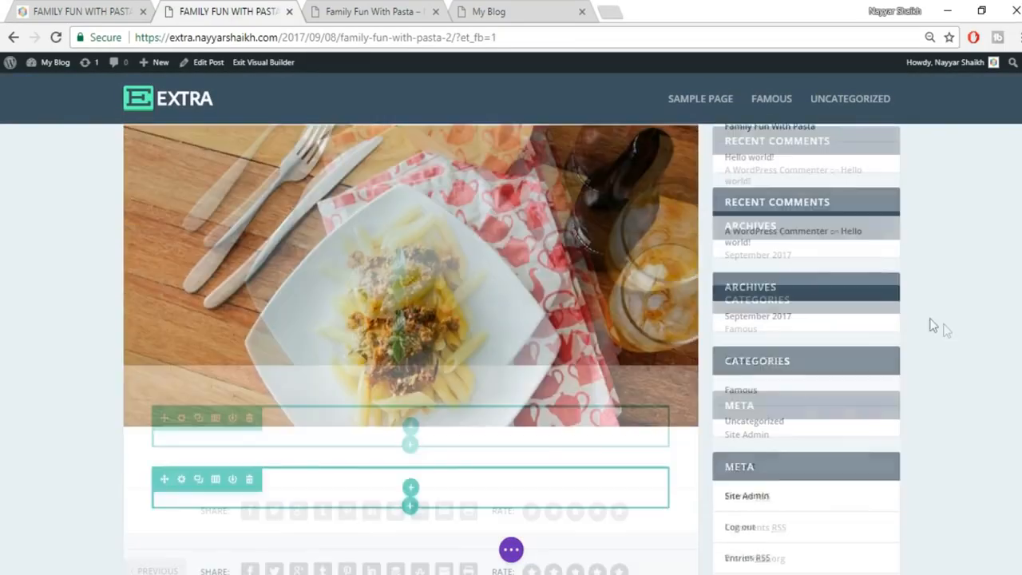
pyautogui.click(92, 10)
pyautogui.scroll(-5, 429, 249)
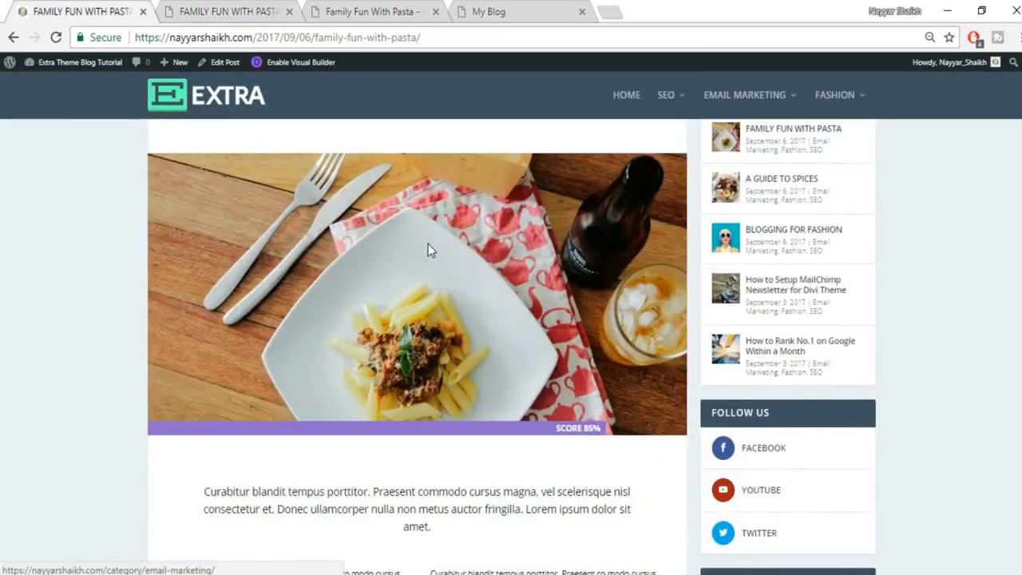
pyautogui.moveTo(202, 306); pyautogui.dragTo(511, 349)
pyautogui.hotkey('ctrl', 'c')
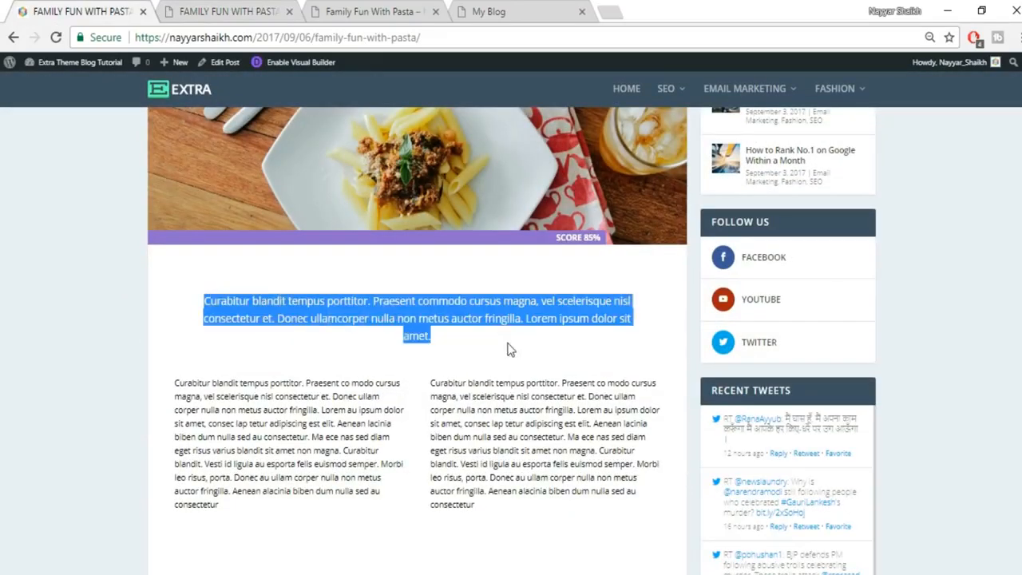
# Replace the new post's empty default row with a single-column row
pyautogui.click(237, 10)
pyautogui.scroll(-2, 442, 363)
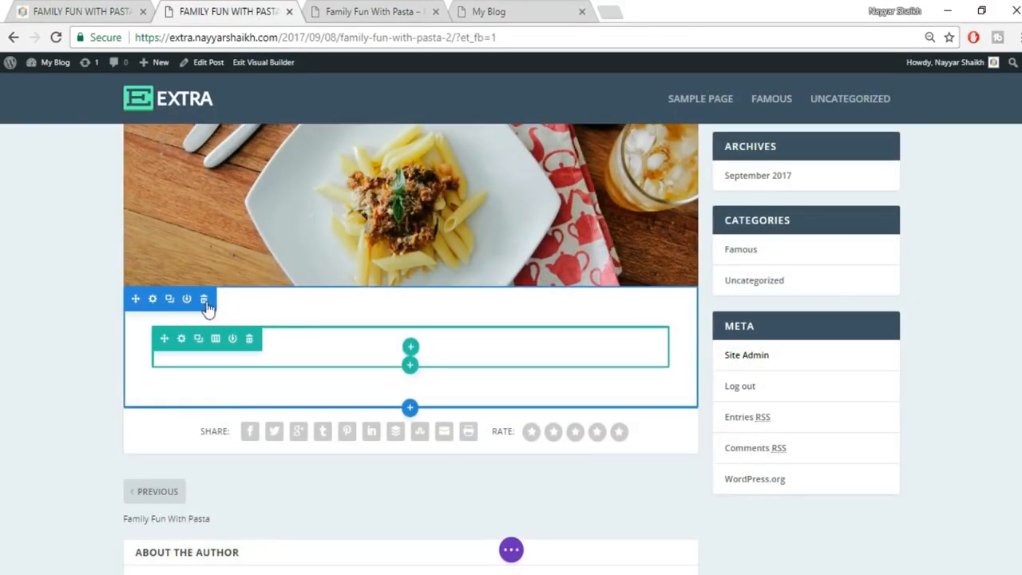
pyautogui.click(205, 300)
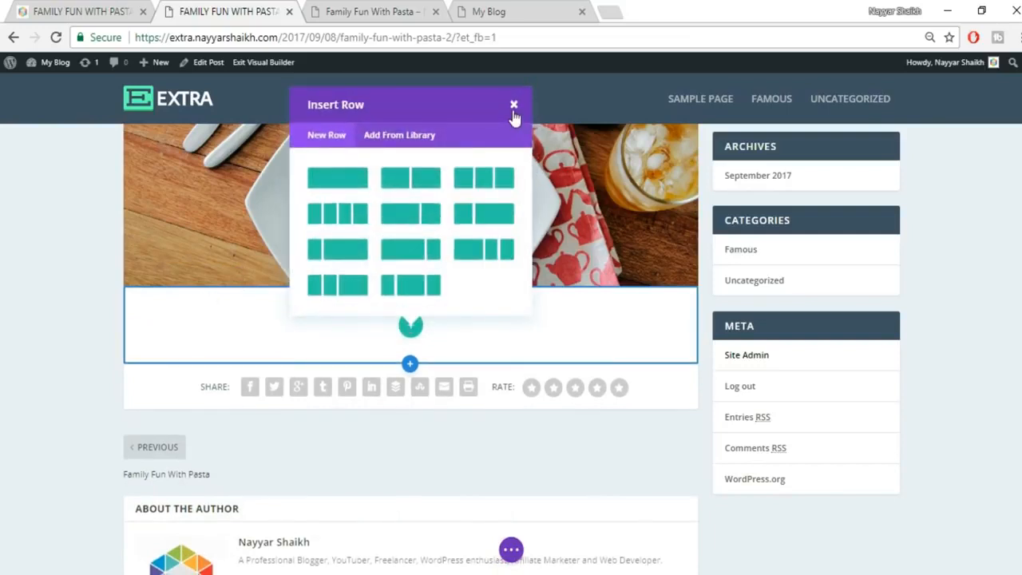
pyautogui.click(346, 176)
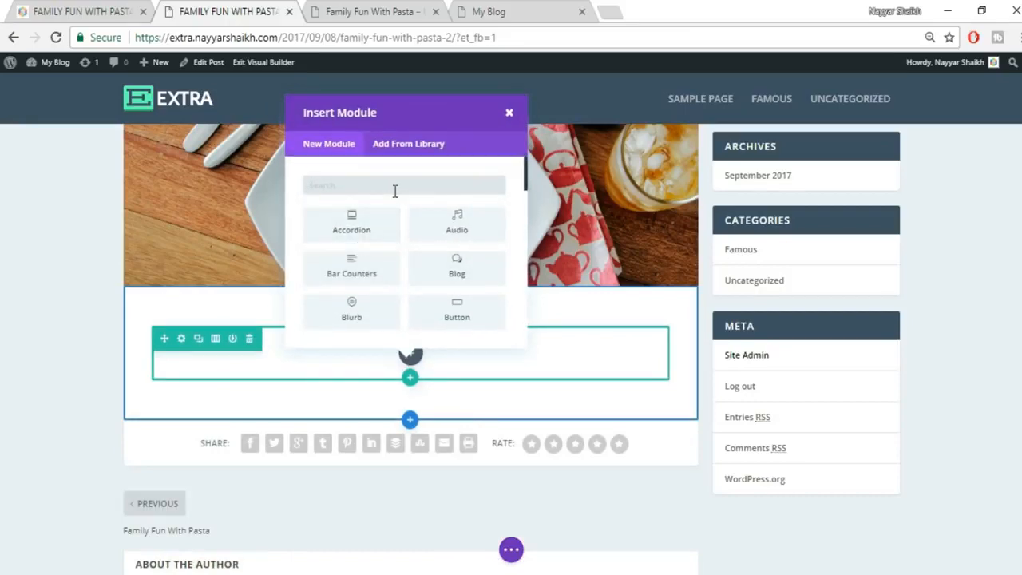
# Filter the Insert Module list with 'tex' to find the Text module
pyautogui.rightClick(7, 6)
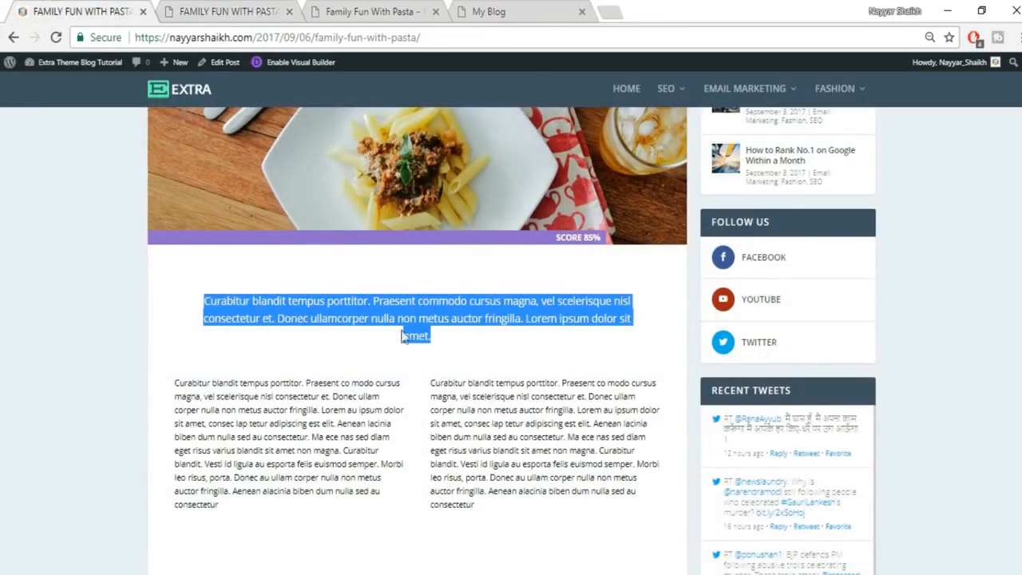
pyautogui.click(242, 10)
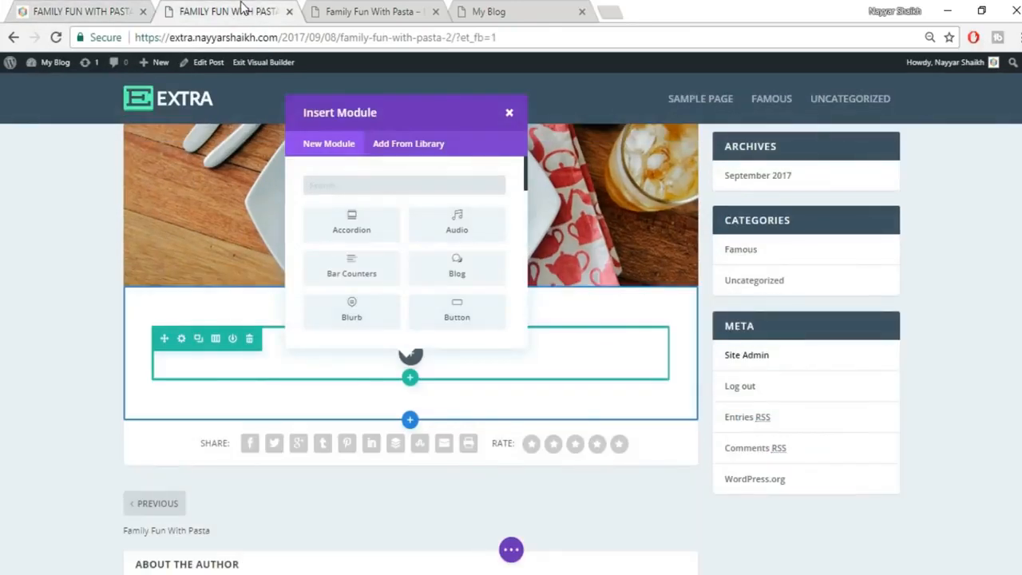
pyautogui.write('tex')
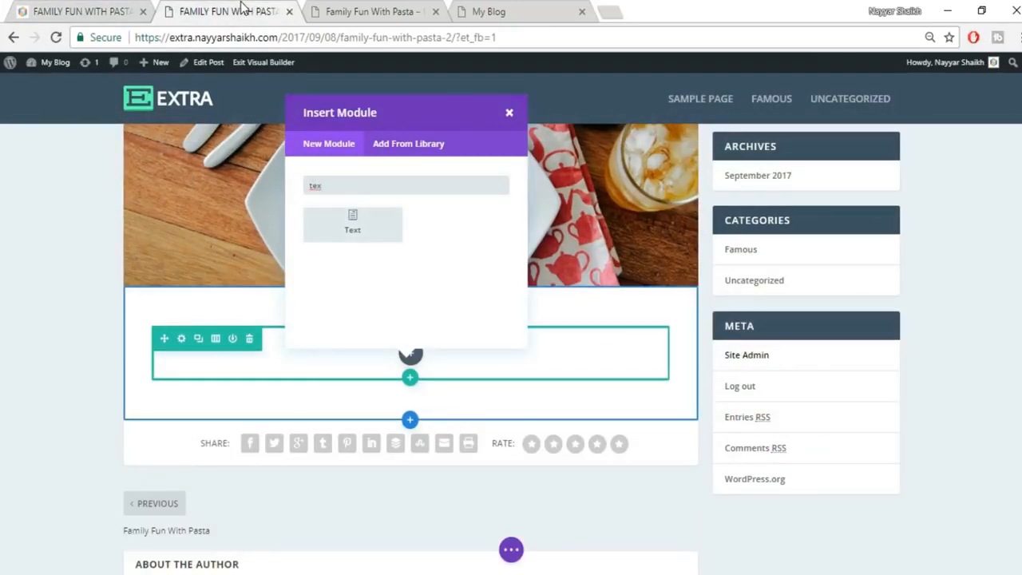
# Insert a Text module and paste the intro paragraph into it in HTML mode
pyautogui.click(359, 239)
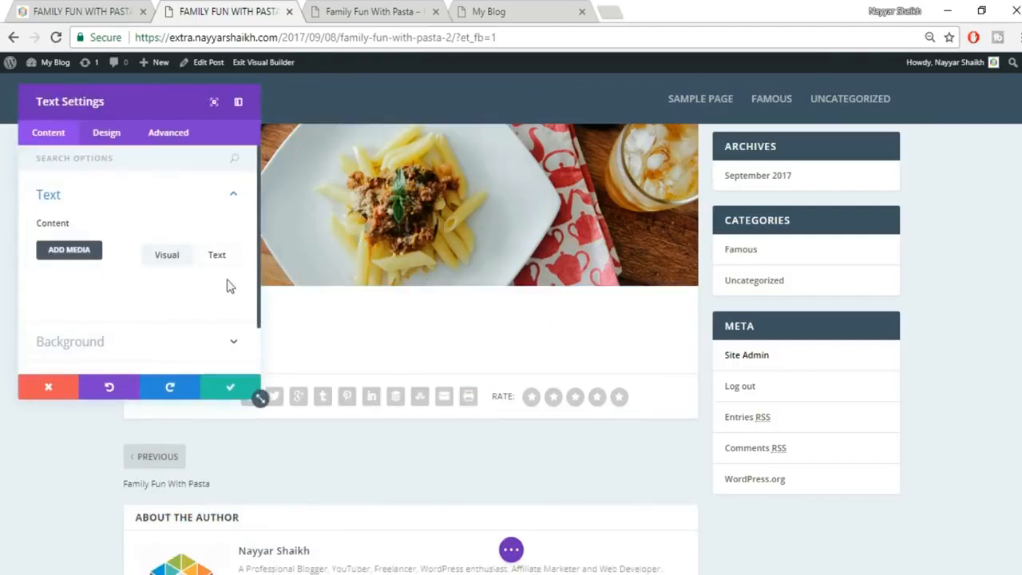
pyautogui.scroll(-1, 211, 300)
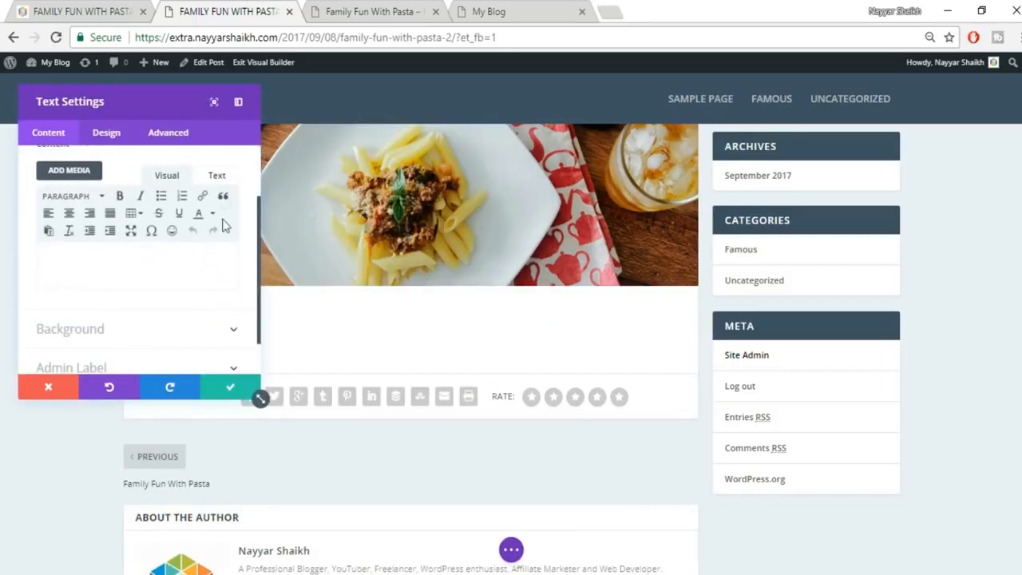
pyautogui.click(220, 186)
pyautogui.hotkey('ctrl', 'v')
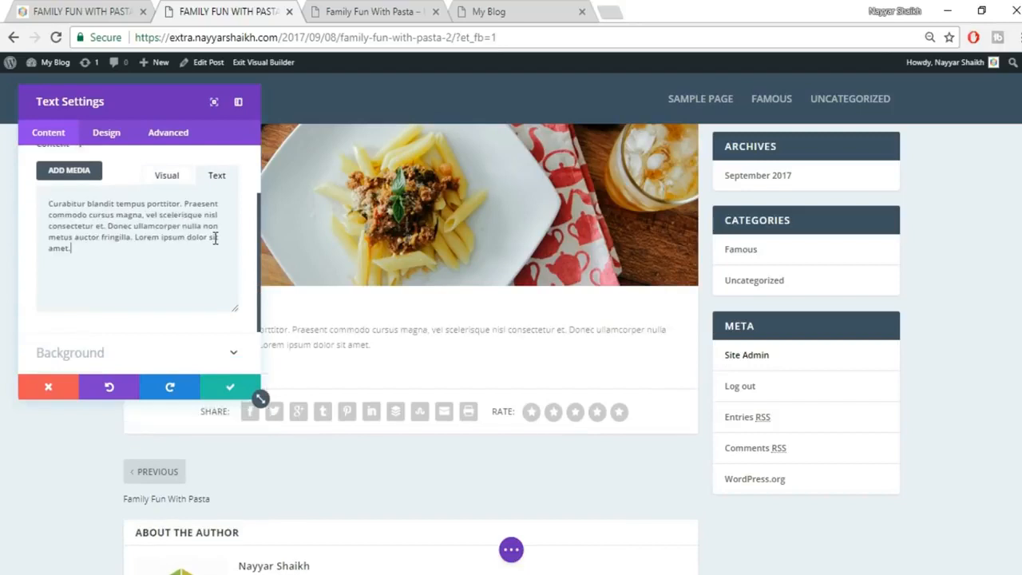
pyautogui.moveTo(153, 92); pyautogui.dragTo(793, 148)
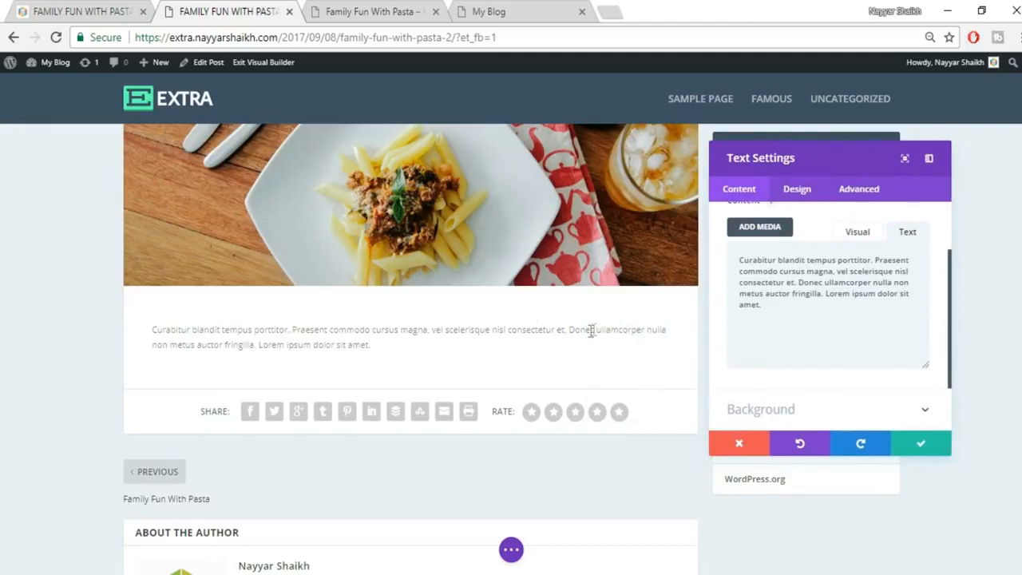
# Switch the Text Settings editor to Visual and center the Curabitur paragraph
pyautogui.click(60, 12)
pyautogui.click(448, 323)
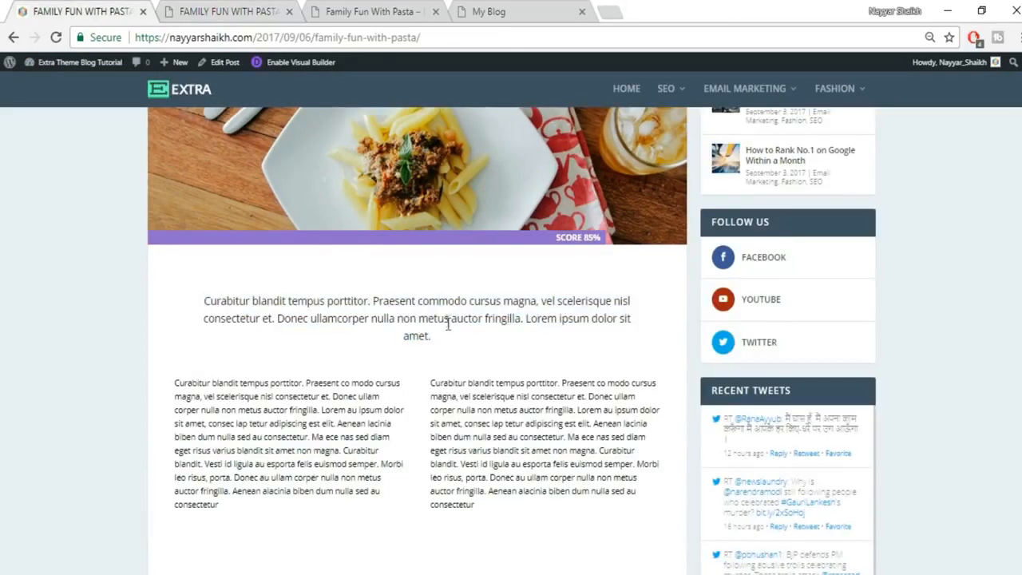
pyautogui.click(237, 6)
pyautogui.click(856, 232)
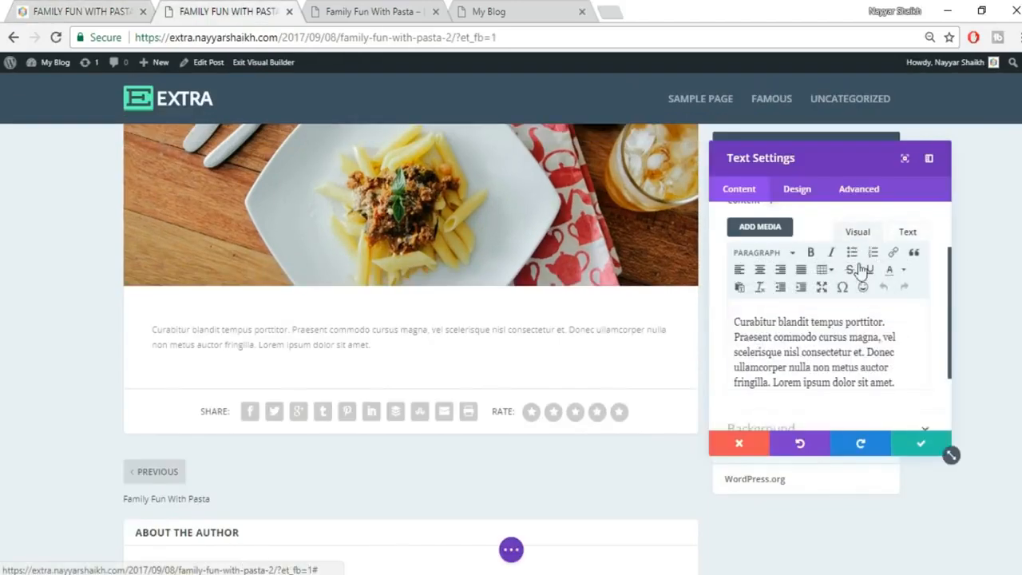
pyautogui.click(760, 271)
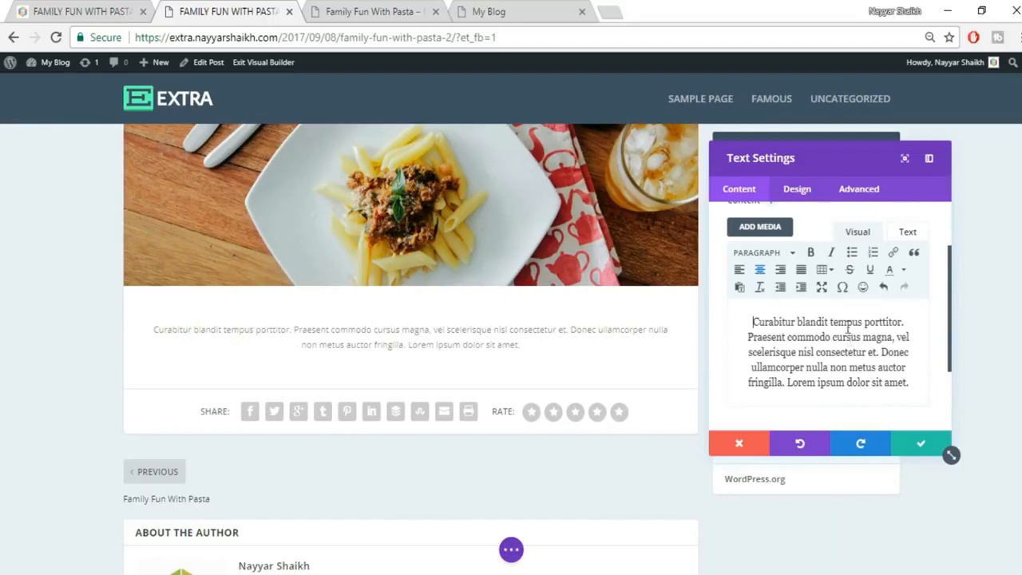
# Compare the edited post's layout against the original published pasta post
pyautogui.click(138, 8)
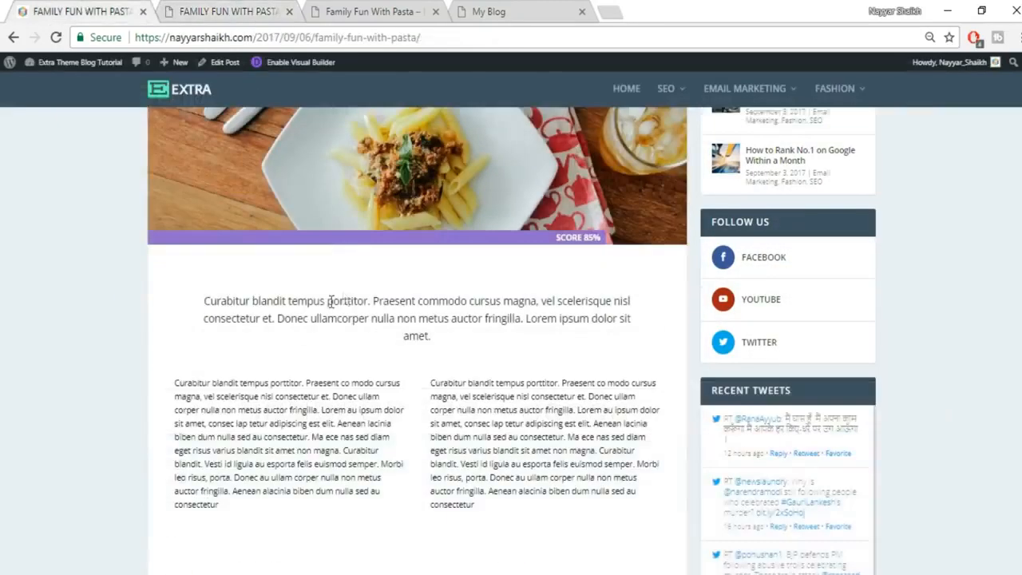
pyautogui.click(184, 9)
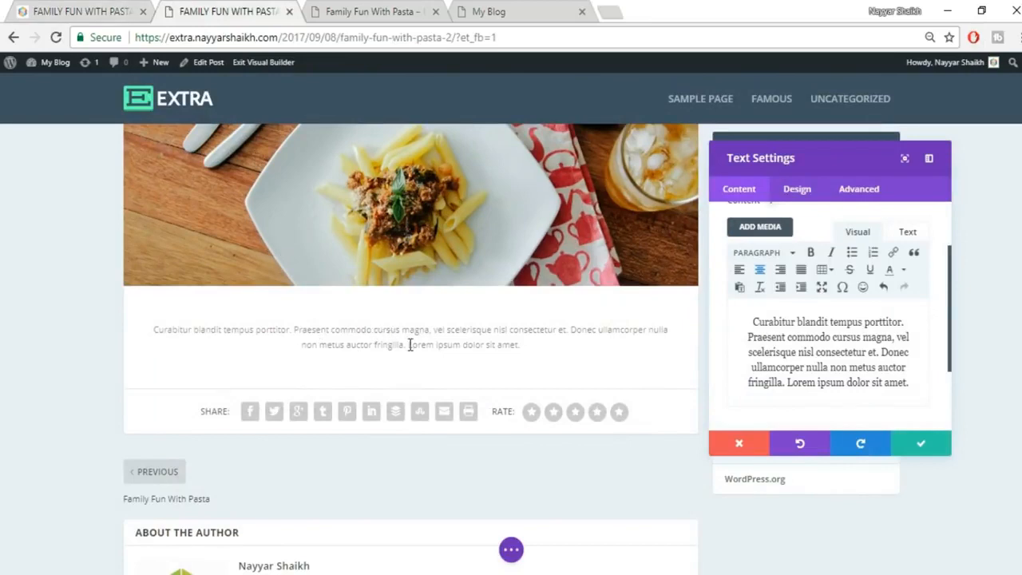
pyautogui.click(80, 9)
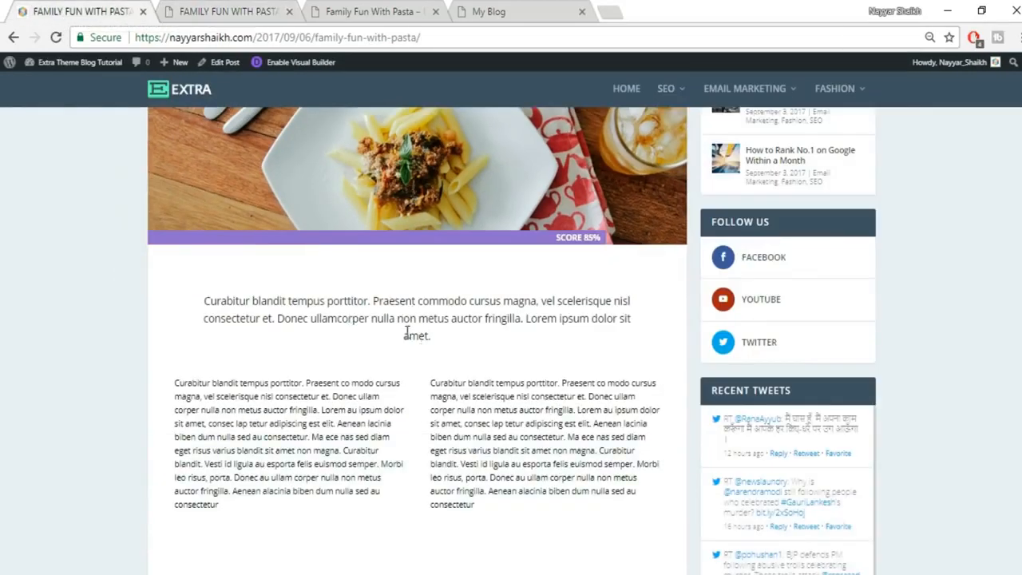
pyautogui.click(276, 10)
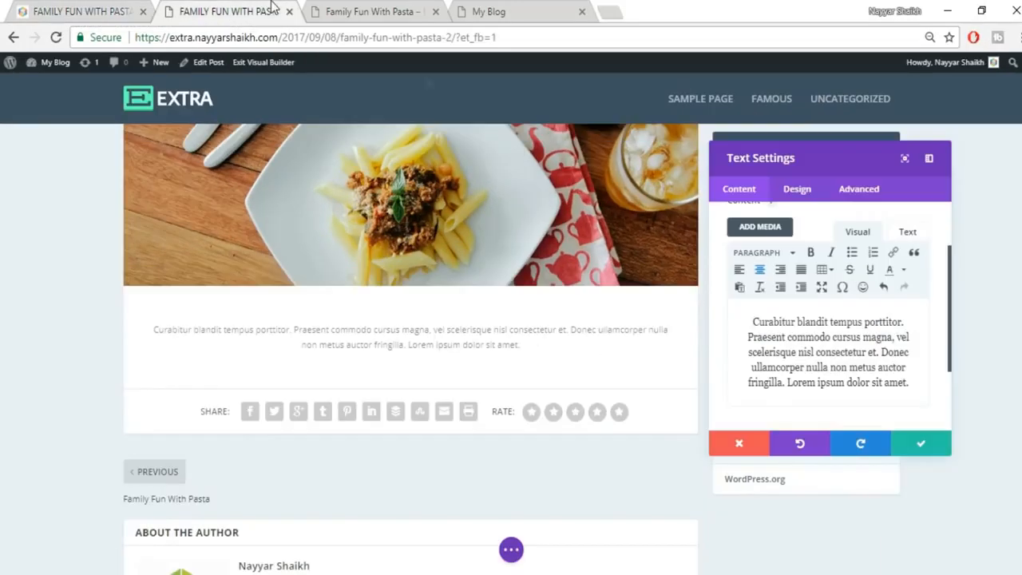
# In the Design tab's Text options, keep the colour Dark and set Text Orientation to Center
pyautogui.click(798, 191)
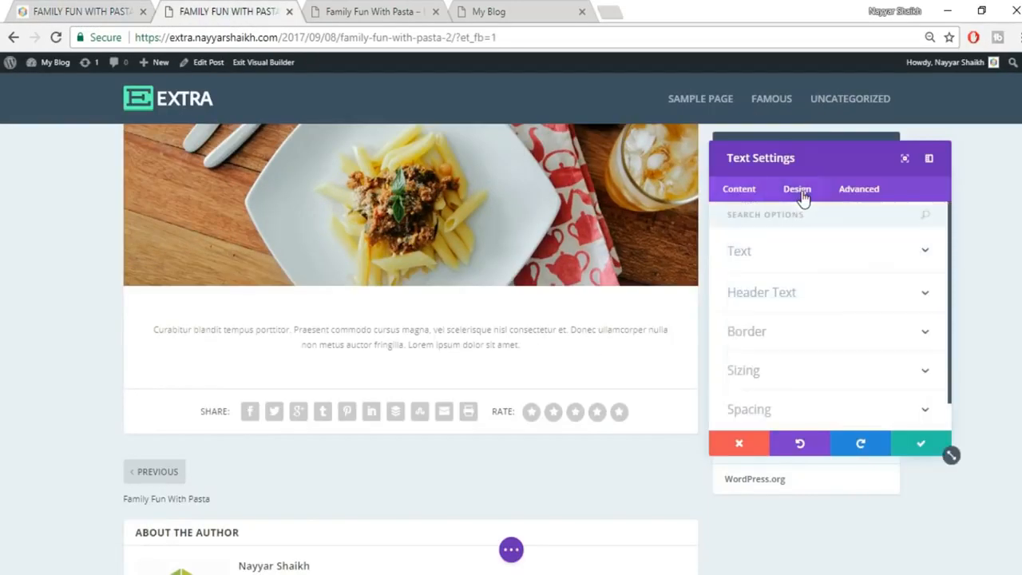
pyautogui.click(802, 257)
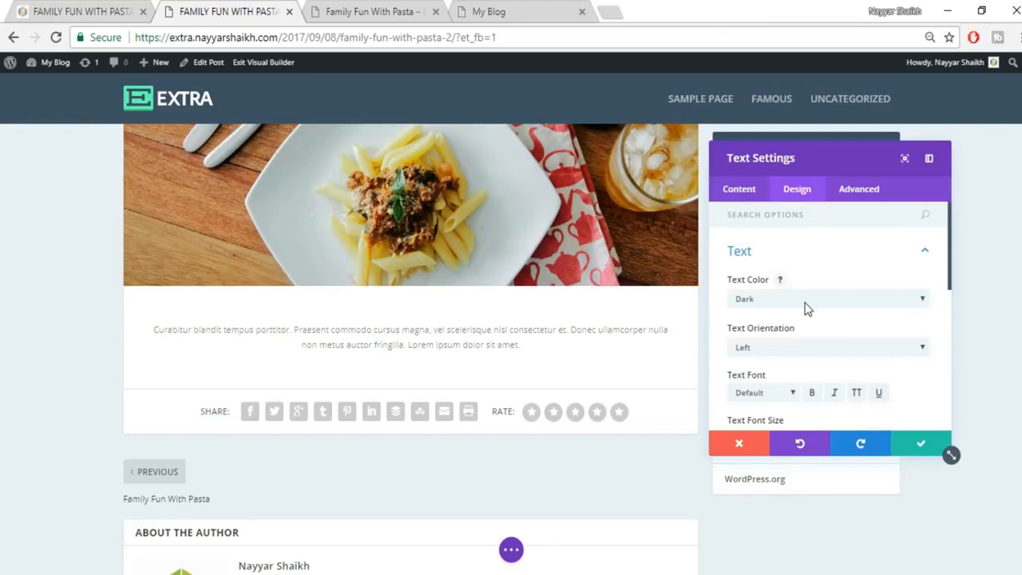
pyautogui.click(806, 308)
pyautogui.click(823, 268)
pyautogui.click(828, 254)
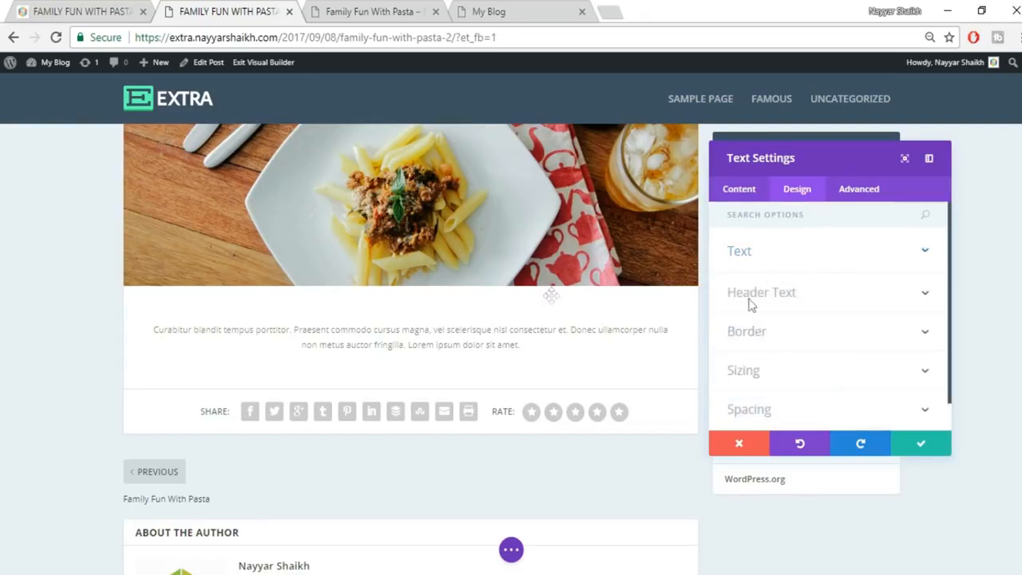
pyautogui.click(810, 268)
pyautogui.scroll(-2, 902, 364)
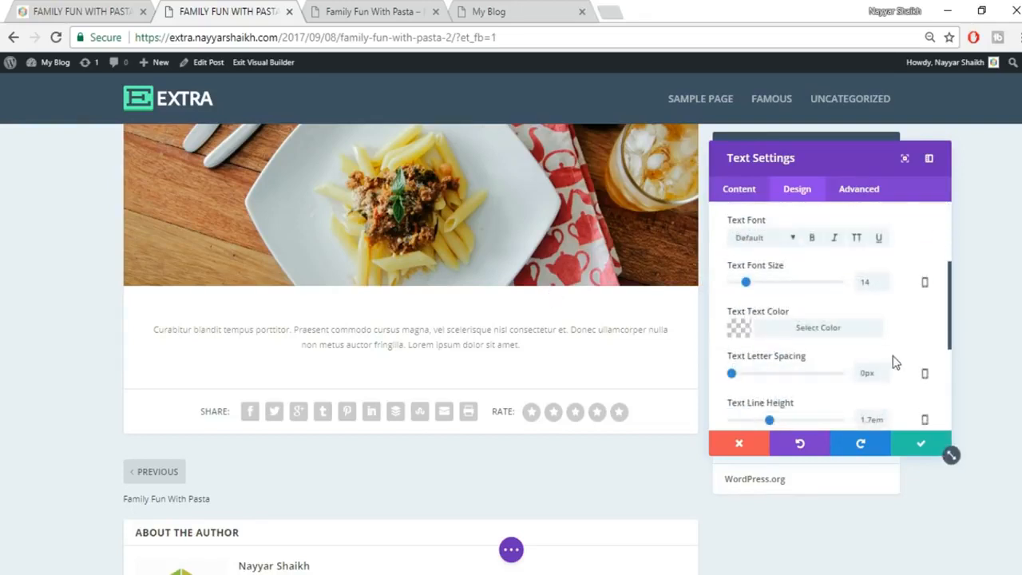
pyautogui.scroll(2, 863, 338)
pyautogui.click(796, 270)
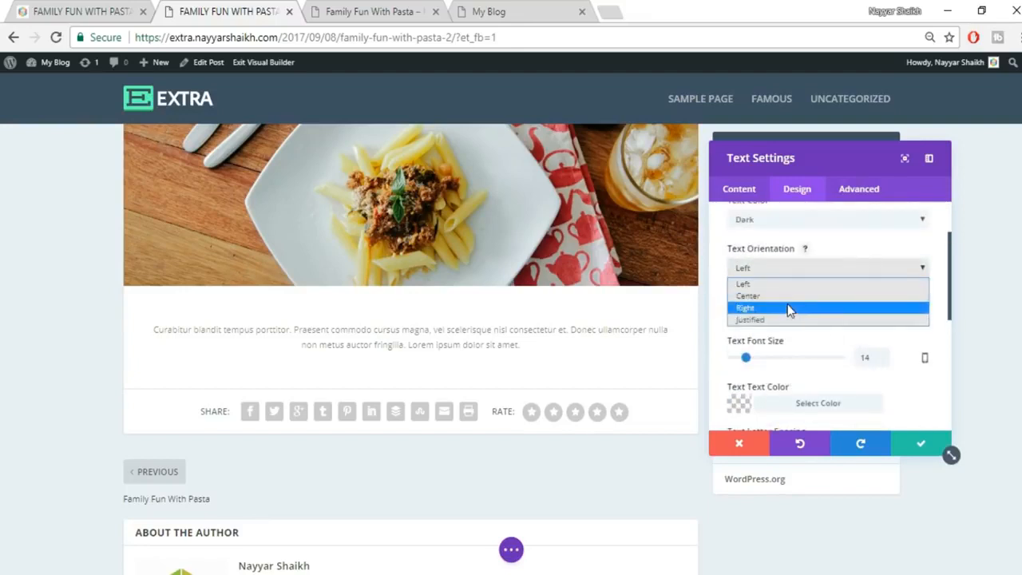
pyautogui.click(791, 296)
# Set the text font size to 18px and the text font to Arvo
pyautogui.scroll(-2, 912, 323)
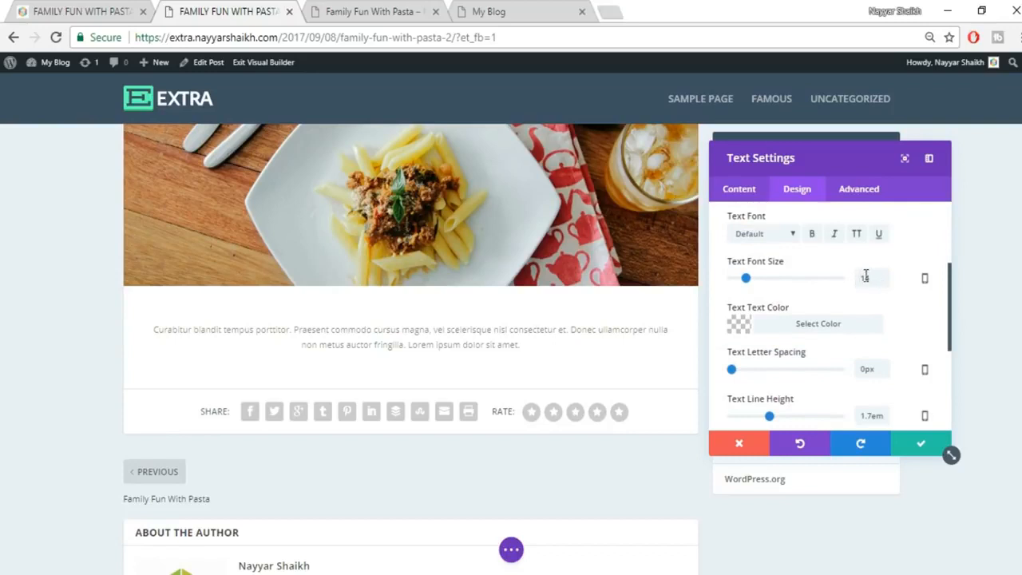
pyautogui.moveTo(871, 278); pyautogui.dragTo(851, 285)
pyautogui.write('18')
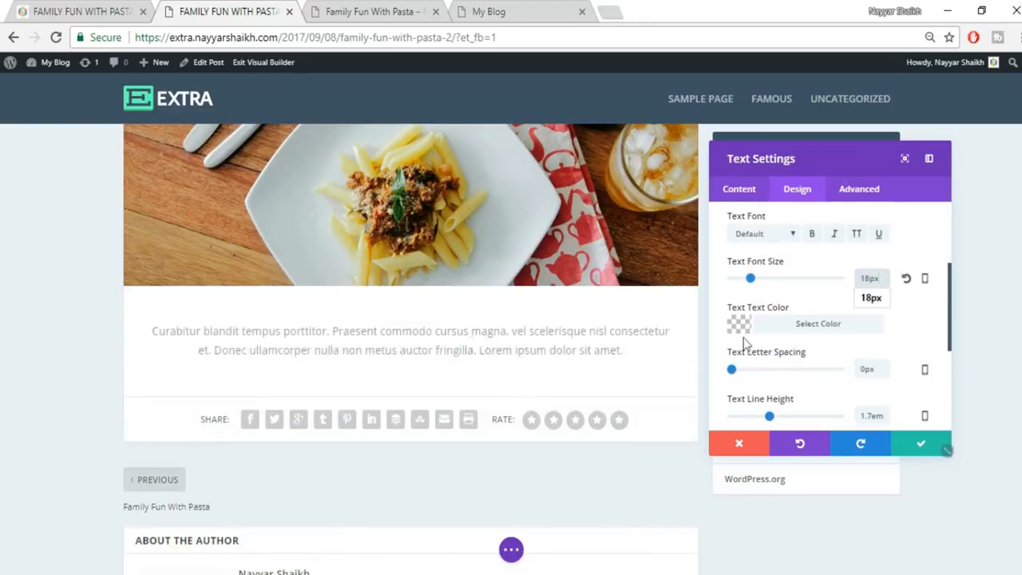
pyautogui.click(764, 236)
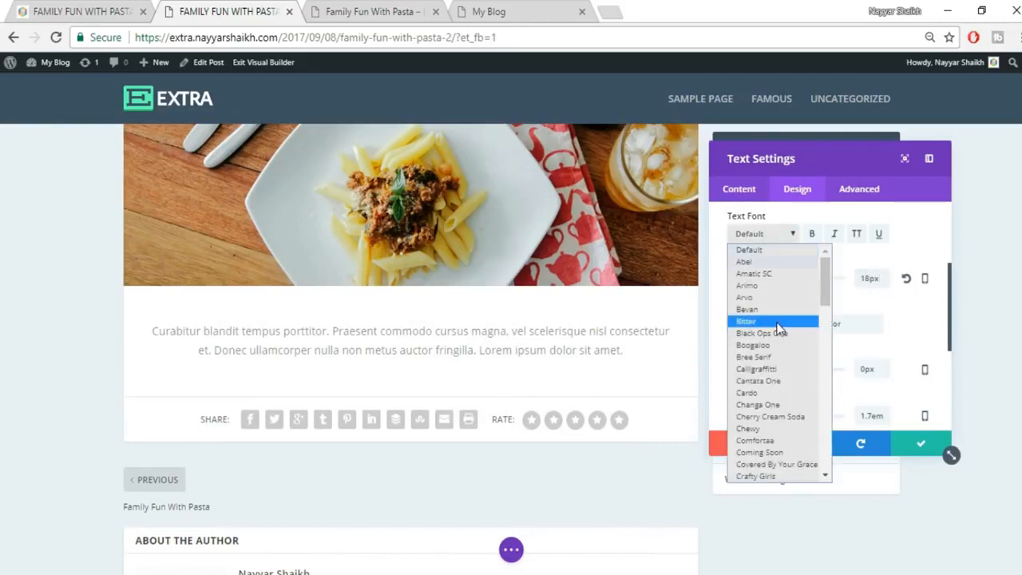
pyautogui.click(777, 323)
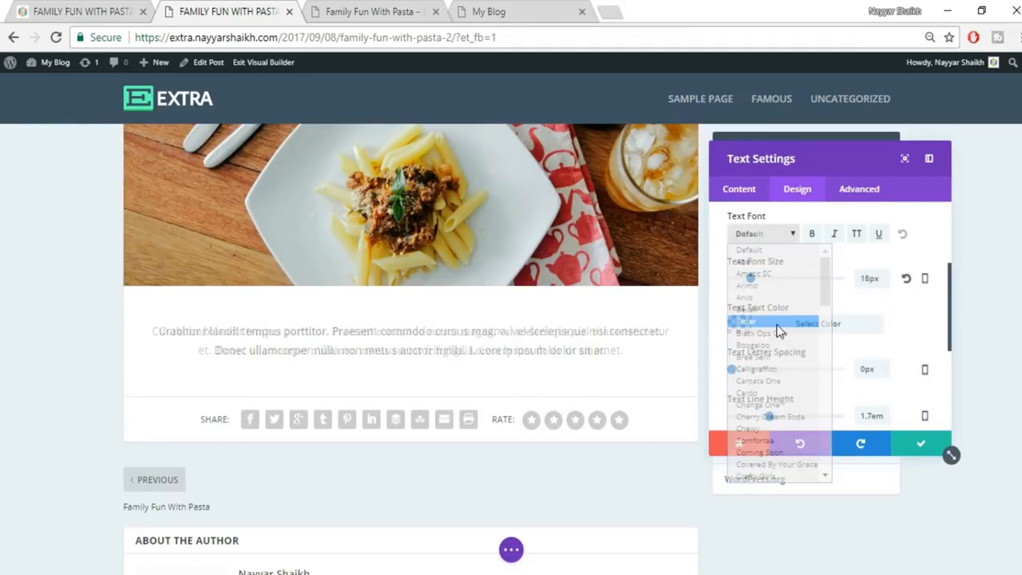
pyautogui.click(766, 233)
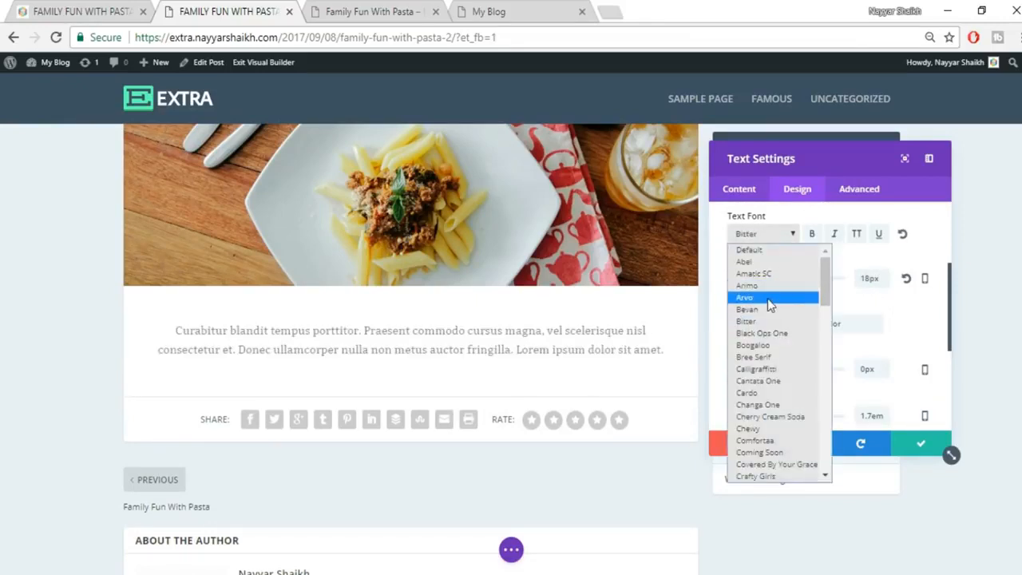
pyautogui.click(780, 297)
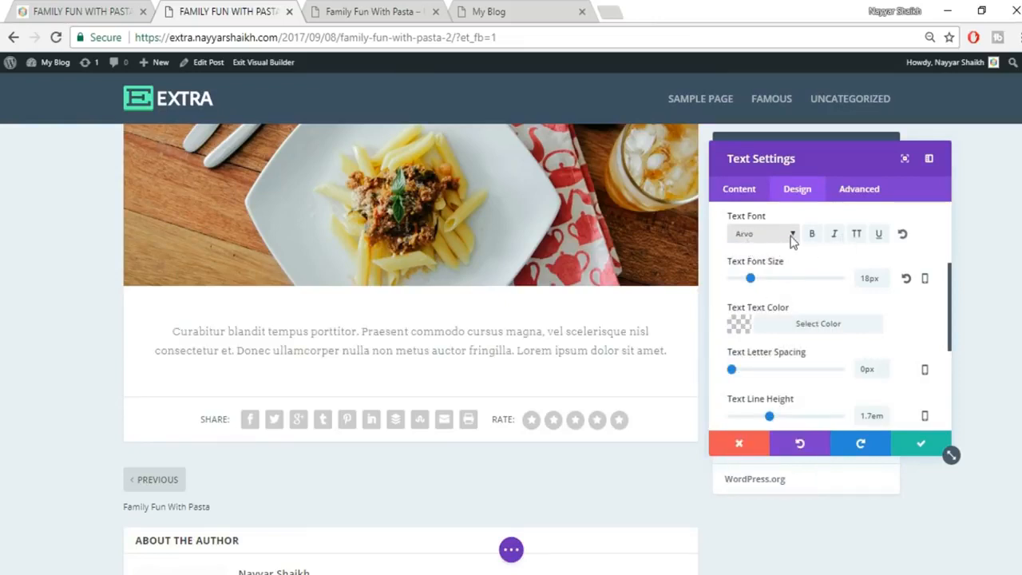
# Set the Text Color to black with slightly reduced opacity
pyautogui.click(811, 326)
pyautogui.moveTo(900, 357); pyautogui.dragTo(900, 344)
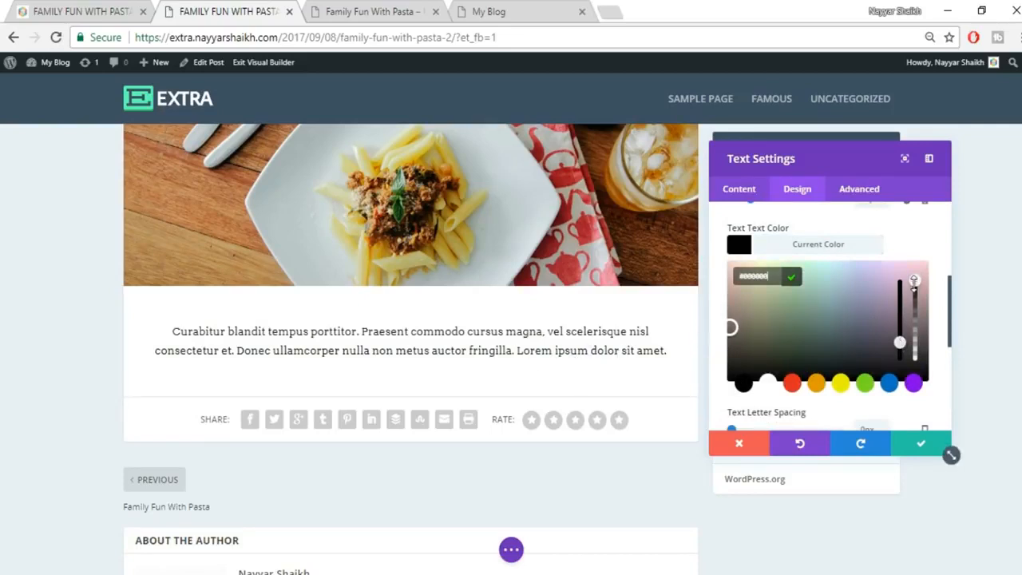
pyautogui.moveTo(915, 299); pyautogui.dragTo(917, 303)
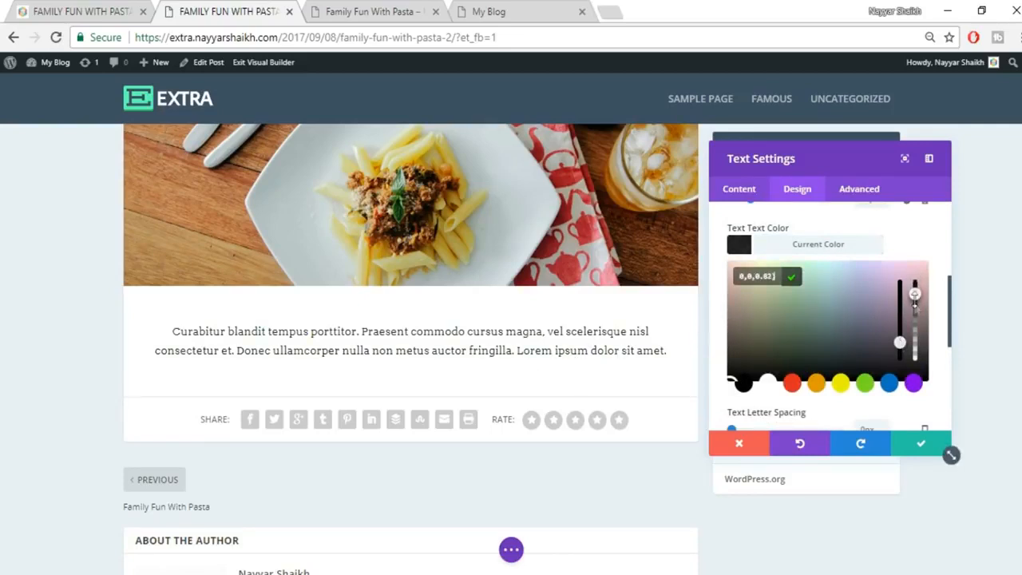
pyautogui.click(820, 249)
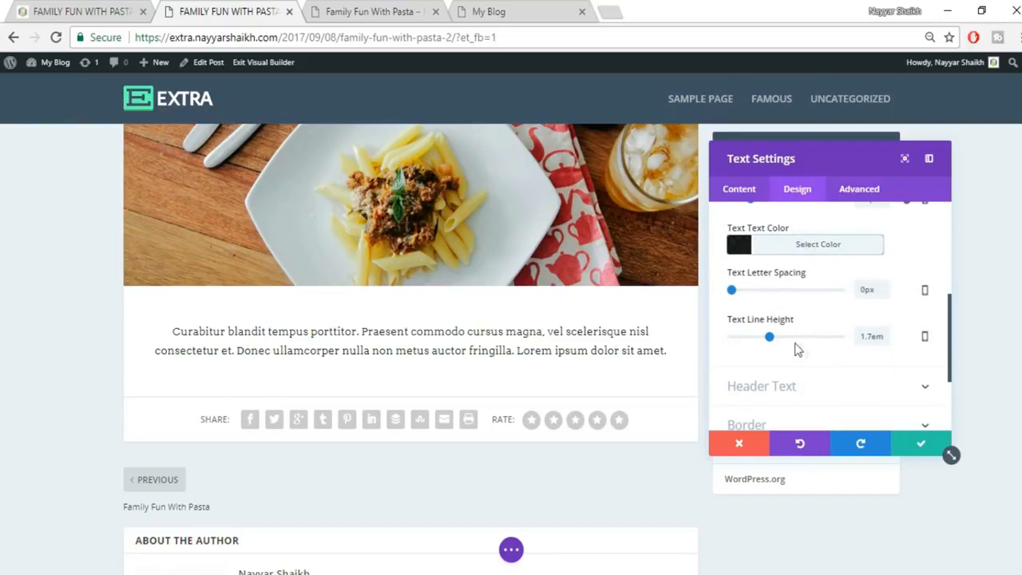
pyautogui.scroll(-3, 889, 319)
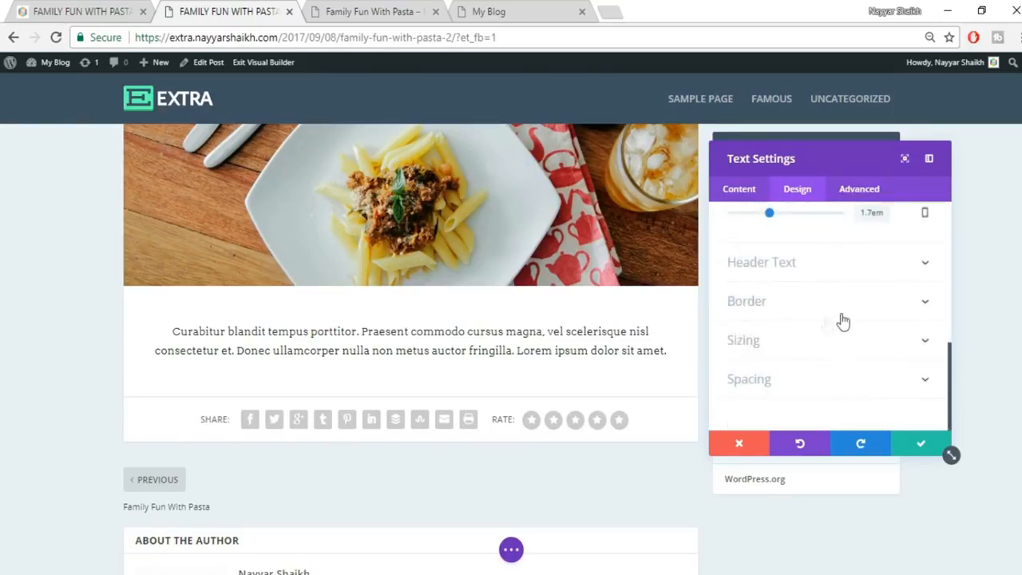
# Save the Text module settings and drag its left padding out to about 50px
pyautogui.click(112, 11)
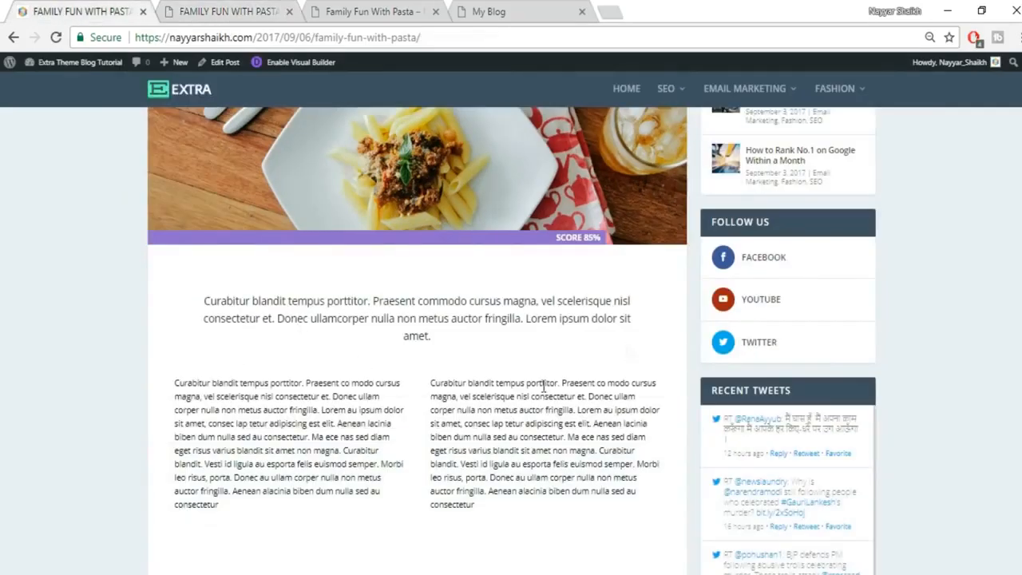
pyautogui.click(231, 8)
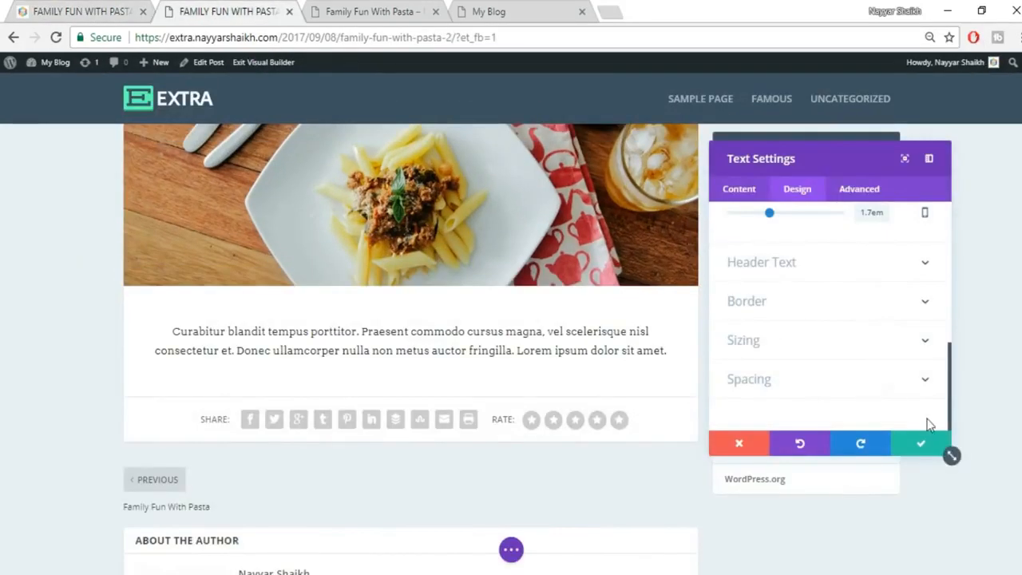
pyautogui.click(922, 444)
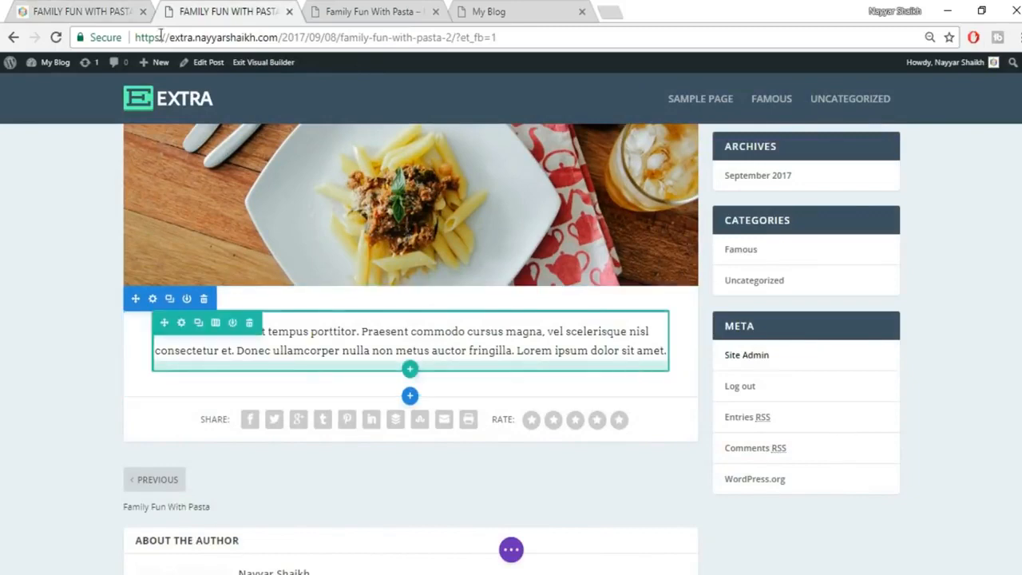
pyautogui.click(107, 8)
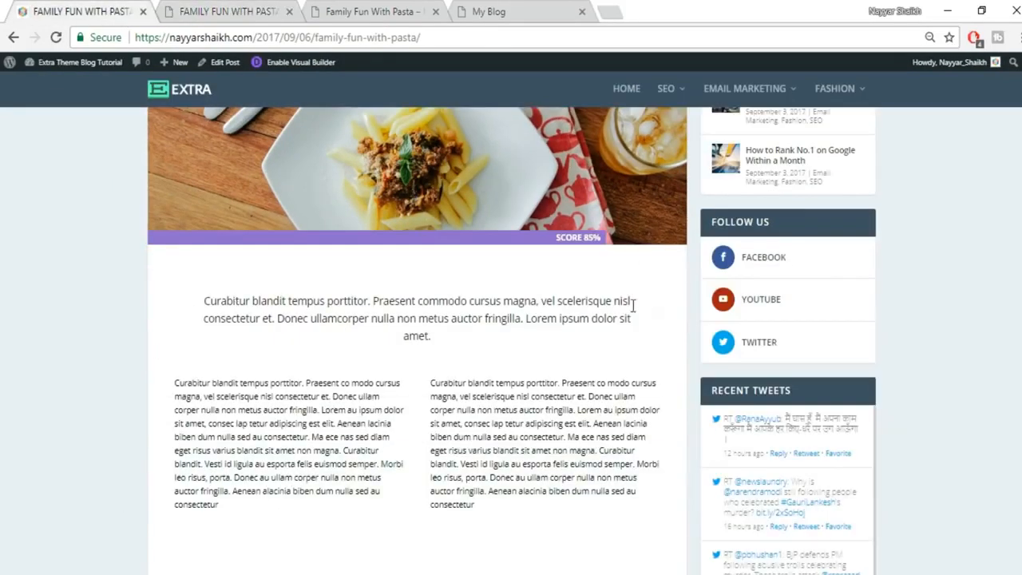
pyautogui.click(227, 11)
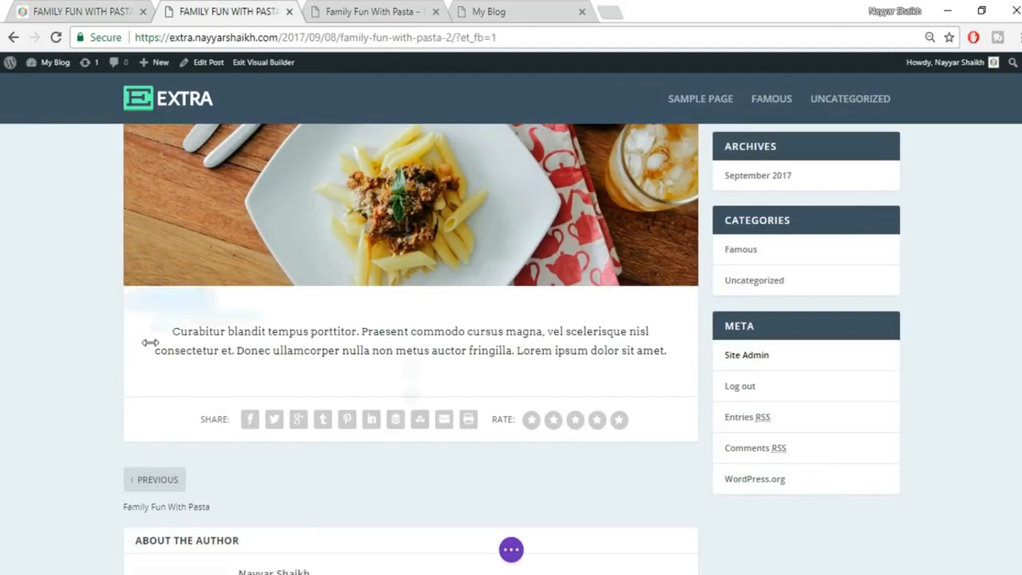
pyautogui.moveTo(154, 342); pyautogui.dragTo(186, 339)
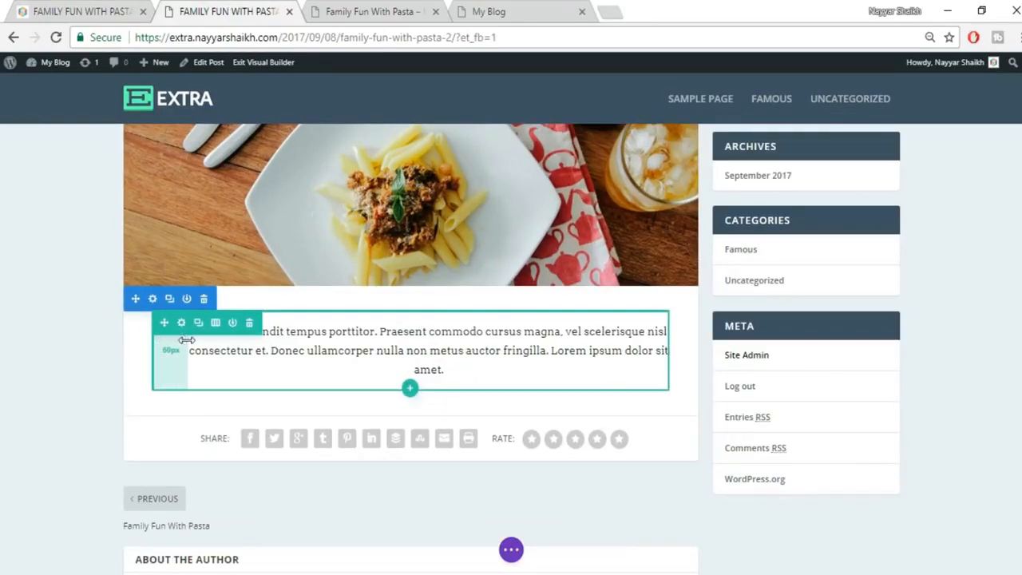
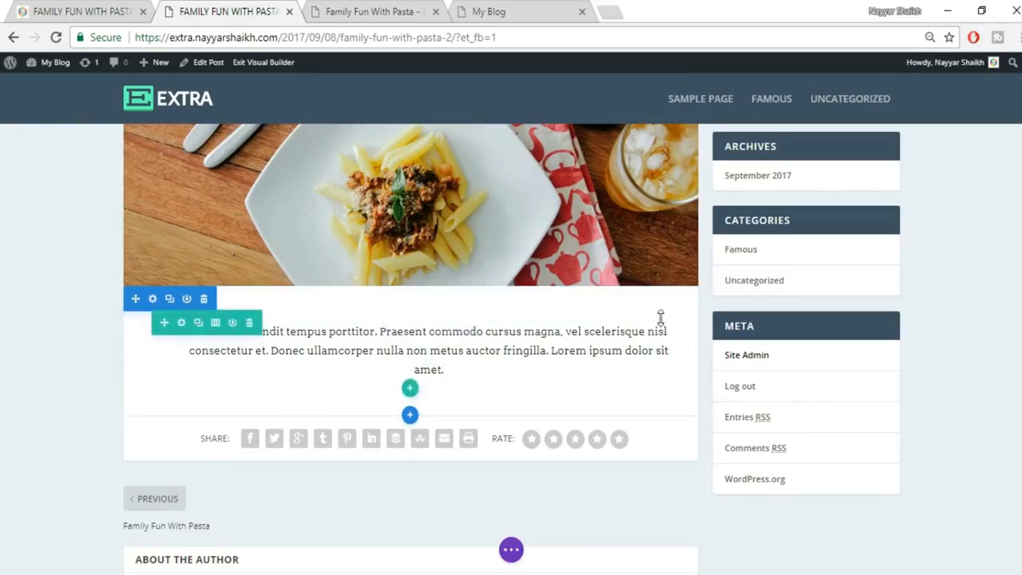
# Drag in the intro text's right padding and add top padding, matching the original post's layout
pyautogui.moveTo(674, 331); pyautogui.dragTo(638, 334)
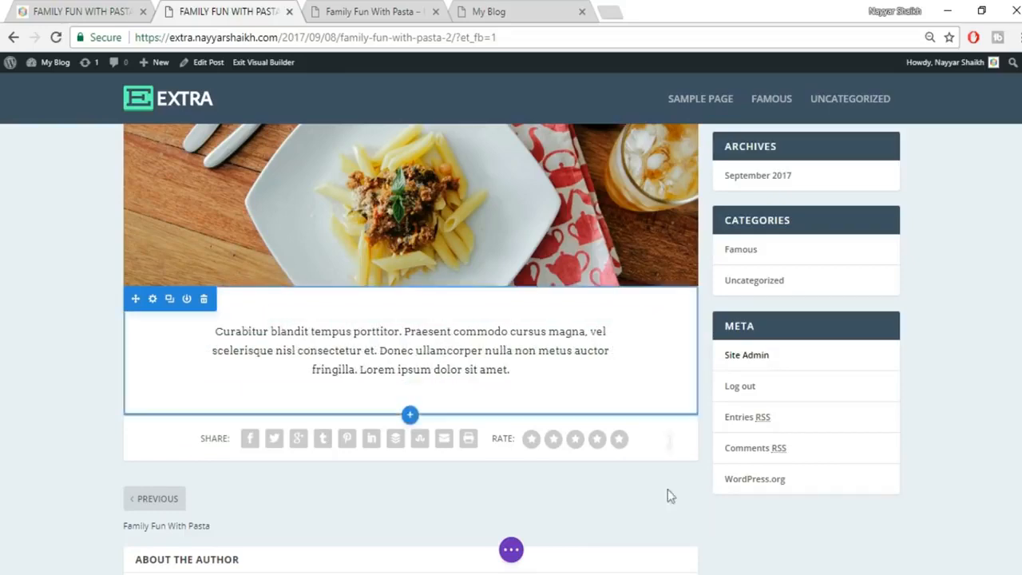
pyautogui.scroll(-1, 704, 508)
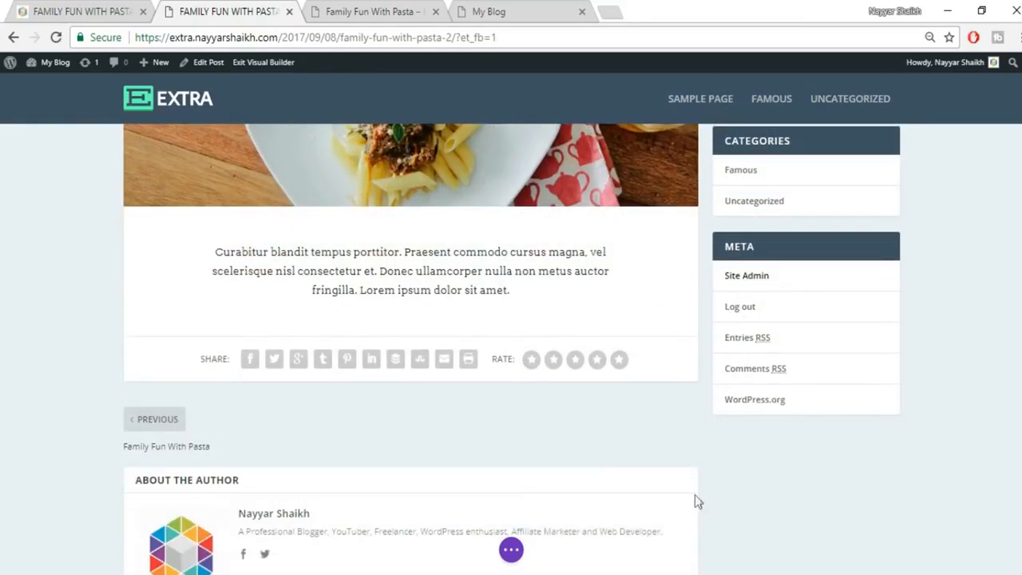
pyautogui.click(86, 11)
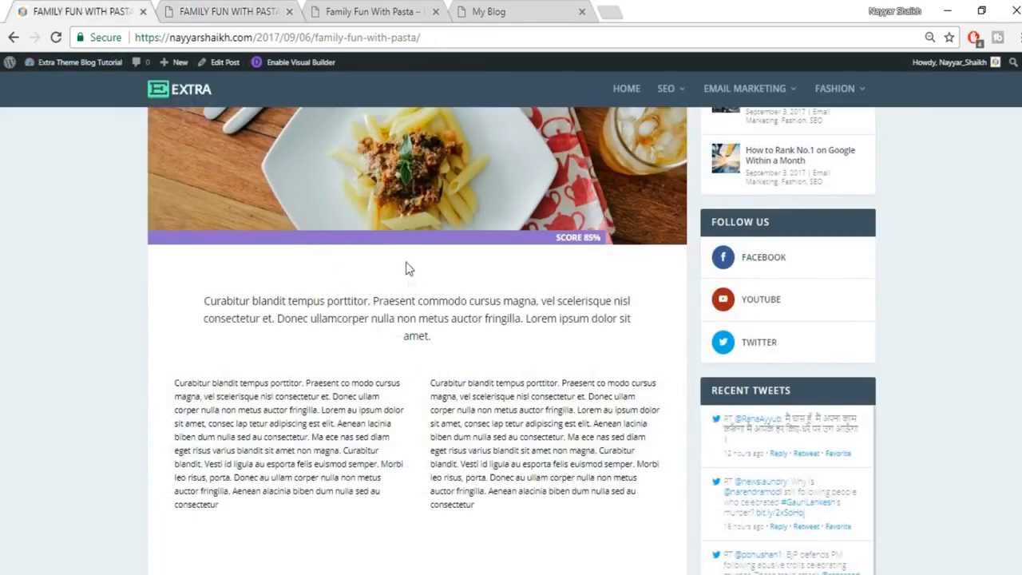
pyautogui.click(232, 12)
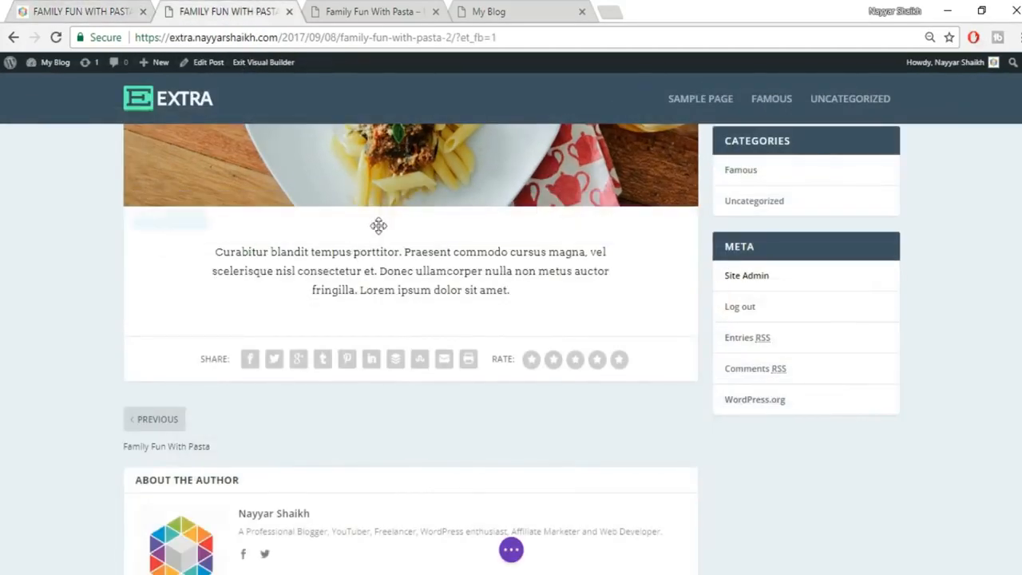
pyautogui.moveTo(406, 209); pyautogui.dragTo(407, 232)
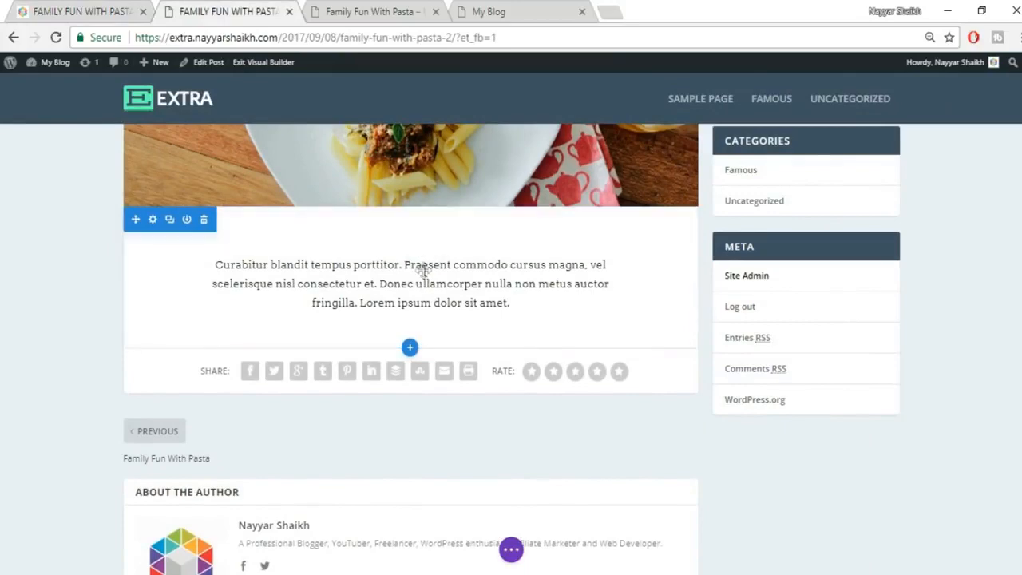
pyautogui.click(116, 7)
pyautogui.scroll(-1, 496, 407)
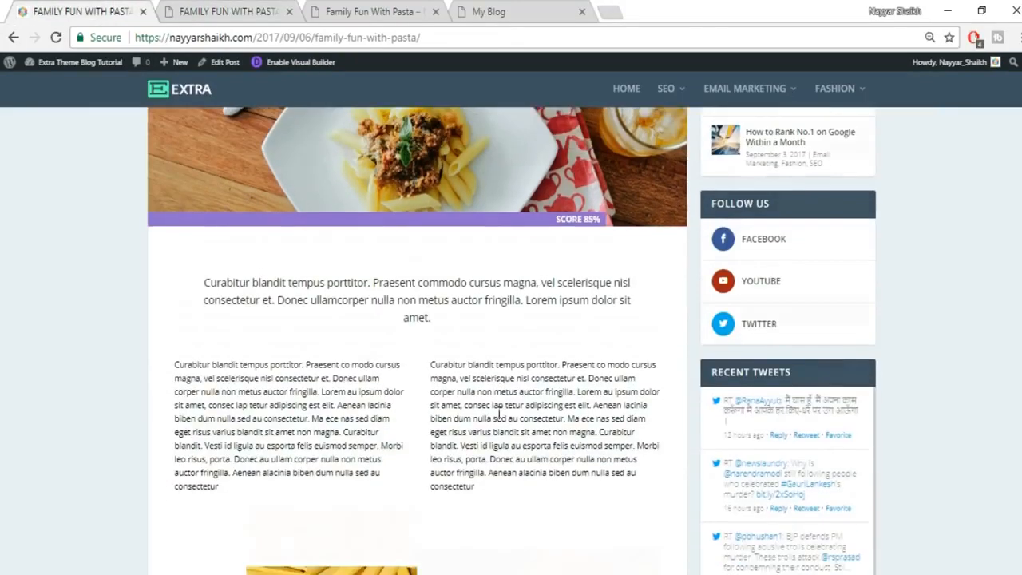
pyautogui.click(239, 8)
pyautogui.moveTo(410, 348)
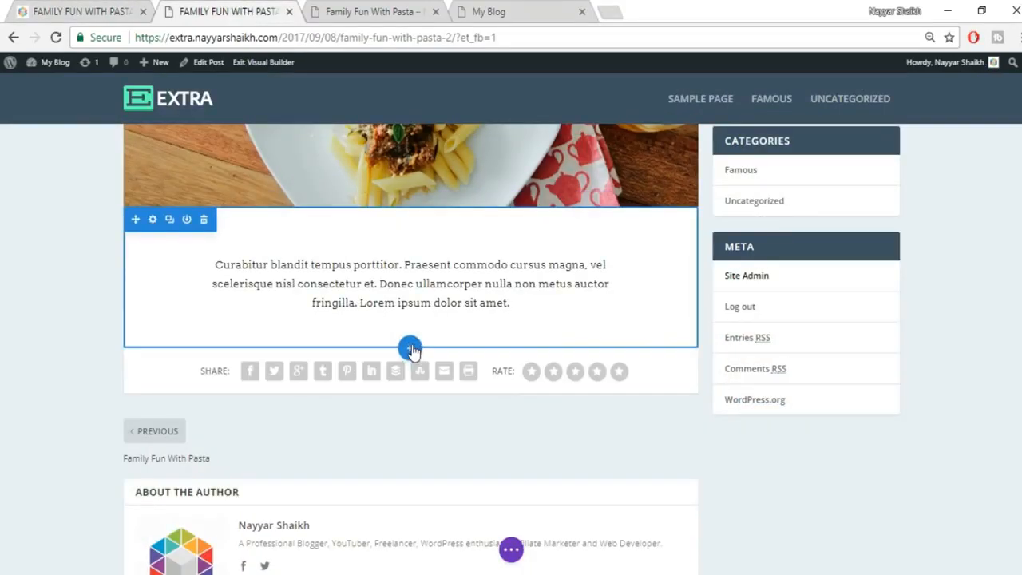
# Insert a two-column row below the intro and copy the original's left-column Lorem ipsum paragraph
pyautogui.click(411, 348)
pyautogui.click(336, 311)
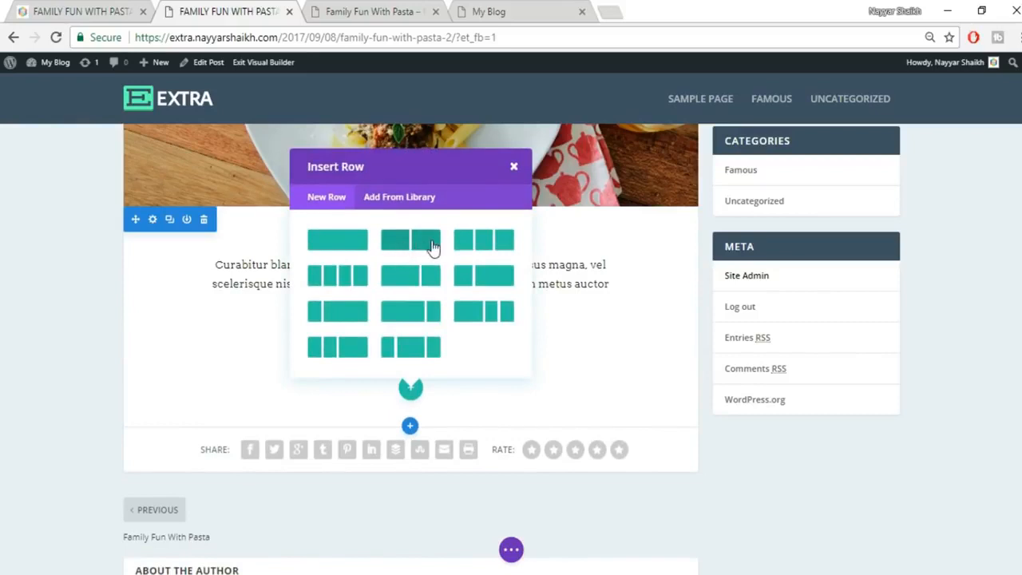
pyautogui.click(417, 247)
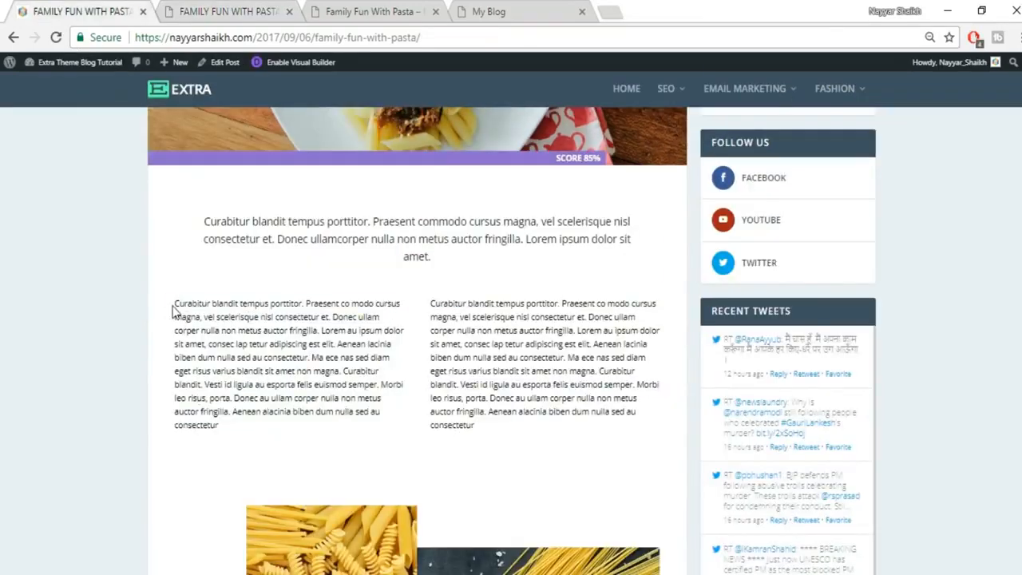
pyautogui.moveTo(173, 312); pyautogui.dragTo(298, 433)
pyautogui.hotkey('ctrl', 'c')
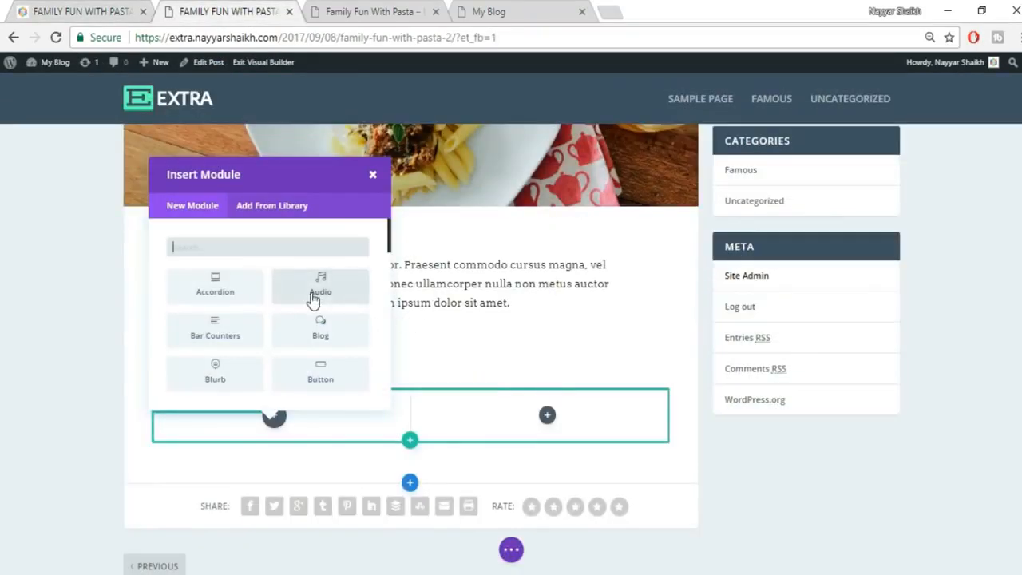
# Add a Text module to the left column and paste in the Lorem ipsum paragraph
pyautogui.write('t')
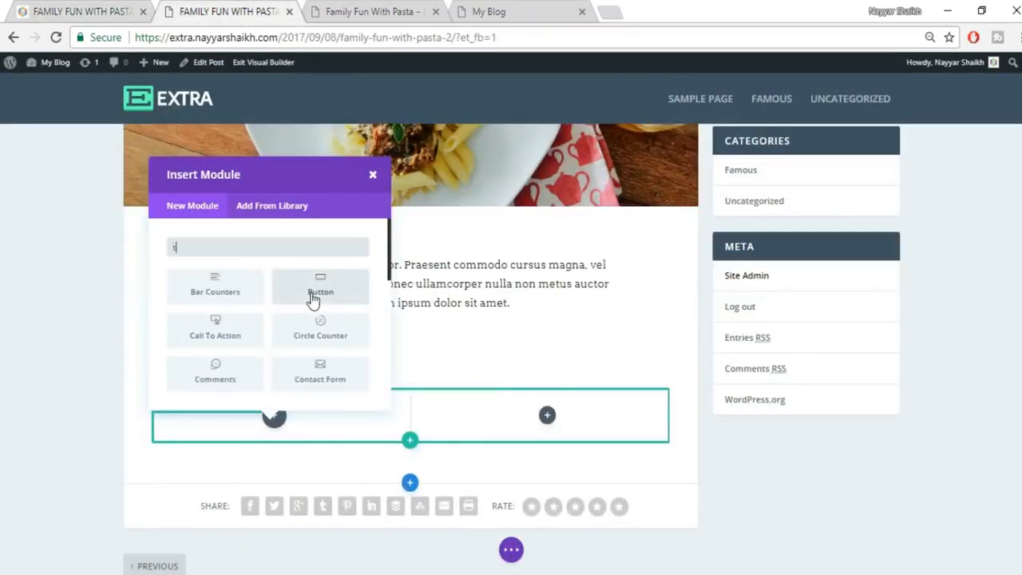
pyautogui.write('ext')
pyautogui.click(194, 295)
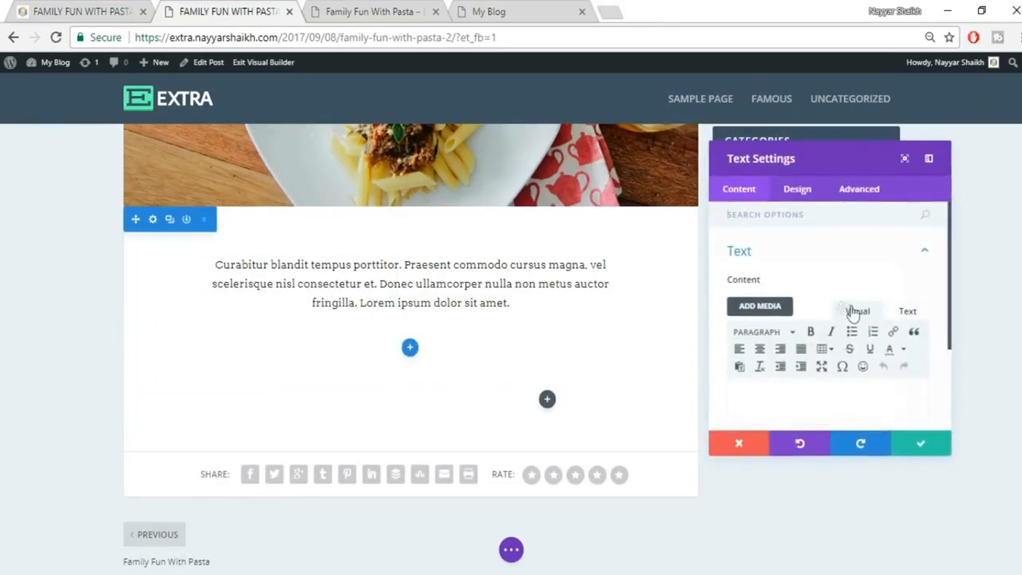
pyautogui.click(908, 315)
pyautogui.click(872, 288)
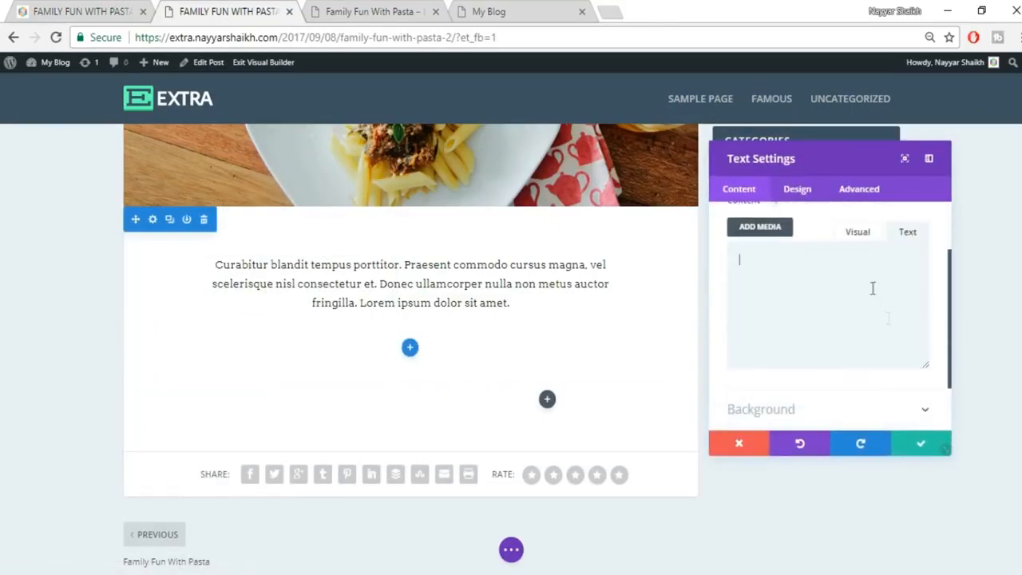
pyautogui.hotkey('ctrl', 'v')
pyautogui.click(858, 233)
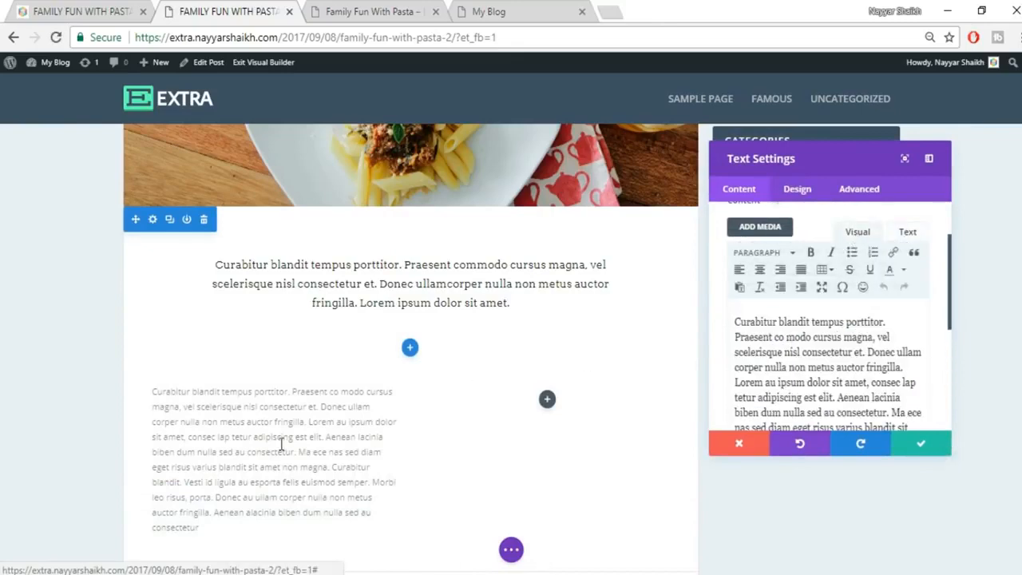
pyautogui.scroll(-2, 303, 439)
pyautogui.scroll(1, 320, 431)
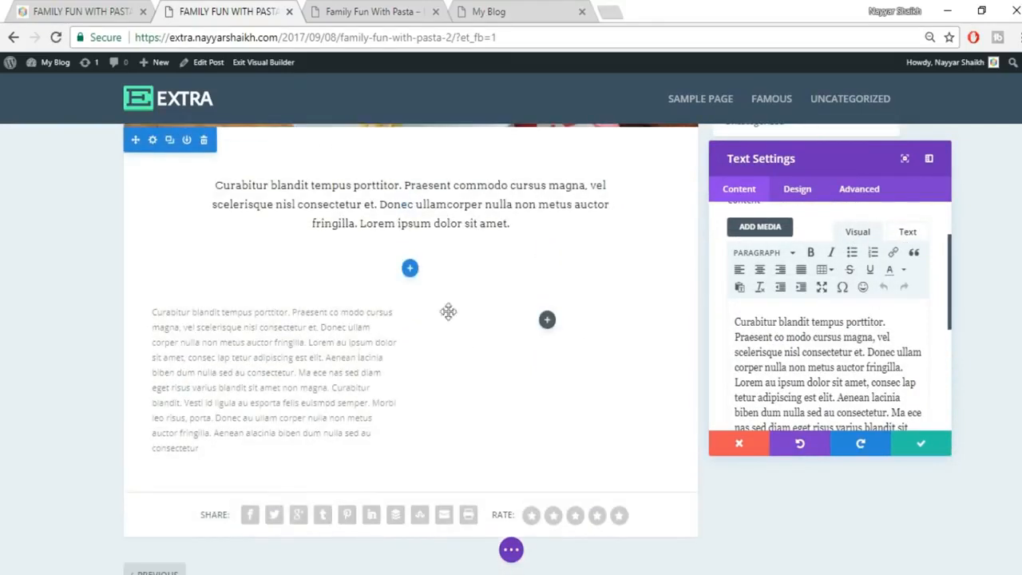
# Justify the paragraph text and set its font size to 16px
pyautogui.click(795, 193)
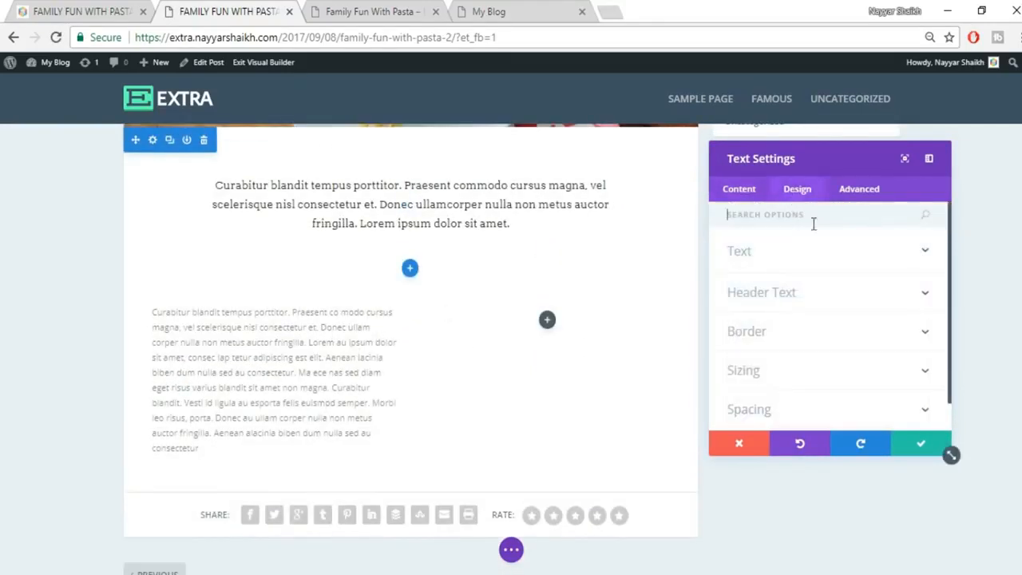
pyautogui.click(820, 262)
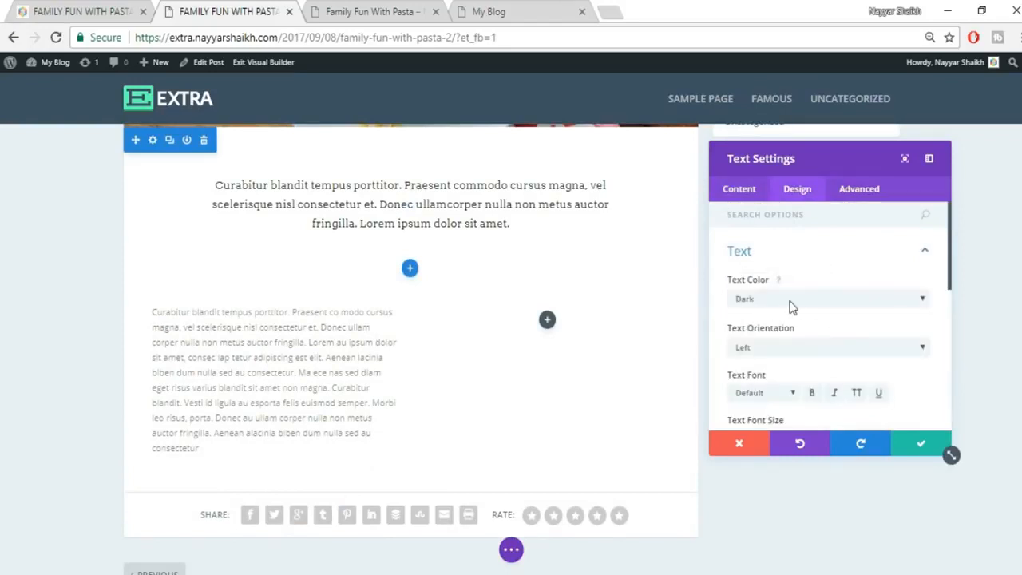
pyautogui.scroll(-2, 822, 329)
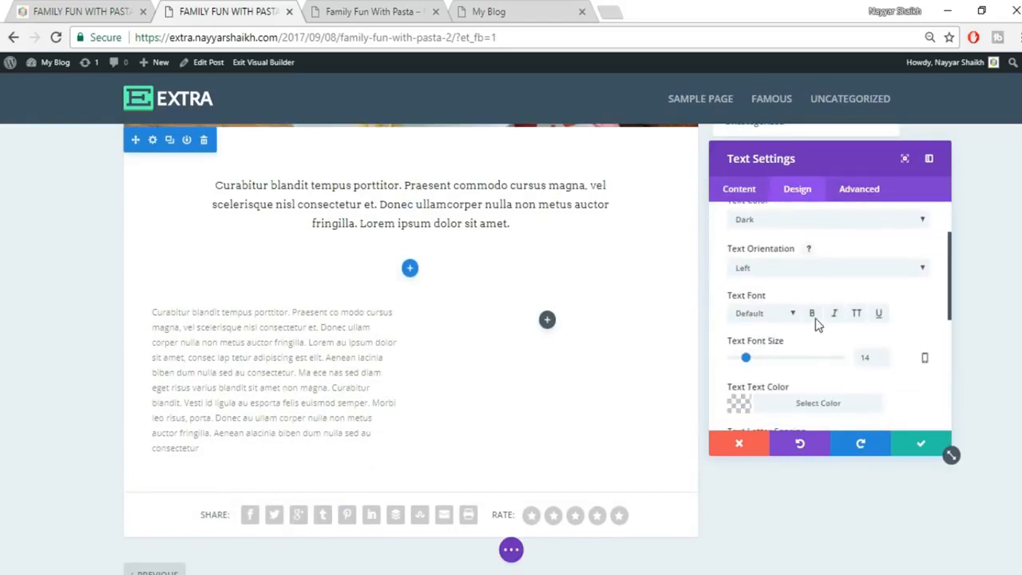
pyautogui.click(781, 273)
pyautogui.click(774, 323)
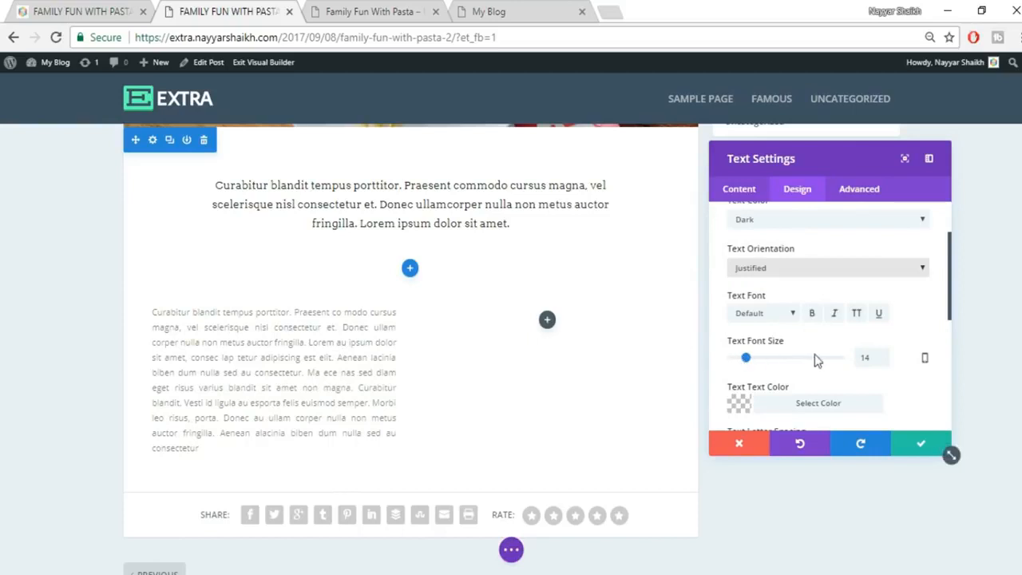
pyautogui.moveTo(876, 357); pyautogui.dragTo(840, 368)
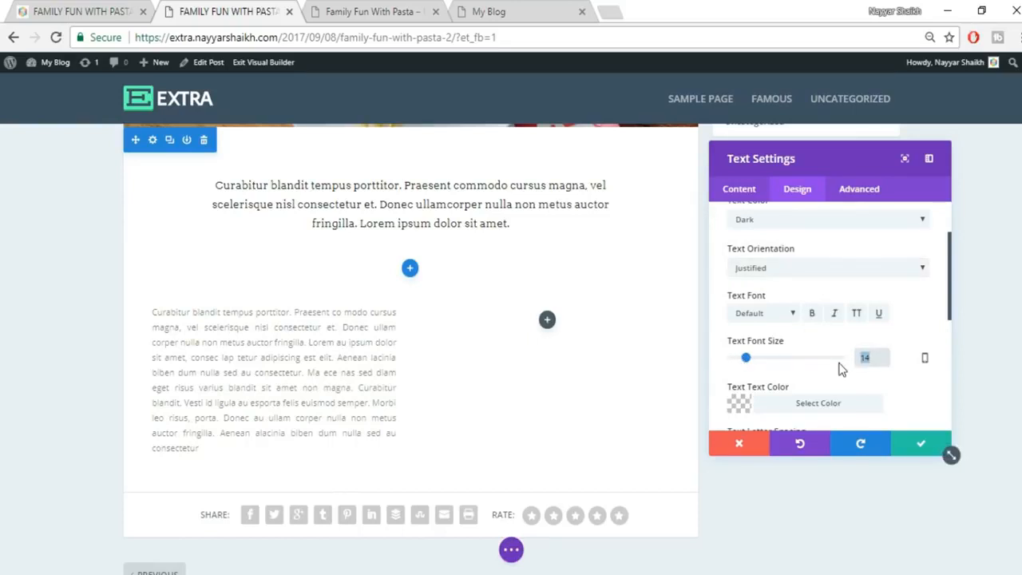
pyautogui.write('15')
pyautogui.moveTo(882, 358); pyautogui.dragTo(827, 365)
pyautogui.write('16')
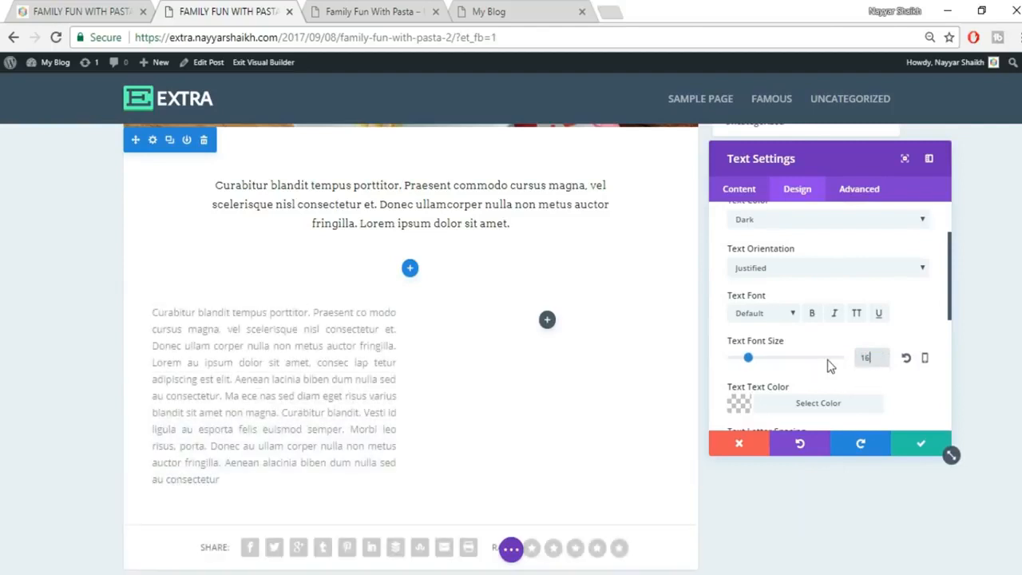
# Set the text colour to translucent black (rgba 0,0,0,0.85) and save the module
pyautogui.scroll(-2, 898, 313)
pyautogui.click(799, 339)
pyautogui.scroll(-3, 947, 381)
pyautogui.moveTo(899, 273); pyautogui.dragTo(899, 280)
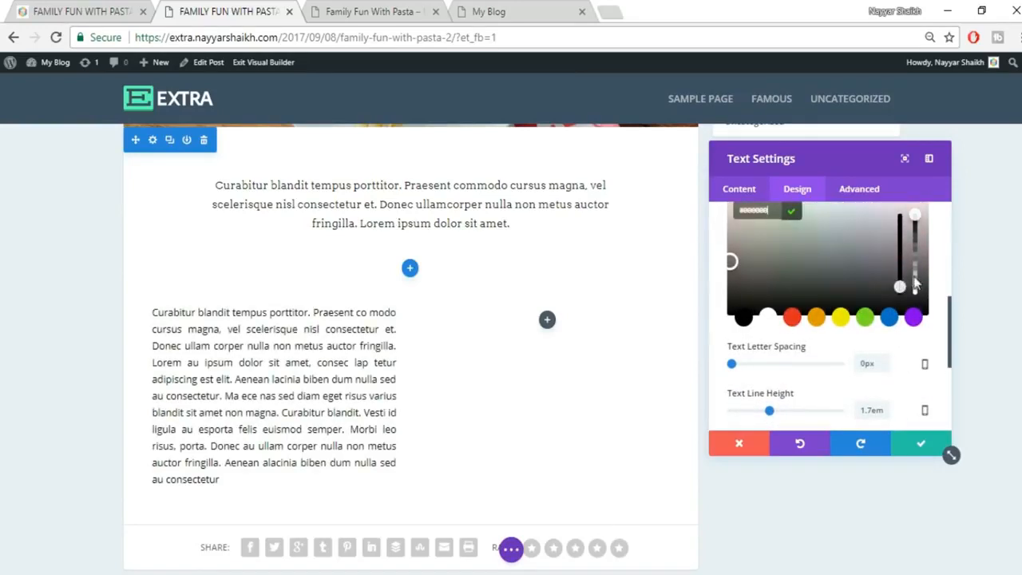
pyautogui.scroll(2, 918, 291)
pyautogui.moveTo(917, 307)
pyautogui.mouseDown()
pyautogui.moveTo(917, 355)
pyautogui.moveTo(919, 321)
pyautogui.mouseUp()
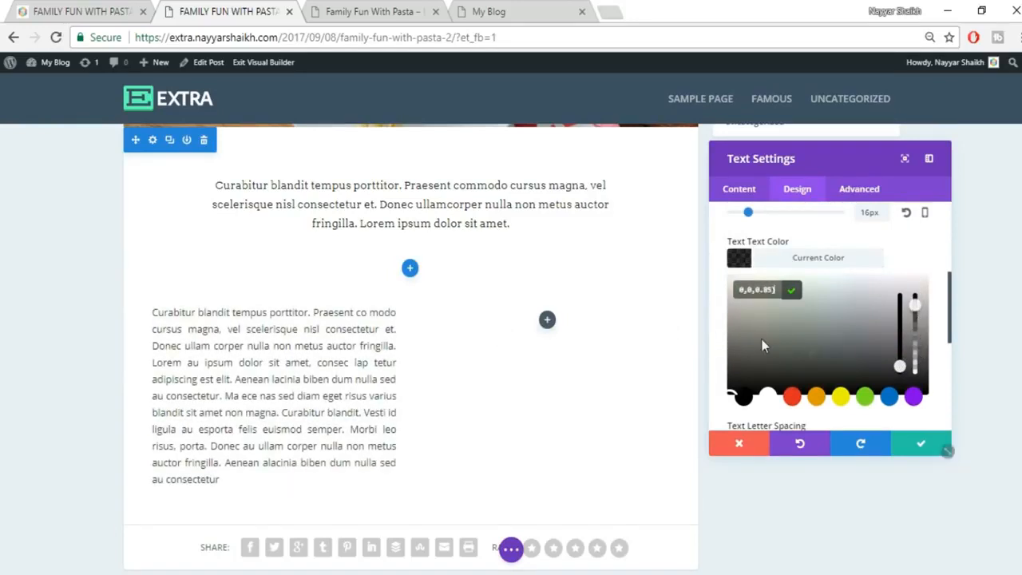
pyautogui.click(918, 448)
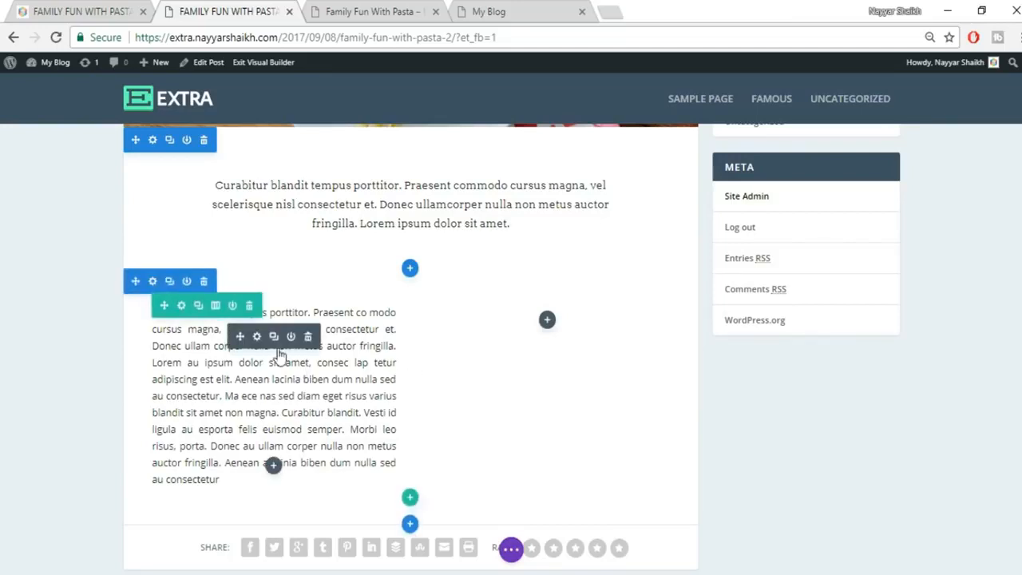
# Duplicate the paragraph into the right column and trim the row's bottom and top padding
pyautogui.click(274, 337)
pyautogui.moveTo(238, 337); pyautogui.dragTo(578, 340)
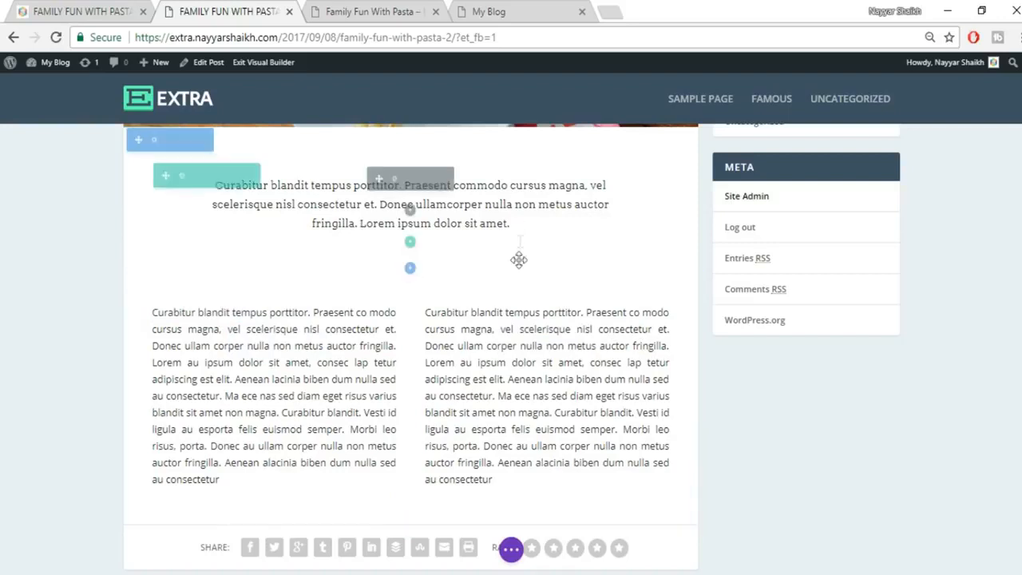
pyautogui.moveTo(517, 272); pyautogui.dragTo(524, 231)
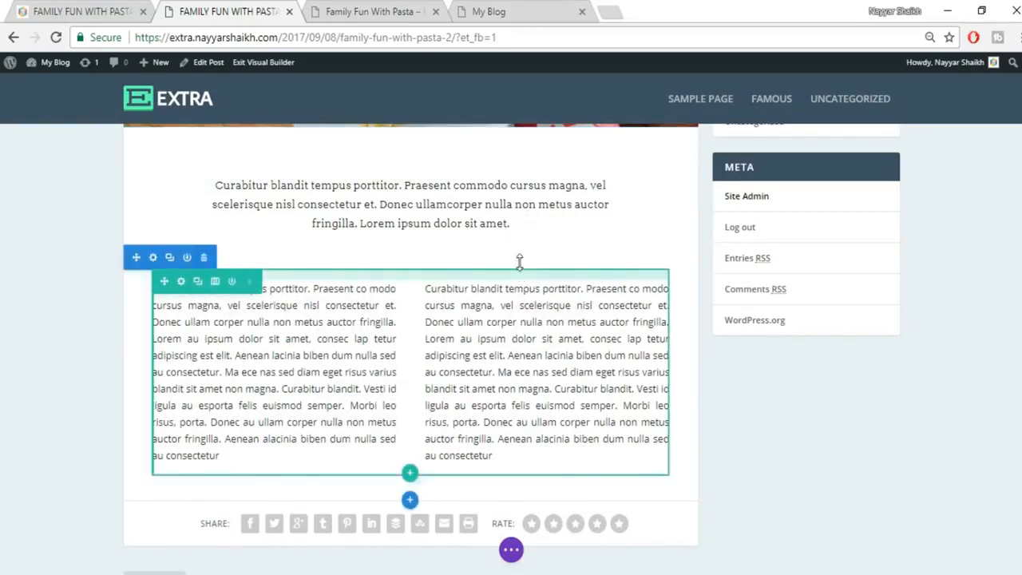
pyautogui.moveTo(522, 245); pyautogui.dragTo(526, 231)
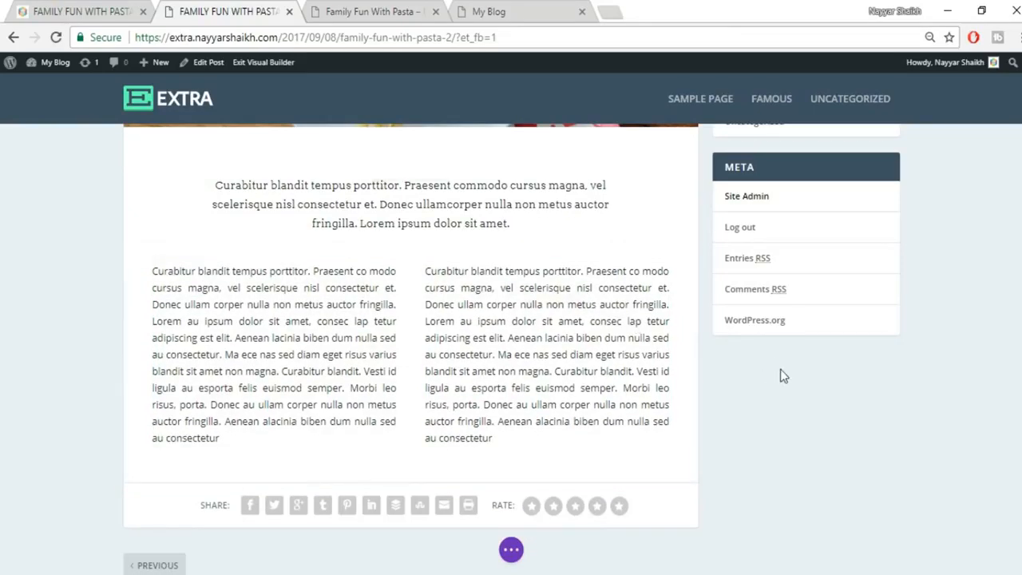
pyautogui.scroll(2, 785, 389)
pyautogui.scroll(-1, 784, 389)
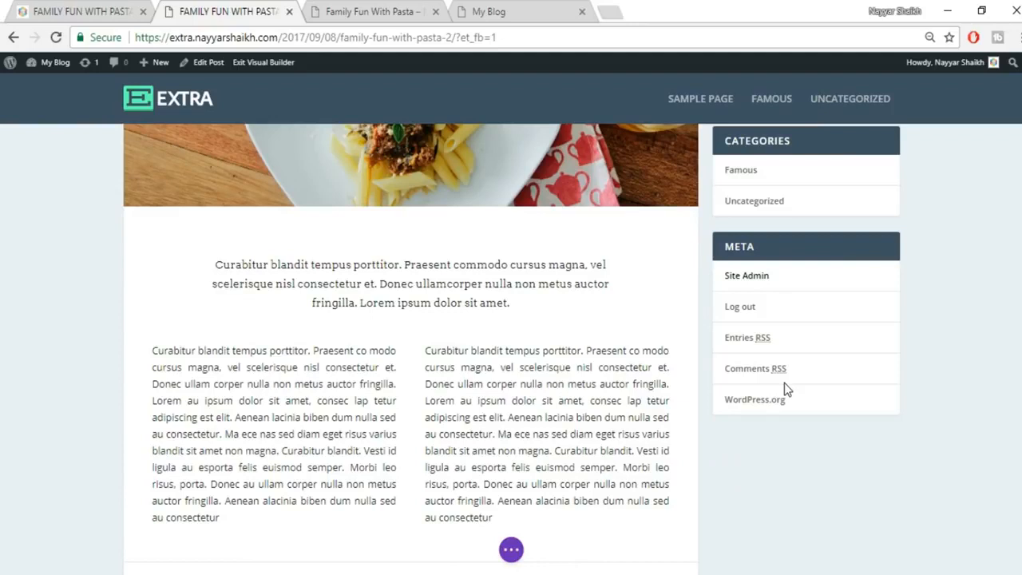
# Save the post, then view the original post's pasta images
pyautogui.click(512, 553)
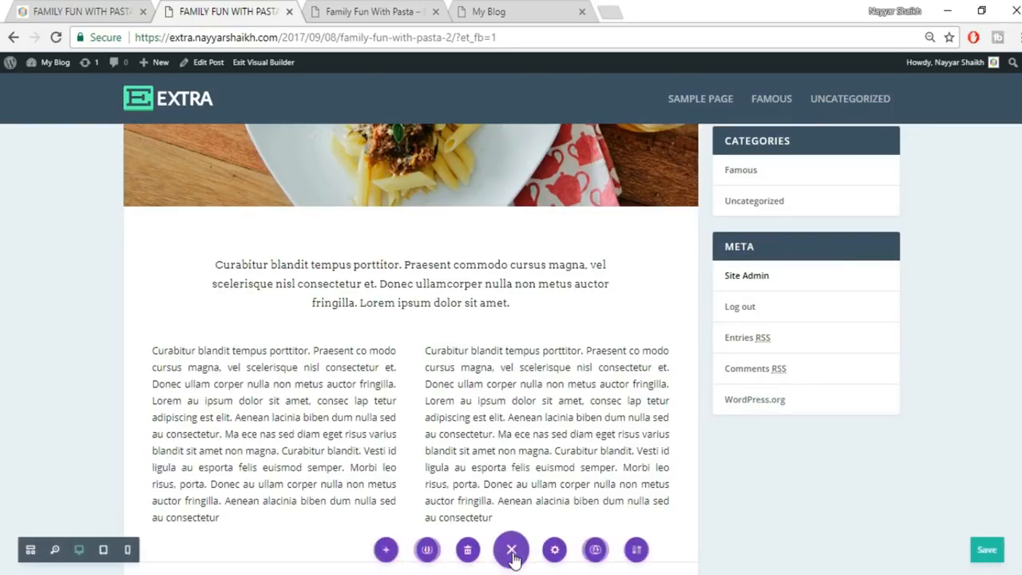
pyautogui.click(987, 555)
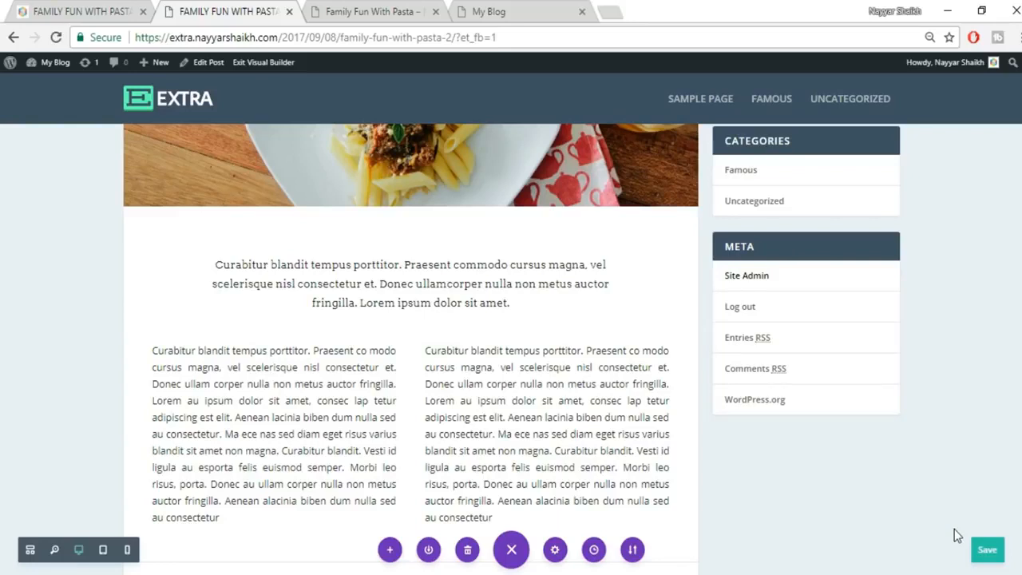
pyautogui.hotkey('ctrl', 's')
pyautogui.click(54, 11)
pyautogui.scroll(-4, 477, 196)
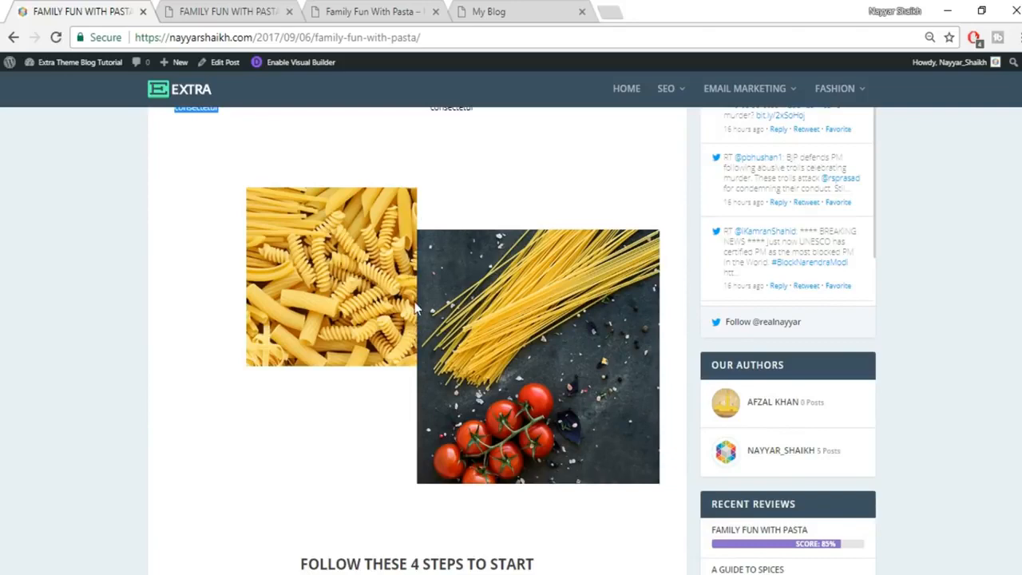
# Add a Regular section with a two-column row below the text row
pyautogui.click(231, 10)
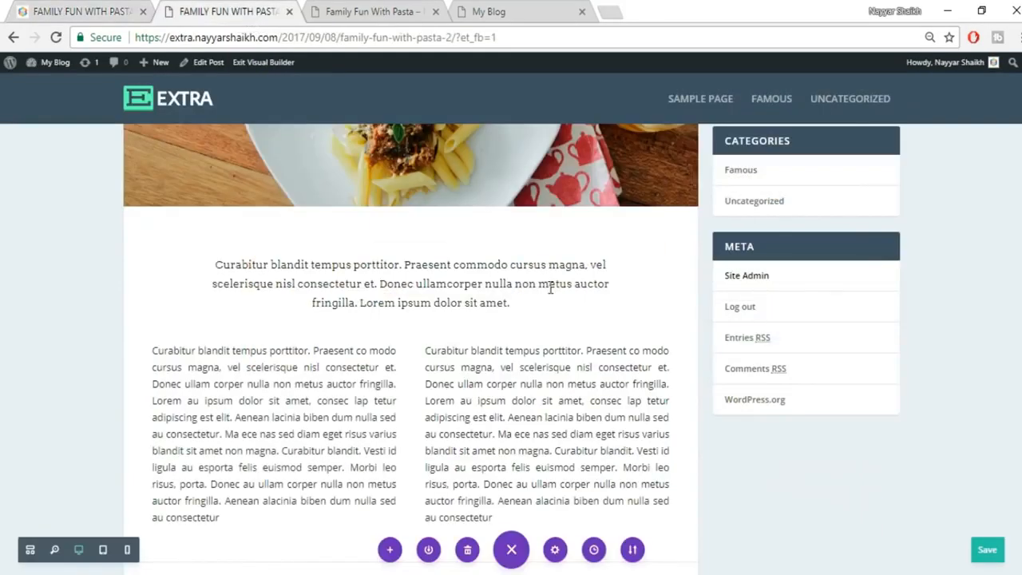
pyautogui.scroll(-4, 550, 289)
pyautogui.scroll(1, 411, 256)
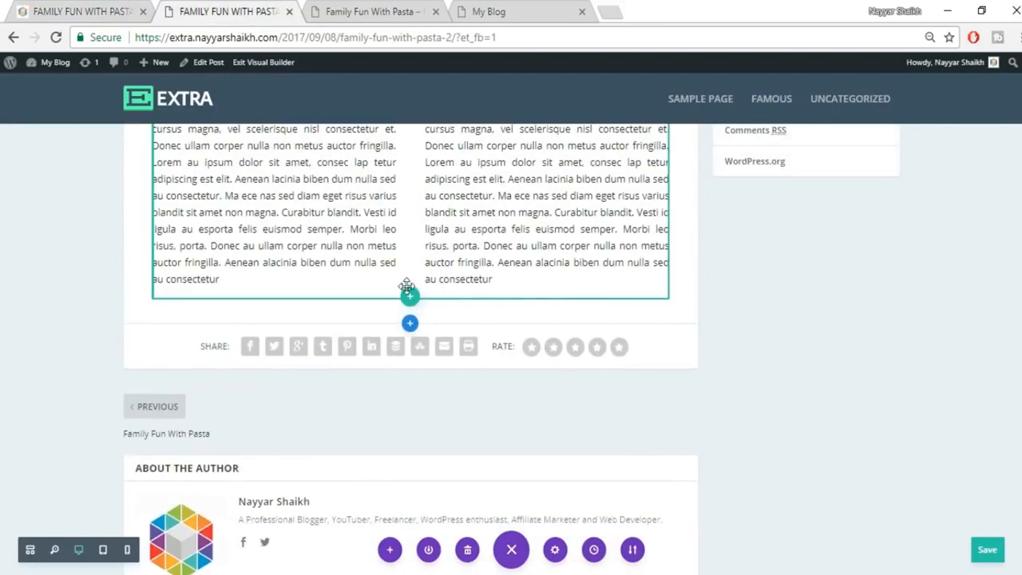
pyautogui.click(410, 324)
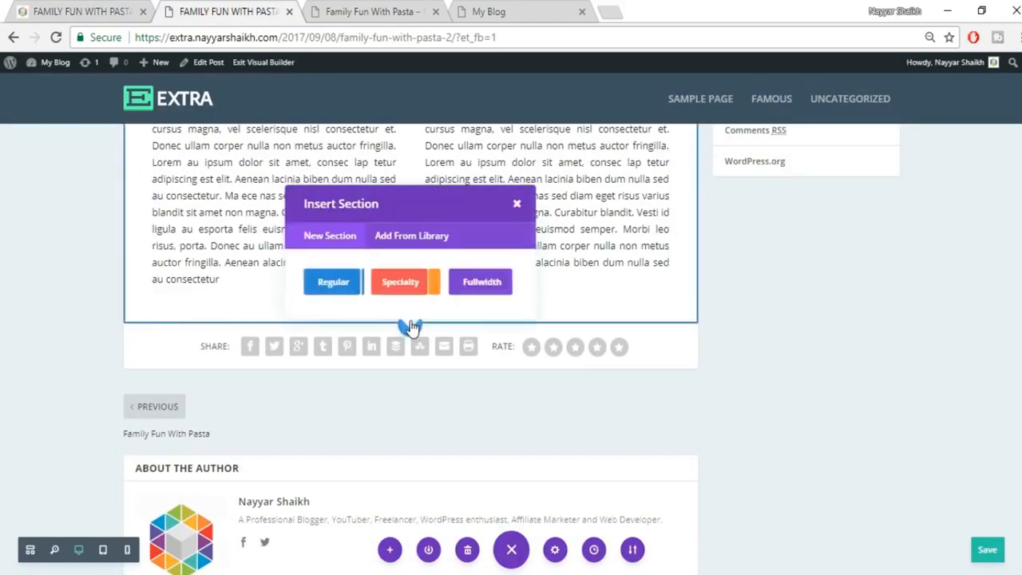
pyautogui.click(332, 281)
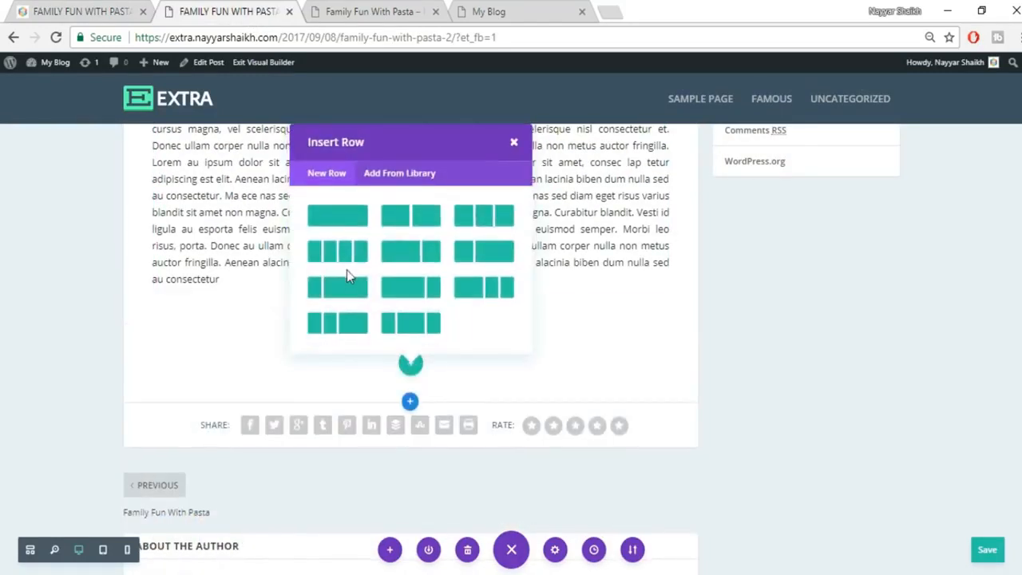
pyautogui.click(403, 217)
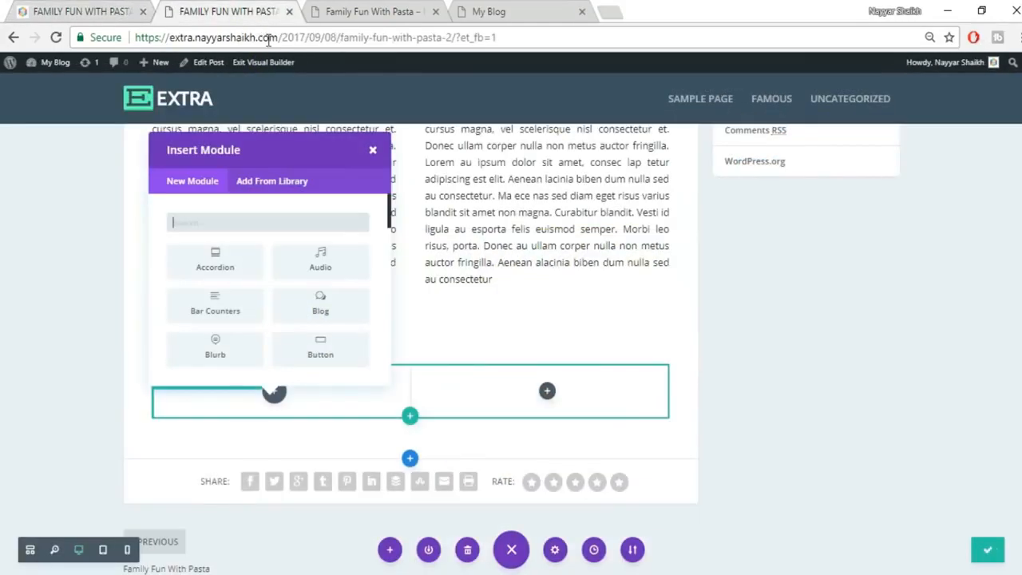
# Add an Image module to the left column and upload and insert 022.jpg
pyautogui.write('ima')
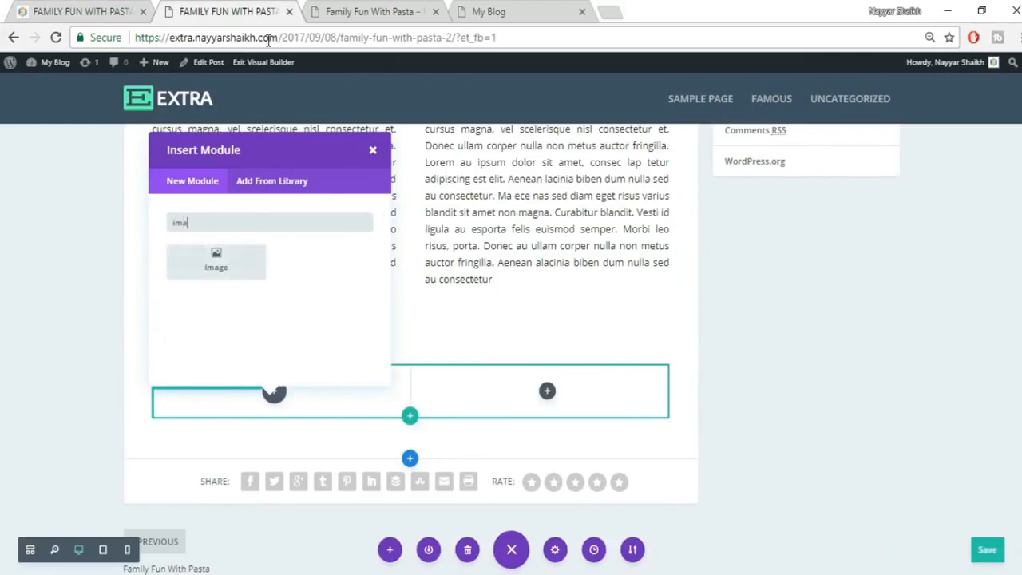
pyautogui.click(217, 261)
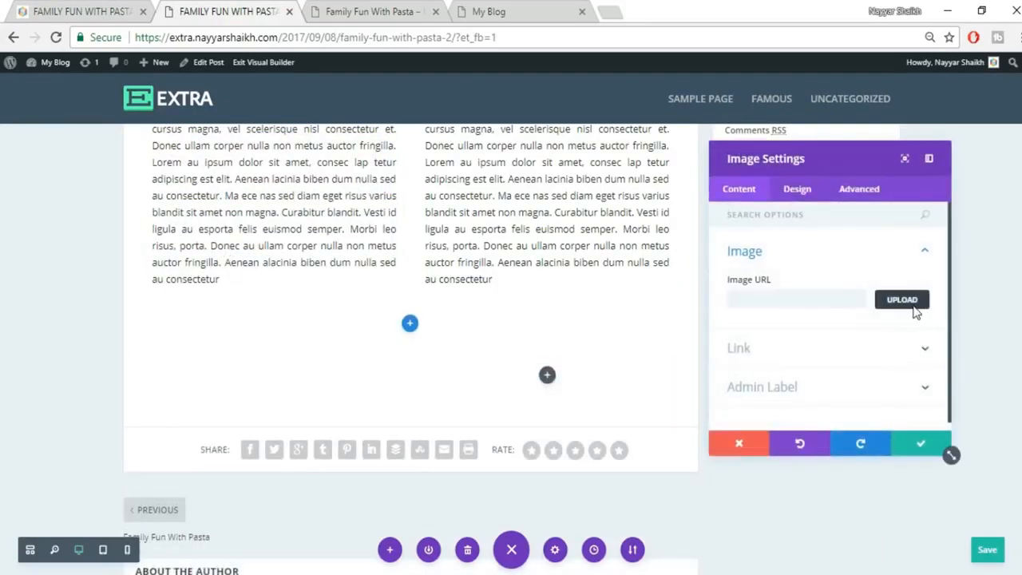
pyautogui.click(916, 312)
pyautogui.click(160, 116)
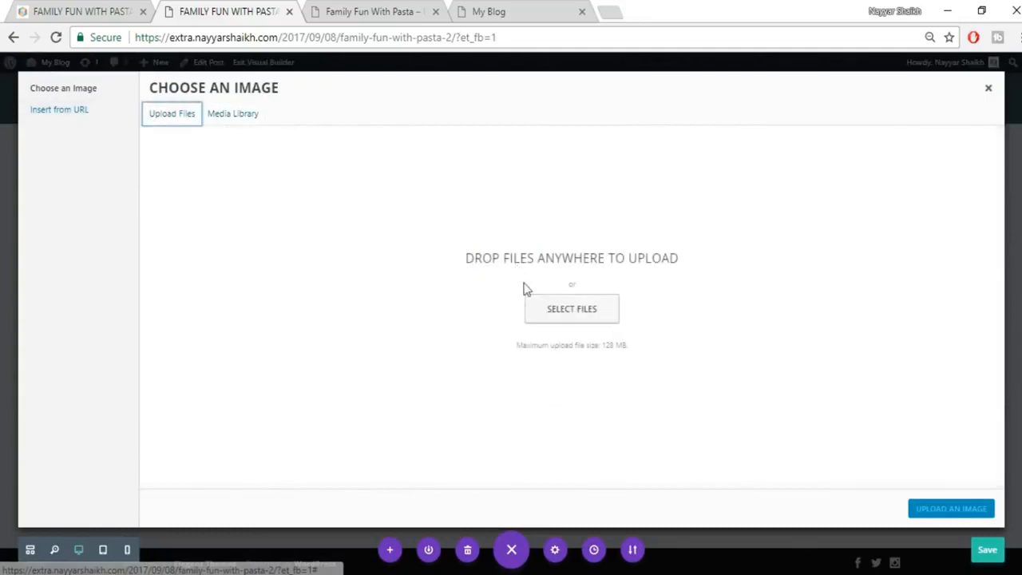
pyautogui.click(549, 313)
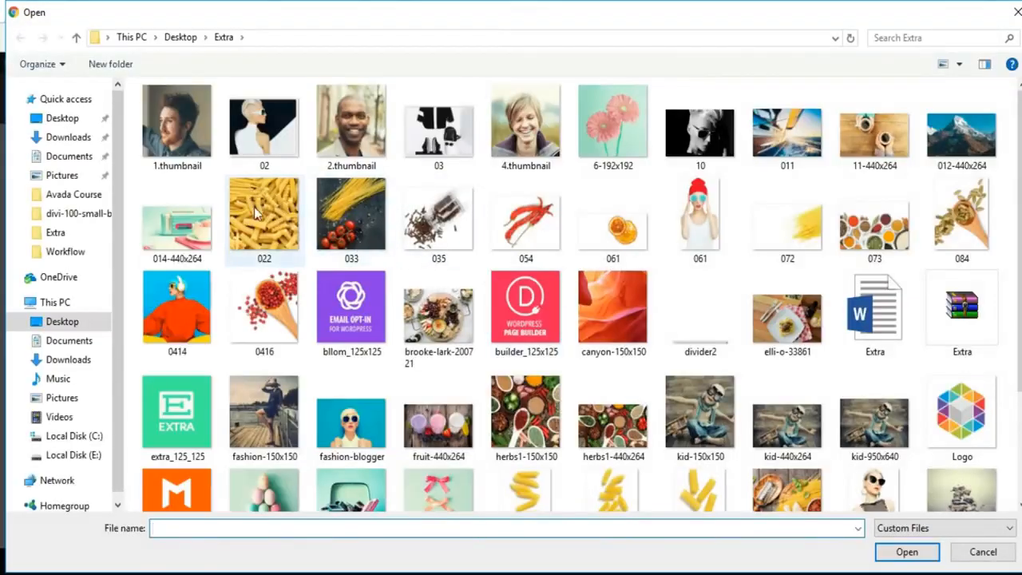
pyautogui.click(264, 216)
pyautogui.click(907, 555)
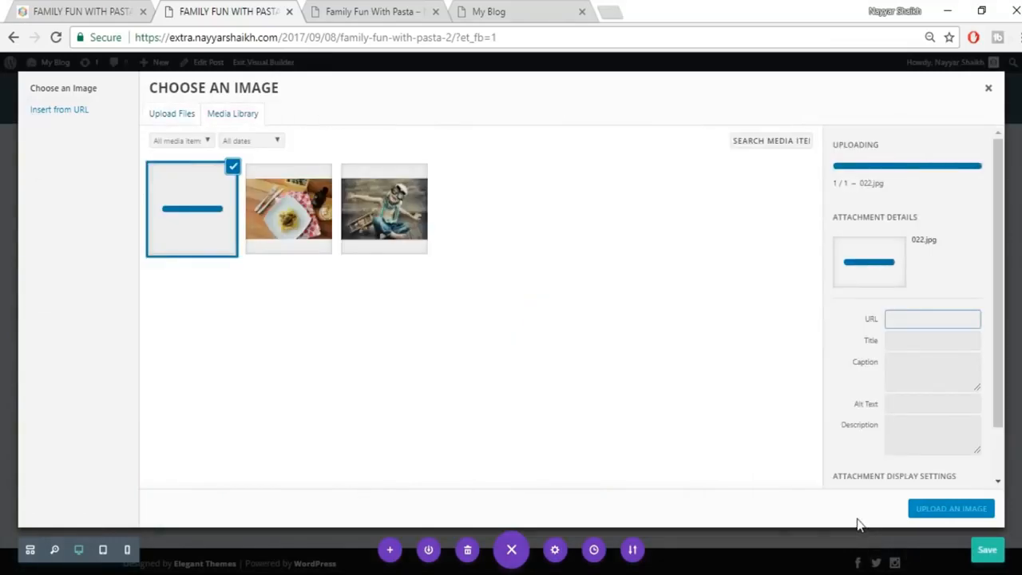
pyautogui.click(943, 517)
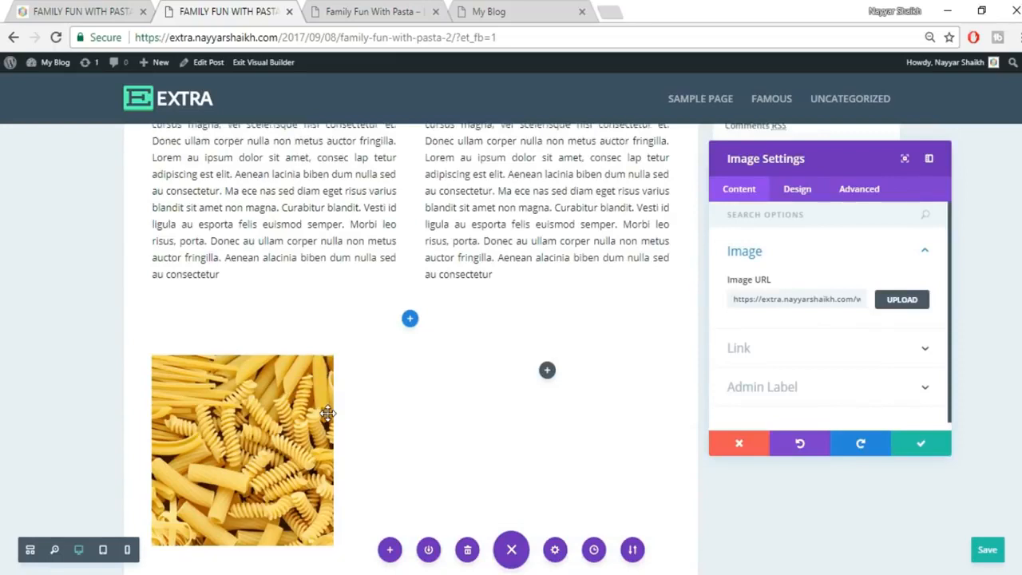
pyautogui.scroll(-1, 326, 412)
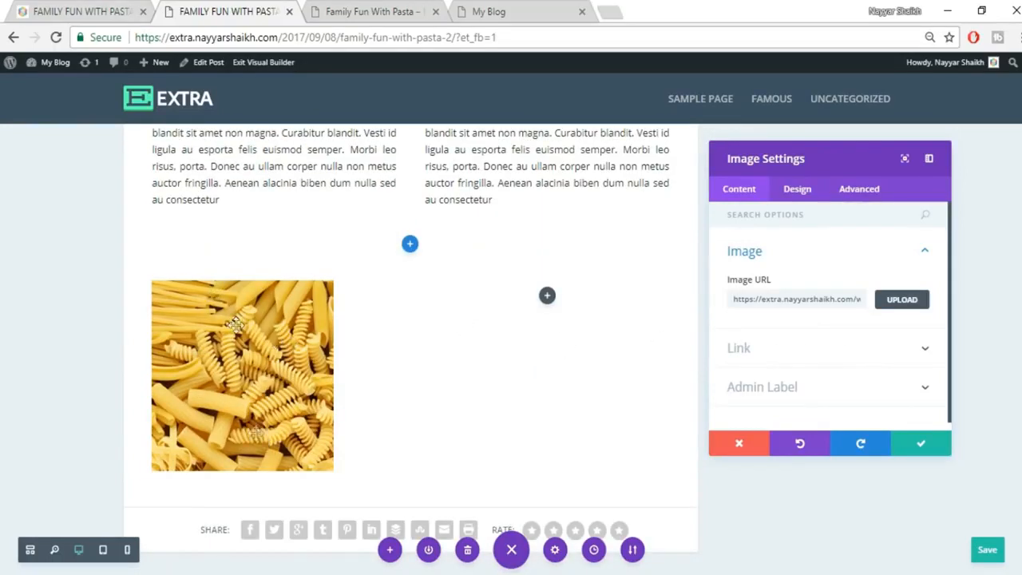
# Set the pasta image's alignment to Right, checking the published post for reference
pyautogui.click(80, 10)
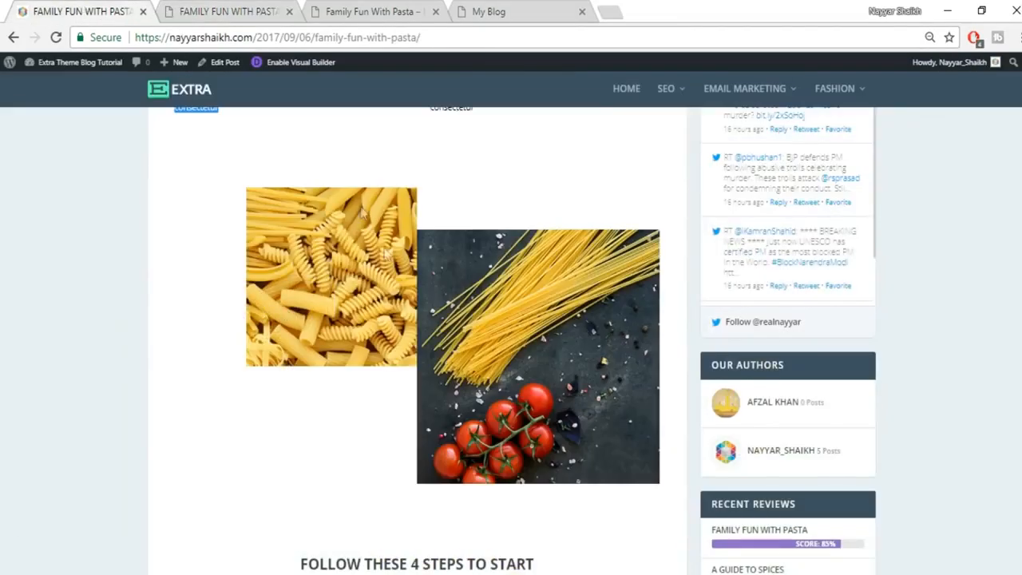
pyautogui.scroll(4, 401, 294)
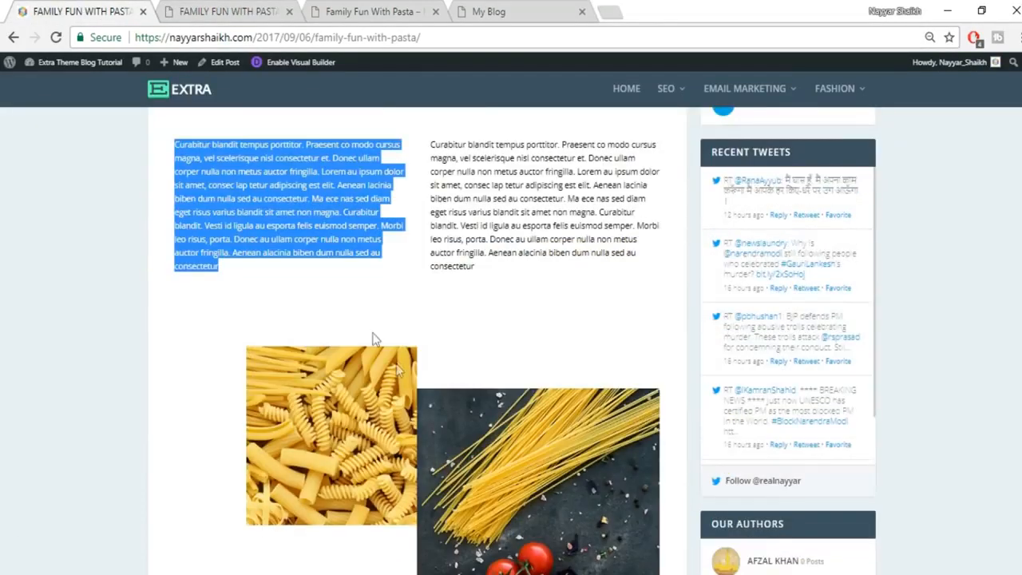
pyautogui.click(264, 11)
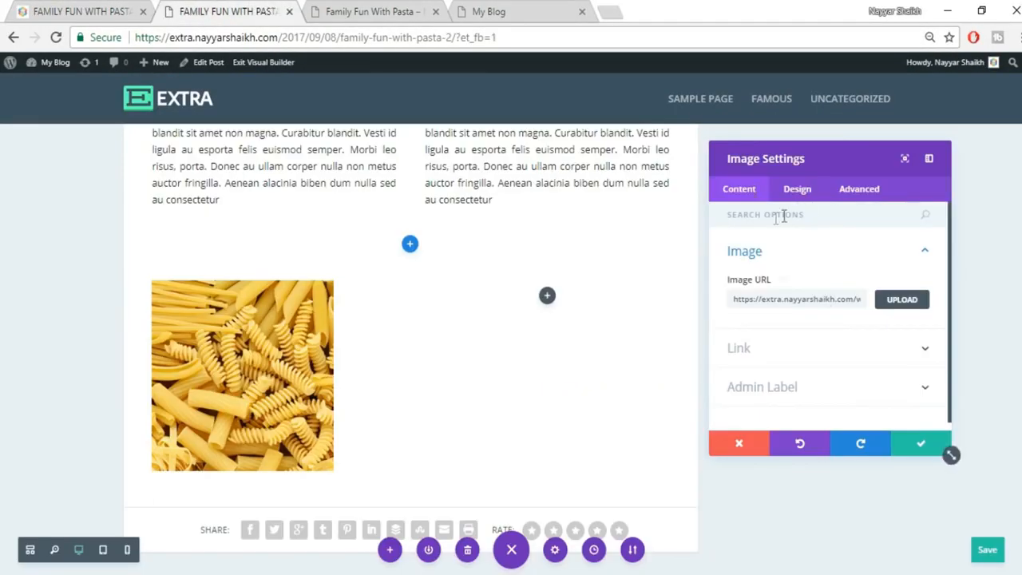
pyautogui.click(796, 191)
pyautogui.click(819, 375)
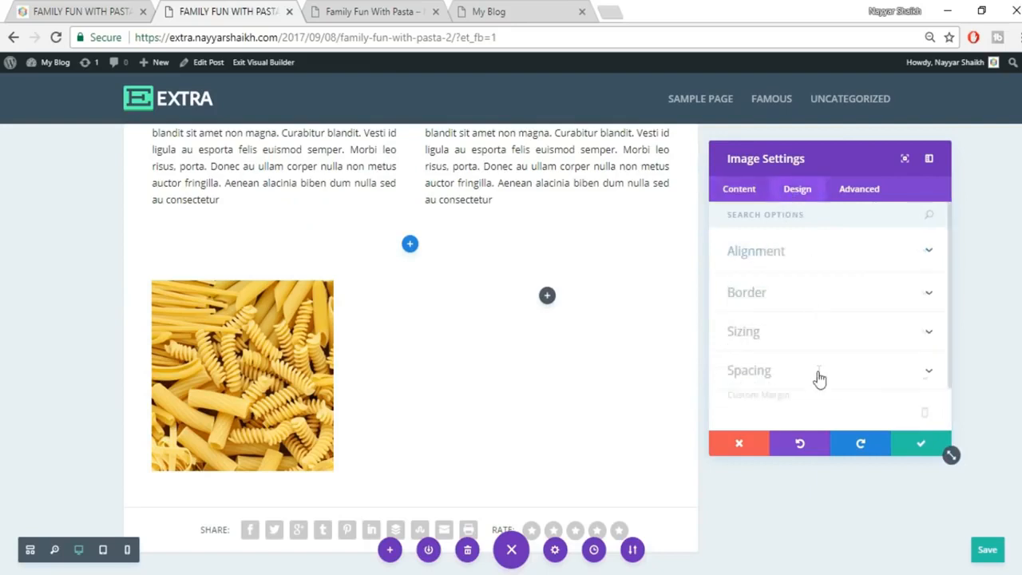
pyautogui.scroll(1, 802, 272)
pyautogui.click(797, 258)
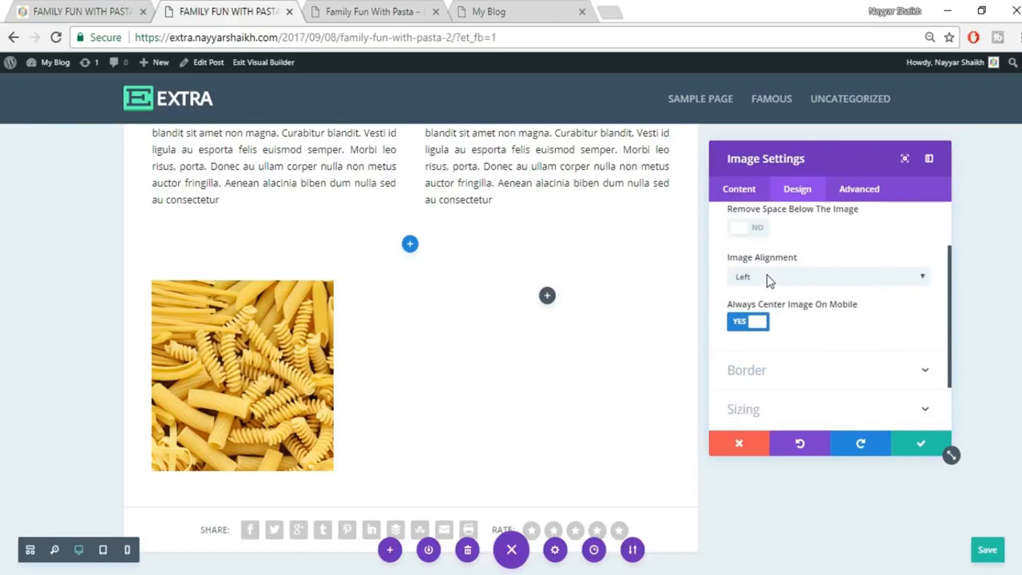
pyautogui.click(777, 280)
pyautogui.click(776, 279)
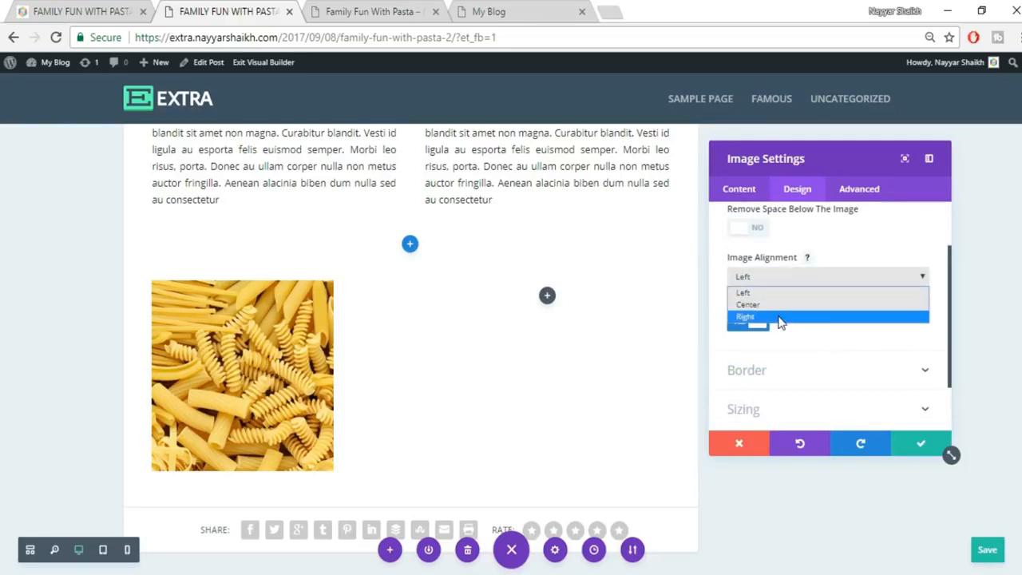
pyautogui.click(780, 318)
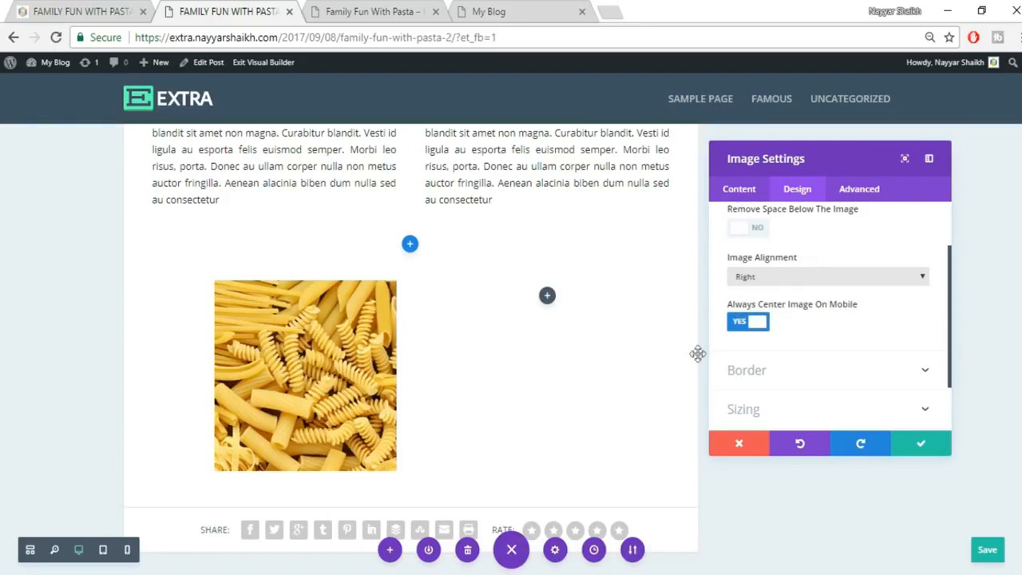
# Set the image's right margin to 0 and close its settings
pyautogui.scroll(-1, 847, 356)
pyautogui.click(804, 381)
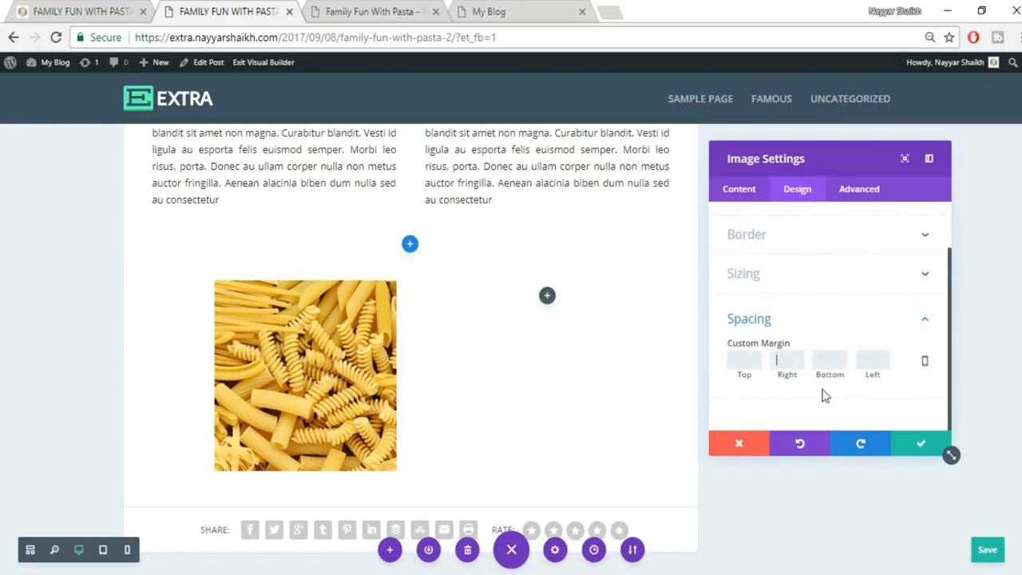
pyautogui.write('0')
pyautogui.click(922, 445)
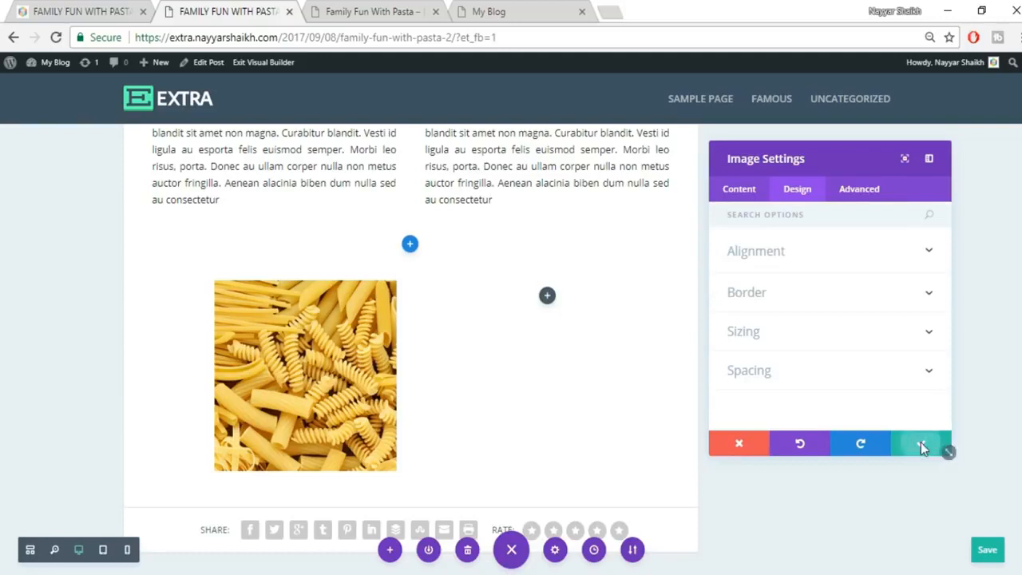
pyautogui.click(921, 444)
# In Row Settings, set column 1's right padding and column 2's left padding to 0
pyautogui.moveTo(318, 294)
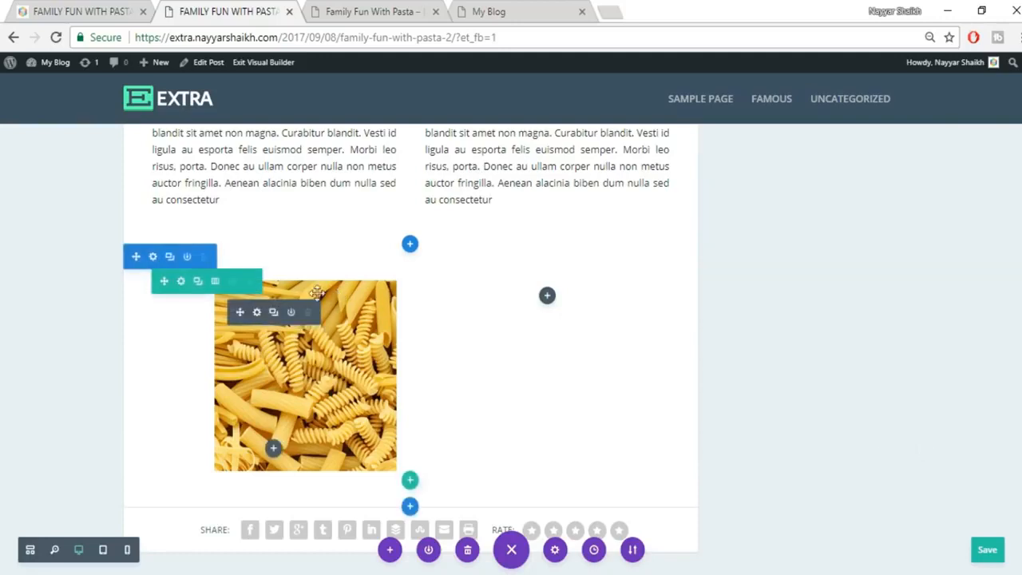
pyautogui.click(181, 282)
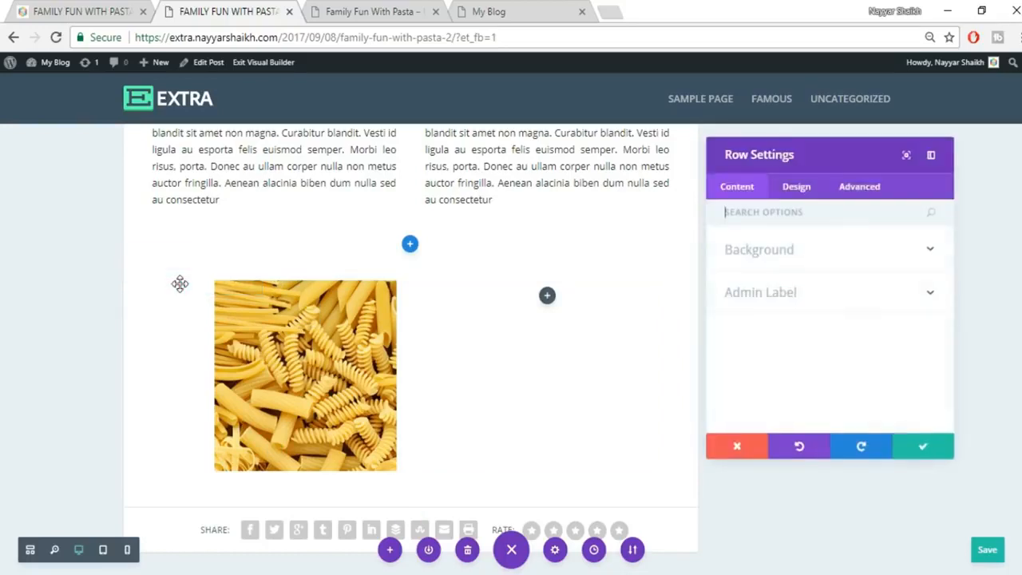
pyautogui.click(798, 198)
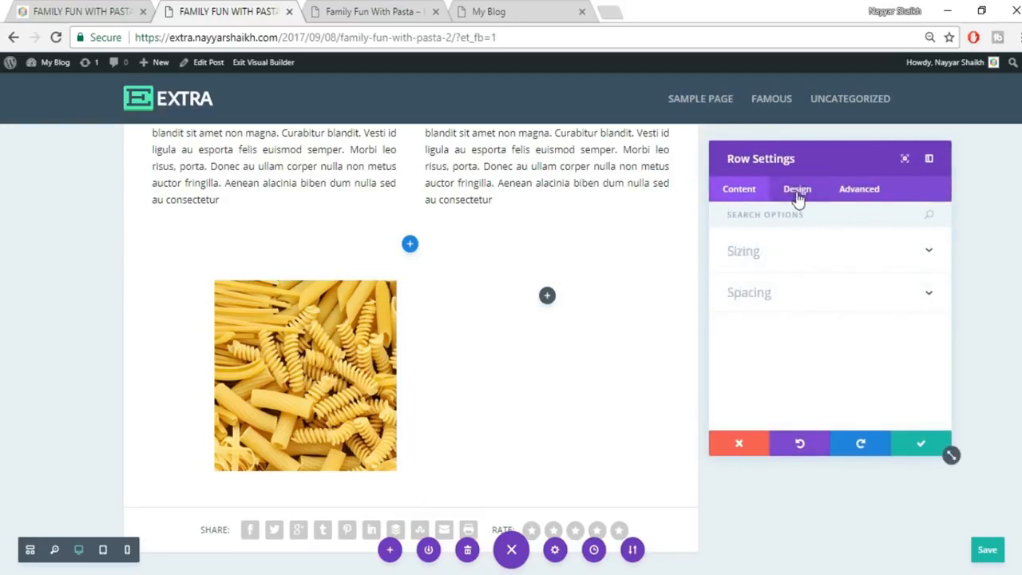
pyautogui.click(809, 295)
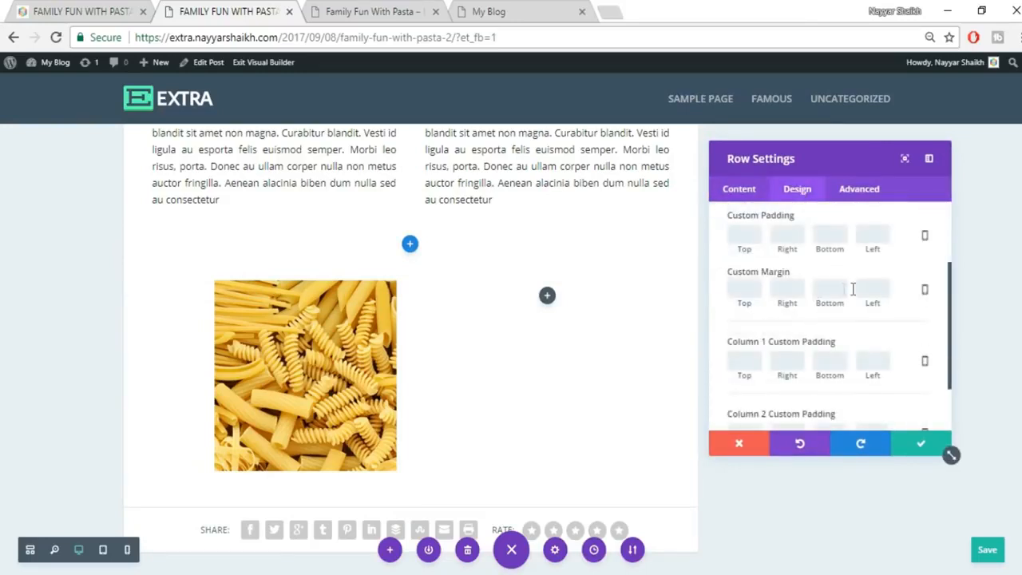
pyautogui.scroll(2, 861, 298)
pyautogui.scroll(-3, 862, 300)
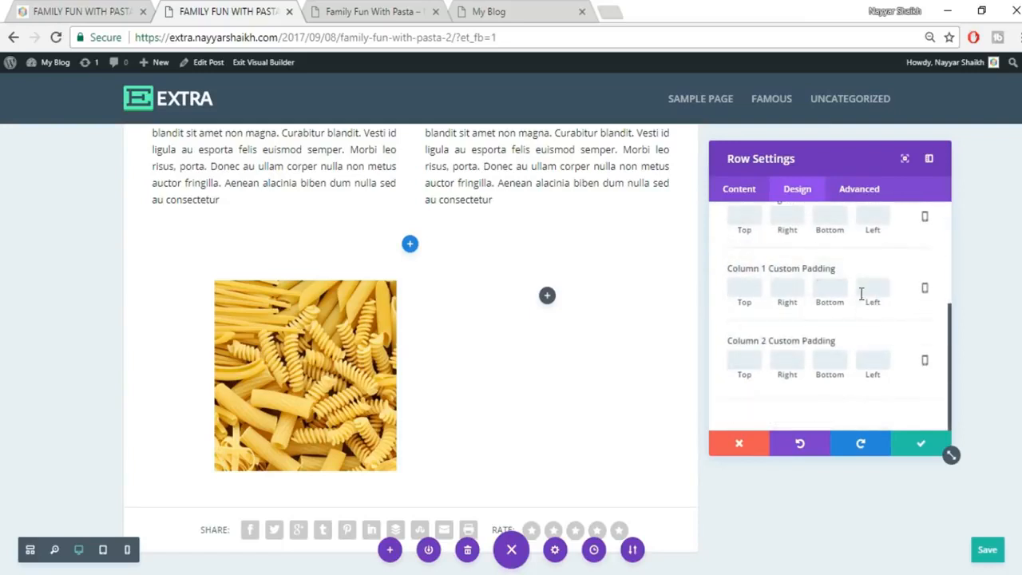
pyautogui.click(791, 291)
pyautogui.write('0')
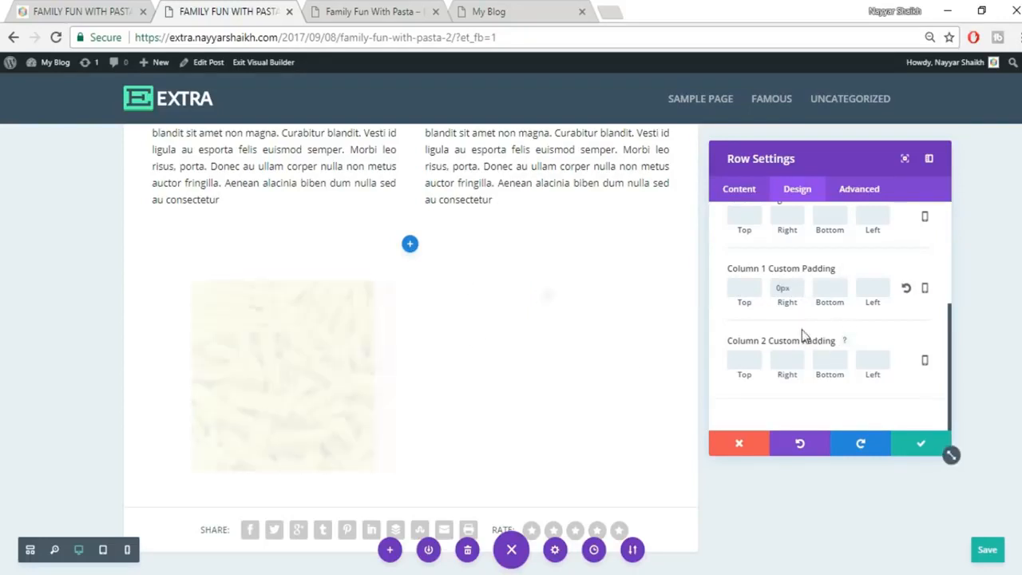
pyautogui.scroll(2, 834, 345)
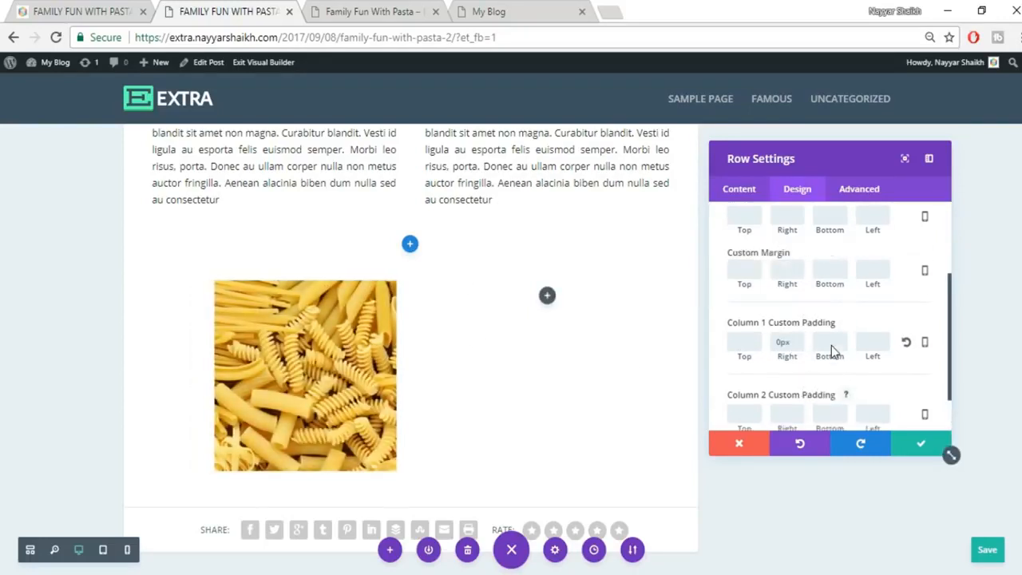
pyautogui.scroll(-2, 831, 345)
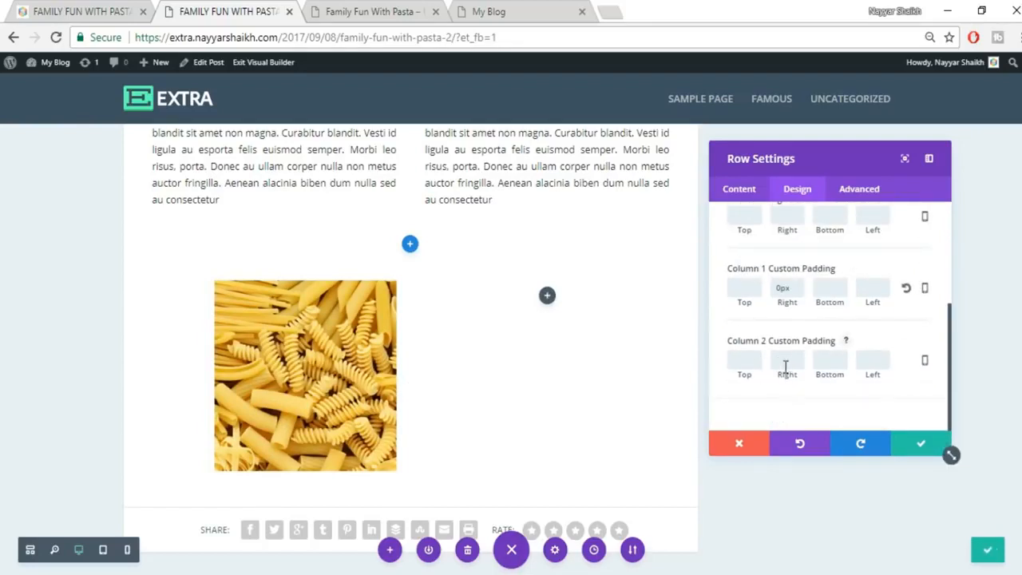
pyautogui.click(885, 363)
pyautogui.write('0')
pyautogui.scroll(2, 807, 328)
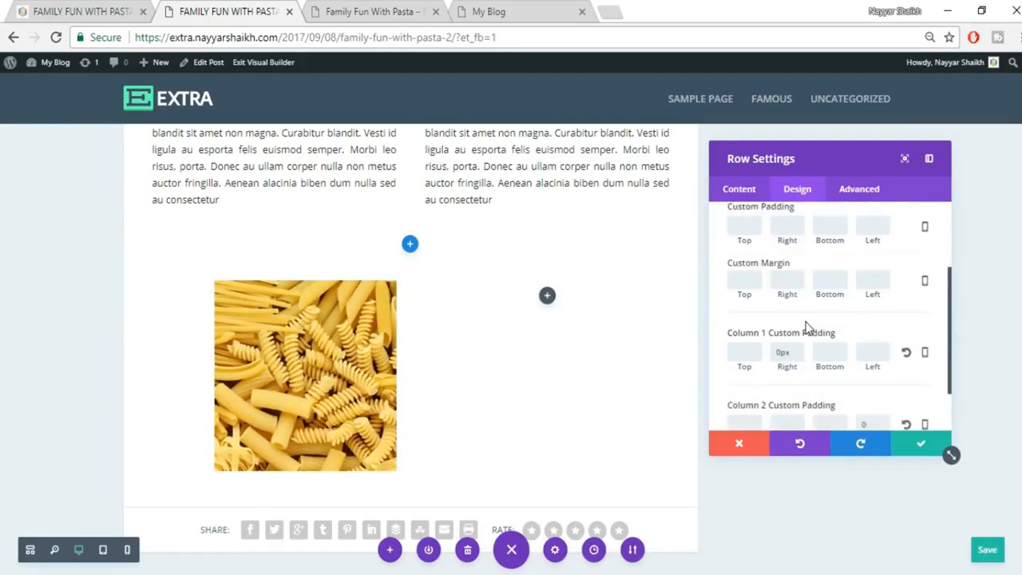
pyautogui.scroll(3, 808, 303)
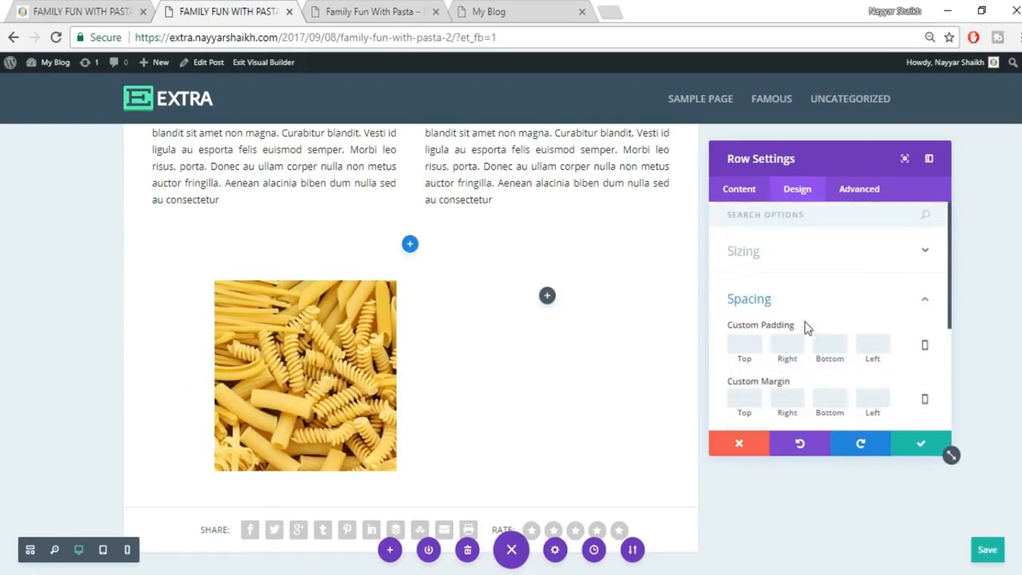
# Enable Use Custom Gutter Width, set it to 0, and save the row settings
pyautogui.click(813, 252)
pyautogui.scroll(-2, 893, 302)
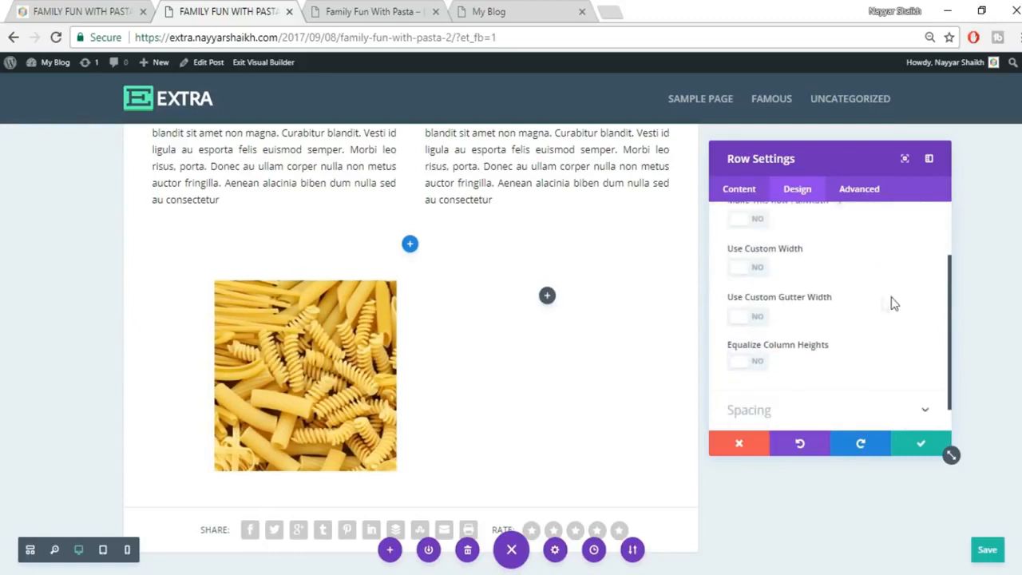
pyautogui.click(759, 318)
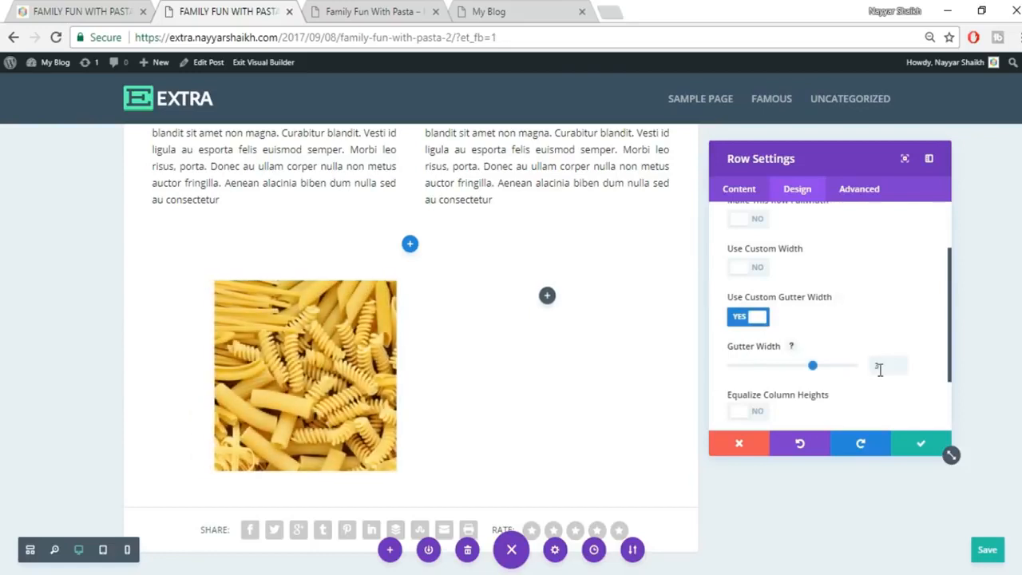
pyautogui.moveTo(883, 366); pyautogui.dragTo(868, 376)
pyautogui.write('0')
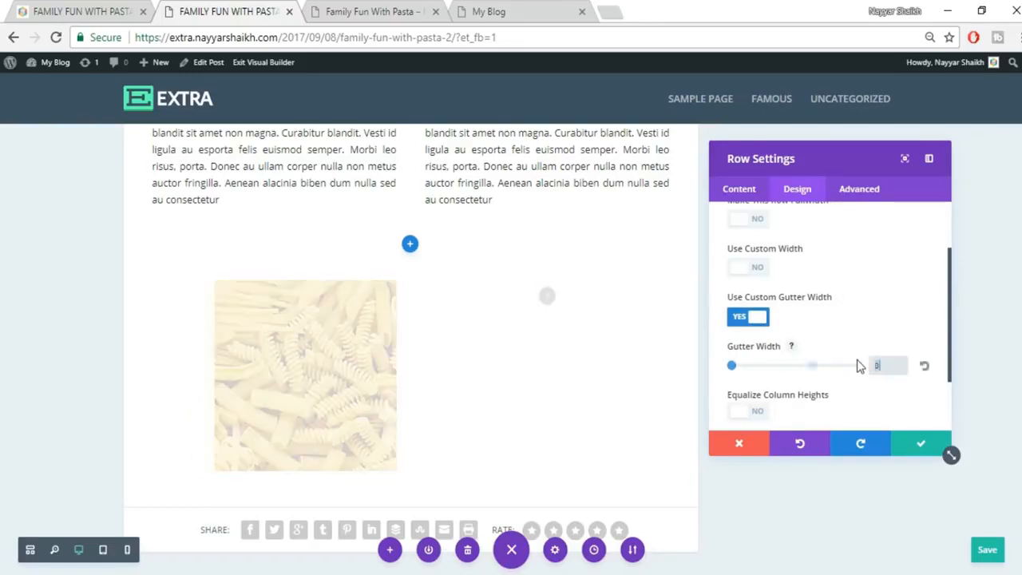
pyautogui.click(854, 336)
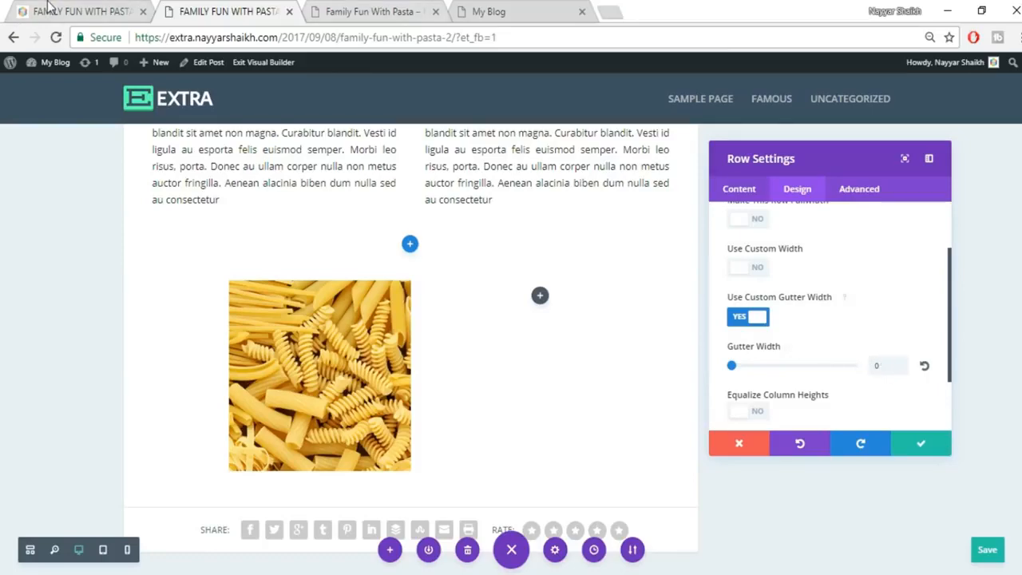
pyautogui.click(75, 11)
pyautogui.scroll(-1, 530, 416)
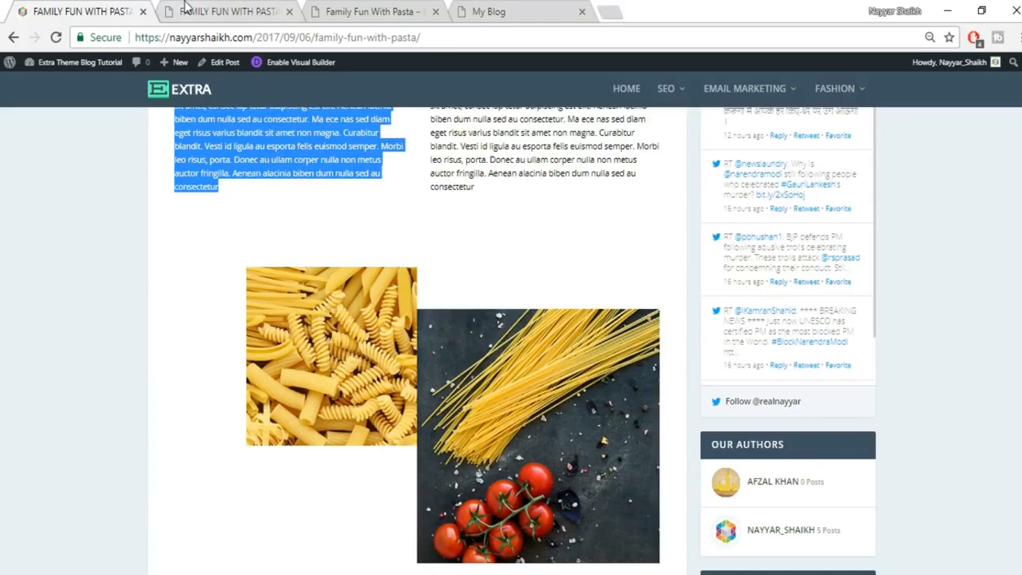
pyautogui.click(244, 11)
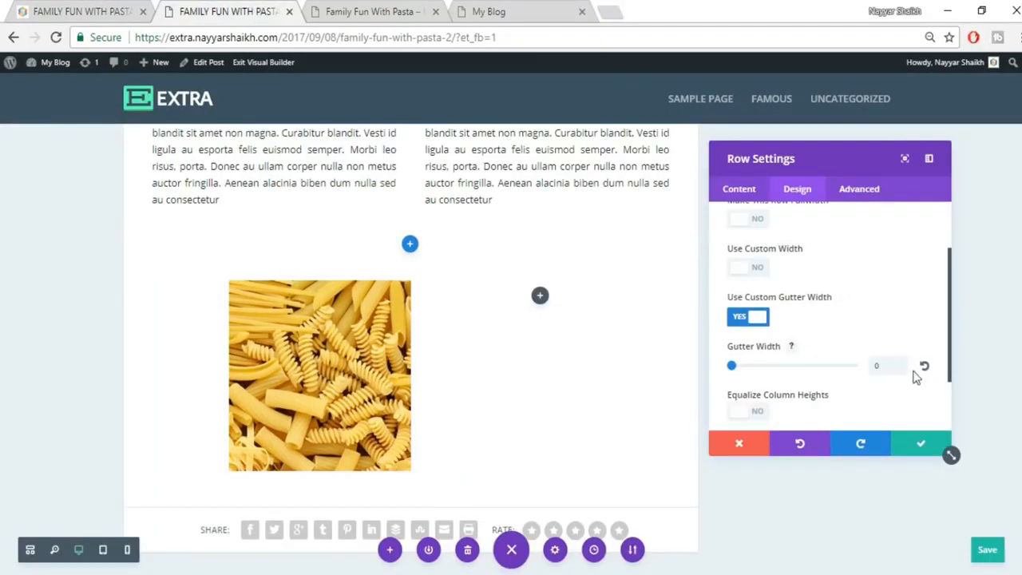
pyautogui.click(918, 447)
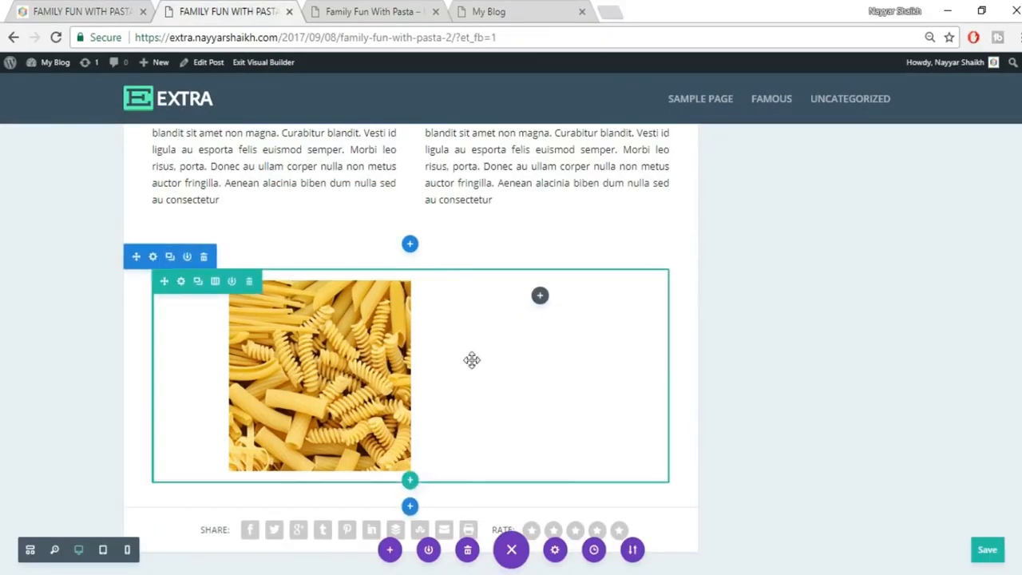
# Add an Image module to the right column with the uploaded 033 spaghetti-and-tomatoes photo
pyautogui.click(539, 298)
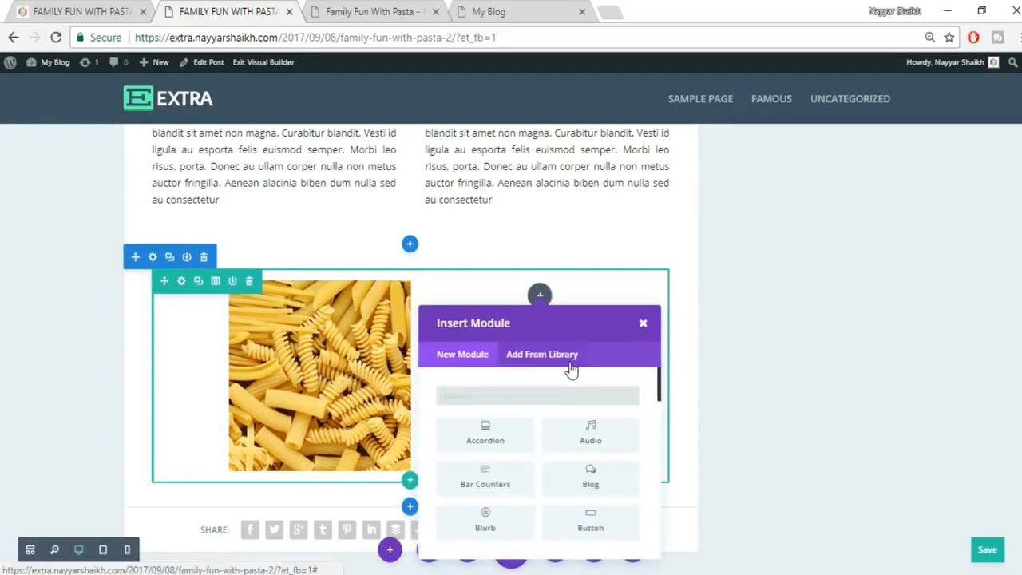
pyautogui.write('imag')
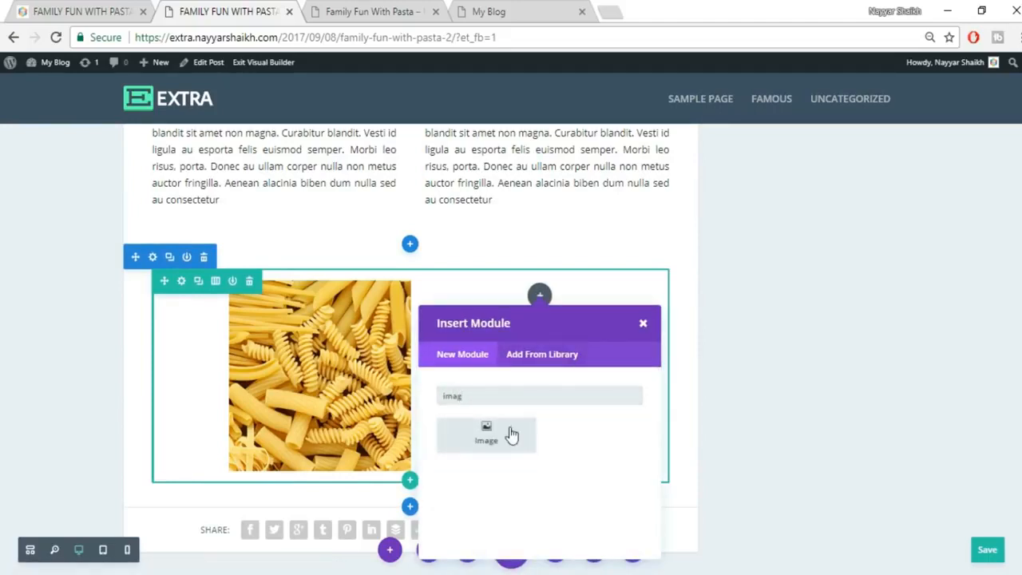
pyautogui.click(511, 433)
pyautogui.click(899, 303)
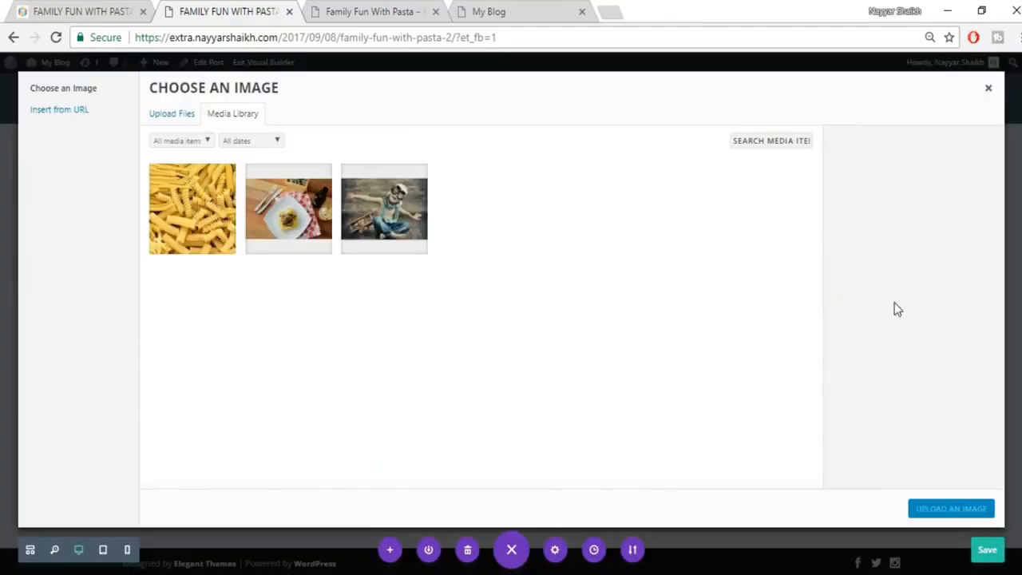
pyautogui.click(168, 122)
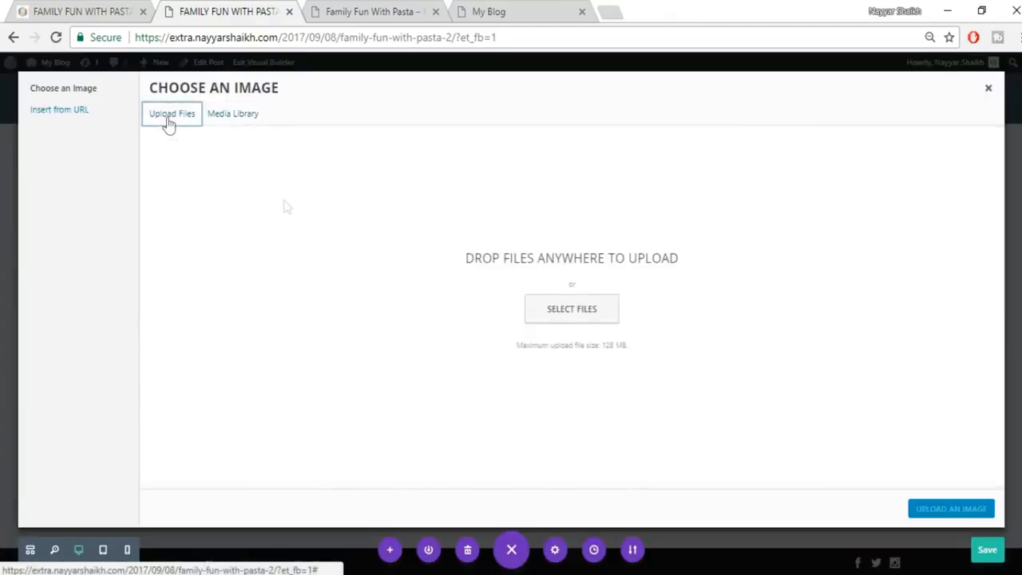
pyautogui.click(595, 310)
pyautogui.click(351, 214)
pyautogui.click(937, 553)
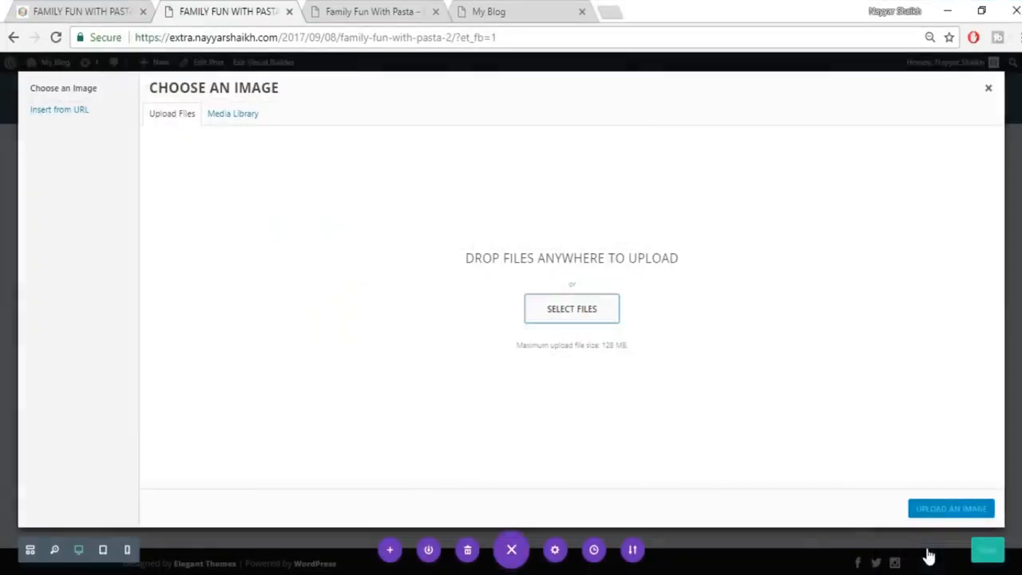
pyautogui.click(941, 510)
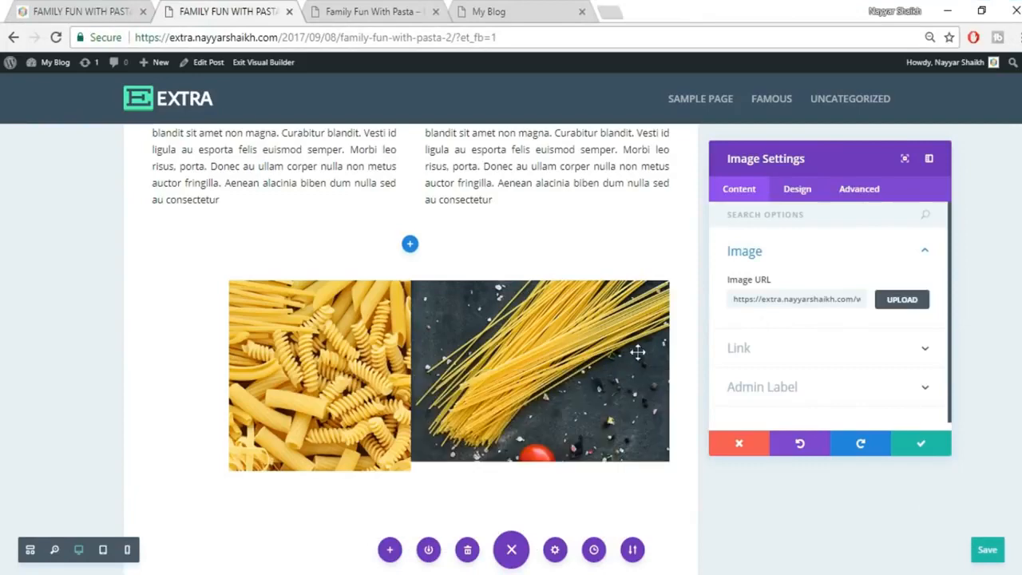
pyautogui.scroll(-1, 608, 408)
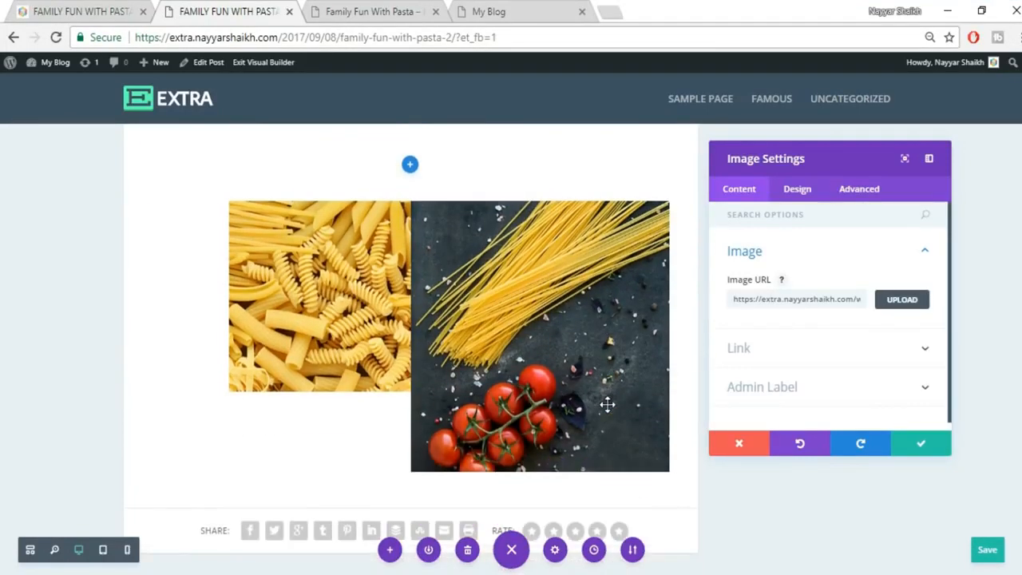
pyautogui.click(50, 11)
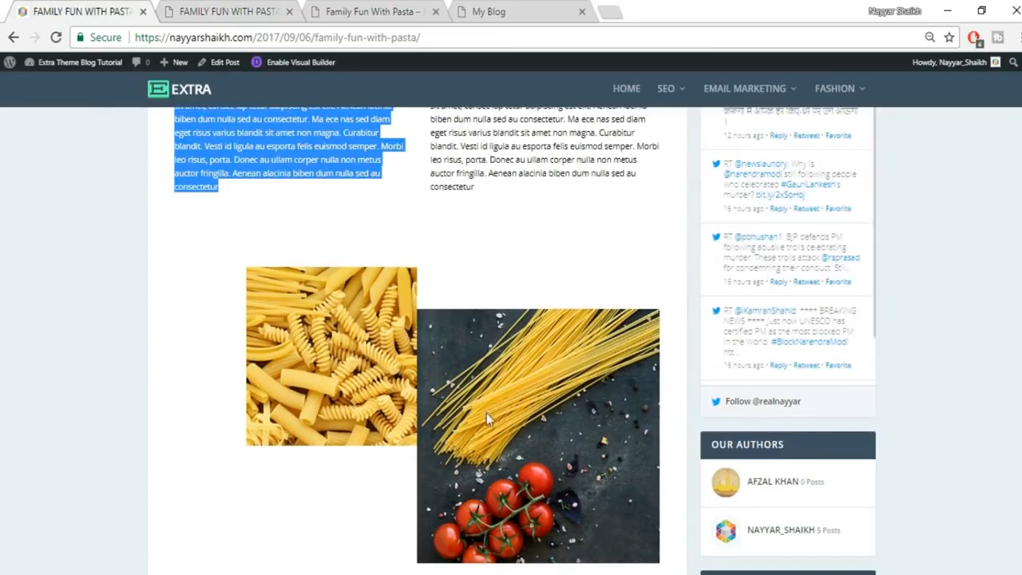
# Give the spaghetti image a 60px top margin instead of 30px and save it
pyautogui.click(268, 14)
pyautogui.click(803, 195)
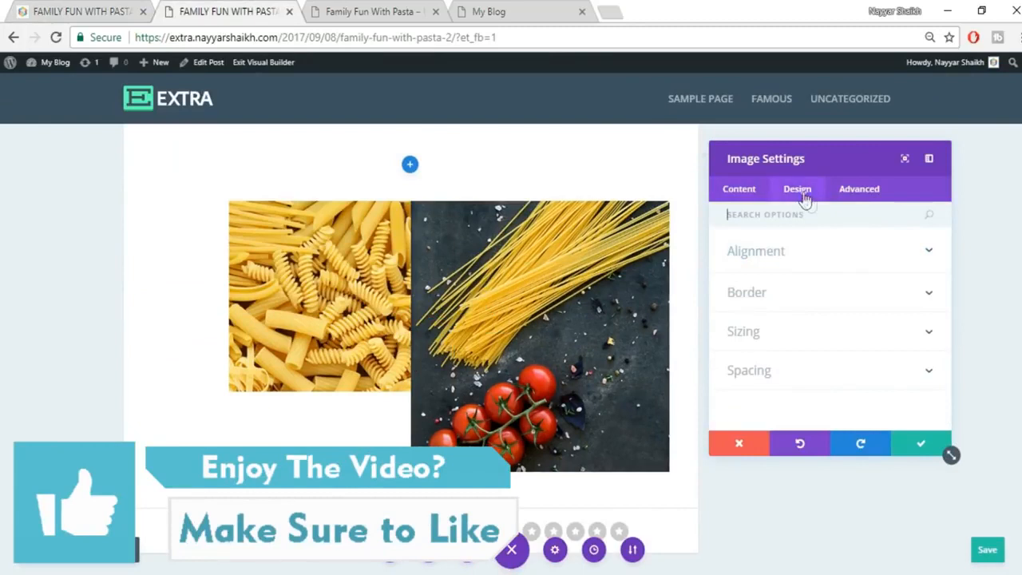
pyautogui.click(779, 382)
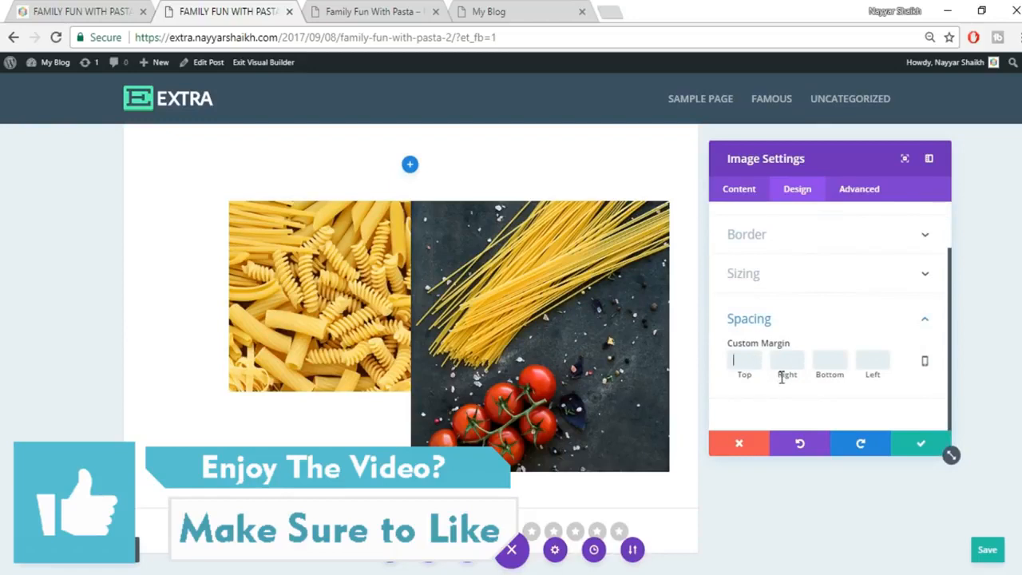
pyautogui.write('30')
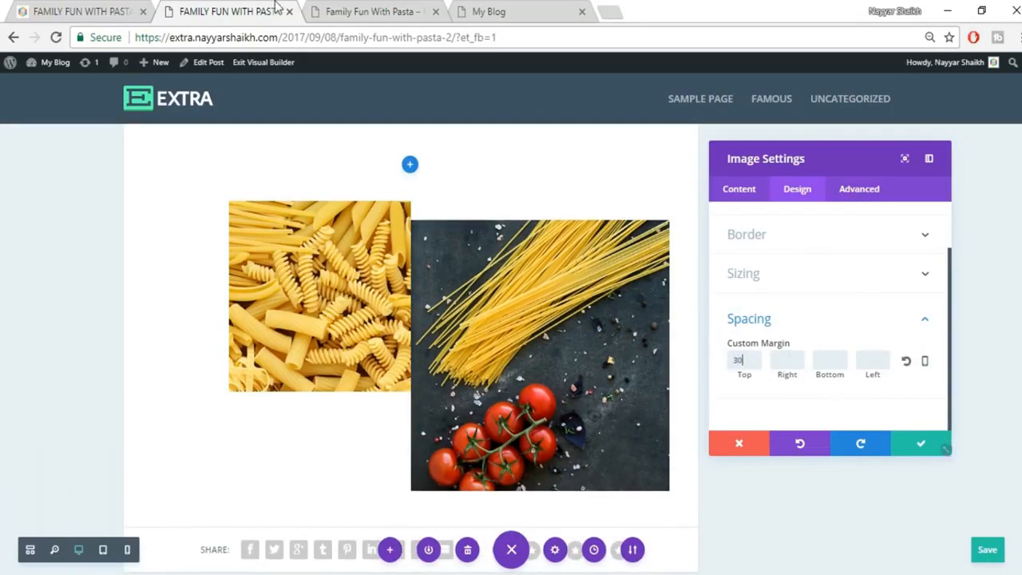
pyautogui.click(96, 9)
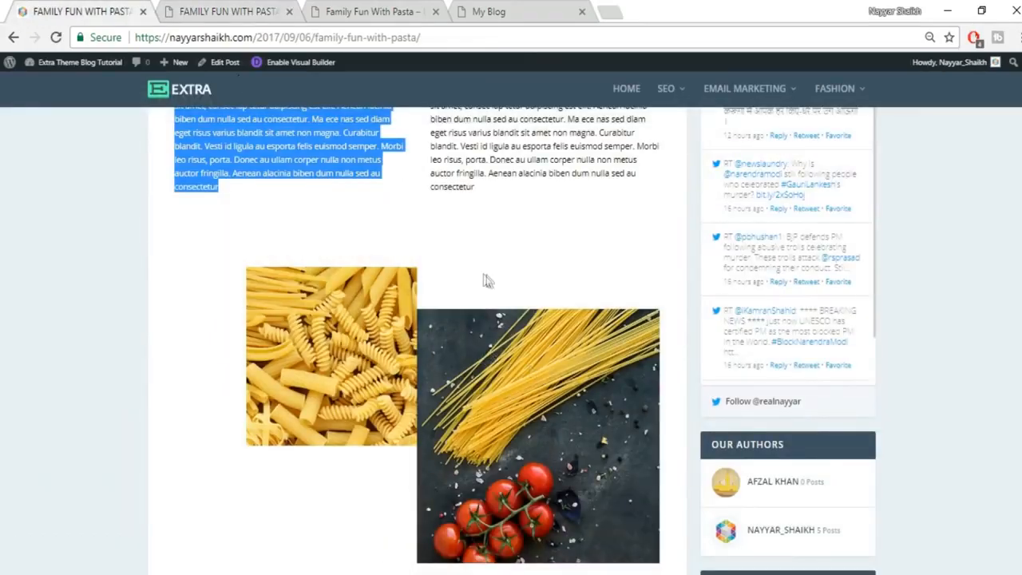
pyautogui.click(226, 15)
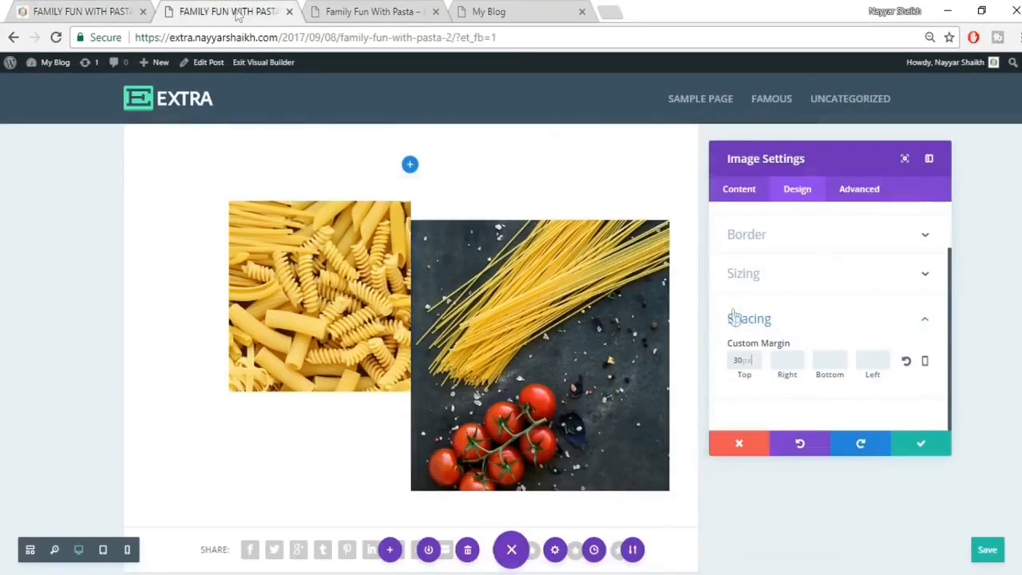
pyautogui.moveTo(744, 361); pyautogui.dragTo(697, 364)
pyautogui.write('60')
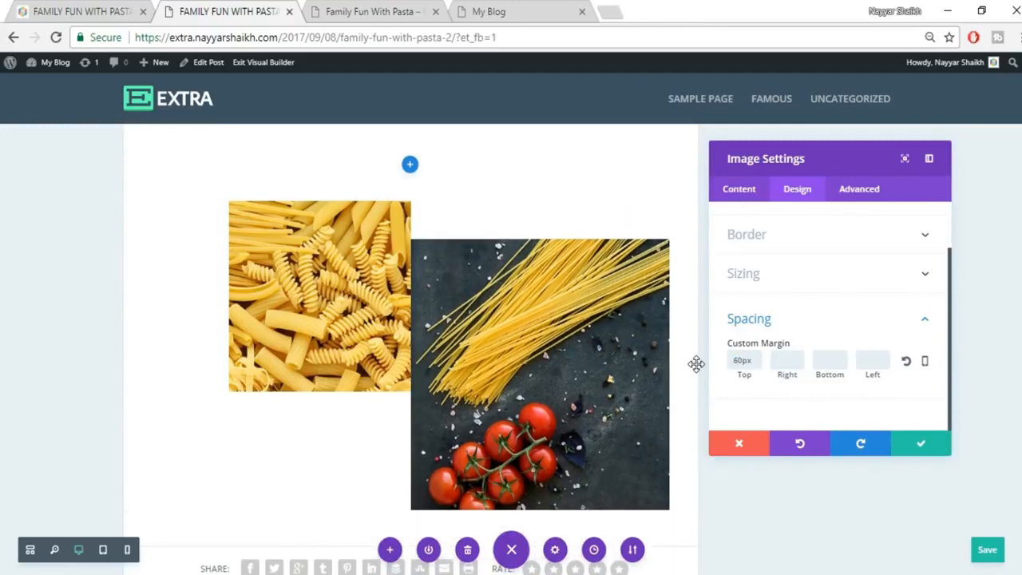
pyautogui.click(923, 445)
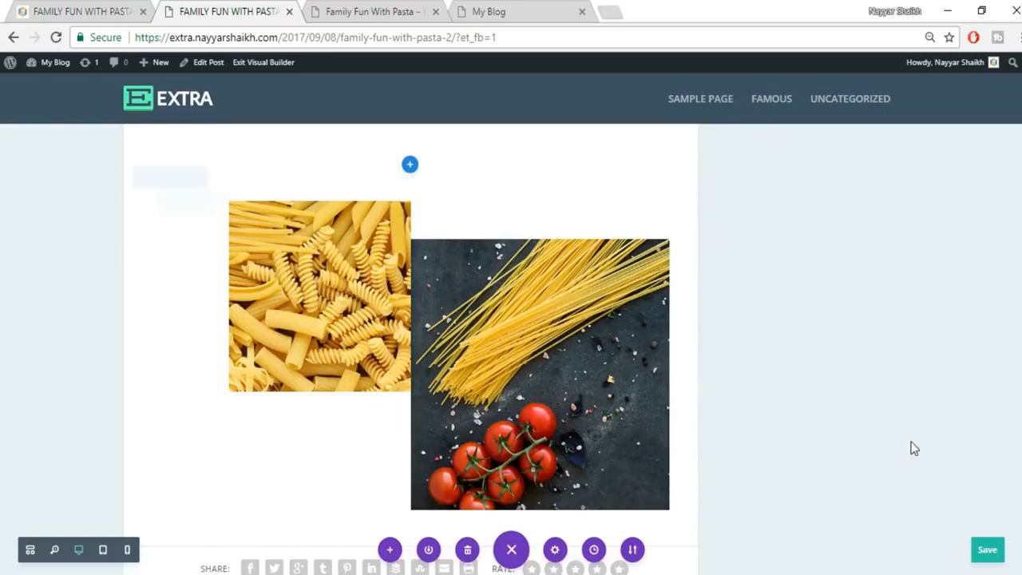
pyautogui.scroll(-2, 896, 427)
pyautogui.scroll(3, 896, 427)
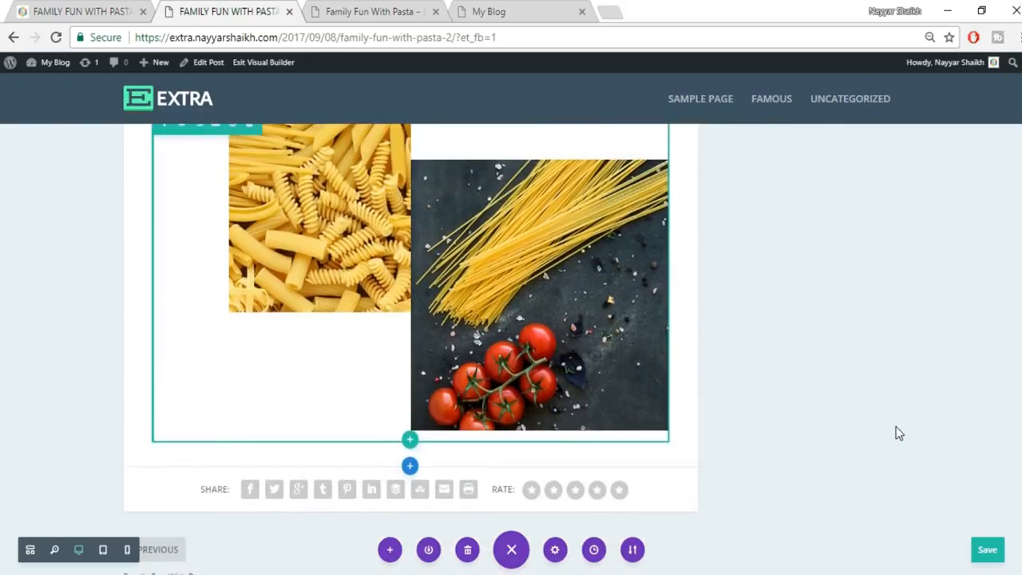
pyautogui.scroll(-1, 895, 395)
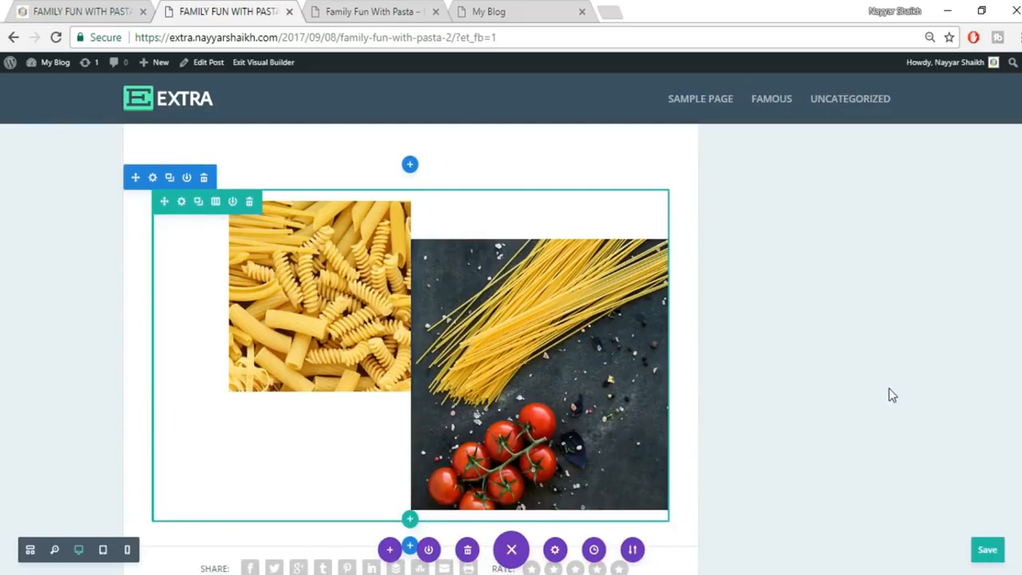
# Add a Regular section with a one-column row below the pasta images
pyautogui.scroll(3, 889, 388)
pyautogui.click(80, 11)
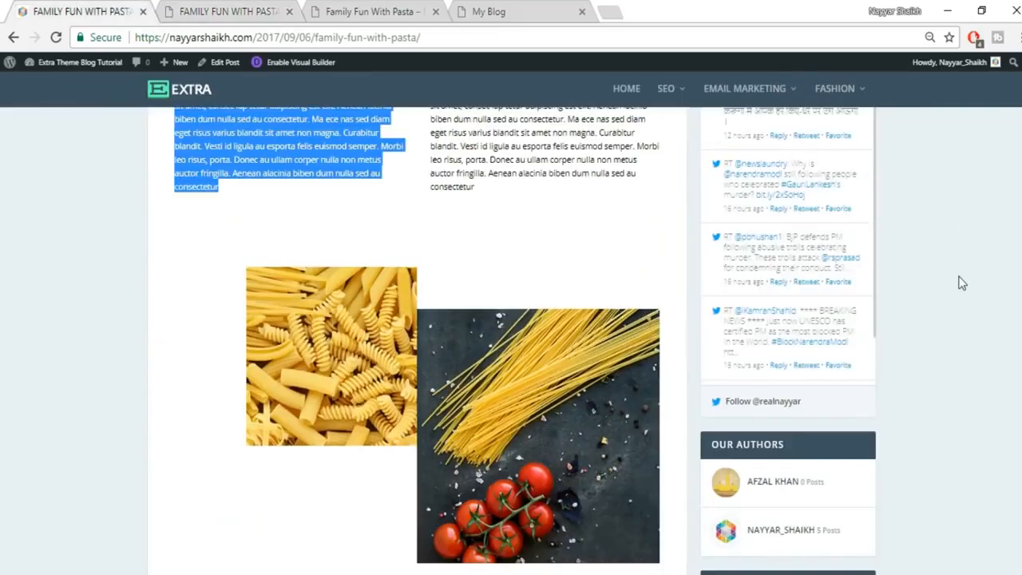
pyautogui.scroll(-5, 962, 283)
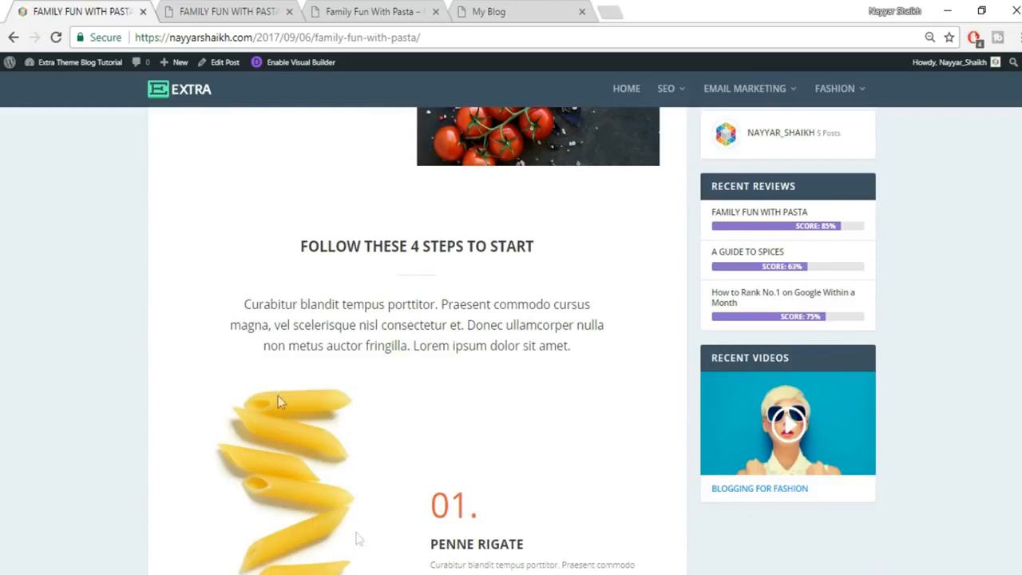
pyautogui.click(207, 8)
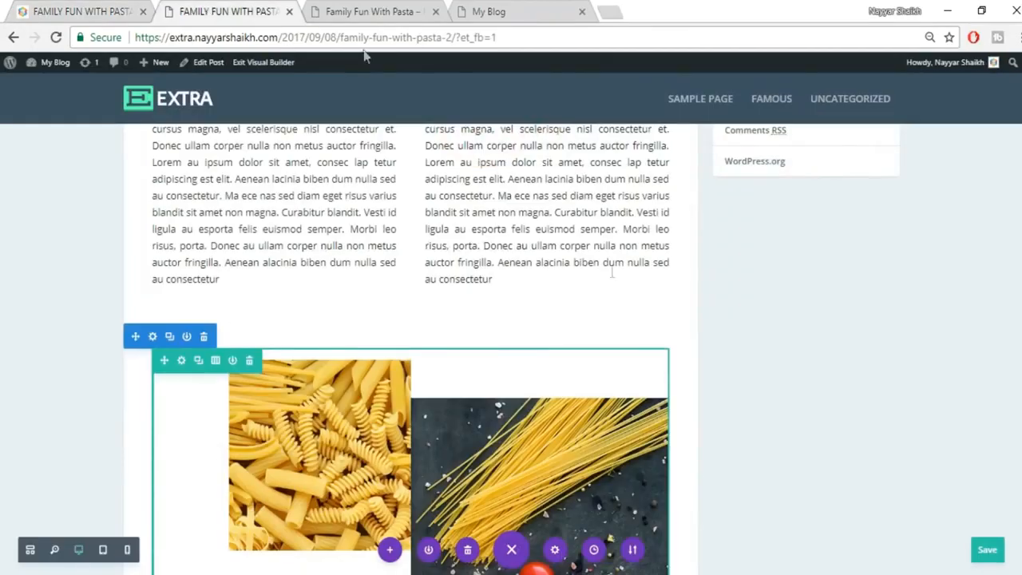
pyautogui.scroll(-5, 639, 350)
pyautogui.click(408, 309)
pyautogui.click(342, 268)
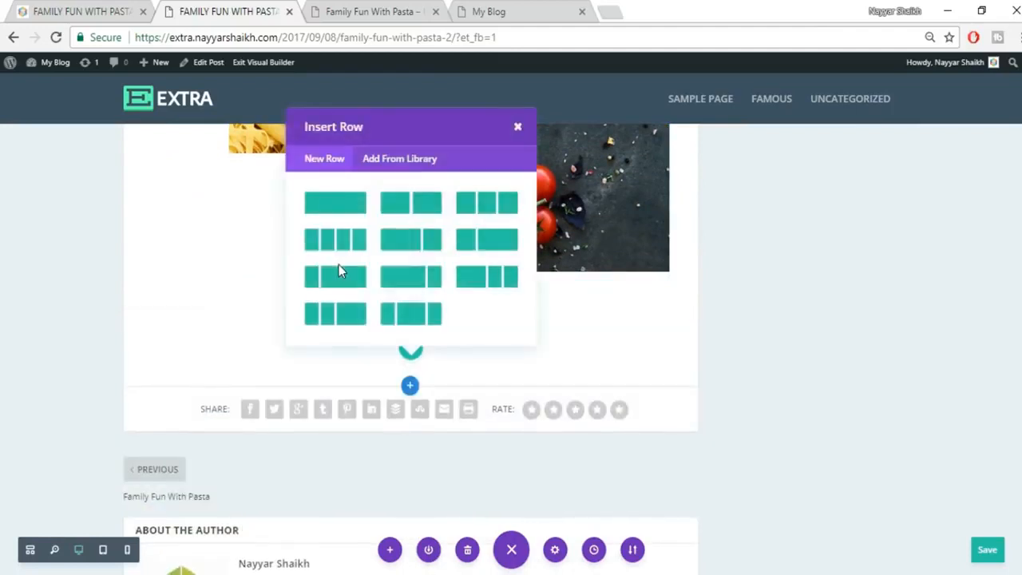
pyautogui.click(351, 211)
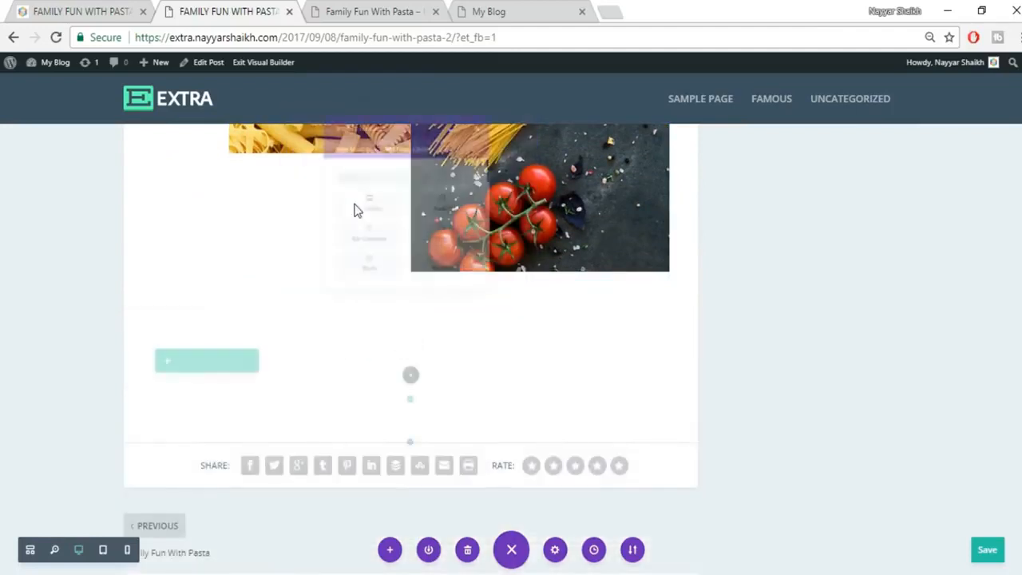
# Add a Text module and paste the copied heading FOLLOW THESE 4 STEPS TO START
pyautogui.write('tex')
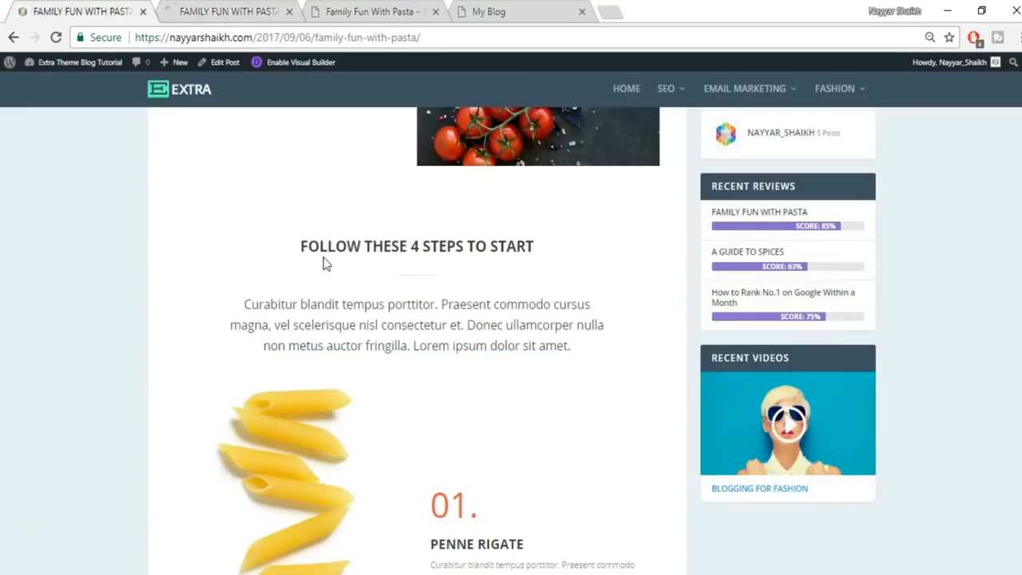
pyautogui.moveTo(296, 254); pyautogui.dragTo(579, 255)
pyautogui.hotkey('ctrl', 'c')
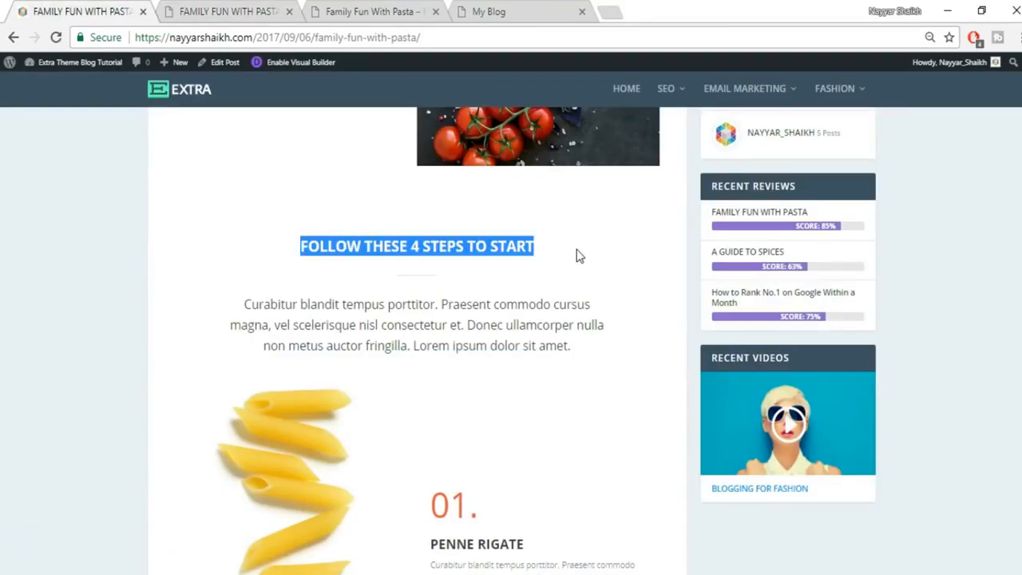
pyautogui.click(263, 12)
pyautogui.click(908, 311)
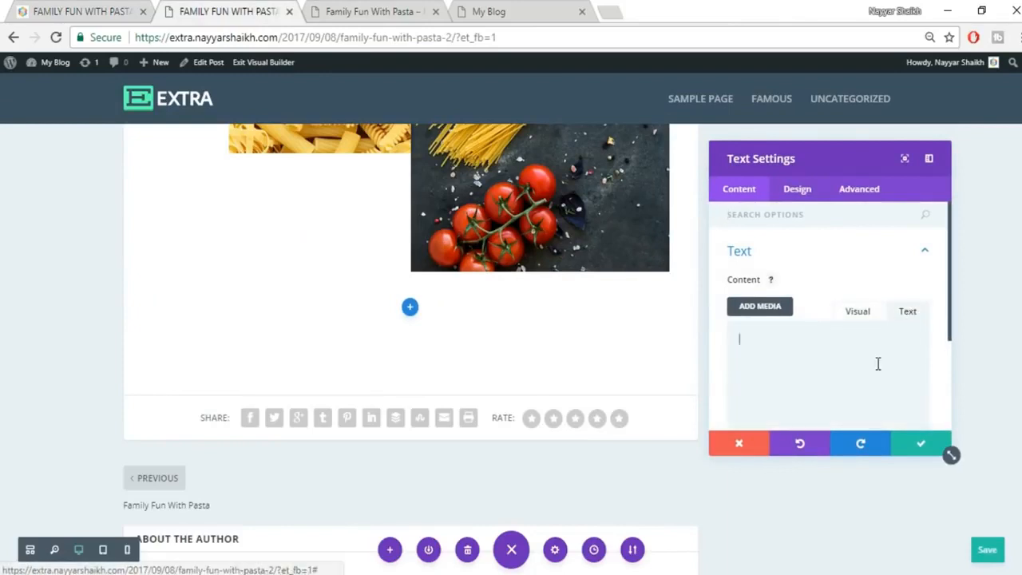
pyautogui.hotkey('ctrl', 'v')
# Centre-align the new heading text in its Design text settings
pyautogui.click(867, 320)
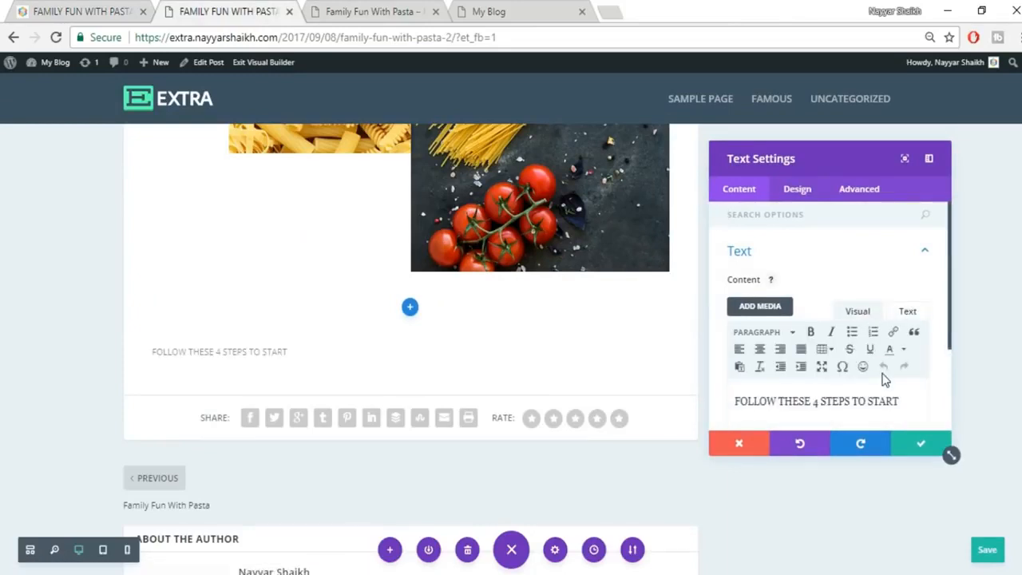
pyautogui.scroll(-3, 884, 377)
pyautogui.click(796, 191)
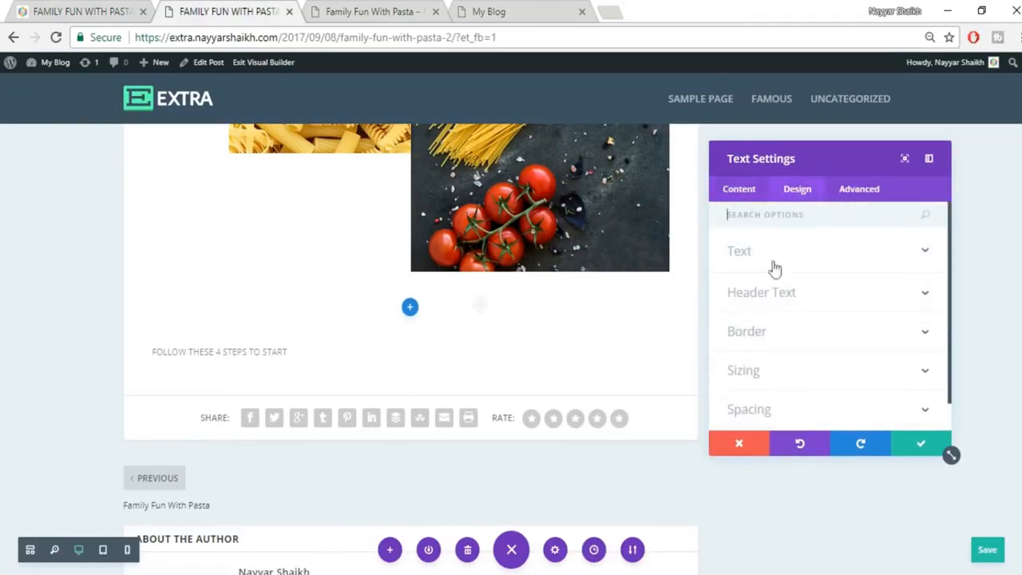
pyautogui.click(810, 254)
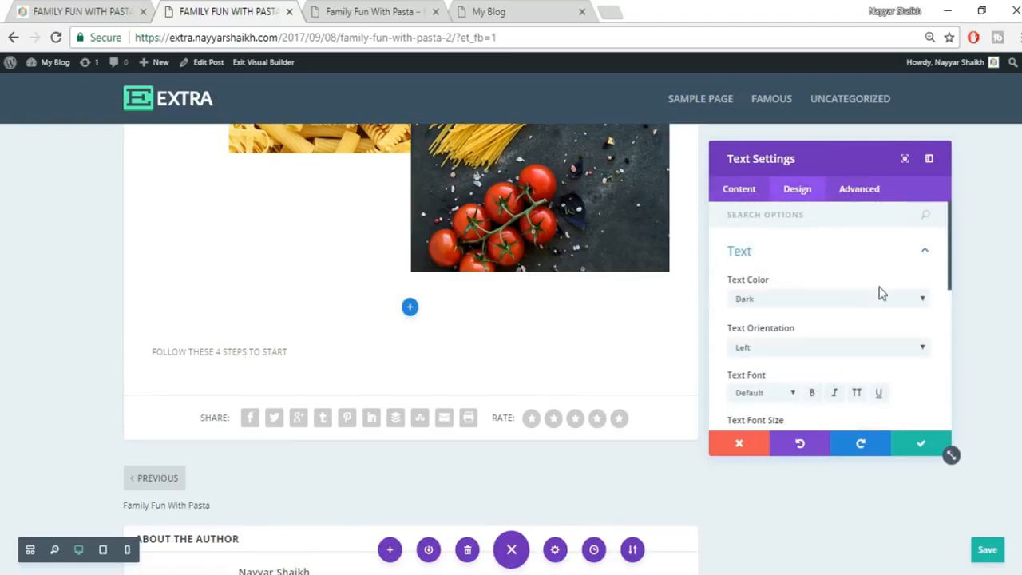
pyautogui.scroll(-1, 878, 295)
pyautogui.click(795, 270)
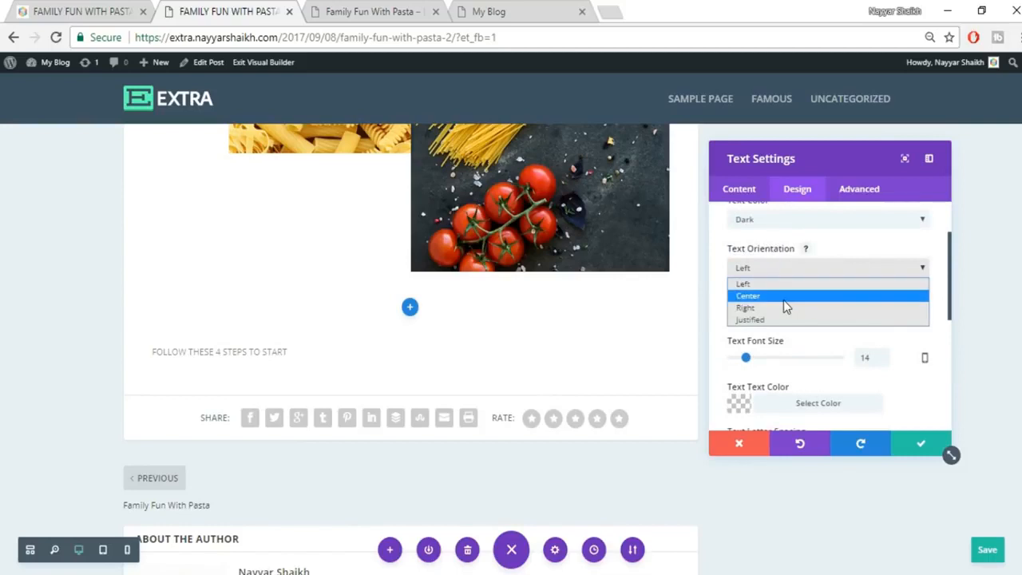
pyautogui.click(784, 300)
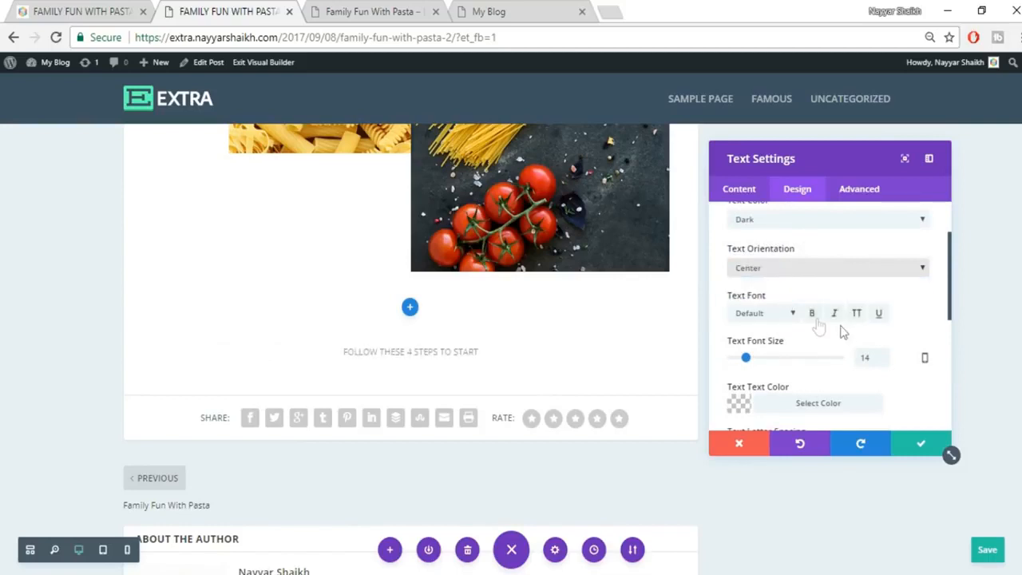
# Set the heading font size to 25px
pyautogui.scroll(-2, 830, 327)
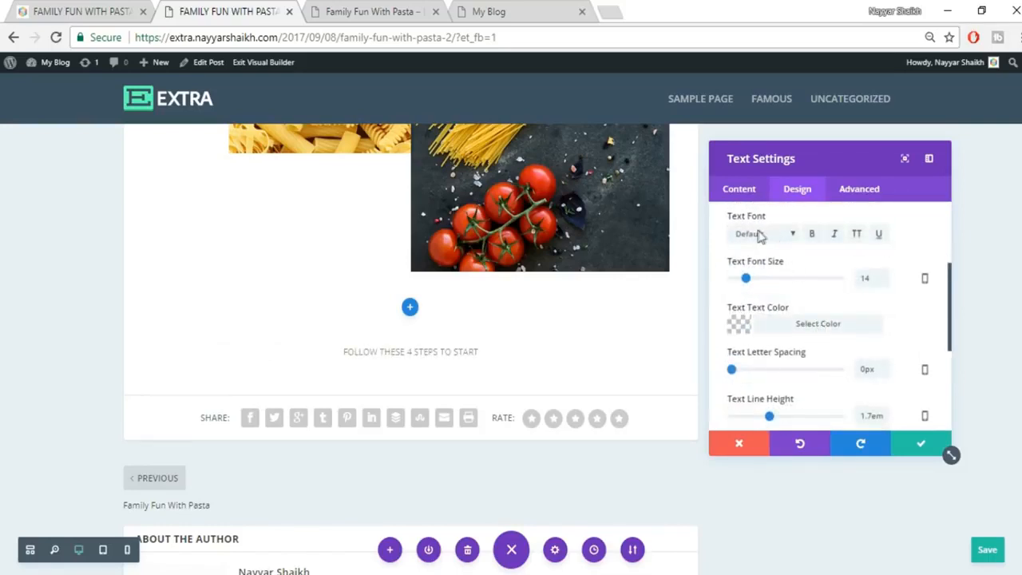
pyautogui.doubleClick(866, 279)
pyautogui.write('20')
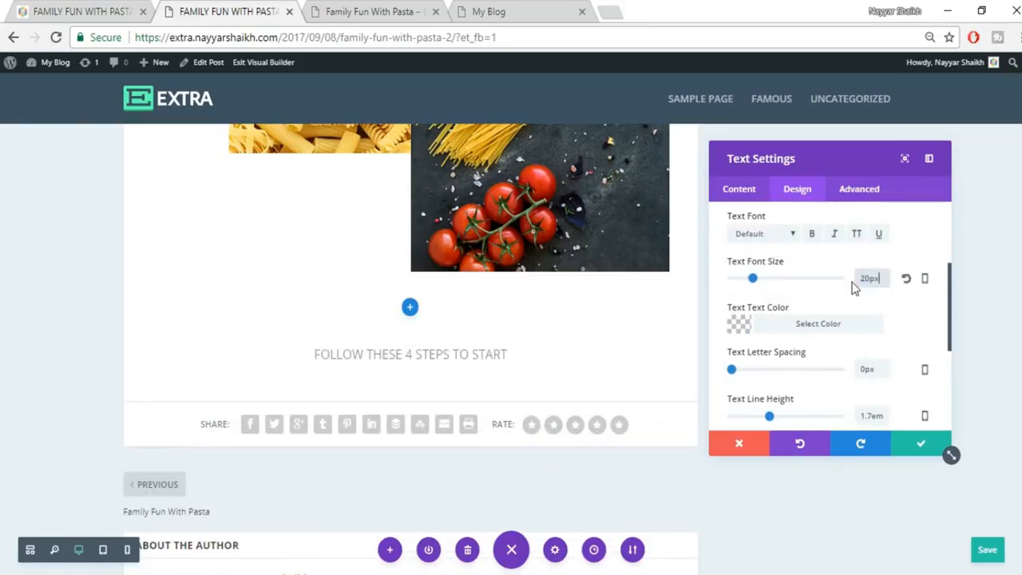
pyautogui.doubleClick(870, 279)
pyautogui.write('25')
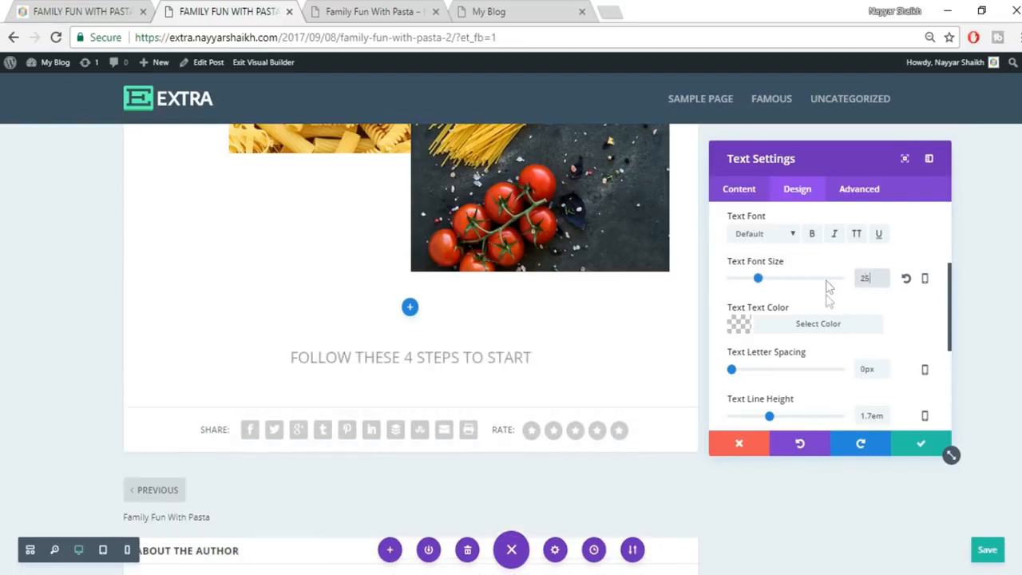
pyautogui.click(850, 301)
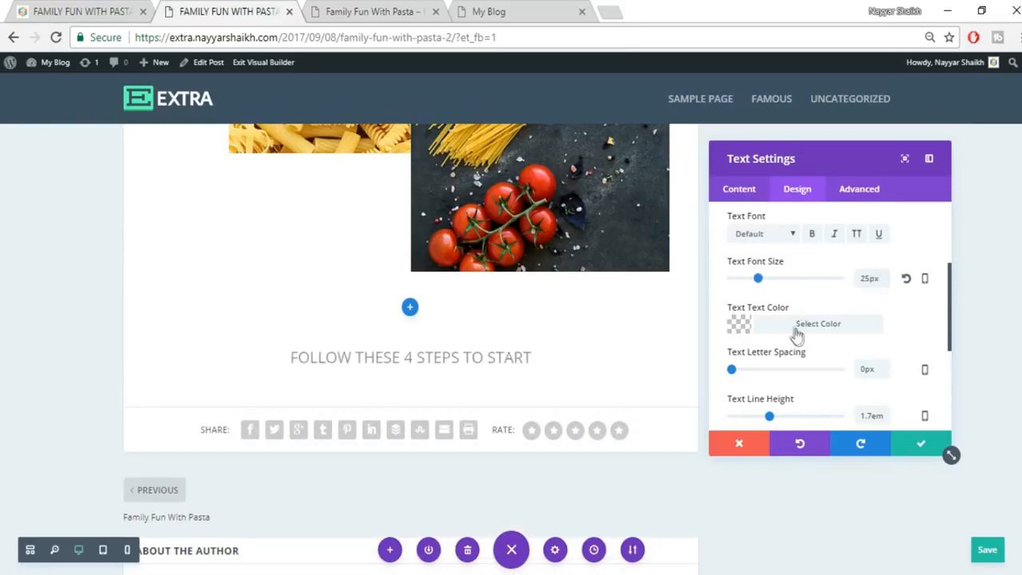
# Colour the heading text black at about 0.88 opacity
pyautogui.scroll(-1, 893, 325)
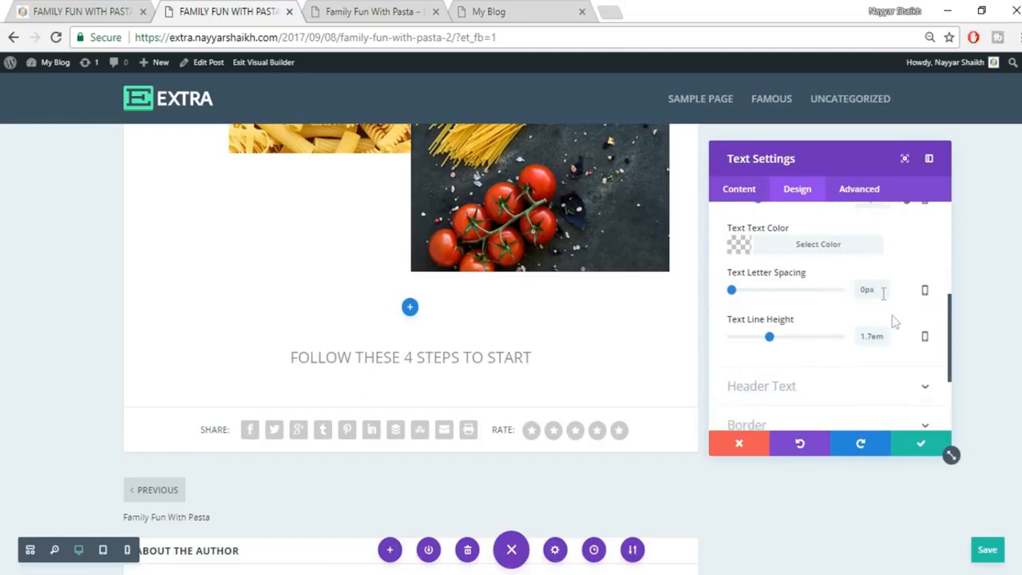
pyautogui.click(808, 247)
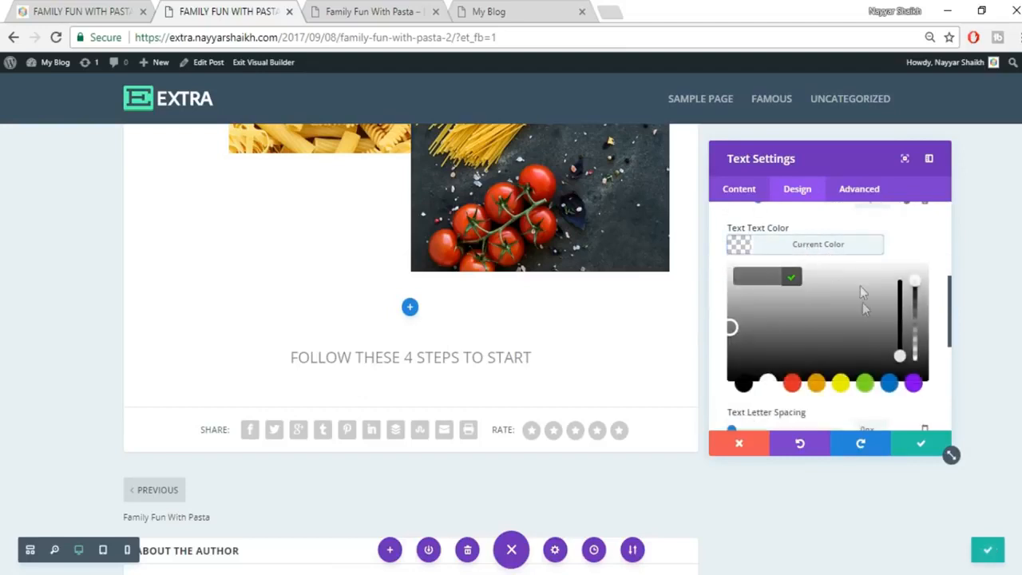
pyautogui.click(793, 387)
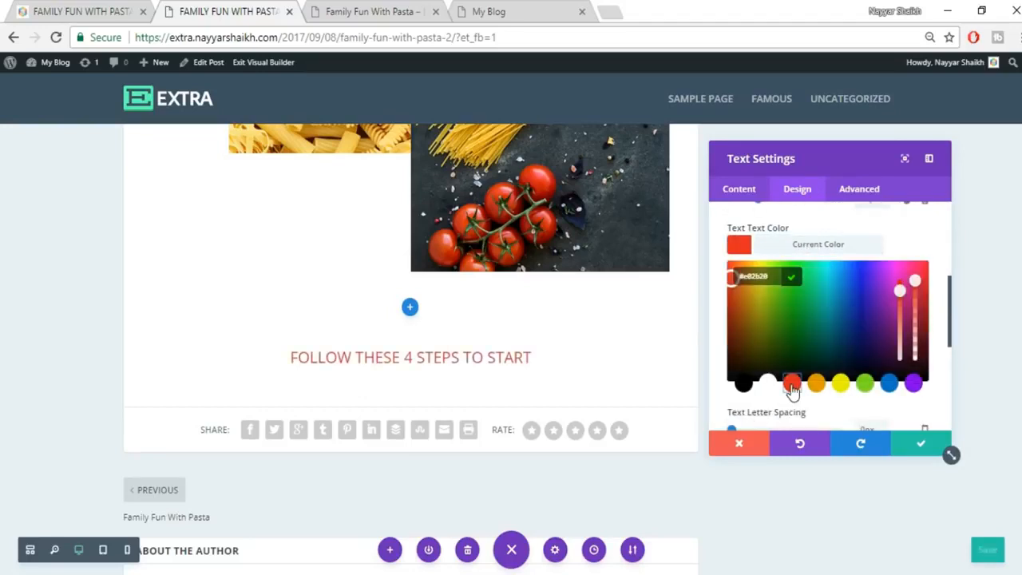
pyautogui.click(843, 388)
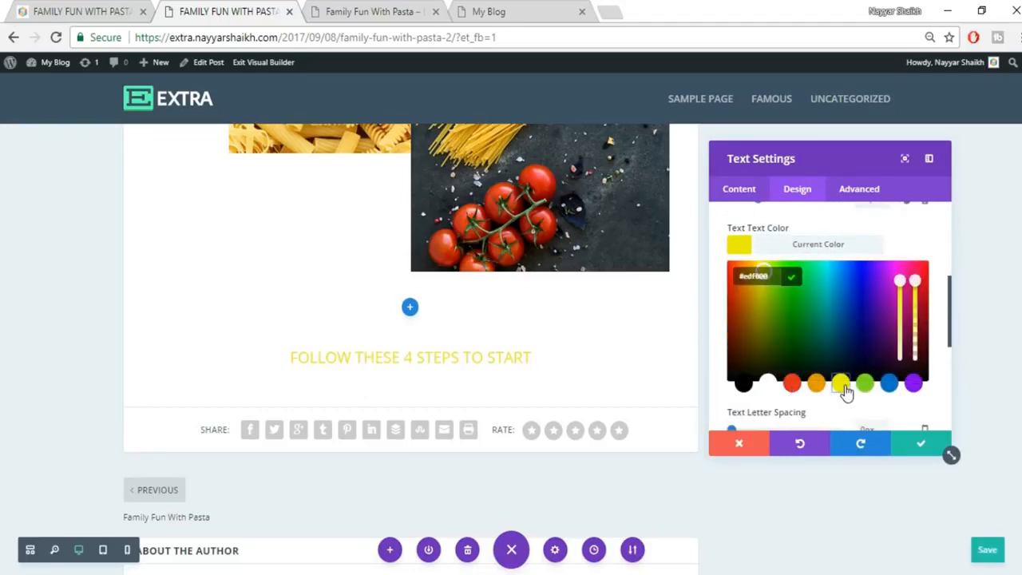
pyautogui.click(741, 387)
pyautogui.moveTo(918, 281); pyautogui.dragTo(916, 292)
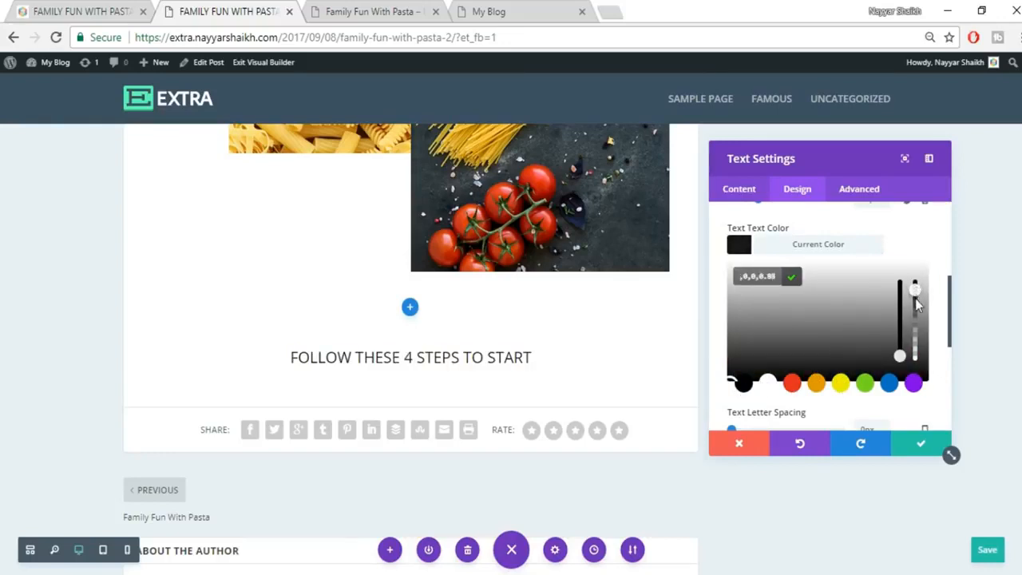
pyautogui.moveTo(915, 290); pyautogui.dragTo(916, 293)
# Make the heading bold, checking it against the original post's heading
pyautogui.click(53, 8)
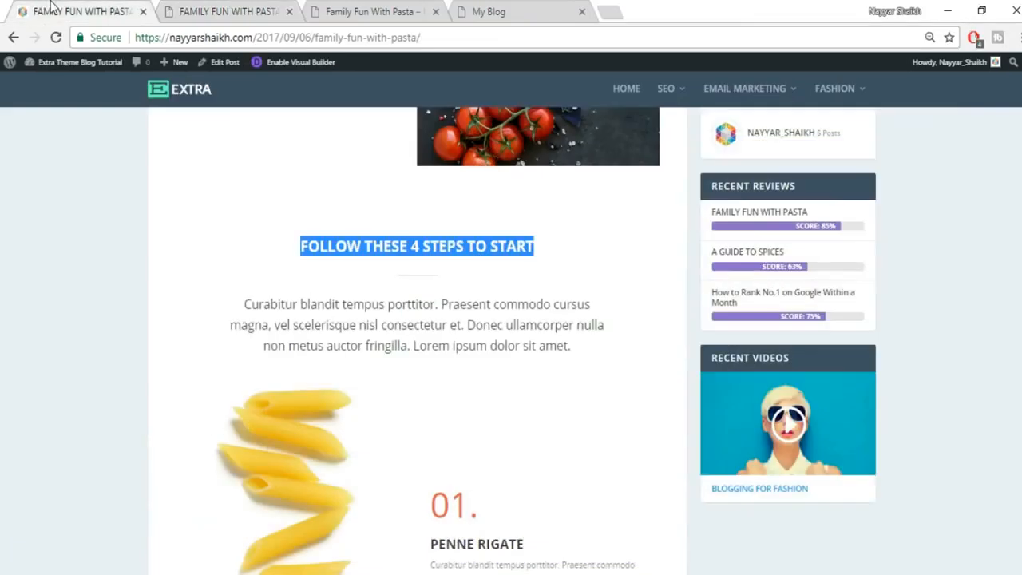
pyautogui.click(334, 248)
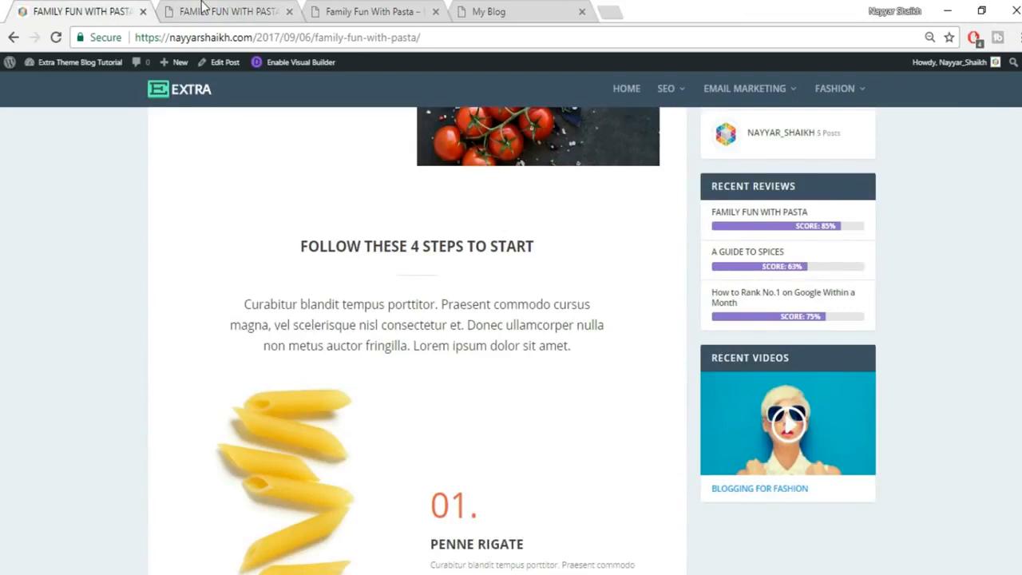
pyautogui.click(204, 8)
pyautogui.scroll(3, 822, 240)
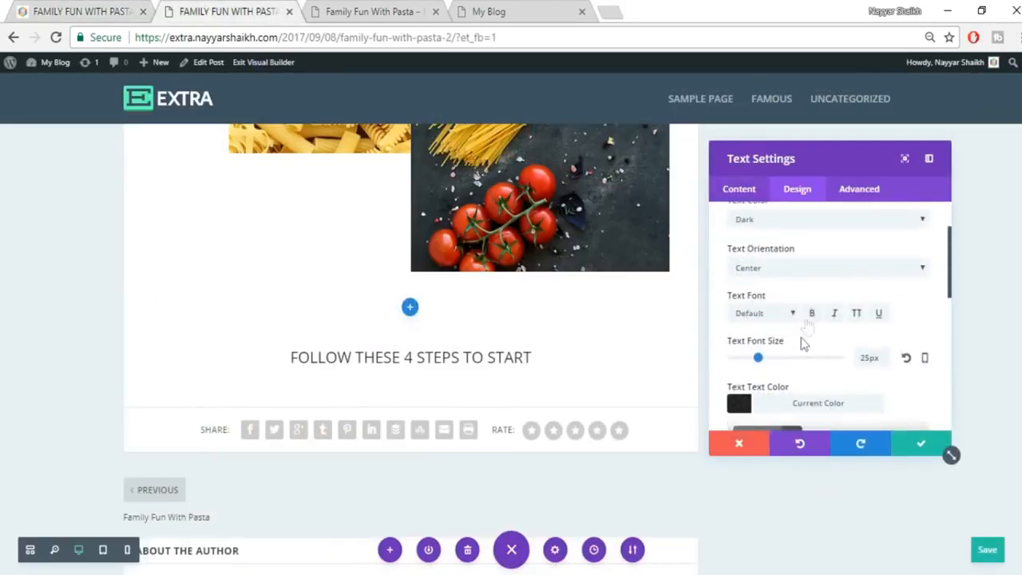
pyautogui.click(812, 313)
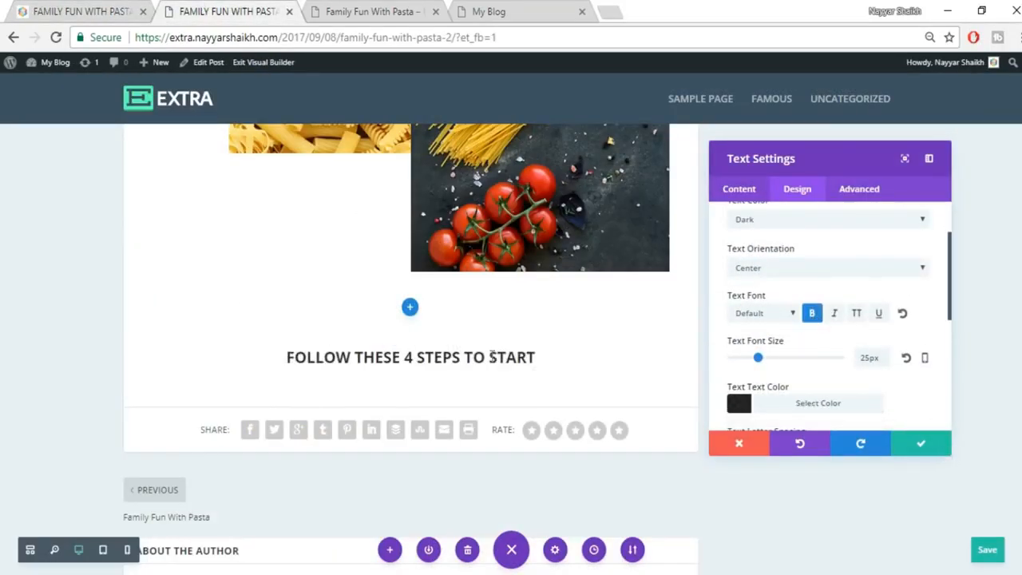
pyautogui.click(84, 12)
pyautogui.click(231, 8)
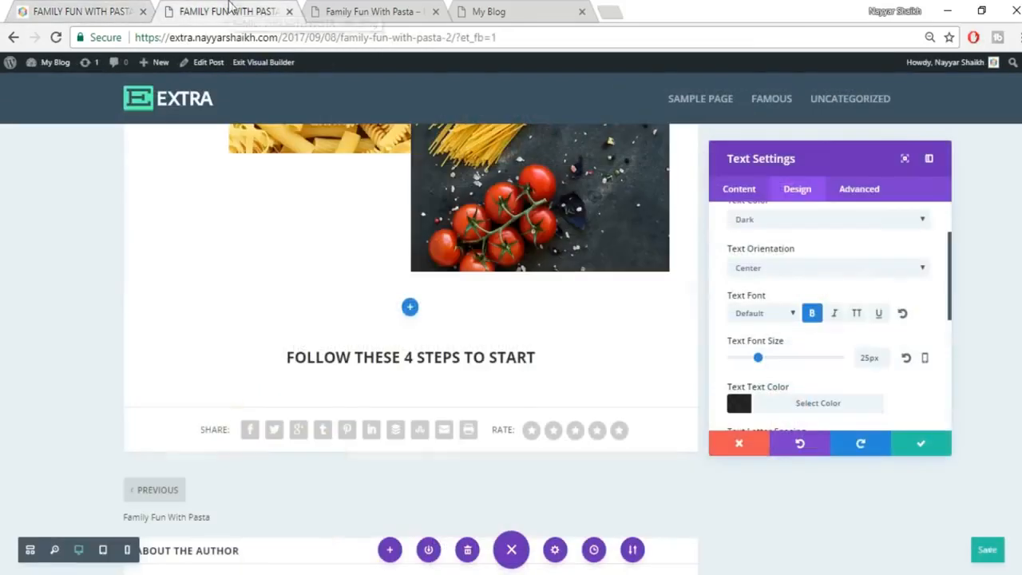
pyautogui.scroll(-5, 907, 402)
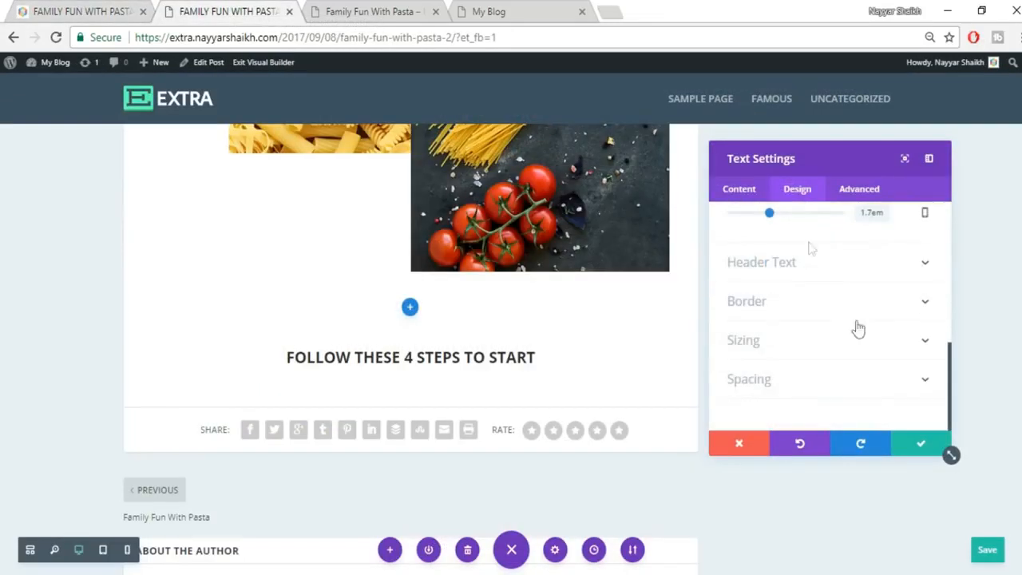
pyautogui.click(728, 190)
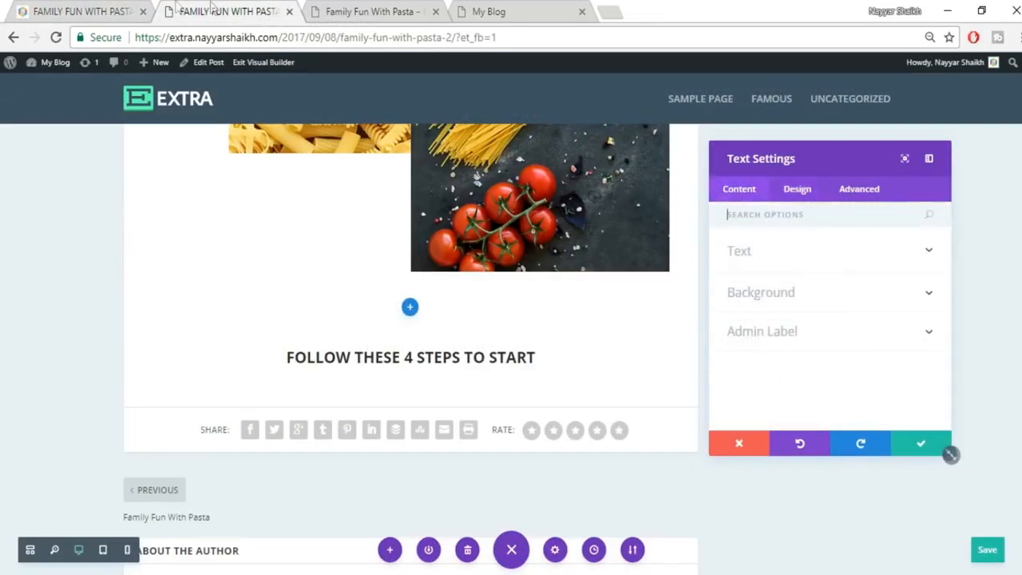
# Upload divider2.jpg through Add Media and insert it into the heading's text
pyautogui.click(77, 8)
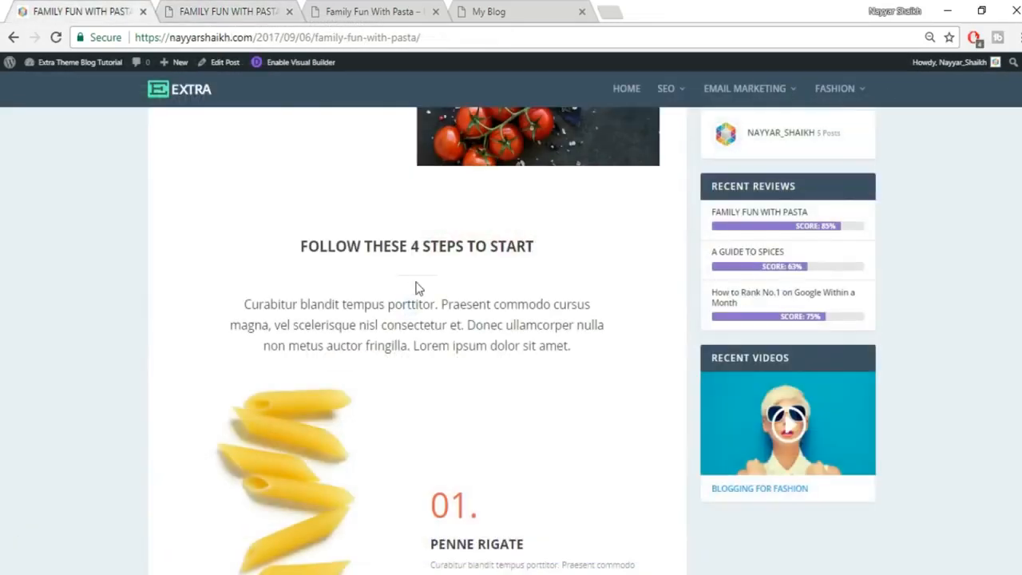
pyautogui.click(263, 10)
pyautogui.click(789, 259)
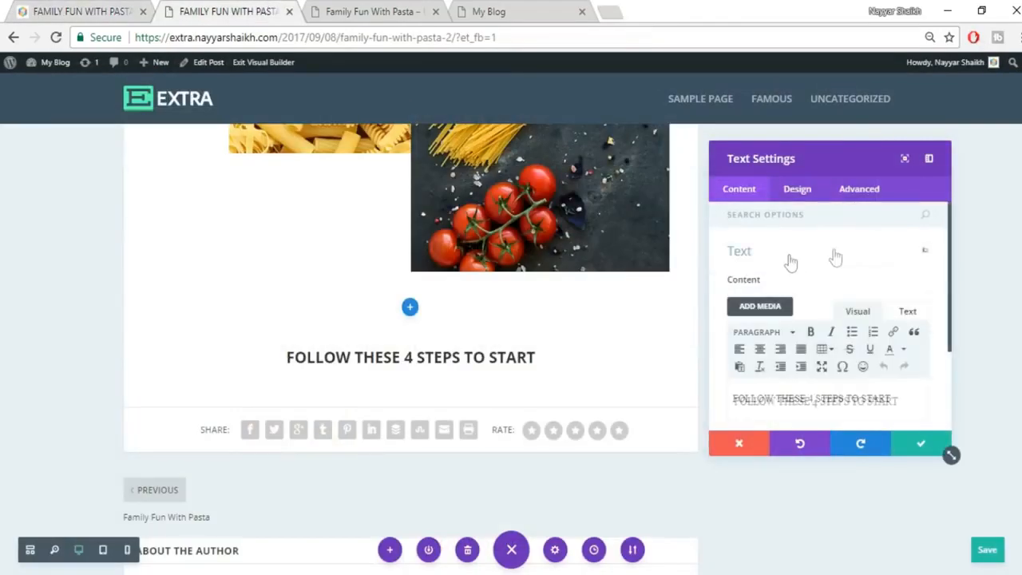
pyautogui.scroll(-2, 879, 358)
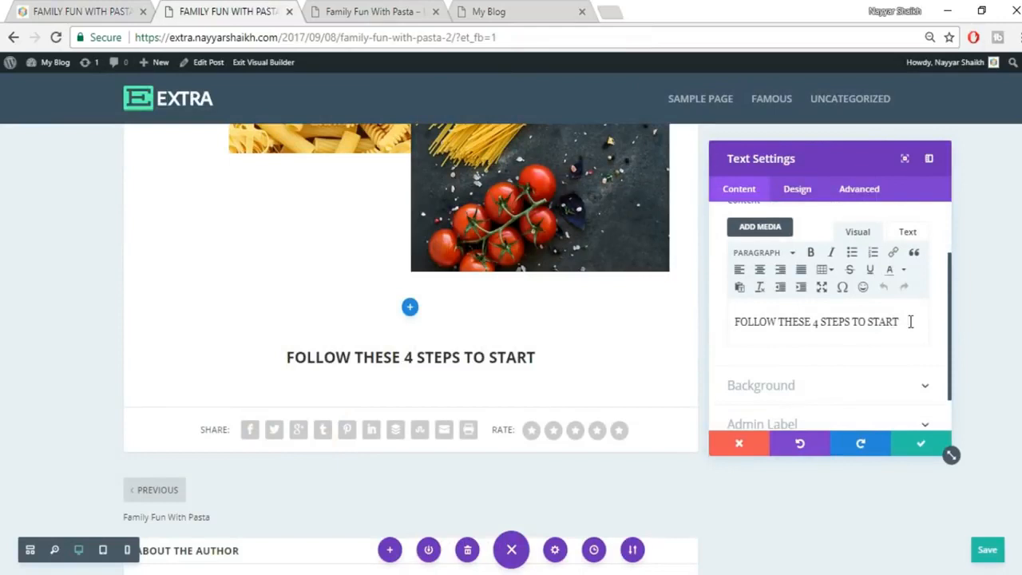
pyautogui.click(767, 230)
pyautogui.click(194, 112)
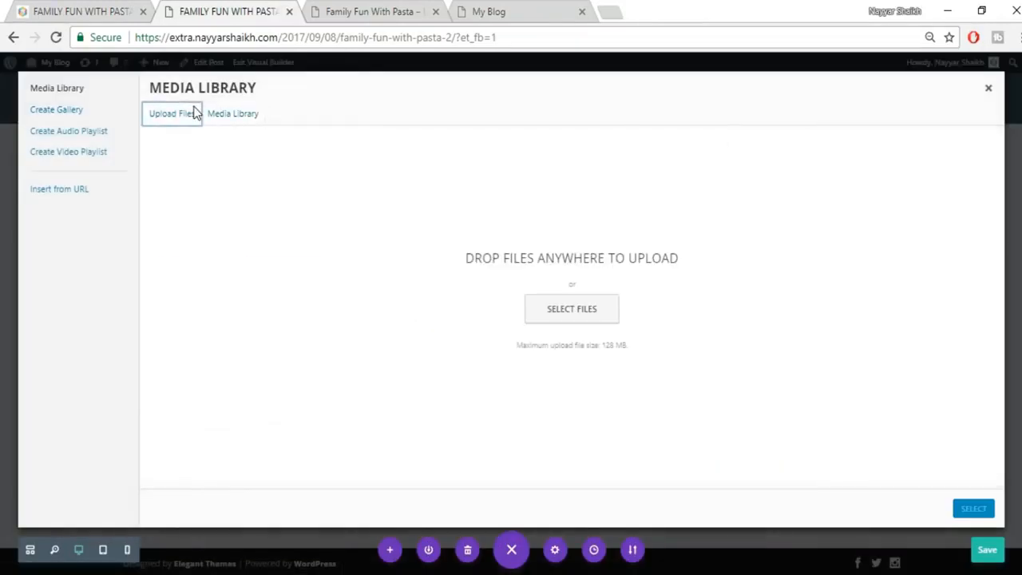
pyautogui.click(608, 310)
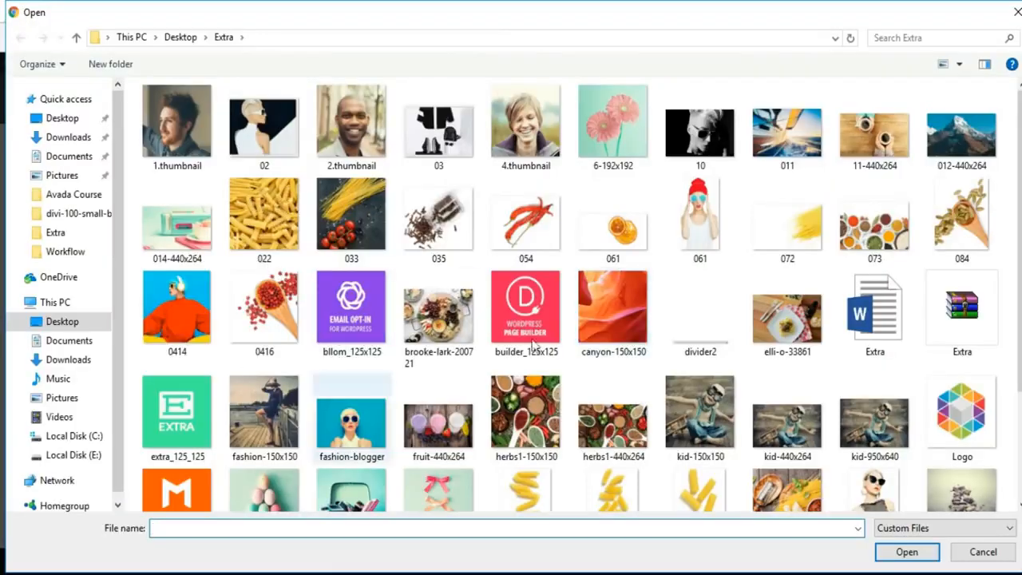
pyautogui.click(700, 339)
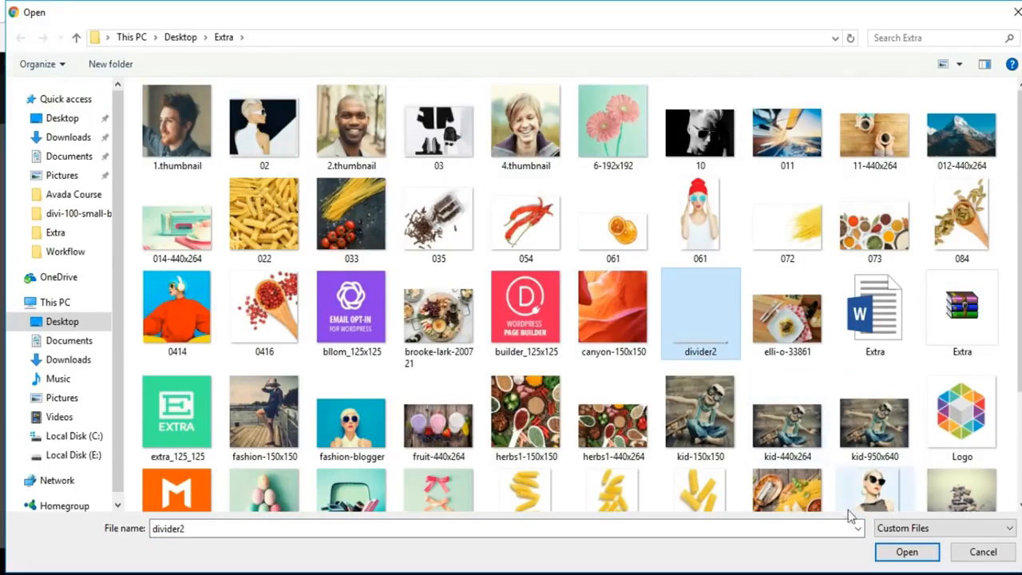
pyautogui.click(905, 552)
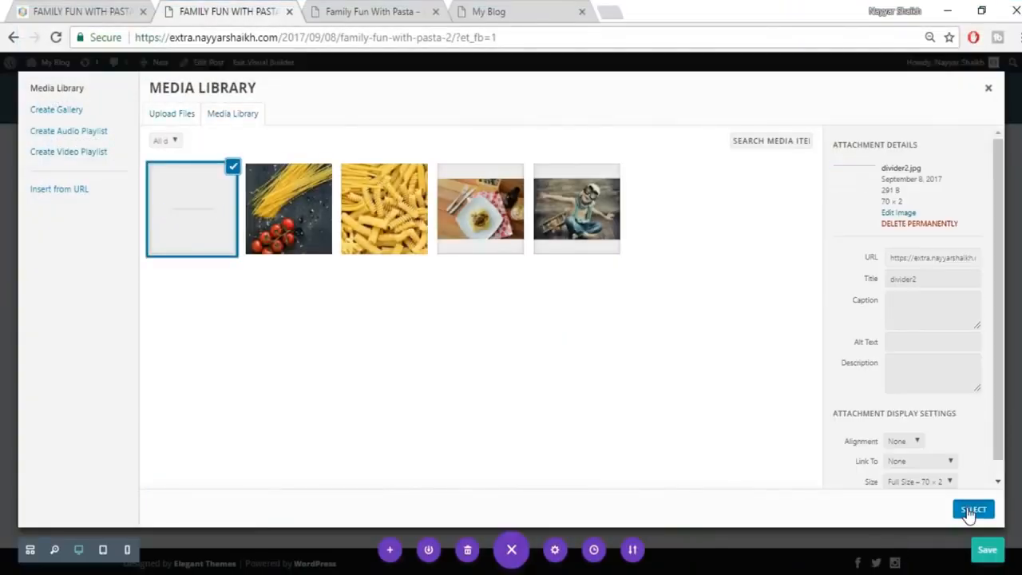
pyautogui.click(973, 509)
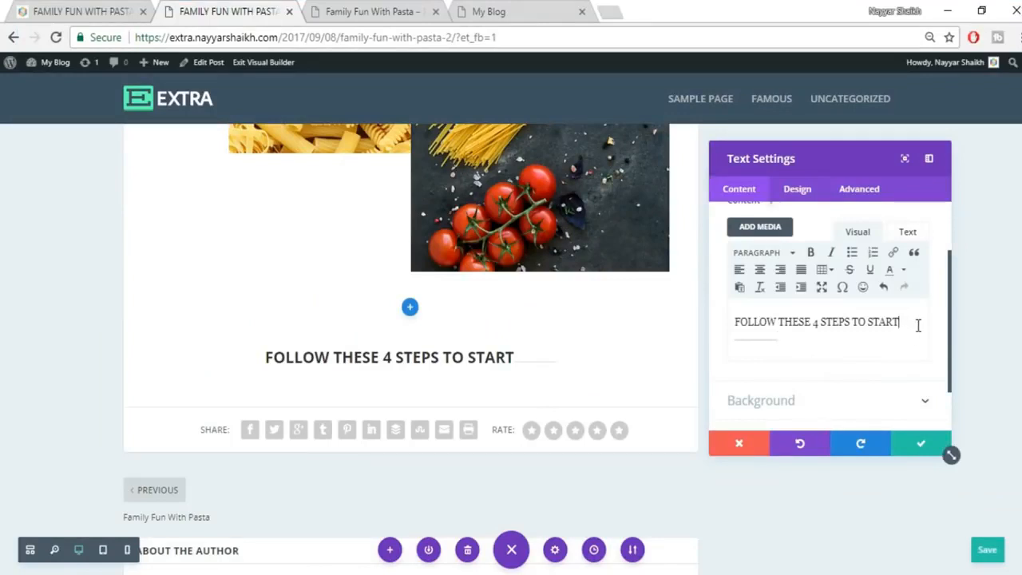
# Put the divider on its own line below the heading and save the module
pyautogui.press('Return')
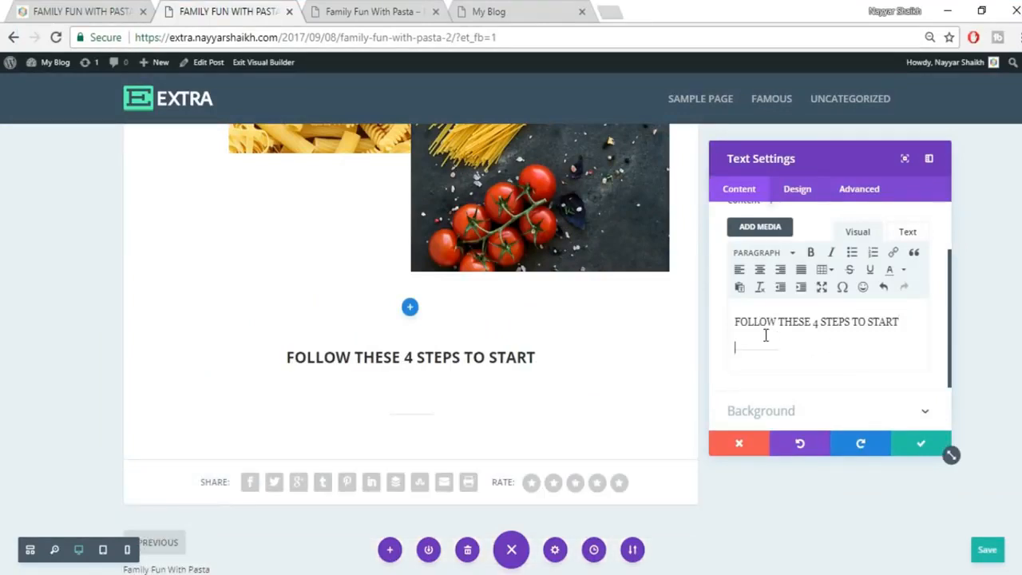
pyautogui.press('BackSpace')
pyautogui.press('Return')
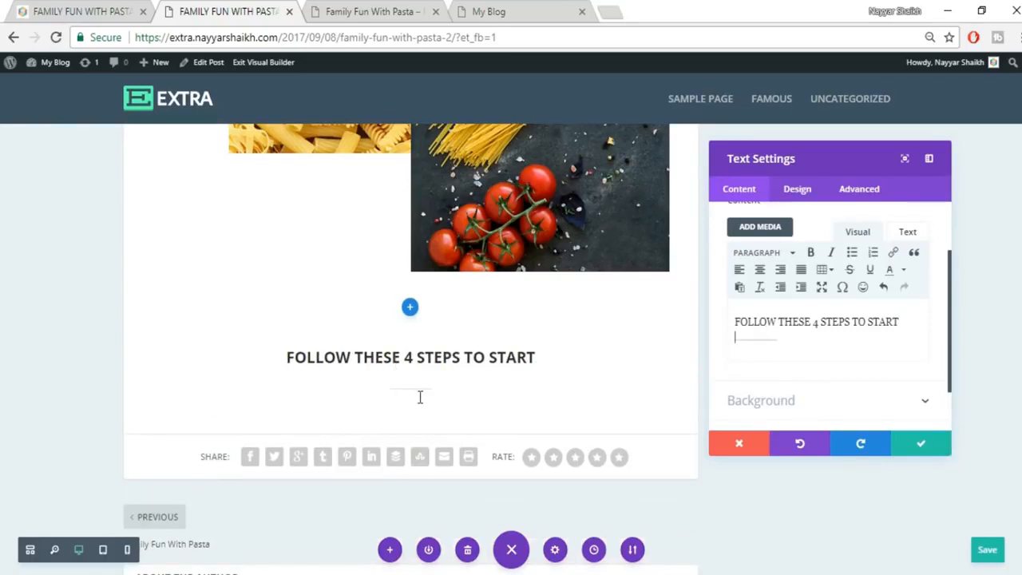
pyautogui.click(922, 448)
pyautogui.scroll(-2, 914, 420)
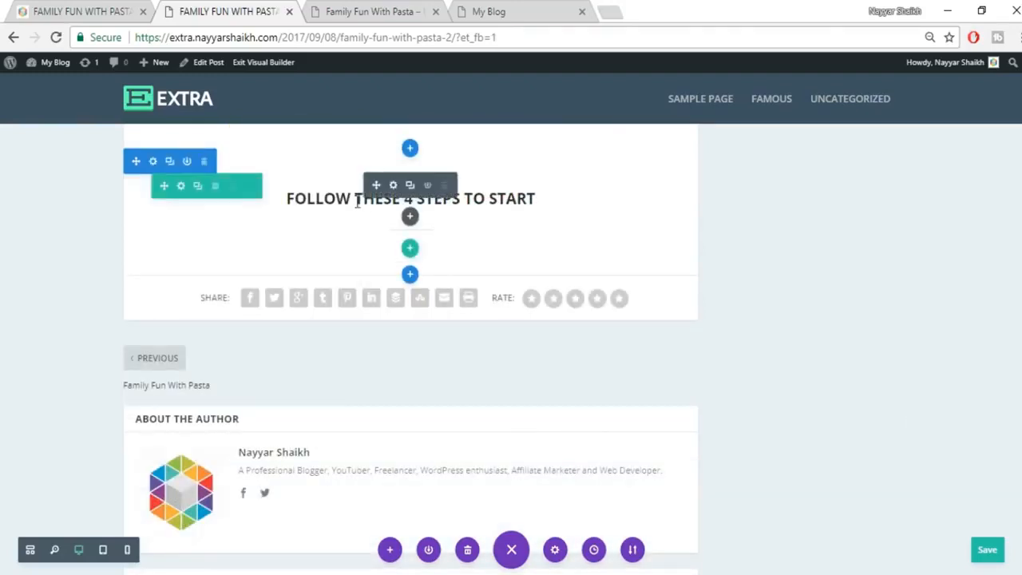
pyautogui.click(103, 6)
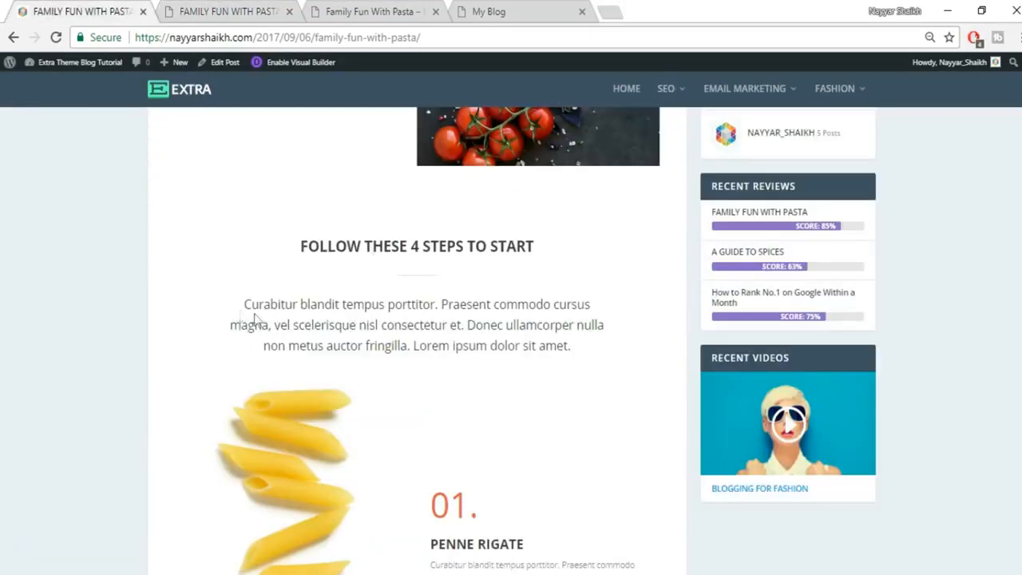
pyautogui.moveTo(241, 308); pyautogui.dragTo(624, 348)
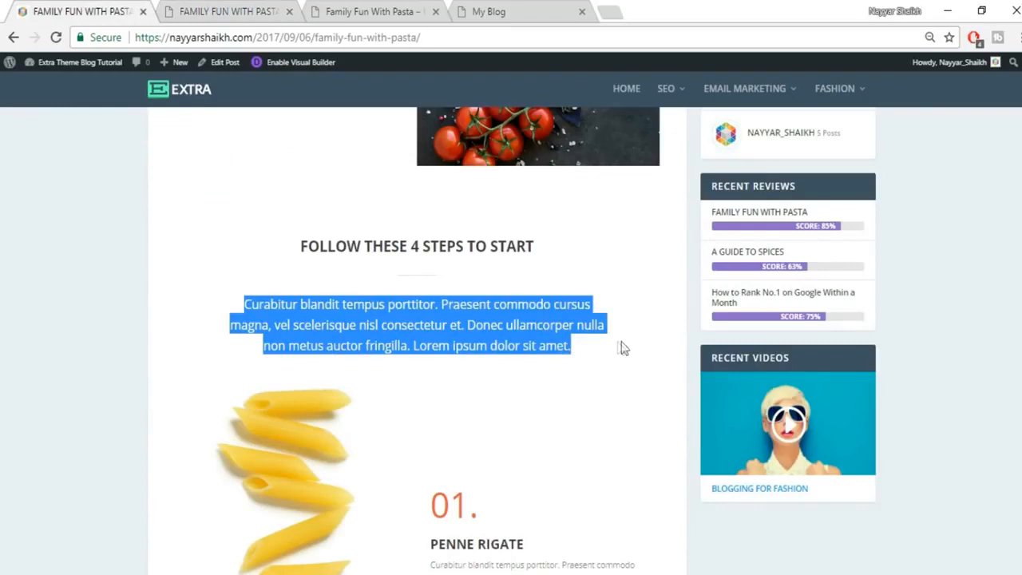
pyautogui.click(224, 11)
pyautogui.moveTo(413, 225)
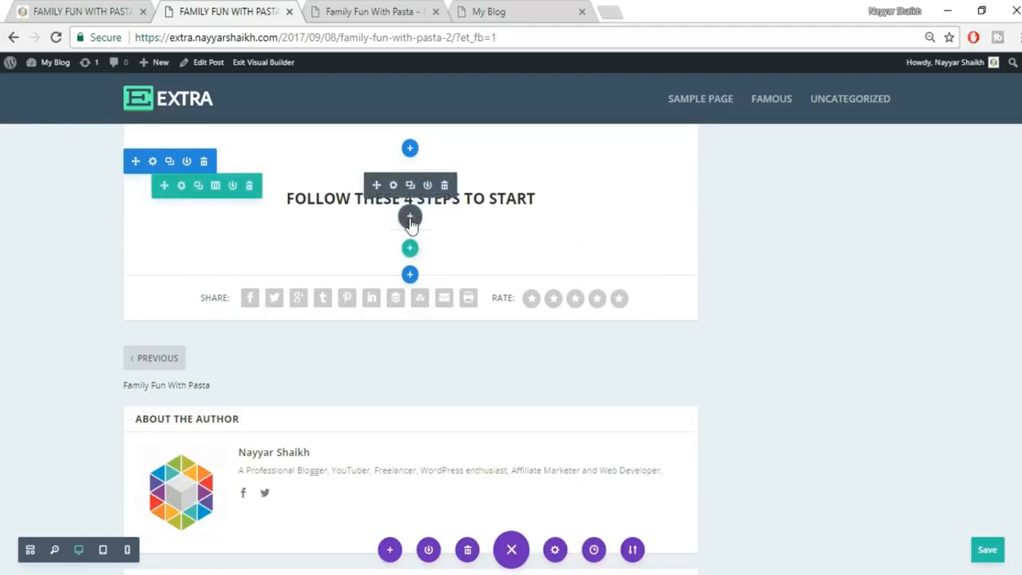
# Add a Text module with placeholder text below the steps heading
pyautogui.click(410, 219)
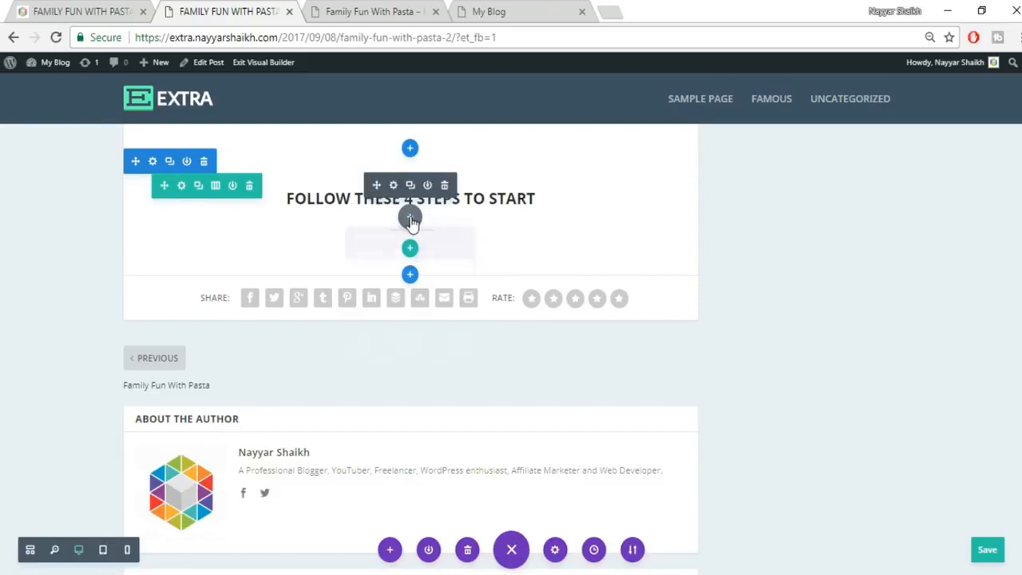
pyautogui.write('text')
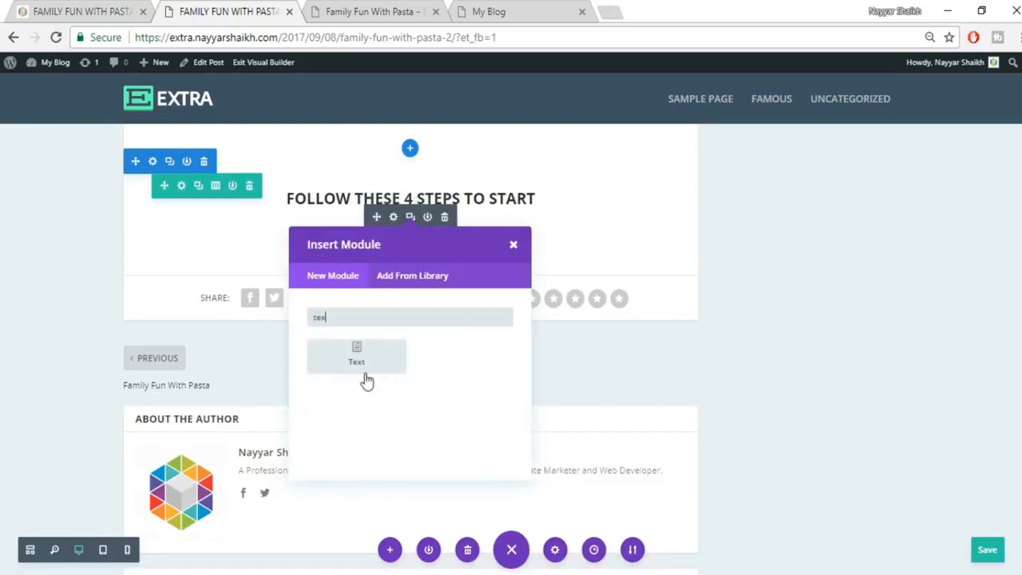
pyautogui.click(364, 376)
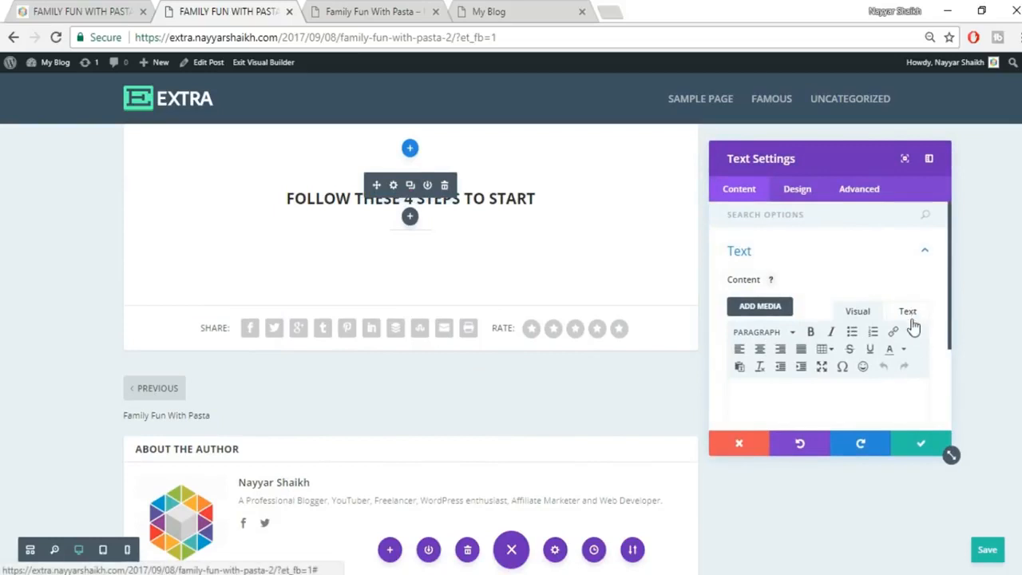
pyautogui.click(911, 318)
pyautogui.click(860, 316)
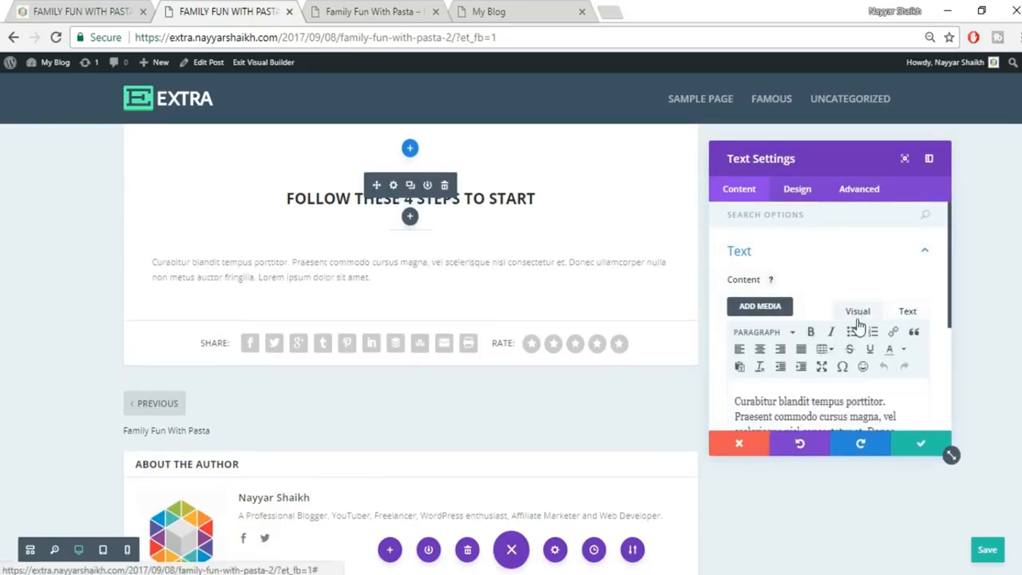
# Set the paragraph's font size to 18px and its colour to black
pyautogui.click(793, 192)
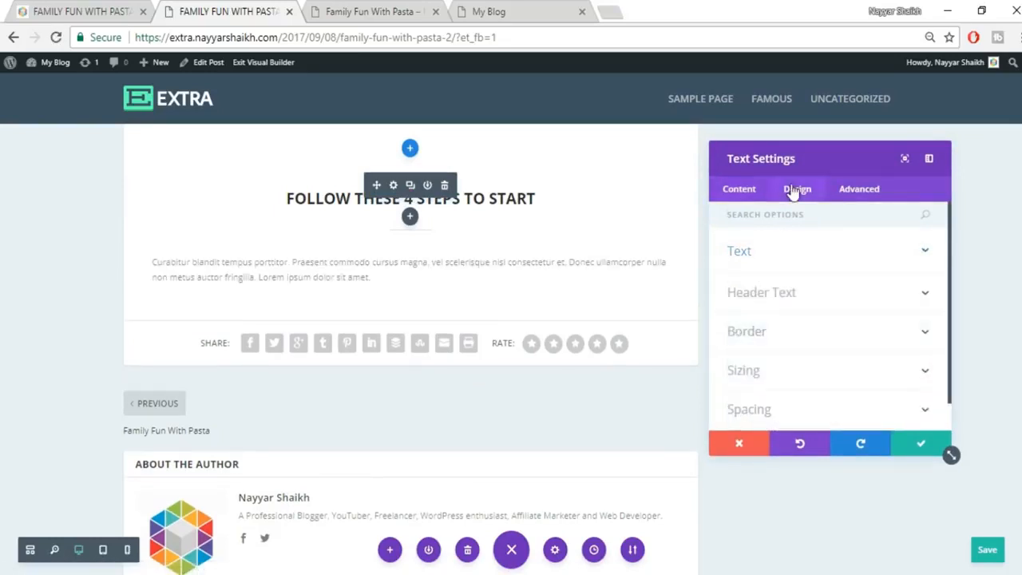
pyautogui.click(816, 264)
pyautogui.scroll(-3, 879, 304)
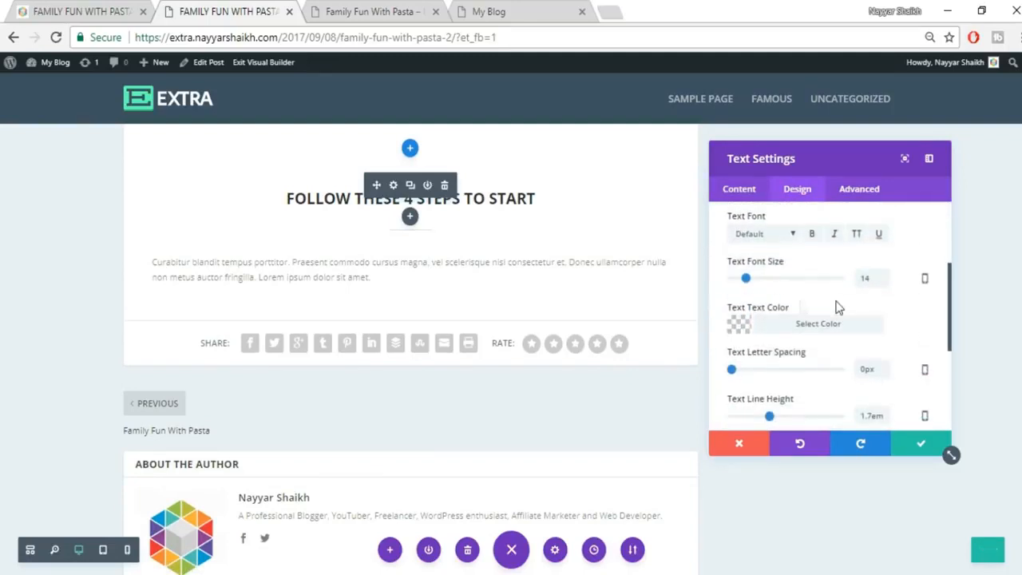
pyautogui.doubleClick(876, 281)
pyautogui.write('18')
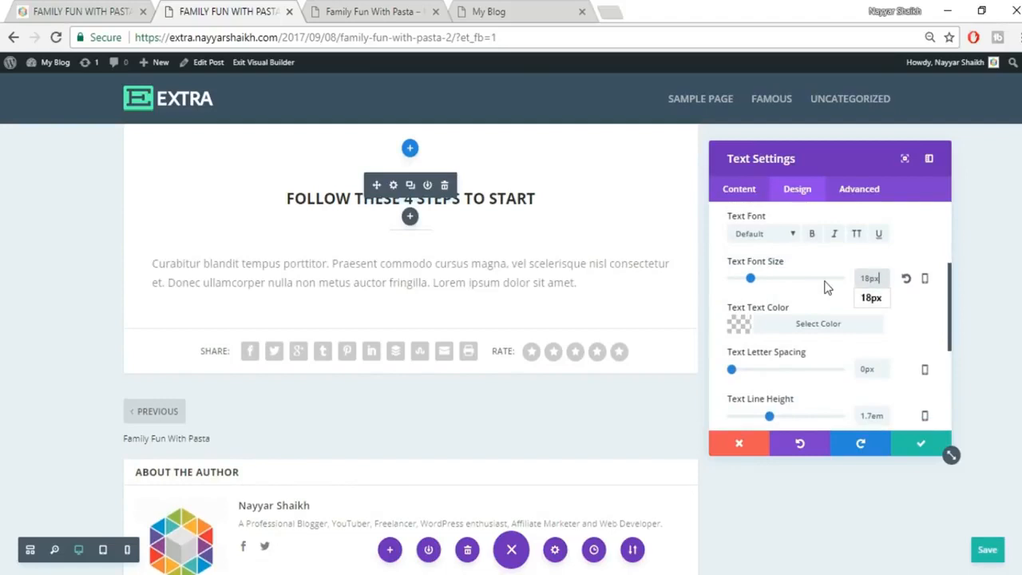
pyautogui.click(822, 324)
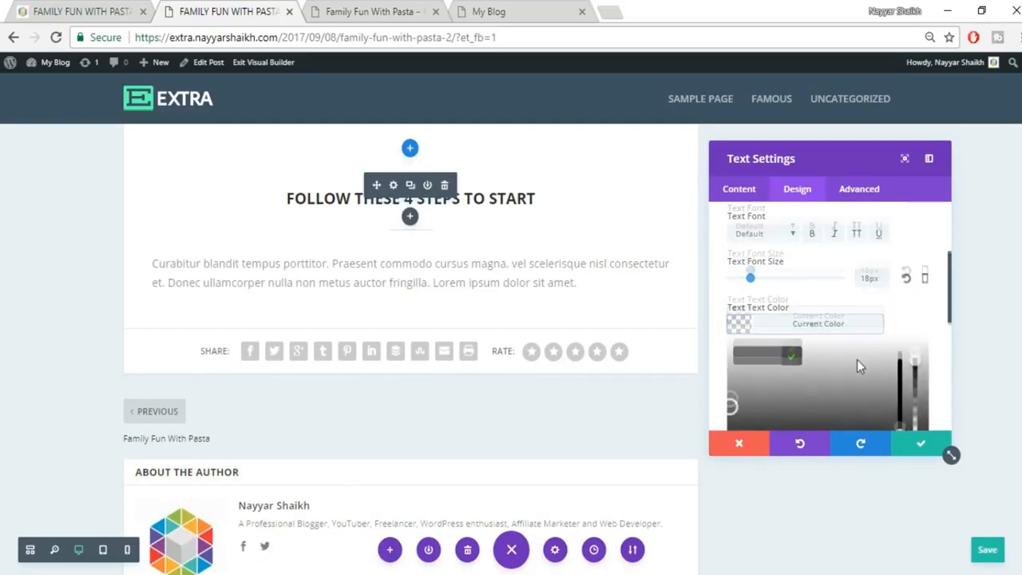
pyautogui.scroll(-2, 799, 368)
pyautogui.click(744, 385)
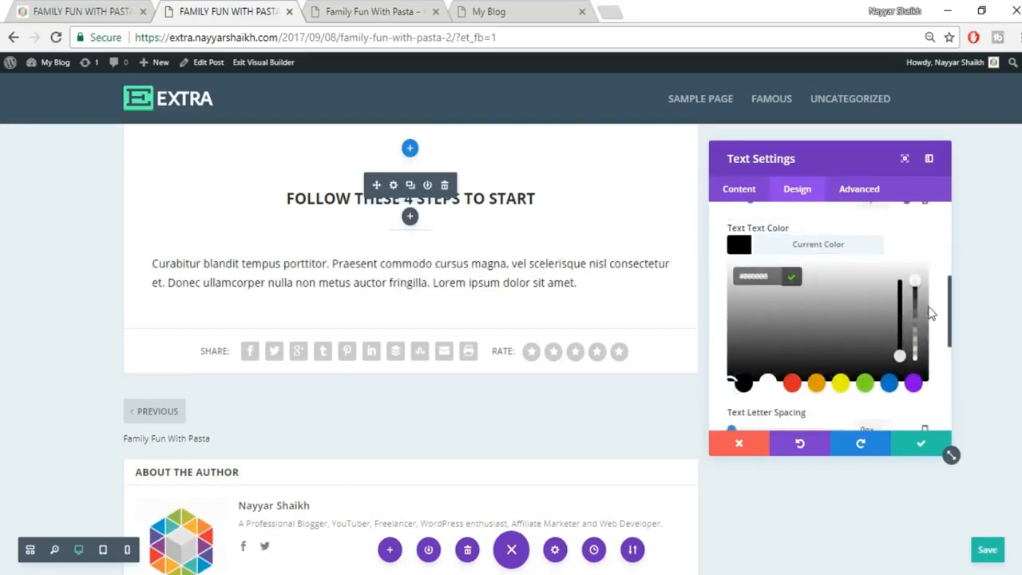
pyautogui.click(879, 246)
pyautogui.scroll(5, 874, 261)
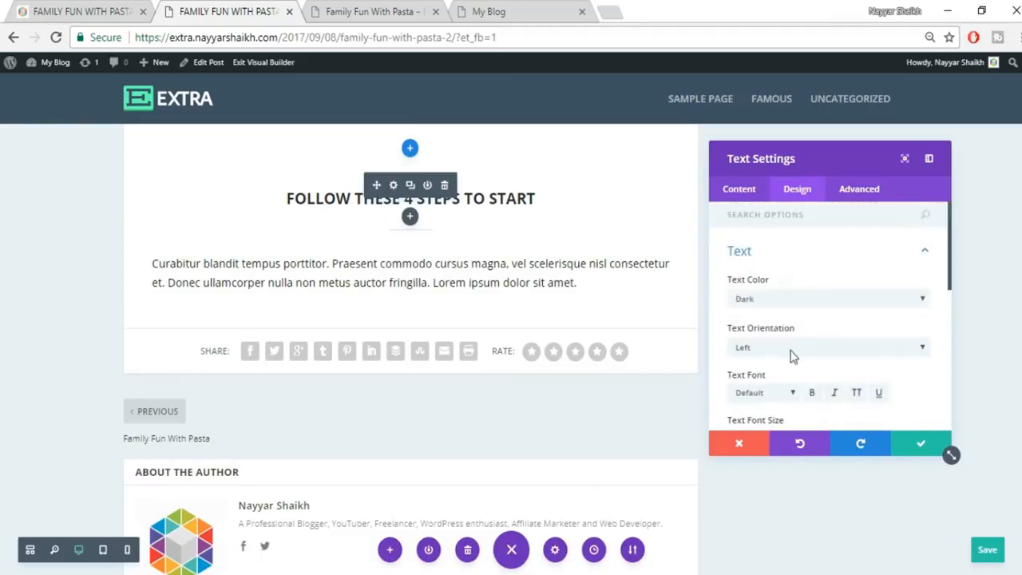
# Centre the paragraph text and confirm the module settings
pyautogui.click(793, 352)
pyautogui.click(769, 387)
pyautogui.click(784, 345)
pyautogui.click(781, 375)
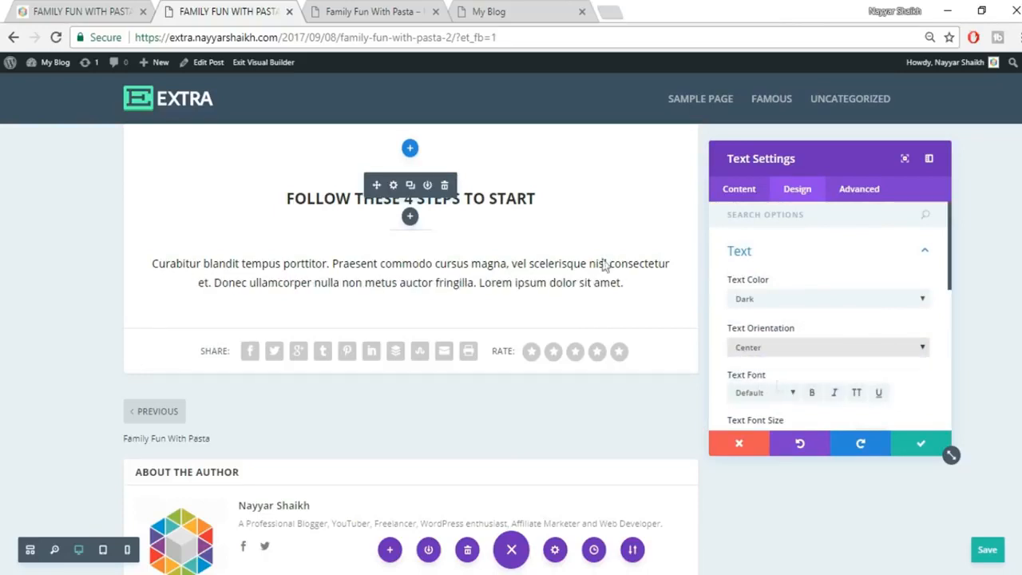
pyautogui.click(111, 11)
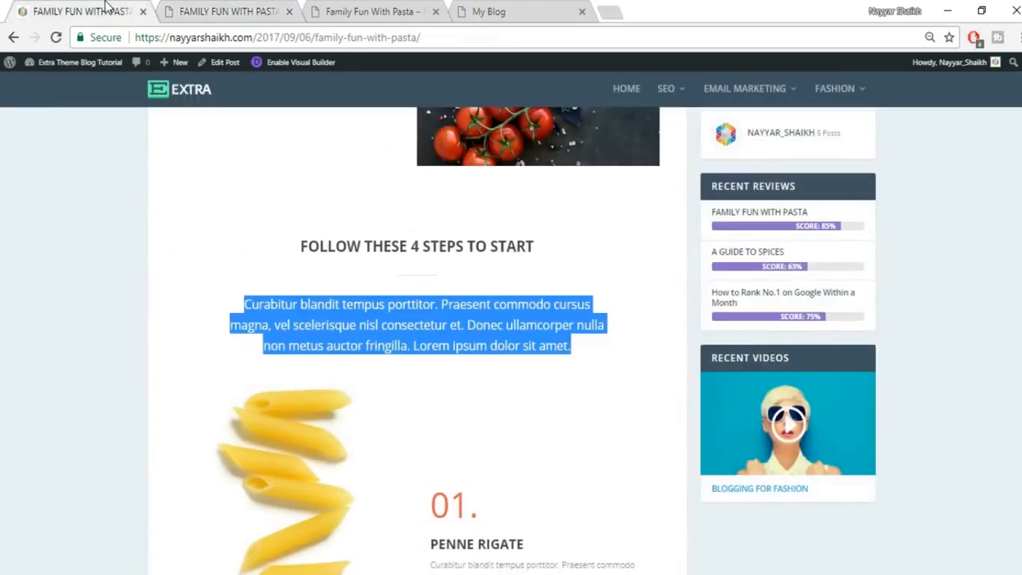
pyautogui.click(284, 10)
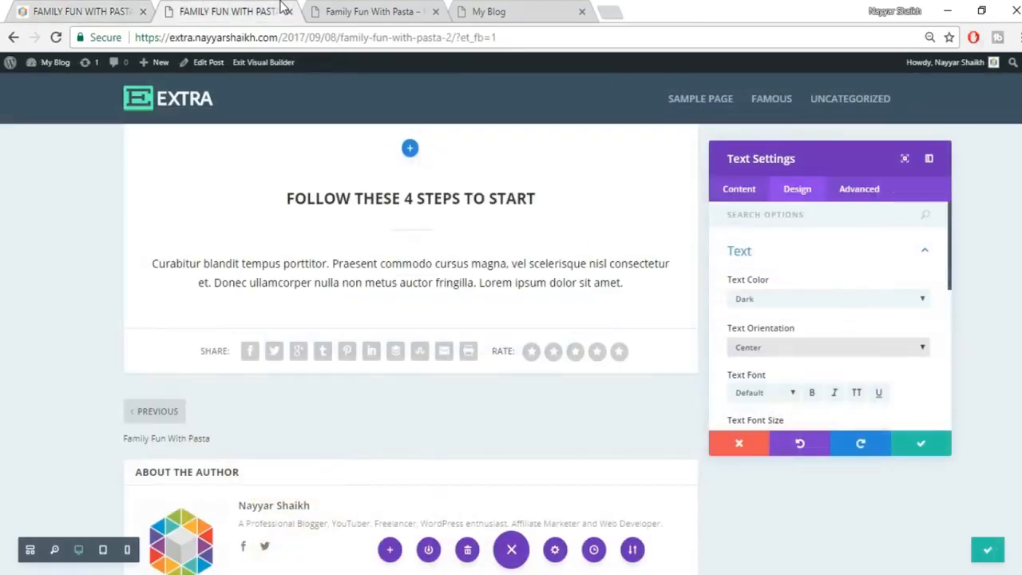
pyautogui.click(921, 449)
# Drag the steps text padding to about 96px left and 81px right, comparing with the live post
pyautogui.click(96, 11)
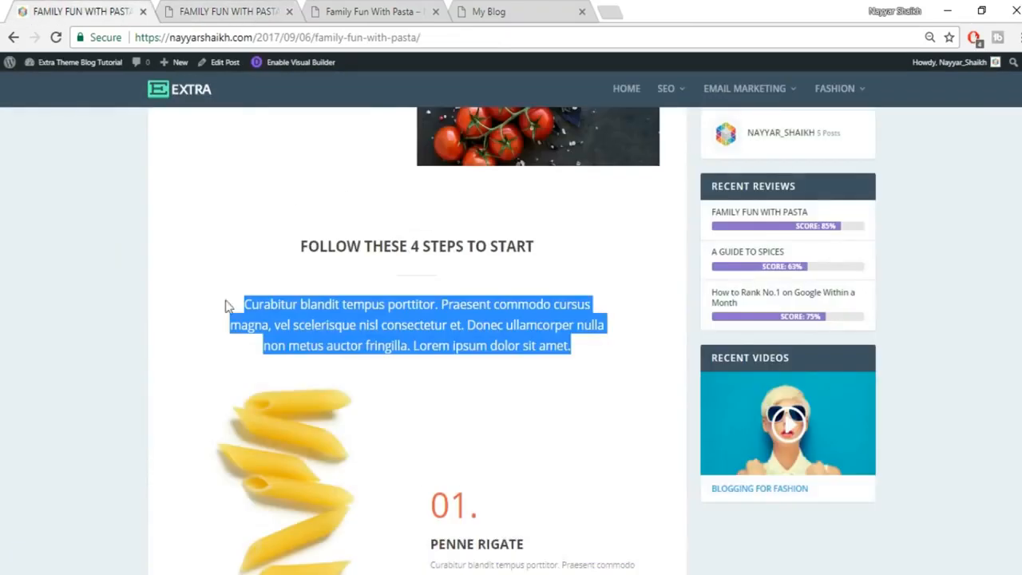
pyautogui.click(191, 320)
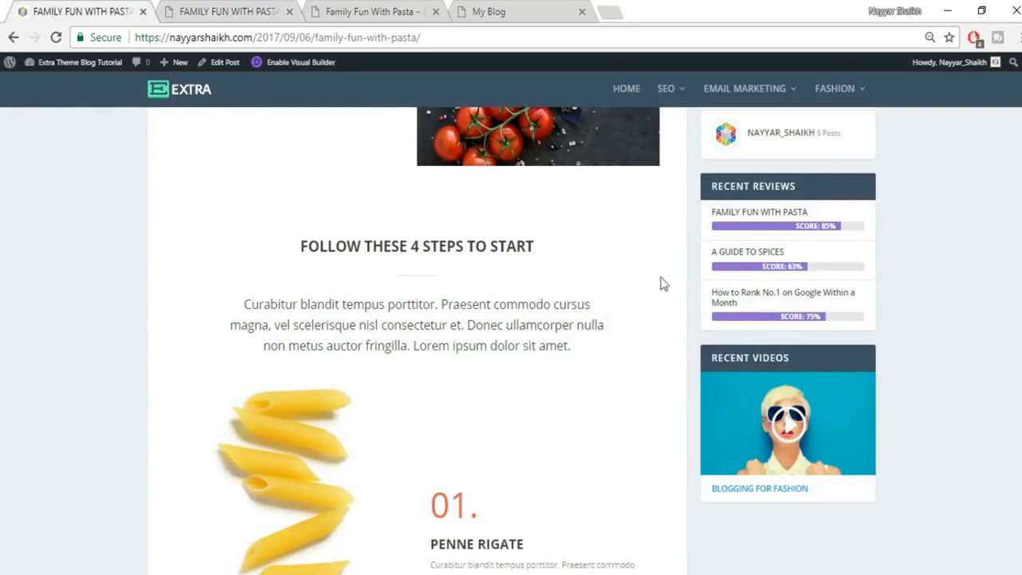
pyautogui.click(237, 8)
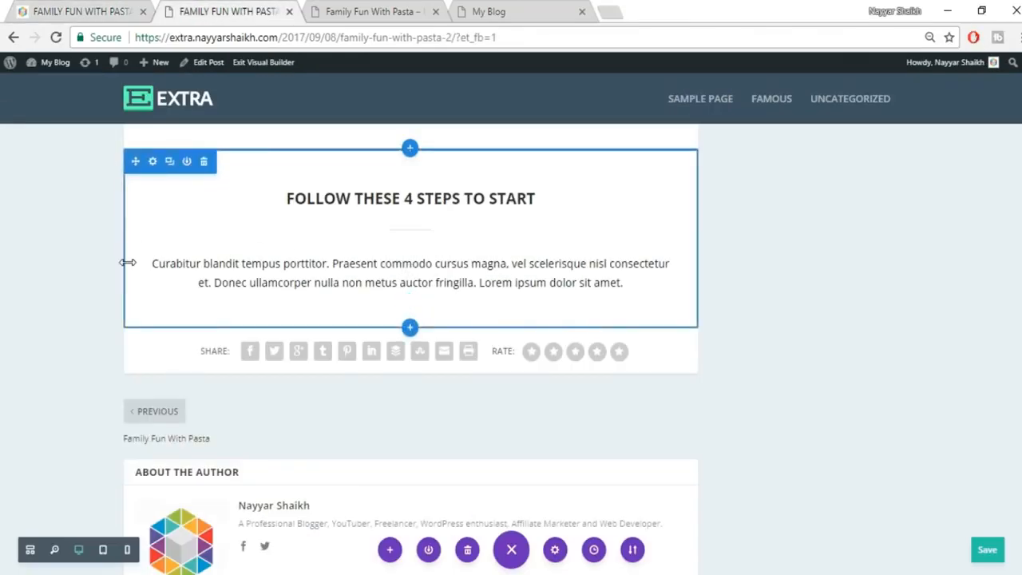
pyautogui.moveTo(128, 262); pyautogui.dragTo(188, 270)
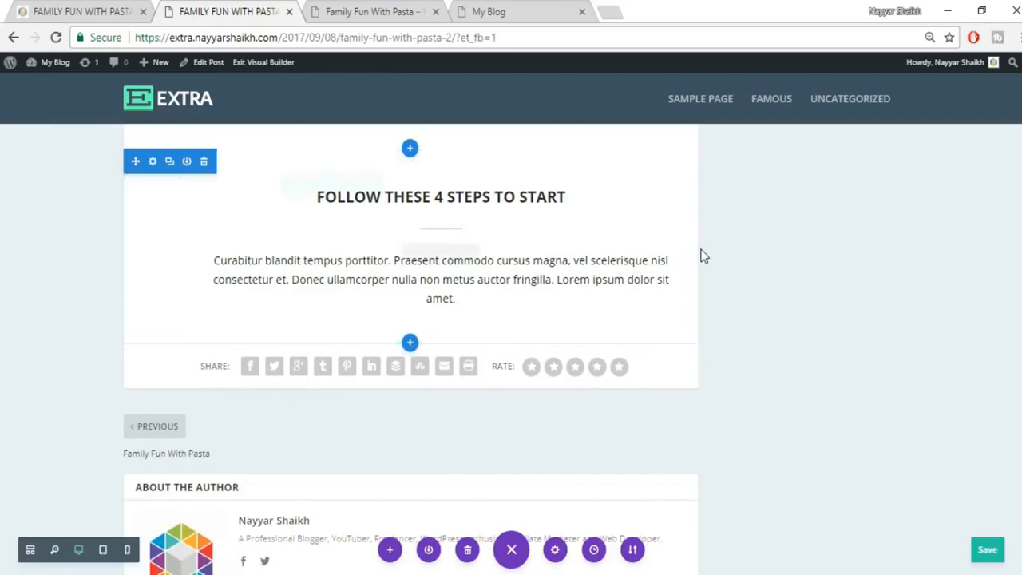
pyautogui.moveTo(689, 249); pyautogui.dragTo(638, 253)
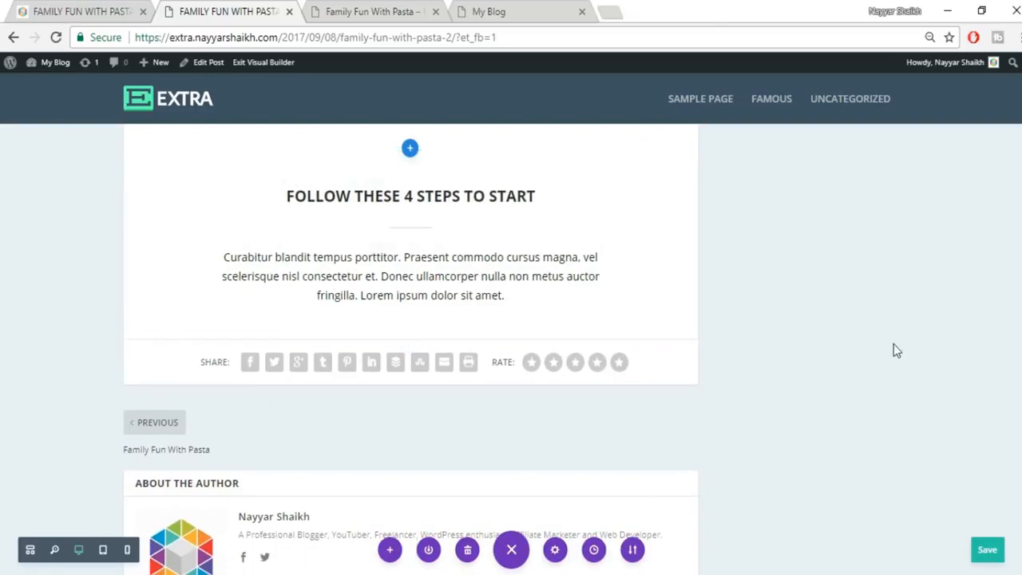
pyautogui.scroll(2, 896, 352)
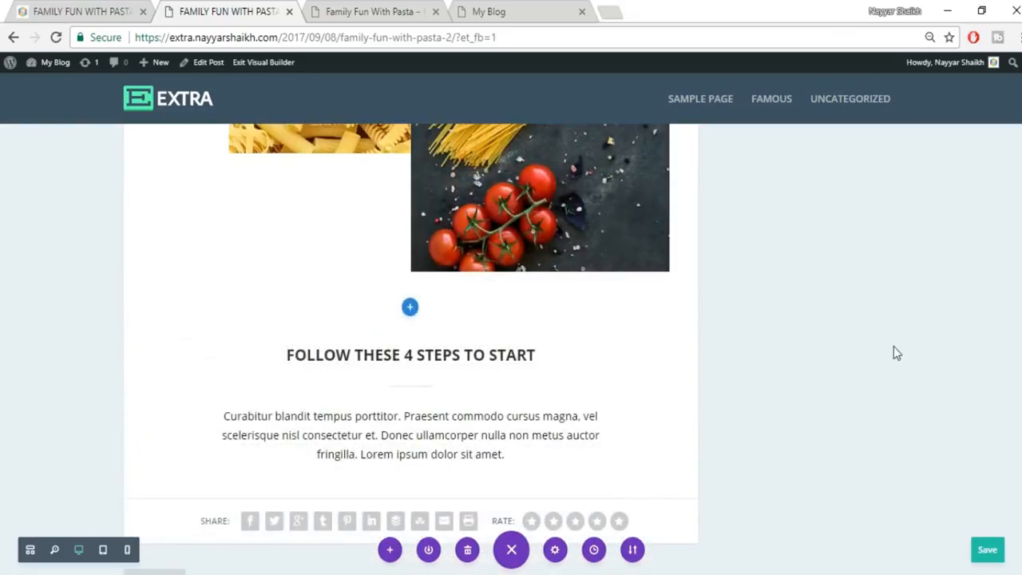
pyautogui.scroll(-1, 894, 355)
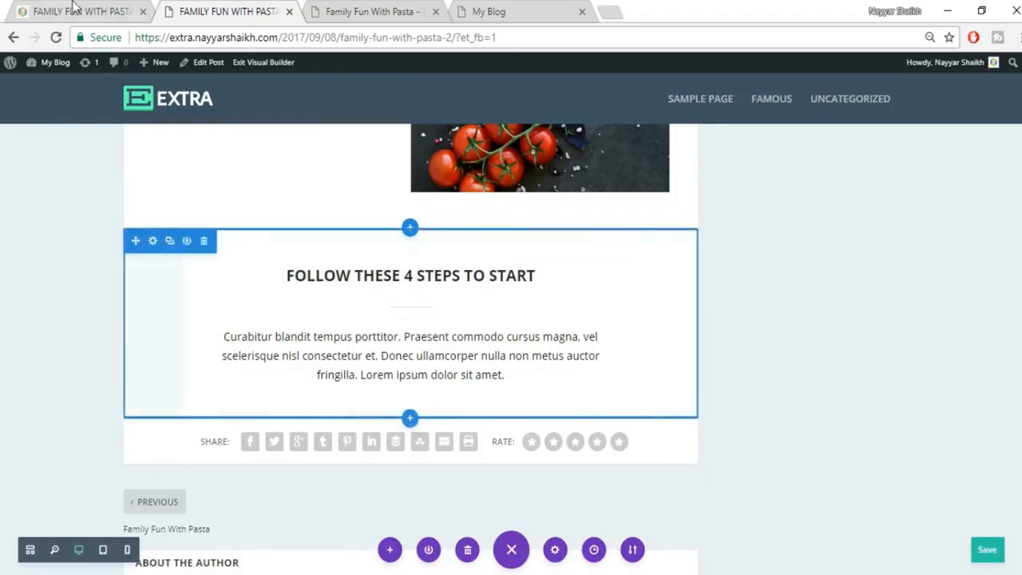
pyautogui.click(75, 8)
pyautogui.scroll(-3, 452, 226)
pyautogui.scroll(1, 459, 375)
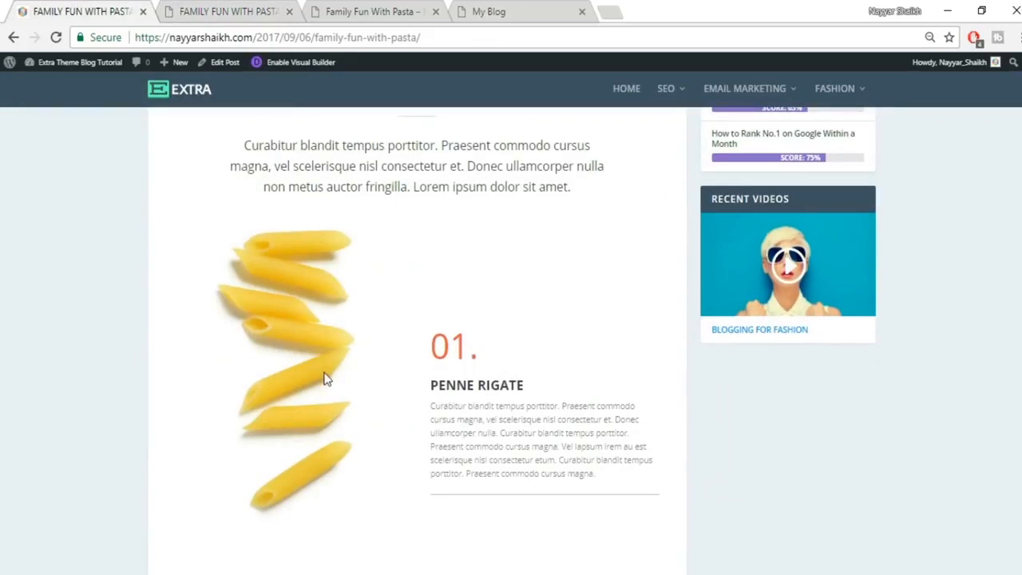
pyautogui.click(216, 11)
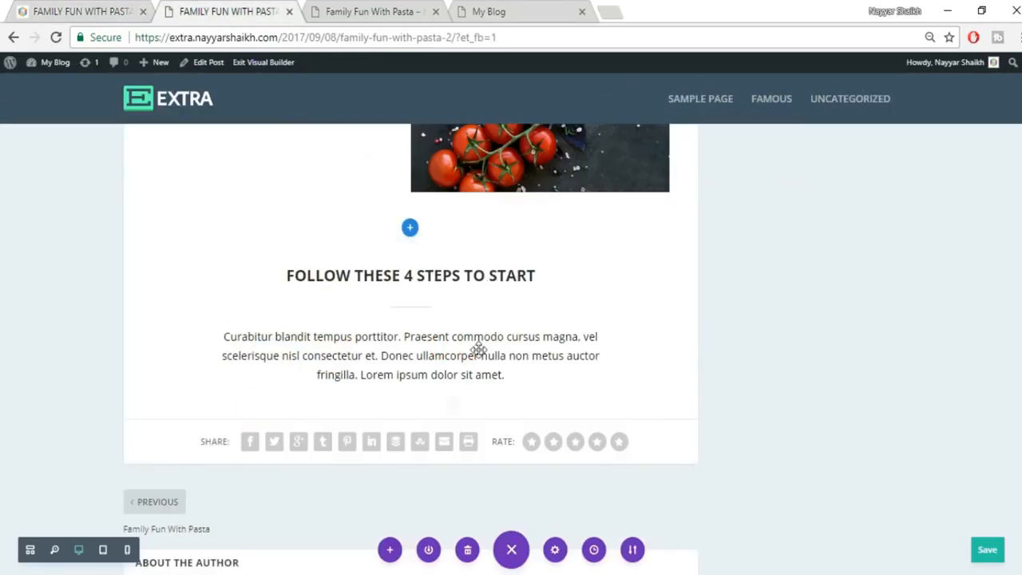
# Add a Regular section with a two-column row and an Image module in the left column
pyautogui.click(408, 421)
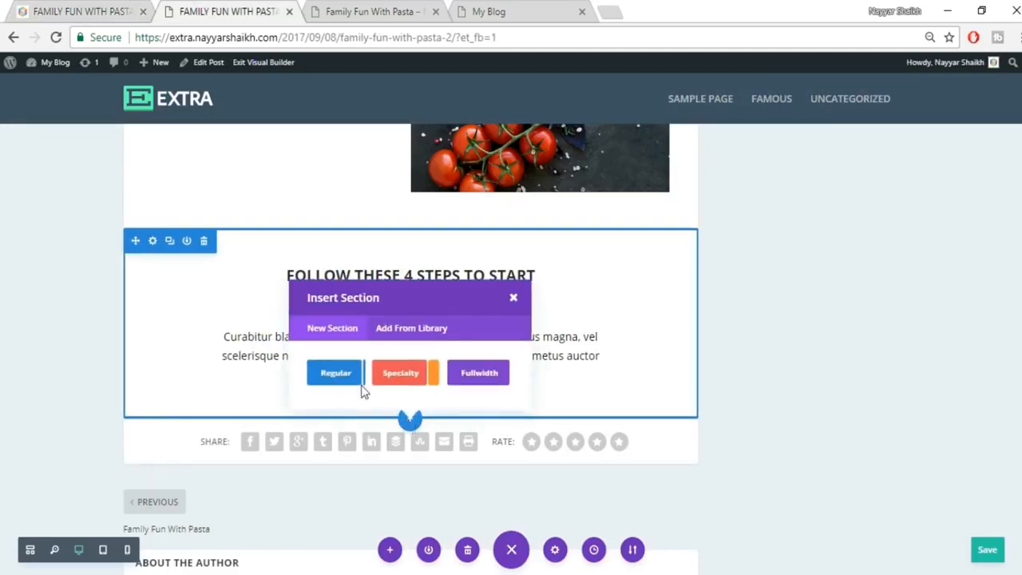
pyautogui.click(332, 377)
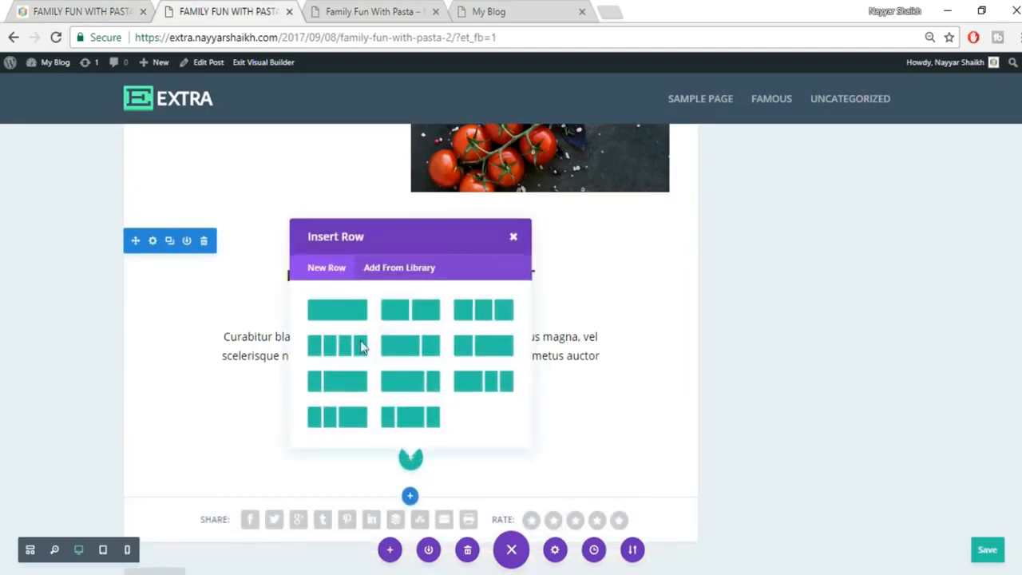
pyautogui.click(405, 311)
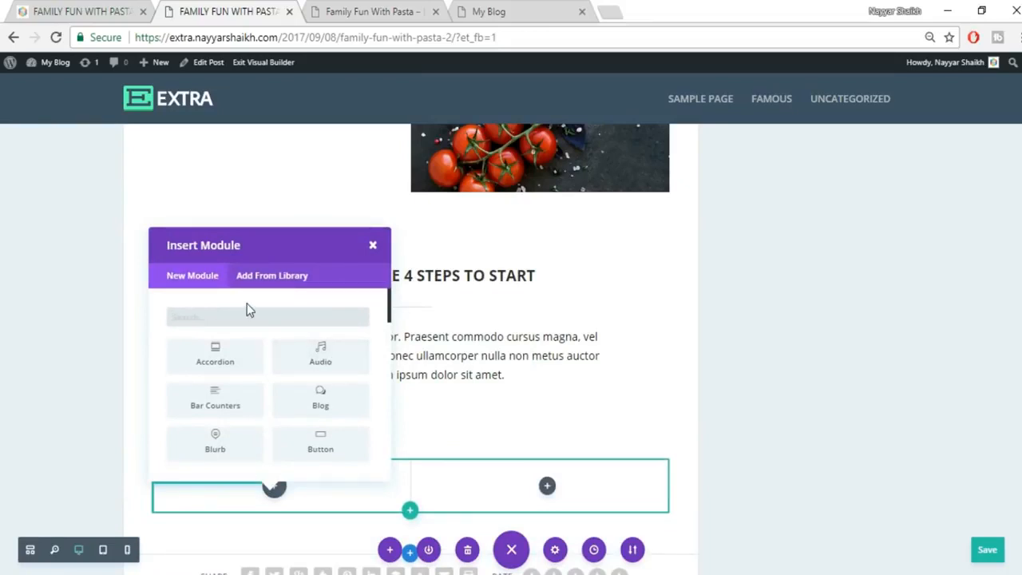
pyautogui.write('imag')
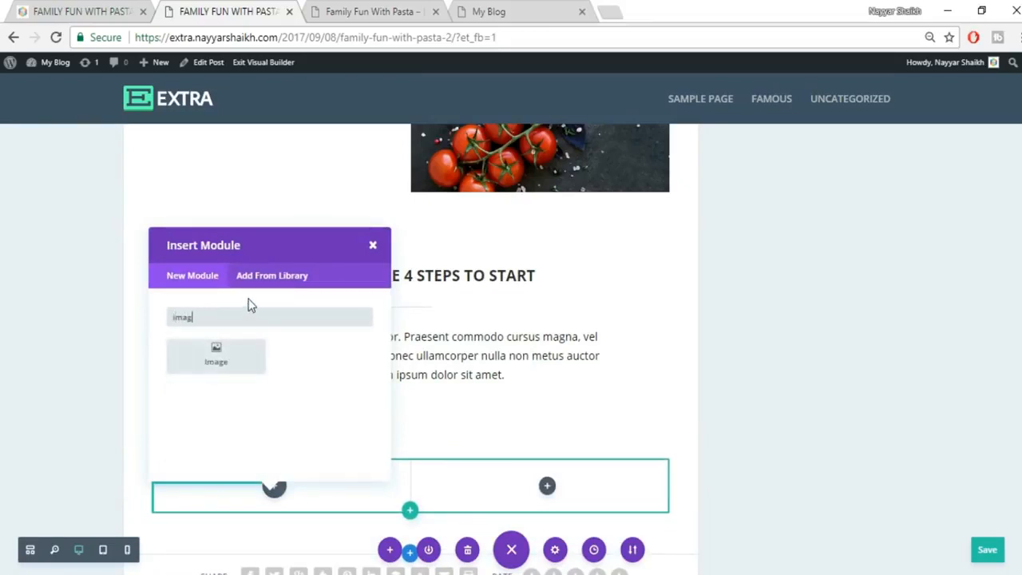
pyautogui.click(242, 361)
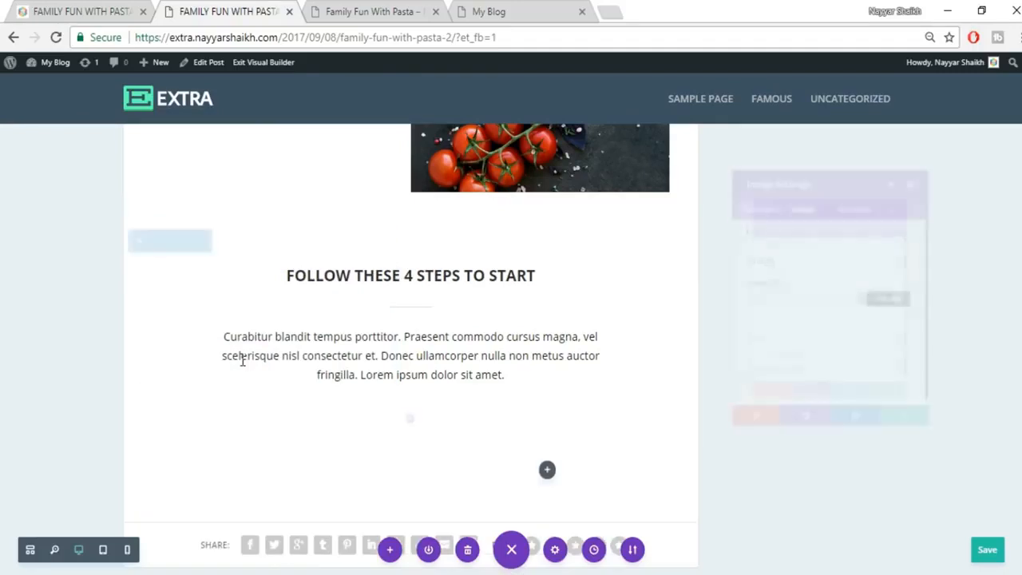
# Upload pasta_01.jpg and insert it as the left column's image
pyautogui.click(900, 301)
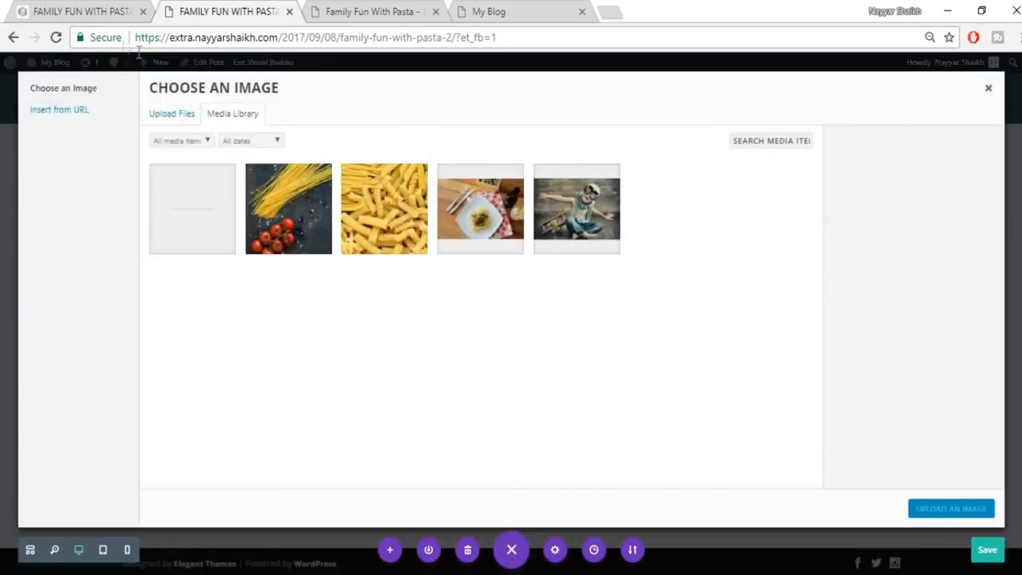
pyautogui.click(94, 10)
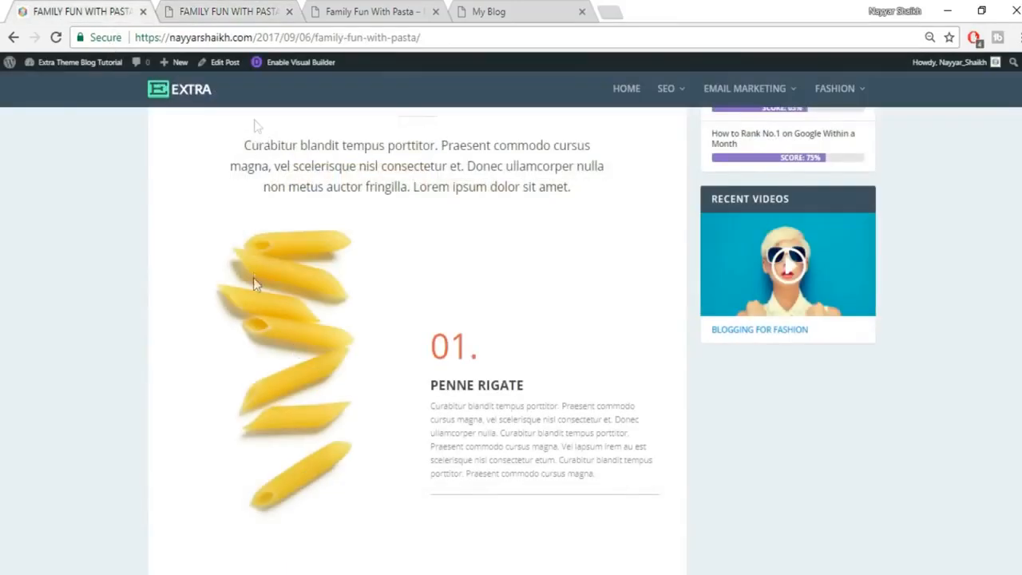
pyautogui.click(257, 10)
pyautogui.click(185, 113)
pyautogui.click(571, 318)
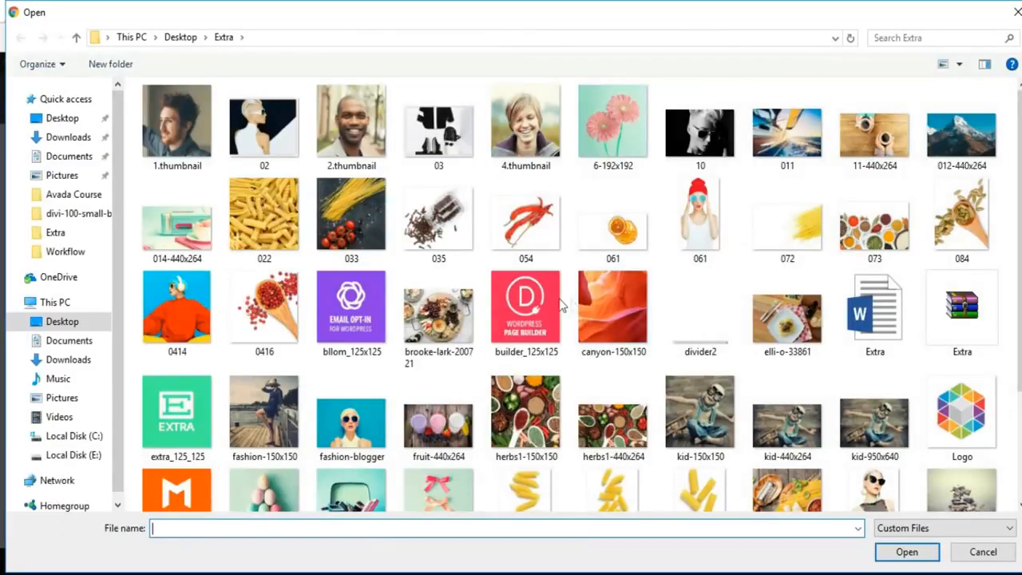
pyautogui.scroll(-2, 721, 313)
pyautogui.click(517, 352)
pyautogui.click(907, 552)
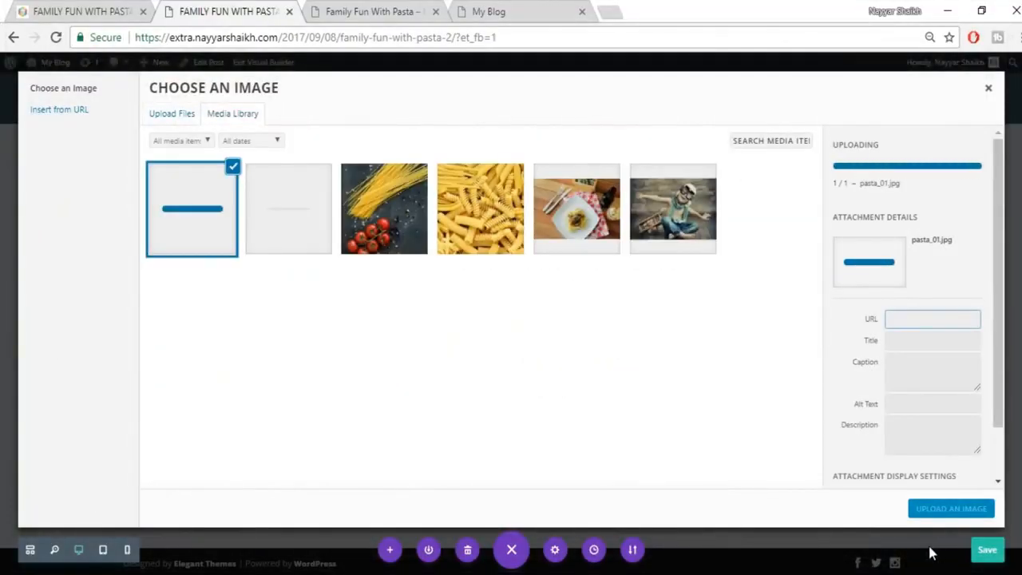
pyautogui.click(951, 509)
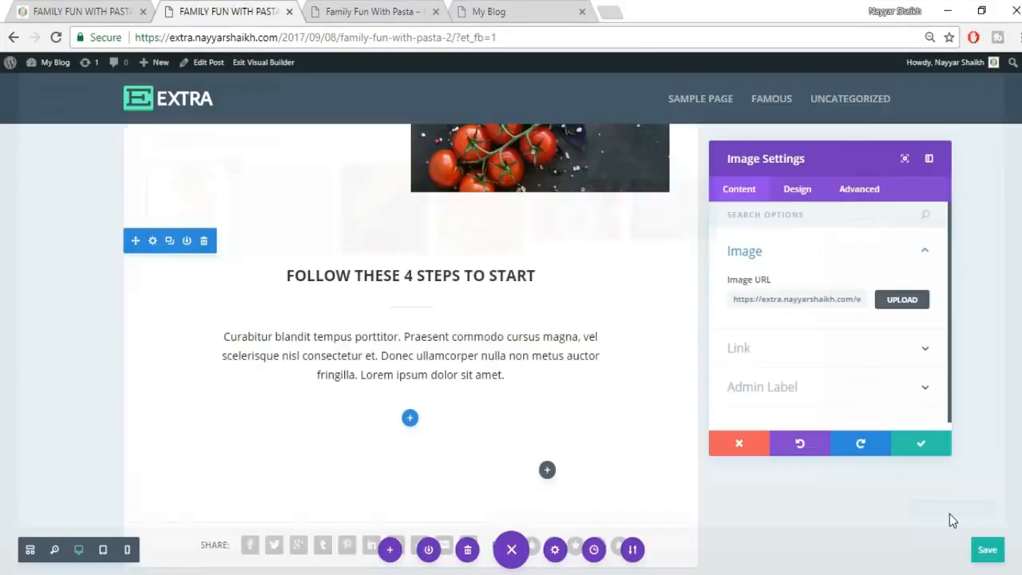
pyautogui.scroll(-2, 336, 415)
pyautogui.scroll(-4, 356, 434)
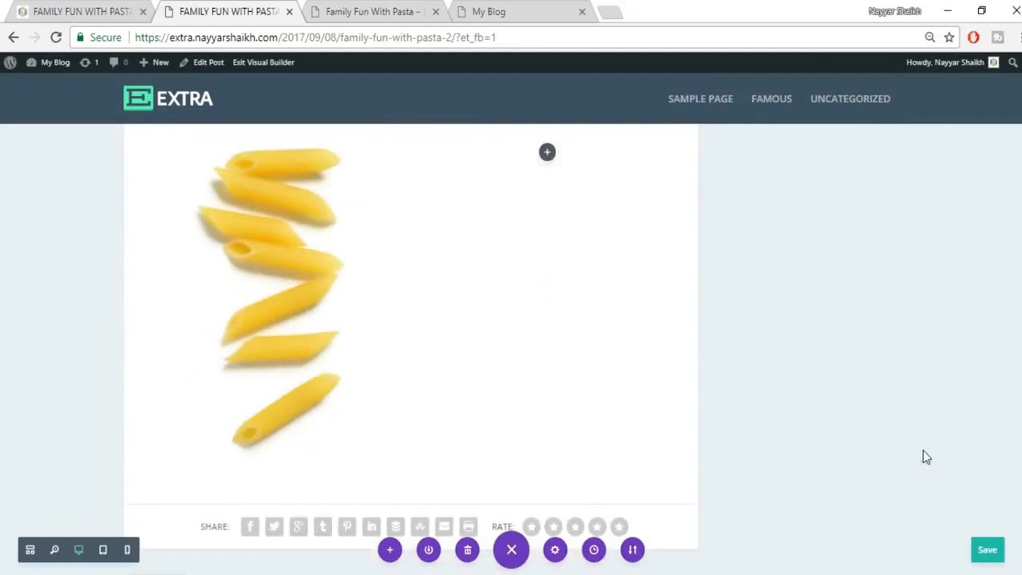
pyautogui.scroll(1, 923, 456)
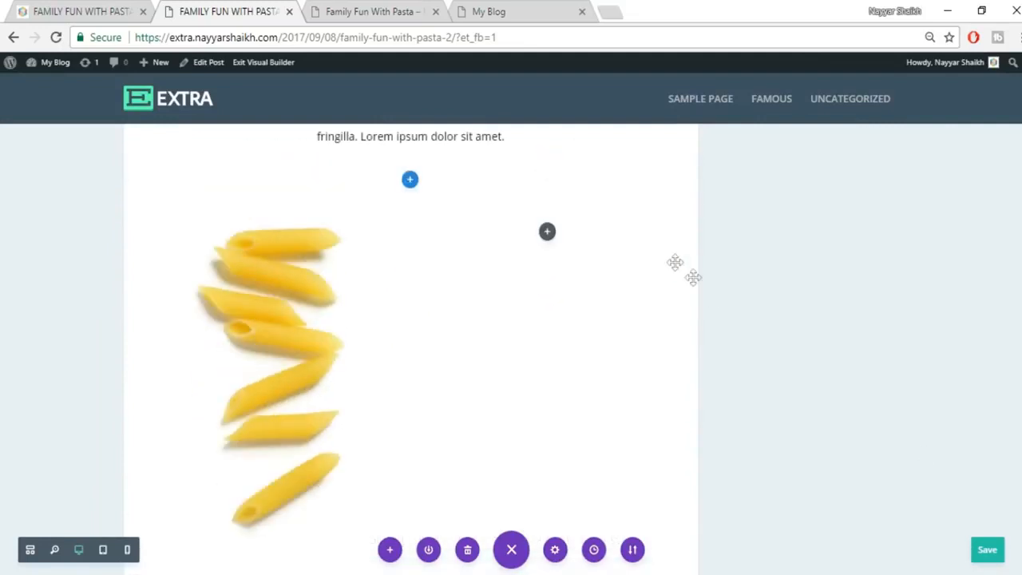
# Add a Text module to the penne row's right column
pyautogui.click(547, 233)
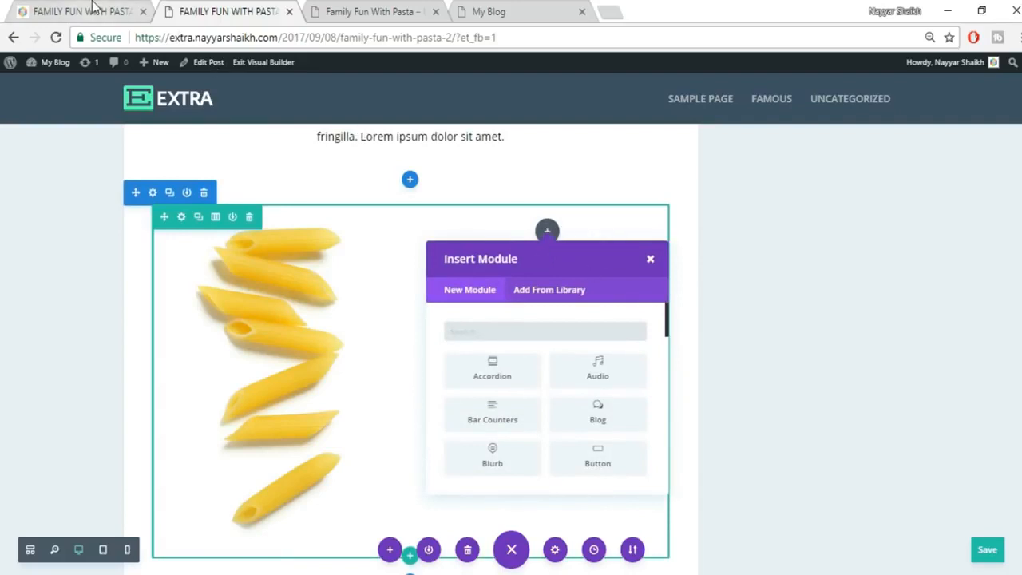
pyautogui.write('tex')
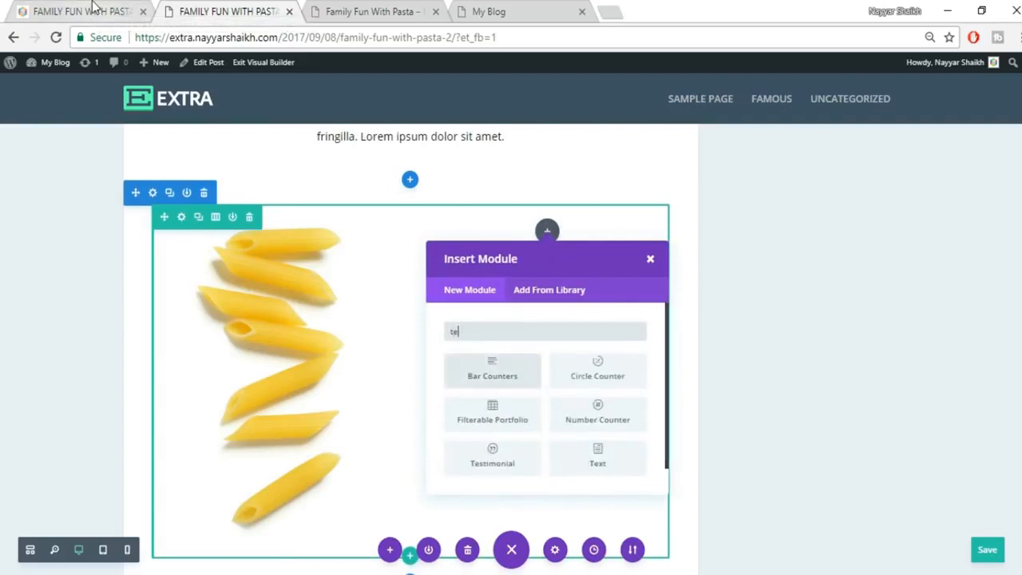
pyautogui.click(479, 372)
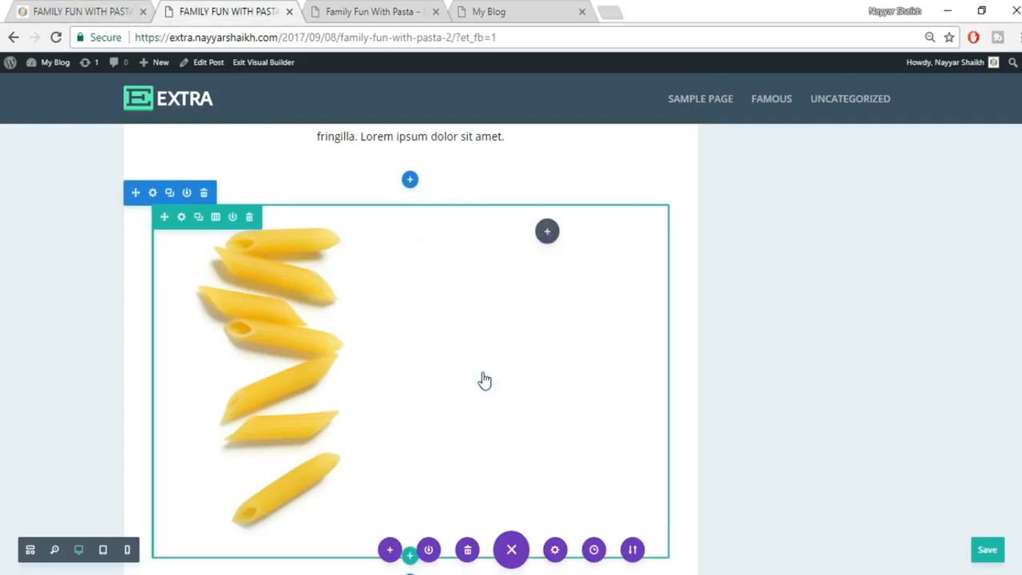
# Copy the 01. PENNE RIGATE heading and description from the original post into the Text editor
pyautogui.click(88, 11)
pyautogui.moveTo(432, 347); pyautogui.dragTo(639, 483)
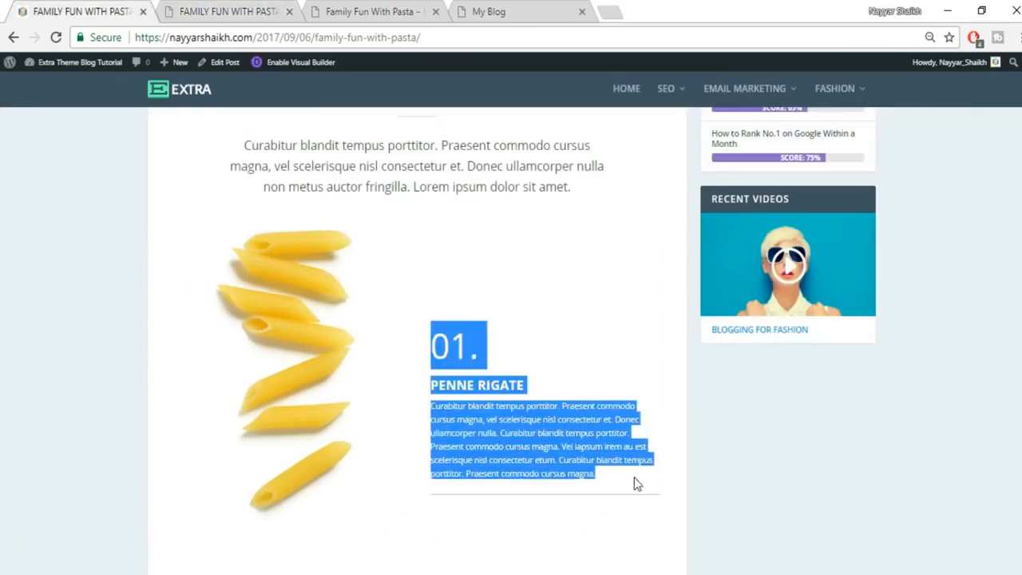
pyautogui.click(550, 380)
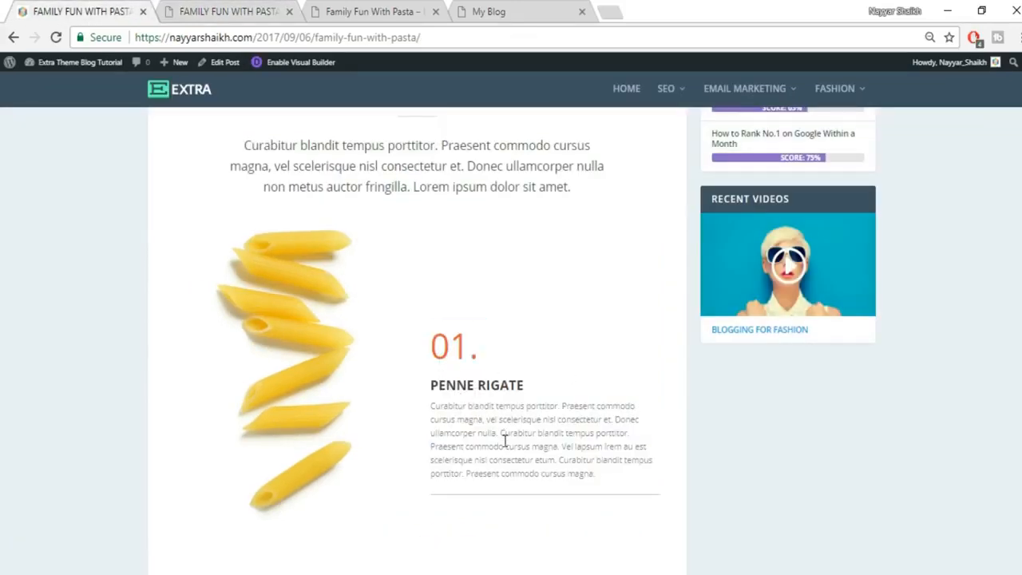
pyautogui.click(224, 8)
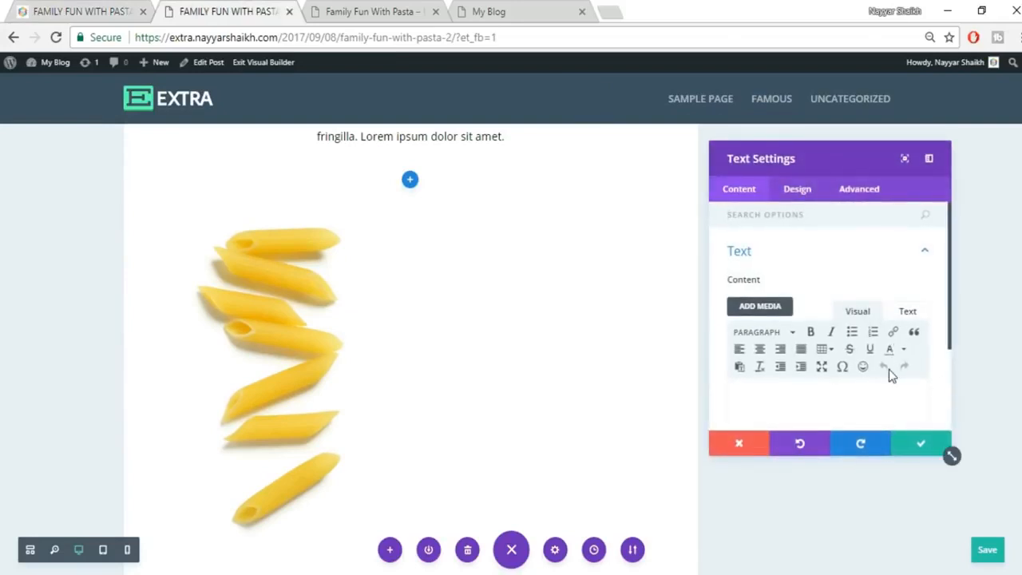
pyautogui.scroll(-2, 886, 365)
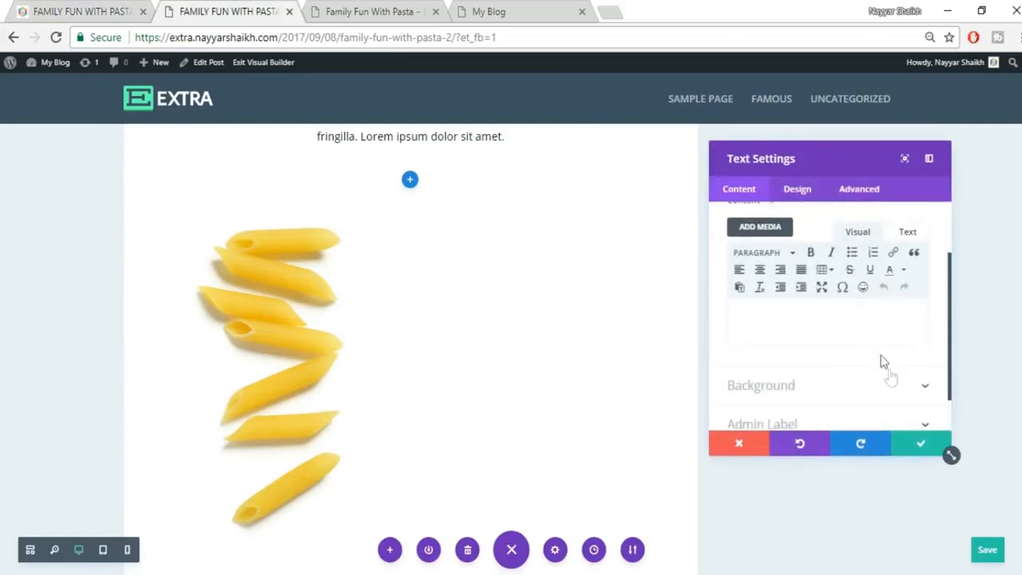
pyautogui.click(911, 236)
pyautogui.write('01. PENNE RIGATE Curabitur blandit tempus porttitor. Praesent commodo cursus magna, vel scelerisque nisl consectetur et. Donec ullamcorper nulla. Curabitur blandit tempus porttitor. Praesent commodo cursus magna. Vel lapsum irem au est scelerisque nisl consectetur etum. Curabitur blandit tempus porttitor. Praesent commodo cursus magna.')
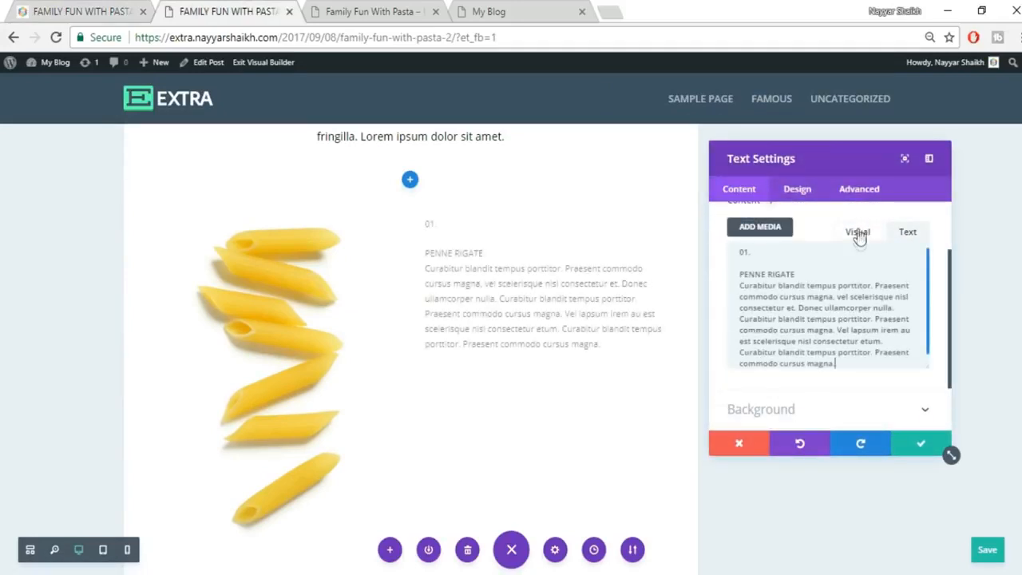
pyautogui.click(858, 231)
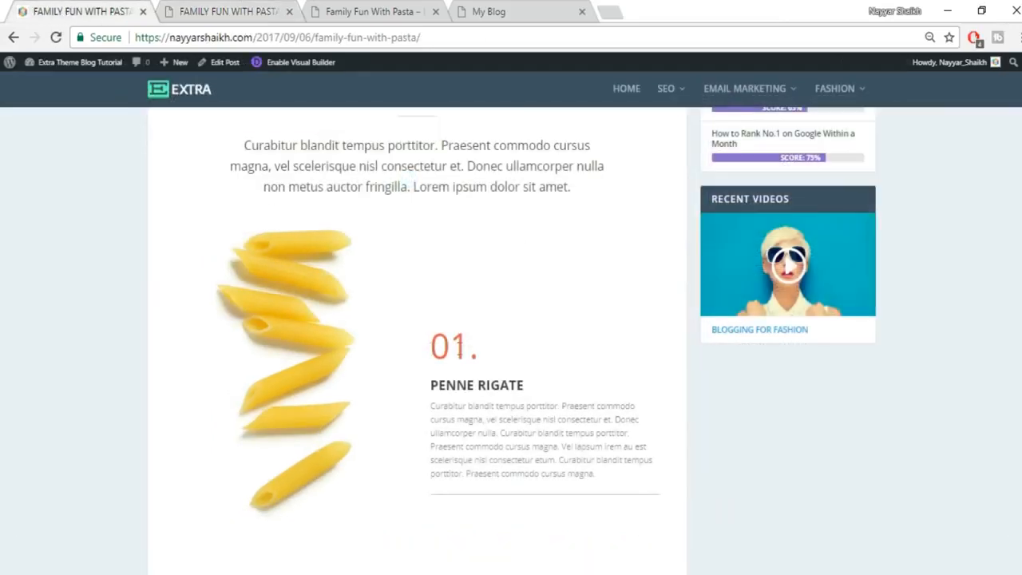
pyautogui.doubleClick(493, 352)
pyautogui.click(492, 361)
# Format PENNE RIGATE as Heading 2 in the penne text block
pyautogui.moveTo(428, 391); pyautogui.dragTo(527, 385)
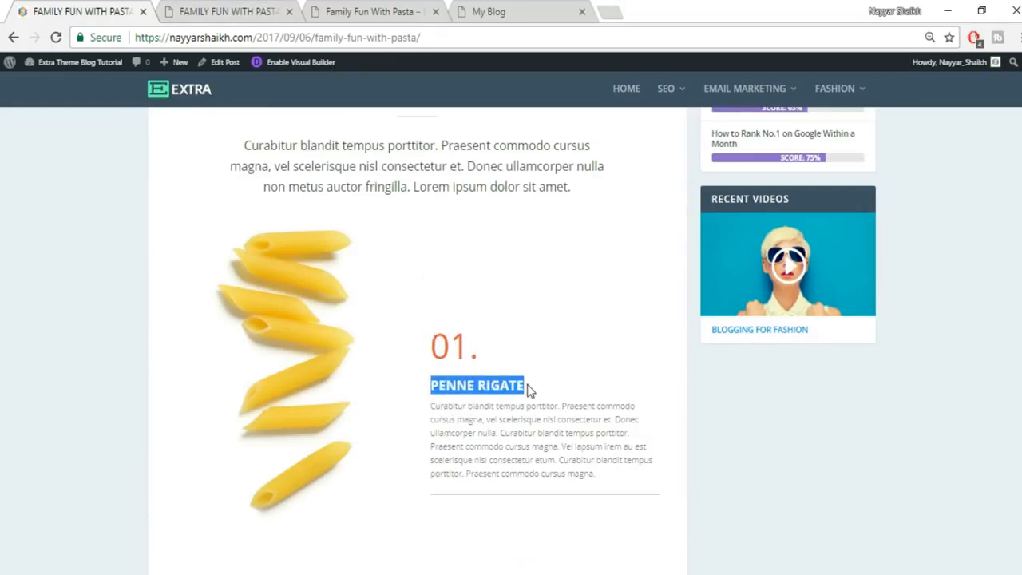
pyautogui.click(527, 384)
pyautogui.click(248, 9)
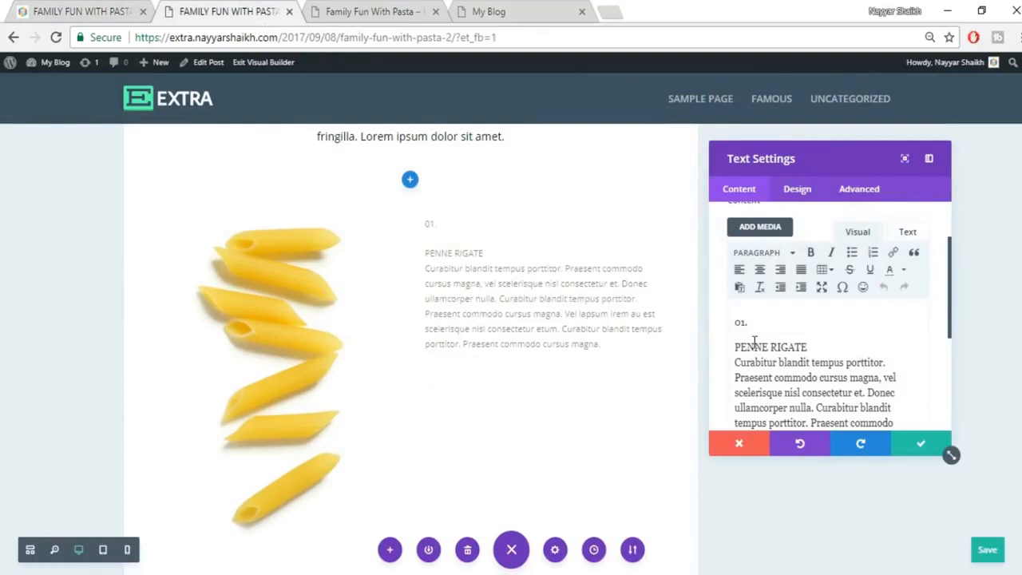
pyautogui.press('Return')
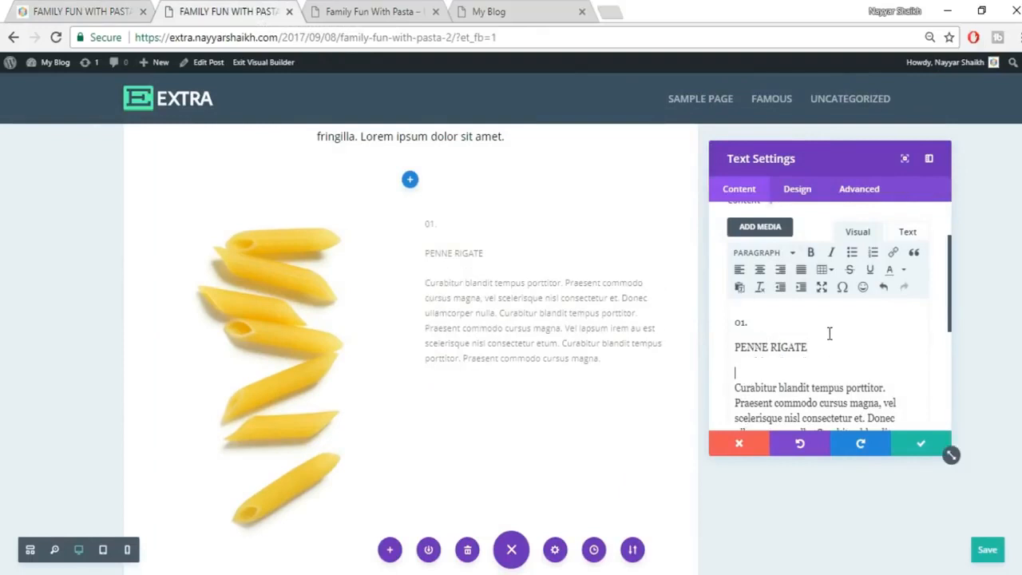
pyautogui.moveTo(736, 348); pyautogui.dragTo(810, 349)
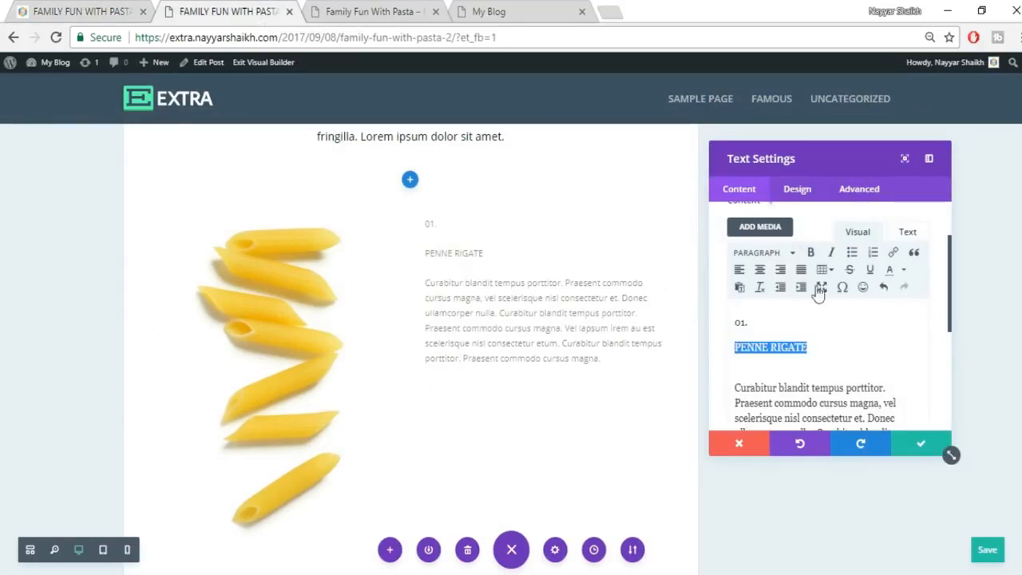
pyautogui.click(772, 253)
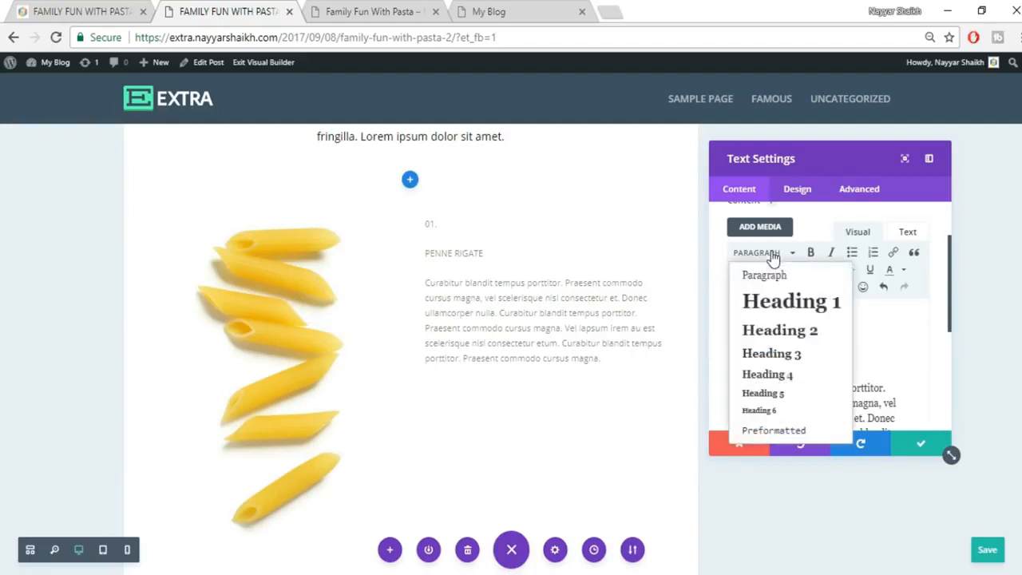
pyautogui.click(785, 333)
# Try Heading 1 on the 01. line and compare it with the published post
pyautogui.moveTo(781, 324); pyautogui.dragTo(723, 329)
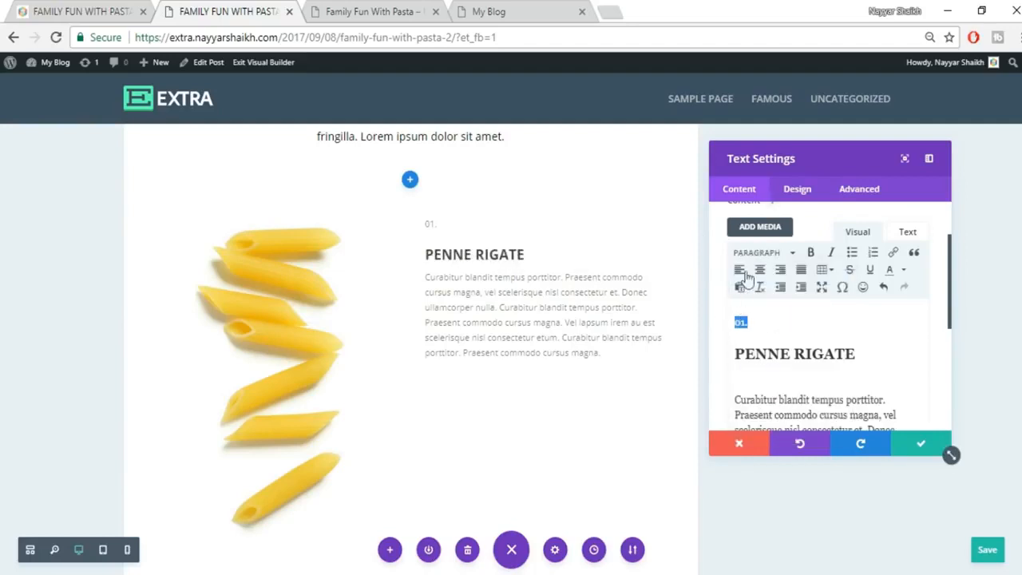
pyautogui.click(763, 254)
pyautogui.click(795, 306)
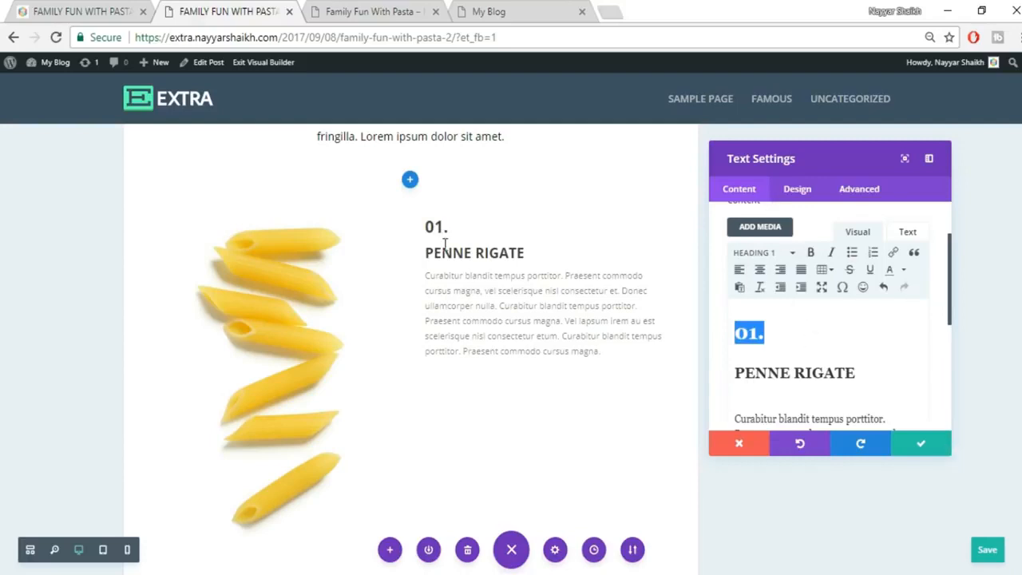
pyautogui.click(55, 5)
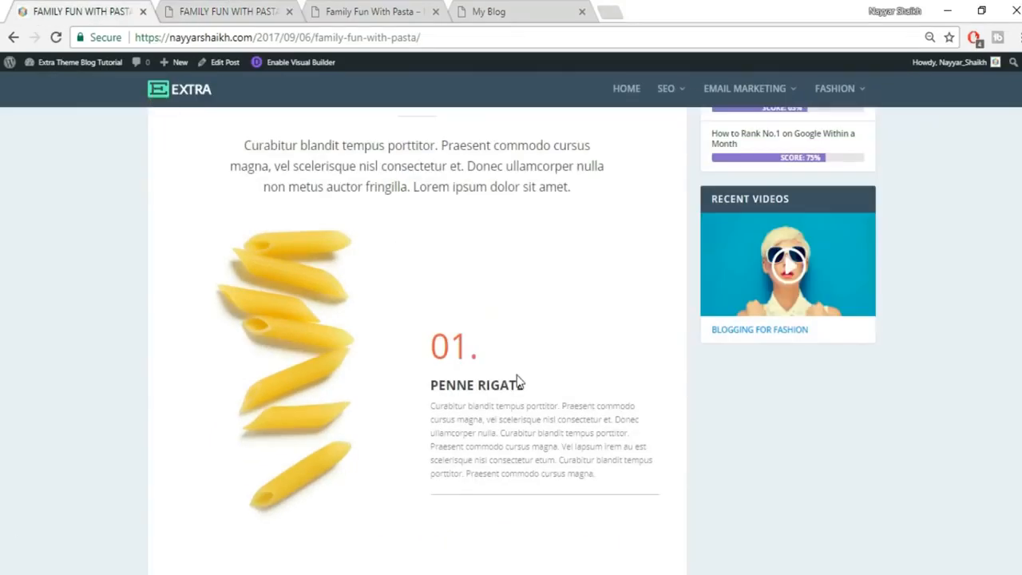
pyautogui.moveTo(427, 358); pyautogui.dragTo(506, 356)
pyautogui.click(508, 356)
pyautogui.click(238, 8)
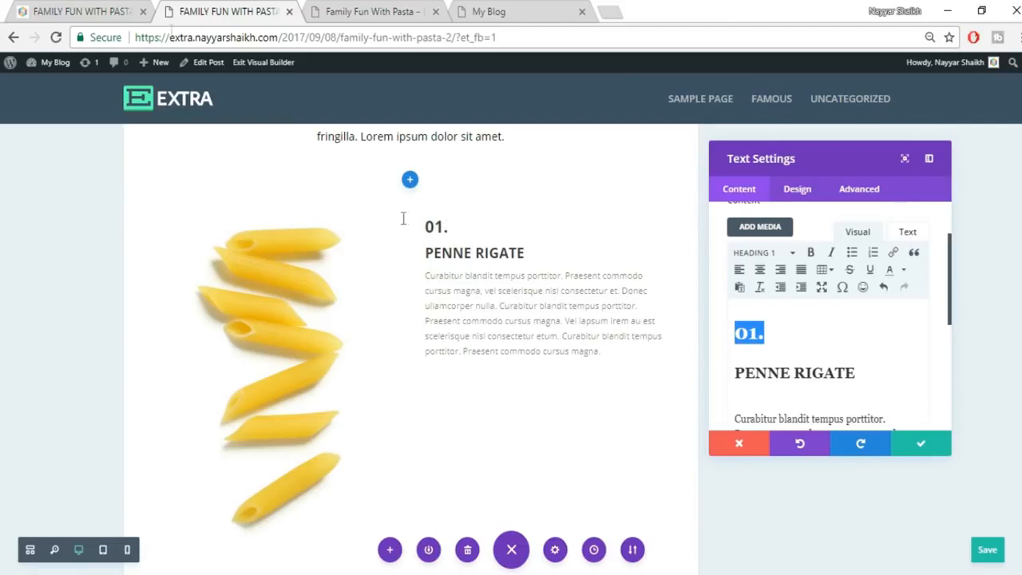
pyautogui.click(92, 12)
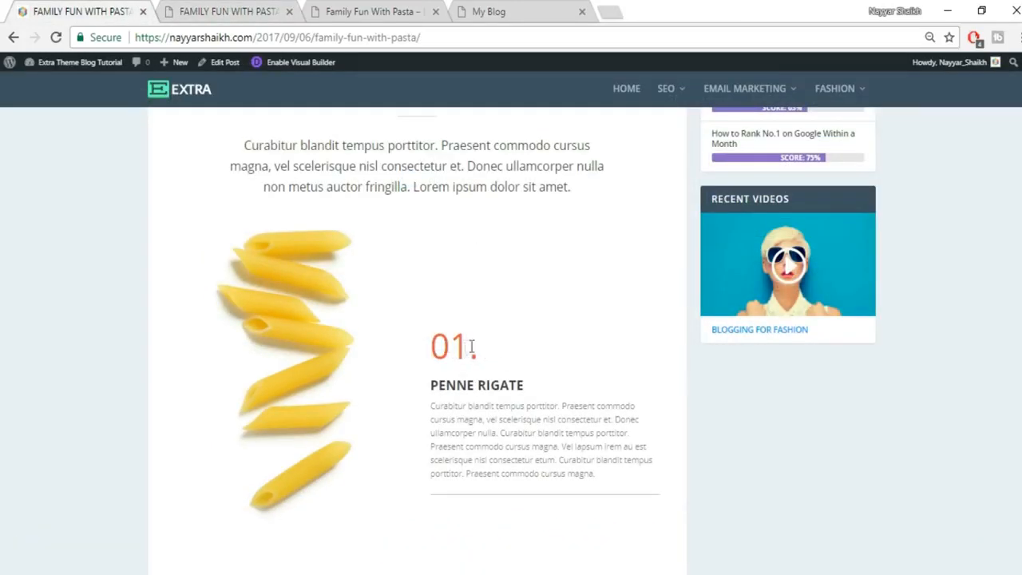
pyautogui.click(256, 11)
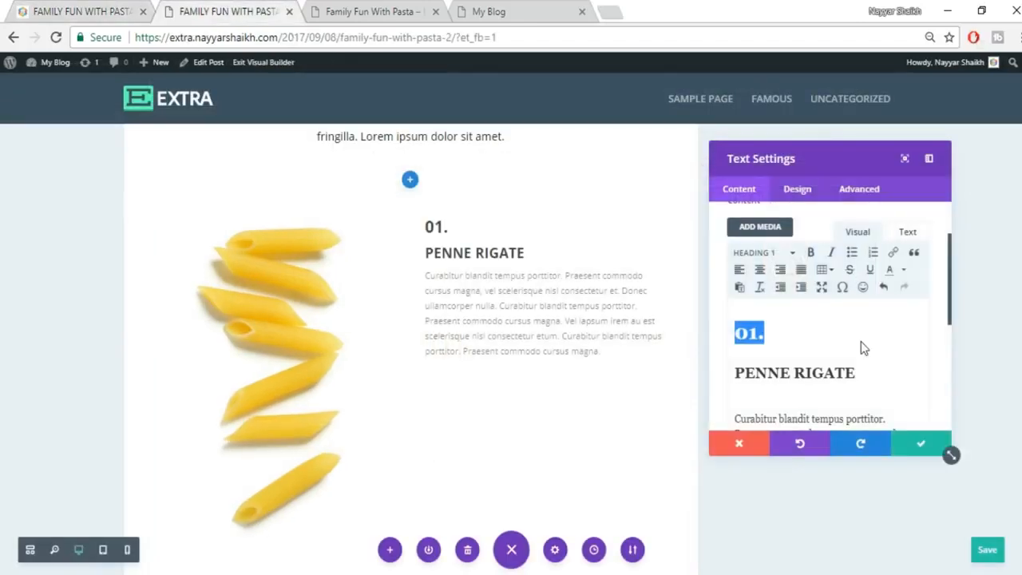
# Return 01. to plain Paragraph text and check the block's HTML
pyautogui.click(862, 341)
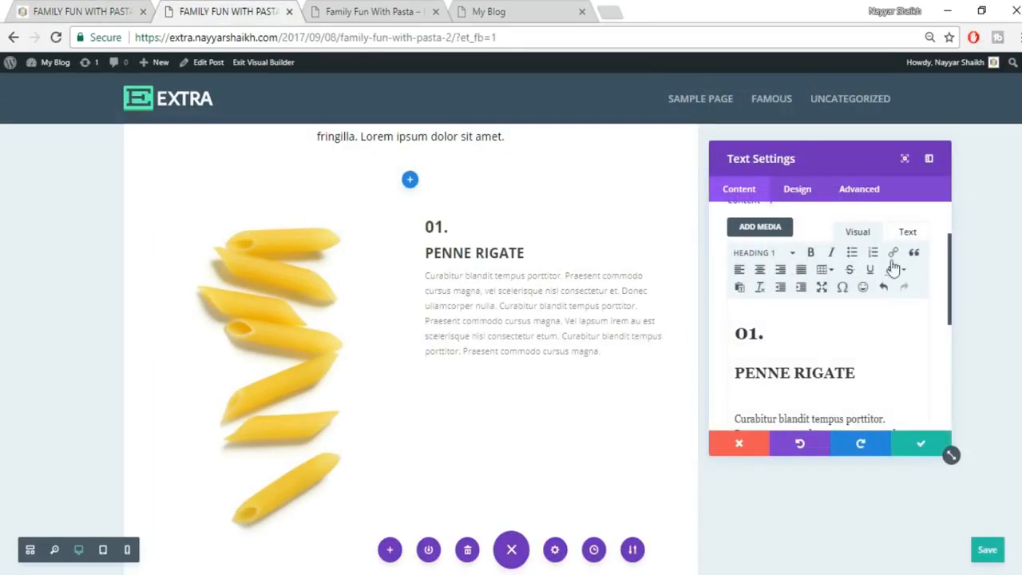
pyautogui.moveTo(770, 336); pyautogui.dragTo(730, 335)
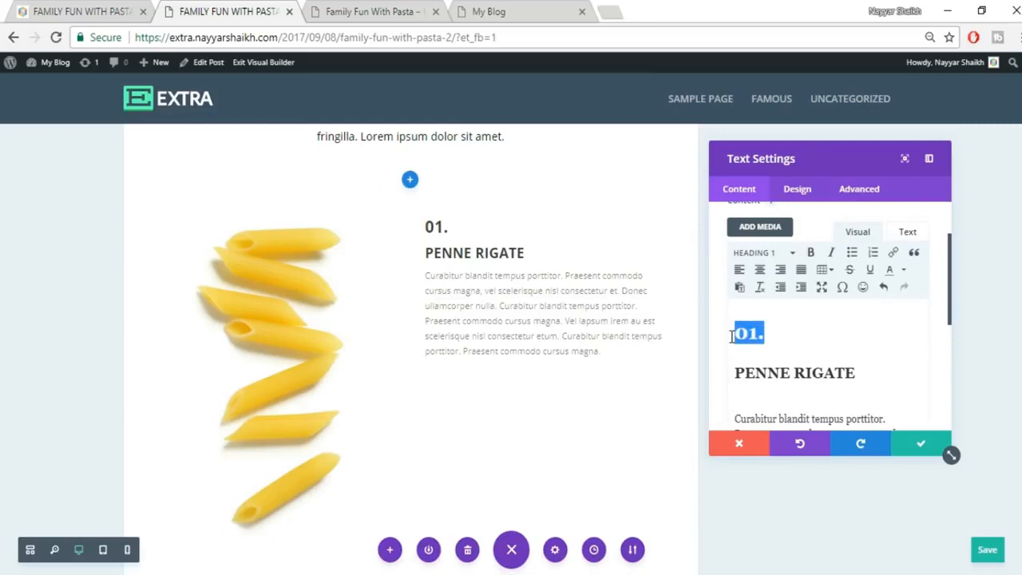
pyautogui.click(756, 254)
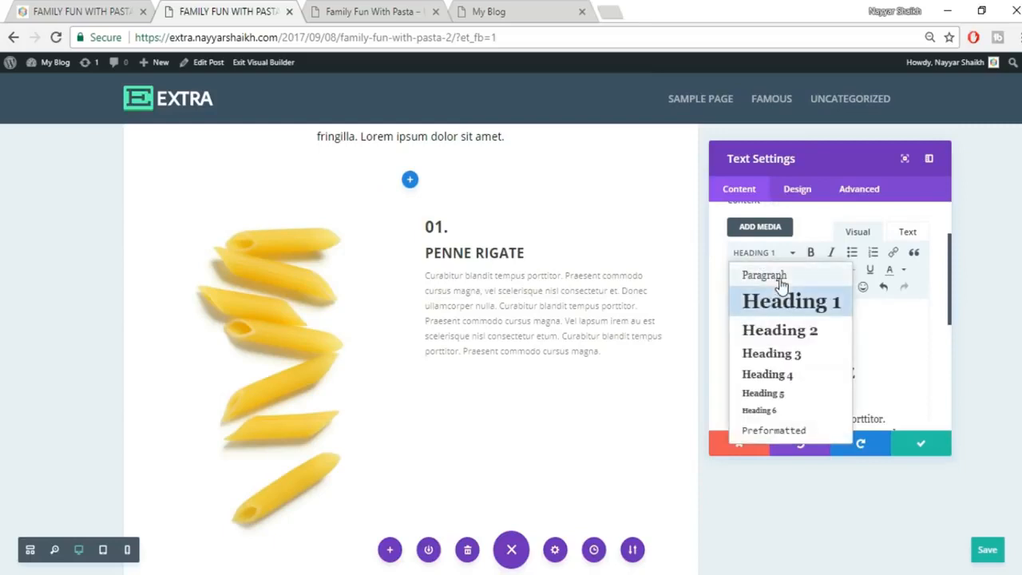
pyautogui.click(767, 277)
pyautogui.click(885, 309)
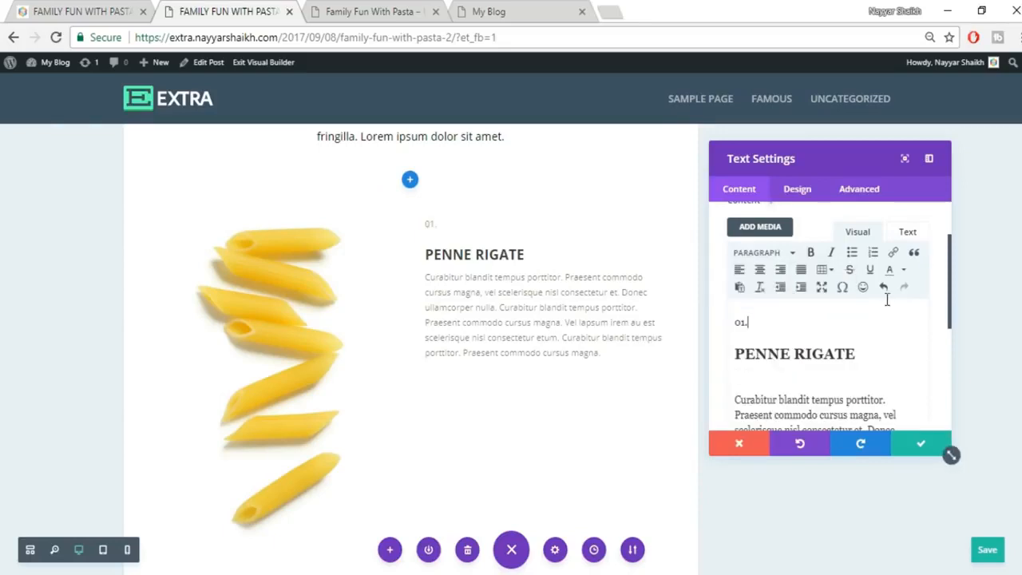
pyautogui.click(908, 233)
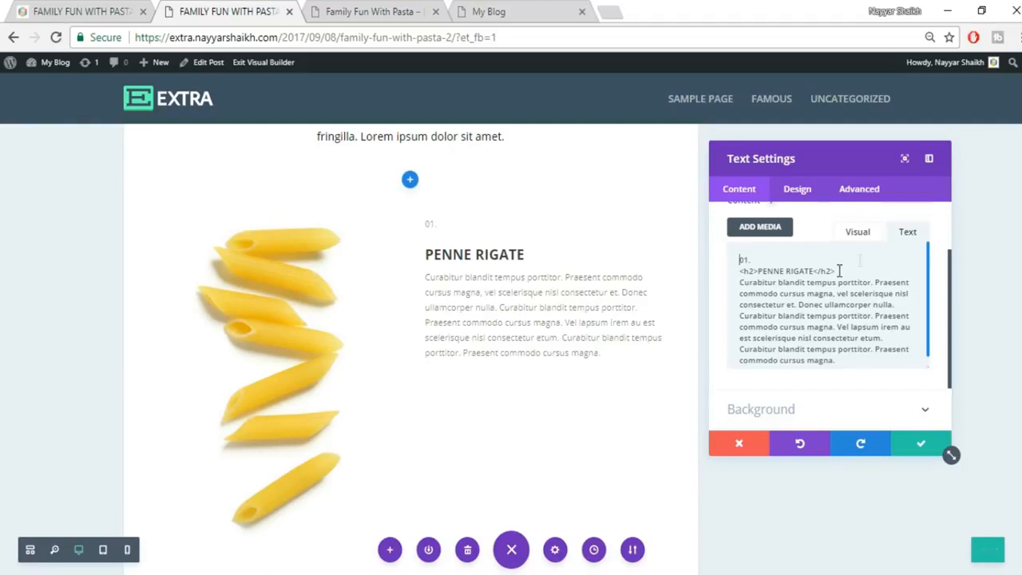
pyautogui.click(859, 238)
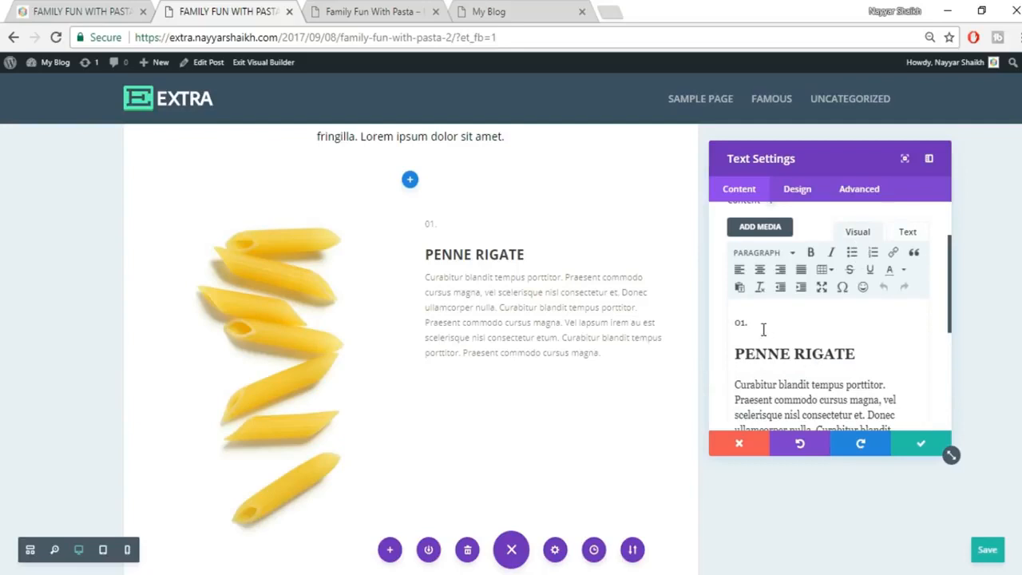
pyautogui.moveTo(755, 325); pyautogui.dragTo(724, 323)
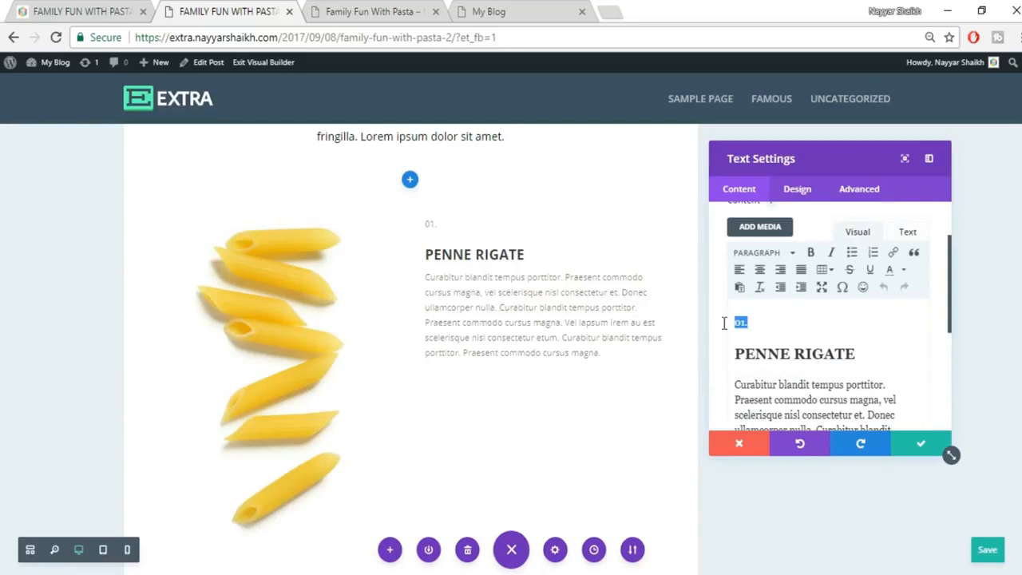
pyautogui.click(124, 11)
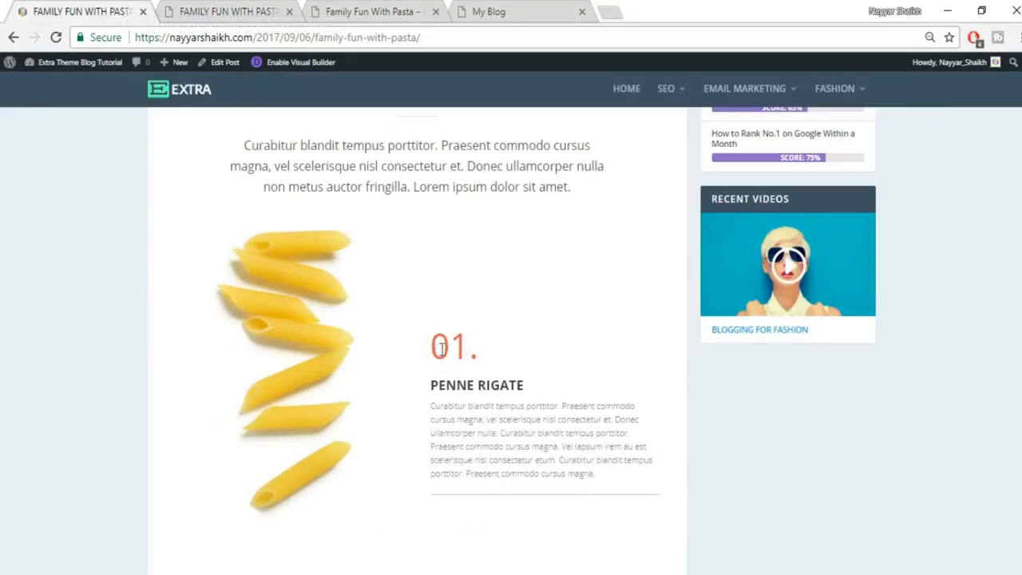
# Colour the 01. text orange and set its inline style to #ff6600 at 60px font size
pyautogui.click(277, 13)
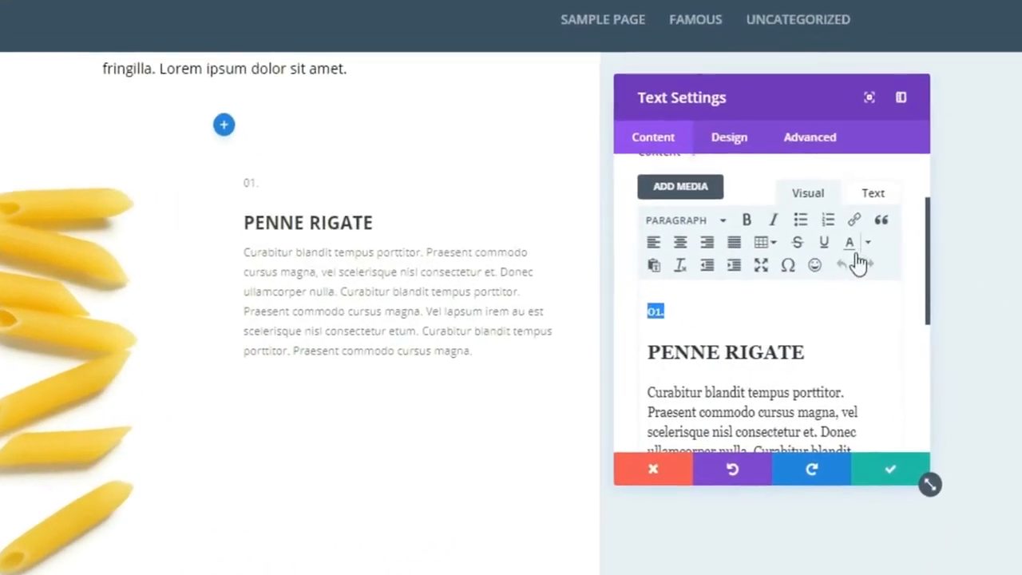
pyautogui.click(867, 243)
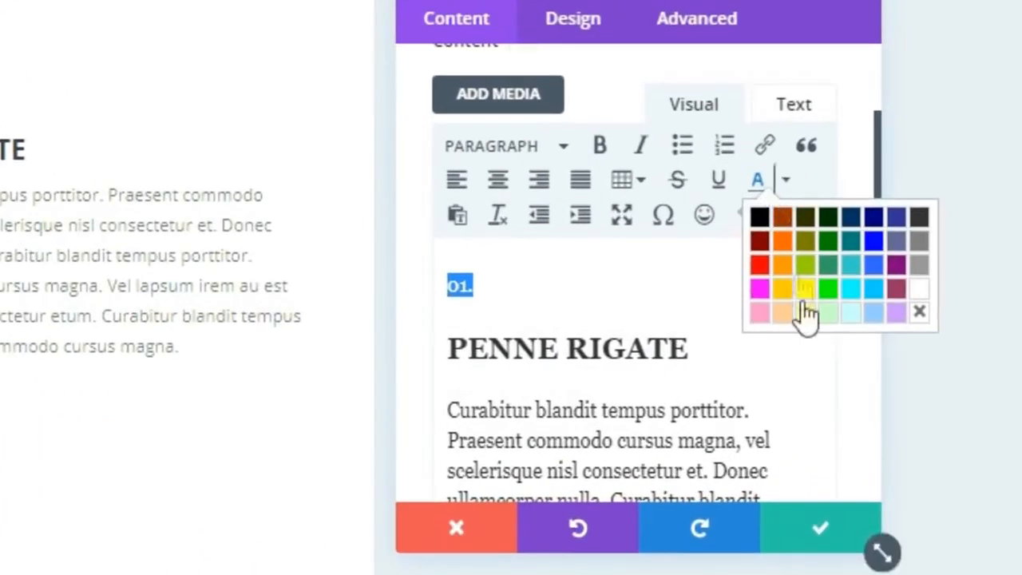
pyautogui.click(783, 241)
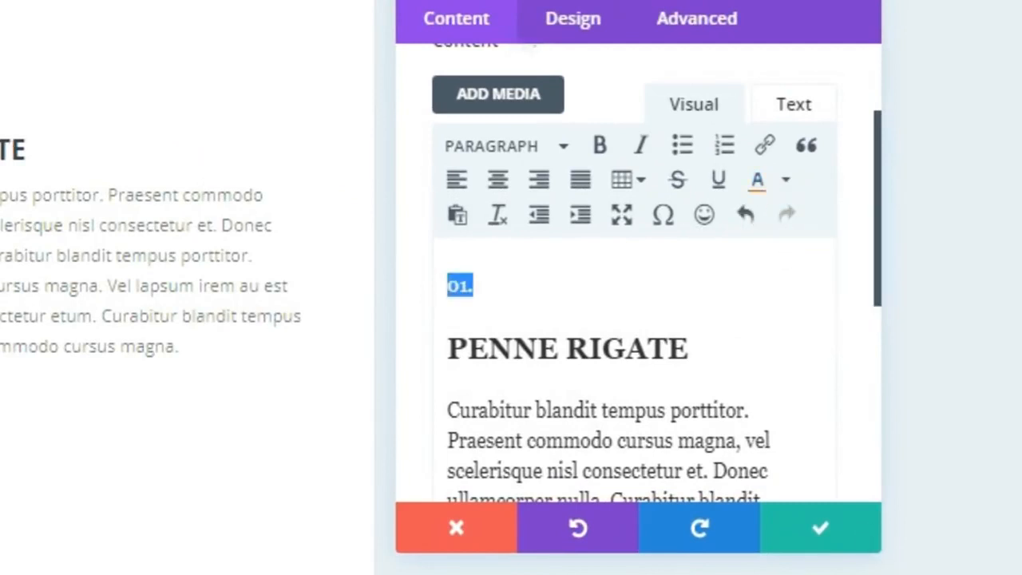
pyautogui.click(809, 103)
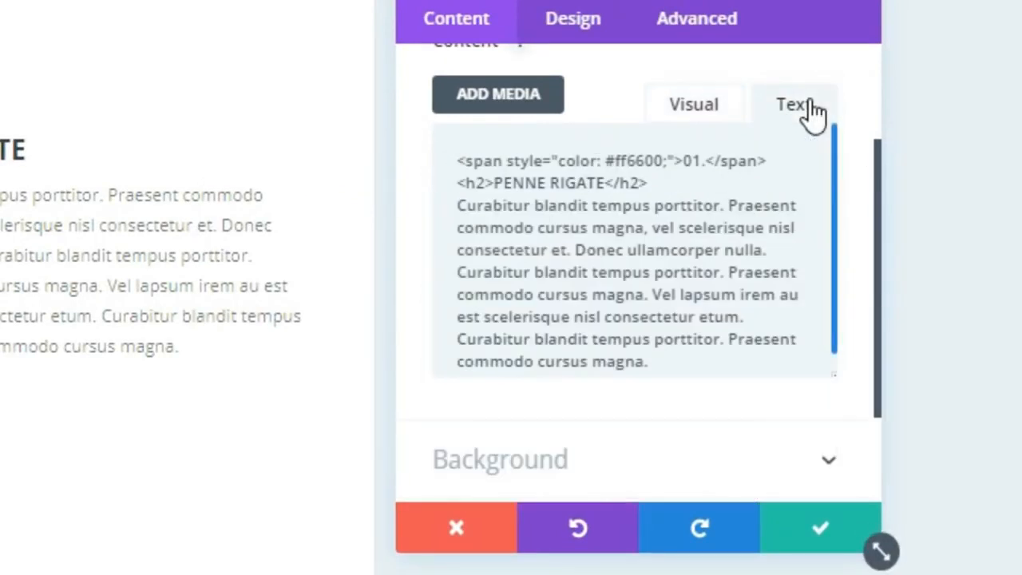
pyautogui.scroll(3, 559, 220)
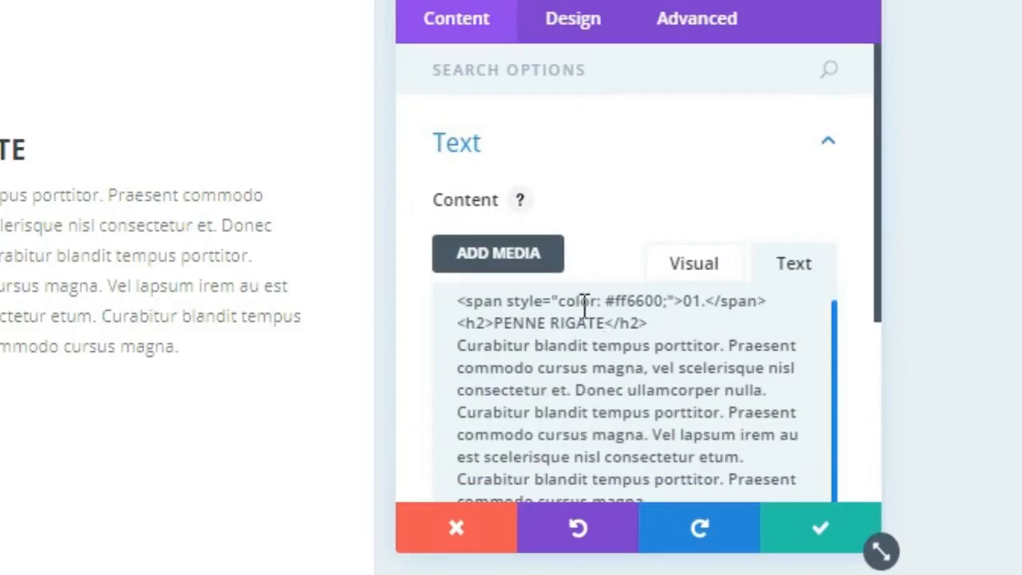
pyautogui.click(668, 302)
pyautogui.write('#ff6600; font-size: ')
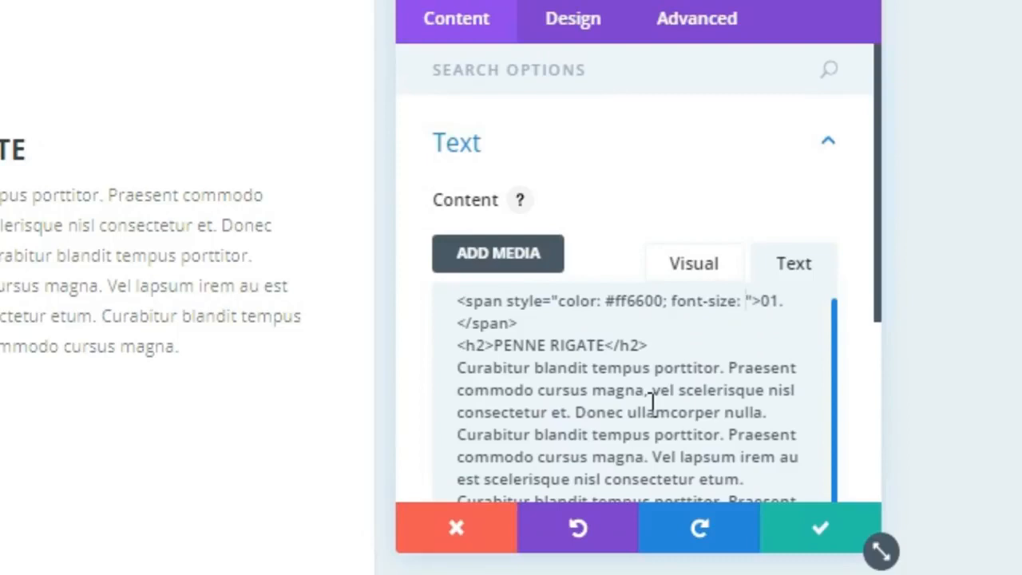
pyautogui.write('30px')
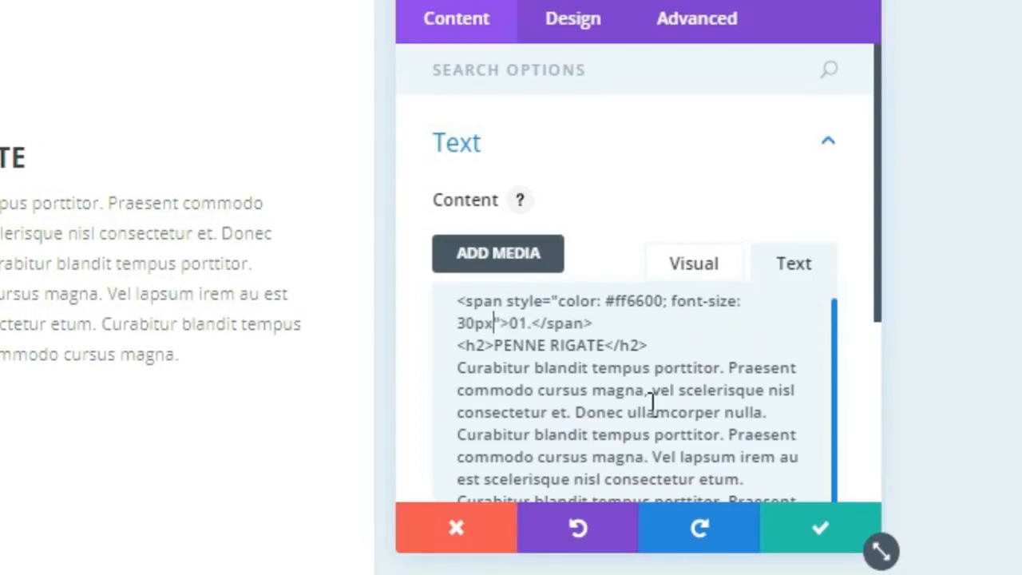
pyautogui.write(';')
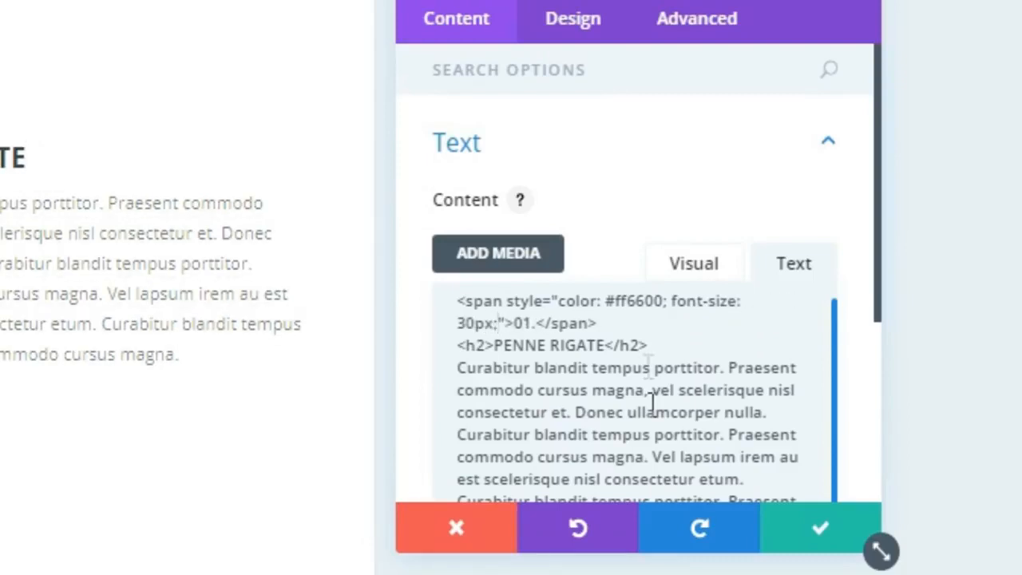
pyautogui.press('Left')
pyautogui.press('Left')
pyautogui.press('Left')
pyautogui.press('BackSpace')
pyautogui.press('BackSpace')
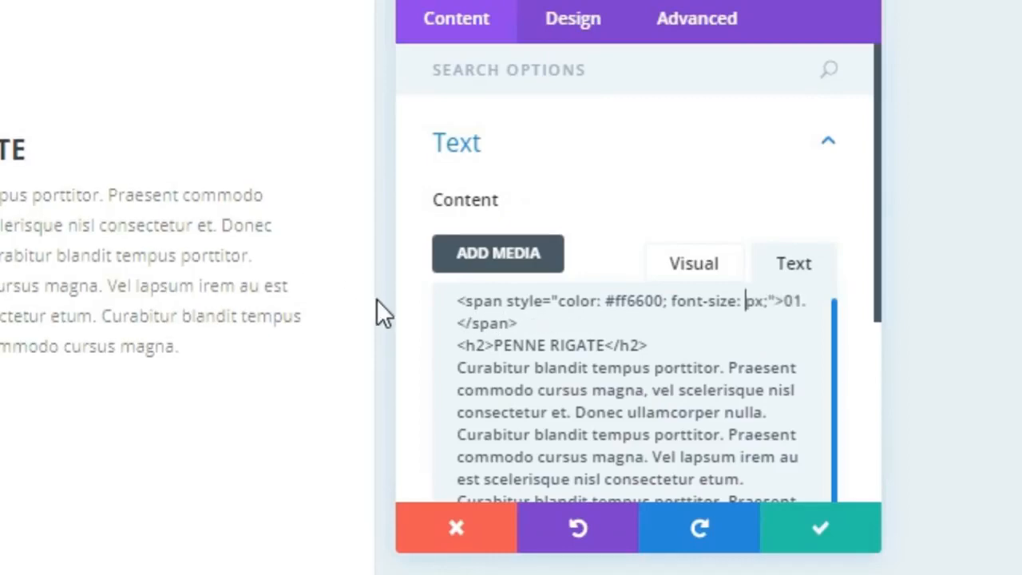
pyautogui.write('60')
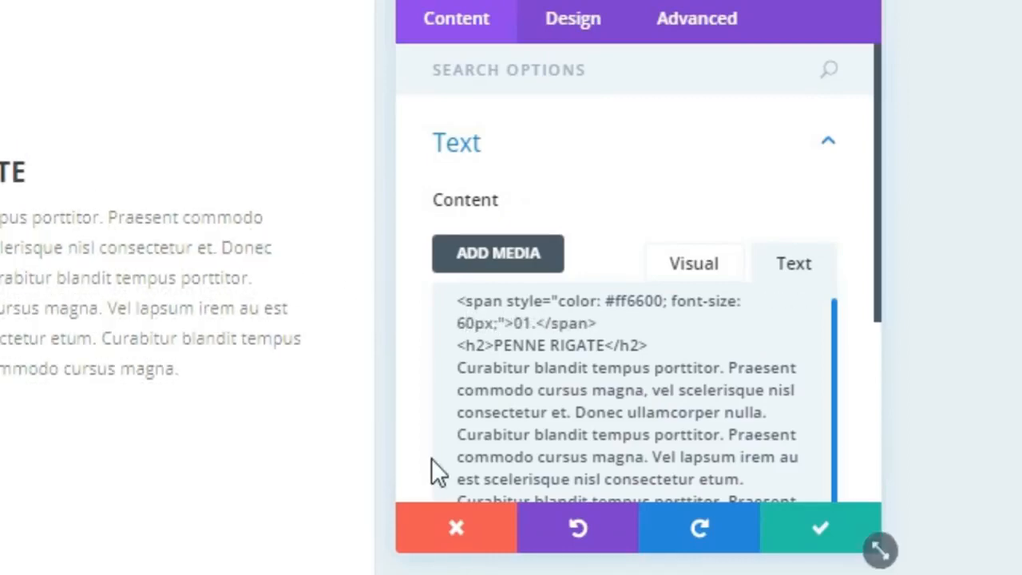
pyautogui.scroll(4, 50, 311)
pyautogui.scroll(-2, 32, 399)
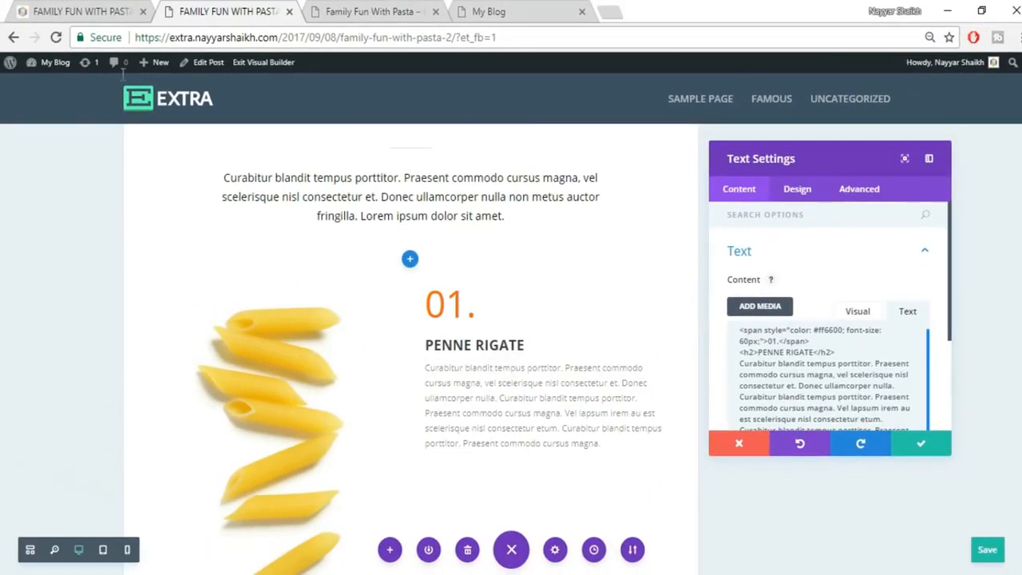
# Save the text module changes and compare the builder copy against the published pasta post
pyautogui.click(56, 8)
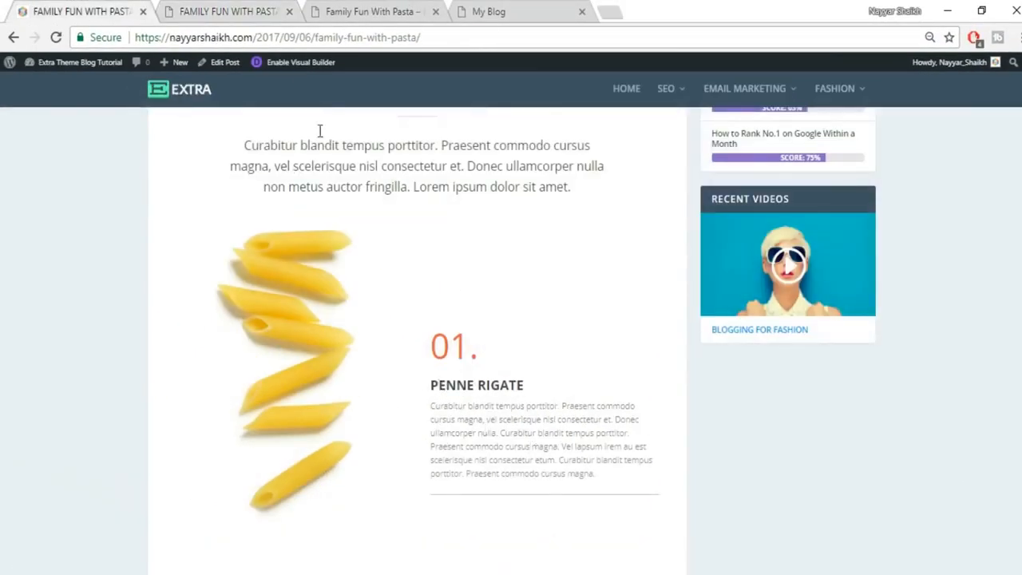
pyautogui.click(238, 11)
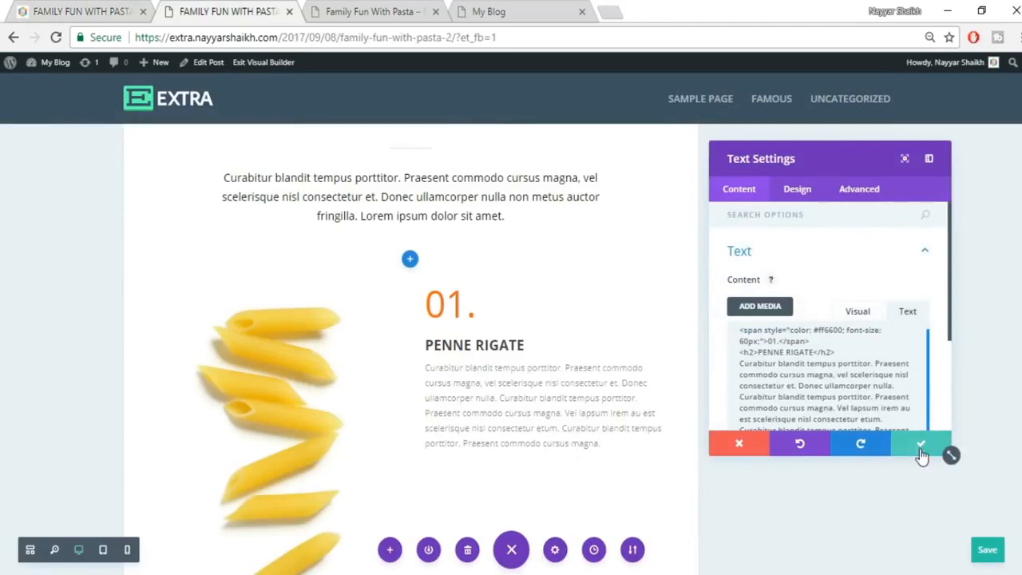
pyautogui.click(922, 455)
pyautogui.click(104, 7)
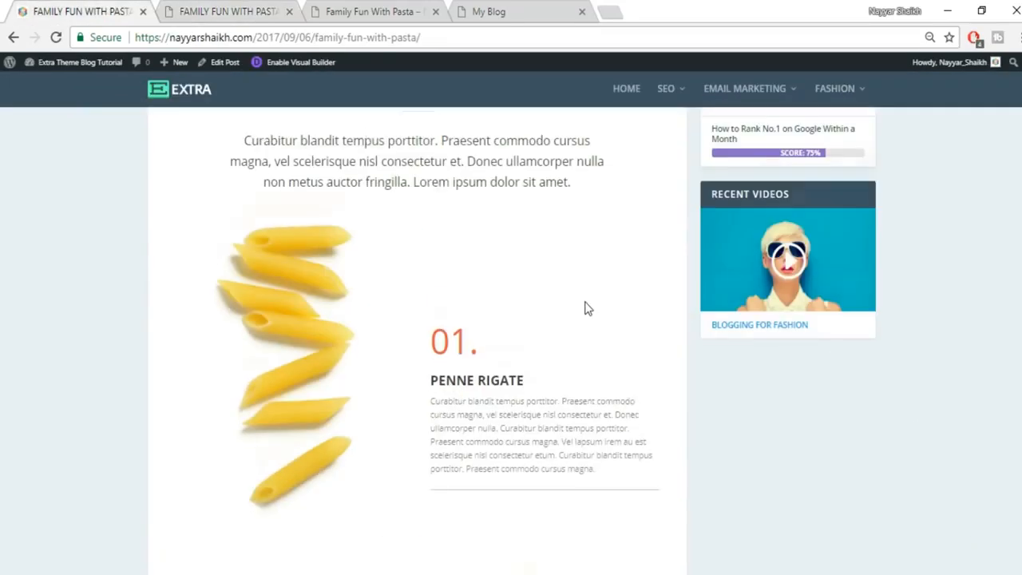
pyautogui.scroll(-2, 587, 308)
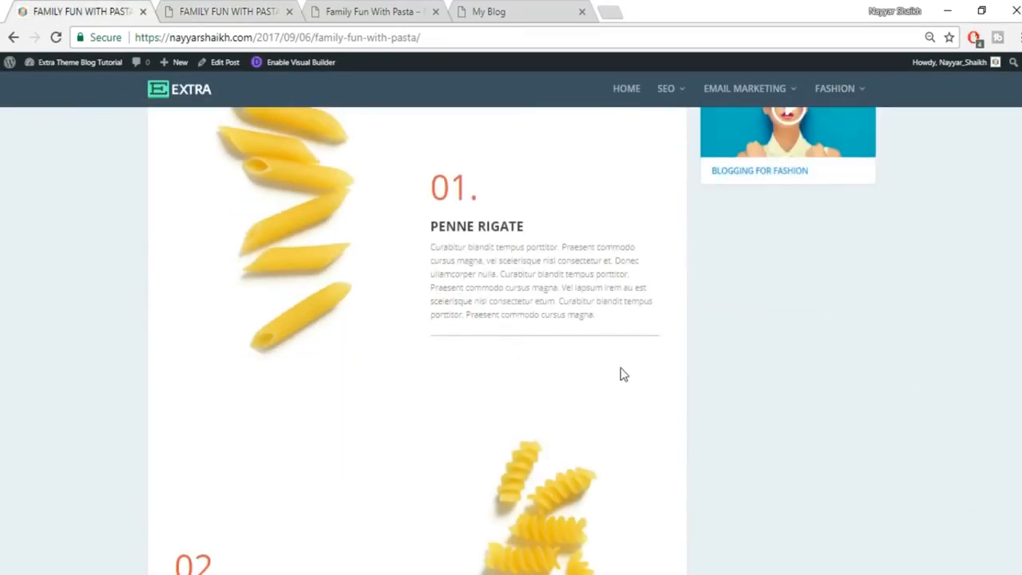
pyautogui.scroll(2, 624, 372)
pyautogui.click(224, 9)
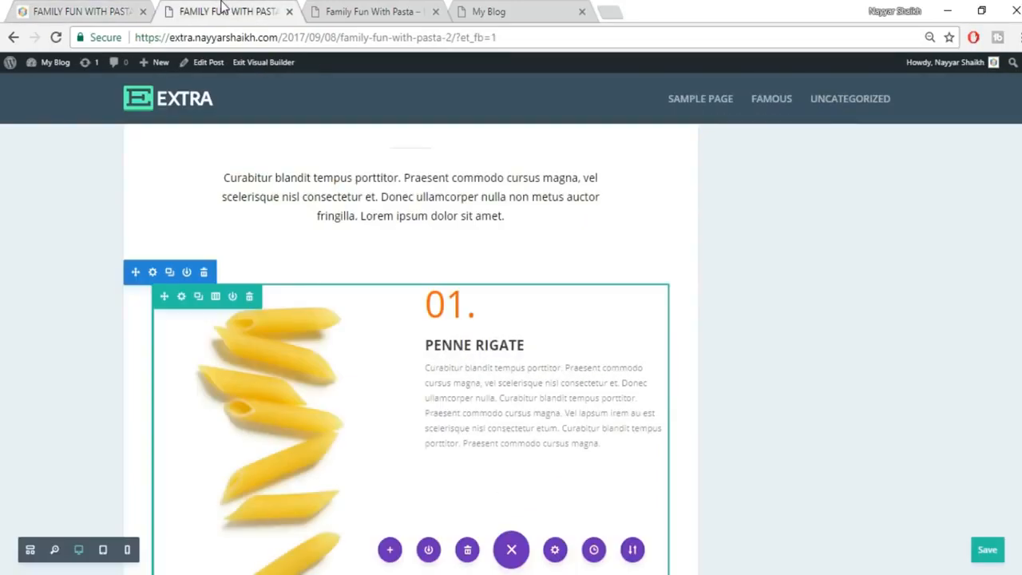
# Add a Divider module under the penne text, set to Show Divider with colour #c4c4c4
pyautogui.scroll(-2, 663, 290)
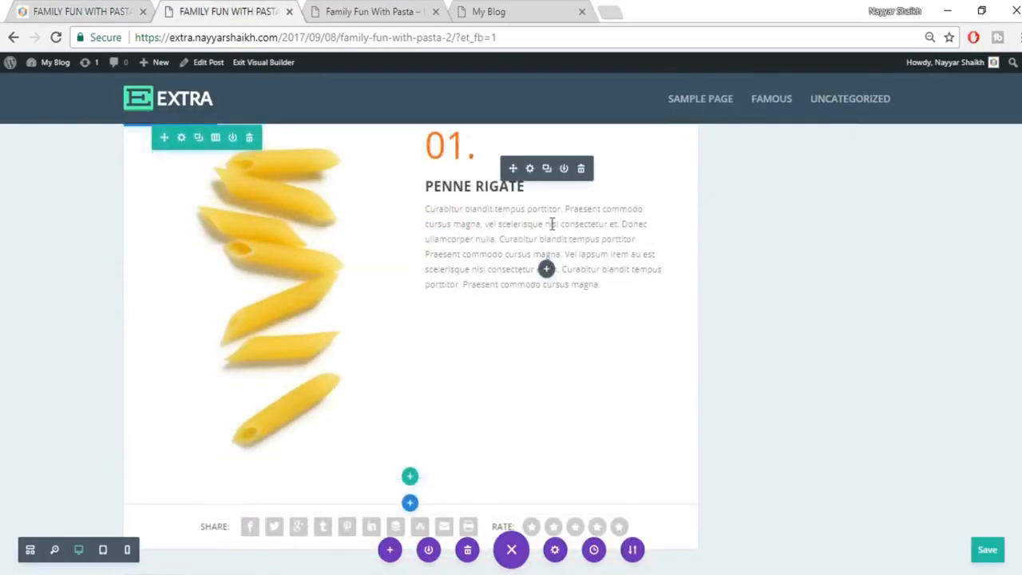
pyautogui.click(546, 269)
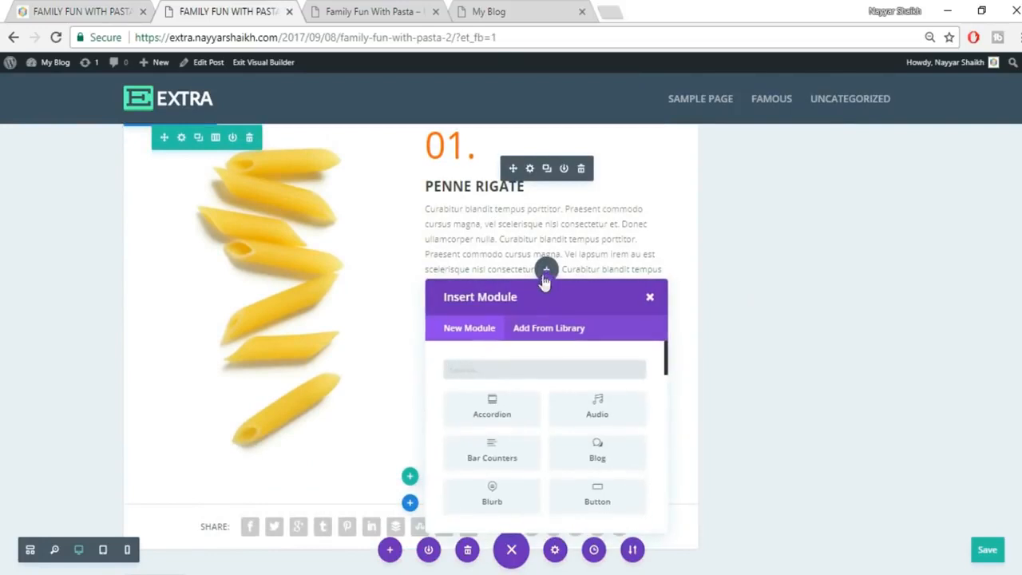
pyautogui.write('di')
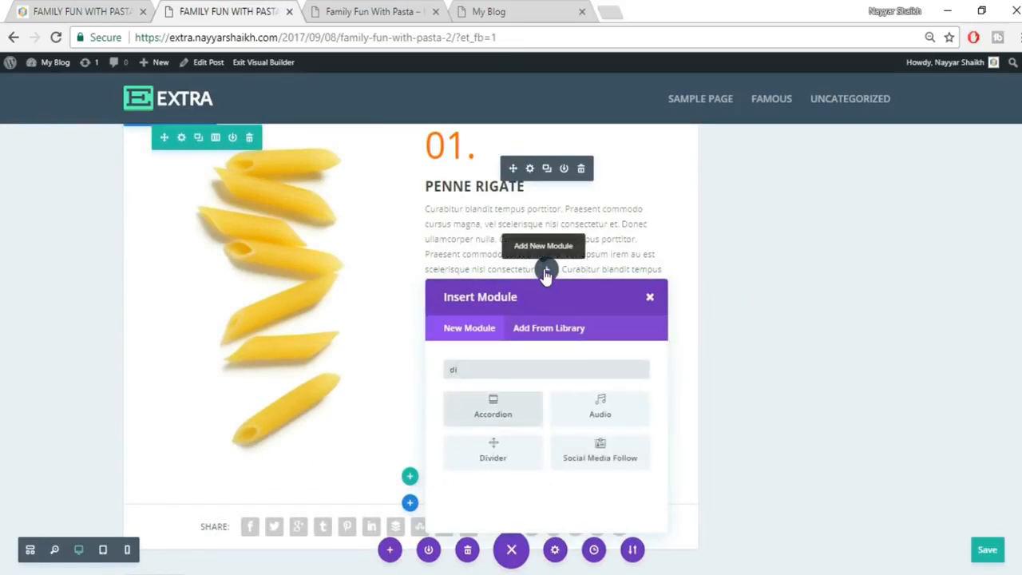
pyautogui.click(498, 461)
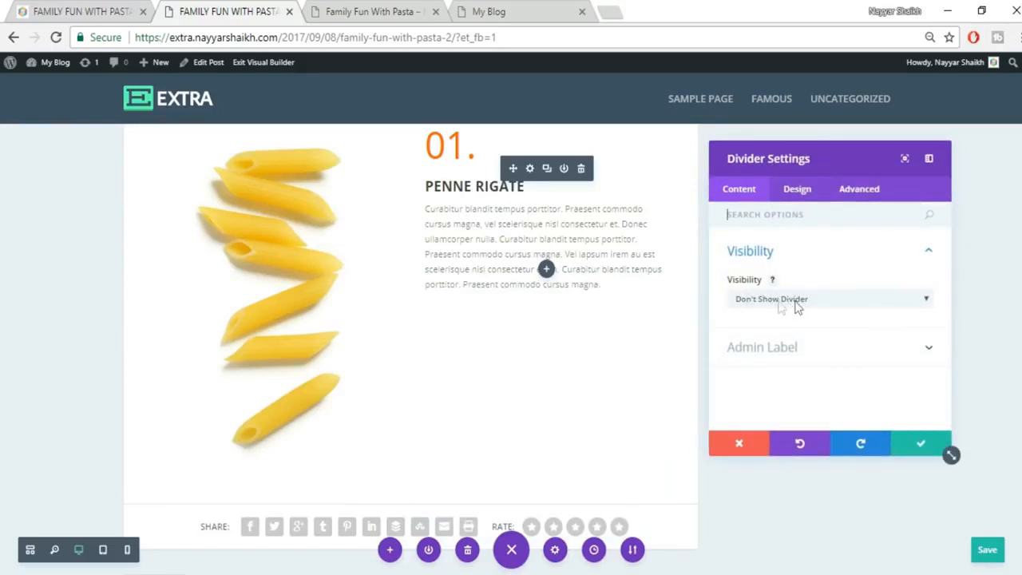
pyautogui.click(828, 309)
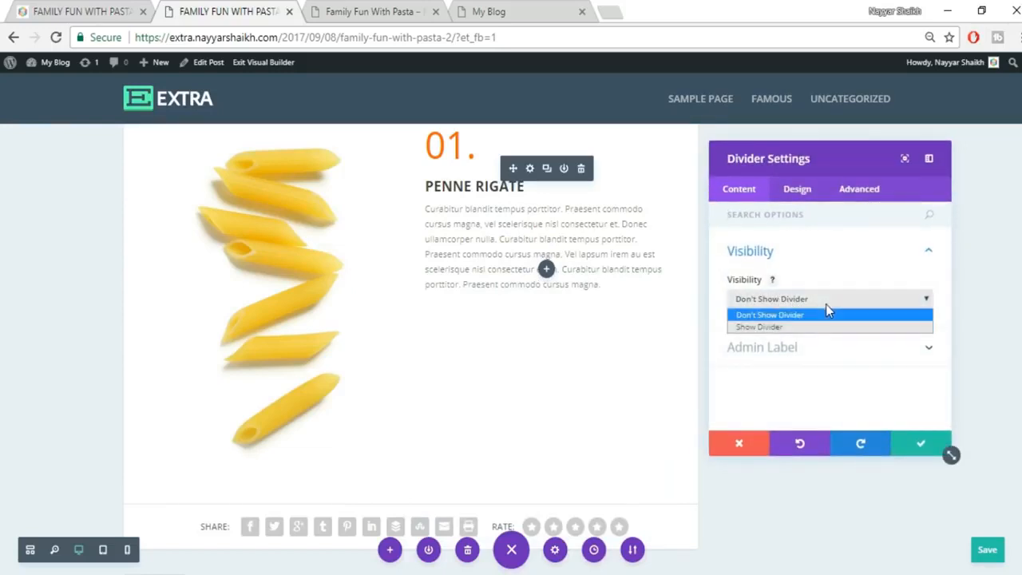
pyautogui.click(798, 324)
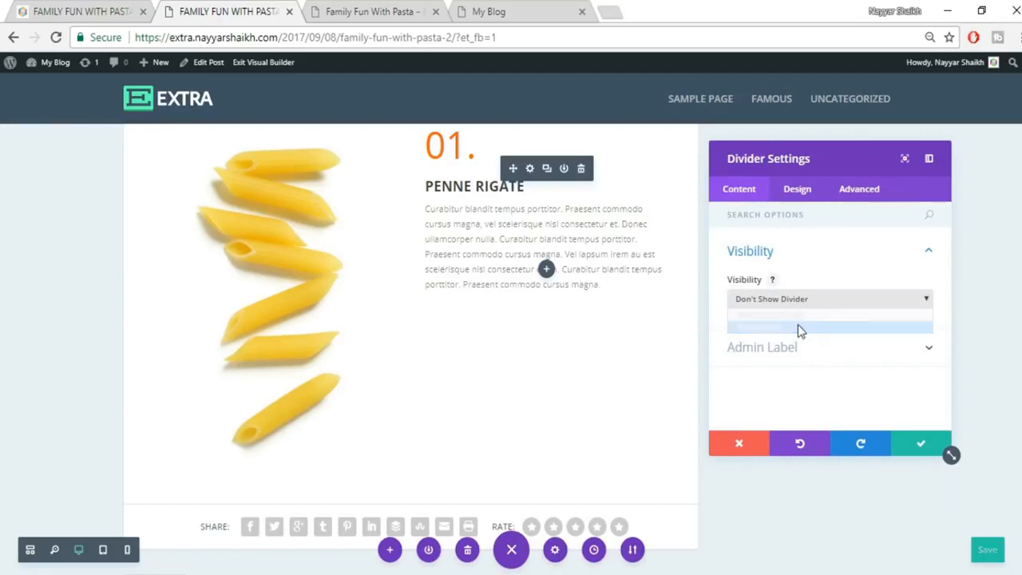
pyautogui.click(795, 189)
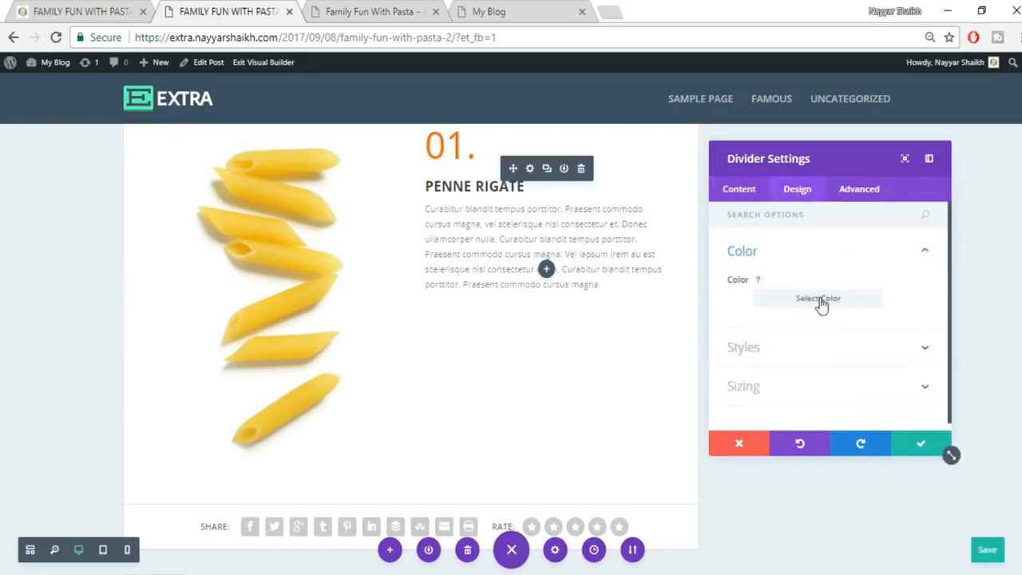
pyautogui.click(820, 300)
pyautogui.moveTo(739, 353); pyautogui.dragTo(743, 345)
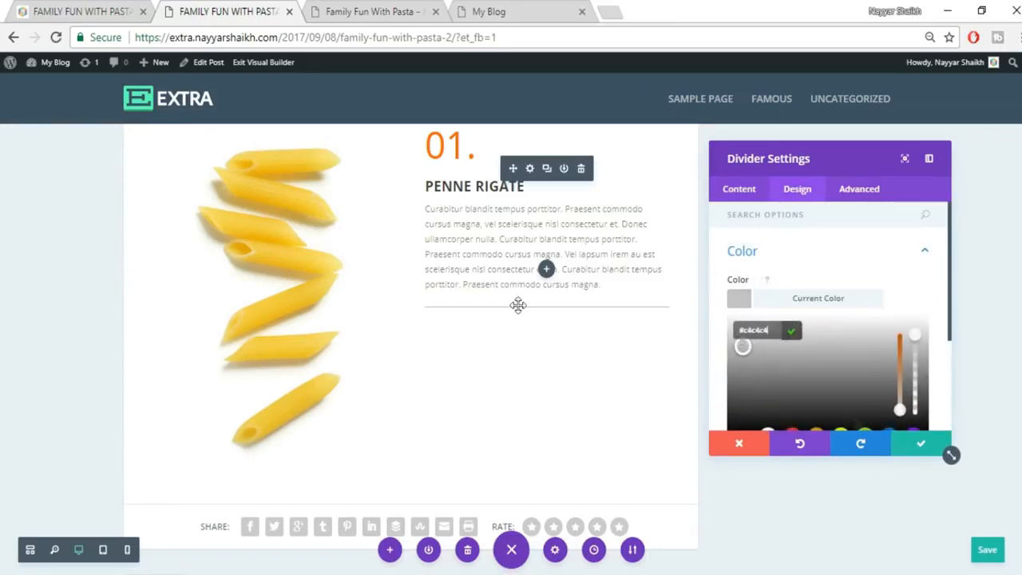
pyautogui.click(918, 447)
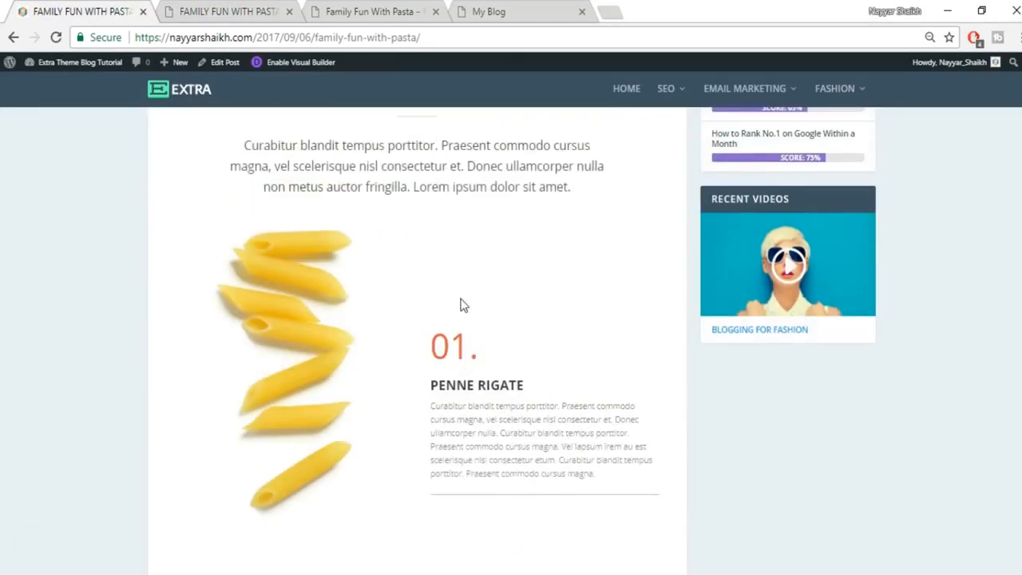
pyautogui.click(204, 10)
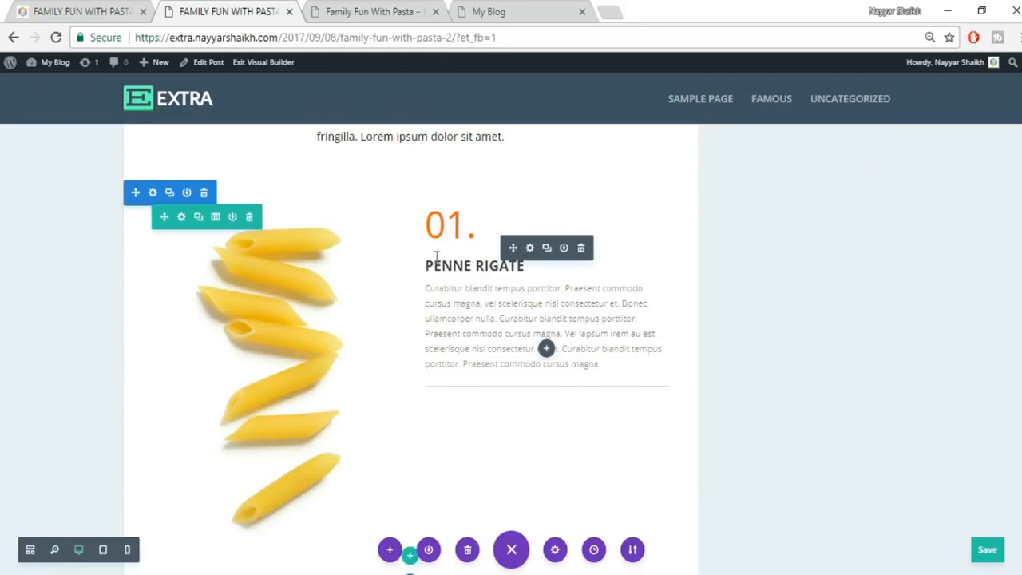
# In the PENNE RIGATE text module's spacing settings, enter a top padding of 150
pyautogui.click(530, 249)
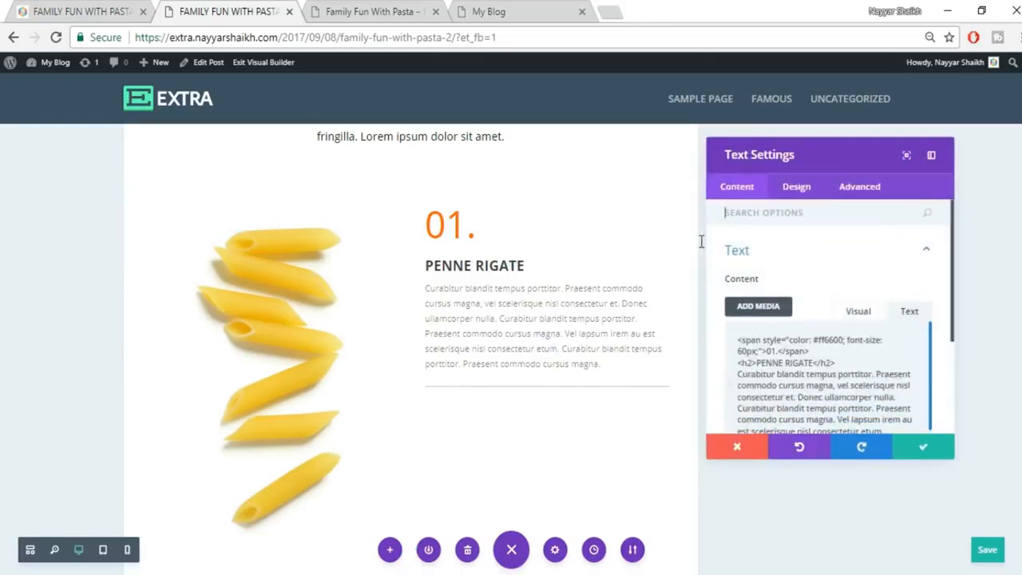
pyautogui.click(811, 196)
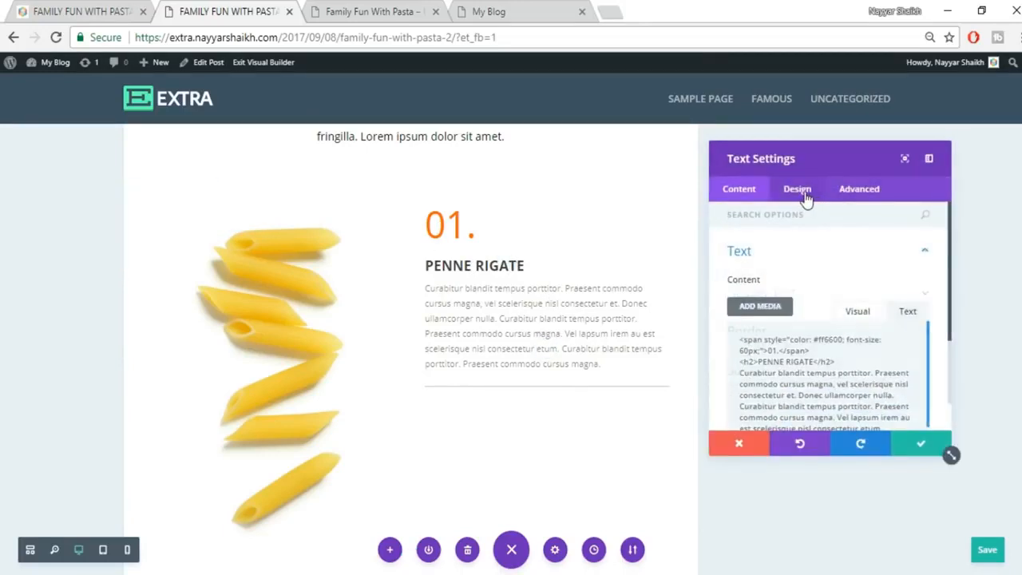
pyautogui.scroll(-1, 871, 343)
pyautogui.click(854, 396)
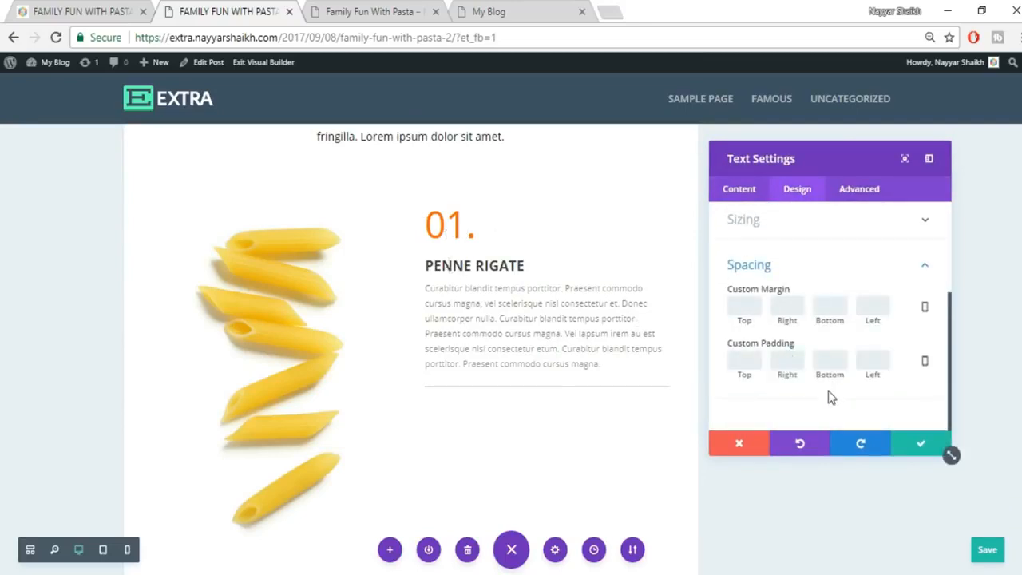
pyautogui.click(735, 363)
pyautogui.write('60')
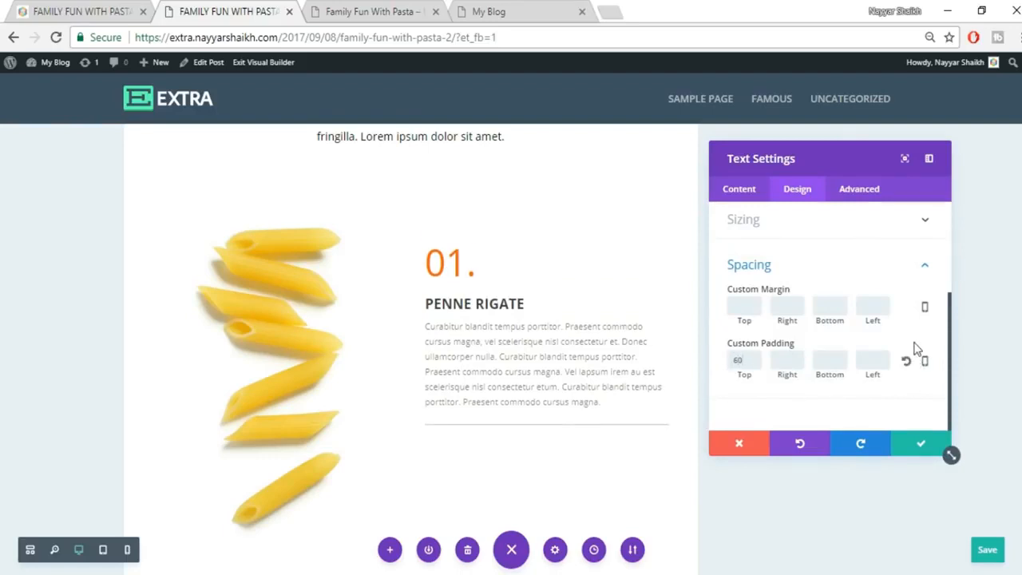
pyautogui.press('BackSpace')
pyautogui.press('BackSpace')
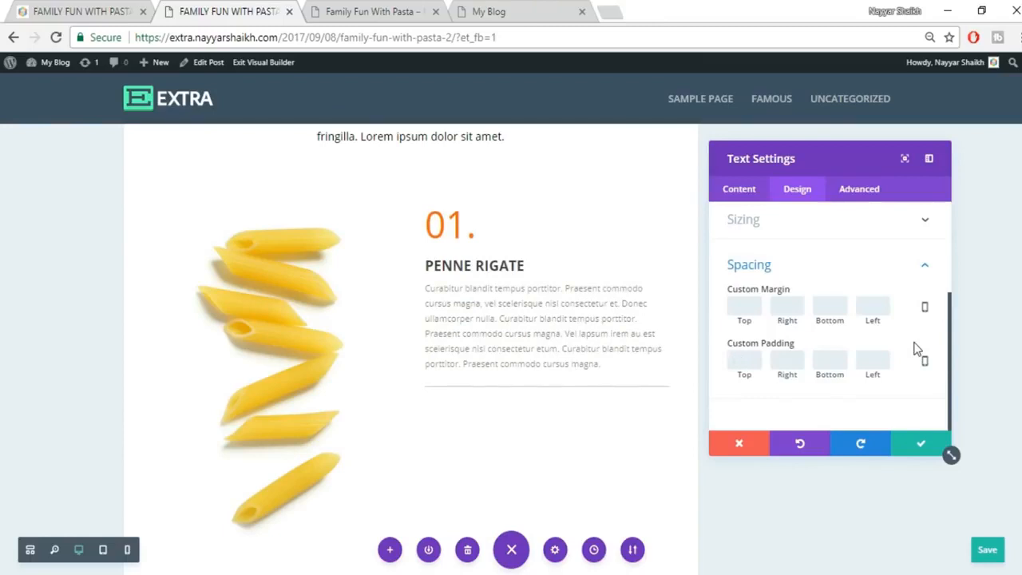
pyautogui.write('150')
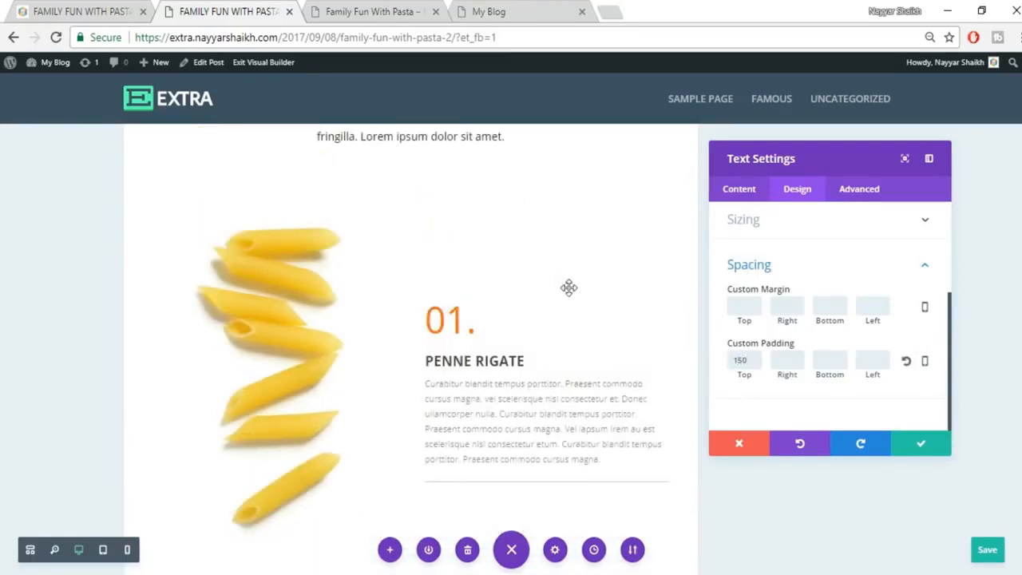
# After comparing with the original post, correct the top padding to 200px and save
pyautogui.click(104, 10)
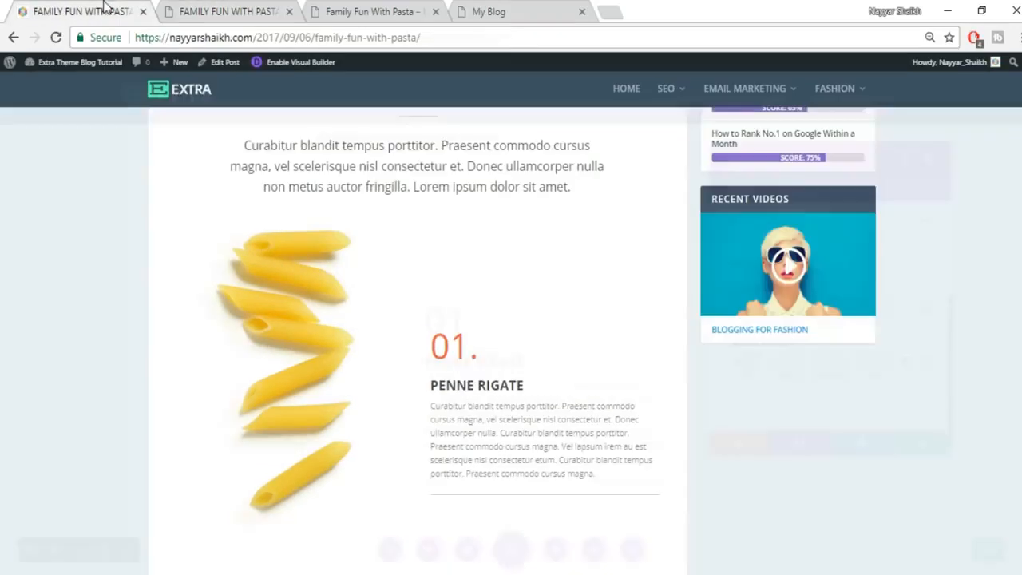
pyautogui.click(229, 9)
pyautogui.moveTo(744, 361); pyautogui.dragTo(687, 349)
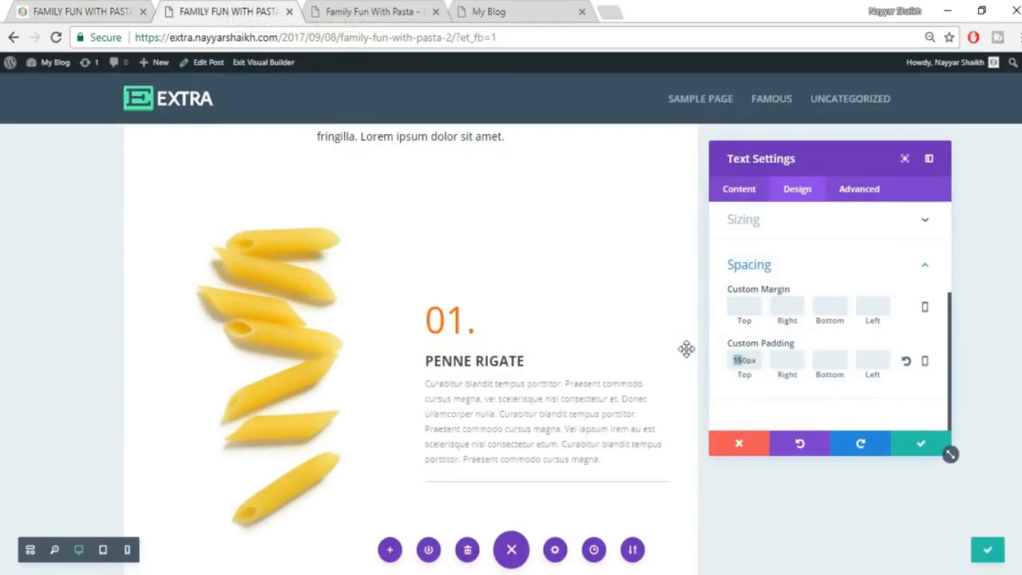
pyautogui.write('2000p')
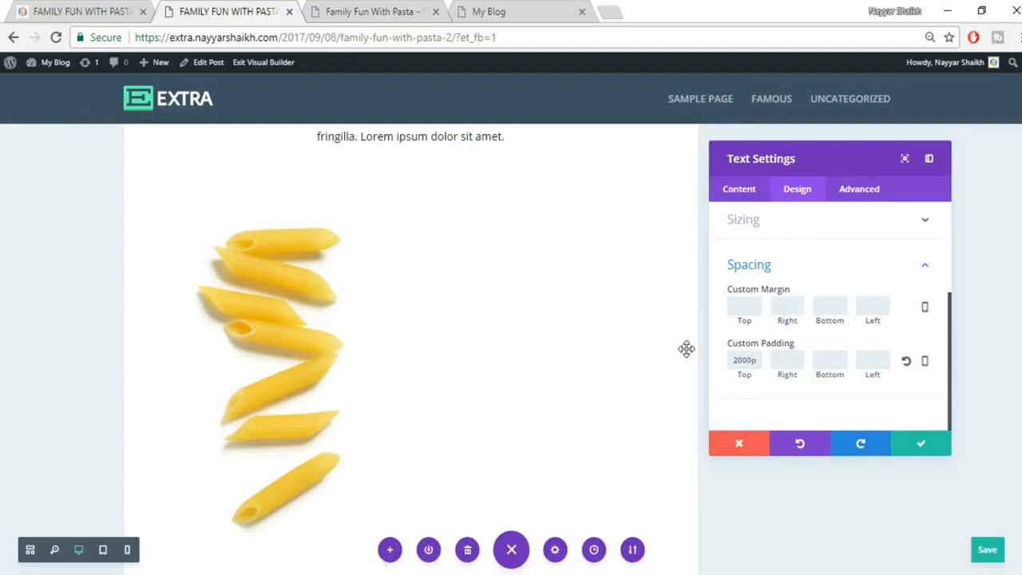
pyautogui.press('BackSpace')
pyautogui.scroll(-1, 692, 347)
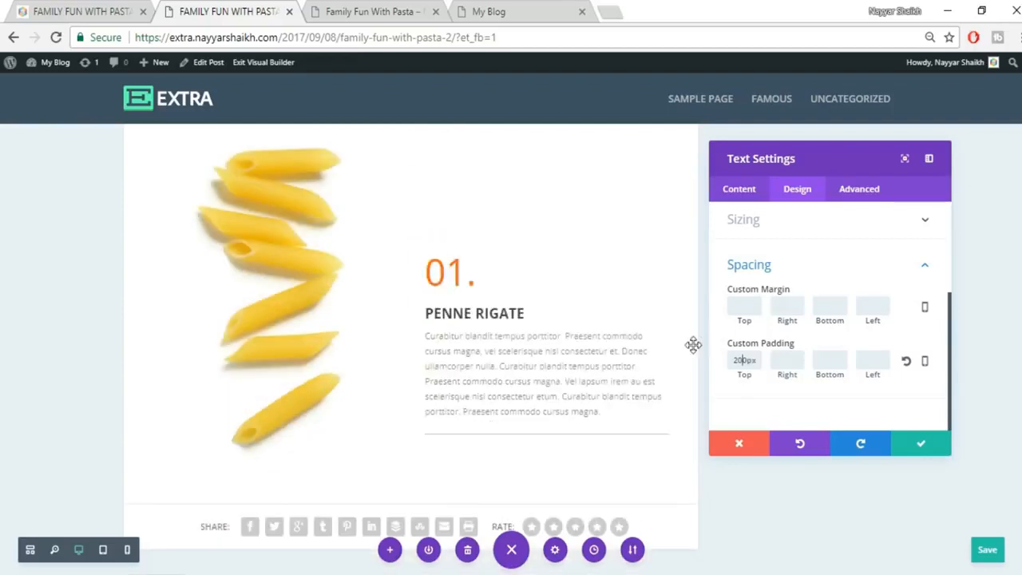
pyautogui.scroll(1, 687, 361)
pyautogui.click(87, 9)
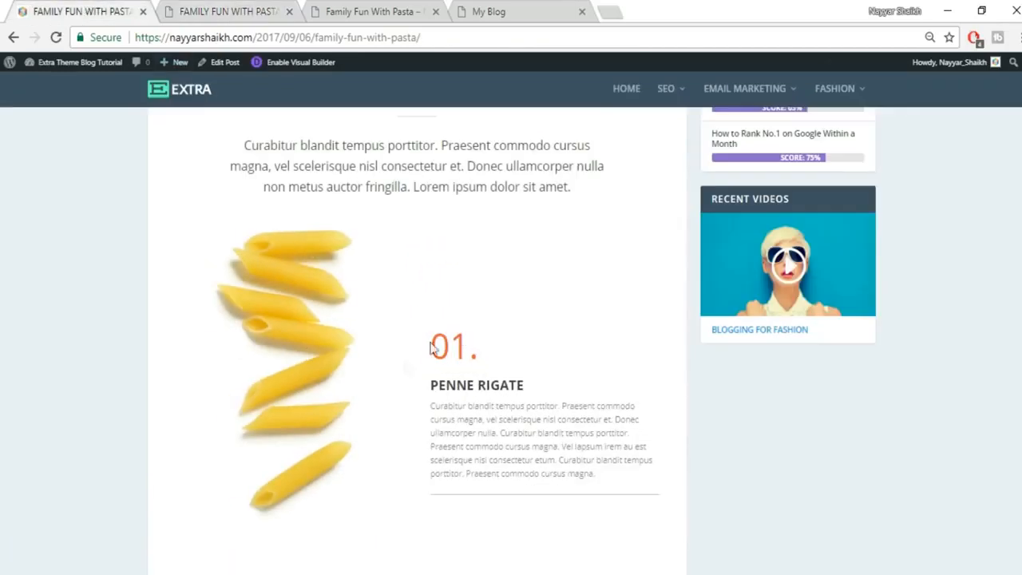
pyautogui.click(185, 14)
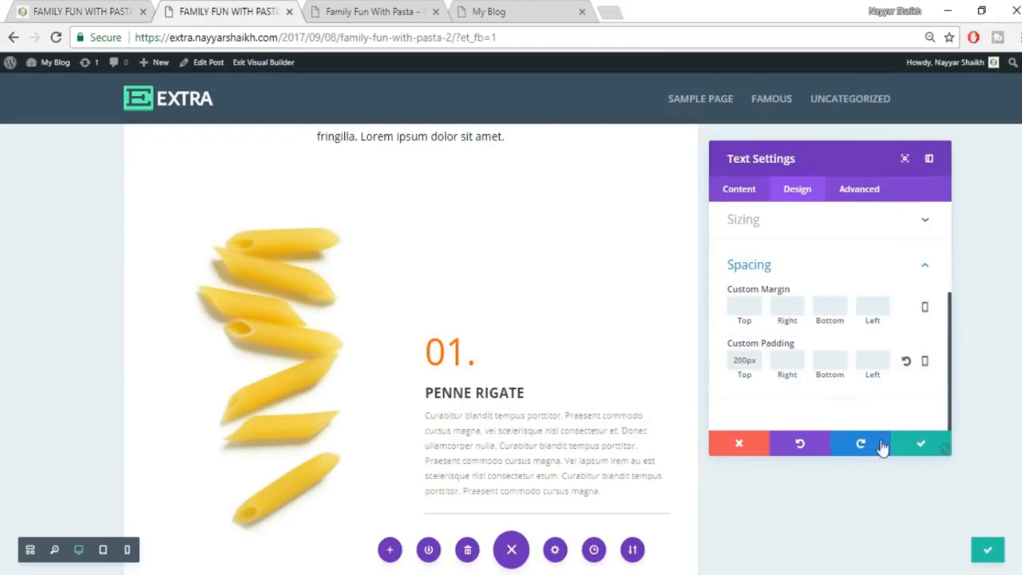
pyautogui.click(930, 444)
pyautogui.scroll(1, 924, 445)
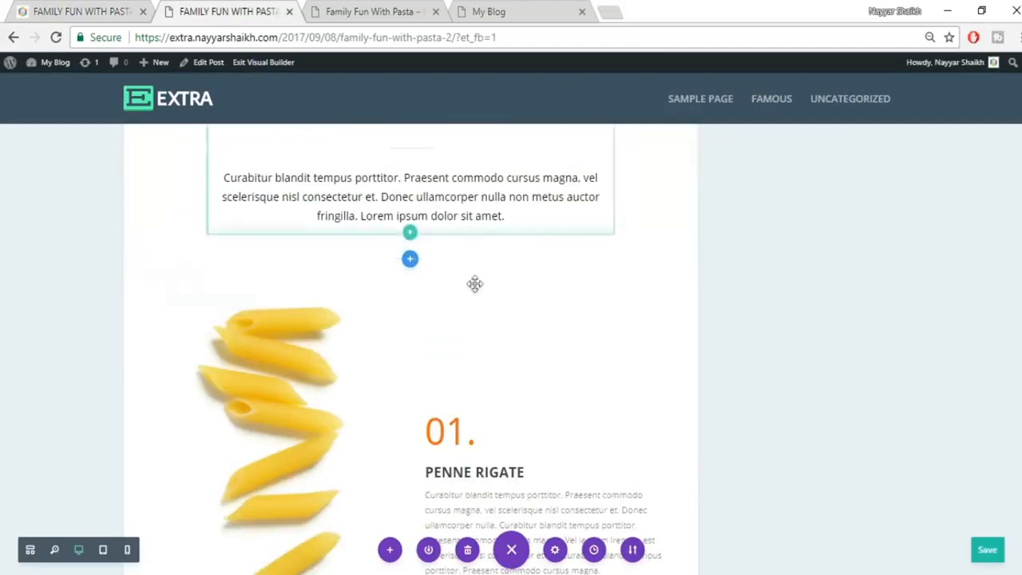
# Drag the text module's bottom padding and the pasta row's top padding to zero, matching the reference post
pyautogui.click(109, 11)
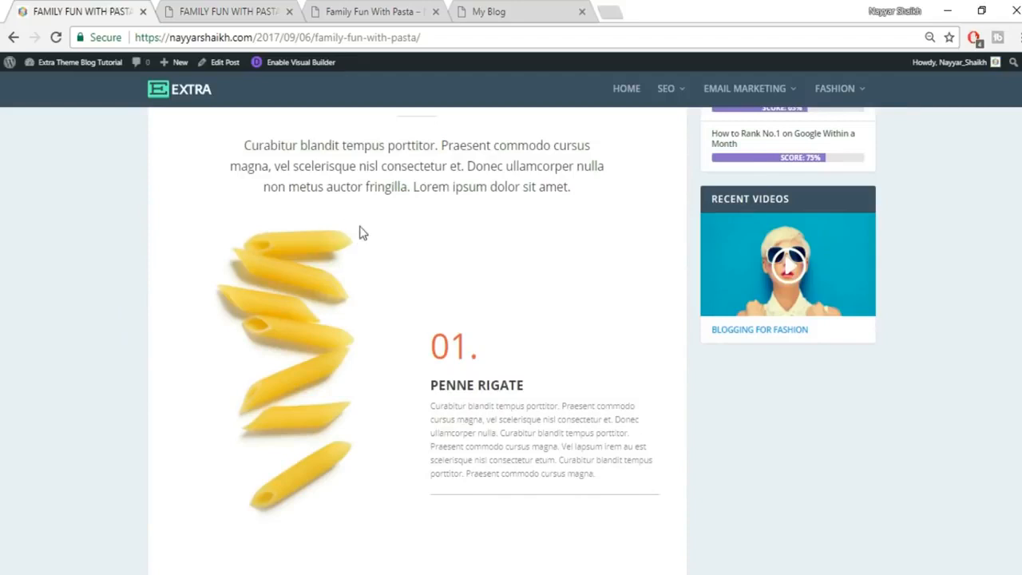
pyautogui.click(232, 13)
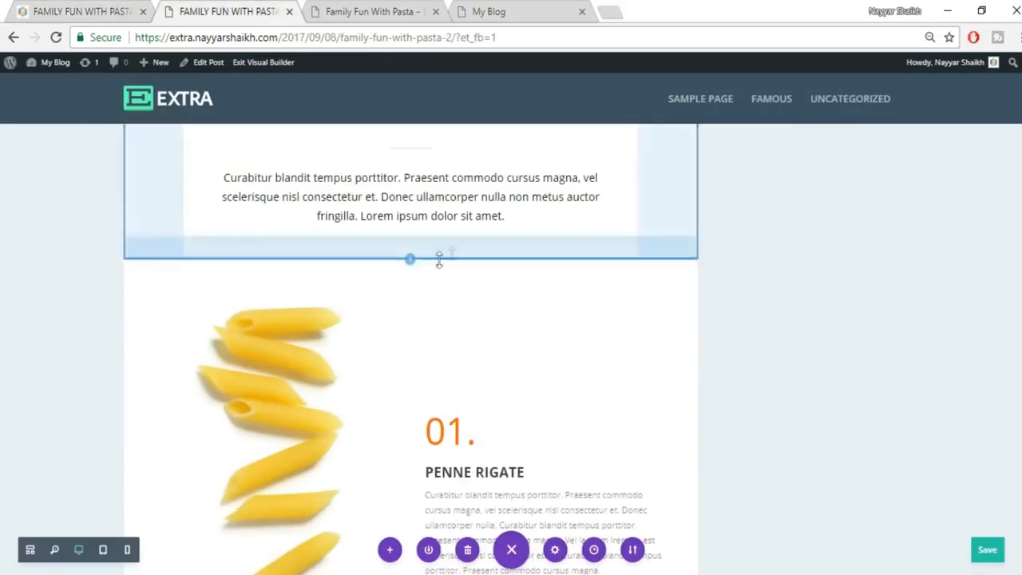
pyautogui.moveTo(458, 251); pyautogui.dragTo(463, 176)
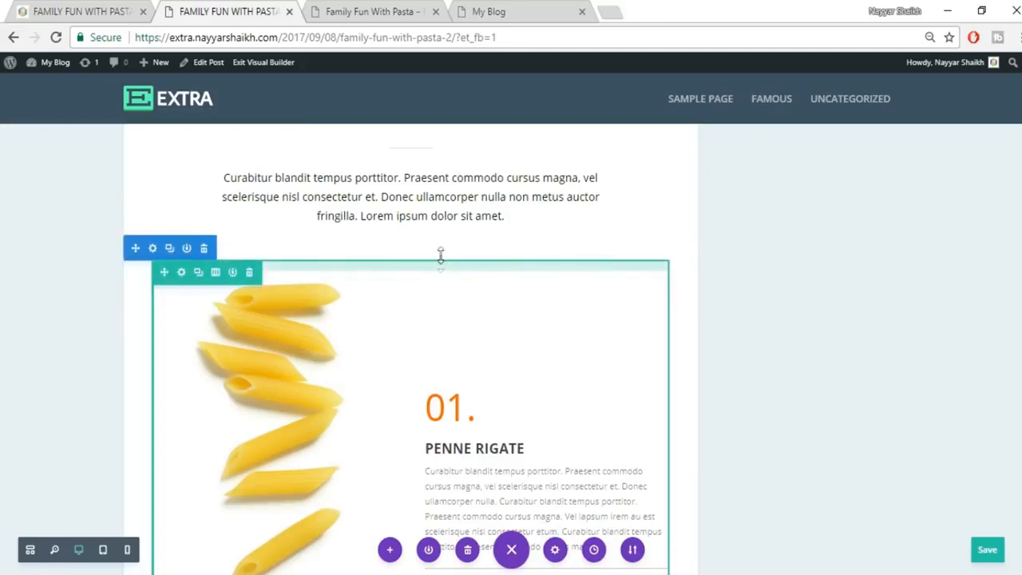
pyautogui.moveTo(446, 221); pyautogui.dragTo(448, 210)
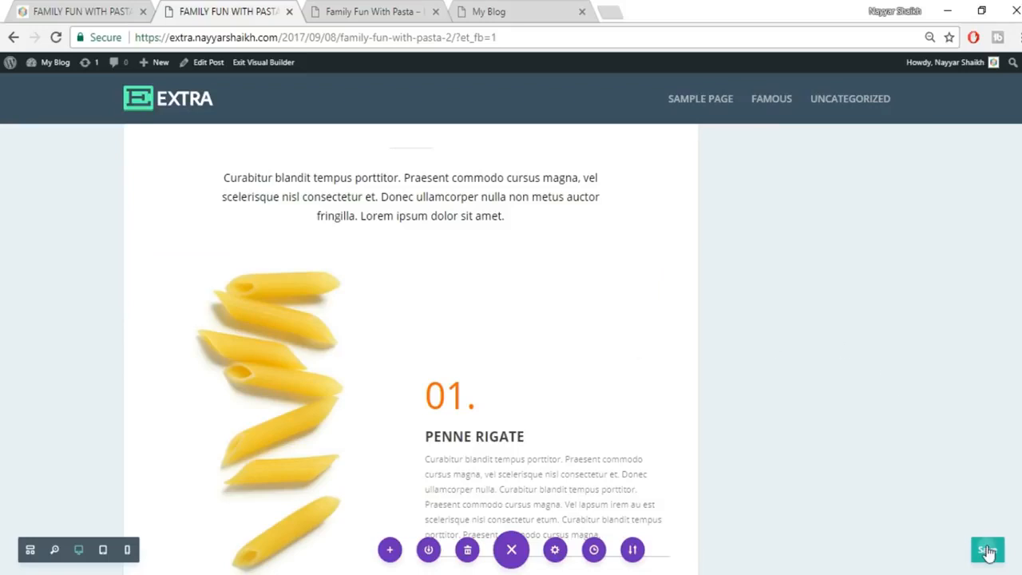
pyautogui.scroll(-3, 811, 374)
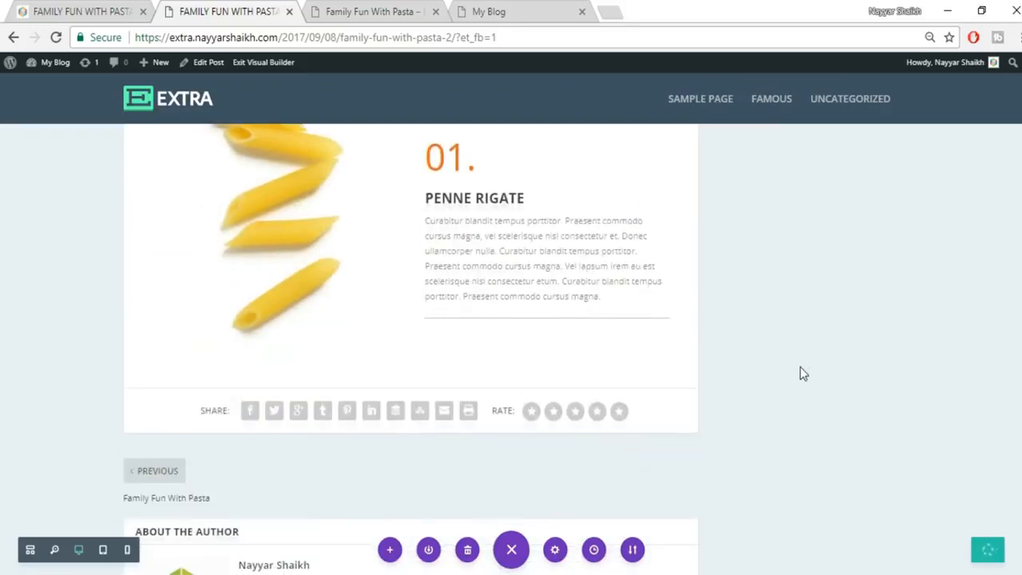
pyautogui.click(102, 9)
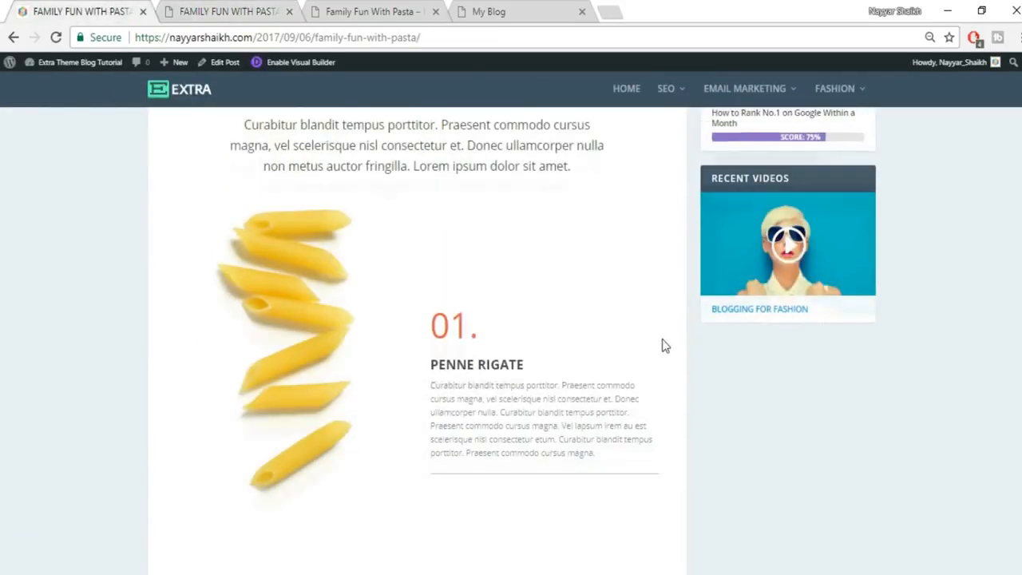
pyautogui.scroll(-4, 663, 343)
pyautogui.scroll(-2, 663, 345)
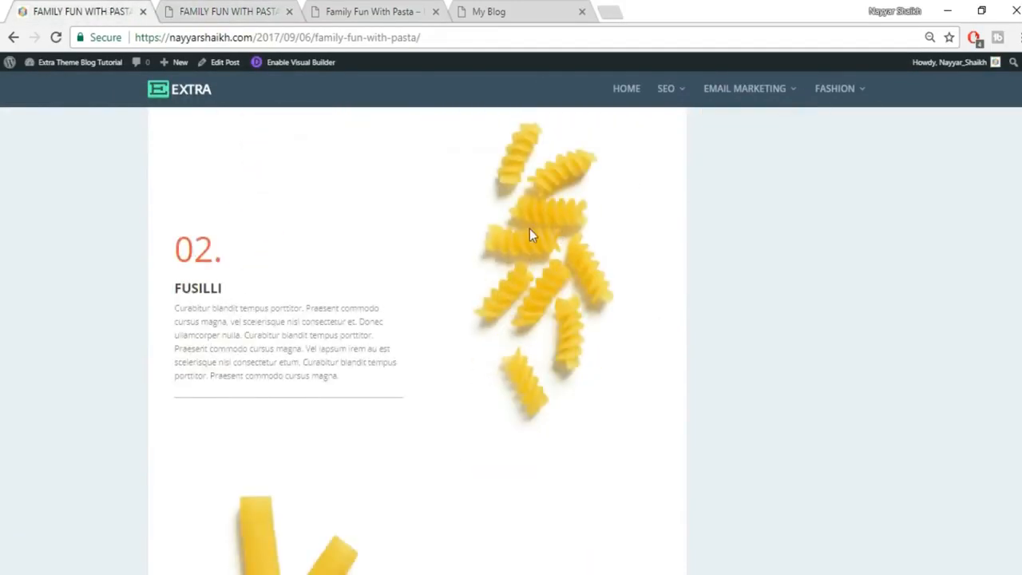
pyautogui.click(226, 9)
pyautogui.scroll(2, 711, 345)
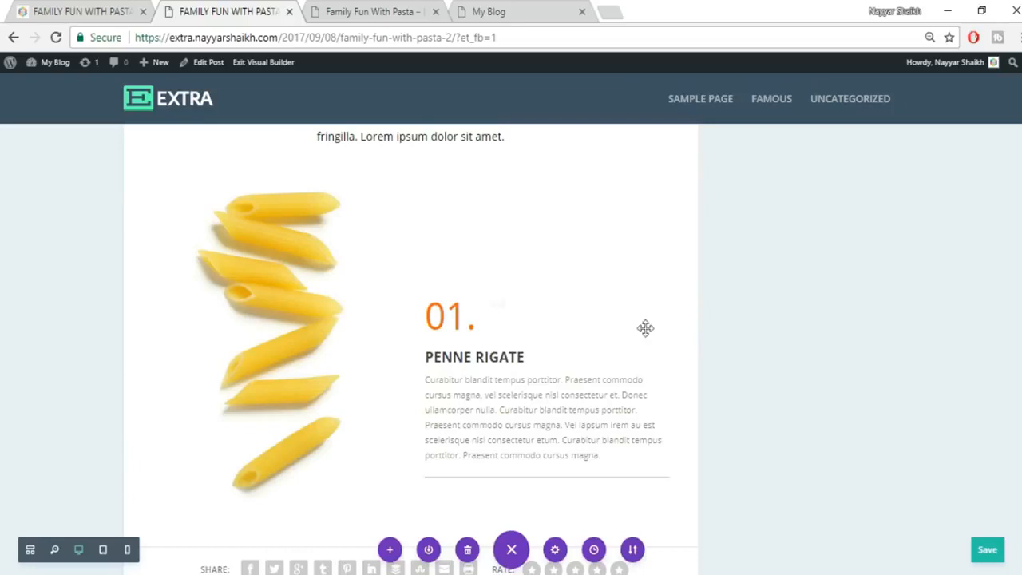
pyautogui.moveTo(353, 222)
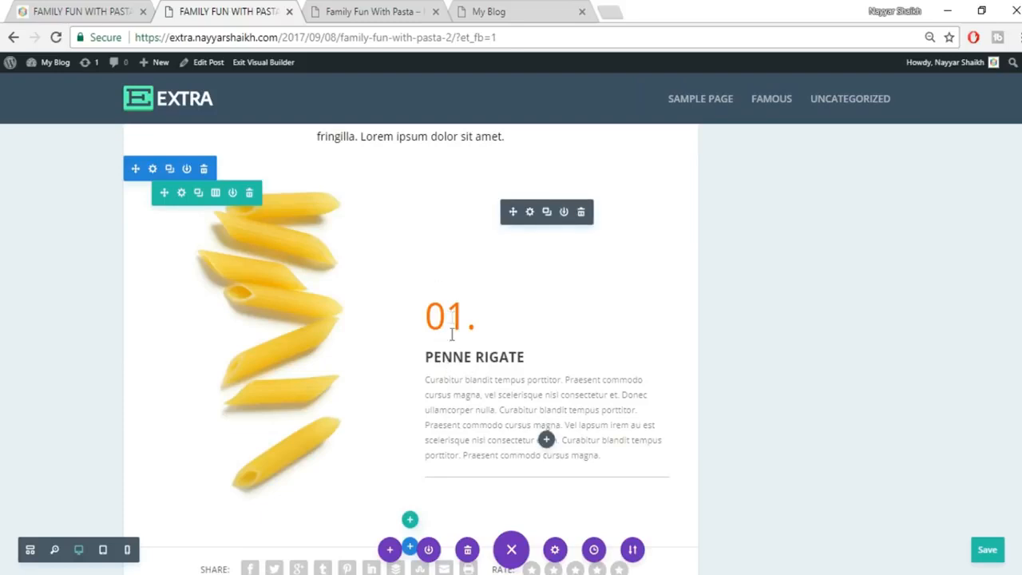
# Duplicate the PENNE RIGATE row
pyautogui.click(198, 194)
pyautogui.scroll(-3, 809, 360)
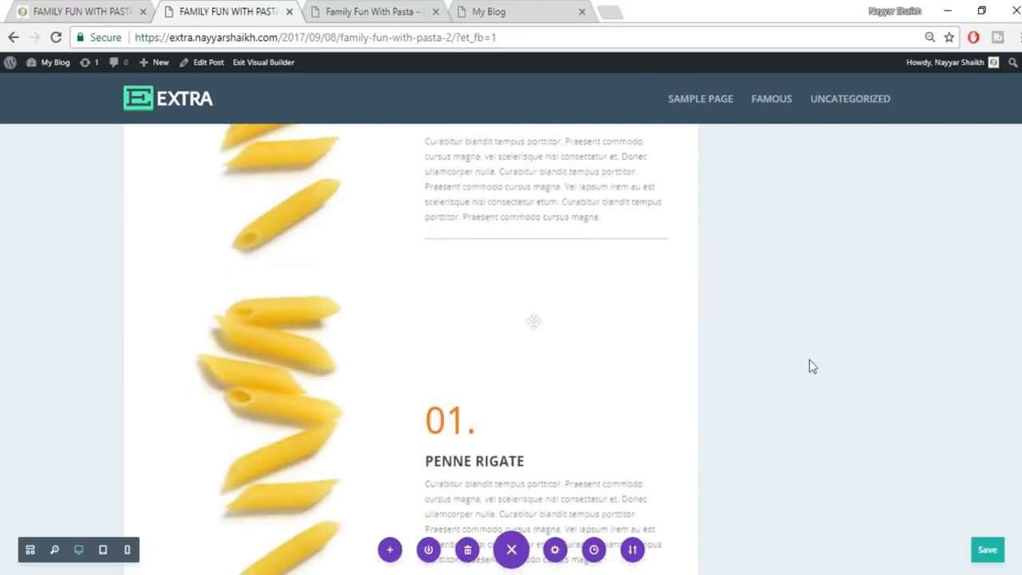
pyautogui.scroll(-4, 502, 436)
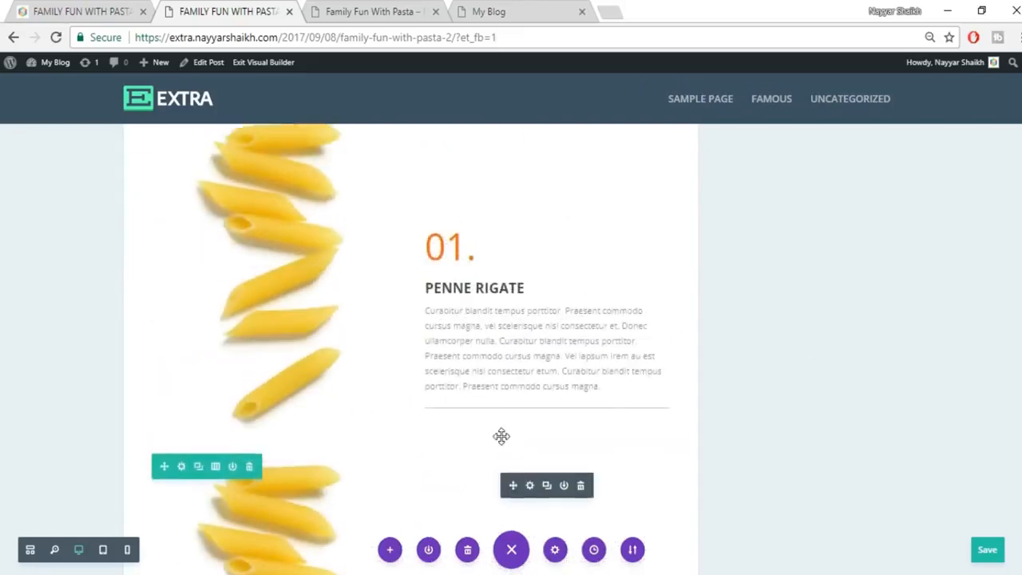
pyautogui.scroll(-4, 308, 325)
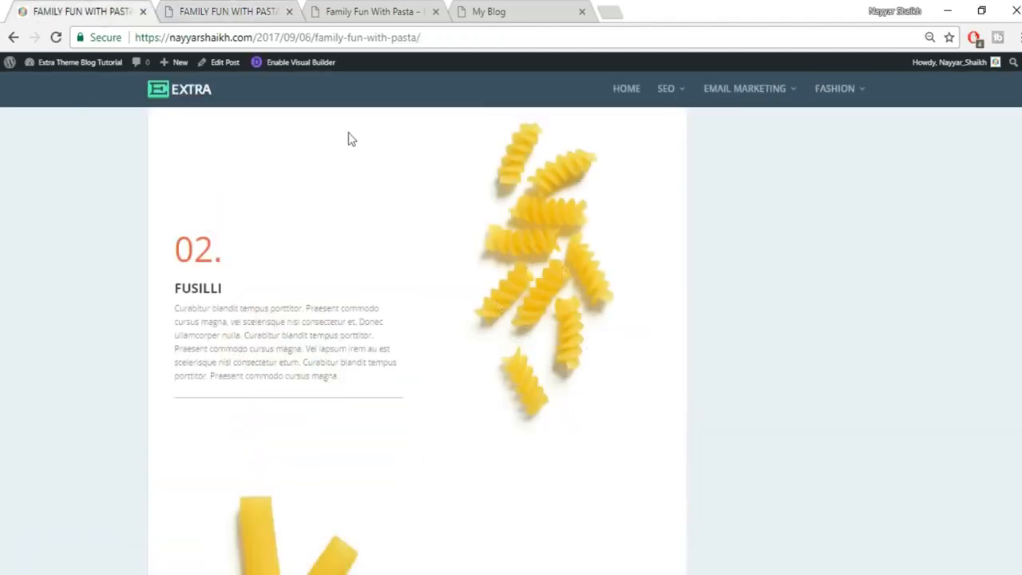
pyautogui.click(279, 8)
# In the copy, move the text and divider to the left column and the penne image right
pyautogui.moveTo(363, 285); pyautogui.dragTo(548, 299)
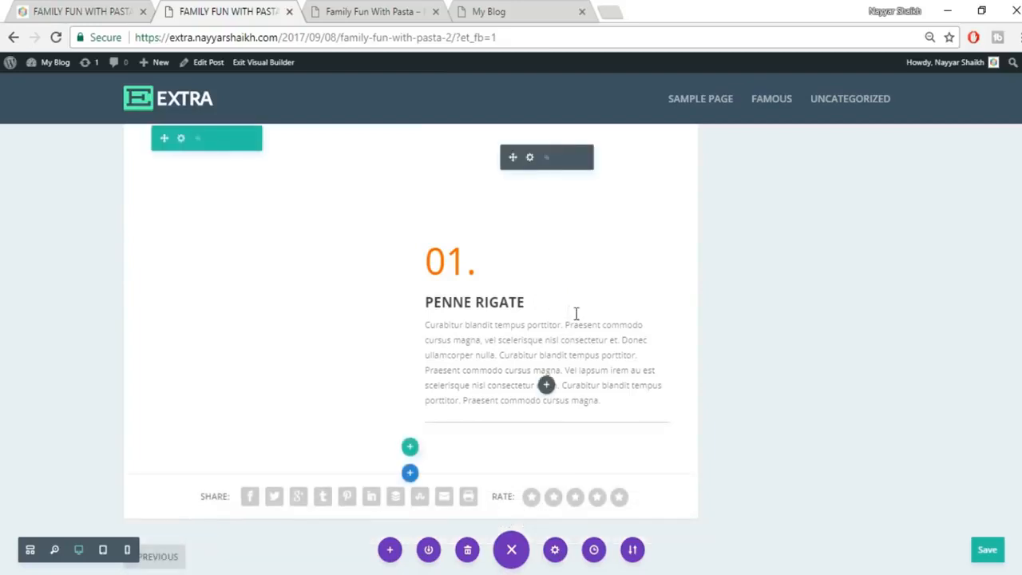
pyautogui.scroll(-1, 559, 471)
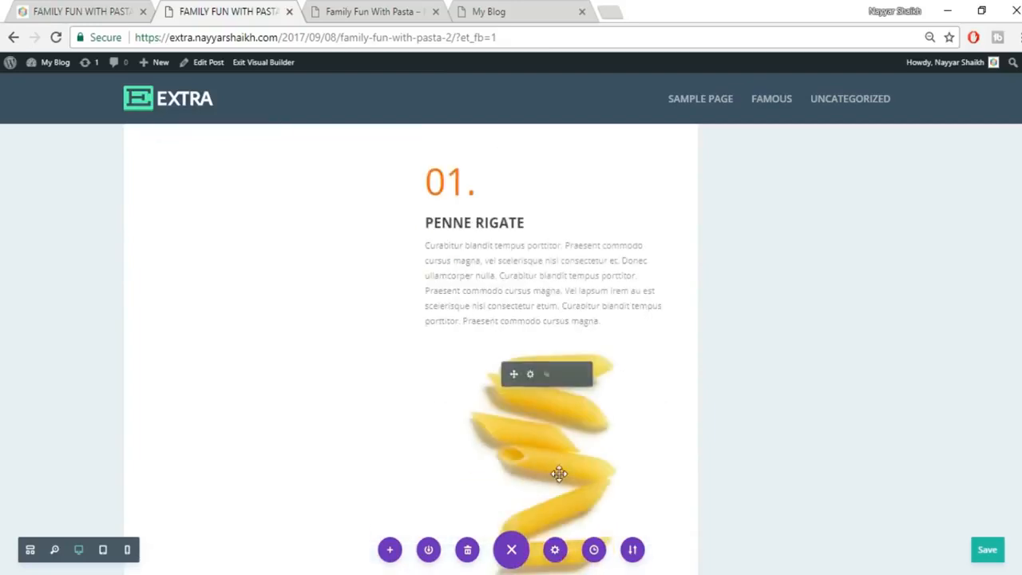
pyautogui.scroll(1, 546, 444)
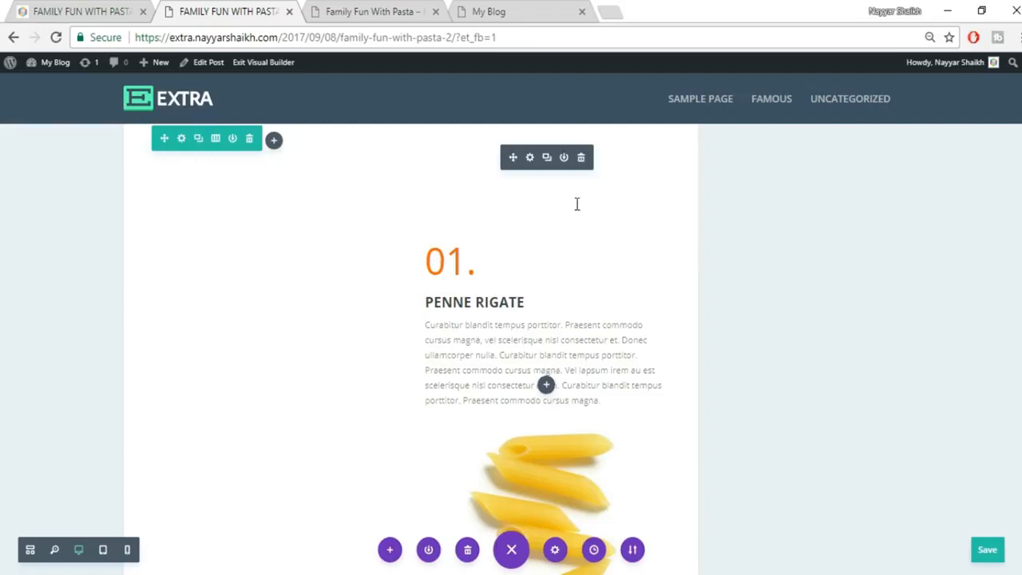
pyautogui.moveTo(515, 158); pyautogui.dragTo(281, 232)
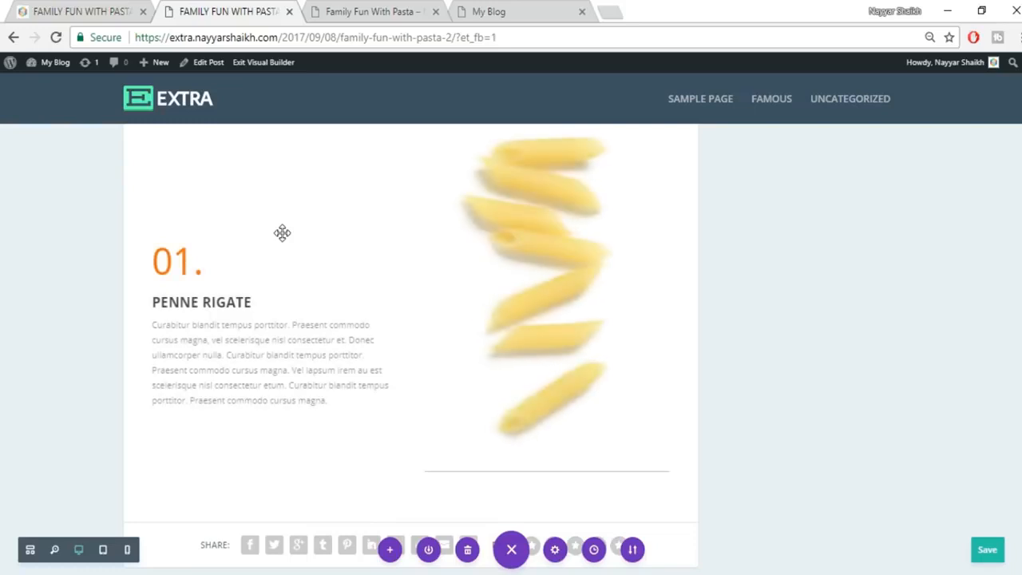
pyautogui.moveTo(509, 432); pyautogui.dragTo(337, 424)
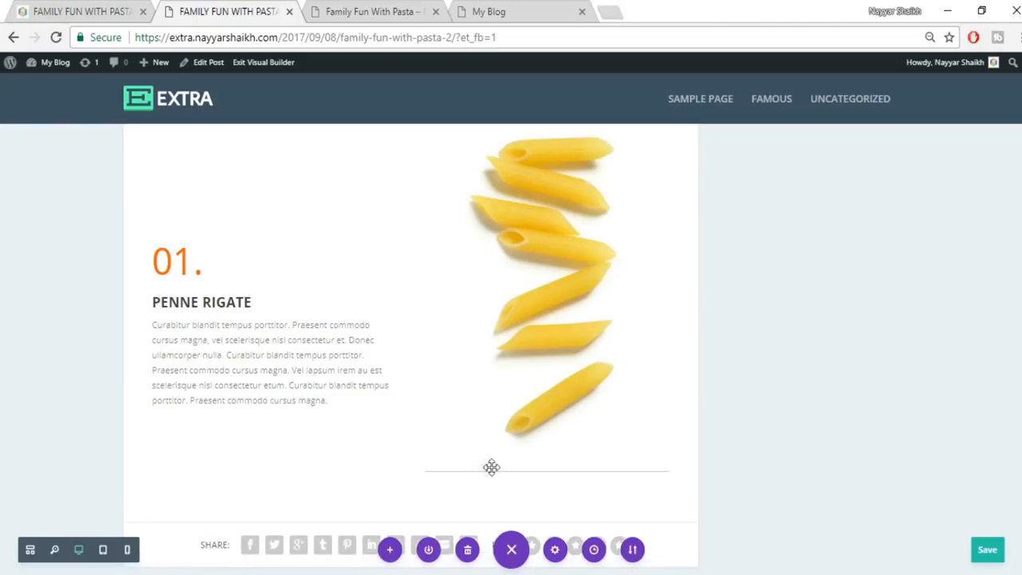
pyautogui.moveTo(449, 472); pyautogui.dragTo(239, 403)
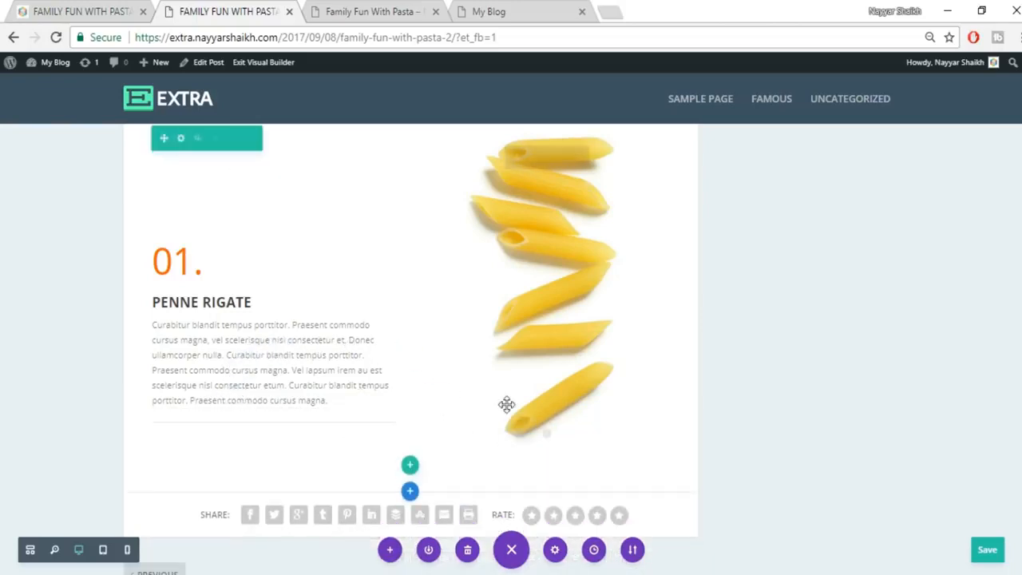
pyautogui.scroll(1, 711, 322)
pyautogui.scroll(-2, 598, 306)
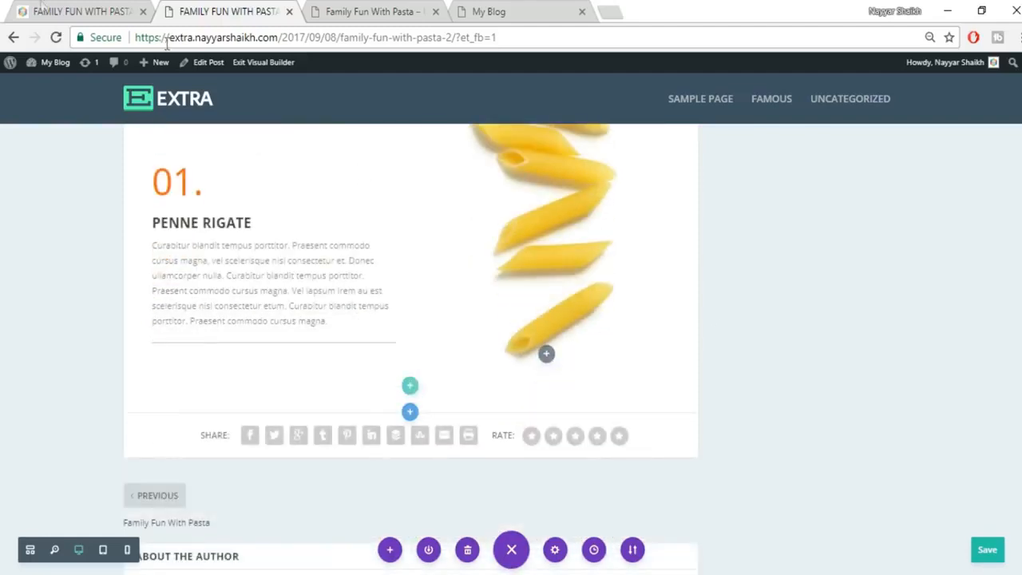
pyautogui.click(42, 8)
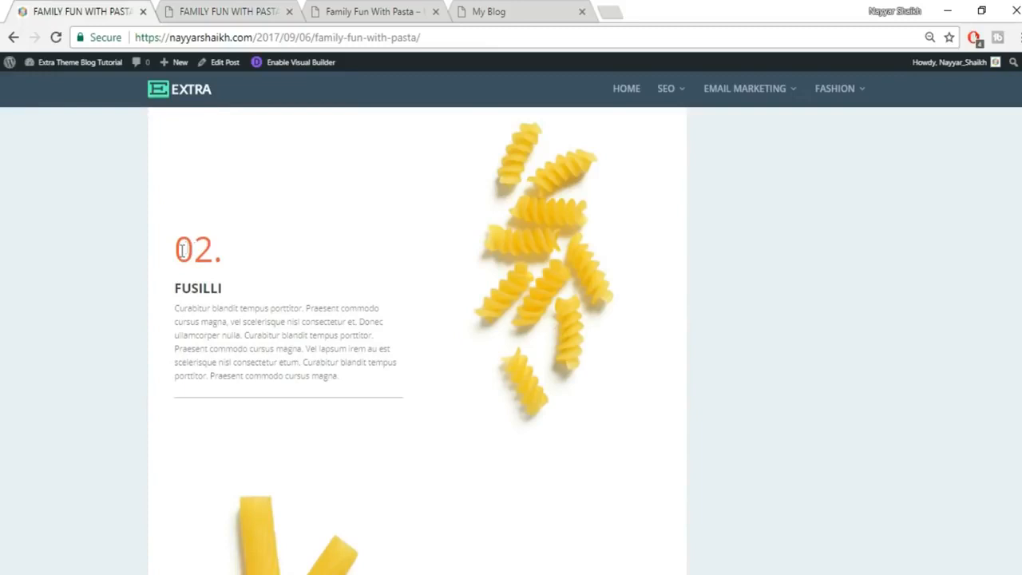
# Change the copied heading to 02. FUSILLI, pasting FUSILLI from the reference post over PENNE RIGATE
pyautogui.click(185, 11)
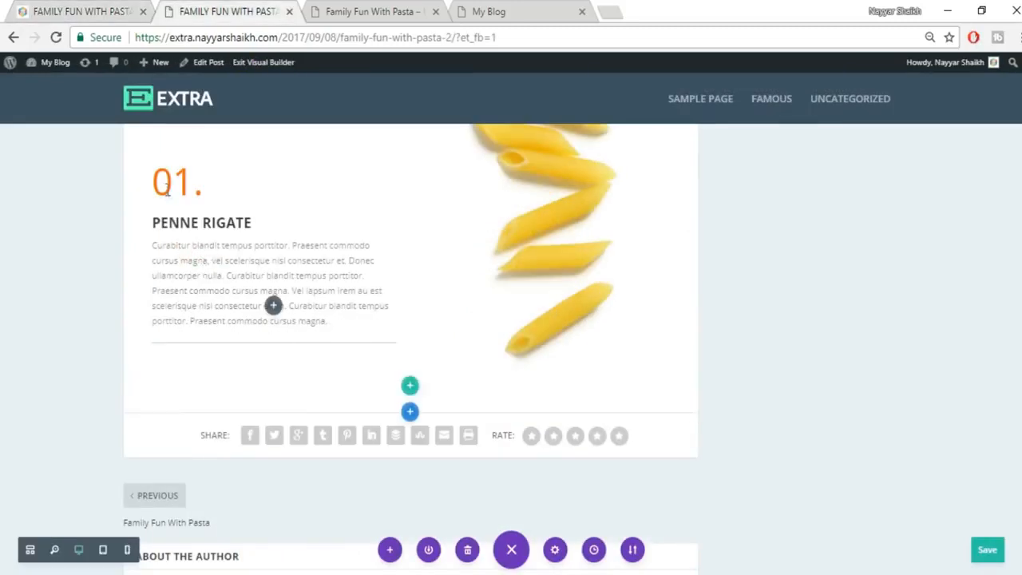
pyautogui.moveTo(177, 182); pyautogui.dragTo(192, 183)
pyautogui.write('2')
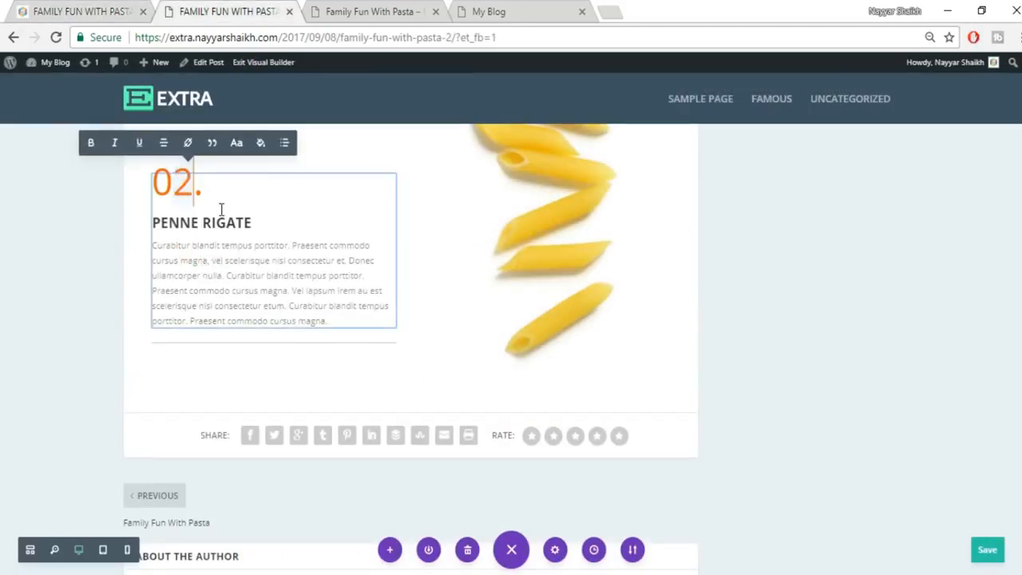
pyautogui.click(90, 8)
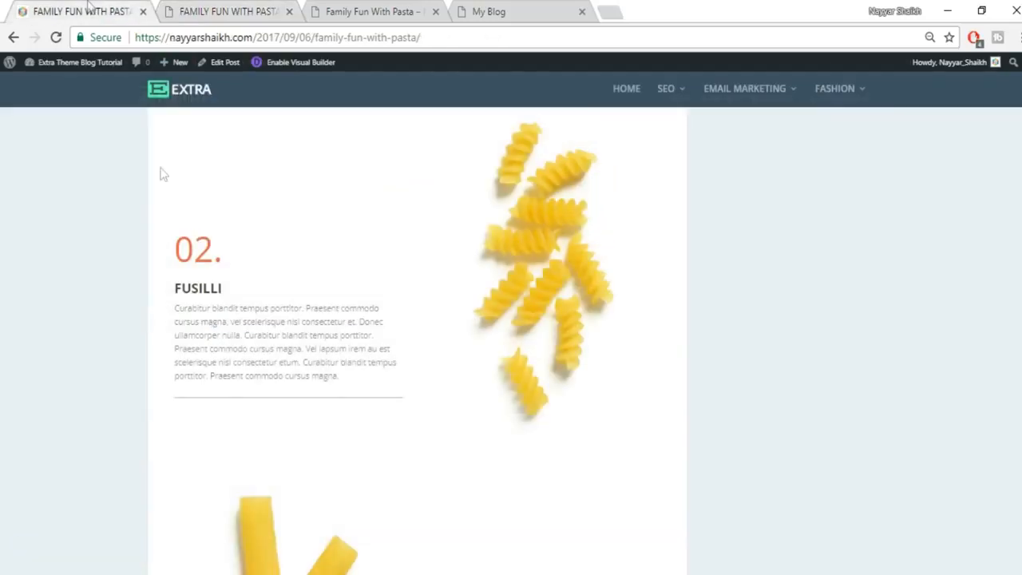
pyautogui.doubleClick(203, 291)
pyautogui.hotkey('ctrl', 'c')
pyautogui.click(211, 9)
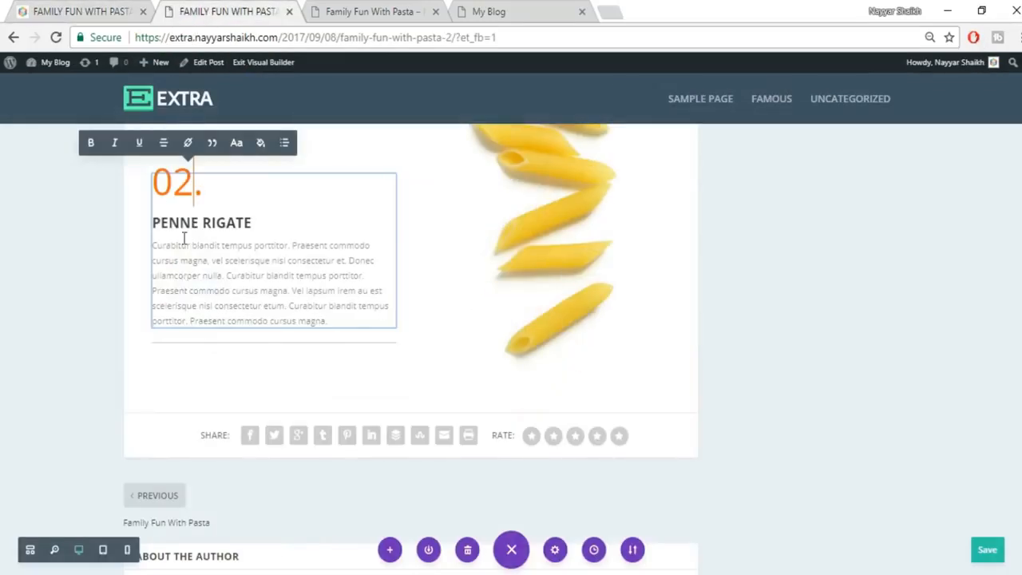
pyautogui.moveTo(152, 223); pyautogui.dragTo(251, 222)
pyautogui.hotkey('ctrl', 'v')
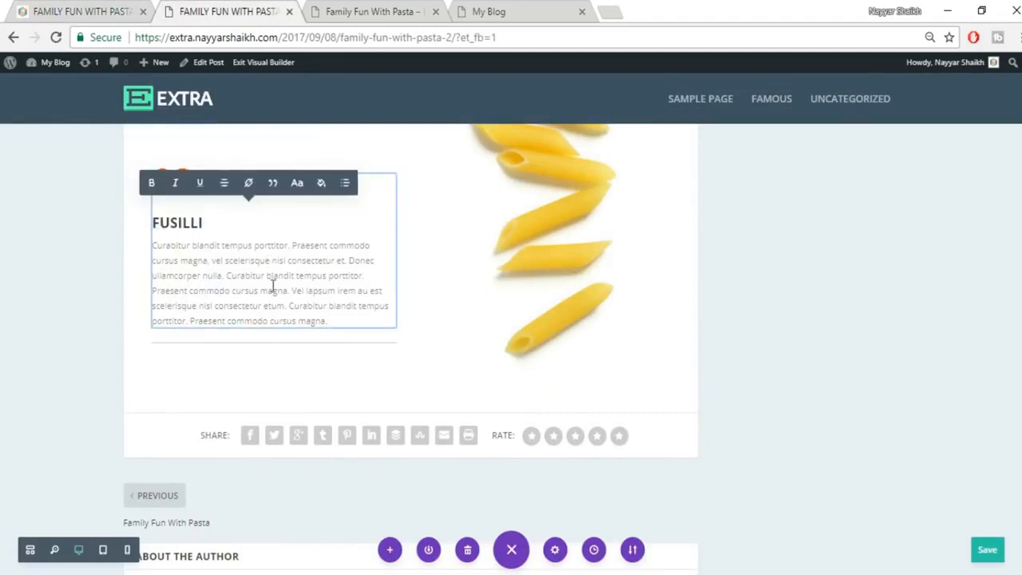
pyautogui.click(874, 381)
pyautogui.scroll(2, 874, 382)
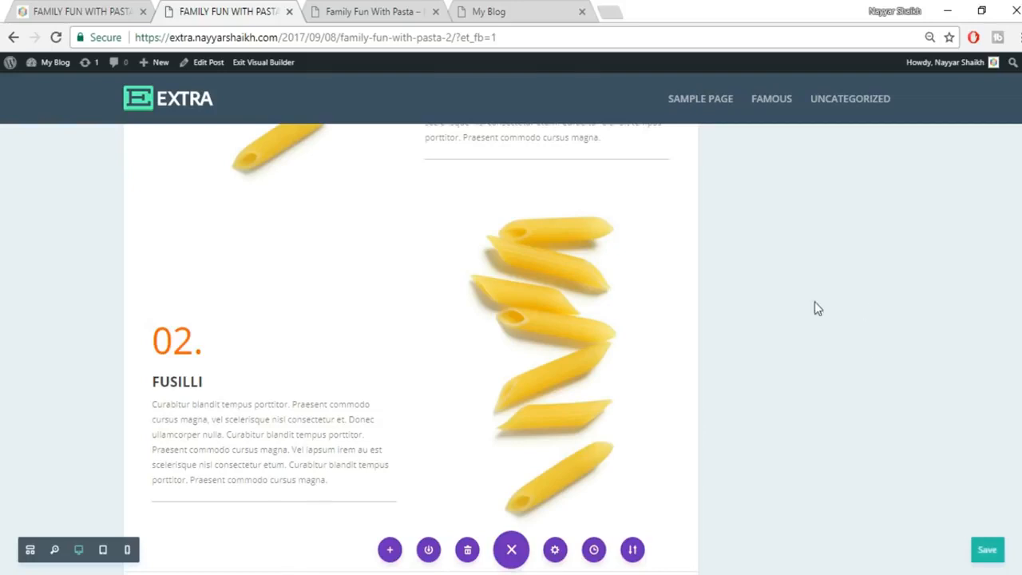
# Upload pasta_02 as the replacement for the penne image in the Fusilli row
pyautogui.moveTo(561, 331)
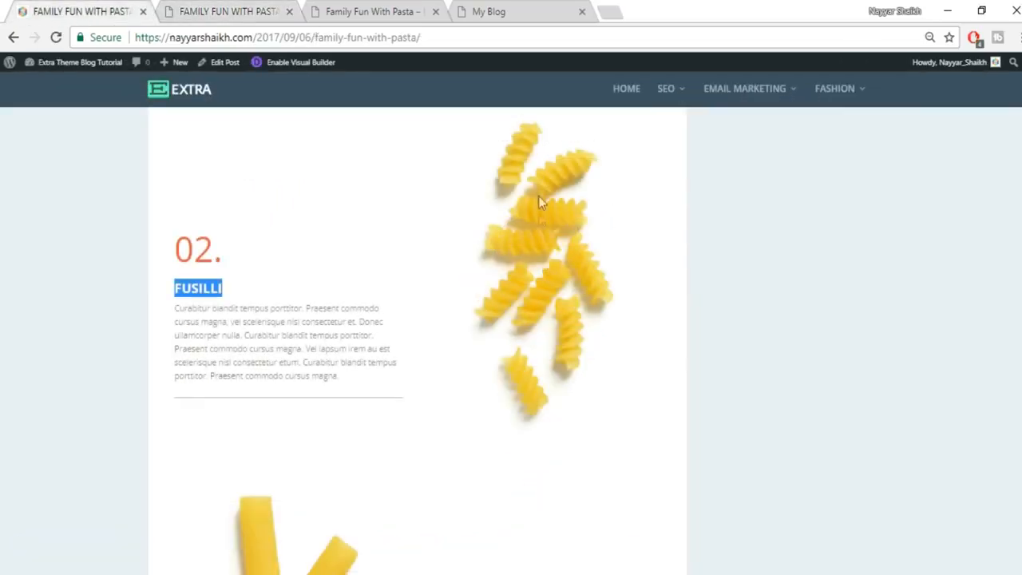
pyautogui.click(219, 9)
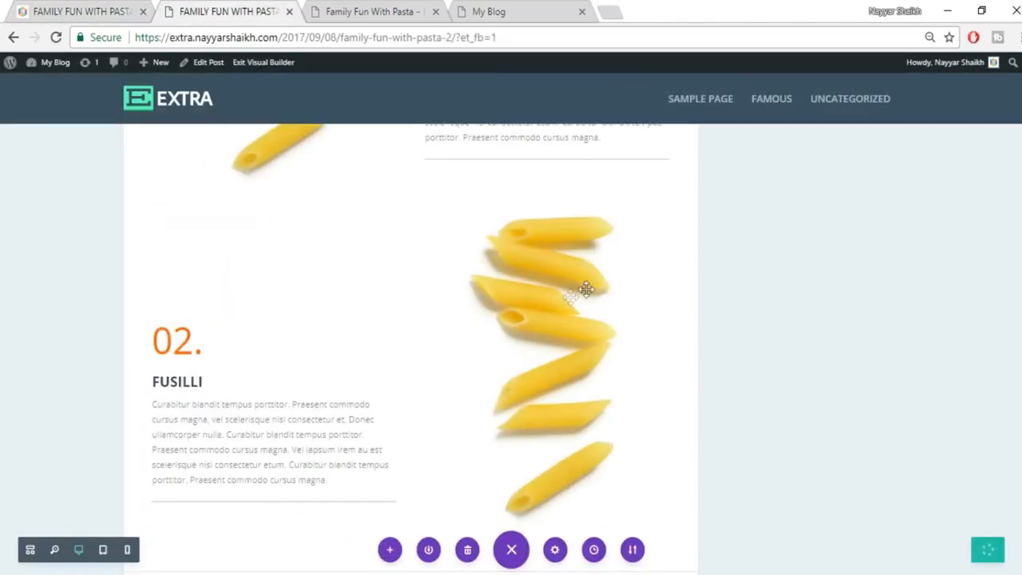
pyautogui.moveTo(542, 253)
pyautogui.click(530, 237)
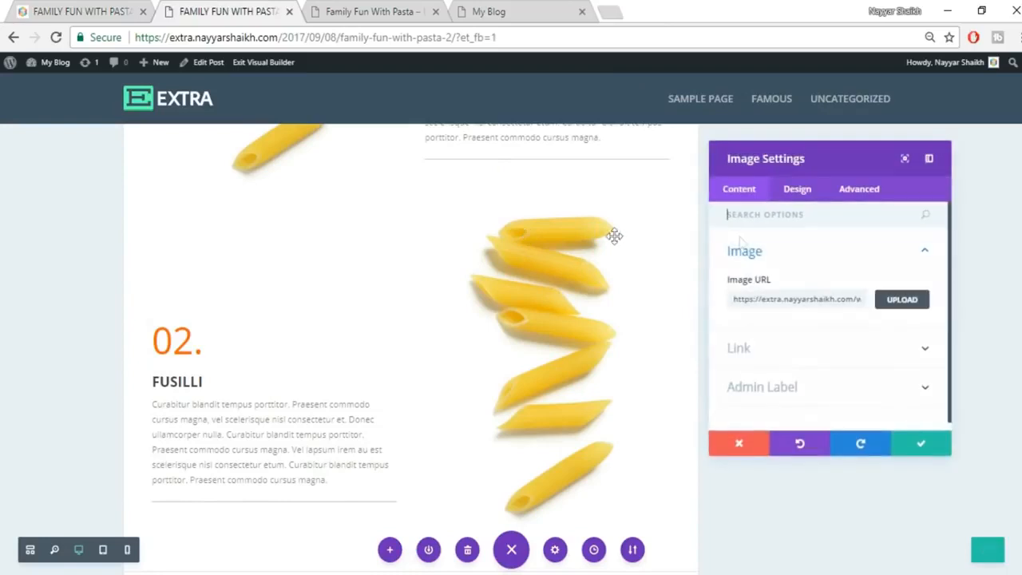
pyautogui.click(902, 300)
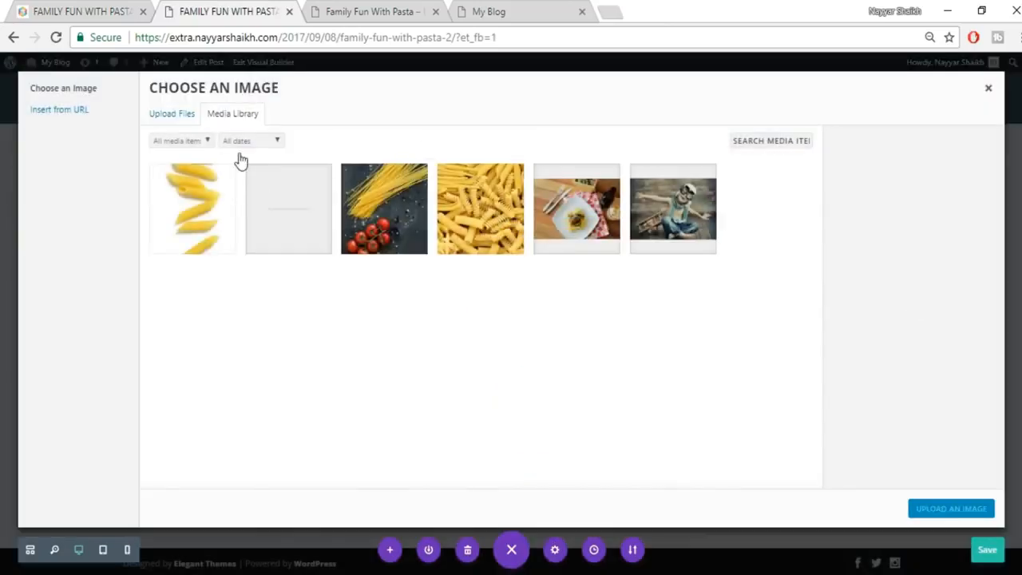
pyautogui.click(180, 115)
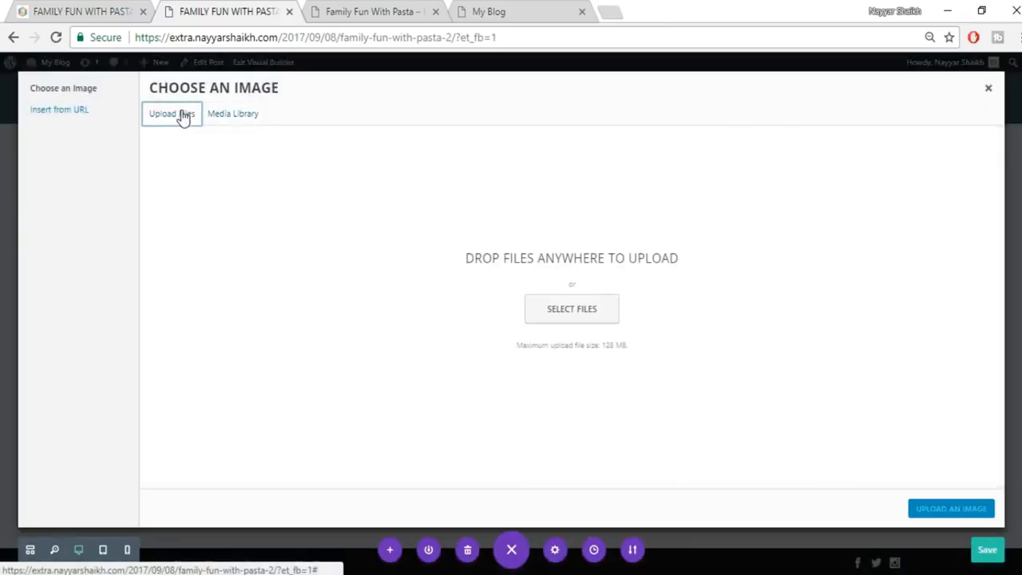
pyautogui.click(581, 308)
pyautogui.scroll(-3, 730, 445)
pyautogui.click(613, 343)
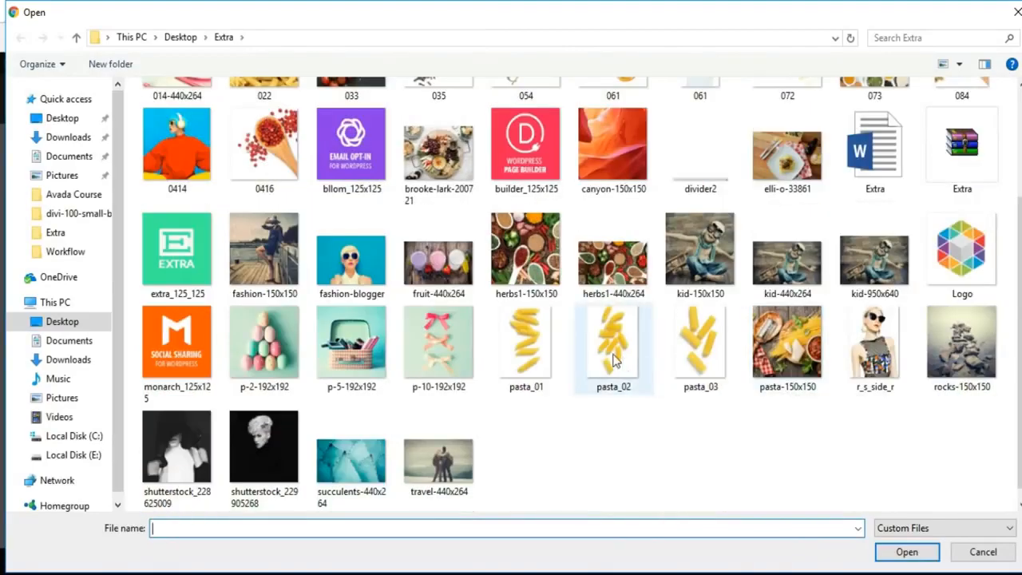
pyautogui.click(906, 553)
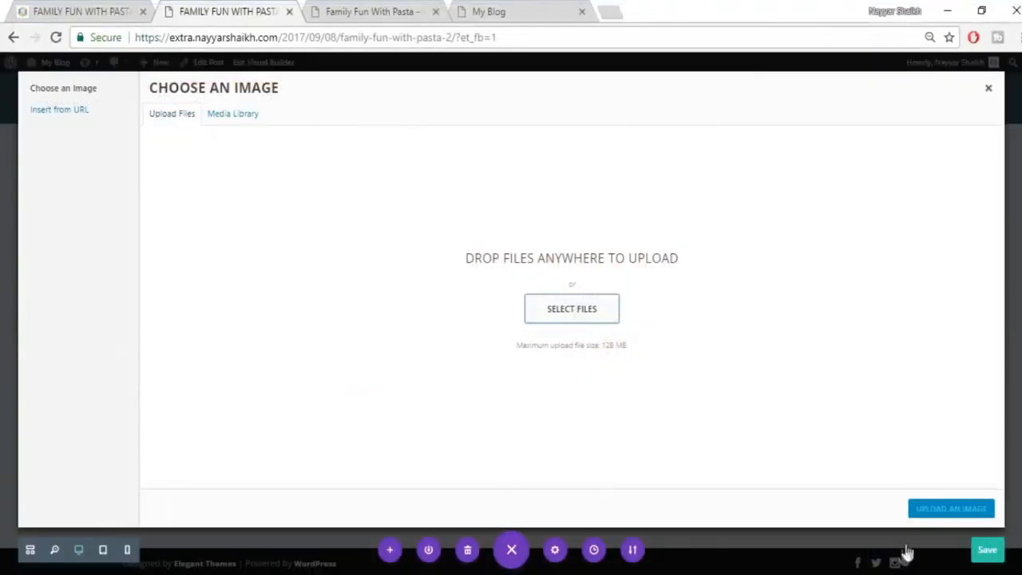
# Insert the uploaded pasta_02 fusilli image into the image module and save it
pyautogui.click(932, 515)
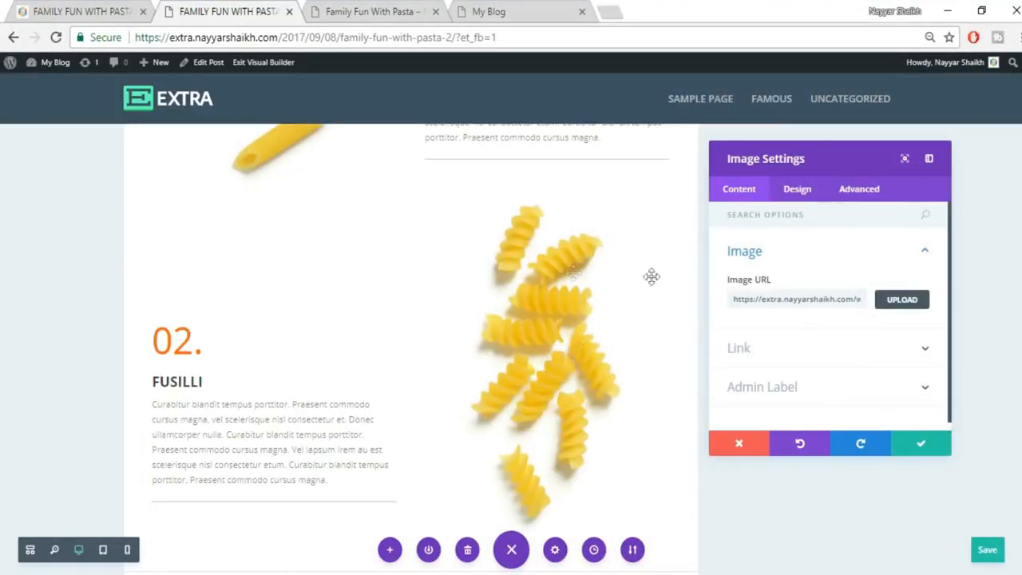
pyautogui.click(912, 453)
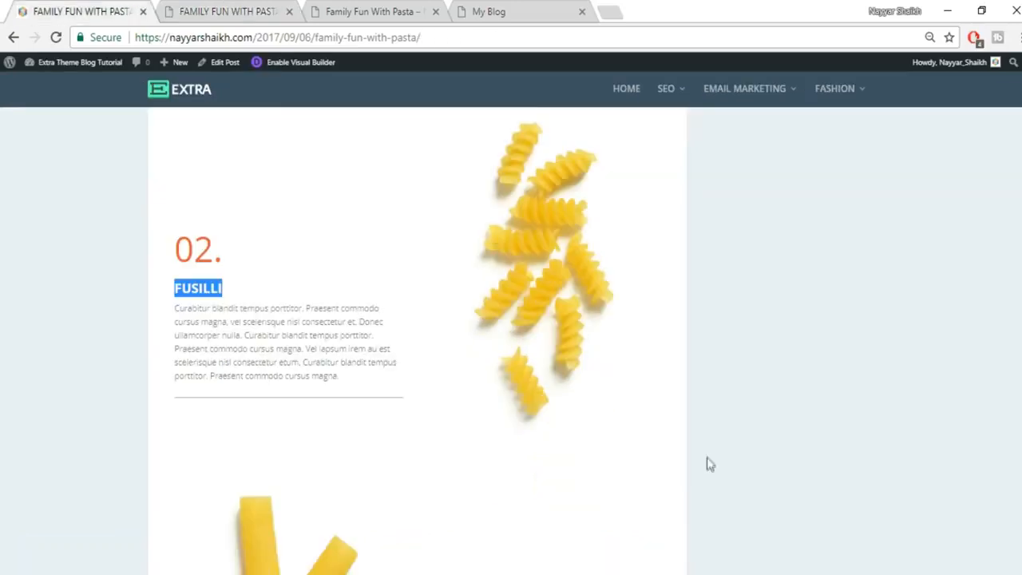
pyautogui.scroll(-10, 707, 463)
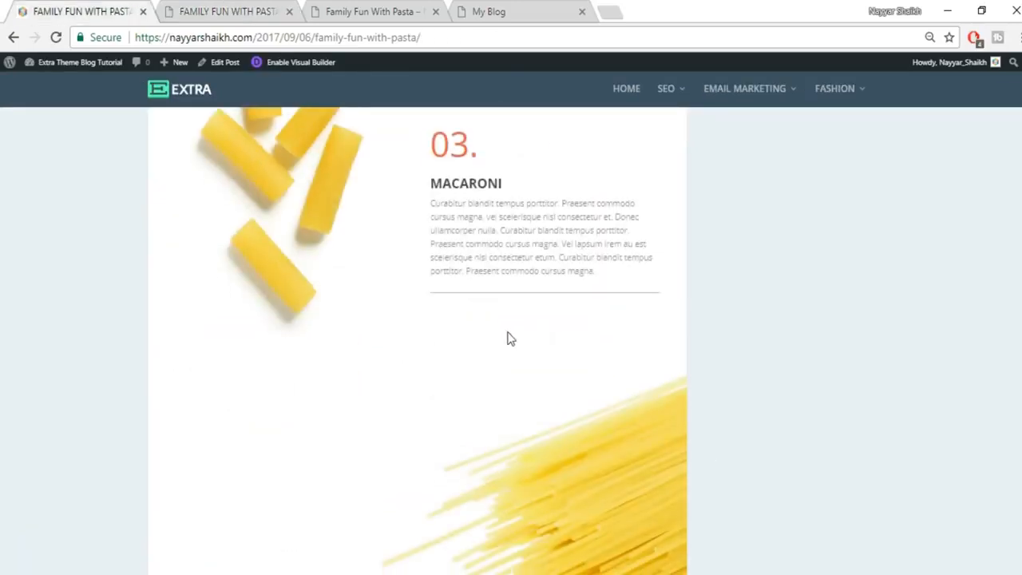
pyautogui.scroll(4, 515, 447)
pyautogui.scroll(7, 486, 368)
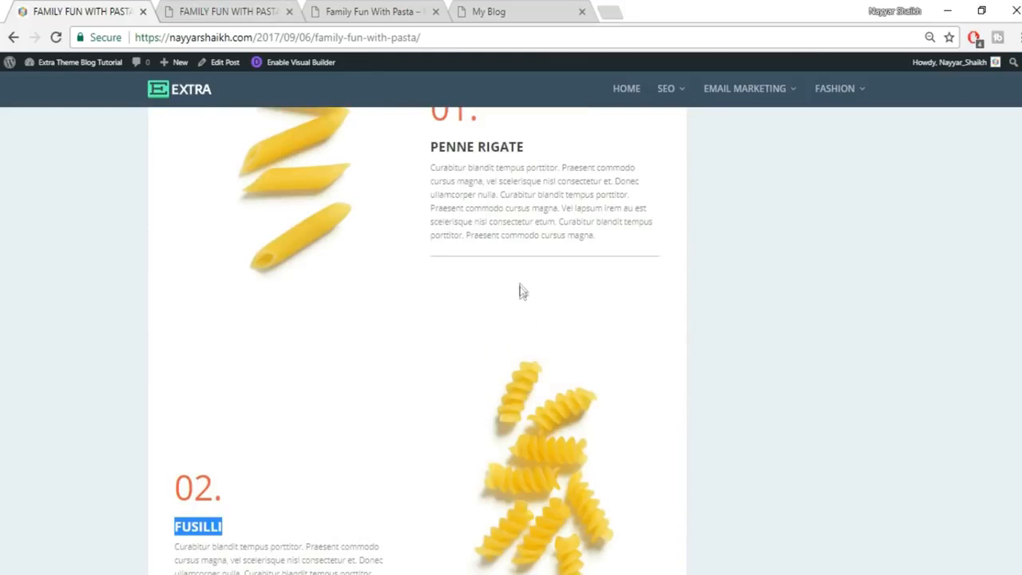
pyautogui.click(284, 9)
# Give the first pasta row 63px of bottom padding
pyautogui.scroll(1, 646, 340)
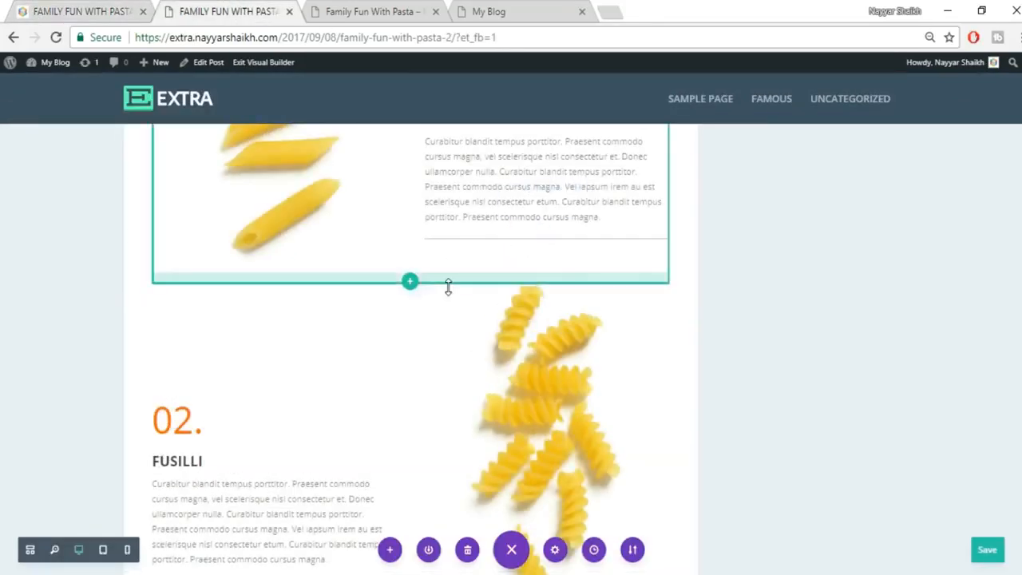
pyautogui.moveTo(448, 297); pyautogui.dragTo(440, 334)
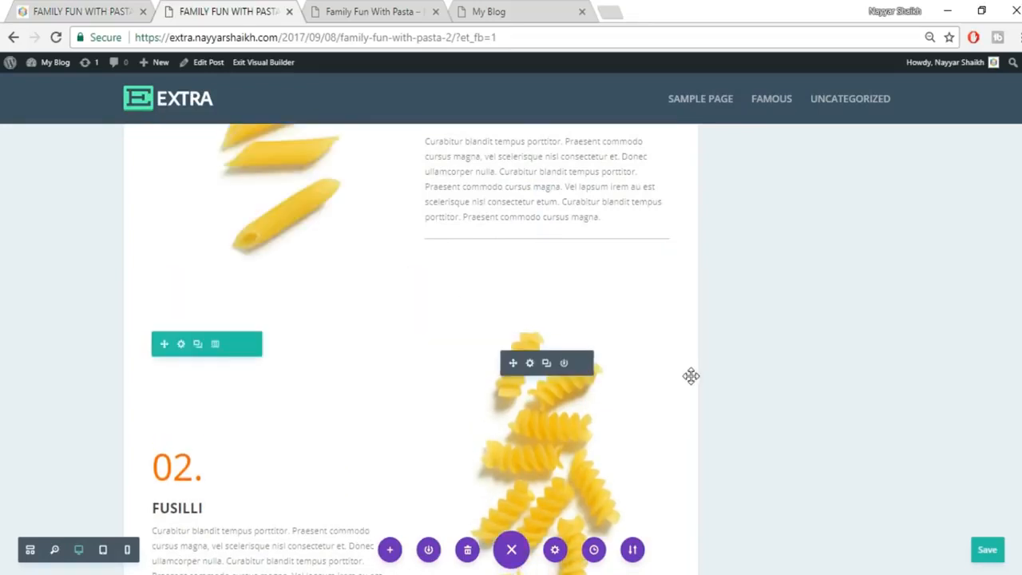
pyautogui.scroll(3, 678, 374)
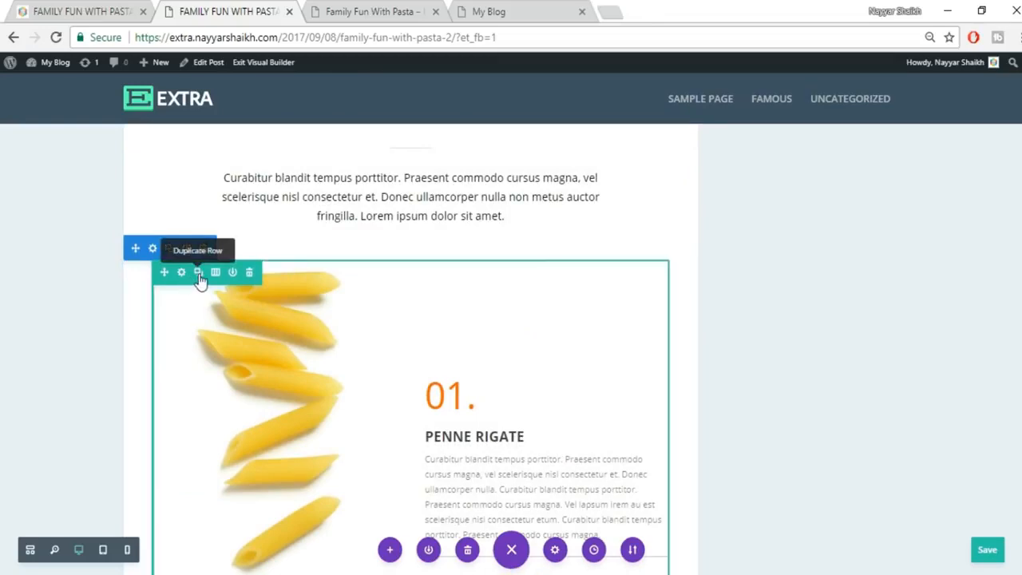
pyautogui.scroll(-5, 436, 335)
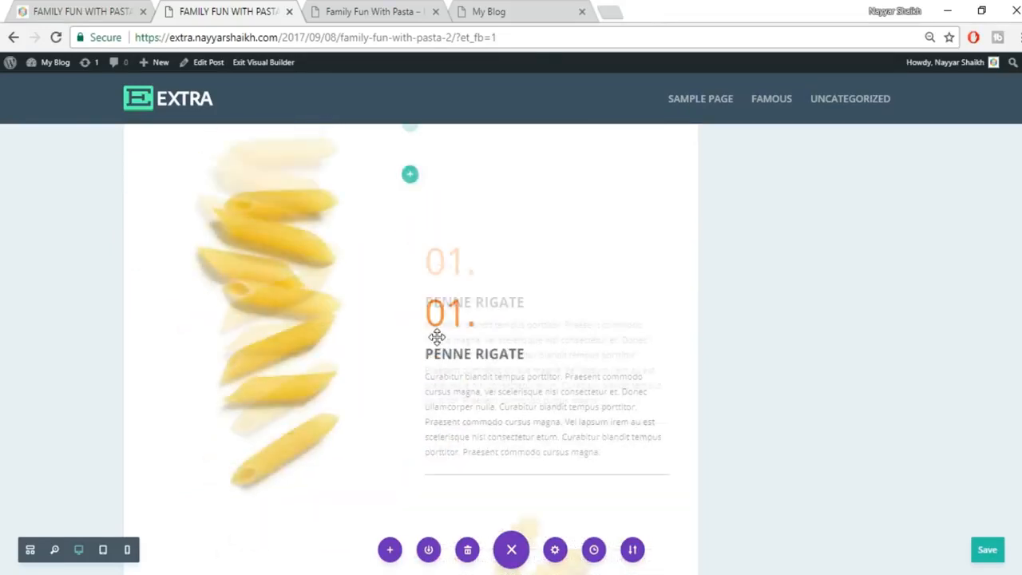
pyautogui.scroll(-5, 488, 411)
pyautogui.scroll(10, 488, 410)
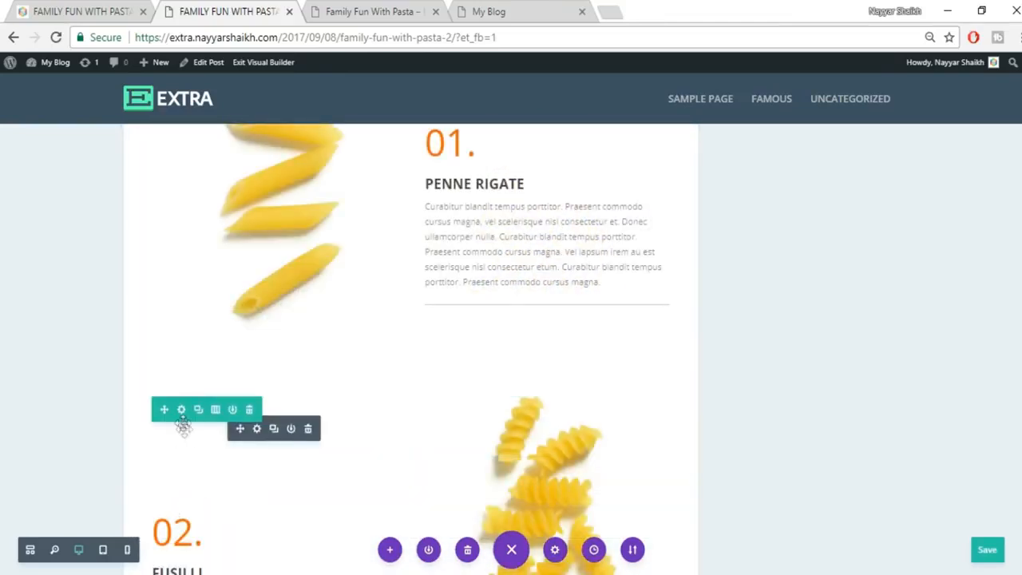
# Move the Fusilli row between the two Penne Rigate rows
pyautogui.moveTo(171, 410)
pyautogui.mouseDown()
pyautogui.moveTo(178, 126)
pyautogui.moveTo(206, 64)
pyautogui.moveTo(209, 209)
pyautogui.moveTo(221, 211)
pyautogui.mouseUp()
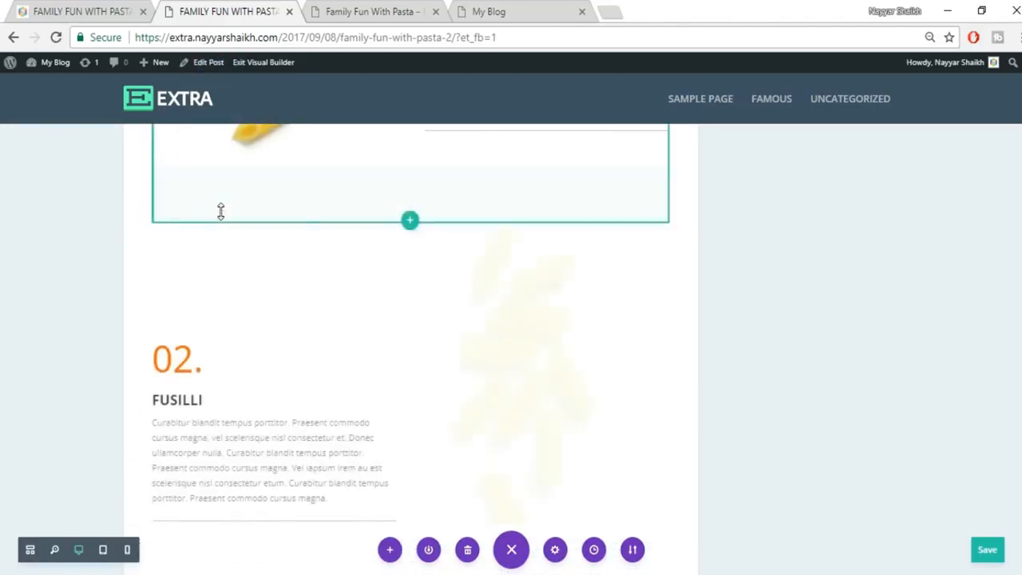
pyautogui.scroll(-3, 437, 362)
pyautogui.scroll(-8, 437, 362)
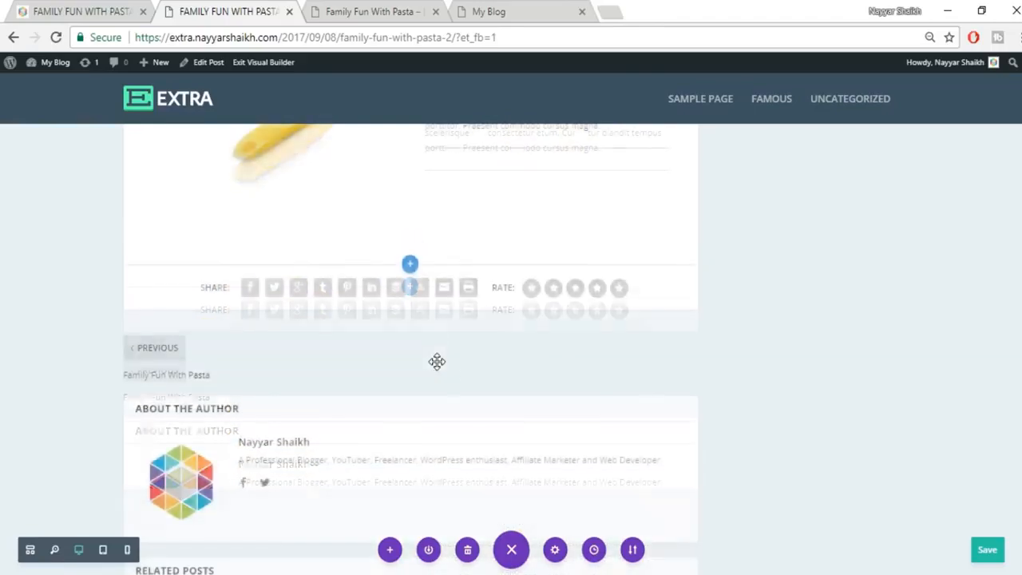
pyautogui.scroll(7, 454, 376)
pyautogui.scroll(9, 528, 385)
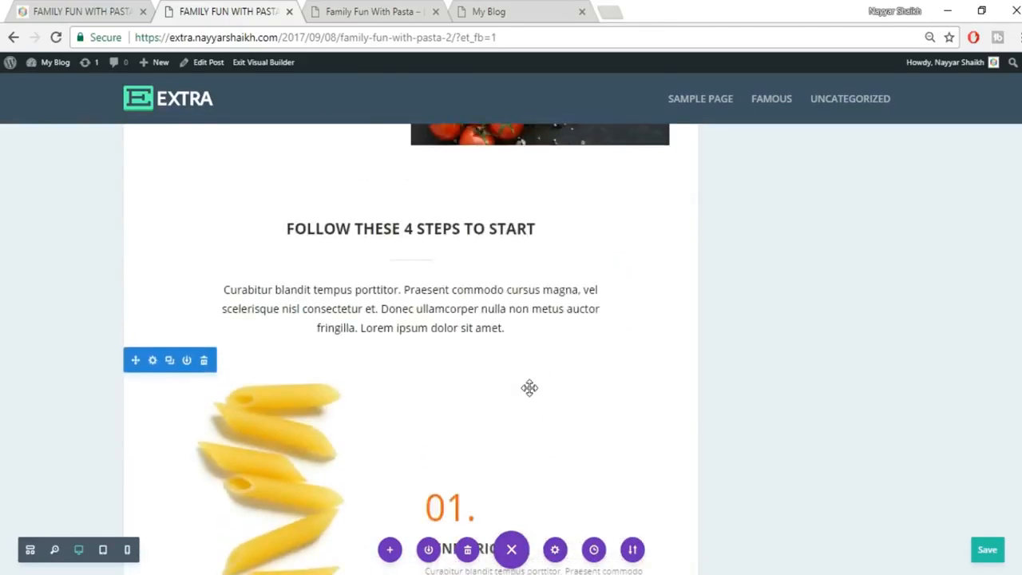
pyautogui.scroll(-4, 529, 388)
pyautogui.scroll(1, 530, 388)
pyautogui.scroll(-3, 530, 388)
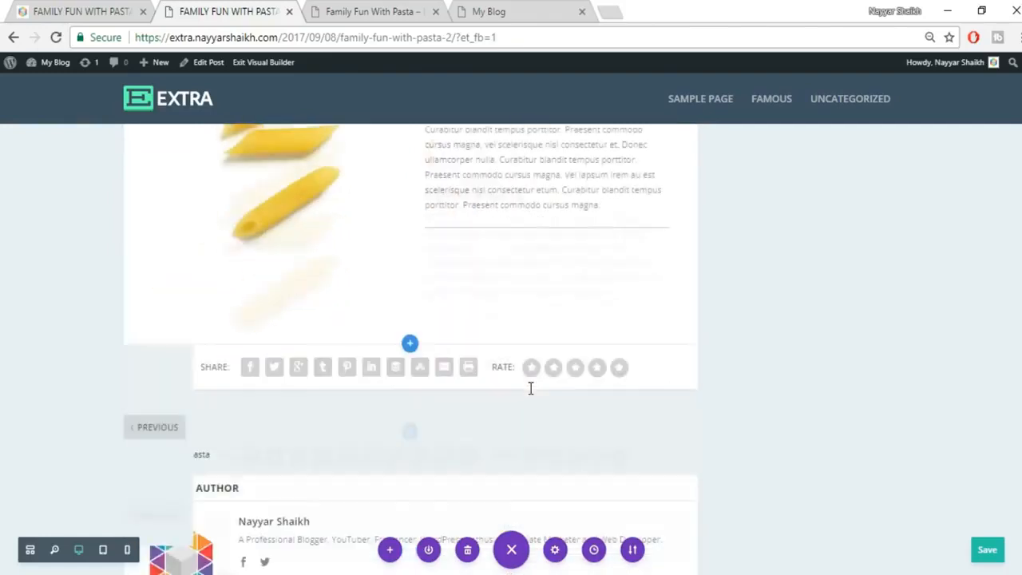
pyautogui.scroll(2, 530, 391)
pyautogui.scroll(1, 565, 282)
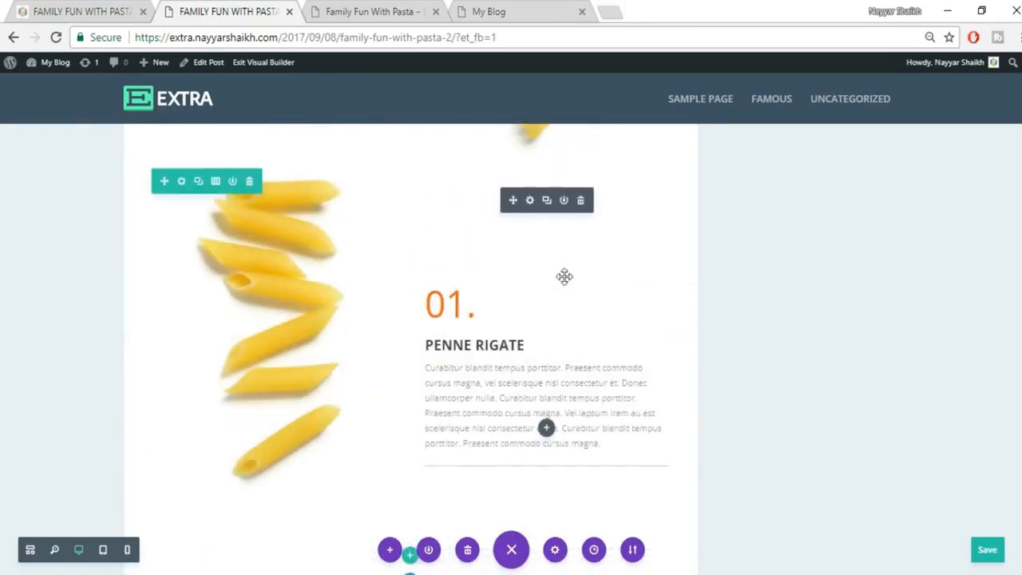
# Select the MACARONI heading on the reference published post to copy it
pyautogui.click(95, 11)
pyautogui.scroll(-7, 918, 508)
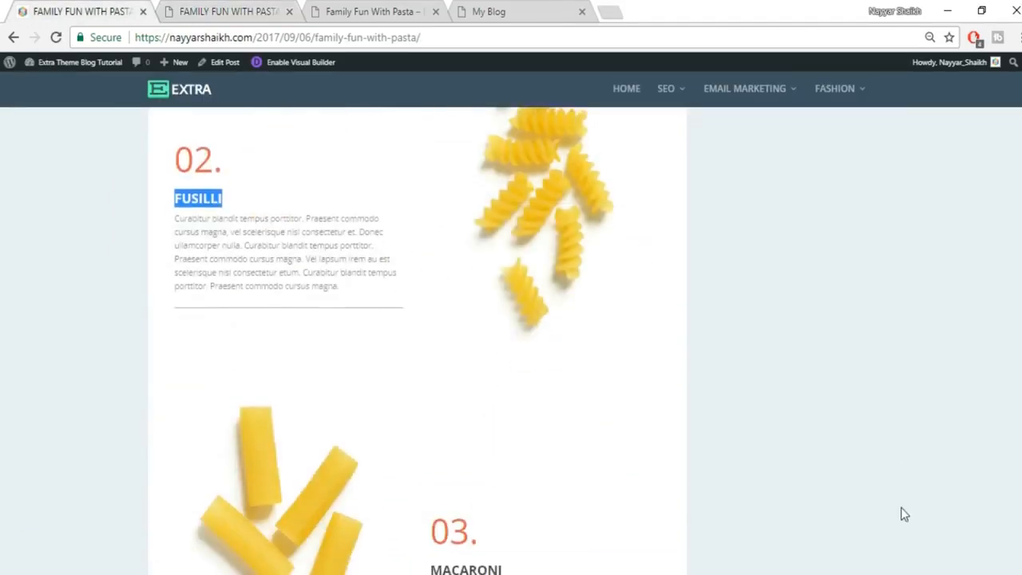
pyautogui.moveTo(432, 344); pyautogui.dragTo(500, 338)
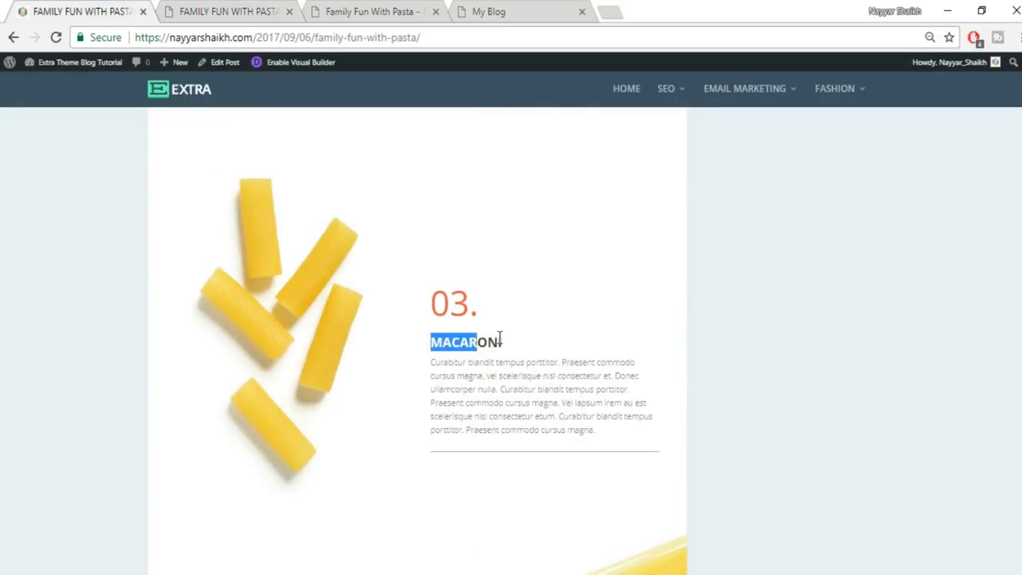
# Retitle the copied row's heading to 03. MACARONI and save the post
pyautogui.click(170, 10)
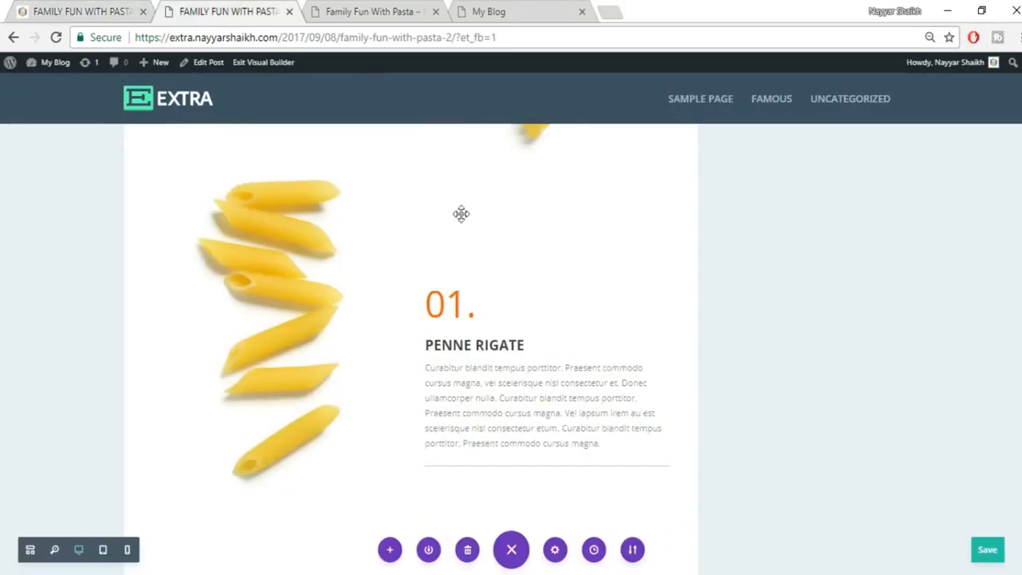
pyautogui.click(422, 345)
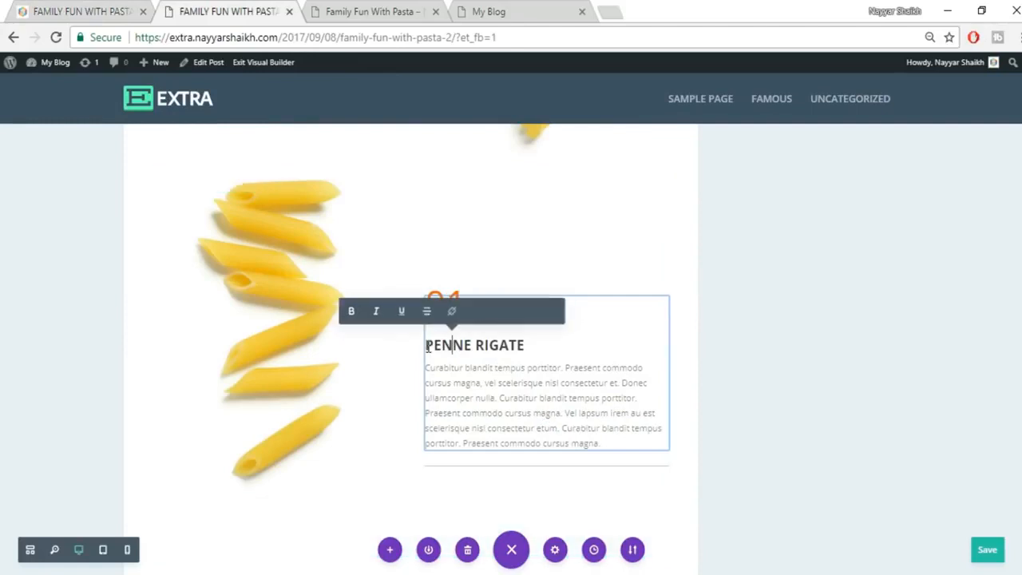
pyautogui.moveTo(423, 345); pyautogui.dragTo(524, 345)
pyautogui.write('MACARONI')
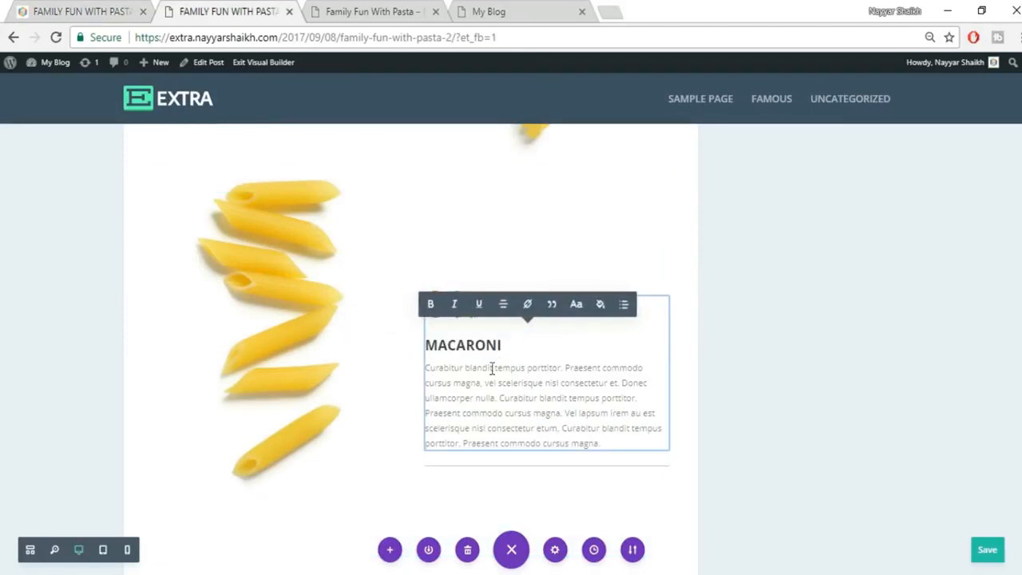
pyautogui.moveTo(444, 319); pyautogui.dragTo(465, 317)
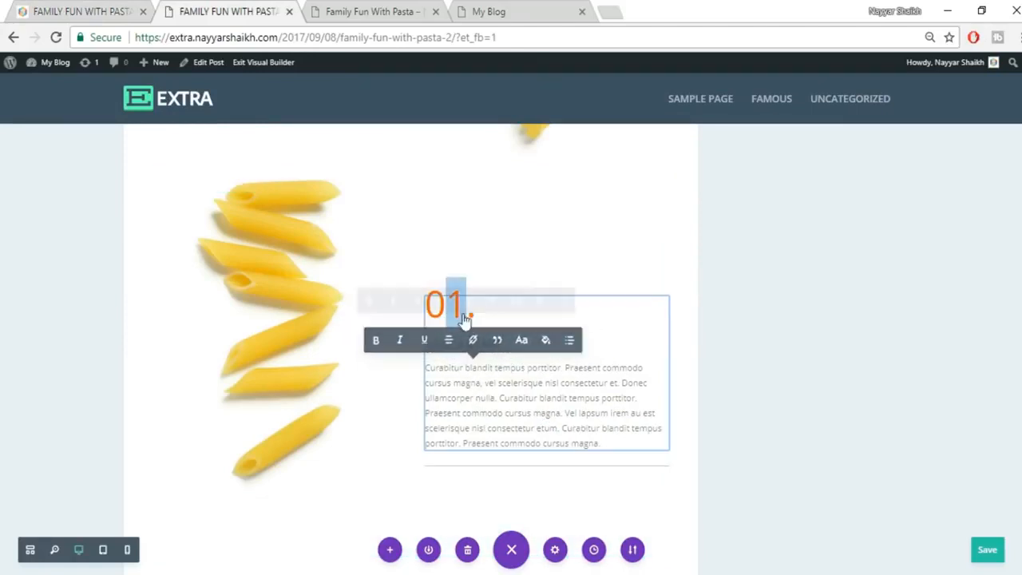
pyautogui.write('3')
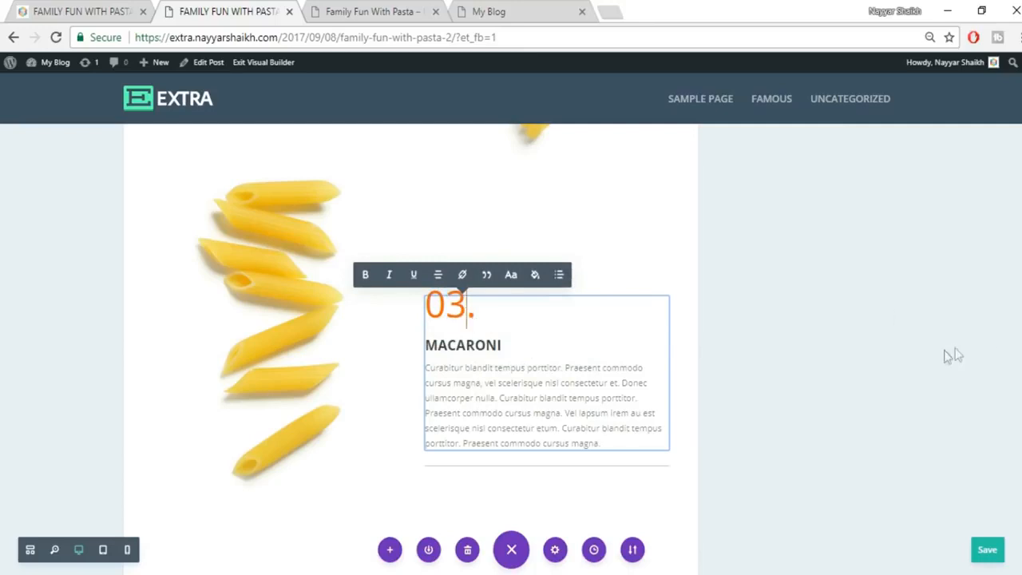
pyautogui.click(946, 358)
pyautogui.click(988, 550)
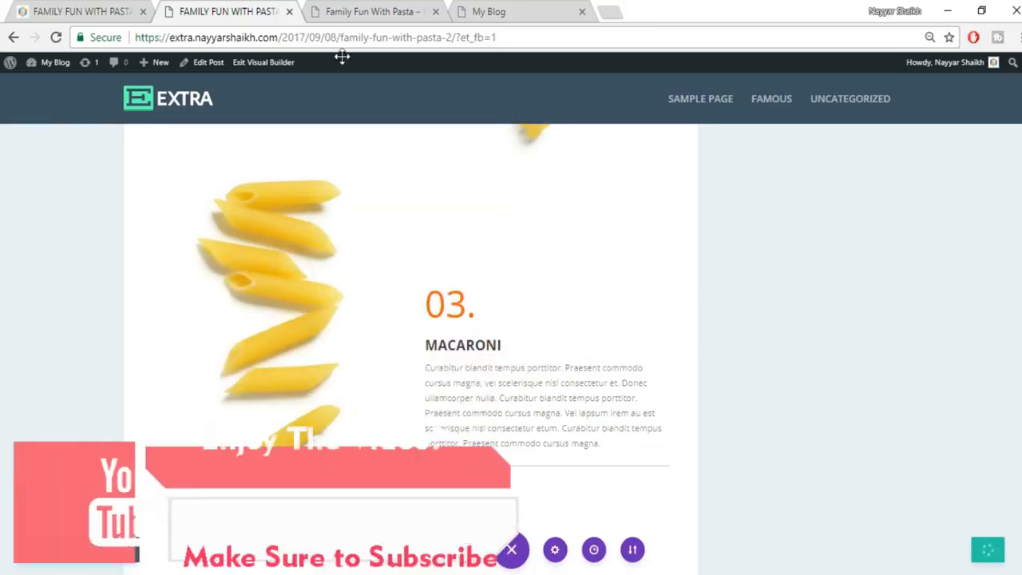
# Upload pasta_03 as the replacement for the penne image beside 03. MACARONI
pyautogui.click(137, 6)
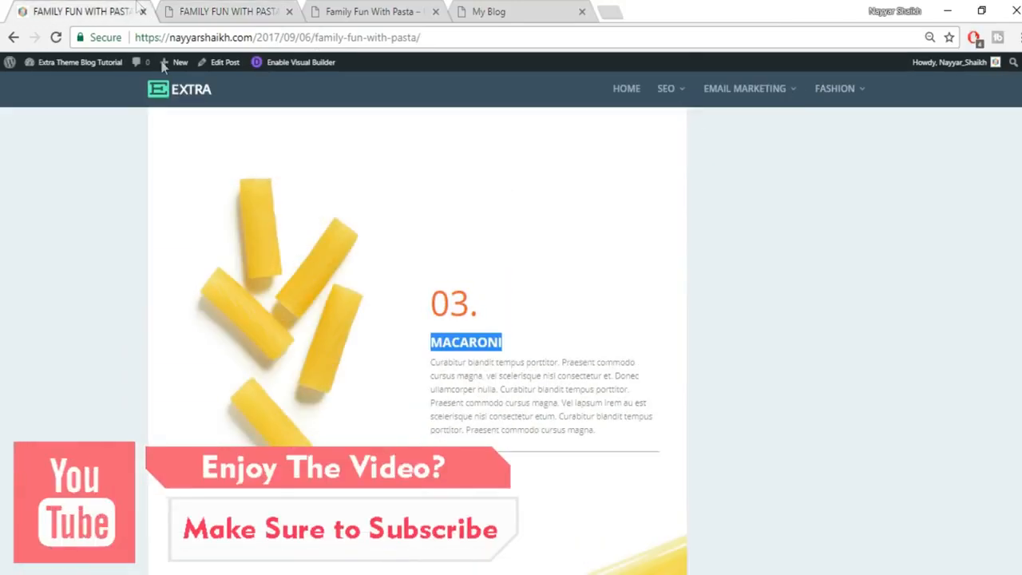
pyautogui.click(226, 11)
pyautogui.moveTo(262, 232)
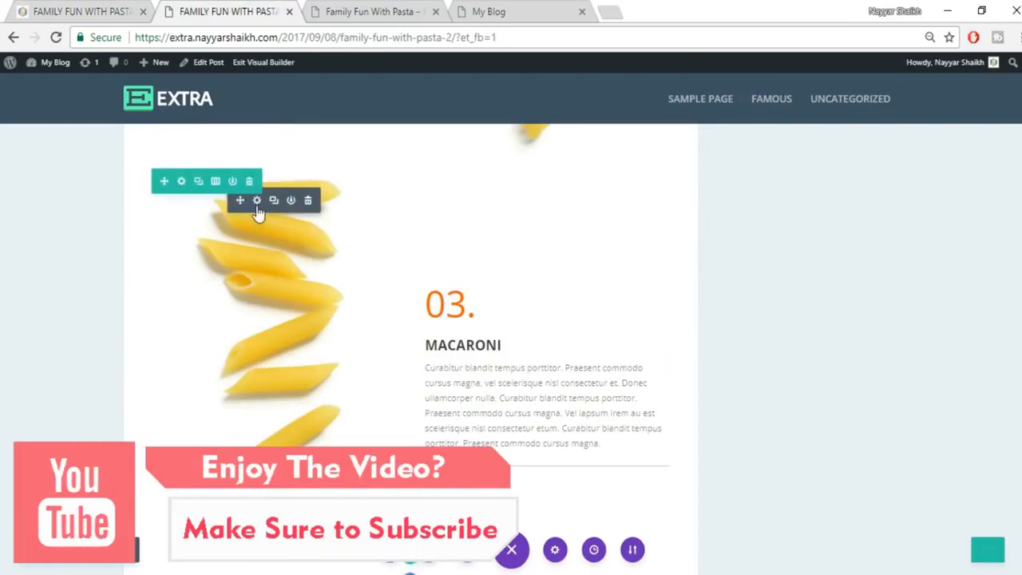
pyautogui.click(257, 201)
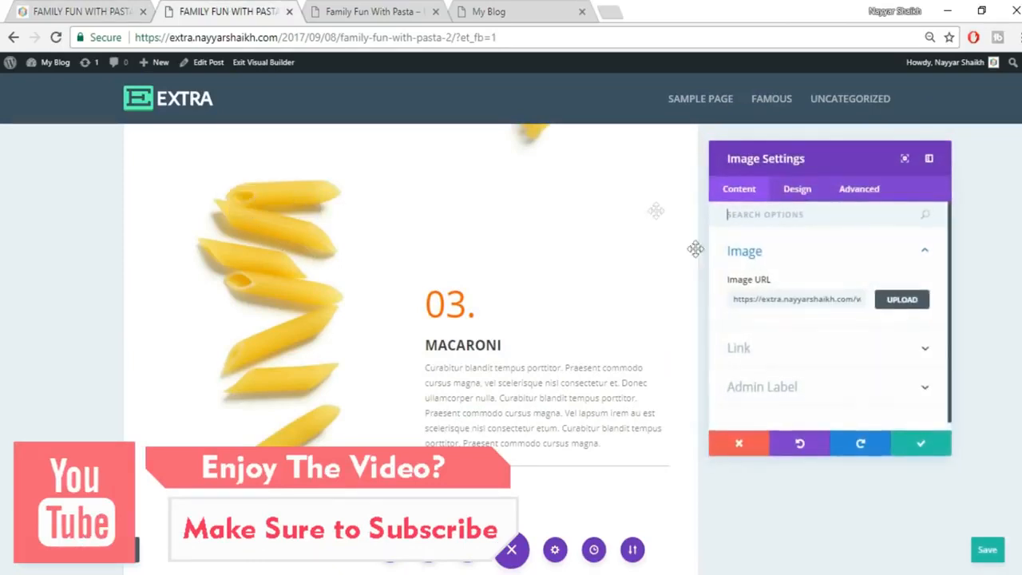
pyautogui.click(901, 301)
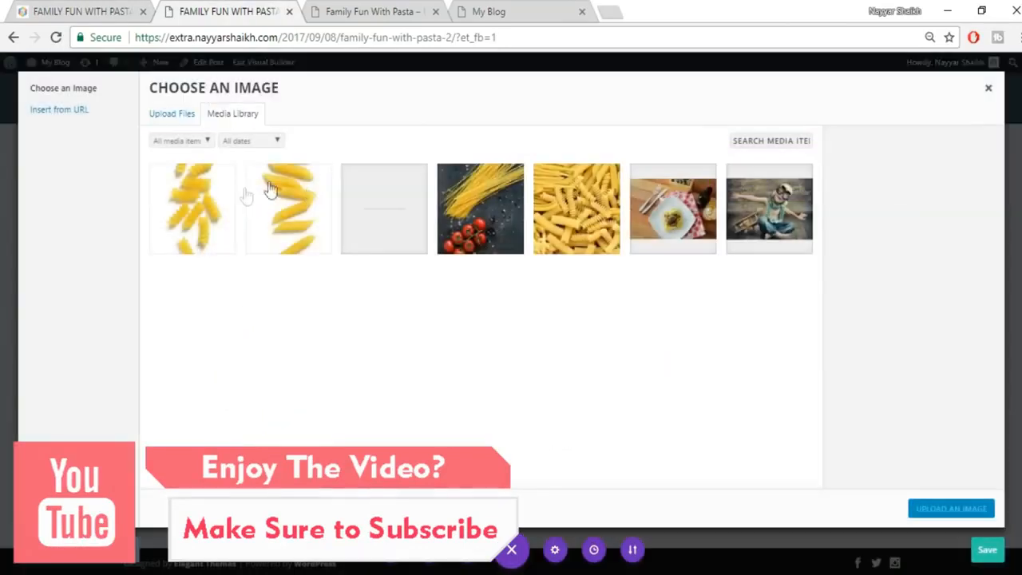
pyautogui.click(172, 114)
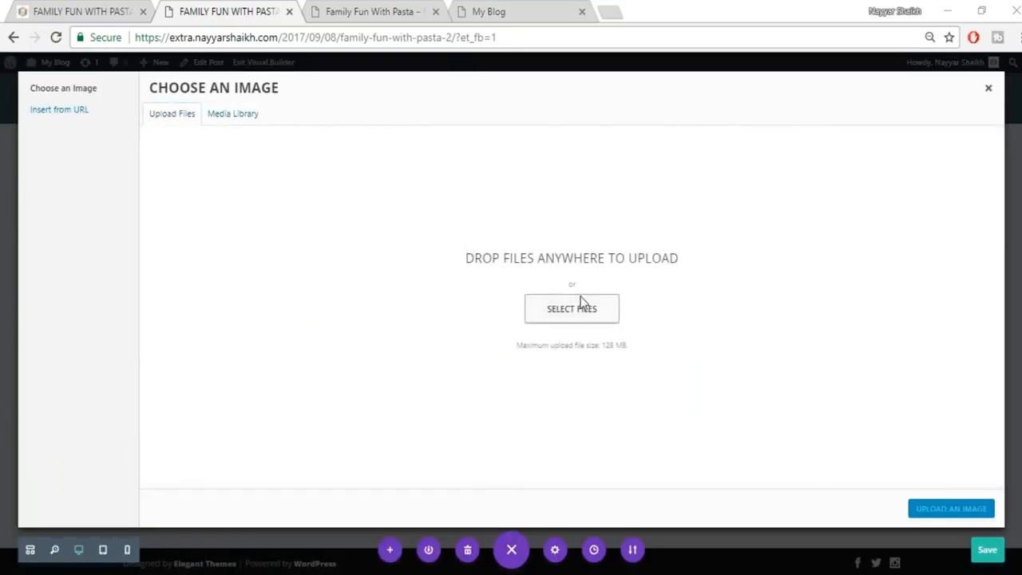
pyautogui.click(580, 297)
pyautogui.scroll(-3, 591, 336)
pyautogui.click(700, 381)
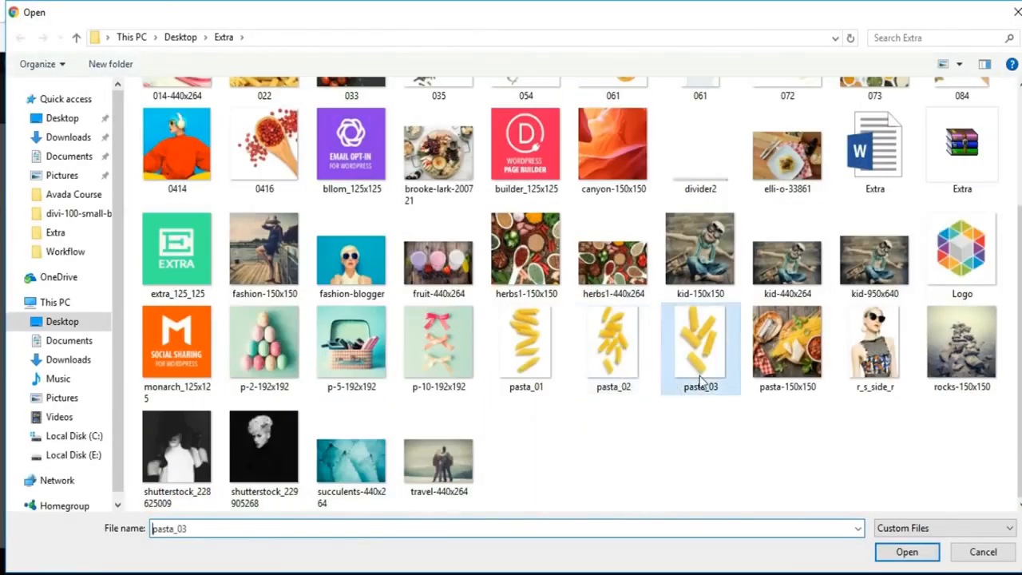
pyautogui.click(911, 552)
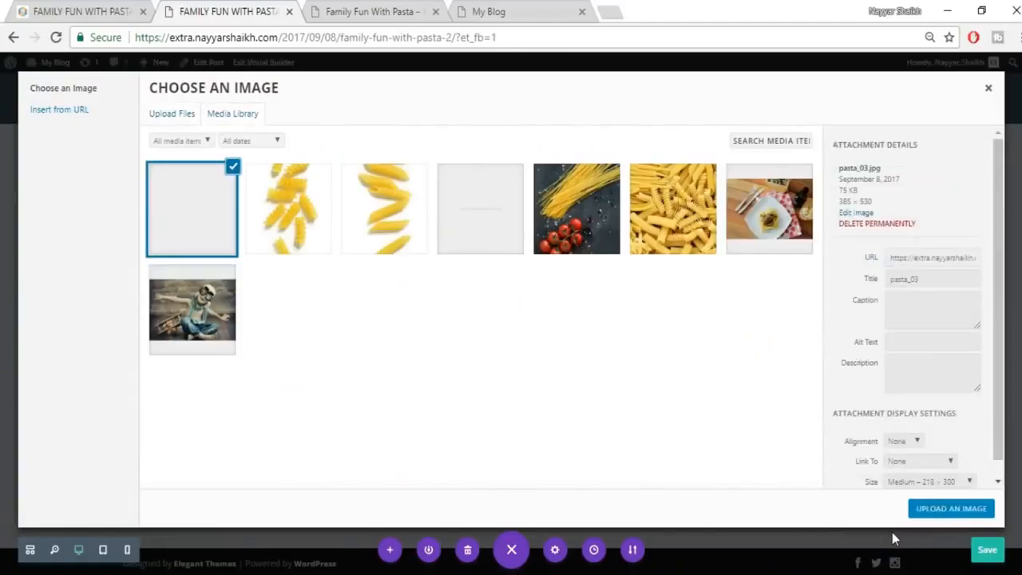
# Insert the uploaded pasta_03 image into the module and save it
pyautogui.click(925, 513)
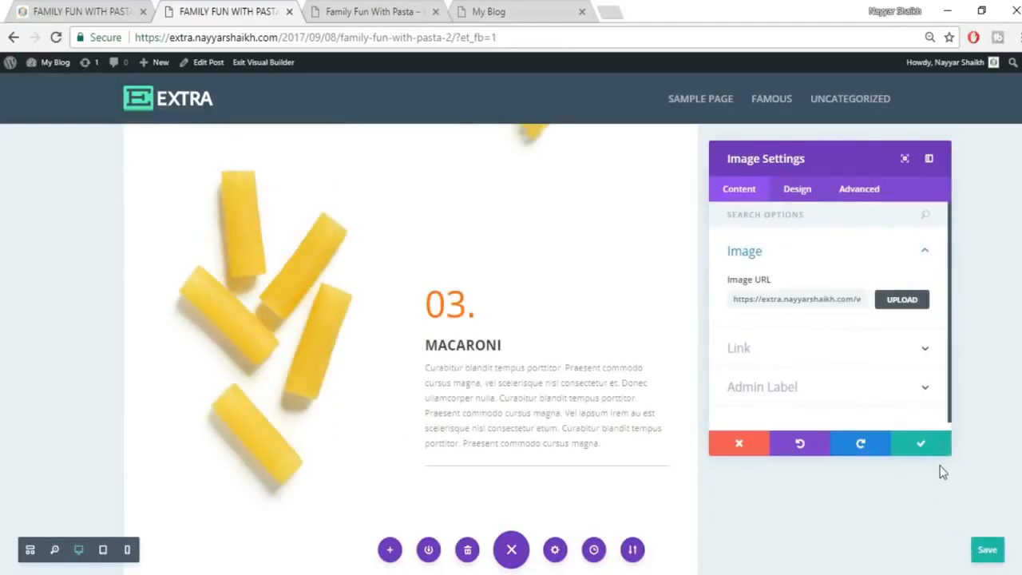
pyautogui.click(905, 450)
pyautogui.scroll(1, 895, 474)
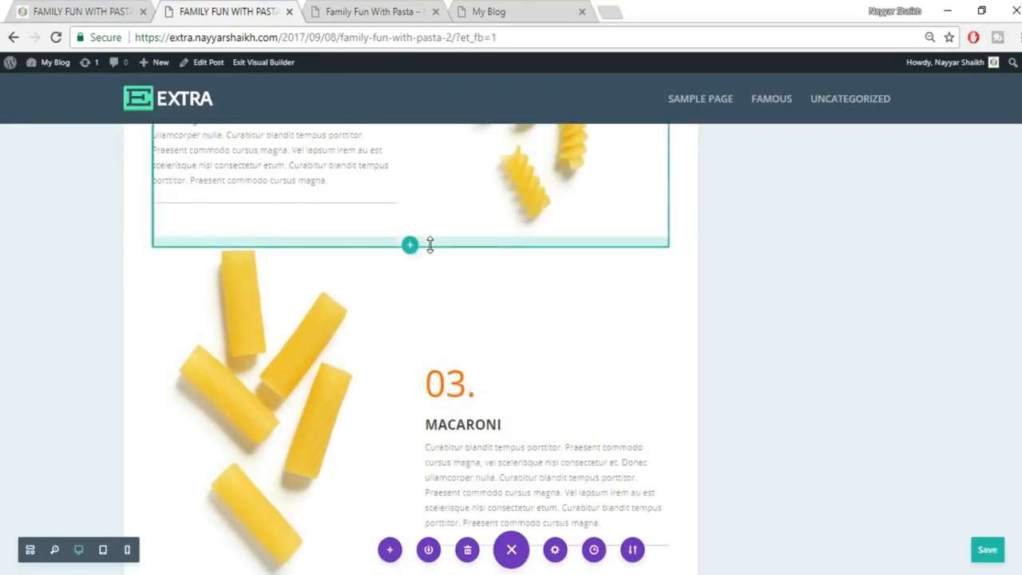
# Increase the row's bottom padding to 92px
pyautogui.moveTo(428, 266); pyautogui.dragTo(429, 293)
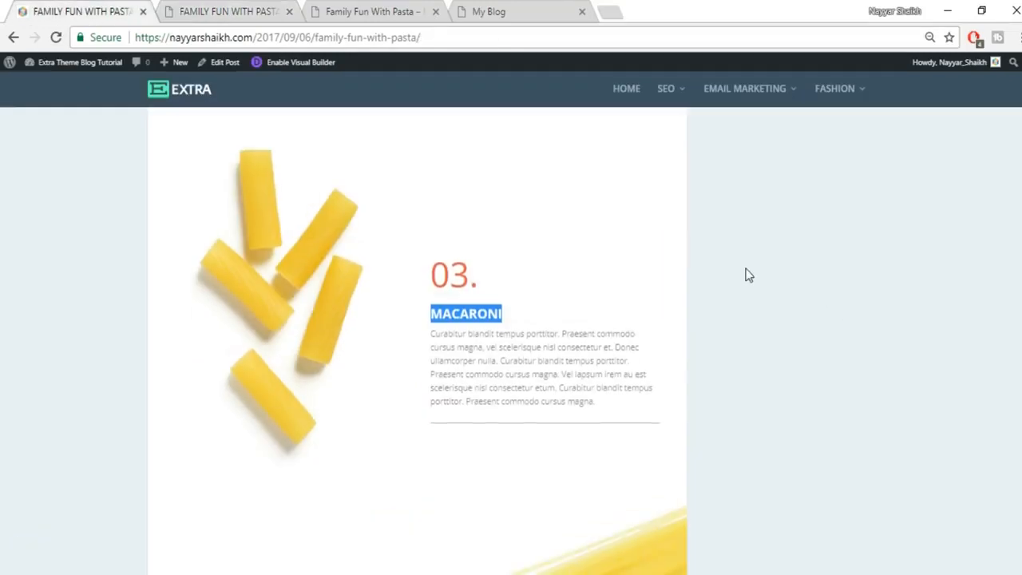
pyautogui.scroll(-4, 746, 274)
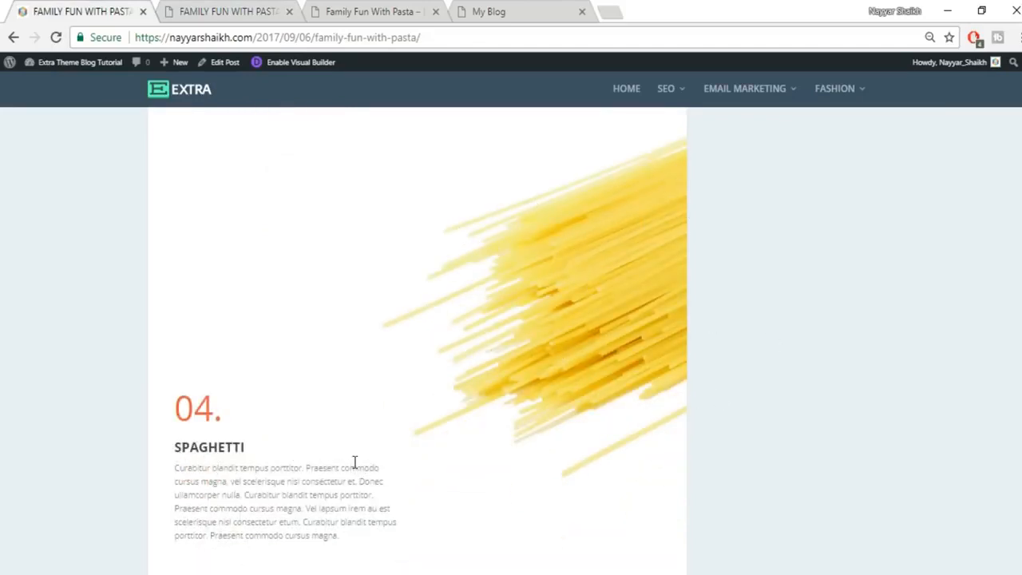
pyautogui.click(240, 11)
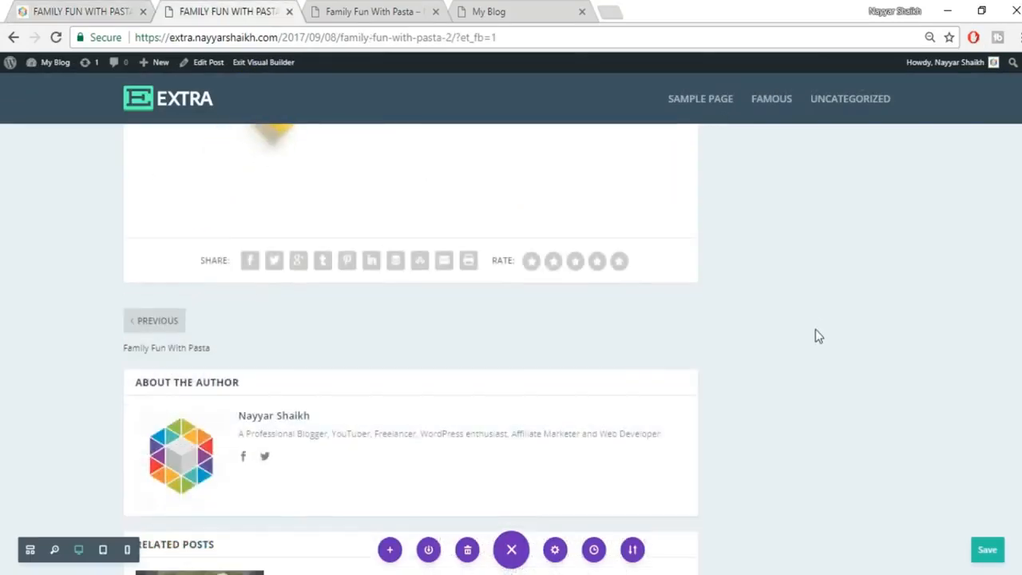
pyautogui.scroll(2, 572, 372)
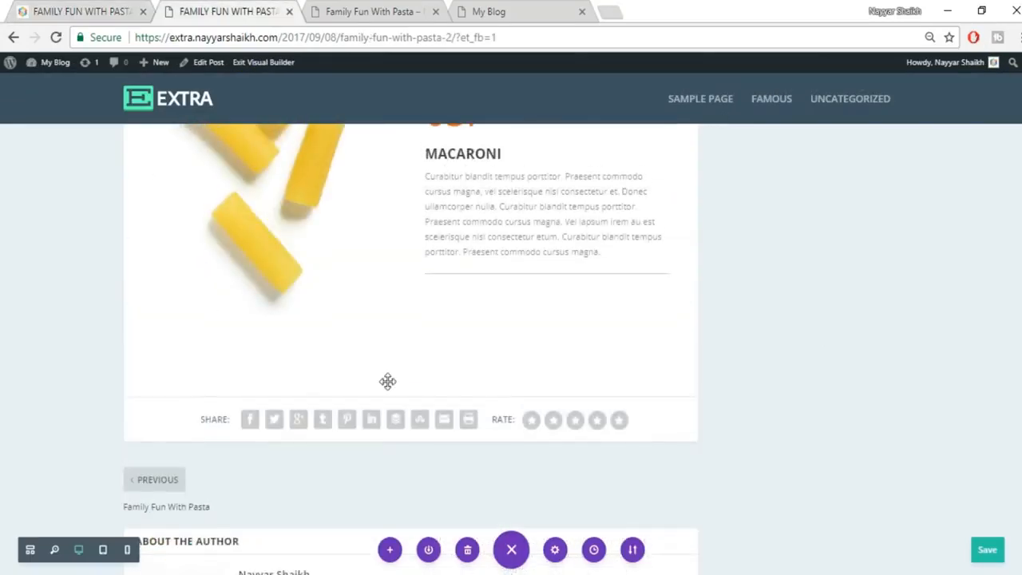
# Add a fullwidth section with a Fullwidth Image module below the Macaroni row
pyautogui.click(409, 399)
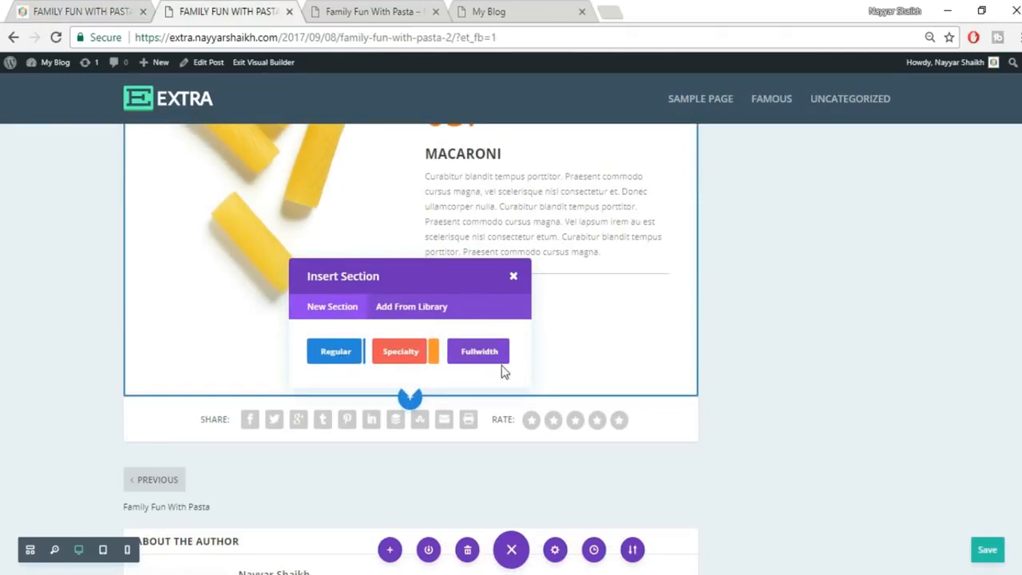
pyautogui.click(71, 8)
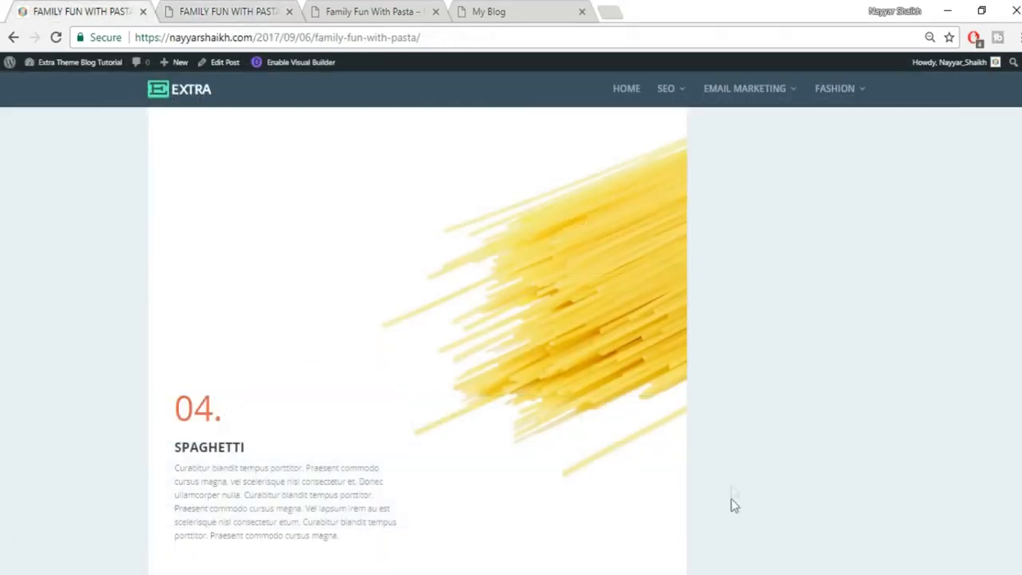
pyautogui.click(270, 8)
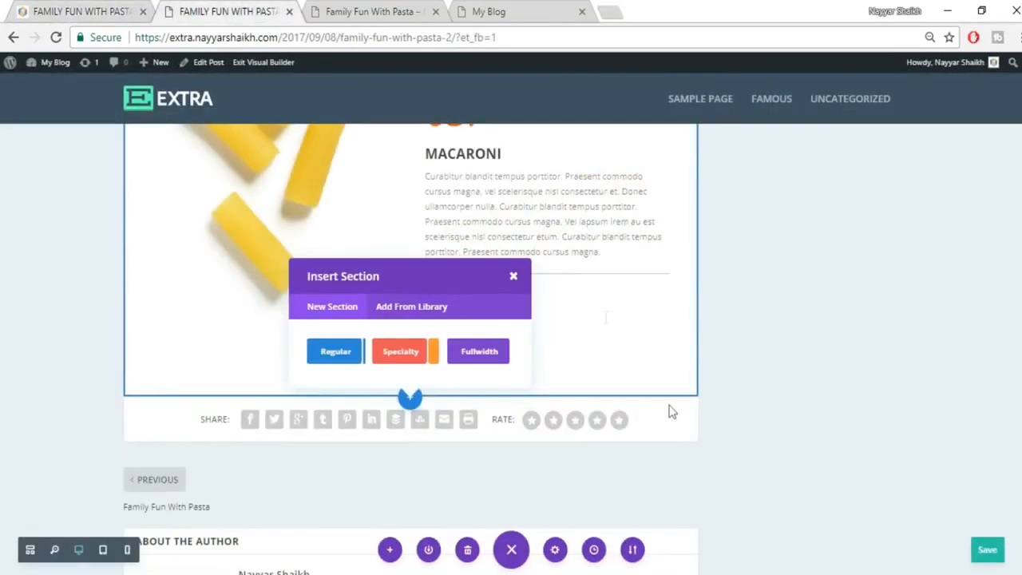
pyautogui.click(479, 352)
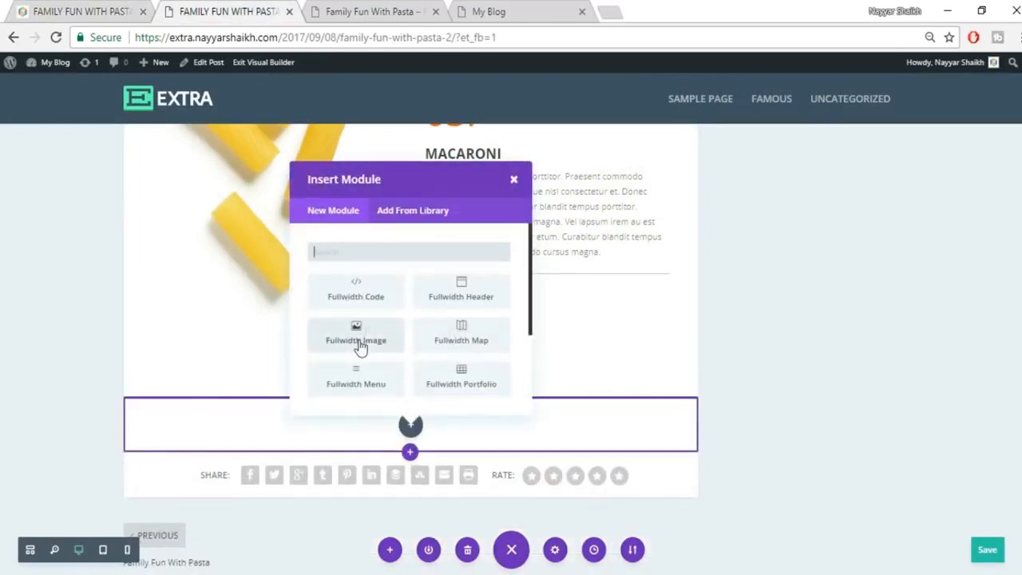
pyautogui.click(361, 343)
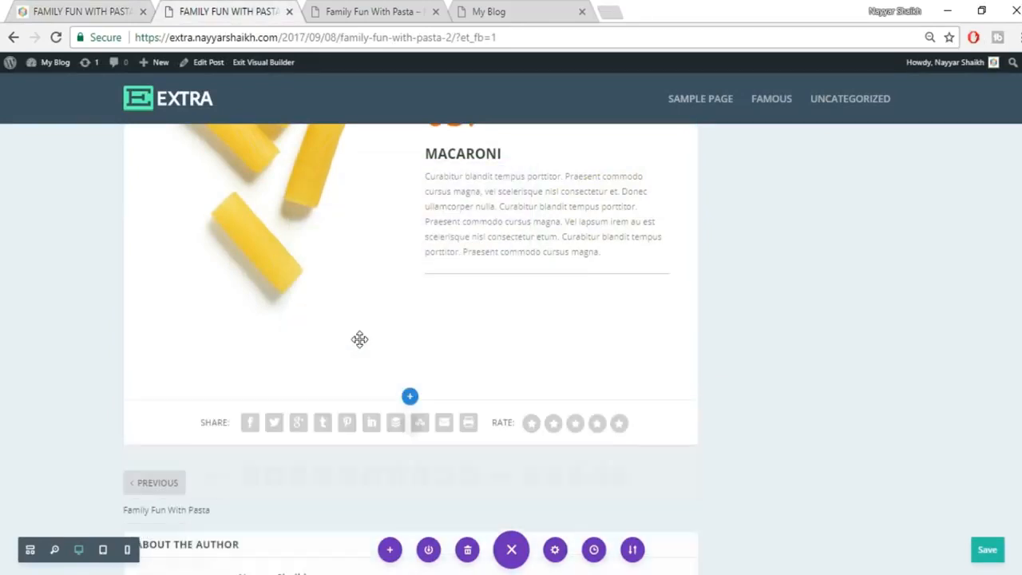
# Upload the 072 spaghetti image for the fullwidth image module
pyautogui.click(899, 303)
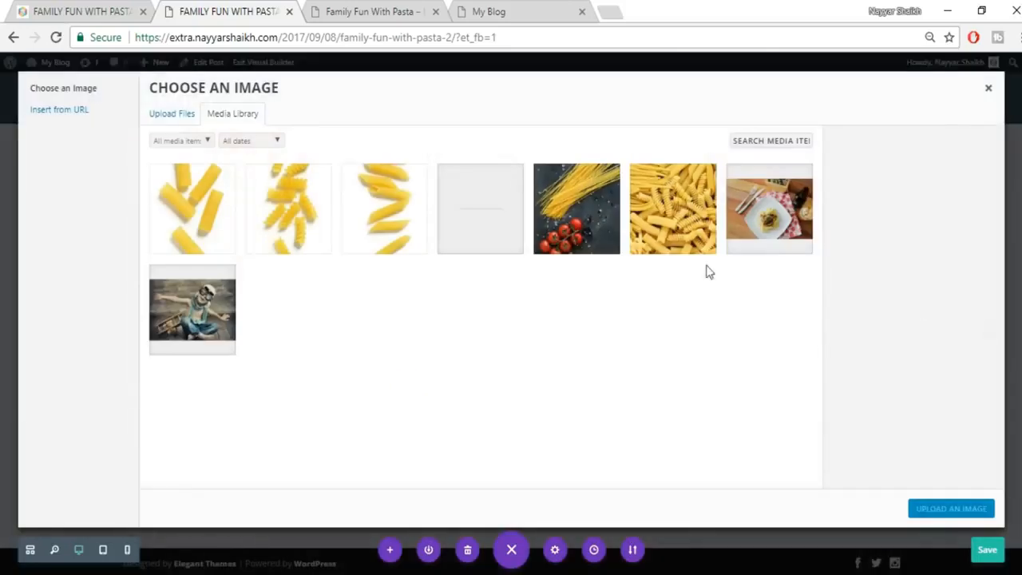
pyautogui.click(172, 116)
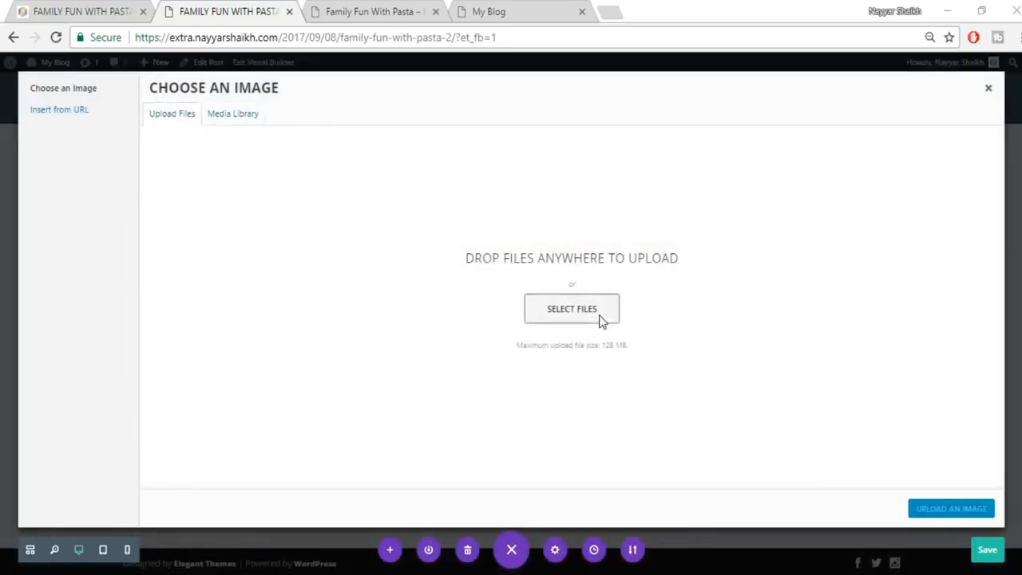
pyautogui.click(572, 309)
pyautogui.click(787, 223)
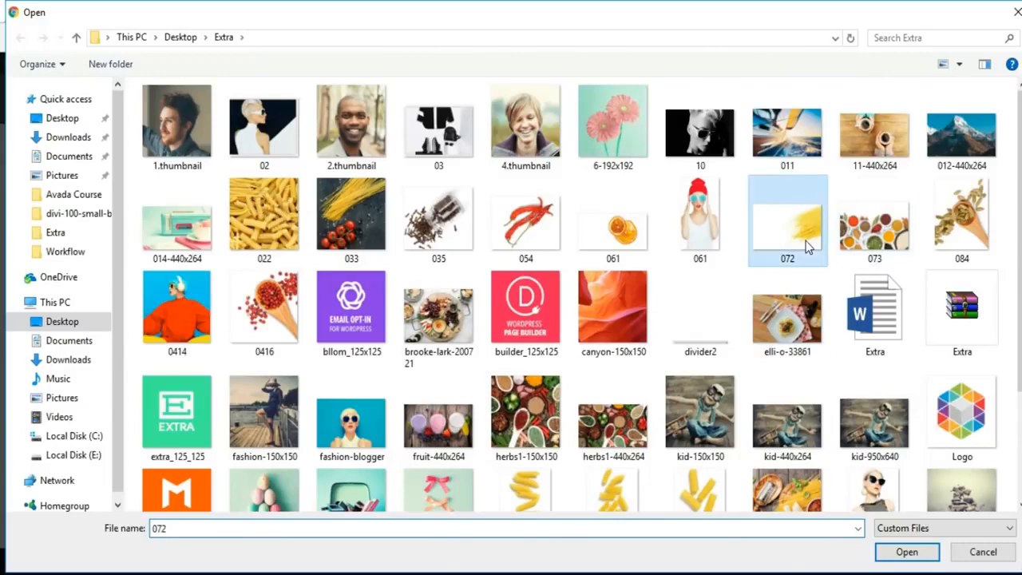
pyautogui.click(908, 552)
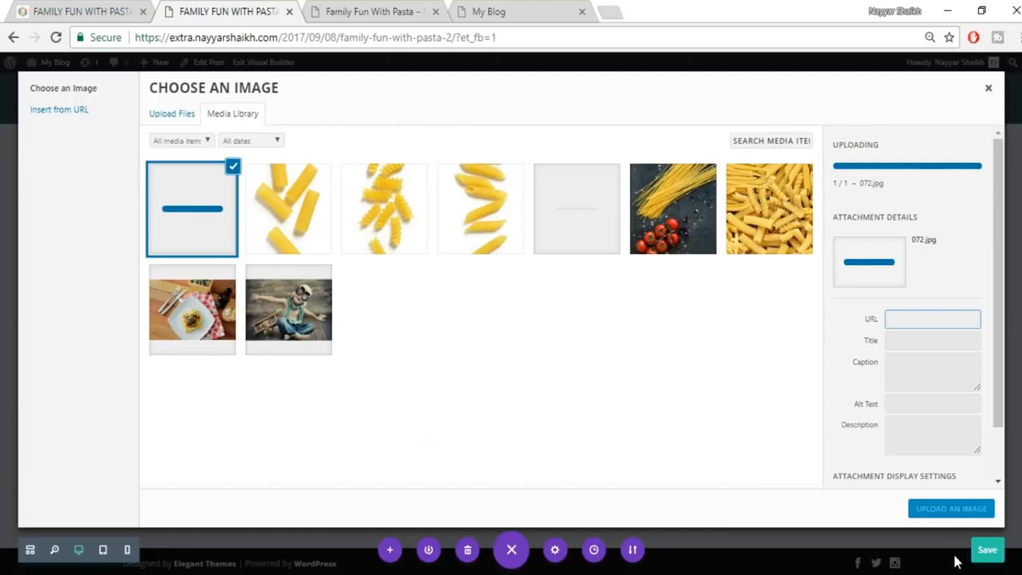
# Insert the uploaded 072 image into the fullwidth module and save it
pyautogui.click(952, 509)
pyautogui.scroll(-2, 657, 462)
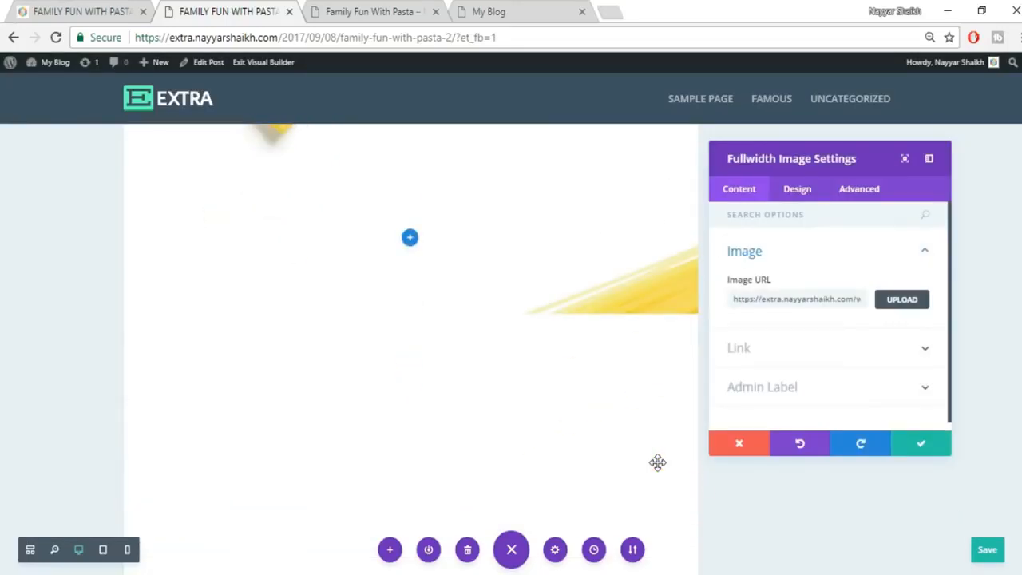
pyautogui.scroll(-1, 625, 400)
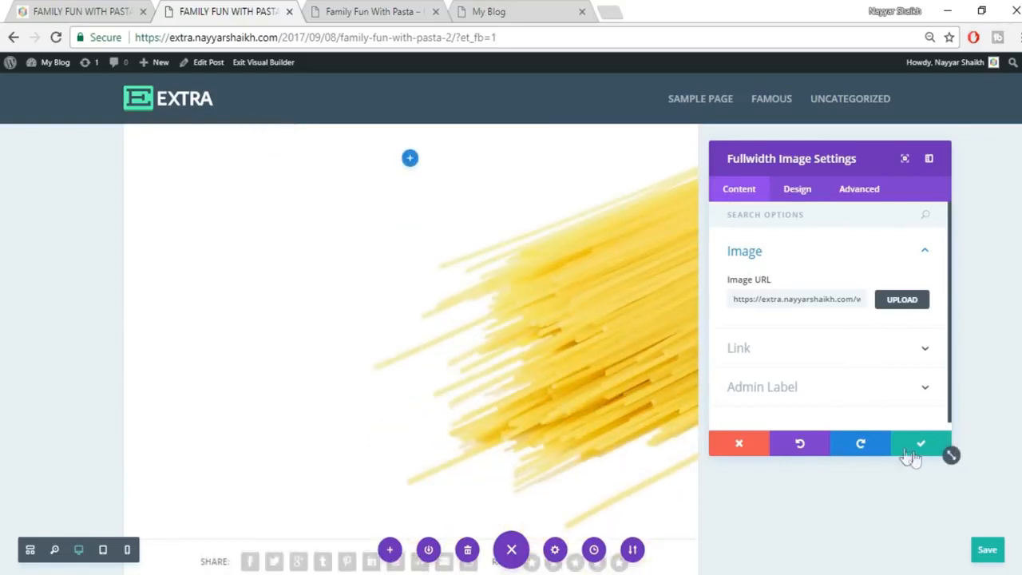
pyautogui.click(918, 446)
pyautogui.scroll(-1, 930, 437)
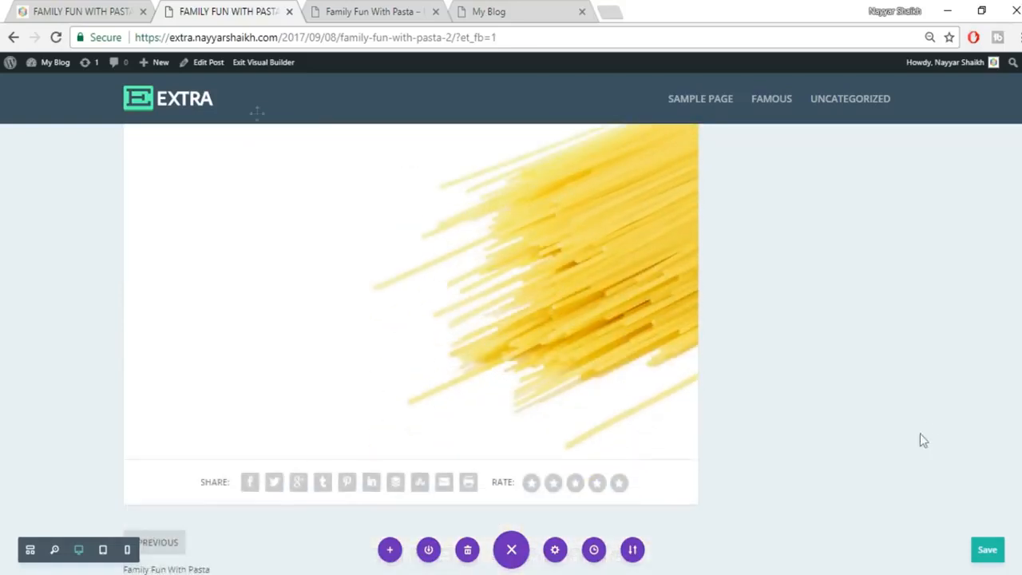
pyautogui.click(90, 10)
pyautogui.scroll(-1, 319, 437)
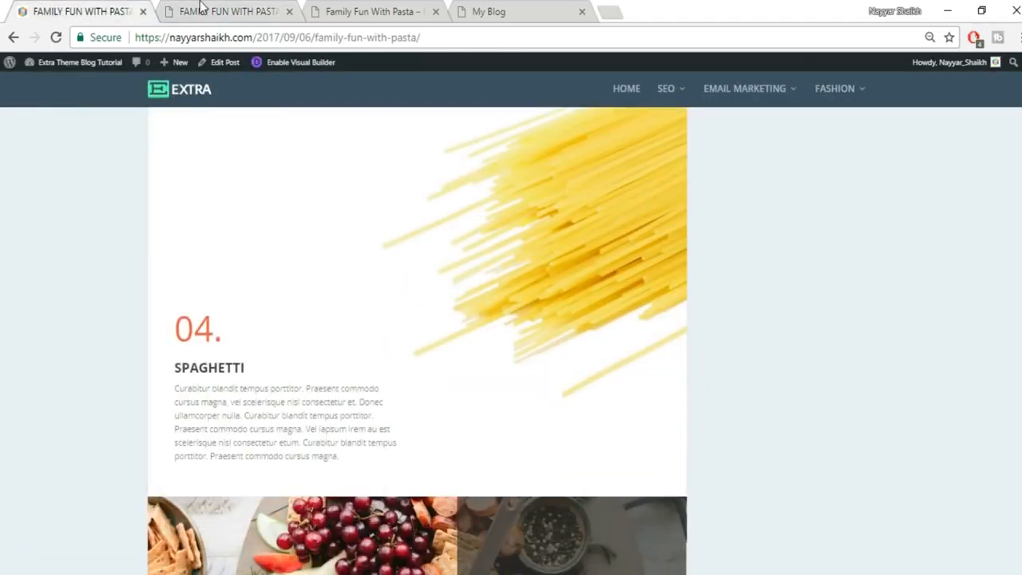
pyautogui.click(200, 10)
pyautogui.scroll(-2, 465, 457)
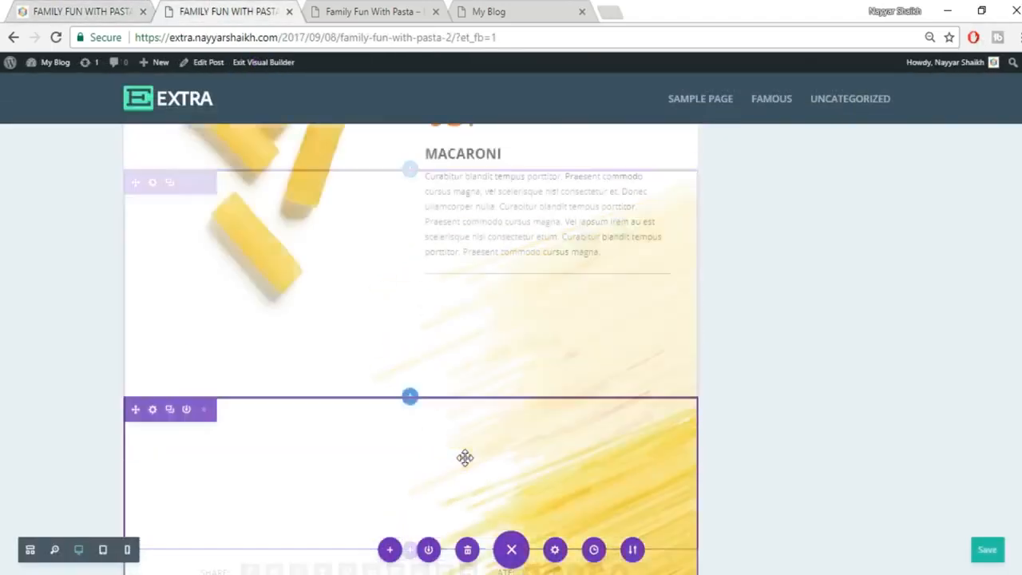
# Add a regular section with a two-column row below the spaghetti image
pyautogui.scroll(-5, 465, 459)
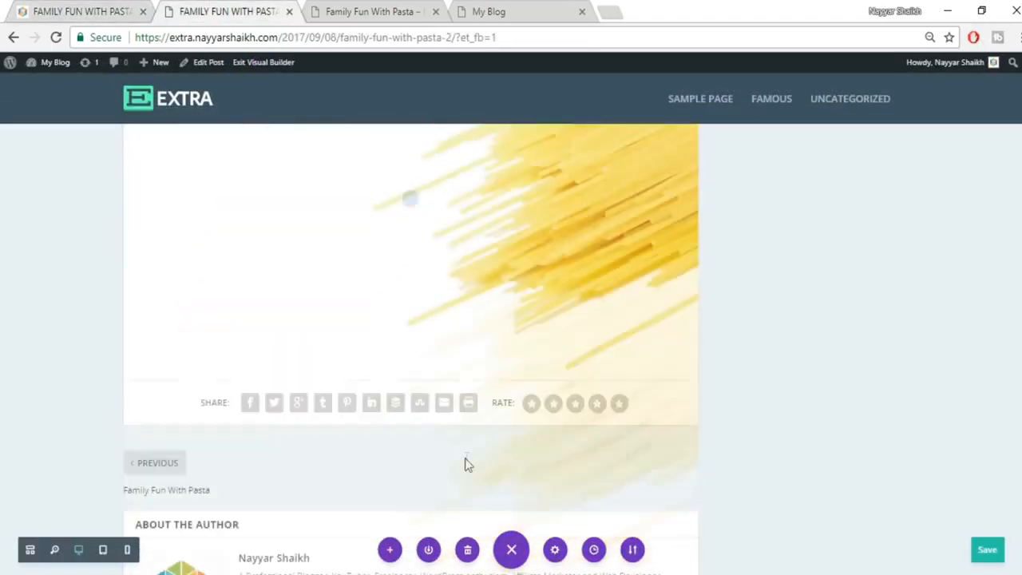
pyautogui.click(409, 382)
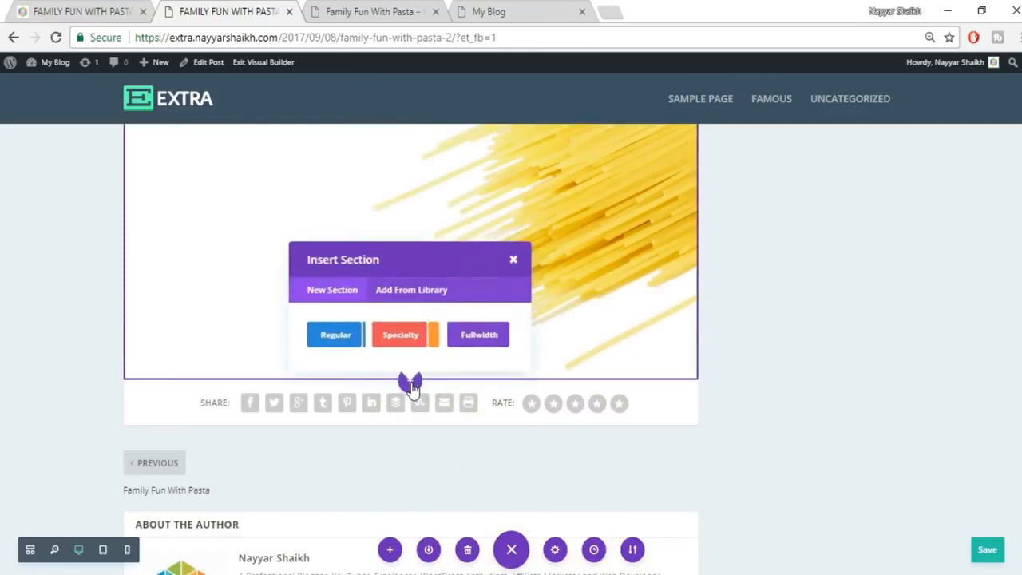
pyautogui.click(335, 335)
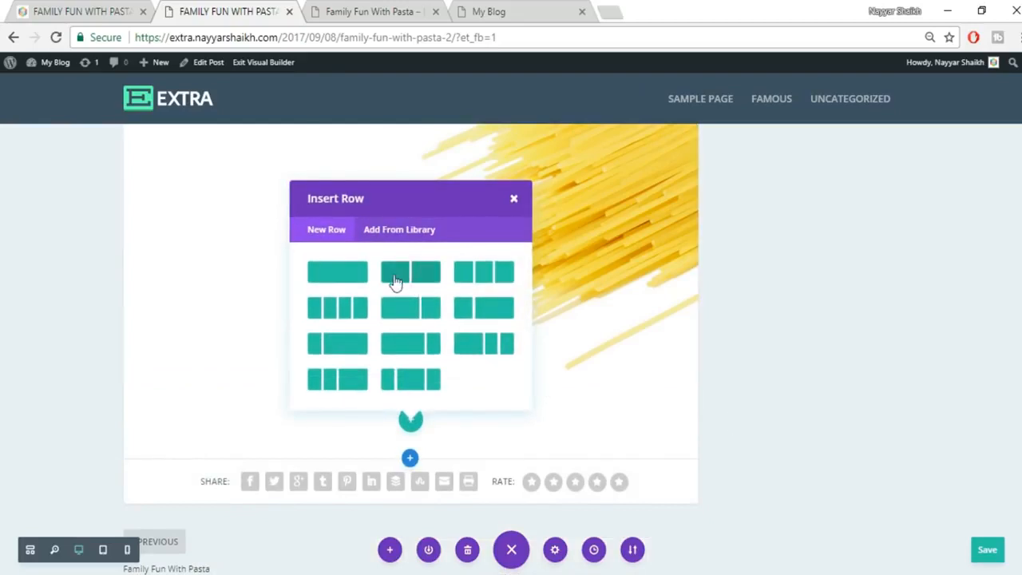
pyautogui.click(418, 276)
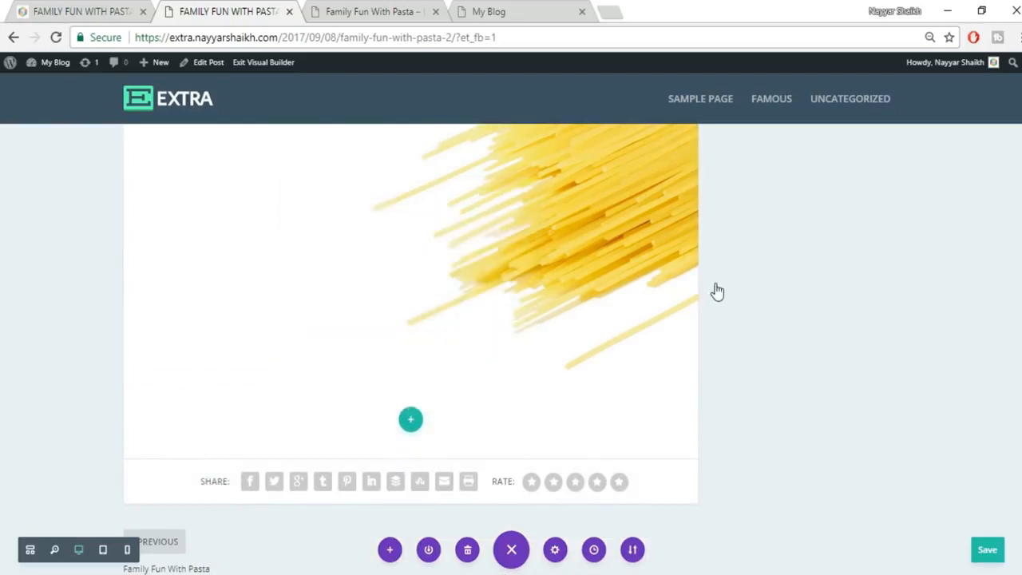
pyautogui.scroll(-1, 723, 348)
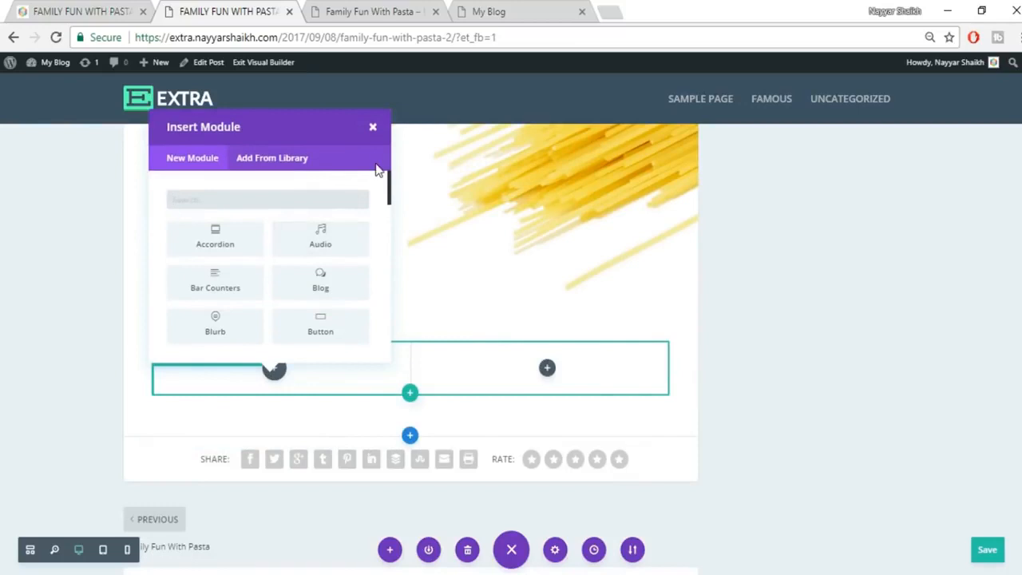
pyautogui.click(372, 130)
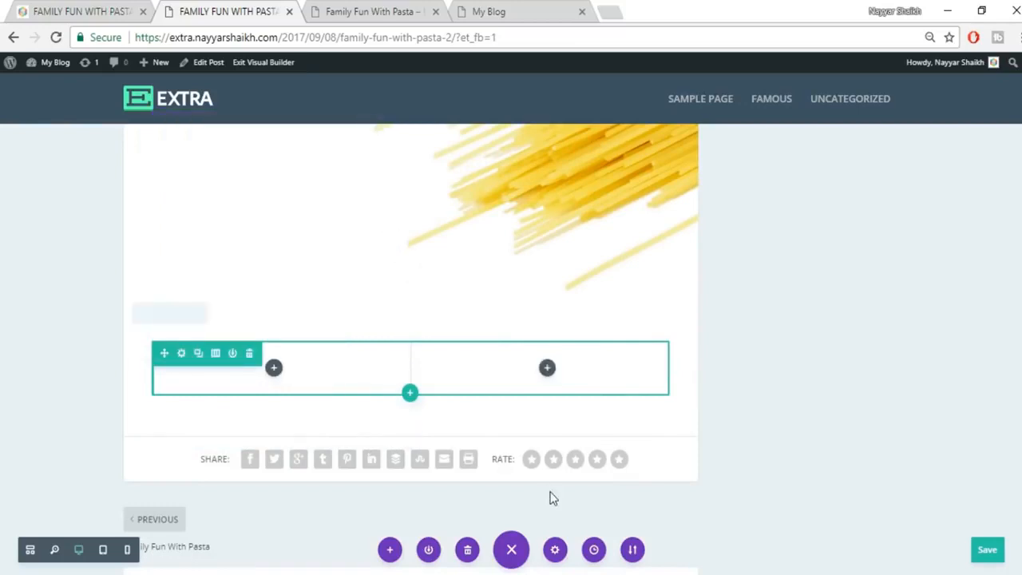
pyautogui.scroll(5, 550, 492)
pyautogui.scroll(3, 550, 492)
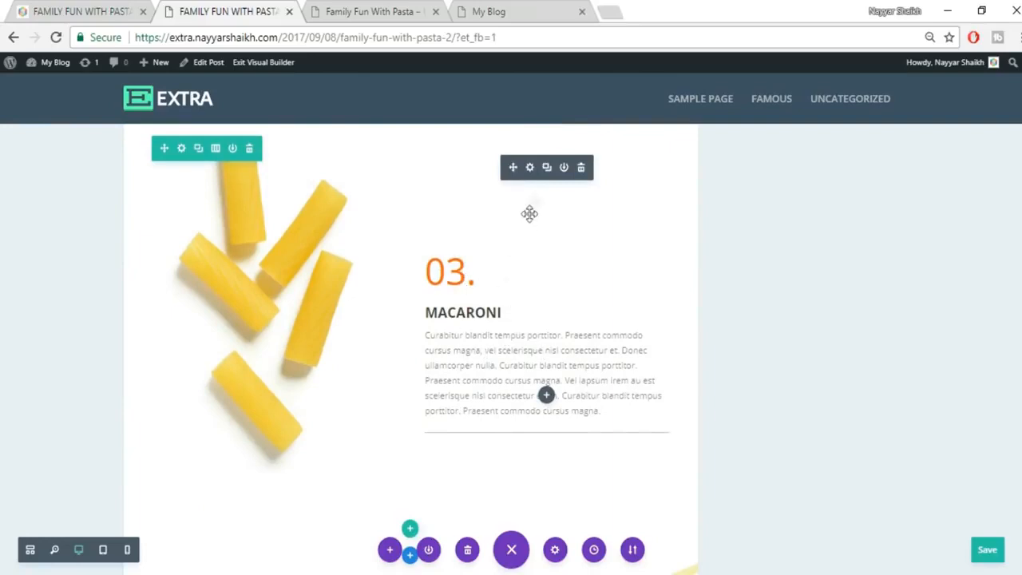
# Duplicate the 03. MACARONI text block into the new row's left column, then select SPAGHETTI on the reference post
pyautogui.click(547, 167)
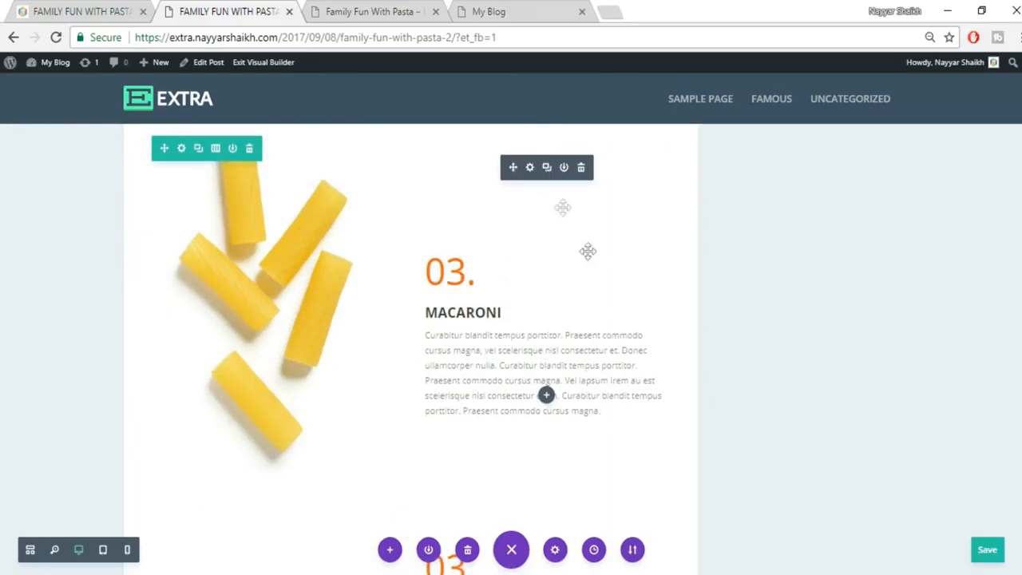
pyautogui.scroll(-2, 442, 423)
pyautogui.scroll(-1, 441, 423)
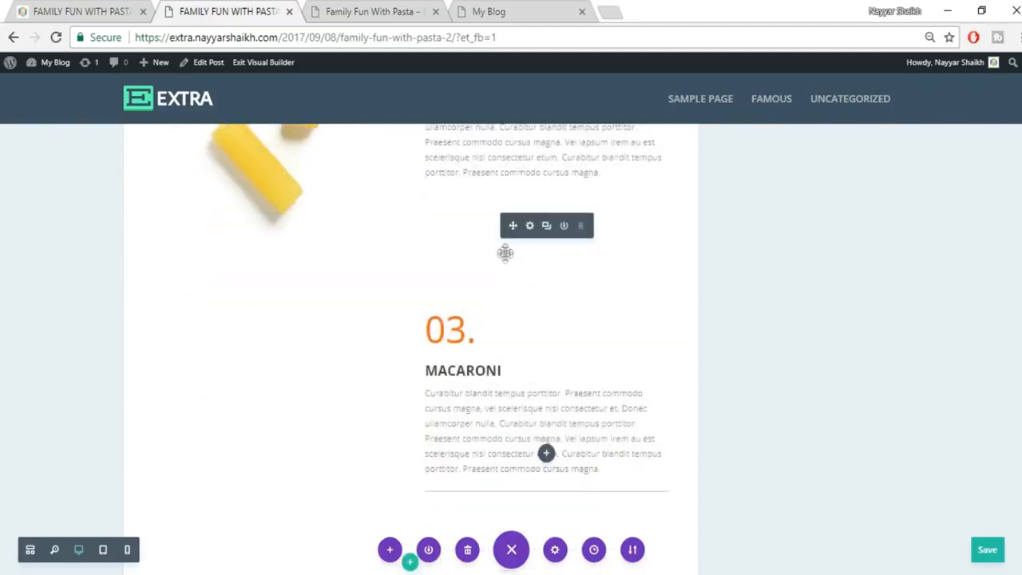
pyautogui.moveTo(513, 226); pyautogui.dragTo(313, 429)
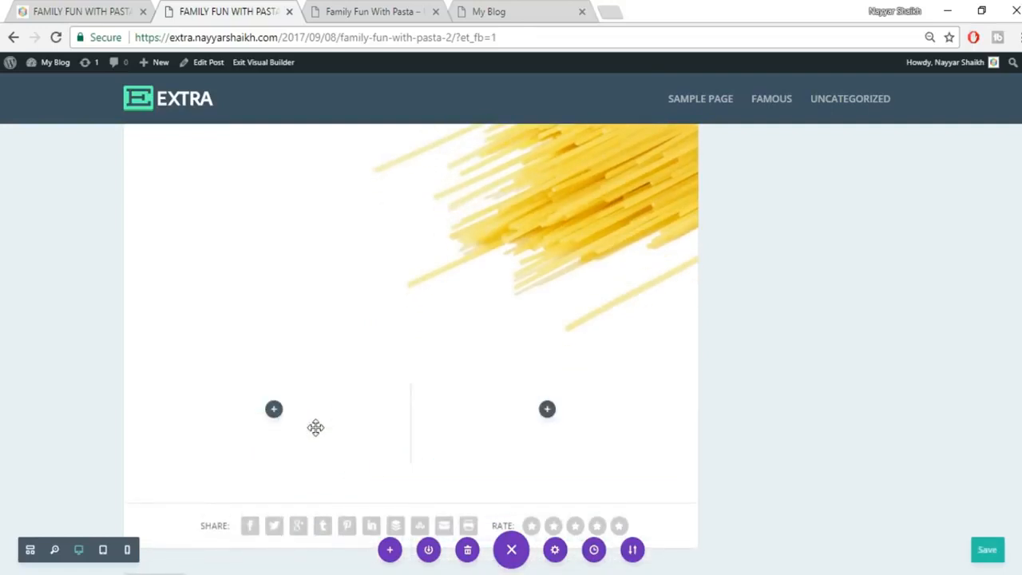
pyautogui.scroll(-2, 338, 433)
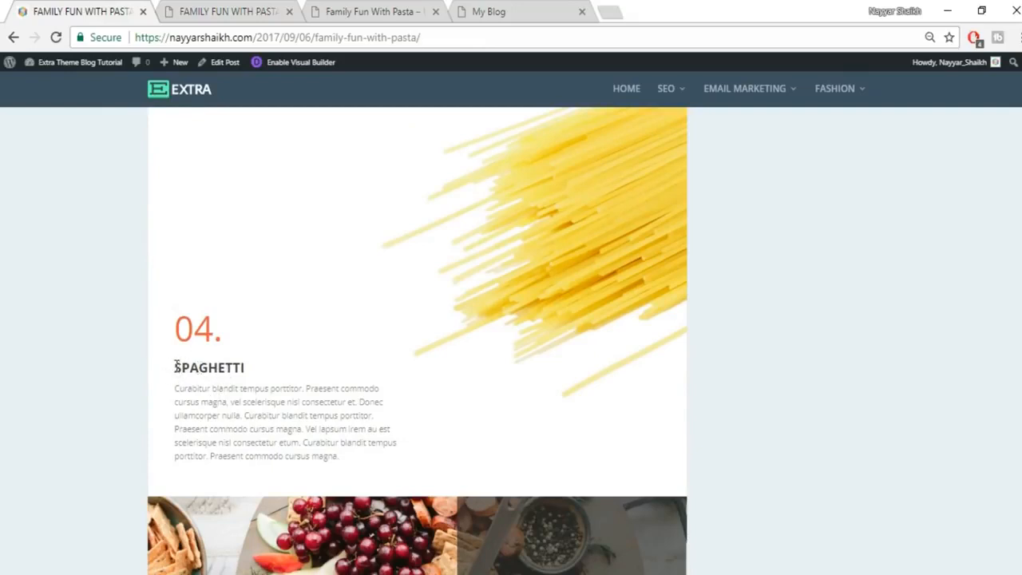
pyautogui.moveTo(178, 366); pyautogui.dragTo(274, 372)
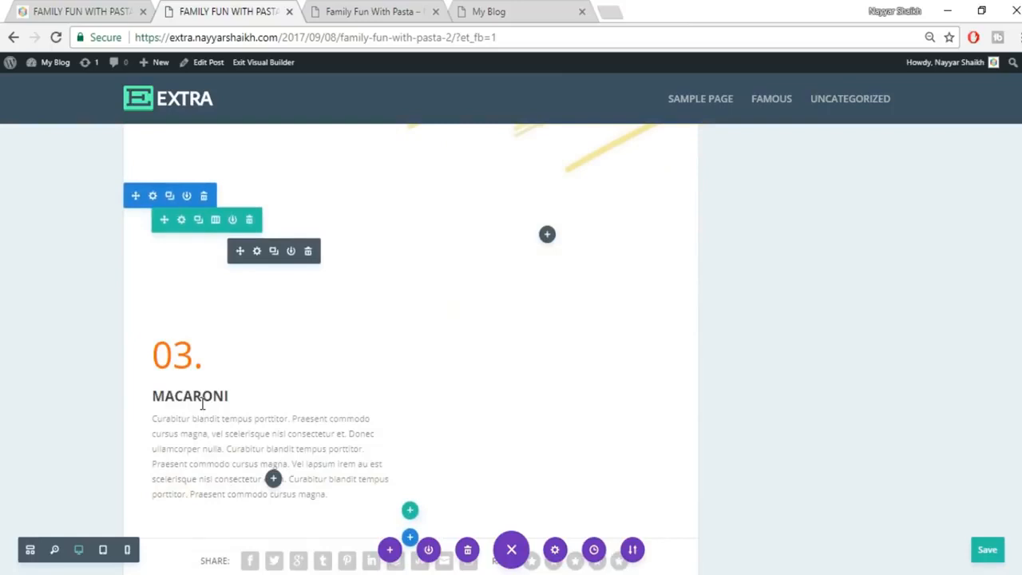
# Change the copied heading from 03. MACARONI to 04. SPAGHETTI
pyautogui.doubleClick(202, 396)
pyautogui.write('SPAGHETTI')
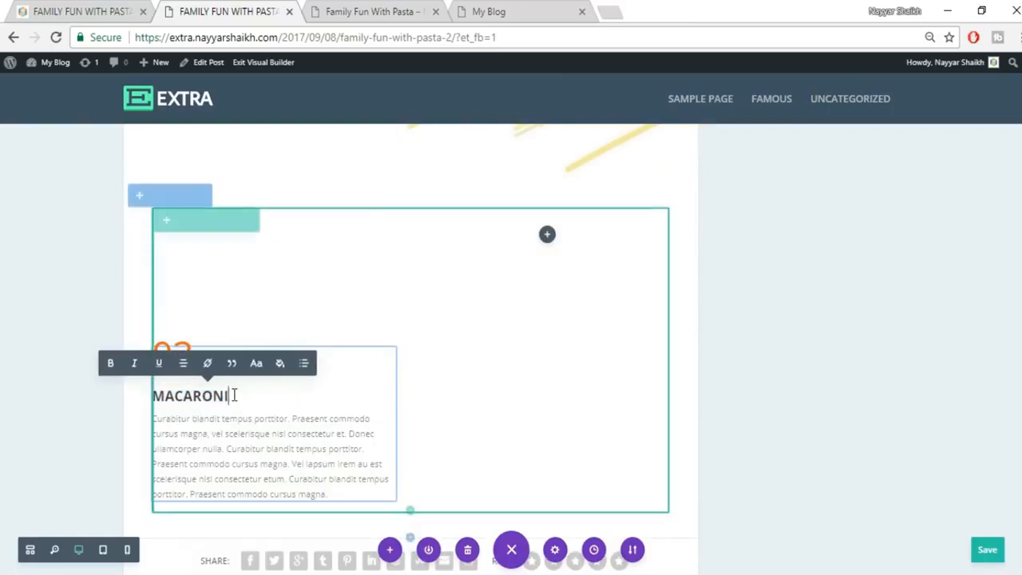
pyautogui.moveTo(234, 396); pyautogui.dragTo(157, 395)
pyautogui.write('SPAGHETTI')
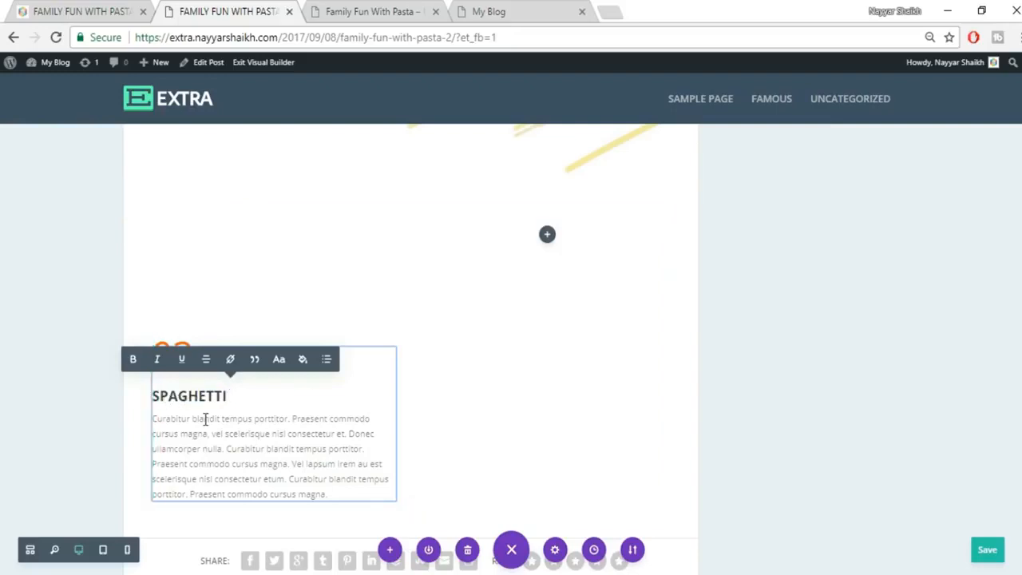
pyautogui.moveTo(194, 356); pyautogui.dragTo(173, 356)
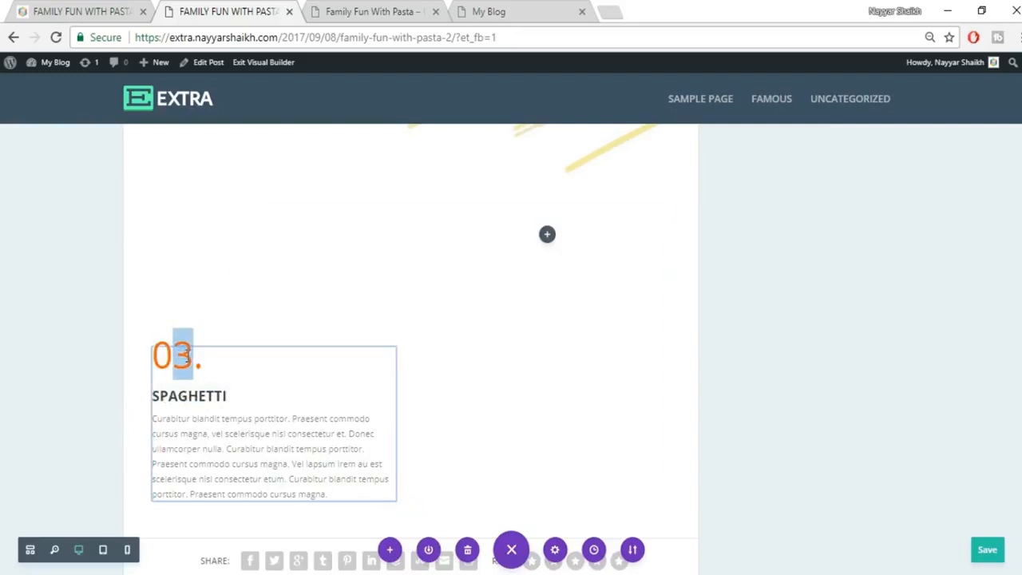
pyautogui.write('4')
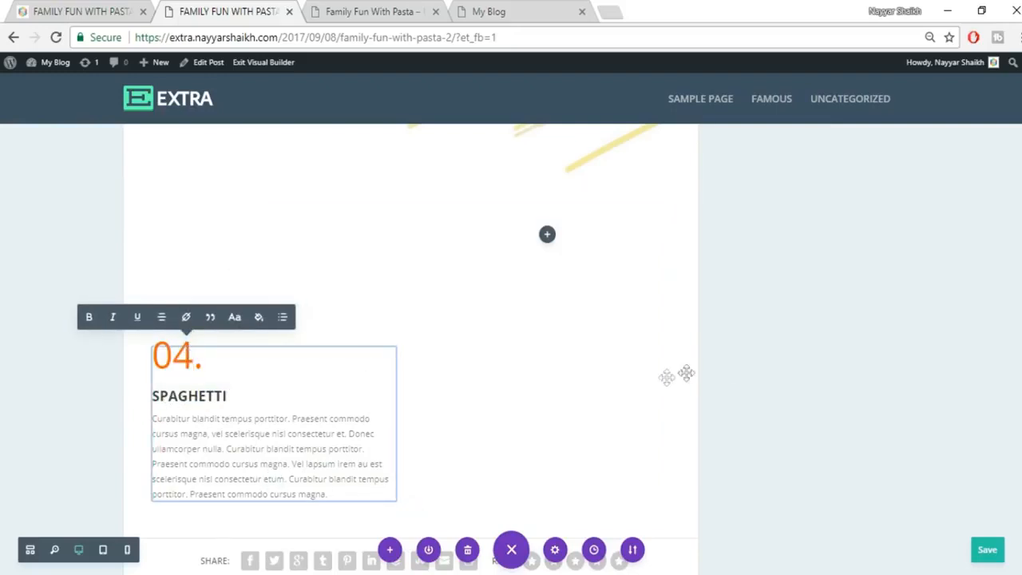
pyautogui.click(782, 368)
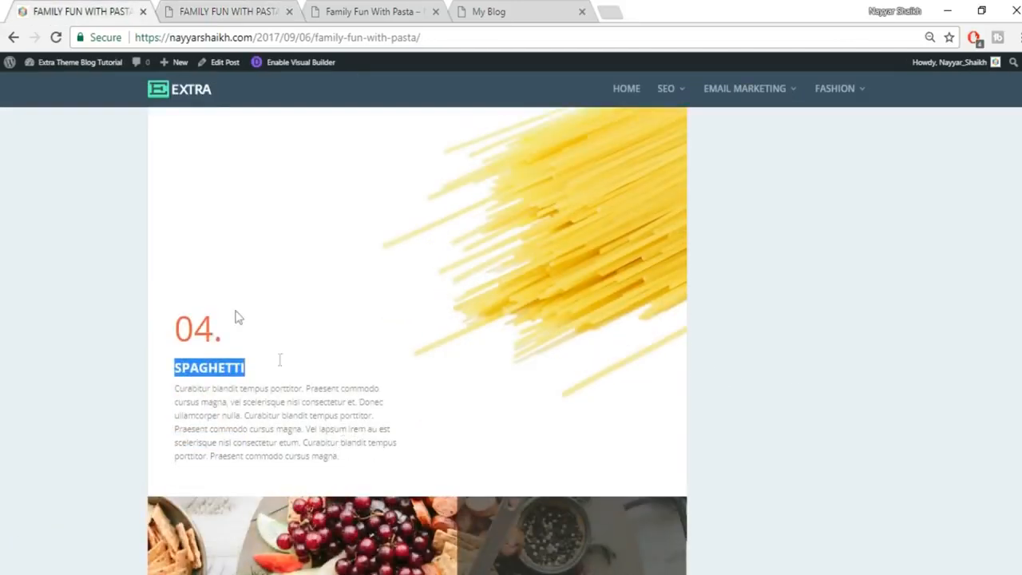
pyautogui.click(192, 12)
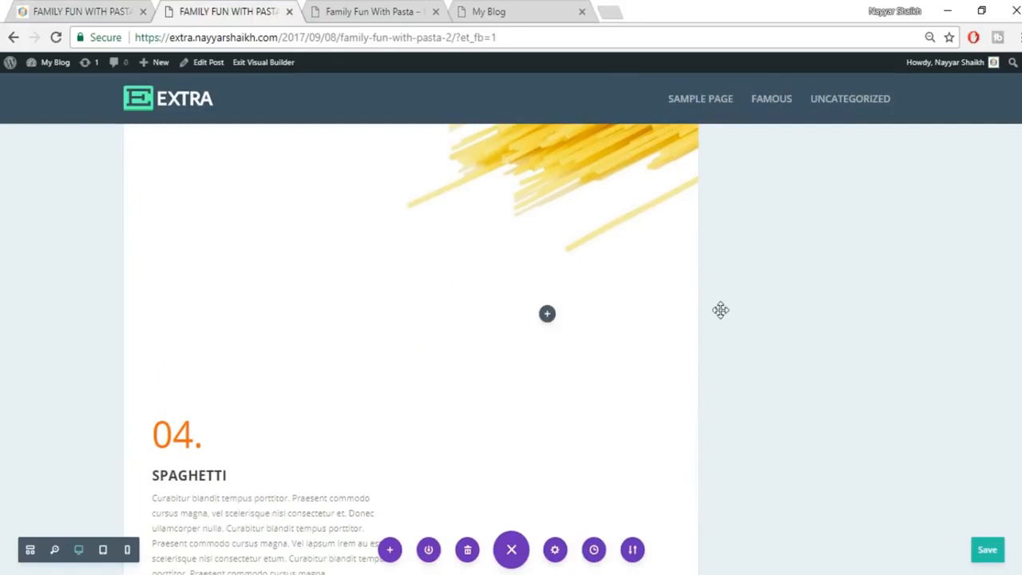
# Remove the 200px top padding from the Spaghetti text block's spacing settings
pyautogui.moveTo(233, 334)
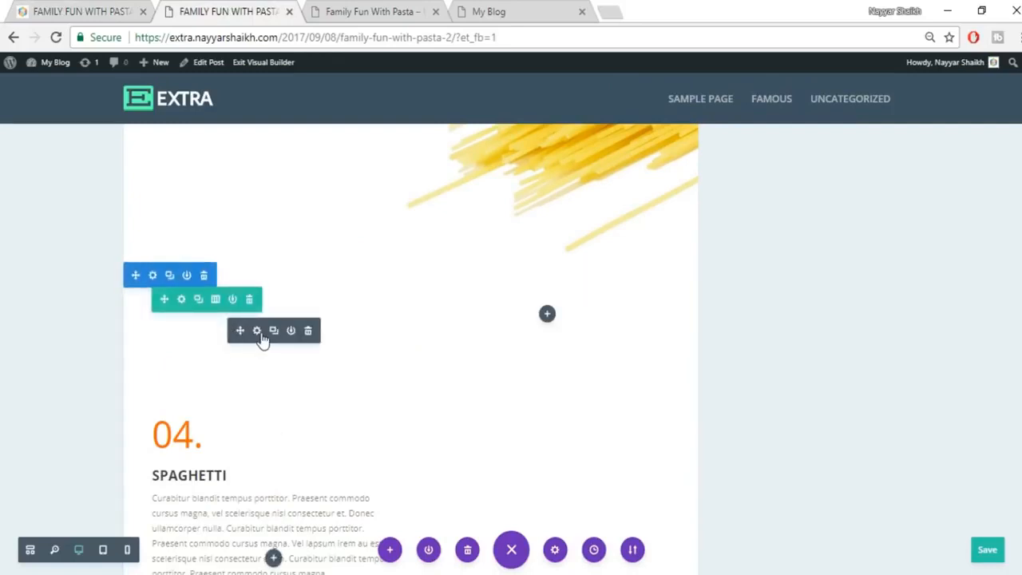
pyautogui.click(256, 329)
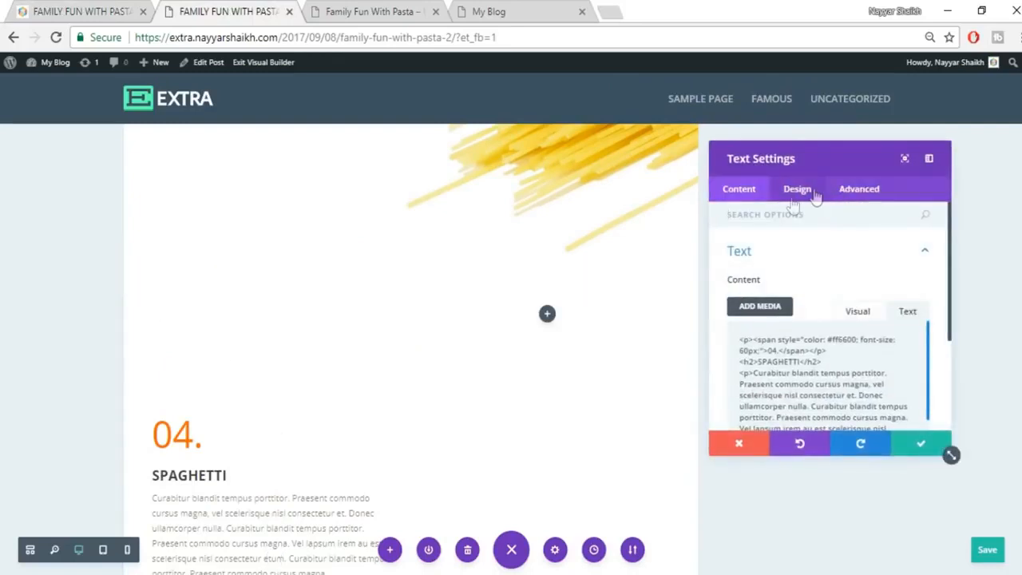
pyautogui.click(813, 194)
pyautogui.click(811, 408)
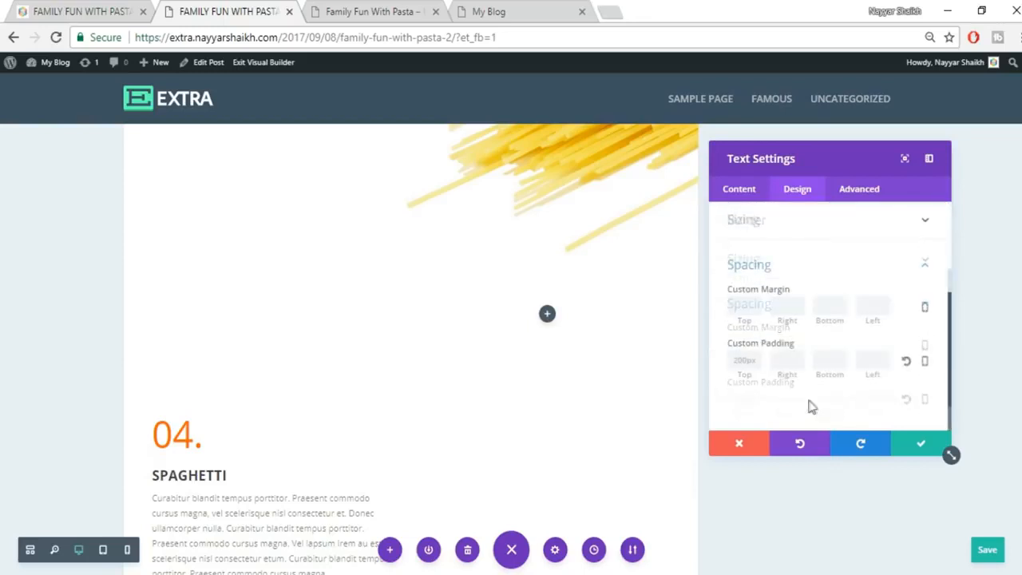
pyautogui.moveTo(762, 363); pyautogui.dragTo(698, 363)
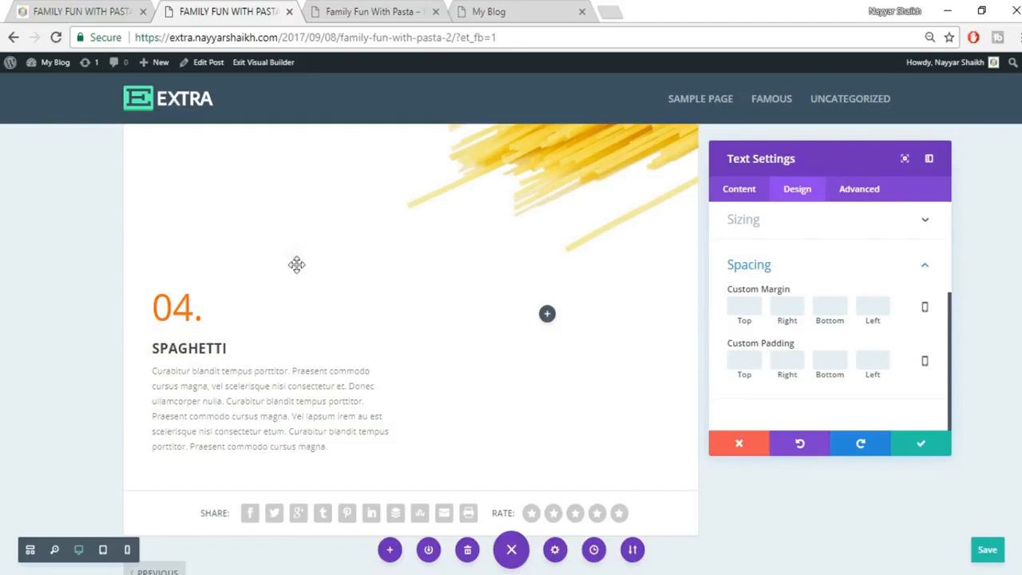
pyautogui.scroll(1, 308, 277)
pyautogui.scroll(3, 308, 277)
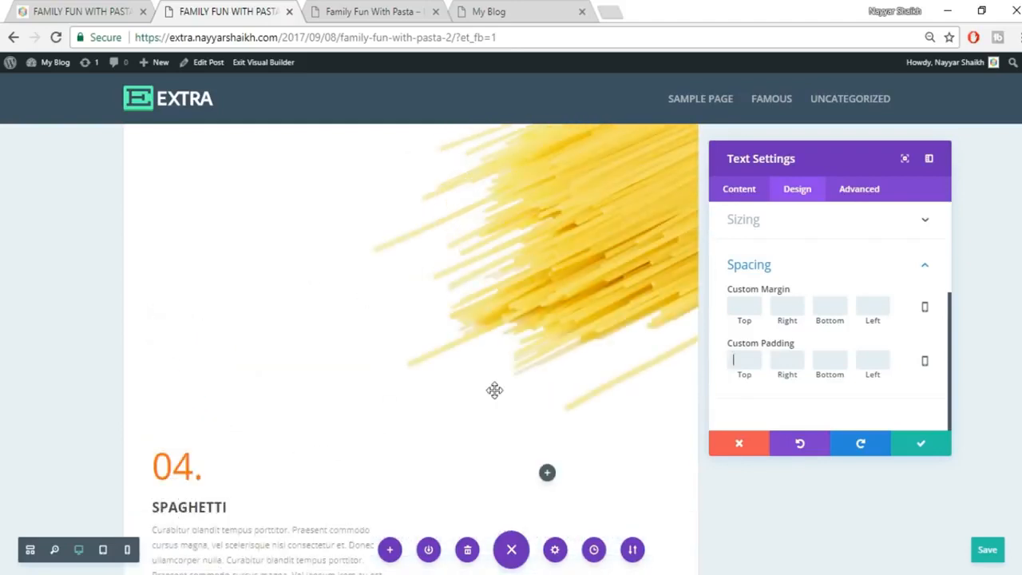
# Set the text block's top margin to -100 and save the module
pyautogui.click(751, 307)
pyautogui.write('-100')
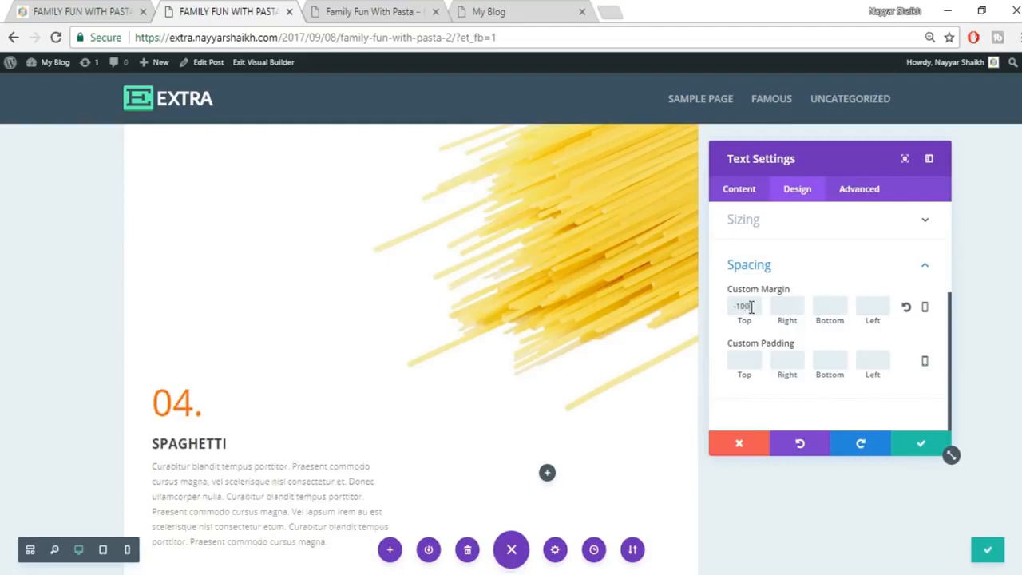
pyautogui.scroll(-1, 252, 483)
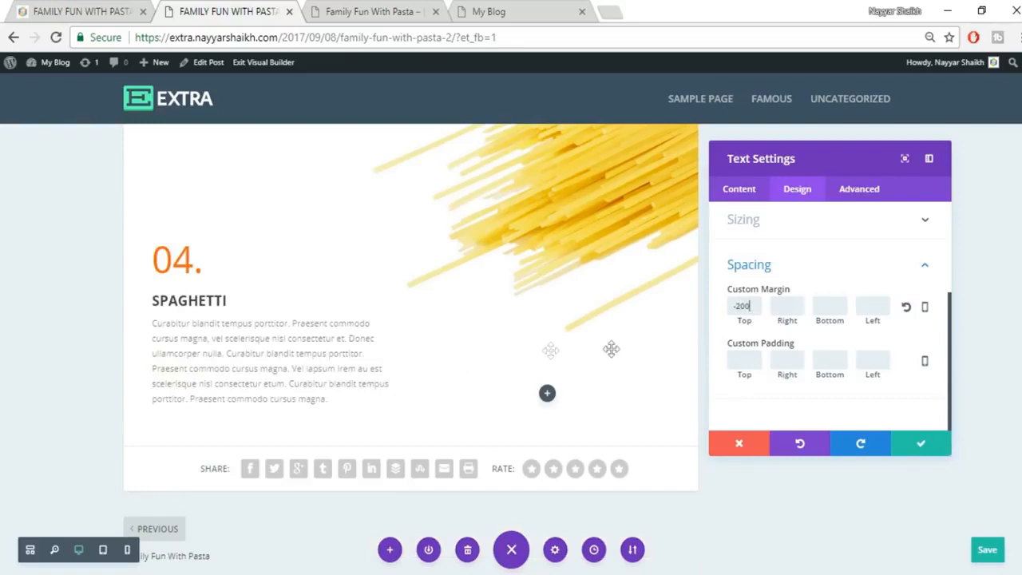
pyautogui.click(920, 452)
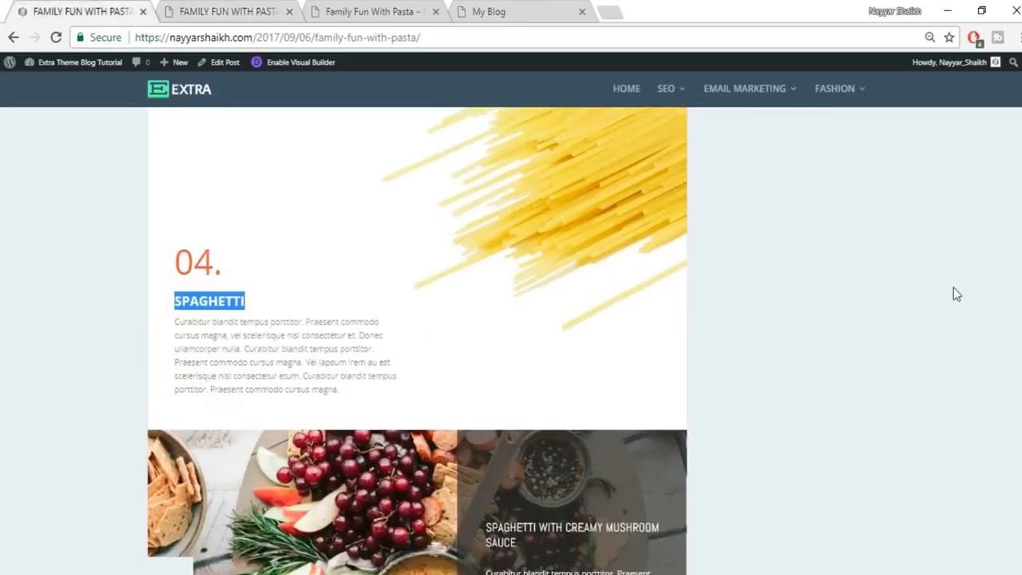
pyautogui.scroll(-5, 953, 290)
pyautogui.scroll(2, 953, 291)
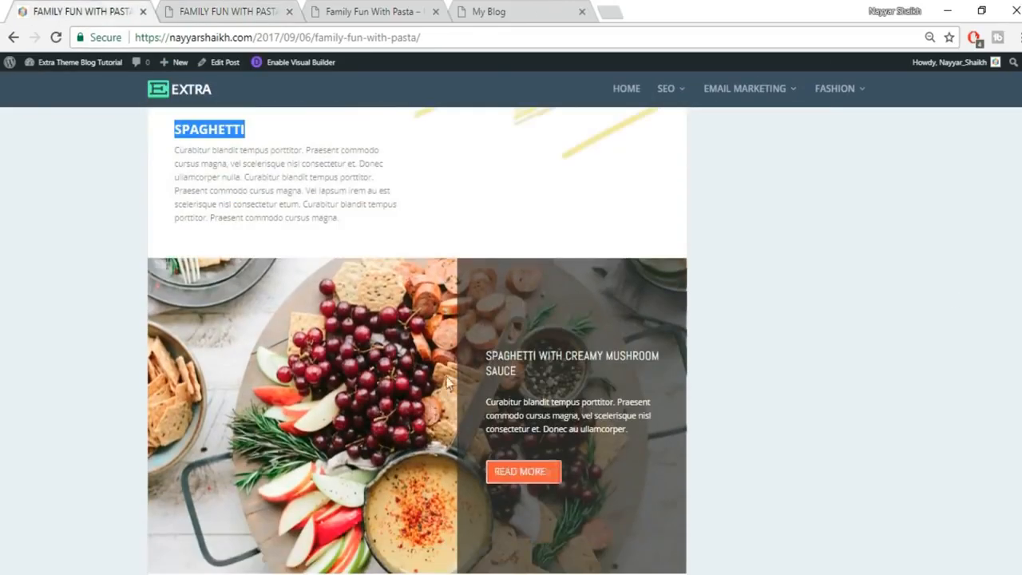
pyautogui.scroll(-2, 447, 376)
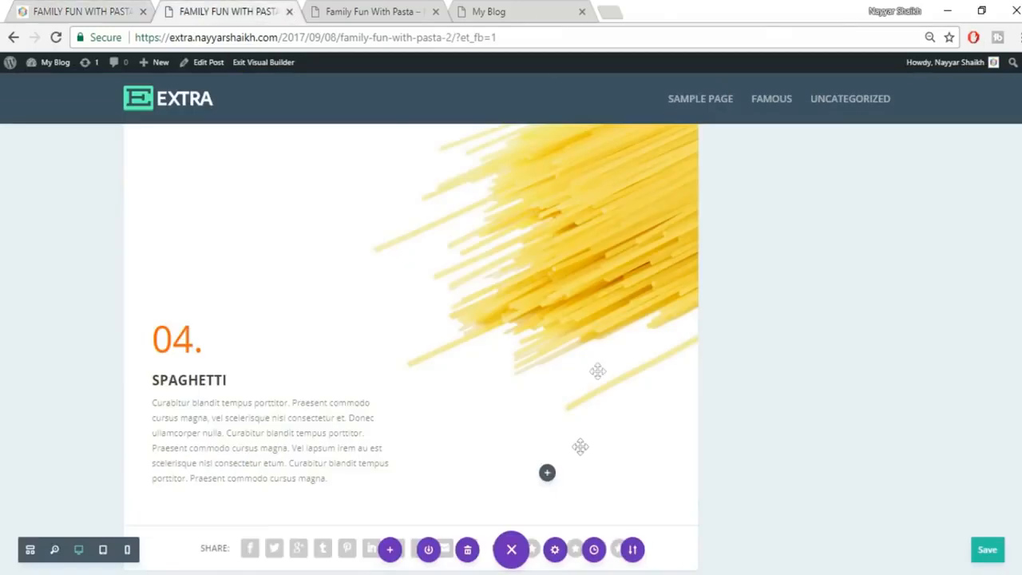
pyautogui.scroll(-2, 579, 446)
pyautogui.moveTo(410, 366)
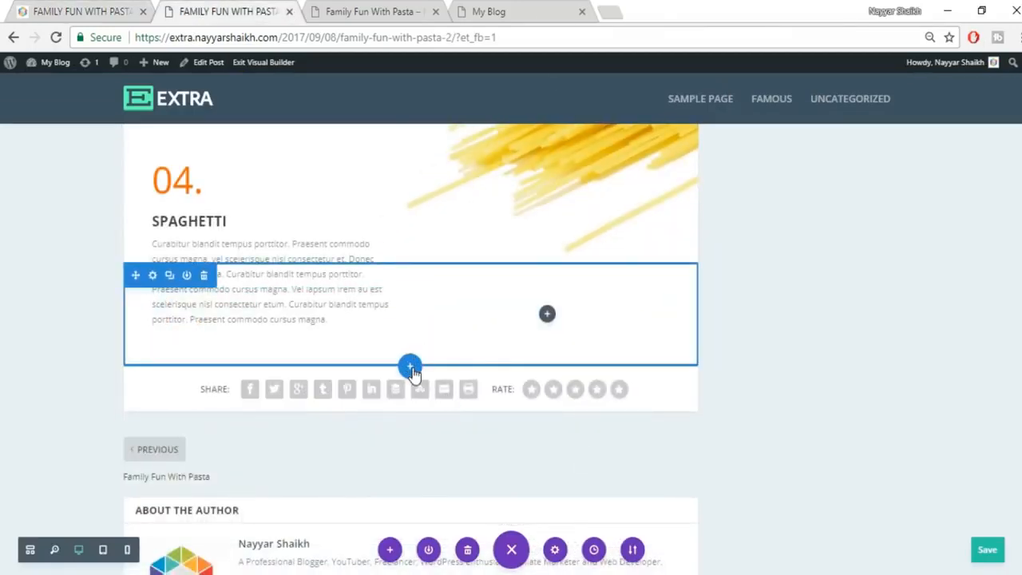
# Add a regular section with a two-column row and put a Call To Action module in the right column
pyautogui.click(410, 368)
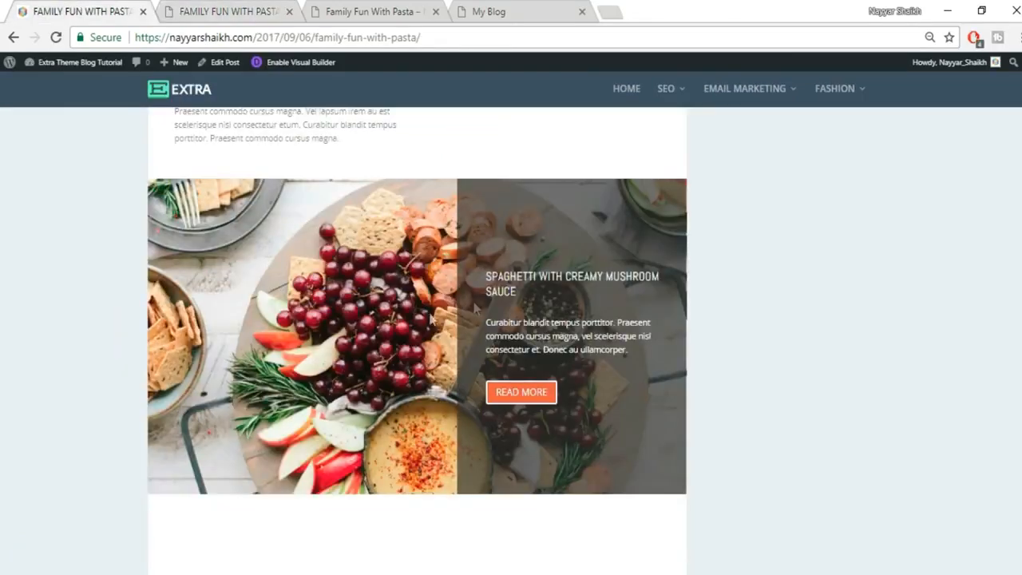
pyautogui.click(263, 12)
pyautogui.click(336, 331)
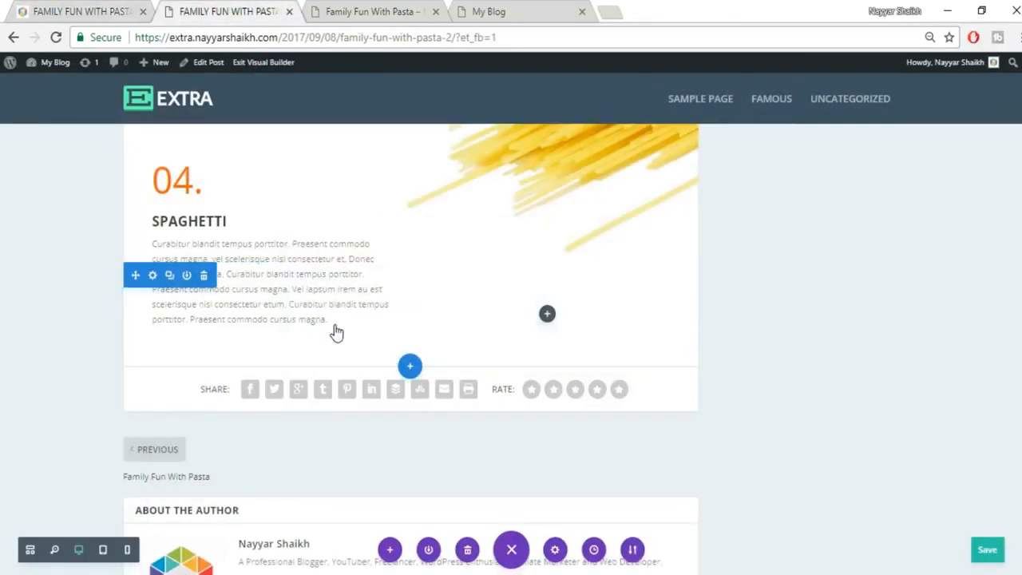
pyautogui.click(418, 262)
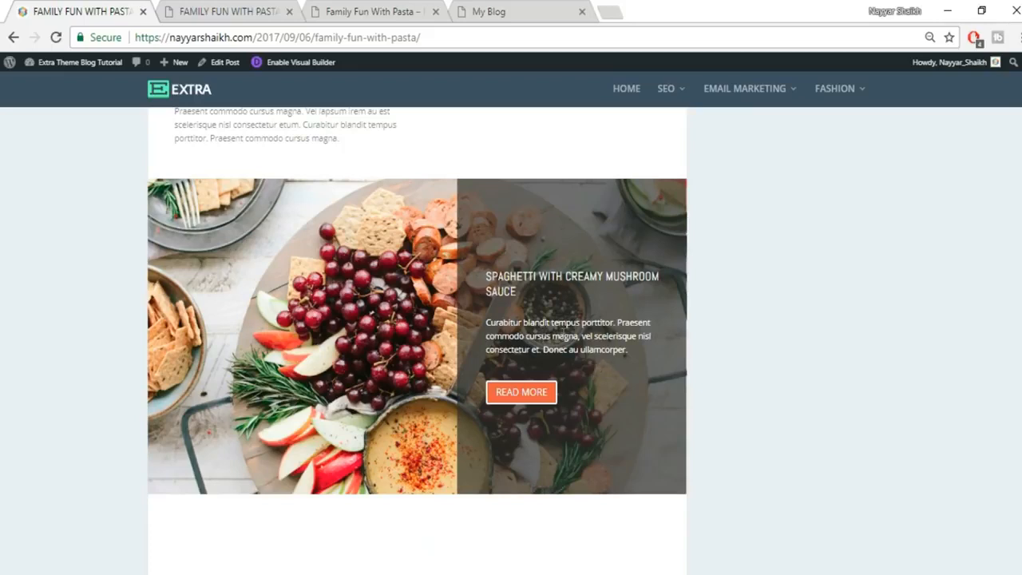
pyautogui.click(172, 9)
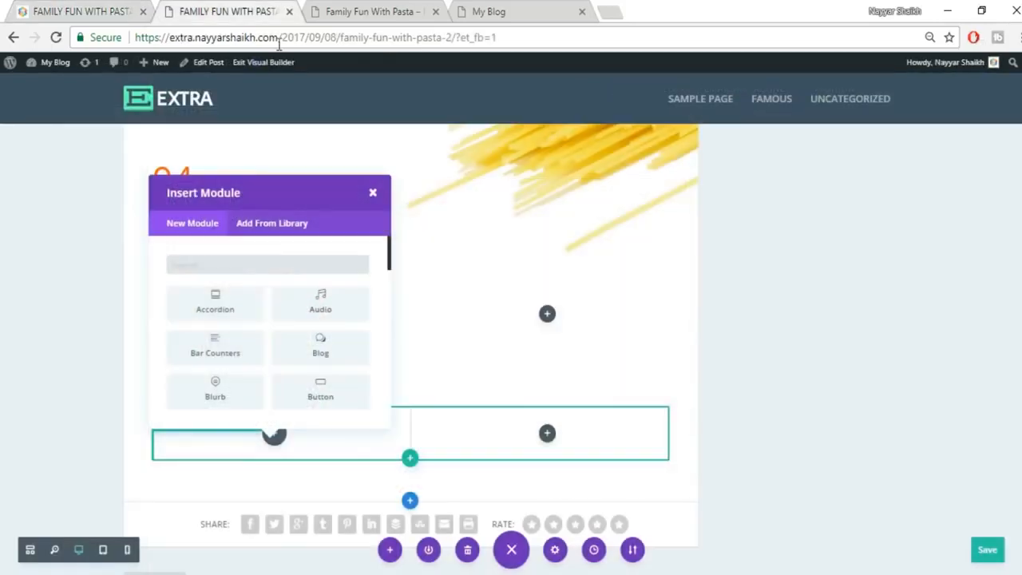
pyautogui.click(374, 193)
pyautogui.click(547, 434)
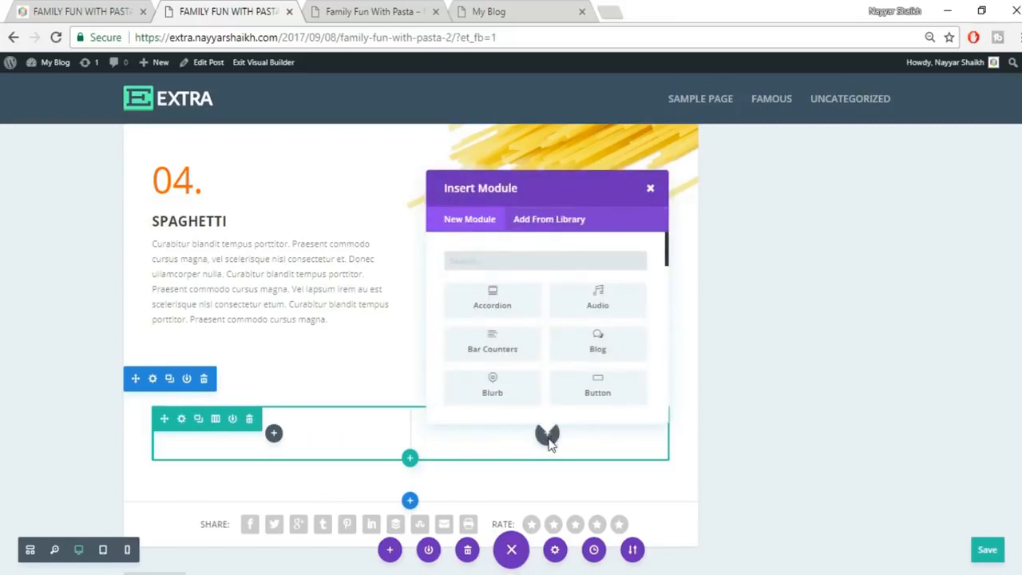
pyautogui.click(87, 16)
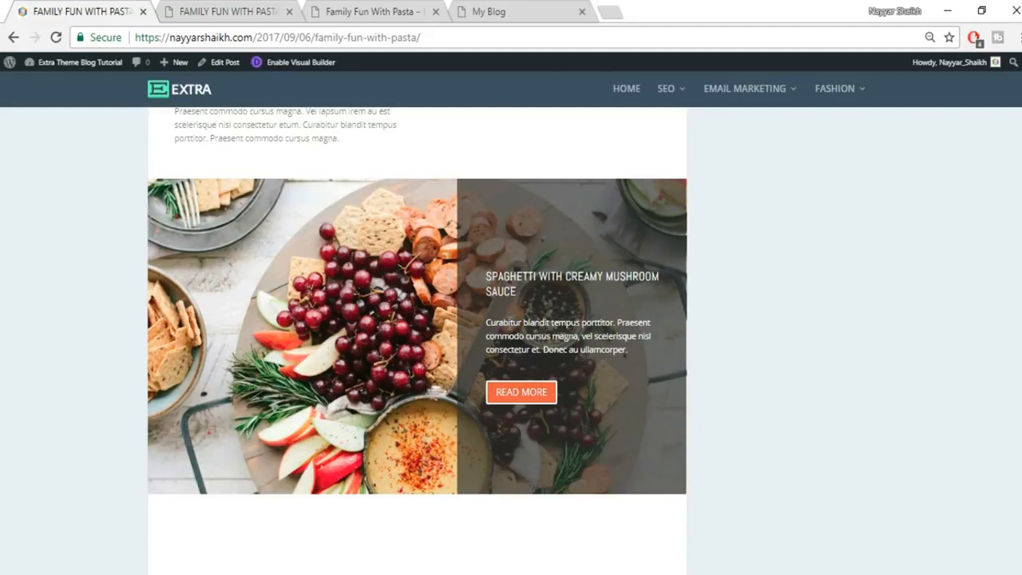
pyautogui.click(210, 9)
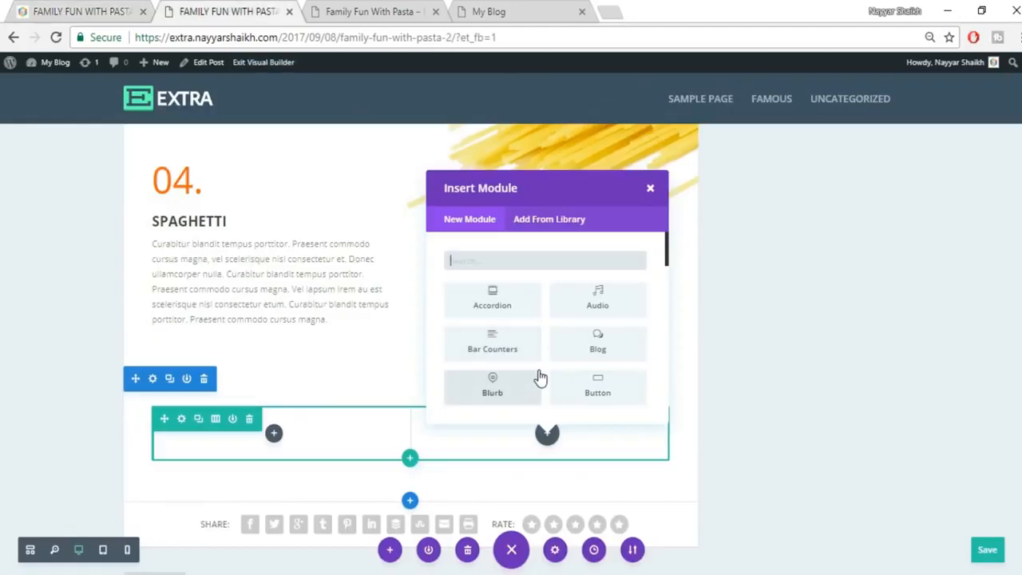
pyautogui.write('call')
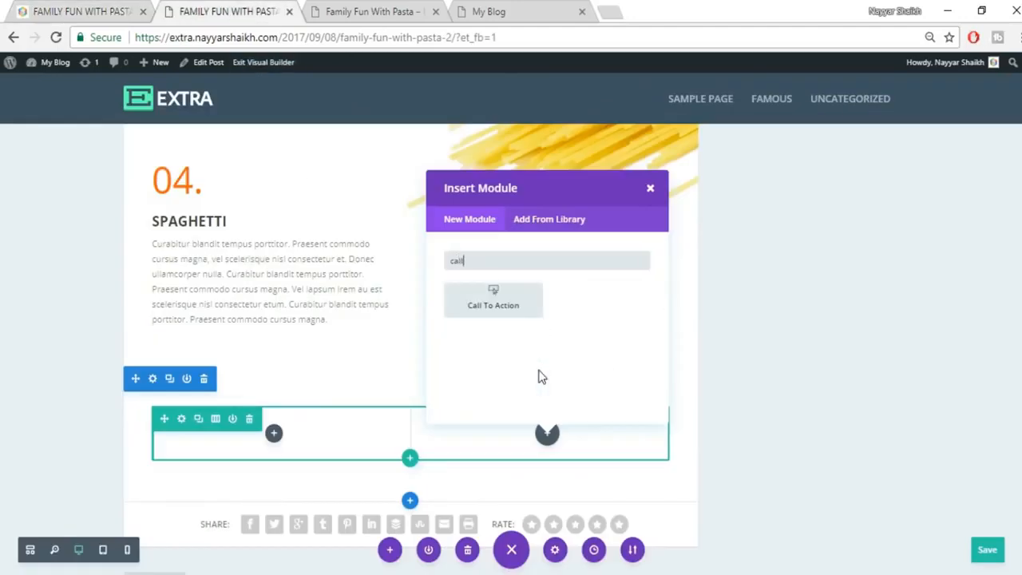
pyautogui.click(520, 304)
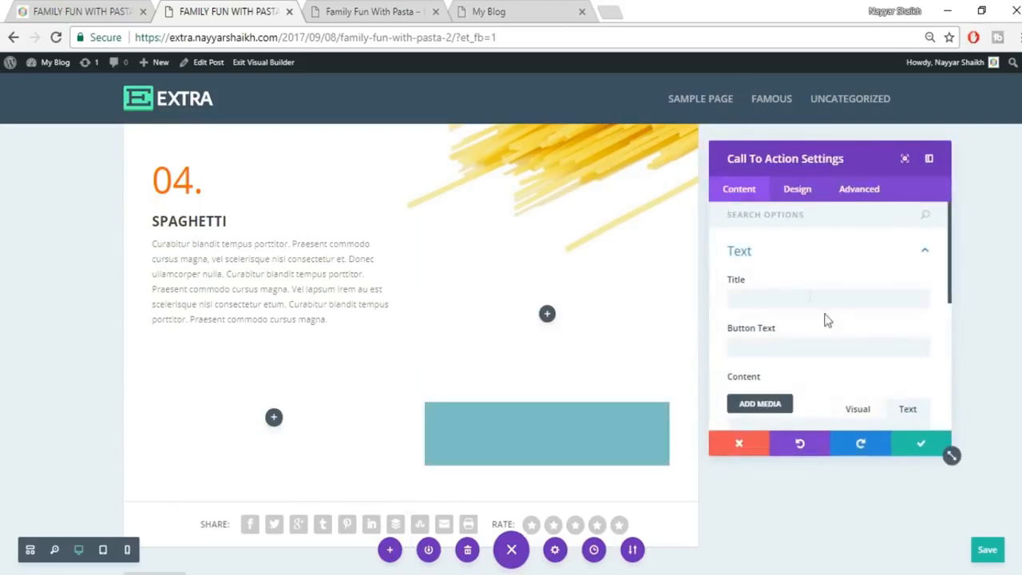
# Copy 'SPAGHETTI WITH CREAMY MUSHROOM SAUCE' from the published post into the call-to-action title
pyautogui.click(810, 295)
pyautogui.click(149, 14)
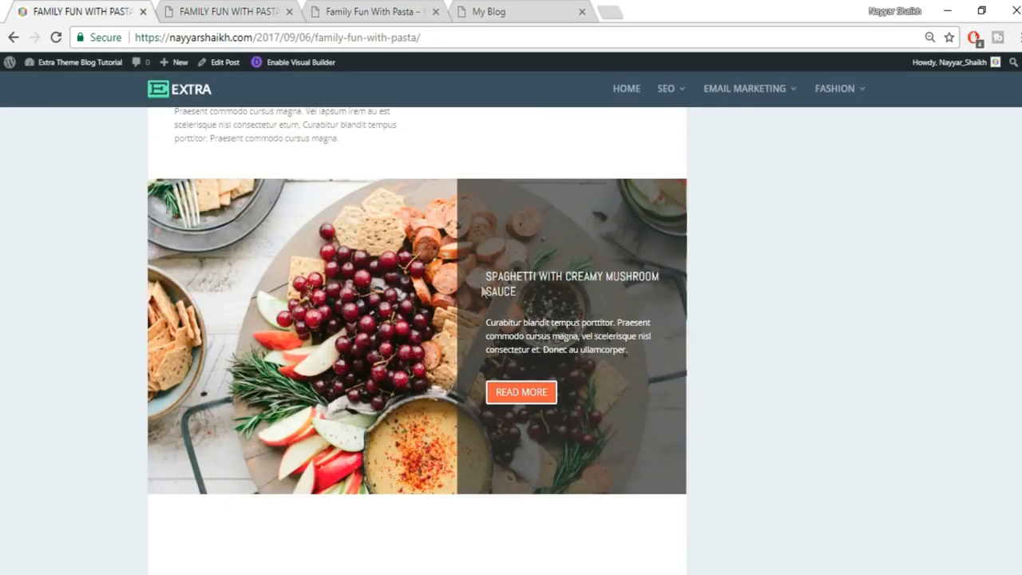
pyautogui.moveTo(488, 275)
pyautogui.mouseDown()
pyautogui.moveTo(540, 294)
pyautogui.moveTo(486, 276)
pyautogui.mouseUp()
pyautogui.hotkey('ctrl', 'c')
pyautogui.click(533, 294)
pyautogui.click(224, 11)
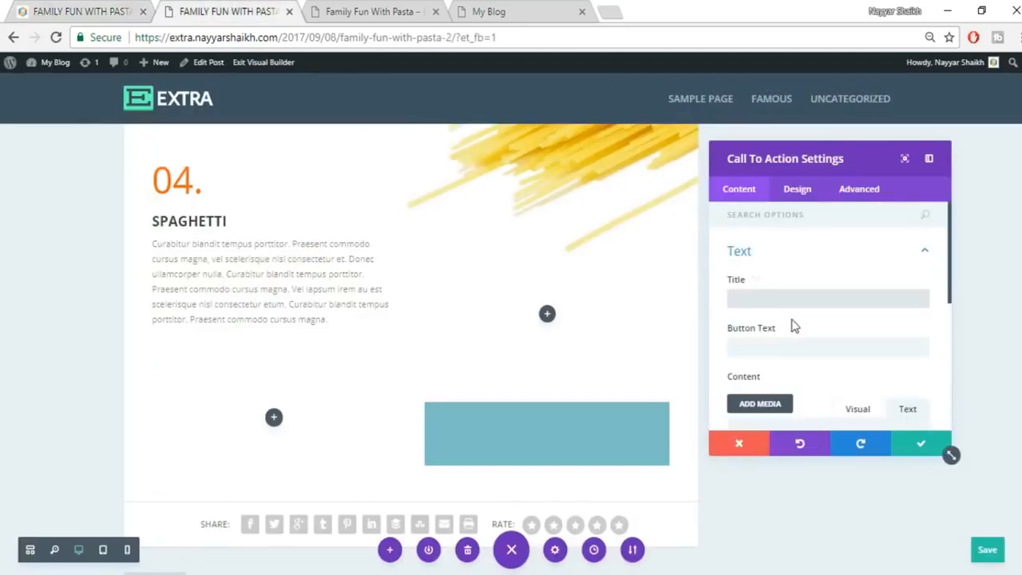
pyautogui.hotkey('ctrl', 'v')
# Copy the recipe description paragraph from the published post into the call-to-action content
pyautogui.click(32, 11)
pyautogui.moveTo(486, 322); pyautogui.dragTo(645, 349)
pyautogui.hotkey('ctrl', 'c')
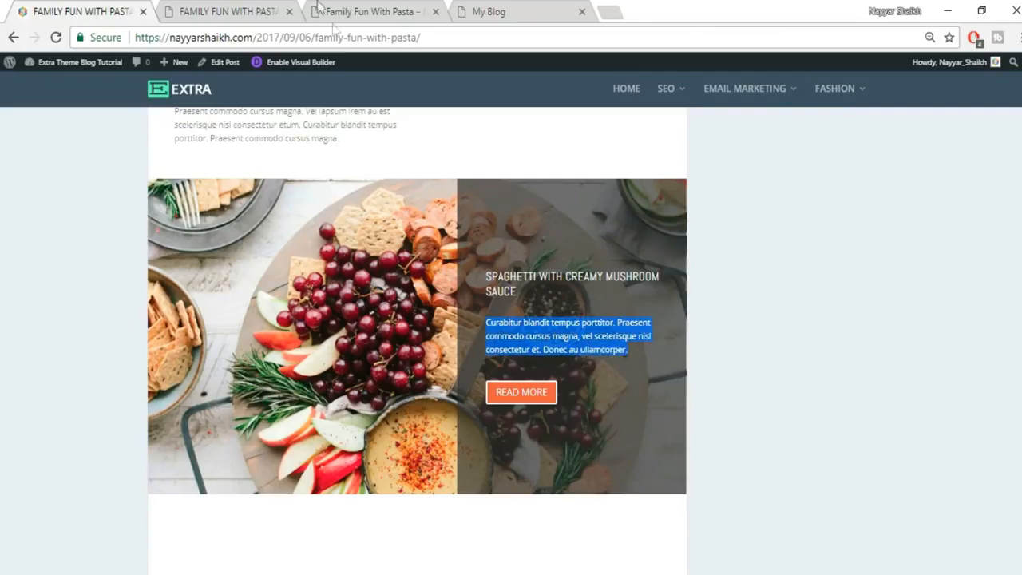
pyautogui.click(266, 7)
pyautogui.scroll(-3, 803, 352)
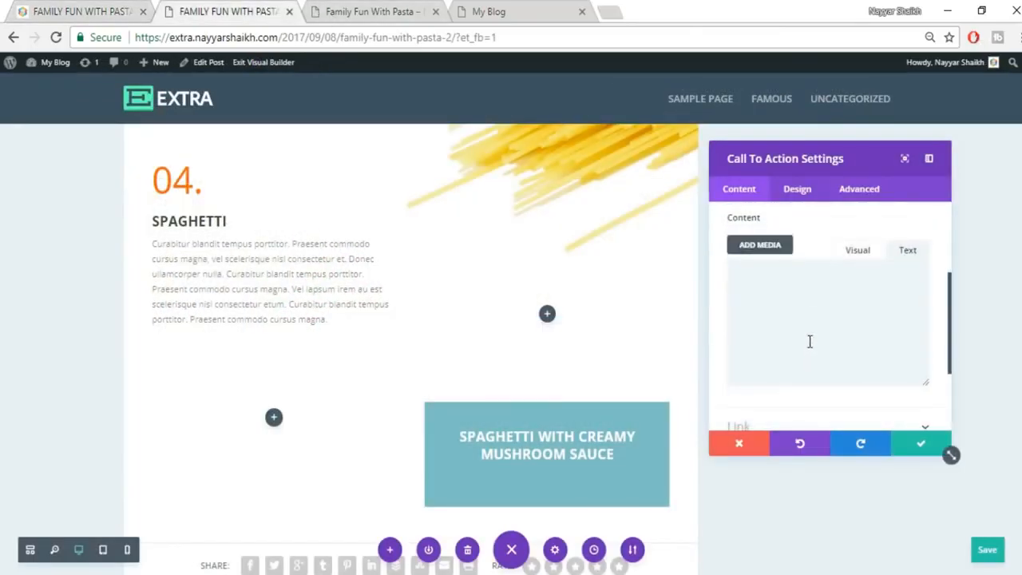
pyautogui.hotkey('ctrl', 'v')
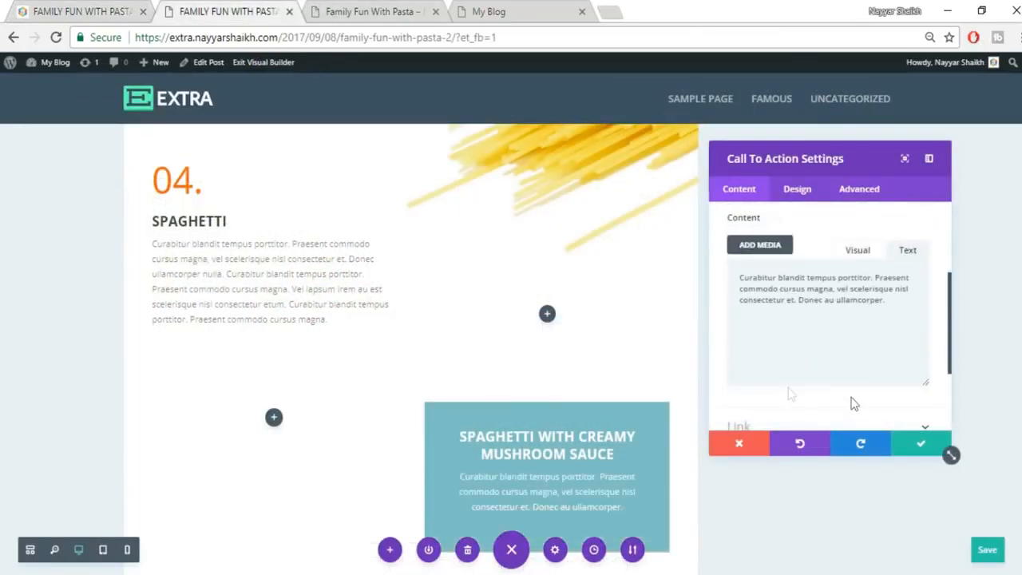
# Set the call-to-action Button Text to READ MORE and Button URL to #
pyautogui.click(70, 10)
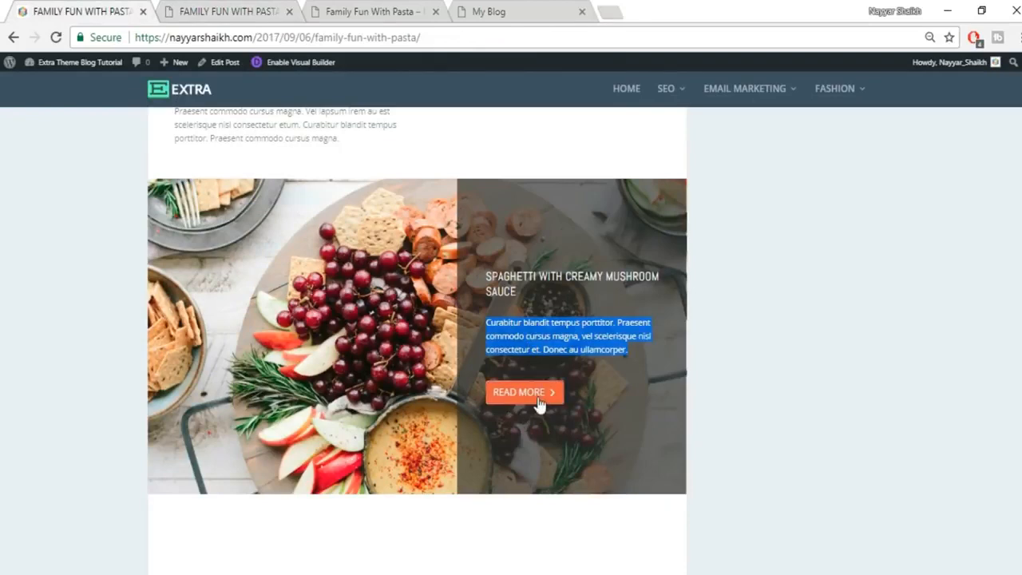
pyautogui.click(179, 7)
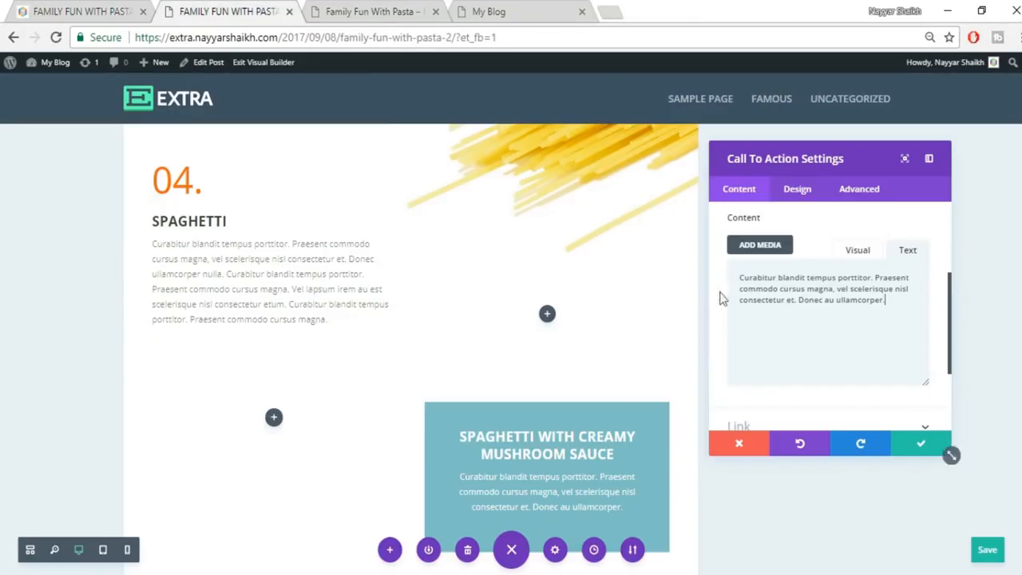
pyautogui.scroll(2, 757, 303)
pyautogui.click(784, 264)
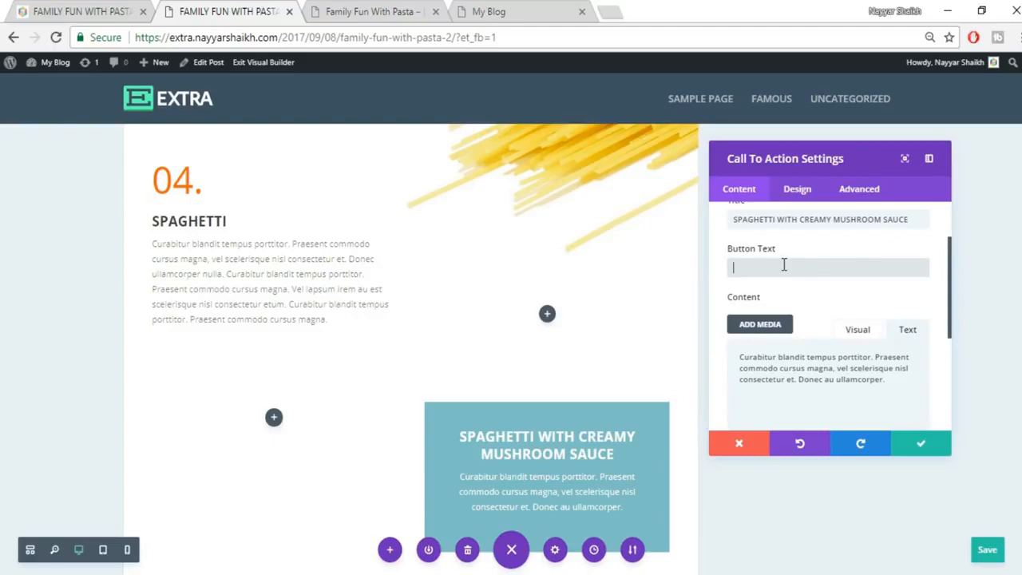
pyautogui.write('RE')
pyautogui.scroll(-2, 863, 321)
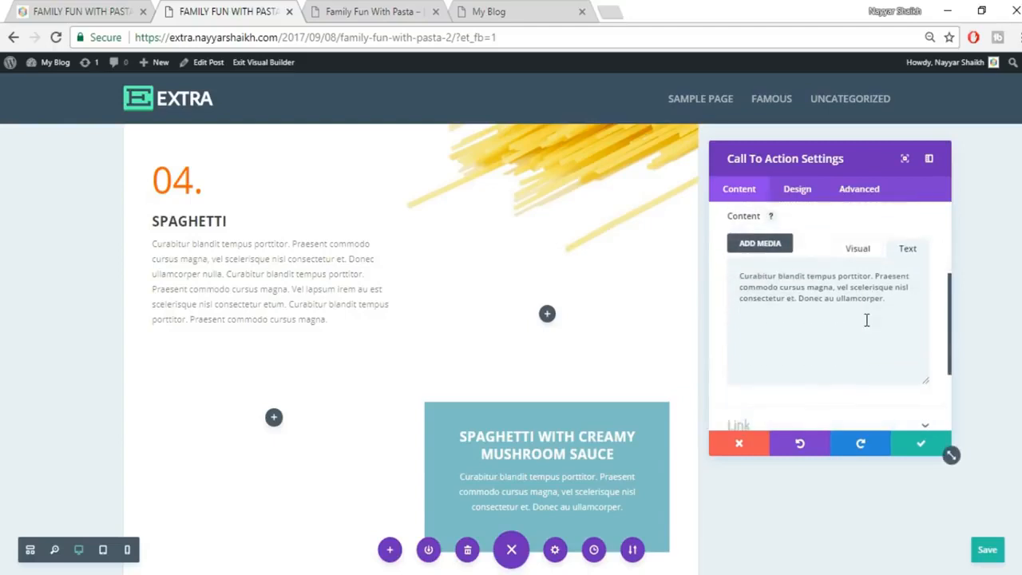
pyautogui.scroll(-2, 867, 319)
pyautogui.click(786, 356)
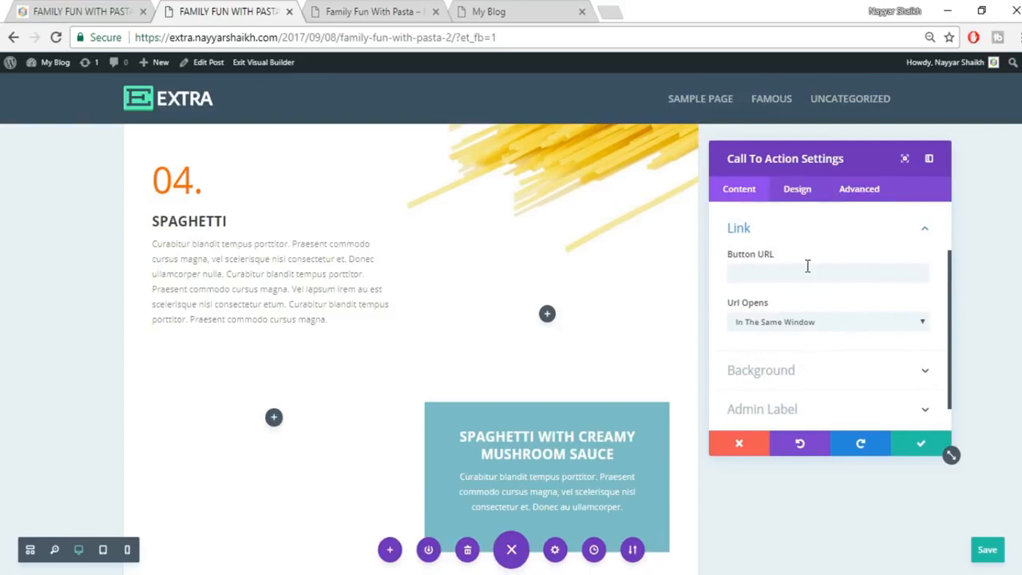
pyautogui.click(807, 272)
pyautogui.write('#')
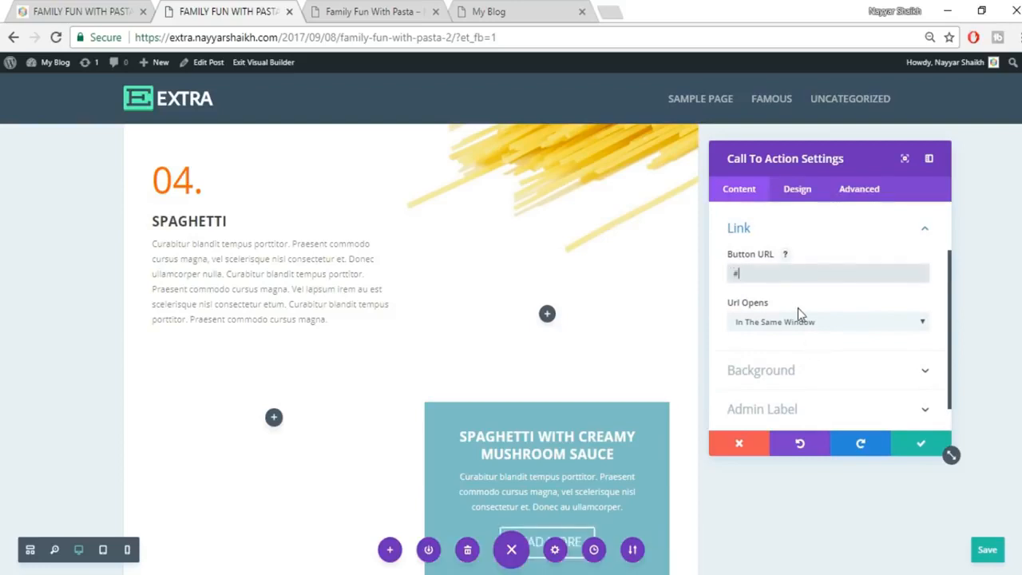
pyautogui.scroll(-1, 805, 306)
pyautogui.scroll(-2, 546, 419)
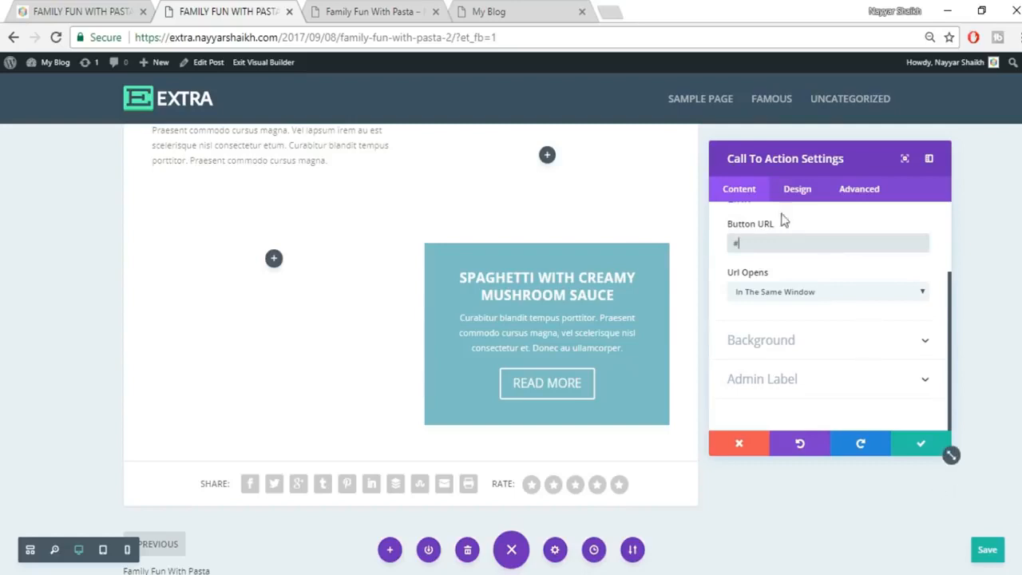
pyautogui.click(797, 189)
# Set Use Background Color to NO to drop the teal background, then save the call-to-action
pyautogui.click(132, 8)
pyautogui.click(240, 10)
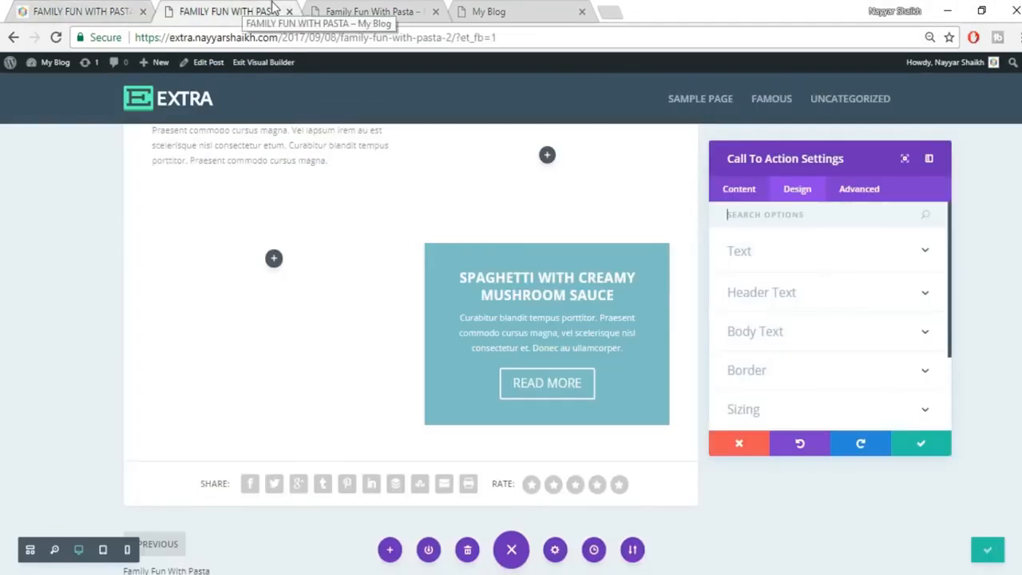
pyautogui.click(739, 189)
pyautogui.scroll(-2, 834, 375)
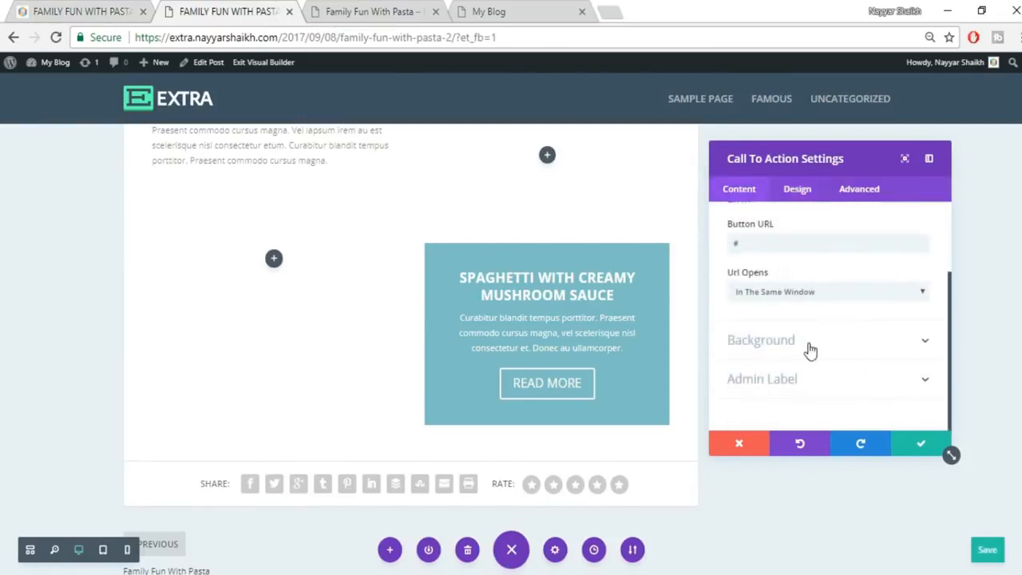
pyautogui.click(810, 343)
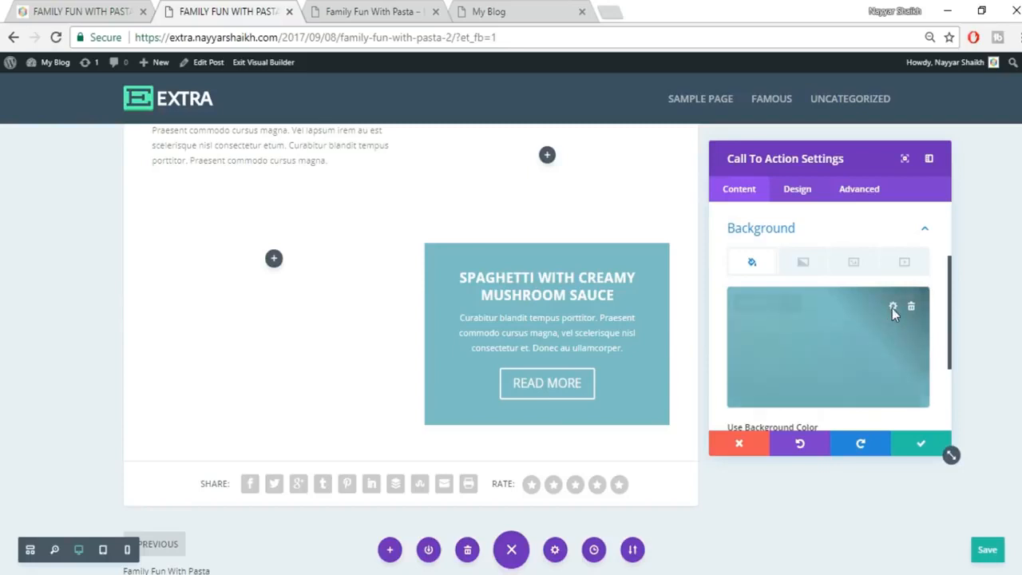
pyautogui.click(893, 307)
pyautogui.scroll(-2, 845, 338)
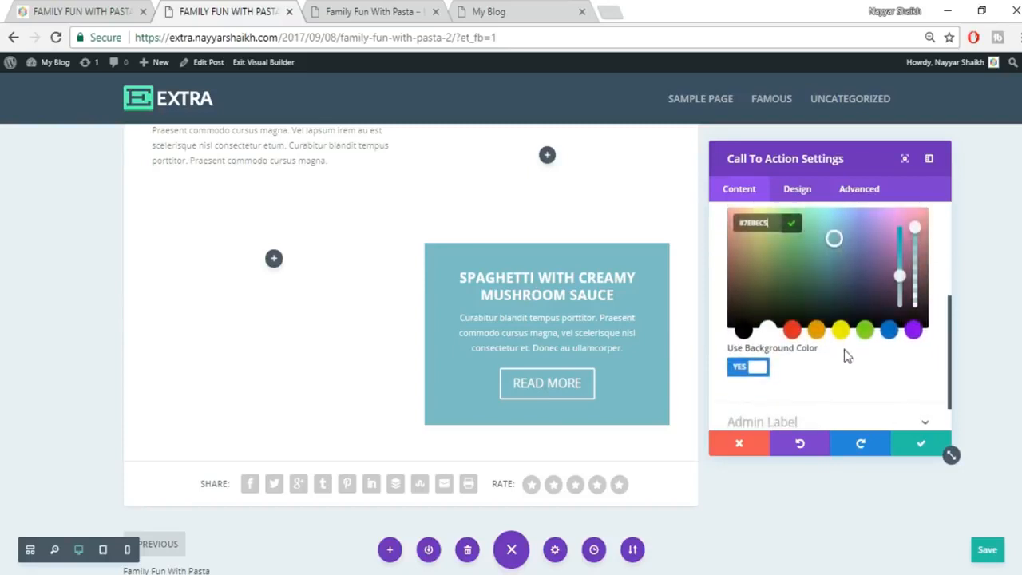
pyautogui.click(747, 369)
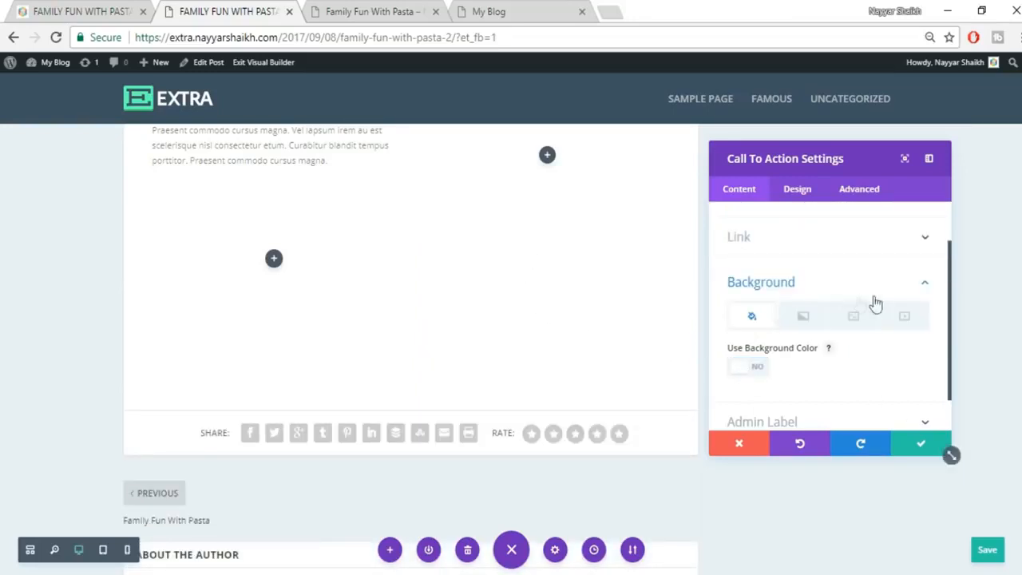
pyautogui.click(798, 192)
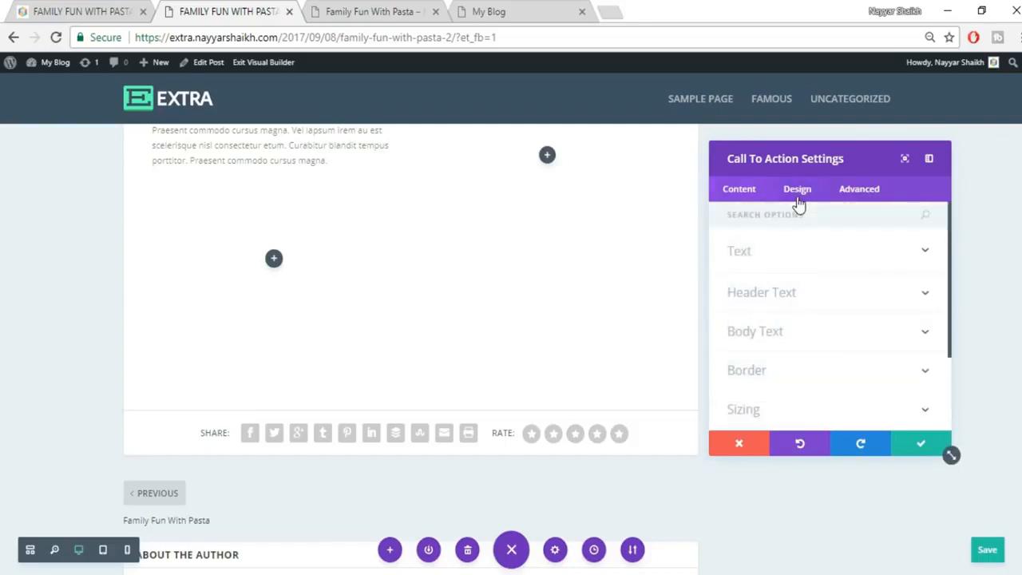
pyautogui.scroll(-3, 868, 309)
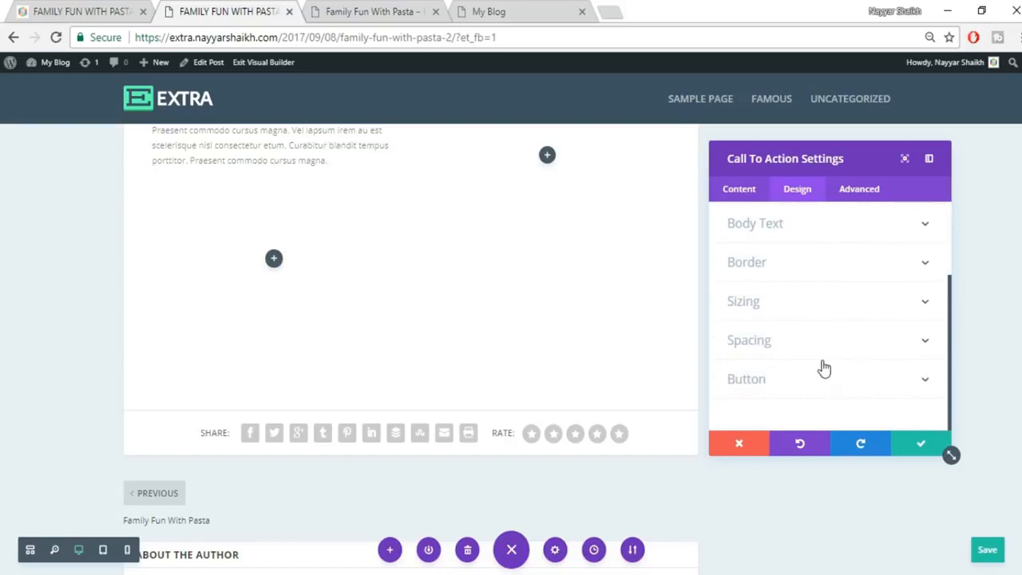
pyautogui.scroll(3, 822, 369)
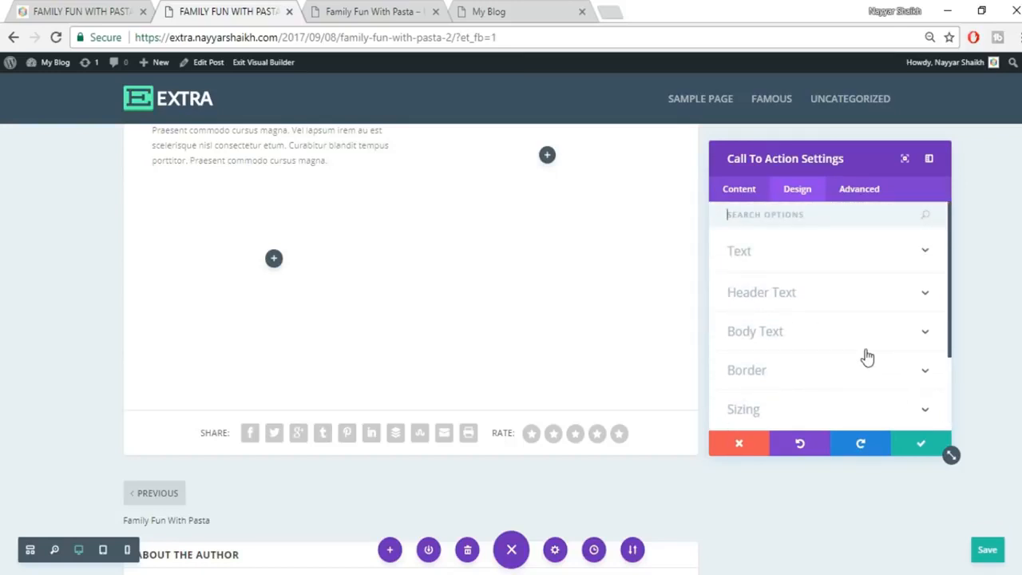
pyautogui.scroll(-3, 867, 354)
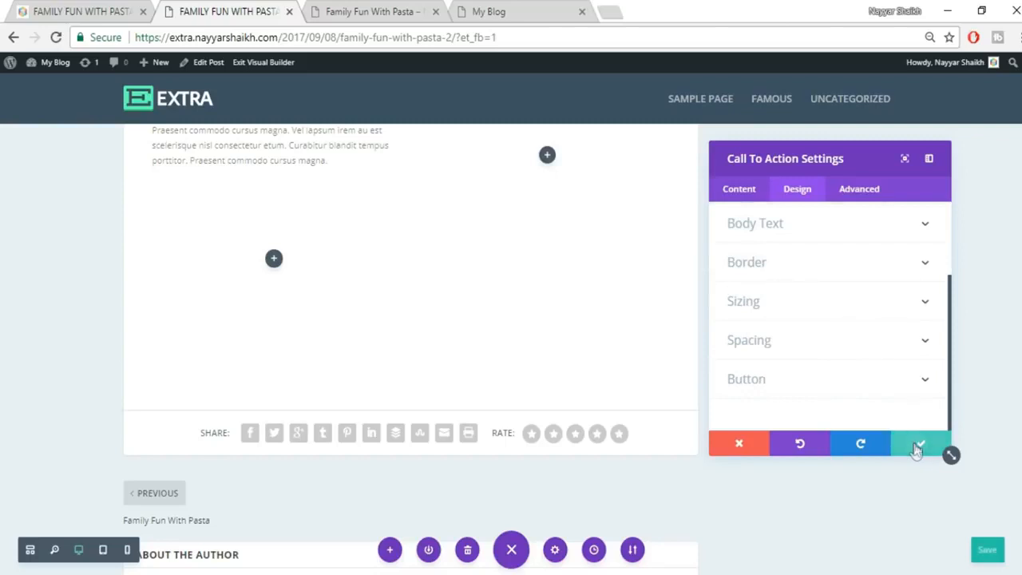
pyautogui.click(918, 445)
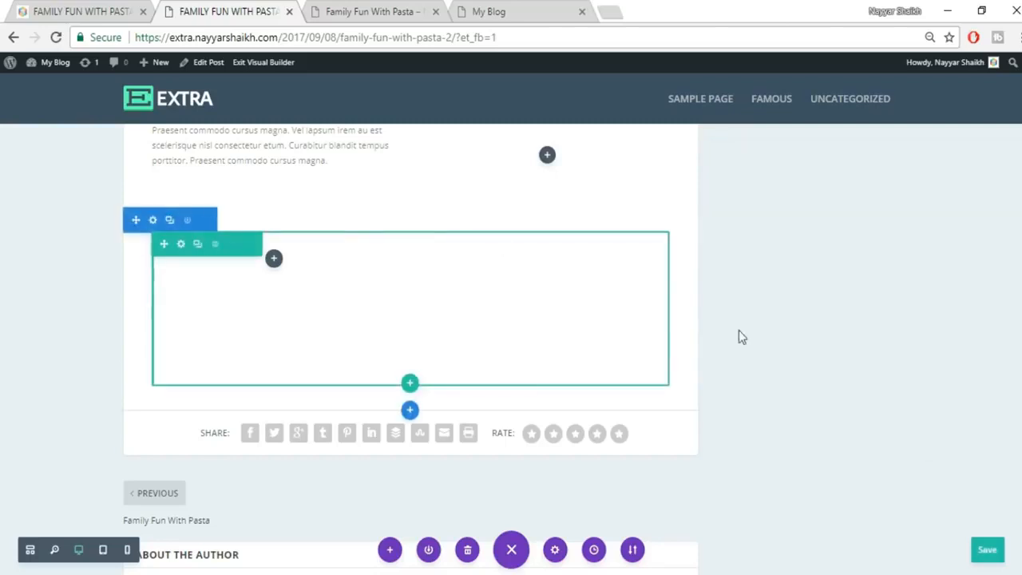
# Set the row's Column 2 background to translucent black (0,0,0,0.52) and save the row settings
pyautogui.click(182, 246)
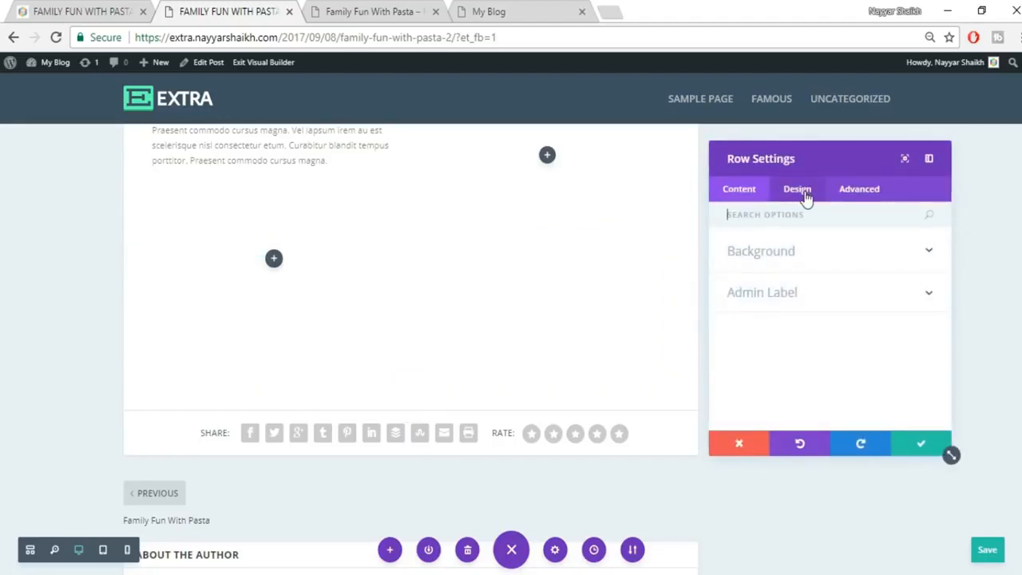
pyautogui.click(807, 256)
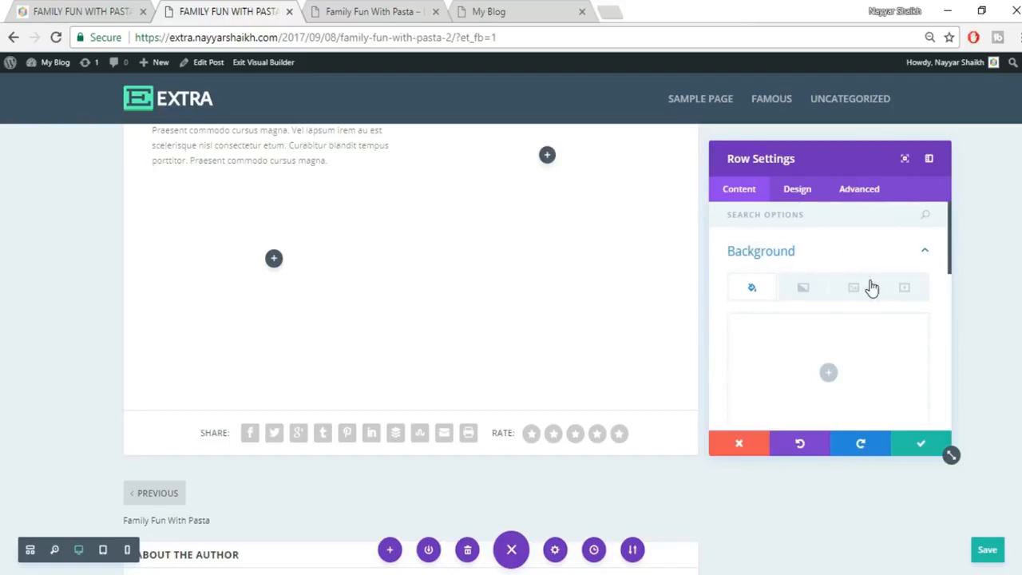
pyautogui.scroll(-3, 868, 287)
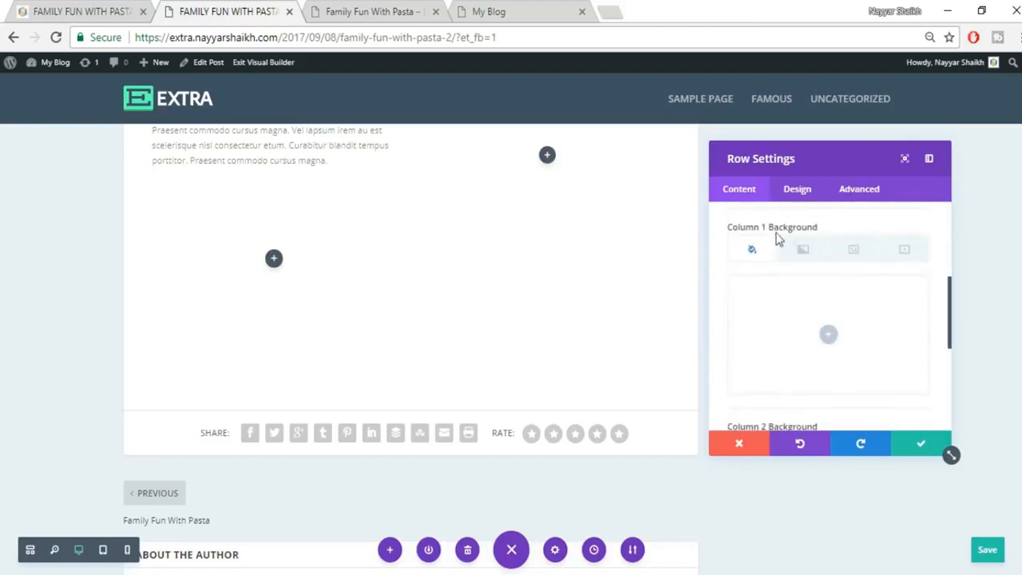
pyautogui.scroll(-2, 860, 277)
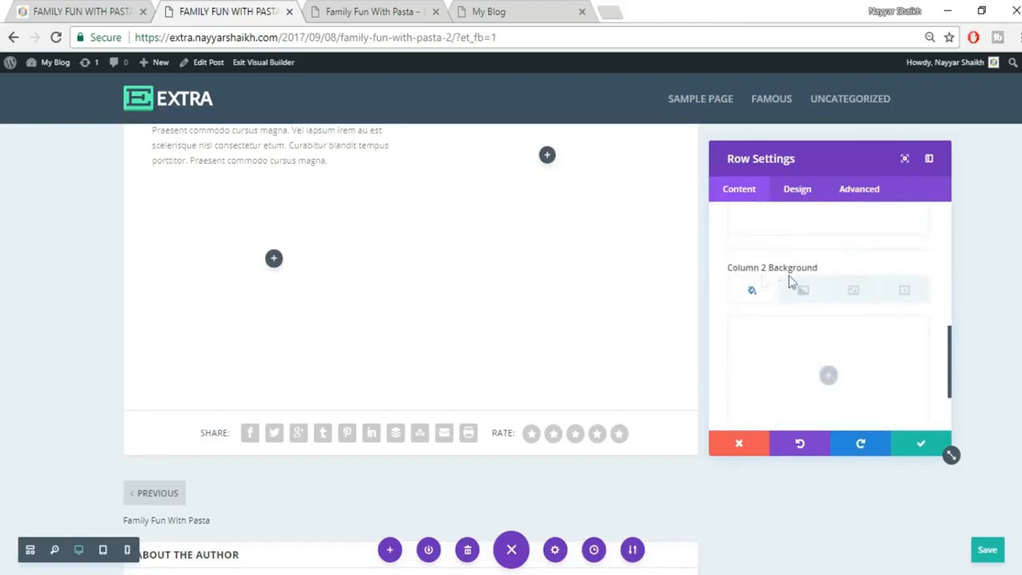
pyautogui.scroll(-1, 862, 311)
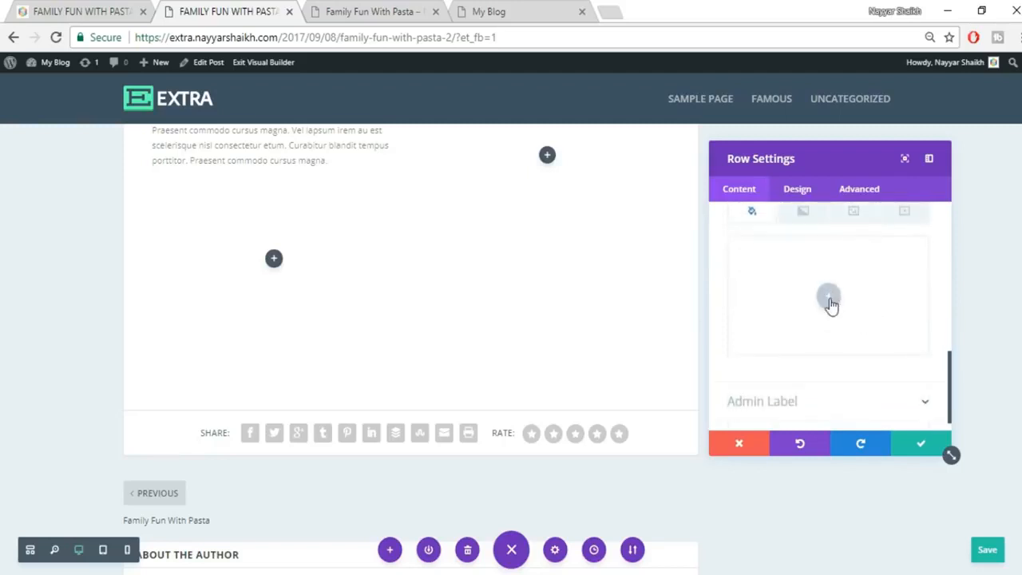
pyautogui.click(830, 300)
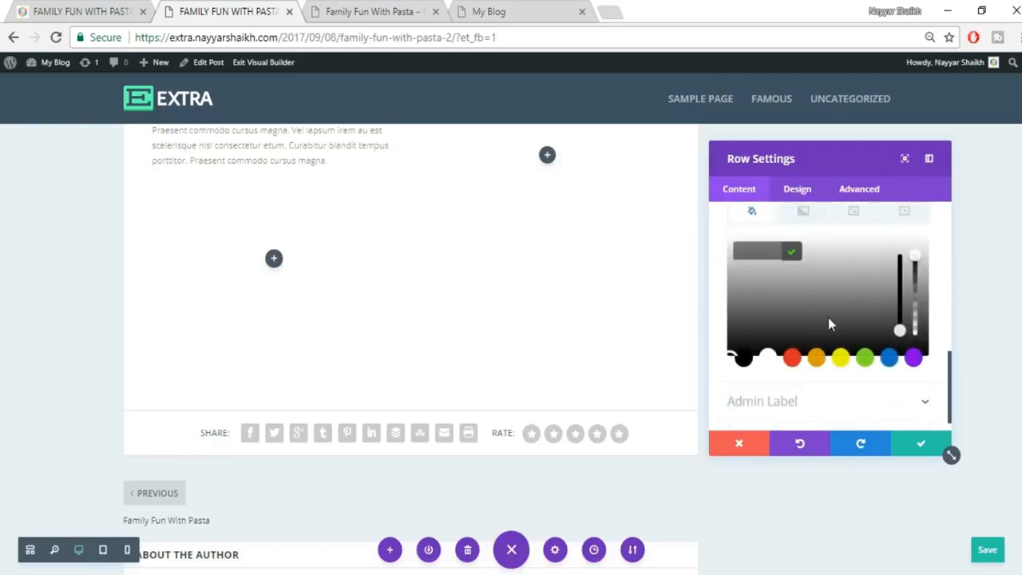
pyautogui.click(759, 330)
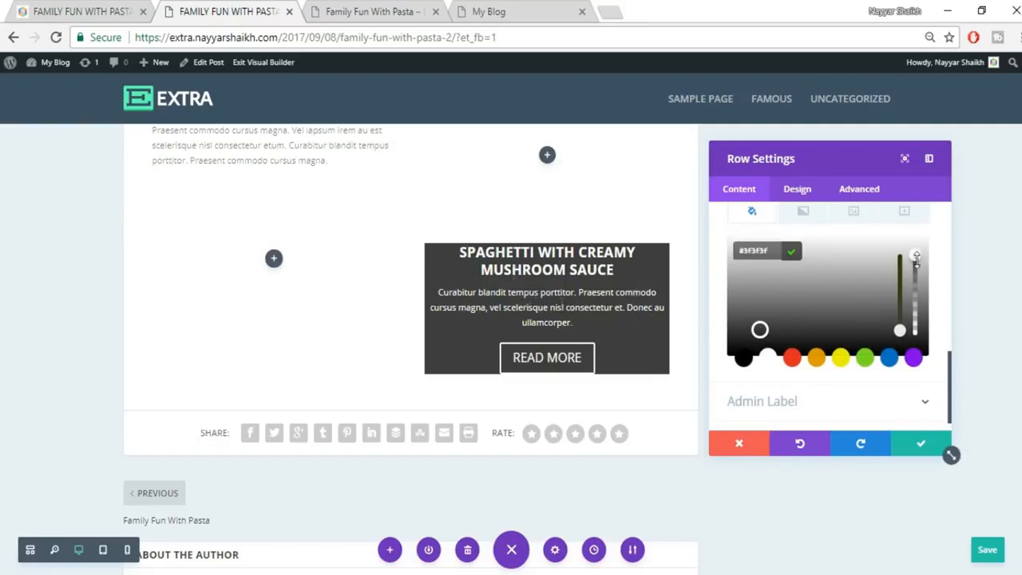
pyautogui.moveTo(916, 277); pyautogui.dragTo(916, 310)
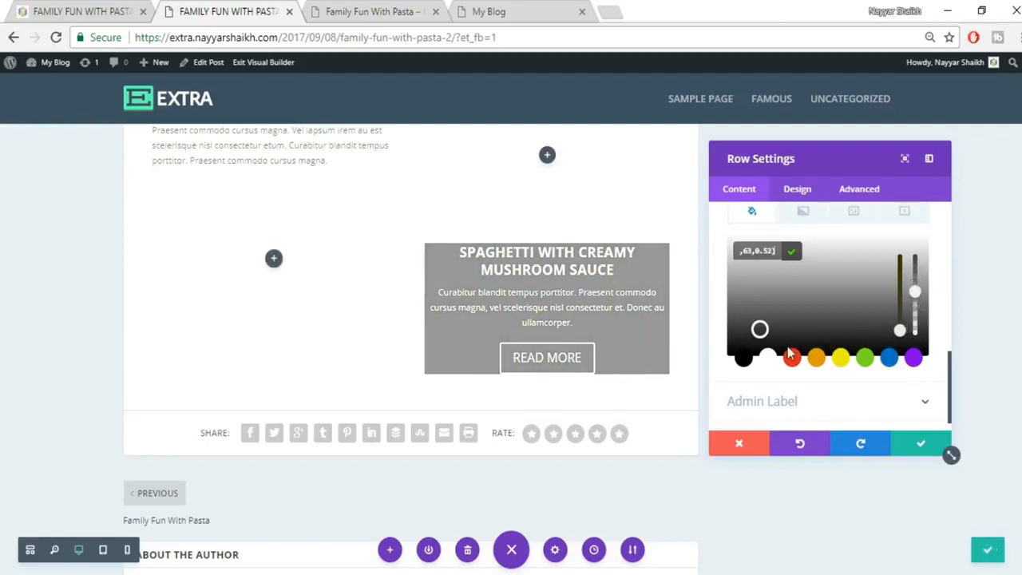
pyautogui.click(740, 359)
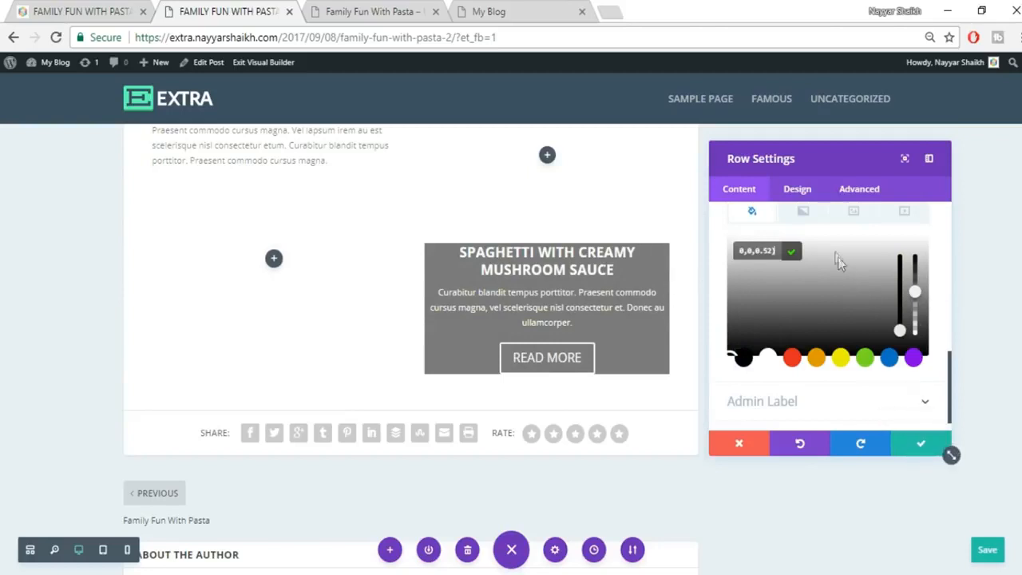
pyautogui.click(797, 192)
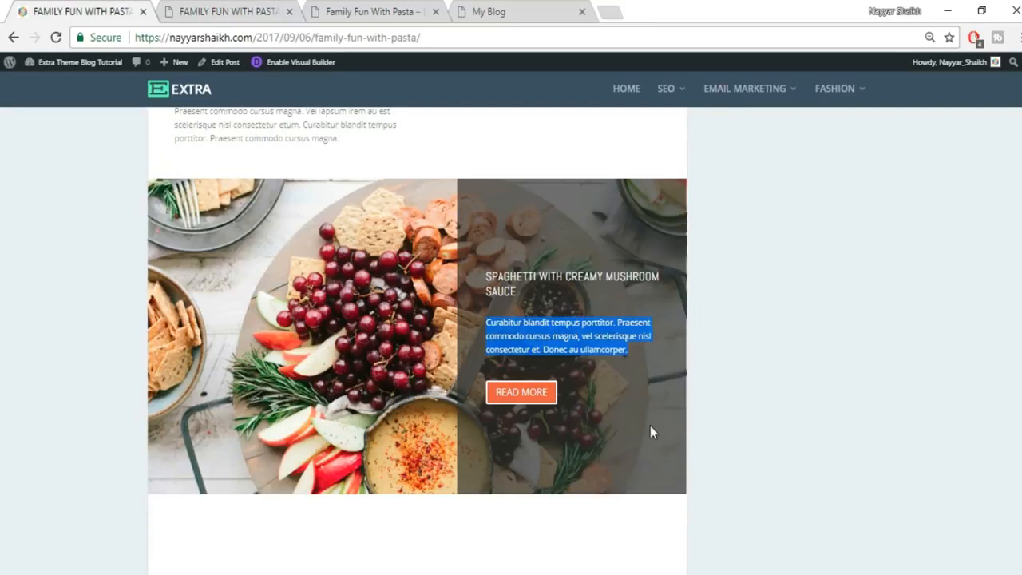
pyautogui.click(203, 8)
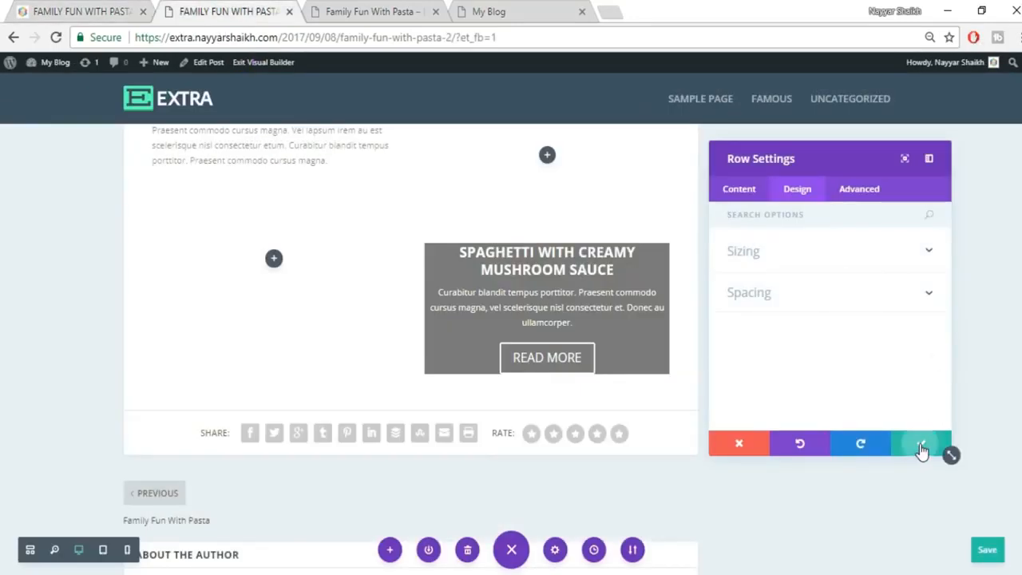
pyautogui.click(918, 447)
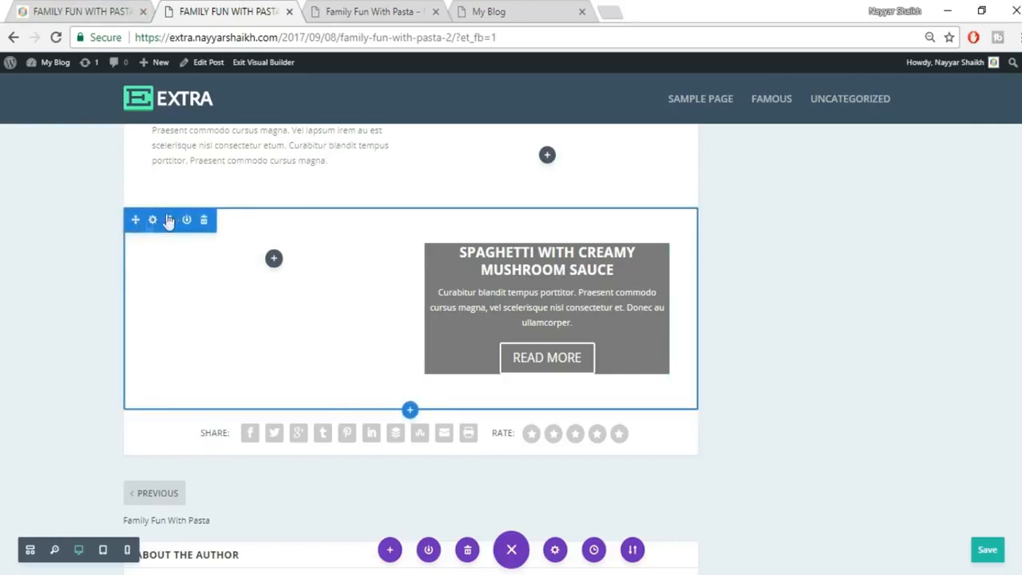
# In the section settings, switch Background to image and open Choose a Background Image's upload view
pyautogui.moveTo(152, 223); pyautogui.dragTo(681, 307)
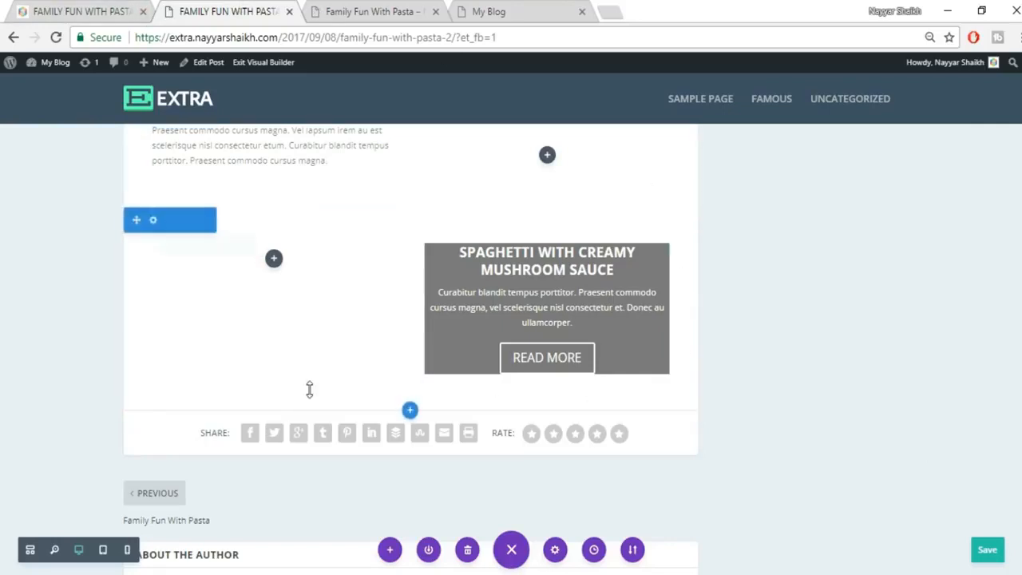
pyautogui.click(152, 220)
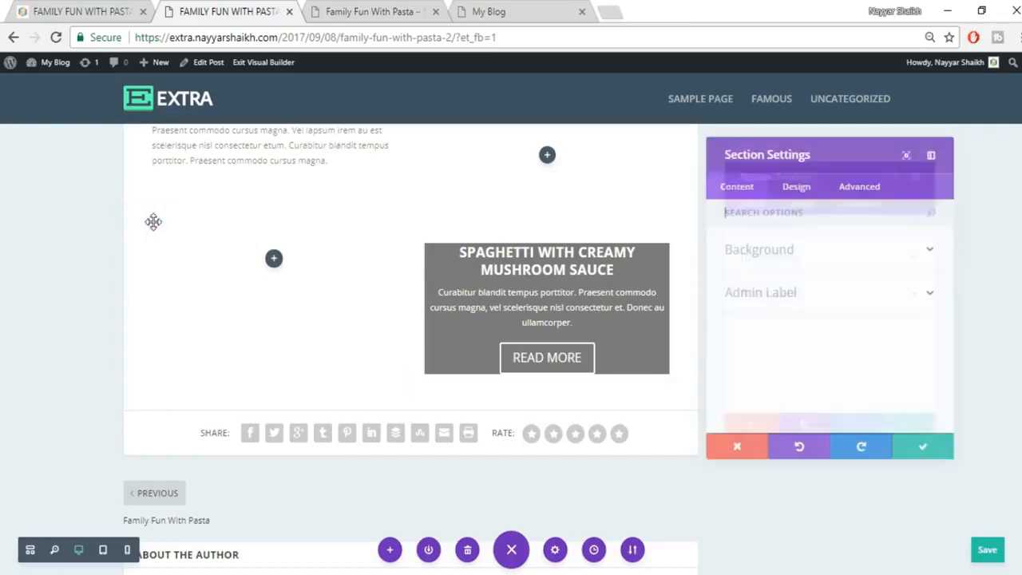
pyautogui.click(792, 254)
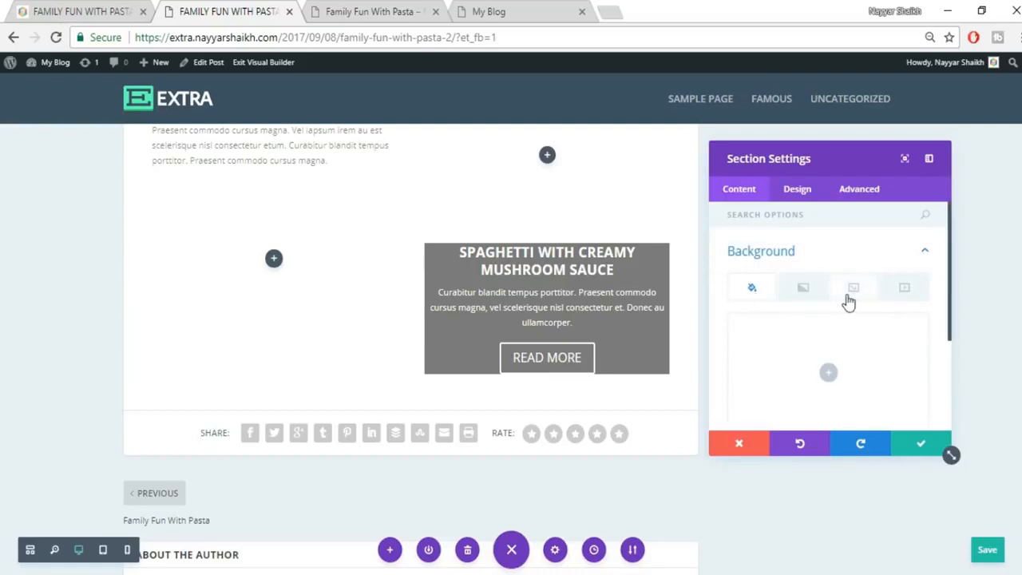
pyautogui.click(862, 297)
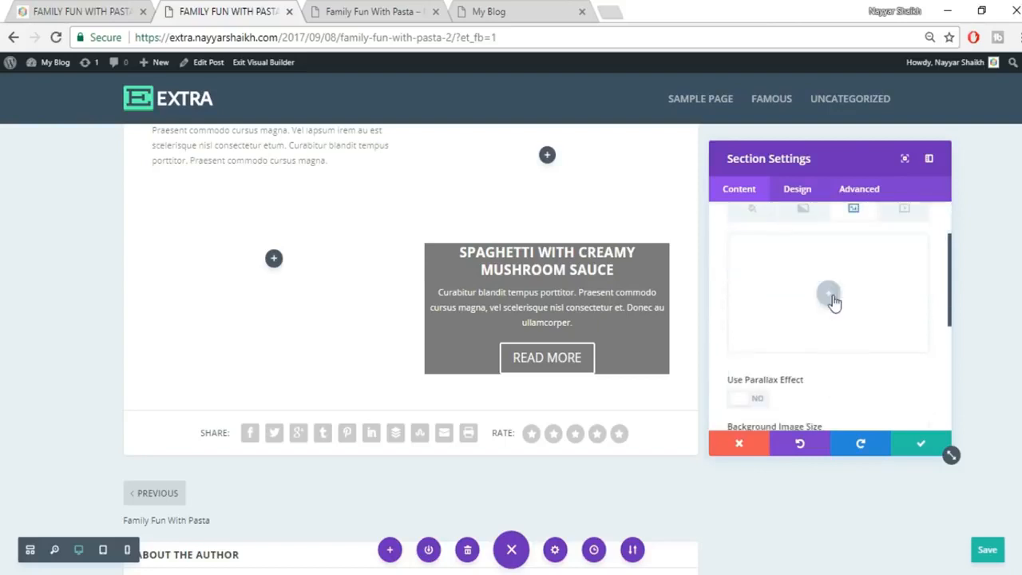
pyautogui.click(834, 298)
pyautogui.click(68, 8)
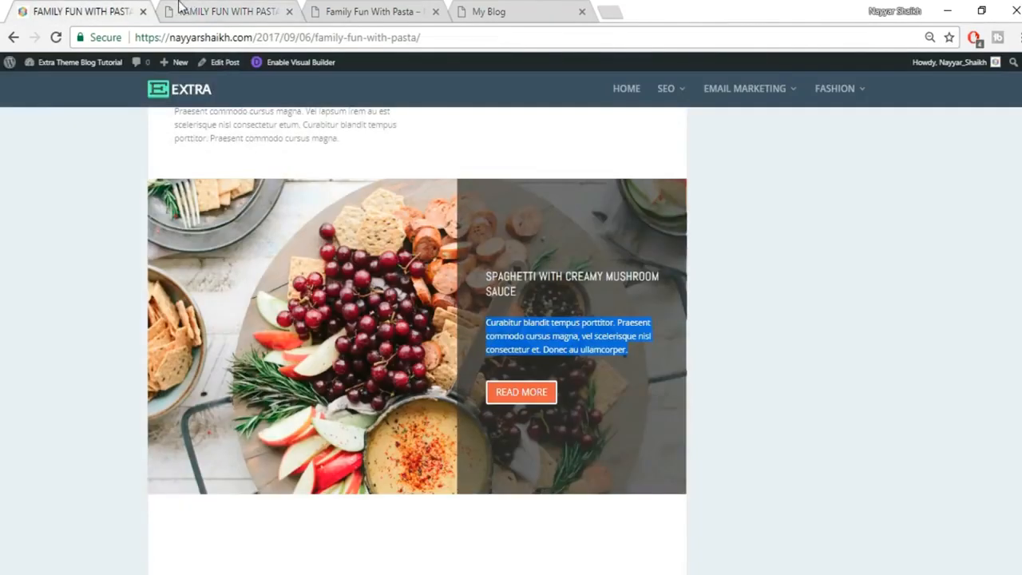
pyautogui.click(178, 8)
pyautogui.click(175, 116)
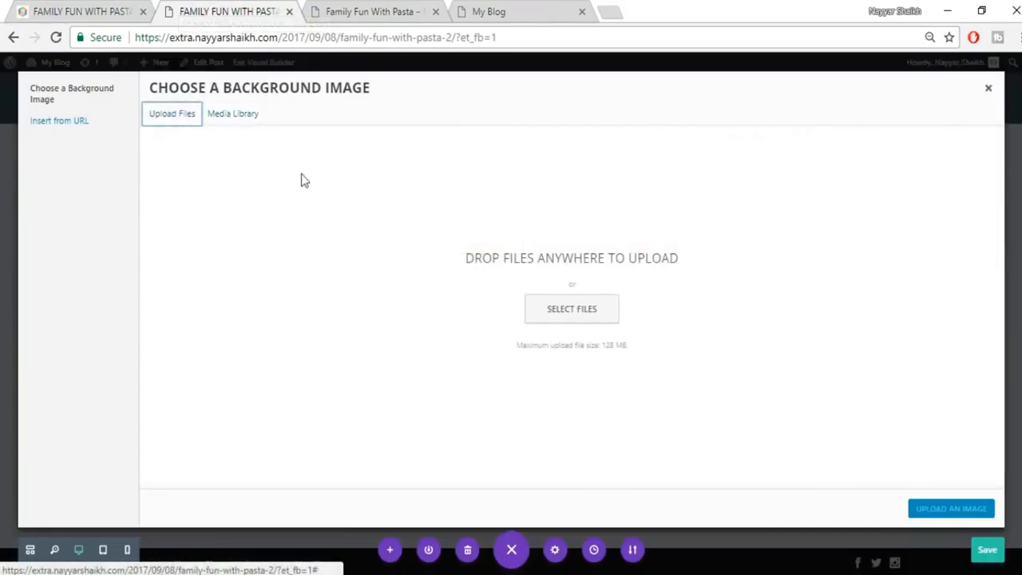
# Upload 011.jpg from the computer and apply it as the section background
pyautogui.click(601, 318)
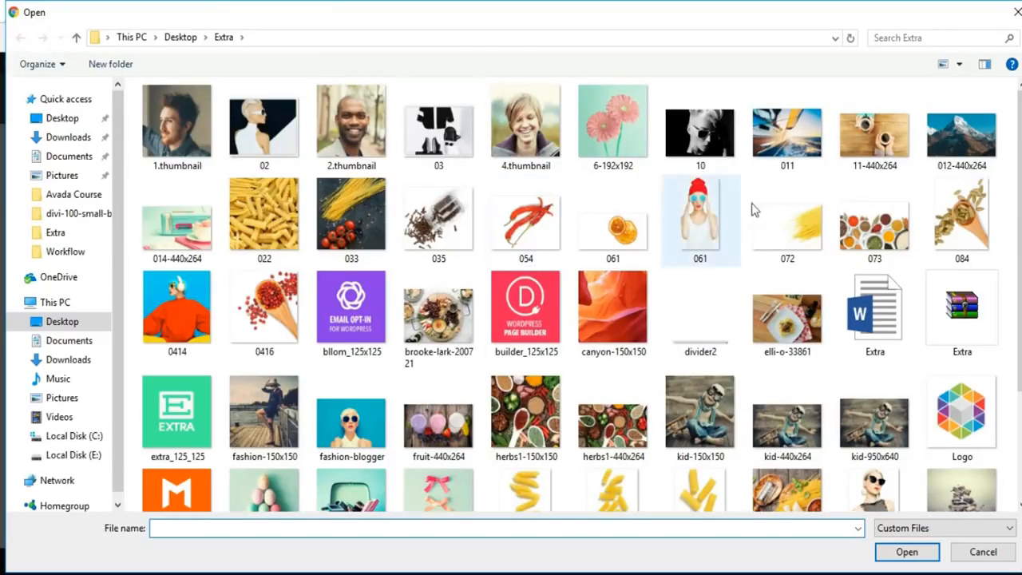
pyautogui.scroll(-3, 982, 269)
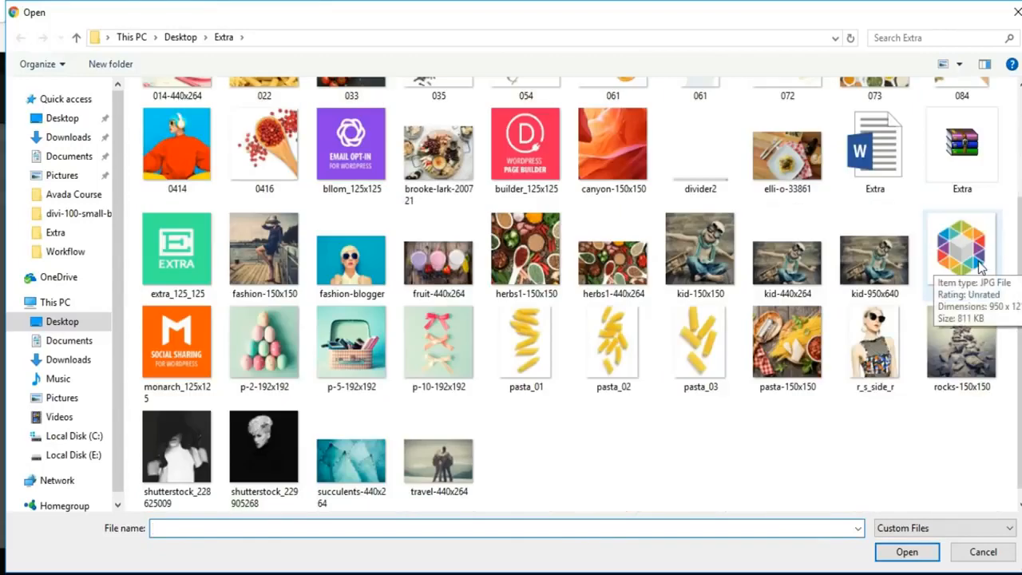
pyautogui.scroll(3, 978, 264)
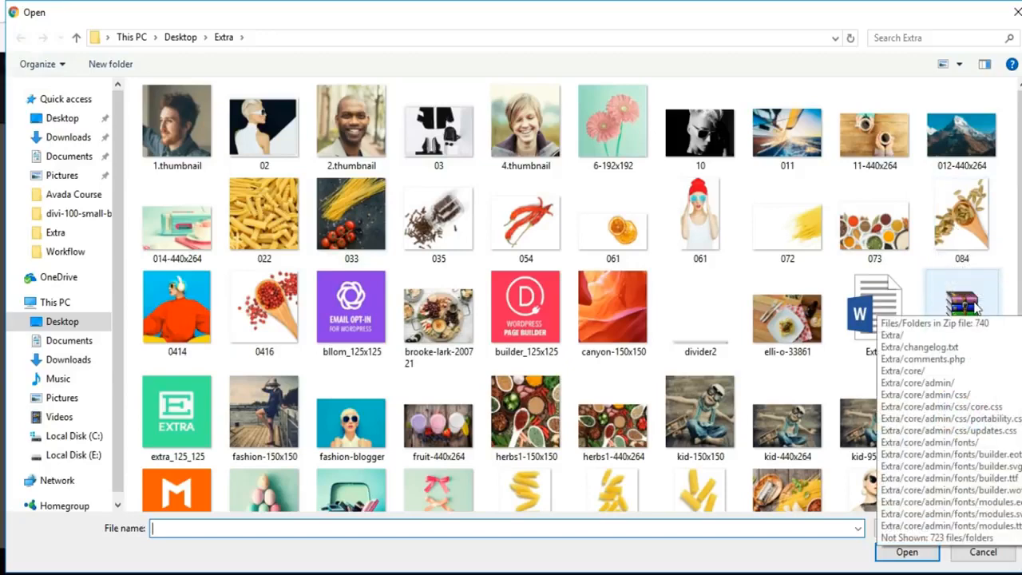
pyautogui.scroll(-2, 236, 297)
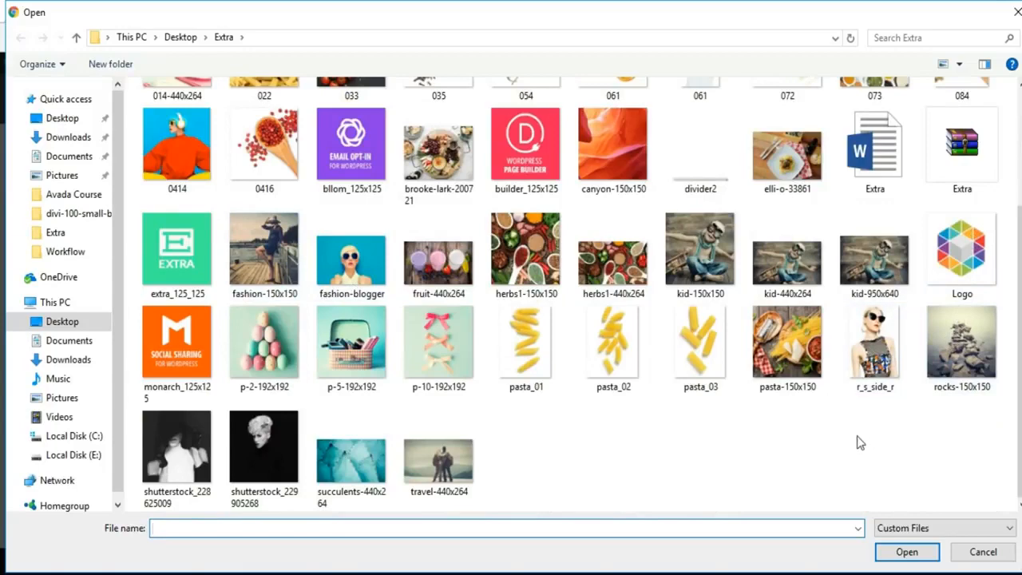
pyautogui.scroll(2, 859, 443)
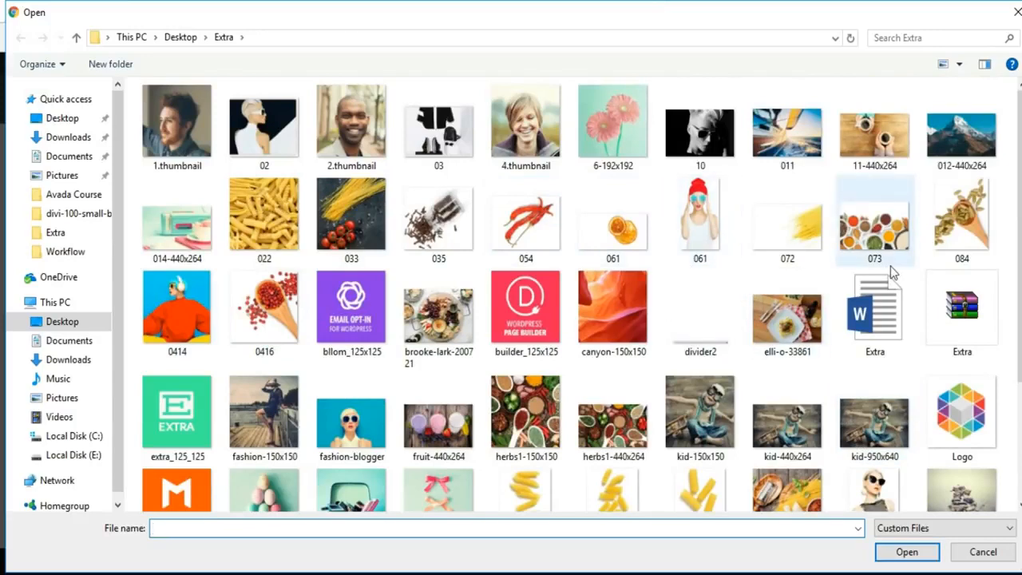
pyautogui.scroll(-2, 892, 272)
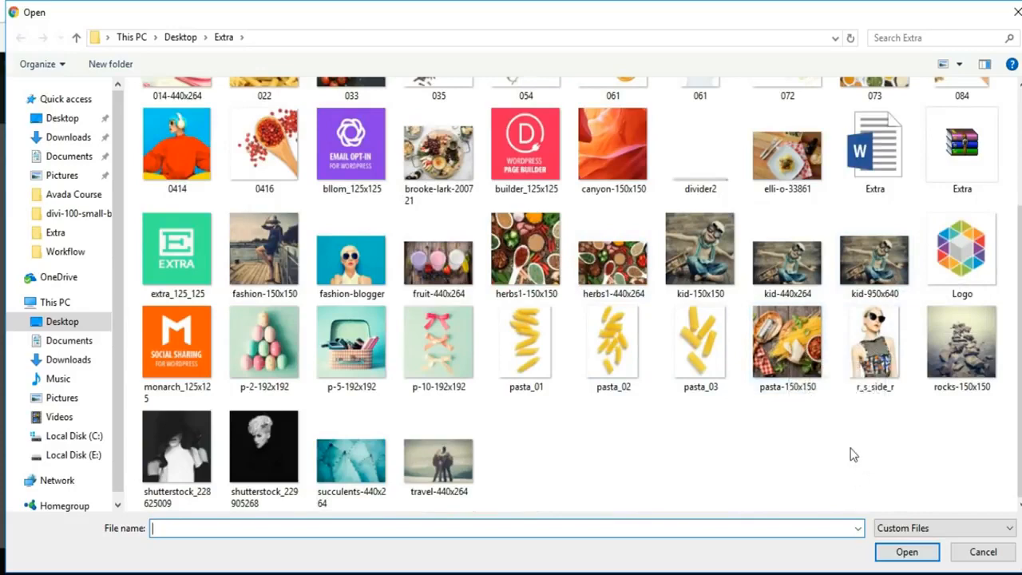
pyautogui.scroll(2, 853, 455)
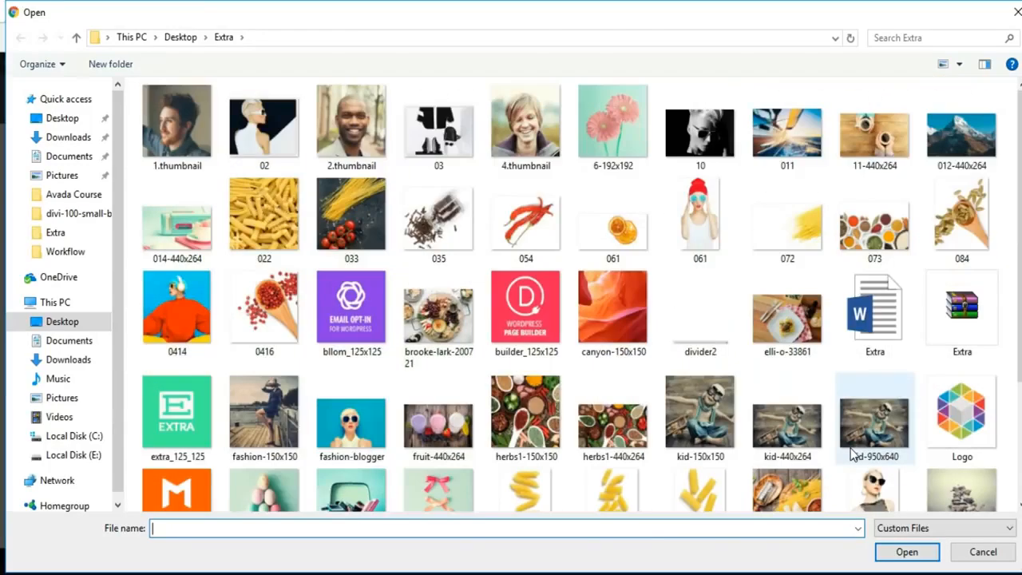
pyautogui.click(818, 159)
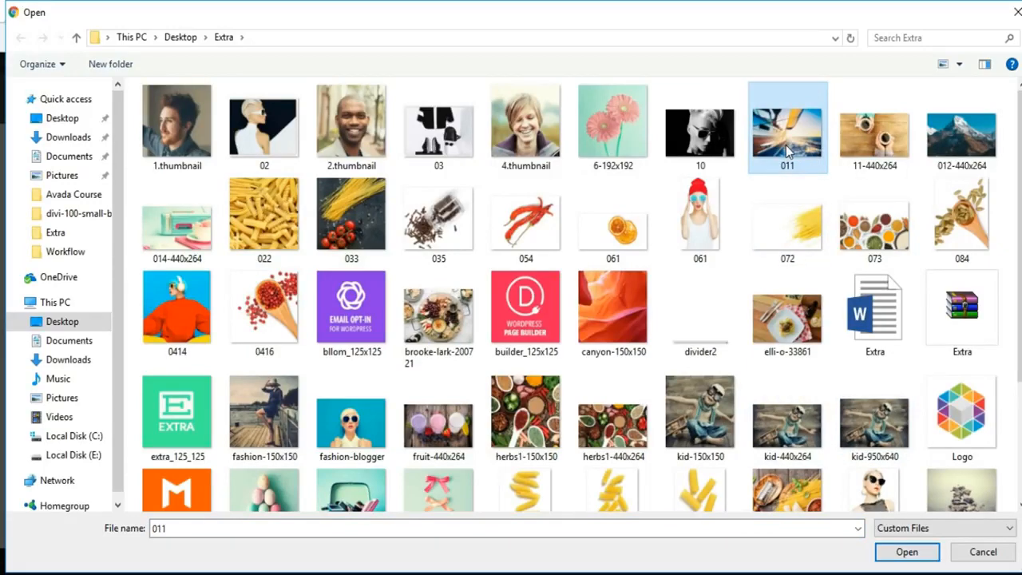
pyautogui.click(907, 552)
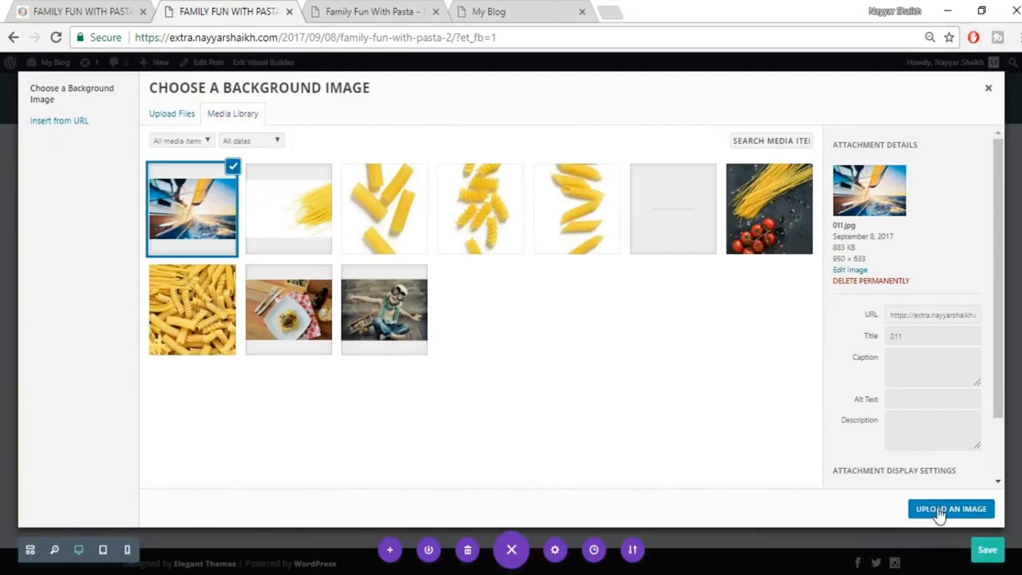
pyautogui.click(939, 511)
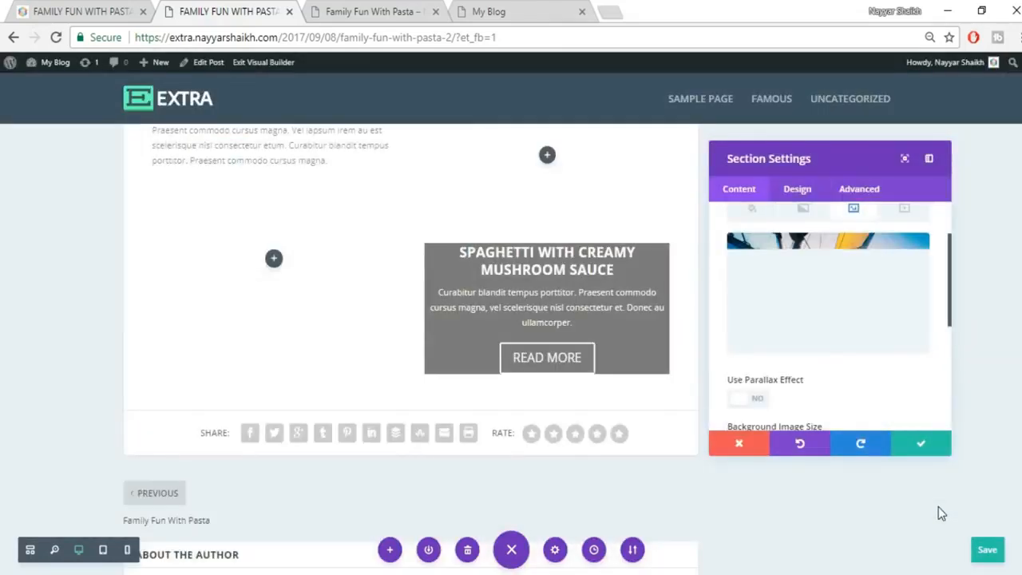
# Save the section settings and drag its top and bottom padding handles up to tighten it
pyautogui.click(920, 444)
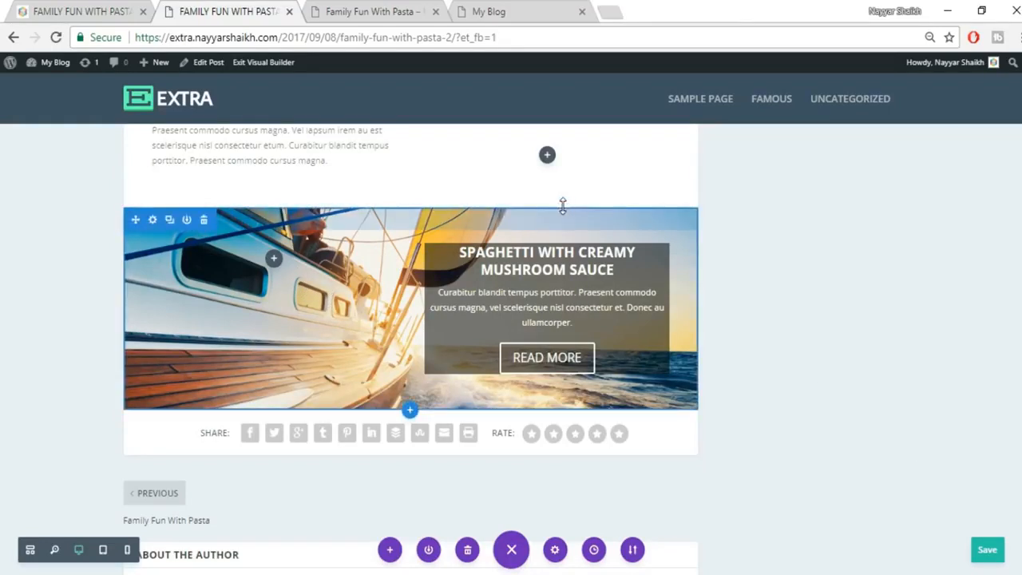
pyautogui.moveTo(560, 186); pyautogui.dragTo(561, 137)
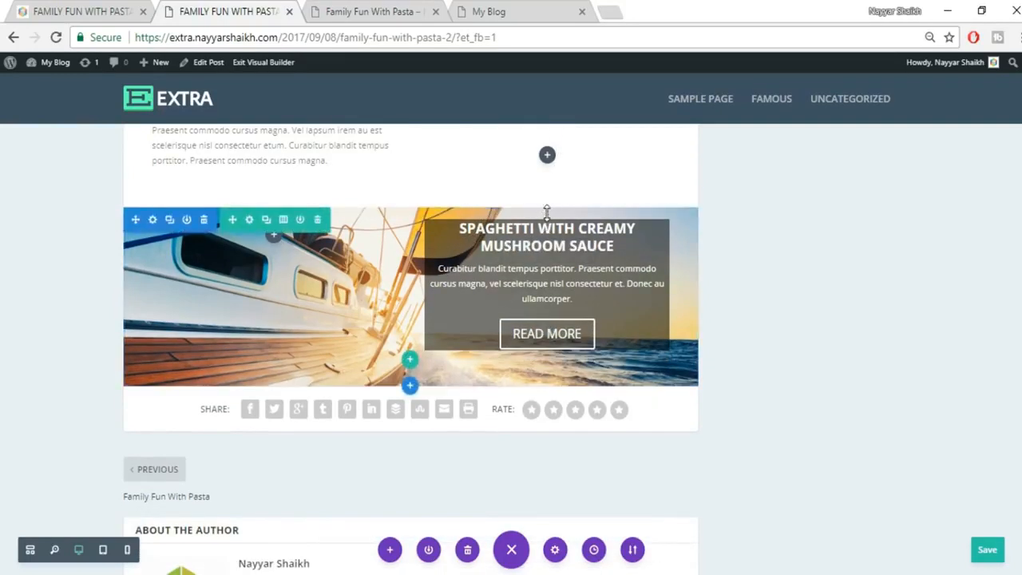
pyautogui.moveTo(547, 213); pyautogui.dragTo(549, 163)
pyautogui.moveTo(549, 346); pyautogui.dragTo(562, 258)
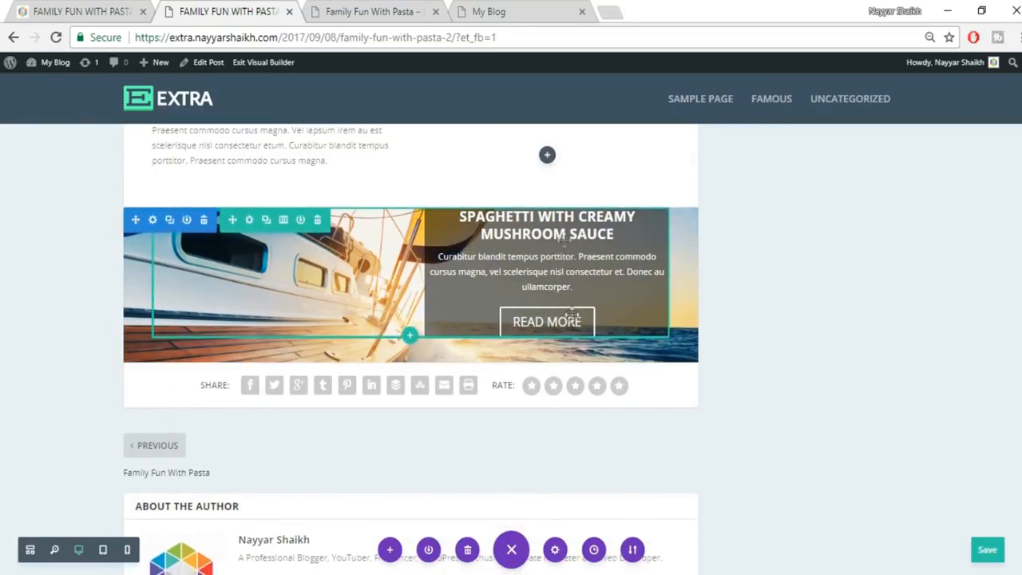
pyautogui.moveTo(567, 324); pyautogui.dragTo(570, 285)
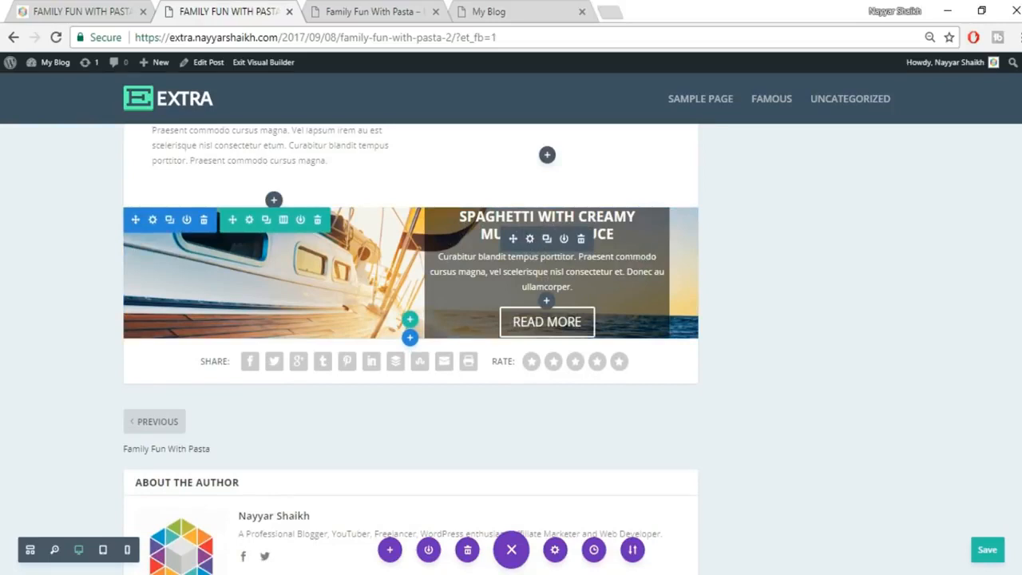
pyautogui.click(529, 238)
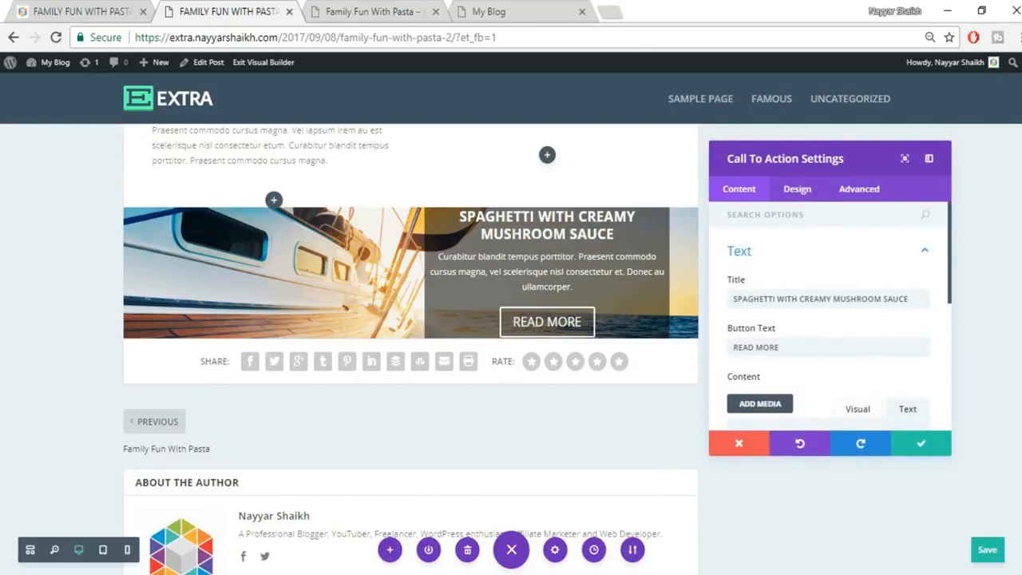
# Set the call-to-action Text Orientation to Left in the Design settings
pyautogui.click(70, 8)
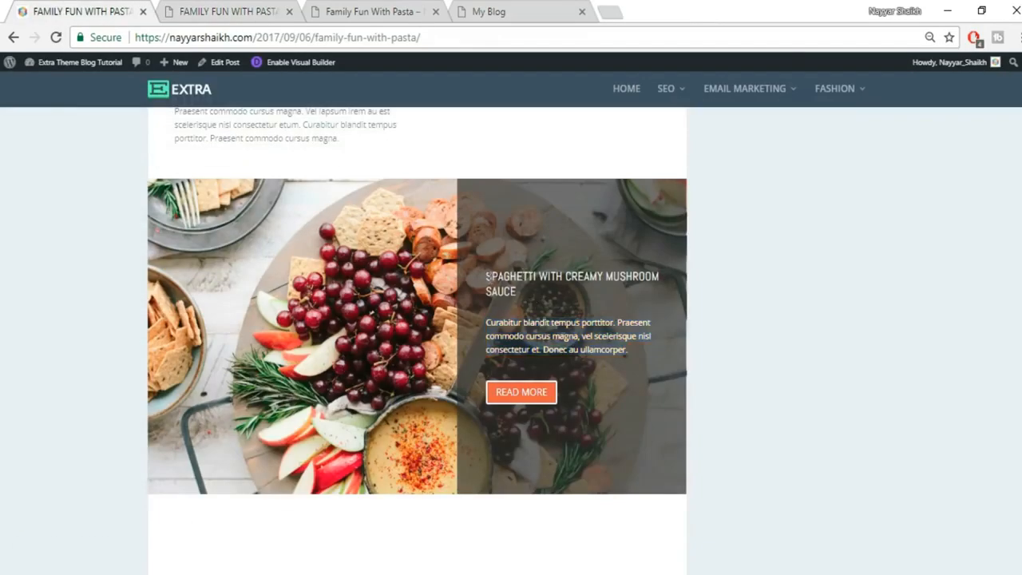
pyautogui.click(225, 13)
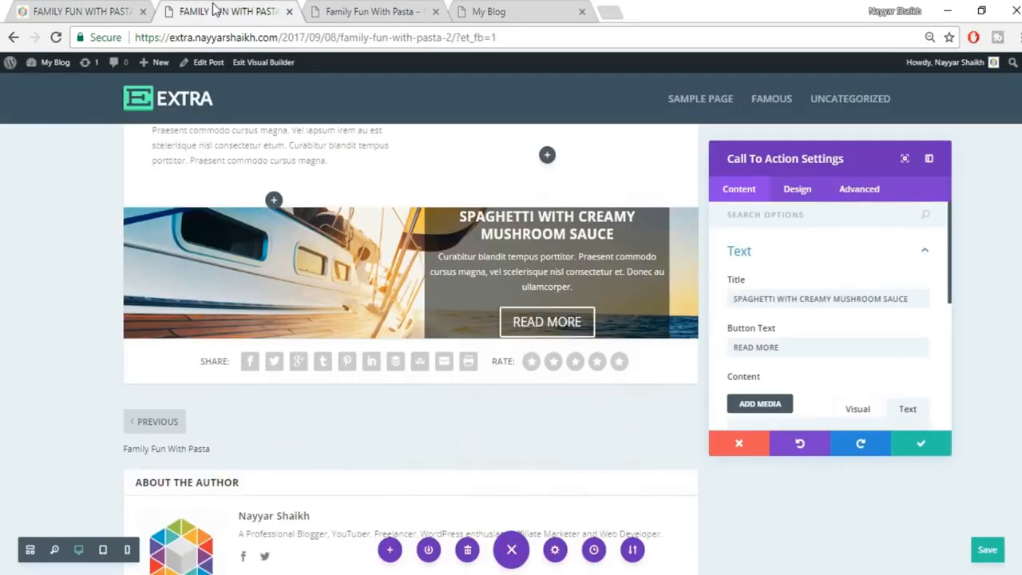
pyautogui.click(798, 190)
pyautogui.click(801, 266)
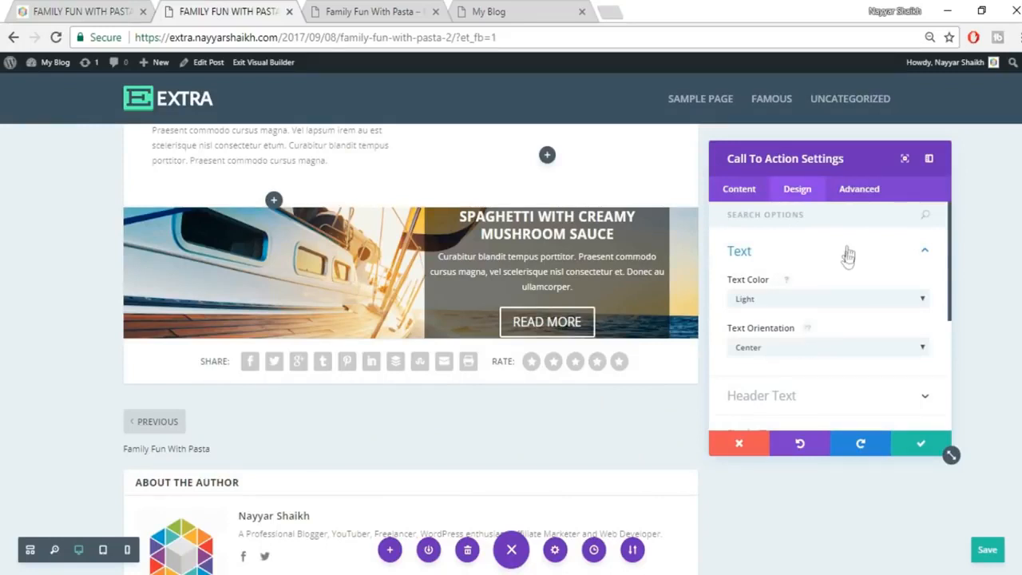
pyautogui.click(797, 349)
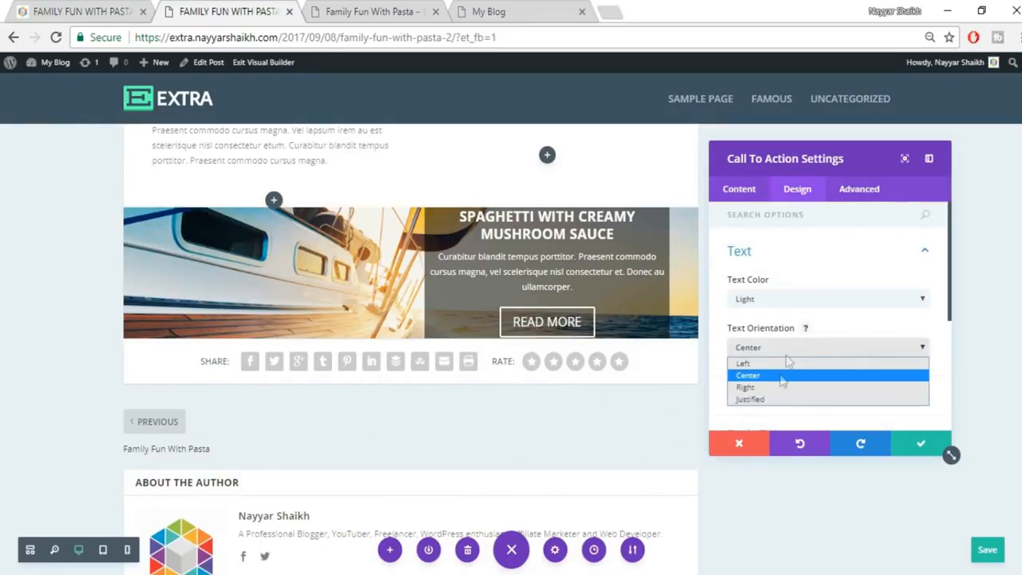
pyautogui.click(766, 363)
# Set the call-to-action heading font to Abel and turn bold off
pyautogui.click(131, 8)
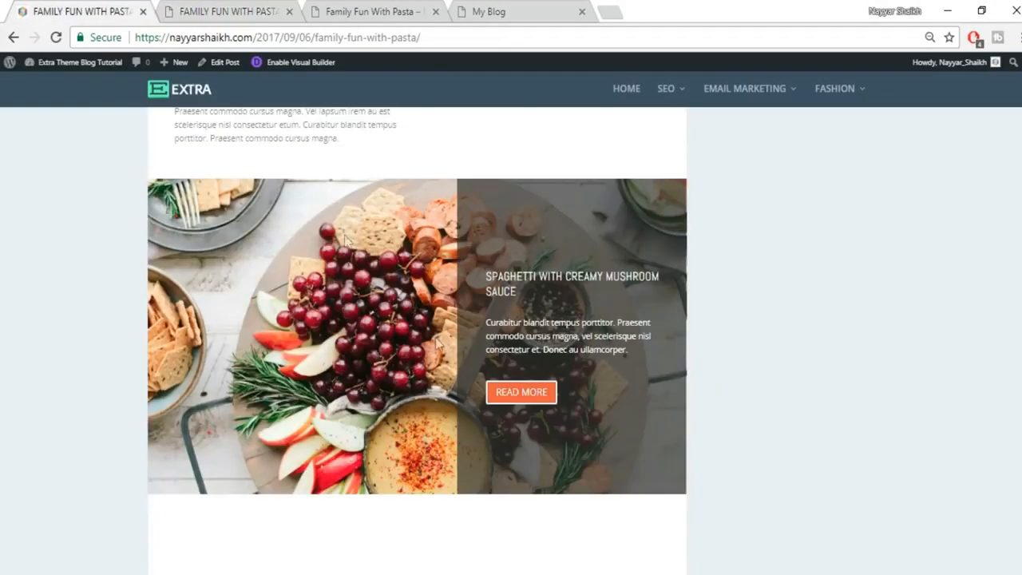
pyautogui.click(237, 9)
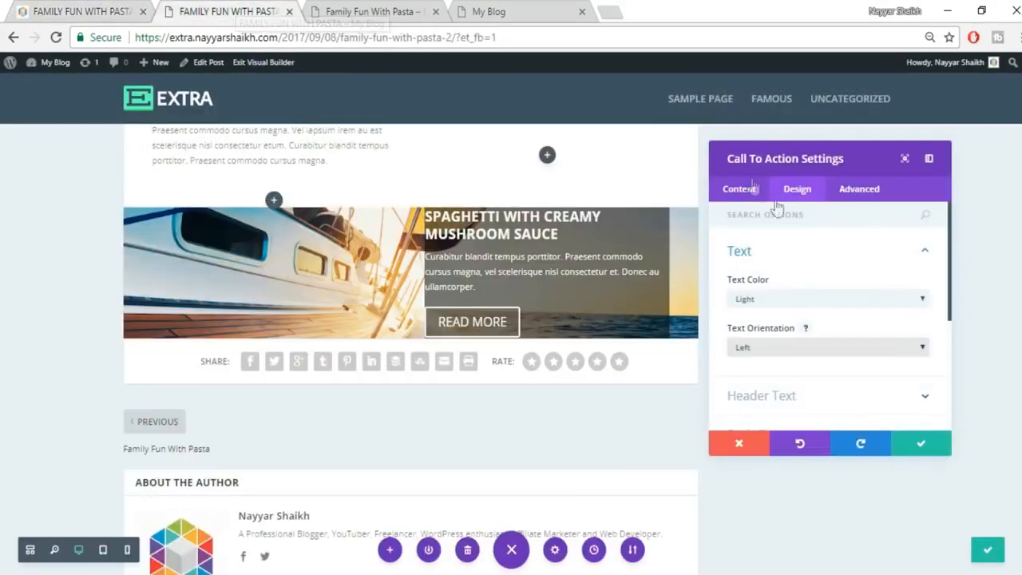
pyautogui.click(845, 264)
pyautogui.click(832, 294)
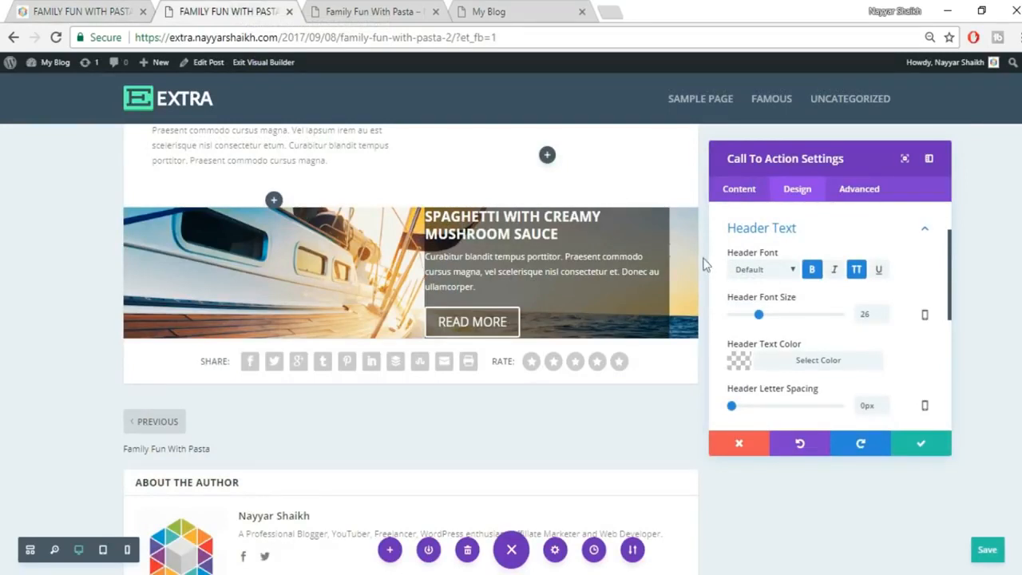
pyautogui.click(771, 270)
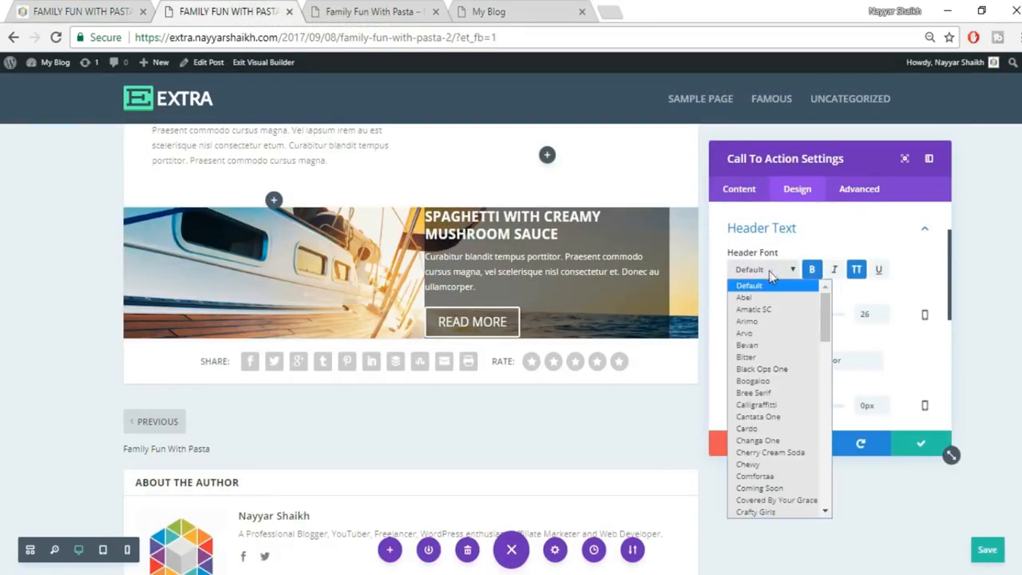
pyautogui.click(781, 298)
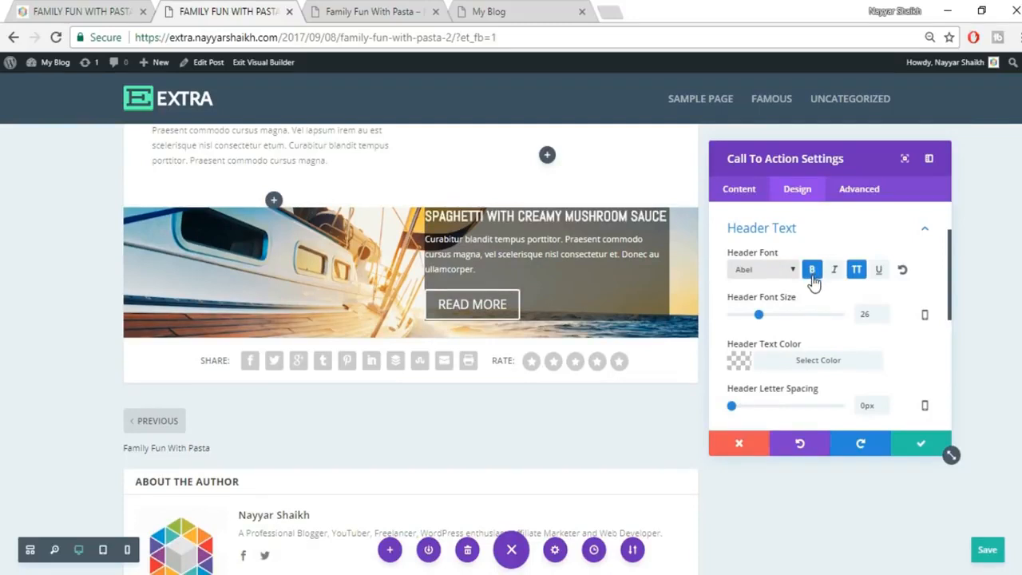
pyautogui.click(813, 277)
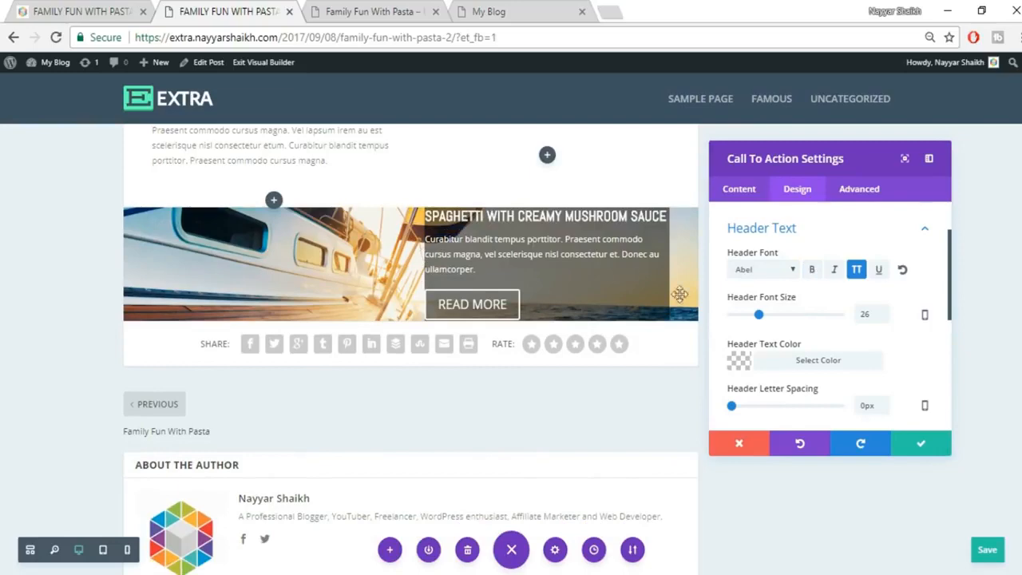
pyautogui.click(88, 10)
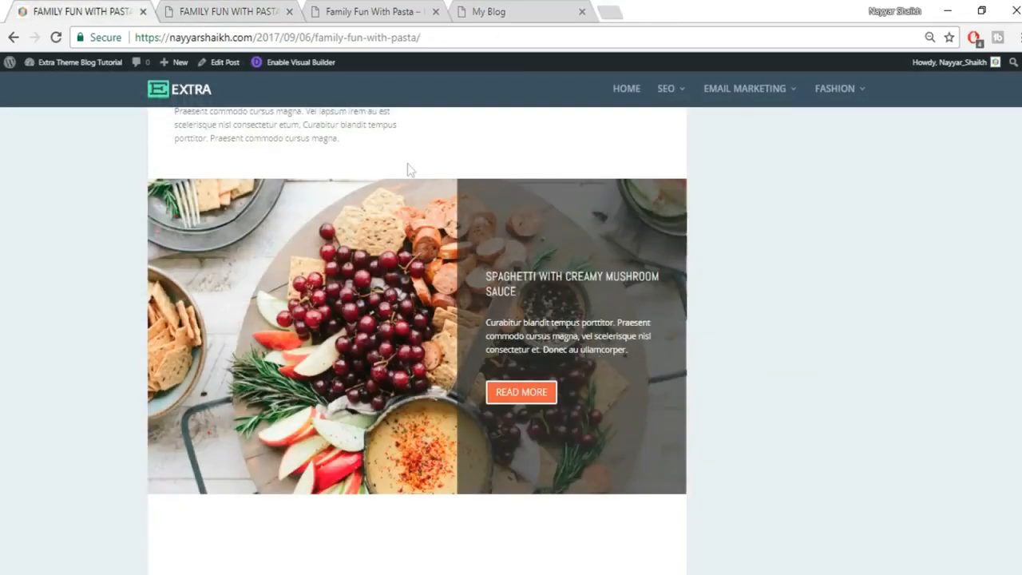
pyautogui.click(239, 11)
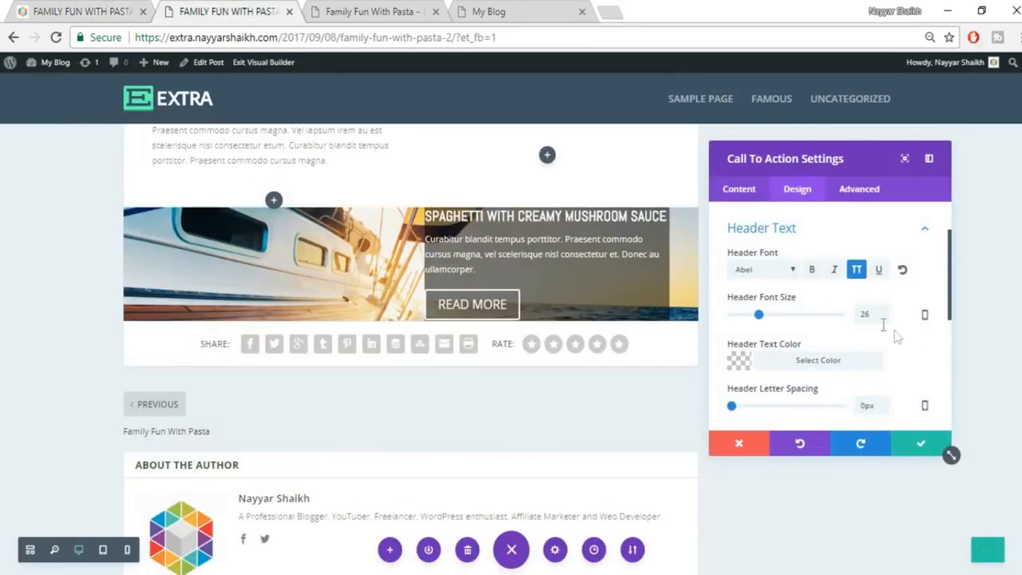
pyautogui.scroll(-6, 913, 349)
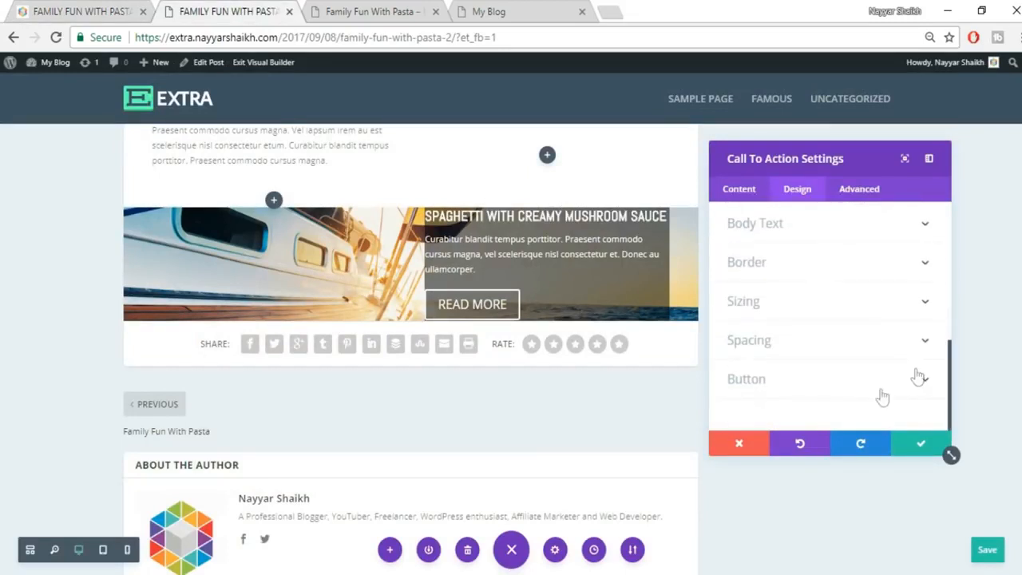
# Enable Use Custom Styles for Button and set Button Text Size to 16px
pyautogui.click(836, 385)
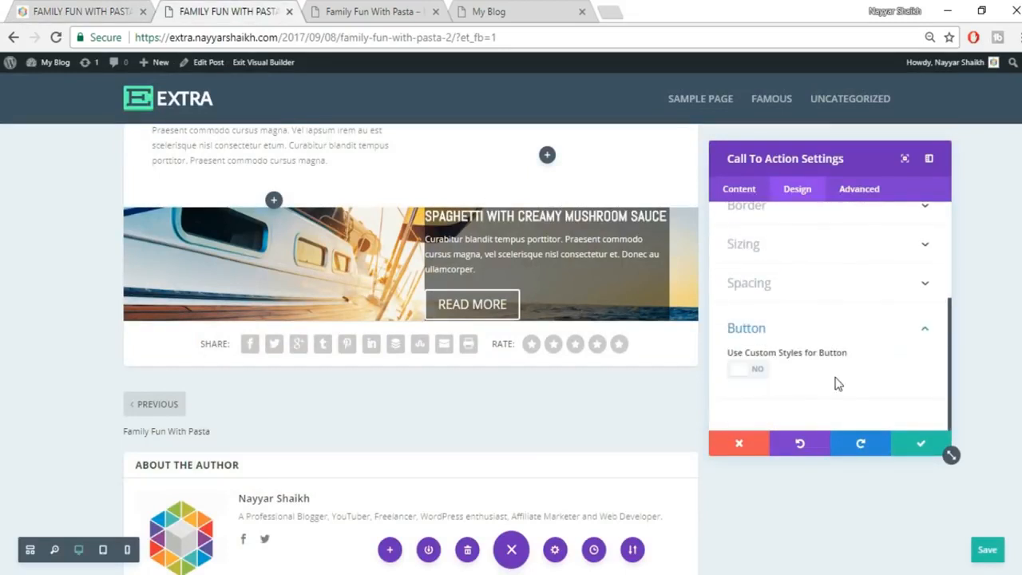
pyautogui.click(769, 371)
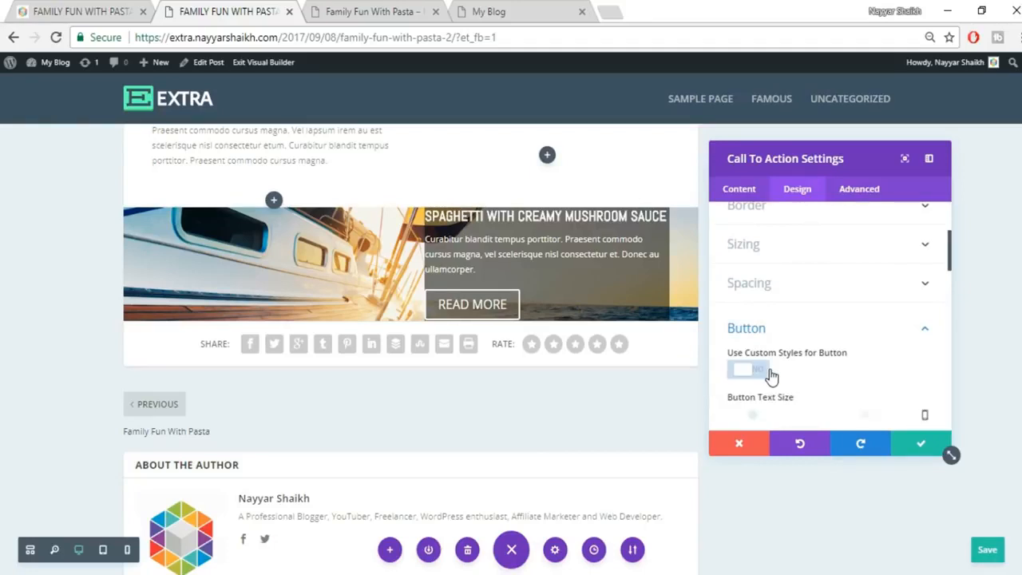
pyautogui.click(22, 7)
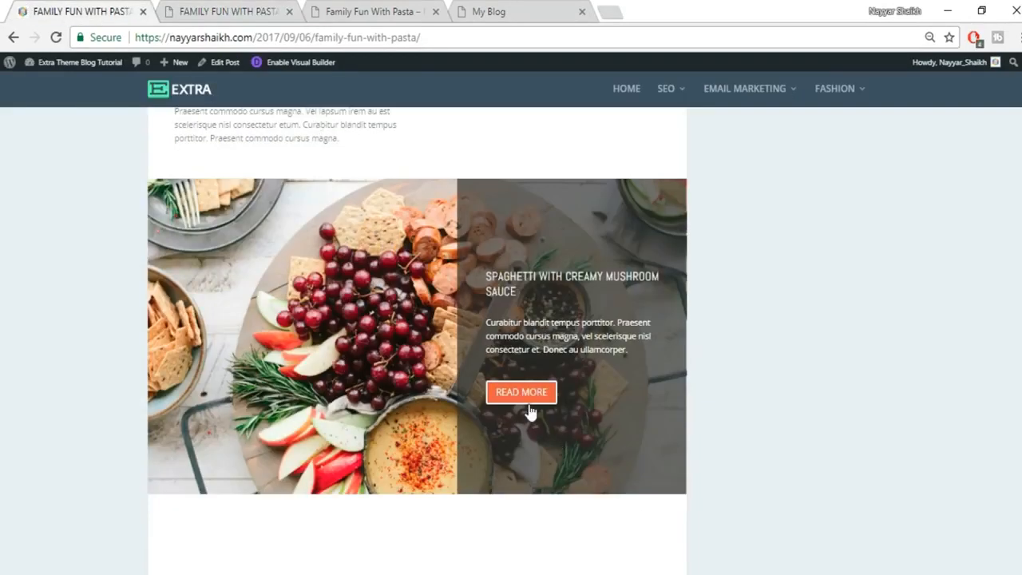
pyautogui.click(239, 11)
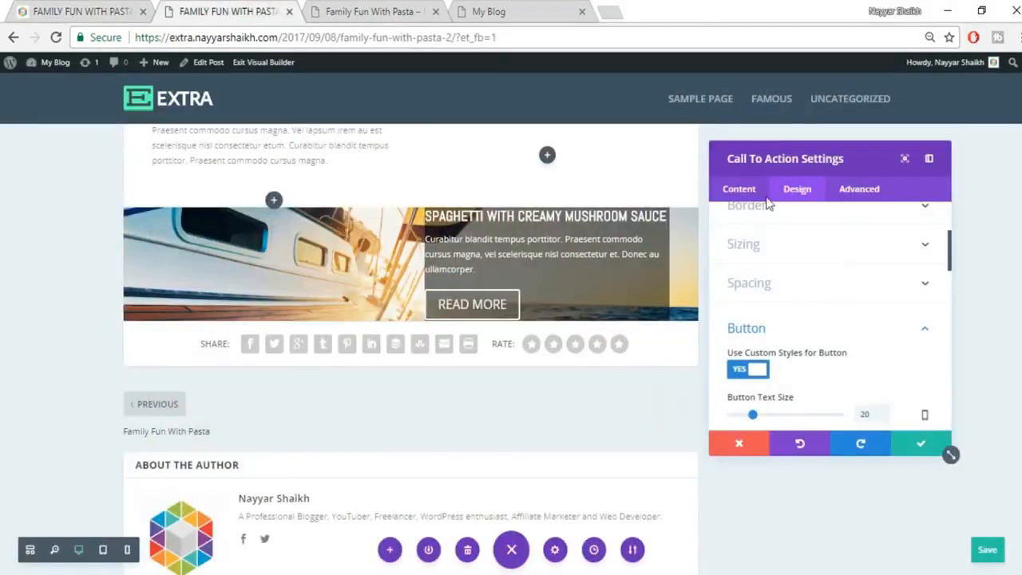
pyautogui.moveTo(876, 338); pyautogui.dragTo(852, 343)
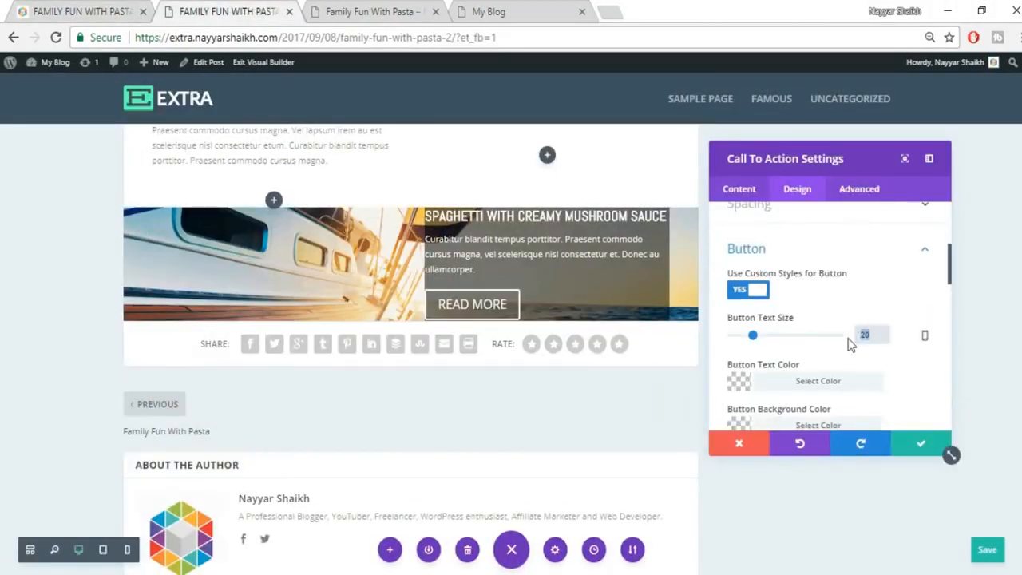
pyautogui.write('16px')
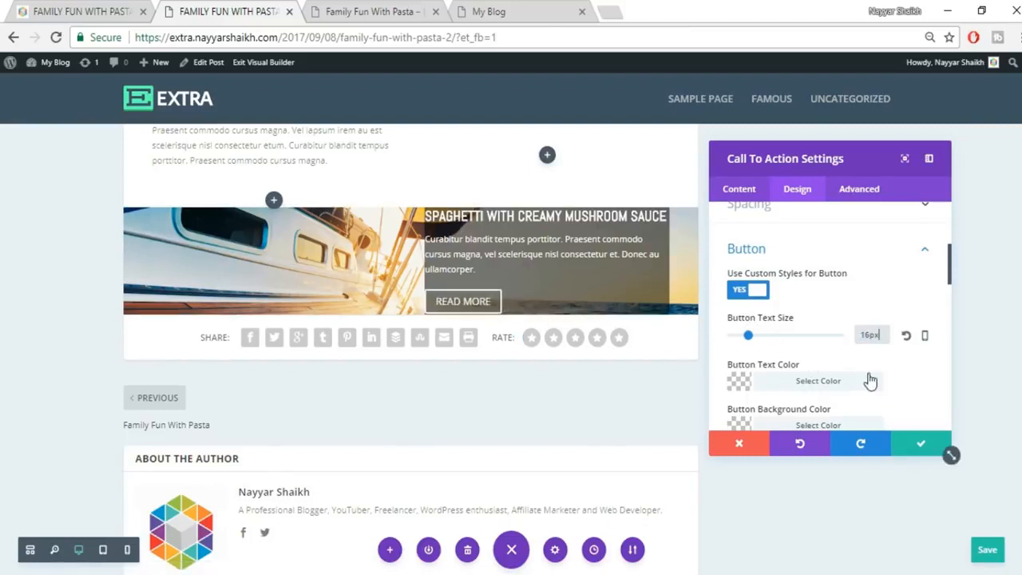
# Set the READ MORE button background colour to red (#e02b20)
pyautogui.scroll(-1, 871, 381)
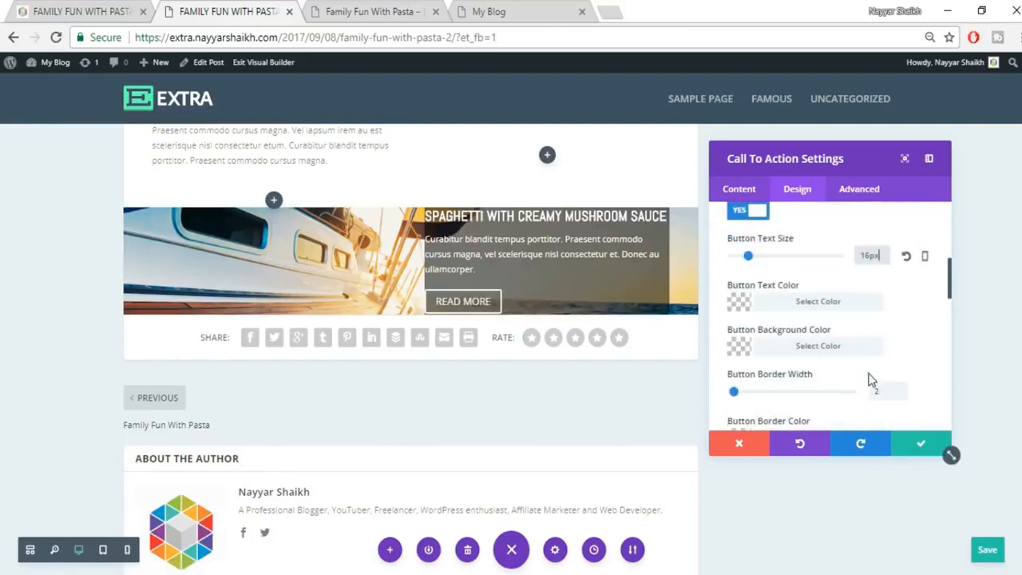
pyautogui.click(826, 348)
pyautogui.scroll(-2, 864, 343)
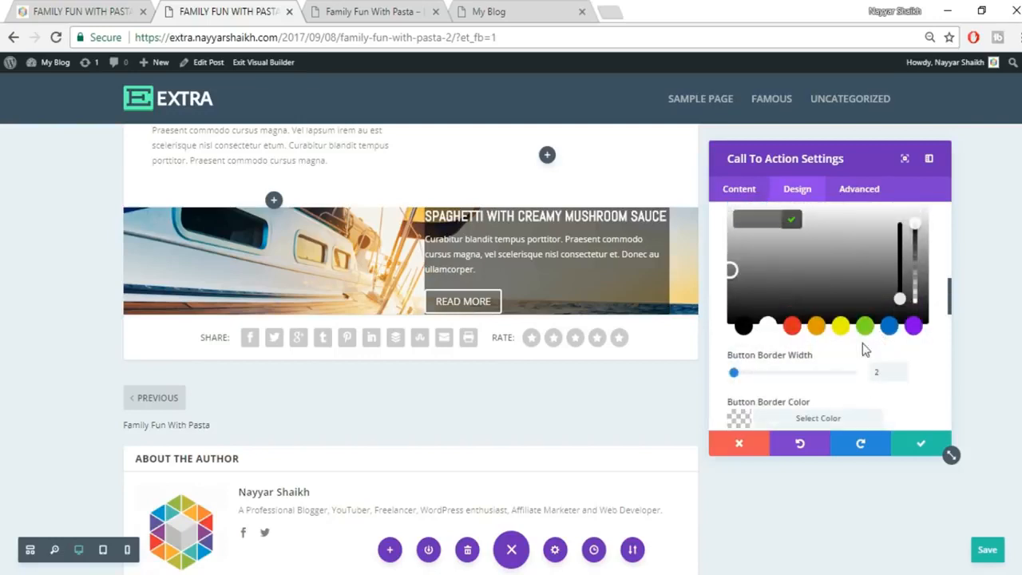
pyautogui.click(793, 330)
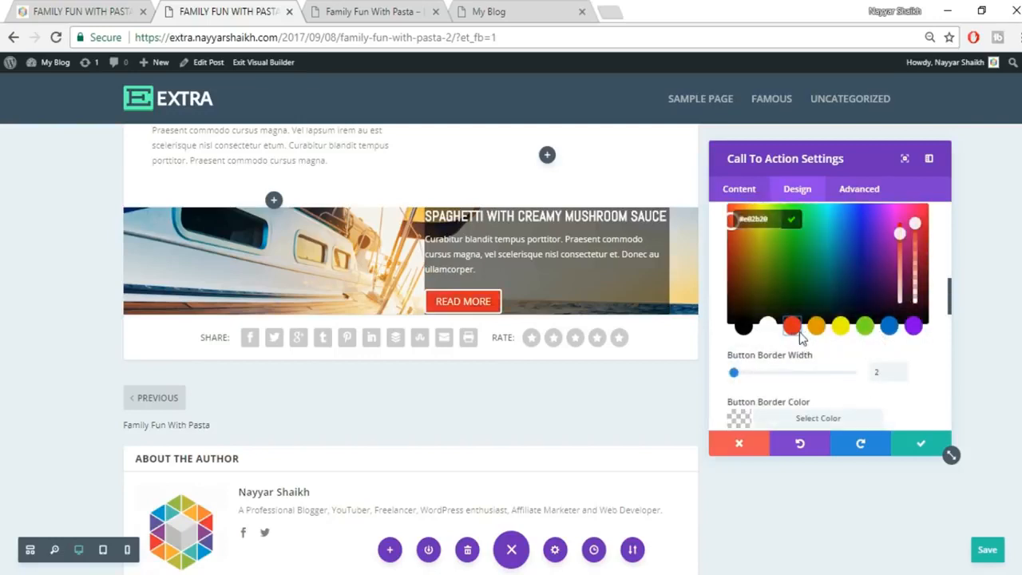
pyautogui.click(934, 256)
pyautogui.scroll(1, 931, 278)
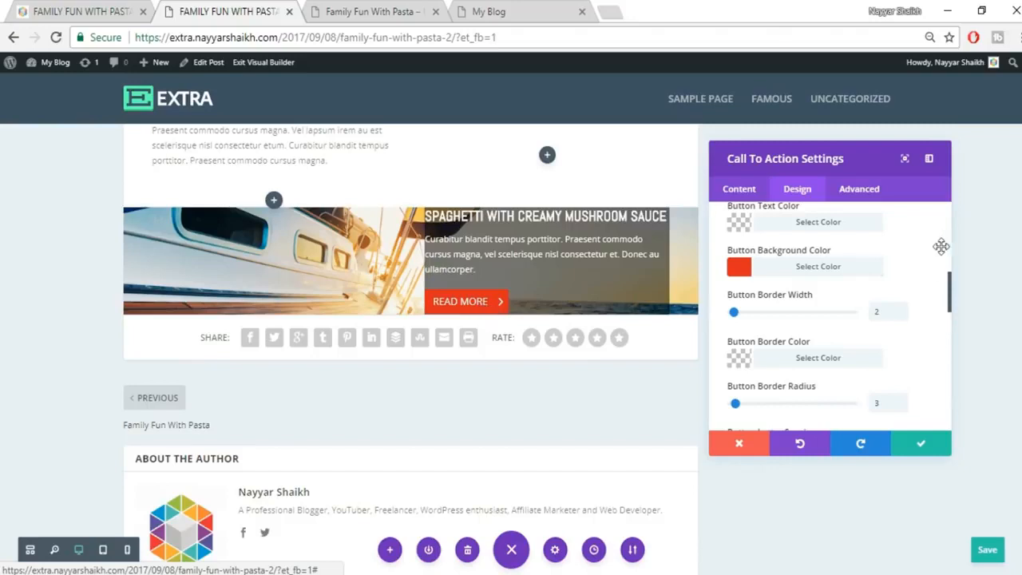
pyautogui.scroll(5, 927, 285)
pyautogui.scroll(-2, 920, 338)
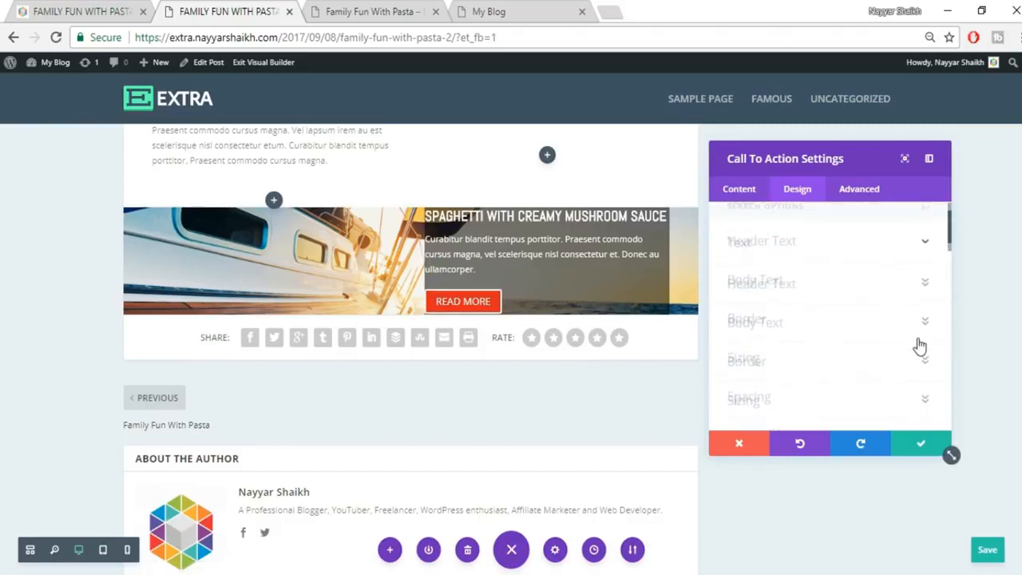
pyautogui.click(924, 334)
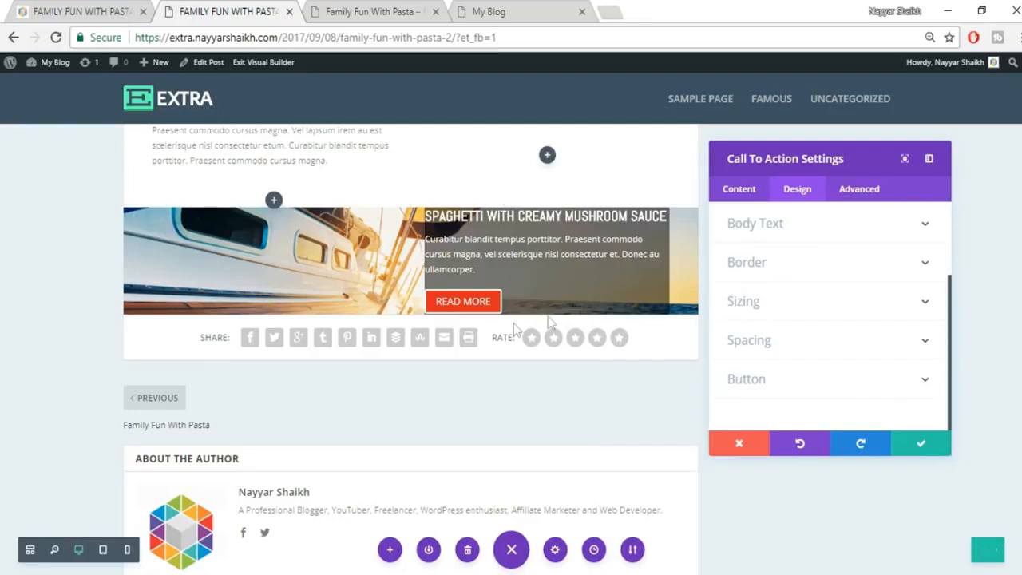
# Give the call-to-action 100px top and bottom padding, 30px left, empty right, and save it
pyautogui.click(887, 341)
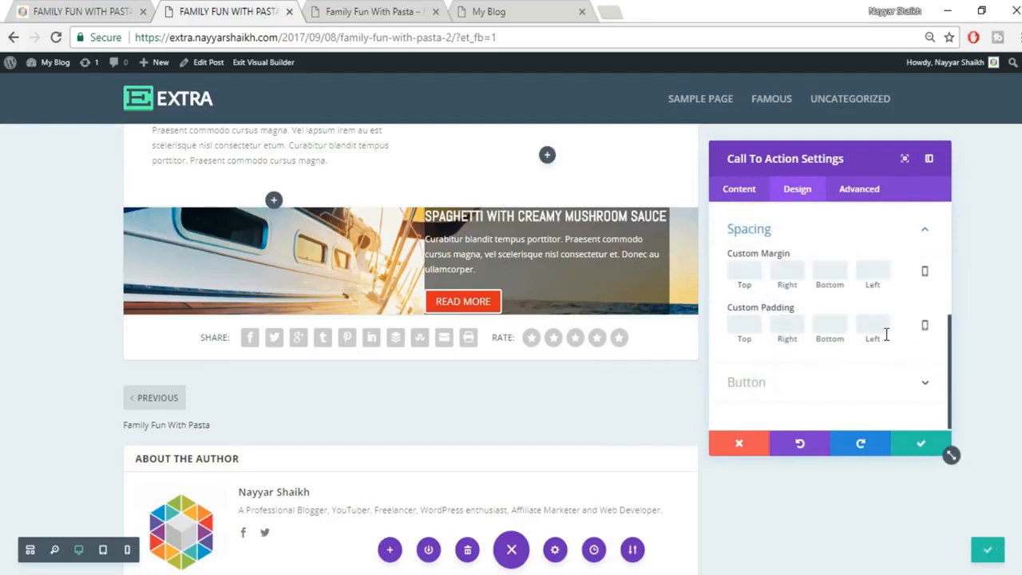
pyautogui.click(744, 327)
pyautogui.write('100')
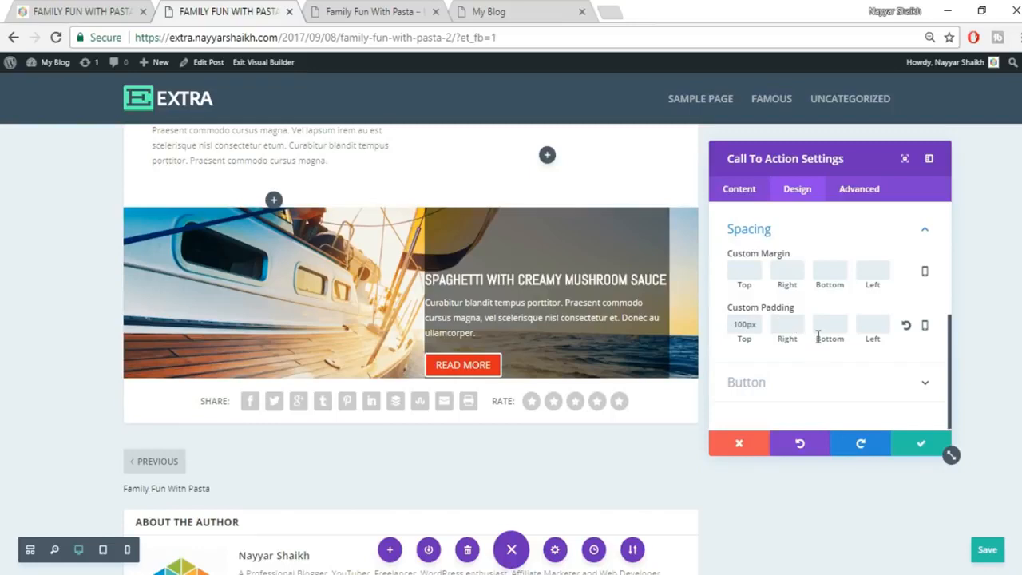
pyautogui.write('30')
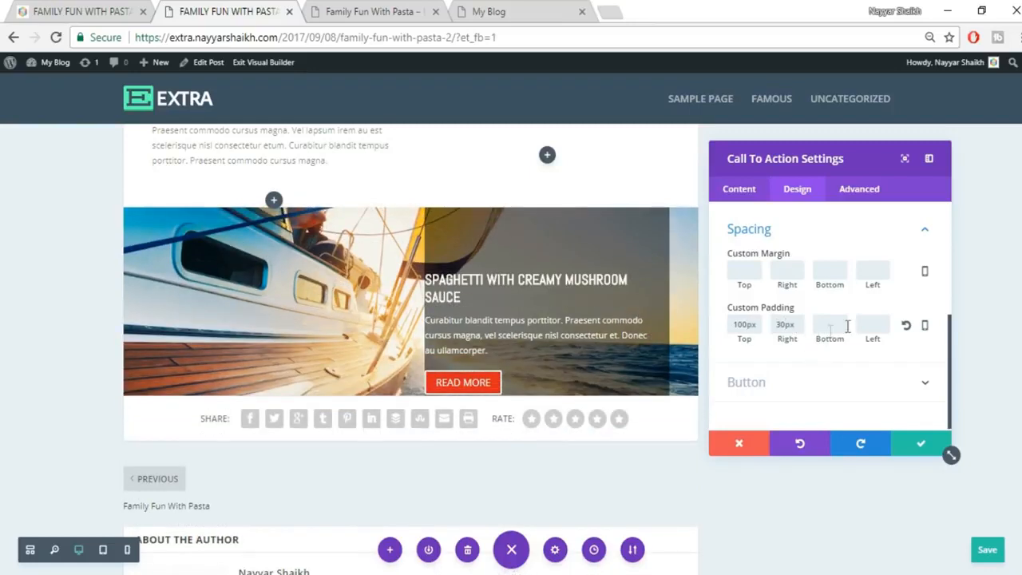
pyautogui.click(872, 323)
pyautogui.write('30')
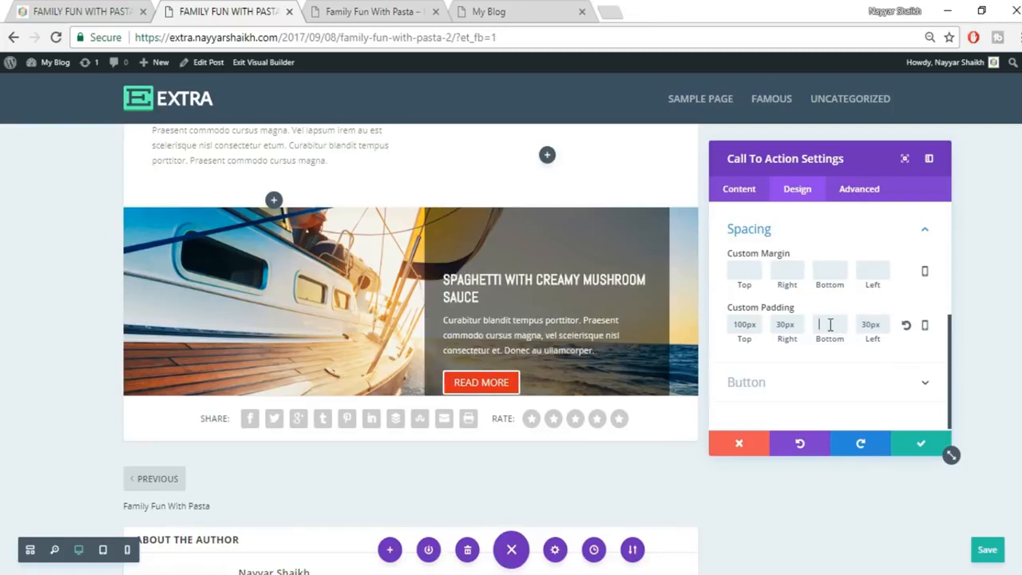
pyautogui.click(831, 324)
pyautogui.write('100')
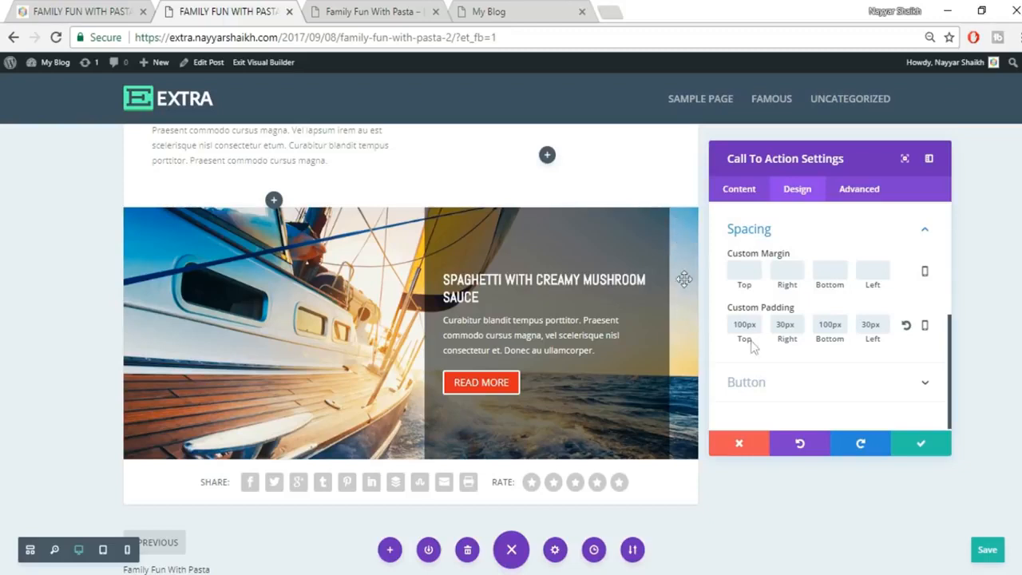
pyautogui.doubleClick(785, 325)
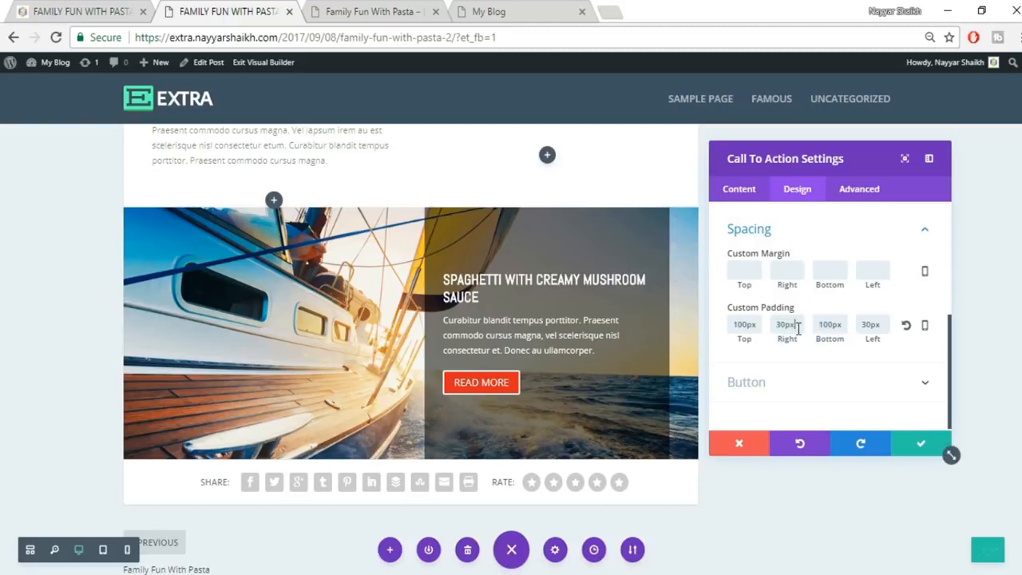
pyautogui.press('BackSpace')
pyautogui.click(920, 444)
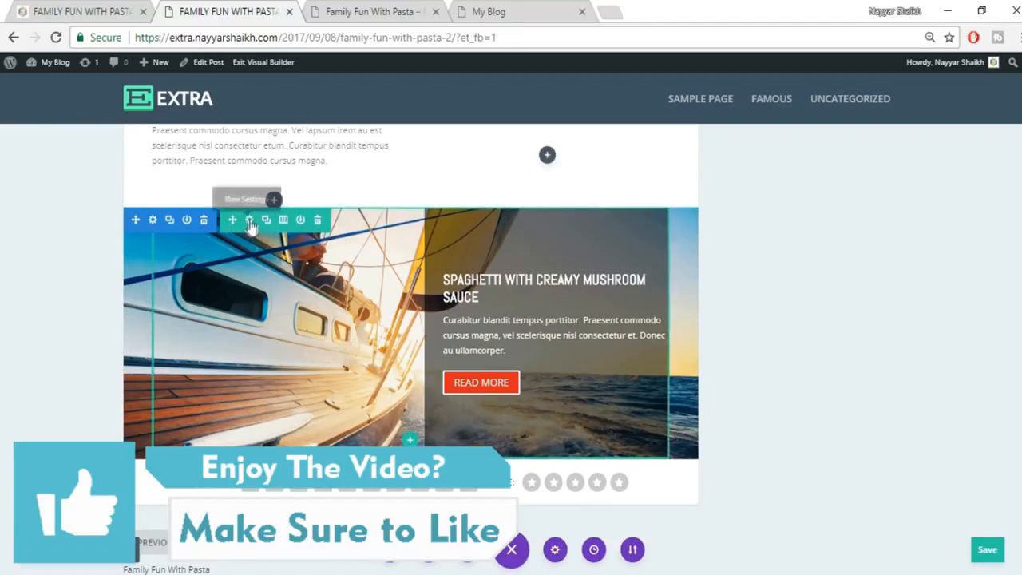
# Enter 0 as the row's Custom Margin Right, apply it, and save the post with Ctrl+S
pyautogui.click(249, 221)
pyautogui.click(795, 195)
pyautogui.click(822, 294)
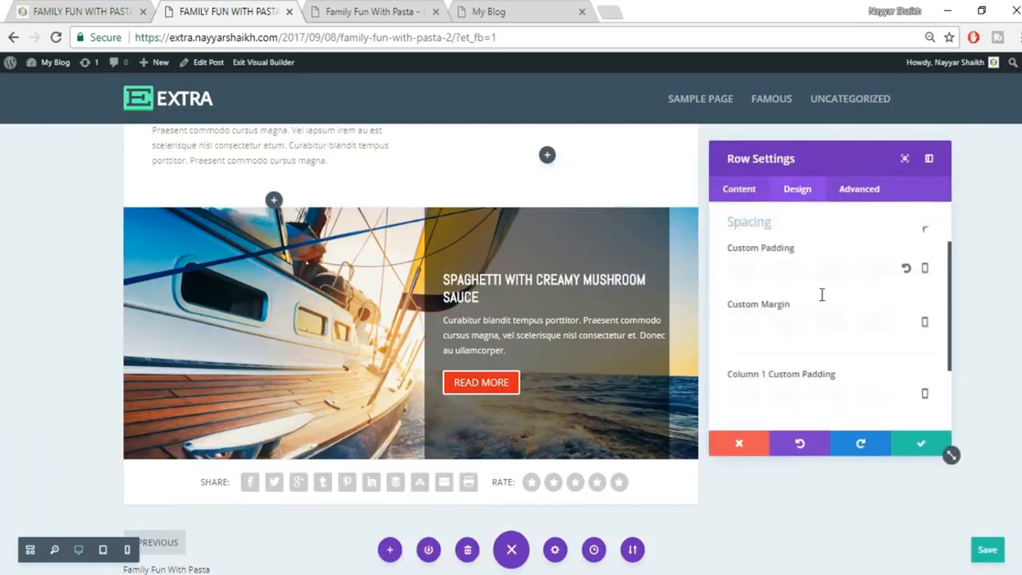
pyautogui.scroll(3, 873, 326)
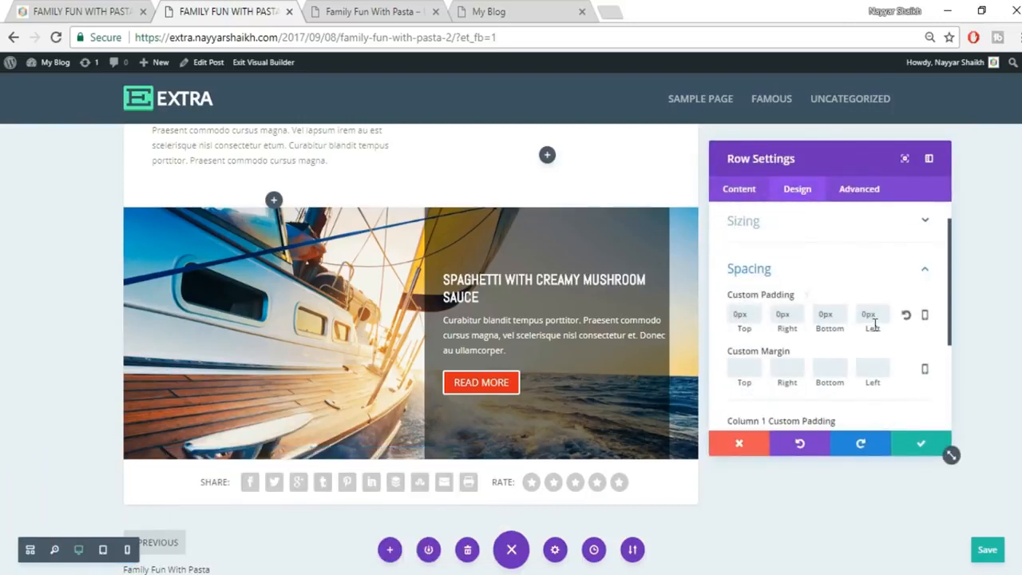
pyautogui.scroll(-3, 873, 324)
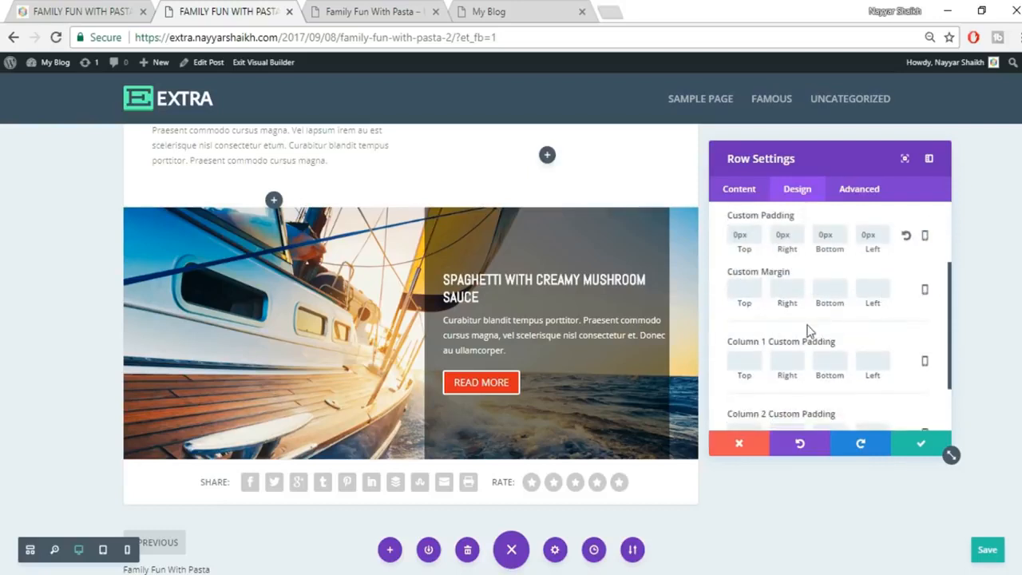
pyautogui.write('0')
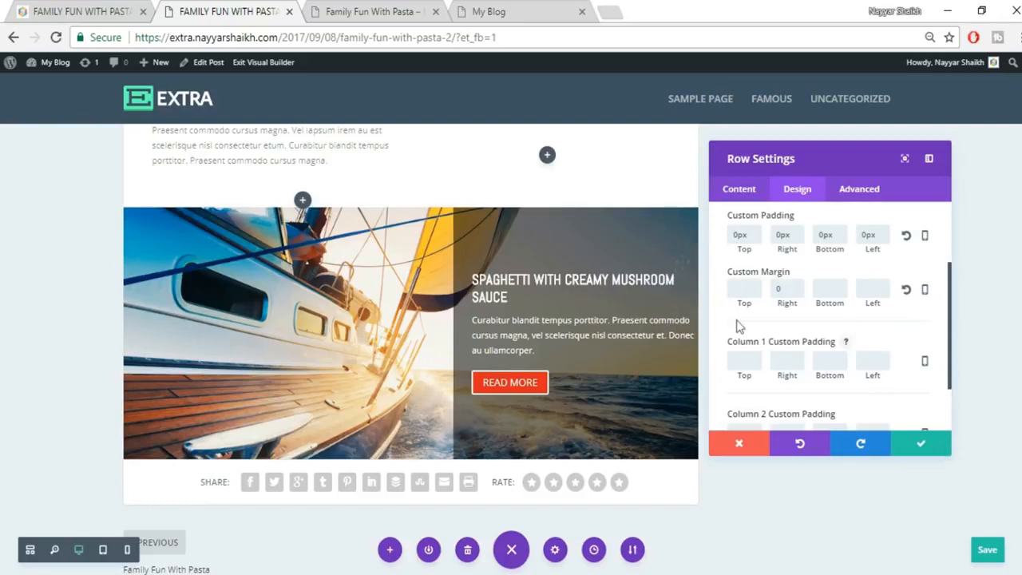
pyautogui.click(922, 444)
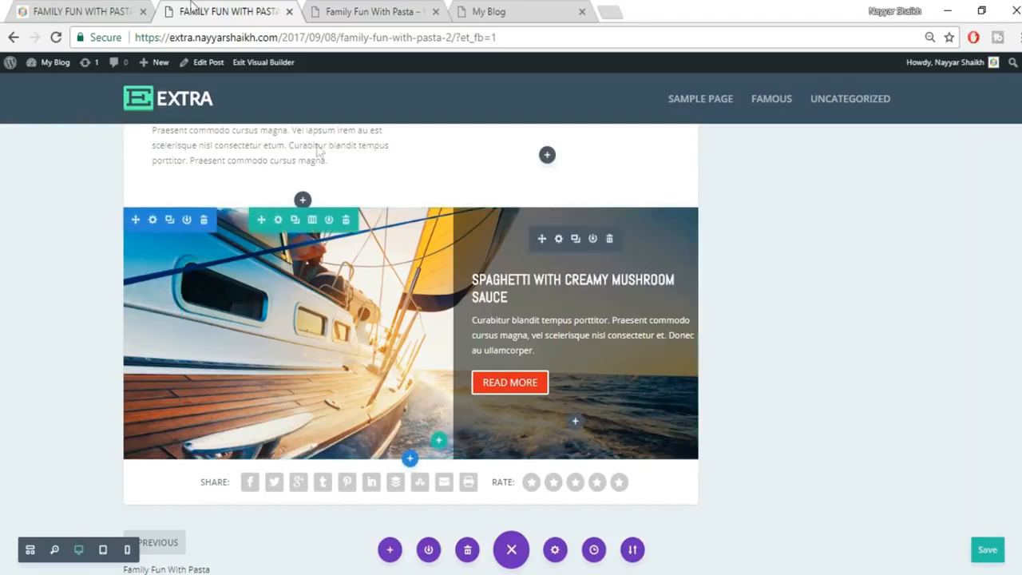
pyautogui.hotkey('ctrl', 's')
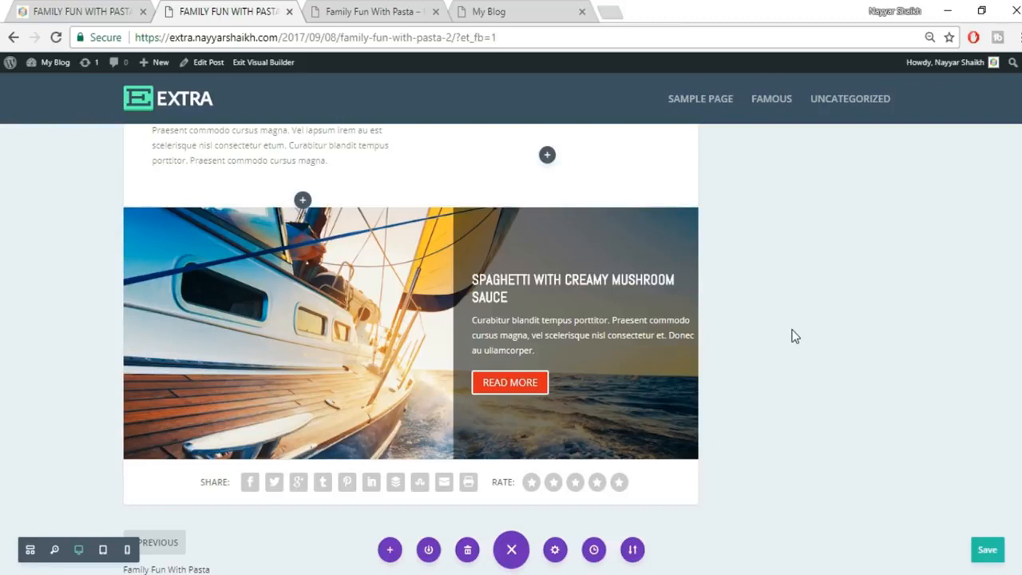
pyautogui.click(104, 8)
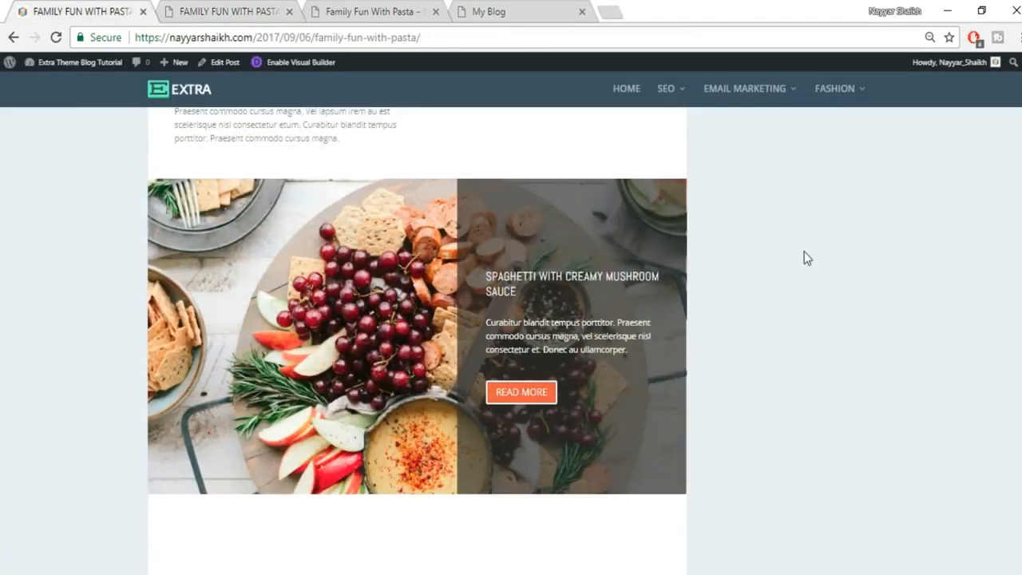
pyautogui.scroll(-5, 804, 254)
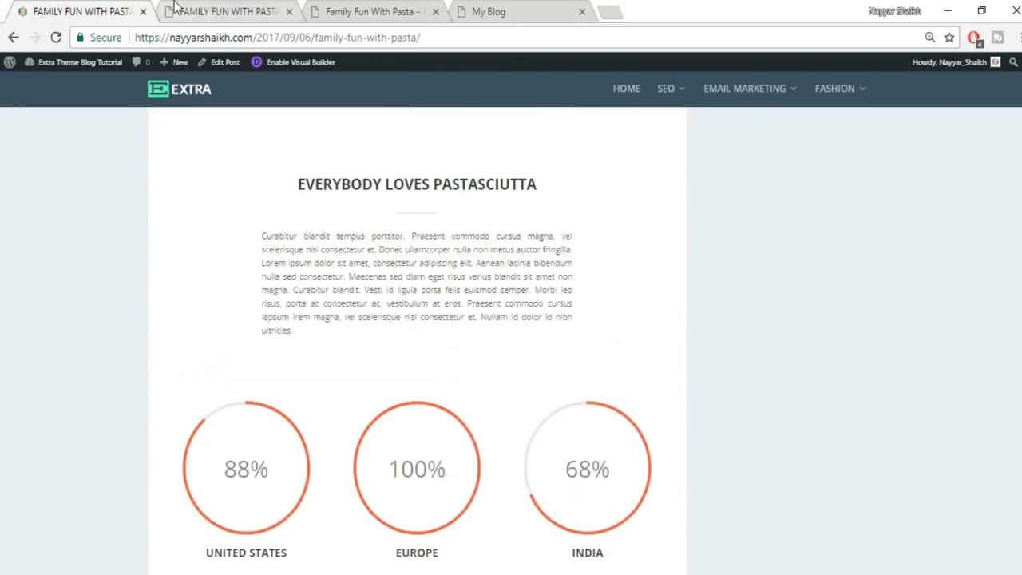
pyautogui.click(229, 11)
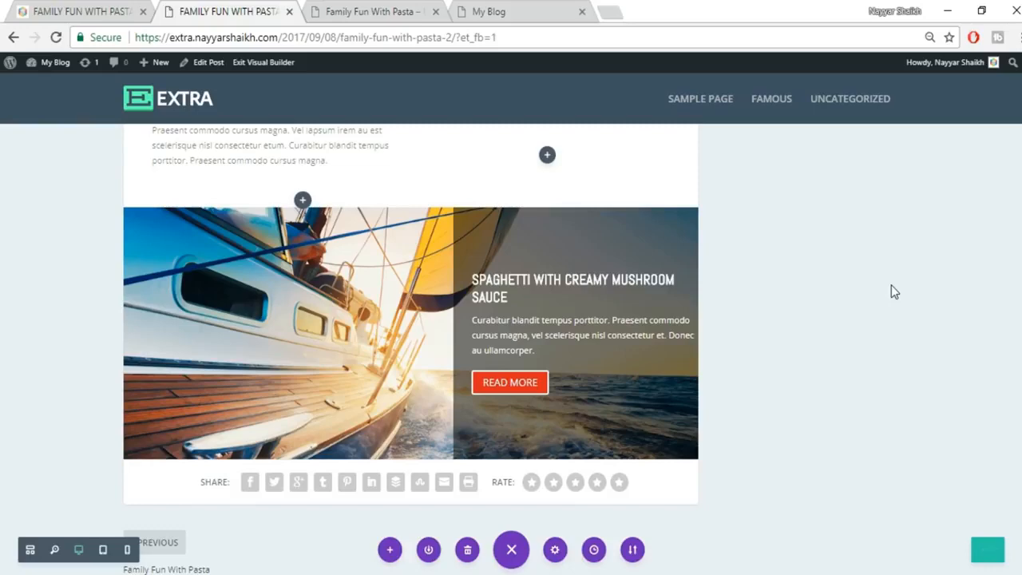
pyautogui.click(83, 11)
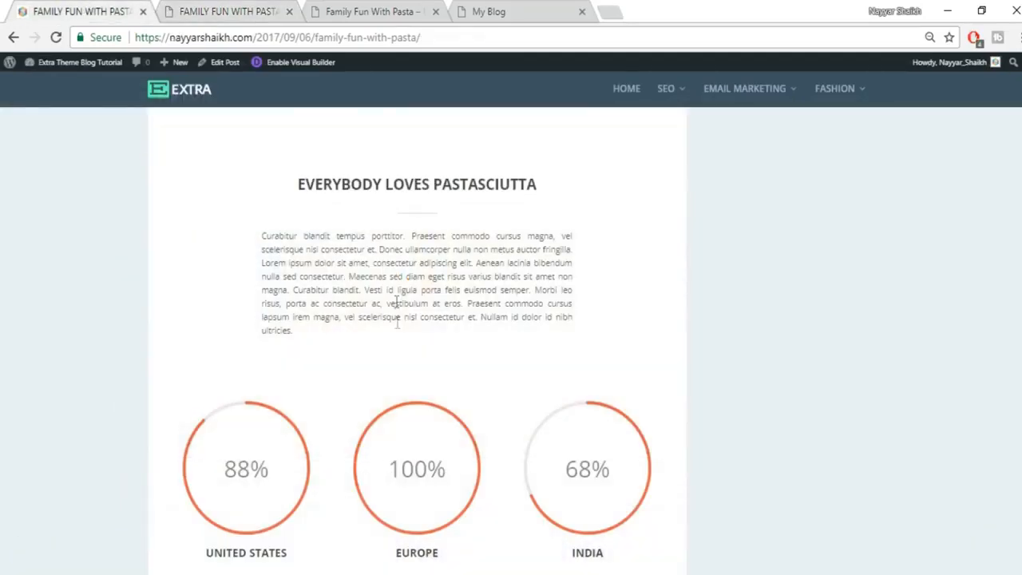
pyautogui.click(233, 10)
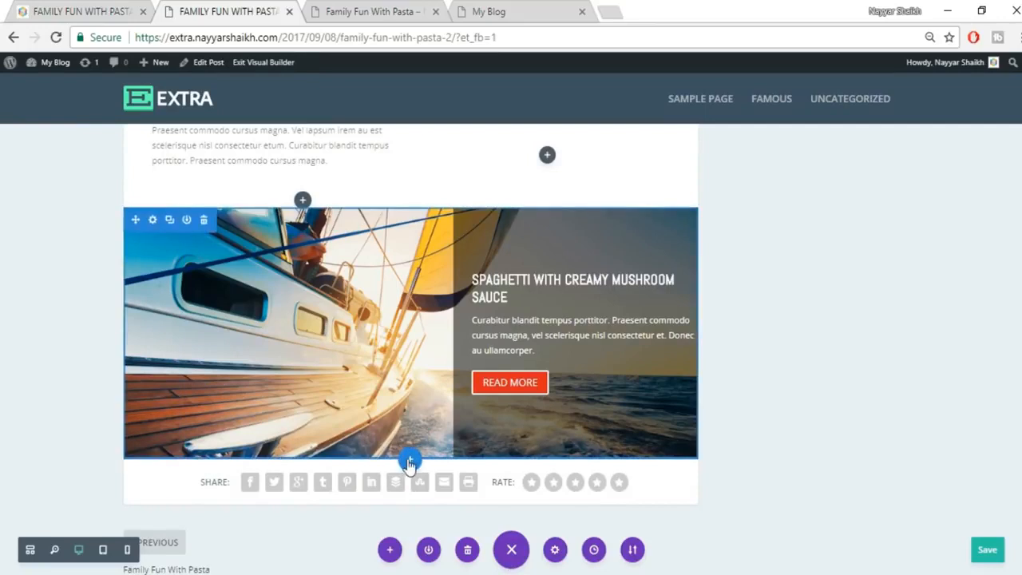
# Insert a regular section with a single-column row below the sailboat Spaghetti row
pyautogui.click(409, 462)
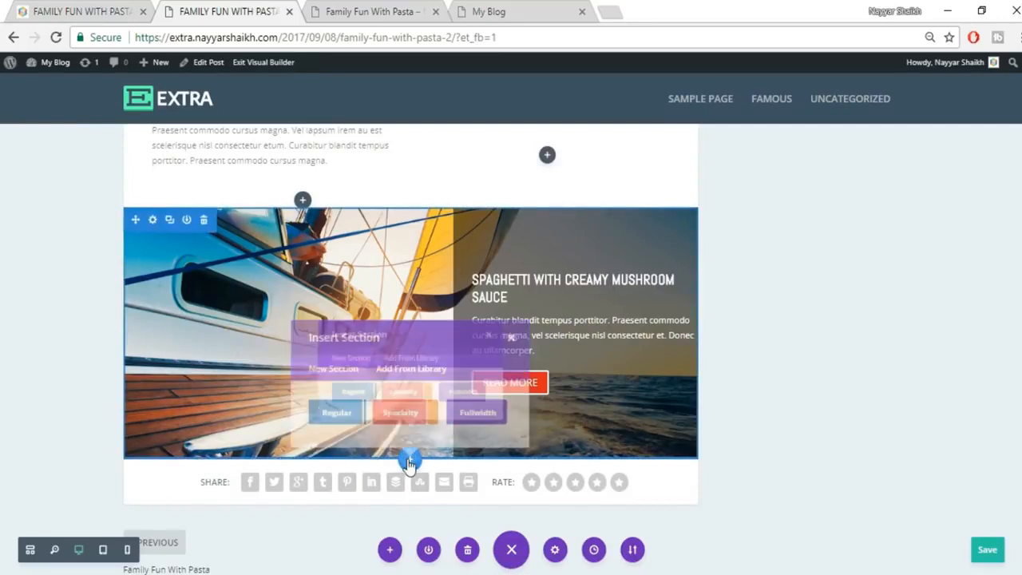
pyautogui.click(335, 415)
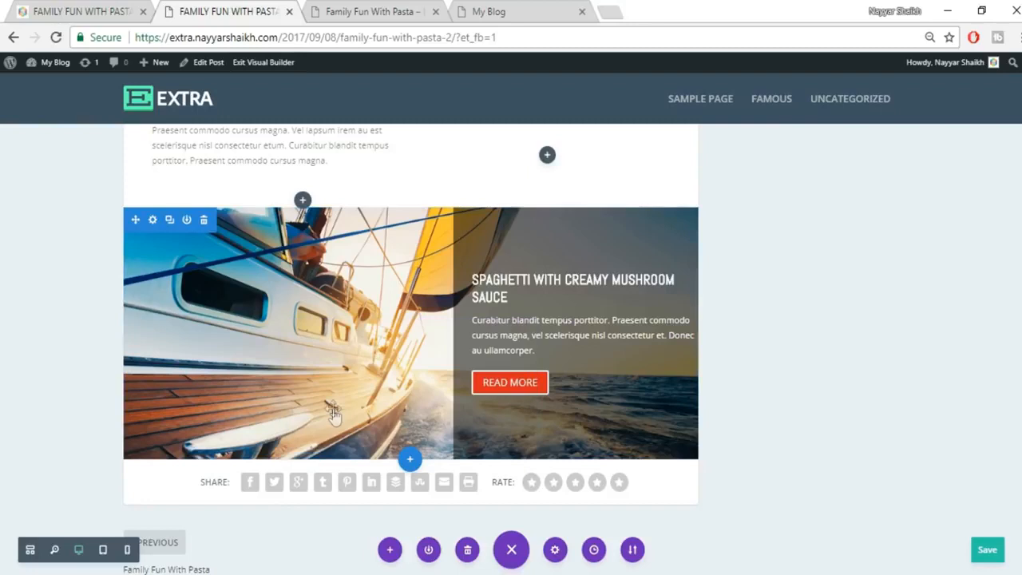
pyautogui.hotkey('ctrl', '1')
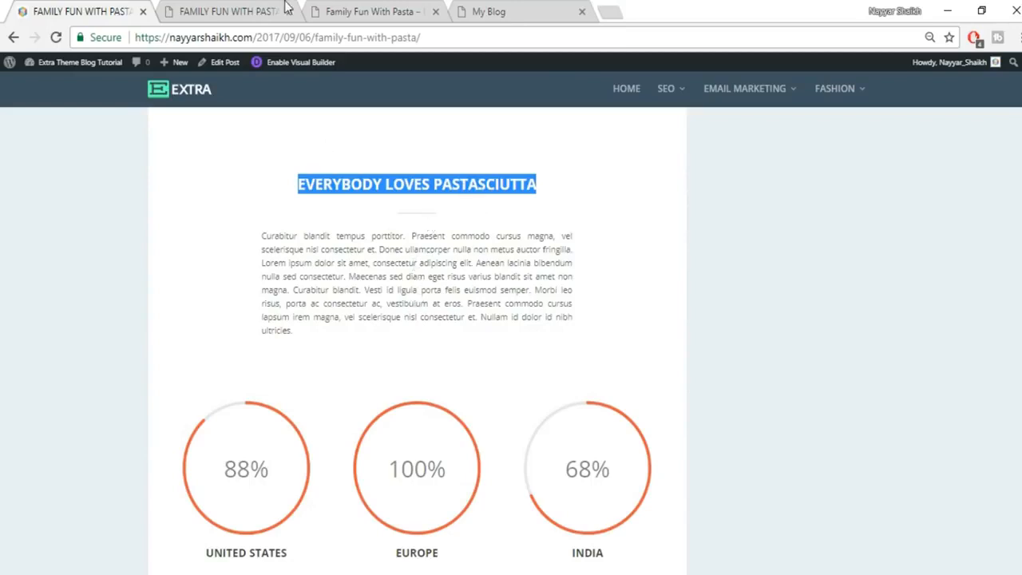
pyautogui.click(283, 8)
pyautogui.click(336, 354)
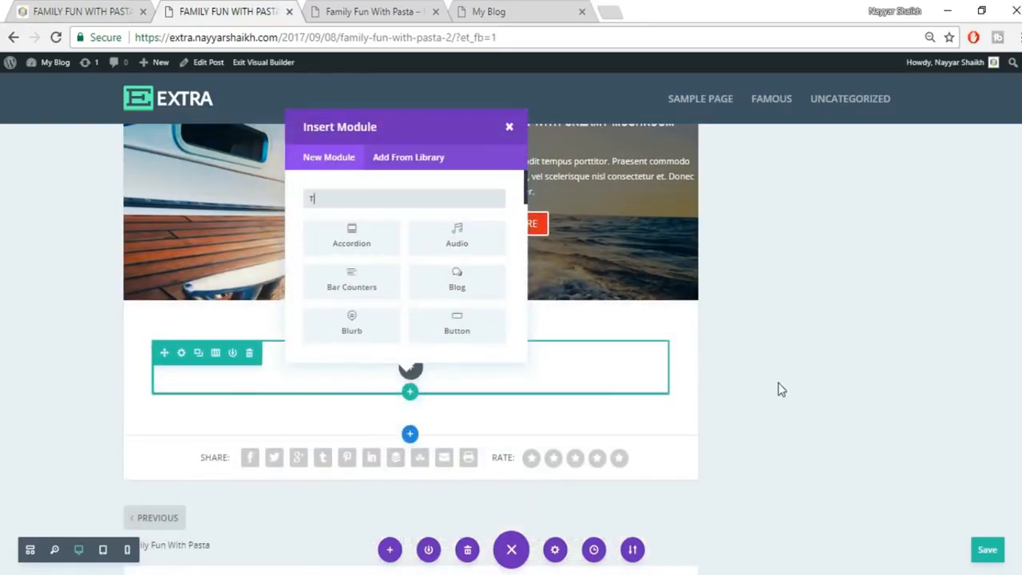
# Add a Text module to the new row and paste the 'EVERYBODY LOVES PASTASCIUTTA' heading
pyautogui.write('TEXT')
pyautogui.click(354, 237)
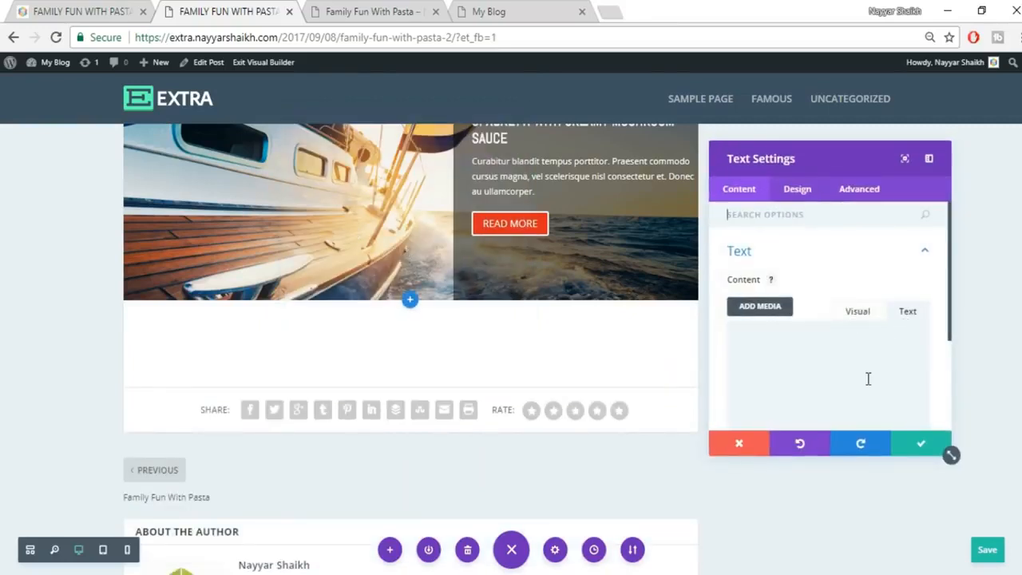
pyautogui.write('EVERYBODY LOVES PASTASCIUTTA')
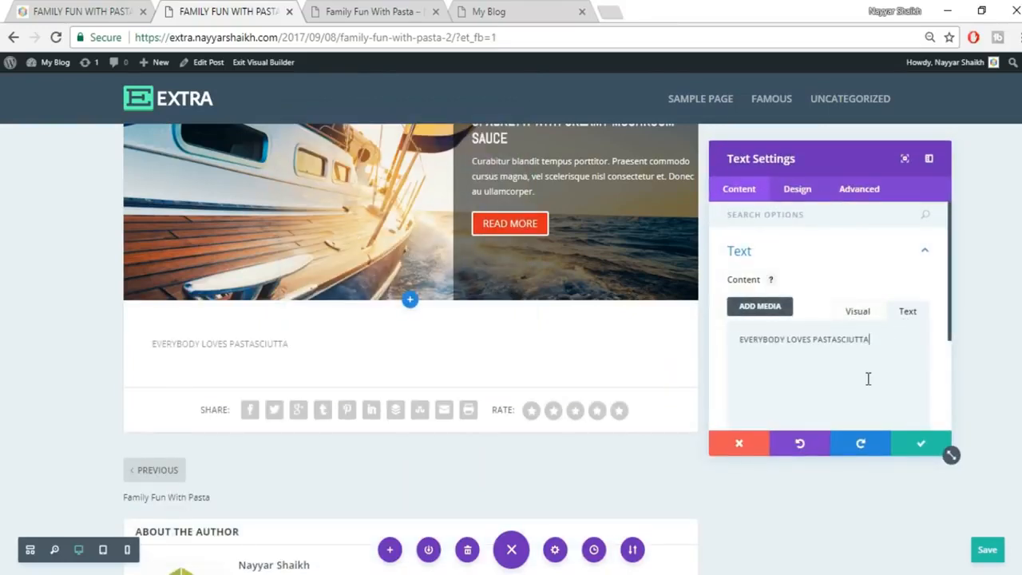
# Center the heading text and set its font size to 25px
pyautogui.click(796, 190)
pyautogui.click(816, 261)
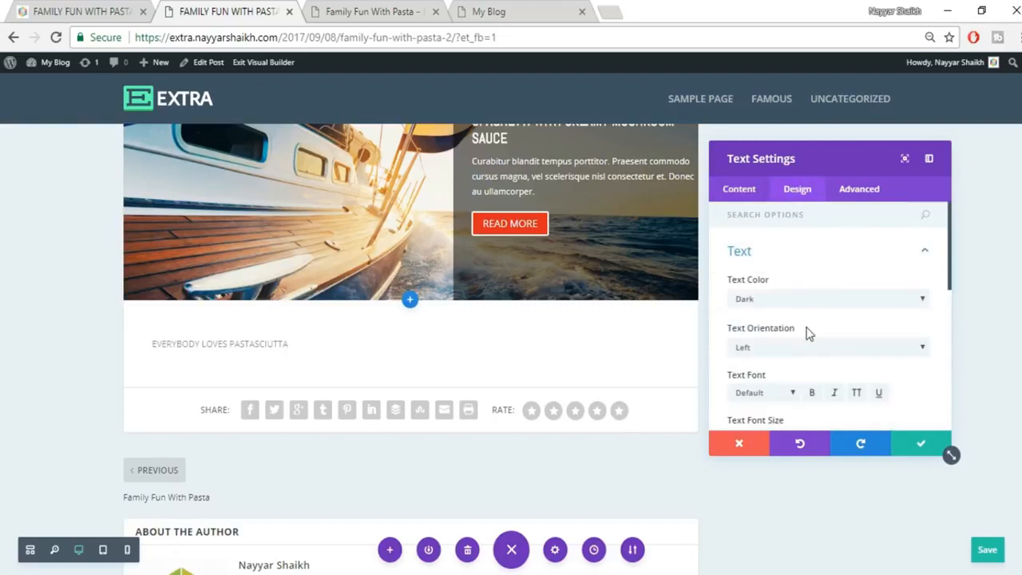
pyautogui.scroll(-1, 824, 337)
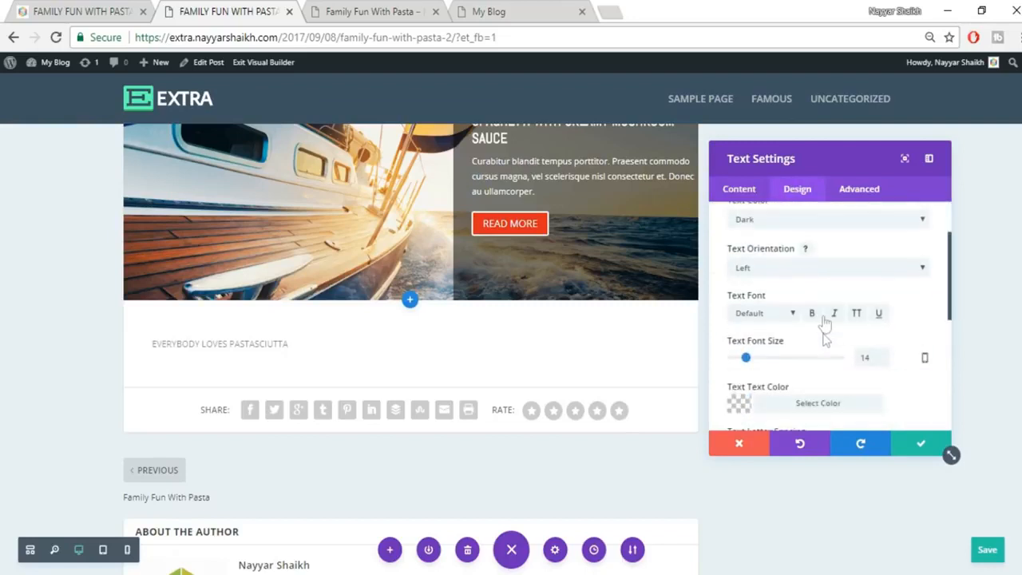
pyautogui.click(799, 269)
pyautogui.click(791, 294)
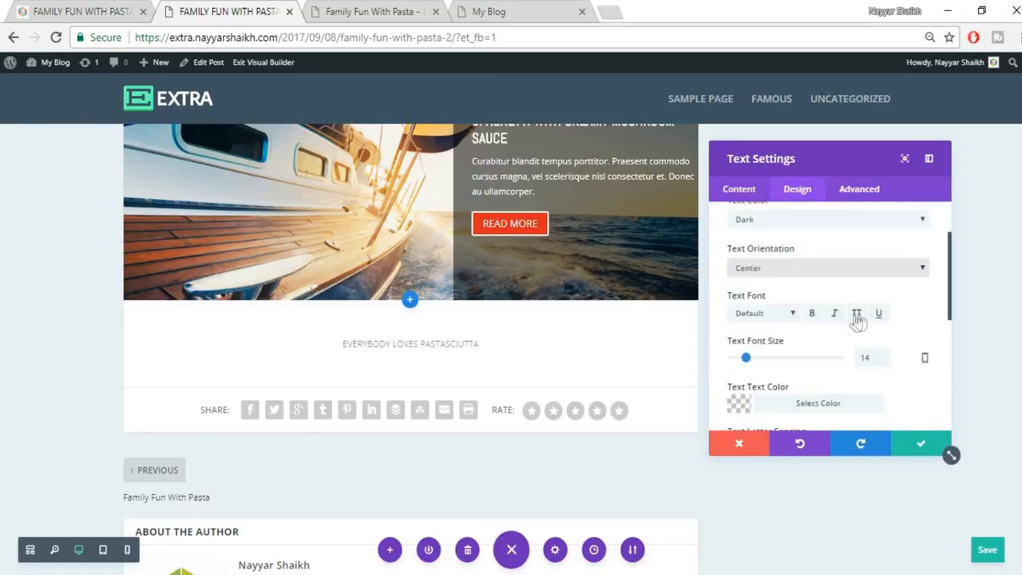
pyautogui.moveTo(875, 356); pyautogui.dragTo(840, 363)
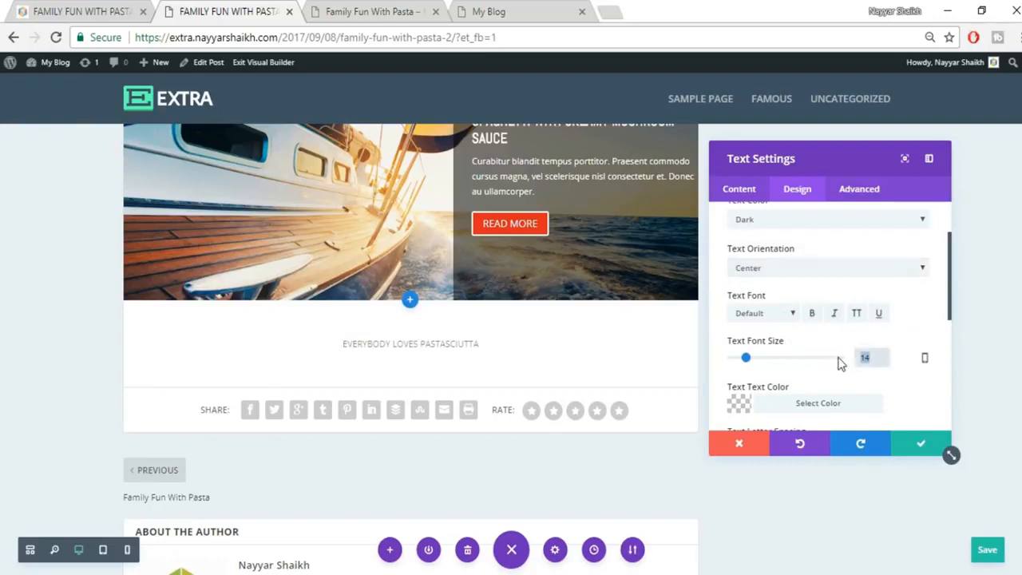
pyautogui.write('25')
# Make the heading text black at 0.87 opacity
pyautogui.scroll(-2, 822, 351)
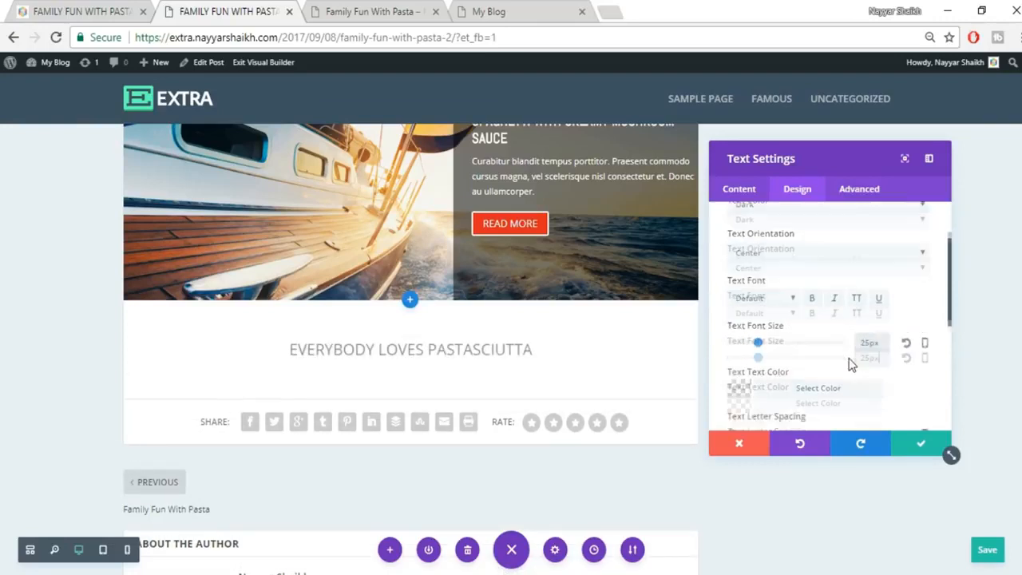
pyautogui.click(798, 324)
pyautogui.scroll(-2, 905, 367)
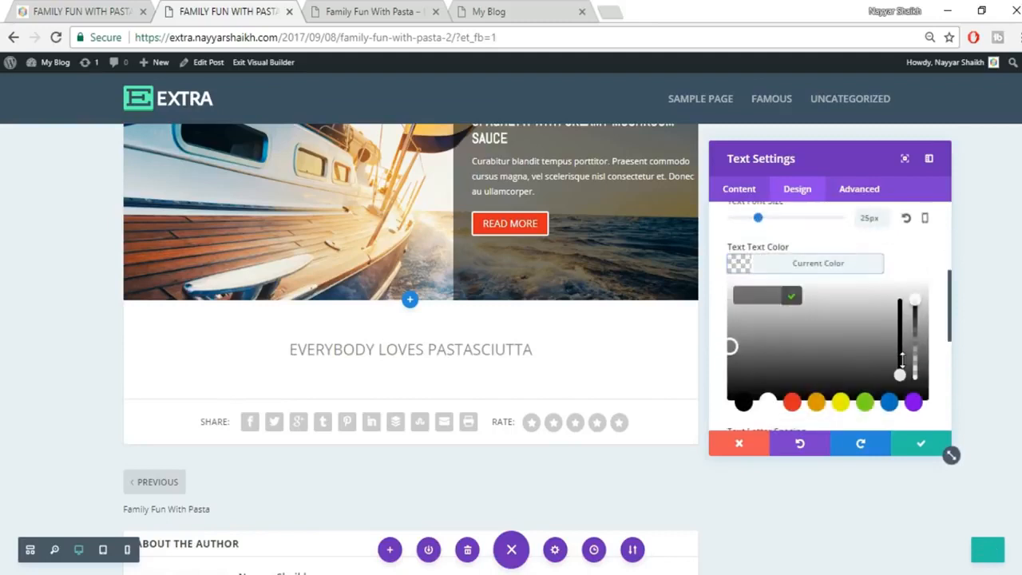
pyautogui.click(743, 383)
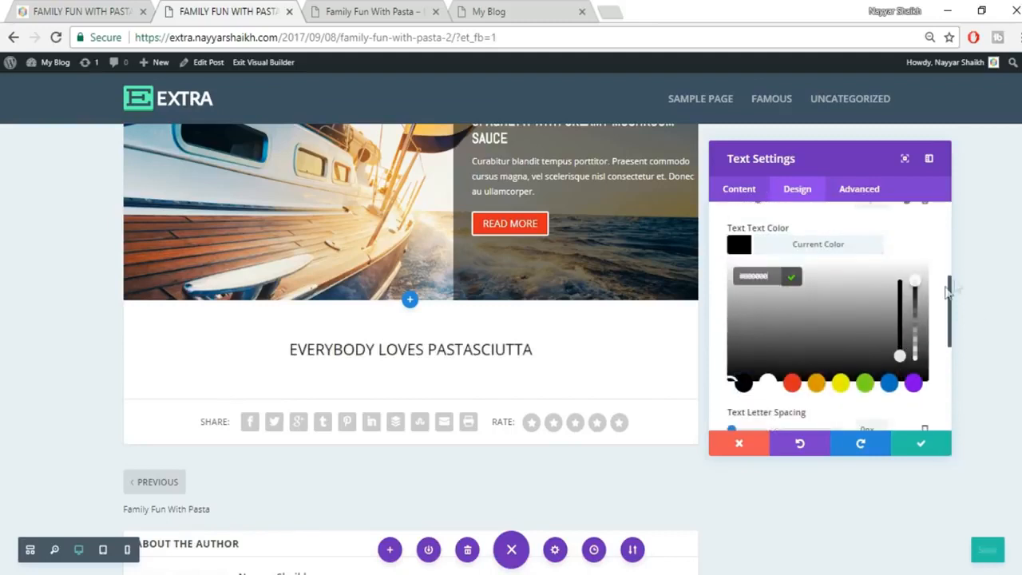
pyautogui.click(919, 297)
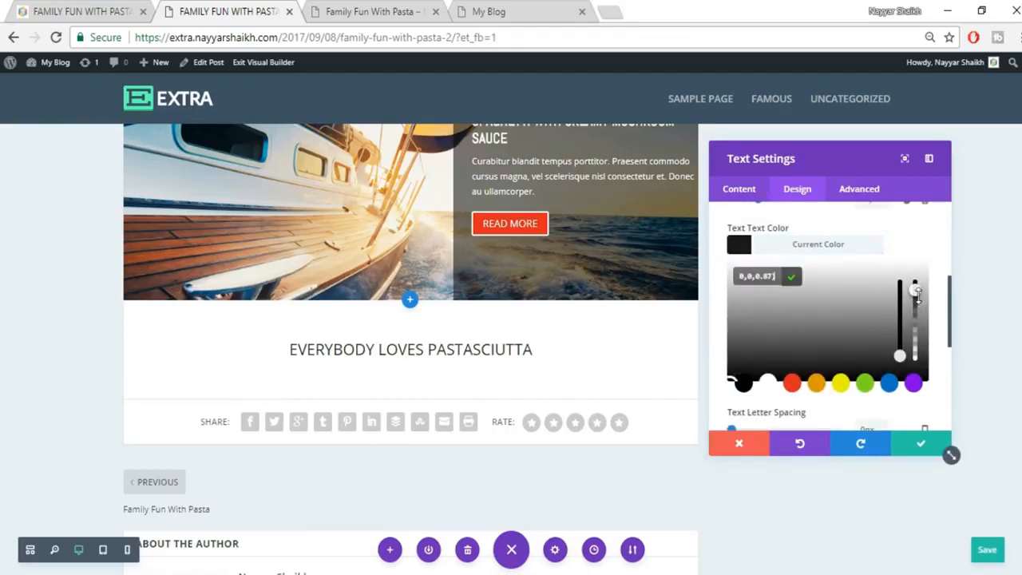
pyautogui.click(853, 247)
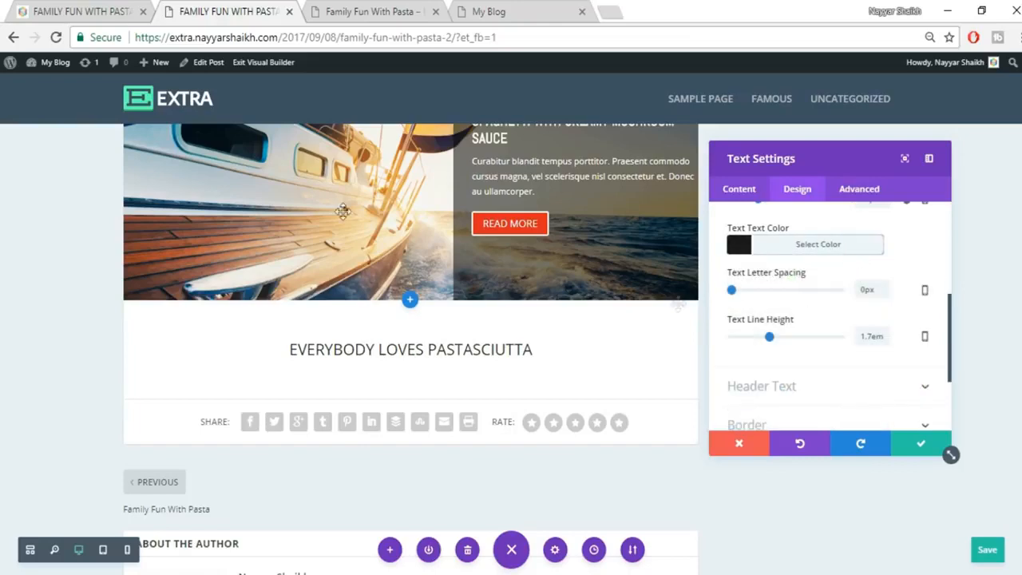
# Make the heading bold, checking it against the original post's heading
pyautogui.click(99, 10)
pyautogui.click(512, 255)
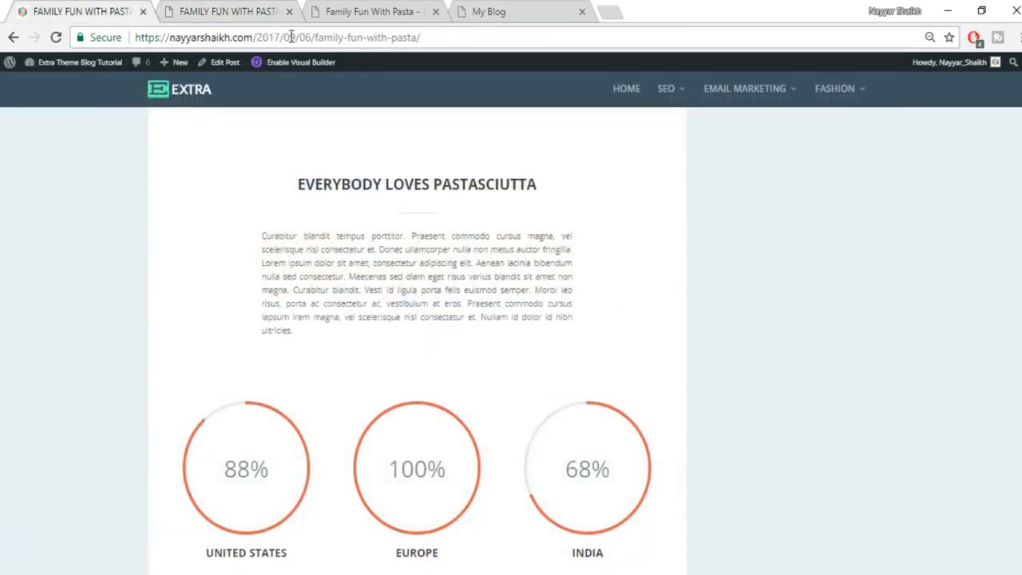
pyautogui.click(270, 9)
pyautogui.scroll(3, 878, 279)
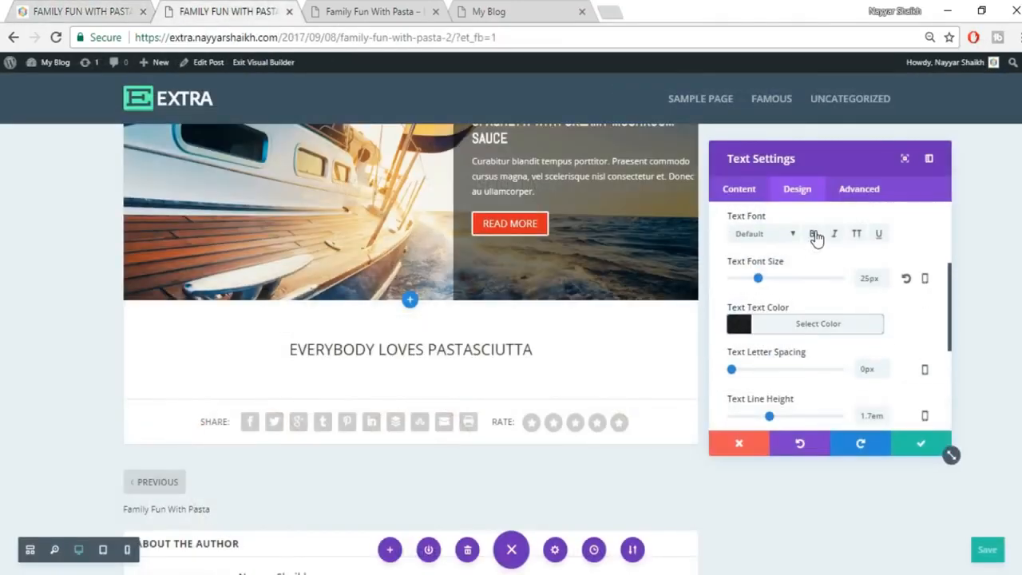
pyautogui.click(814, 234)
pyautogui.click(99, 9)
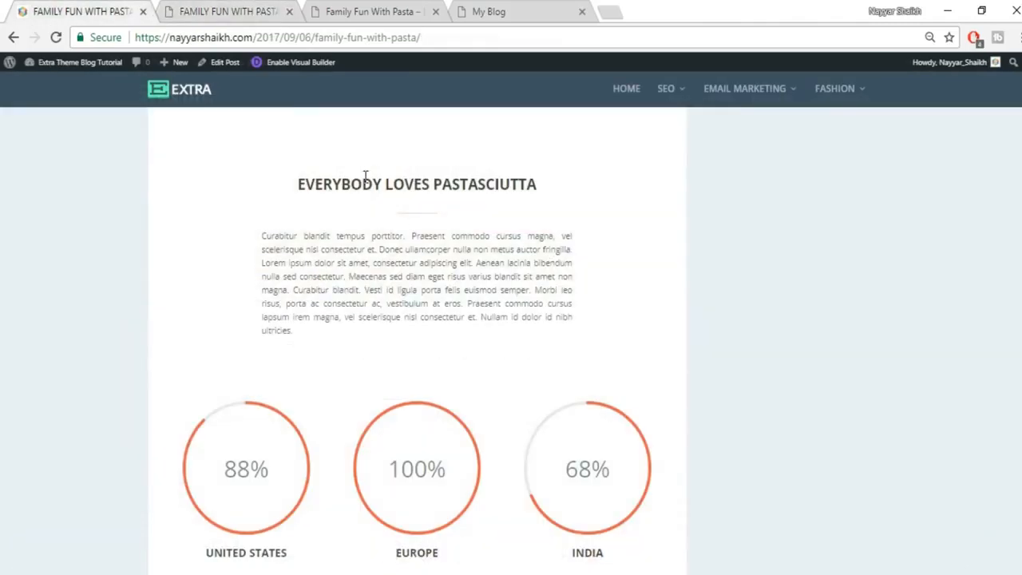
pyautogui.click(242, 10)
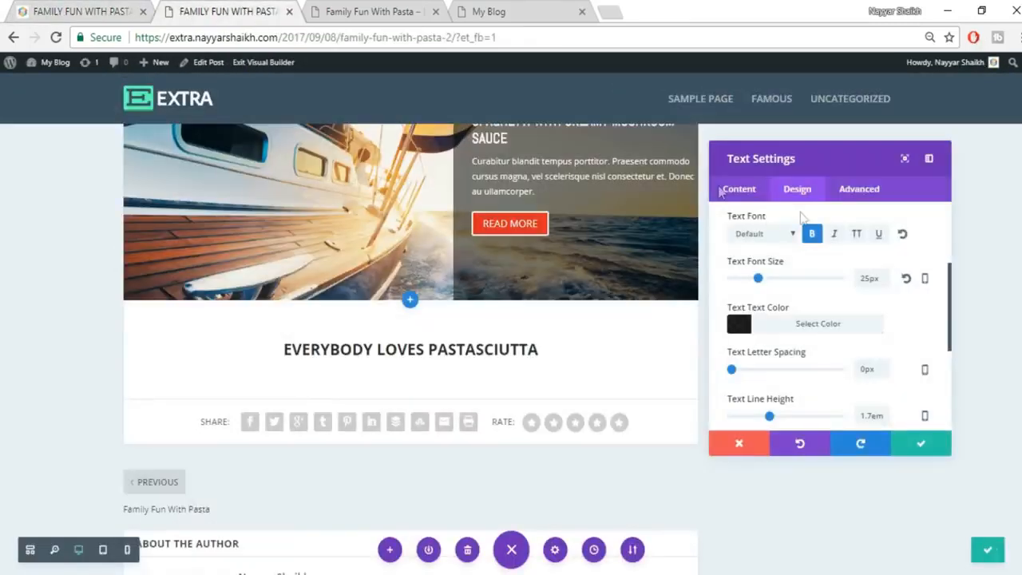
pyautogui.click(80, 10)
pyautogui.click(226, 10)
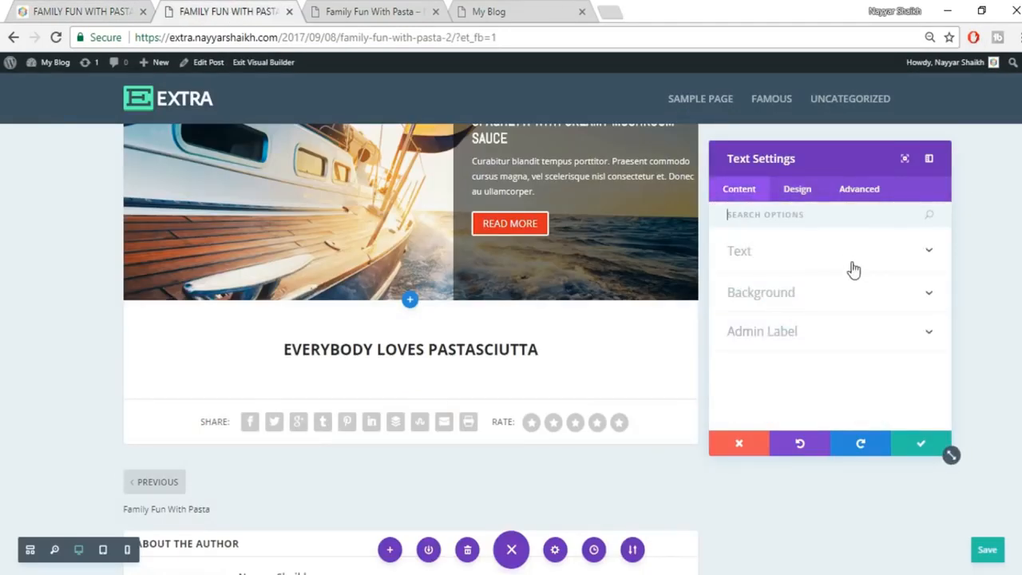
# Insert the divider2.jpg image under the heading through Add Media and save the module
pyautogui.click(845, 266)
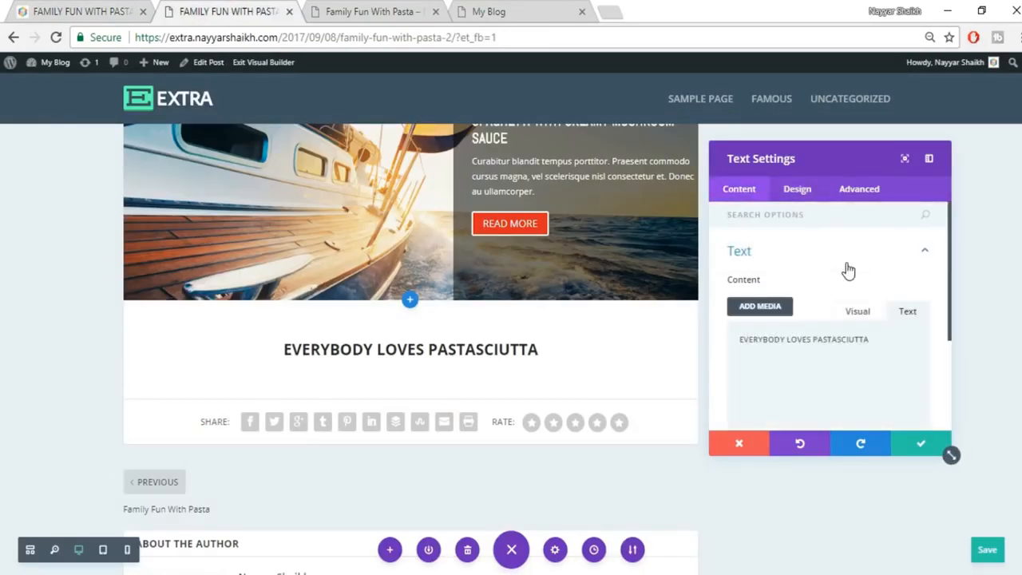
pyautogui.click(856, 313)
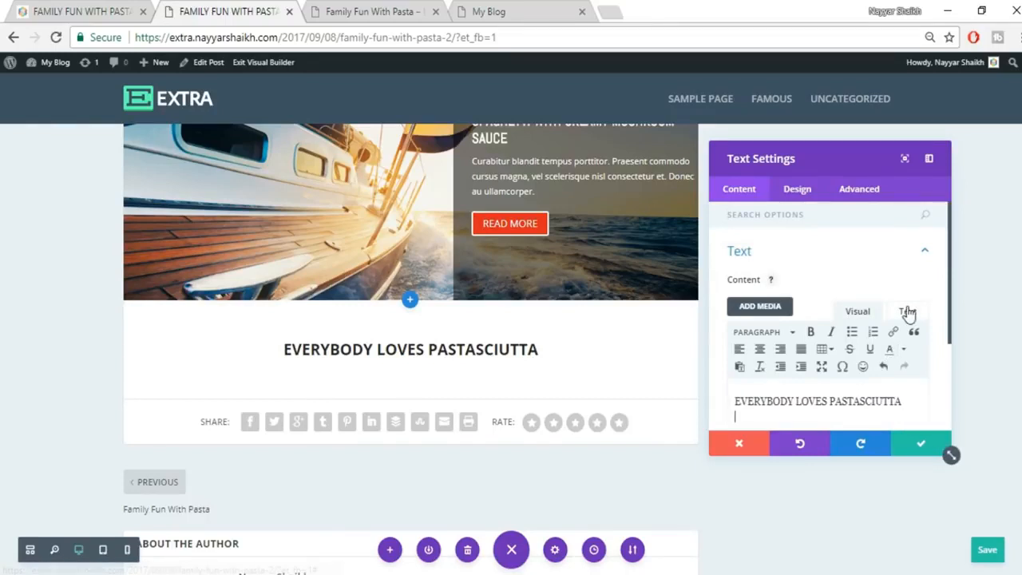
pyautogui.scroll(-1, 905, 311)
pyautogui.click(762, 227)
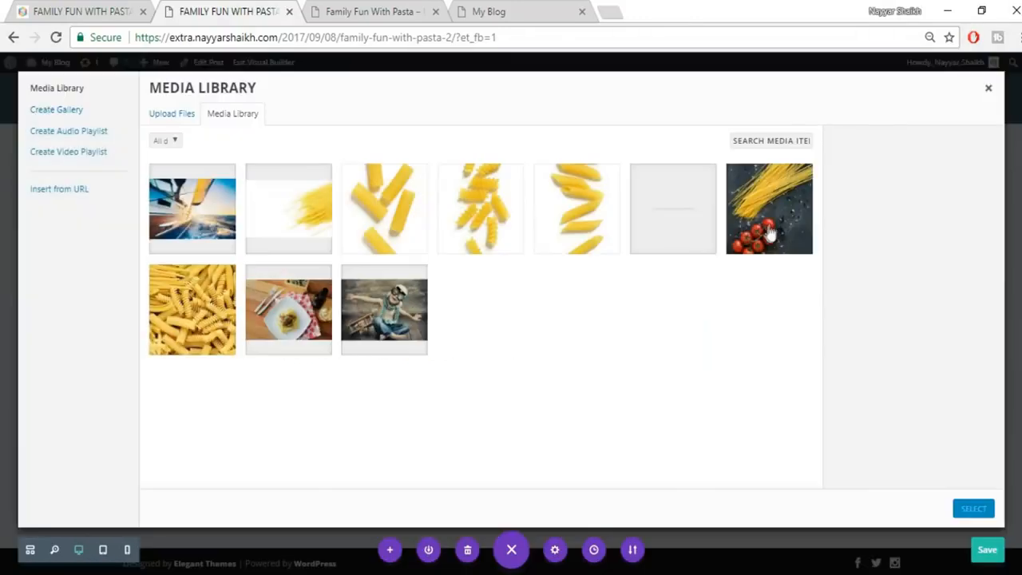
pyautogui.click(686, 225)
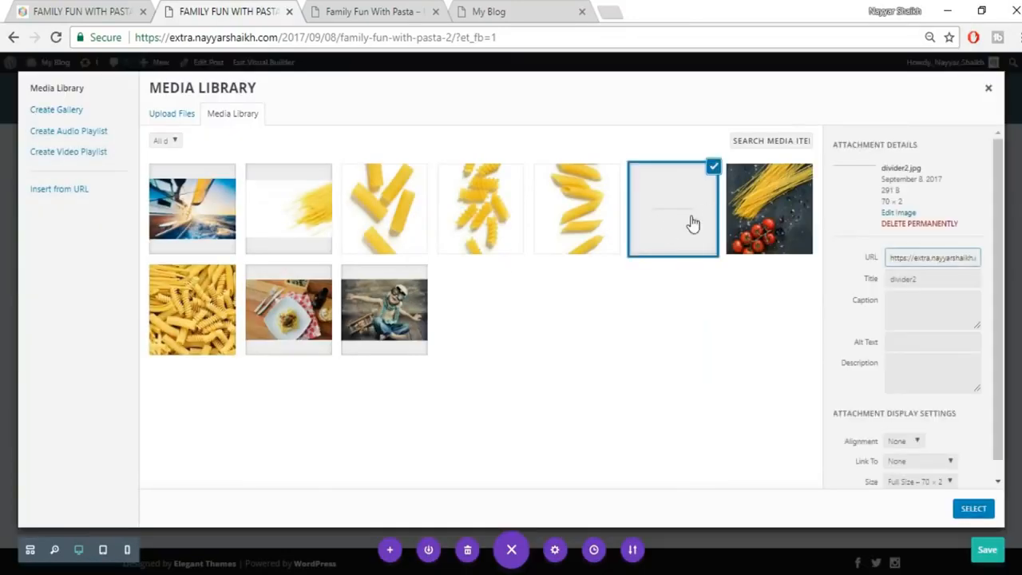
pyautogui.click(973, 510)
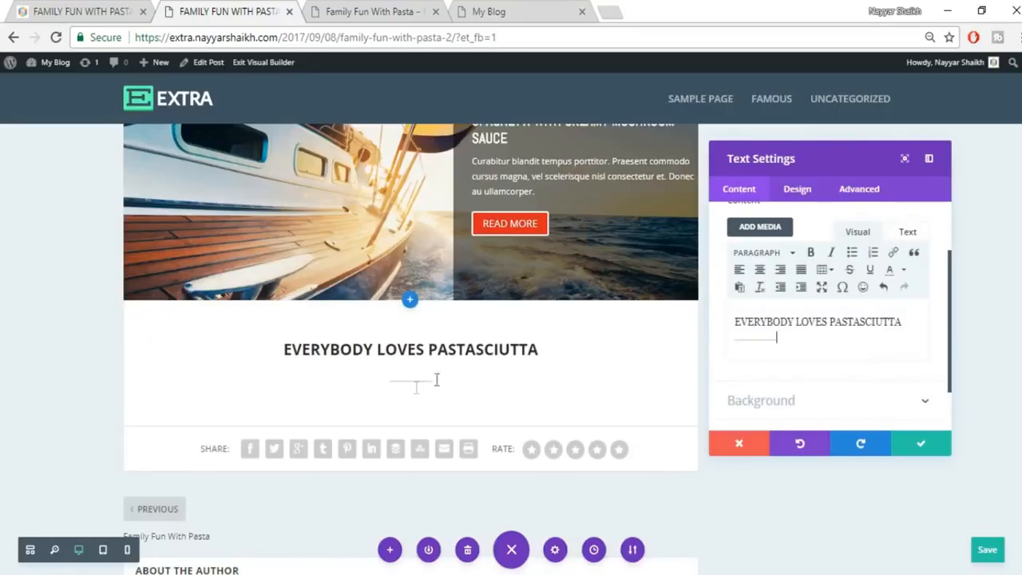
pyautogui.click(932, 444)
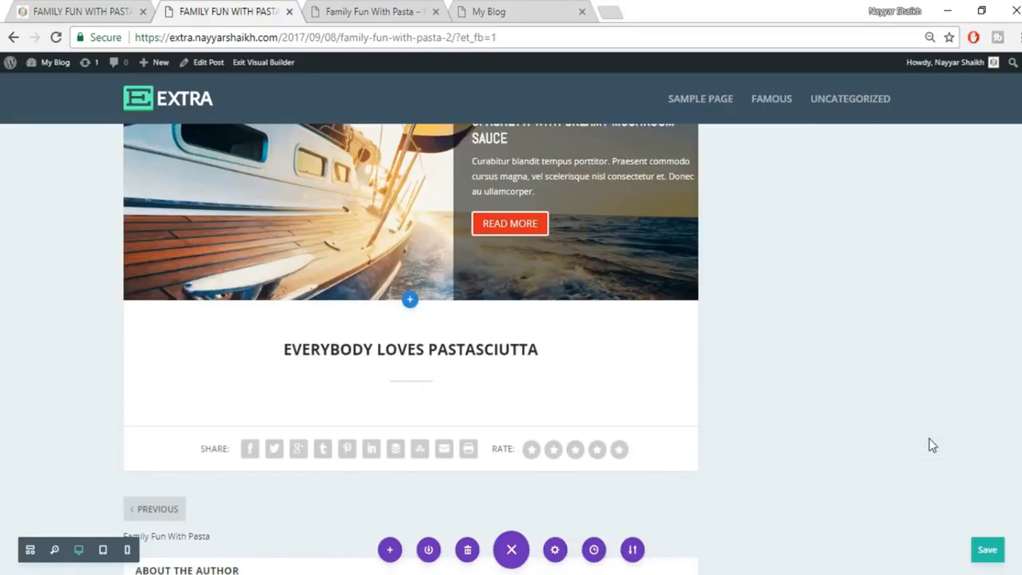
pyautogui.click(86, 10)
# Copy the Curabitur paragraph from the original post into a new Text module below the heading
pyautogui.moveTo(266, 236); pyautogui.dragTo(334, 343)
pyautogui.hotkey('ctrl', 'c')
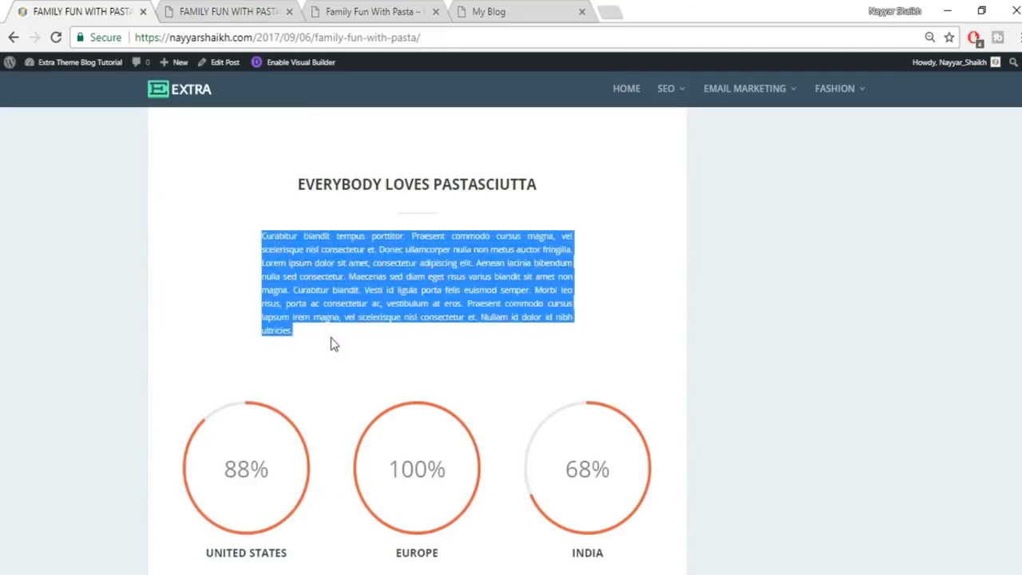
pyautogui.click(195, 10)
pyautogui.moveTo(410, 395)
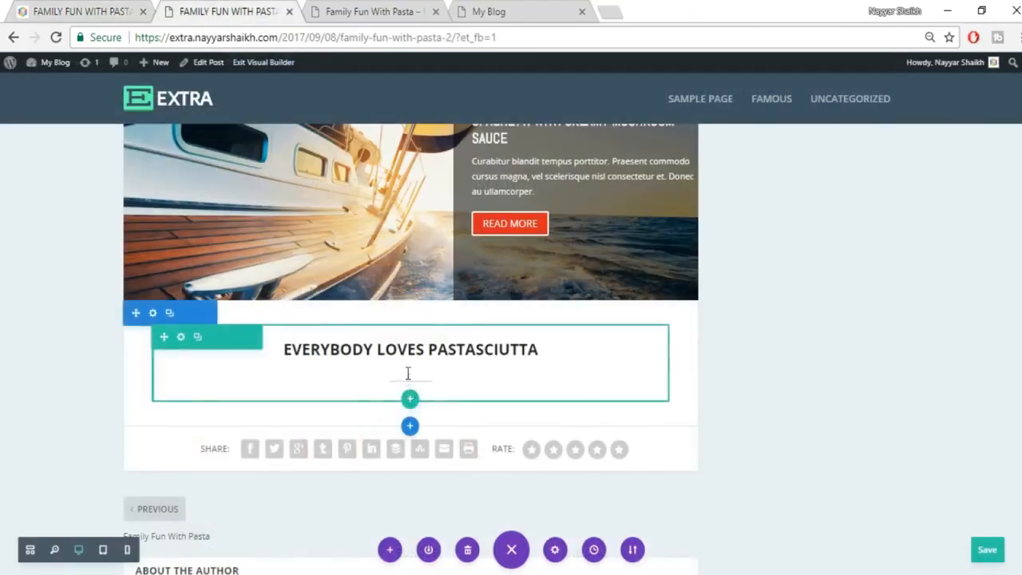
pyautogui.click(410, 369)
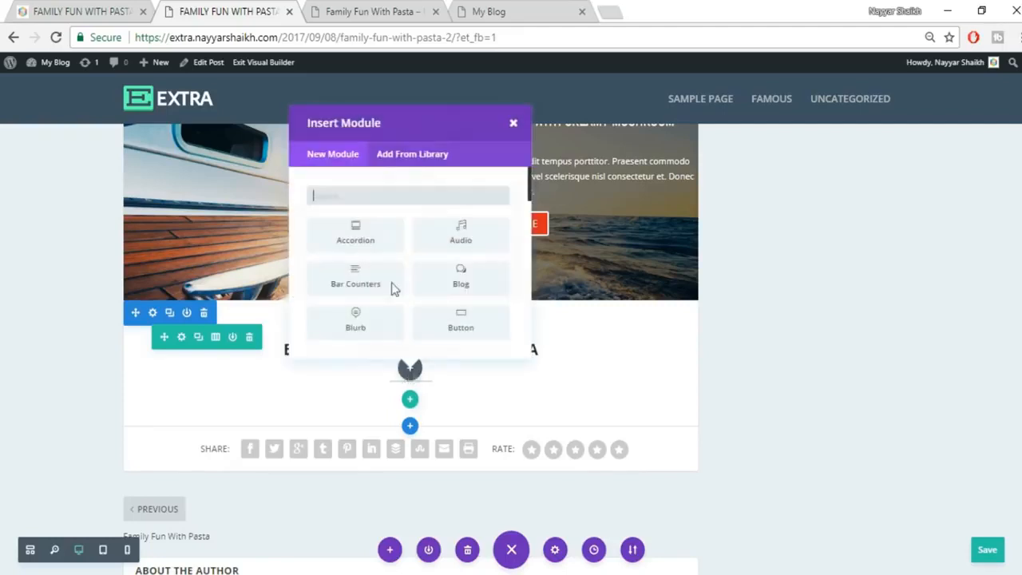
pyautogui.write('tex')
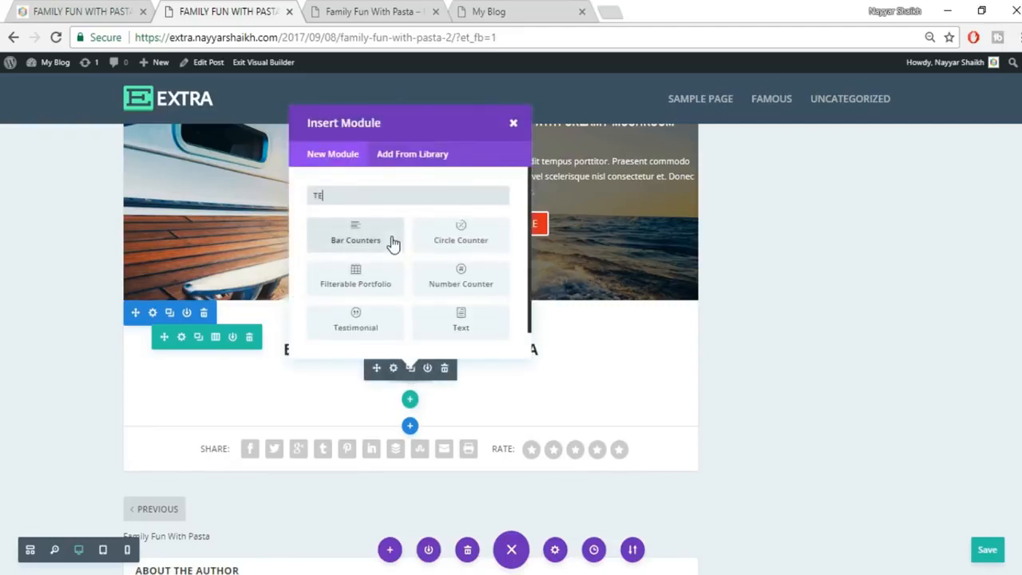
pyautogui.click(356, 237)
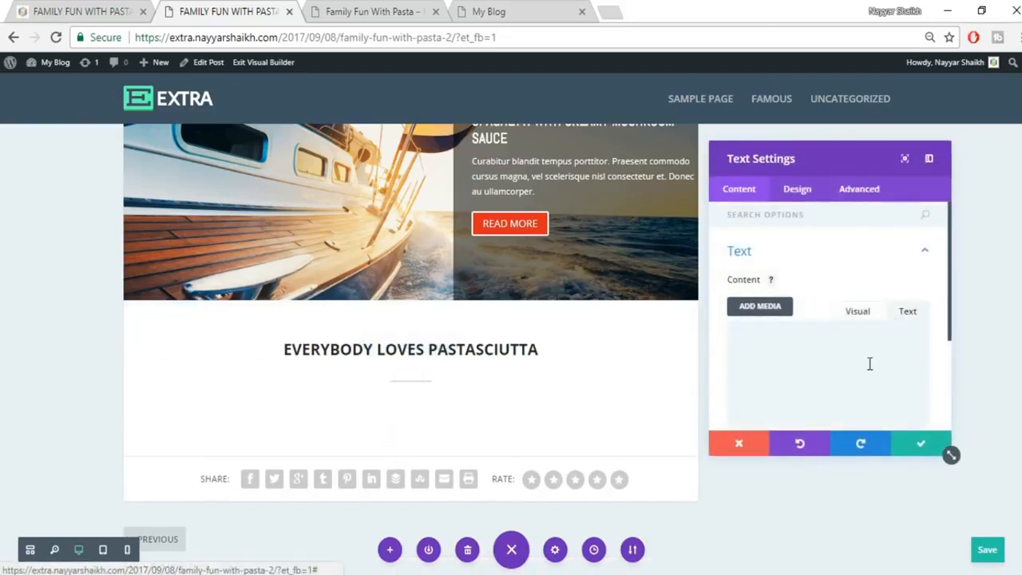
pyautogui.hotkey('ctrl', 'v')
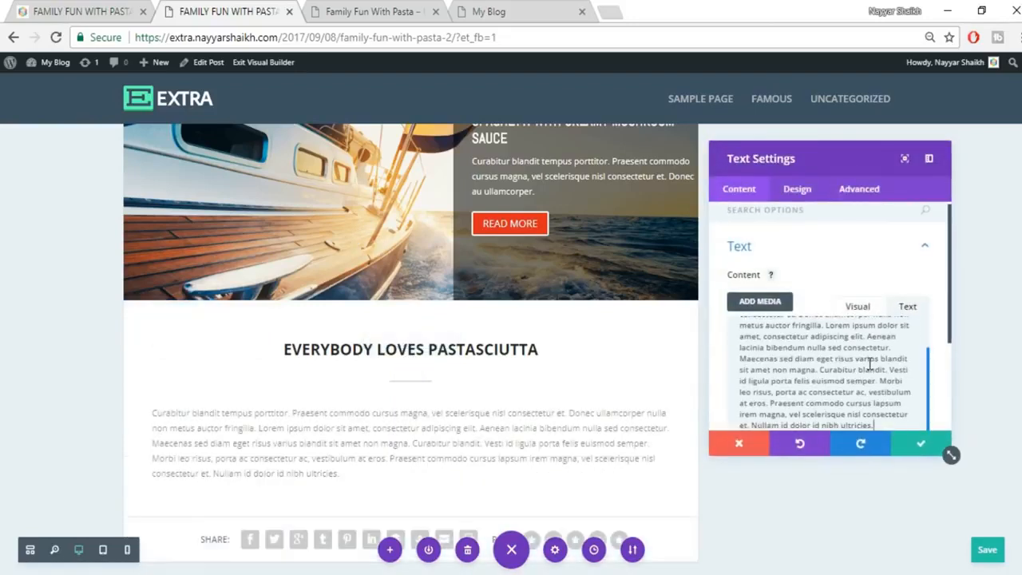
# Center the pasted paragraph's text and save the module
pyautogui.scroll(-2, 869, 364)
pyautogui.click(801, 190)
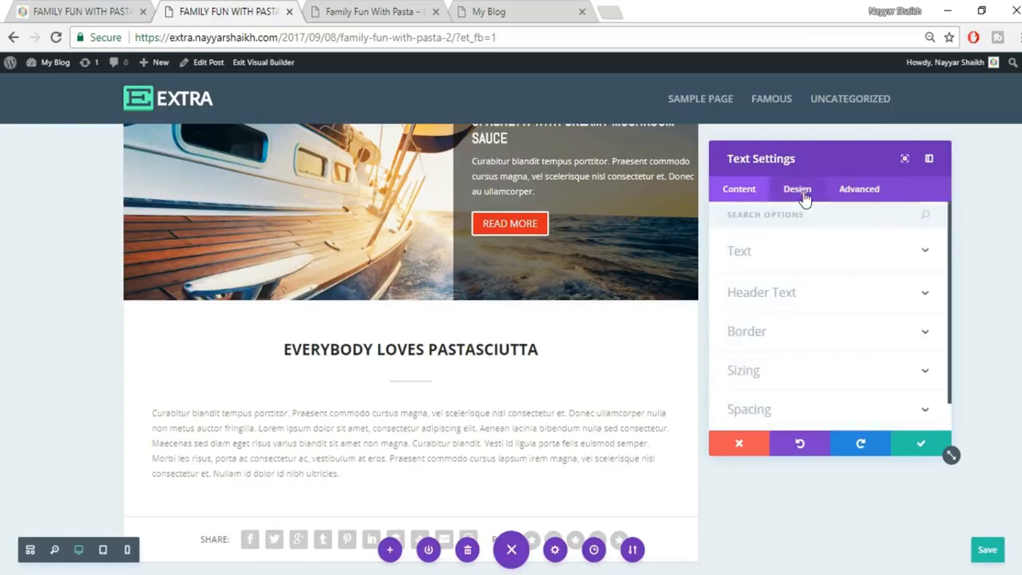
pyautogui.click(810, 254)
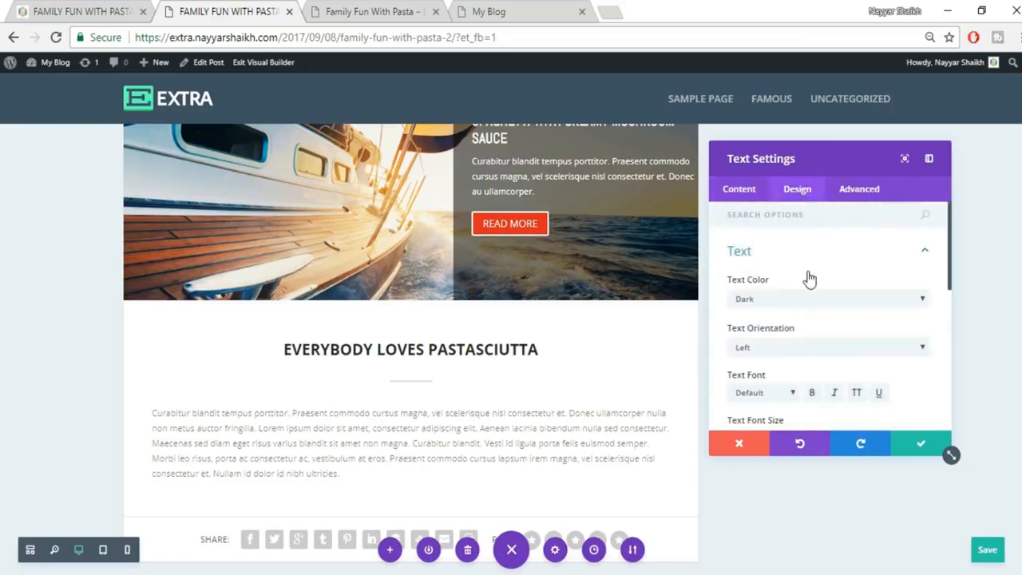
pyautogui.click(796, 348)
pyautogui.click(785, 374)
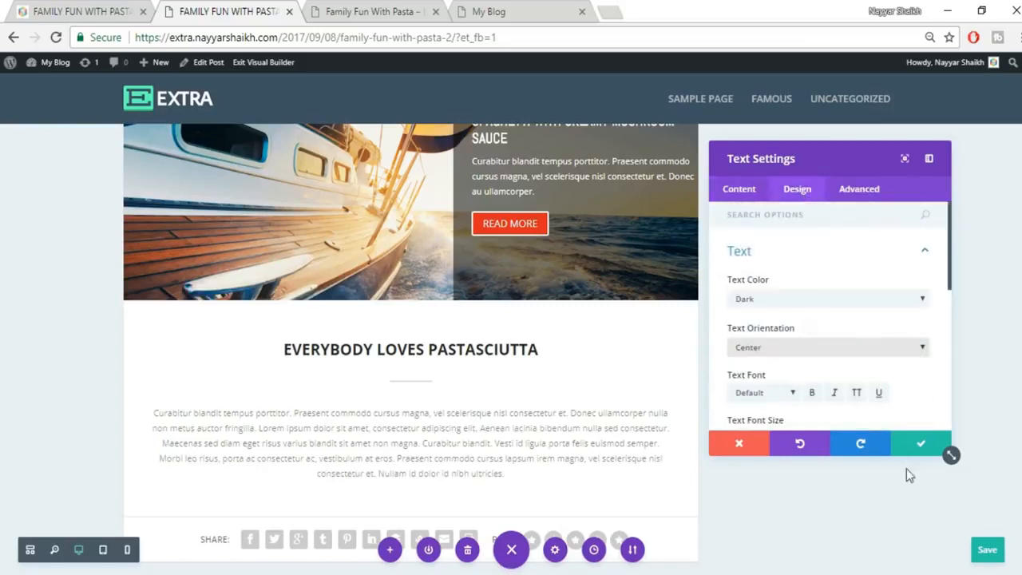
pyautogui.click(916, 447)
pyautogui.scroll(-1, 916, 452)
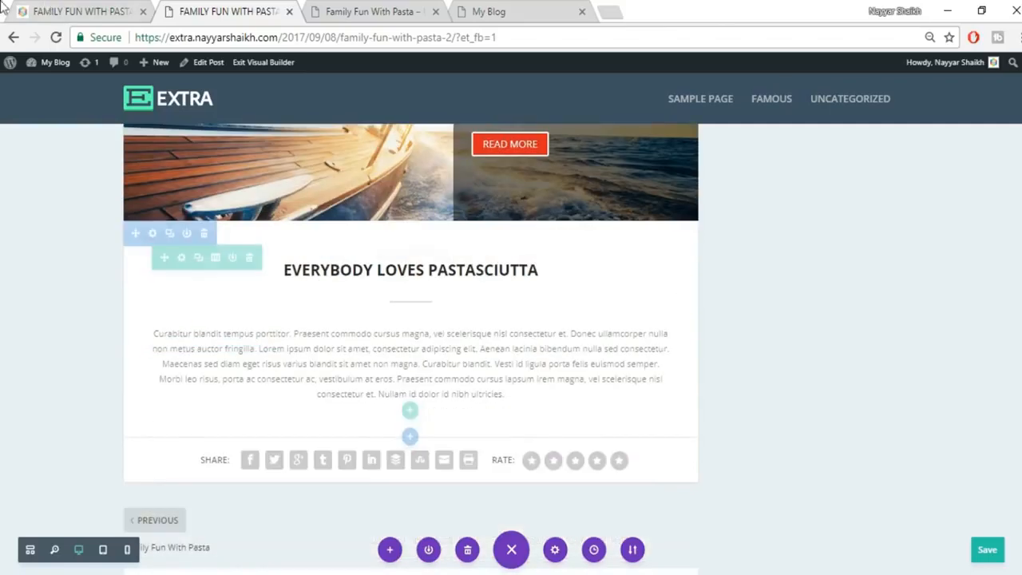
# After comparing with the original post, change the paragraph alignment to justified and save
pyautogui.click(44, 6)
pyautogui.click(692, 230)
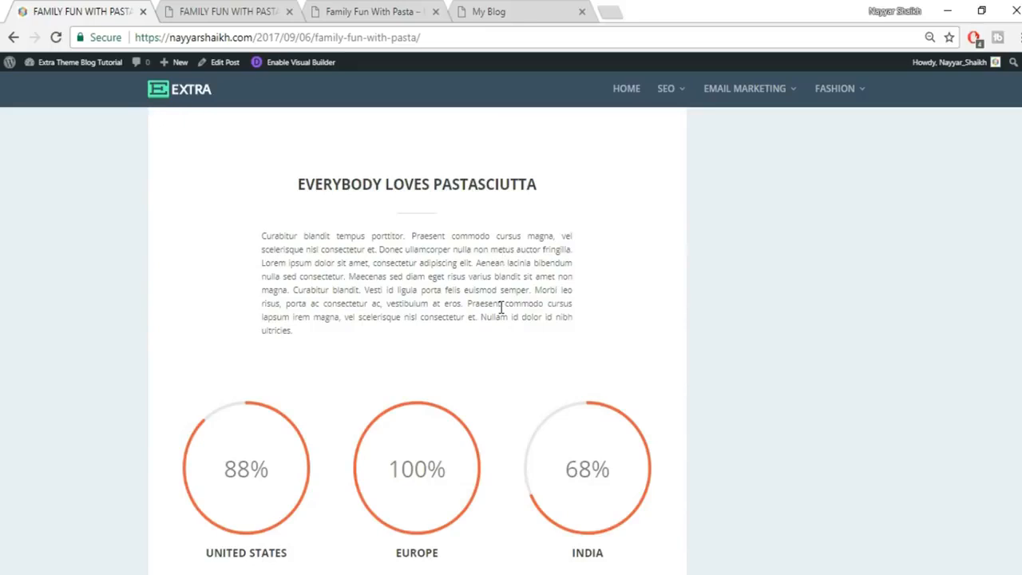
pyautogui.click(232, 11)
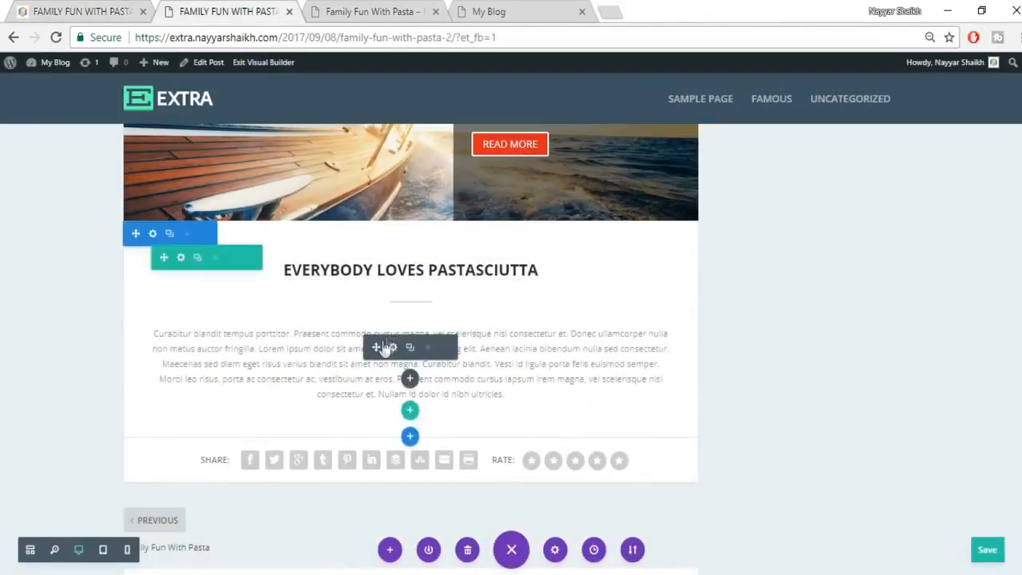
pyautogui.click(392, 347)
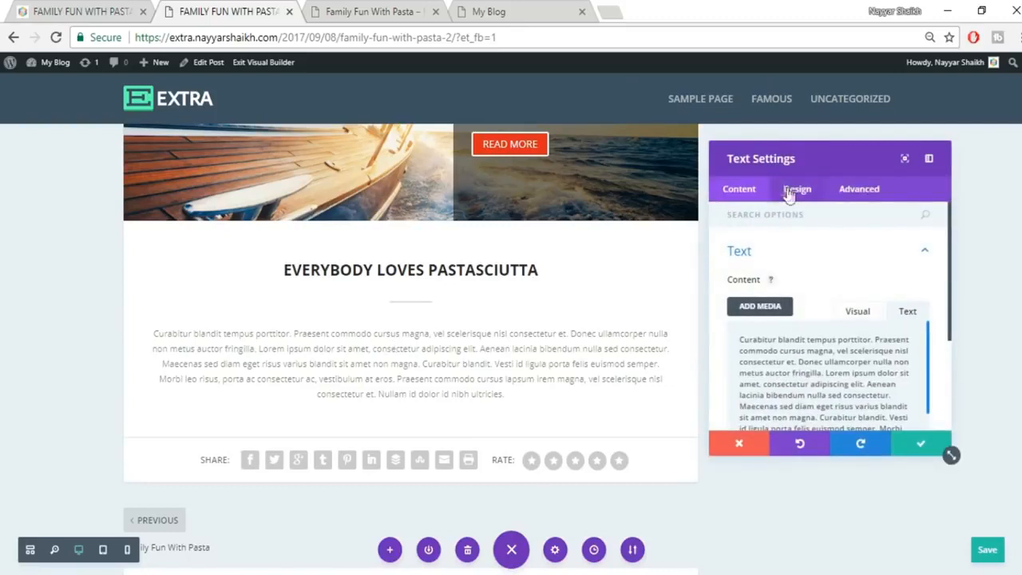
pyautogui.click(789, 196)
pyautogui.click(805, 256)
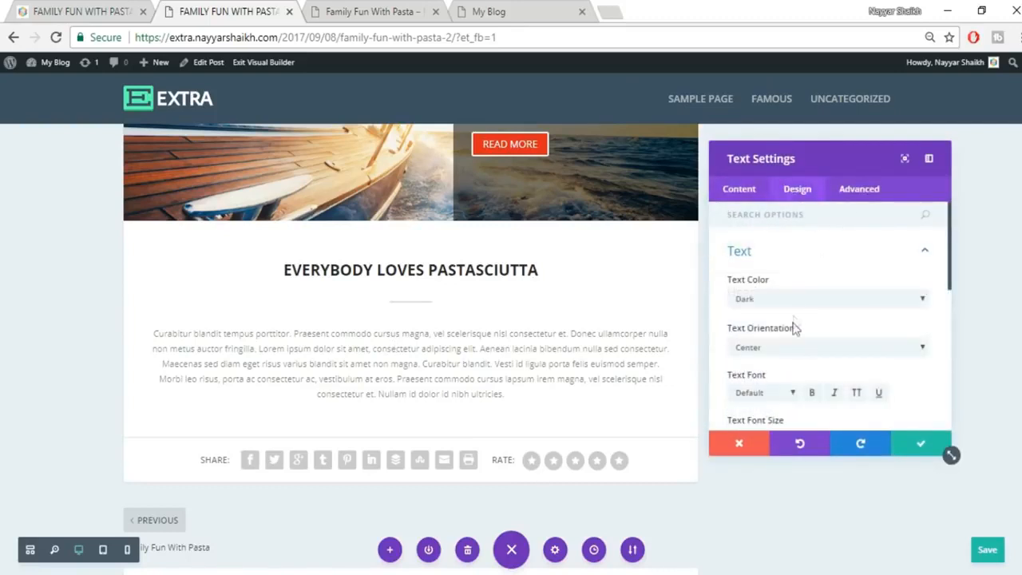
pyautogui.click(794, 347)
pyautogui.click(782, 398)
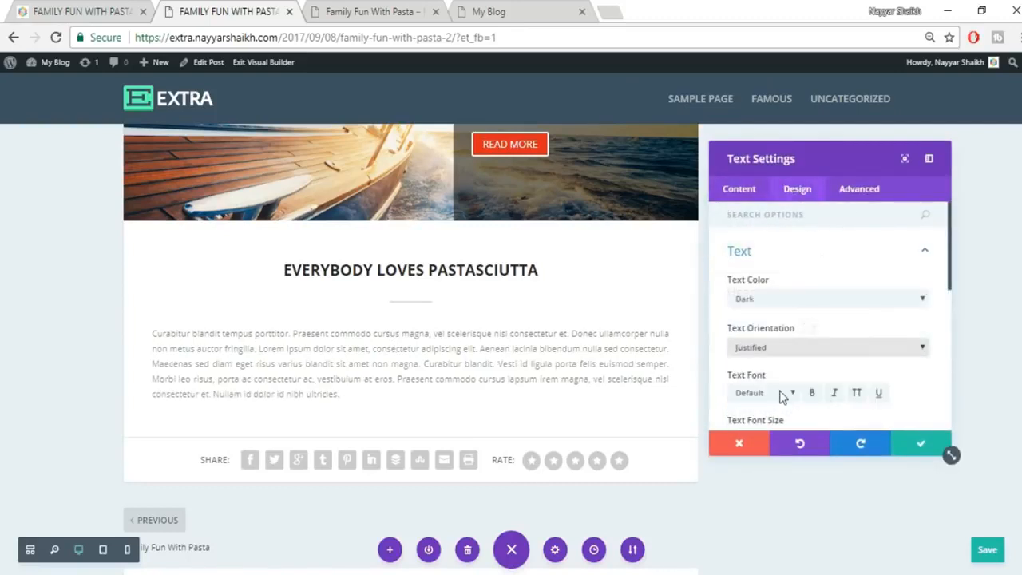
pyautogui.click(920, 446)
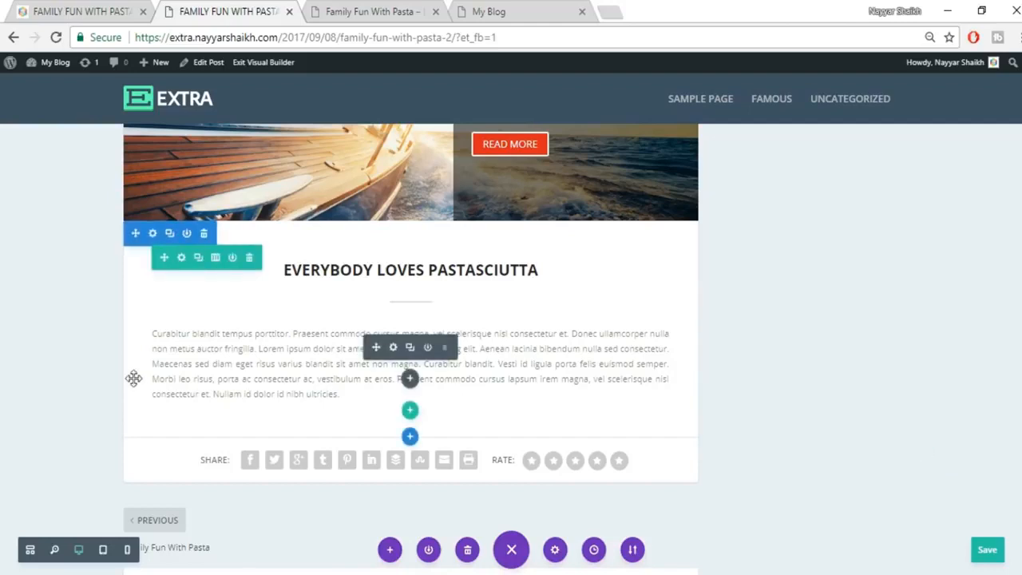
# Pad the paragraph about 100px left and 123px right, and add space above the heading section
pyautogui.moveTo(130, 359); pyautogui.dragTo(189, 364)
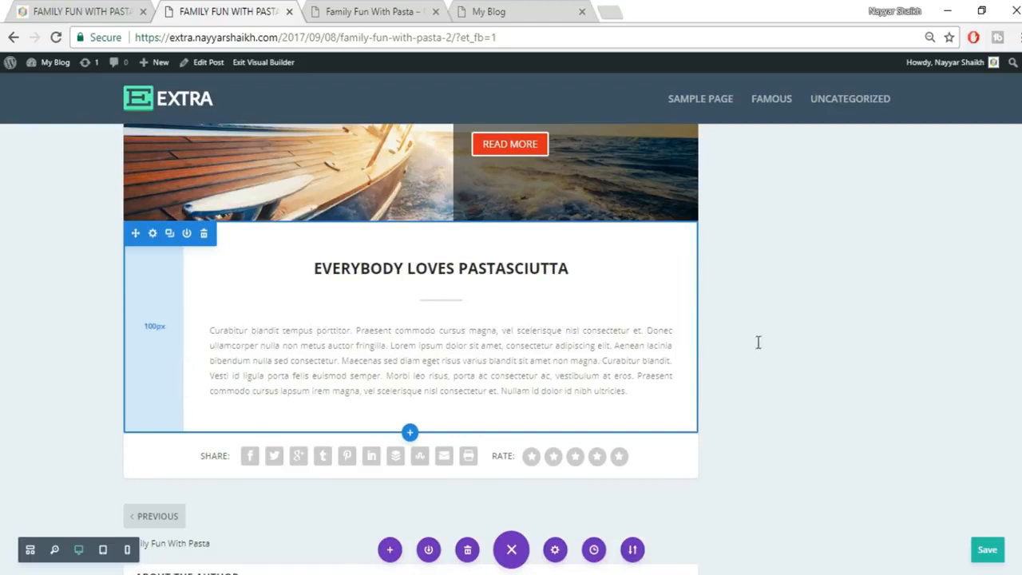
pyautogui.moveTo(691, 331); pyautogui.dragTo(634, 338)
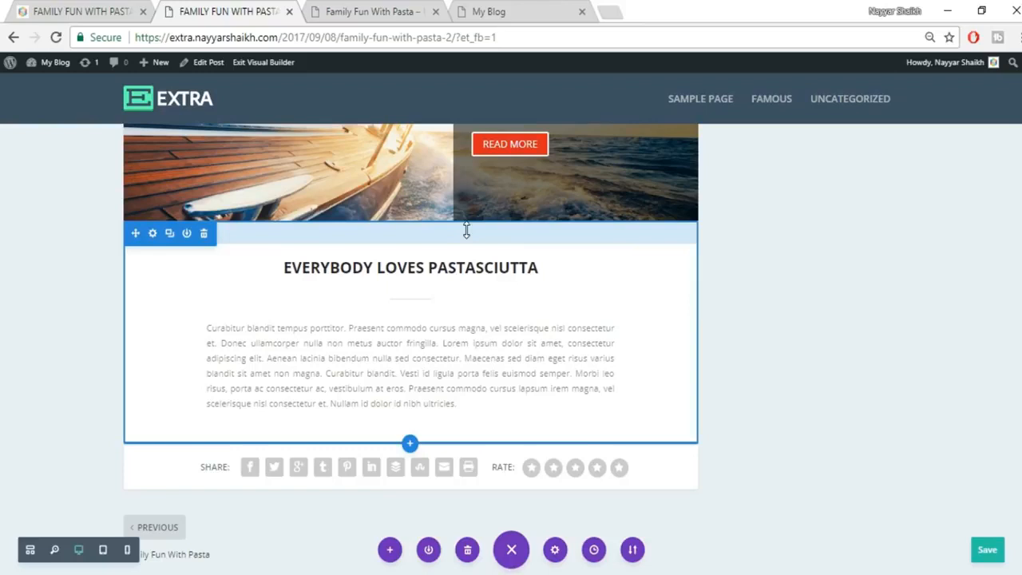
pyautogui.moveTo(466, 233); pyautogui.dragTo(464, 246)
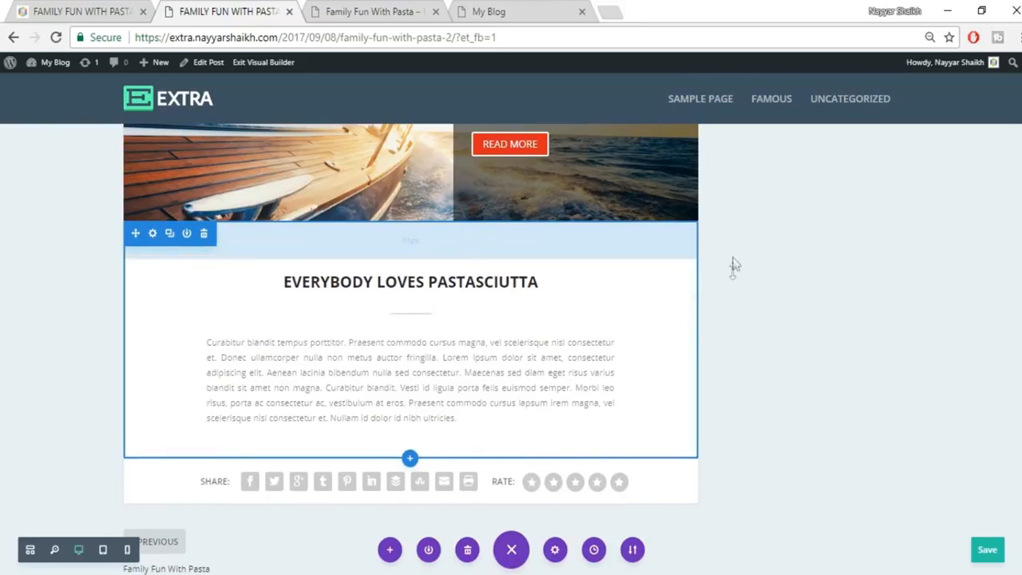
pyautogui.scroll(-1, 892, 292)
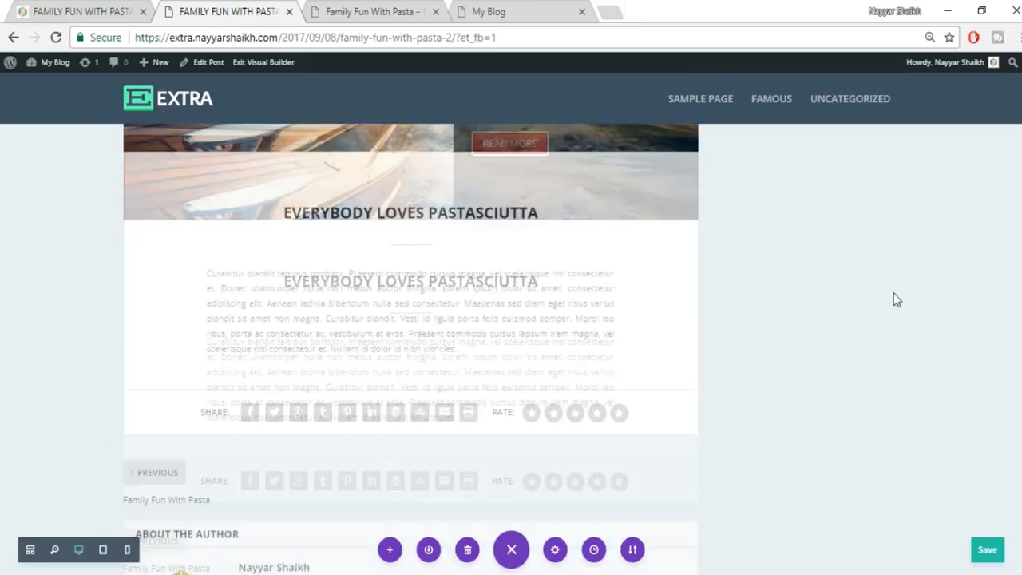
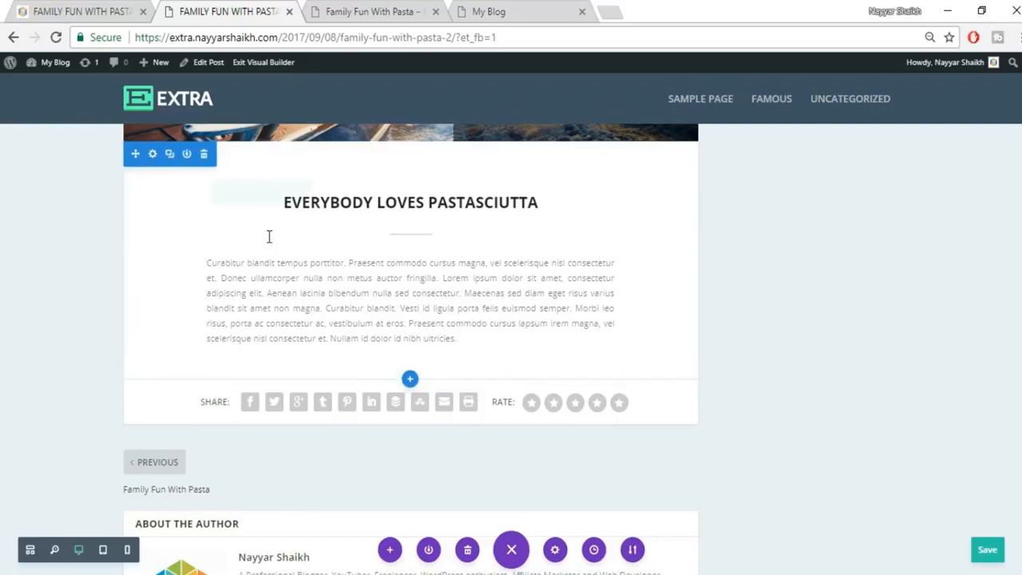
# Add a Regular section with a three-column row below the post text
pyautogui.click(102, 10)
pyautogui.scroll(-2, 808, 407)
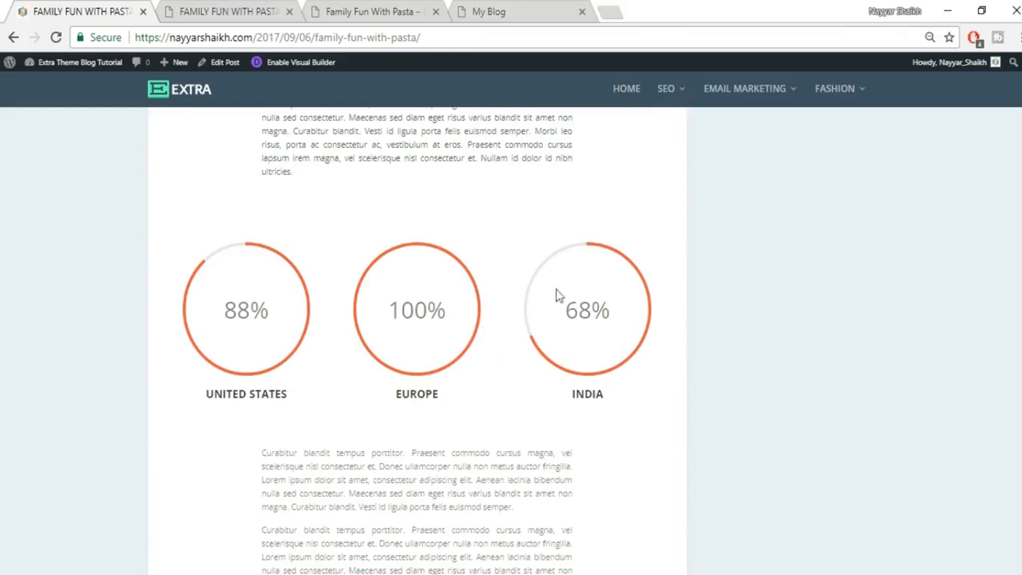
pyautogui.click(264, 8)
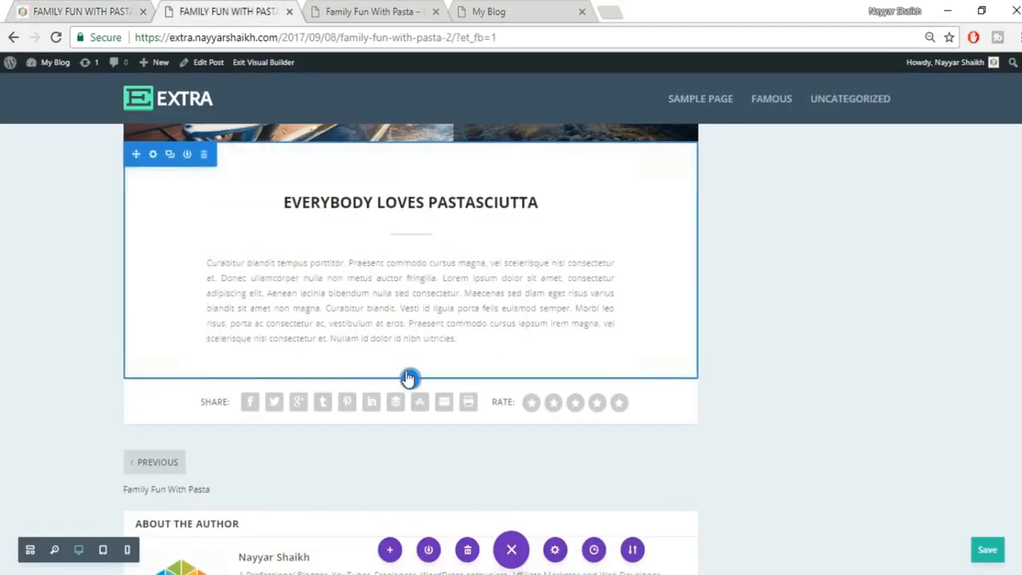
pyautogui.click(408, 380)
pyautogui.click(347, 339)
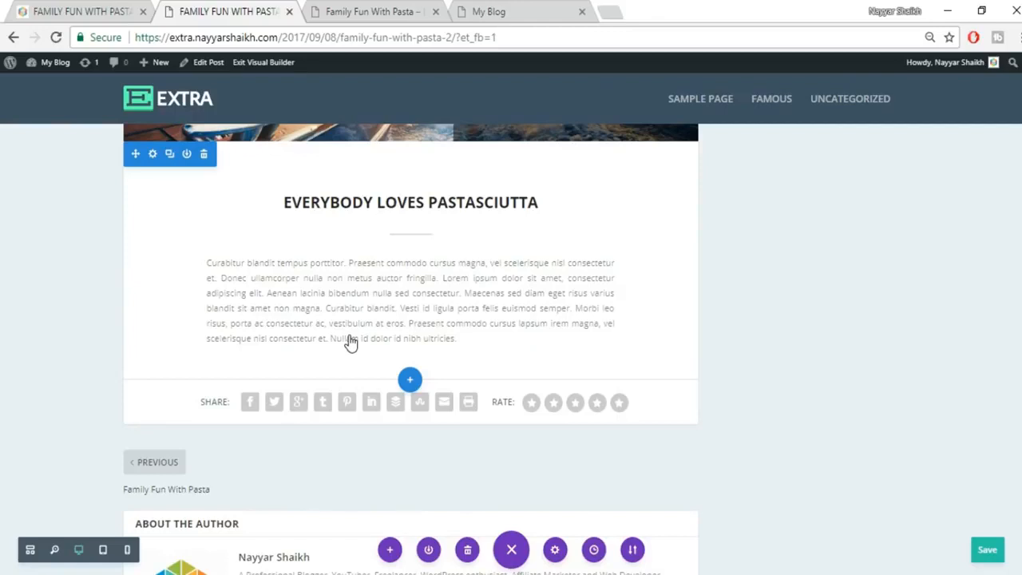
pyautogui.click(101, 7)
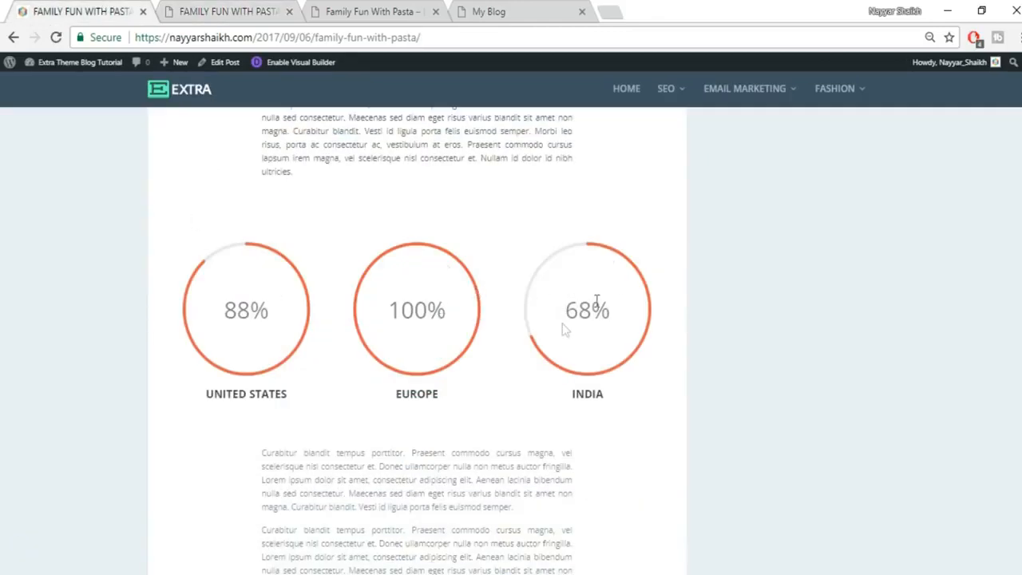
pyautogui.click(206, 11)
pyautogui.click(497, 283)
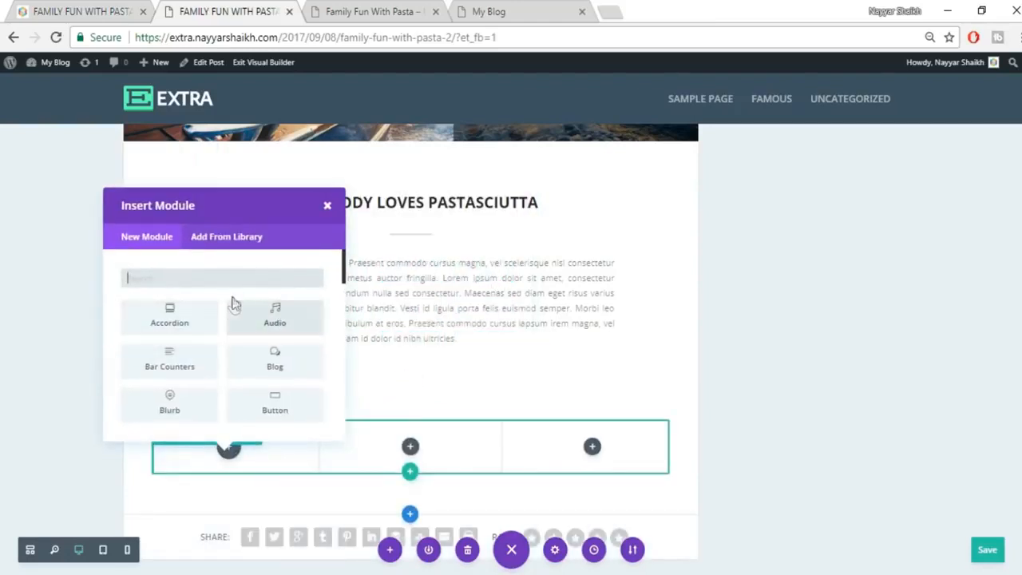
# Insert a Circle Counter in the first column, titled UNITED STATES copied from the live post
pyautogui.write('ci')
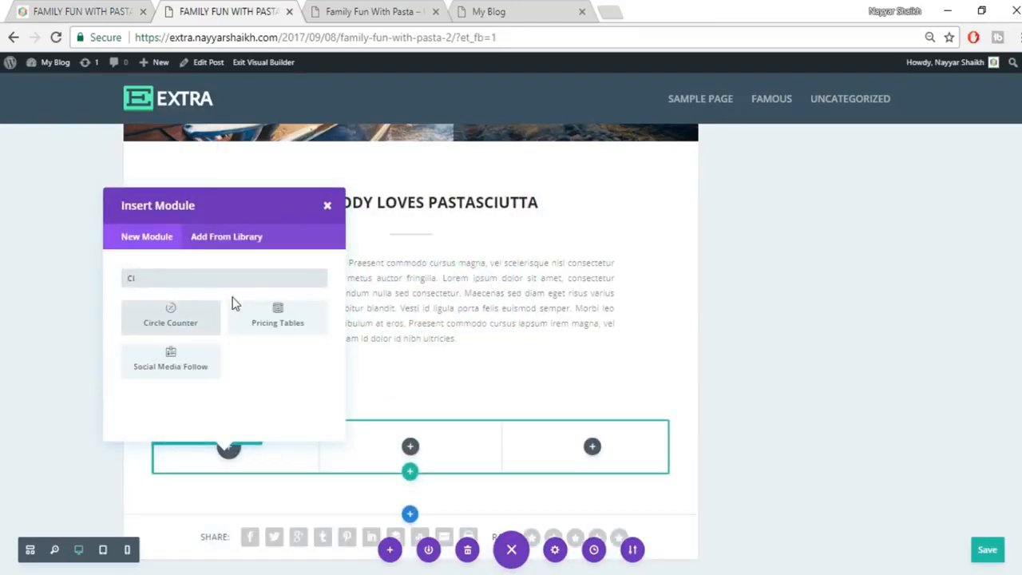
pyautogui.click(164, 332)
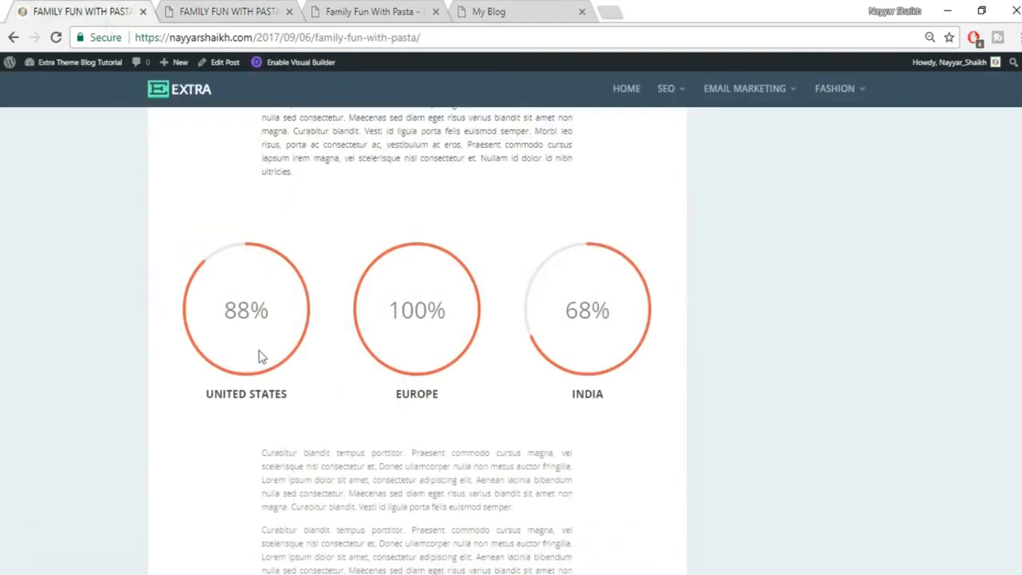
pyautogui.moveTo(205, 394); pyautogui.dragTo(323, 400)
pyautogui.hotkey('ctrl', 'c')
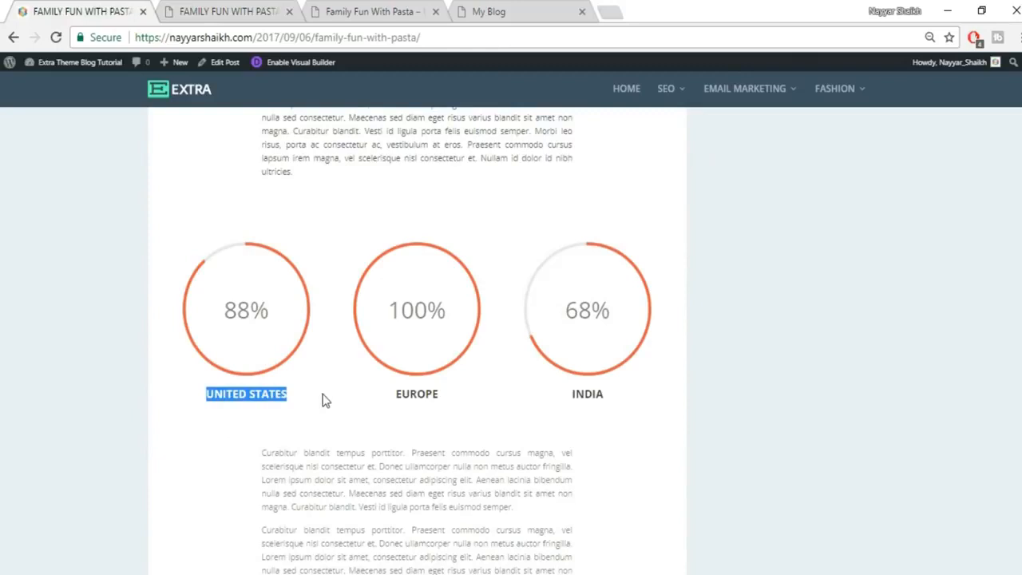
pyautogui.click(205, 11)
pyautogui.click(750, 299)
pyautogui.hotkey('ctrl', 'v')
# Check the live post's percentage and select the counter's current Number value
pyautogui.click(80, 12)
pyautogui.click(205, 11)
pyautogui.click(771, 346)
pyautogui.hotkey('ctrl', 'a')
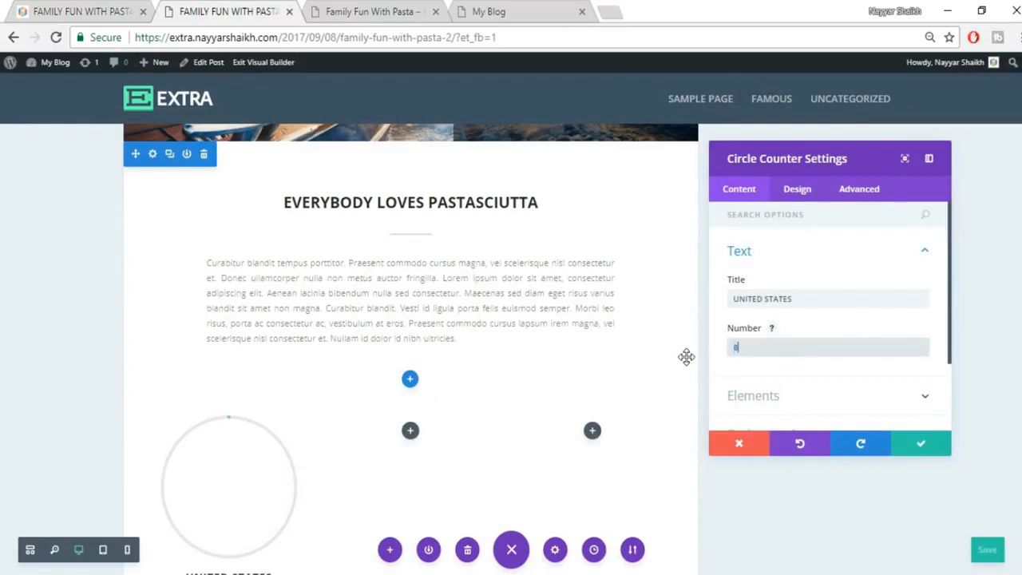
# Set the counter's circle colour to red in the design settings
pyautogui.scroll(-2, 653, 355)
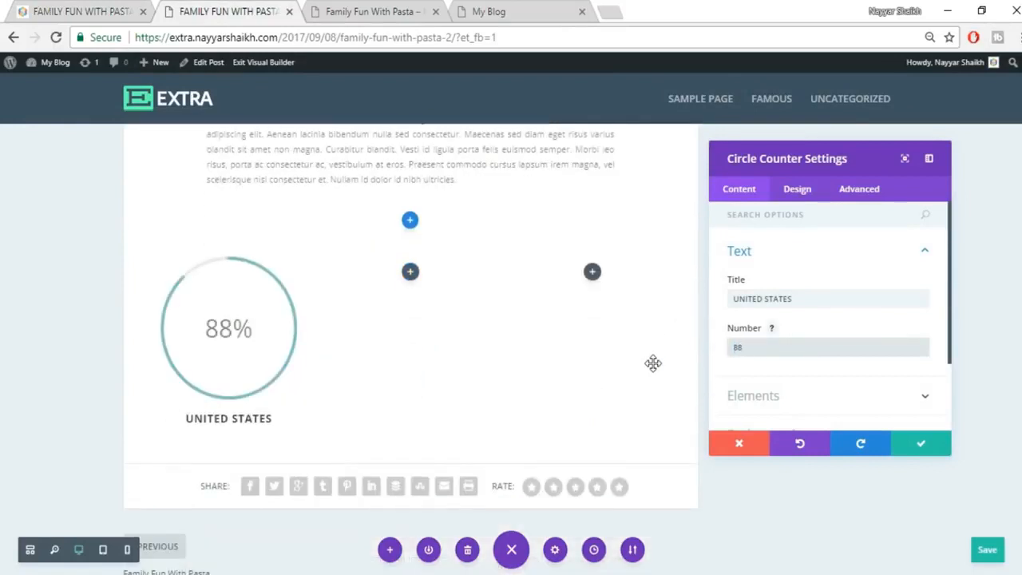
pyautogui.click(803, 195)
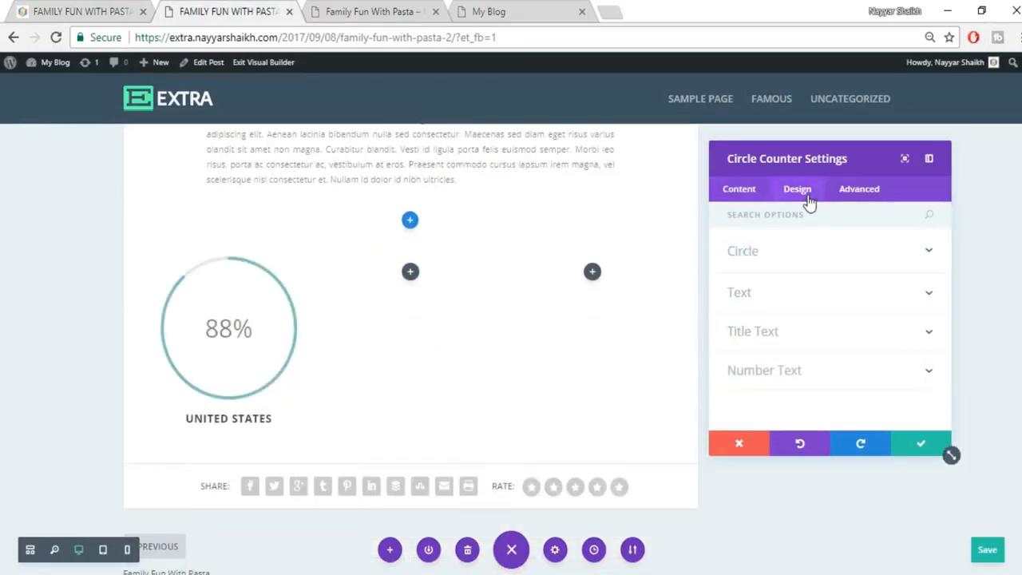
pyautogui.click(72, 17)
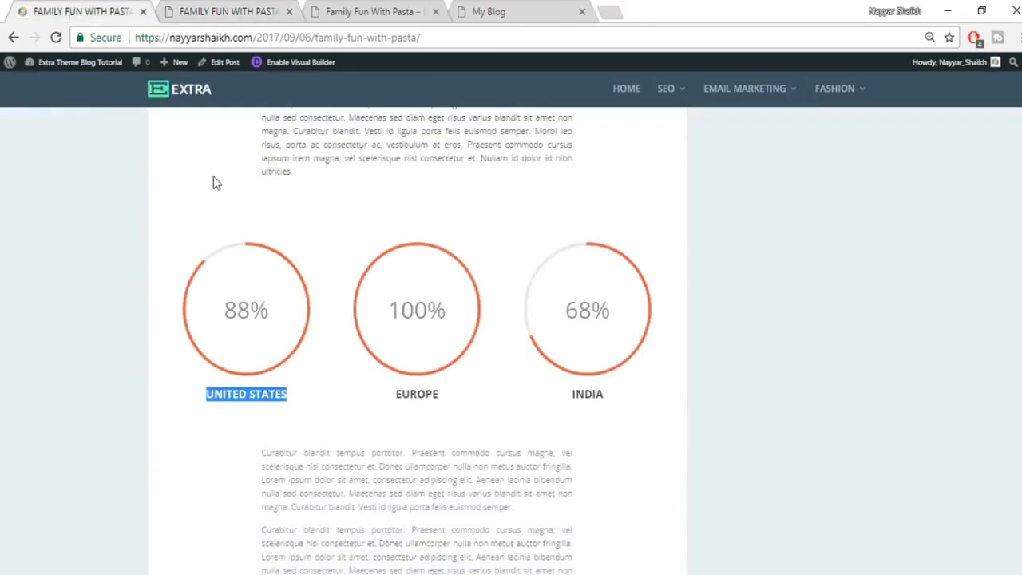
pyautogui.click(217, 11)
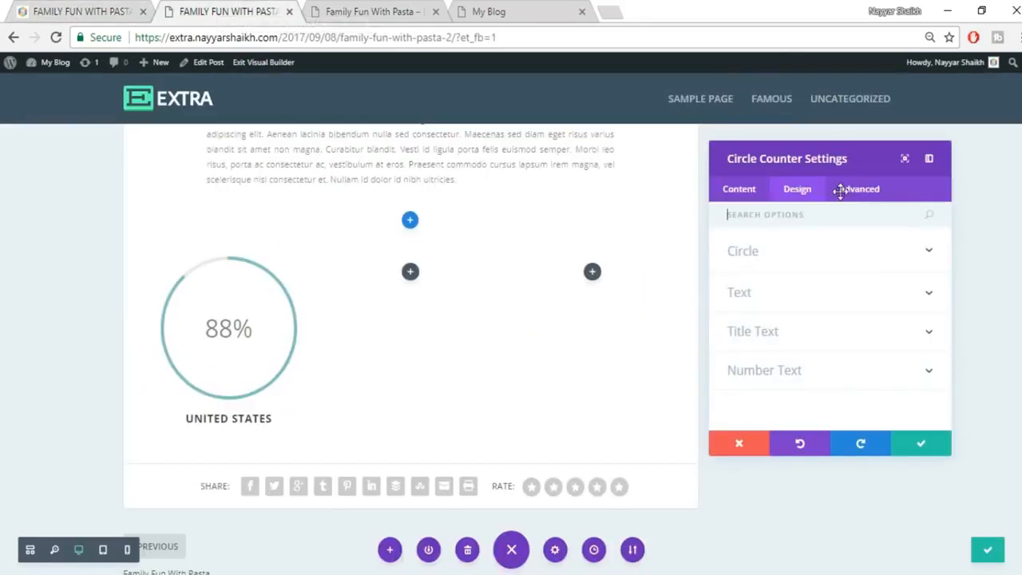
pyautogui.click(844, 259)
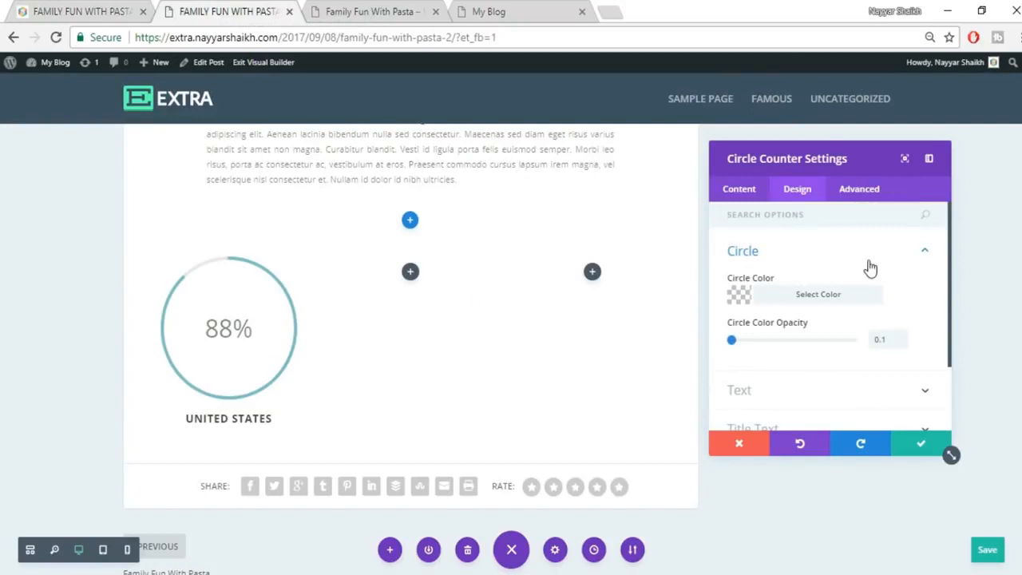
pyautogui.click(817, 296)
pyautogui.scroll(-2, 905, 299)
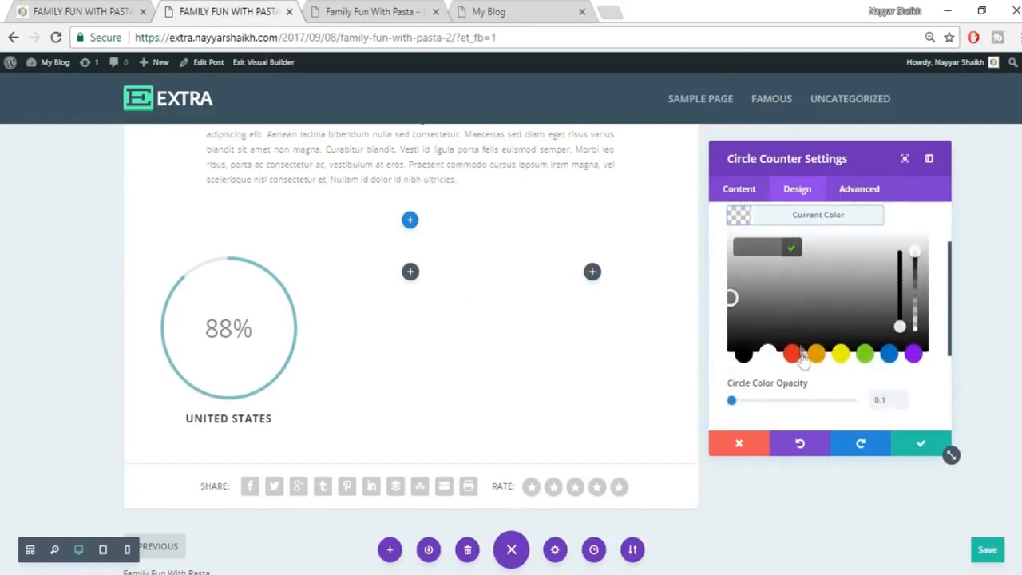
pyautogui.click(793, 354)
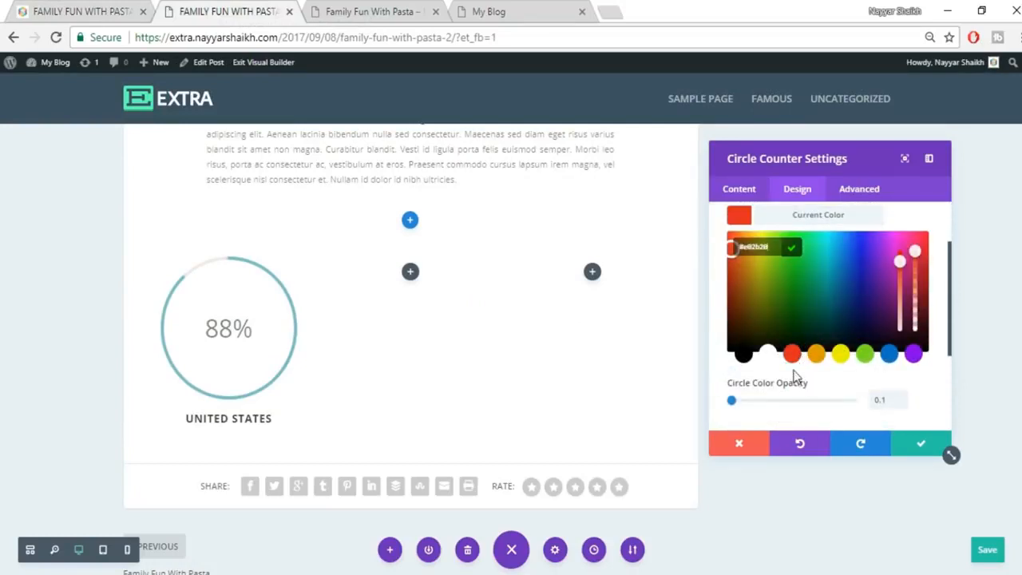
pyautogui.click(821, 386)
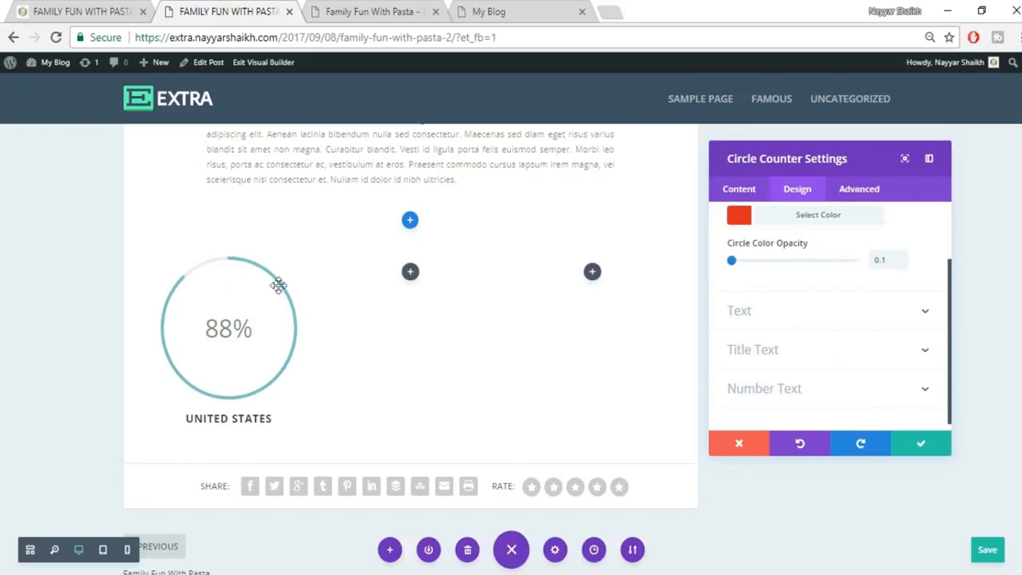
# Remove the red circle colour again by erasing its hex value
pyautogui.scroll(2, 851, 289)
pyautogui.click(853, 298)
pyautogui.click(826, 303)
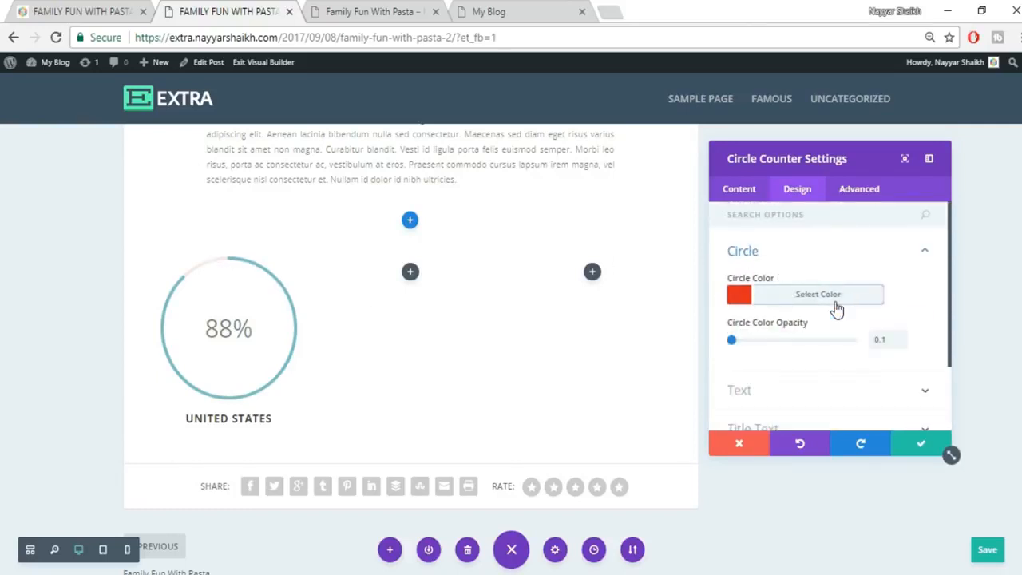
pyautogui.click(816, 297)
pyautogui.click(778, 328)
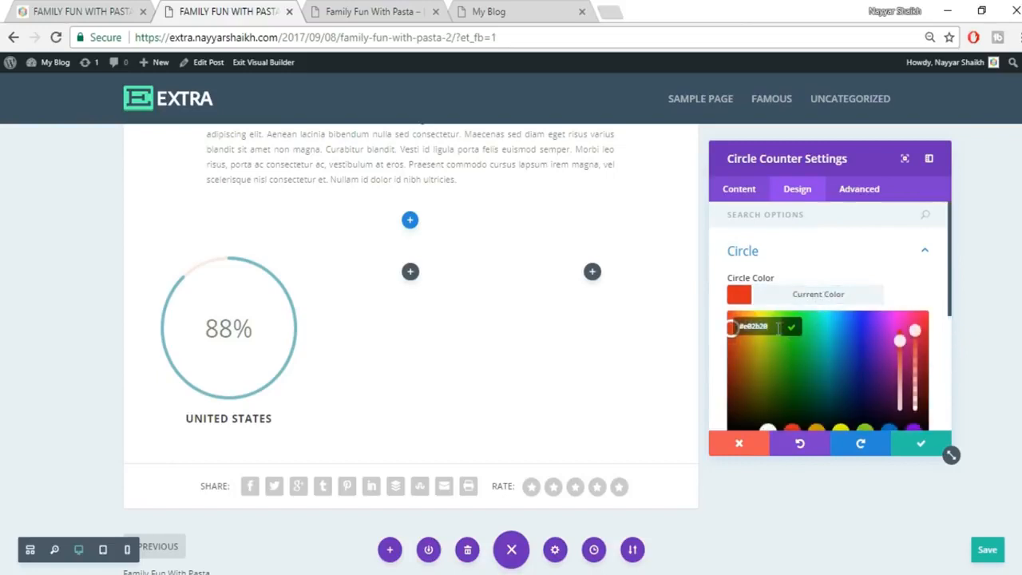
pyautogui.press('BackSpace')
pyautogui.press('BackSpace')
pyautogui.press('BackSpace')
pyautogui.press('BackSpace')
pyautogui.press('BackSpace')
pyautogui.press('BackSpace')
pyautogui.press('Return')
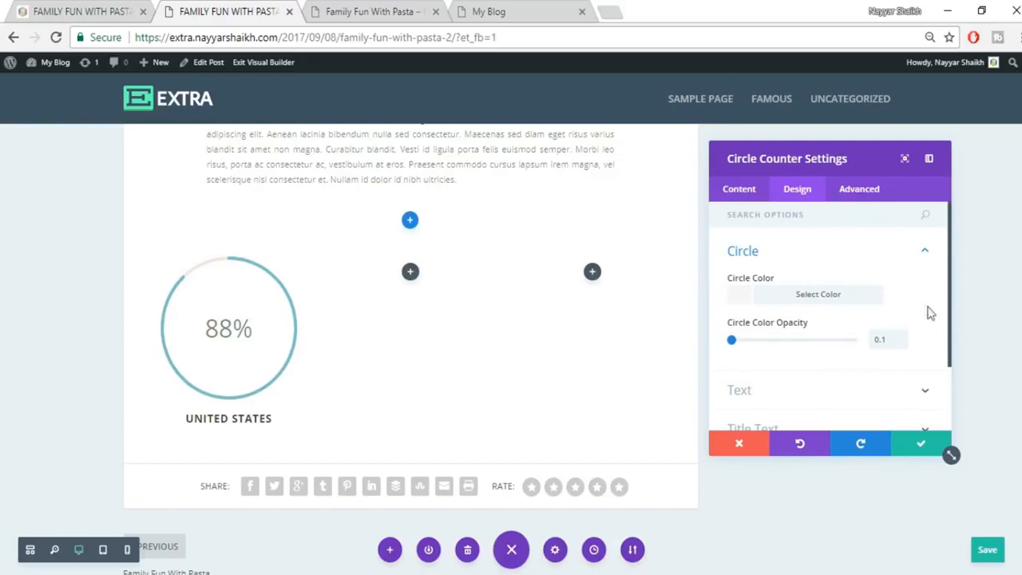
pyautogui.scroll(-2, 929, 311)
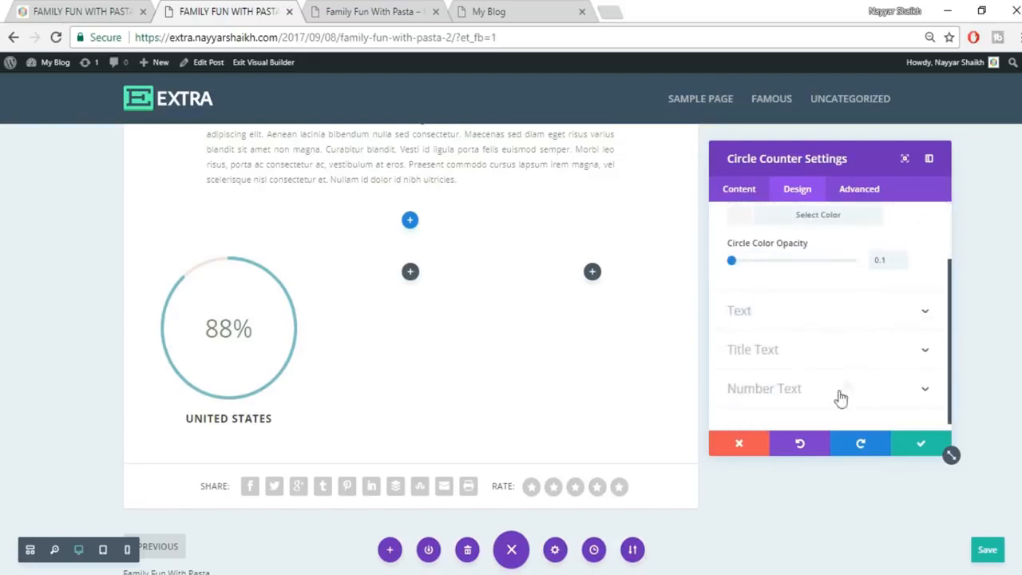
pyautogui.scroll(2, 828, 357)
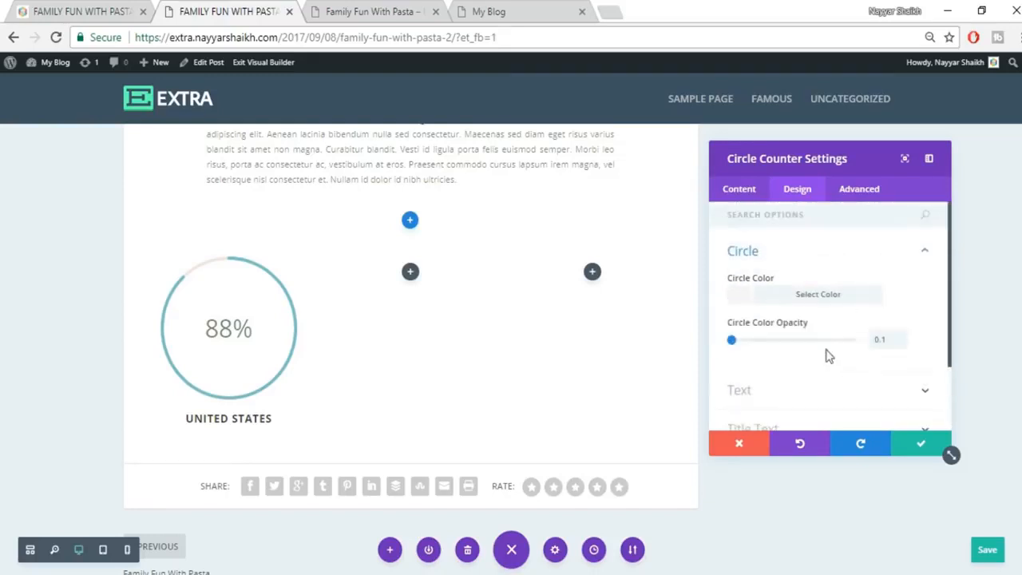
# Set the bar background colour to red #e02b20 under Content > Background, save, and compare with the live post
pyautogui.click(744, 193)
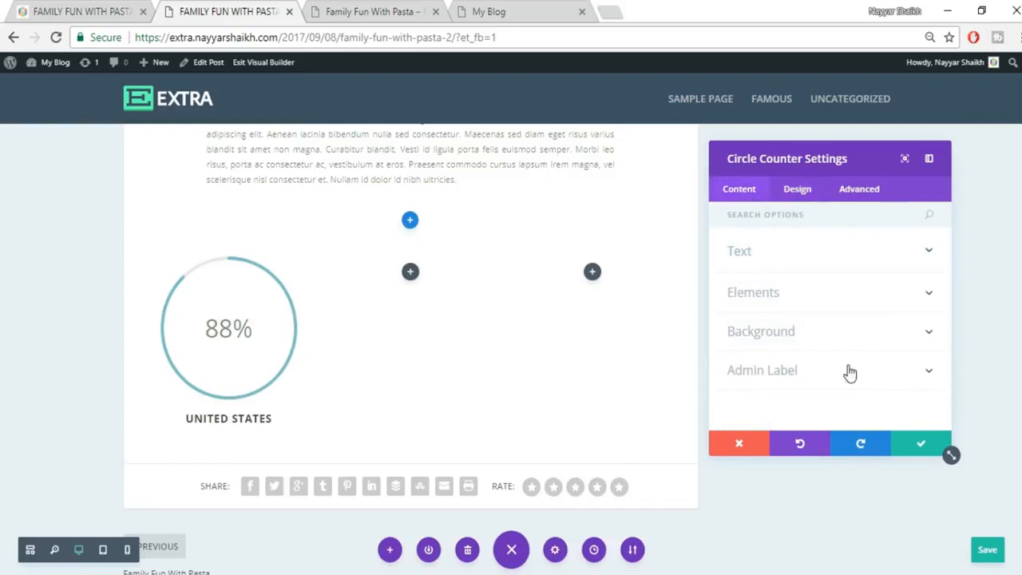
pyautogui.click(818, 334)
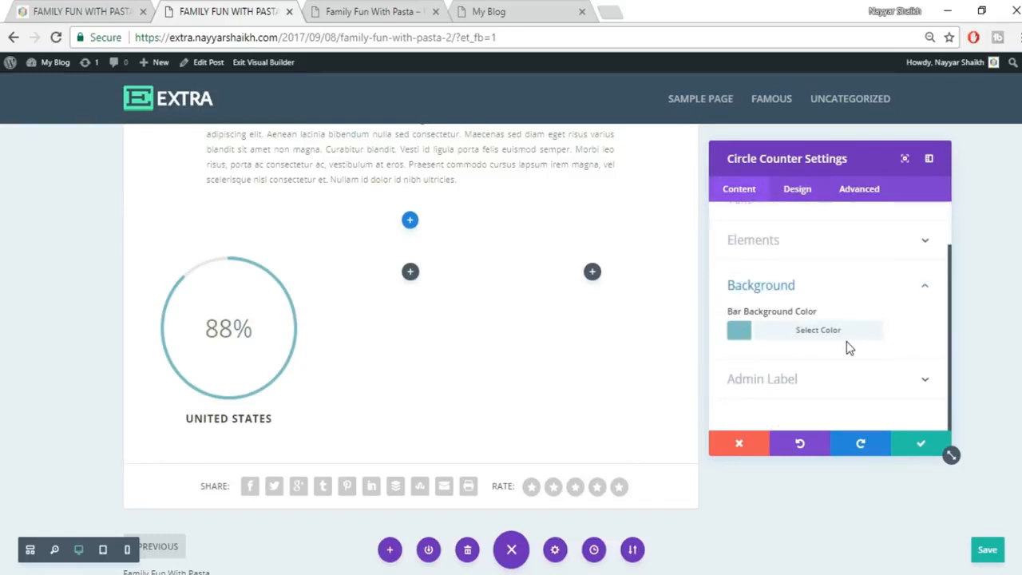
pyautogui.click(770, 335)
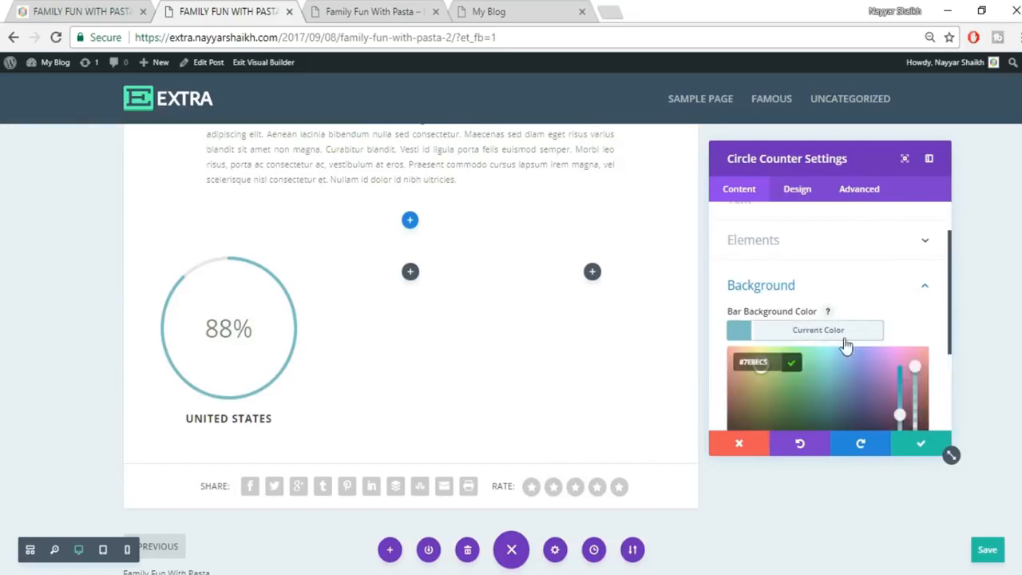
pyautogui.click(792, 330)
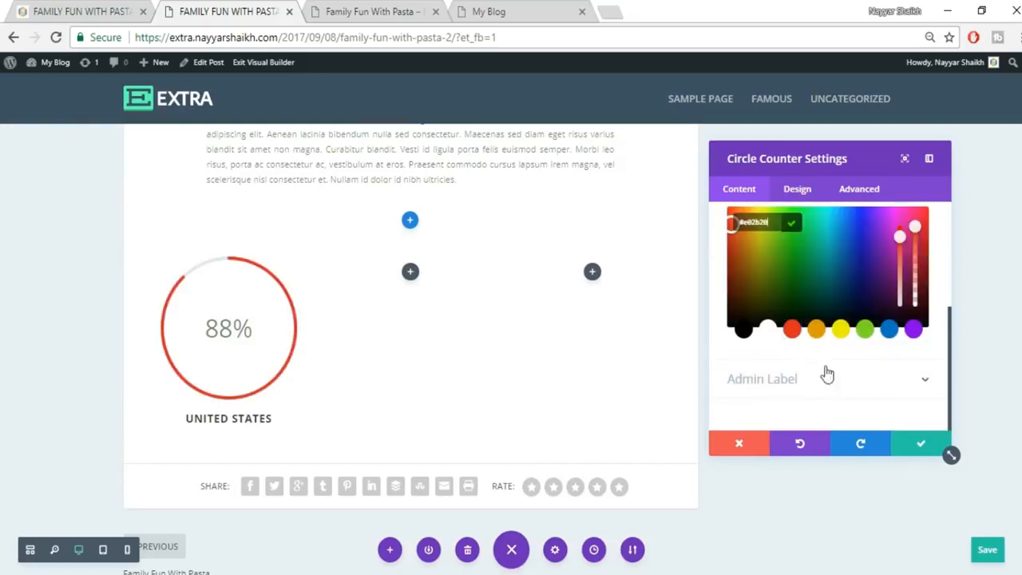
pyautogui.scroll(5, 832, 372)
pyautogui.click(893, 320)
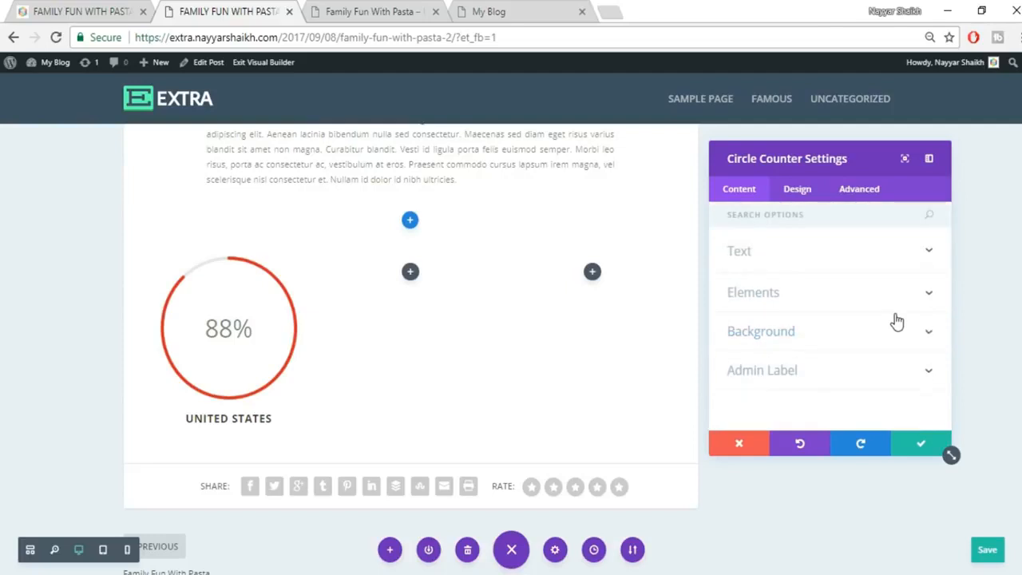
pyautogui.click(805, 339)
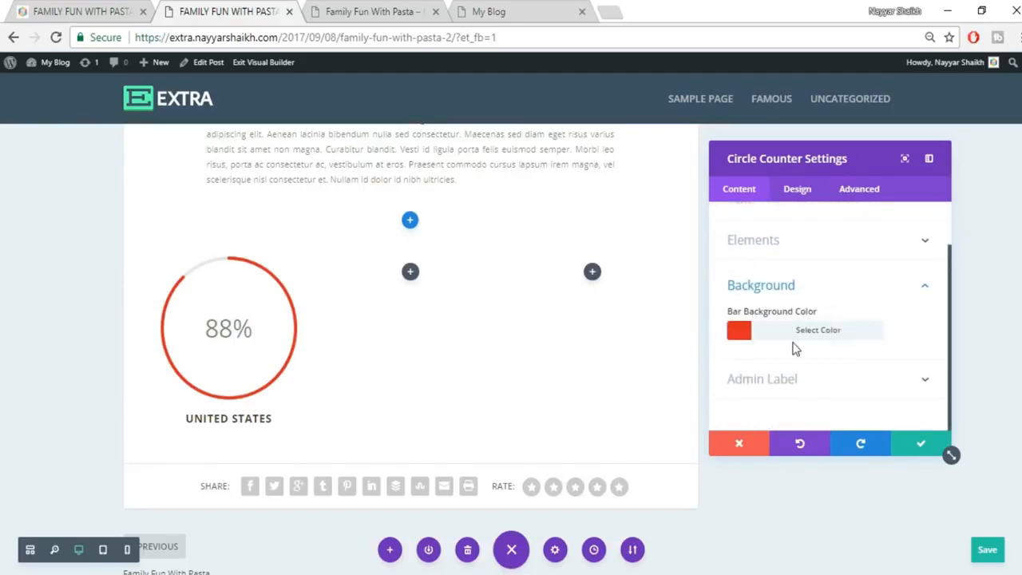
pyautogui.click(918, 445)
pyautogui.click(72, 9)
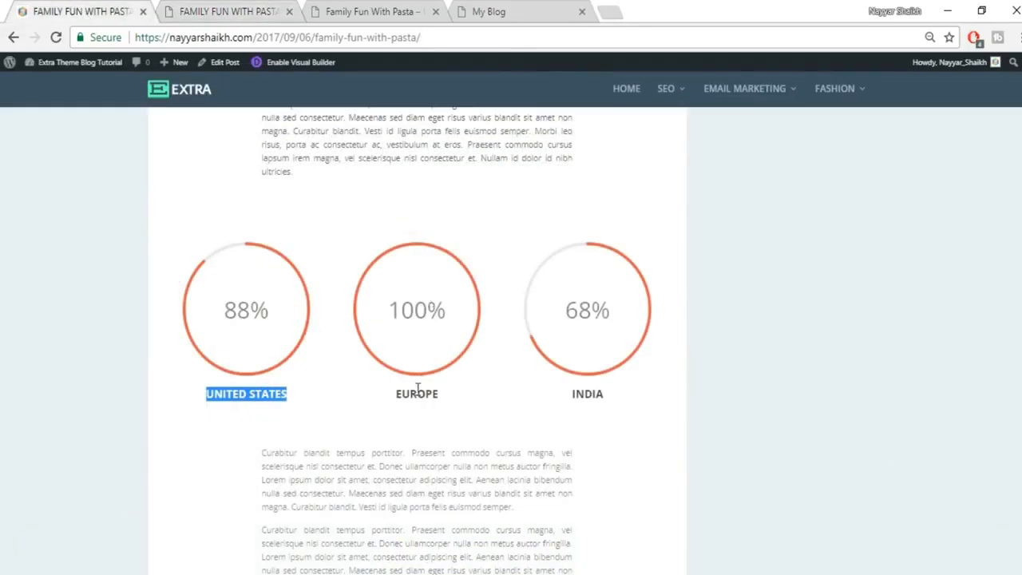
# Duplicate the UNITED STATES counter into the second and third columns
pyautogui.click(171, 7)
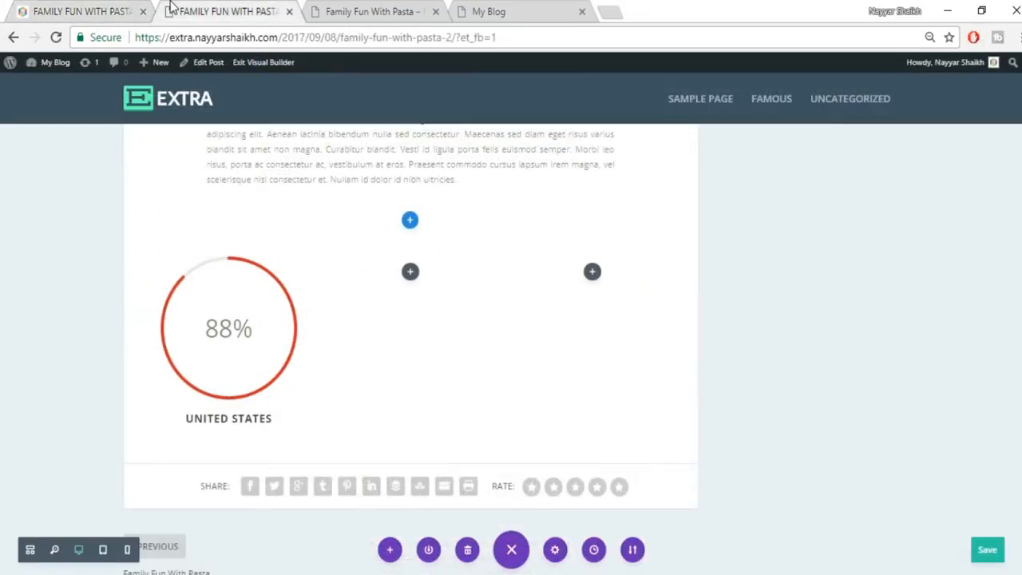
pyautogui.moveTo(240, 291)
pyautogui.click(228, 289)
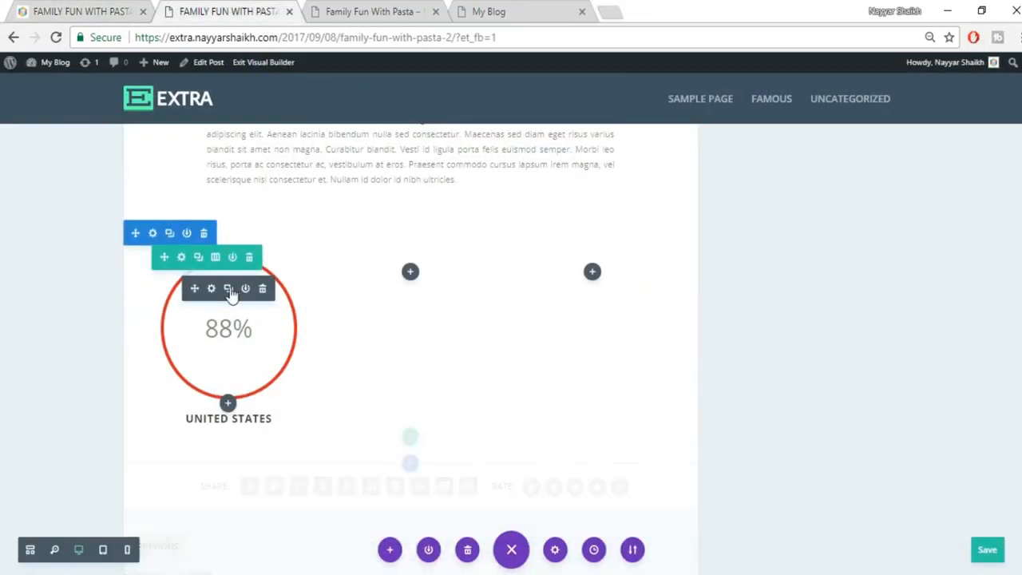
pyautogui.moveTo(193, 287); pyautogui.dragTo(389, 287)
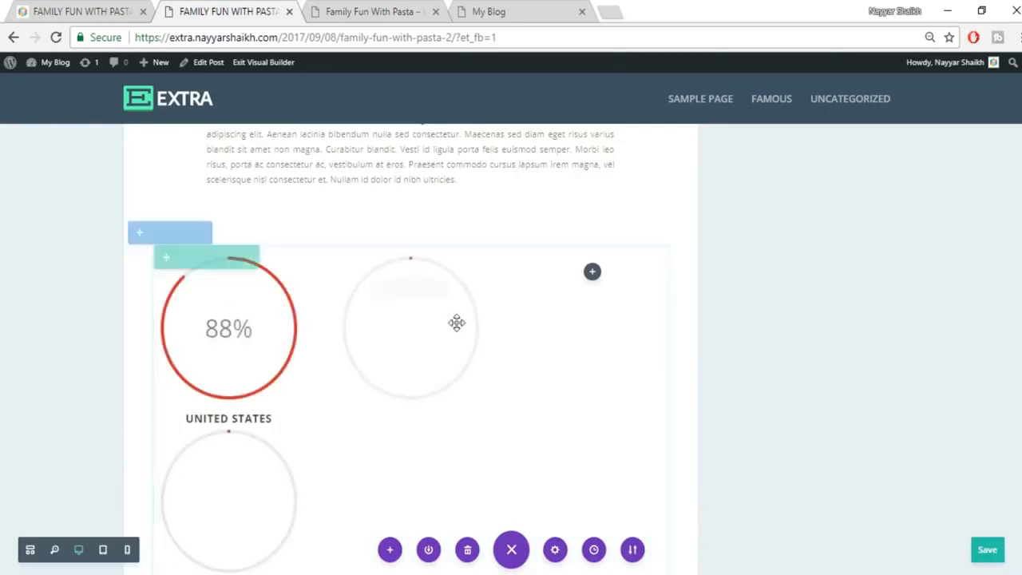
pyautogui.moveTo(518, 299); pyautogui.dragTo(607, 318)
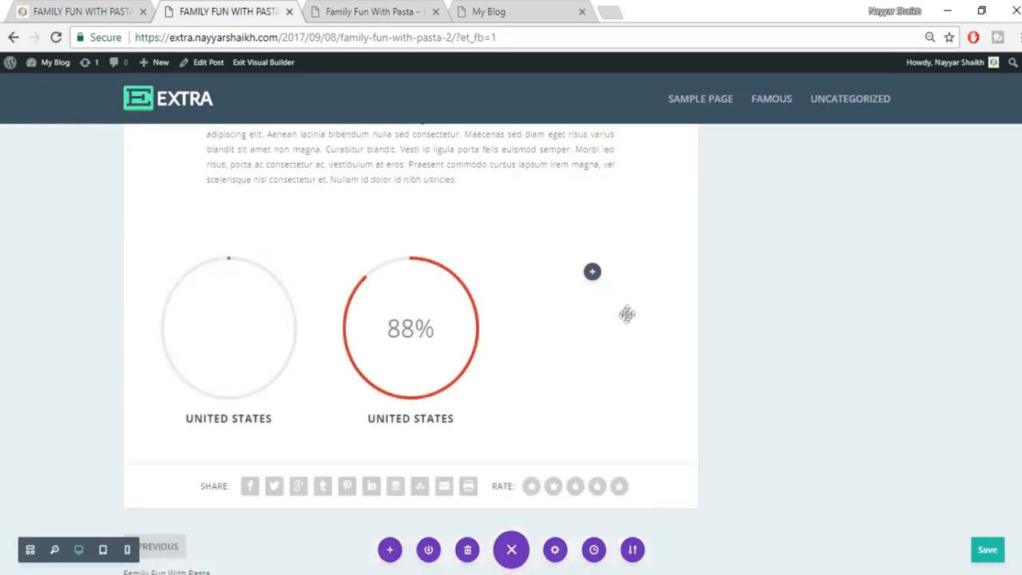
# Rename the second counter EUROPE and the third INDIA
pyautogui.tripleClick(425, 417)
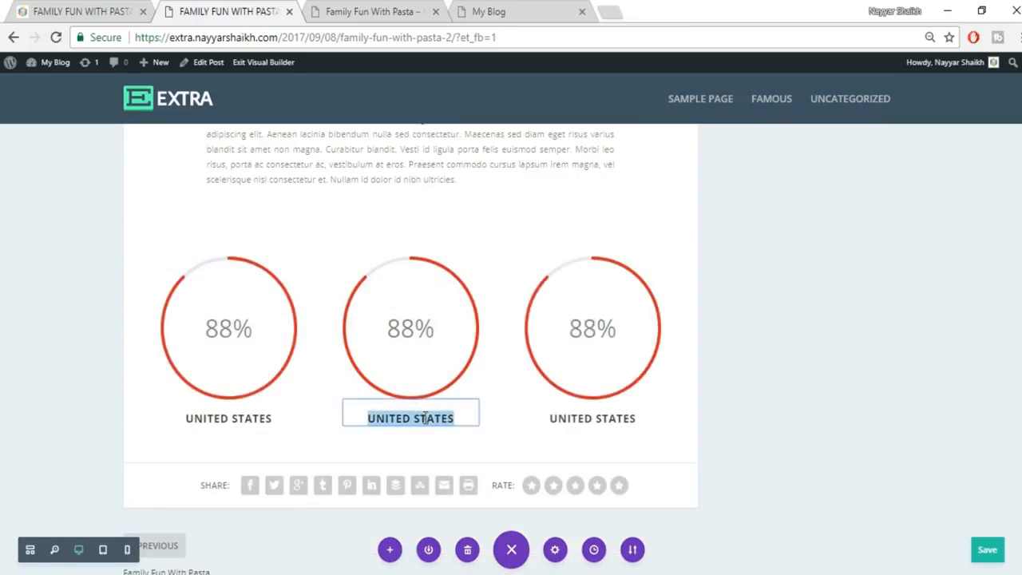
pyautogui.write('EUROPE')
pyautogui.tripleClick(623, 422)
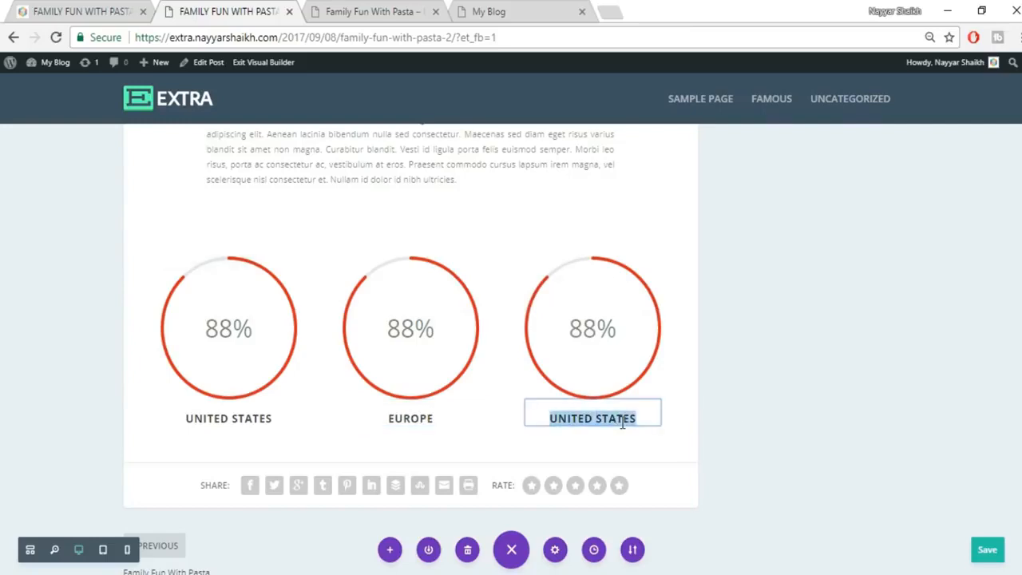
pyautogui.write('INDIA')
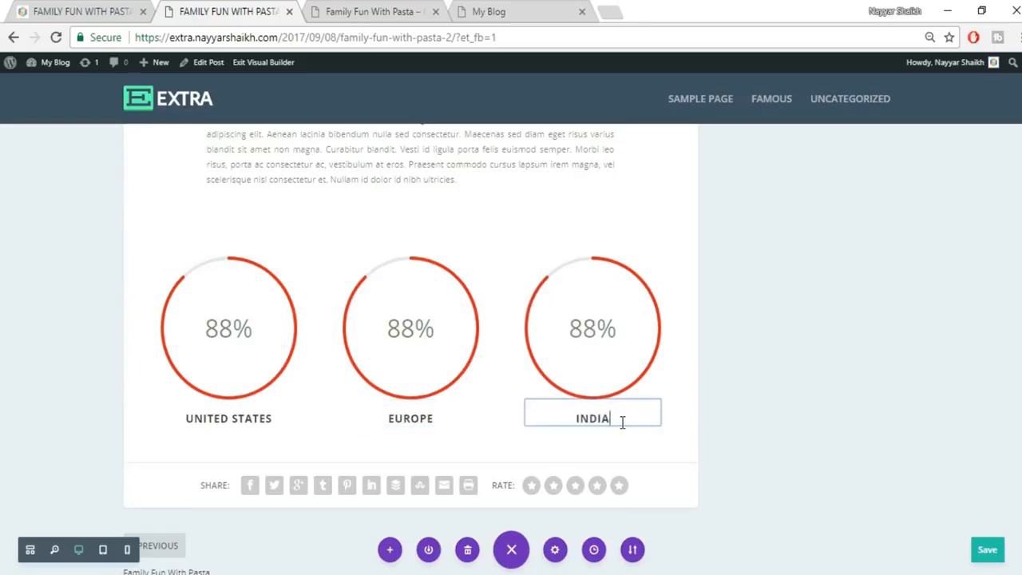
# Set the Europe counter to 99% and the India counter to 70%
pyautogui.moveTo(406, 359)
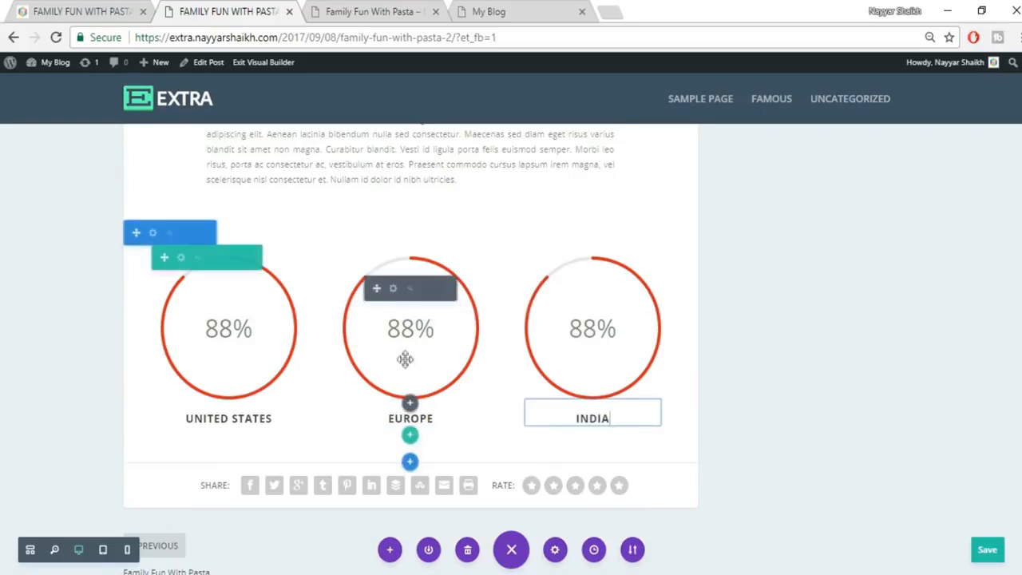
pyautogui.click(393, 289)
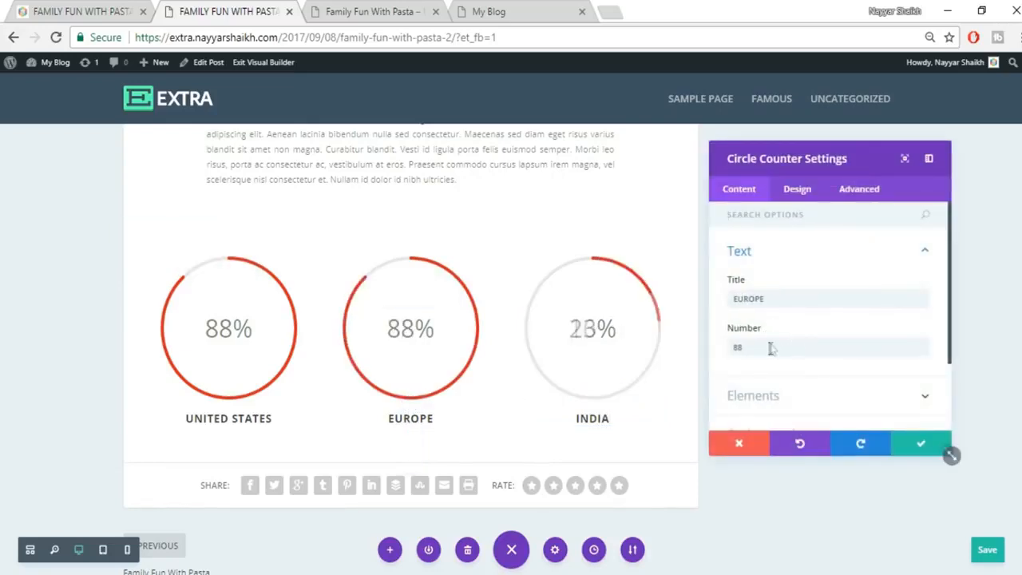
pyautogui.moveTo(769, 347); pyautogui.dragTo(718, 355)
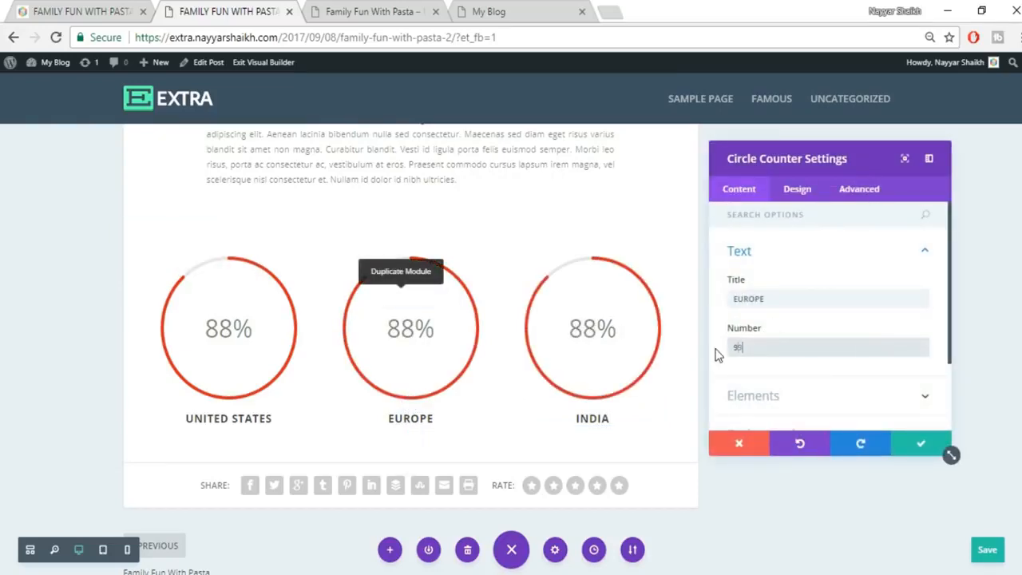
pyautogui.write('99')
pyautogui.click(921, 444)
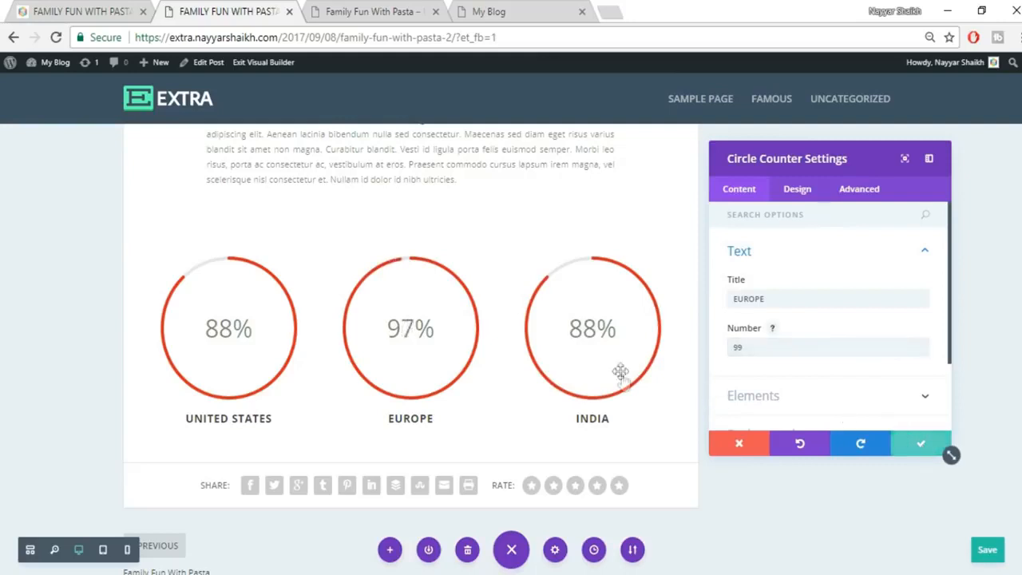
pyautogui.click(576, 289)
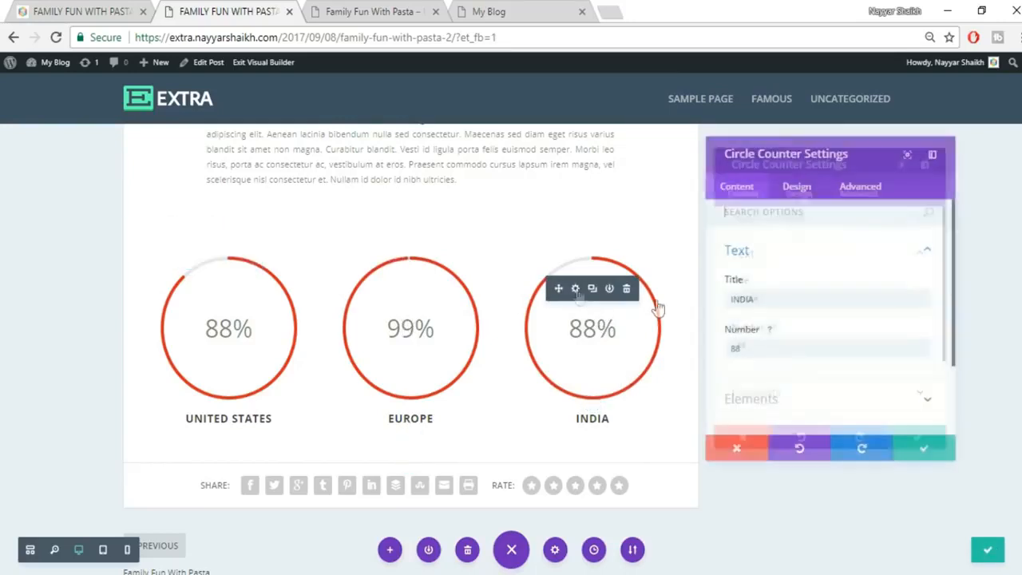
pyautogui.moveTo(760, 349); pyautogui.dragTo(719, 357)
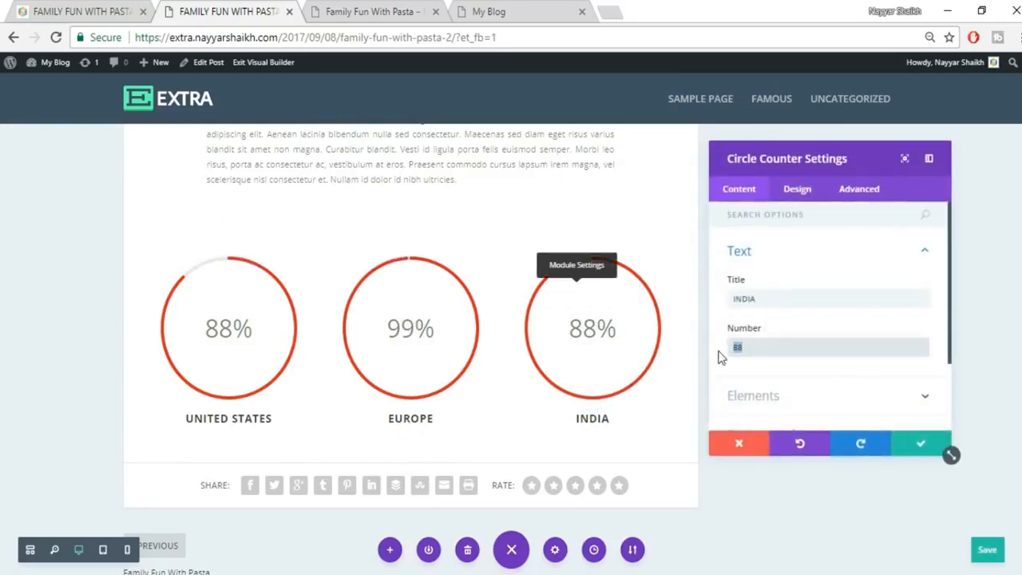
pyautogui.click(921, 449)
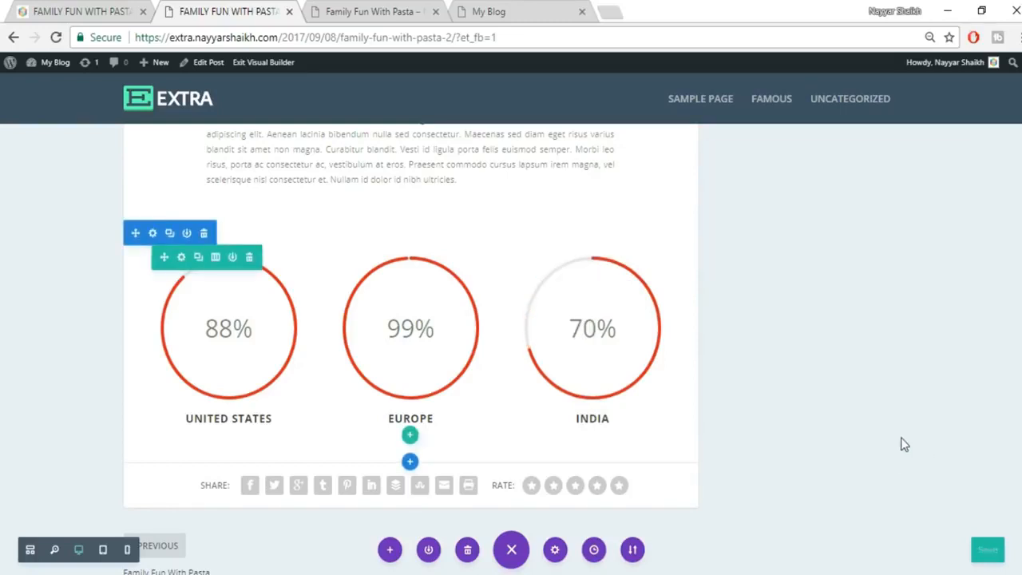
# After checking the reference post, add a Regular section below the counters
pyautogui.click(98, 6)
pyautogui.scroll(-3, 840, 233)
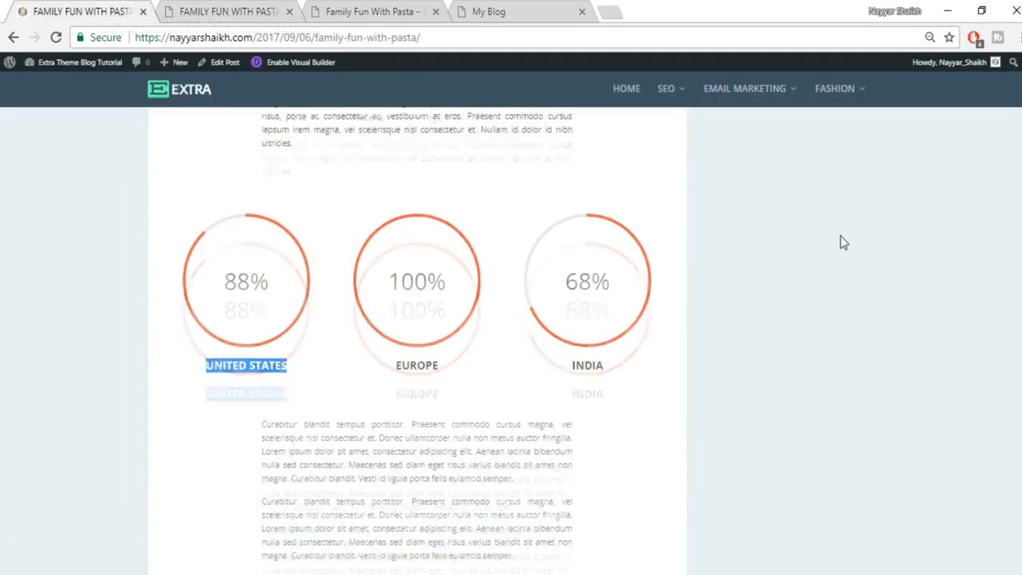
pyautogui.scroll(2, 399, 194)
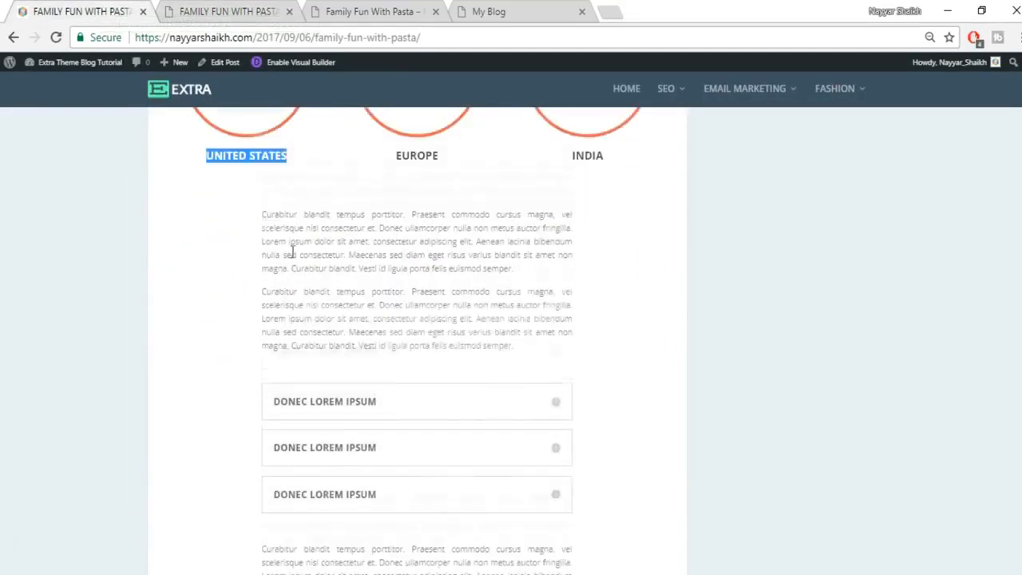
pyautogui.moveTo(263, 216); pyautogui.dragTo(586, 274)
pyautogui.click(201, 6)
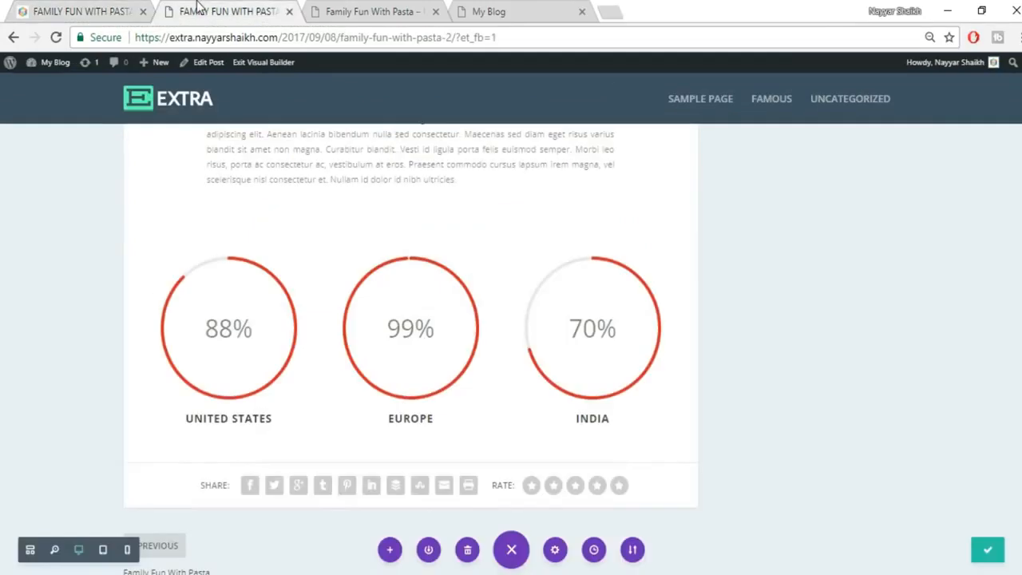
pyautogui.click(409, 463)
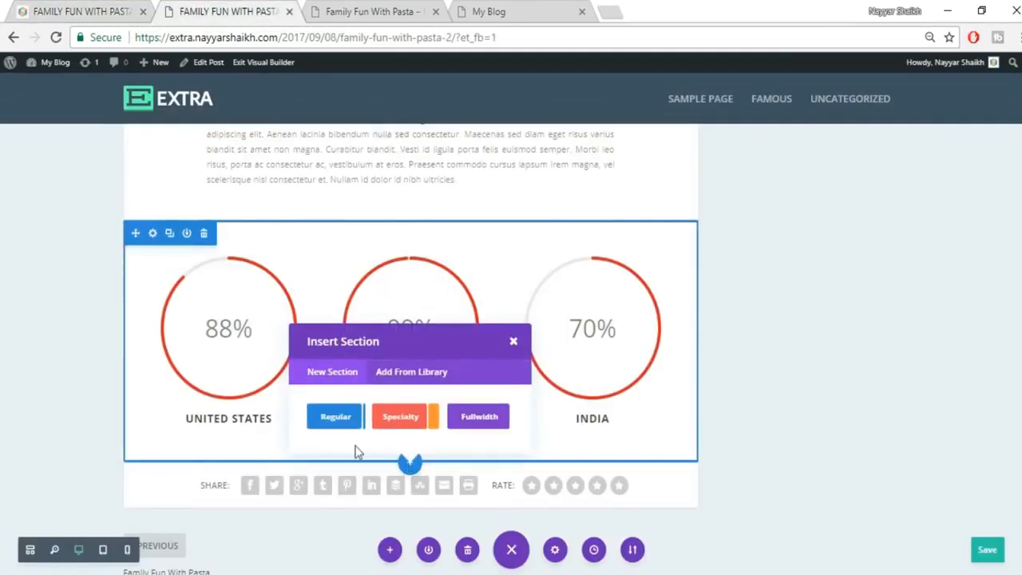
pyautogui.click(314, 423)
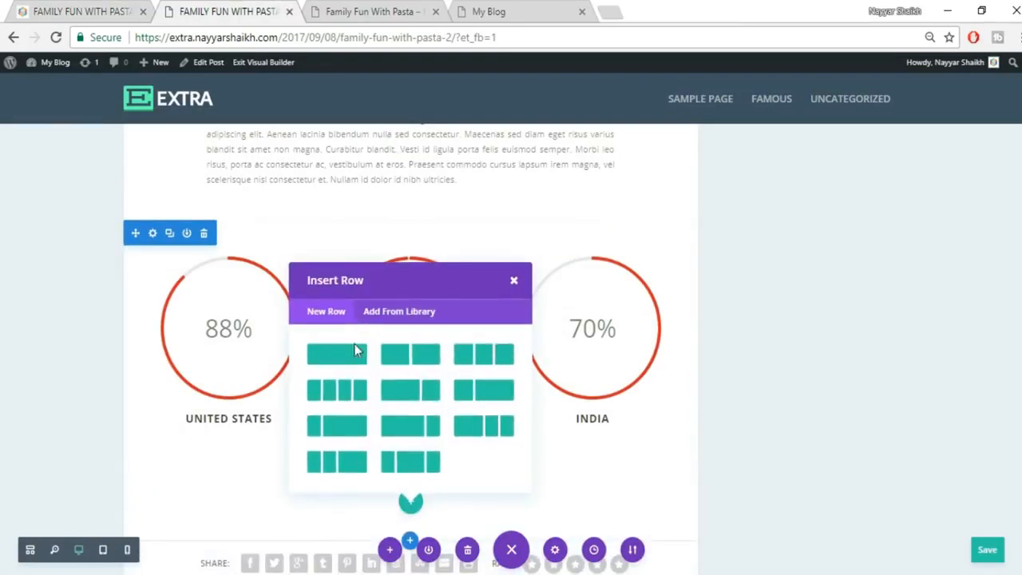
# Give the new section a one-column row holding a saved lorem ipsum Text module
pyautogui.click(341, 360)
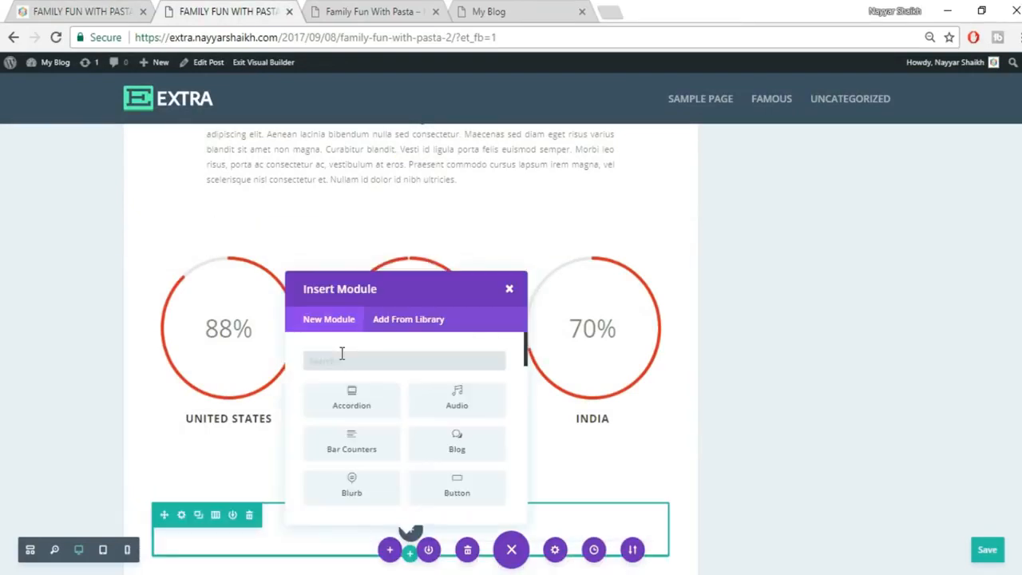
pyautogui.write('TEX')
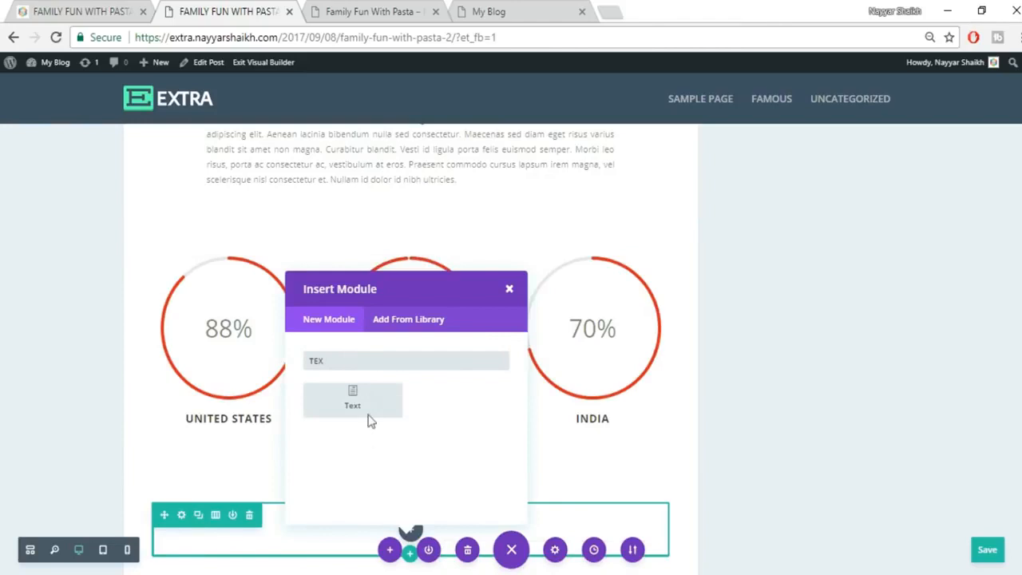
pyautogui.click(370, 399)
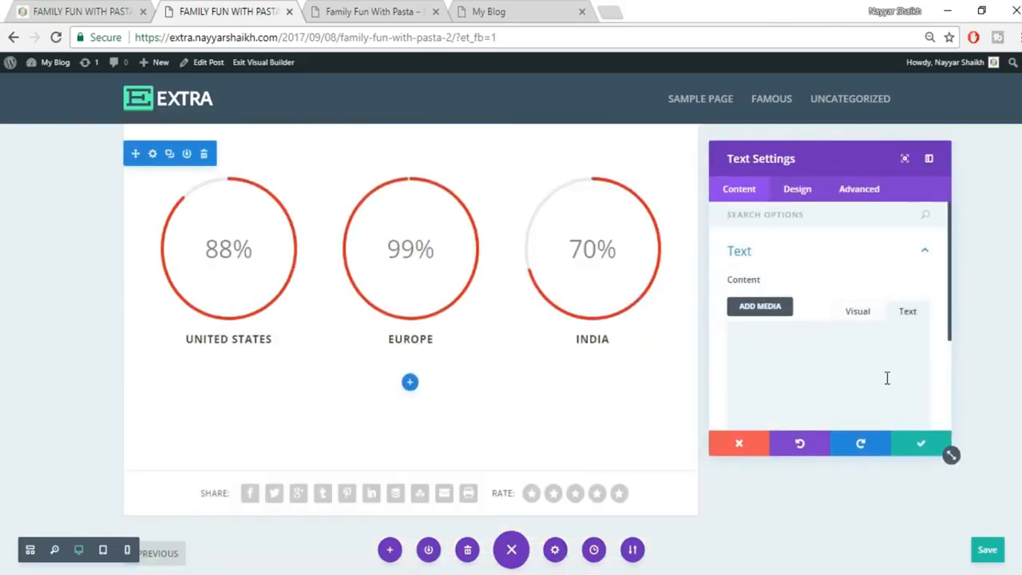
pyautogui.scroll(-2, 858, 320)
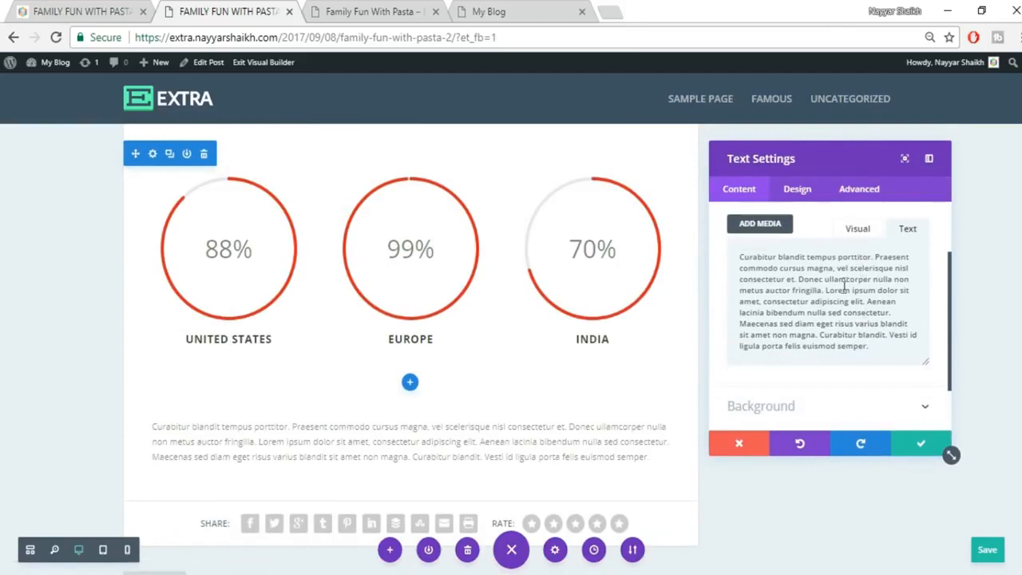
pyautogui.scroll(-3, 844, 310)
pyautogui.click(88, 9)
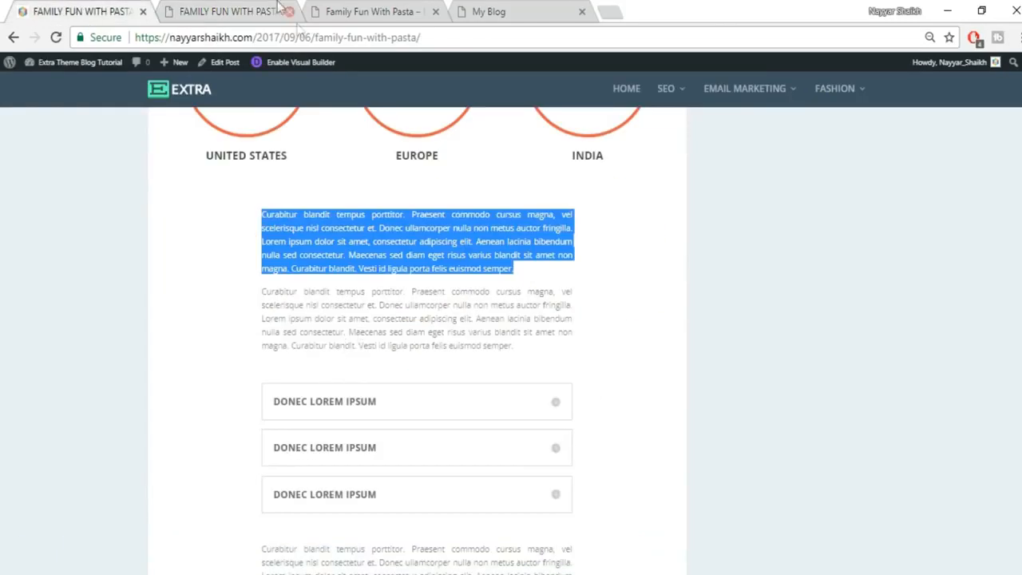
pyautogui.click(239, 11)
pyautogui.click(920, 446)
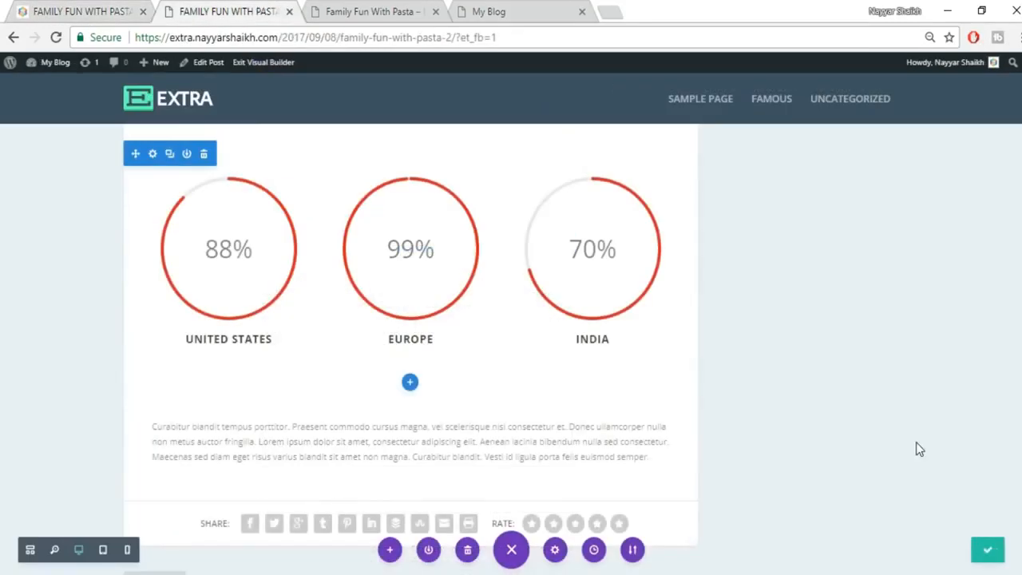
pyautogui.scroll(-1, 920, 449)
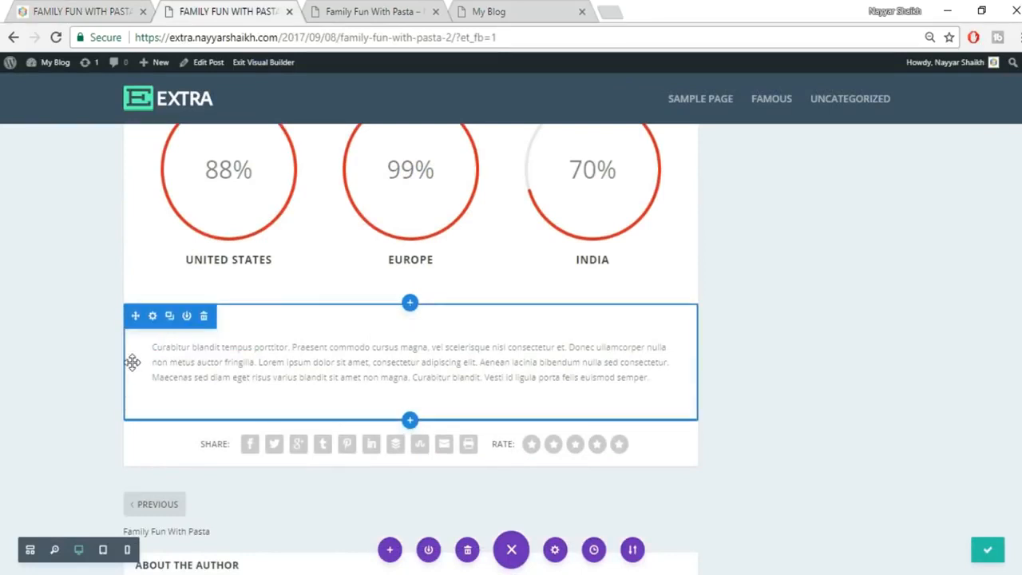
# Pad the text block inward on left and right to narrow the paragraph
pyautogui.moveTo(130, 361); pyautogui.dragTo(221, 366)
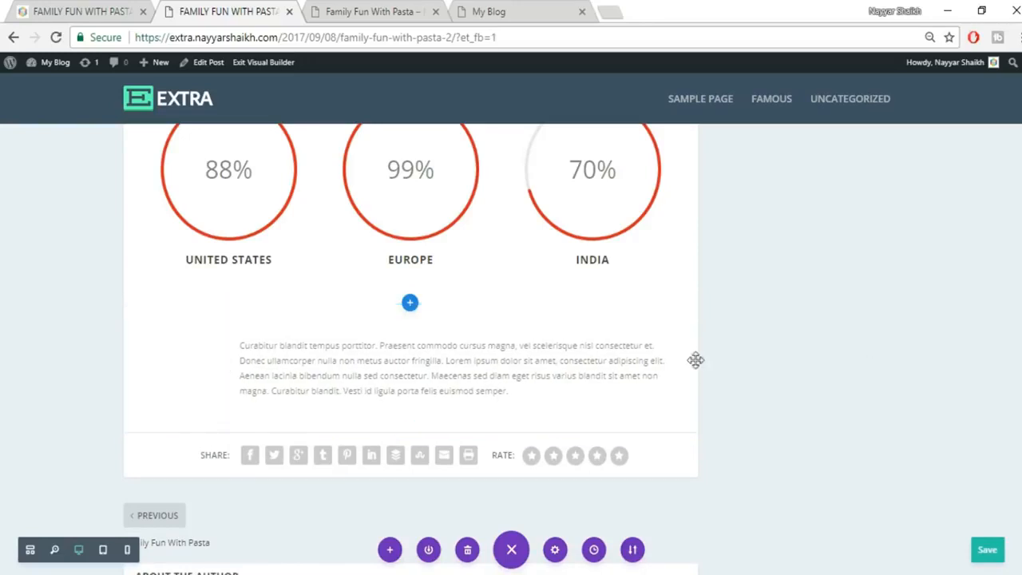
pyautogui.moveTo(695, 360); pyautogui.dragTo(604, 360)
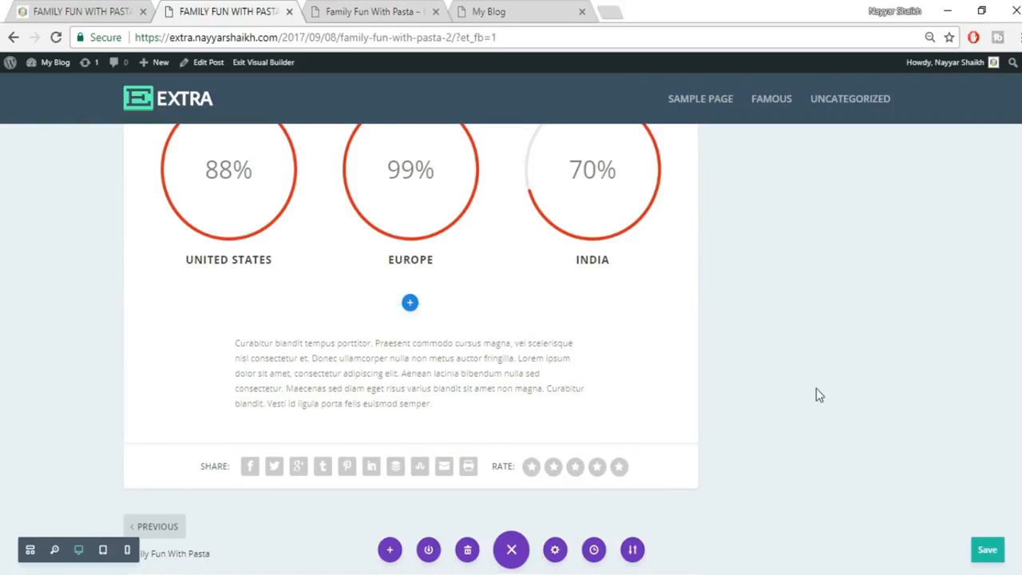
pyautogui.click(89, 11)
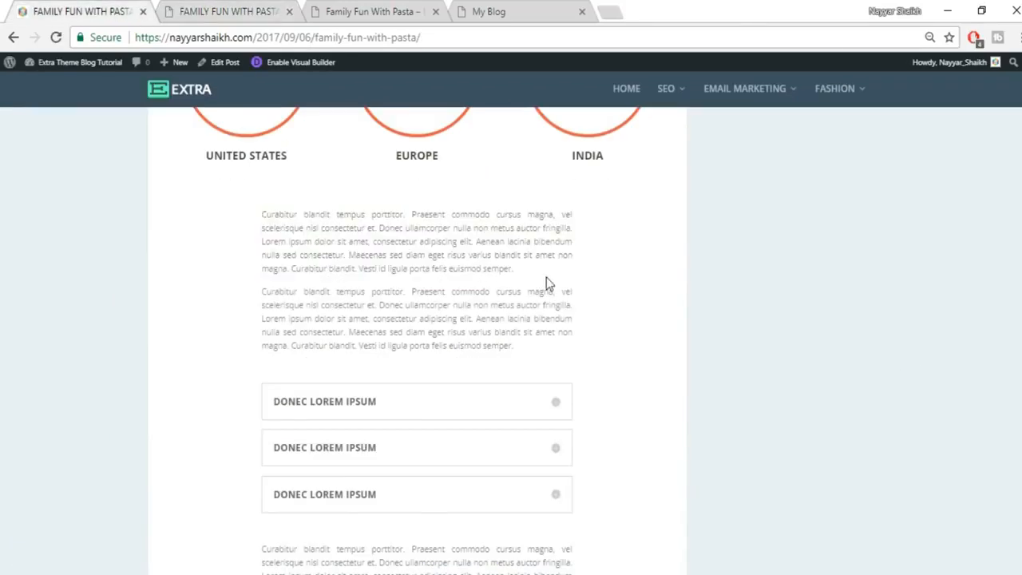
pyautogui.click(206, 8)
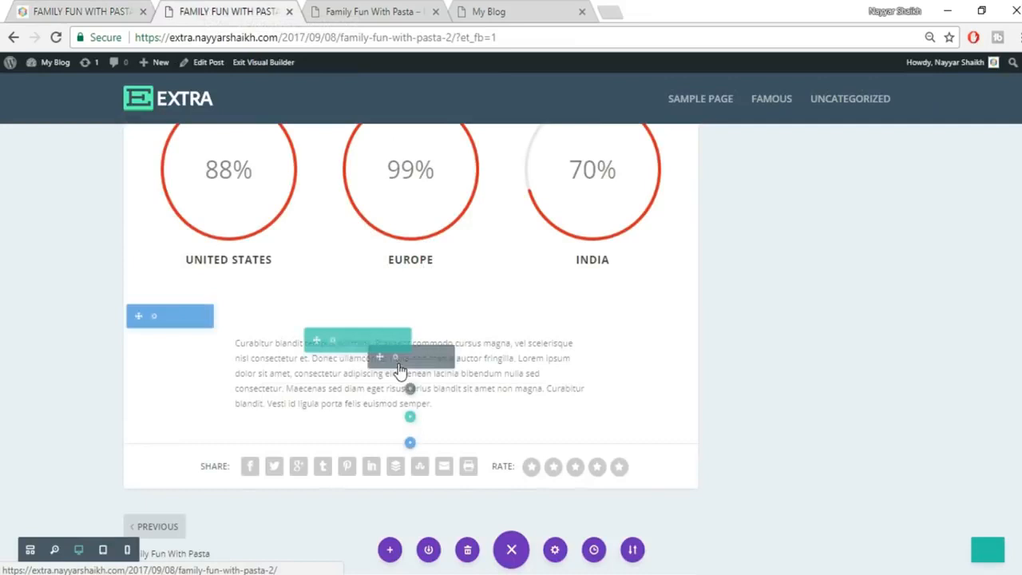
# Justify the text block's paragraph and save it
pyautogui.click(395, 358)
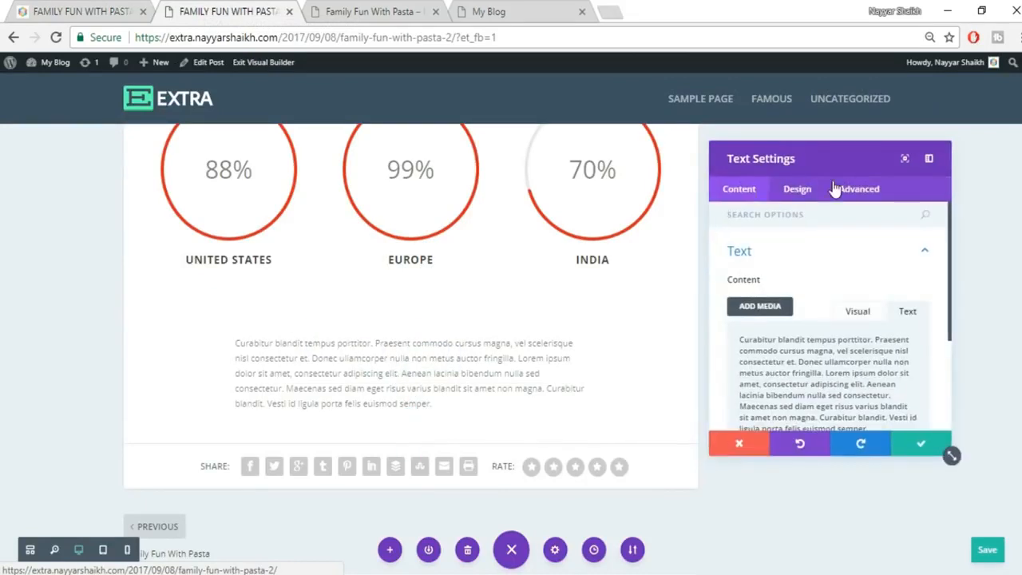
pyautogui.click(808, 190)
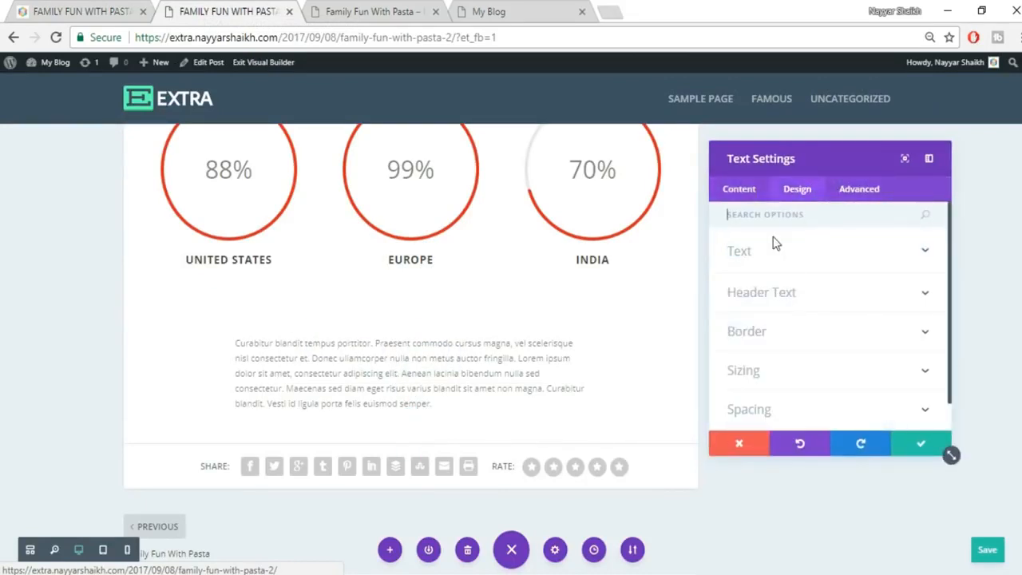
pyautogui.click(783, 257)
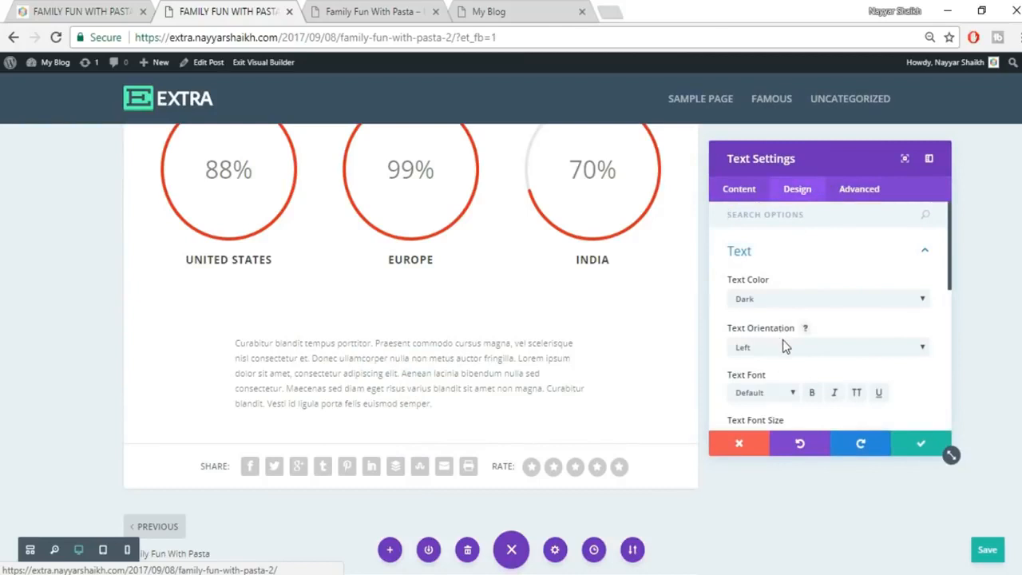
pyautogui.click(782, 346)
pyautogui.click(780, 398)
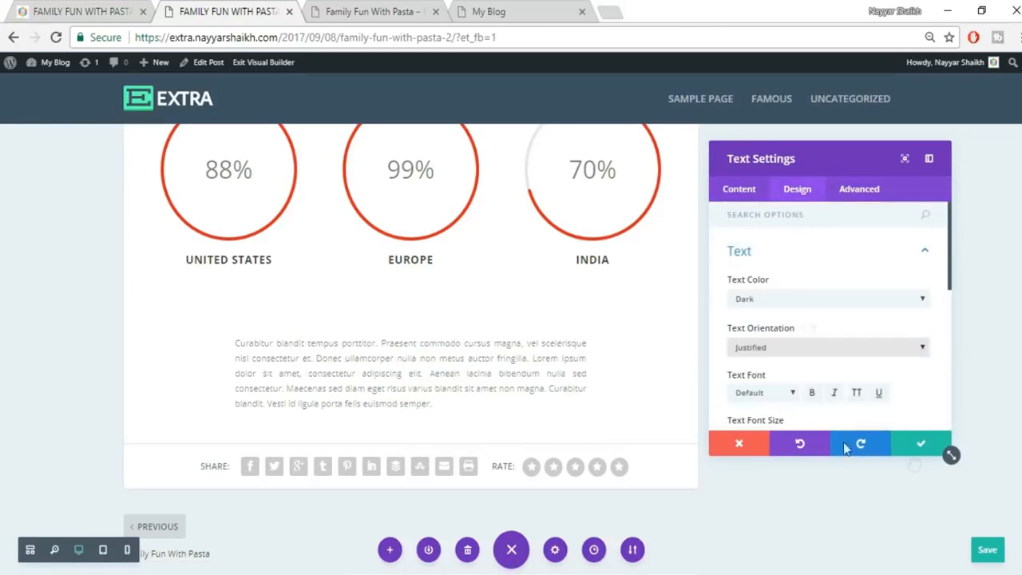
pyautogui.click(920, 445)
# Compare the built post against the live reference post
pyautogui.scroll(-1, 877, 367)
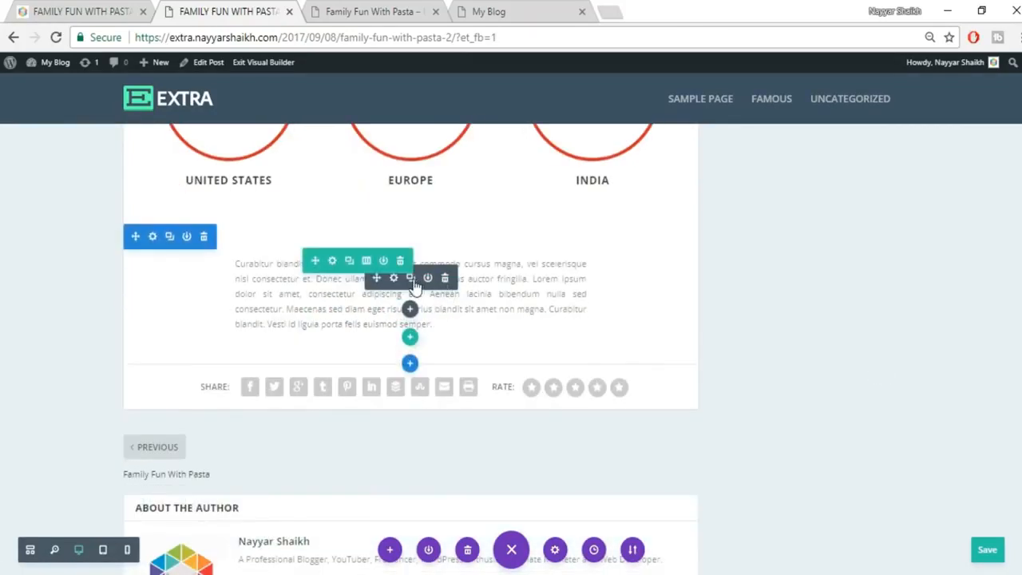
pyautogui.click(120, 8)
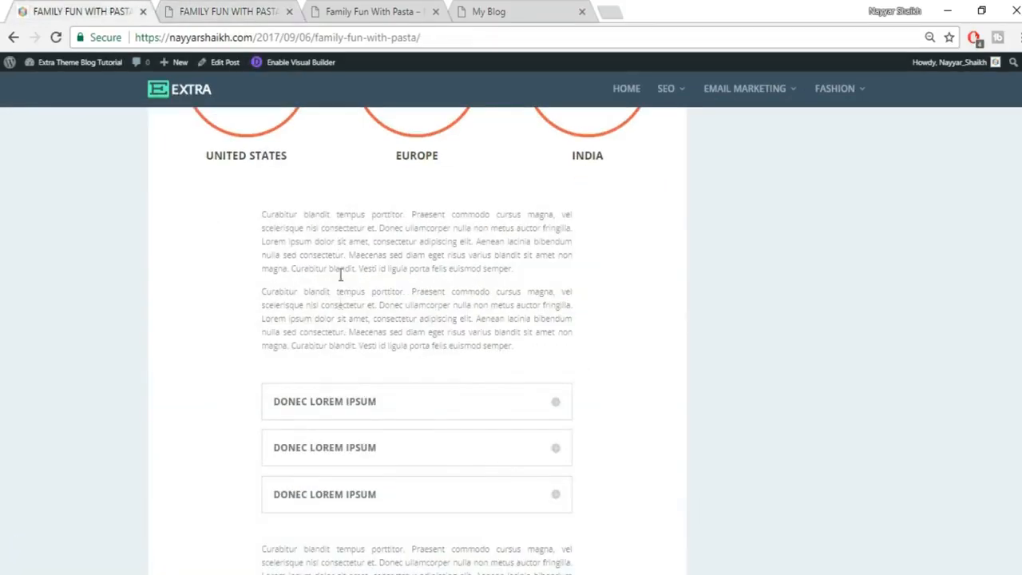
pyautogui.click(211, 10)
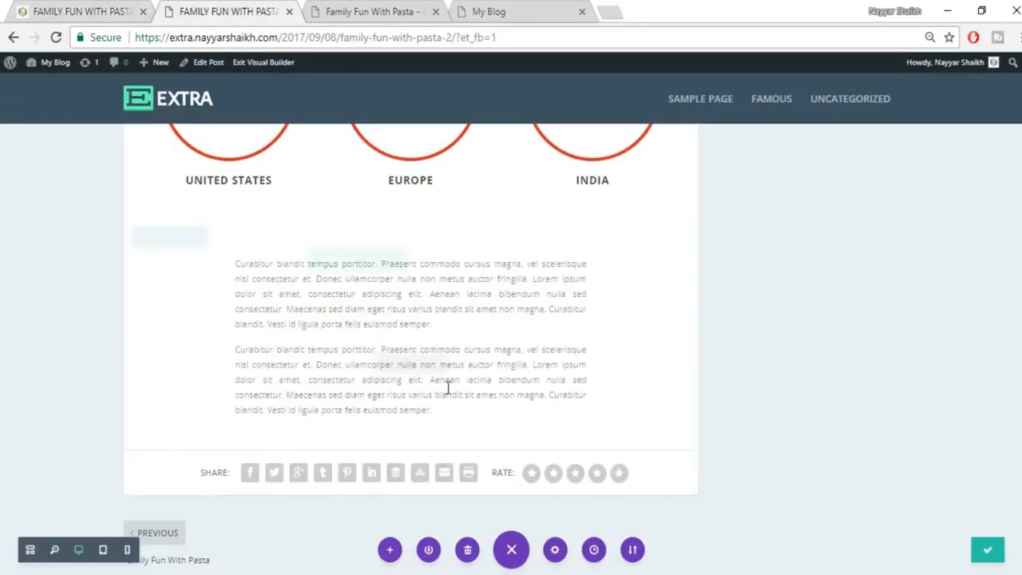
pyautogui.click(104, 8)
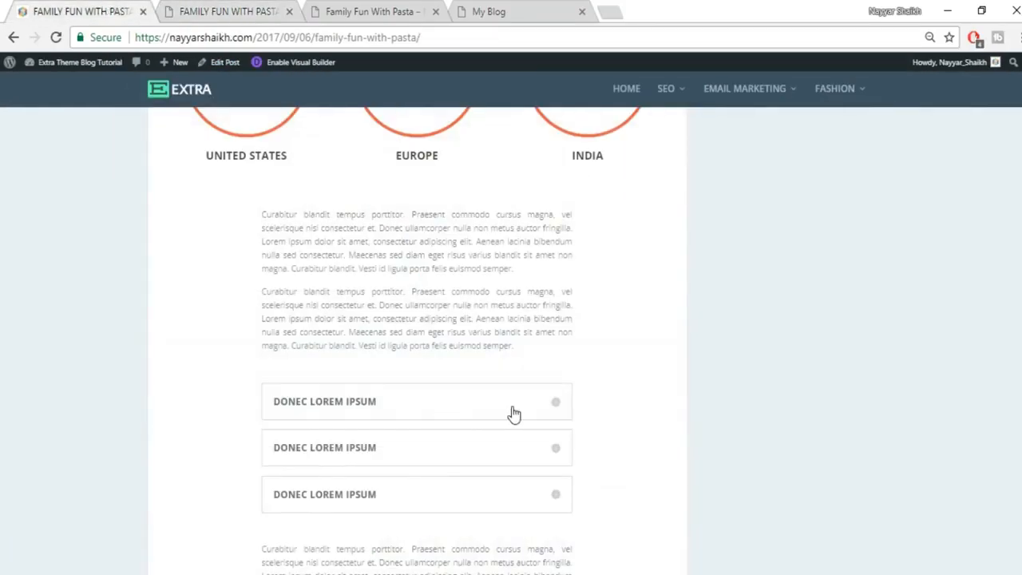
pyautogui.scroll(-1, 482, 339)
pyautogui.click(212, 9)
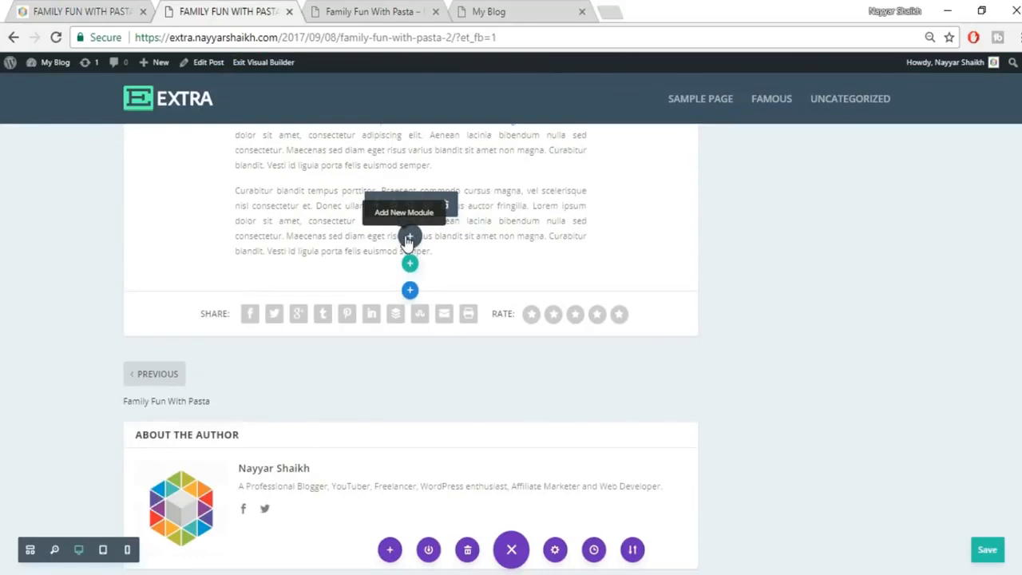
# Add a Toggle module below the paragraphs titled DONEC LOREM IPSUM
pyautogui.click(407, 238)
pyautogui.scroll(-3, 467, 415)
pyautogui.scroll(-10, 467, 414)
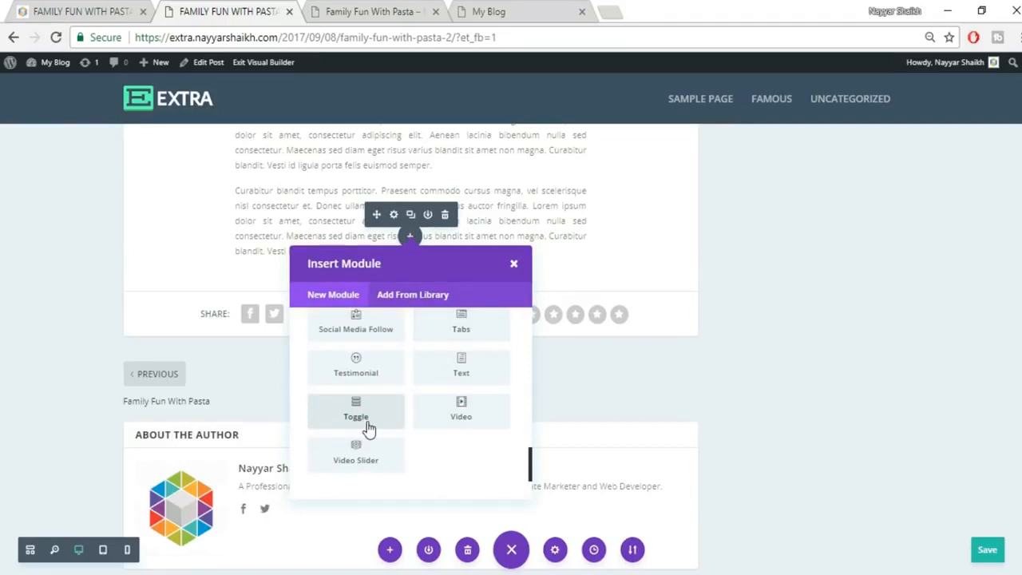
pyautogui.click(356, 411)
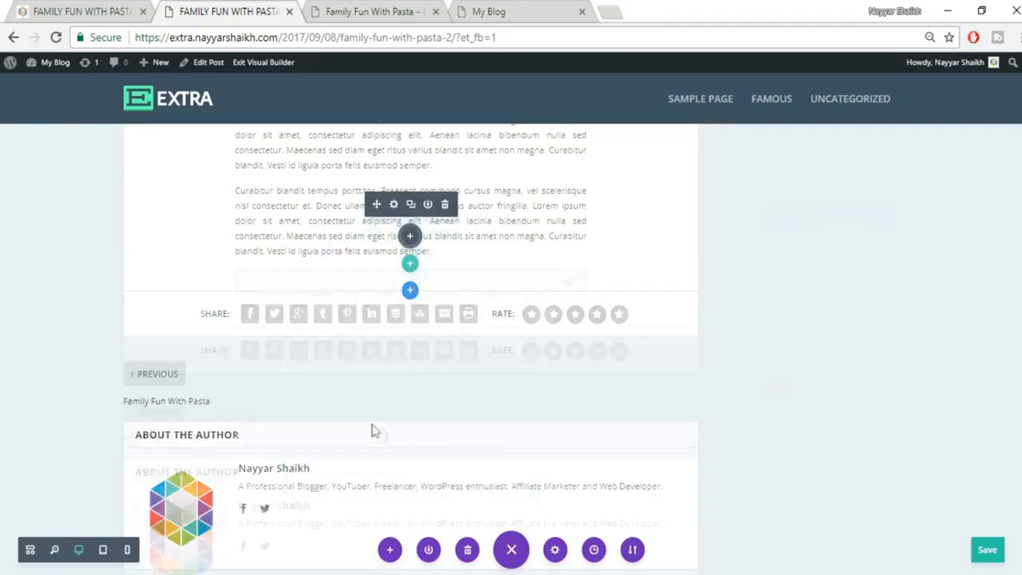
pyautogui.click(820, 300)
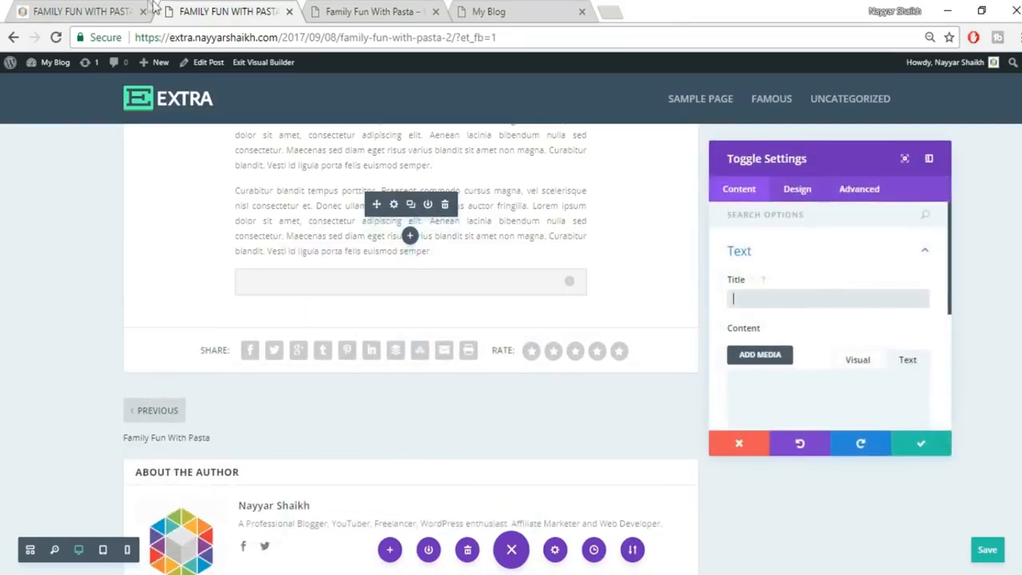
pyautogui.click(107, 12)
pyautogui.moveTo(392, 336); pyautogui.dragTo(267, 321)
pyautogui.hotkey('ctrl', 'c')
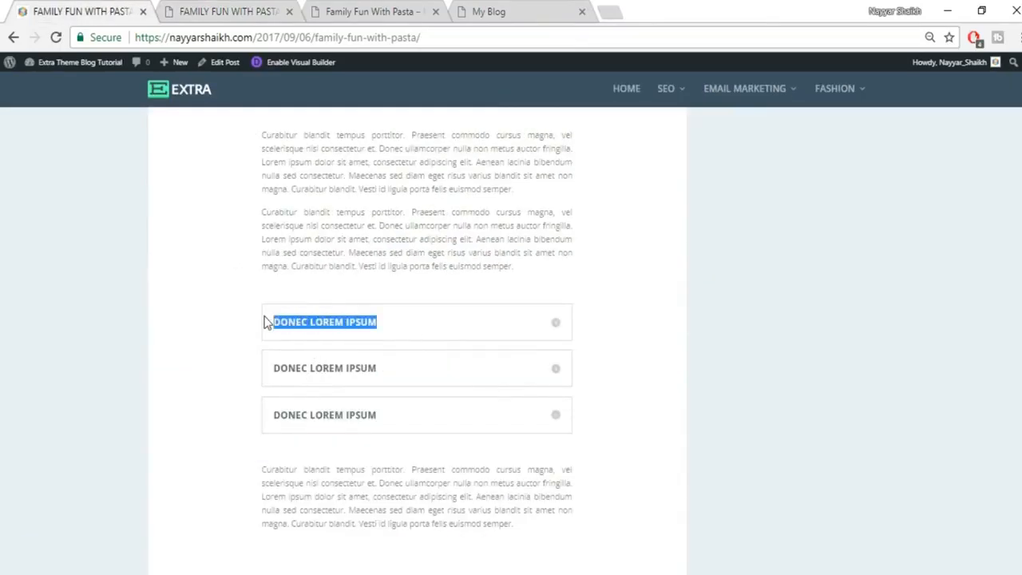
pyautogui.click(232, 19)
pyautogui.hotkey('ctrl', 'v')
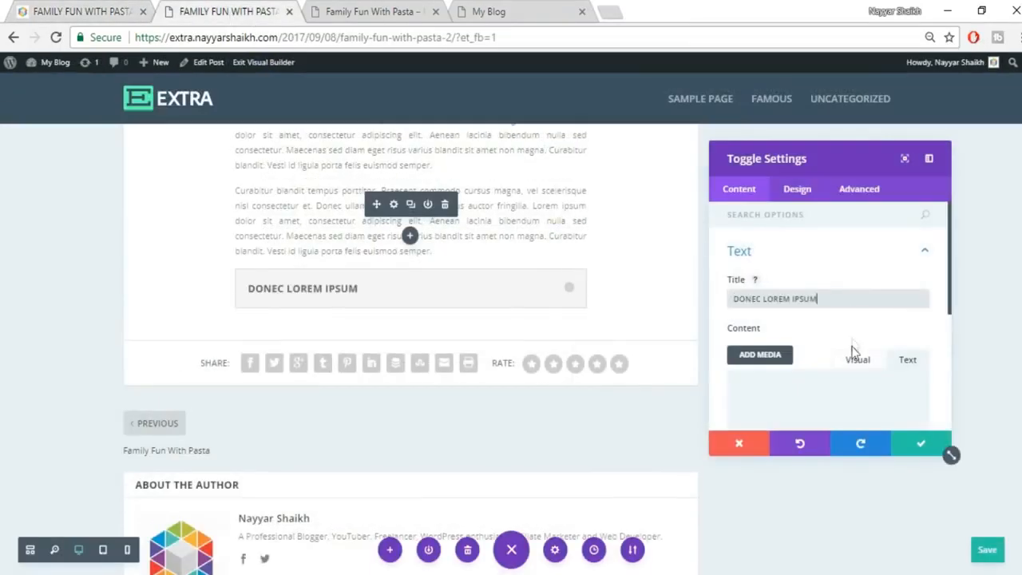
# Paste the reference toggle's body paragraph as content, save, and duplicate the toggle twice
pyautogui.click(96, 8)
pyautogui.click(555, 330)
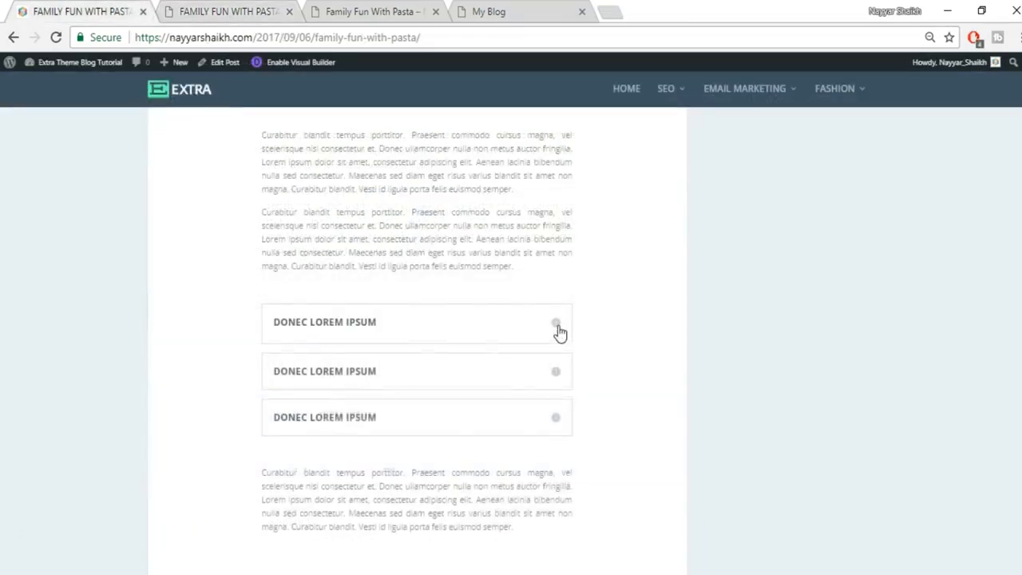
pyautogui.moveTo(278, 349); pyautogui.dragTo(445, 406)
pyautogui.click(228, 9)
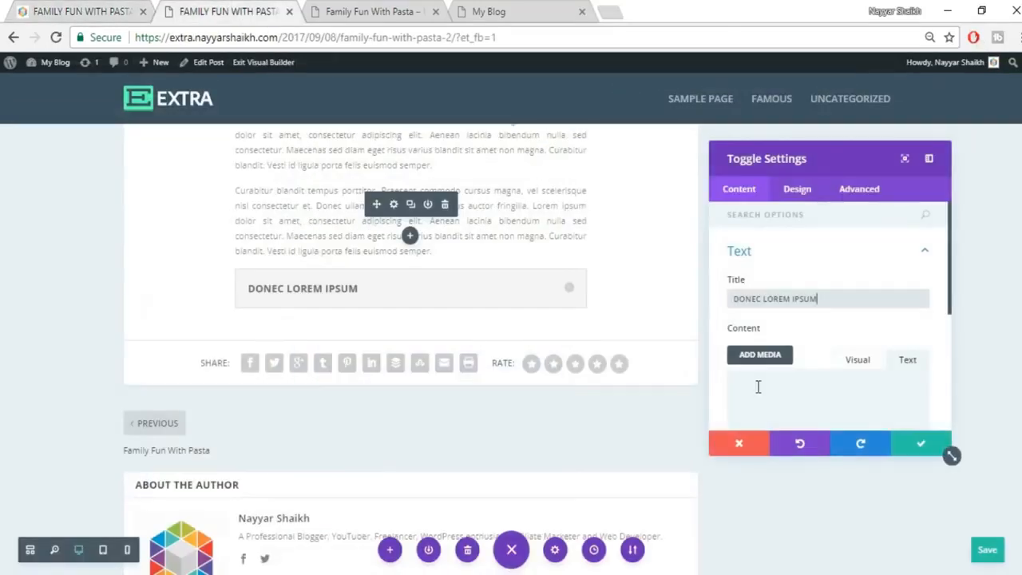
pyautogui.write('Cum sociis natoque penatibus et magnis dis parturient montes, nascetur ridiculus mus. Vestibulum id ligula porta felis euismod semper. Morbi leo risus, porta ac consectetur ac, vestibulum at eros. Praesent commodo cursus magna, vel scelerisque nisl consectetu')
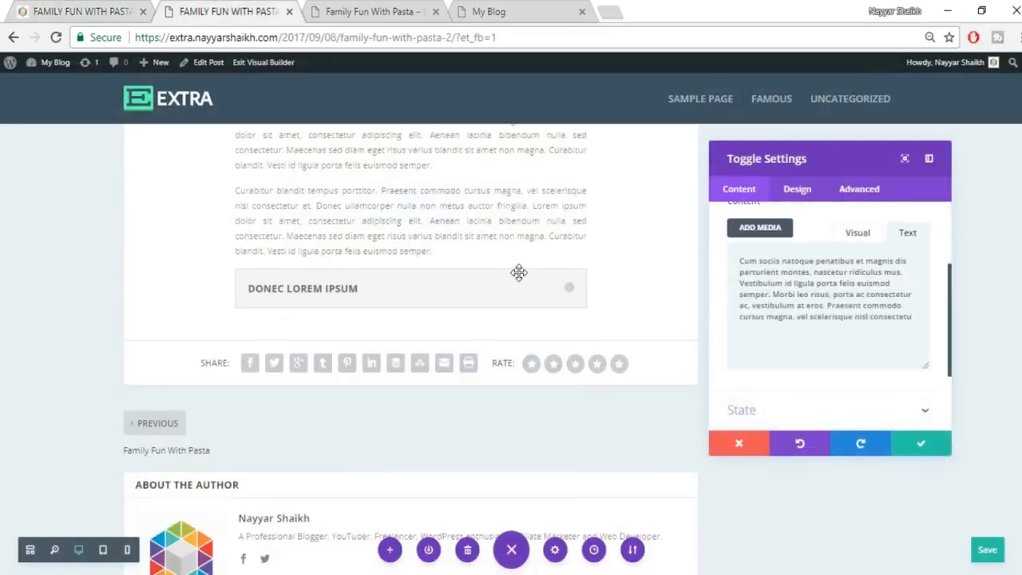
pyautogui.click(569, 288)
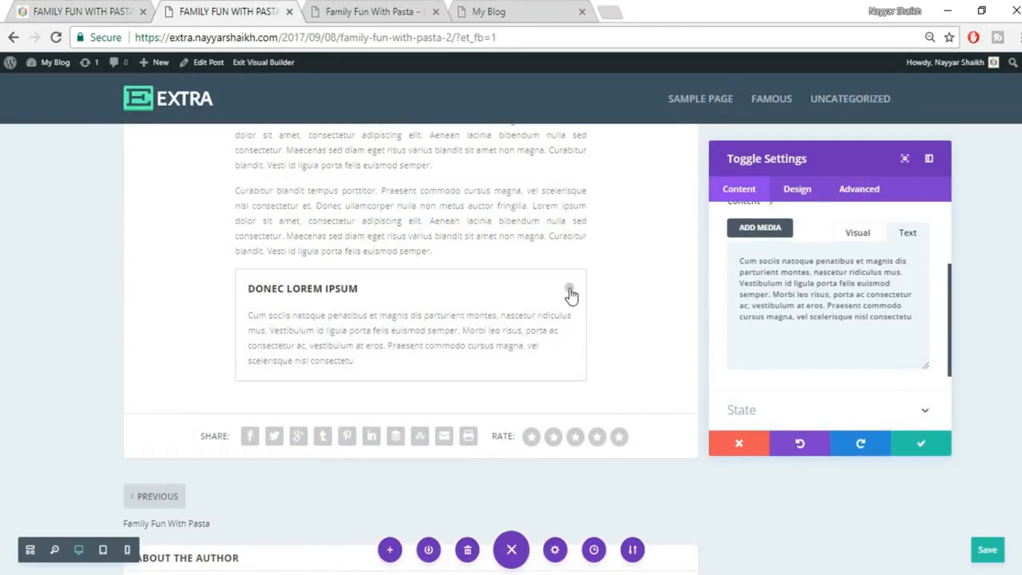
pyautogui.click(570, 292)
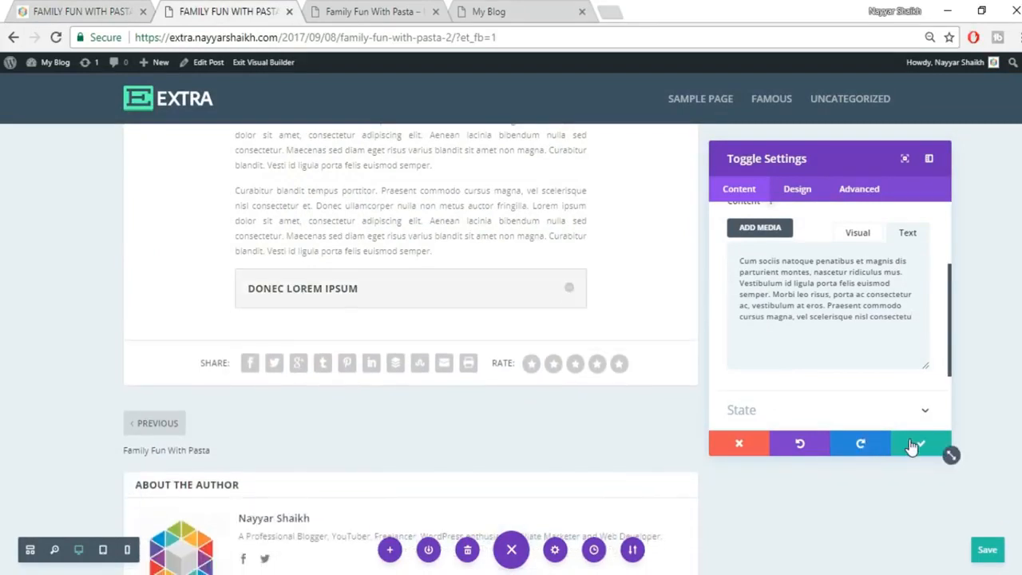
pyautogui.click(919, 444)
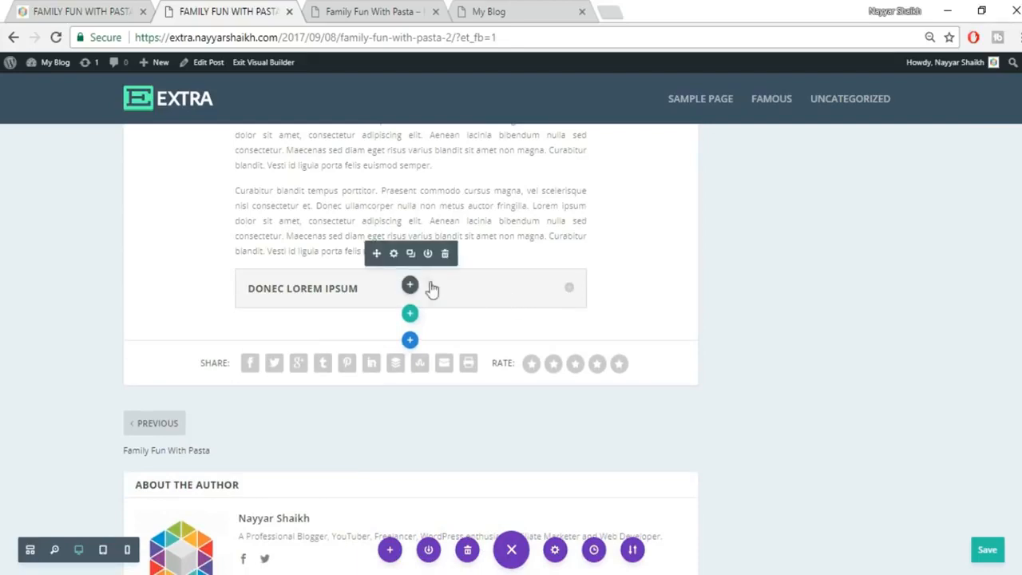
pyautogui.click(411, 255)
pyautogui.click(412, 256)
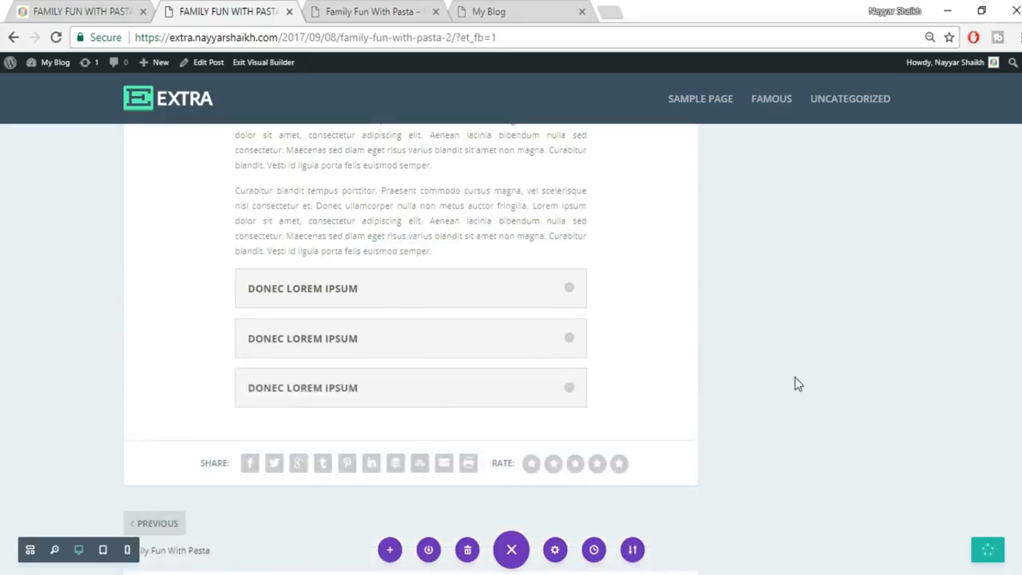
# Duplicate the paragraph text module and place the copy below the three toggles
pyautogui.click(109, 8)
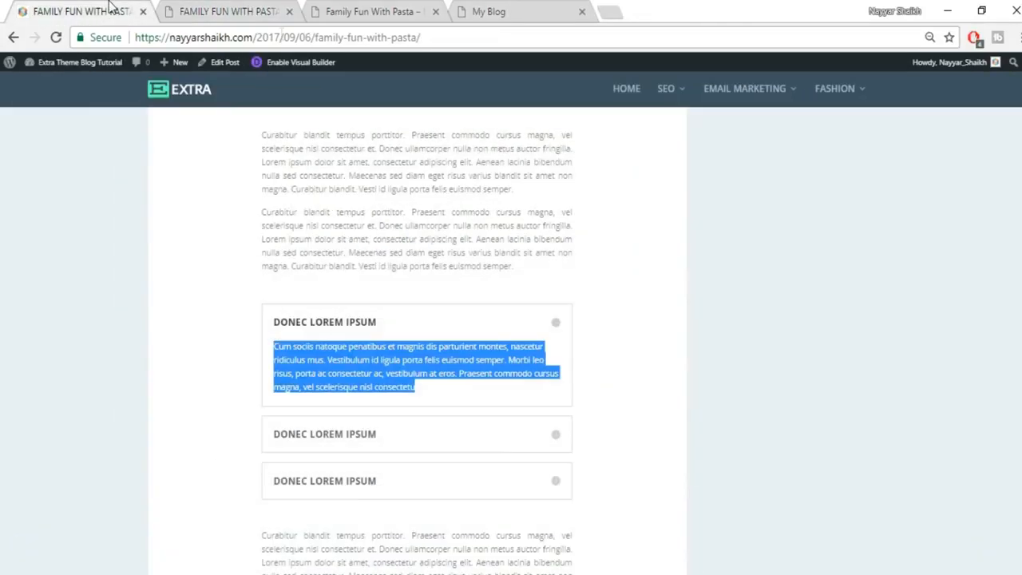
pyautogui.scroll(-4, 631, 304)
pyautogui.moveTo(262, 218); pyautogui.dragTo(531, 288)
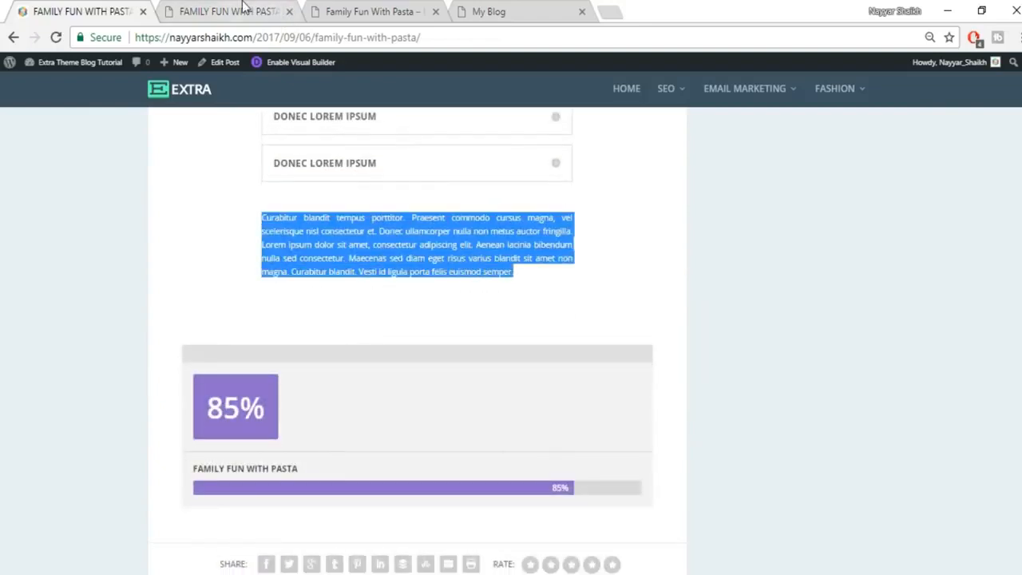
pyautogui.click(244, 6)
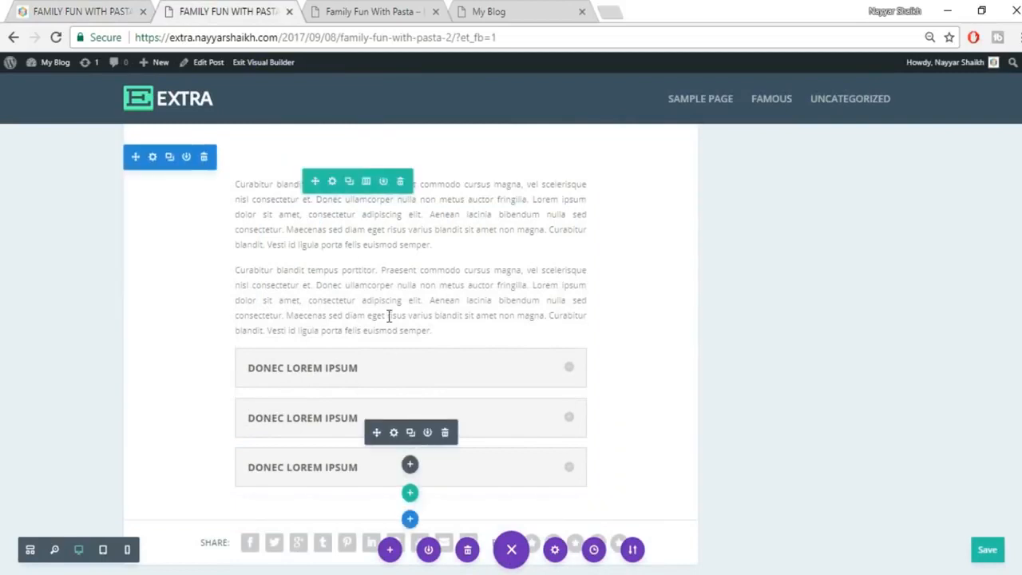
pyautogui.click(411, 286)
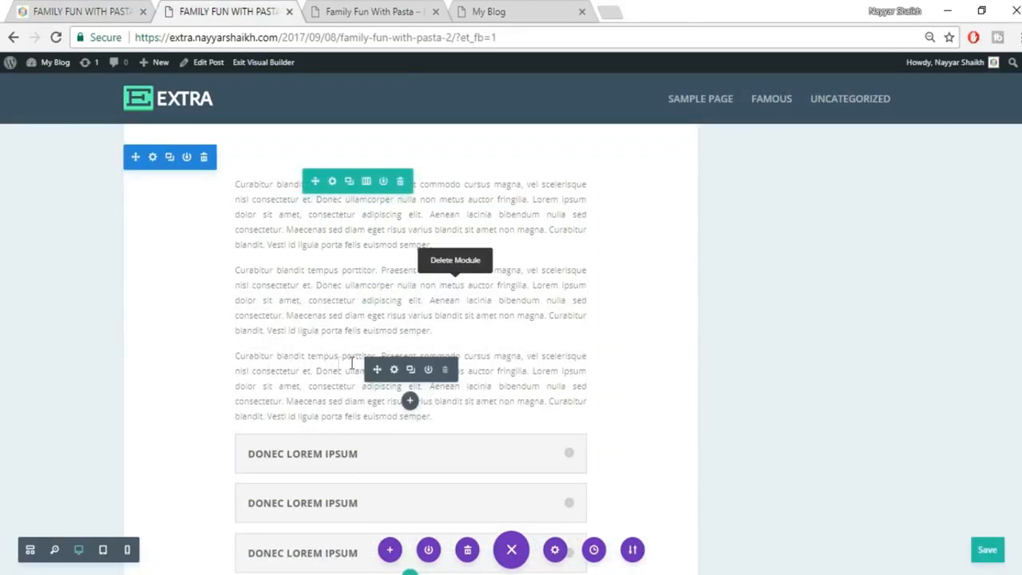
pyautogui.moveTo(388, 531); pyautogui.dragTo(431, 429)
pyautogui.scroll(-1, 545, 417)
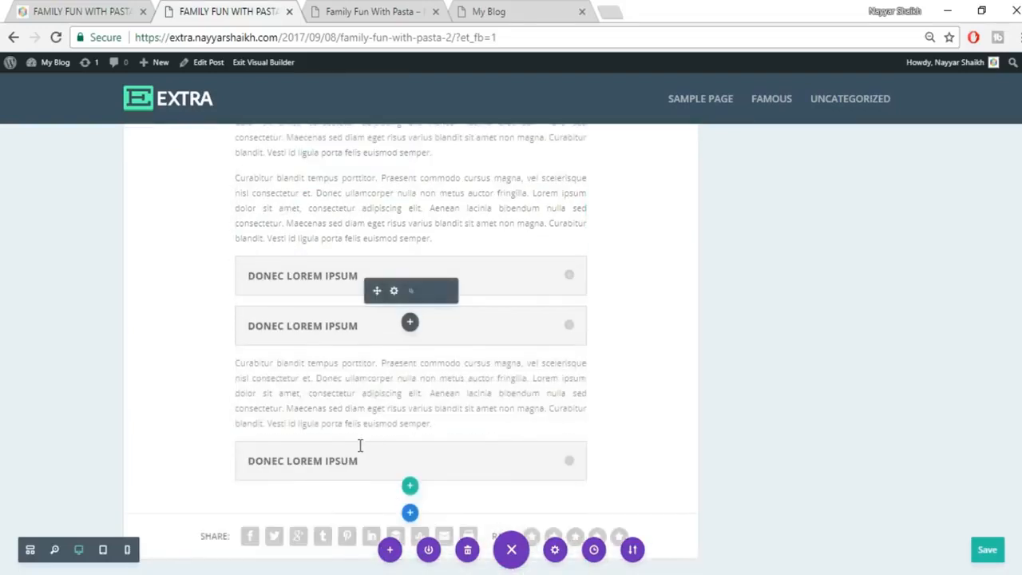
pyautogui.moveTo(283, 463); pyautogui.dragTo(282, 408)
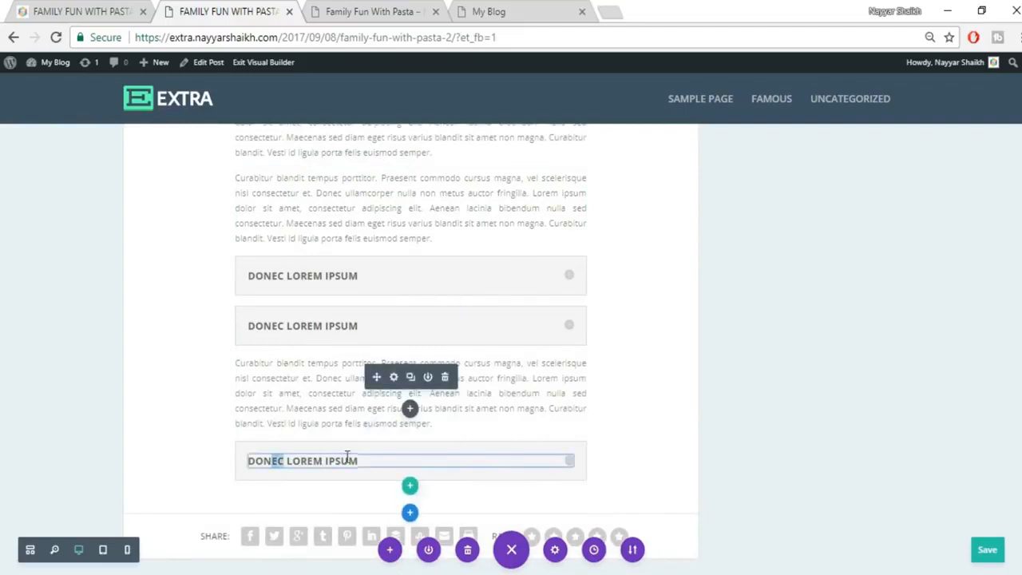
pyautogui.moveTo(458, 376); pyautogui.dragTo(457, 360)
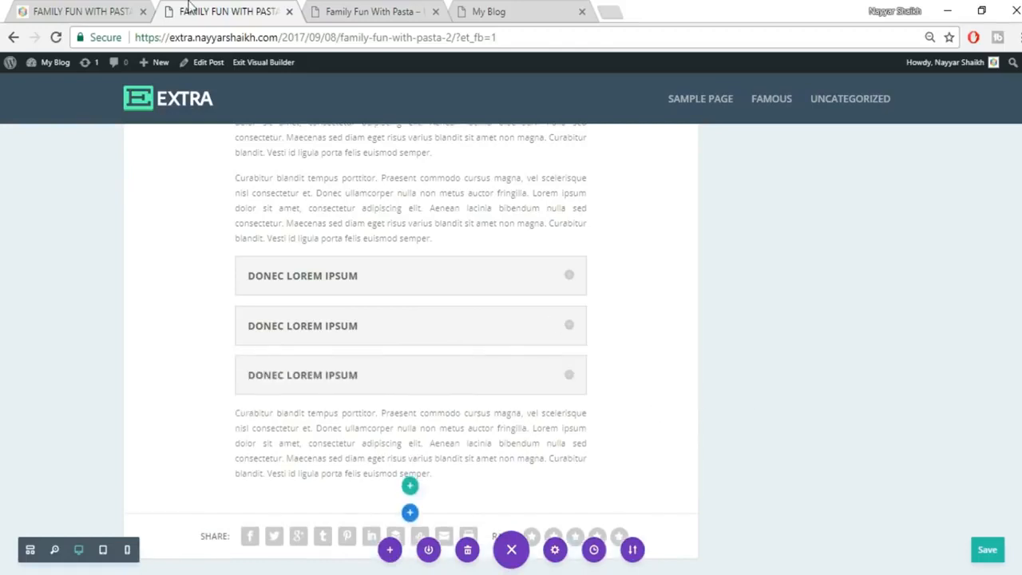
# Add blank lines after the second paragraph and before the bottom paragraph
pyautogui.click(110, 10)
pyautogui.click(730, 310)
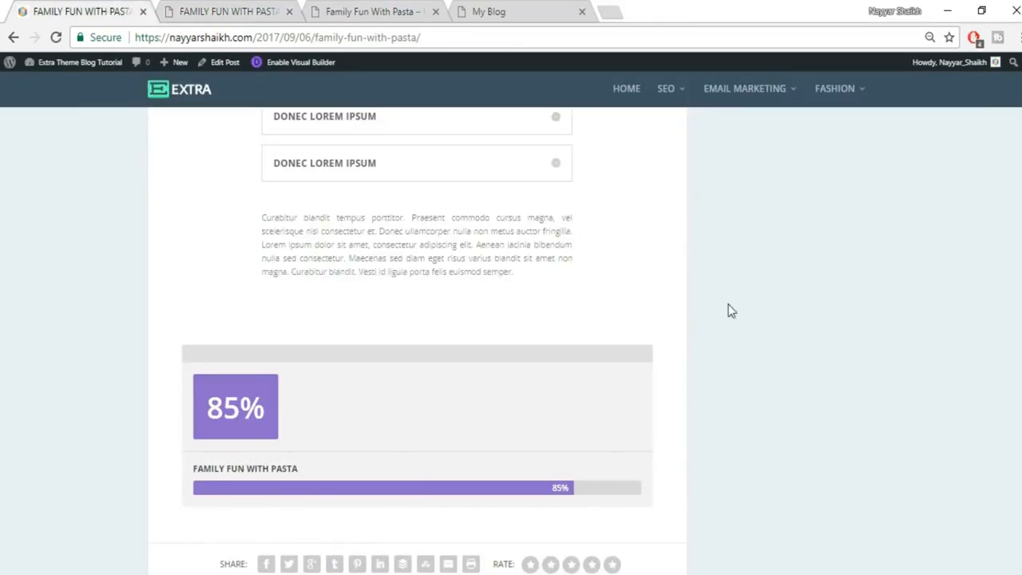
pyautogui.scroll(5, 730, 309)
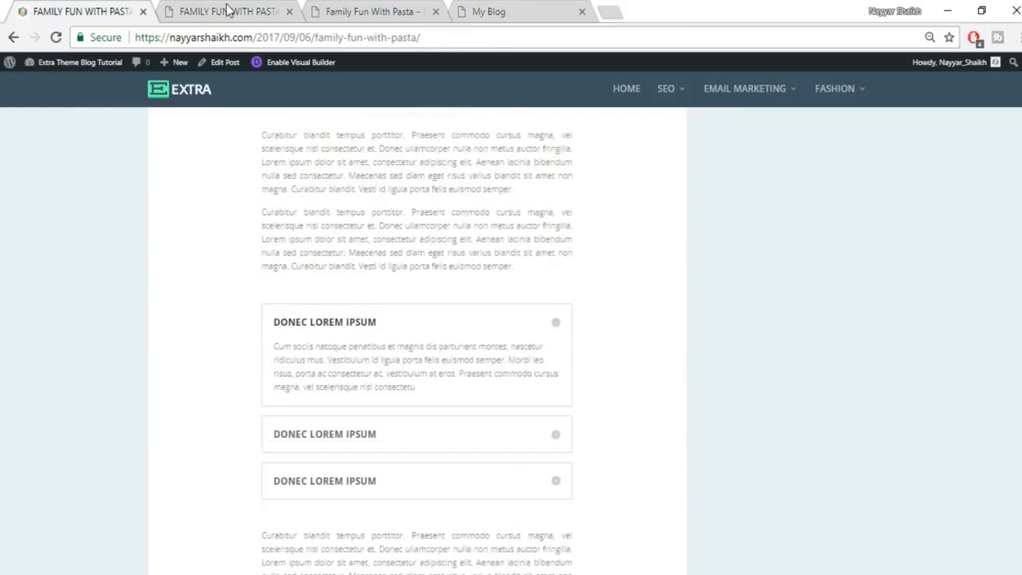
pyautogui.click(229, 9)
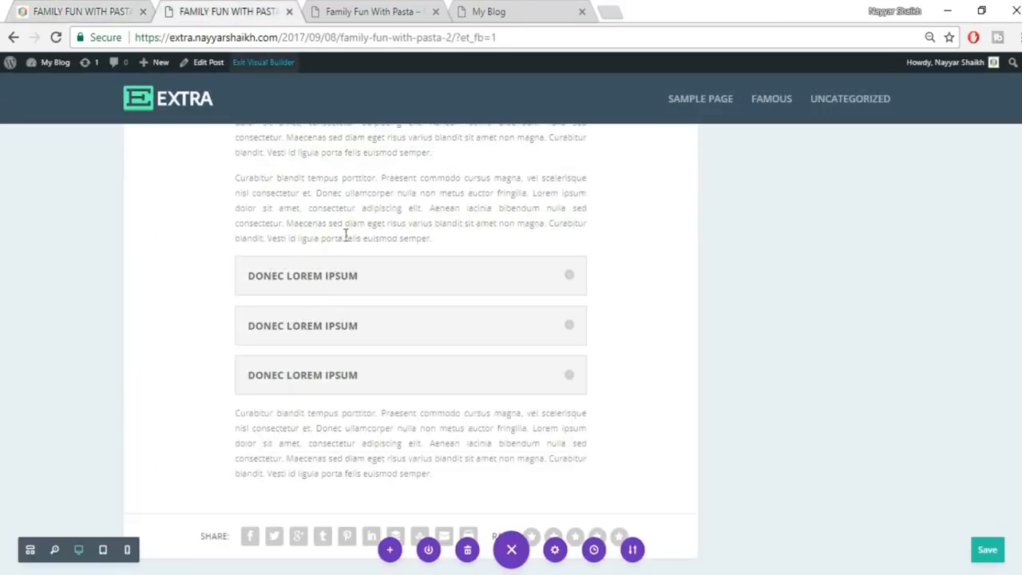
pyautogui.click(451, 238)
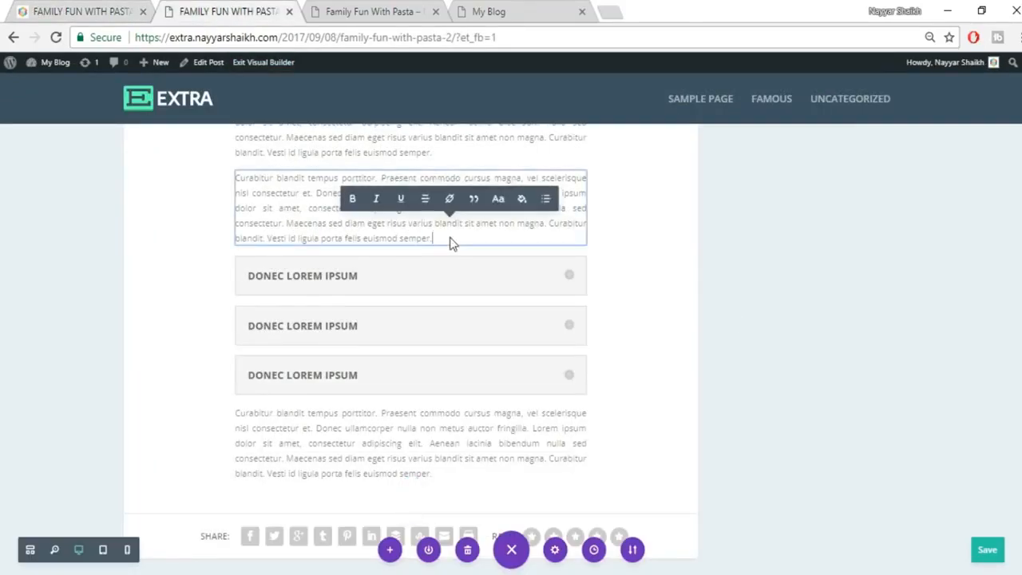
pyautogui.press('Return')
pyautogui.press('Return')
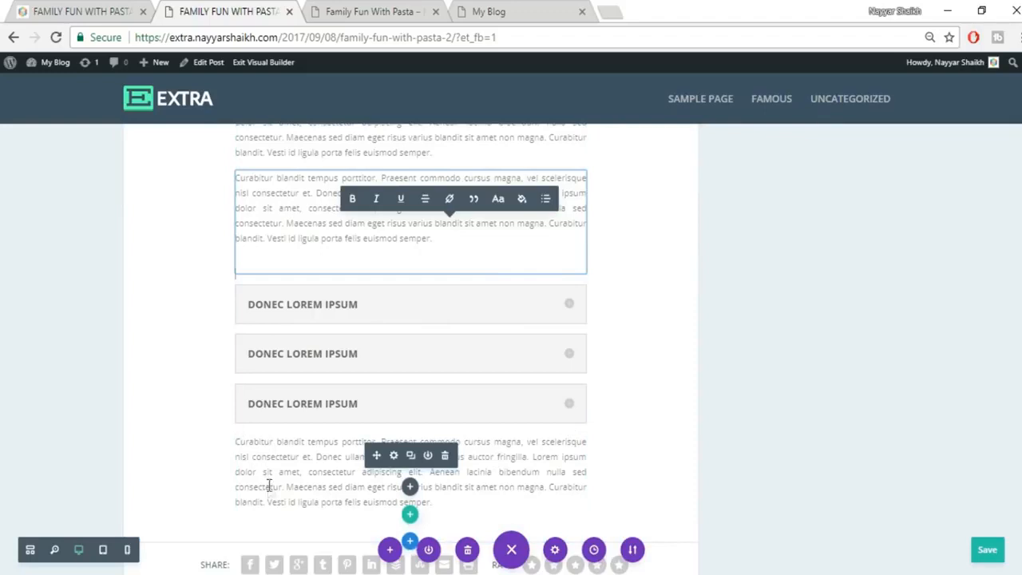
pyautogui.click(270, 485)
pyautogui.press('Return')
pyautogui.press('Return')
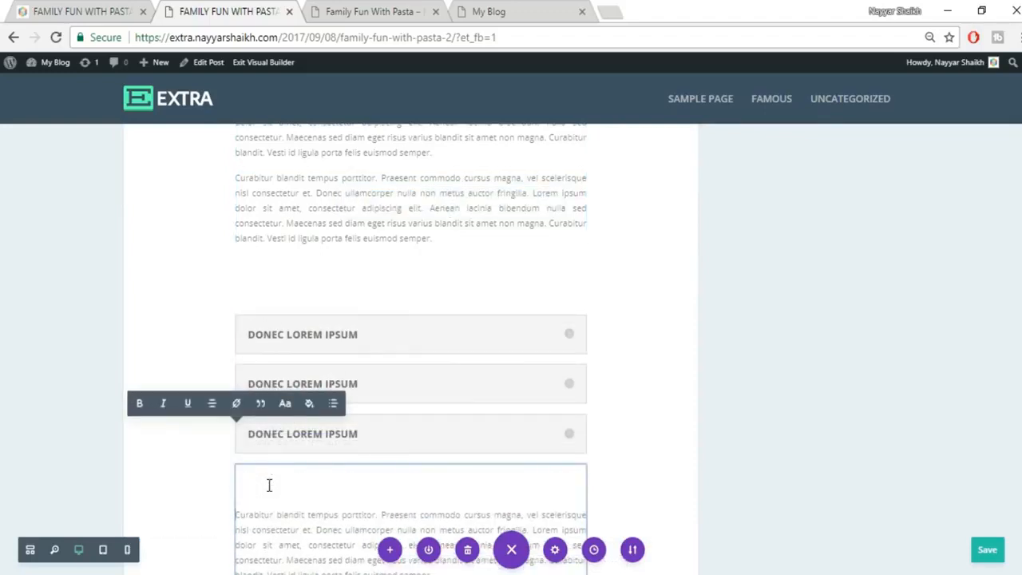
pyautogui.click(769, 441)
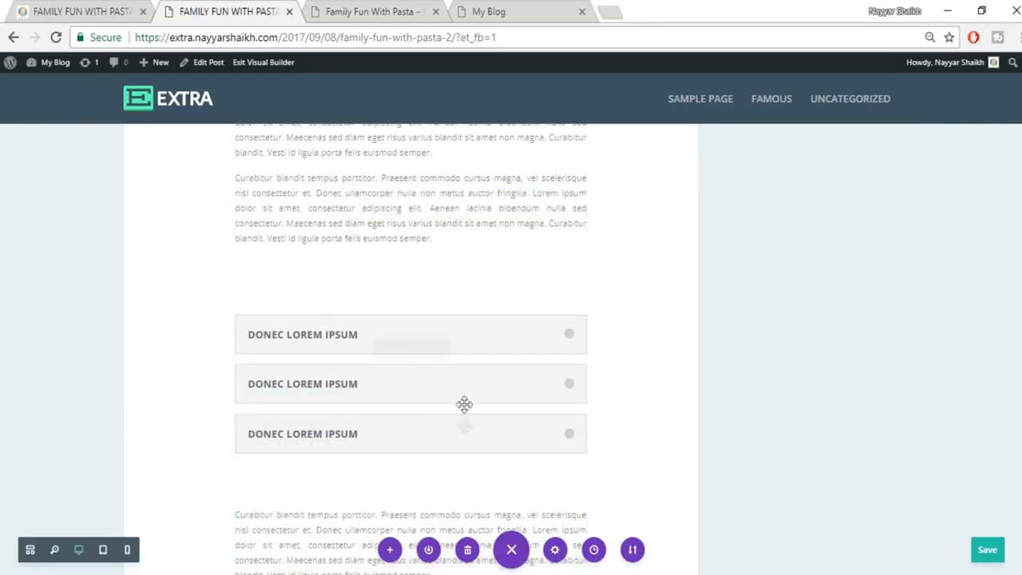
pyautogui.scroll(-1, 463, 404)
pyautogui.scroll(3, 511, 389)
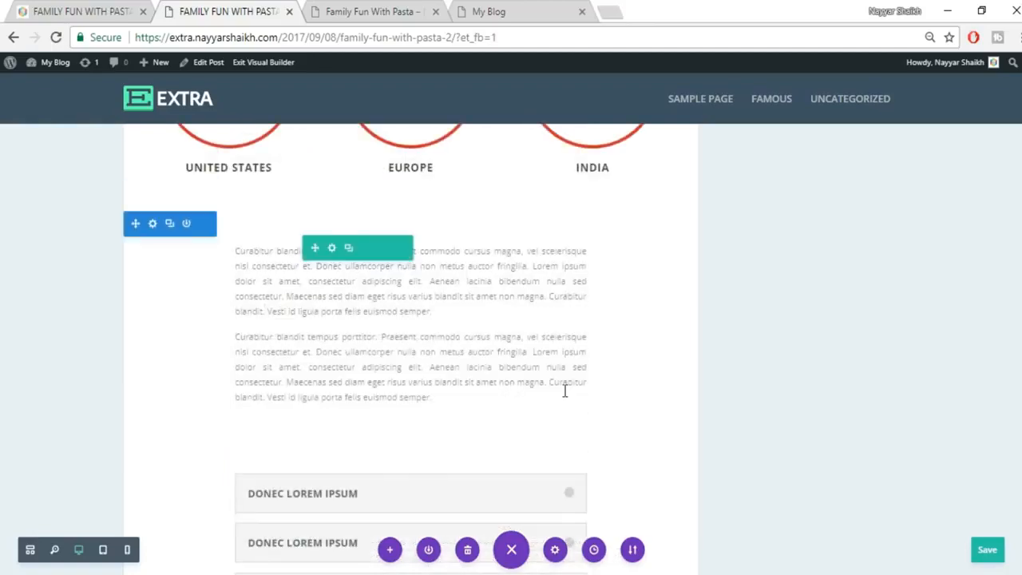
pyautogui.scroll(10, 843, 396)
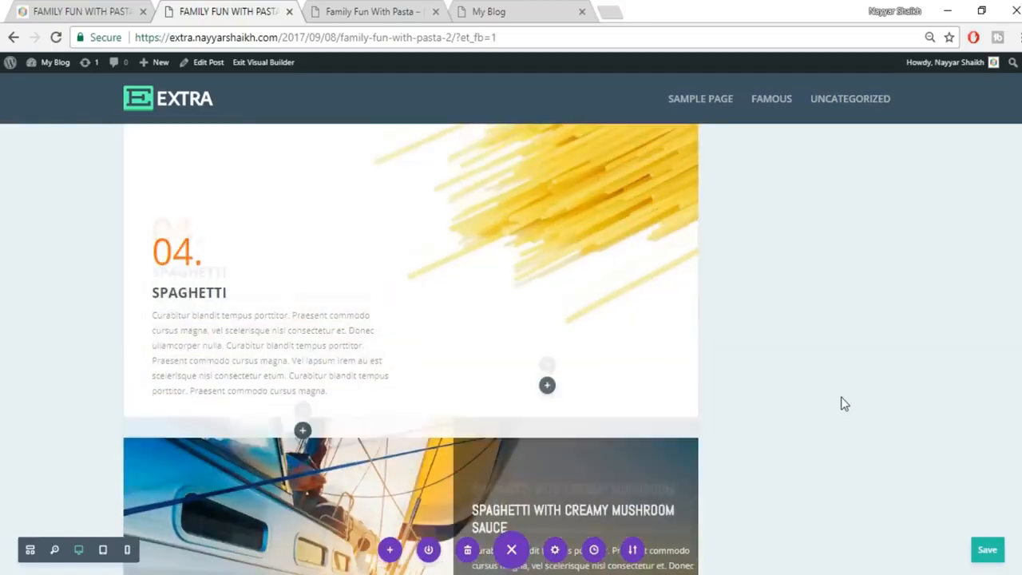
# Scroll through the Family Fun With Pasta post and save its Divi builder changes
pyautogui.scroll(10, 841, 402)
pyautogui.scroll(8, 841, 416)
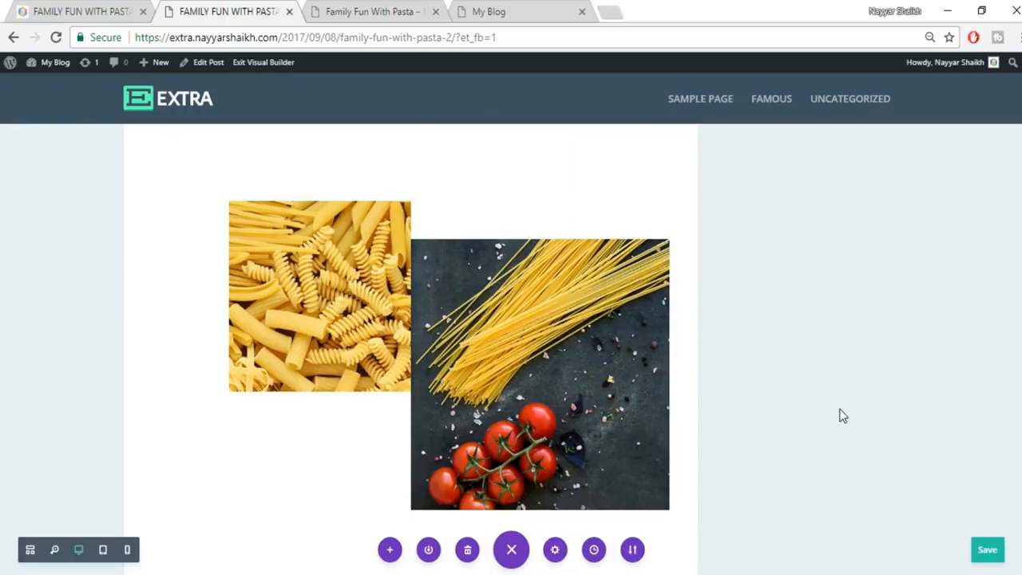
pyautogui.scroll(10, 841, 415)
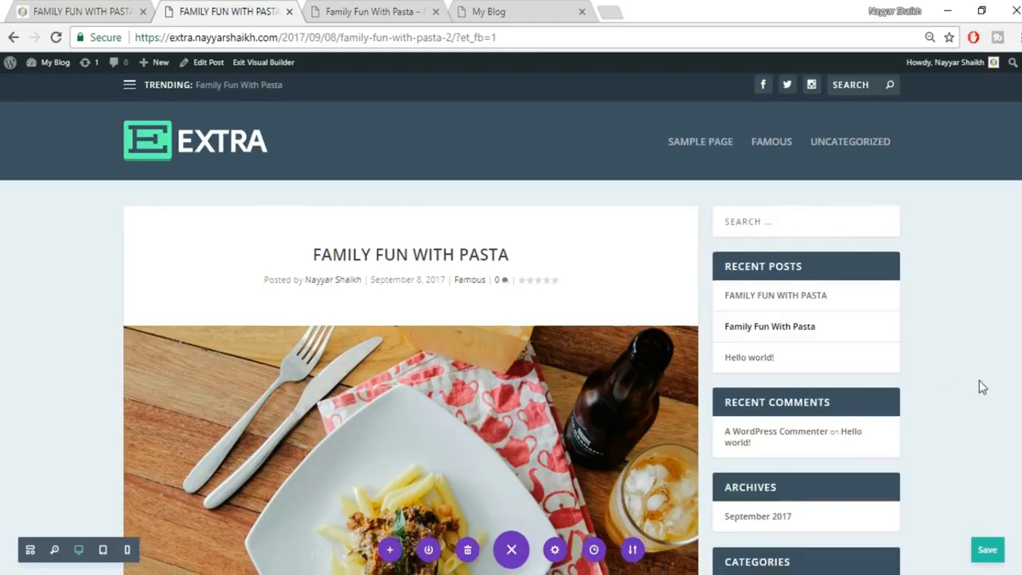
pyautogui.scroll(-4, 979, 380)
pyautogui.scroll(-5, 979, 380)
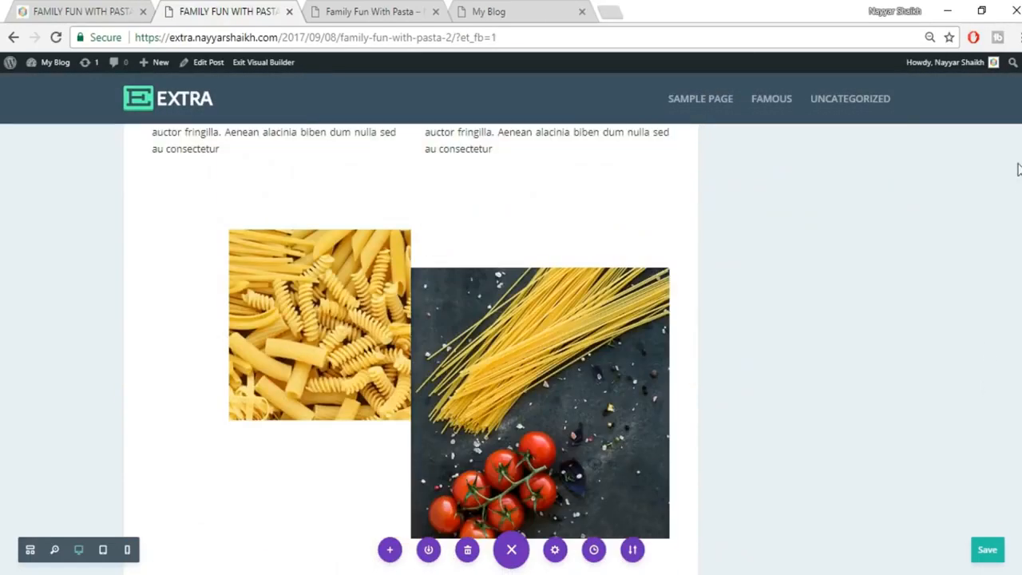
pyautogui.scroll(-15, 979, 380)
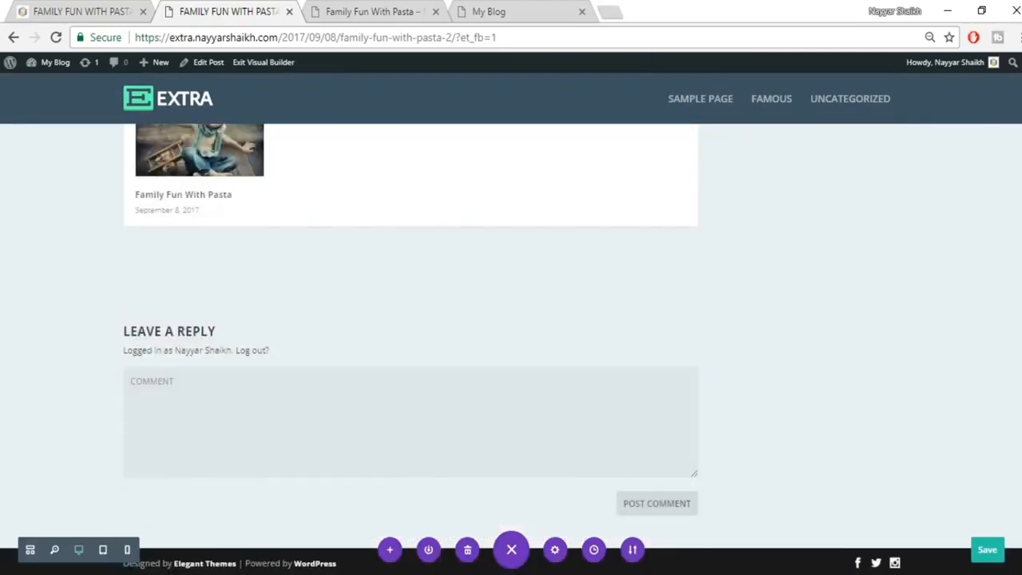
pyautogui.click(990, 554)
pyautogui.scroll(20, 512, 343)
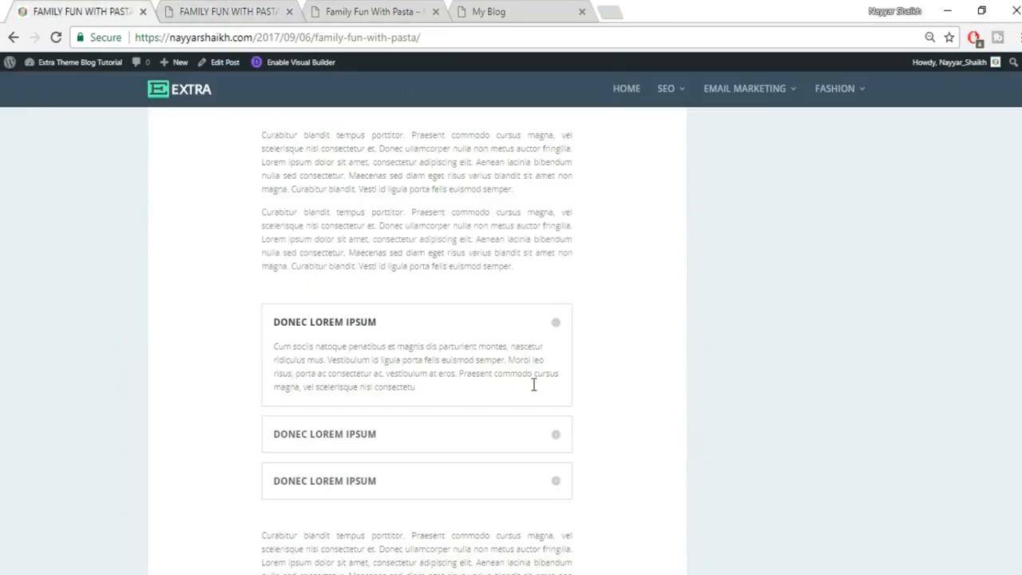
# View the live A Guide to Spices post, then start a new post from + New > Post
pyautogui.scroll(-5, 542, 453)
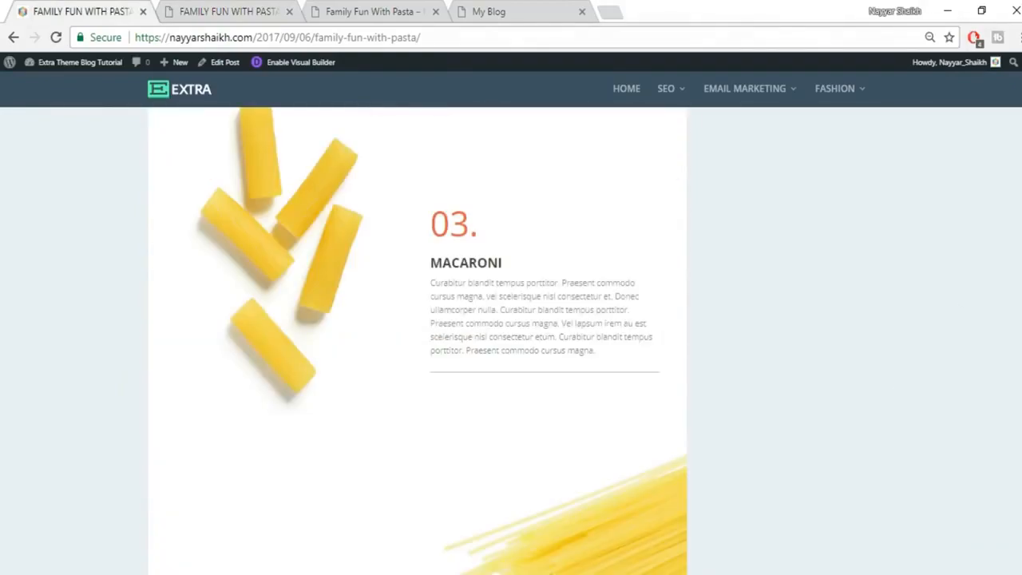
pyautogui.scroll(20, 511, 336)
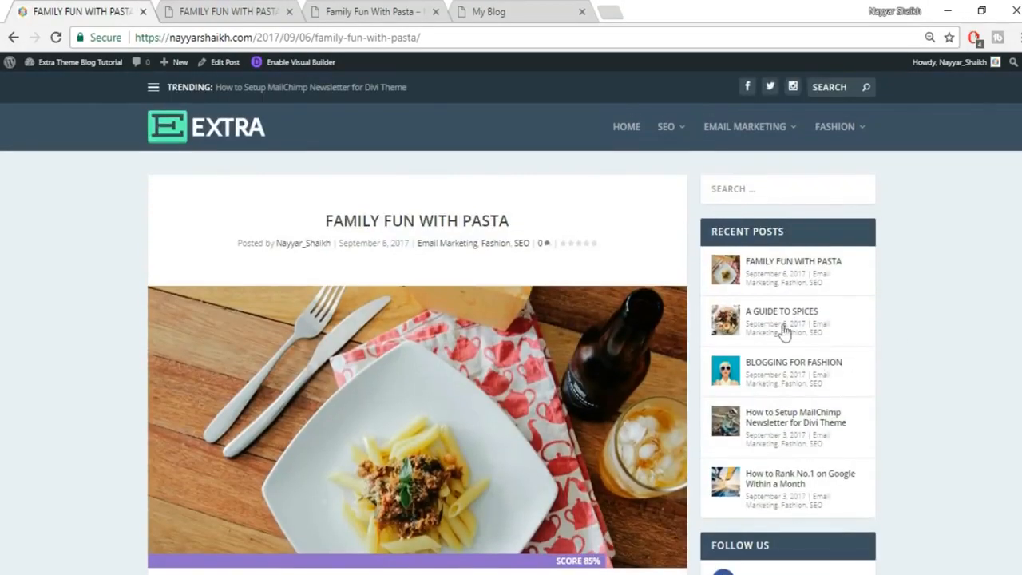
pyautogui.click(788, 318)
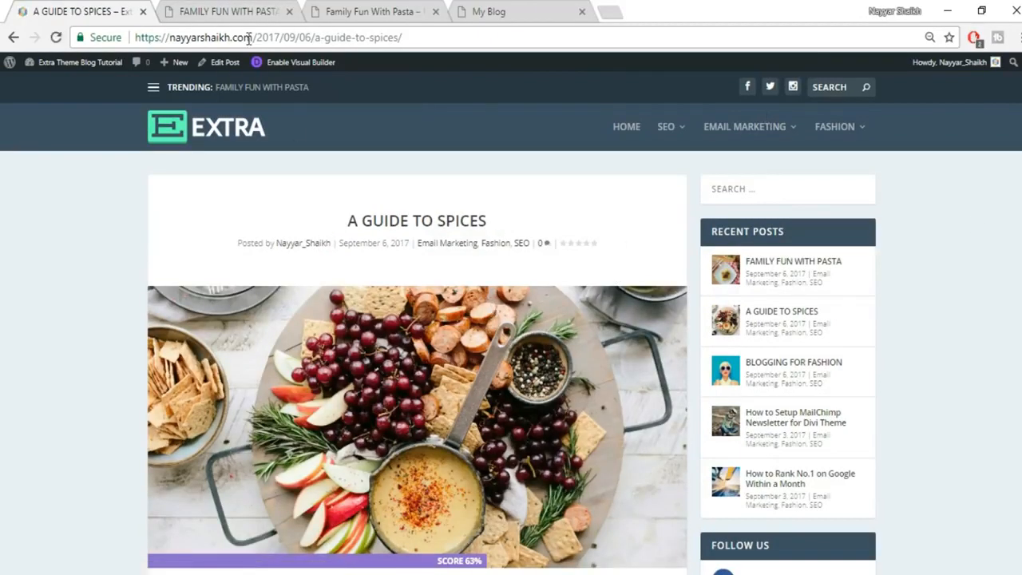
pyautogui.click(224, 9)
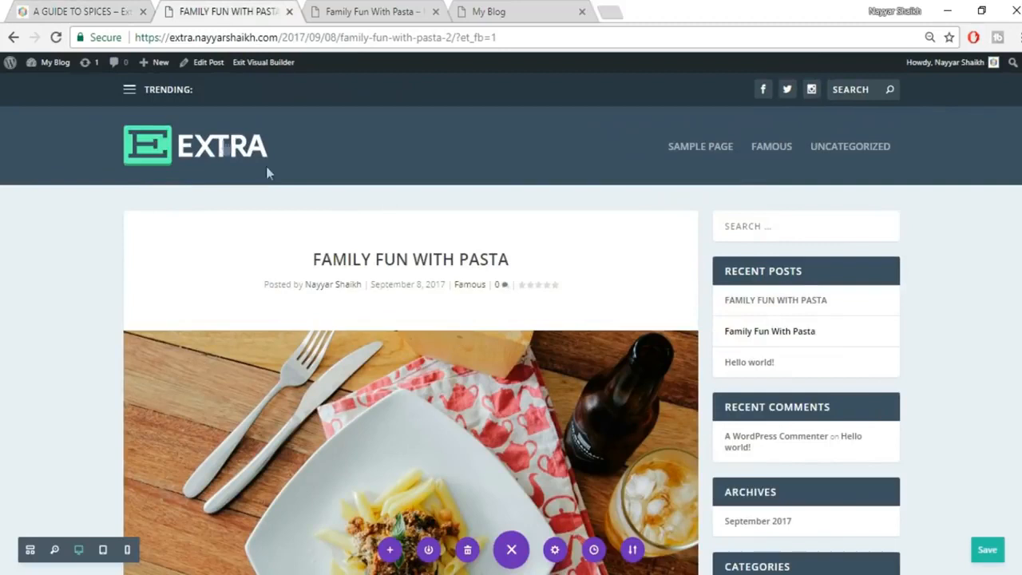
pyautogui.moveTo(152, 74)
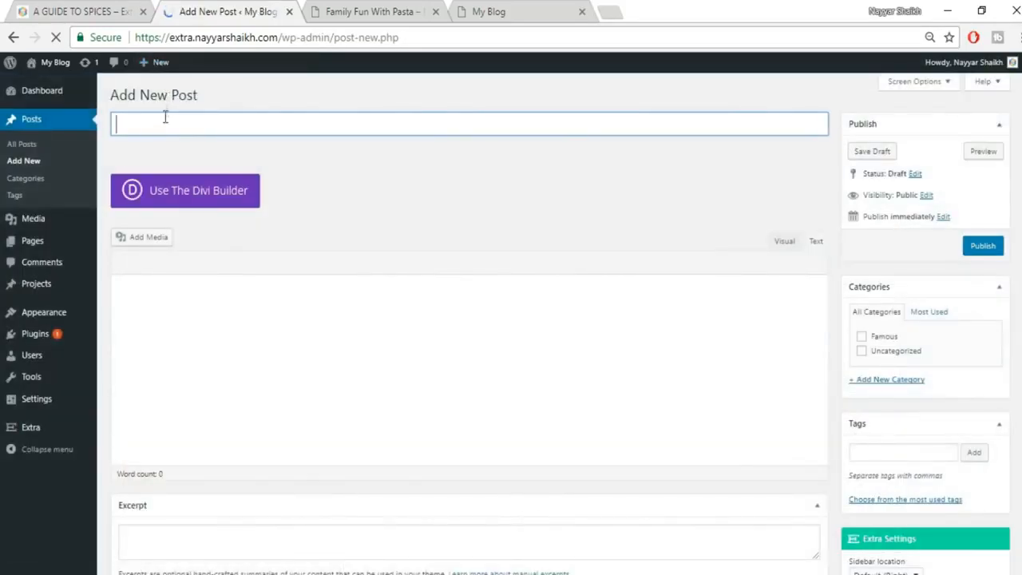
# Copy the title A GUIDE TO SPICES from the live post into the new post
pyautogui.click(61, 10)
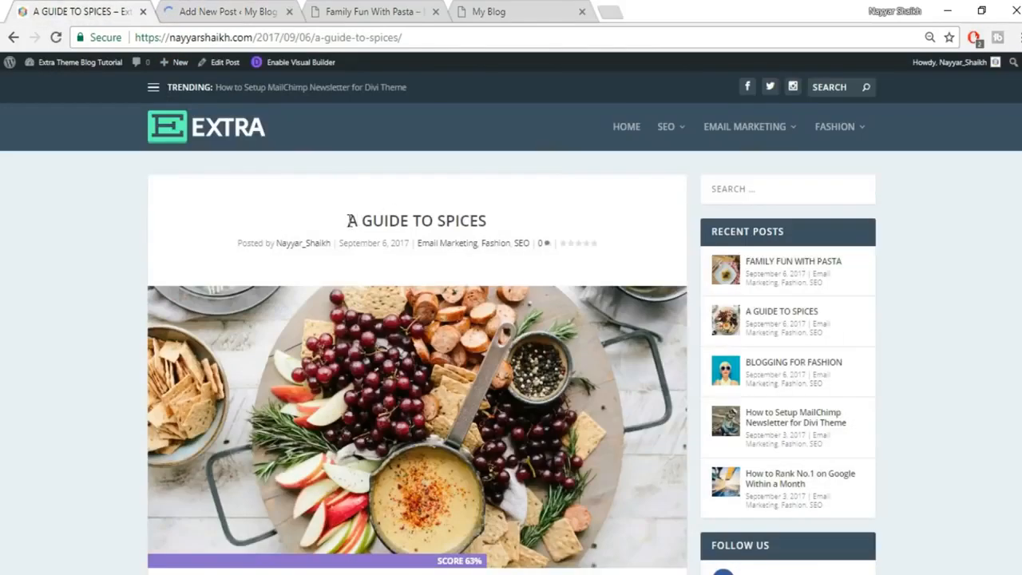
pyautogui.moveTo(348, 221); pyautogui.dragTo(539, 227)
pyautogui.hotkey('ctrl', 'c')
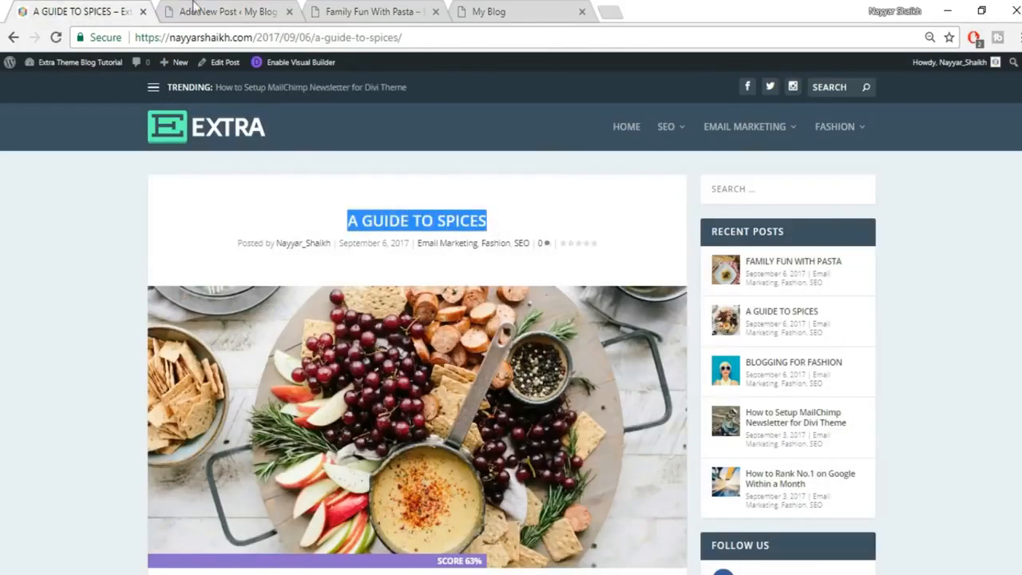
pyautogui.click(193, 9)
pyautogui.hotkey('ctrl', 'v')
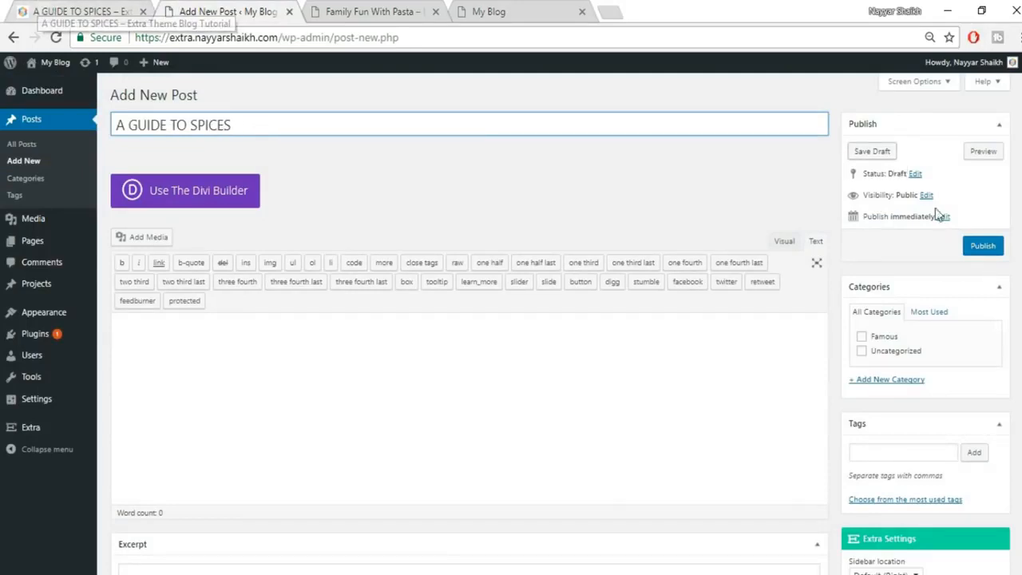
# File the post under Famous and a newly created Spices category
pyautogui.click(884, 342)
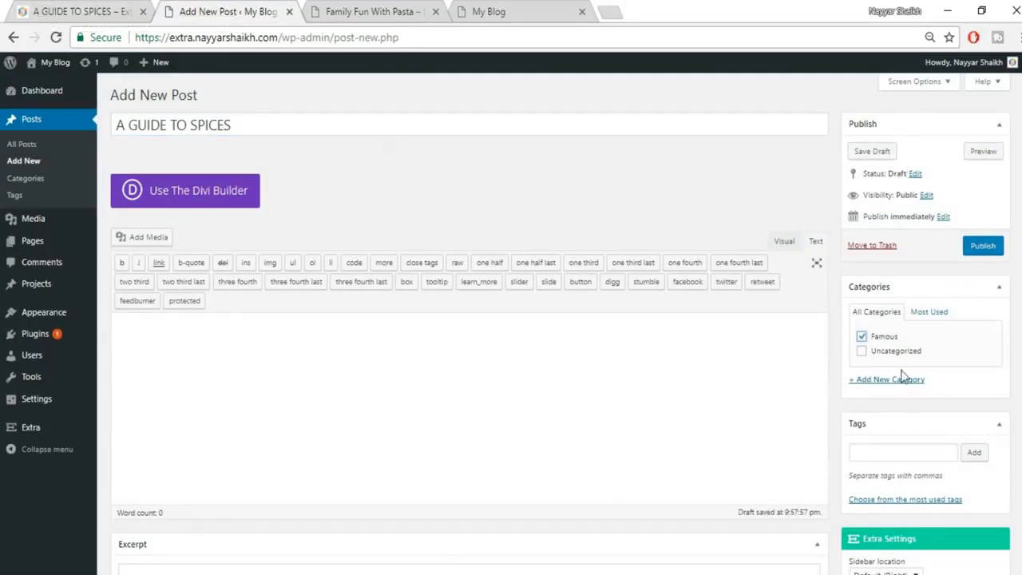
pyautogui.click(899, 379)
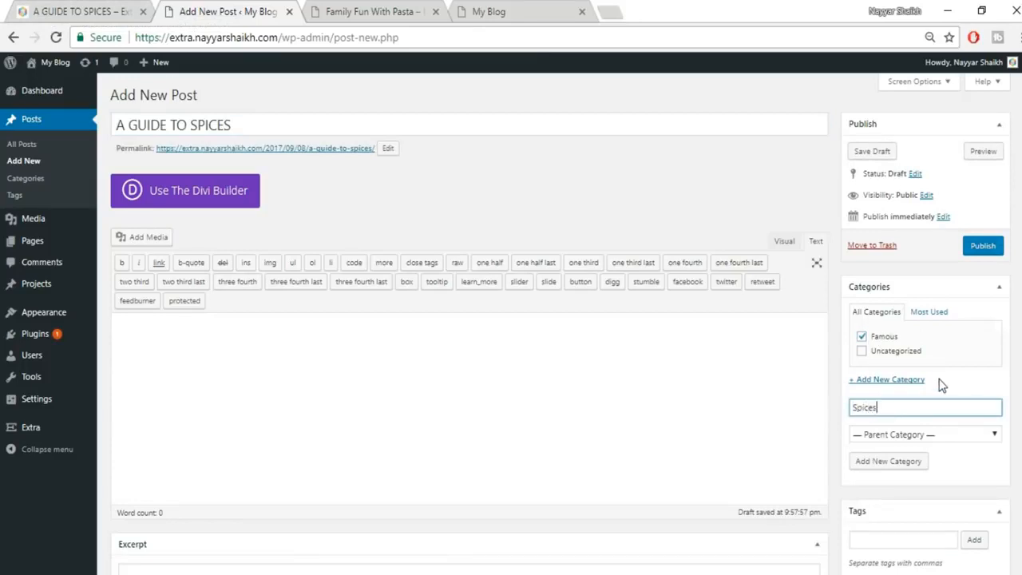
pyautogui.click(902, 462)
pyautogui.scroll(-5, 511, 319)
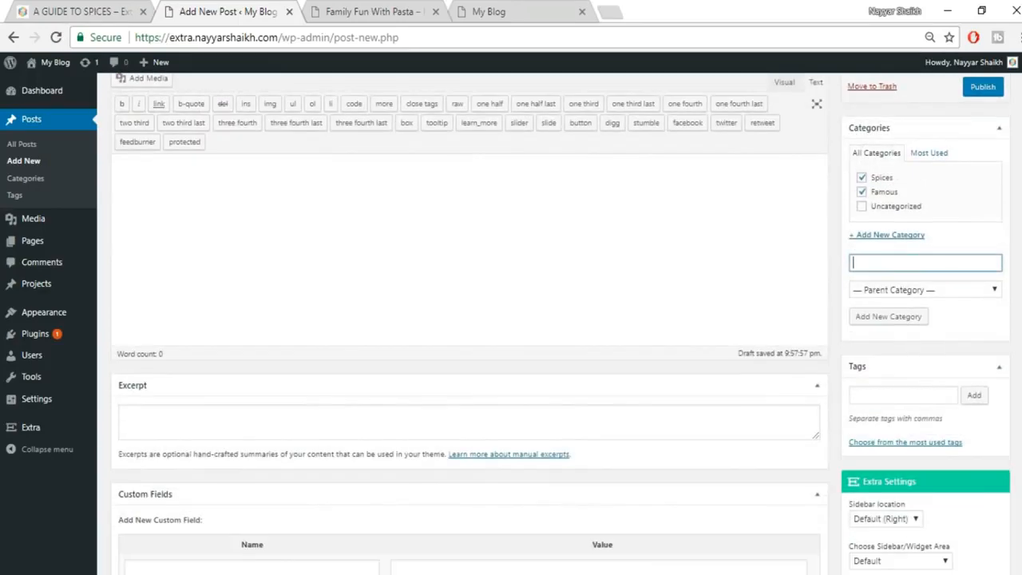
pyautogui.scroll(-3, 511, 319)
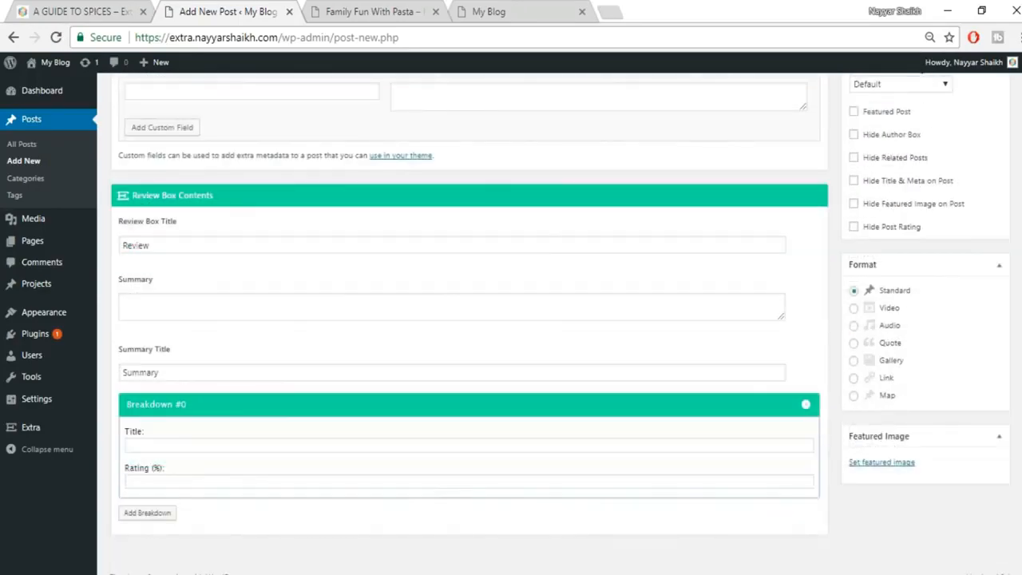
# Open the featured image chooser and start uploading a file from the computer
pyautogui.click(883, 463)
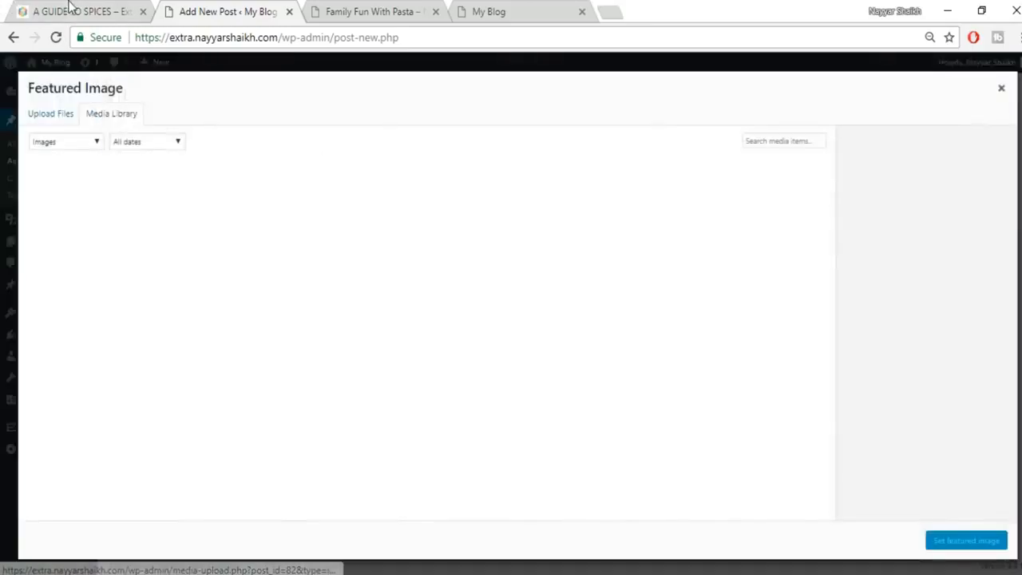
pyautogui.click(70, 10)
pyautogui.scroll(-2, 415, 399)
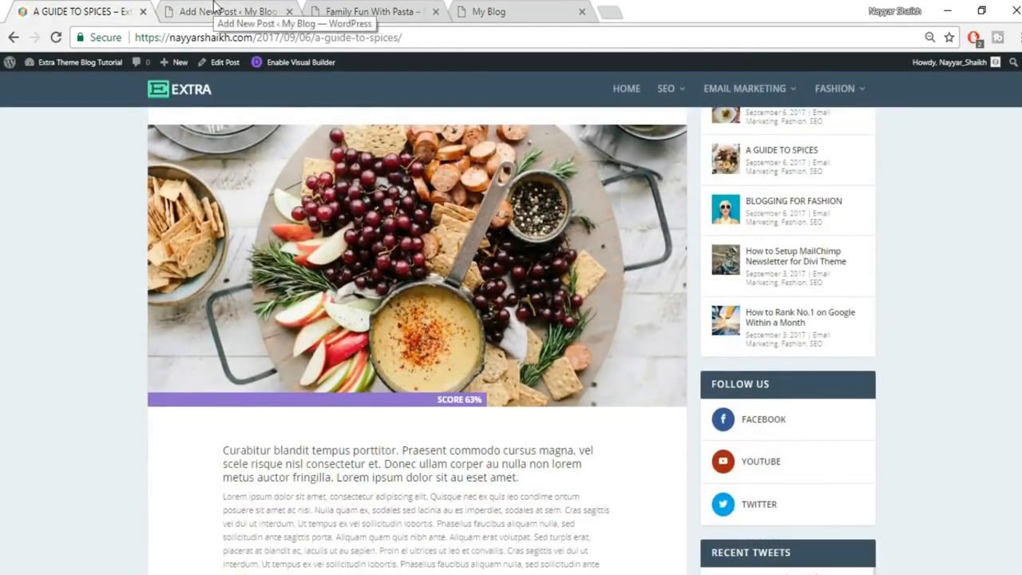
pyautogui.click(172, 11)
pyautogui.click(69, 117)
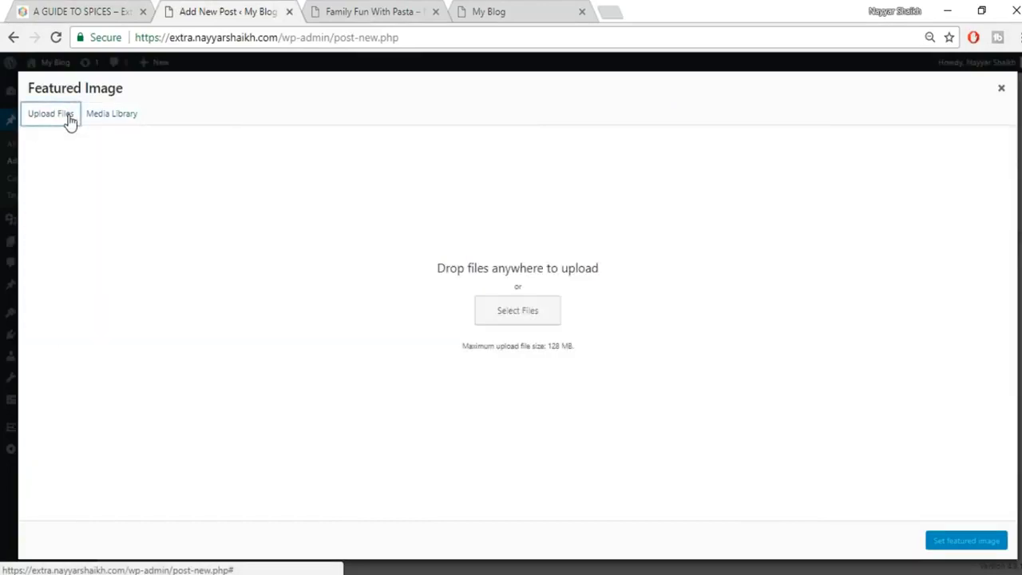
pyautogui.click(510, 316)
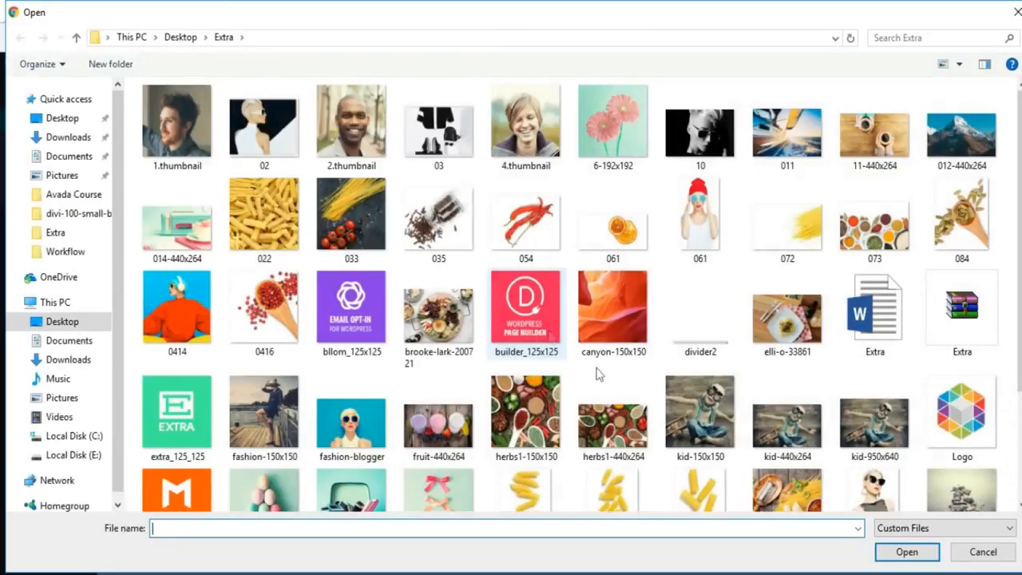
# Upload the brooke-lark-200721 food platter photo and set it as the featured image
pyautogui.scroll(-2, 603, 371)
pyautogui.click(789, 351)
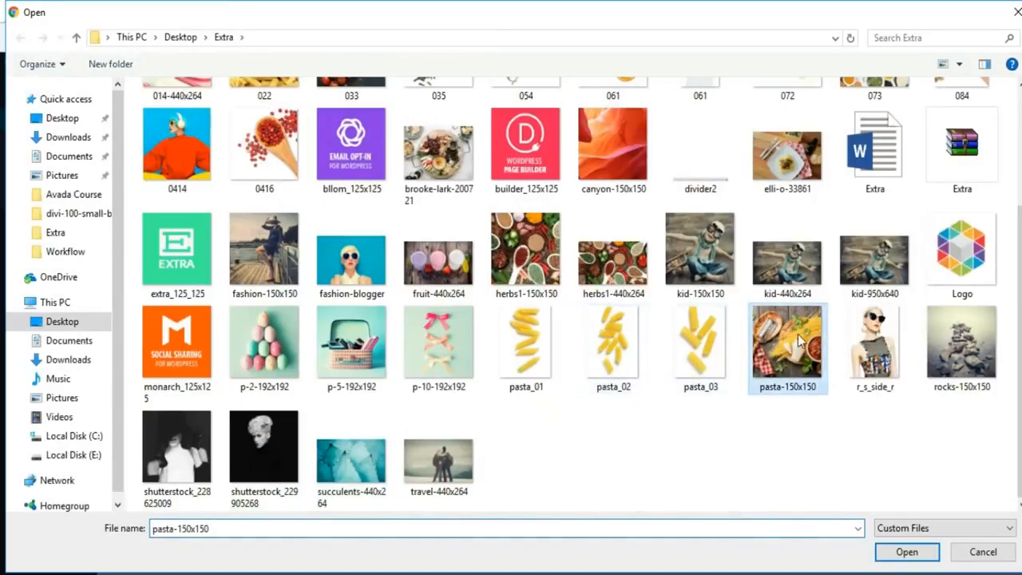
pyautogui.click(615, 280)
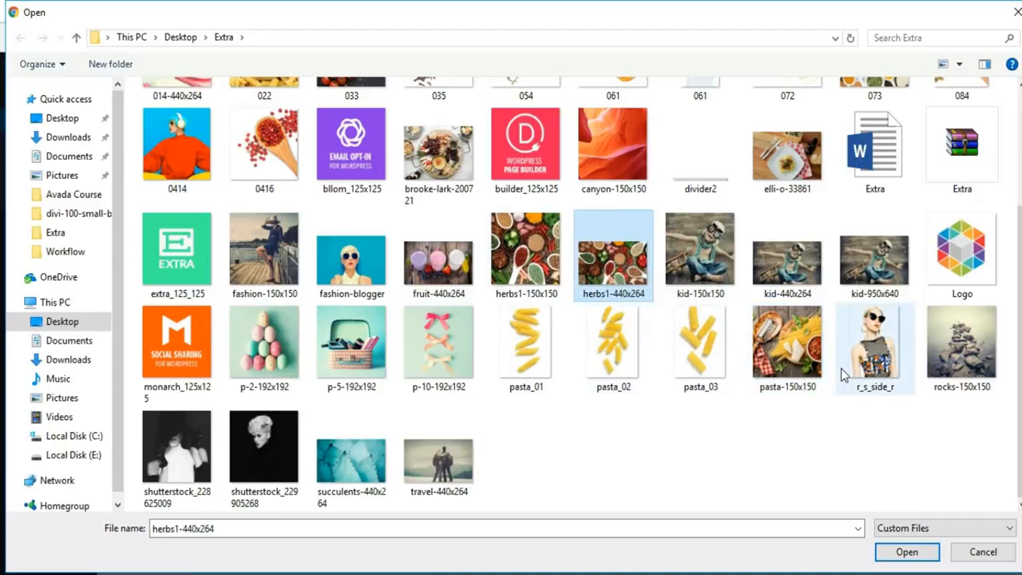
pyautogui.scroll(2, 845, 375)
pyautogui.click(457, 356)
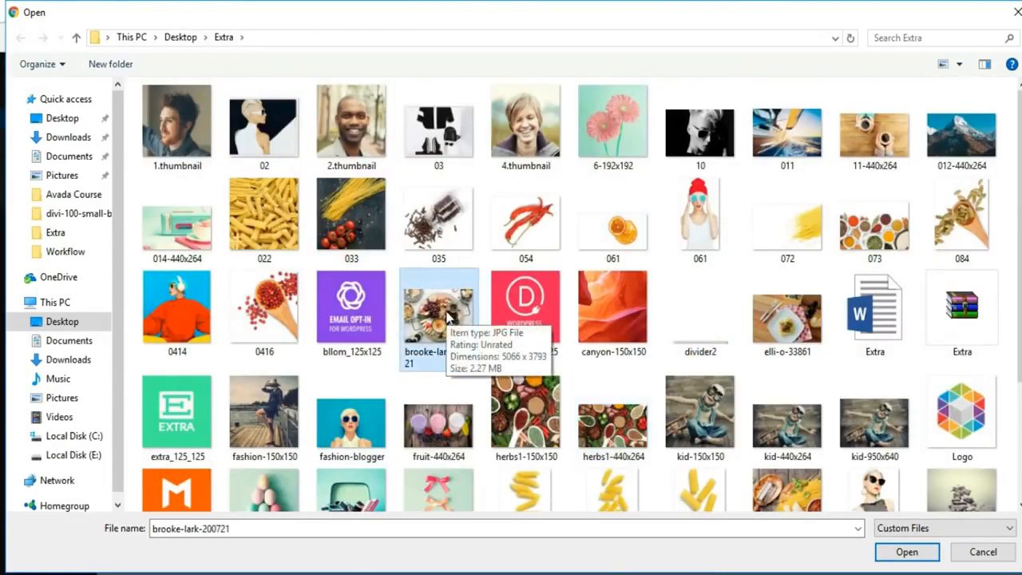
pyautogui.click(906, 552)
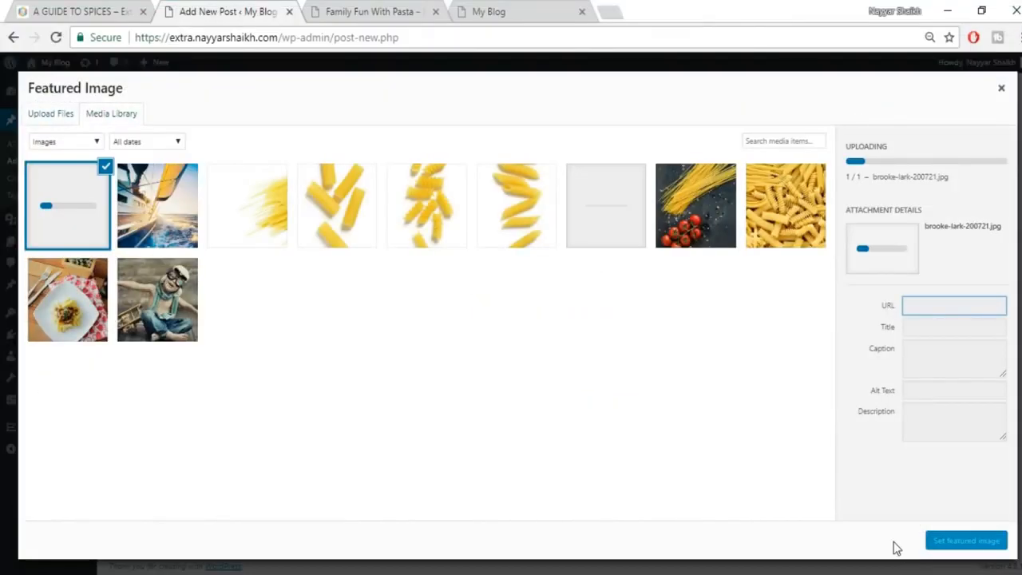
pyautogui.click(980, 543)
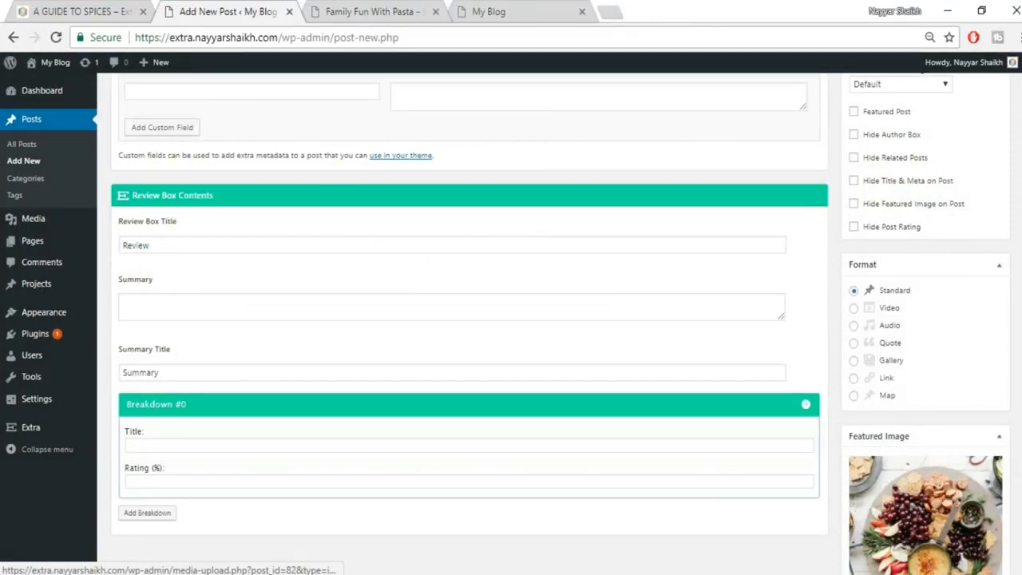
pyautogui.scroll(10, 982, 320)
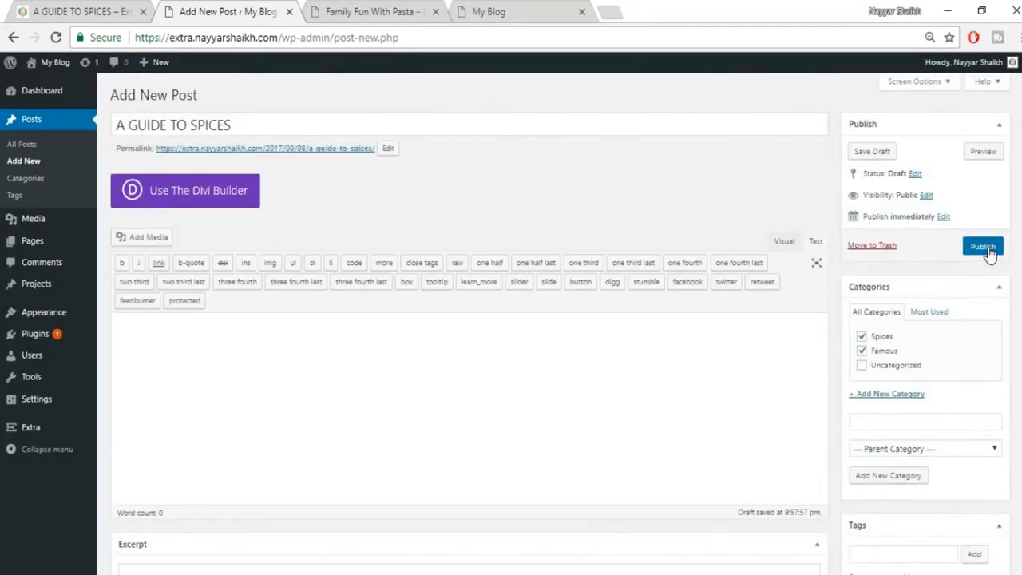
# Publish the spices post and open it in the Divi Visual Builder
pyautogui.click(988, 249)
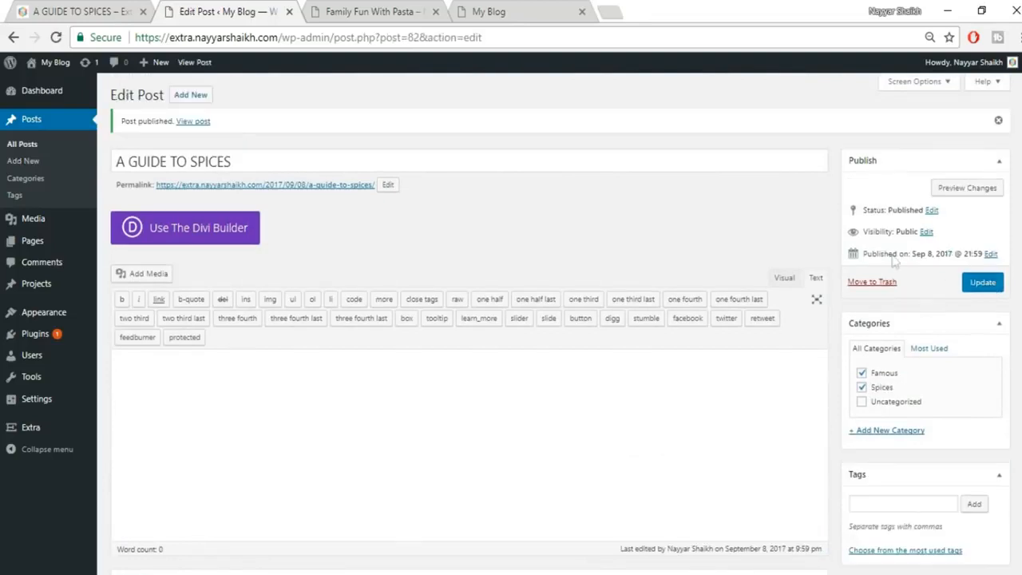
pyautogui.click(235, 243)
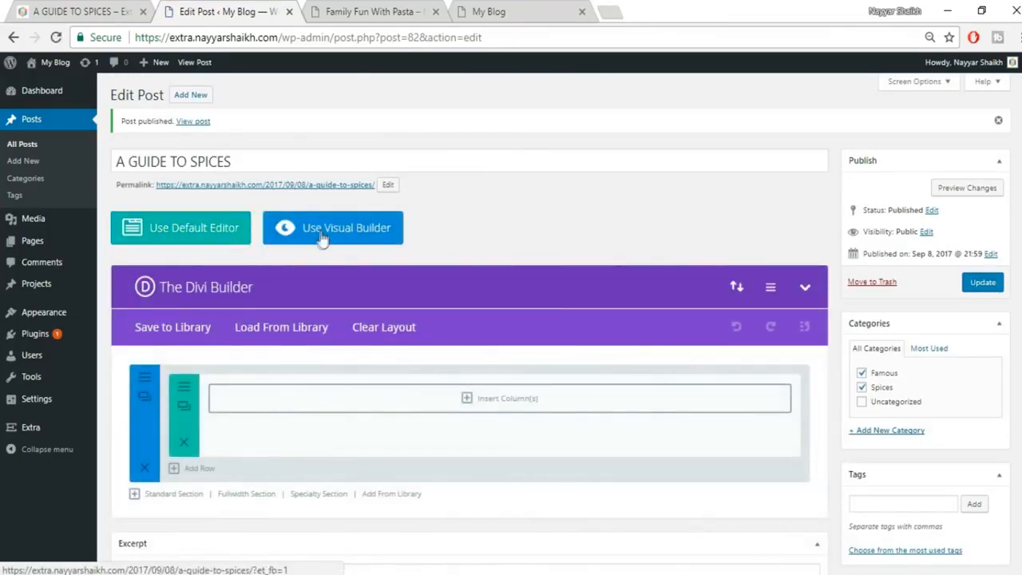
pyautogui.click(375, 231)
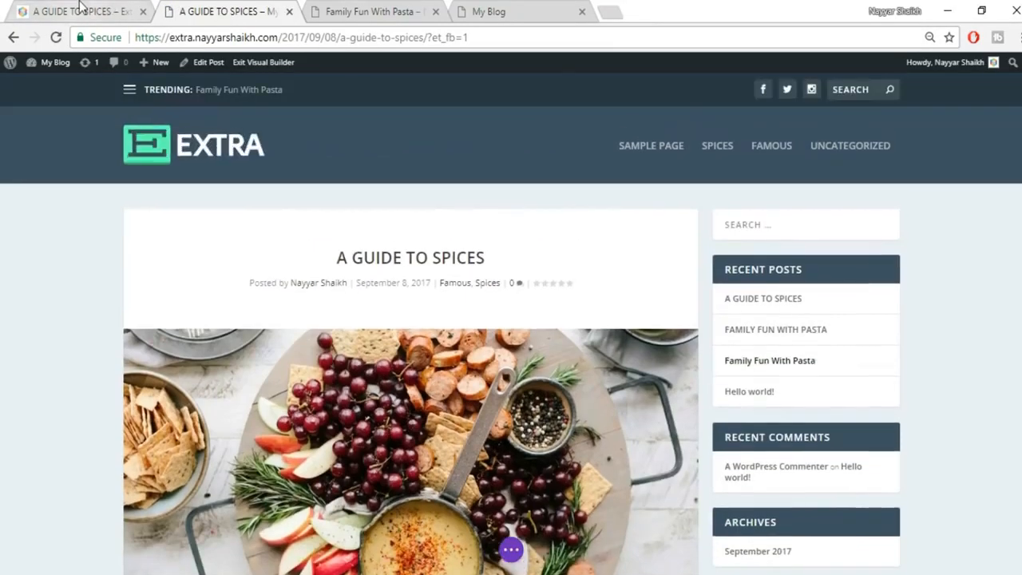
# Highlight the live post's intro paragraph, then go back to the builder tab
pyautogui.scroll(-3, 379, 300)
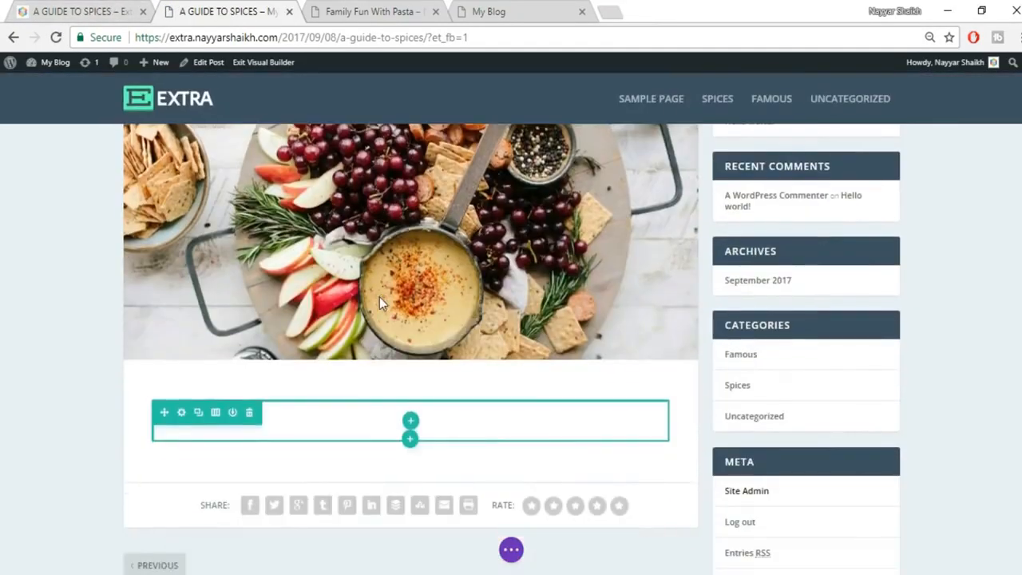
pyautogui.scroll(-3, 379, 297)
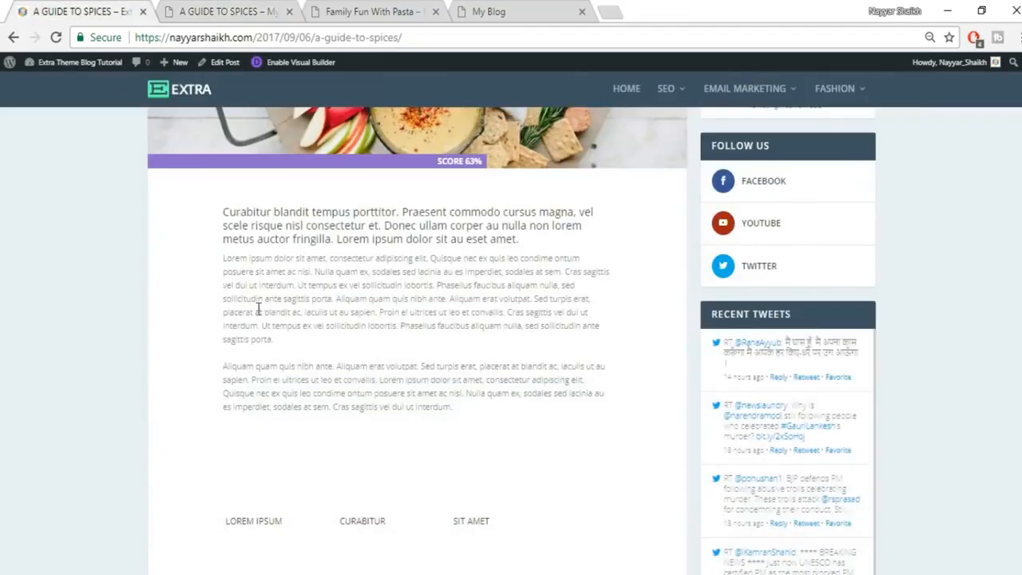
pyautogui.scroll(3, 257, 308)
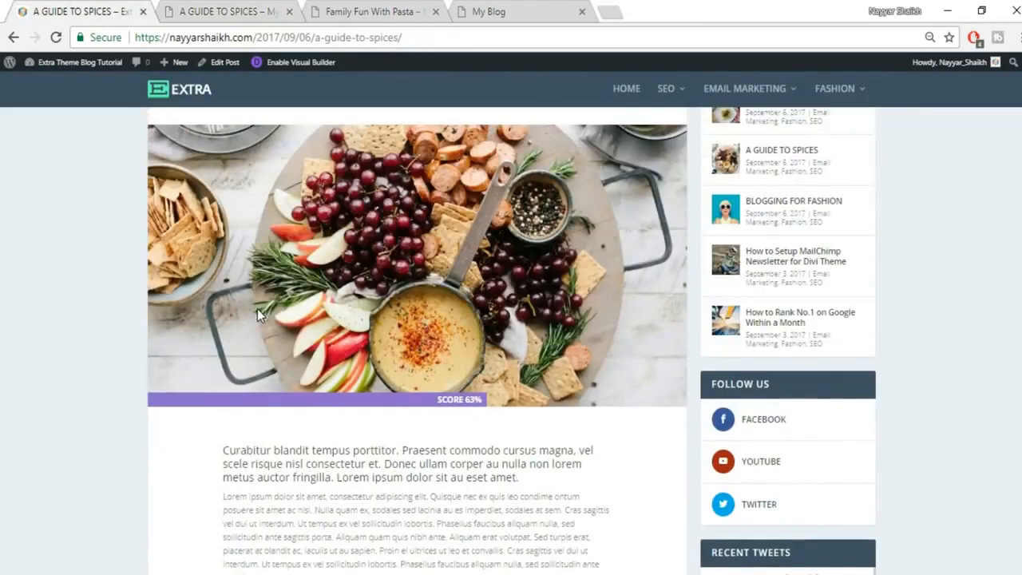
pyautogui.scroll(-2, 257, 309)
pyautogui.moveTo(220, 296); pyautogui.dragTo(577, 321)
pyautogui.hotkey('ctrl', 'c')
pyautogui.click(575, 365)
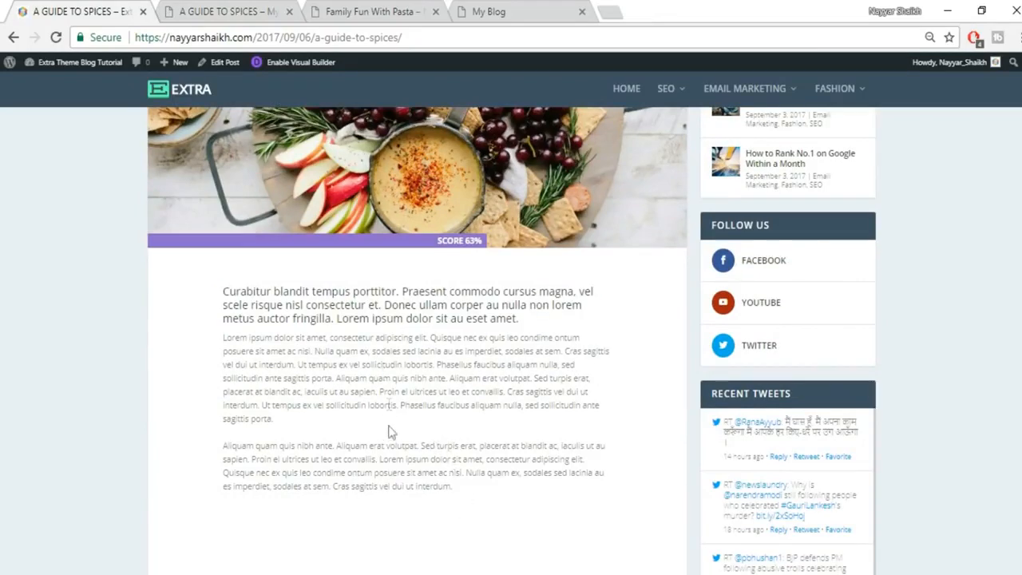
pyautogui.click(229, 10)
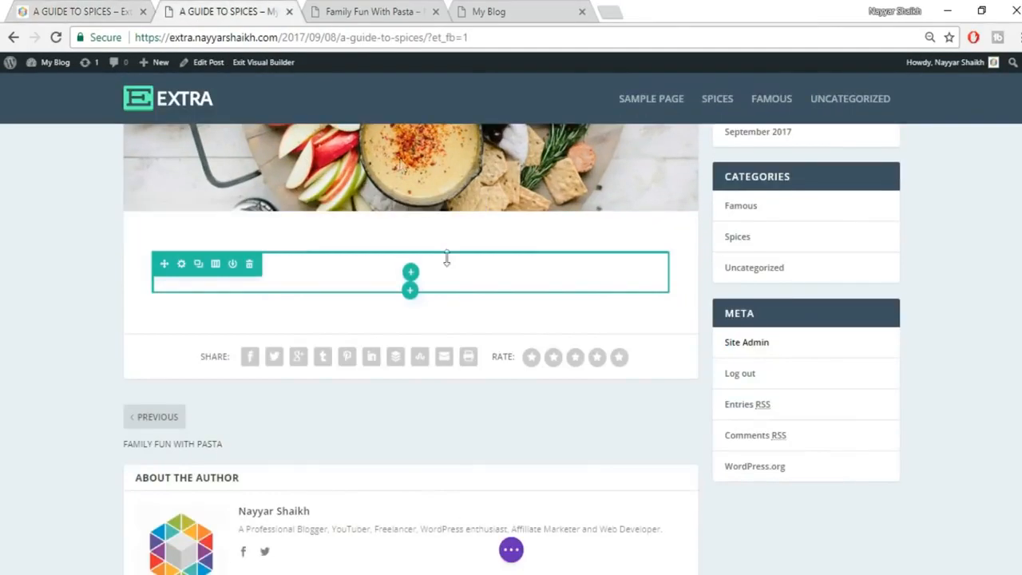
# Give the empty row one full-width column and paste the intro into a new Text module
pyautogui.click(411, 282)
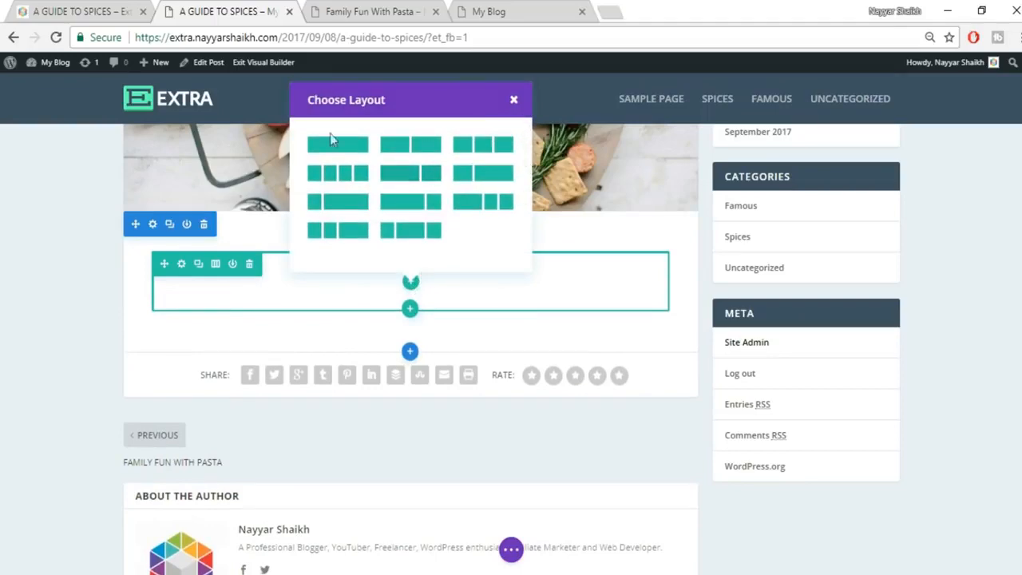
pyautogui.click(112, 8)
pyautogui.click(331, 141)
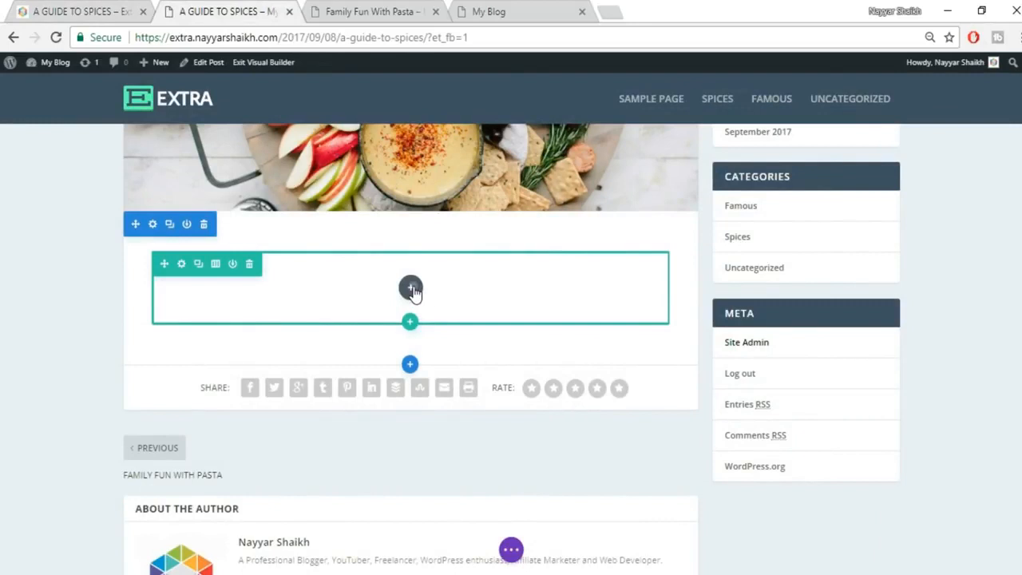
pyautogui.click(411, 288)
pyautogui.write('te')
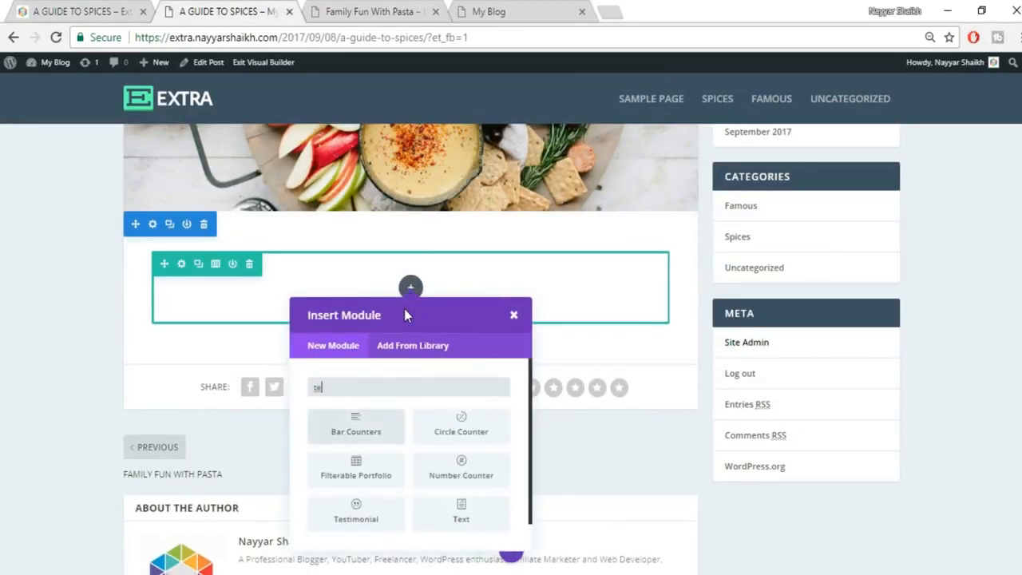
pyautogui.write('xt')
pyautogui.click(379, 428)
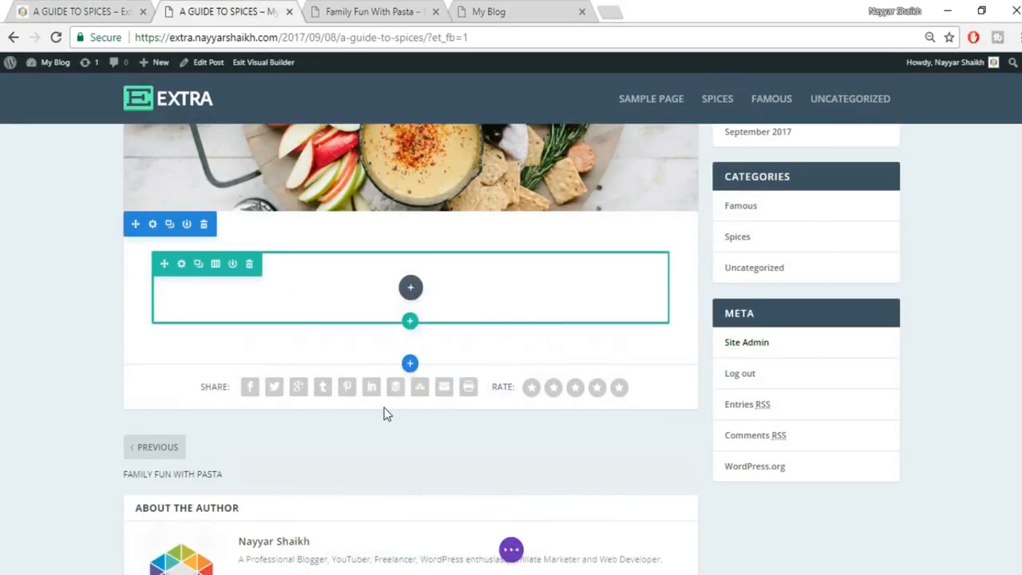
pyautogui.click(898, 316)
pyautogui.click(827, 384)
pyautogui.hotkey('ctrl', 'v')
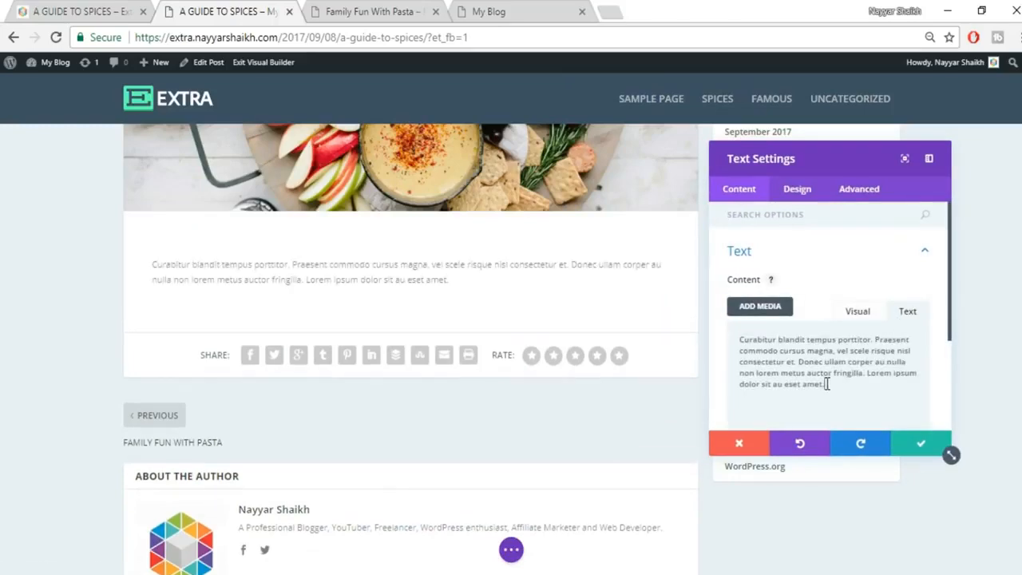
# Center the intro paragraph's text
pyautogui.click(54, 6)
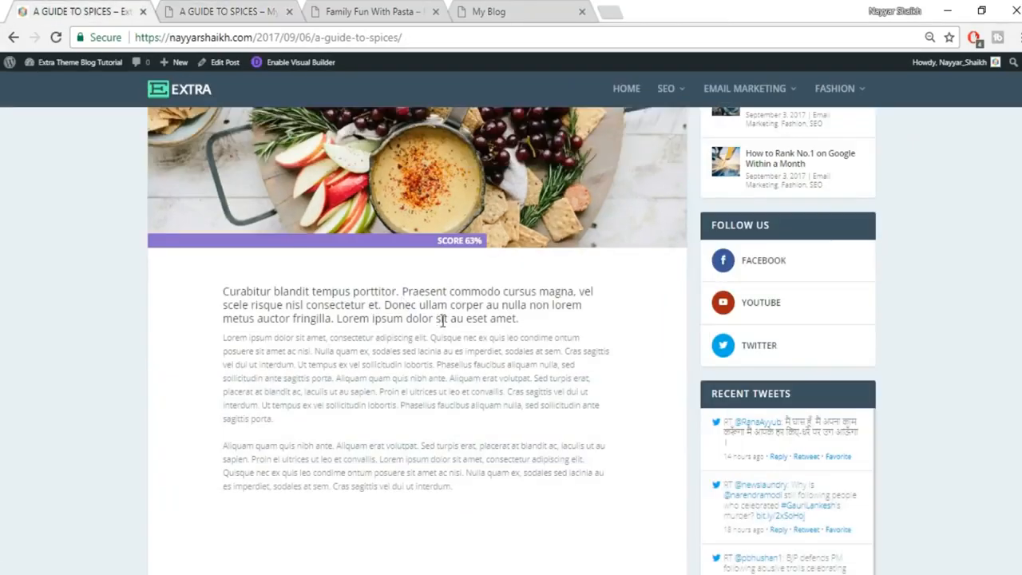
pyautogui.click(255, 11)
pyautogui.click(799, 189)
pyautogui.click(809, 254)
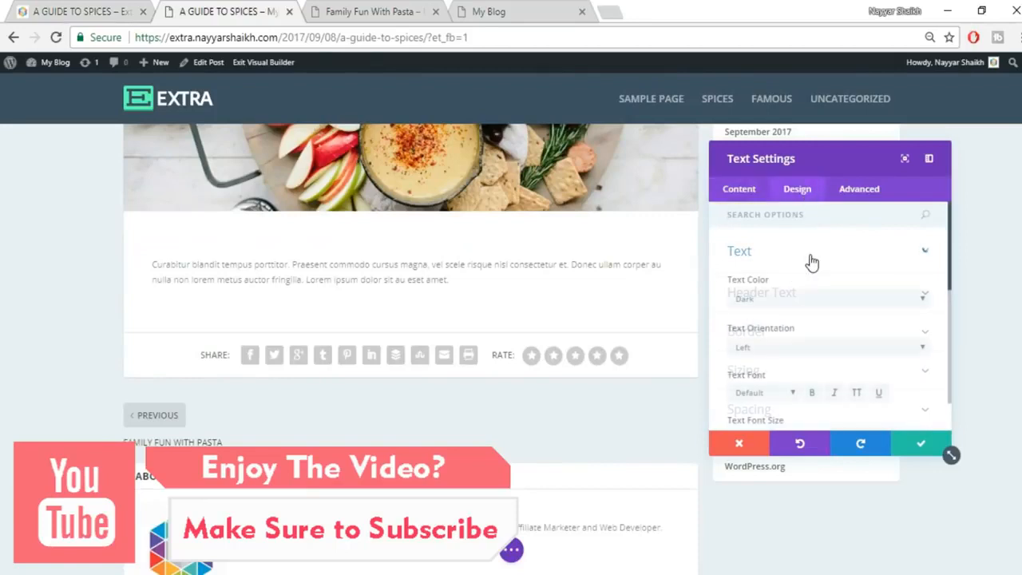
pyautogui.click(795, 346)
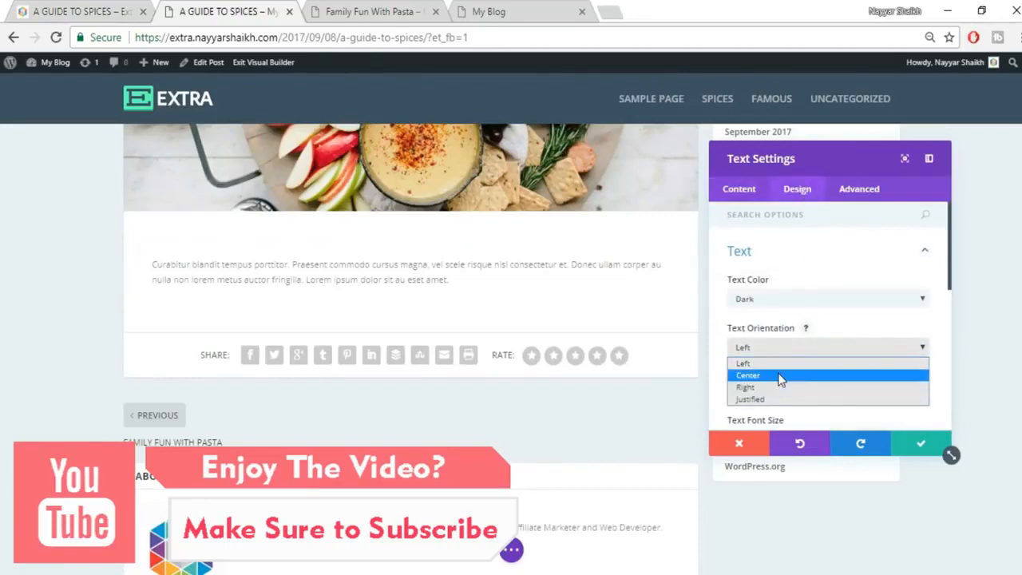
pyautogui.click(779, 375)
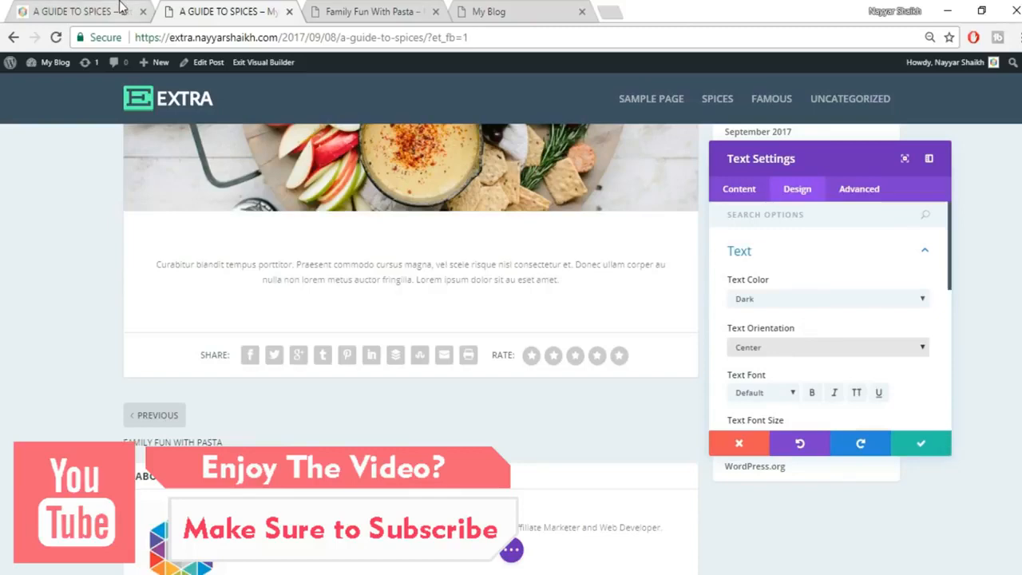
# Change the intro text's font size from 14 to 18px
pyautogui.click(95, 11)
pyautogui.click(240, 11)
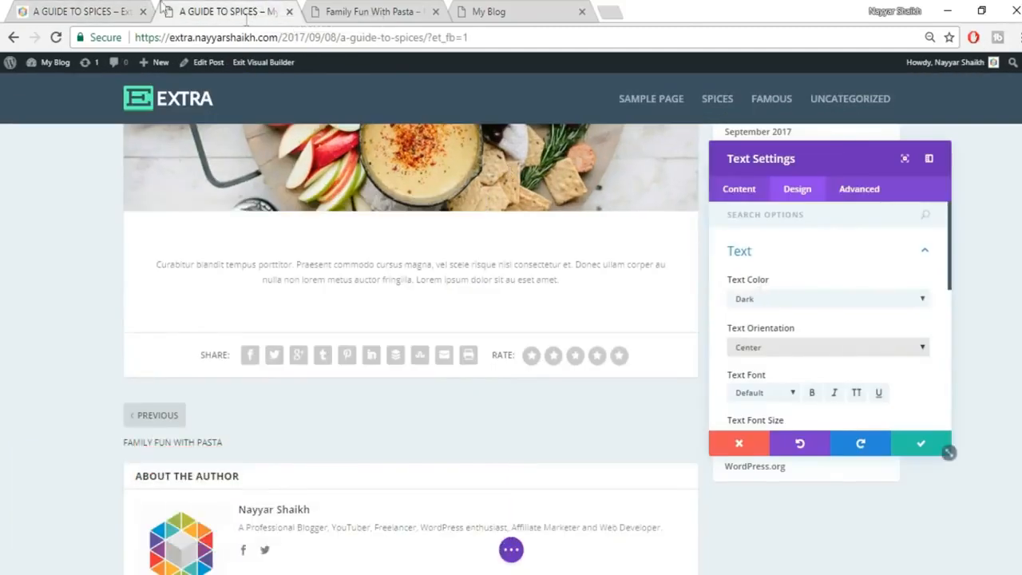
pyautogui.click(80, 11)
pyautogui.click(182, 11)
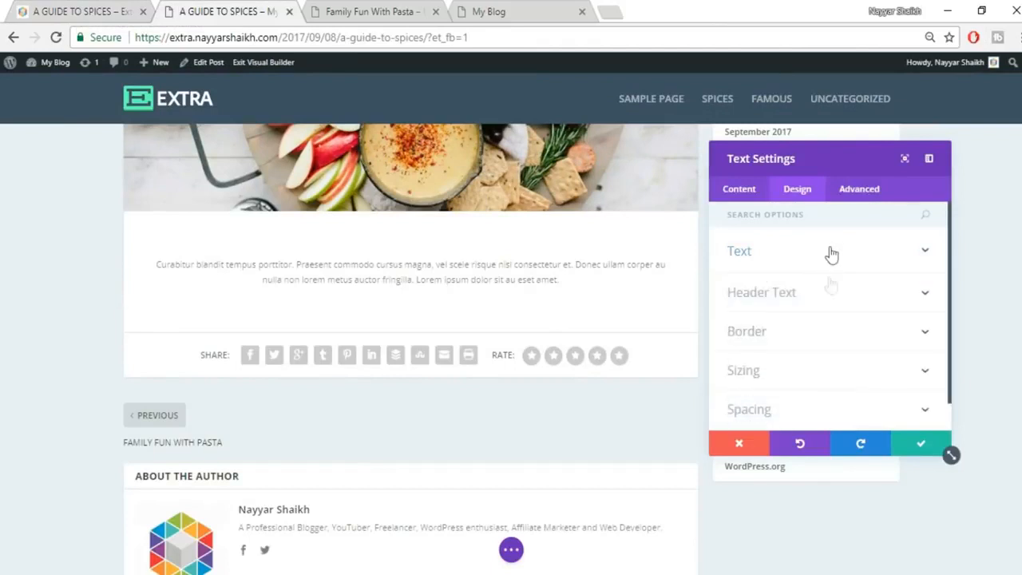
pyautogui.click(835, 256)
pyautogui.scroll(-2, 860, 312)
pyautogui.doubleClick(866, 357)
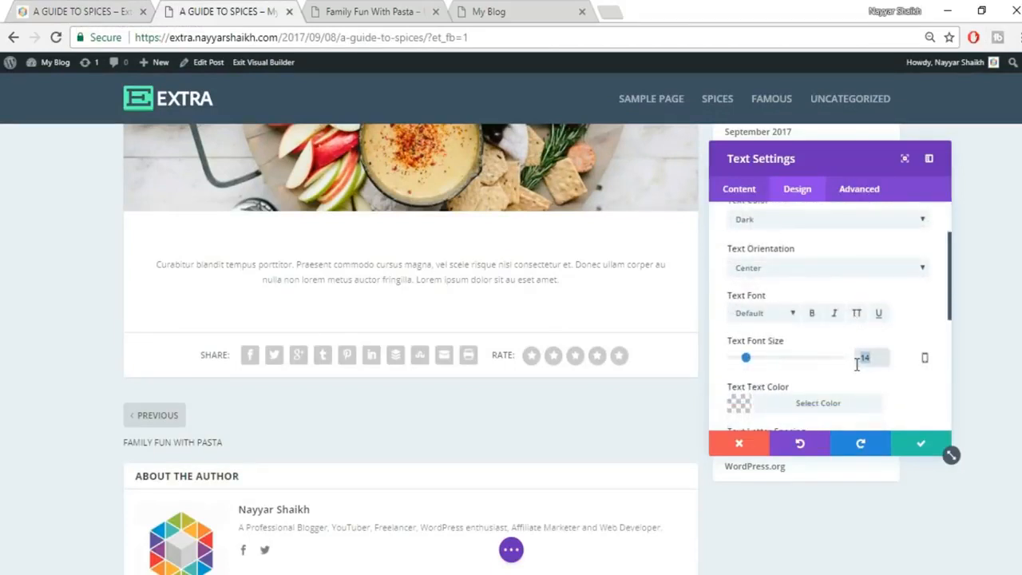
pyautogui.write('18')
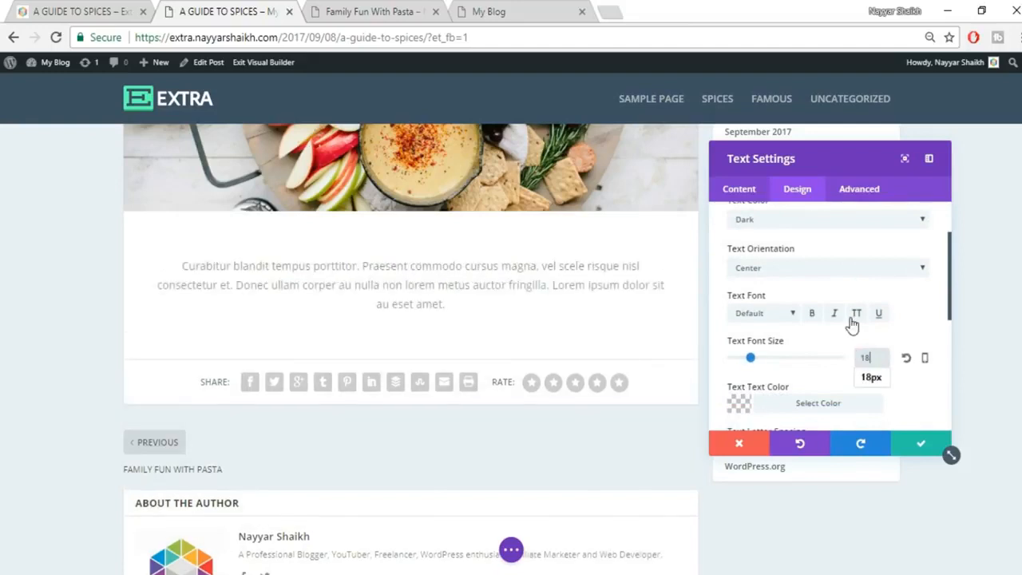
# Make the intro text black, save the module, and select the live post's second paragraph
pyautogui.scroll(-2, 860, 336)
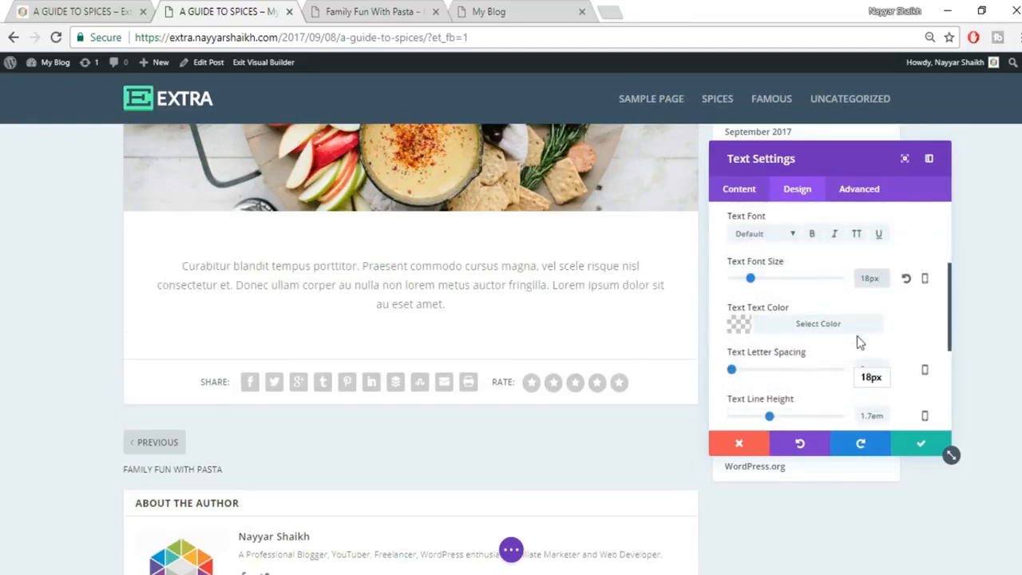
pyautogui.click(827, 324)
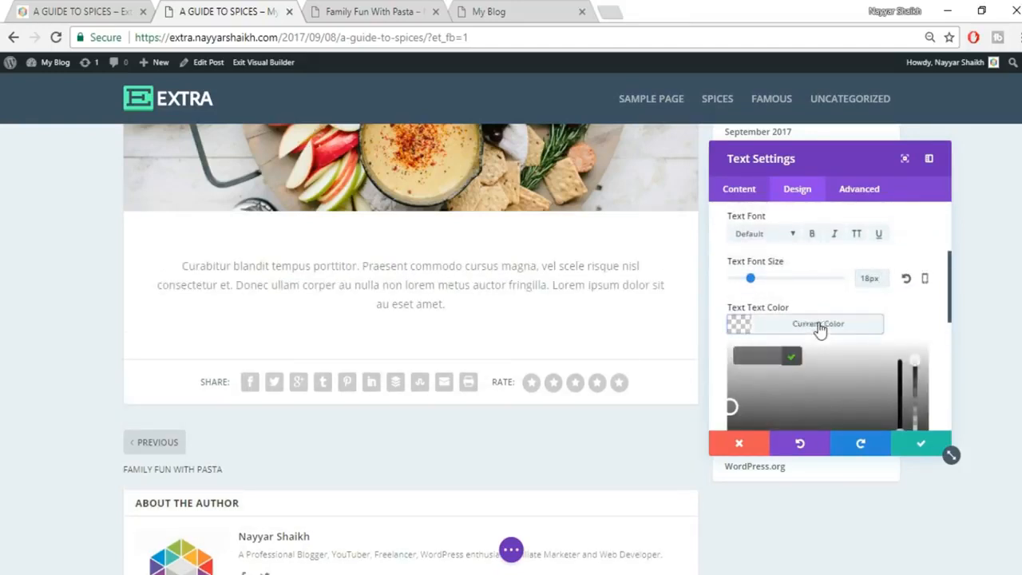
pyautogui.scroll(-2, 760, 388)
pyautogui.click(743, 384)
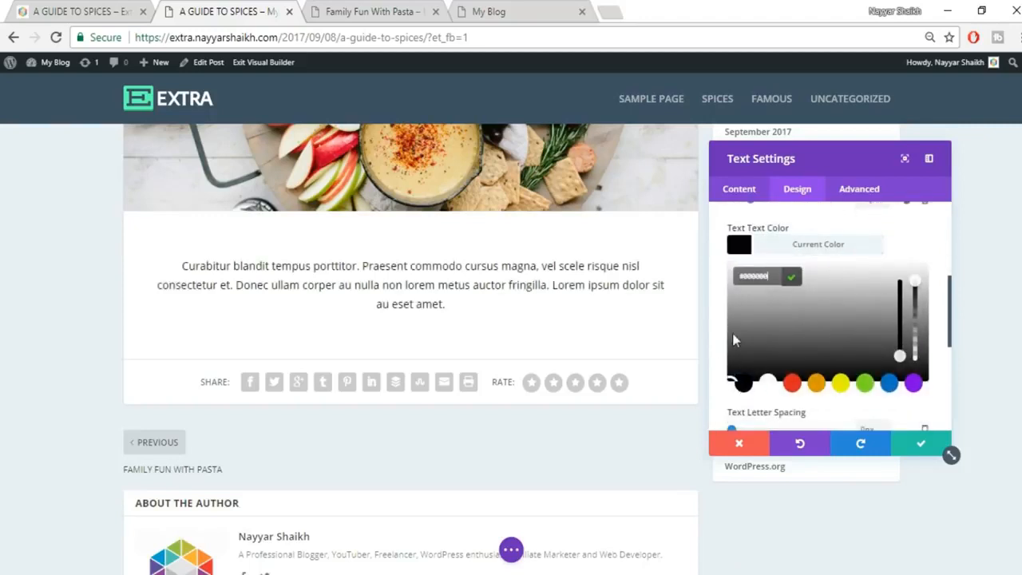
pyautogui.click(920, 444)
pyautogui.click(75, 11)
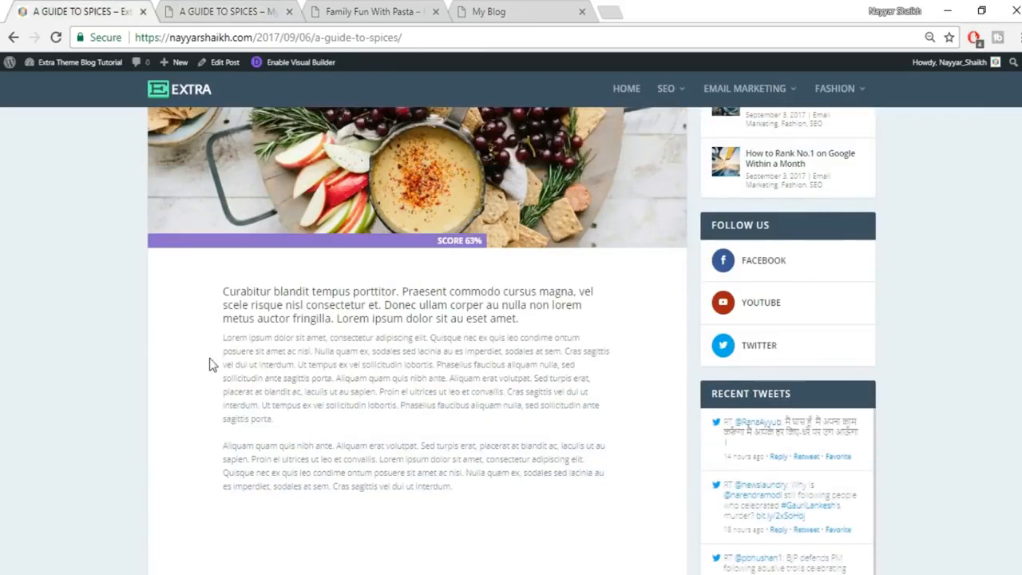
pyautogui.moveTo(220, 341); pyautogui.dragTo(318, 422)
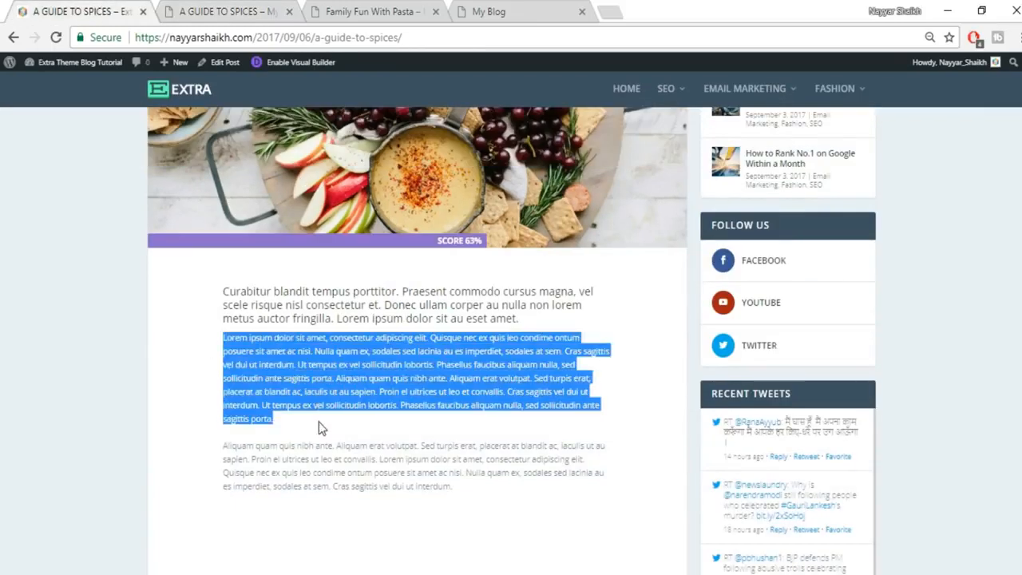
# Add a second Text module below the intro containing the pasted lorem ipsum paragraph
pyautogui.click(202, 9)
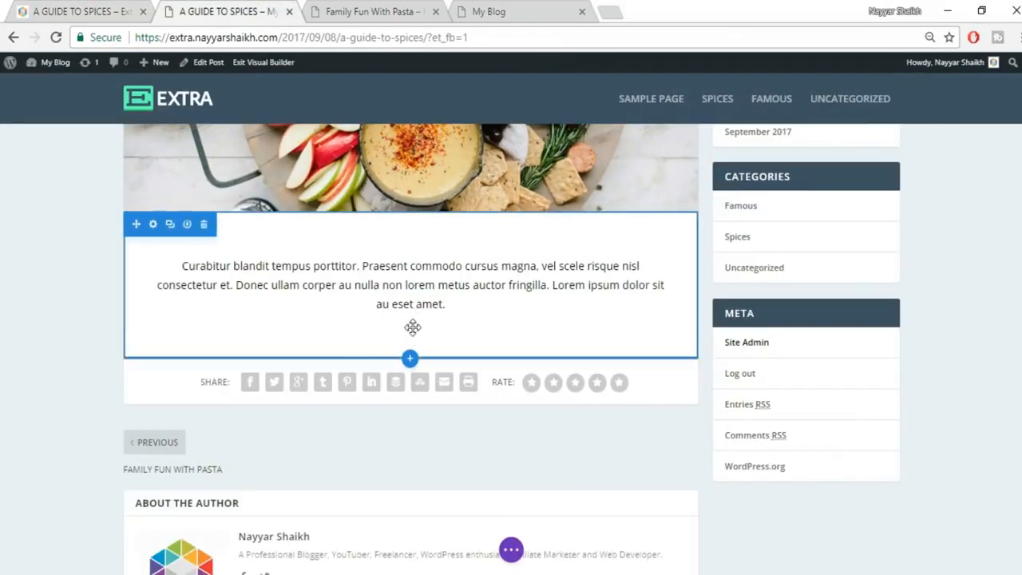
pyautogui.click(408, 290)
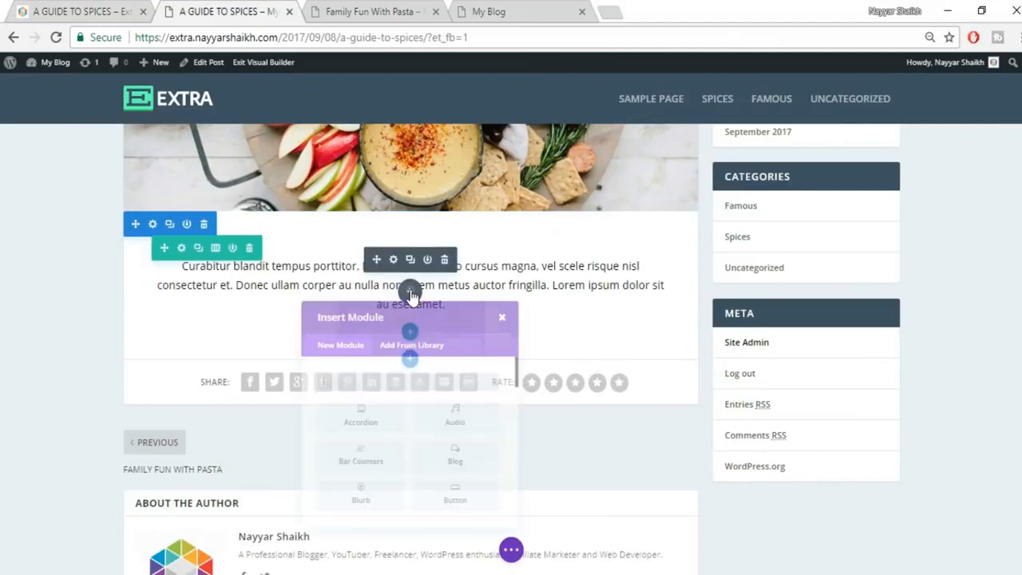
pyautogui.write('tr')
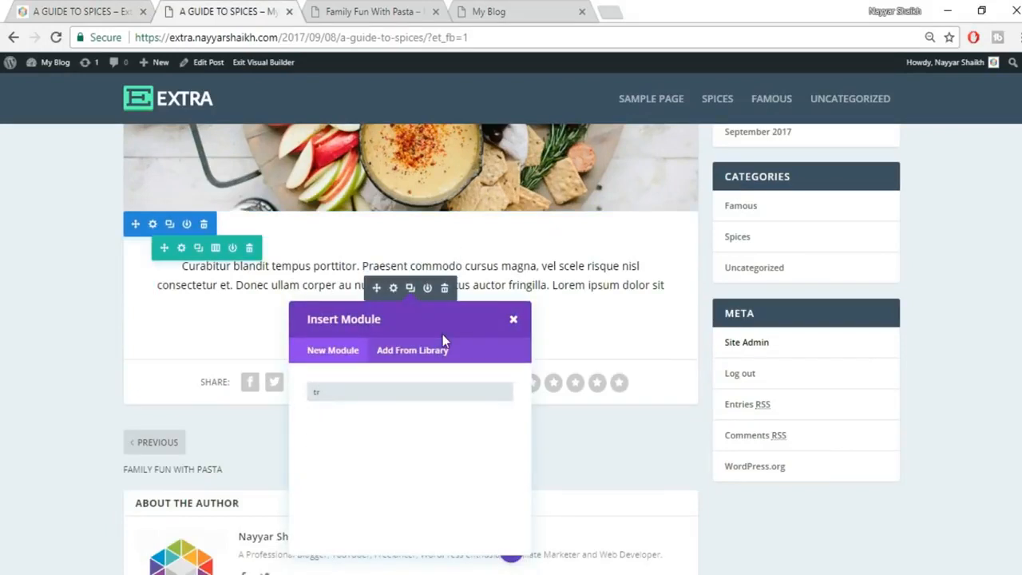
pyautogui.press('BackSpace')
pyautogui.write('ex')
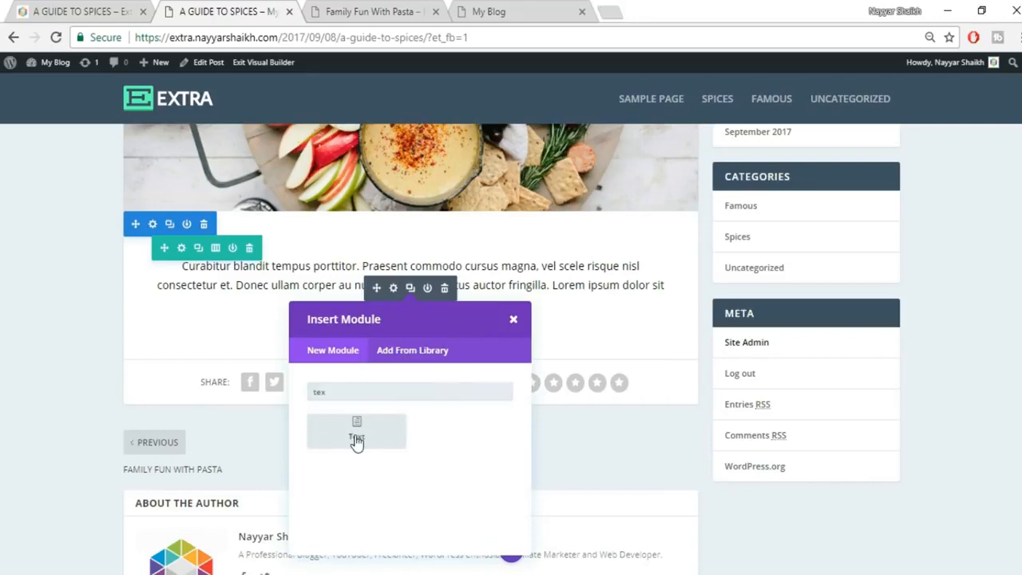
pyautogui.click(357, 441)
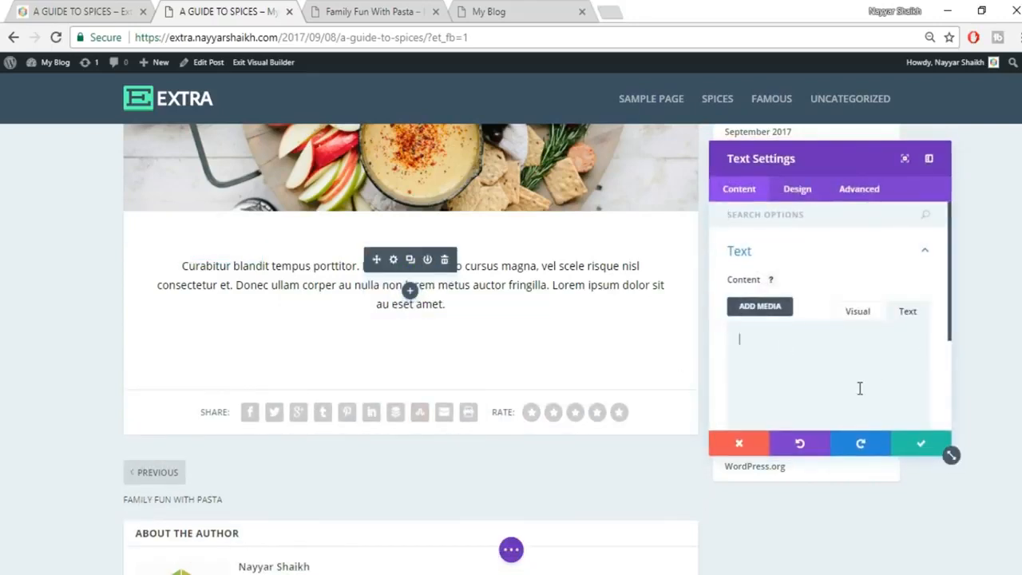
pyautogui.write('Lorem ipsum dolor sit amet, consectetur adipiscing elit. Quisque nec ex quis leo condimentum posuere sit amet ac nisl. Nulla quam ex, sodales sed lacinia au es imperdiet, sodales et am sem. Cras sagittis vel dui ut interdum. Ut tempus ex vel sollicitudin lobortis. Phasellus faucibus aliquam nulla, sed sollicitudin ante sagittis porta. Aliquam quam quis nibh ante. Aliquam erat volutpat. Sed turpis erat, placerat at blandit ac, iaculis ut au sapien. Proin el ultrices ut leo et convallis. Cras sagittis vel dui ut interdum. Ut tempus ex vel sollicitudin lobortis. Phasellus faucibus aliquam nulla, sed sollicitudin ante sagittis porta.')
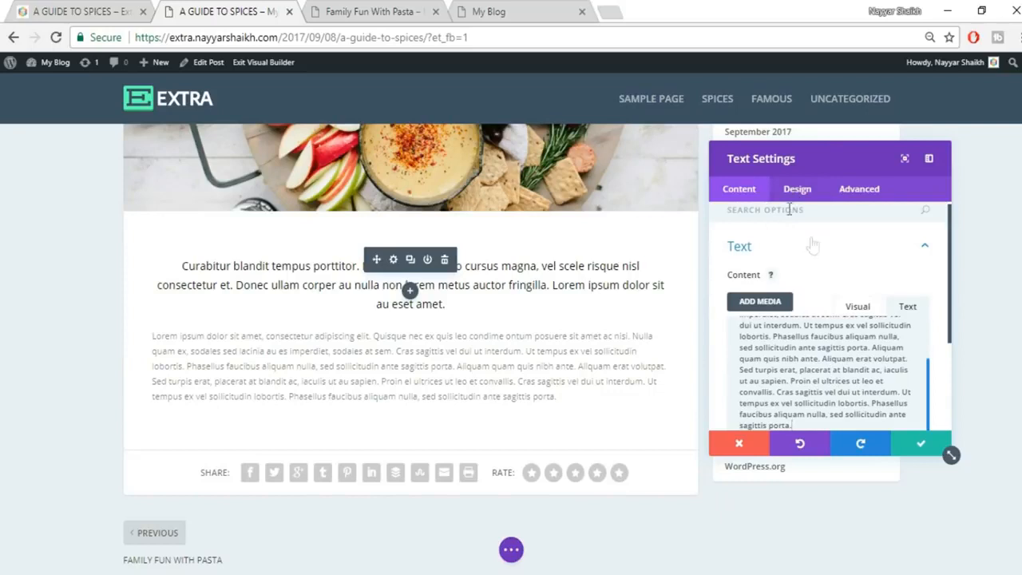
# Justify the lorem ipsum paragraph and save the module
pyautogui.click(797, 190)
pyautogui.click(793, 260)
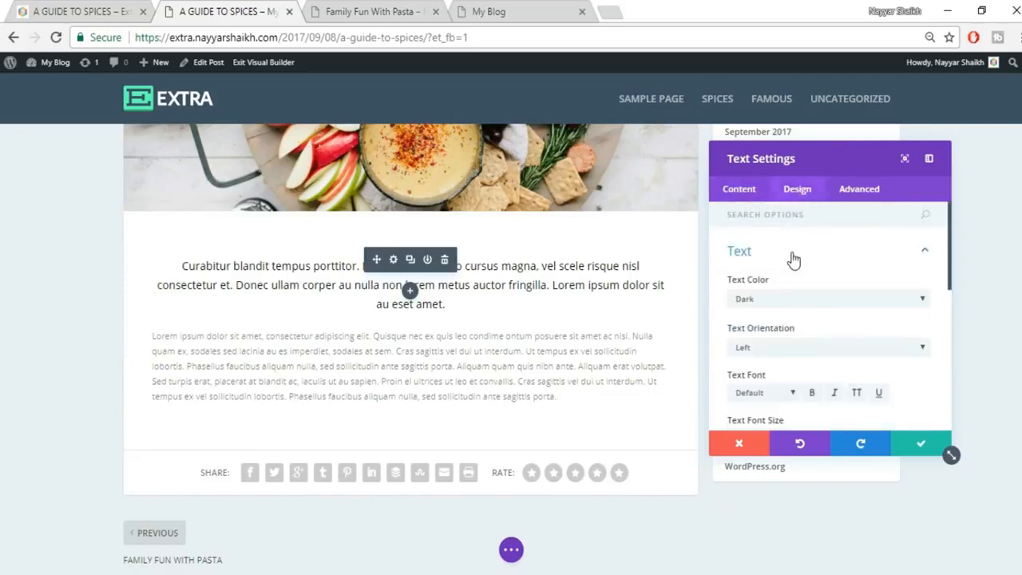
pyautogui.click(801, 346)
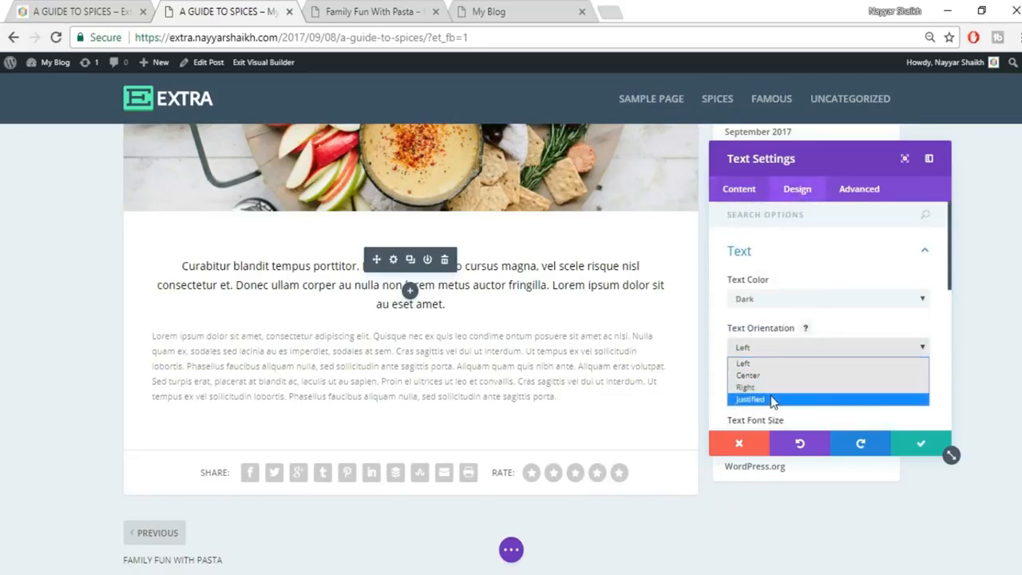
pyautogui.click(771, 393)
pyautogui.click(911, 444)
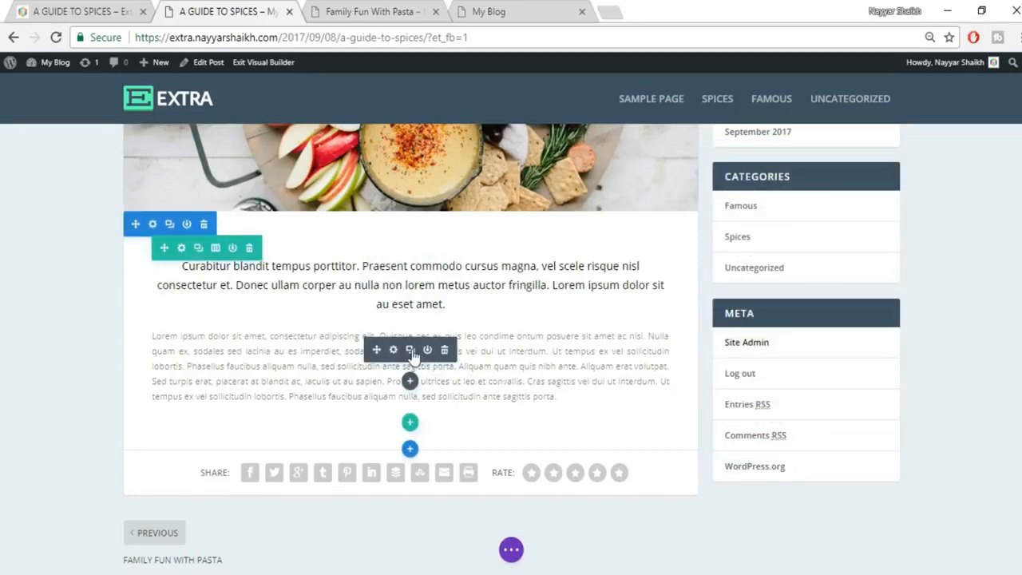
# Duplicate the paragraph and trim the copy down to two lines
pyautogui.click(410, 351)
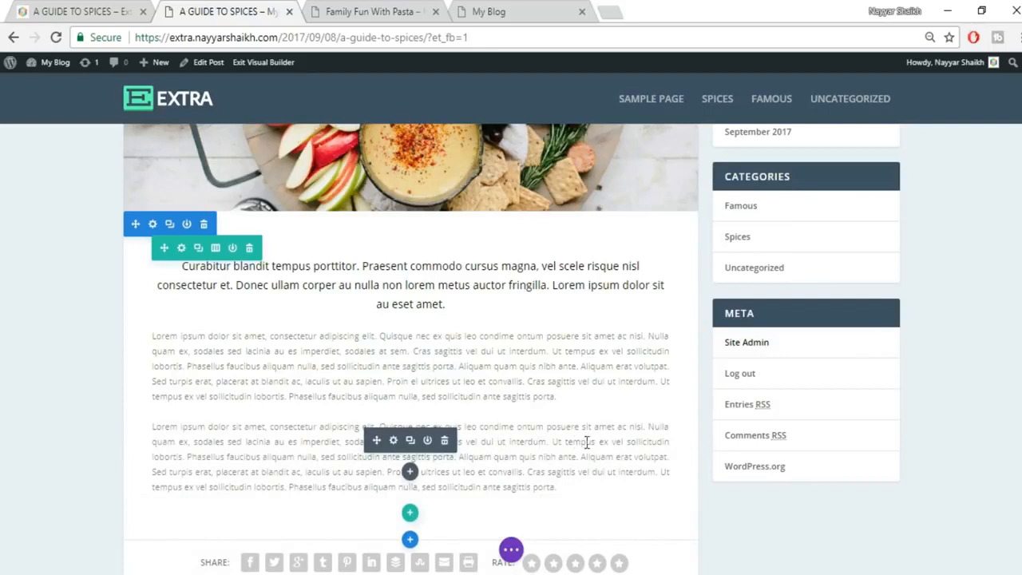
pyautogui.moveTo(554, 445); pyautogui.dragTo(568, 485)
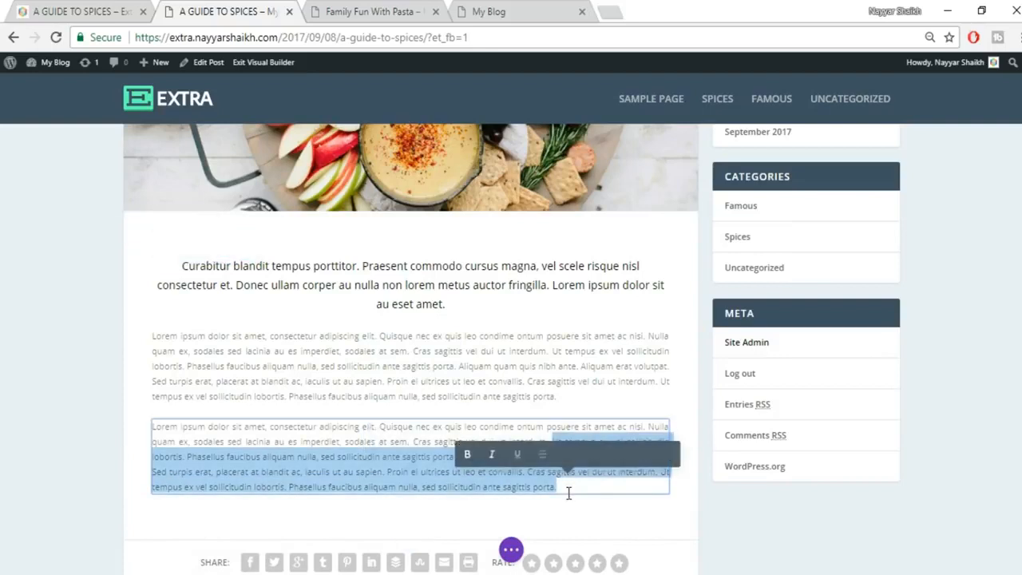
pyautogui.press('BackSpace')
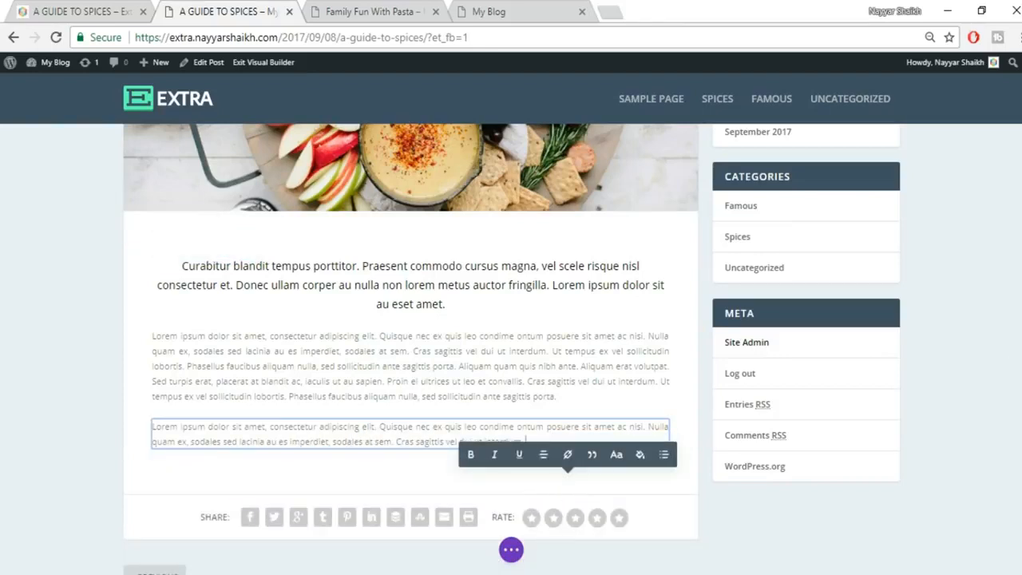
pyautogui.click(511, 549)
pyautogui.click(62, 10)
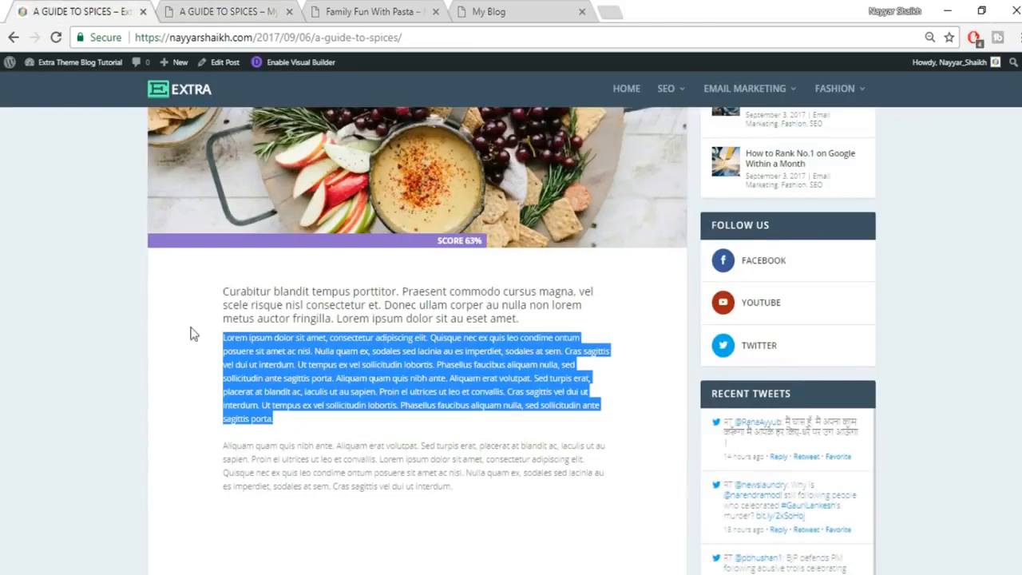
pyautogui.click(185, 4)
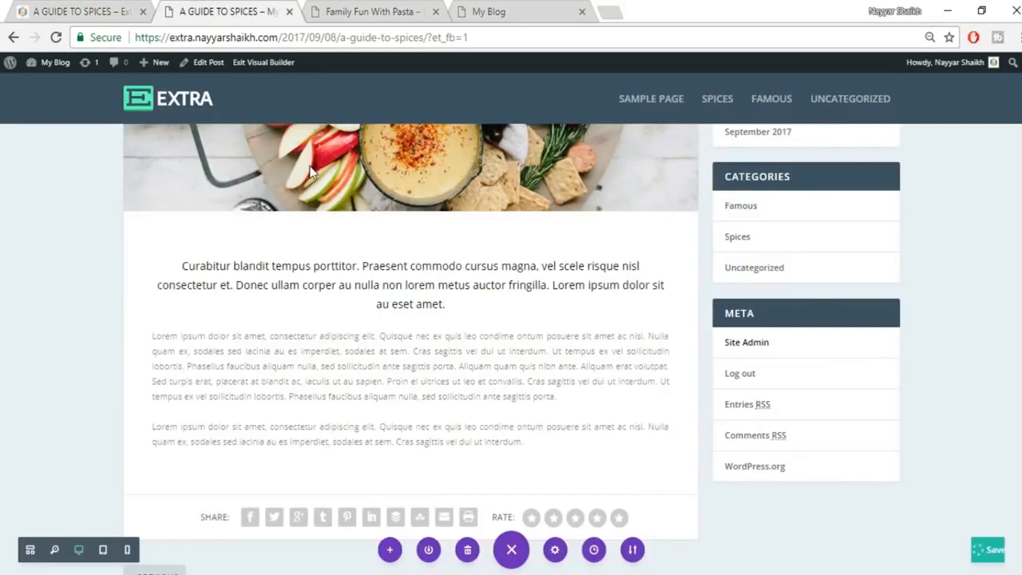
# Drag the text module's padding to about 100px left and 118px right
pyautogui.moveTo(132, 326)
pyautogui.moveTo(129, 330); pyautogui.dragTo(190, 329)
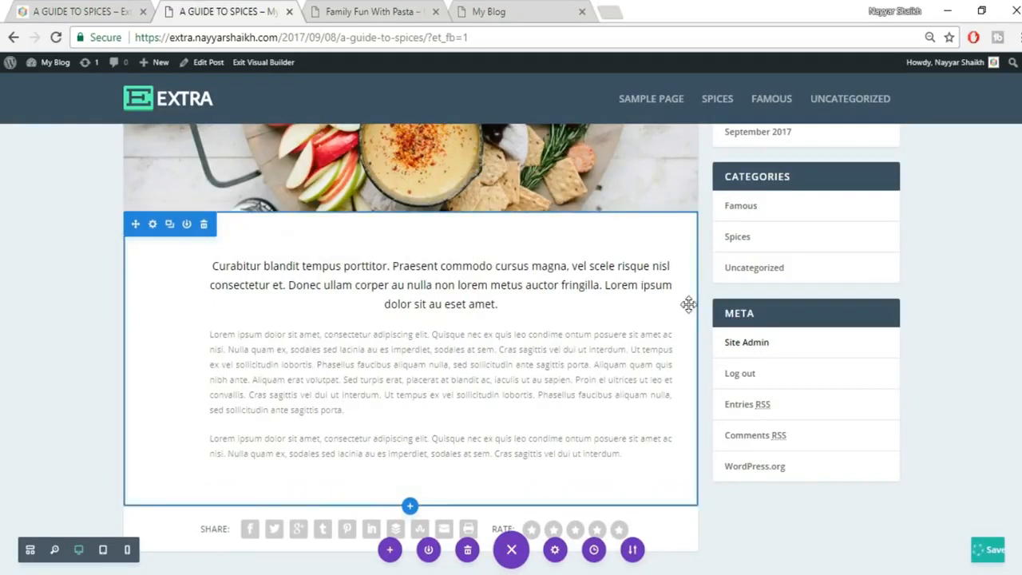
pyautogui.moveTo(674, 304); pyautogui.dragTo(630, 301)
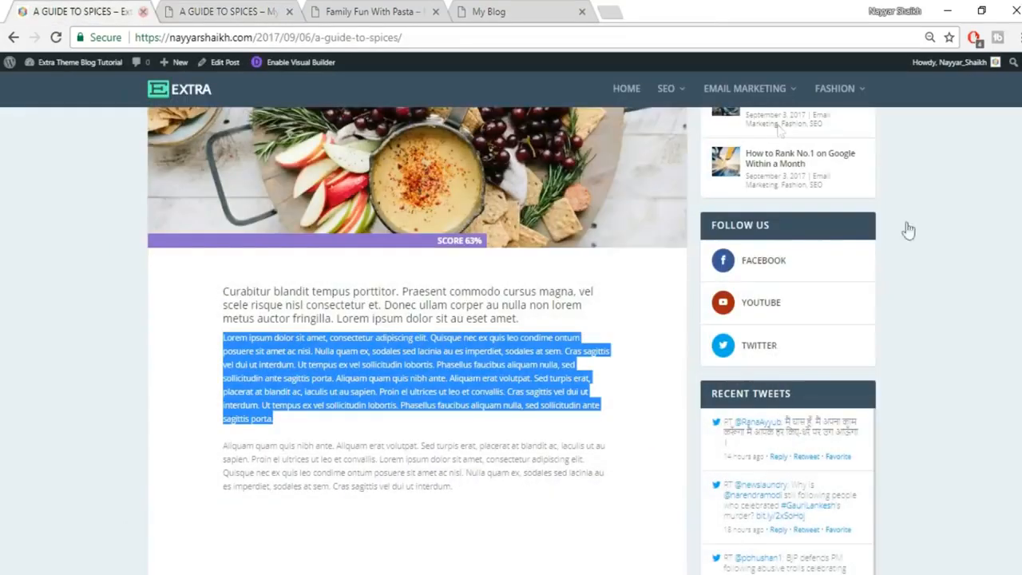
pyautogui.scroll(-4, 909, 231)
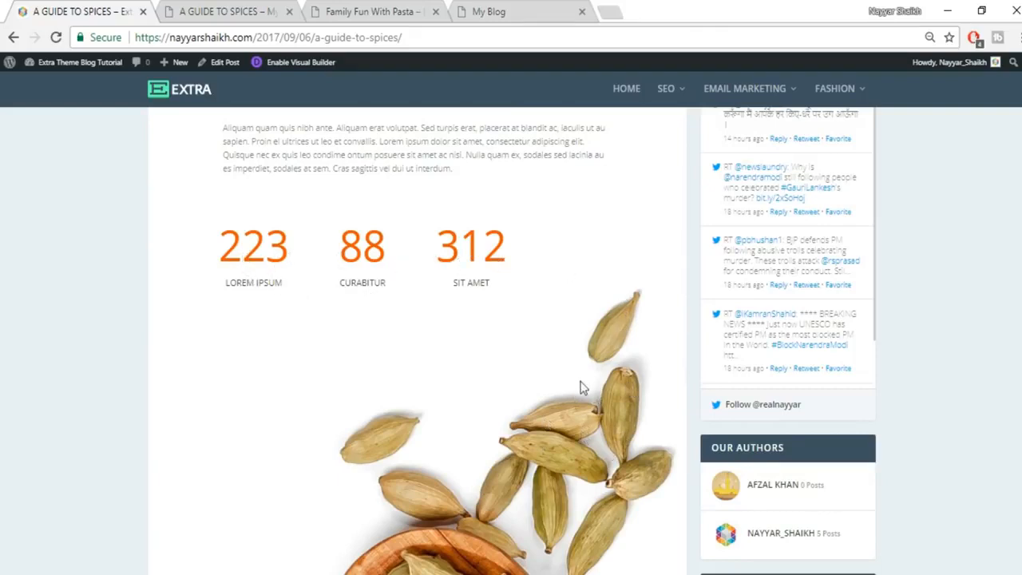
# Add a Regular section with a four-column row and a Number Counter in its first column
pyautogui.click(232, 9)
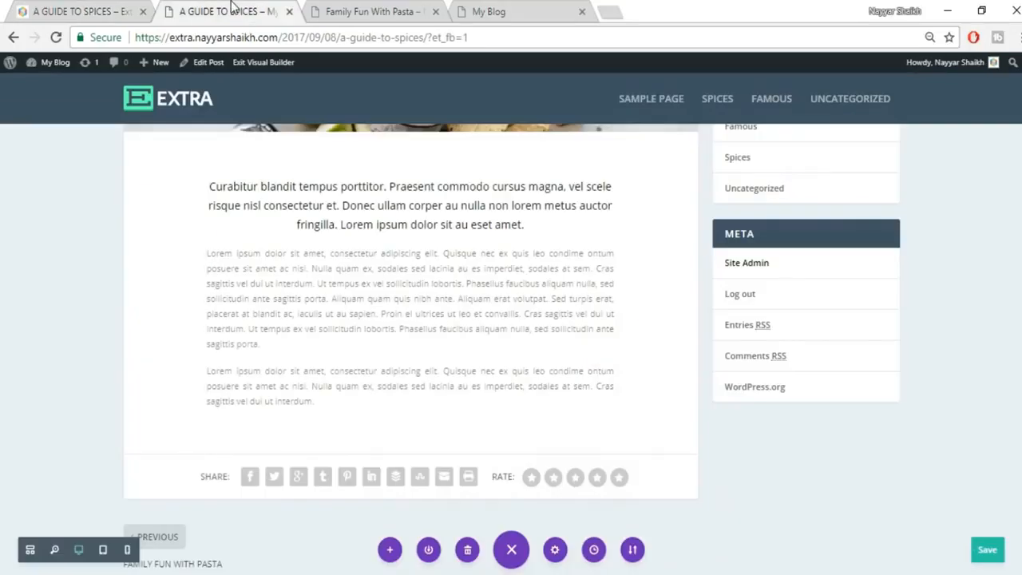
pyautogui.click(410, 453)
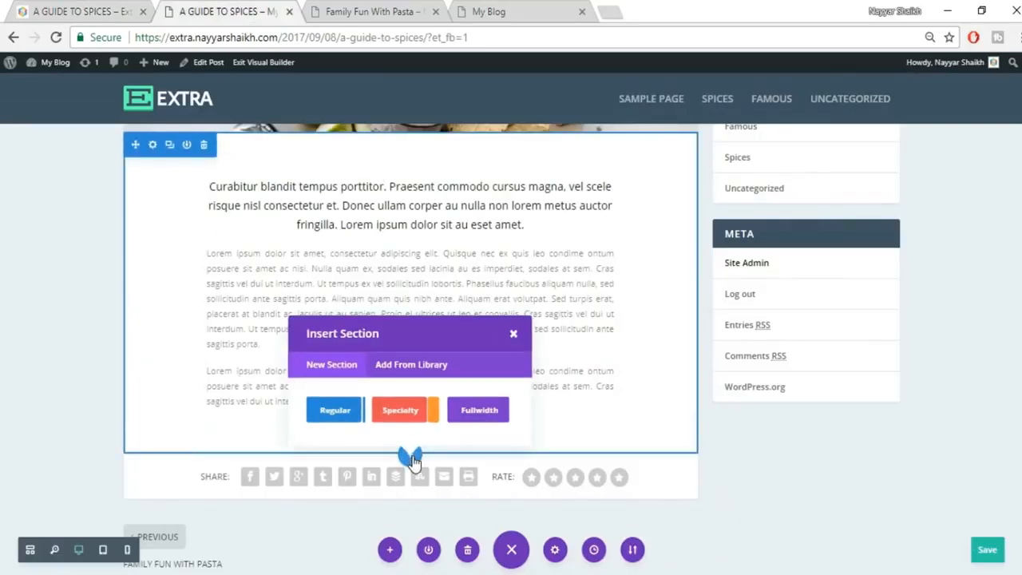
pyautogui.click(349, 416)
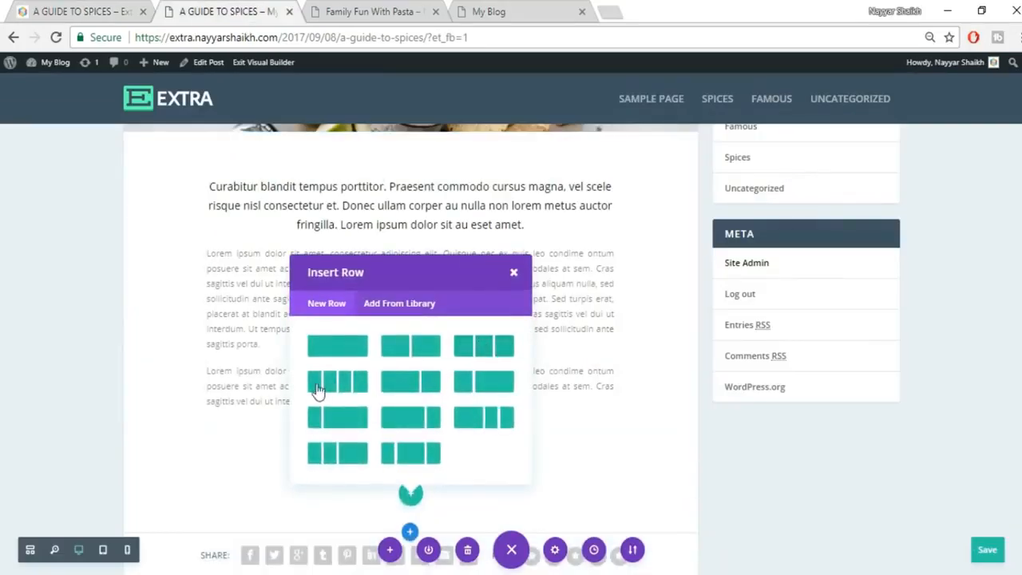
pyautogui.click(335, 392)
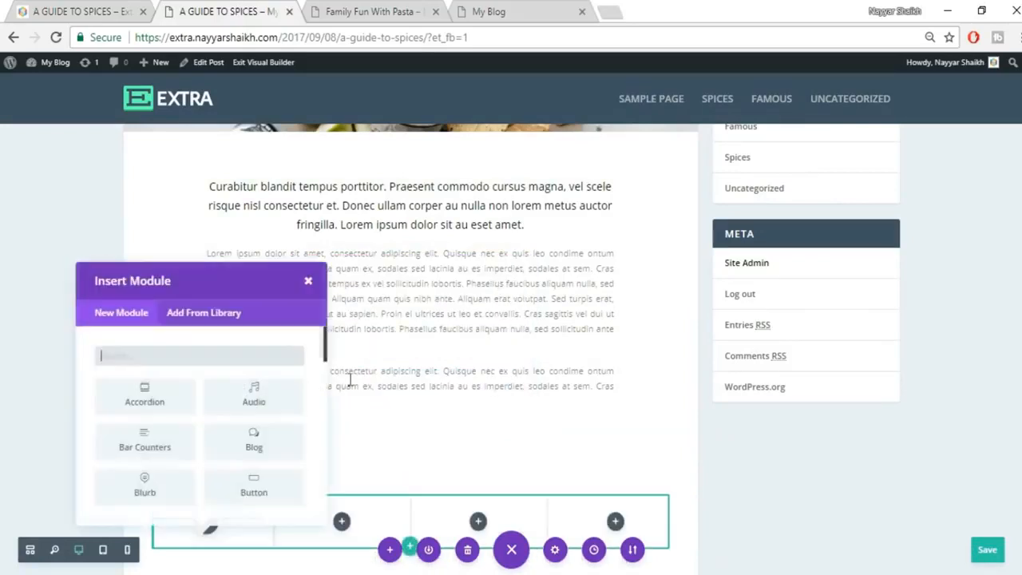
pyautogui.write('coun')
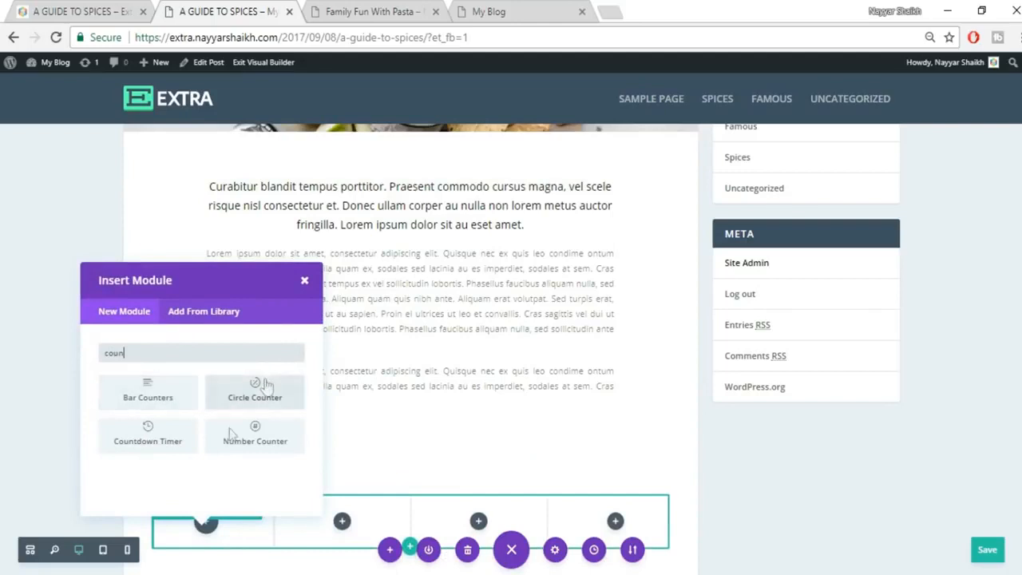
pyautogui.click(78, 8)
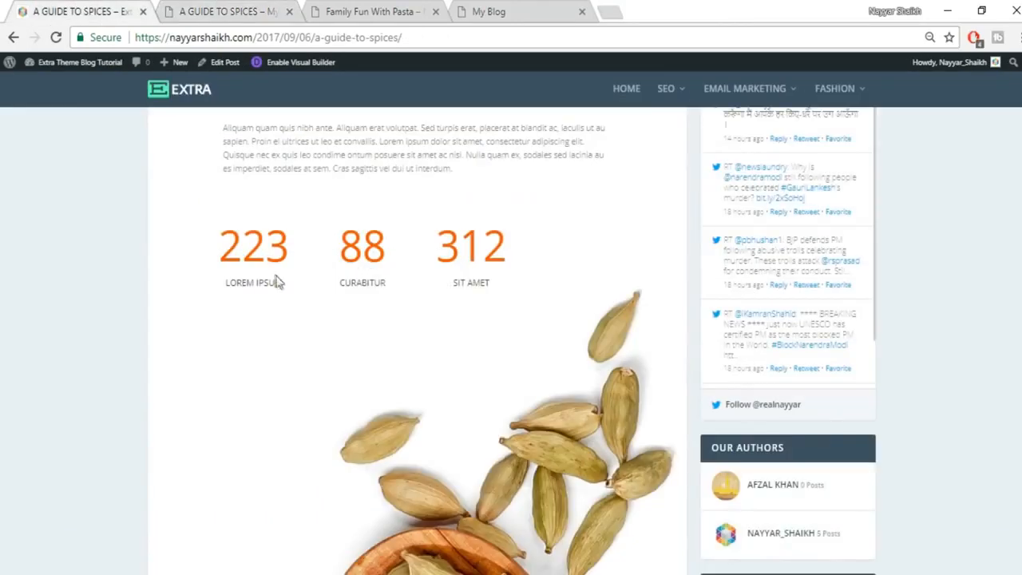
pyautogui.click(243, 8)
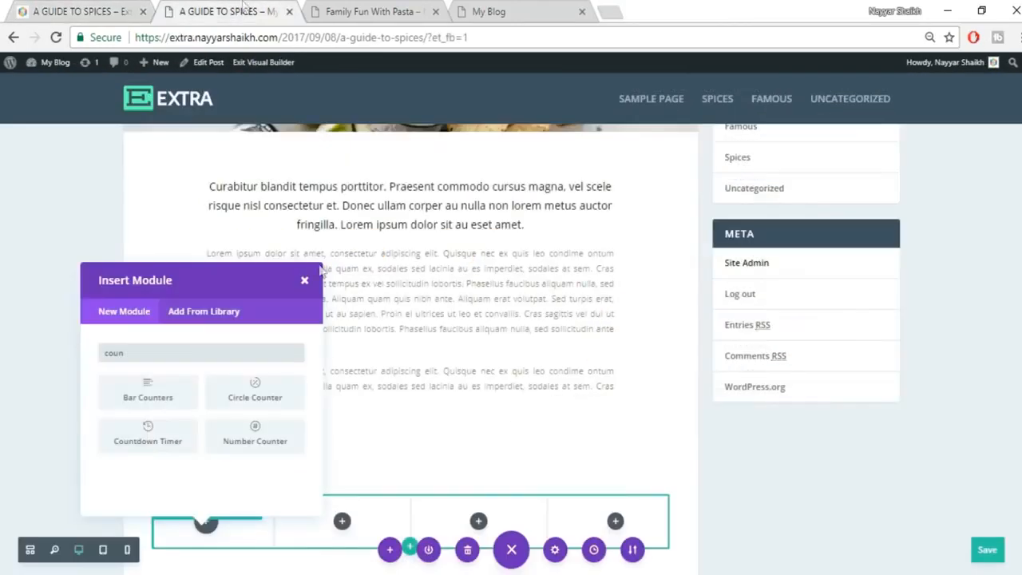
pyautogui.click(265, 447)
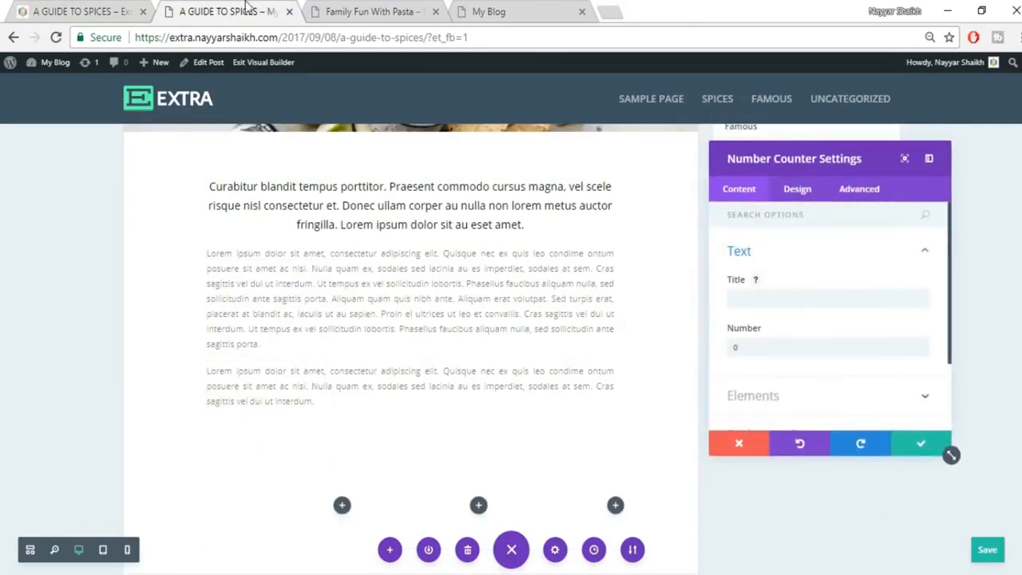
# Title the counter LOREM IPSUM, copied from the live post, and set its number to 223
pyautogui.click(76, 11)
pyautogui.moveTo(223, 283); pyautogui.dragTo(303, 289)
pyautogui.hotkey('ctrl', 'c')
pyautogui.click(202, 12)
pyautogui.click(787, 299)
pyautogui.hotkey('ctrl', 'v')
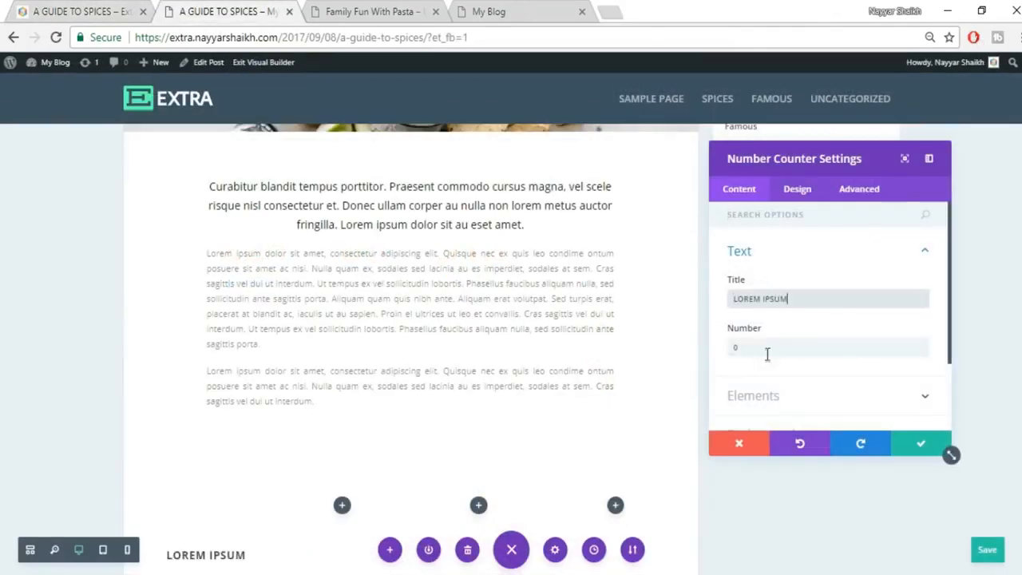
pyautogui.moveTo(751, 352); pyautogui.dragTo(700, 352)
pyautogui.write('22')
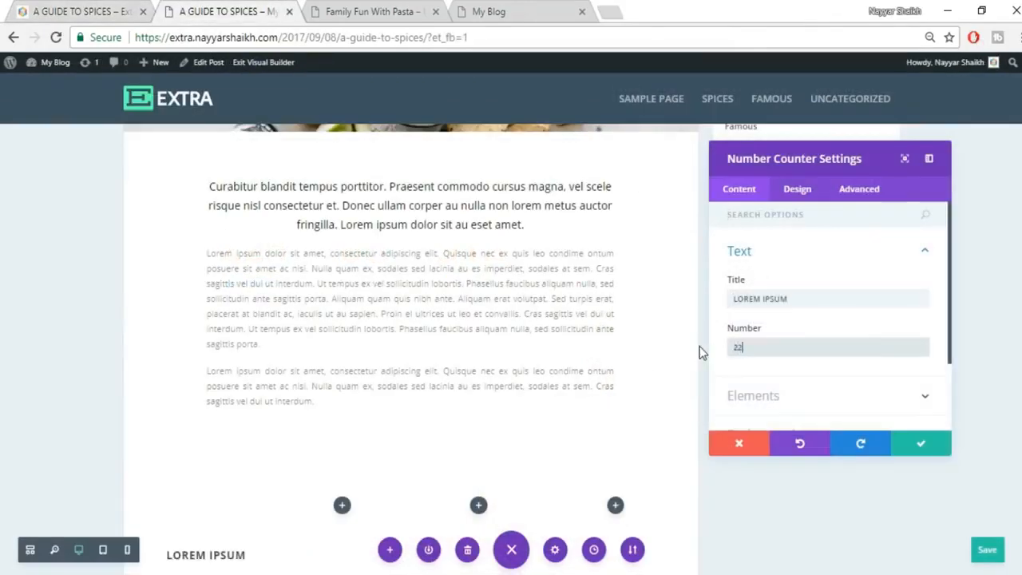
pyautogui.write('3')
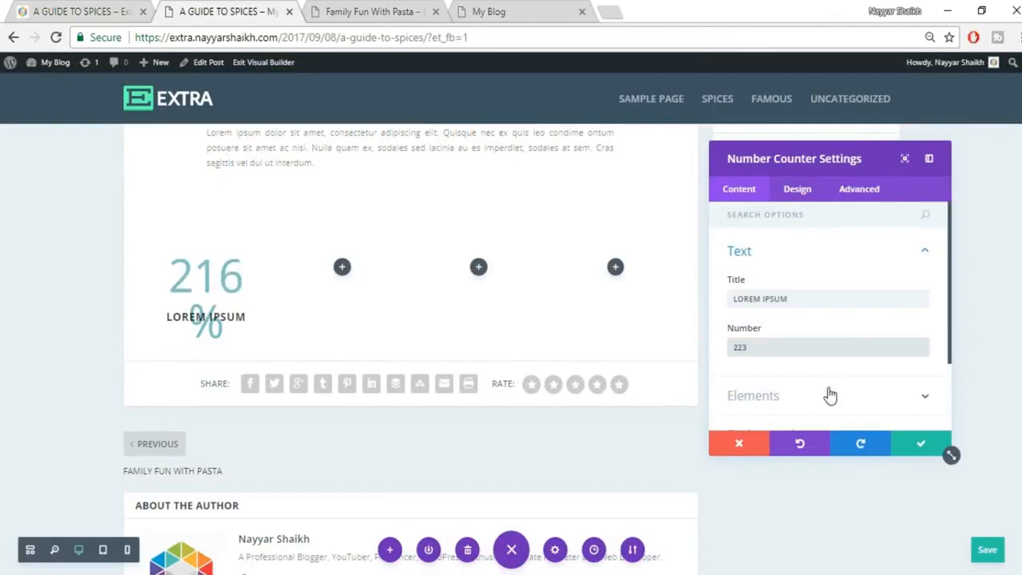
# Turn off the counter's percent sign and save its settings
pyautogui.scroll(-2, 828, 395)
pyautogui.click(803, 313)
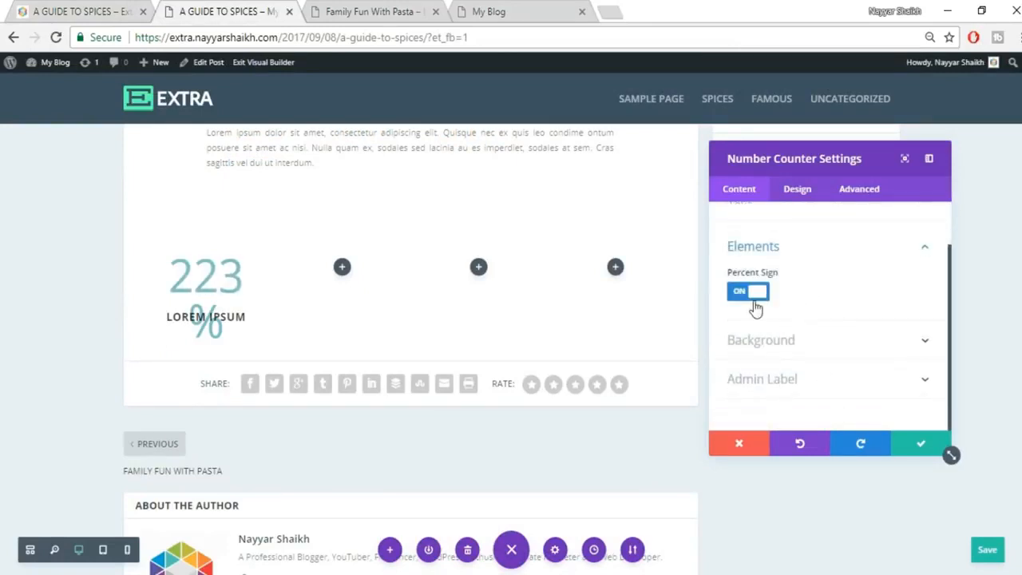
pyautogui.click(755, 302)
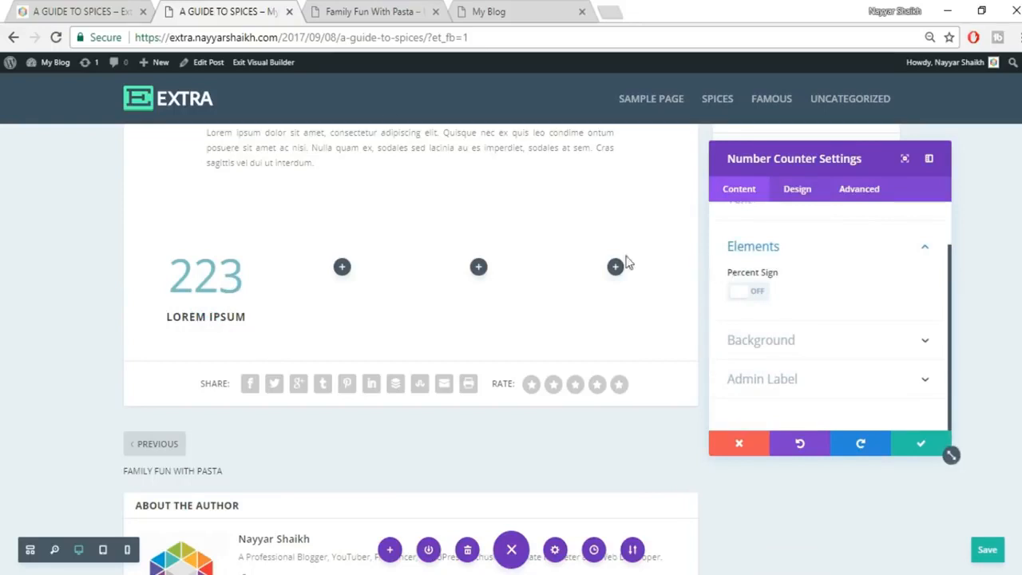
pyautogui.click(25, 7)
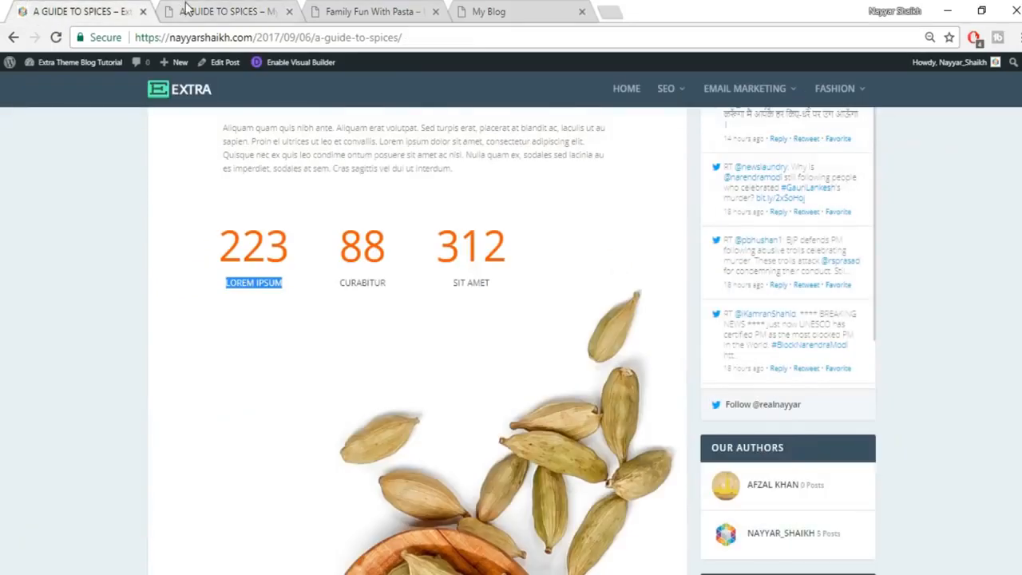
pyautogui.scroll(3, 354, 267)
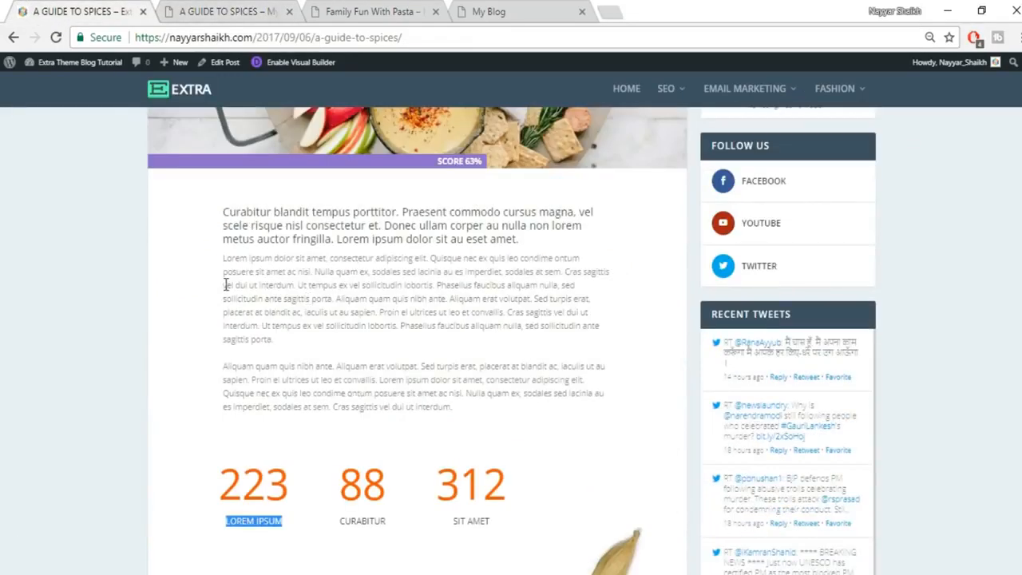
pyautogui.moveTo(224, 361); pyautogui.dragTo(222, 482)
pyautogui.click(225, 484)
pyautogui.click(221, 10)
pyautogui.scroll(2, 551, 352)
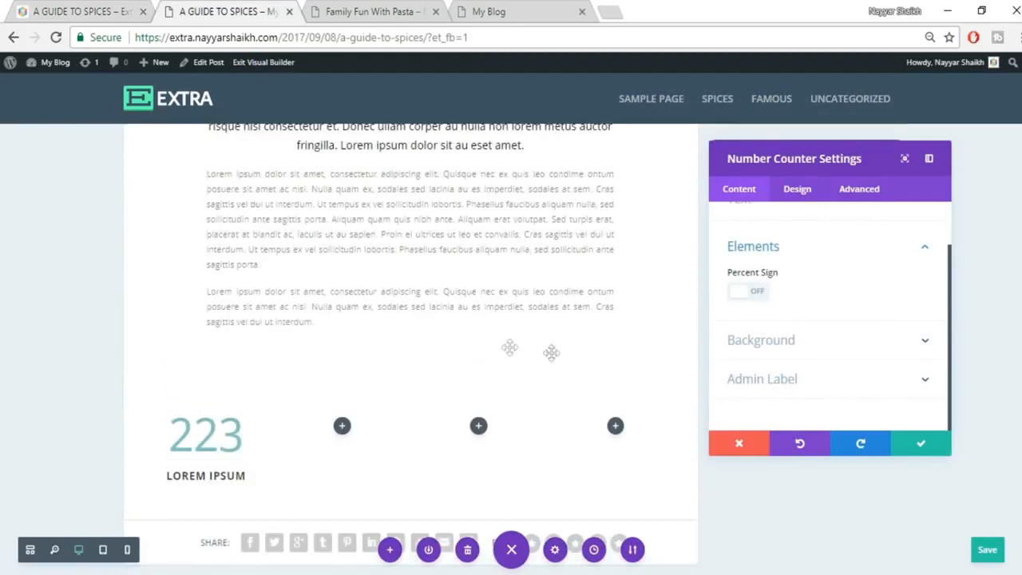
pyautogui.click(918, 447)
pyautogui.moveTo(371, 393)
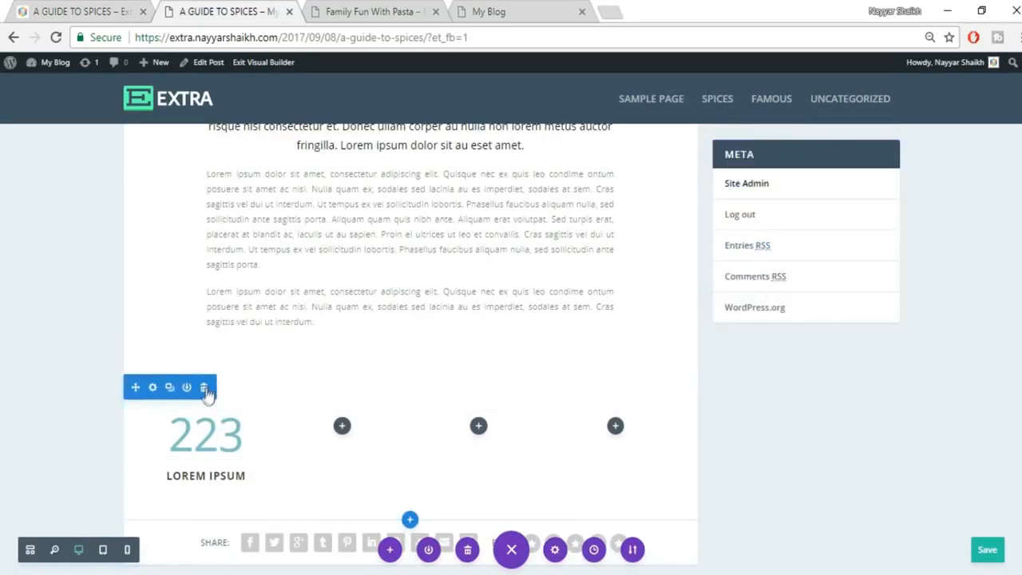
# Delete the counter section and add a four-column row with a Number Counter inside the text section
pyautogui.click(204, 388)
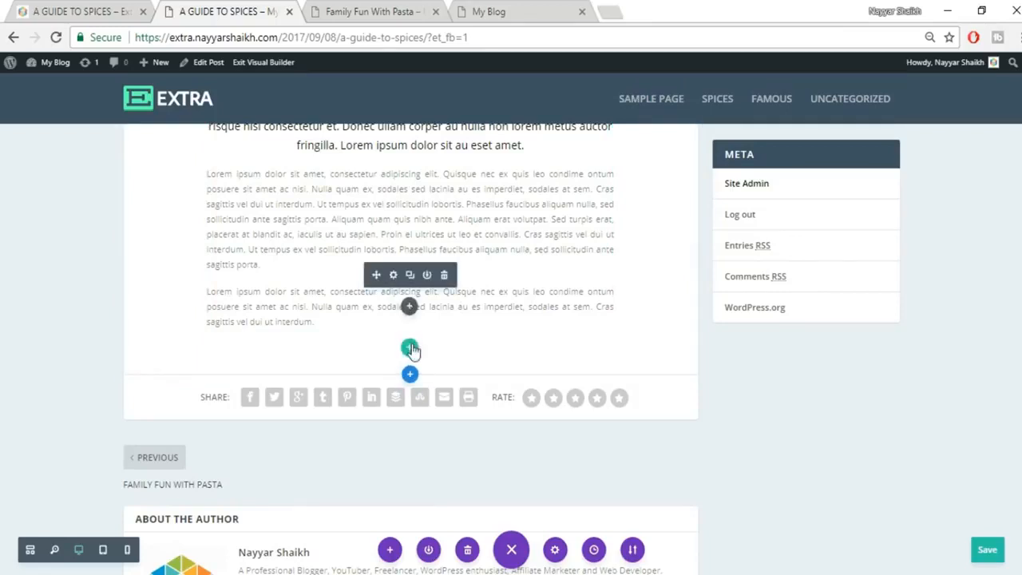
pyautogui.click(409, 348)
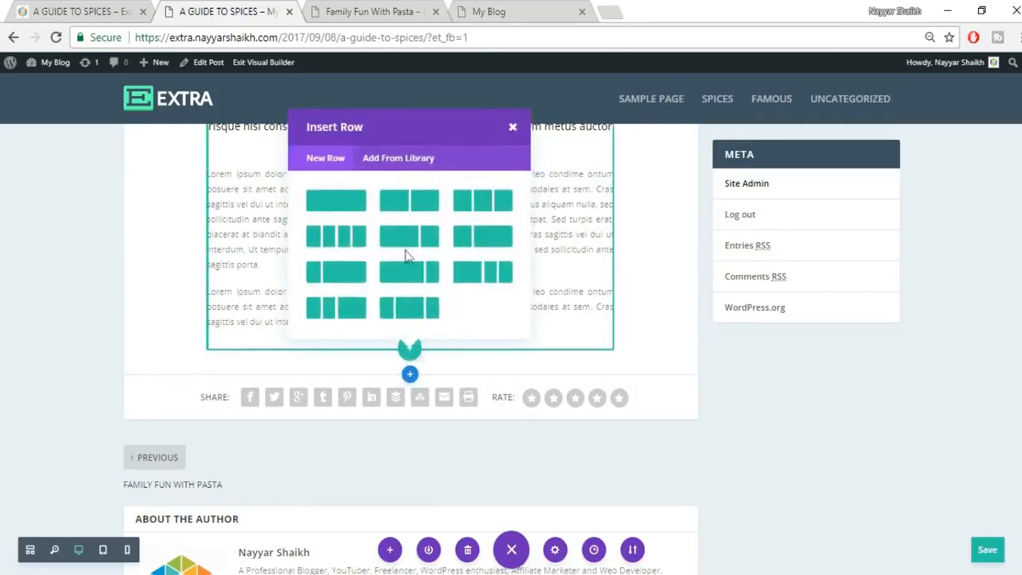
pyautogui.click(346, 237)
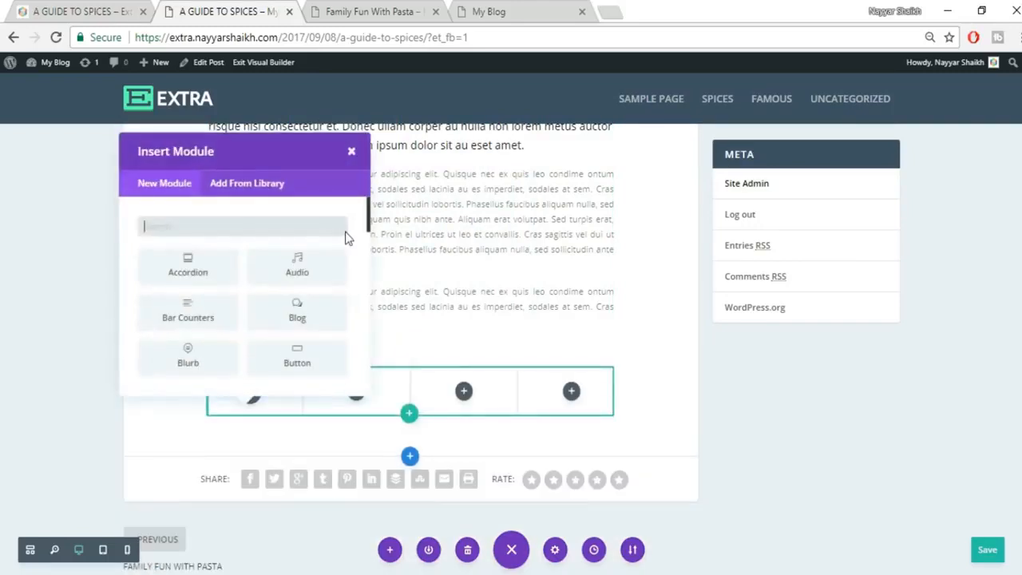
pyautogui.write('coun')
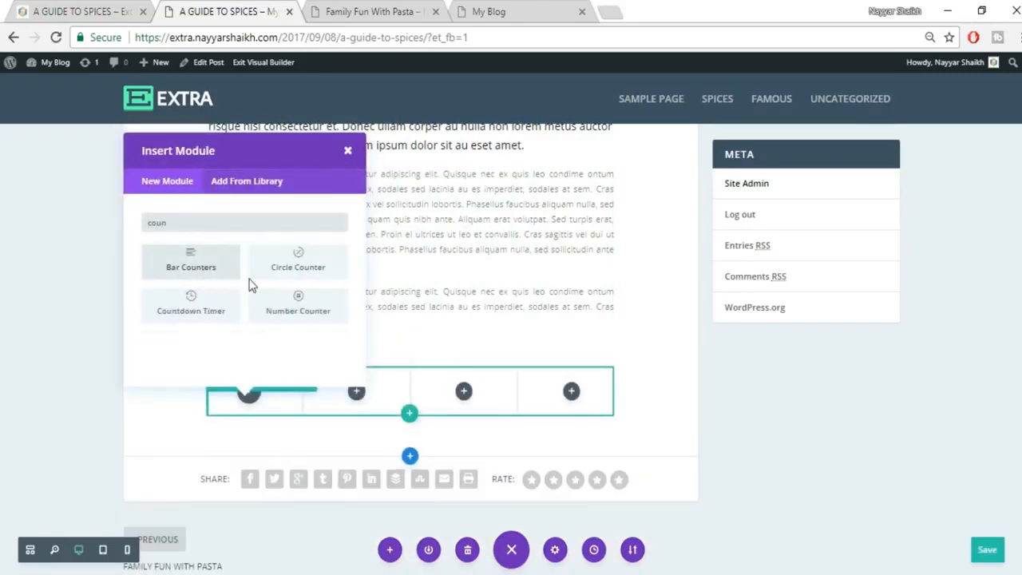
pyautogui.click(297, 304)
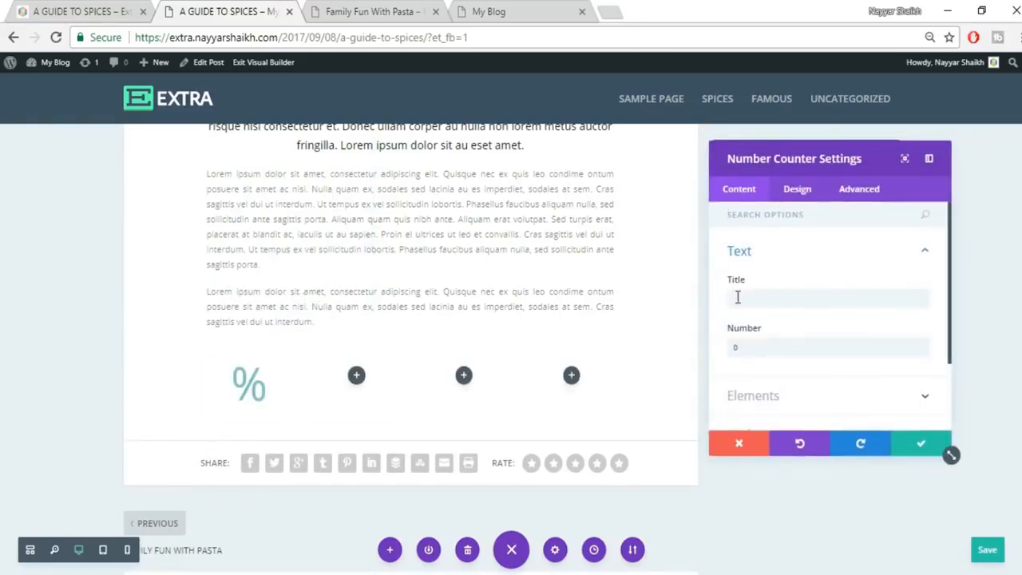
# Set the counter's title to LOREM IPSUM and number to 223, with percent sign off
pyautogui.click(735, 297)
pyautogui.hotkey('ctrl', 'v')
pyautogui.doubleClick(776, 350)
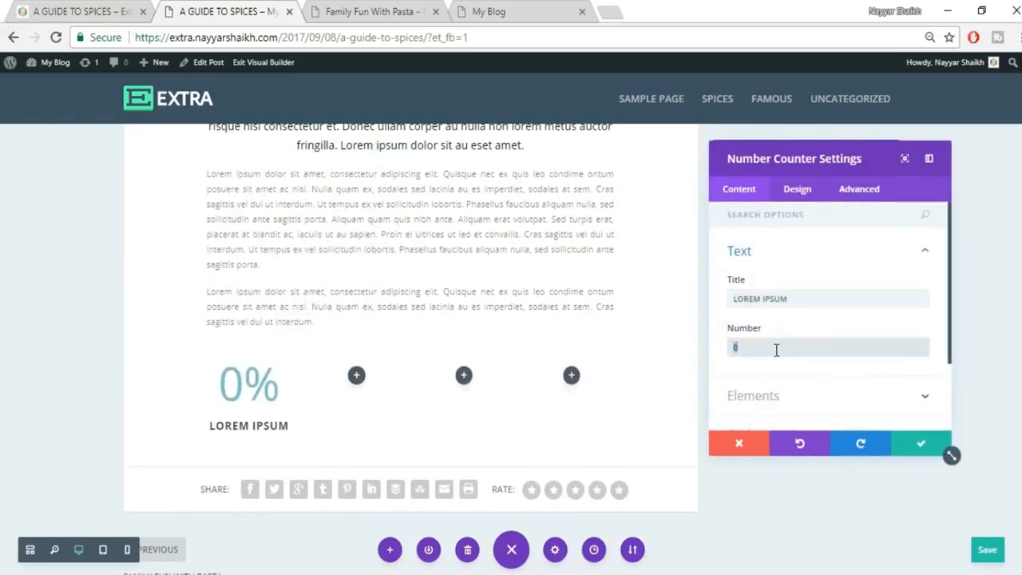
pyautogui.write('223')
pyautogui.scroll(-3, 779, 331)
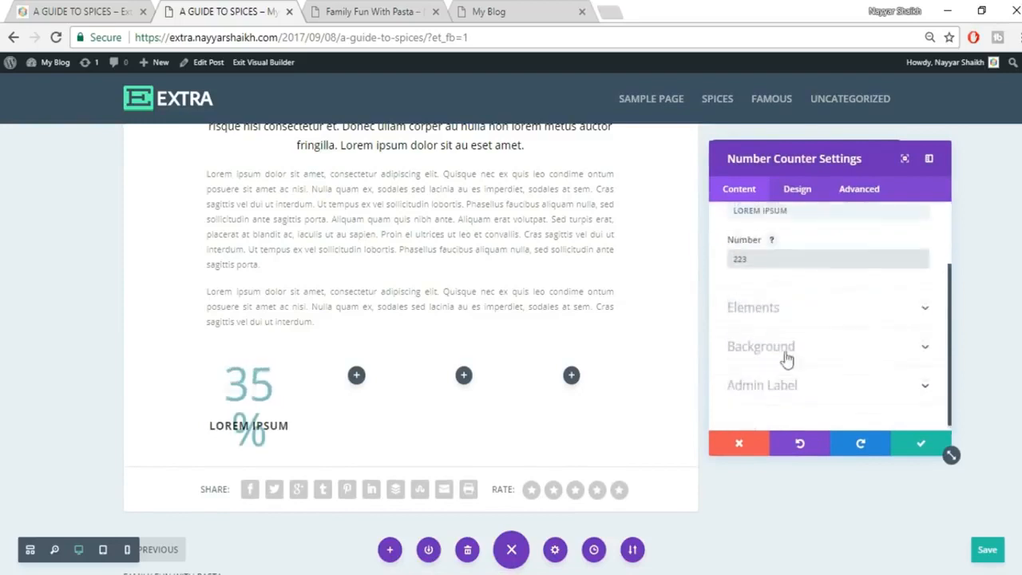
pyautogui.click(803, 235)
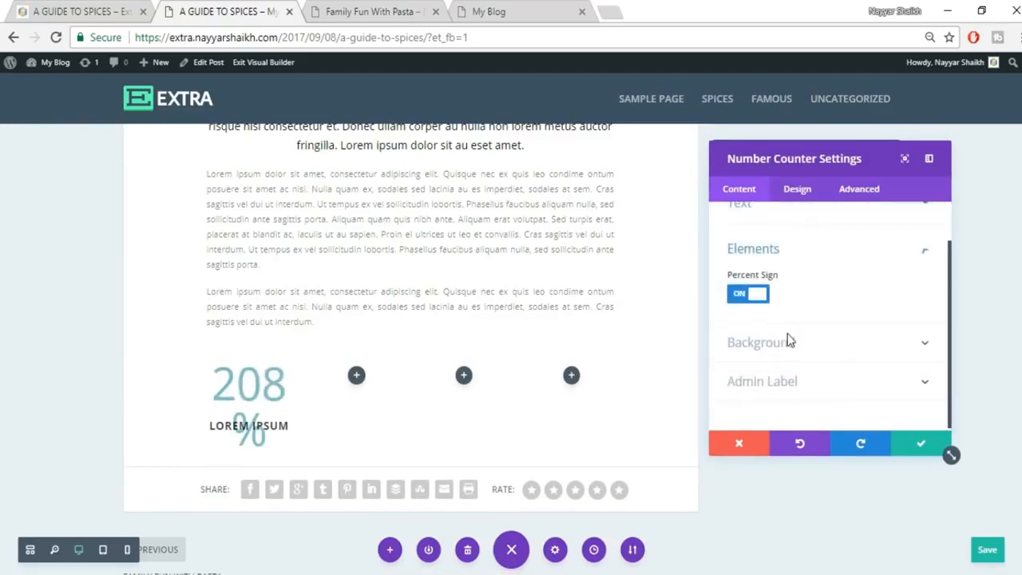
pyautogui.click(747, 294)
pyautogui.click(113, 11)
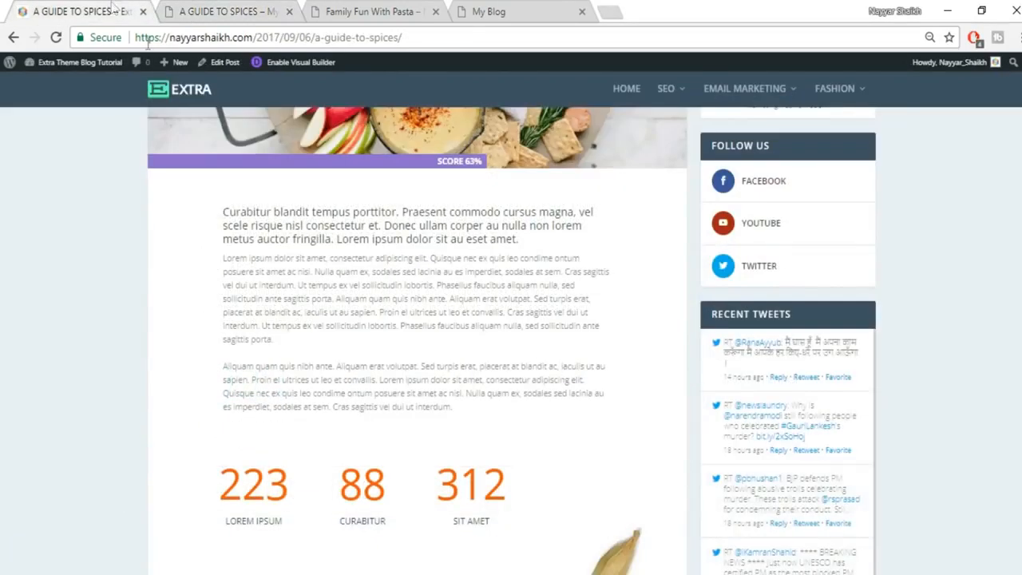
pyautogui.click(201, 10)
# Set the LOREM IPSUM title text colour to black, checking the reference post's styling
pyautogui.click(797, 189)
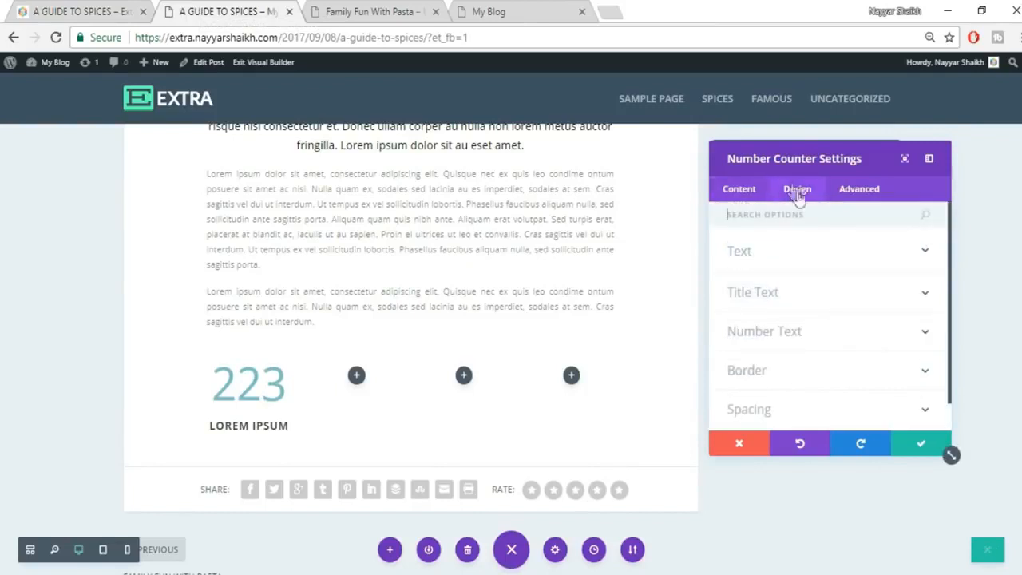
pyautogui.click(824, 260)
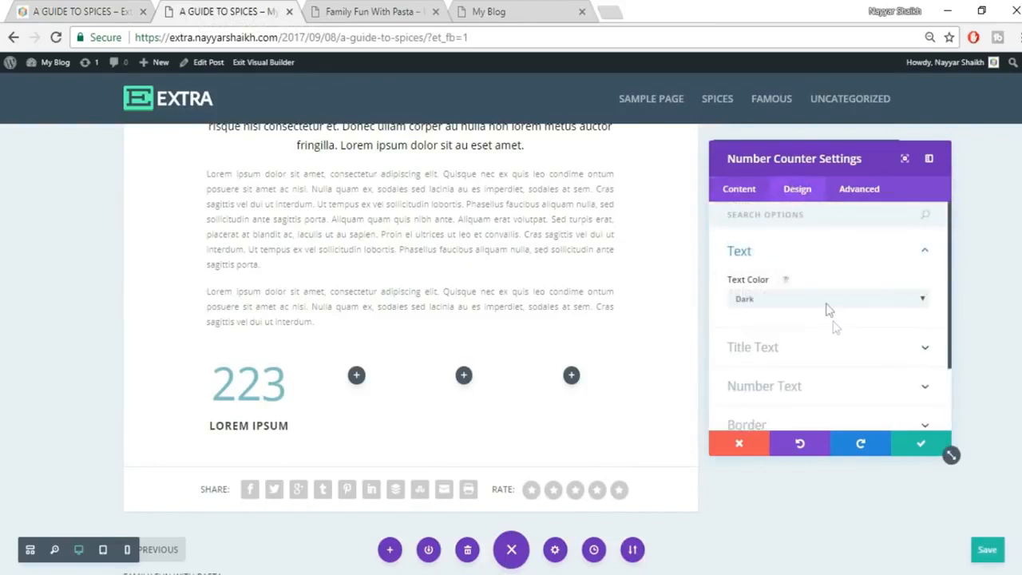
pyautogui.click(810, 347)
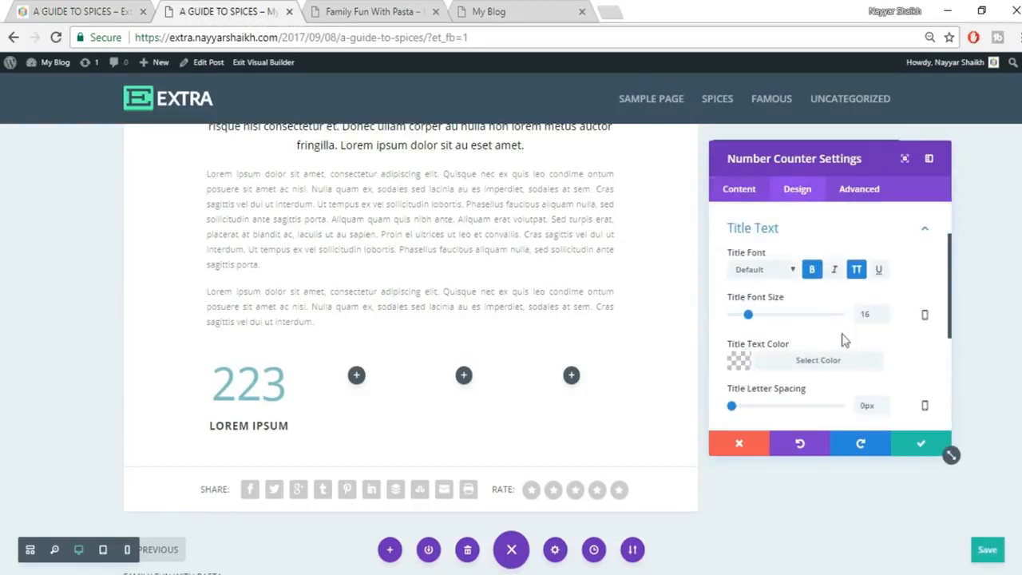
pyautogui.click(804, 360)
pyautogui.scroll(-1, 919, 351)
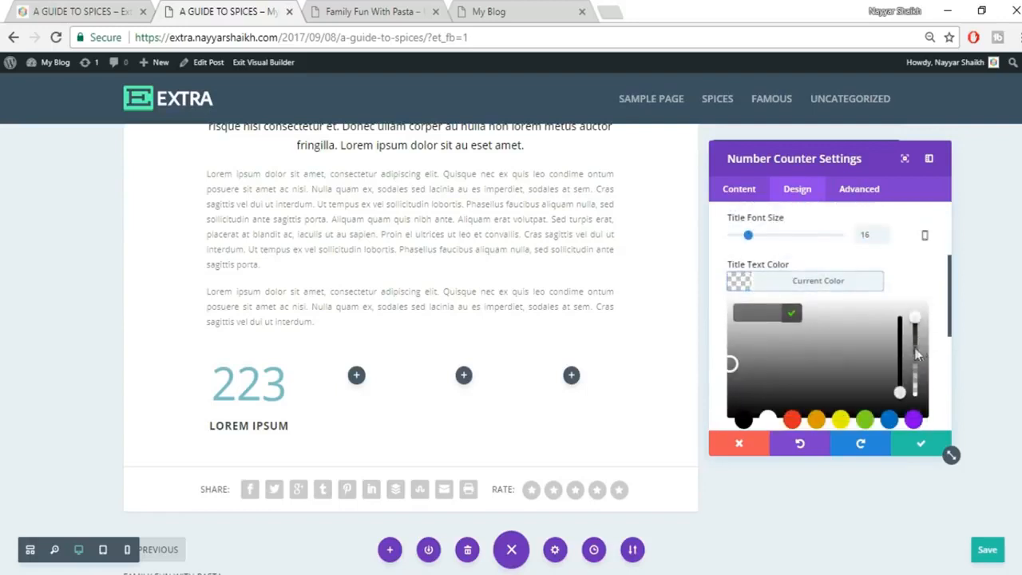
pyautogui.click(792, 420)
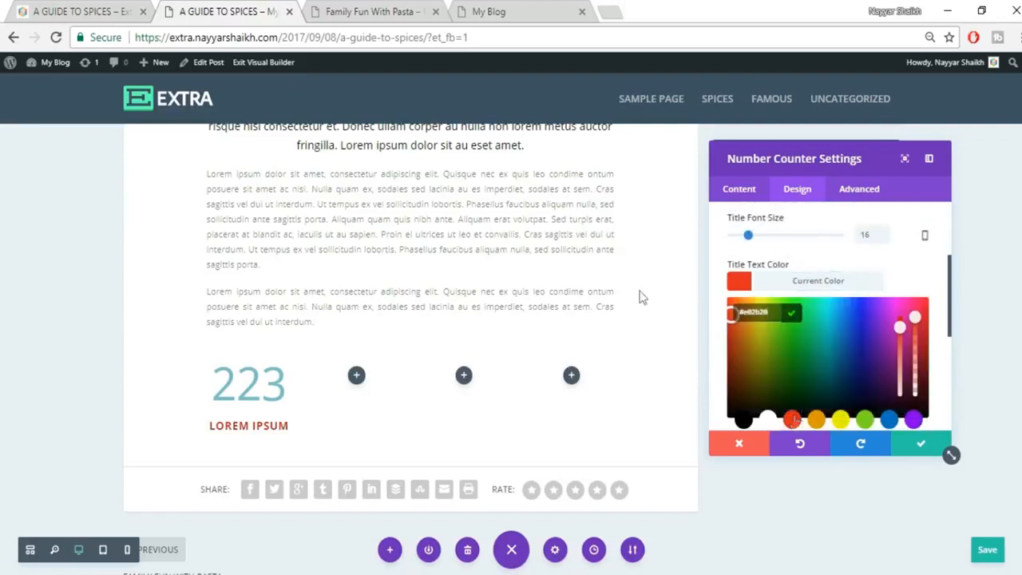
pyautogui.click(89, 8)
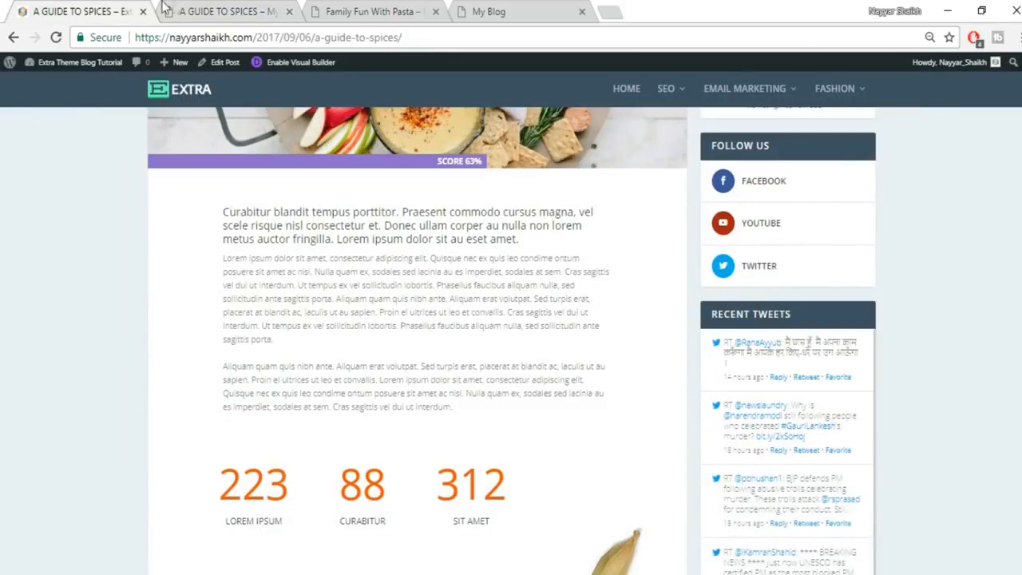
pyautogui.click(211, 11)
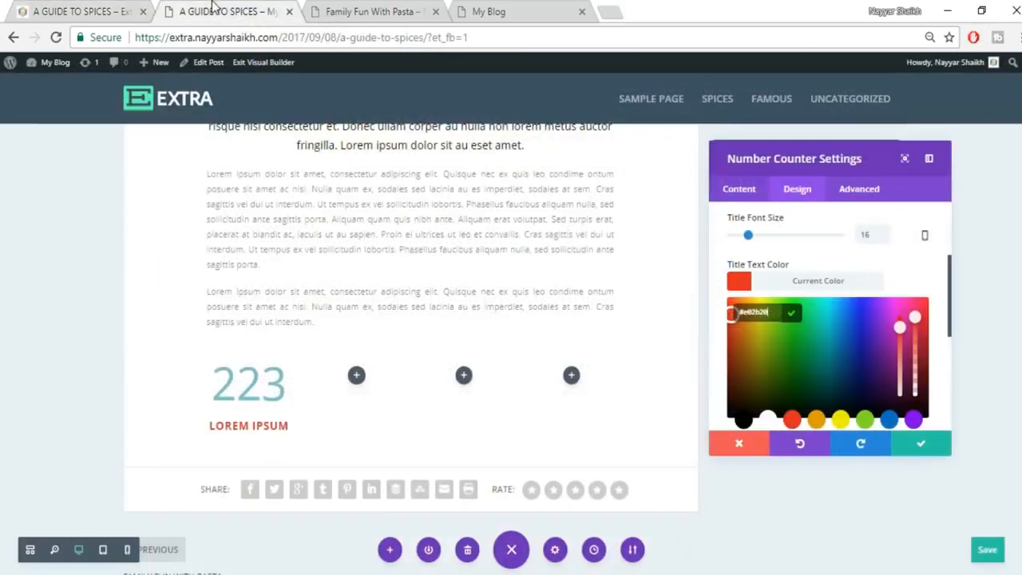
pyautogui.click(743, 421)
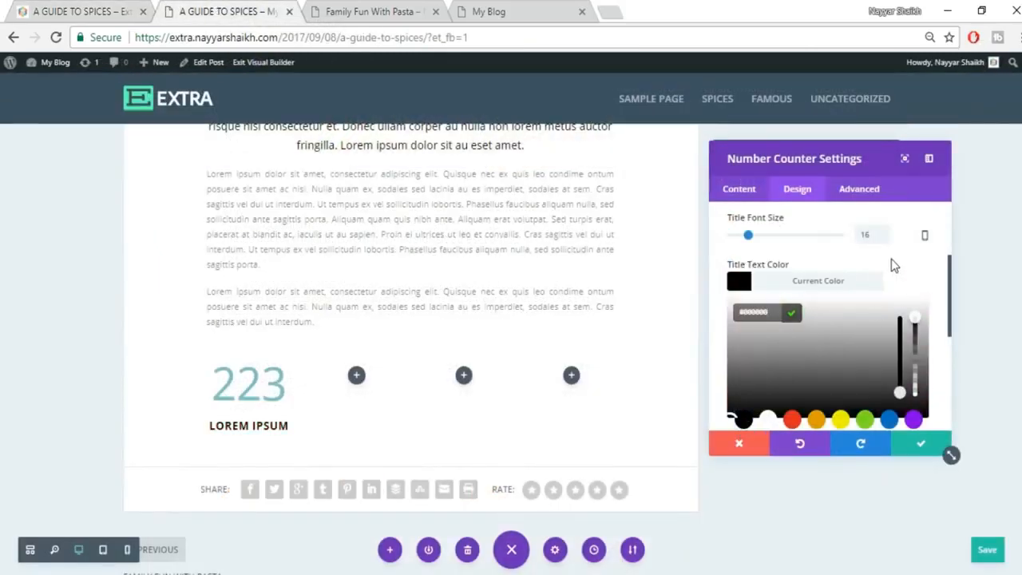
pyautogui.click(81, 9)
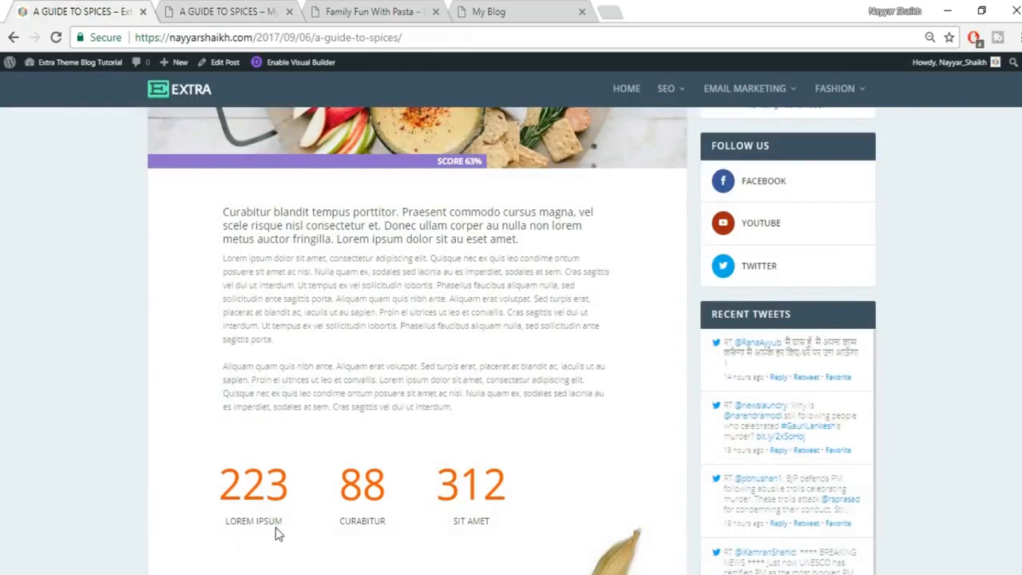
pyautogui.click(163, 14)
pyautogui.scroll(2, 868, 275)
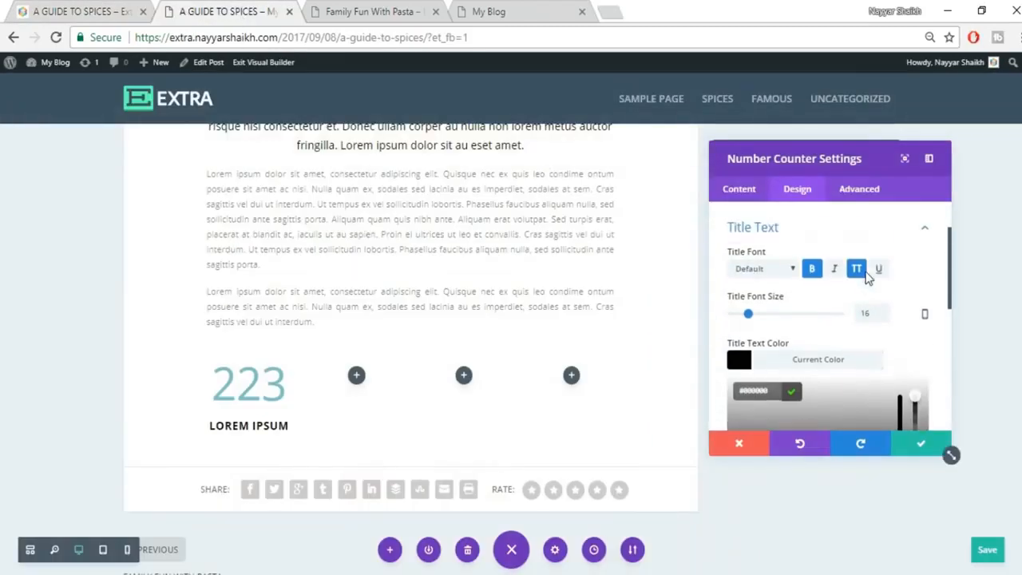
# Change the title font to Abel and lower the black title colour's opacity to 0.72
pyautogui.click(773, 271)
pyautogui.click(773, 271)
pyautogui.click(772, 271)
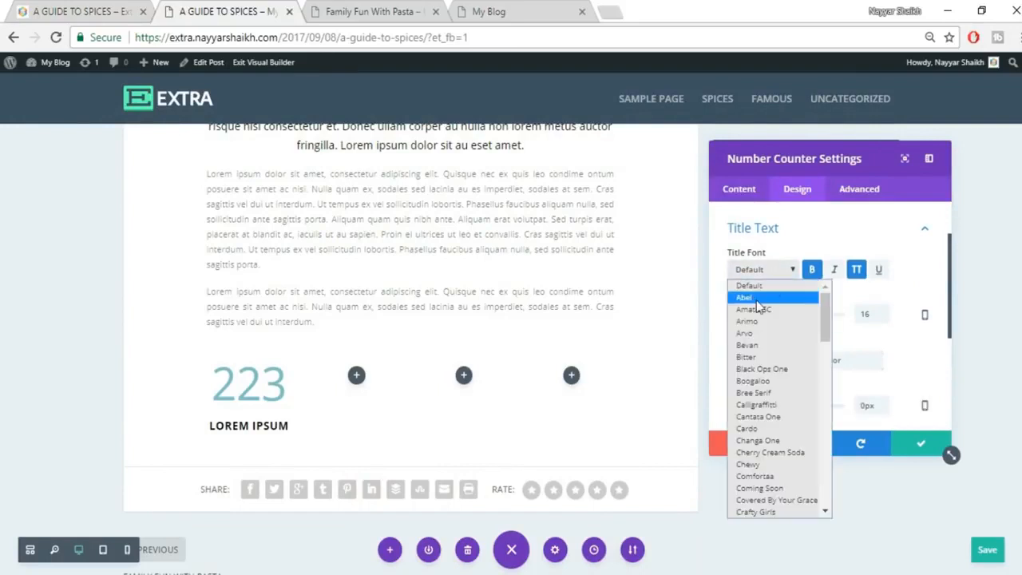
pyautogui.click(756, 299)
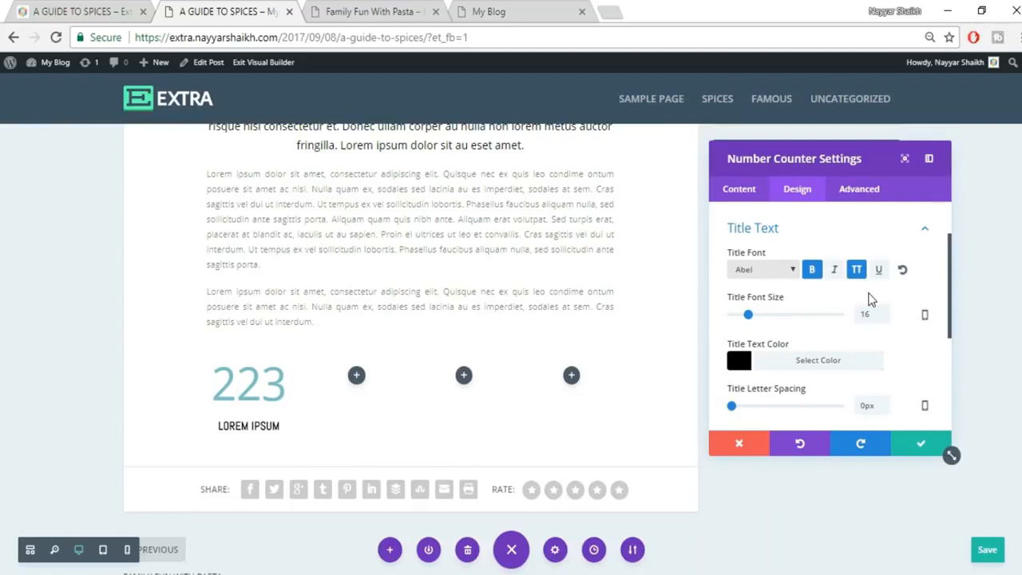
pyautogui.scroll(-1, 891, 329)
pyautogui.click(822, 285)
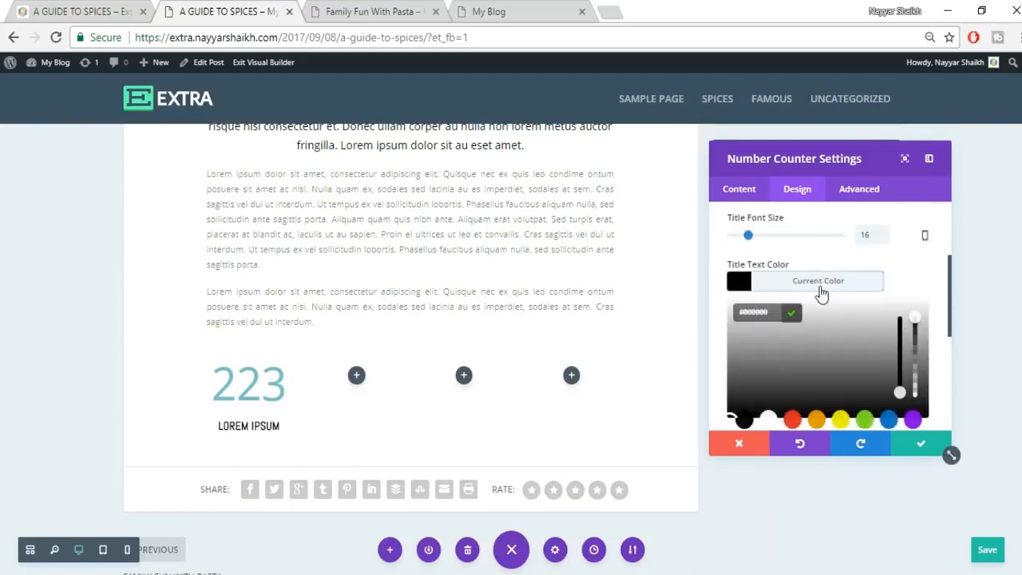
pyautogui.moveTo(914, 317); pyautogui.dragTo(917, 348)
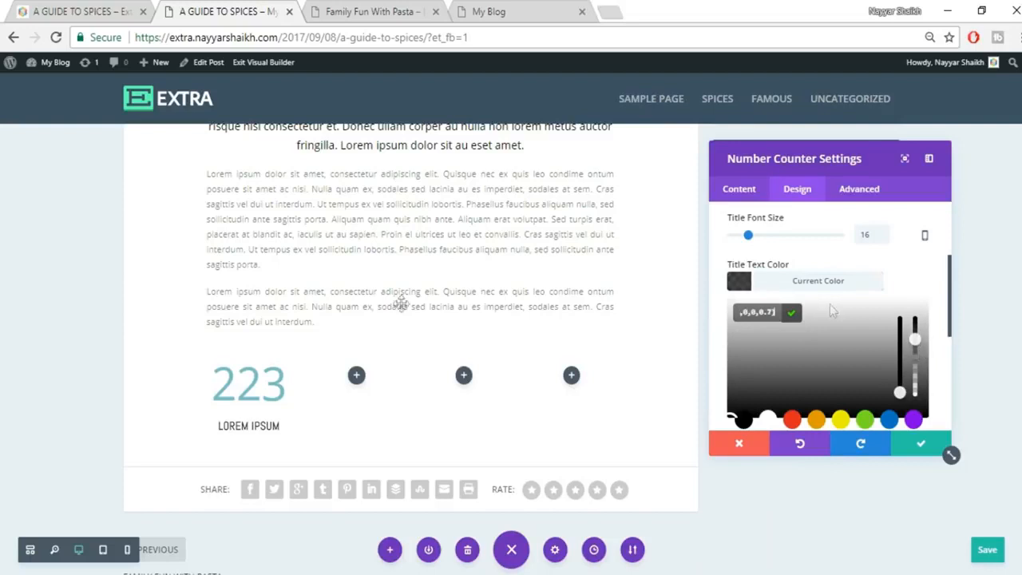
pyautogui.click(915, 257)
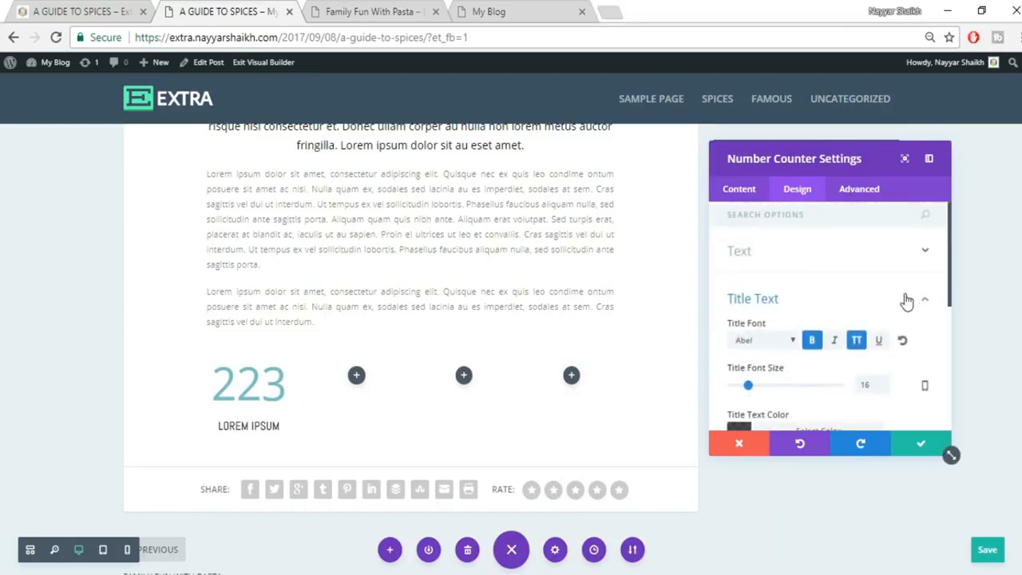
pyautogui.click(902, 294)
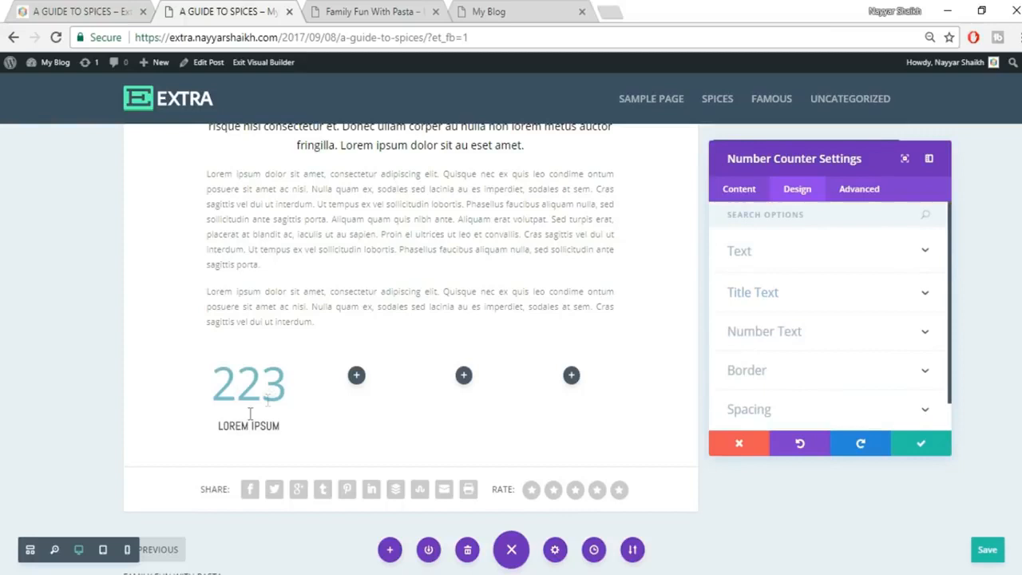
# Change the 223 counter's number font size from 72 to 65px
pyautogui.click(802, 334)
pyautogui.scroll(-2, 887, 324)
pyautogui.scroll(4, 882, 332)
pyautogui.scroll(-2, 879, 339)
pyautogui.doubleClick(866, 314)
pyautogui.write('65')
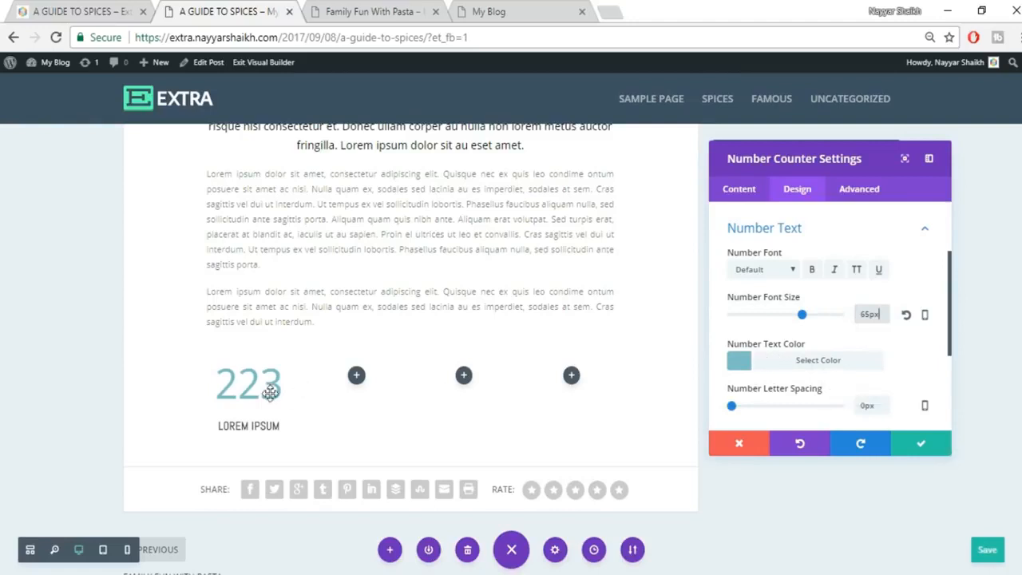
# Make the number red with reduced opacity and save the counter settings
pyautogui.click(812, 360)
pyautogui.scroll(-1, 893, 320)
pyautogui.click(791, 421)
pyautogui.scroll(-1, 938, 302)
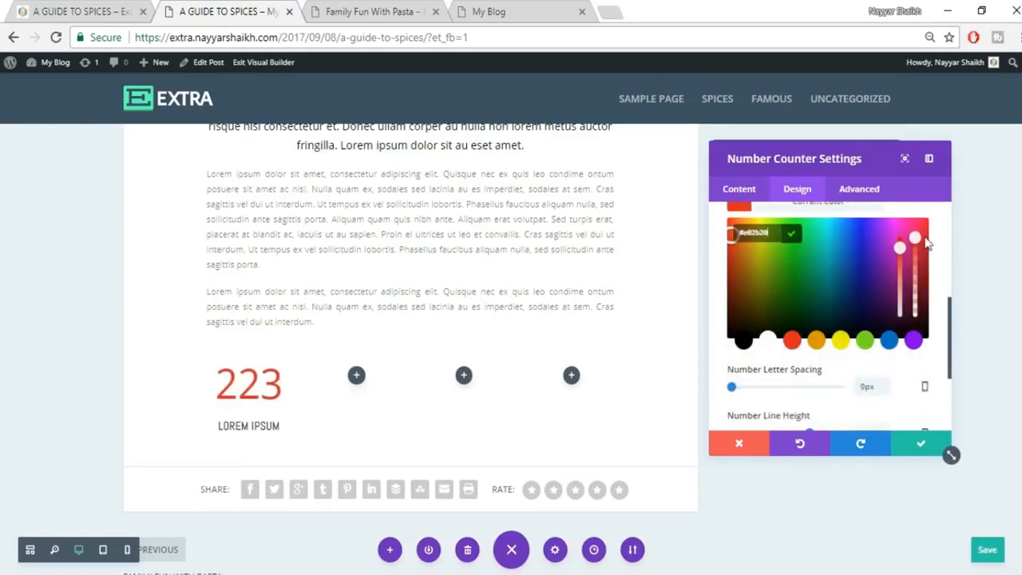
pyautogui.moveTo(916, 237); pyautogui.dragTo(916, 254)
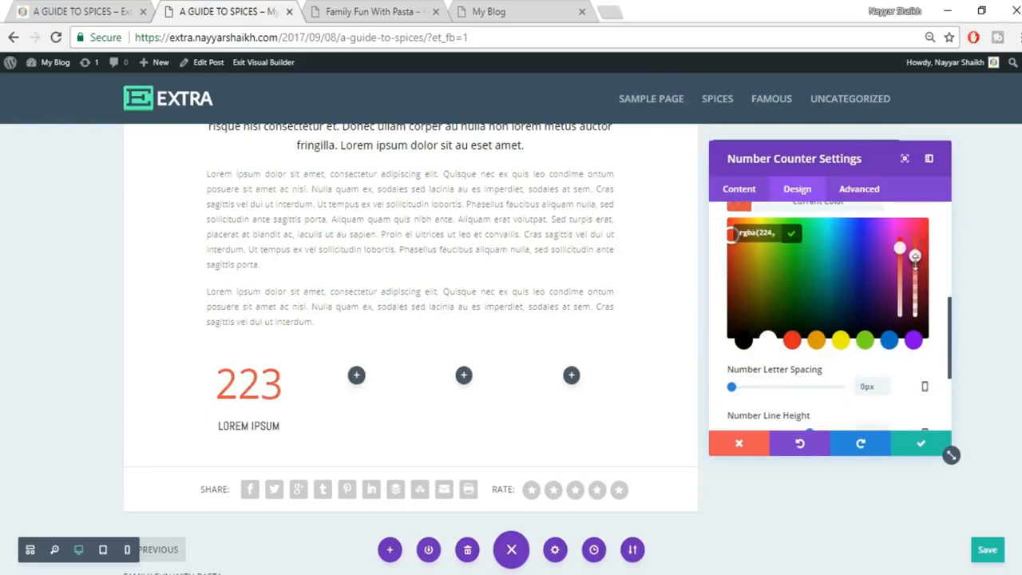
pyautogui.click(942, 449)
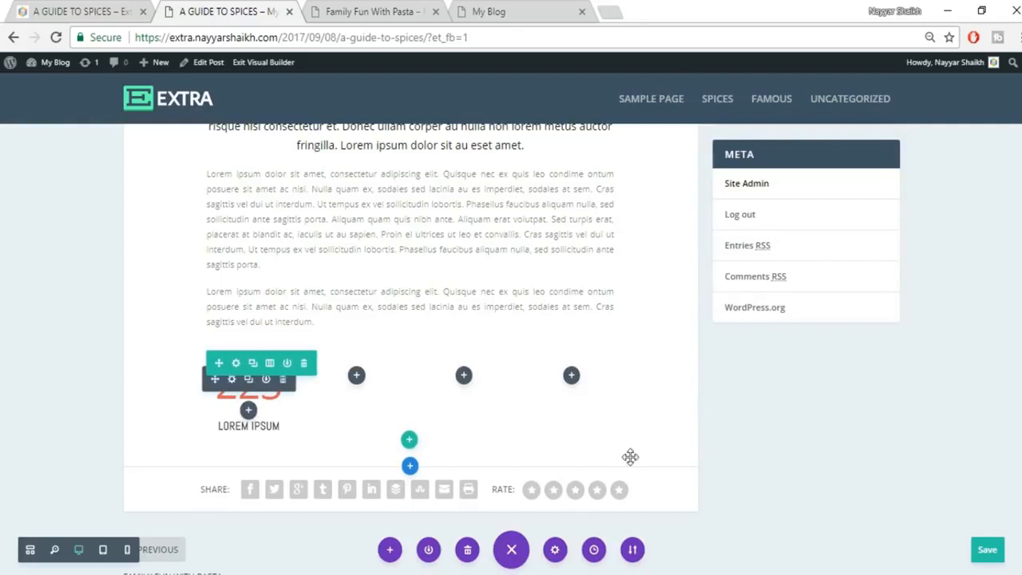
# Duplicate the styled counter into the third column and relabel the middle counter CURABITUR
pyautogui.click(250, 381)
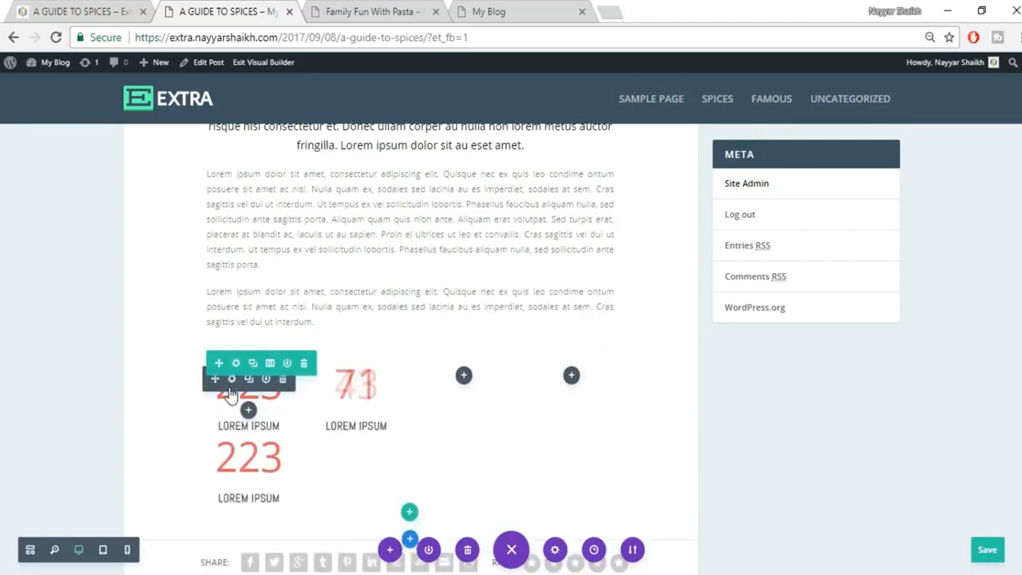
pyautogui.moveTo(473, 390); pyautogui.dragTo(476, 394)
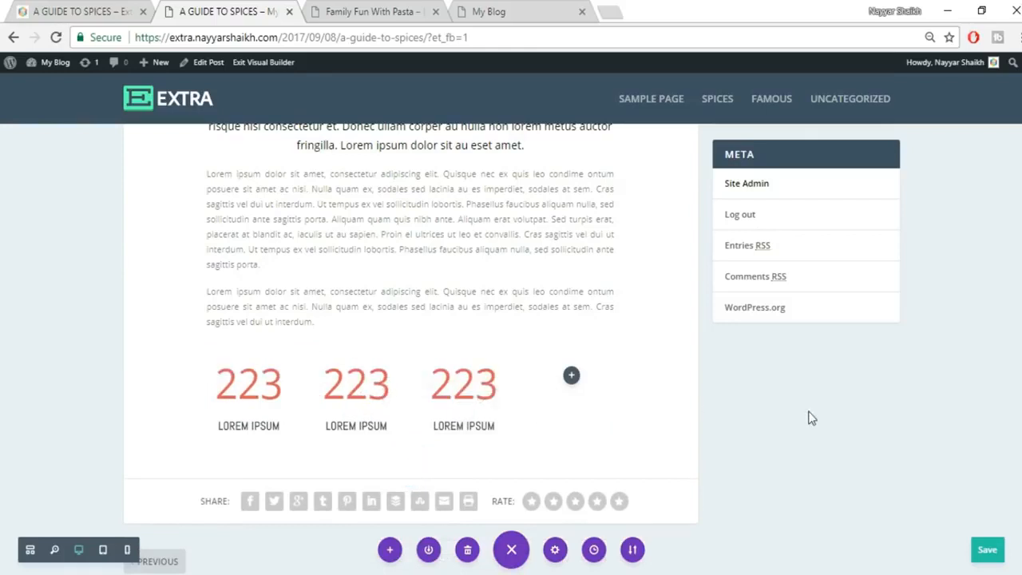
pyautogui.click(114, 9)
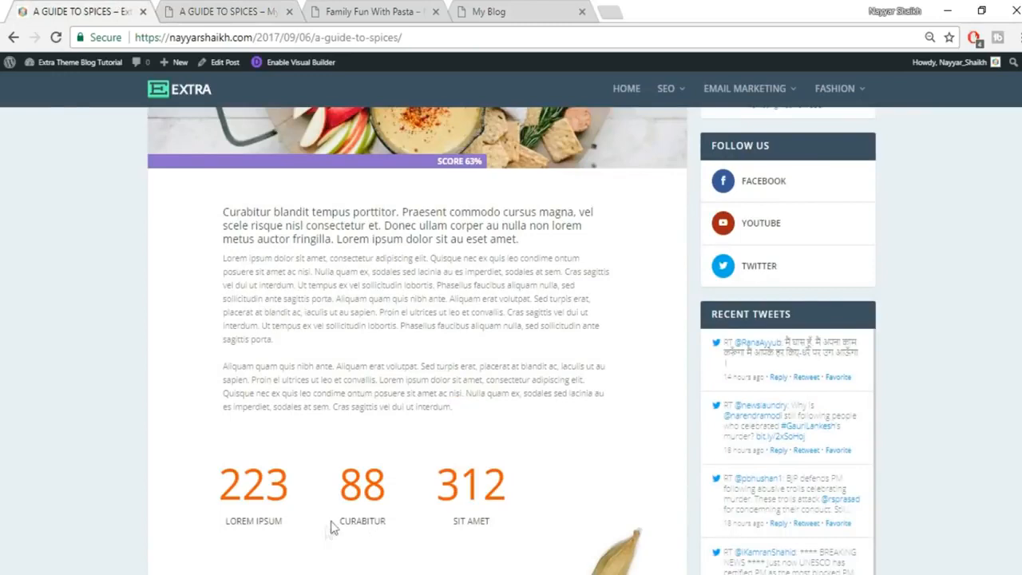
pyautogui.doubleClick(368, 521)
pyautogui.hotkey('ctrl', 'c')
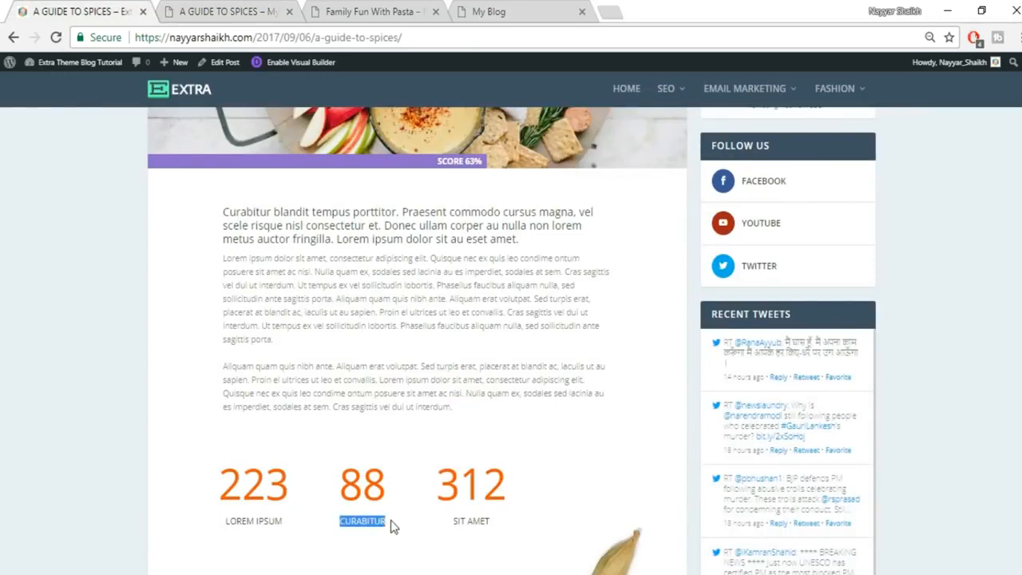
pyautogui.click(263, 12)
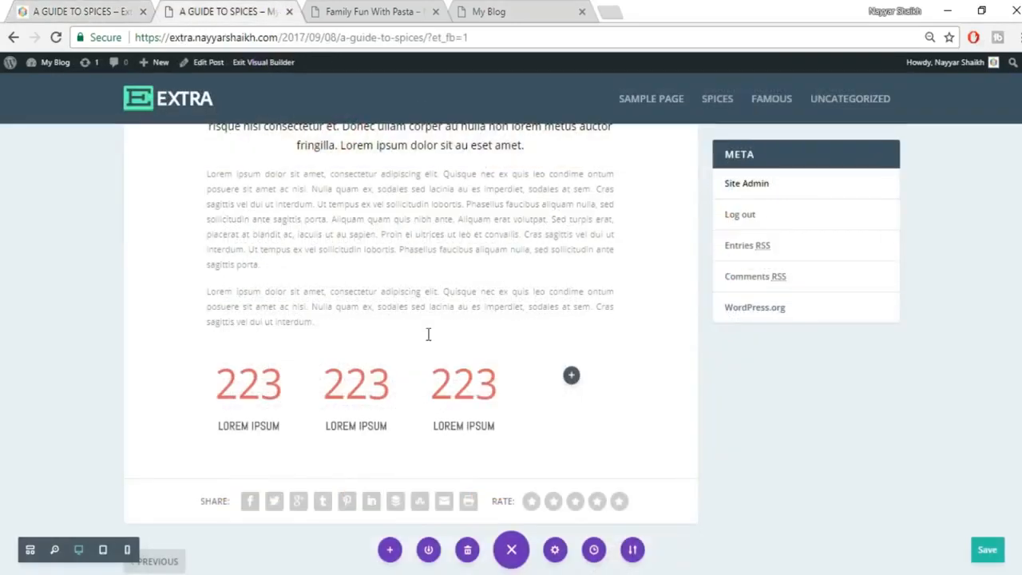
pyautogui.click(375, 428)
pyautogui.tripleClick(375, 428)
pyautogui.hotkey('ctrl', 'v')
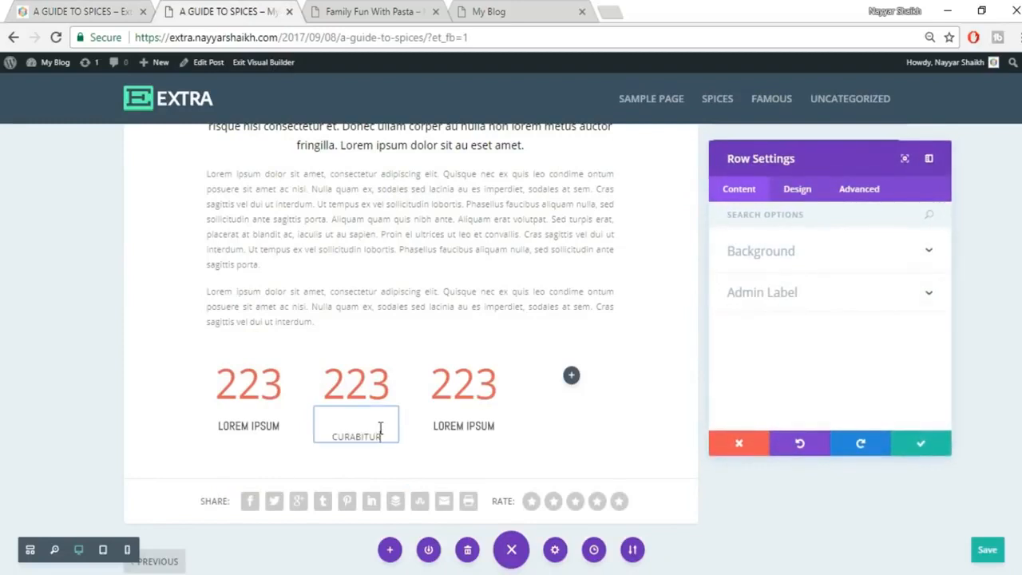
pyautogui.click(917, 450)
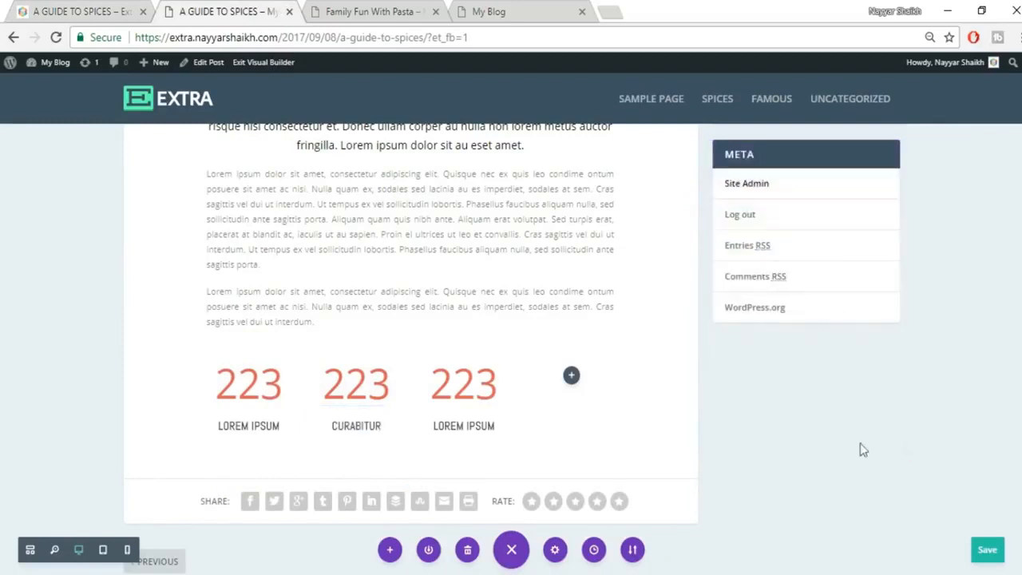
# Copy SIT AMET from the reference post as the third counter's label
pyautogui.click(114, 8)
pyautogui.moveTo(456, 525); pyautogui.dragTo(512, 524)
pyautogui.hotkey('ctrl', 'c')
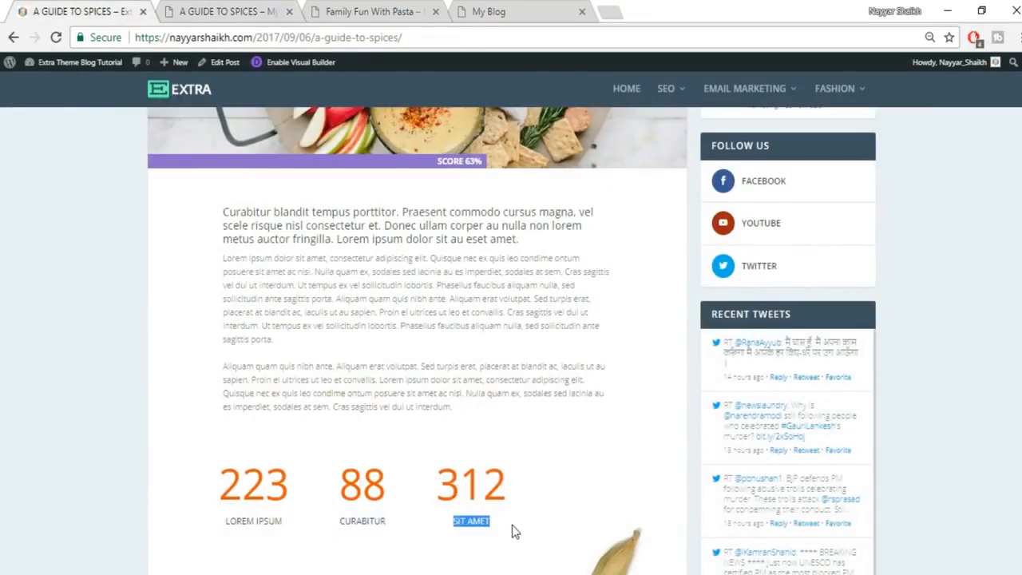
pyautogui.click(291, 4)
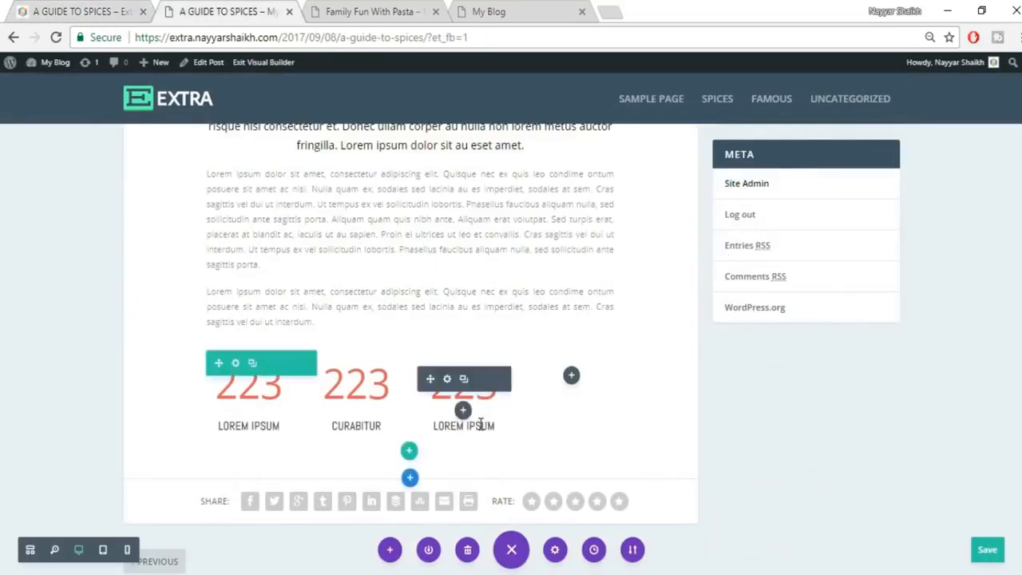
pyautogui.moveTo(435, 425); pyautogui.dragTo(432, 425)
pyautogui.hotkey('ctrl', 'v')
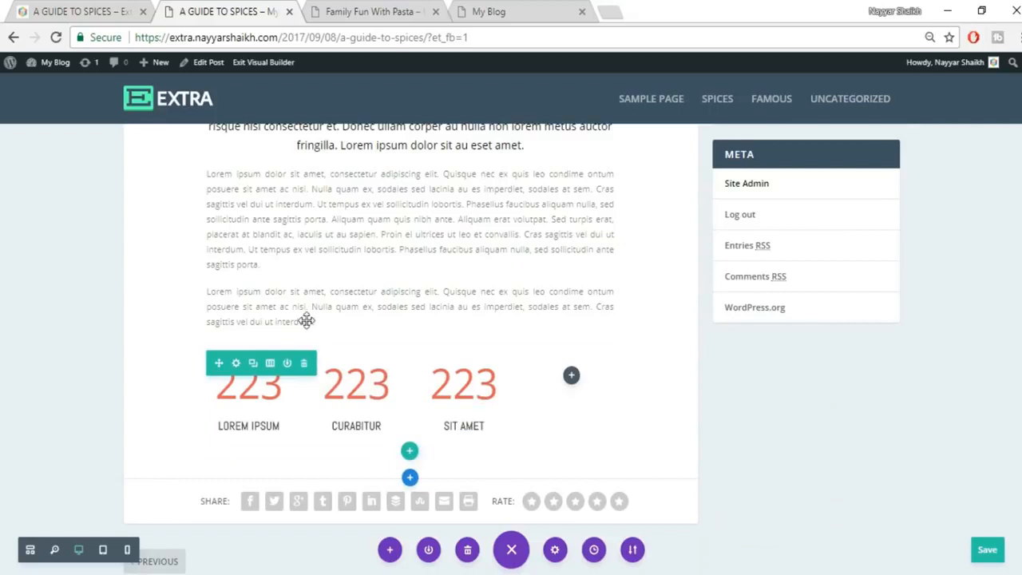
# Change the CURABITUR counter's number from 223 to 90 and save
pyautogui.click(68, 9)
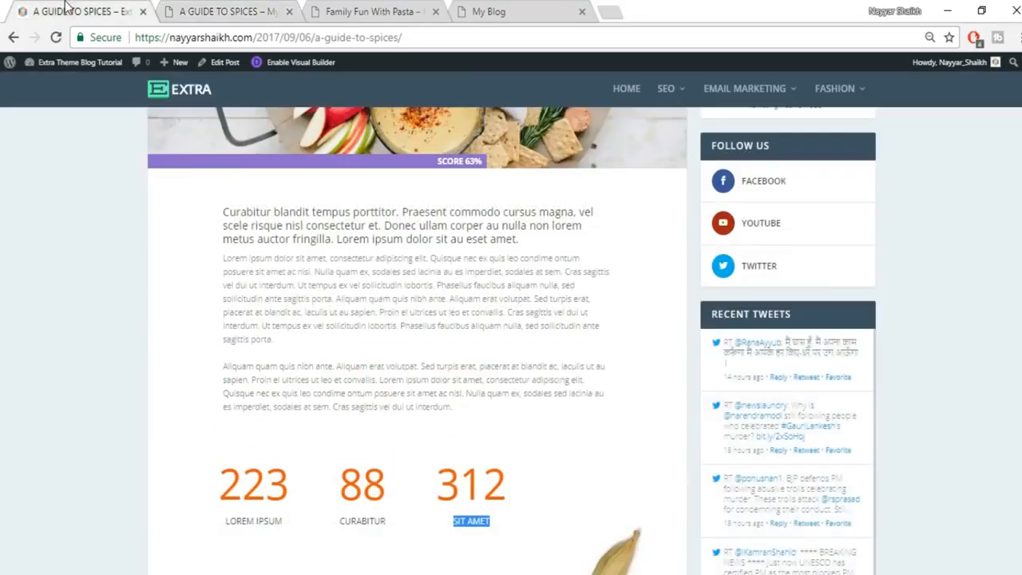
pyautogui.click(256, 9)
pyautogui.click(340, 379)
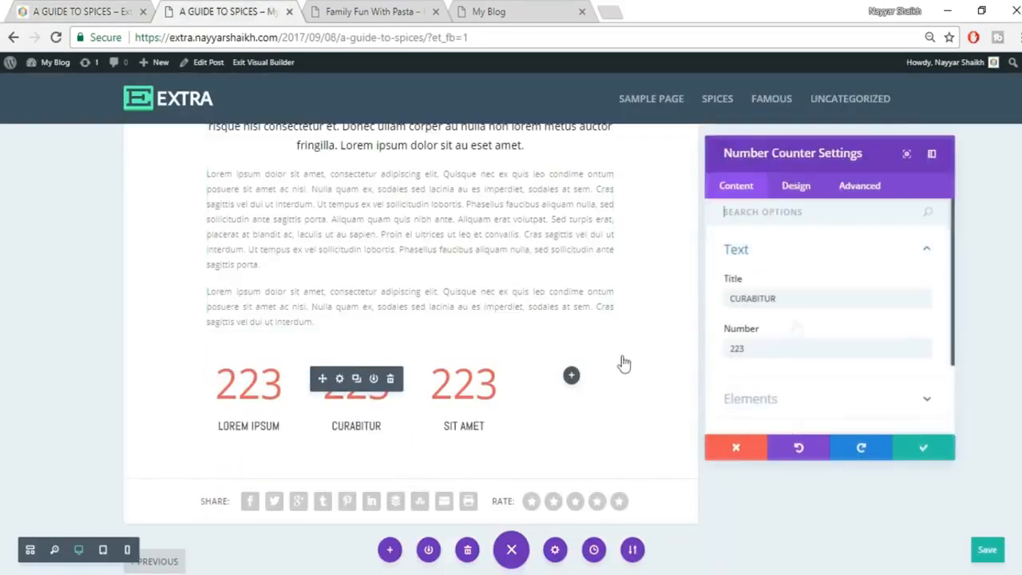
pyautogui.moveTo(792, 347); pyautogui.dragTo(729, 349)
pyautogui.write('90')
pyautogui.click(916, 447)
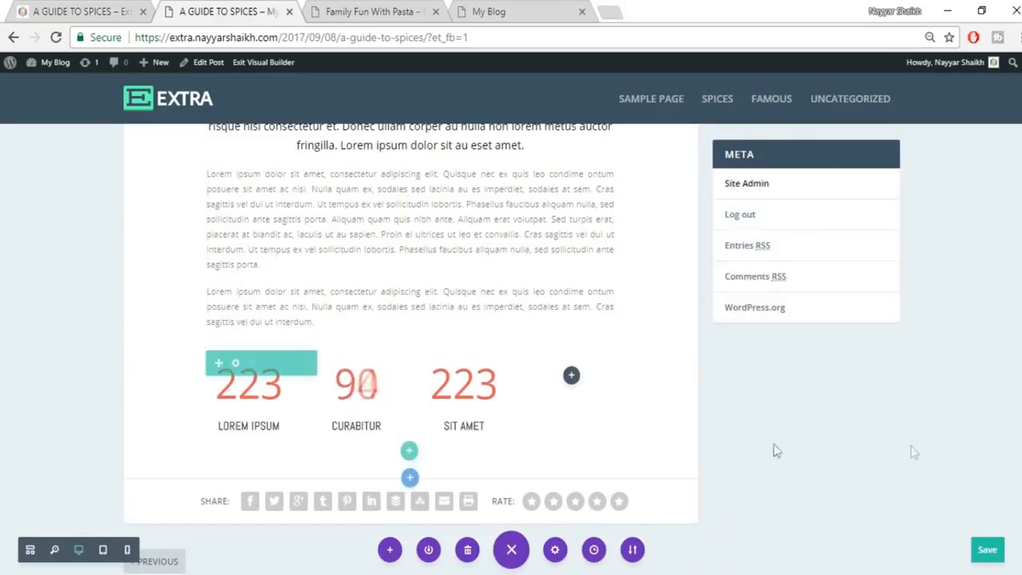
# Set the SIT AMET counter's number to 312 and compare with the published post
pyautogui.click(447, 378)
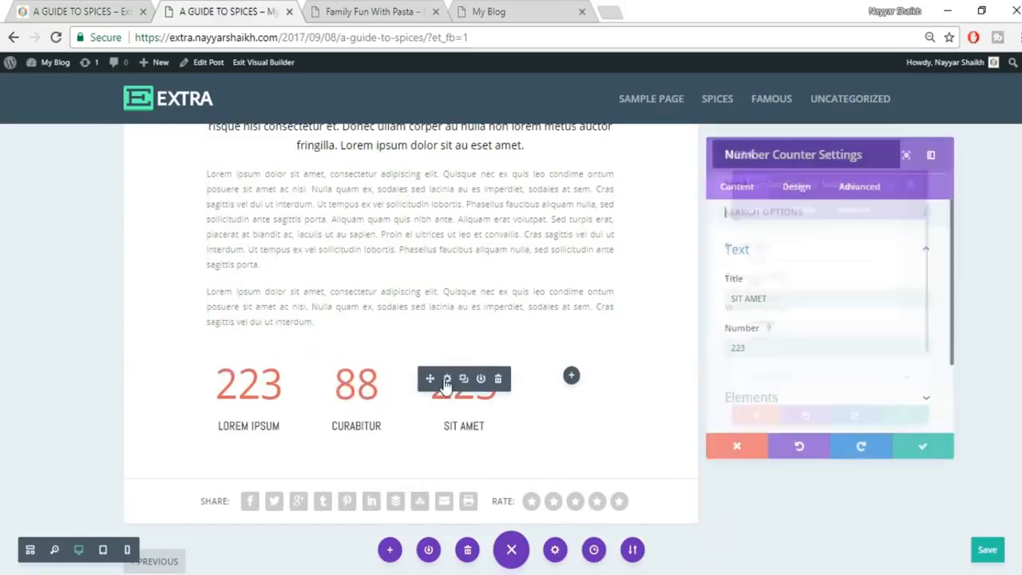
pyautogui.moveTo(783, 350); pyautogui.dragTo(674, 347)
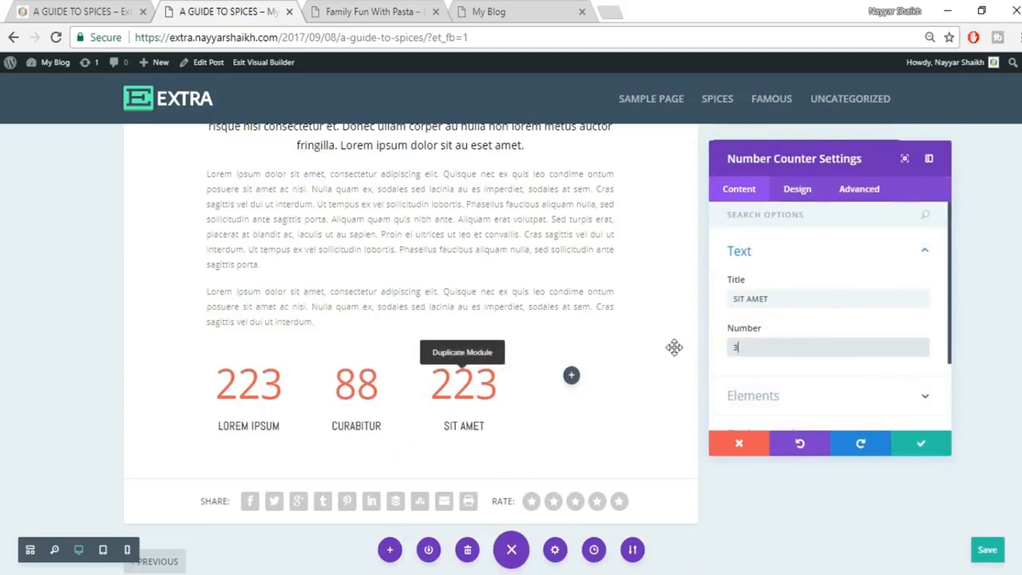
pyautogui.click(919, 444)
pyautogui.click(71, 10)
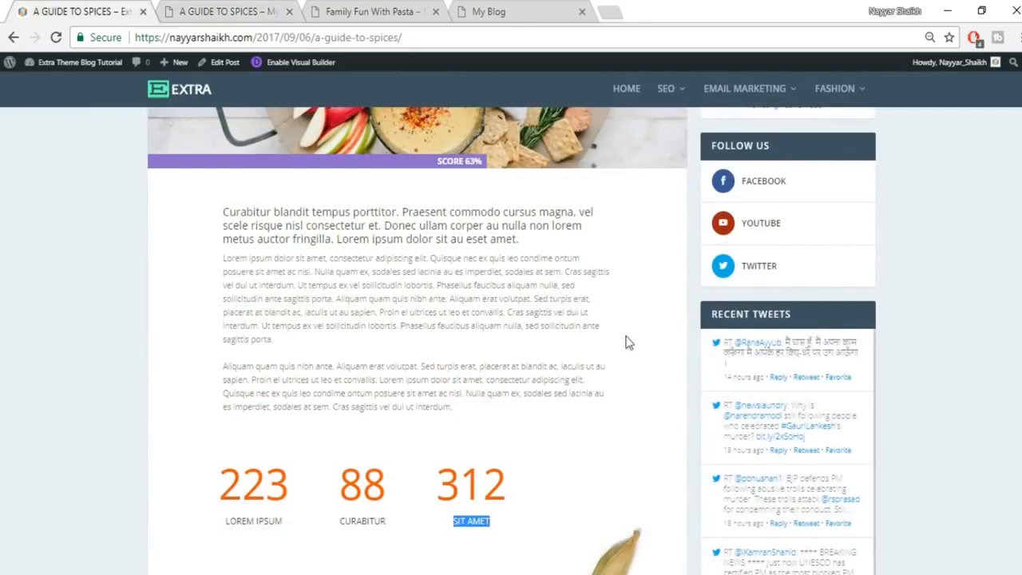
pyautogui.scroll(-6, 625, 377)
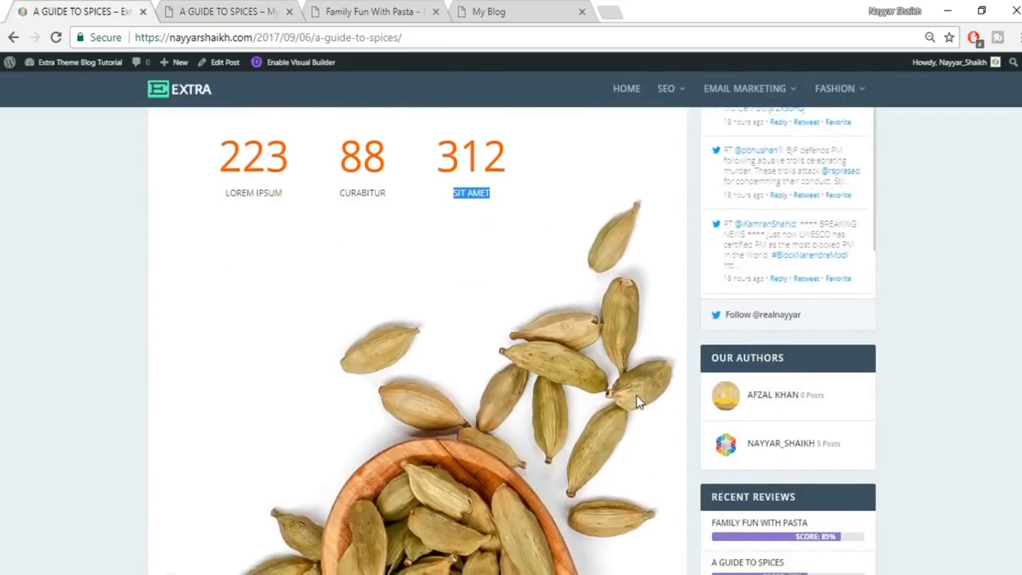
pyautogui.scroll(-7, 616, 315)
pyautogui.scroll(6, 623, 340)
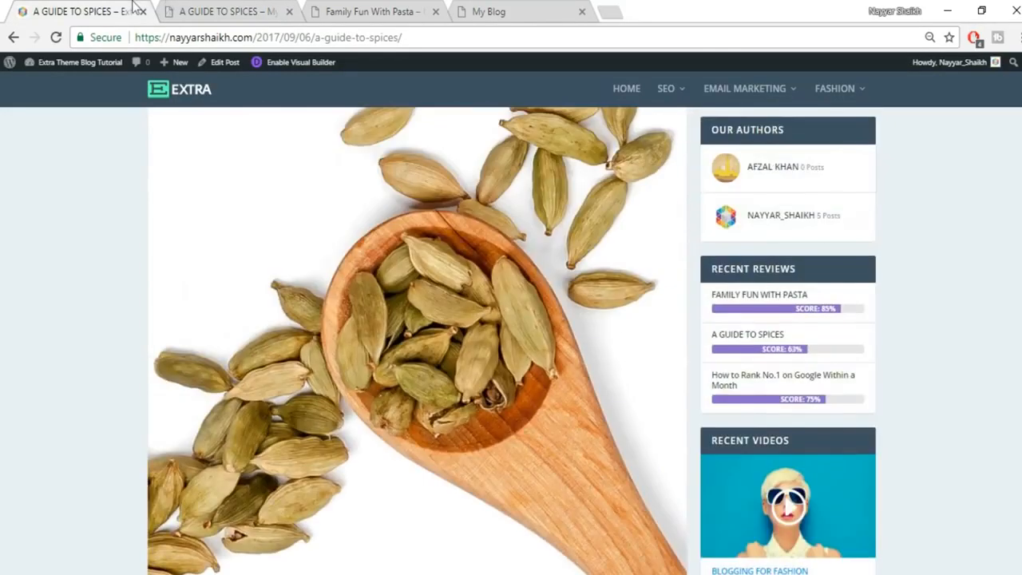
pyautogui.click(206, 8)
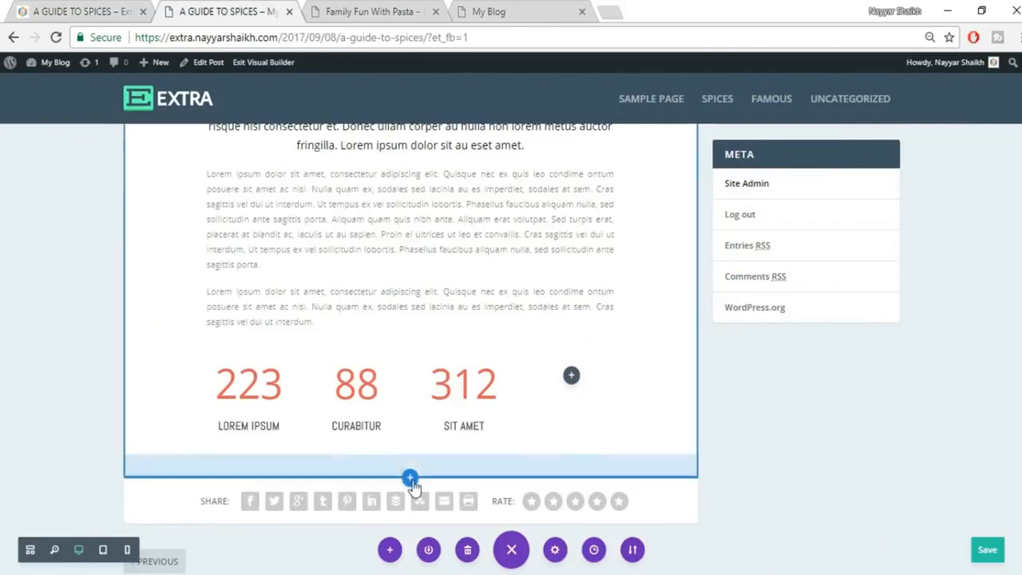
# Insert a fullwidth section with a Fullwidth Image module below the counters
pyautogui.click(410, 480)
pyautogui.click(470, 437)
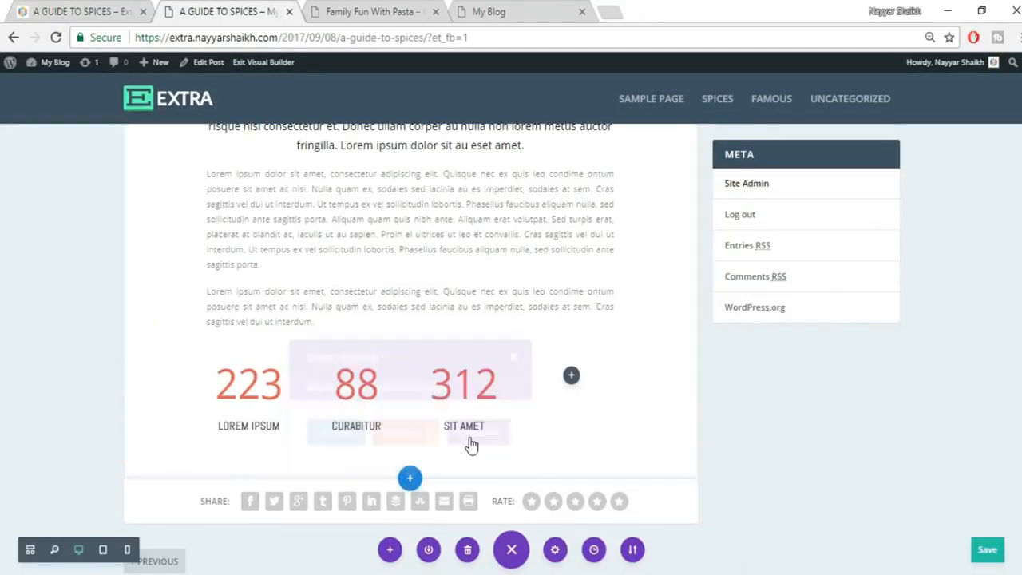
pyautogui.click(357, 361)
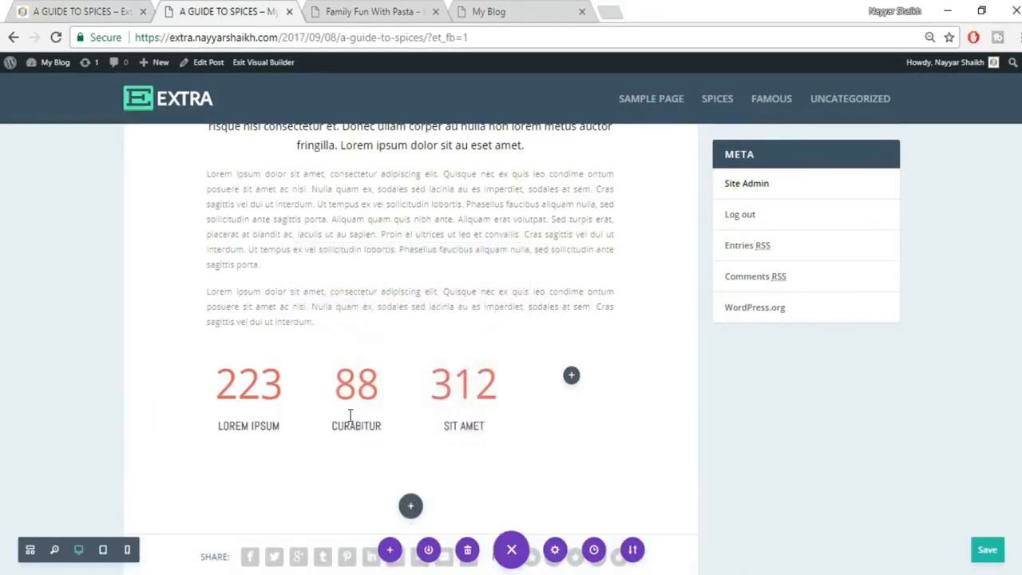
# Upload the cardamom image 084.jpg into the module and save its settings
pyautogui.click(902, 298)
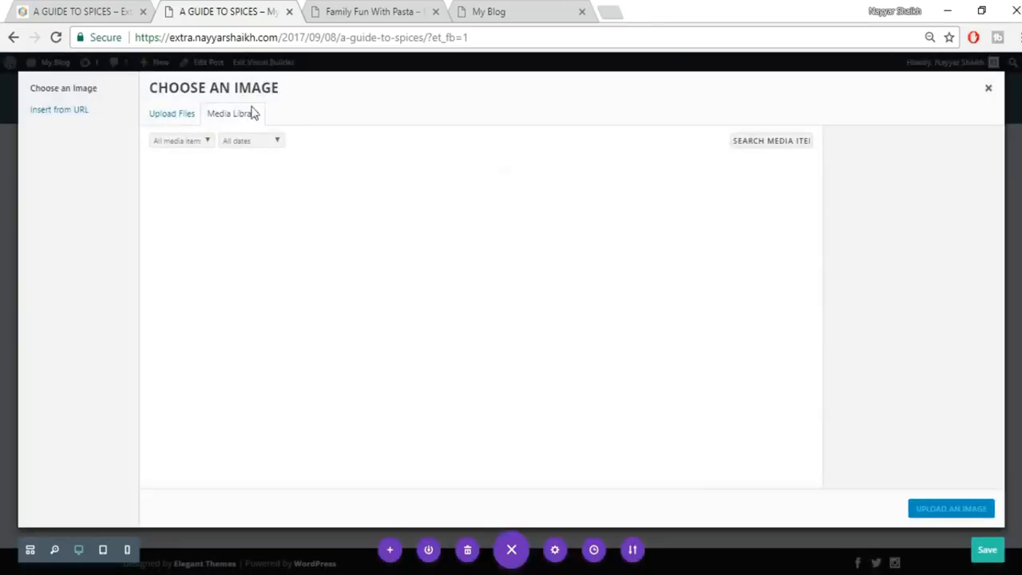
pyautogui.click(163, 117)
pyautogui.click(573, 316)
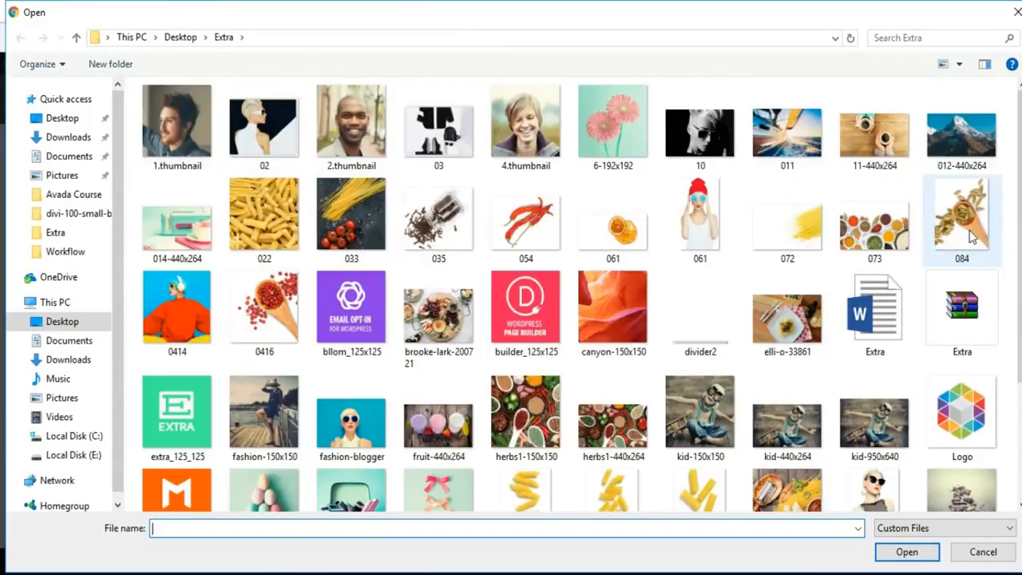
pyautogui.click(971, 238)
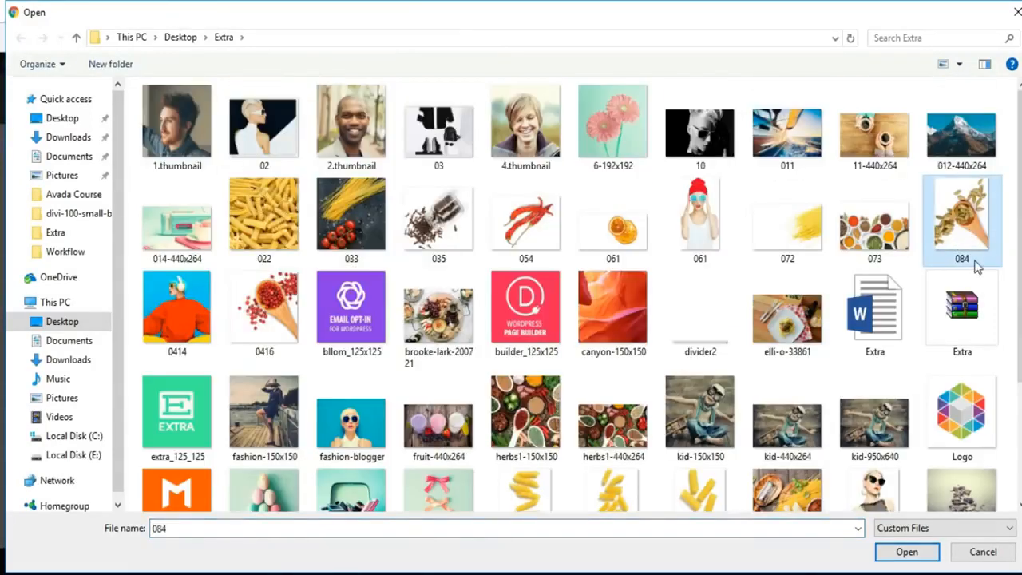
pyautogui.click(905, 551)
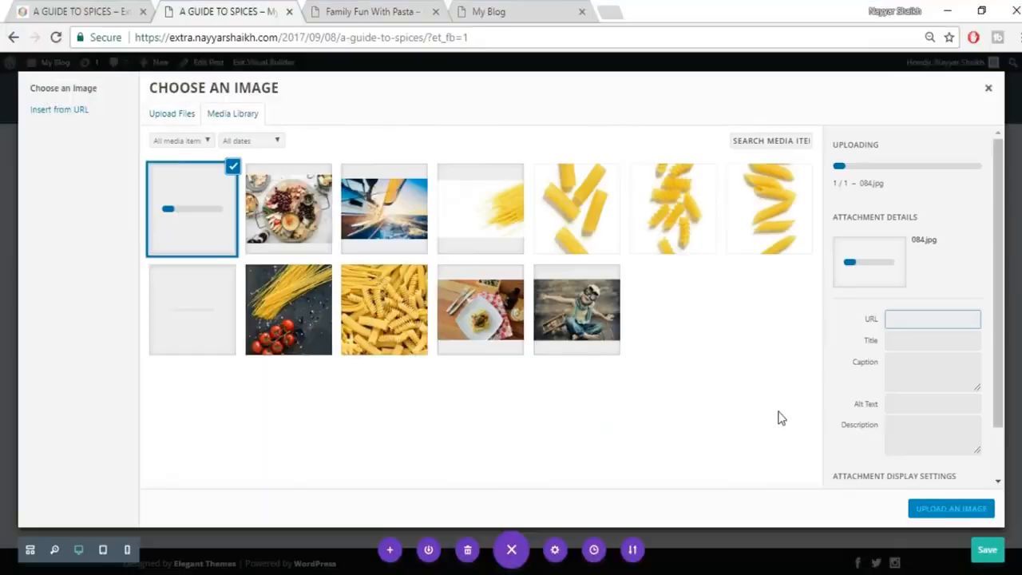
pyautogui.click(928, 507)
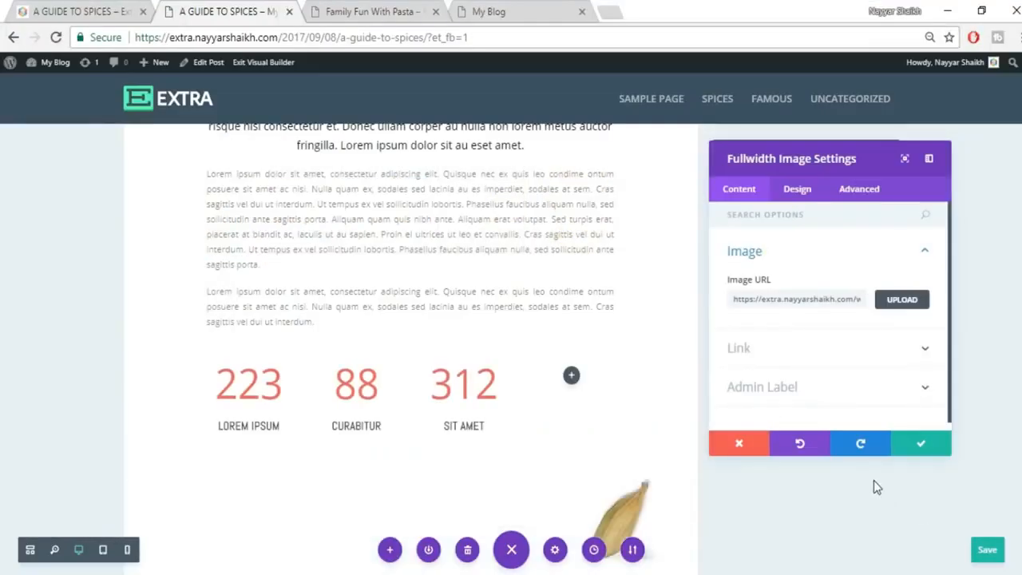
pyautogui.scroll(-3, 527, 371)
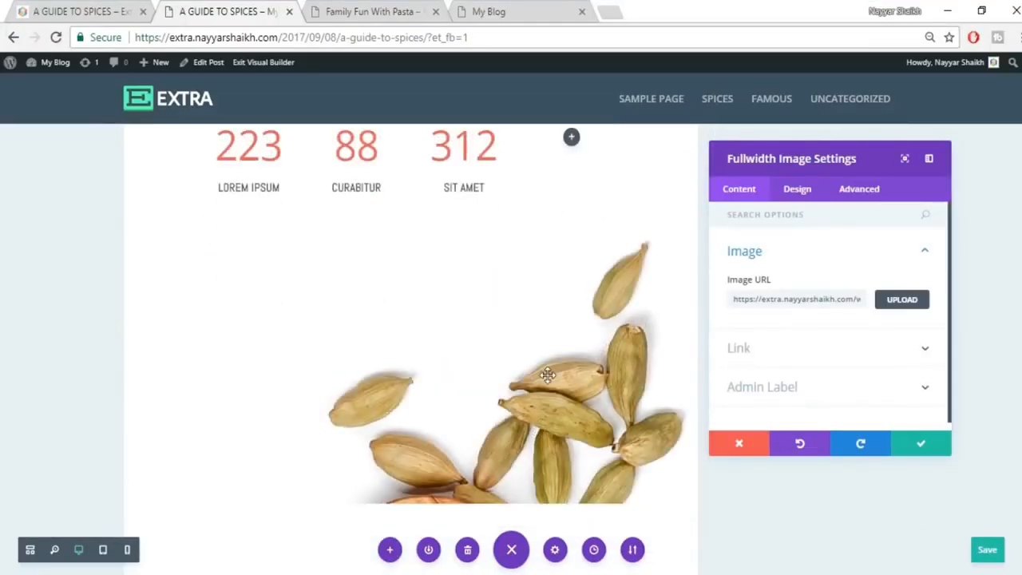
pyautogui.scroll(3, 548, 375)
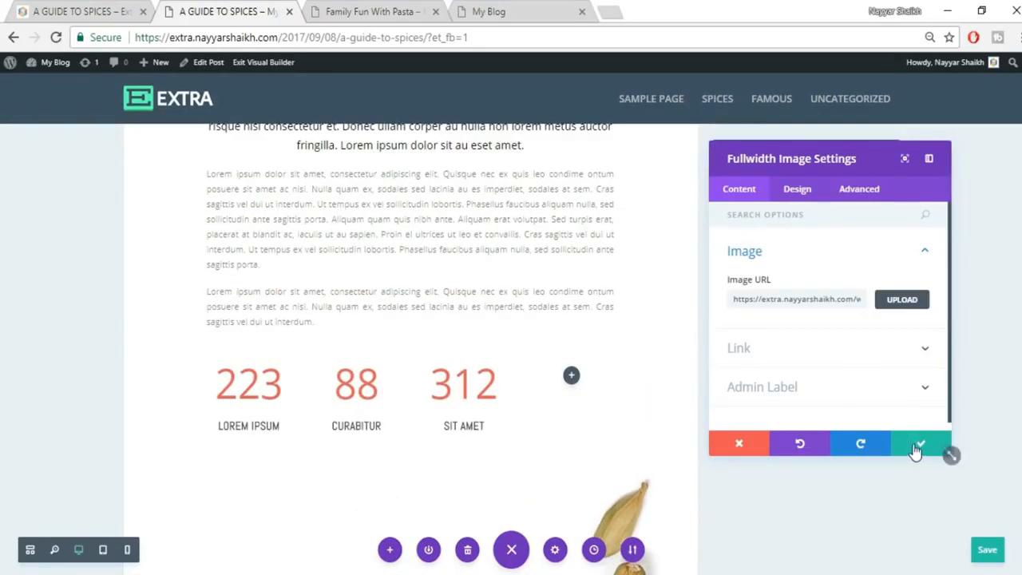
pyautogui.click(918, 446)
# Add a regular one-column section with a Text module, then select the reference post's Pumpkin Seeds text
pyautogui.scroll(-6, 916, 451)
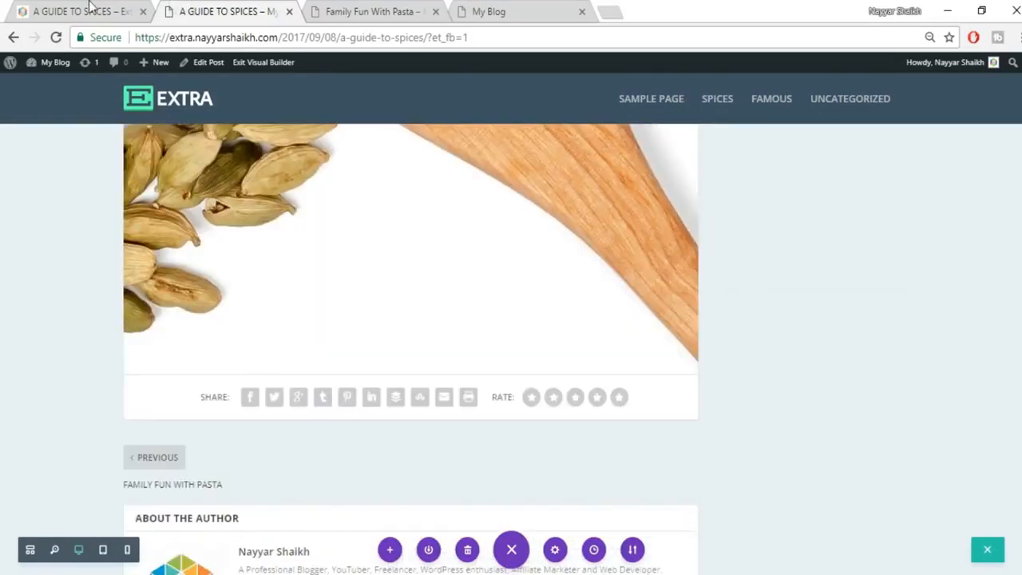
pyautogui.click(91, 12)
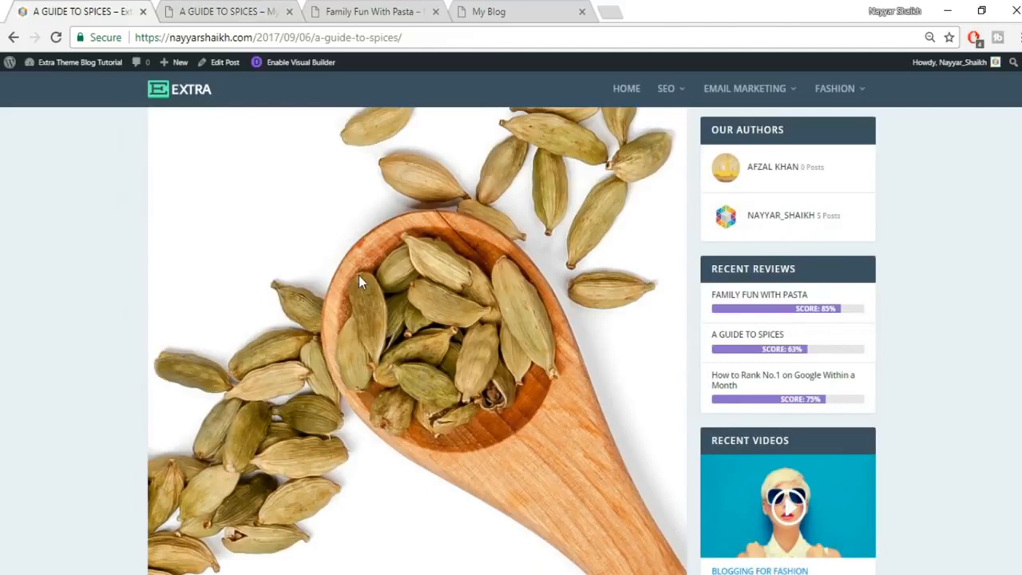
pyautogui.scroll(-5, 358, 275)
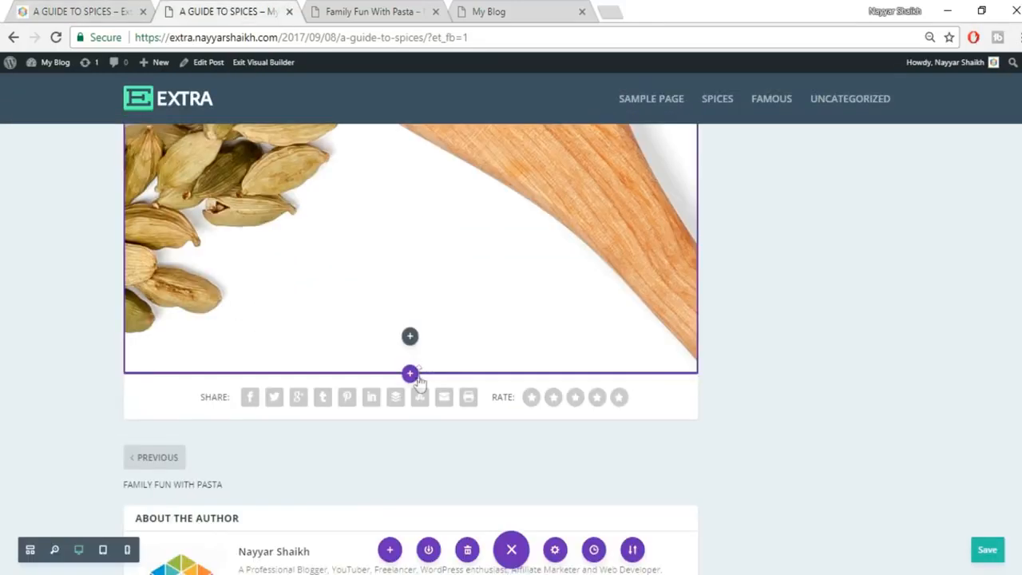
pyautogui.click(409, 375)
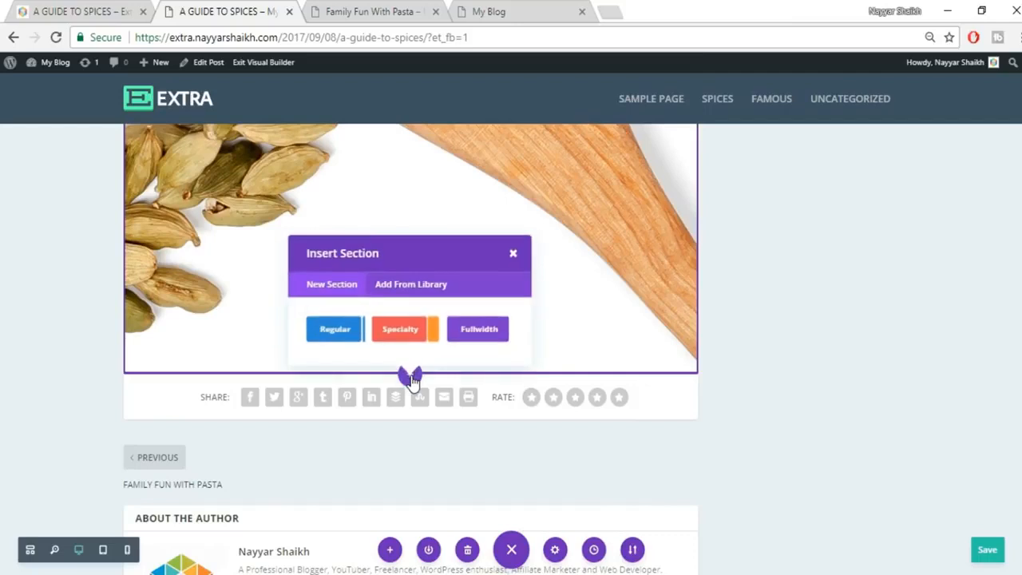
pyautogui.click(342, 338)
pyautogui.click(345, 273)
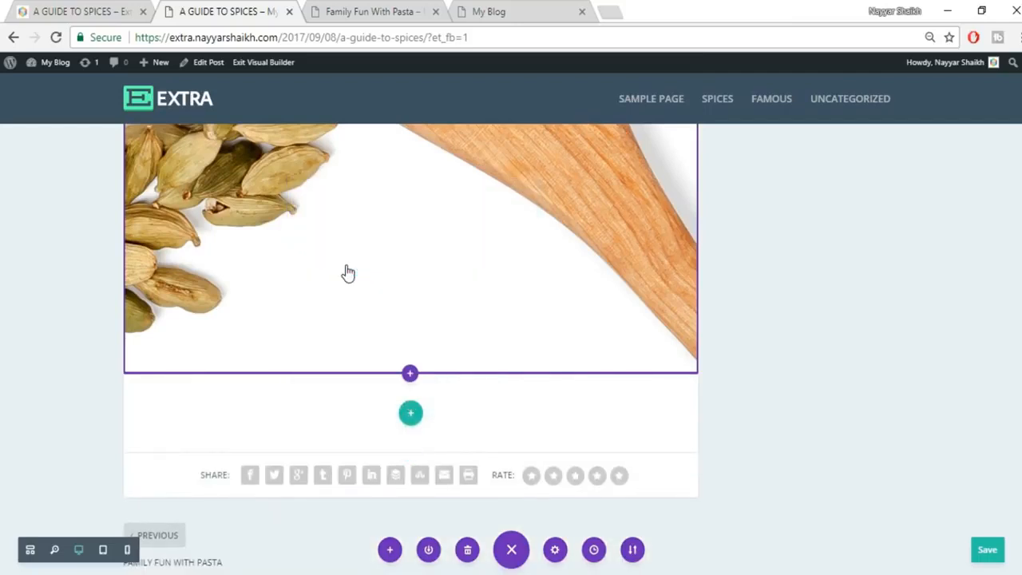
pyautogui.write('tex')
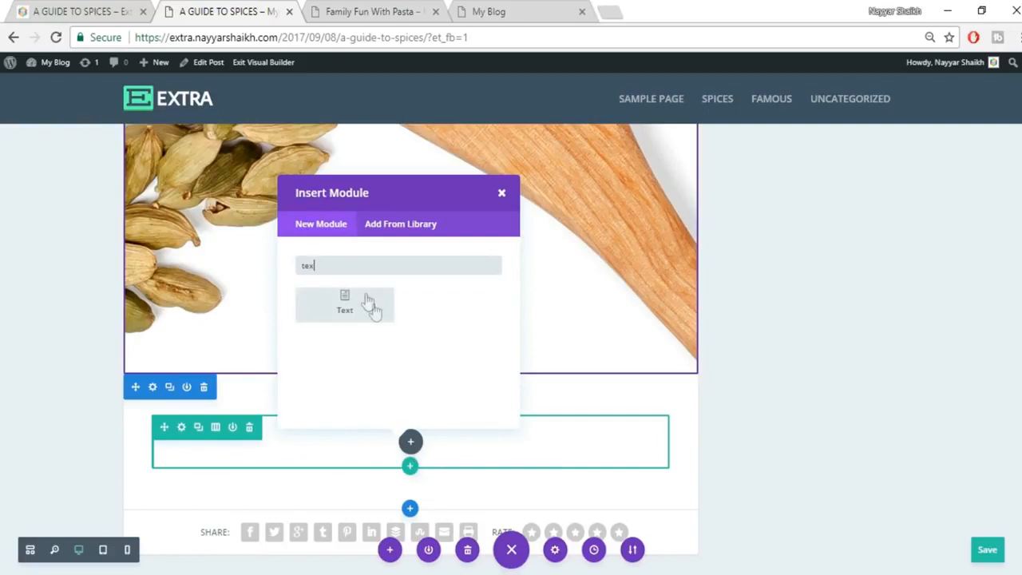
pyautogui.click(367, 302)
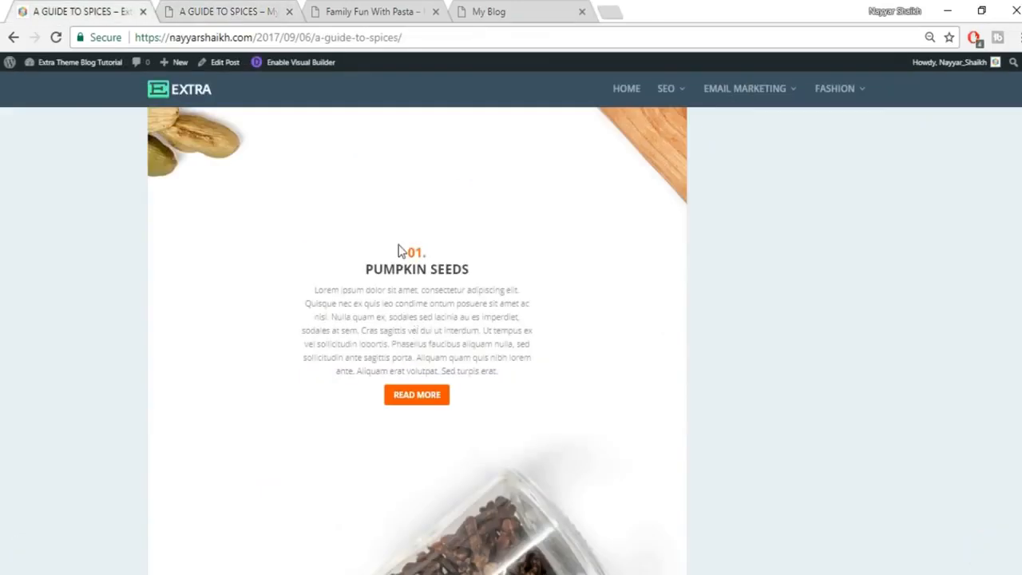
pyautogui.moveTo(397, 251); pyautogui.dragTo(512, 372)
# Paste the Pumpkin Seeds text into the module, breaking 01. and PUMPKIN SEEDS onto separate lines
pyautogui.click(278, 10)
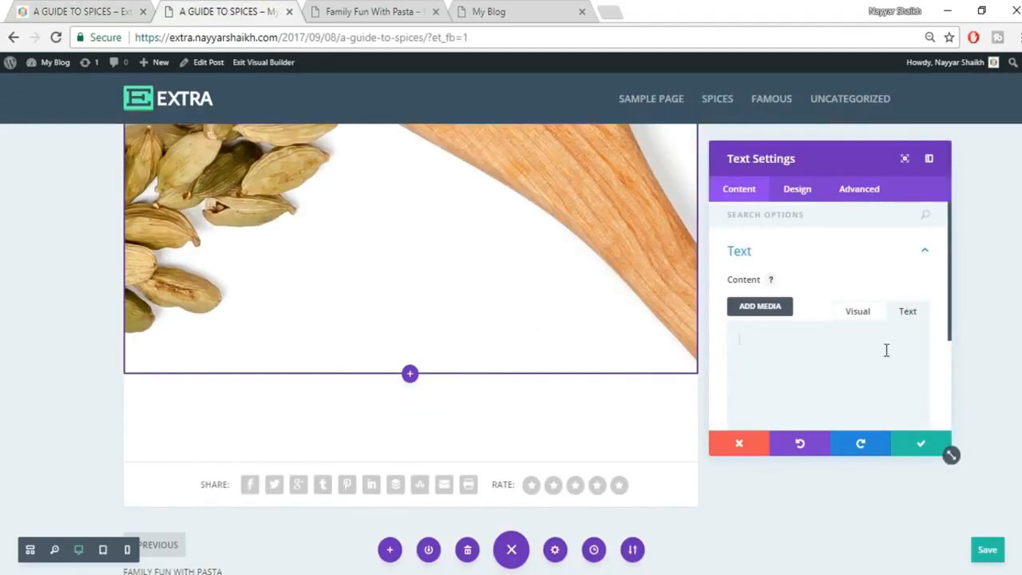
pyautogui.write('01. PUMPKIN SEEDS Lorem ipsum dolor sit amet, consectetur adipiscing elit. Quisque nec ex quis leo condime ontum posuere sit amet ac nisl. Nulla quam ex, sodales sed lacinia au es imperdiet, sodales at sem. Cras sagittis vel dui ut interdum. Ut tempus ex vel sollicitudin lobortis. Phasellus faucibus aliquam nulla, sed sollicitudin ante sagittis porta. Aliquam quam quis nibh lorem ante. Aliquam erat volutpat. Sed turpis erat.')
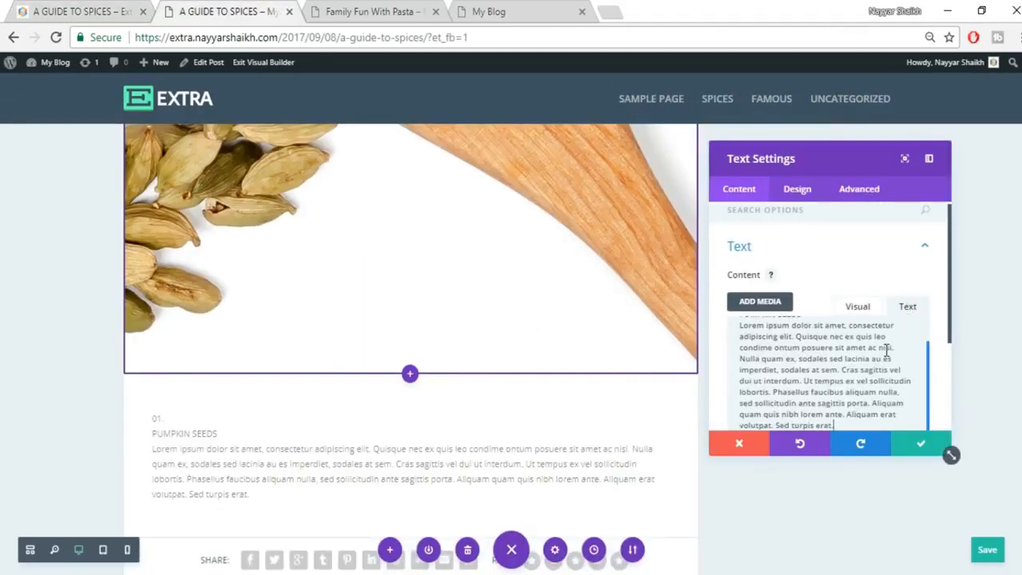
pyautogui.click(863, 315)
pyautogui.scroll(-2, 851, 375)
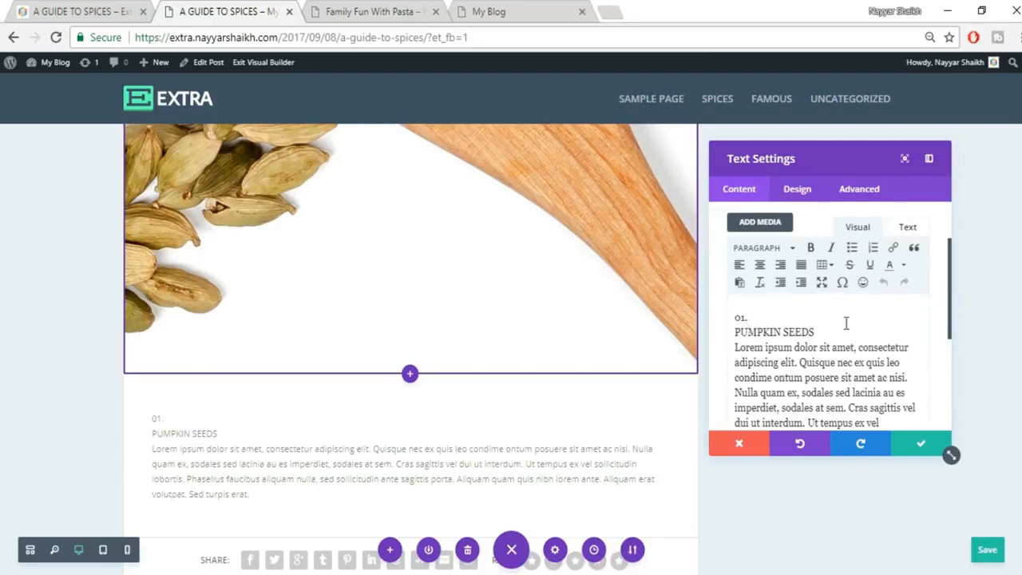
pyautogui.click(773, 318)
pyautogui.press('Return')
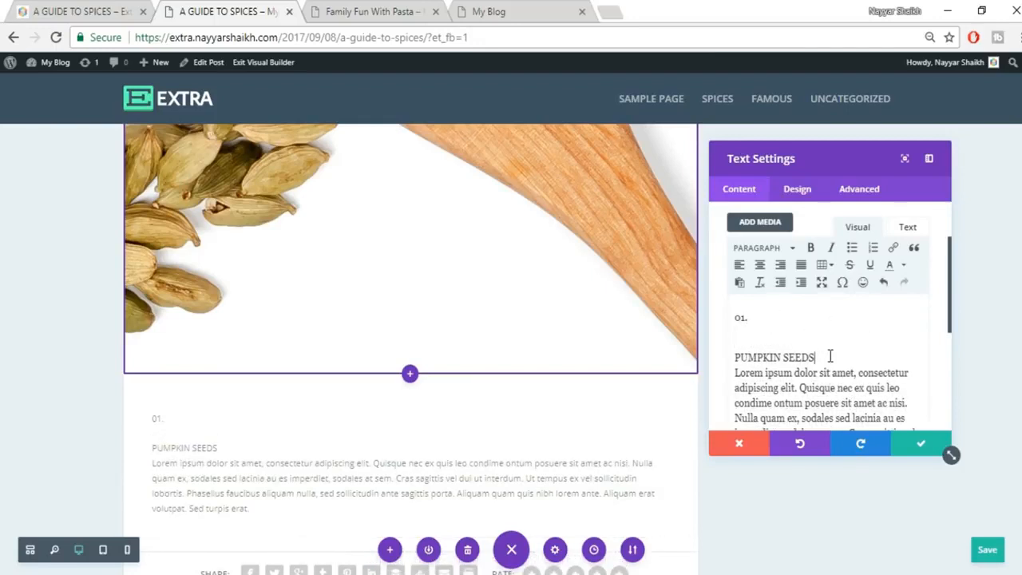
pyautogui.click(831, 356)
pyautogui.press('Return')
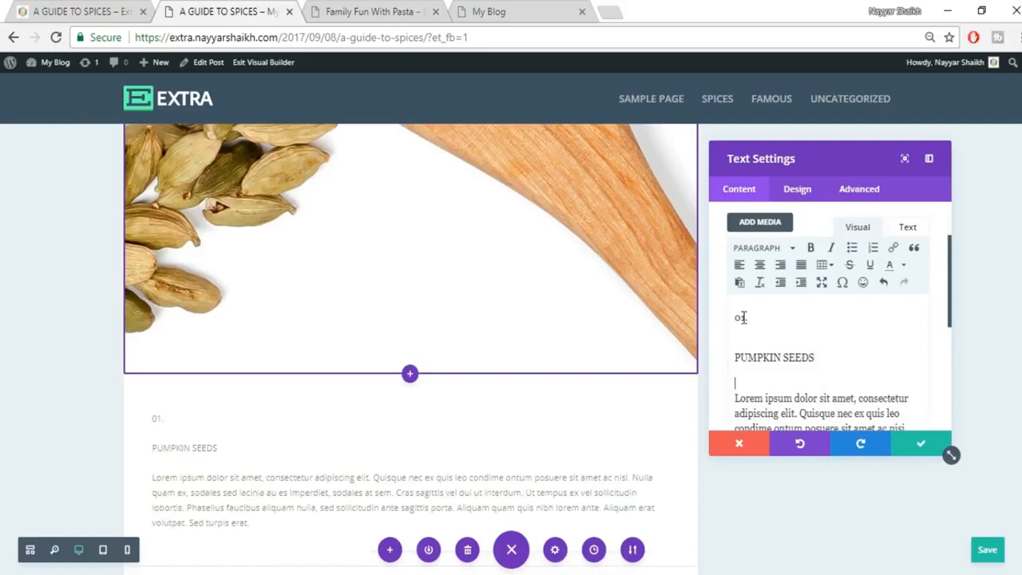
# Format 01. as Heading 1 and PUMPKIN SEEDS as Heading 2
pyautogui.click(770, 248)
pyautogui.click(787, 297)
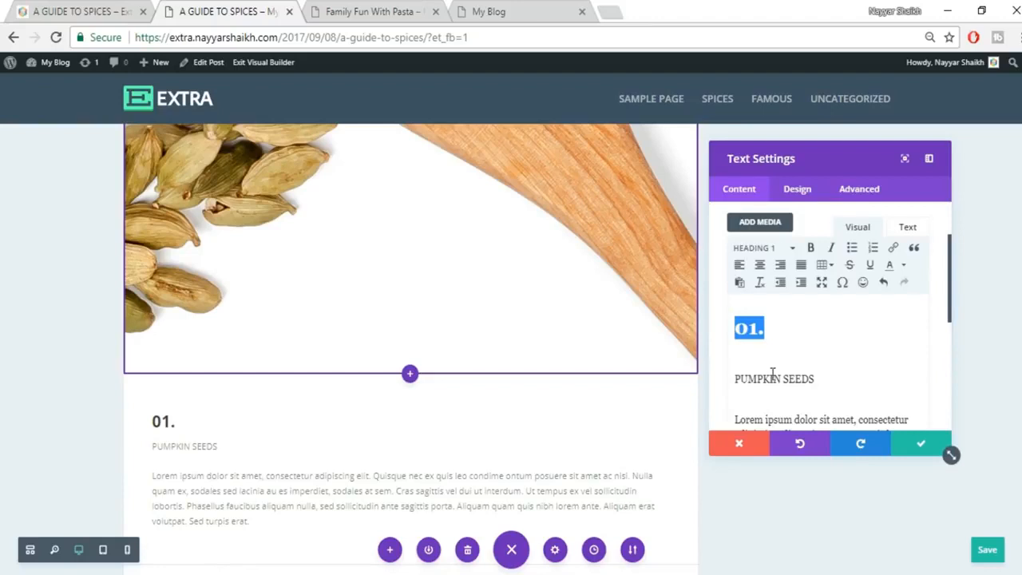
pyautogui.moveTo(816, 380); pyautogui.dragTo(713, 371)
pyautogui.moveTo(831, 384); pyautogui.dragTo(751, 385)
pyautogui.click(771, 248)
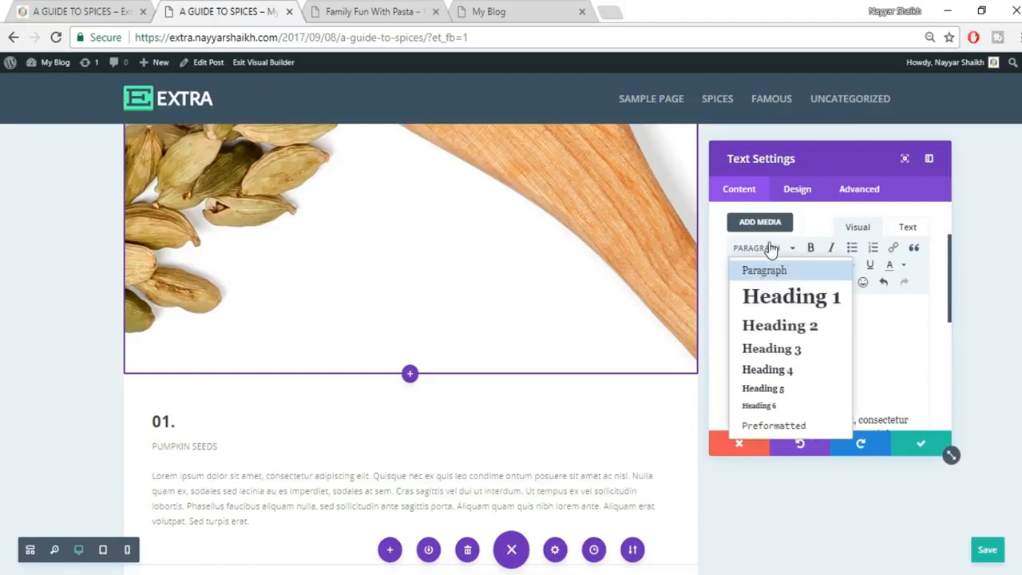
pyautogui.click(782, 325)
# Colour the 01. heading orange
pyautogui.scroll(-1, 793, 344)
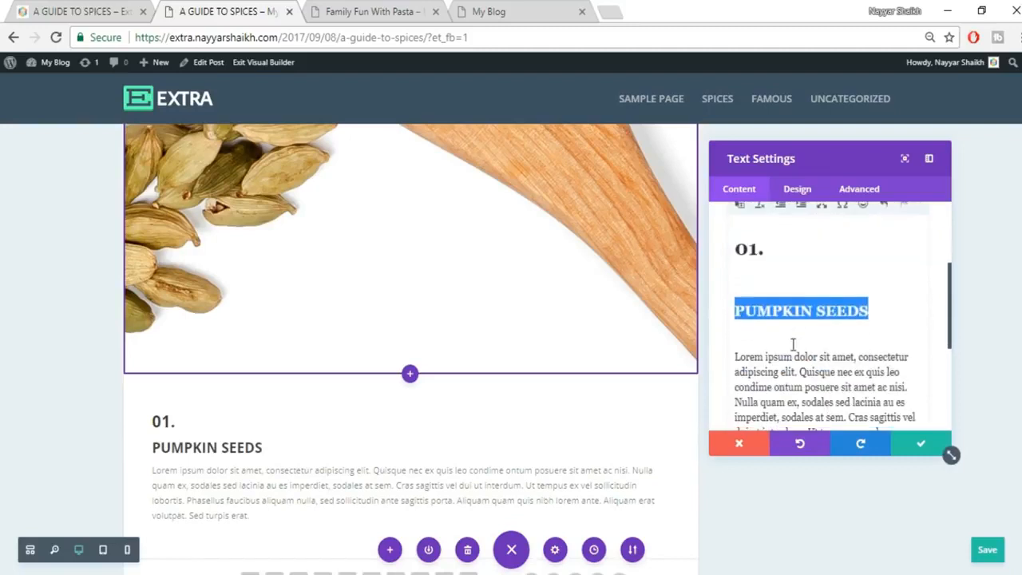
pyautogui.moveTo(768, 250); pyautogui.dragTo(717, 258)
pyautogui.scroll(1, 838, 347)
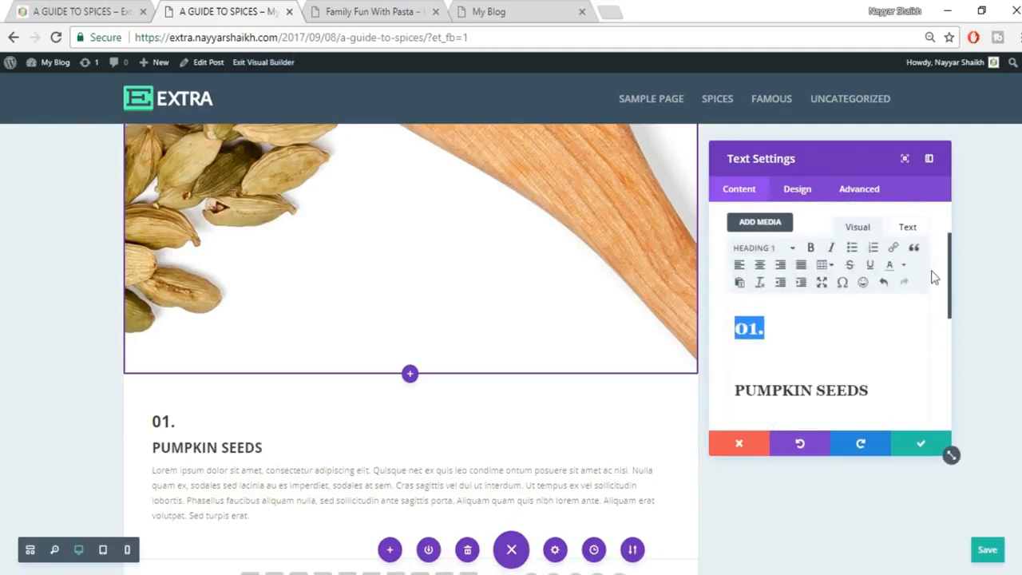
pyautogui.click(902, 267)
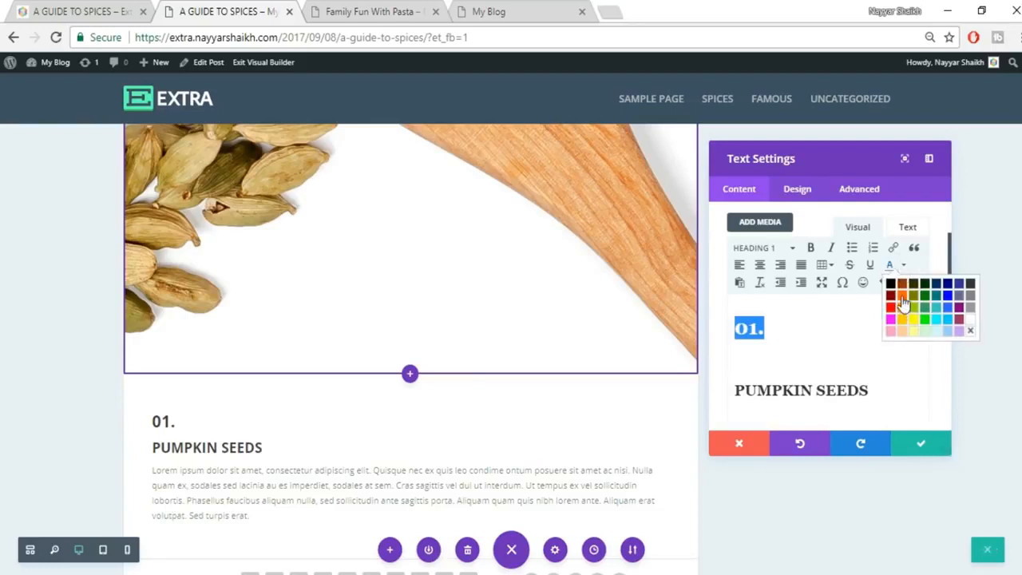
pyautogui.click(903, 294)
# Center-align all the text, compare with the reference page, and save the text module
pyautogui.click(71, 10)
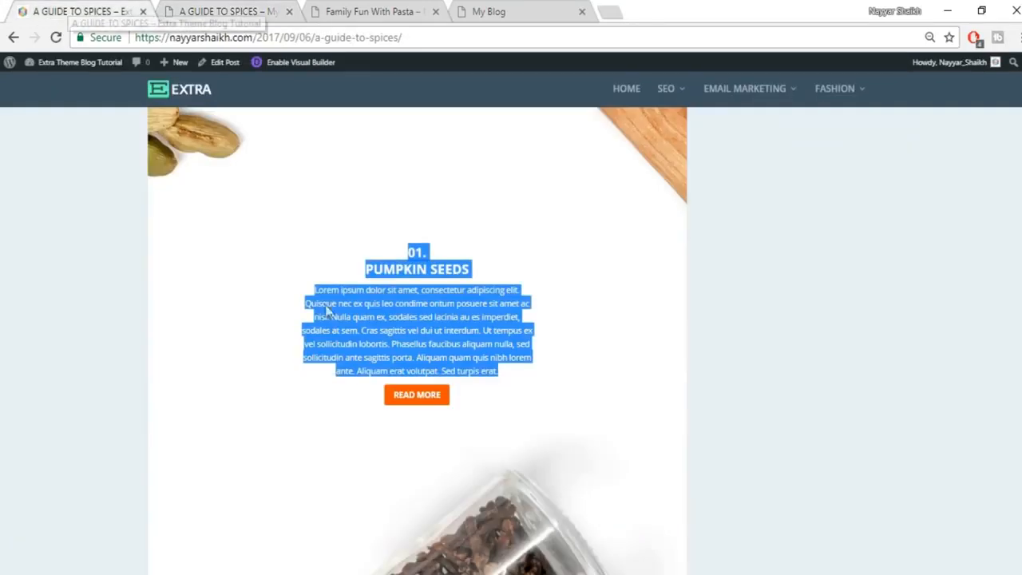
pyautogui.click(433, 291)
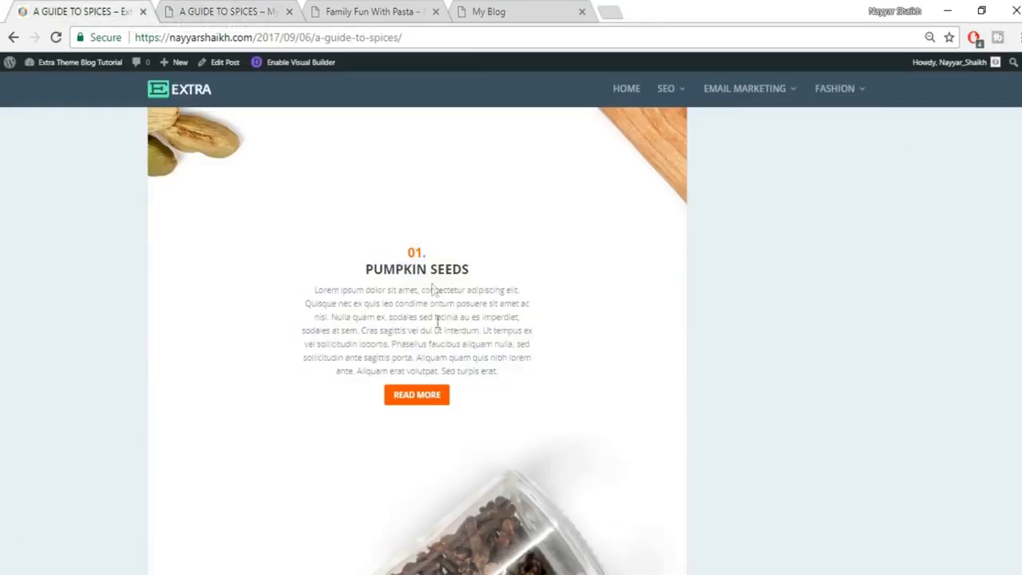
pyautogui.click(246, 8)
pyautogui.hotkey('ctrl', 'a')
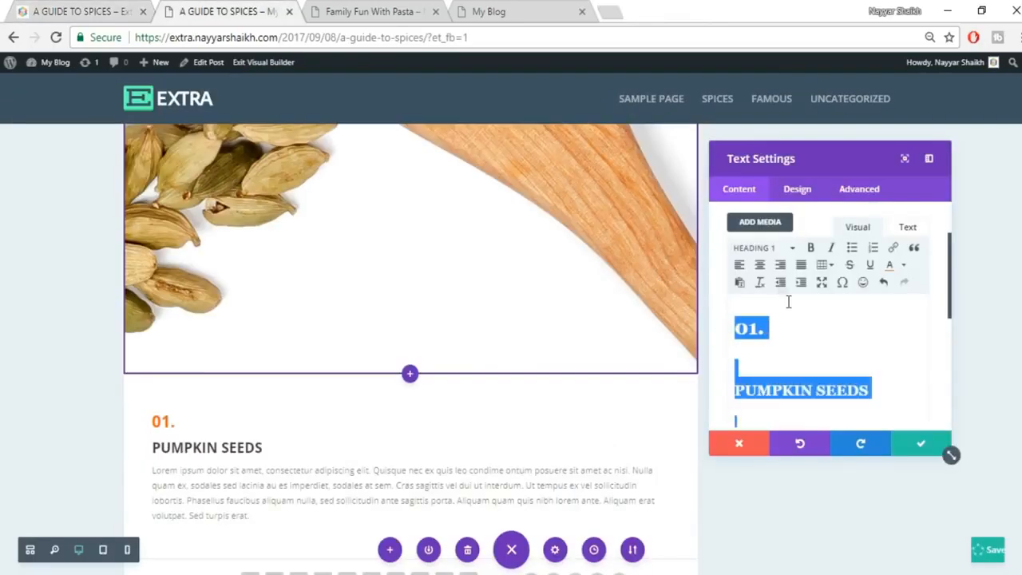
pyautogui.click(761, 269)
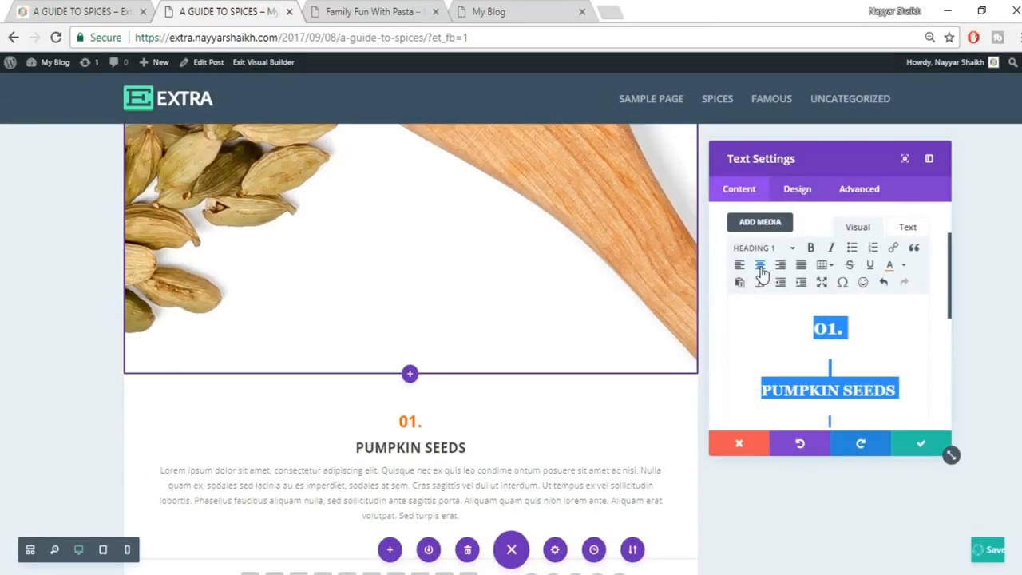
pyautogui.click(76, 8)
pyautogui.click(221, 8)
pyautogui.click(917, 447)
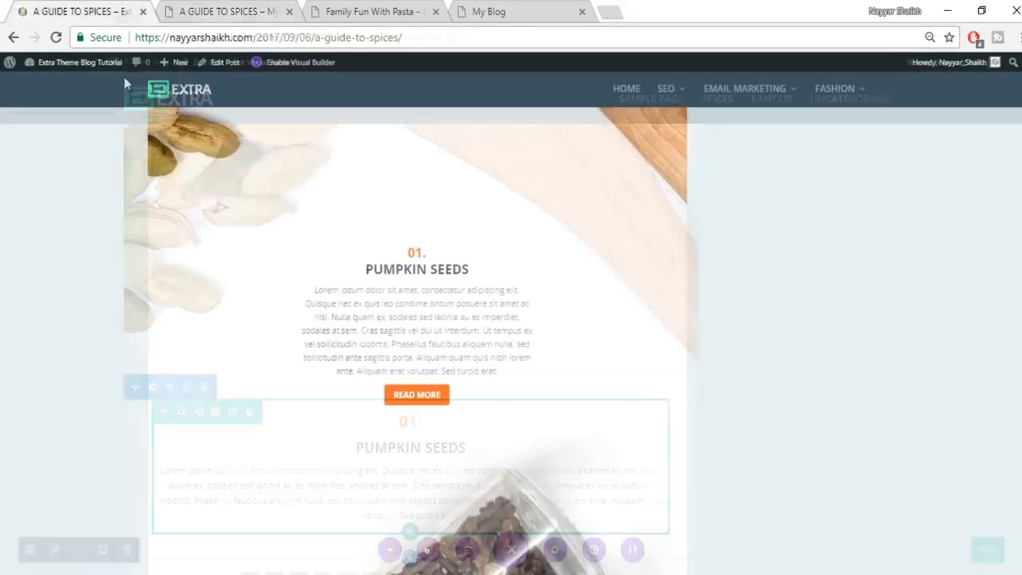
# Add a Button module below the Pumpkin Seeds text with the label typed as 'REAS MORE'
pyautogui.click(221, 8)
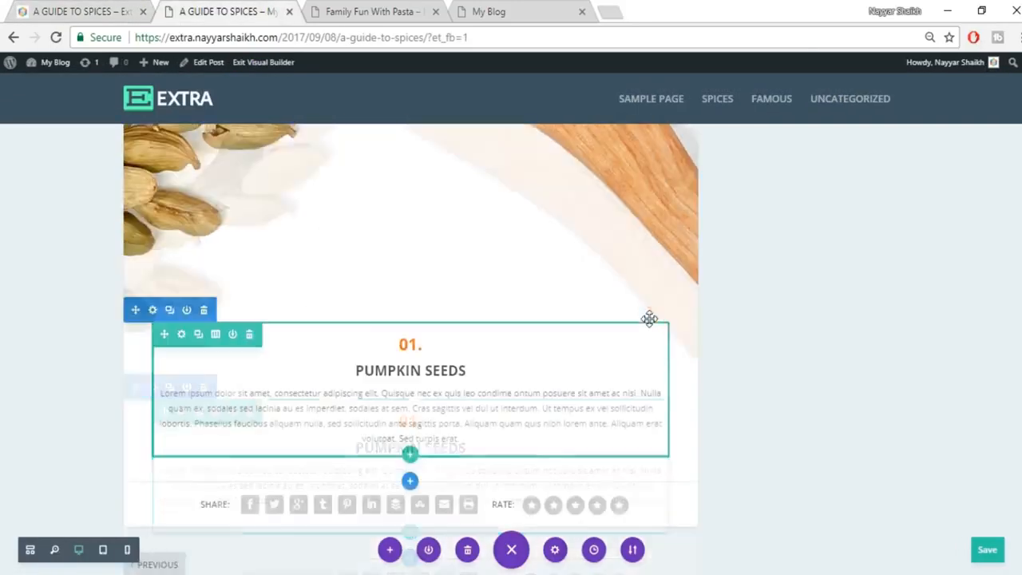
pyautogui.scroll(-3, 648, 312)
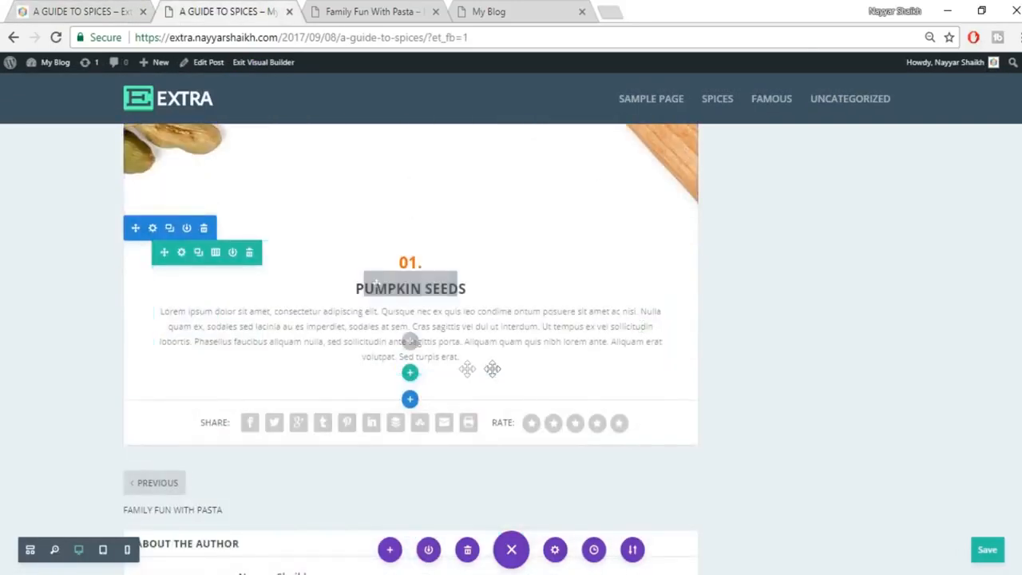
pyautogui.click(410, 344)
pyautogui.write('butt')
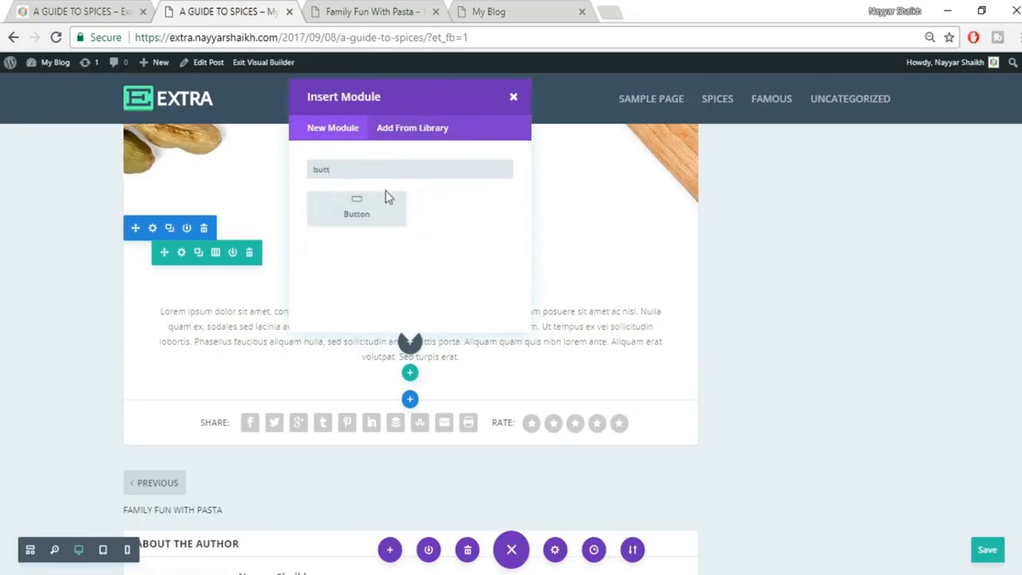
pyautogui.click(387, 199)
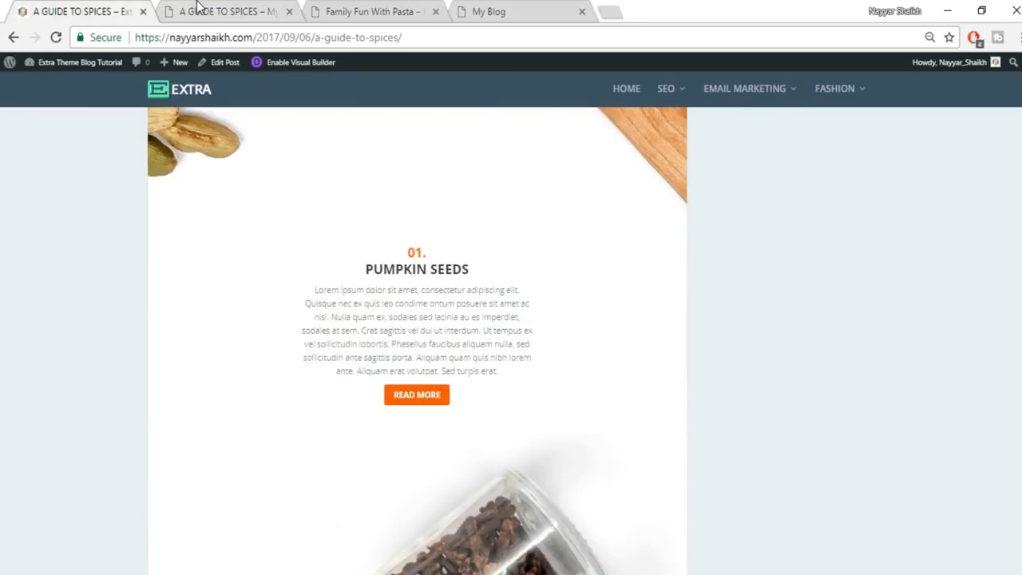
pyautogui.click(198, 6)
pyautogui.click(803, 298)
pyautogui.write('RE')
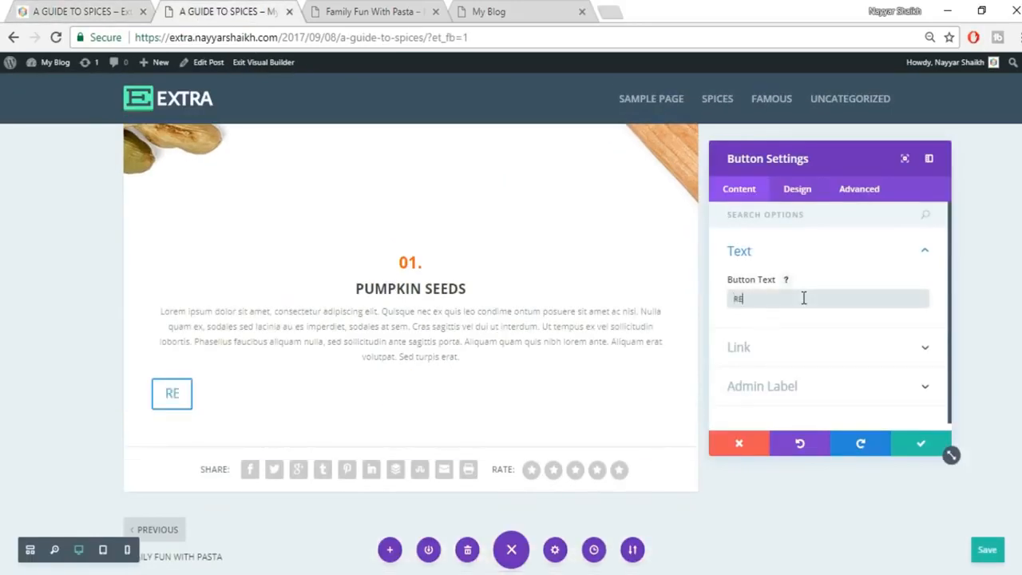
pyautogui.write('AS MORE')
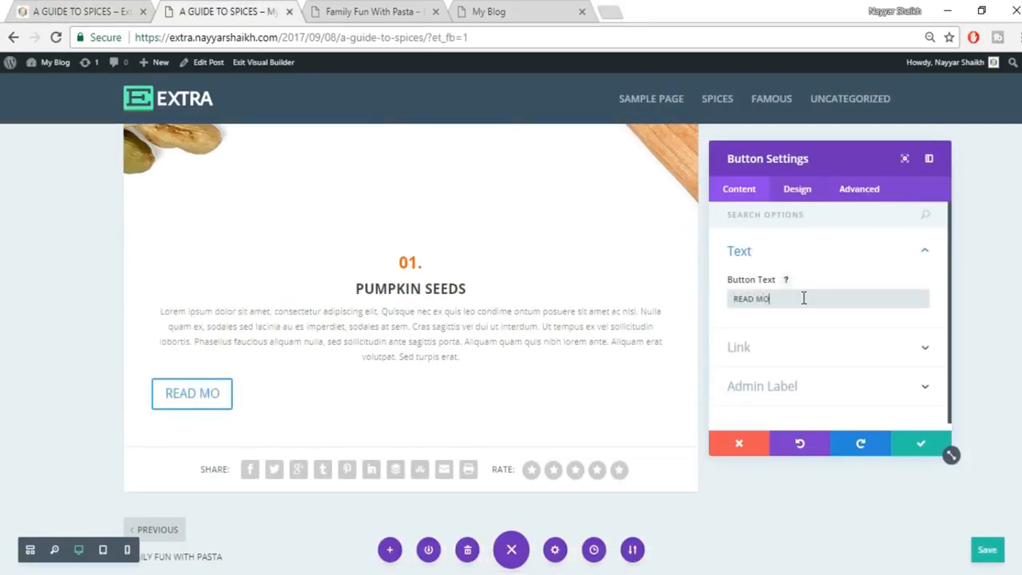
# Enable custom button styles and set the button text size to 15px
pyautogui.click(806, 199)
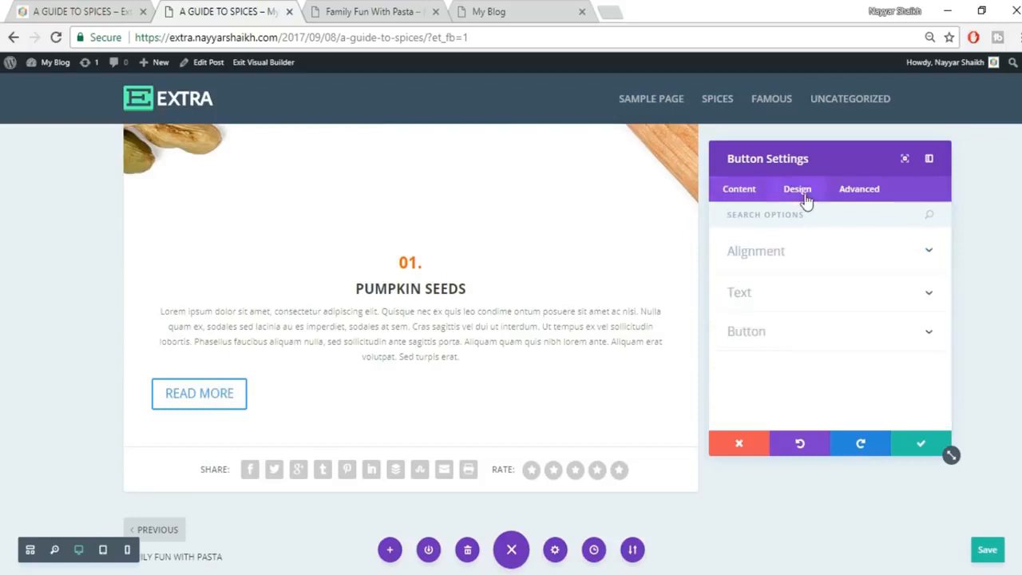
pyautogui.click(807, 334)
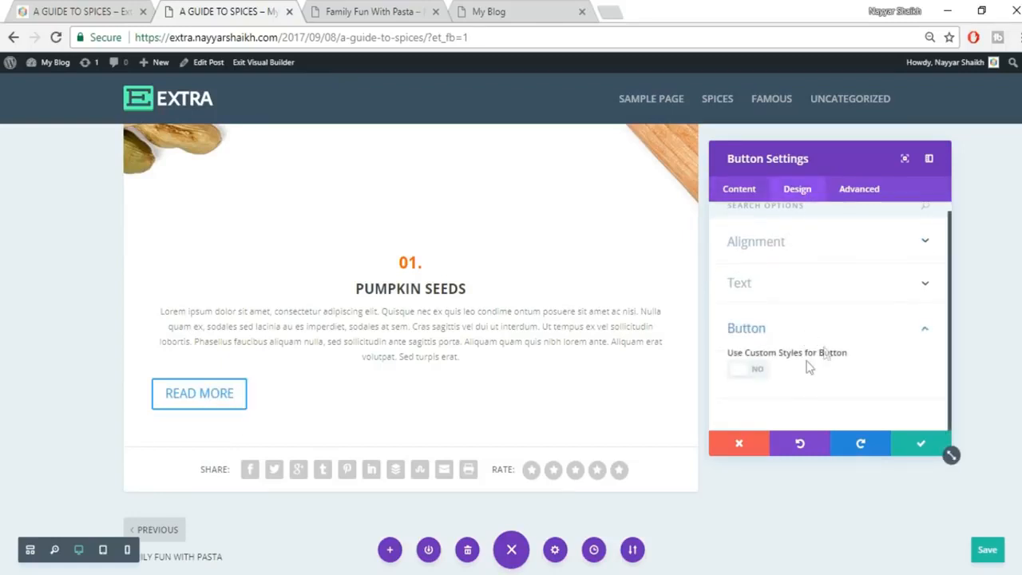
pyautogui.click(755, 376)
pyautogui.scroll(-1, 902, 359)
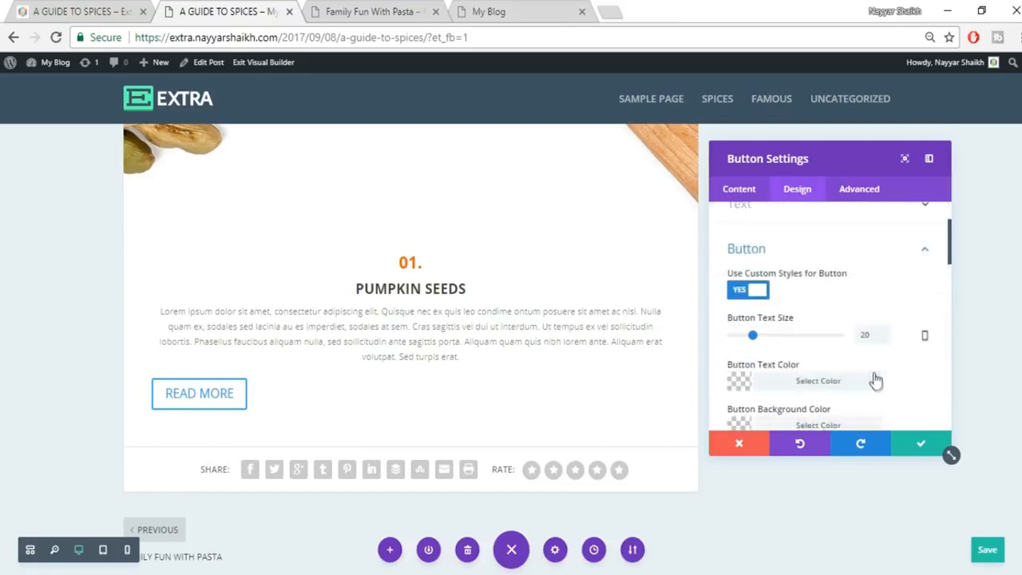
pyautogui.doubleClick(867, 335)
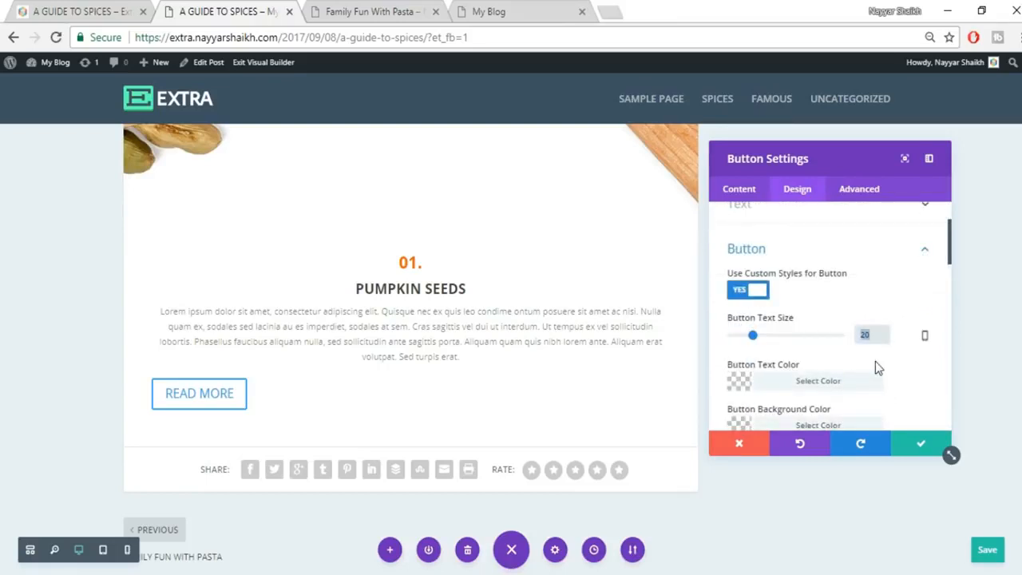
pyautogui.write('15px')
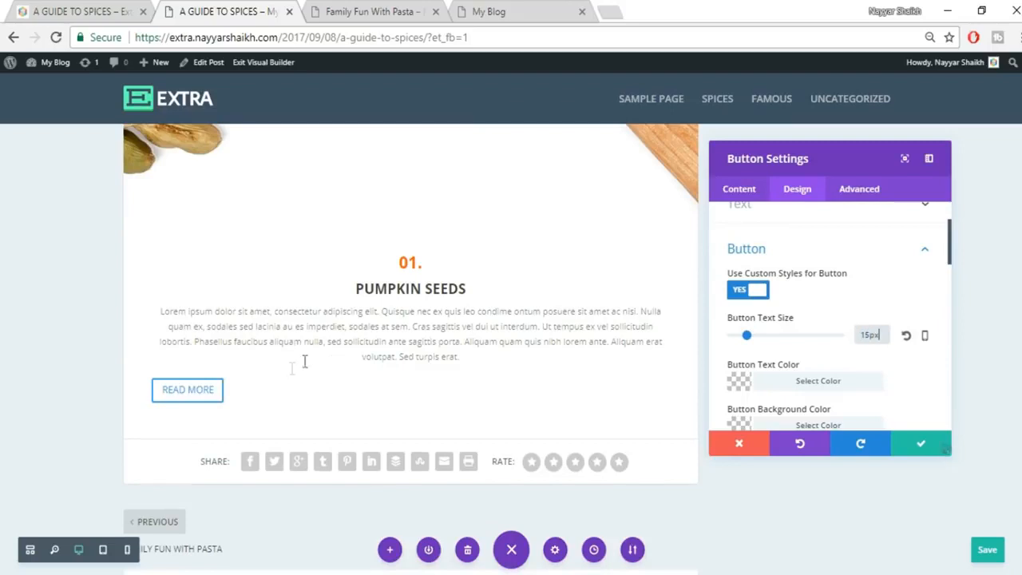
pyautogui.scroll(-1, 895, 371)
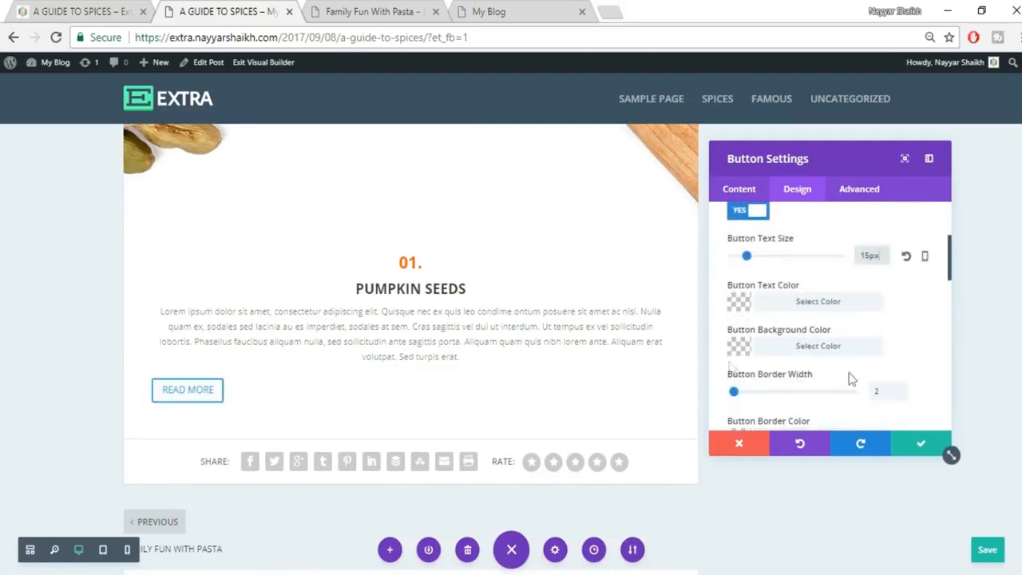
pyautogui.click(95, 11)
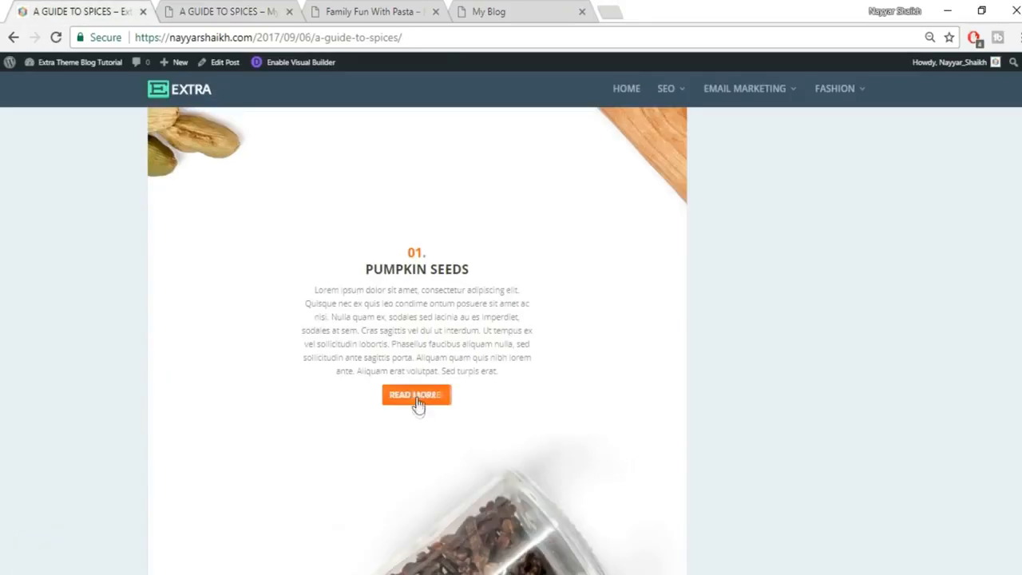
# Give the READ MORE button a red background colour and white text colour
pyautogui.click(266, 8)
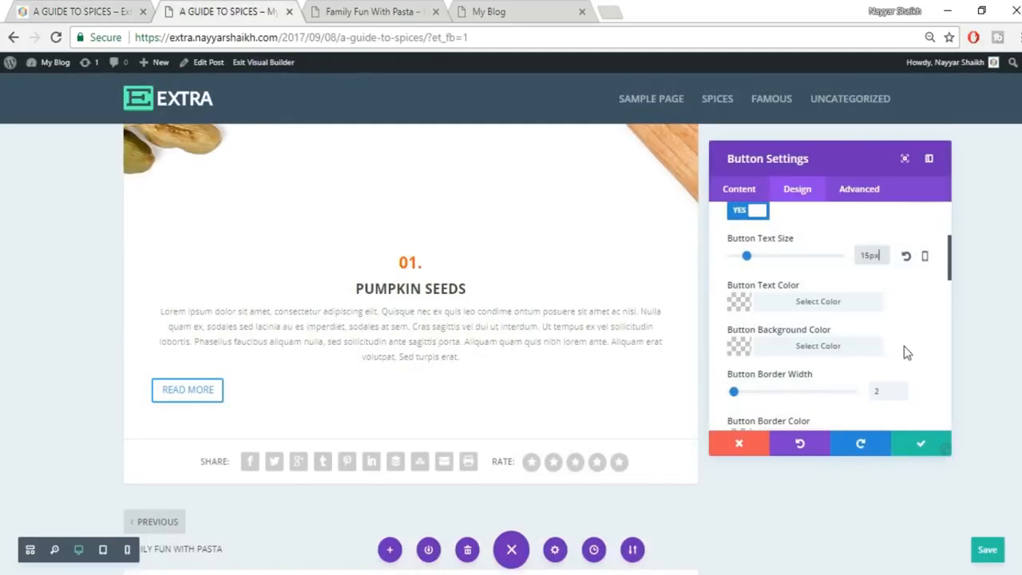
pyautogui.click(842, 351)
pyautogui.scroll(-1, 932, 363)
pyautogui.scroll(-2, 933, 372)
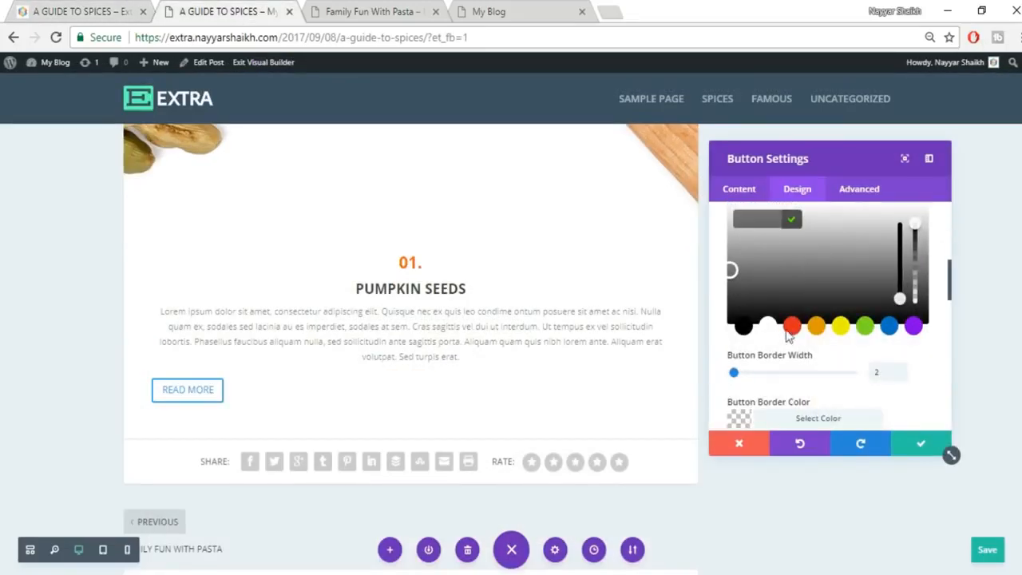
pyautogui.click(792, 327)
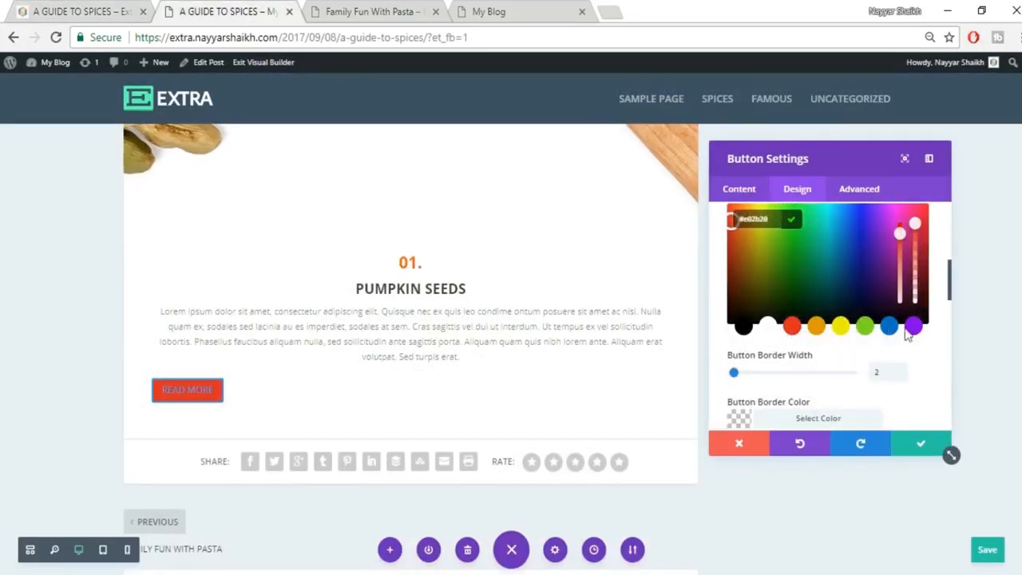
pyautogui.click(945, 294)
pyautogui.scroll(3, 947, 292)
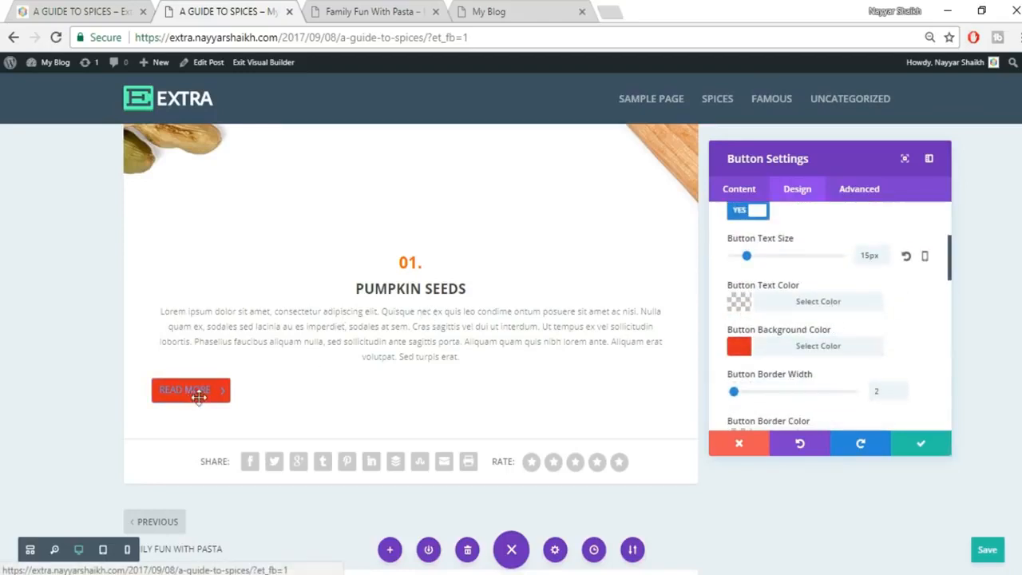
pyautogui.click(837, 305)
pyautogui.scroll(-1, 814, 343)
pyautogui.click(764, 365)
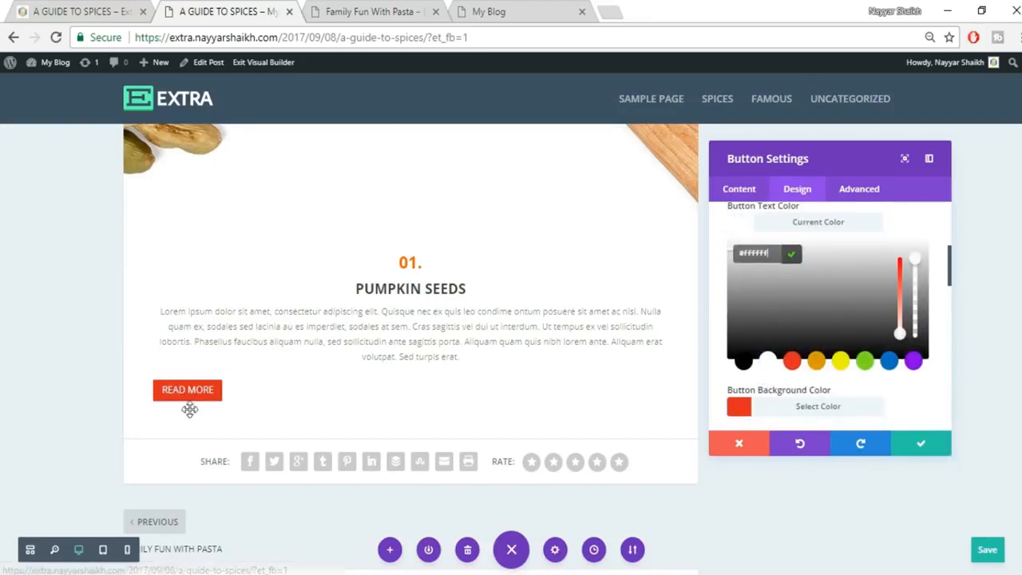
# Set the button alignment to Center and save the button settings
pyautogui.scroll(5, 896, 384)
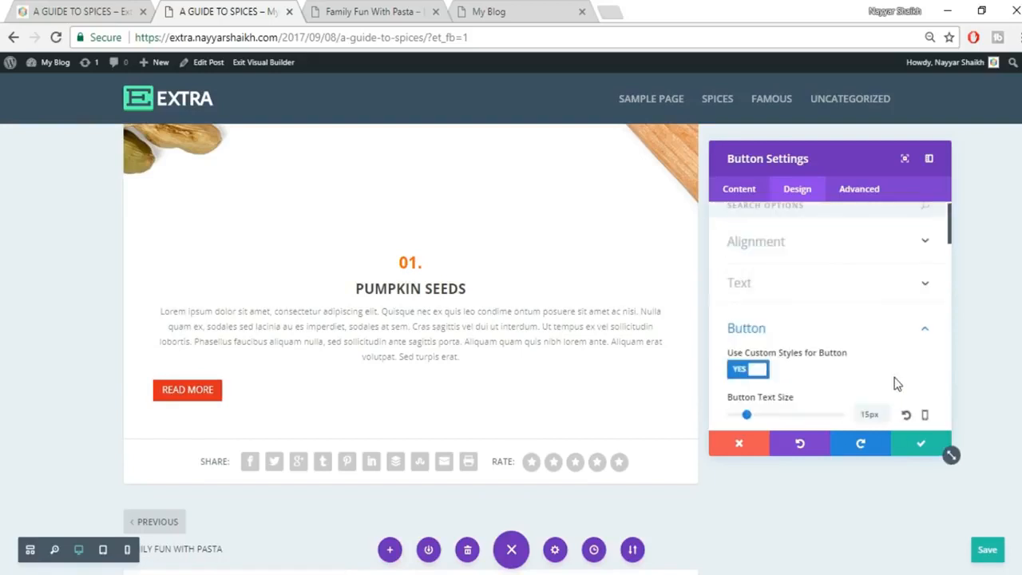
pyautogui.click(828, 263)
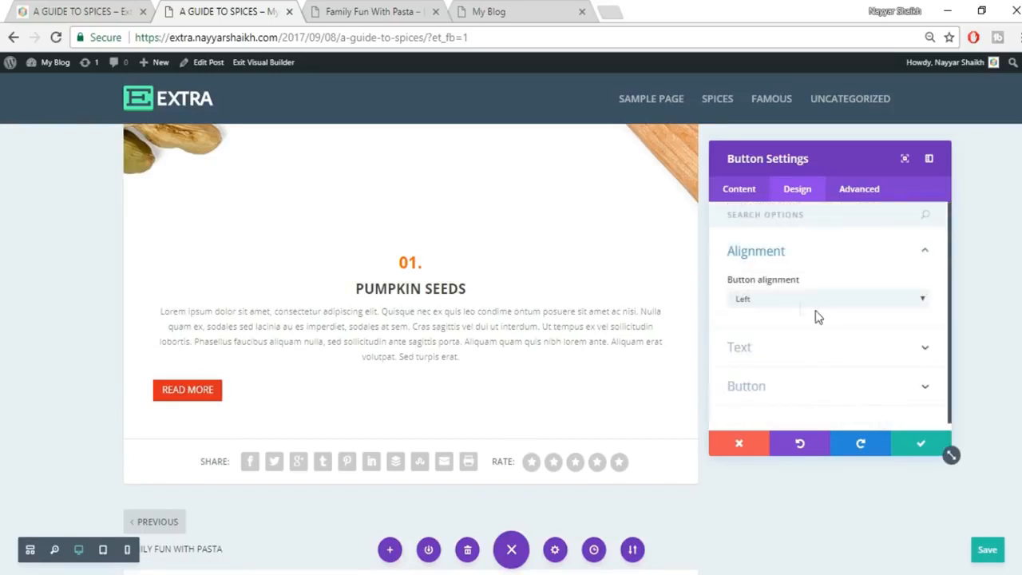
pyautogui.click(785, 299)
pyautogui.click(779, 336)
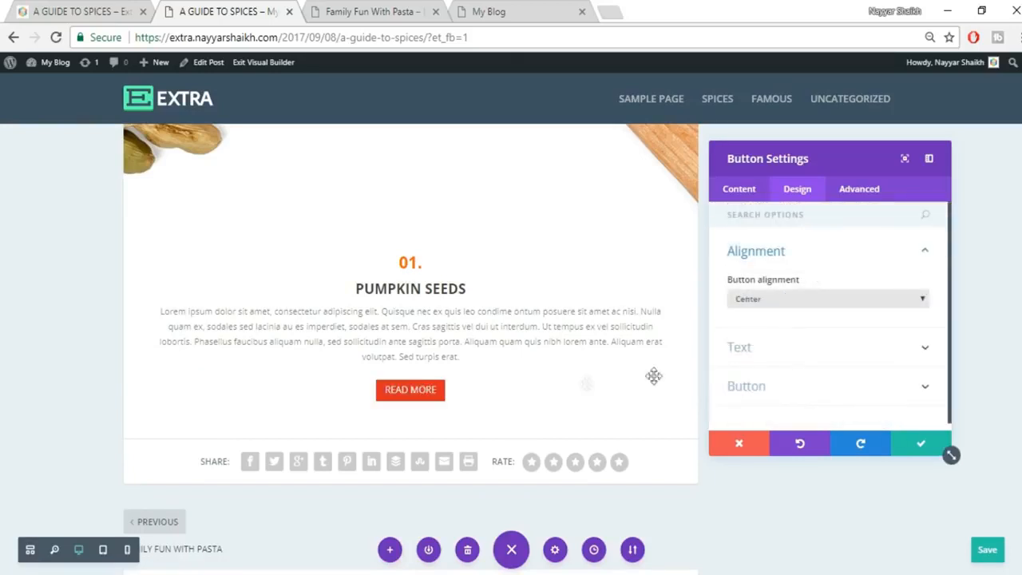
pyautogui.click(916, 447)
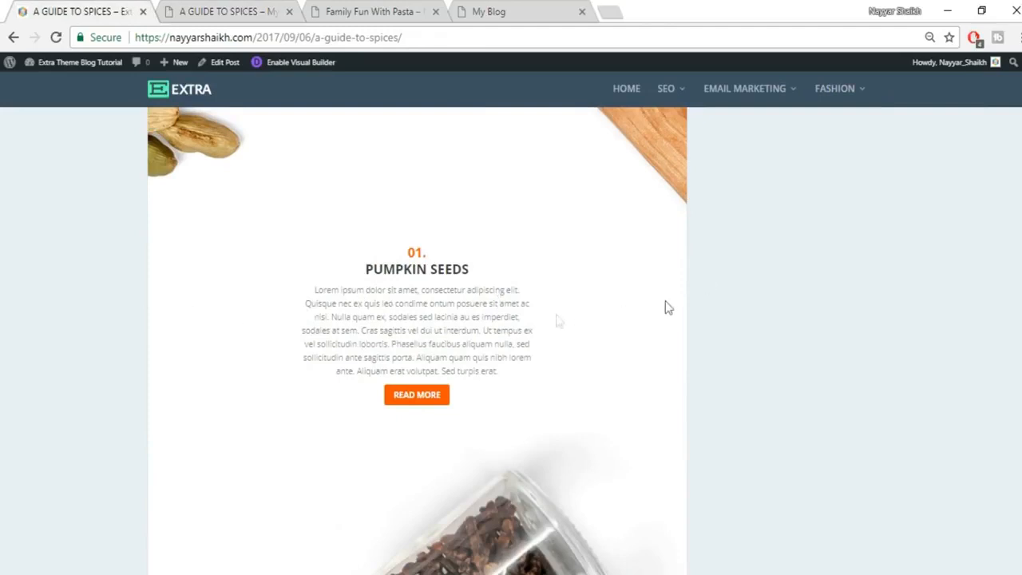
pyautogui.click(244, 9)
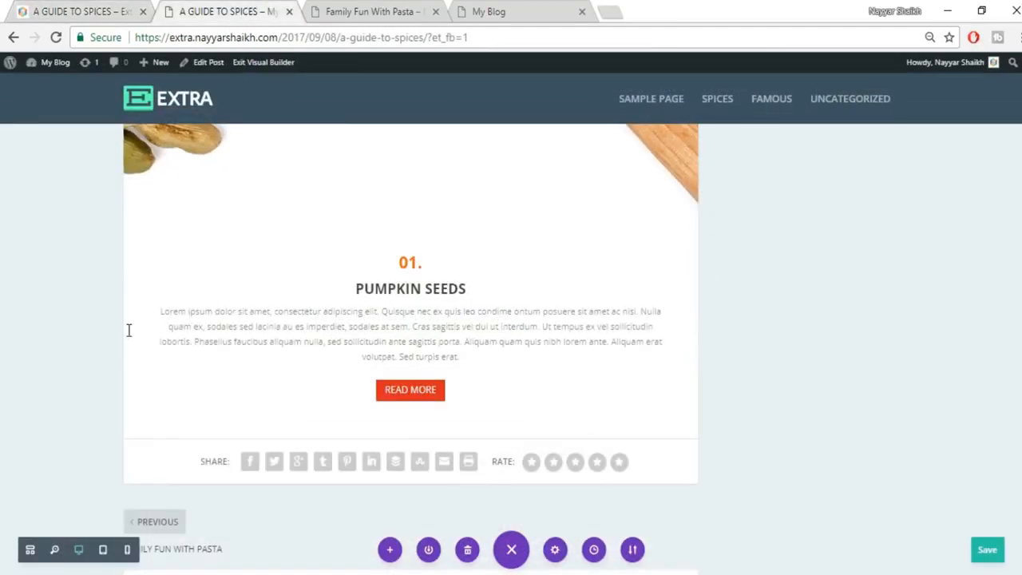
# Drag about 200px of left and right padding onto the Pumpkin Seeds section
pyautogui.moveTo(127, 325); pyautogui.dragTo(249, 346)
pyautogui.moveTo(695, 322); pyautogui.dragTo(574, 325)
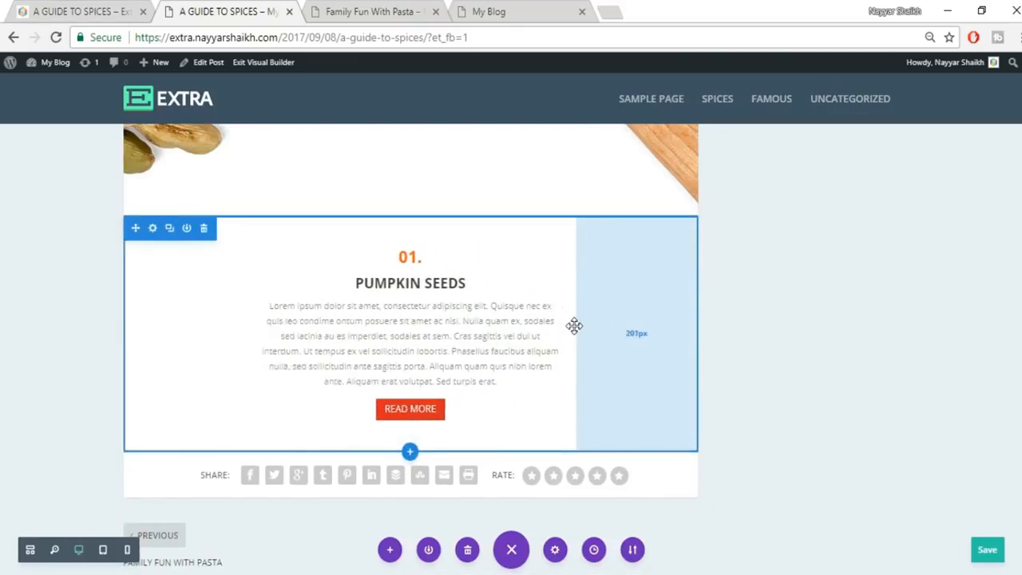
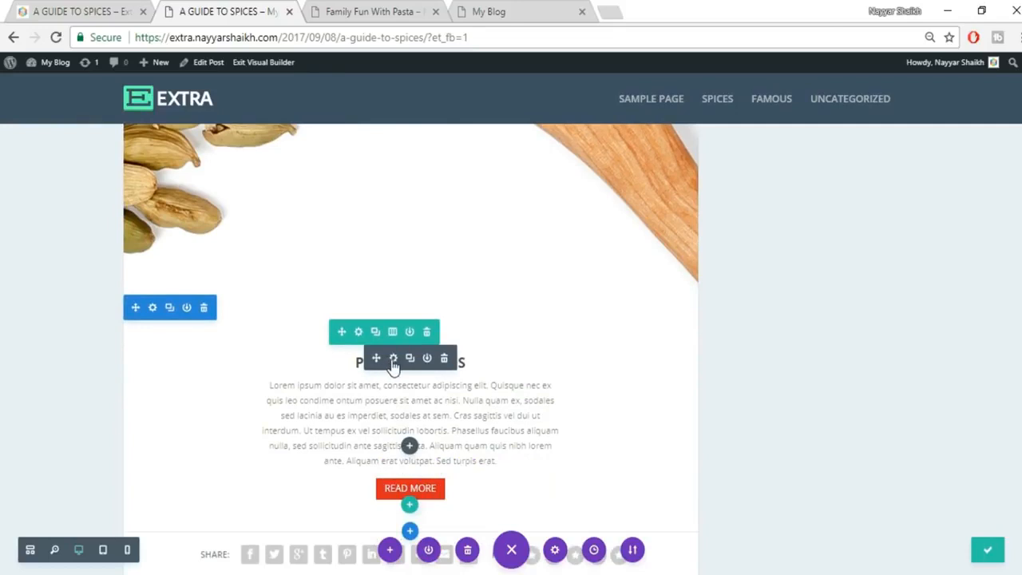
# Give the Pumpkin Seeds text module a custom top margin of -150 and save it
pyautogui.click(393, 361)
pyautogui.click(797, 188)
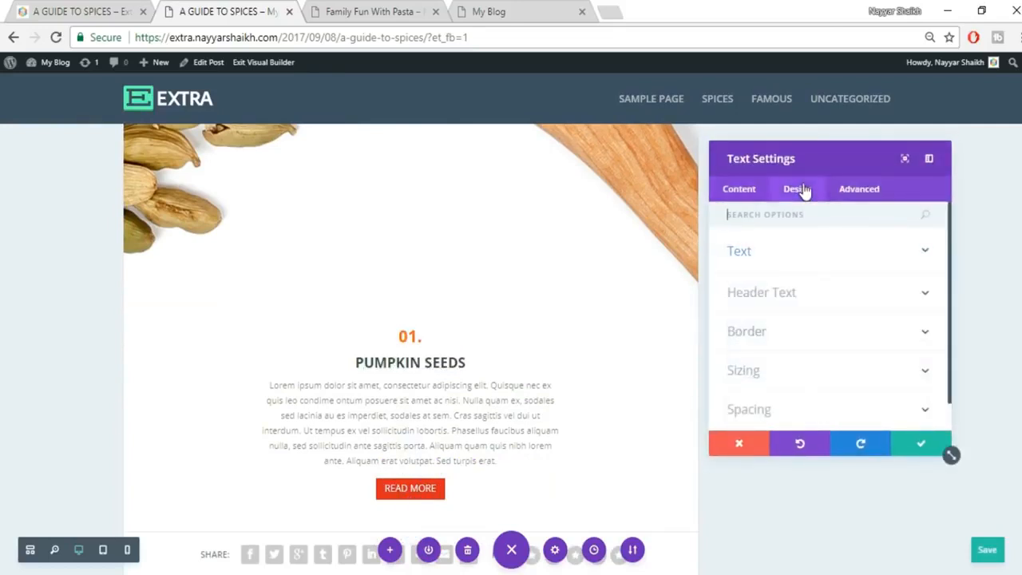
pyautogui.click(845, 380)
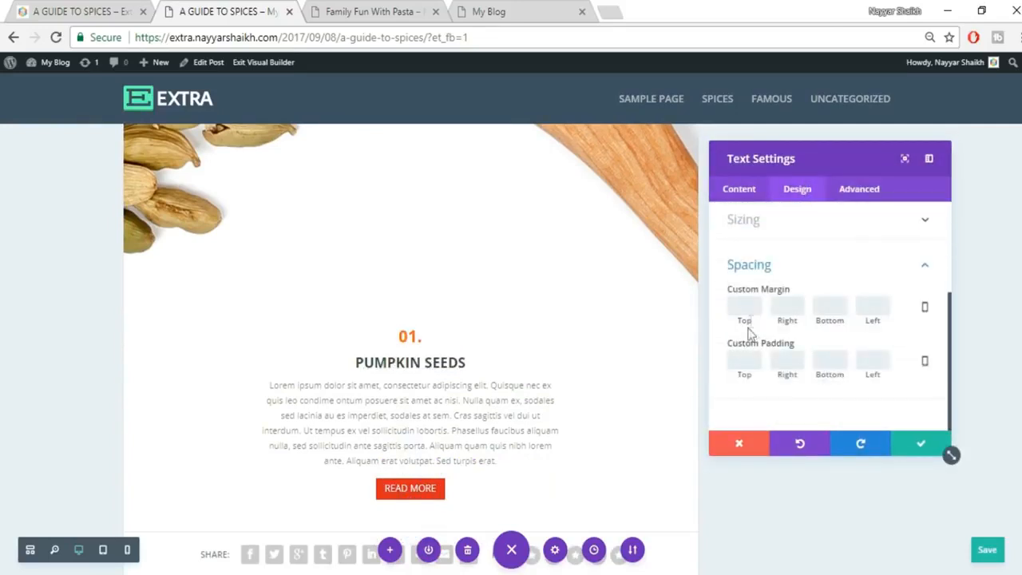
pyautogui.write('-150')
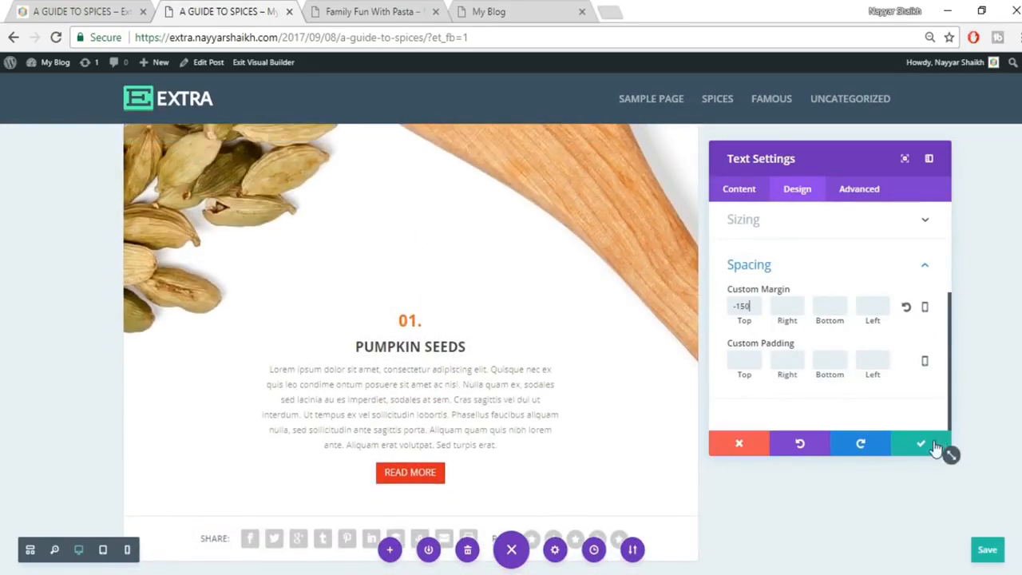
pyautogui.click(921, 444)
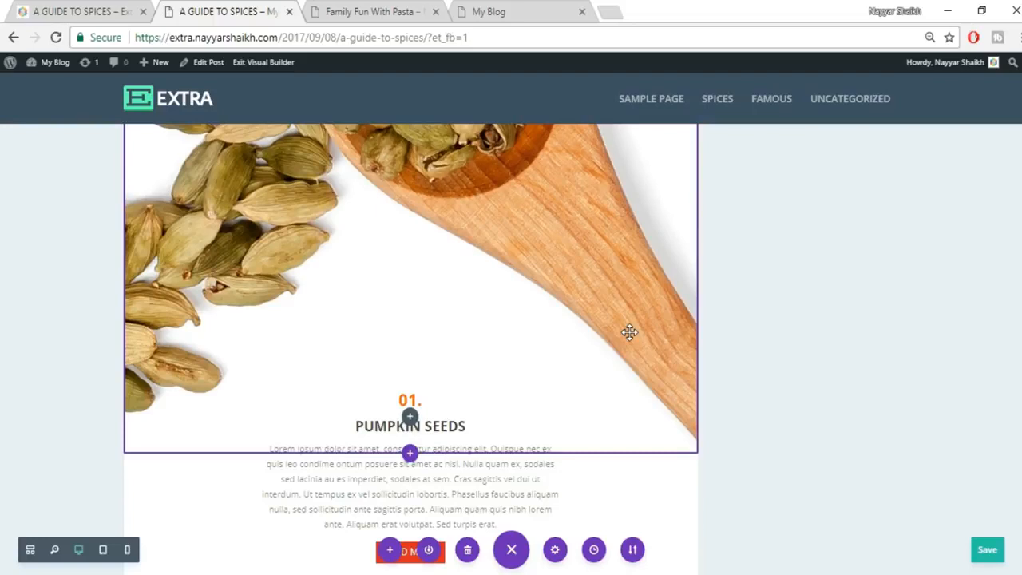
# Compare the overlapping text with the reference Spices post, then return to the build
pyautogui.scroll(-2, 948, 422)
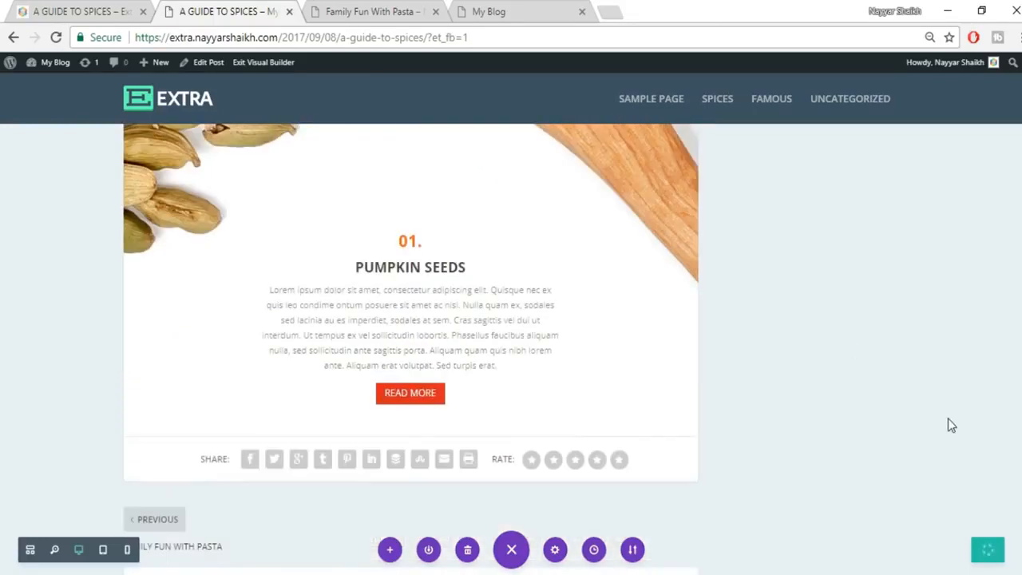
pyautogui.click(92, 10)
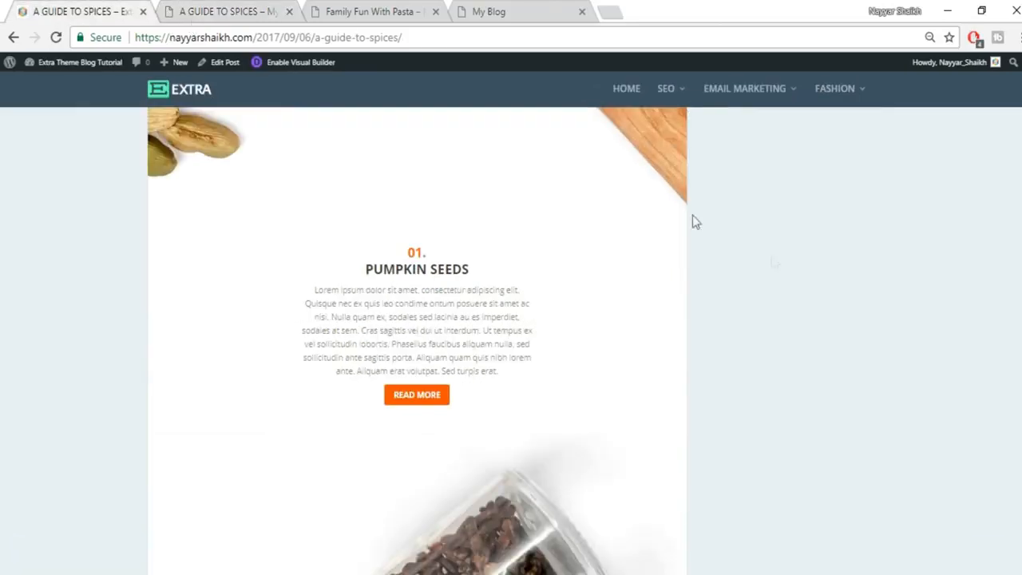
pyautogui.scroll(-5, 771, 256)
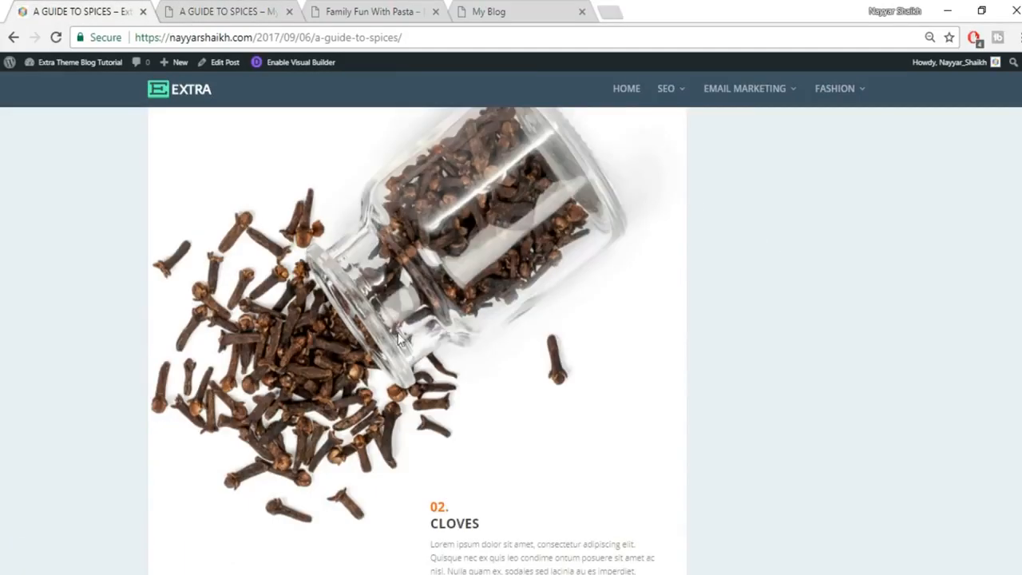
pyautogui.click(290, 8)
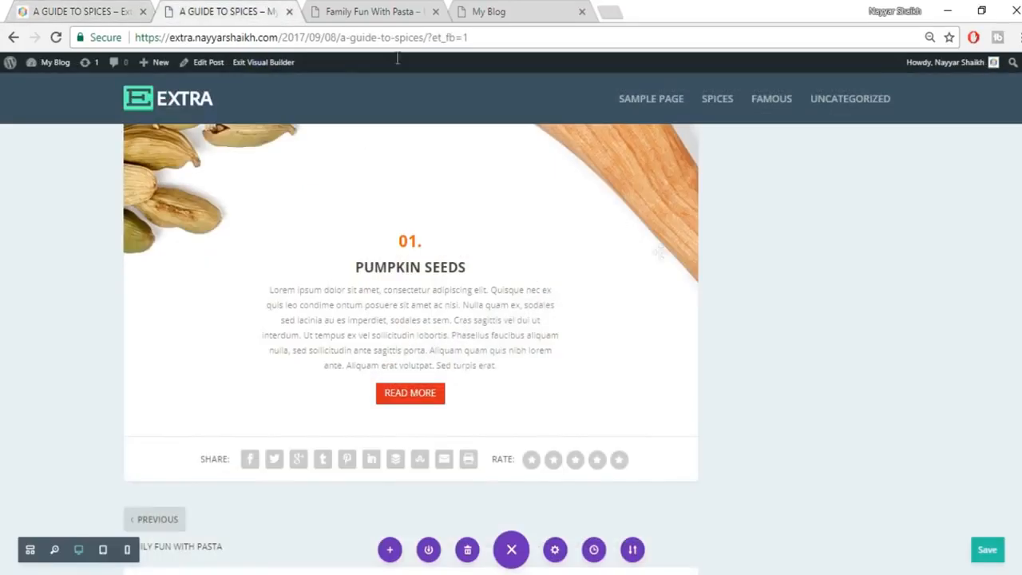
pyautogui.scroll(-1, 517, 414)
# Insert a fullwidth section with a Fullwidth Image module below Pumpkin Seeds
pyautogui.click(409, 357)
pyautogui.click(488, 313)
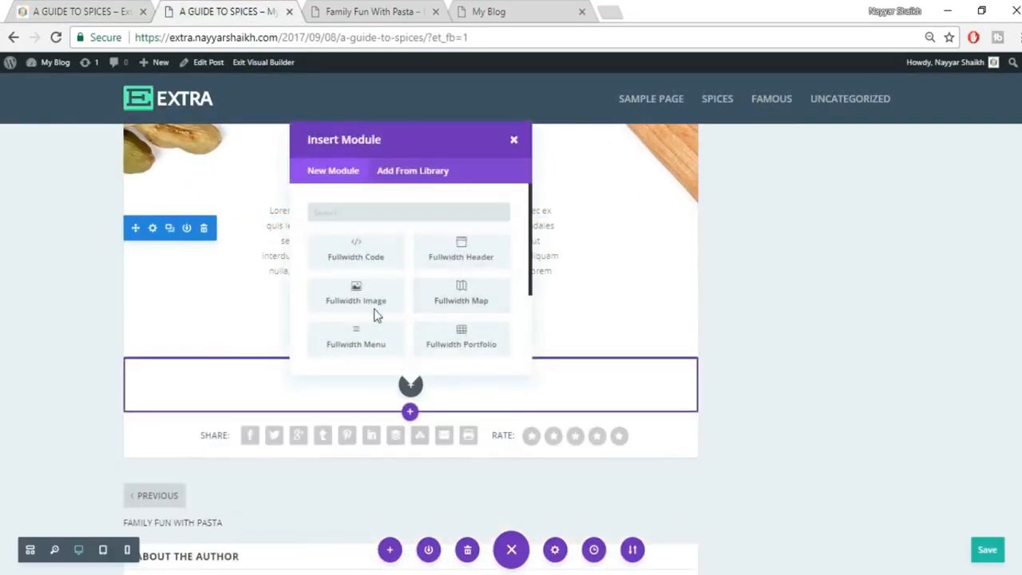
pyautogui.click(372, 306)
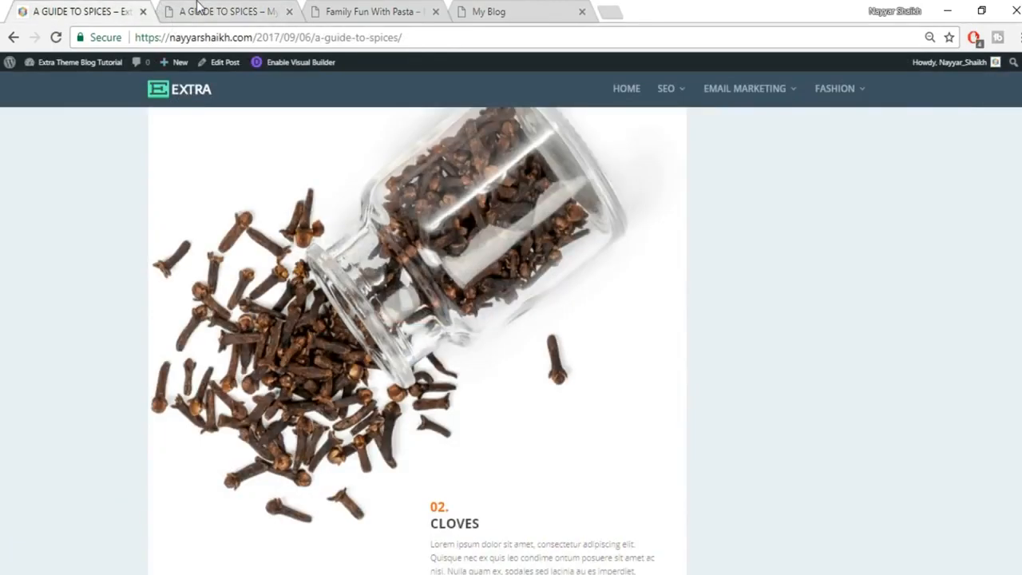
pyautogui.click(198, 8)
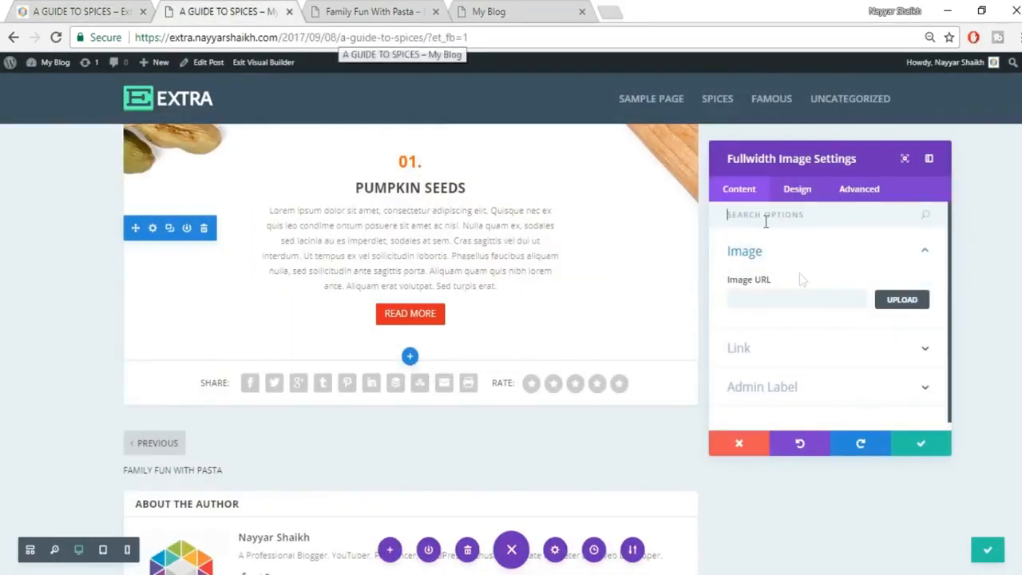
# Upload the 035 cloves picture and insert it into the fullwidth image module
pyautogui.click(906, 299)
pyautogui.click(183, 114)
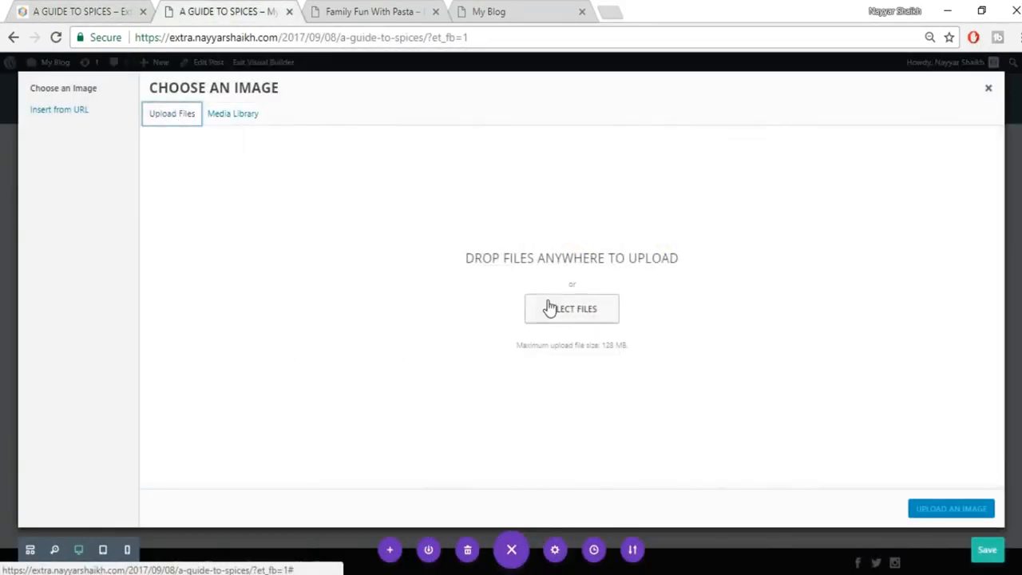
pyautogui.click(601, 313)
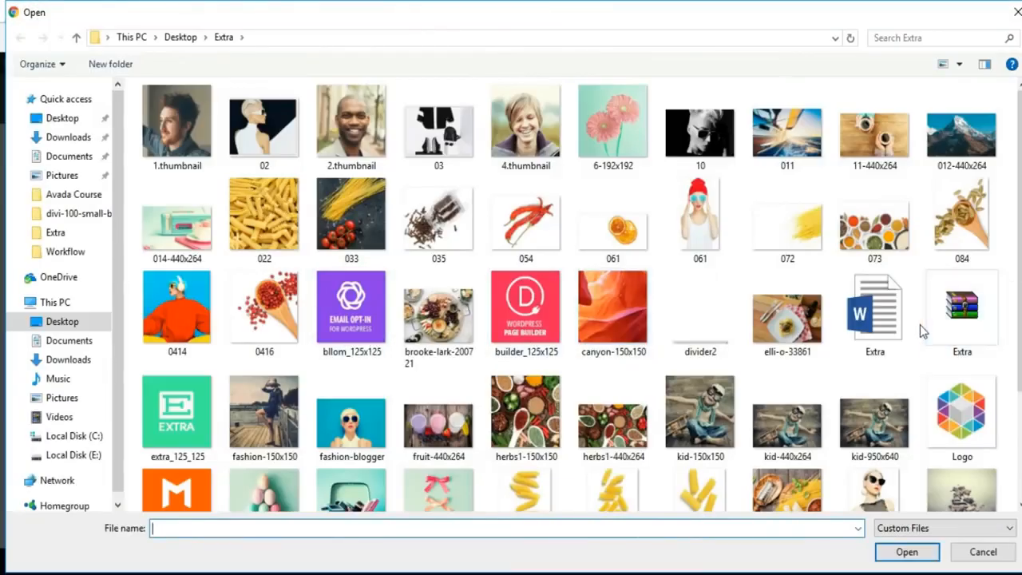
pyautogui.click(438, 220)
pyautogui.click(909, 552)
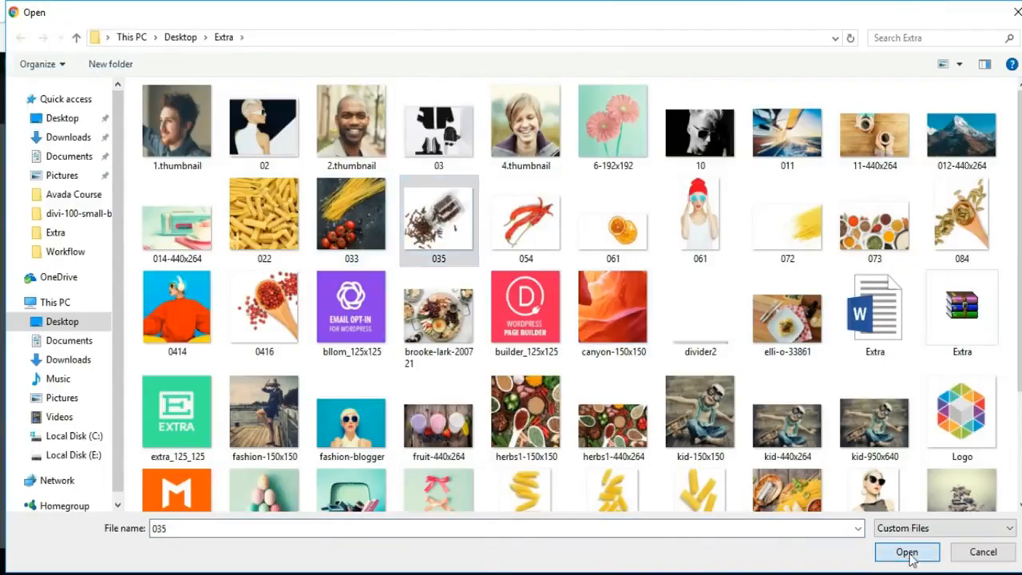
pyautogui.click(942, 515)
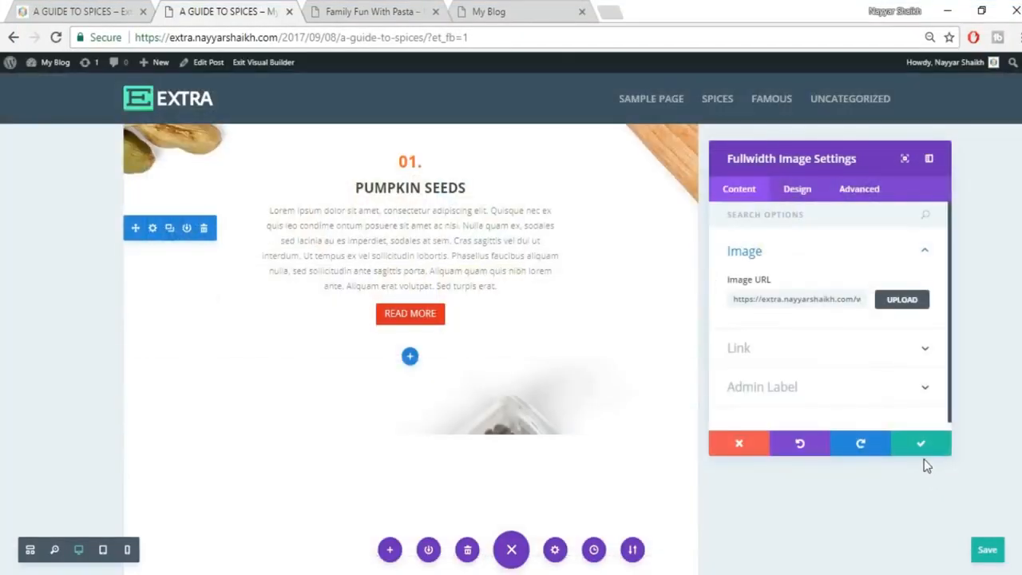
# Check the reference post's Cloves section, then save the fullwidth image settings
pyautogui.scroll(-4, 434, 417)
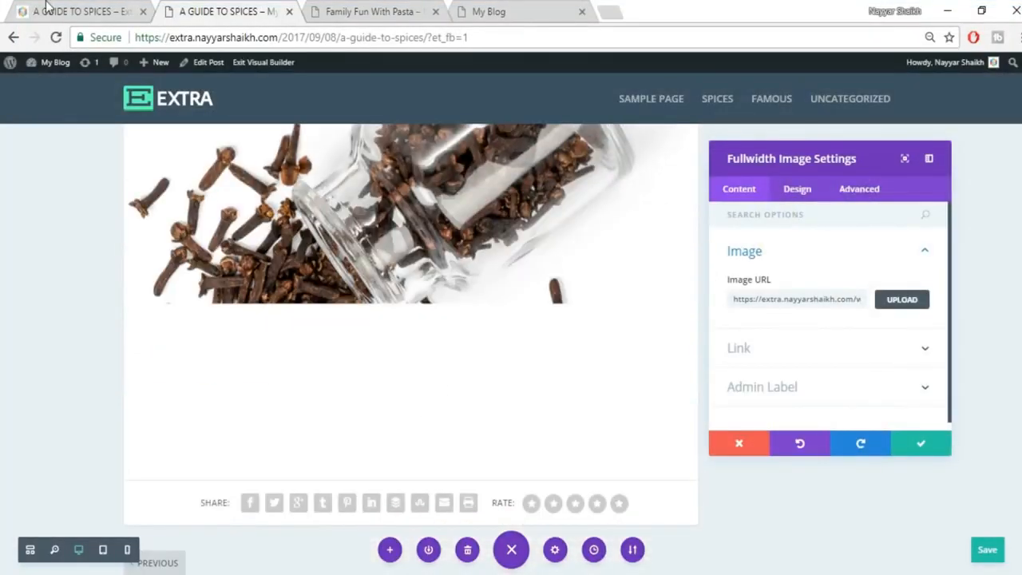
pyautogui.click(47, 8)
pyautogui.scroll(-3, 527, 332)
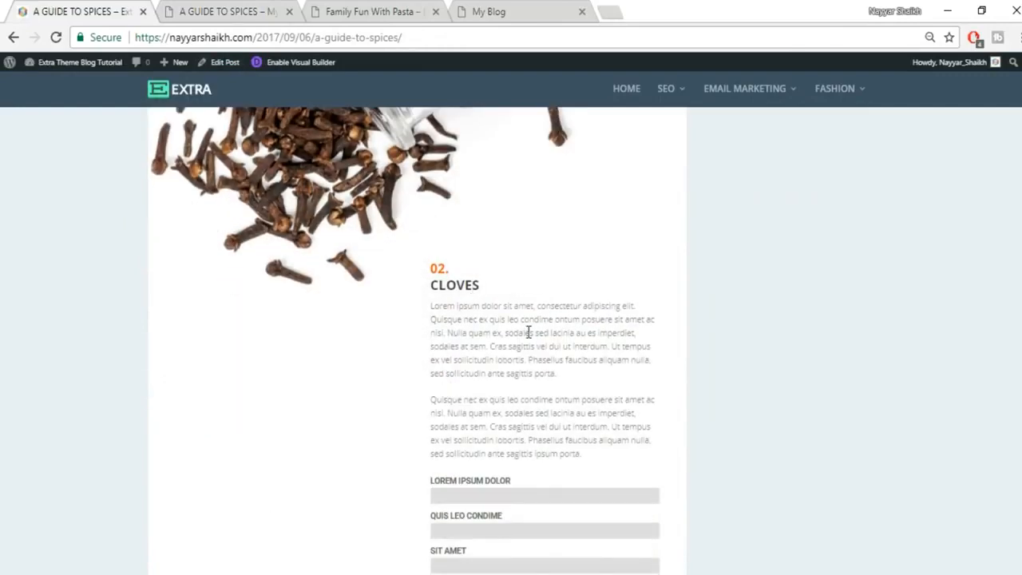
pyautogui.scroll(-1, 528, 332)
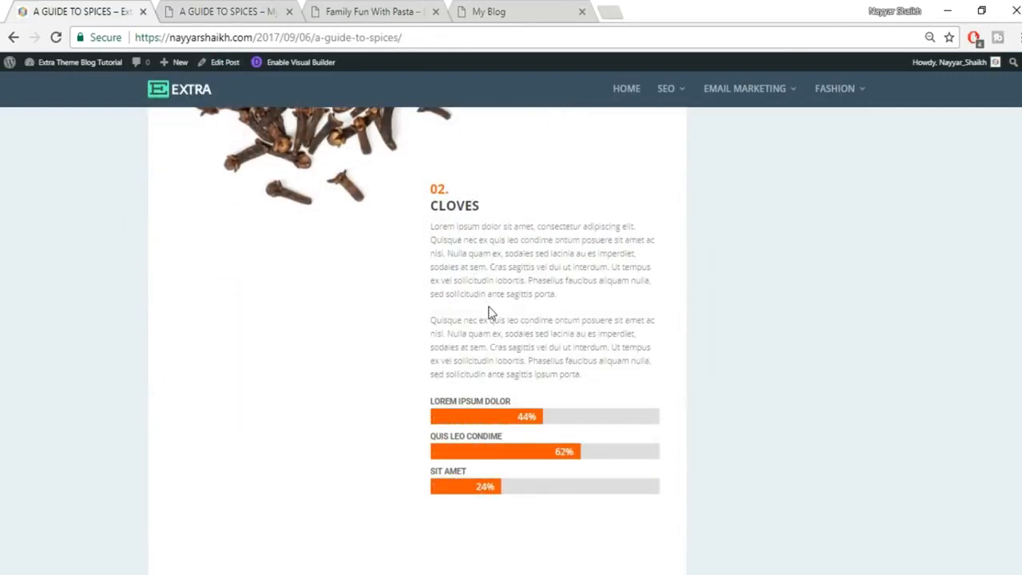
pyautogui.click(239, 11)
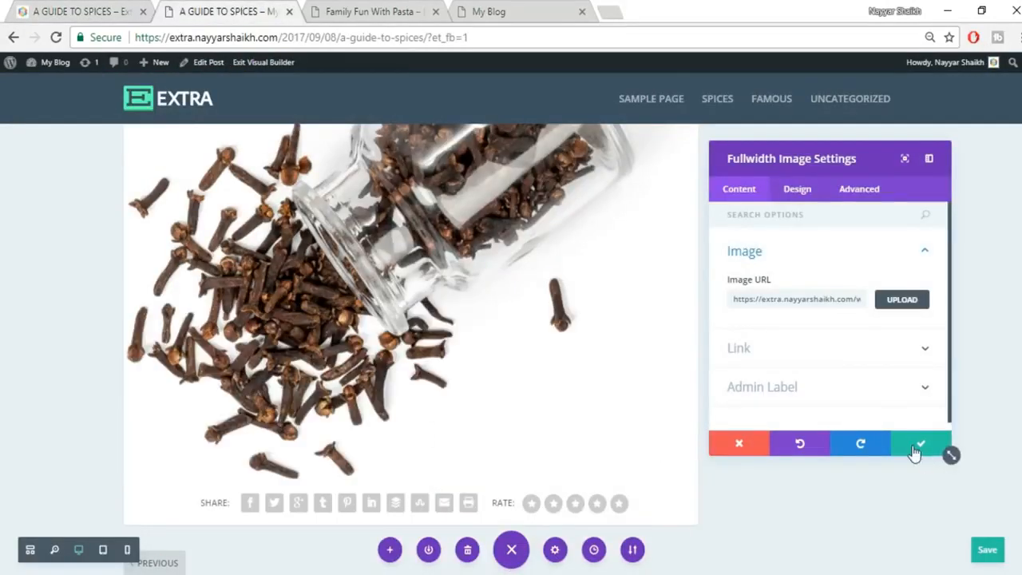
pyautogui.click(919, 446)
pyautogui.scroll(-1, 895, 447)
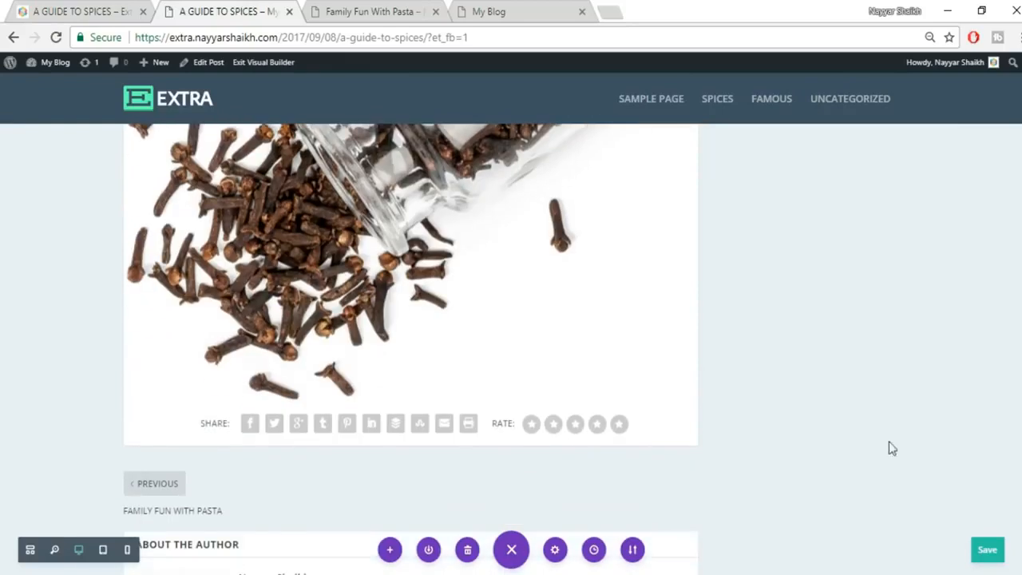
# Add a regular section with a two-column row below the cloves image
pyautogui.click(409, 401)
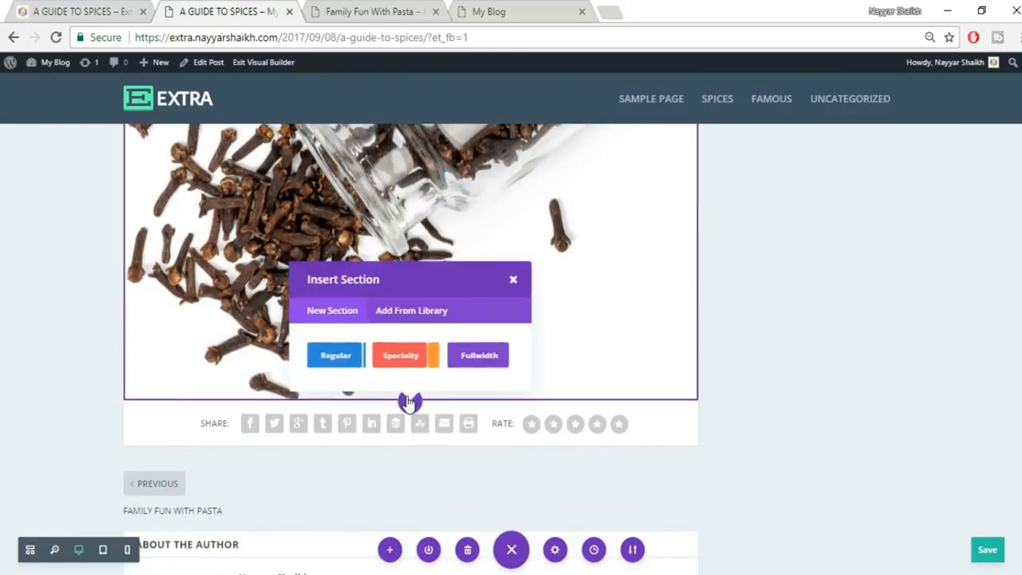
pyautogui.click(324, 364)
pyautogui.click(410, 296)
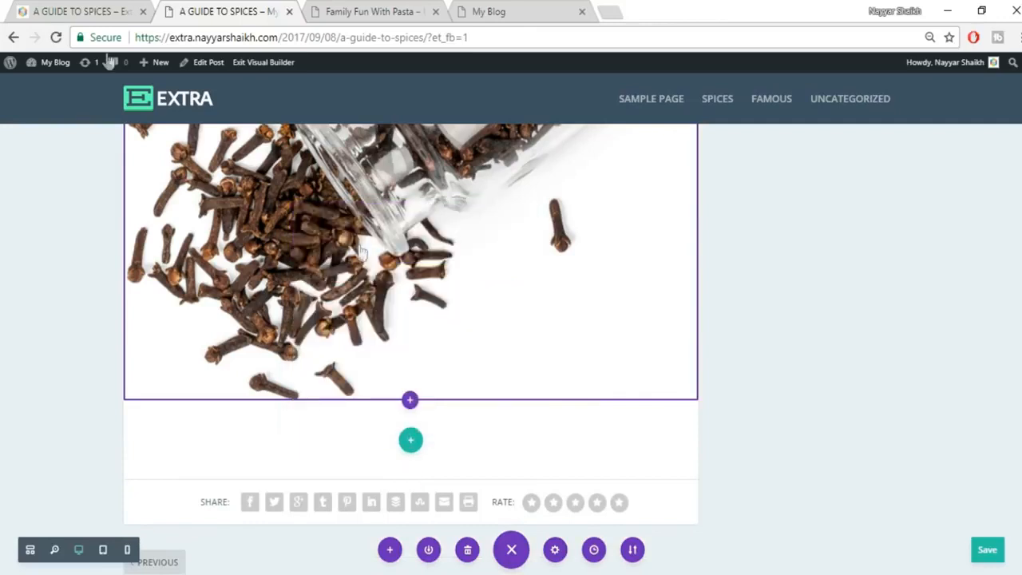
pyautogui.click(127, 7)
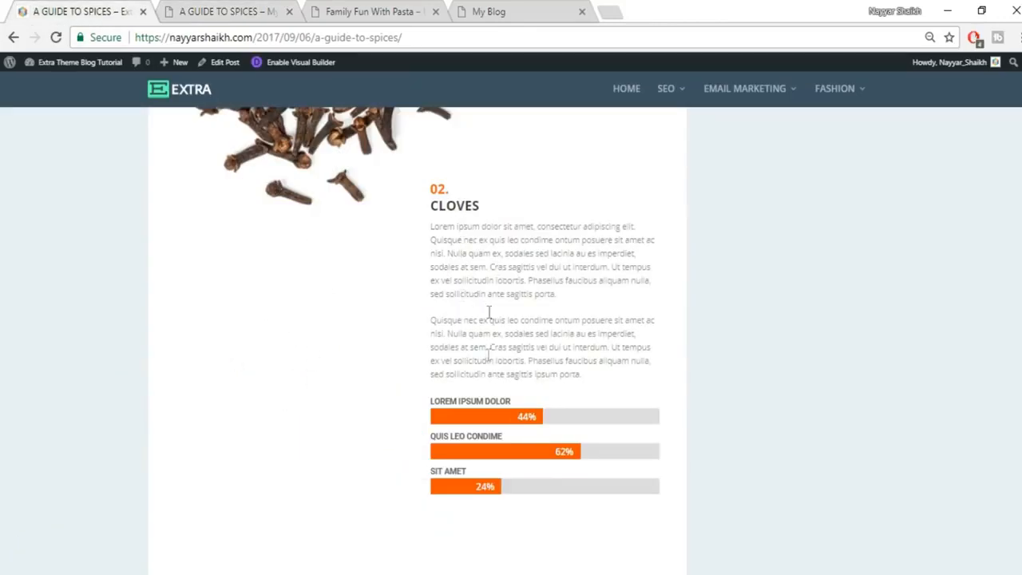
pyautogui.click(204, 9)
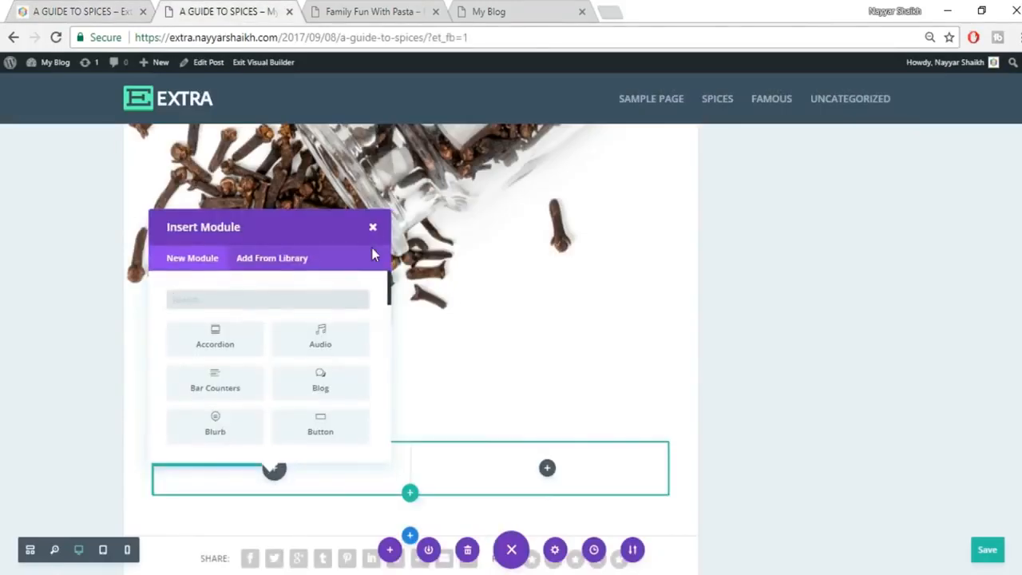
pyautogui.click(372, 229)
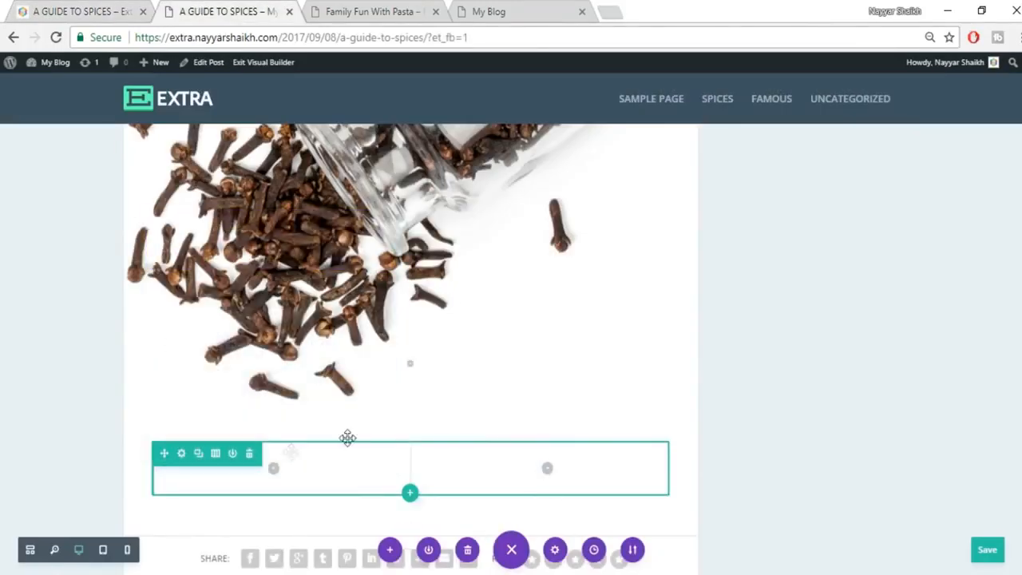
# Add a Text module to the right column, found by searching 'TEX'
pyautogui.click(547, 469)
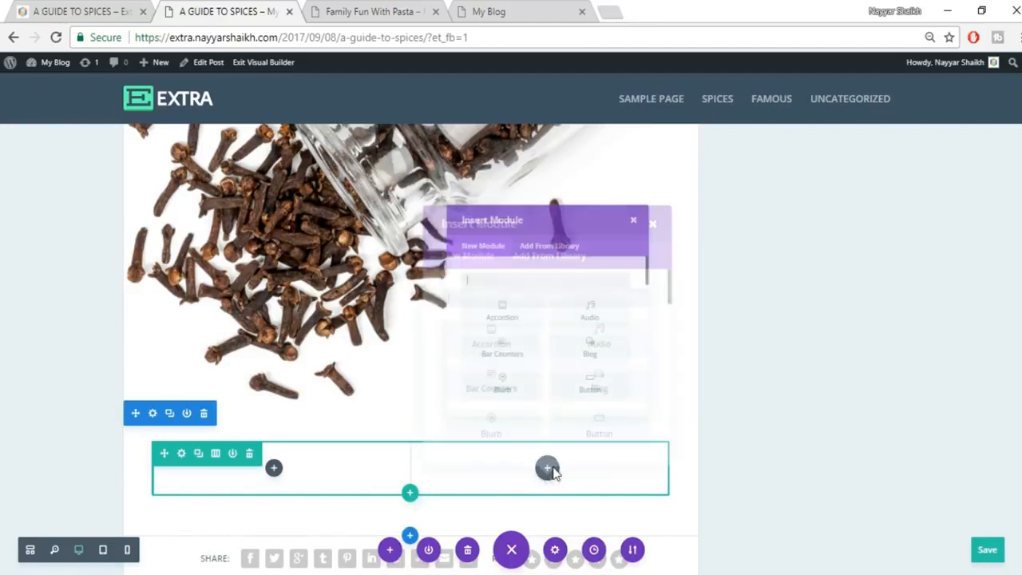
pyautogui.rightClick(7, 6)
pyautogui.click(71, 10)
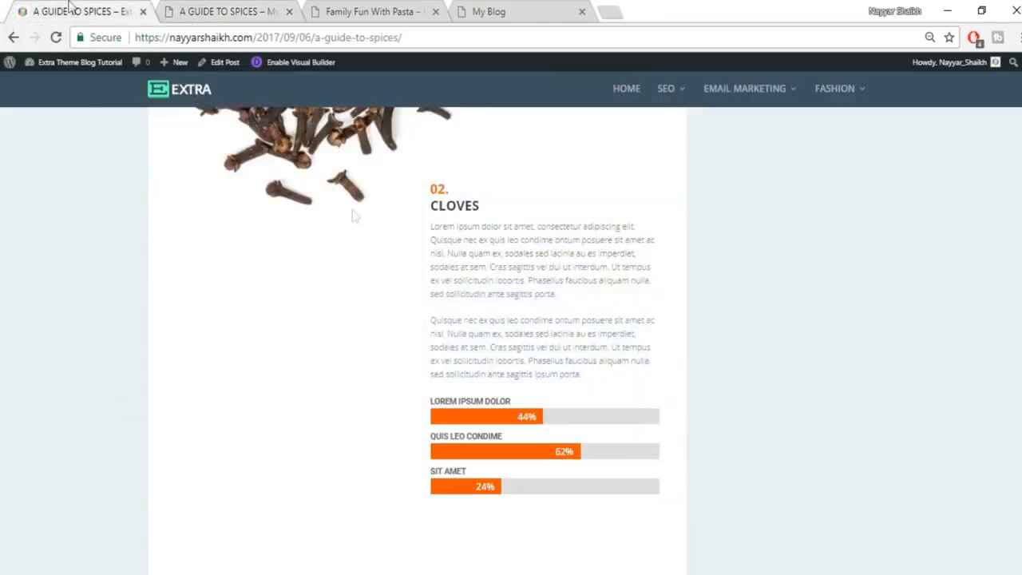
pyautogui.click(214, 8)
pyautogui.write('TEX')
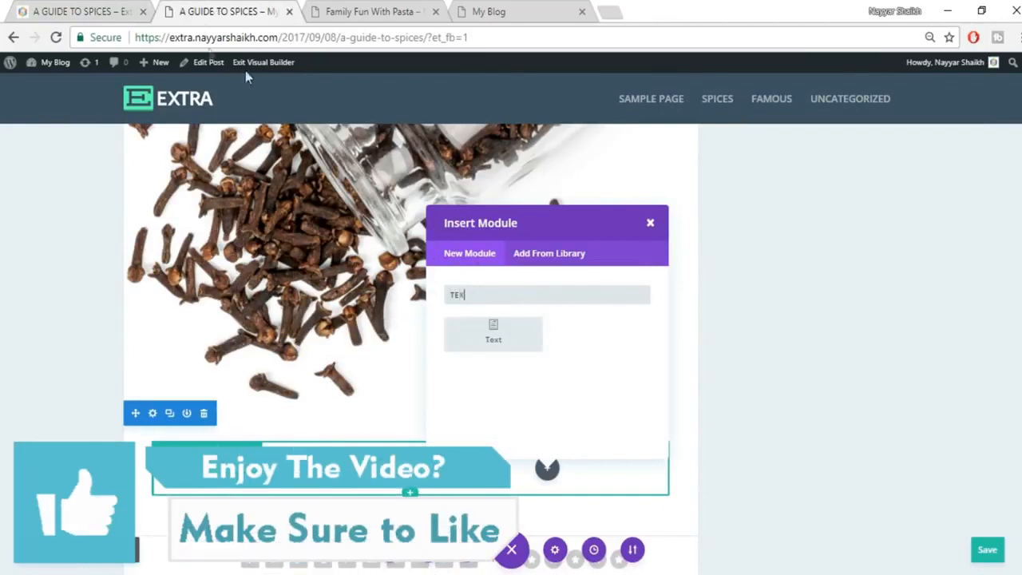
pyautogui.click(457, 334)
# Copy the Cloves heading and both paragraphs from the reference post
pyautogui.click(98, 7)
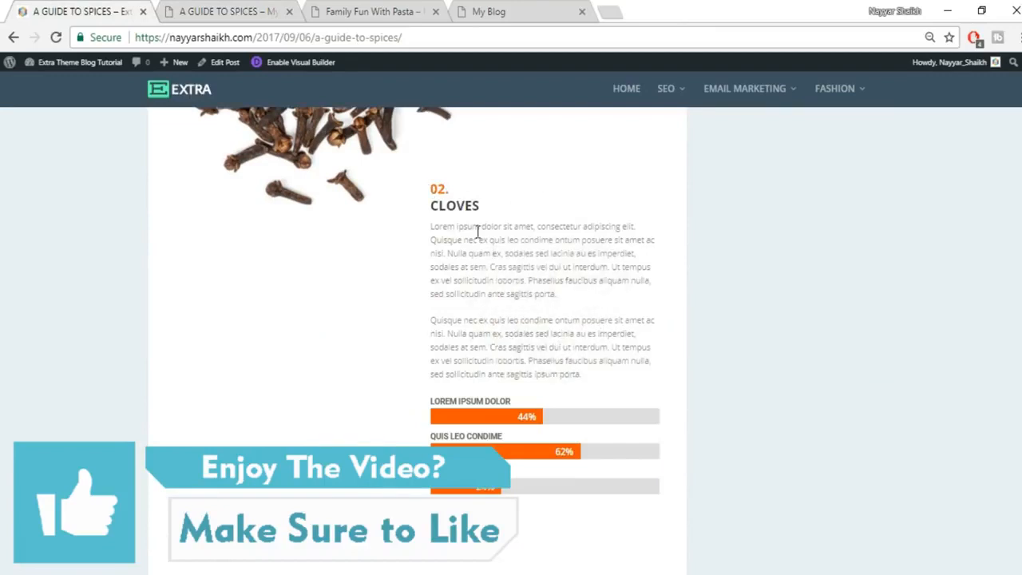
pyautogui.moveTo(604, 384); pyautogui.dragTo(429, 183)
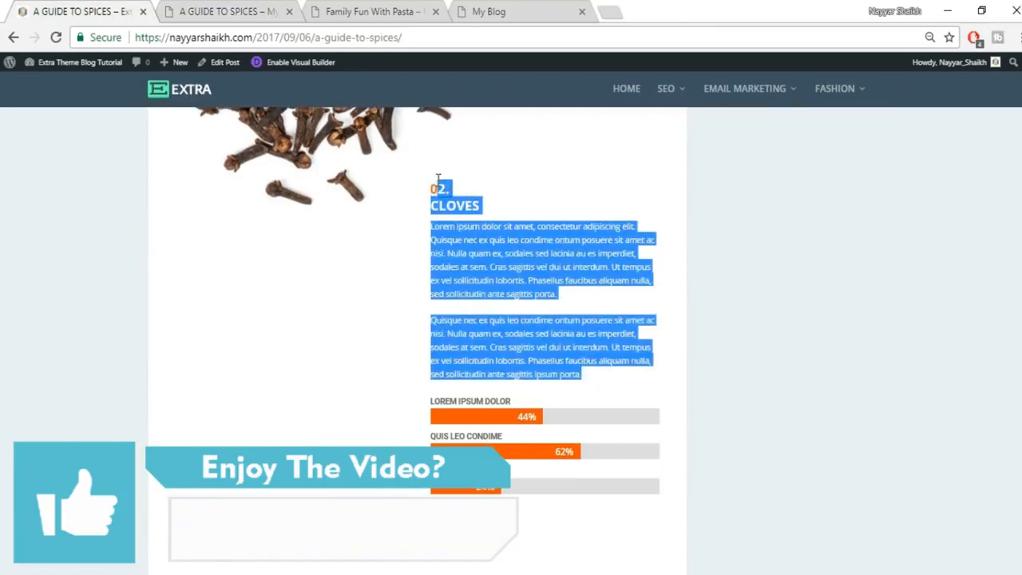
pyautogui.click(211, 8)
# Paste the Cloves text into the module in the Visual editor
pyautogui.click(920, 318)
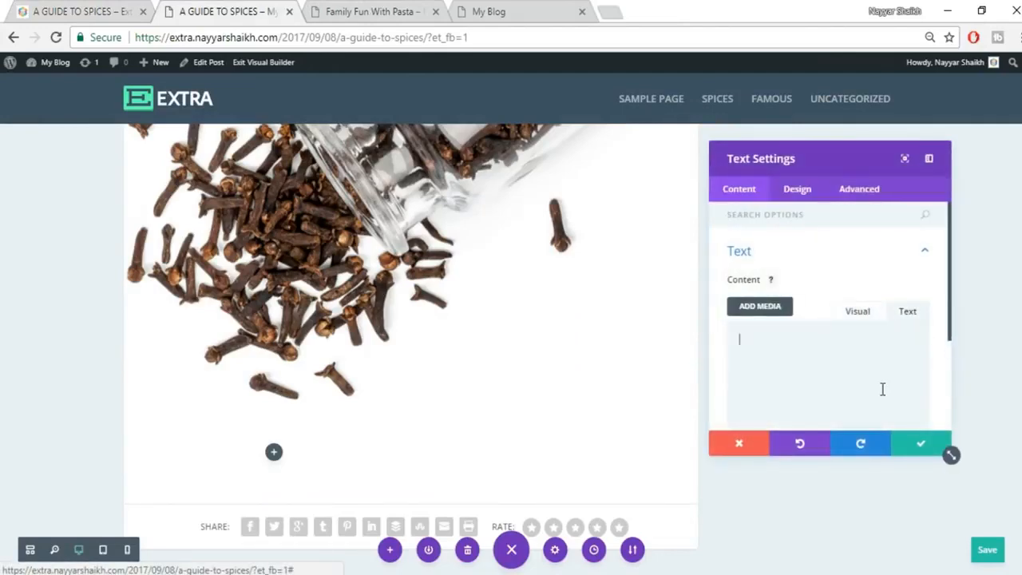
pyautogui.hotkey('ctrl', 'v')
pyautogui.click(857, 310)
pyautogui.scroll(-5, 961, 362)
pyautogui.click(76, 11)
pyautogui.click(440, 204)
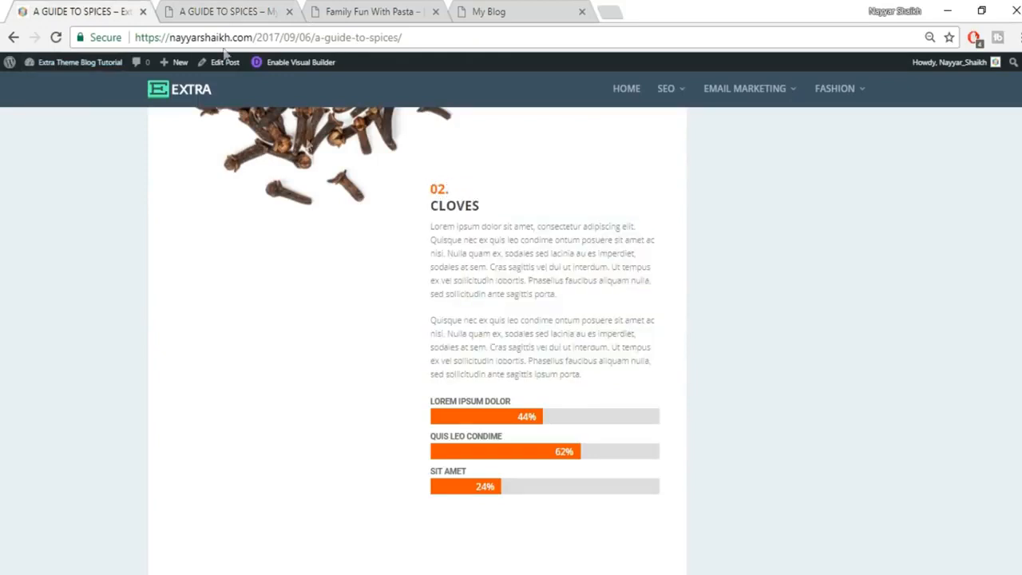
pyautogui.click(231, 11)
pyautogui.scroll(-2, 808, 375)
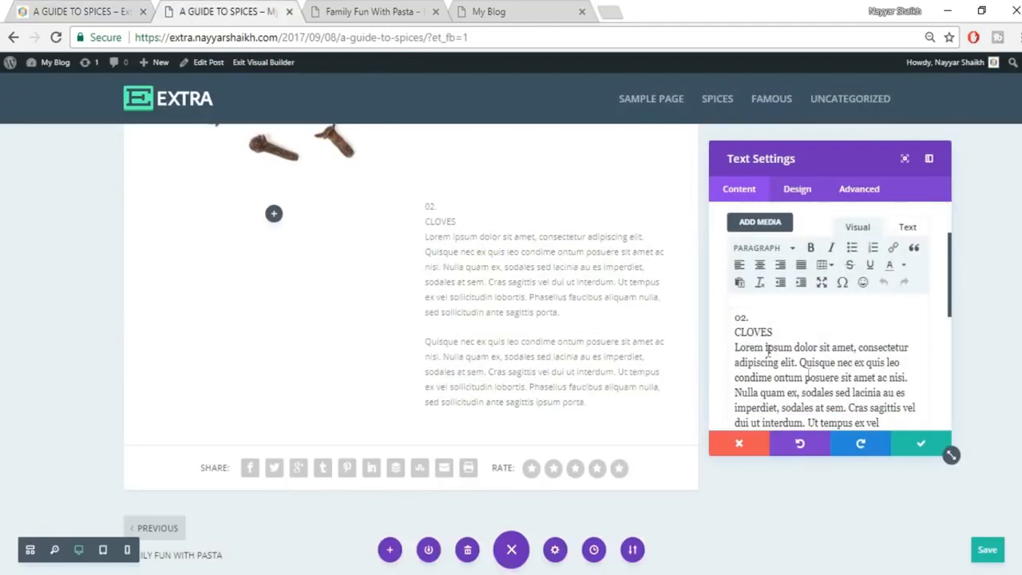
# Put 02. and CLOVES on their own lines as Heading 1 and Heading 2
pyautogui.click(769, 246)
pyautogui.click(806, 311)
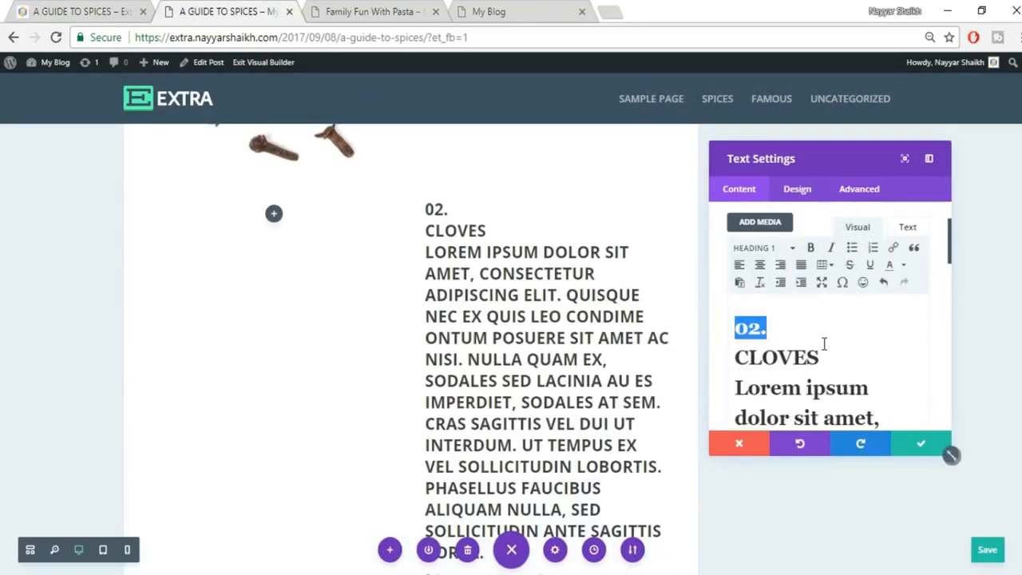
pyautogui.hotkey('ctrl', 'z')
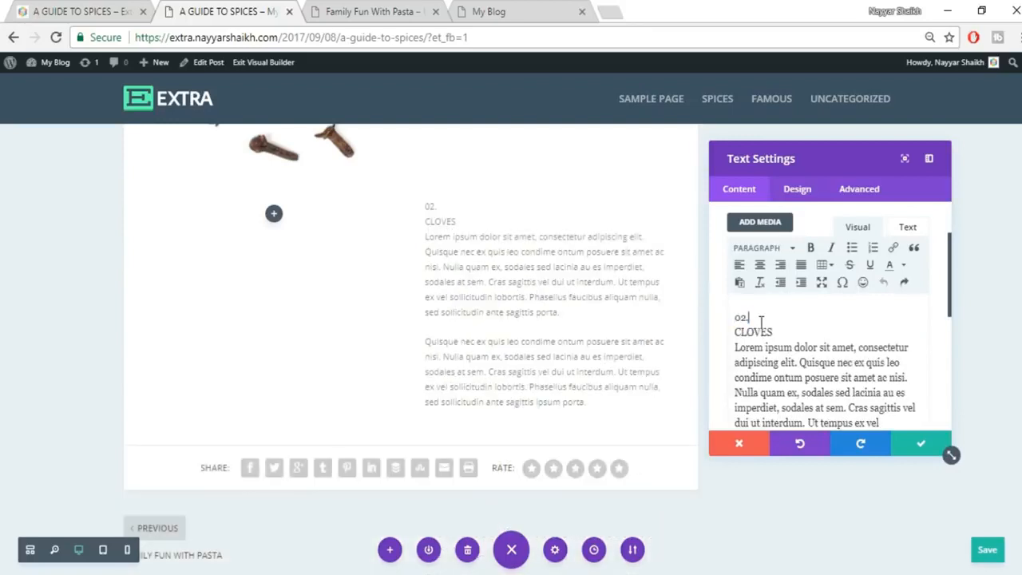
pyautogui.click(762, 319)
pyautogui.press('Return')
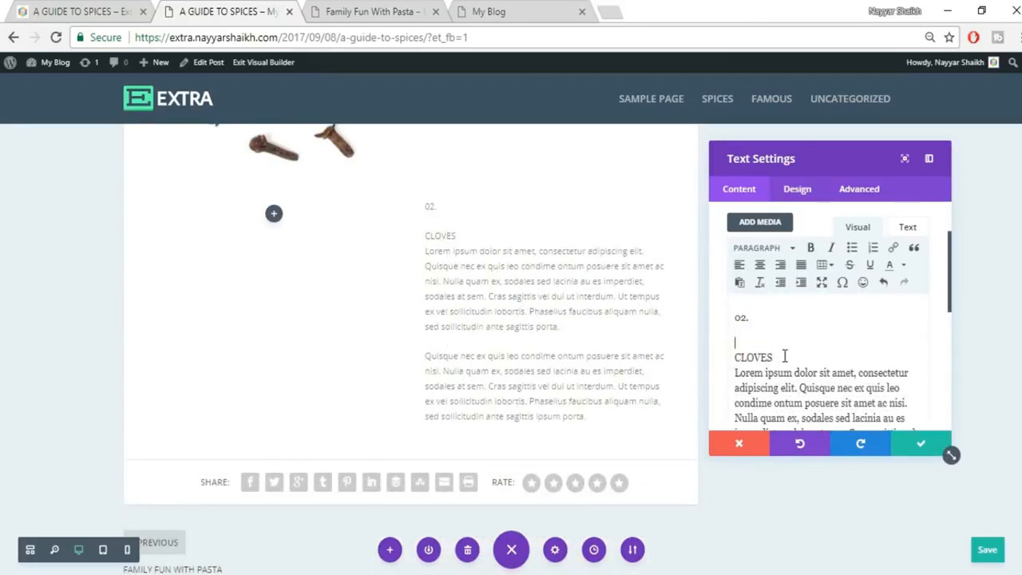
pyautogui.press('Return')
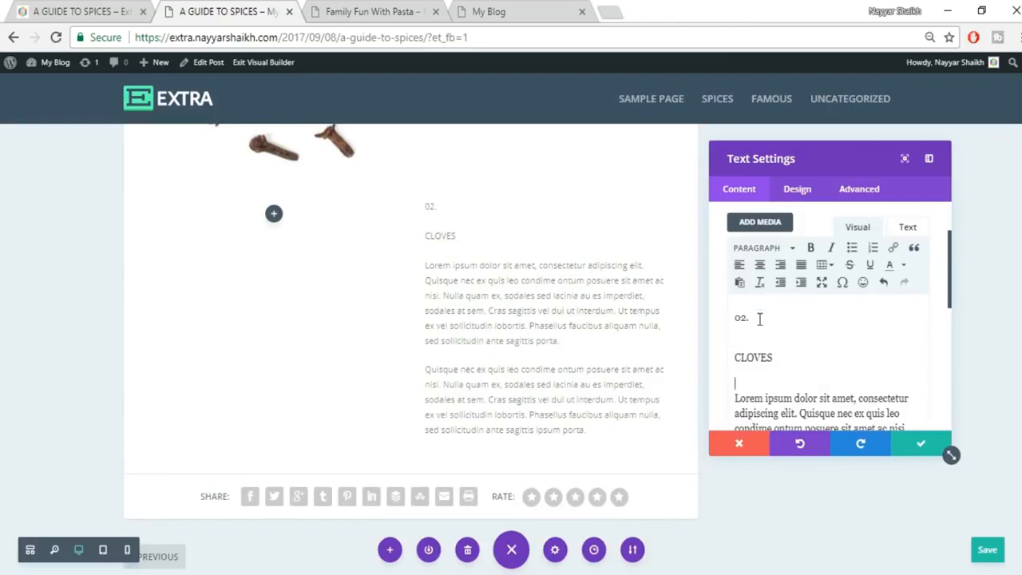
pyautogui.click(763, 247)
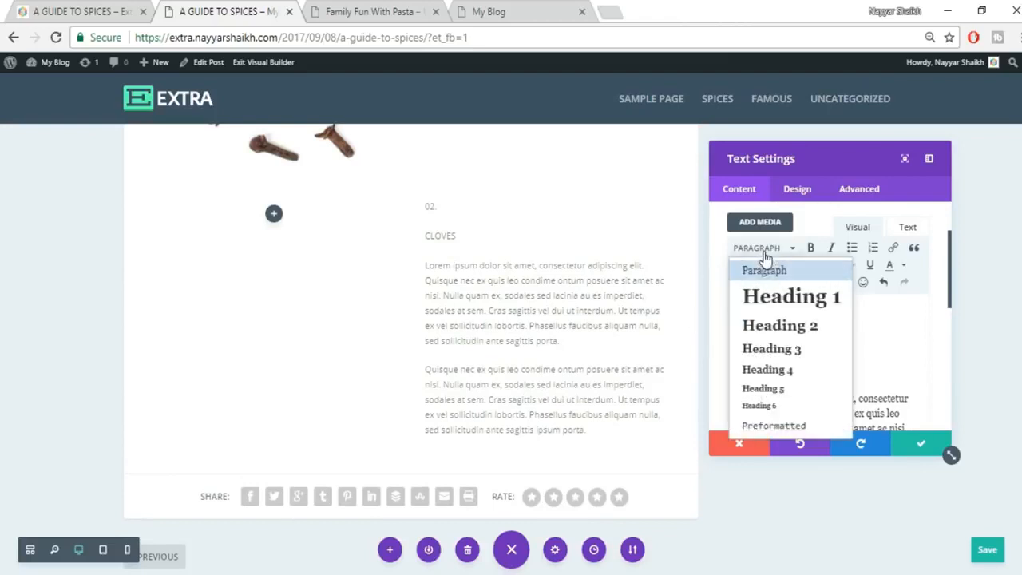
pyautogui.click(774, 302)
pyautogui.moveTo(772, 379); pyautogui.dragTo(735, 379)
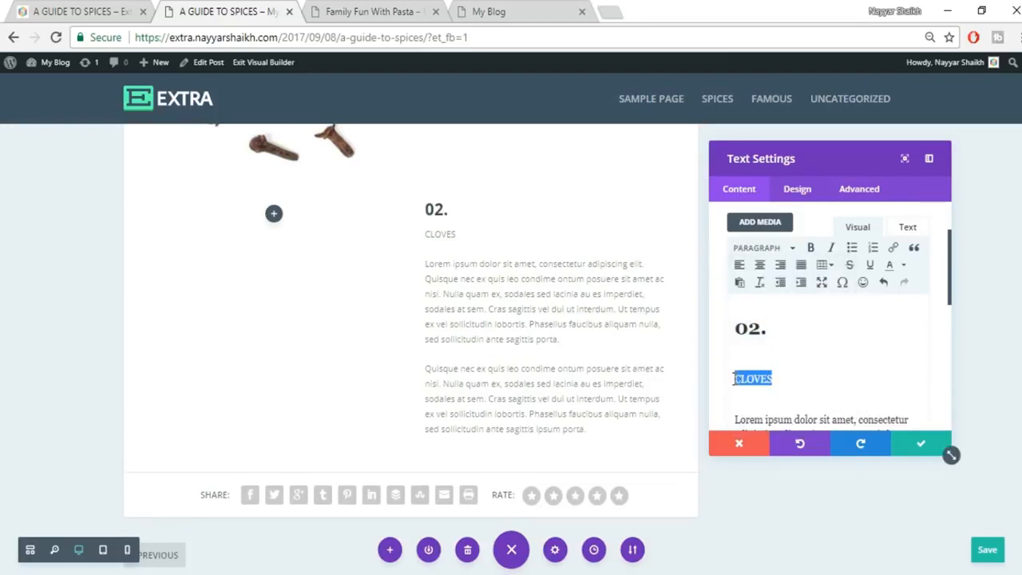
pyautogui.click(761, 251)
pyautogui.click(781, 326)
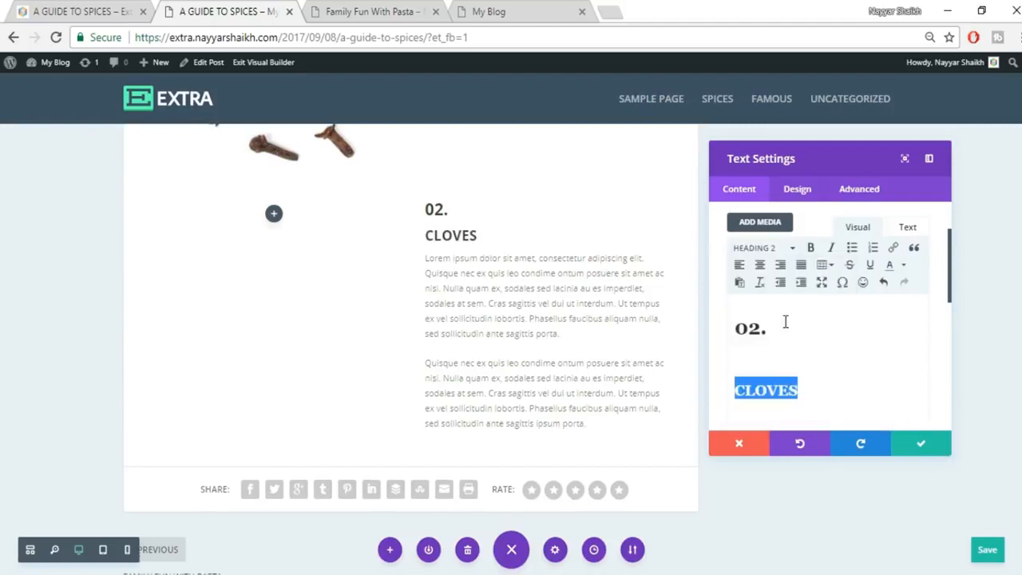
# Colour the 02. heading orange and save the Cloves text module
pyautogui.moveTo(822, 328); pyautogui.dragTo(722, 334)
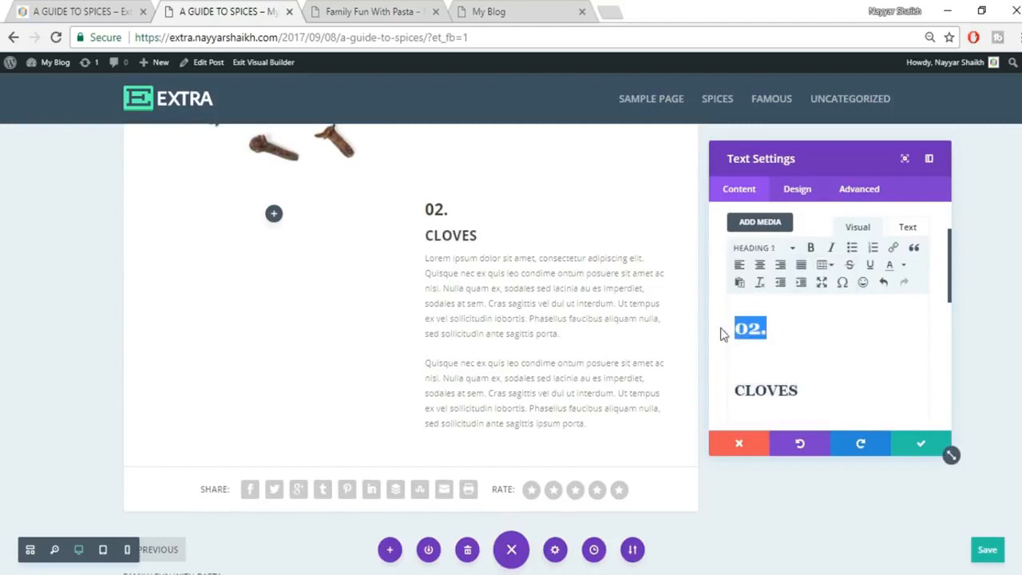
pyautogui.click(906, 265)
pyautogui.click(906, 297)
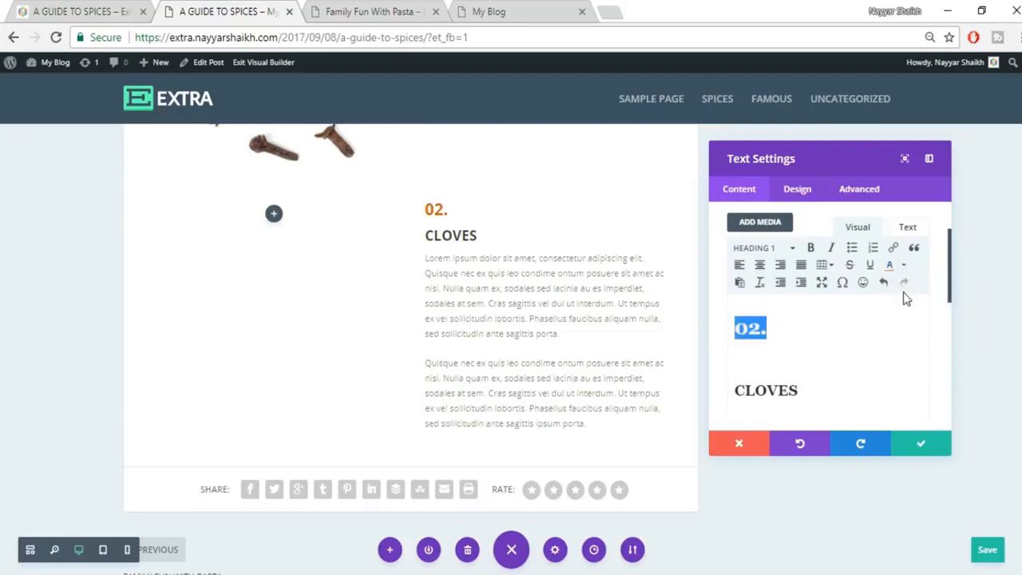
pyautogui.click(917, 447)
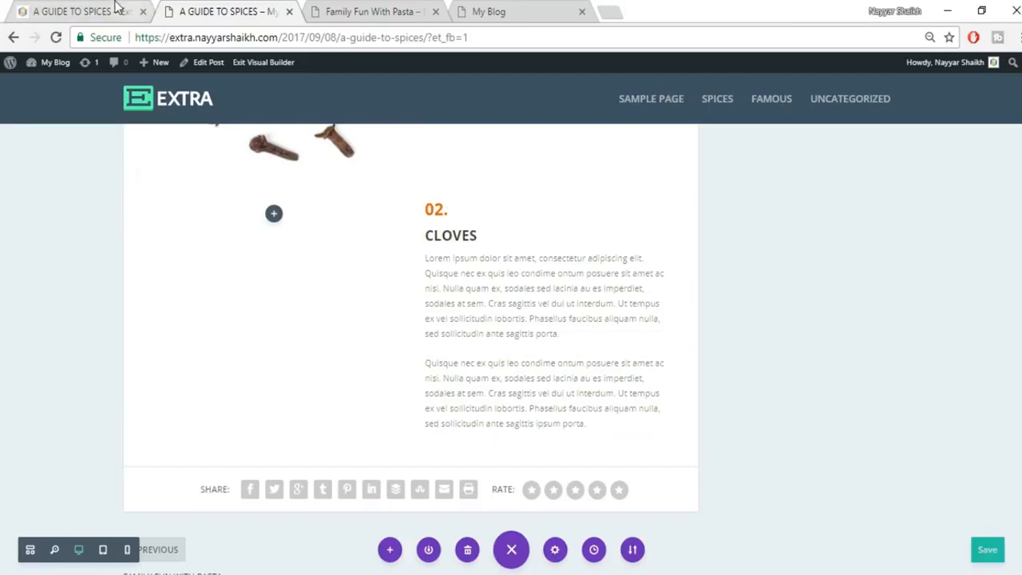
pyautogui.click(117, 8)
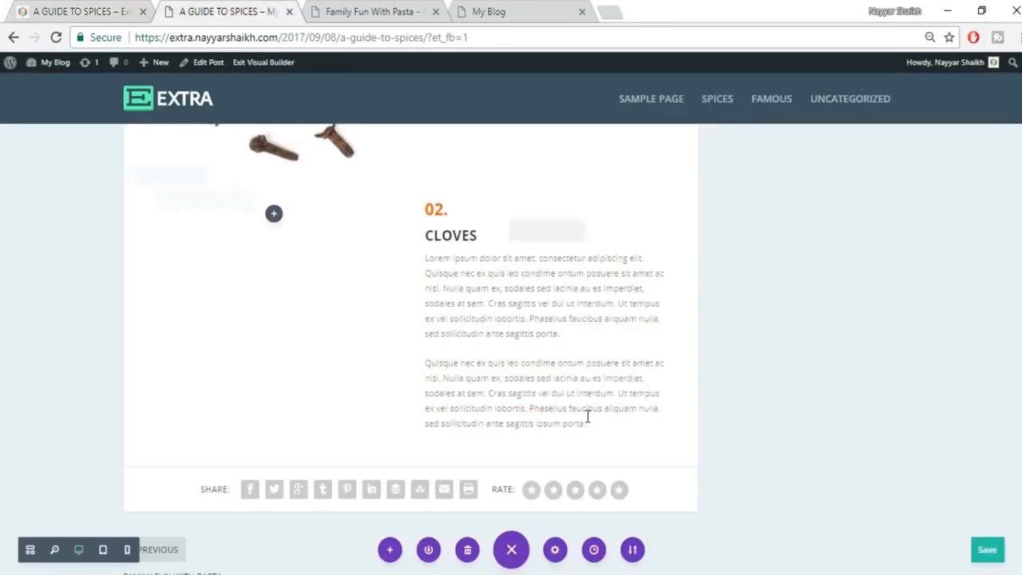
# Add a Bar Counters module with a first bar LOREM IPSUM DOLOR at 44%
pyautogui.click(546, 410)
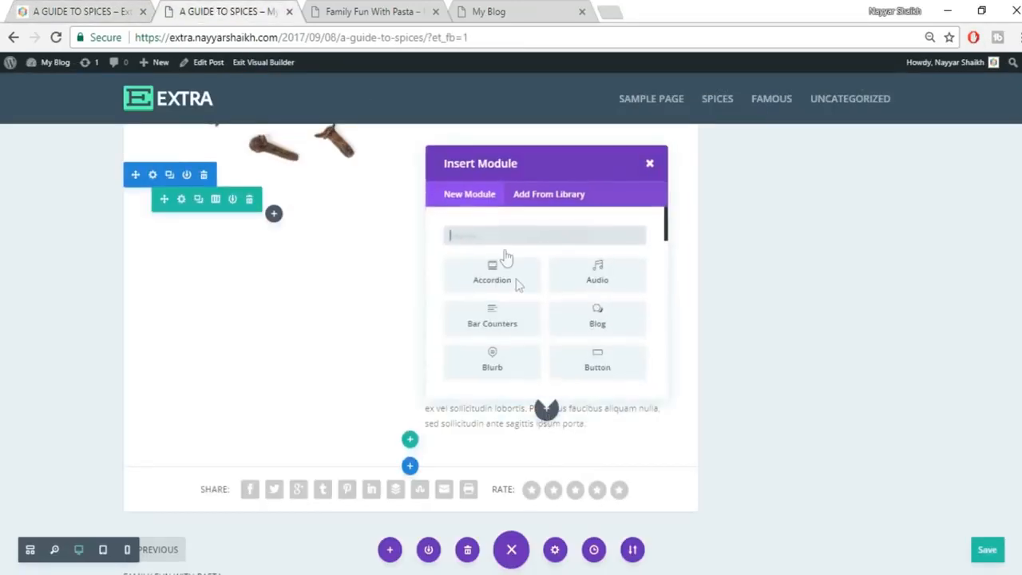
pyautogui.write('BAR')
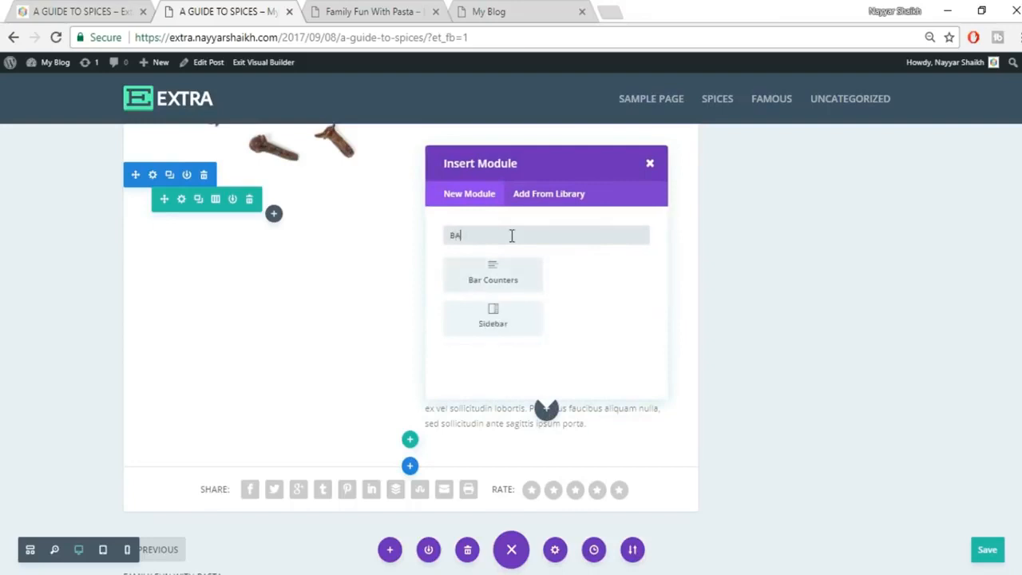
pyautogui.click(495, 279)
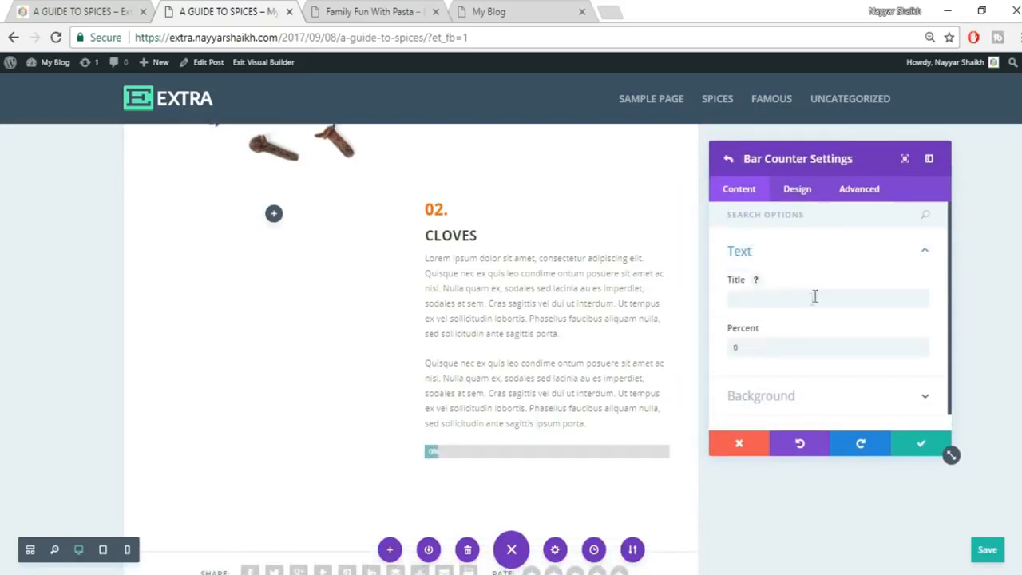
pyautogui.click(77, 10)
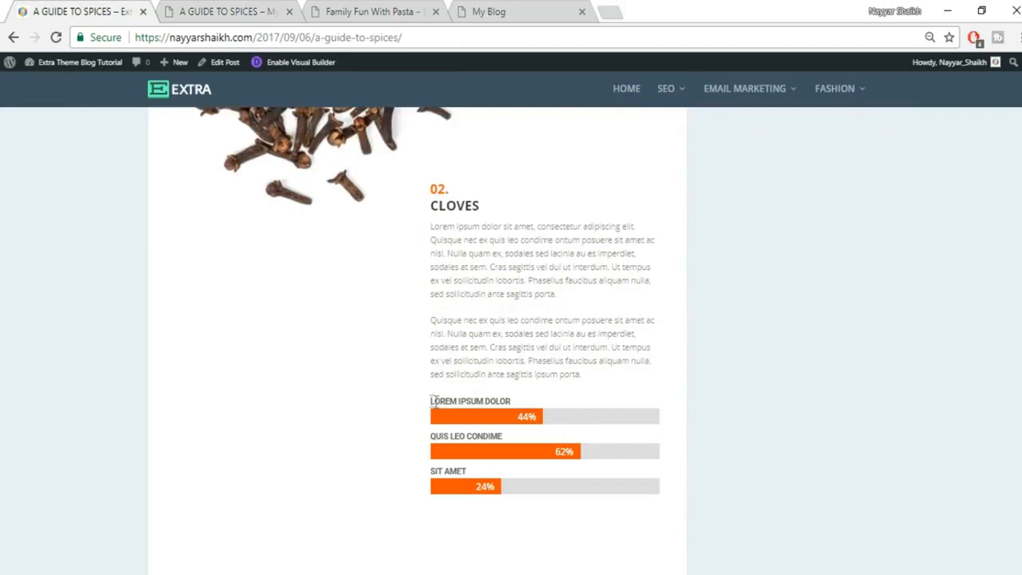
pyautogui.moveTo(428, 406); pyautogui.dragTo(522, 401)
pyautogui.hotkey('ctrl', 'c')
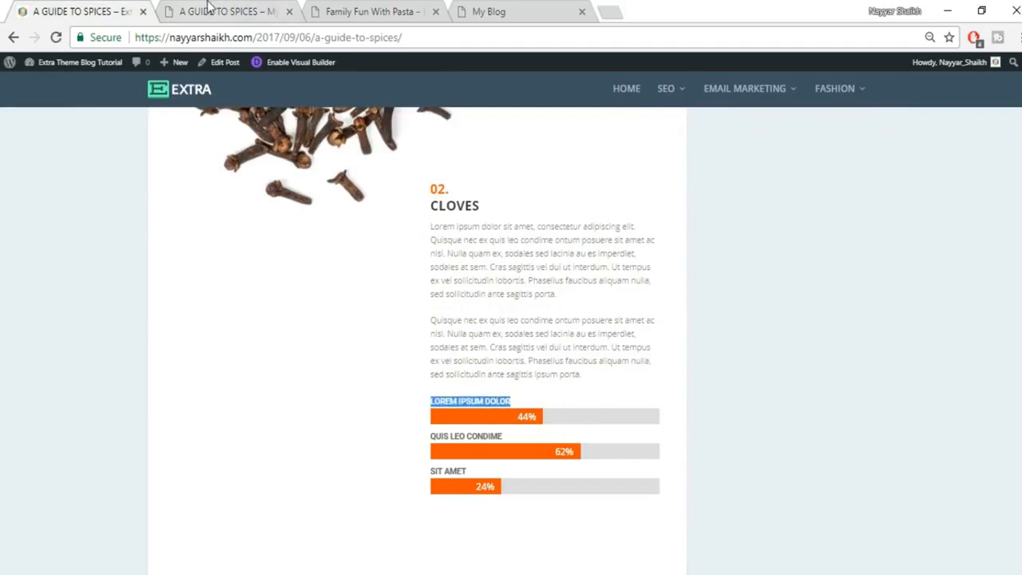
pyautogui.click(209, 9)
pyautogui.click(789, 296)
pyautogui.hotkey('ctrl', 'v')
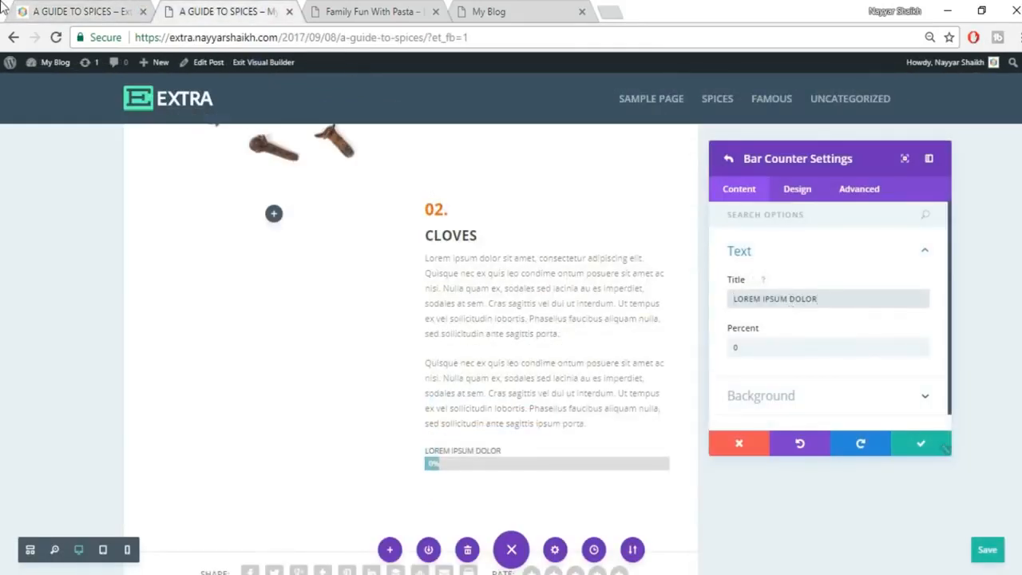
pyautogui.click(45, 8)
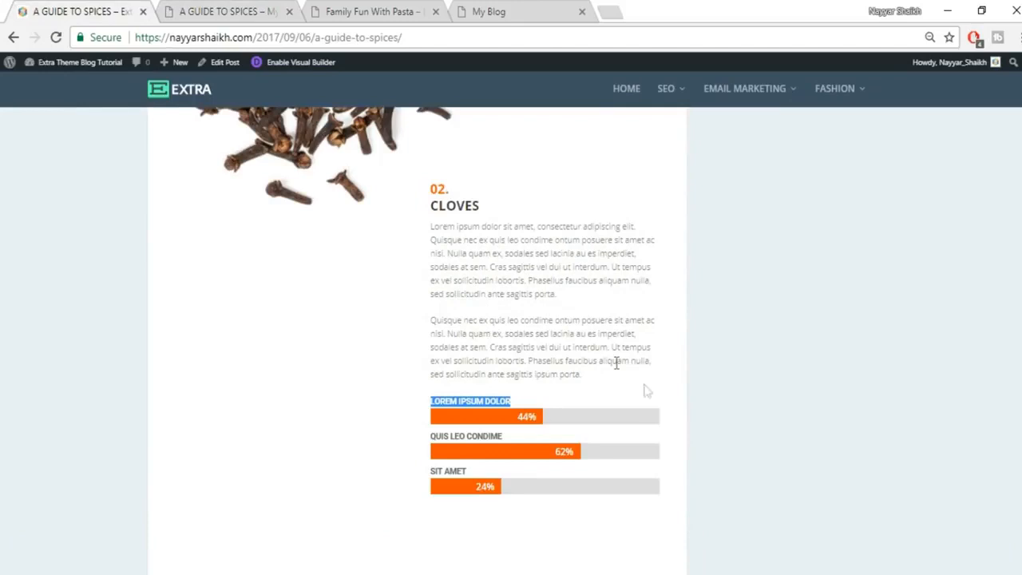
pyautogui.click(288, 8)
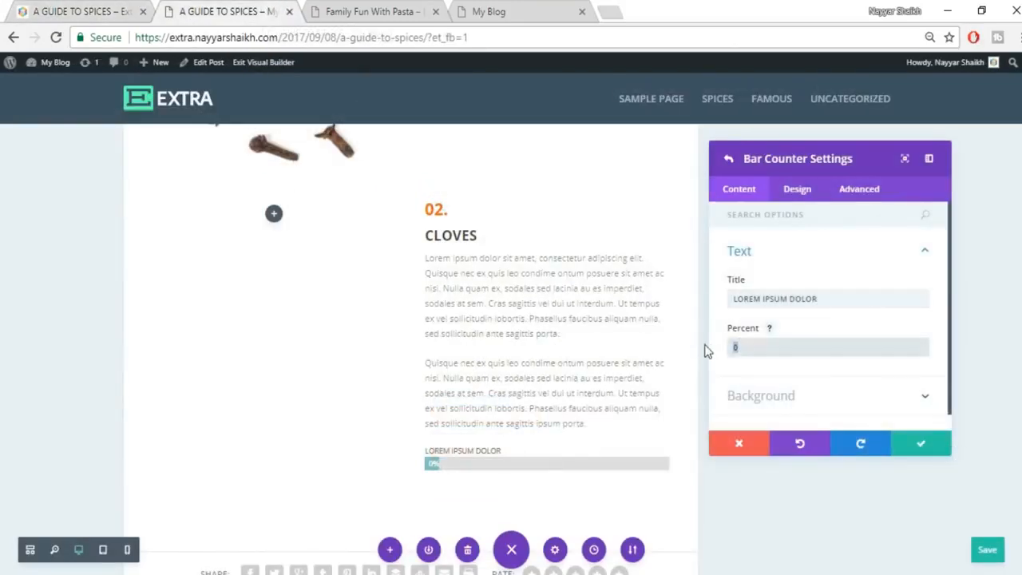
pyautogui.write('44')
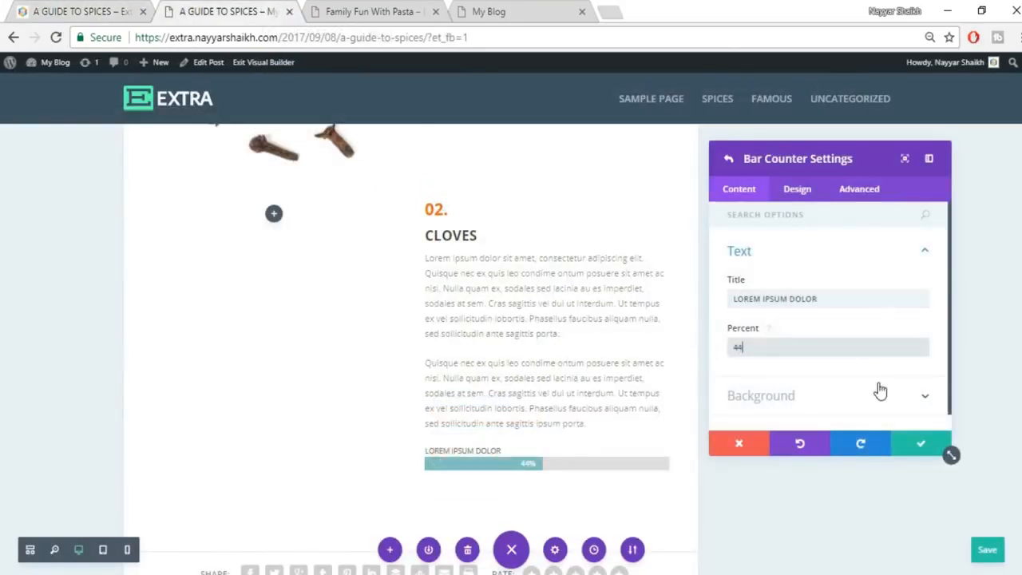
pyautogui.click(921, 443)
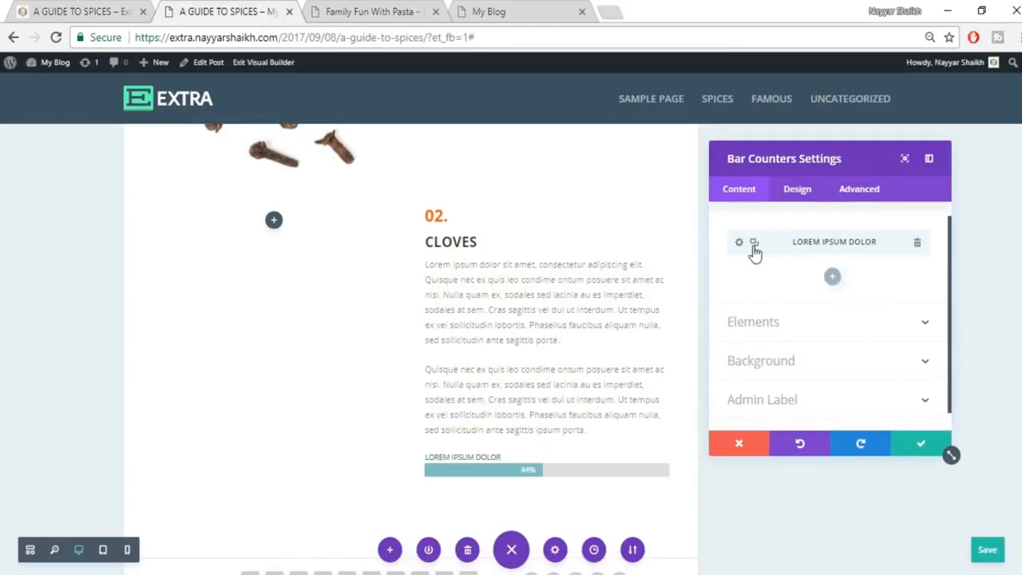
# Add a second bar titled QUIS LEO CONDIME at 62%
pyautogui.click(832, 279)
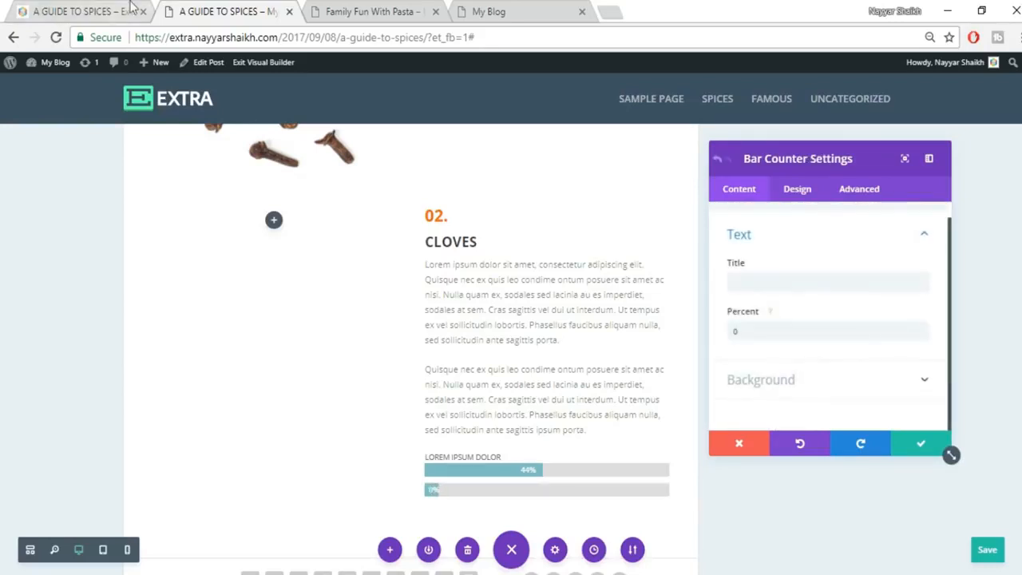
pyautogui.click(69, 10)
pyautogui.moveTo(431, 438); pyautogui.dragTo(526, 438)
pyautogui.hotkey('ctrl', 'c')
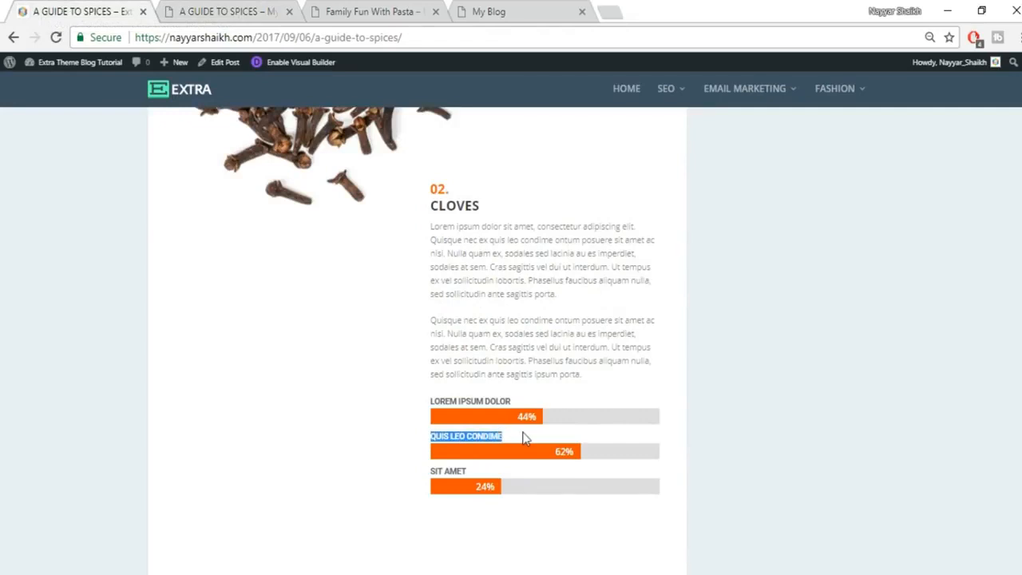
pyautogui.click(269, 10)
pyautogui.click(764, 282)
pyautogui.hotkey('ctrl', 'v')
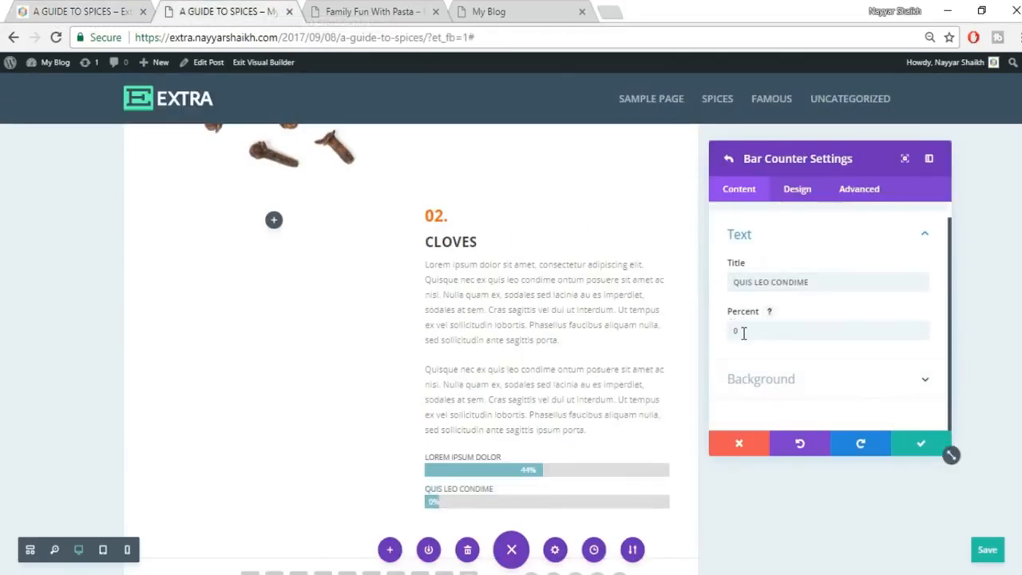
pyautogui.doubleClick(736, 330)
pyautogui.write('62')
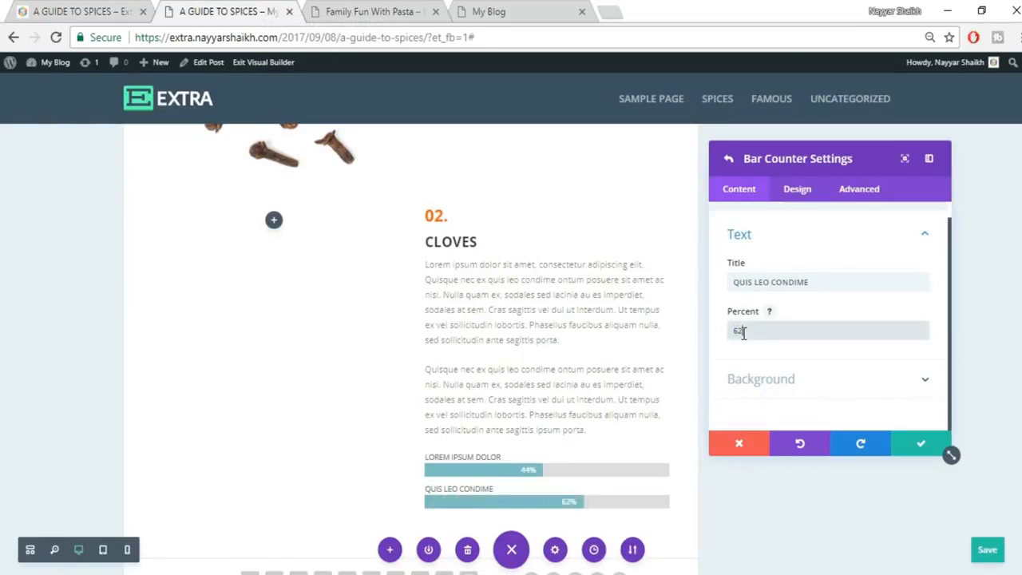
# Save the second bar and add a third bar titled SIT AMET at 32%
pyautogui.hotkey('ctrl', 'shift', 'Tab')
pyautogui.scroll(-2, 571, 410)
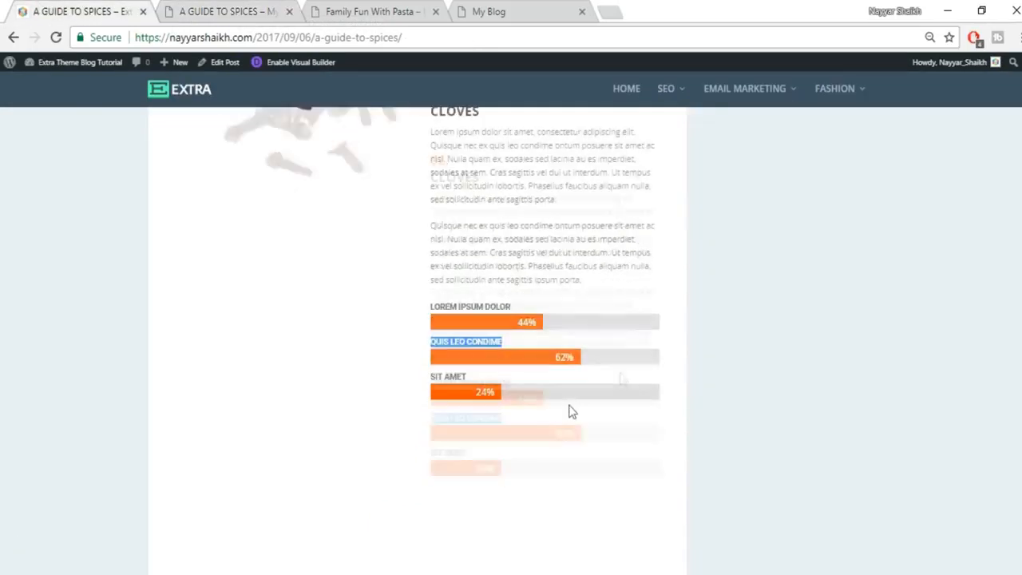
pyautogui.moveTo(468, 311); pyautogui.dragTo(432, 311)
pyautogui.hotkey('ctrl', 'c')
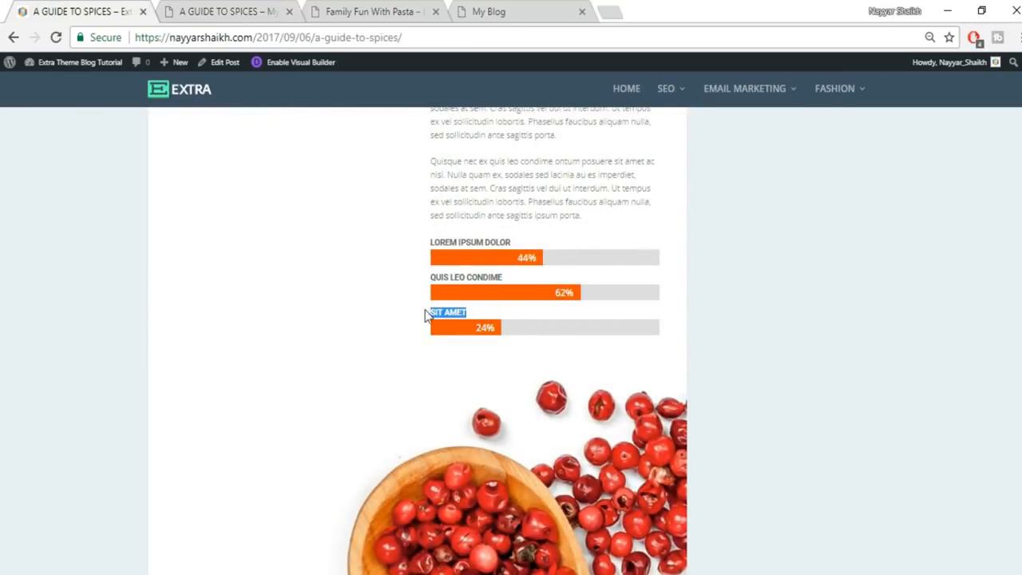
pyautogui.hotkey('ctrl', 'Tab')
pyautogui.click(921, 444)
pyautogui.click(832, 309)
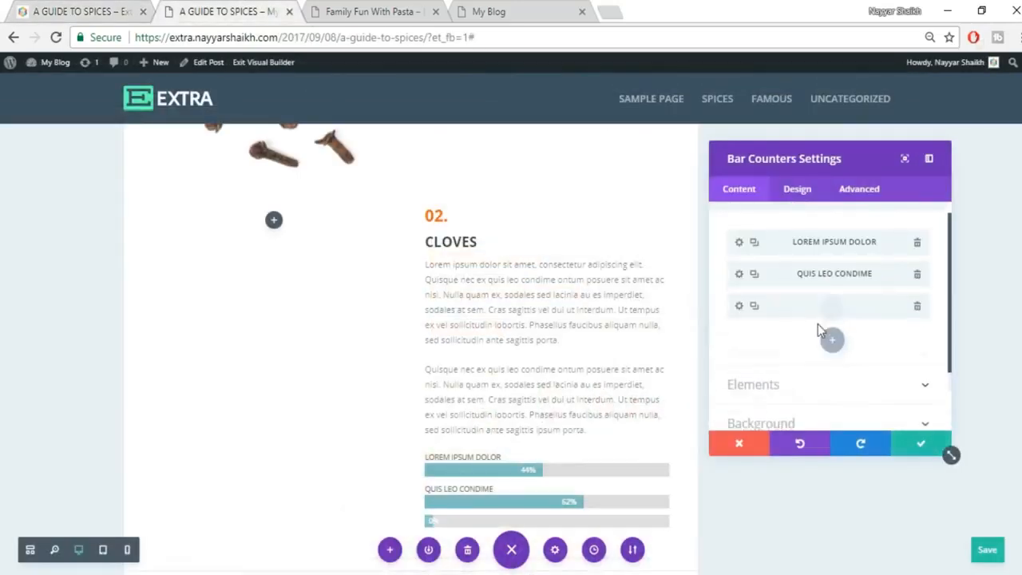
pyautogui.click(774, 281)
pyautogui.hotkey('ctrl', 'v')
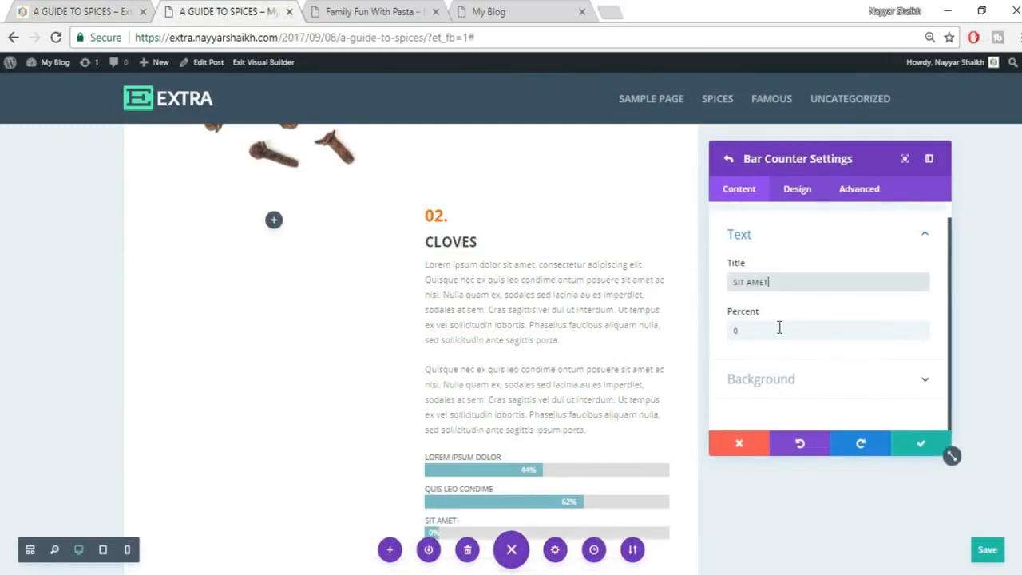
pyautogui.click(779, 326)
pyautogui.write('32')
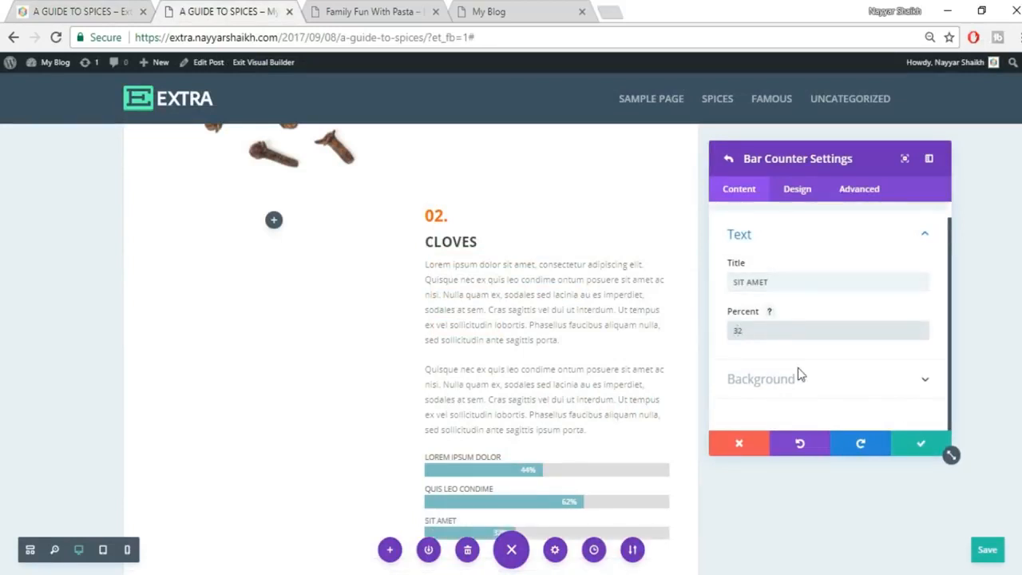
pyautogui.click(922, 445)
pyautogui.scroll(-2, 600, 360)
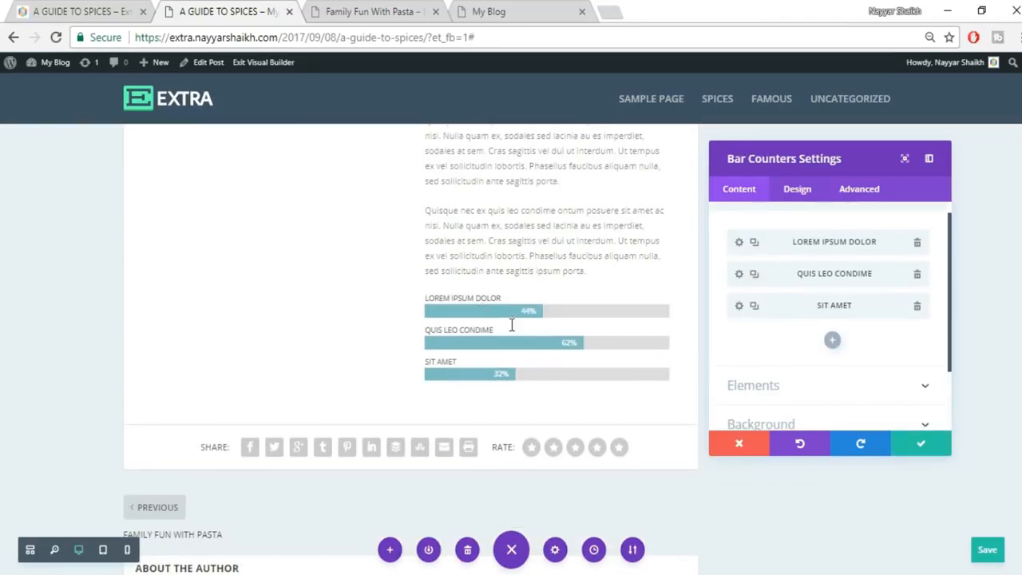
# Pick the red swatch as the bar counters' Bar Background Color
pyautogui.scroll(-2, 799, 348)
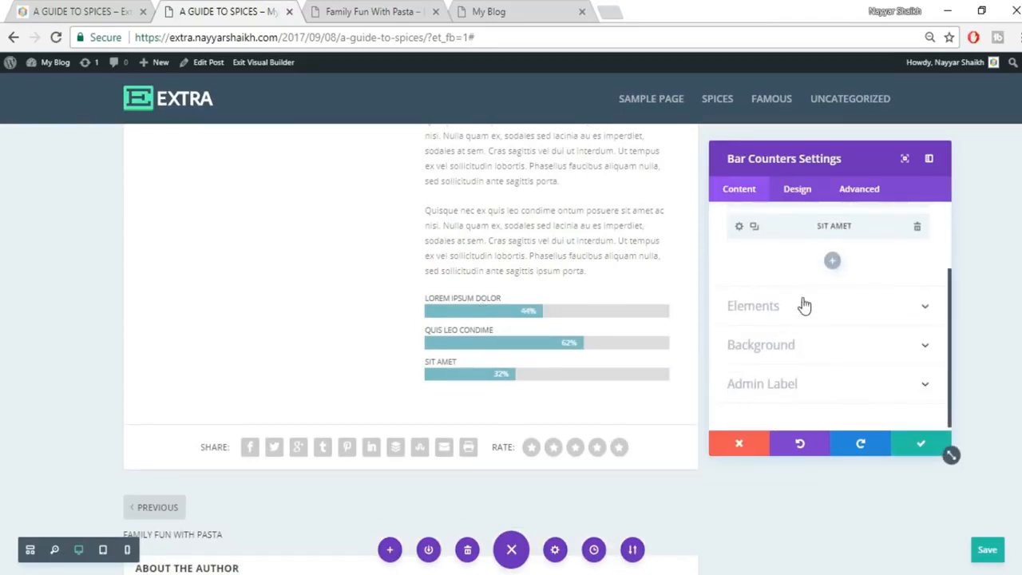
pyautogui.click(803, 304)
pyautogui.scroll(2, 801, 298)
pyautogui.scroll(-2, 841, 363)
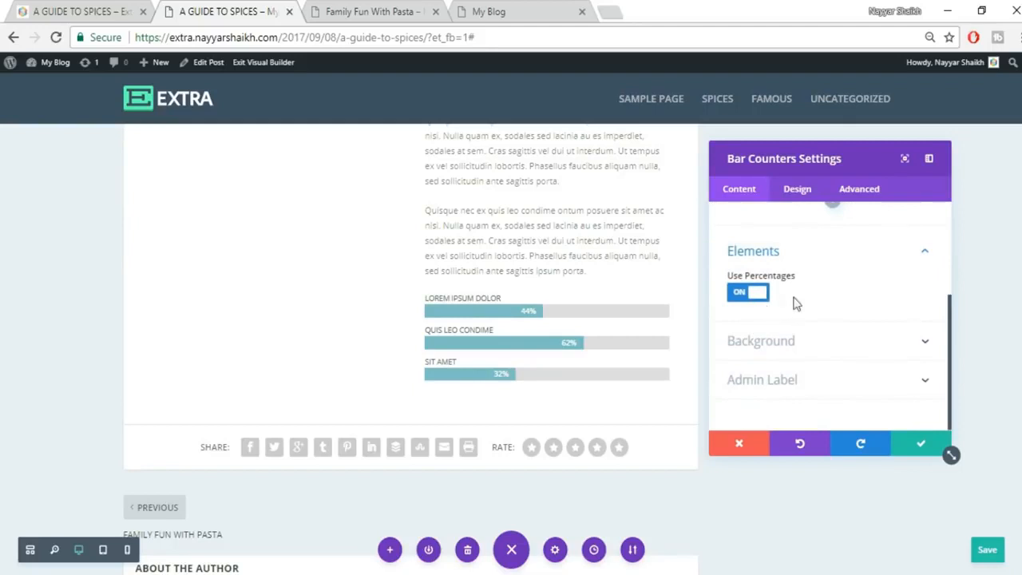
pyautogui.click(869, 351)
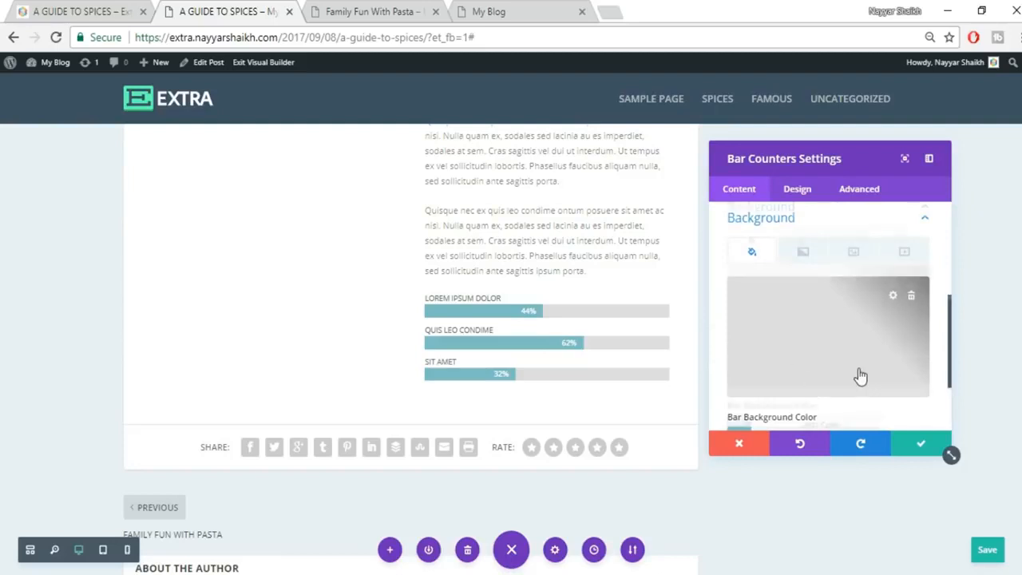
pyautogui.scroll(-2, 857, 376)
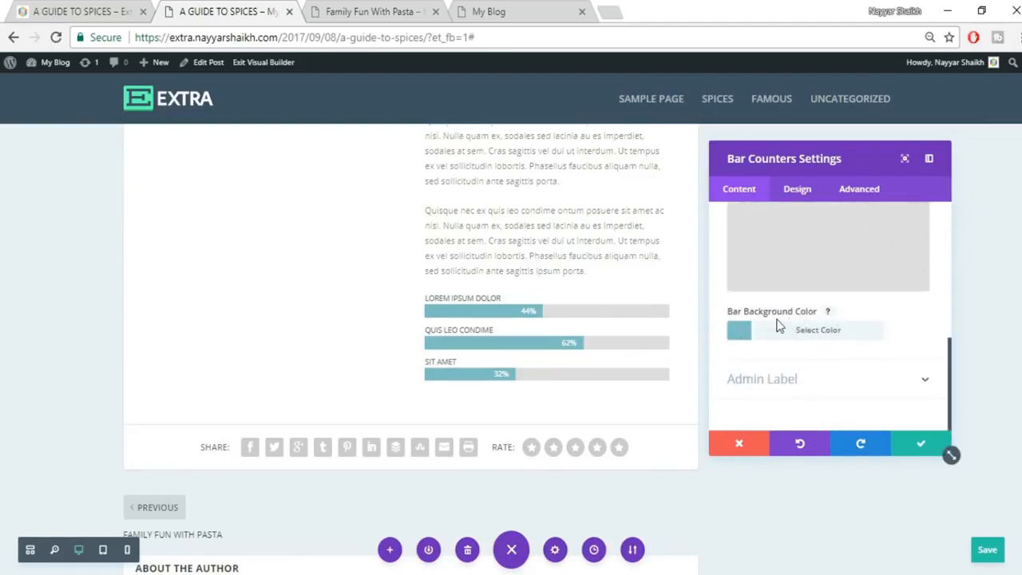
pyautogui.click(831, 334)
pyautogui.scroll(-2, 877, 337)
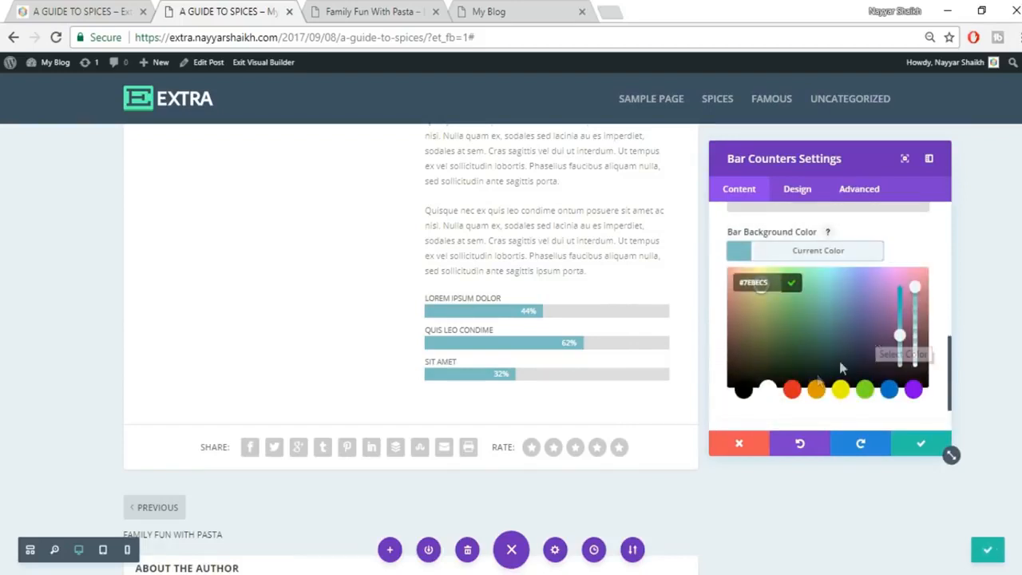
pyautogui.click(792, 390)
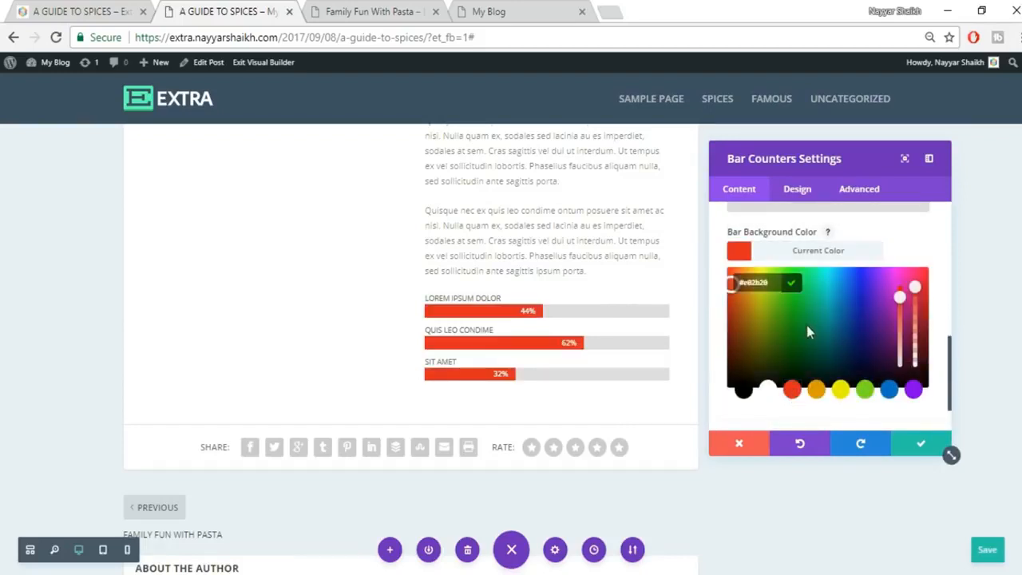
# Try darker and orange reds, then settle back on the preset red #e82b28
pyautogui.click(733, 309)
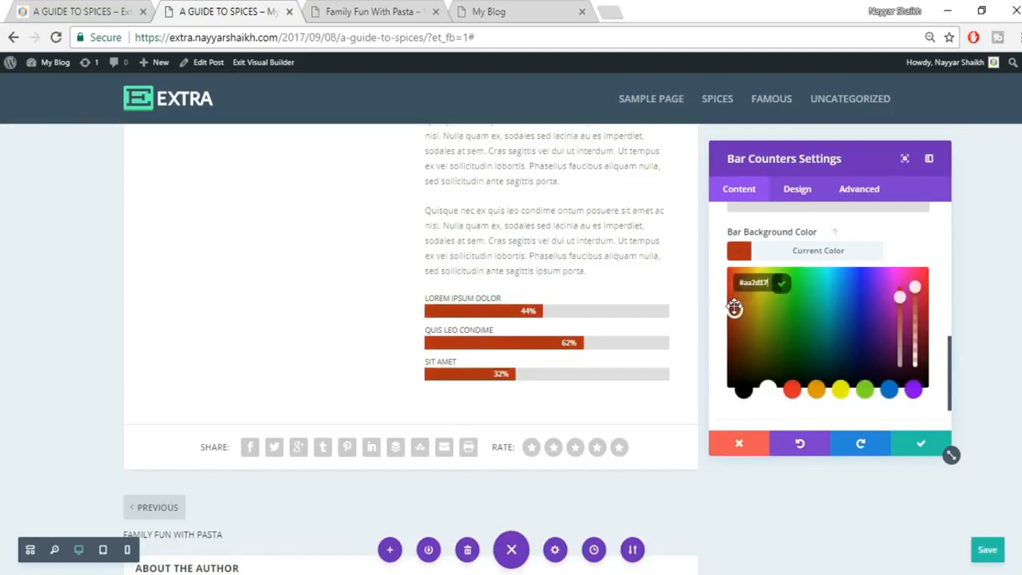
pyautogui.moveTo(733, 302); pyautogui.dragTo(731, 279)
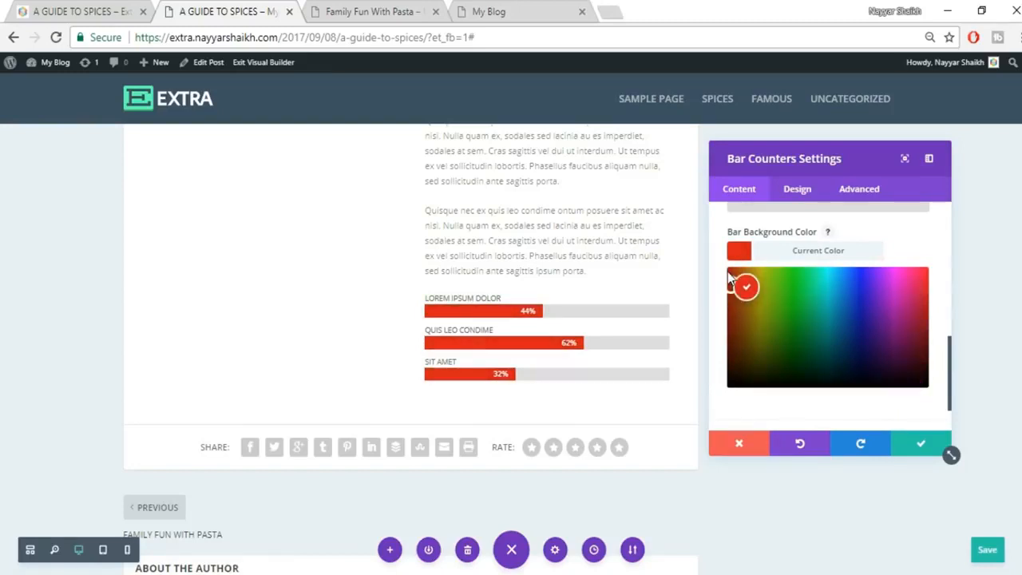
pyautogui.click(739, 296)
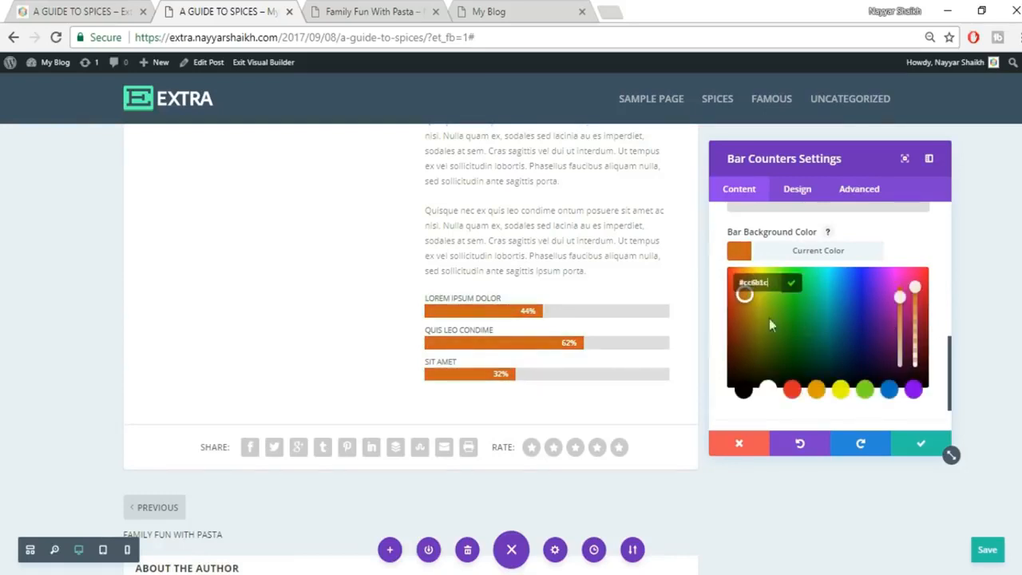
pyautogui.click(791, 389)
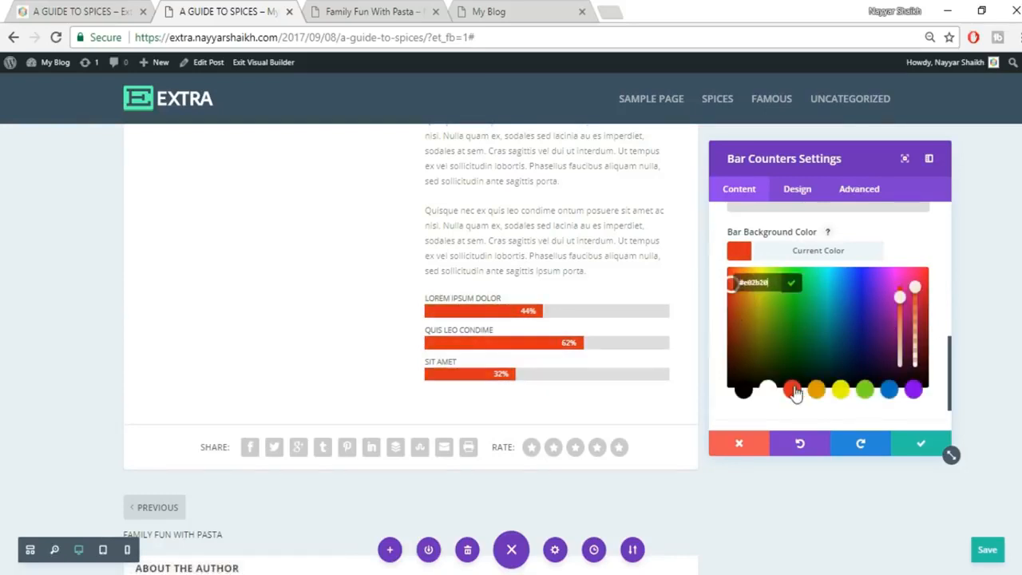
pyautogui.click(834, 251)
pyautogui.scroll(3, 882, 376)
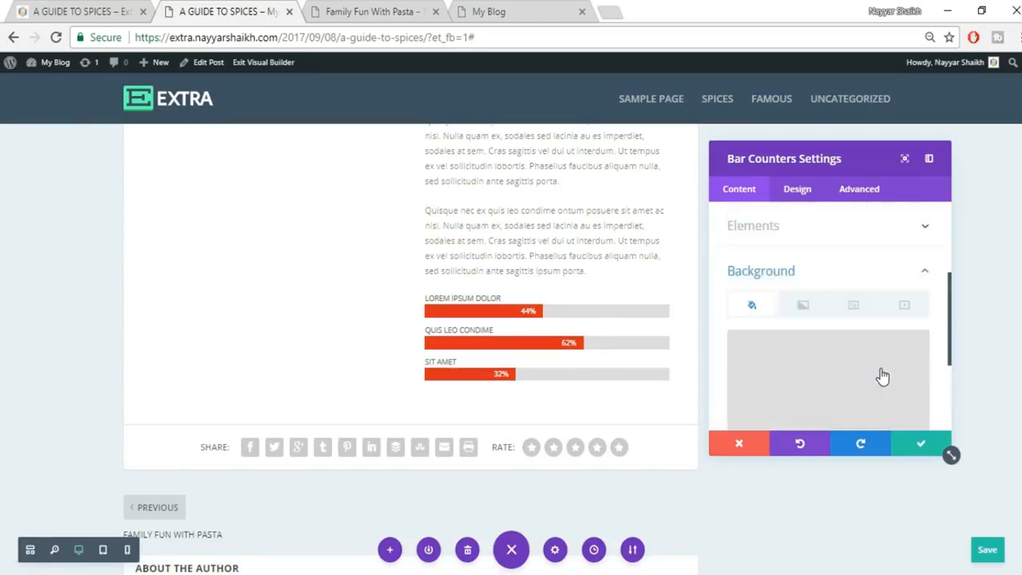
pyautogui.click(817, 269)
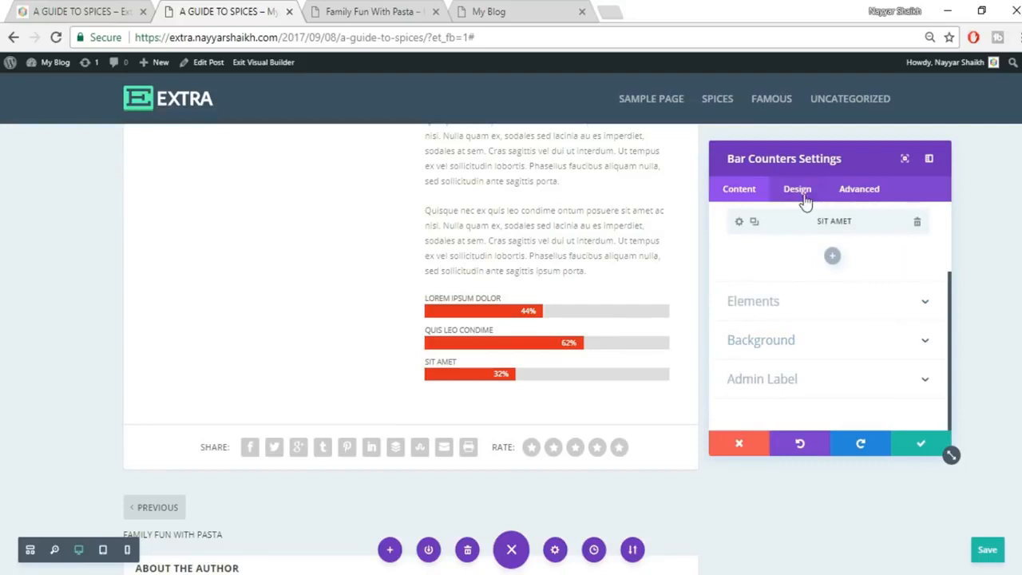
# Make the bar counter titles bold with a 14px font size
pyautogui.click(802, 196)
pyautogui.click(810, 260)
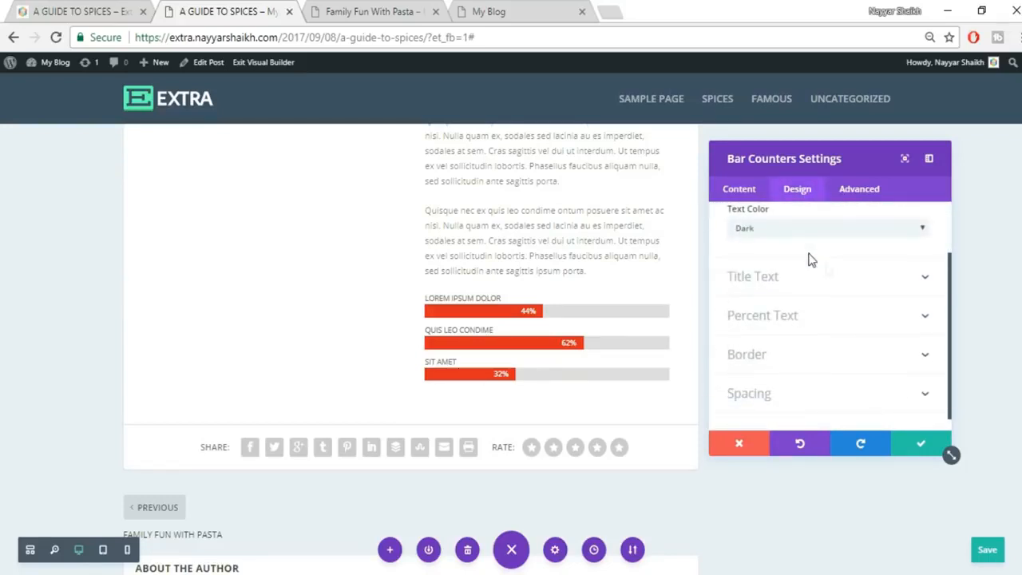
pyautogui.click(835, 277)
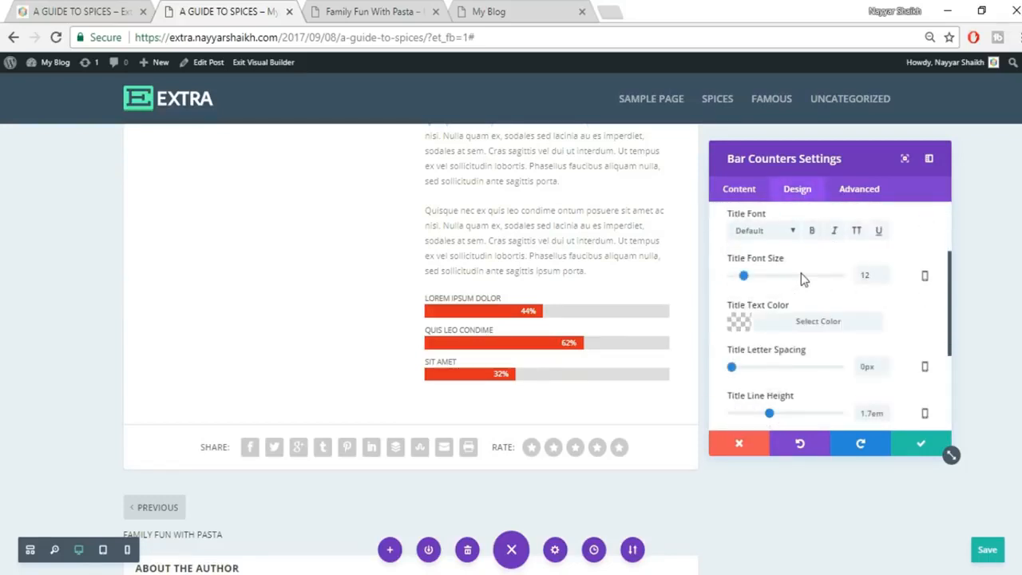
pyautogui.click(57, 8)
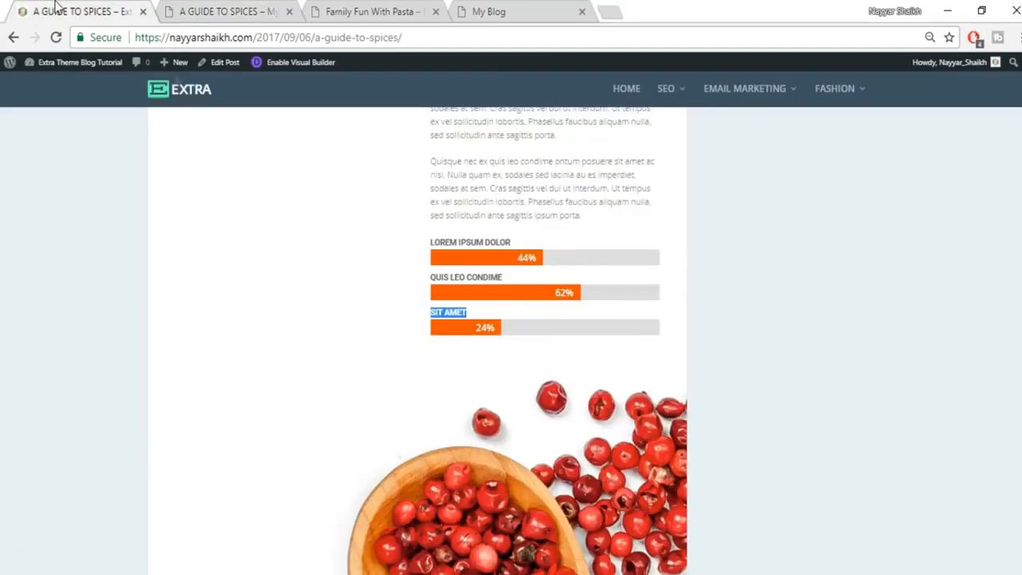
pyautogui.click(206, 10)
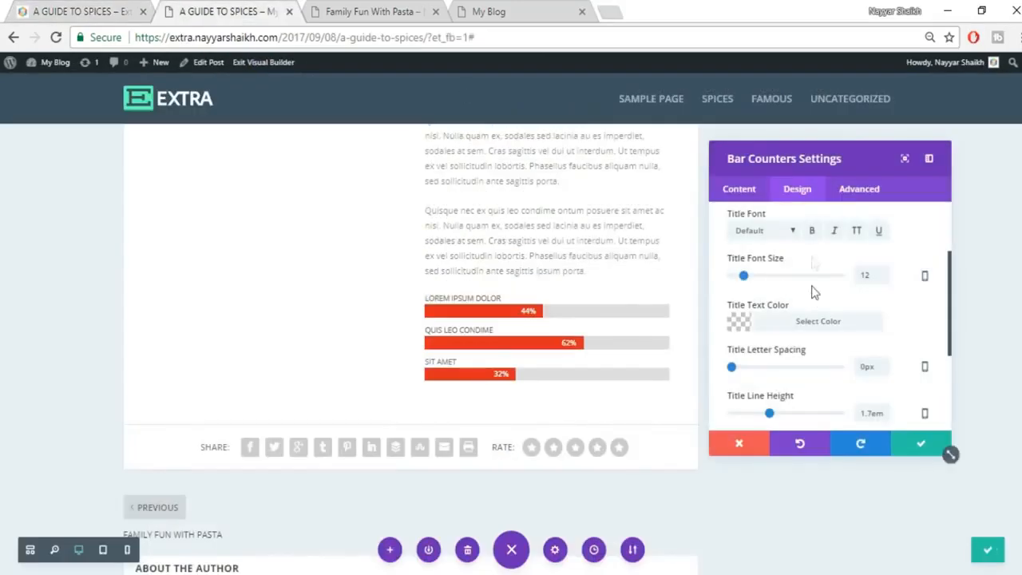
pyautogui.click(813, 232)
pyautogui.moveTo(873, 275); pyautogui.dragTo(851, 284)
pyautogui.write('15')
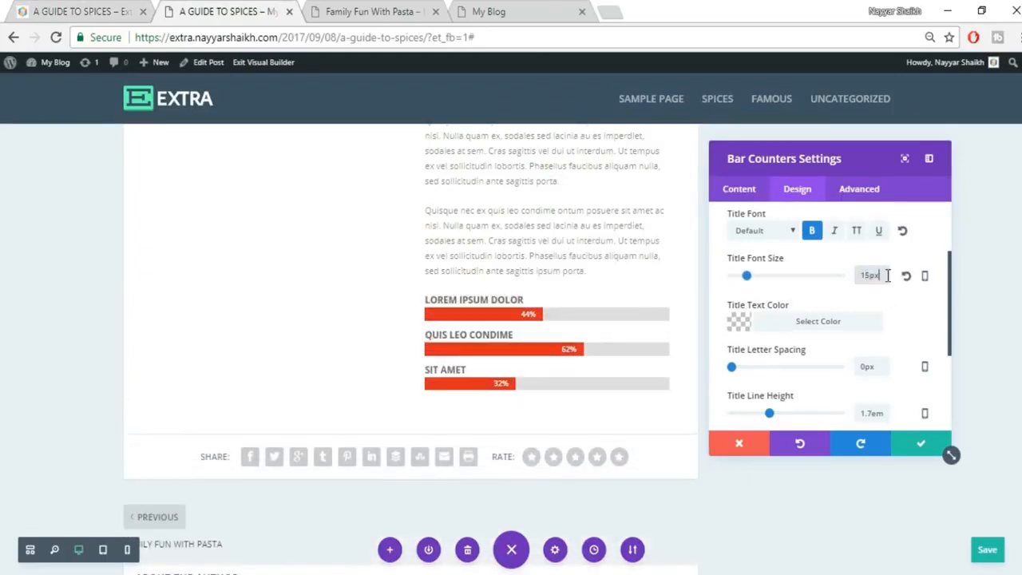
pyautogui.write('14px')
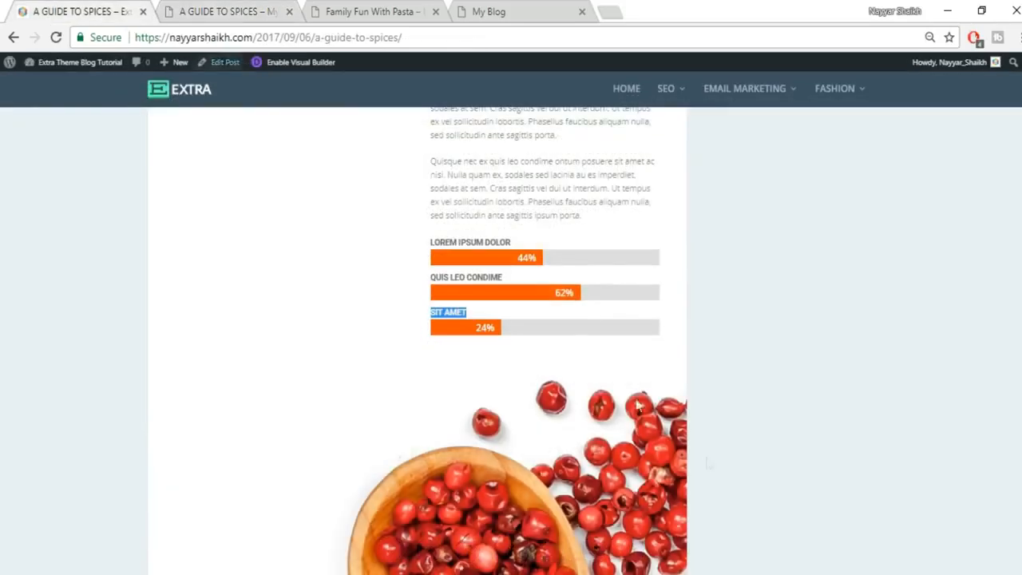
pyautogui.click(549, 258)
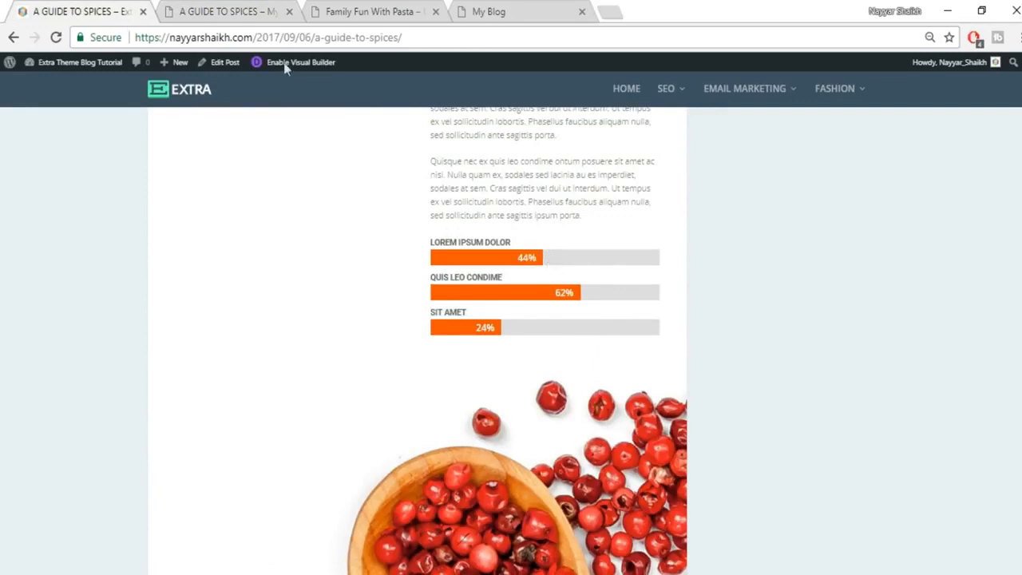
pyautogui.click(184, 6)
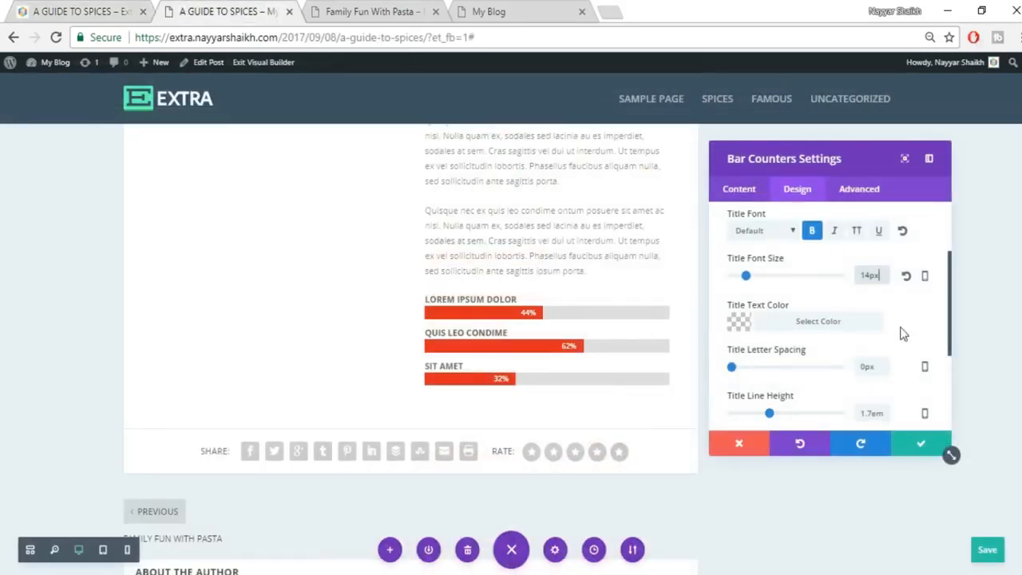
# Set the percentage text font size to 18px and save the bar counter settings
pyautogui.scroll(-2, 903, 330)
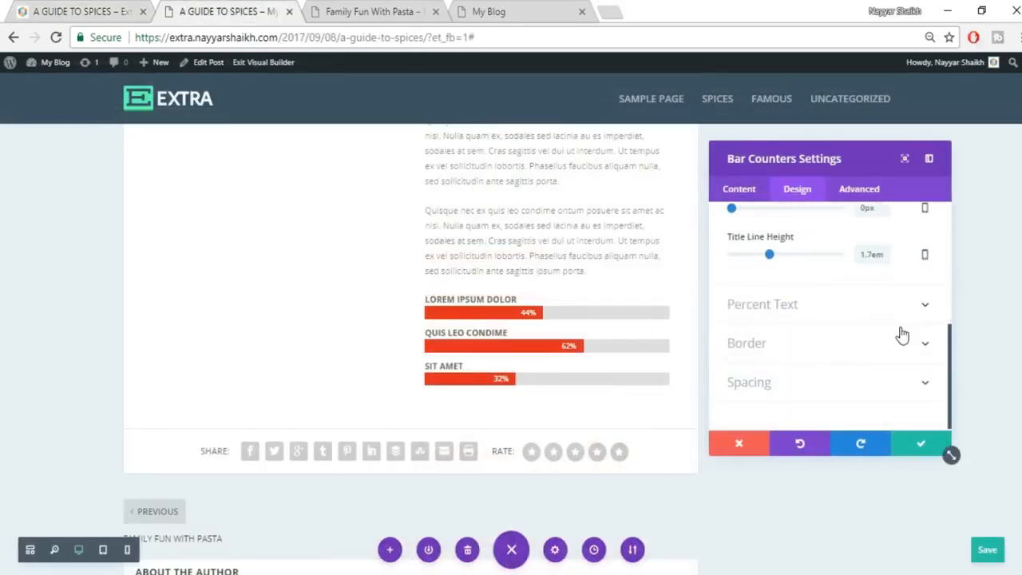
pyautogui.click(796, 311)
pyautogui.moveTo(885, 273); pyautogui.dragTo(838, 282)
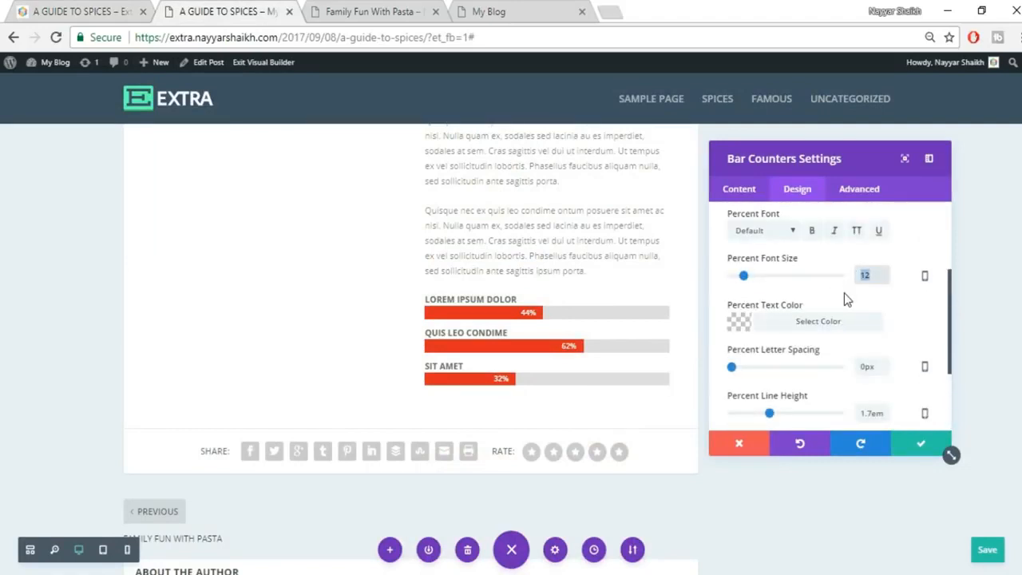
pyautogui.write('15')
pyautogui.moveTo(882, 275); pyautogui.dragTo(829, 285)
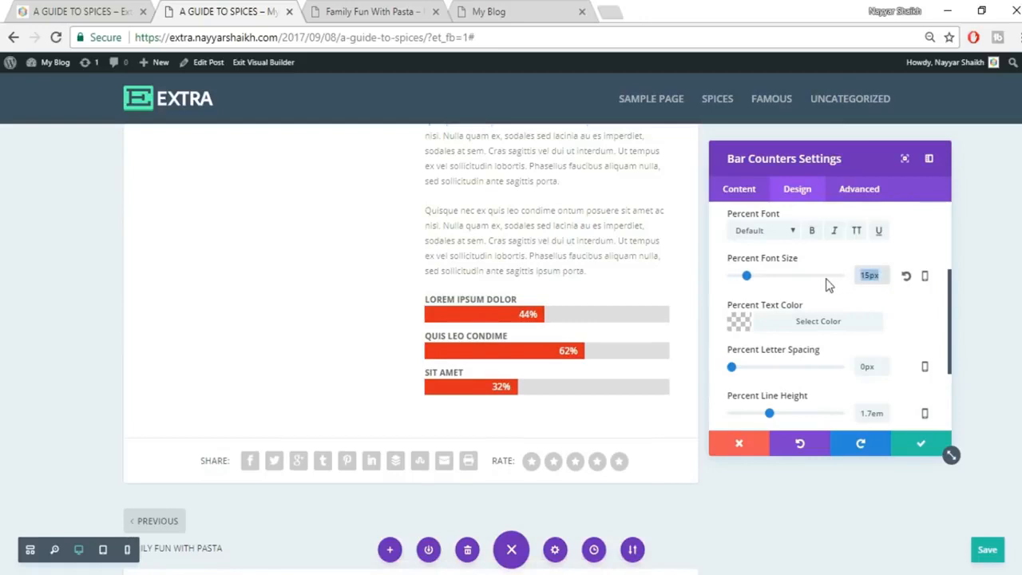
pyautogui.write('18')
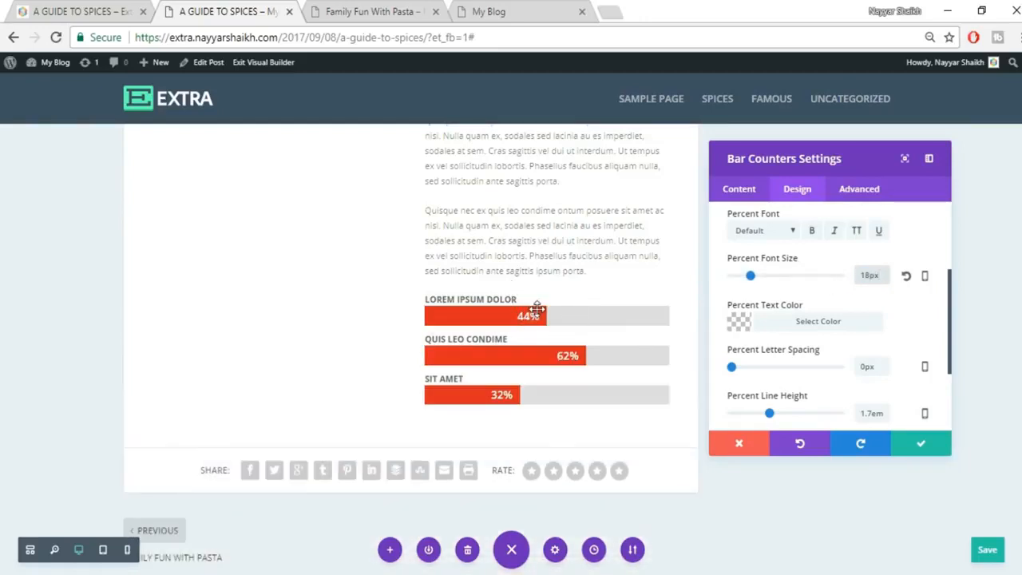
pyautogui.click(919, 447)
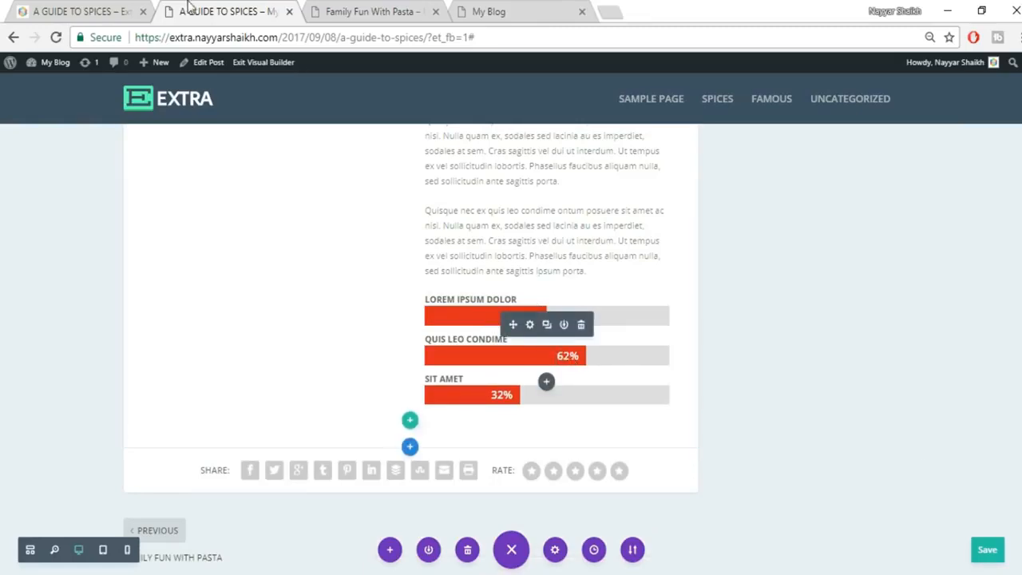
# Check the live spices post, then add a fullwidth section with a Fullwidth Image module below the bar counters
pyautogui.click(33, 8)
pyautogui.scroll(-3, 792, 299)
pyautogui.scroll(2, 789, 317)
pyautogui.scroll(-2, 559, 377)
pyautogui.click(228, 11)
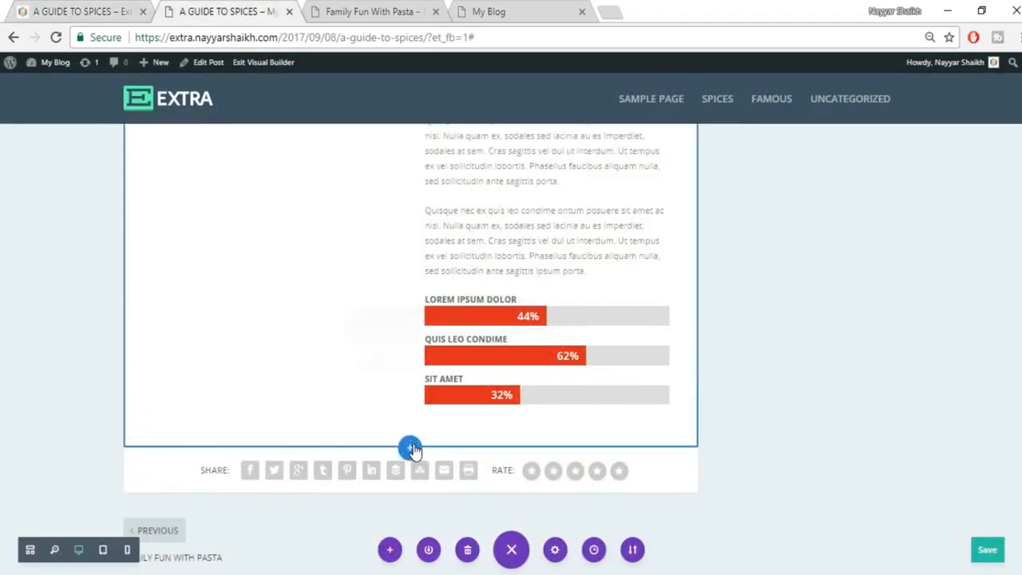
pyautogui.click(410, 448)
pyautogui.click(480, 403)
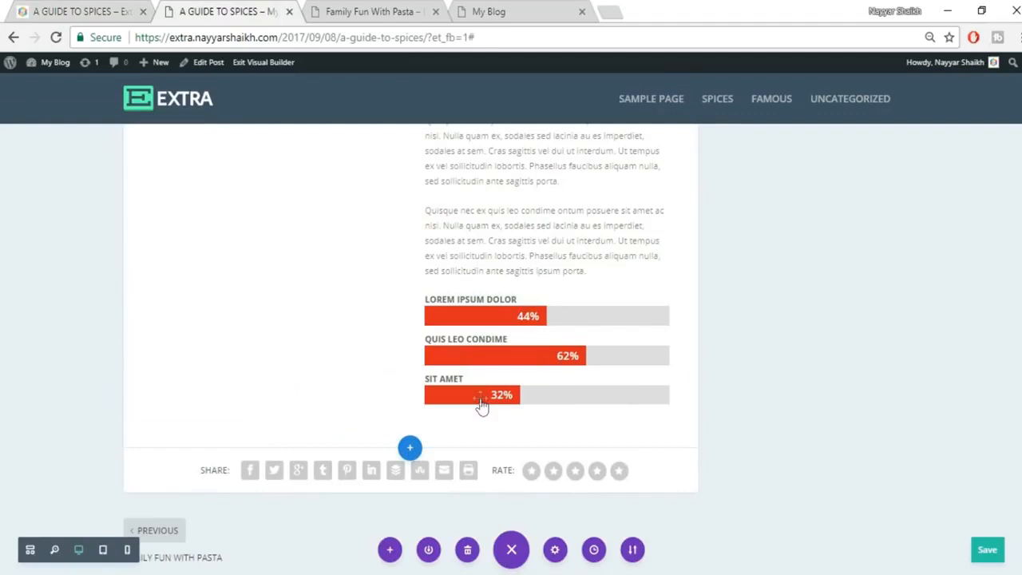
pyautogui.click(371, 389)
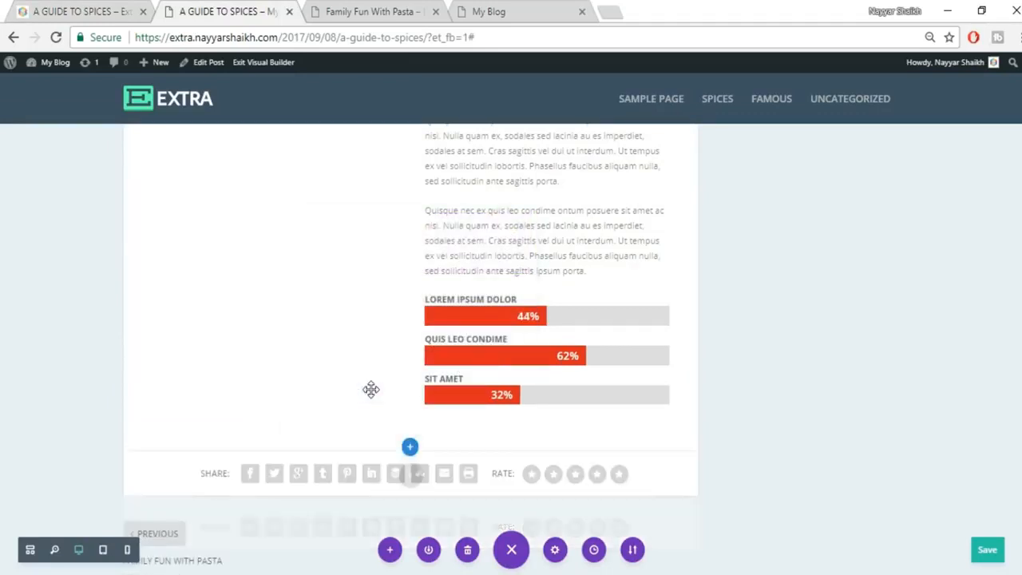
# Upload the 0416 peppercorn image into the fullwidth image module and save it
pyautogui.click(903, 299)
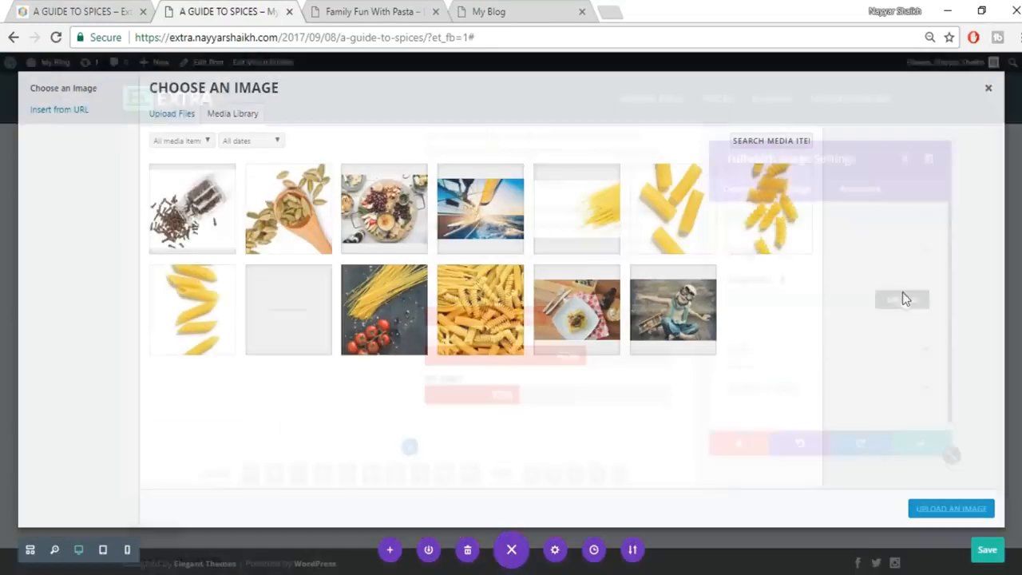
pyautogui.click(170, 116)
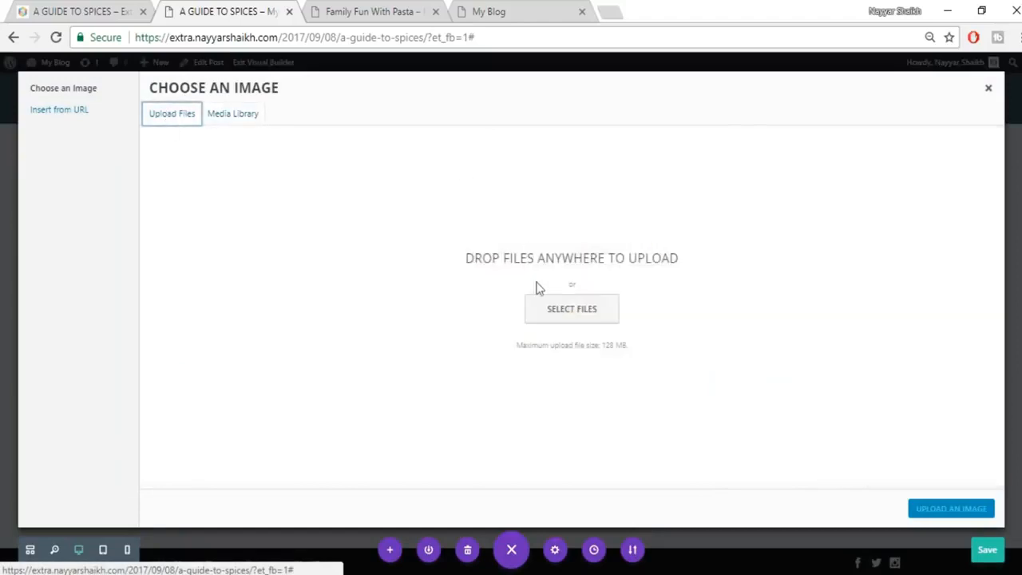
pyautogui.click(559, 310)
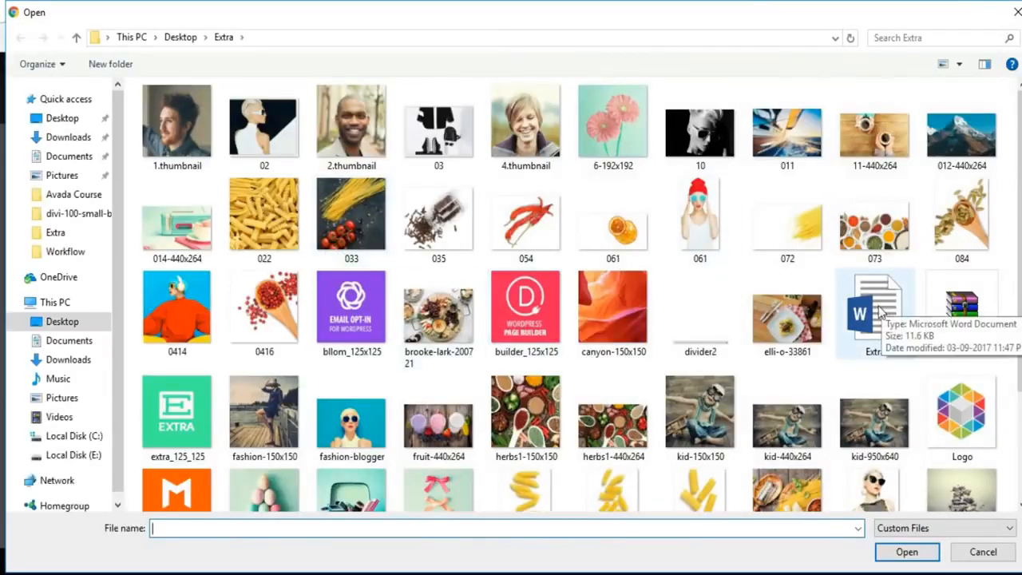
pyautogui.click(289, 314)
pyautogui.click(908, 552)
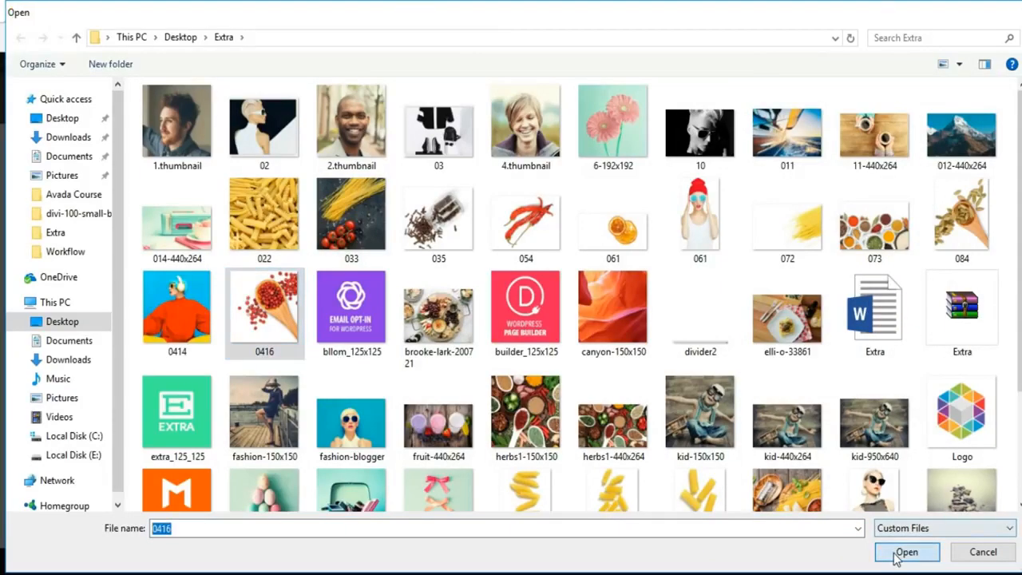
pyautogui.click(951, 509)
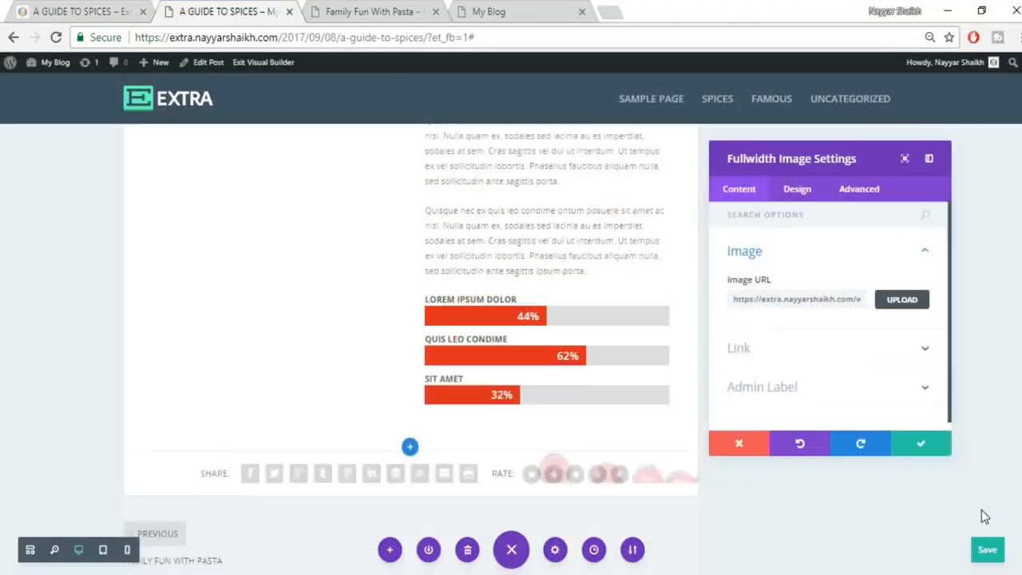
pyautogui.click(913, 452)
pyautogui.scroll(4, 911, 463)
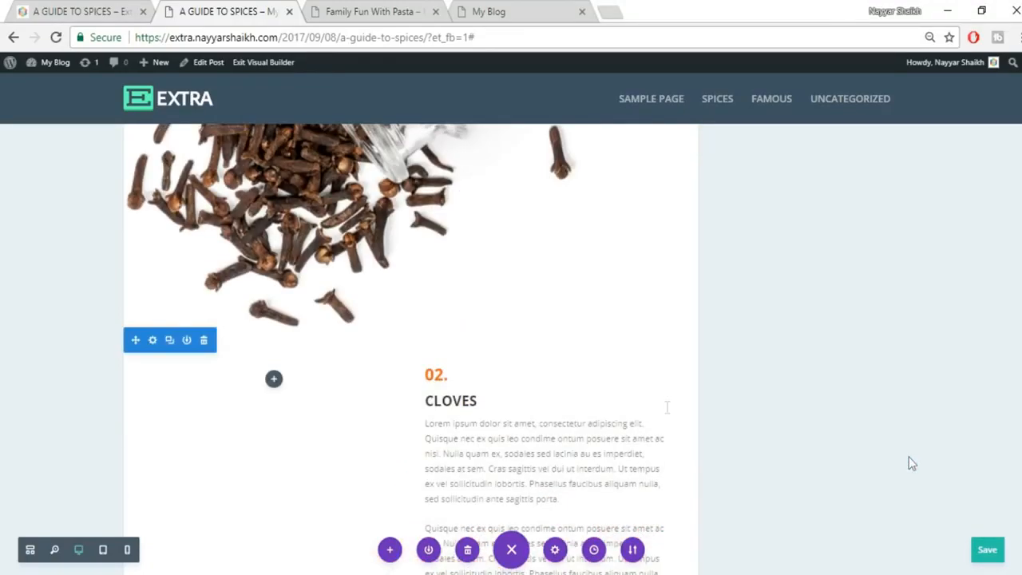
# Review the Cloves section on the live spices post for reference
pyautogui.click(88, 14)
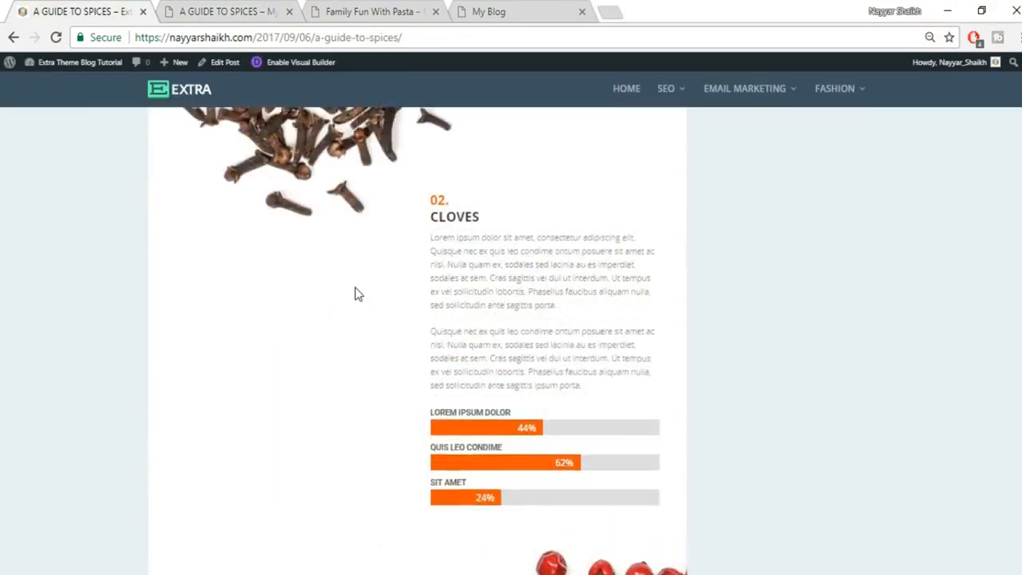
pyautogui.scroll(3, 359, 295)
pyautogui.scroll(-1, 518, 371)
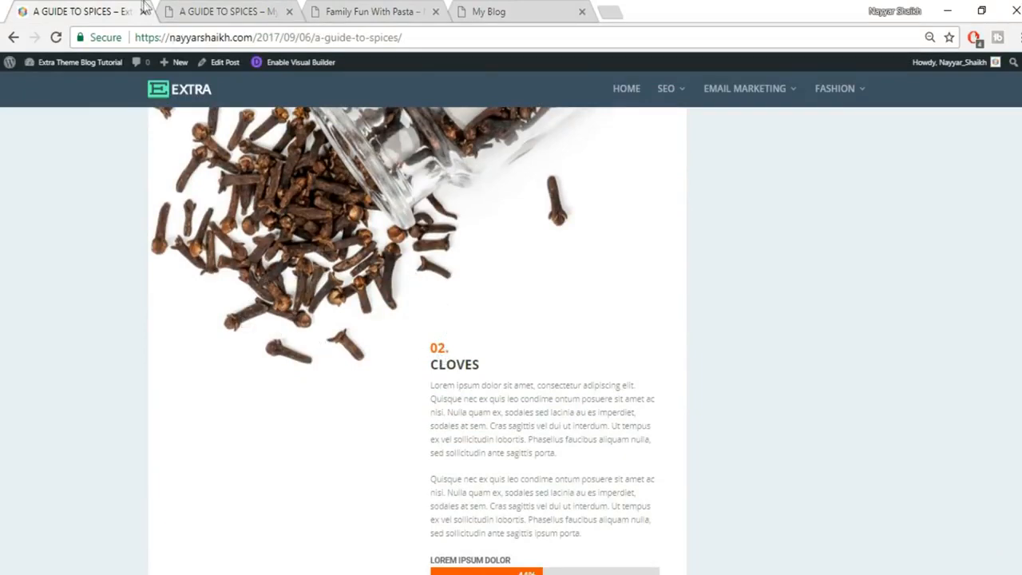
pyautogui.click(201, 7)
pyautogui.scroll(-2, 479, 336)
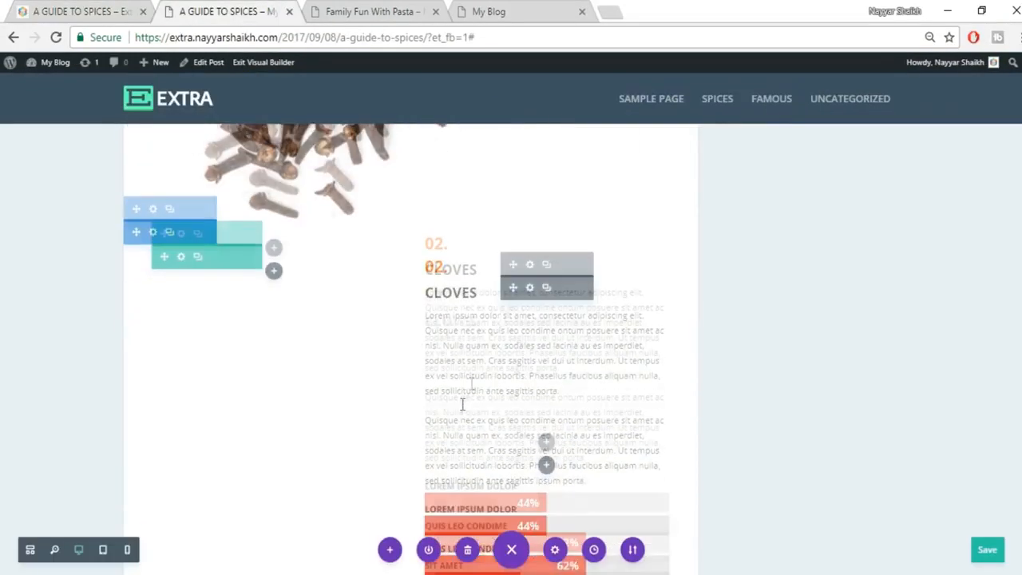
pyautogui.scroll(1, 511, 328)
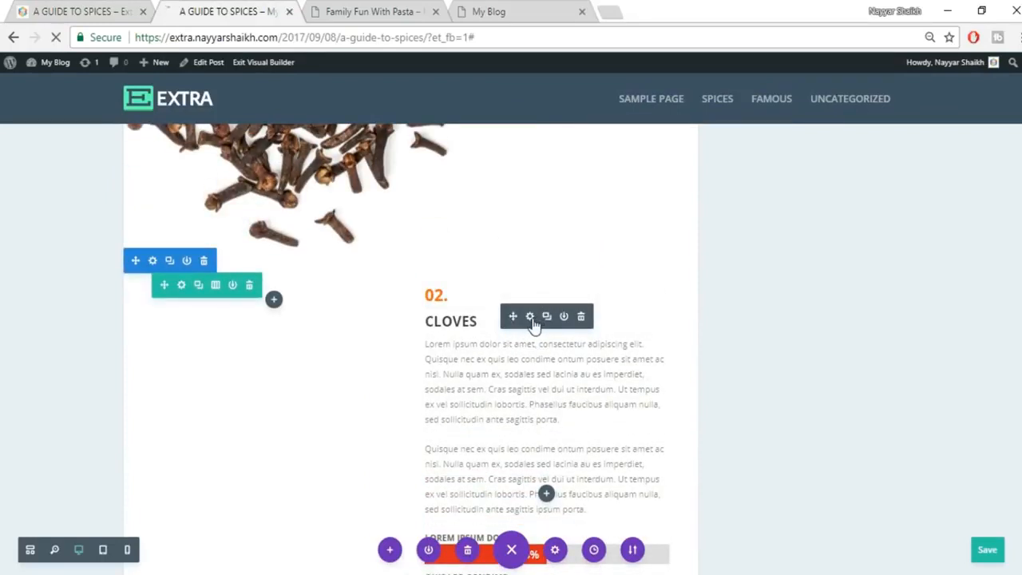
# Set the Cloves text module's custom top margin to -100 and save
pyautogui.click(530, 317)
pyautogui.click(799, 189)
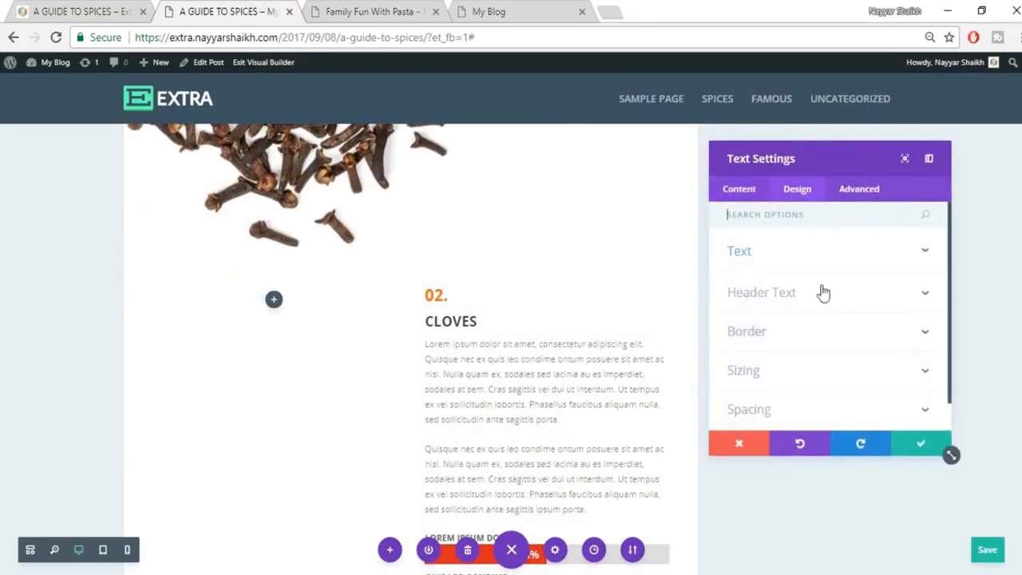
pyautogui.click(744, 377)
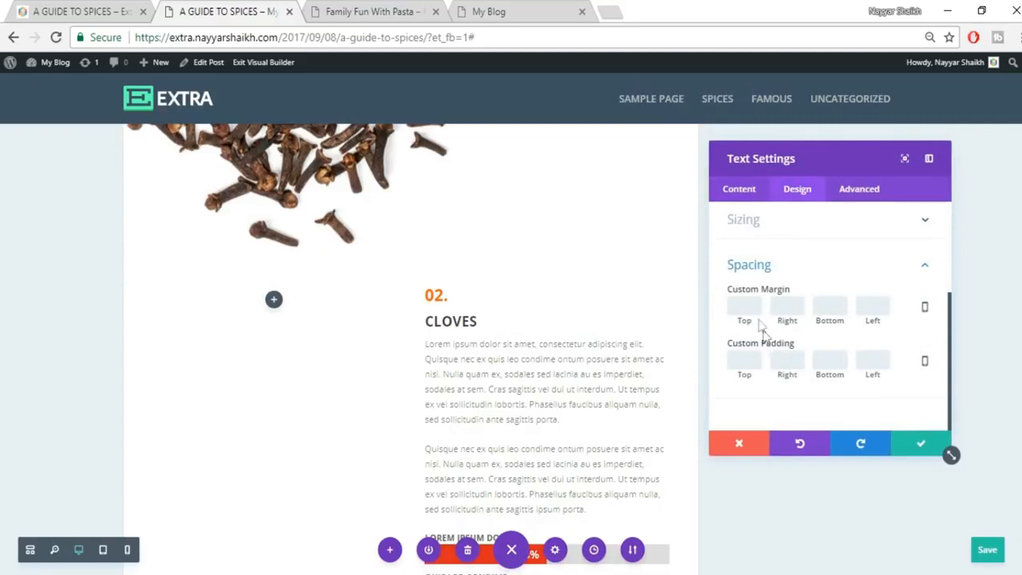
pyautogui.write('-100')
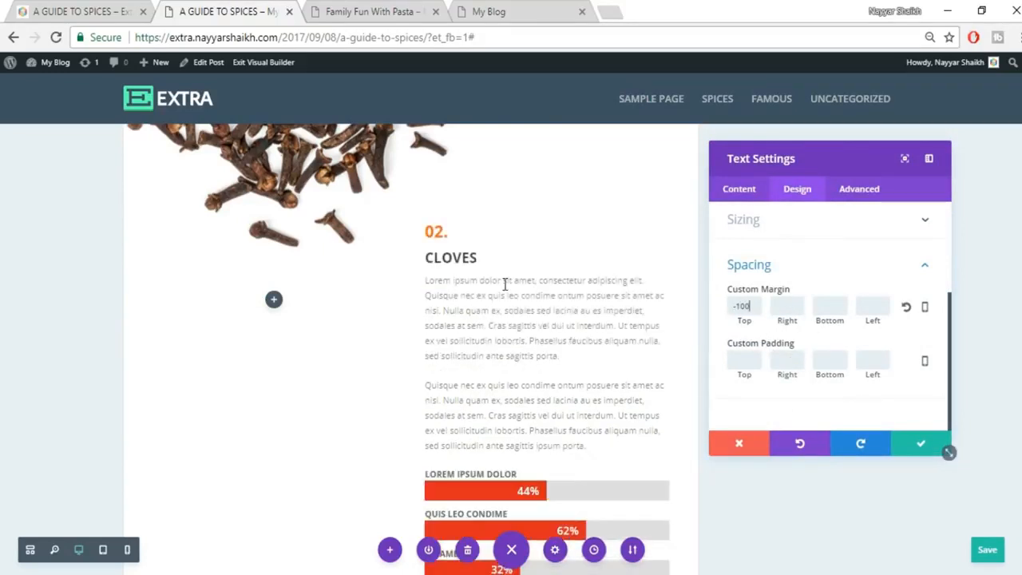
pyautogui.click(922, 444)
# Compare the adjusted layout against the live published post
pyautogui.scroll(-2, 922, 448)
pyautogui.scroll(-4, 922, 452)
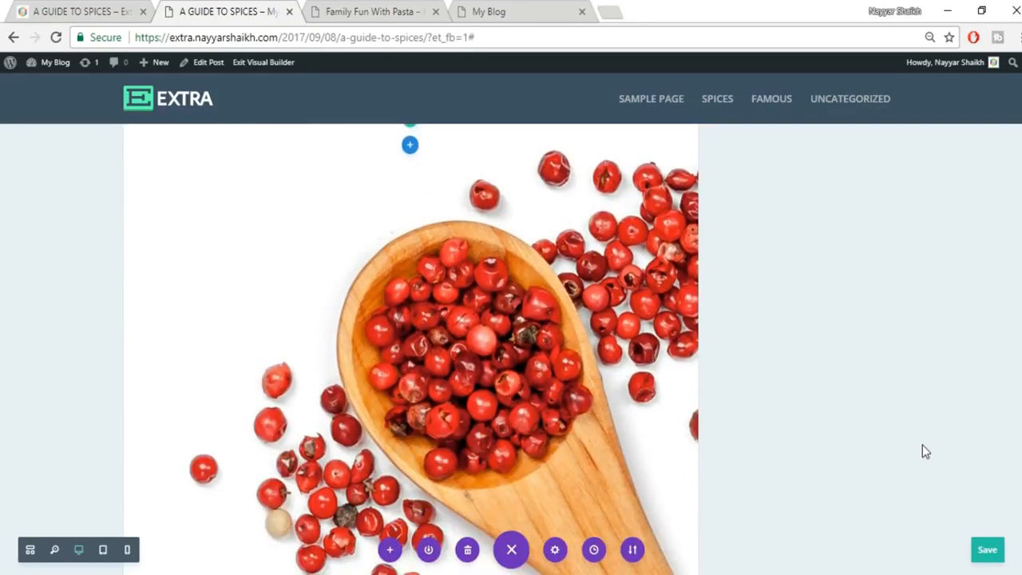
pyautogui.click(73, 9)
pyautogui.scroll(-10, 690, 360)
pyautogui.scroll(1, 691, 367)
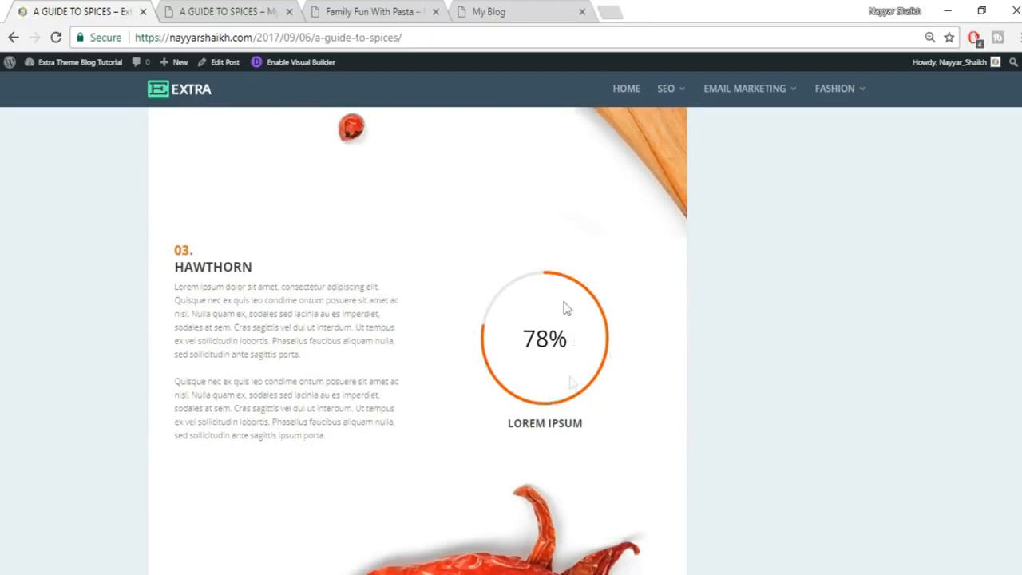
pyautogui.click(228, 11)
pyautogui.scroll(-5, 670, 351)
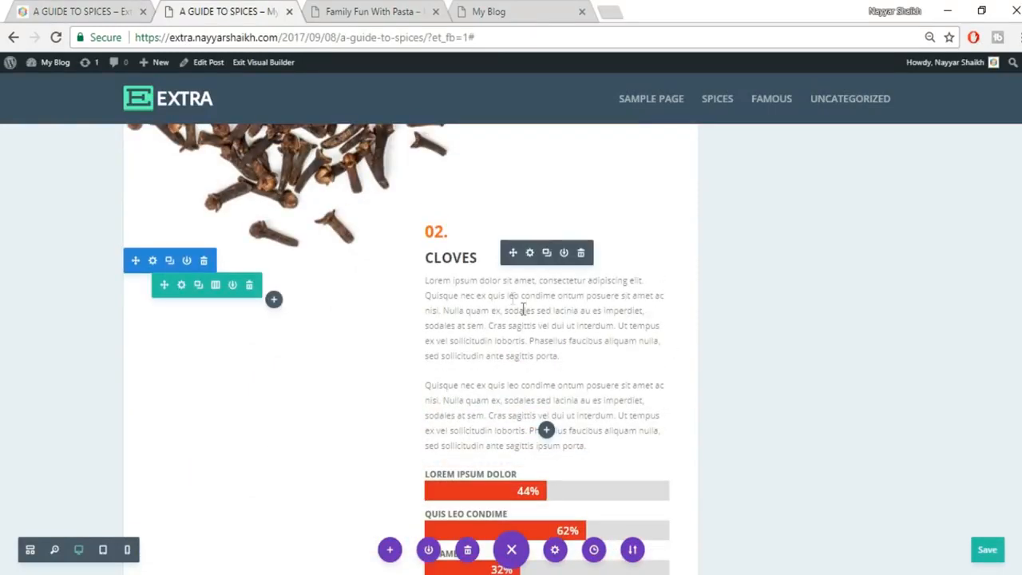
# Duplicate the Cloves text and add a regular section with a two-column row below the image
pyautogui.click(547, 253)
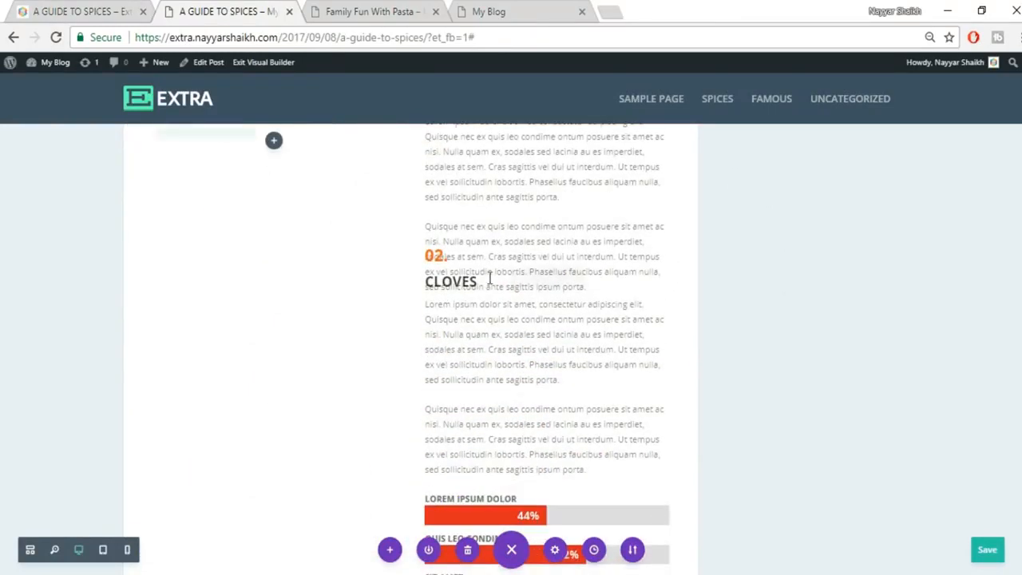
pyautogui.scroll(-6, 772, 330)
pyautogui.scroll(-5, 773, 330)
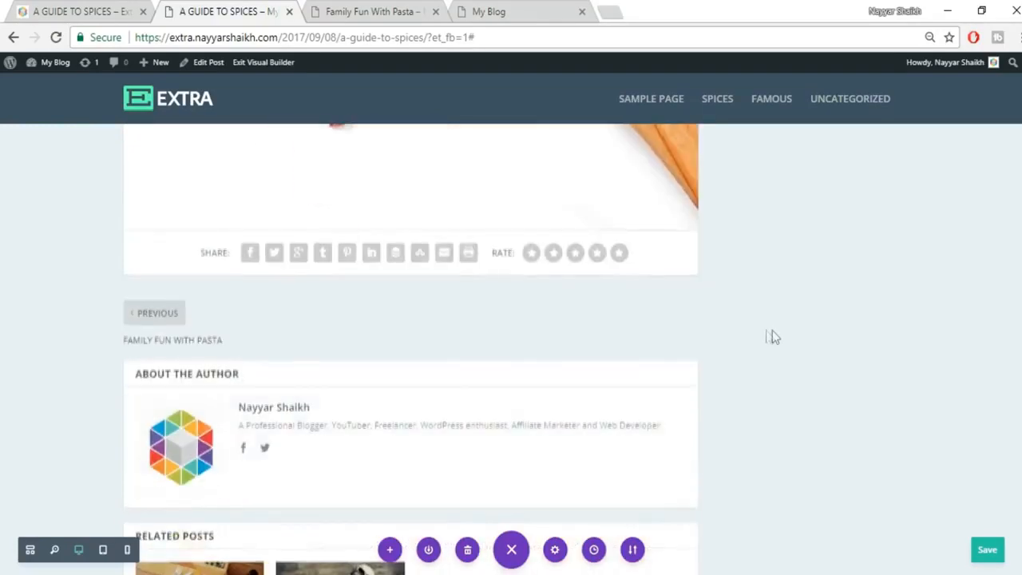
pyautogui.click(409, 229)
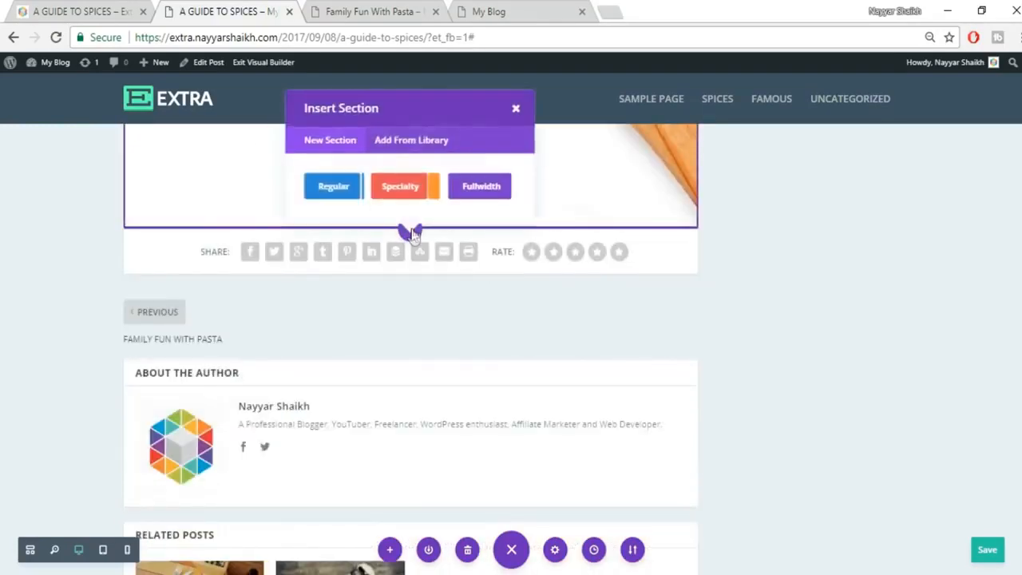
pyautogui.click(349, 190)
pyautogui.click(405, 373)
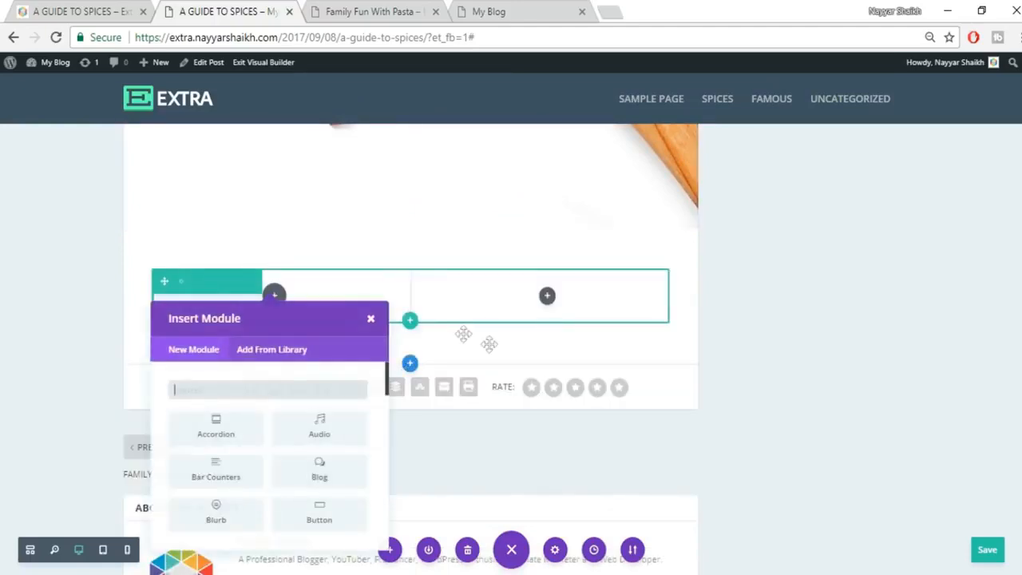
pyautogui.click(374, 321)
# Move the Cloves copy into the new row's right column
pyautogui.scroll(10, 804, 356)
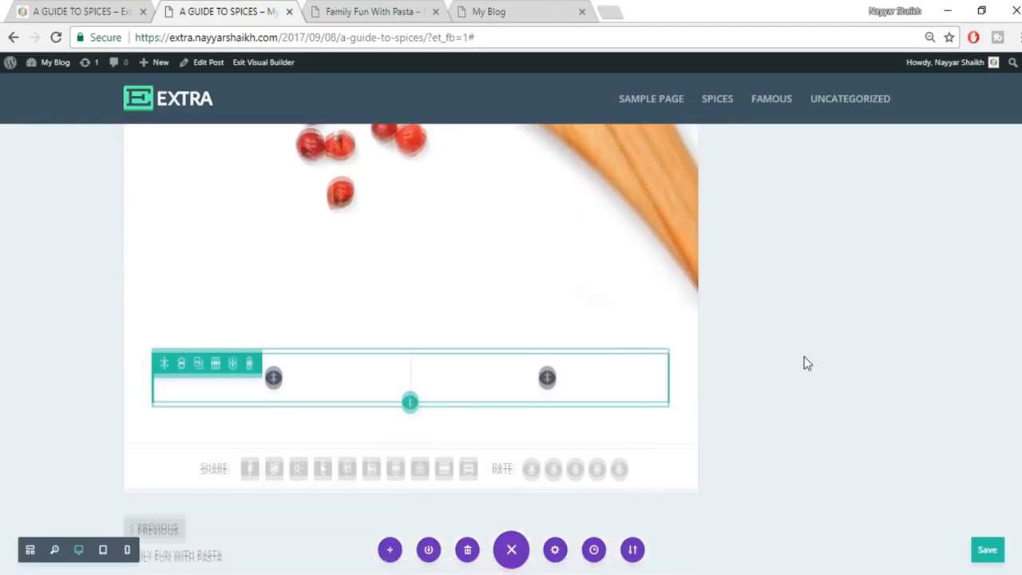
pyautogui.scroll(1, 804, 358)
pyautogui.moveTo(456, 288)
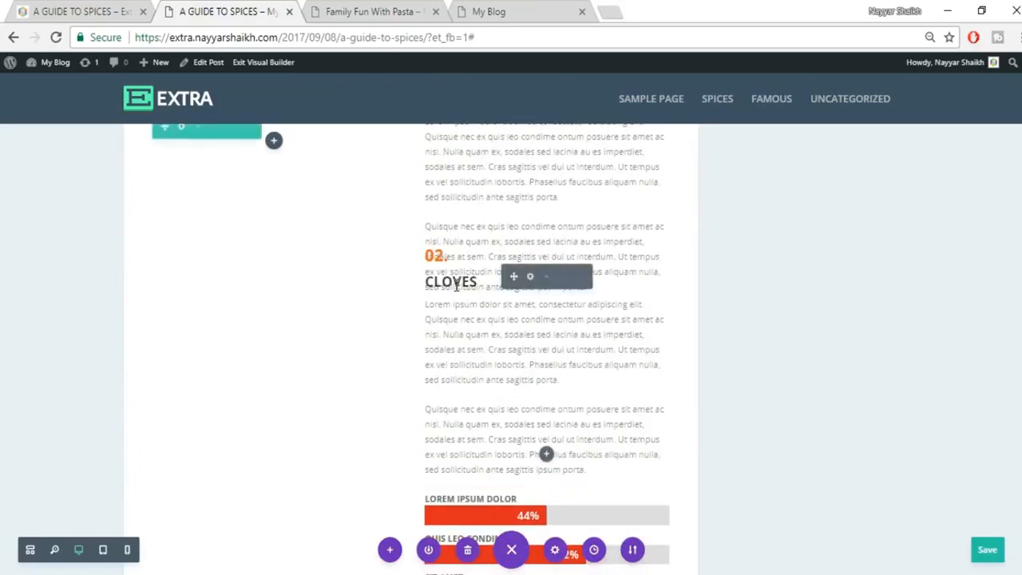
pyautogui.scroll(-4, 507, 344)
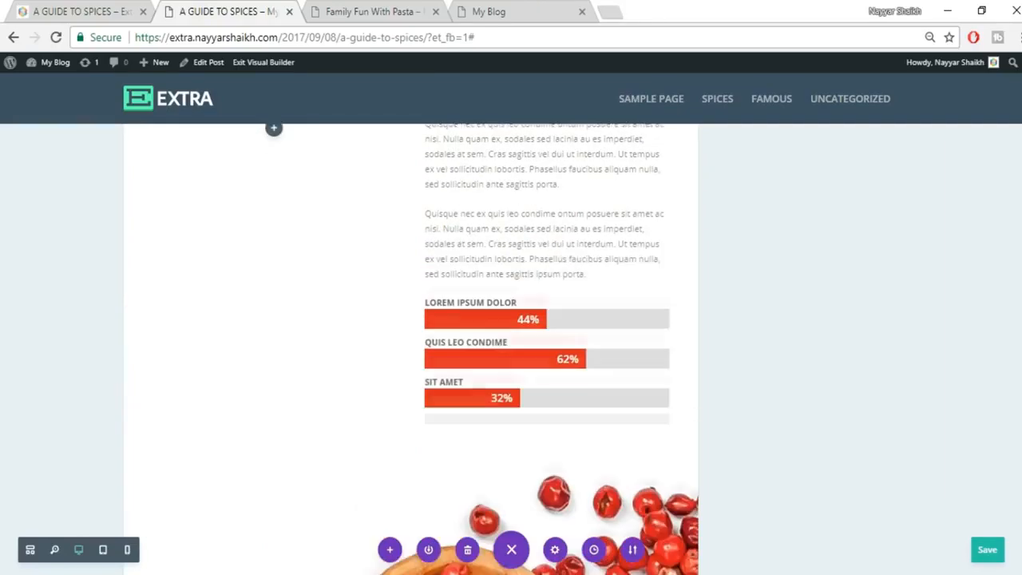
pyautogui.scroll(-4, 444, 349)
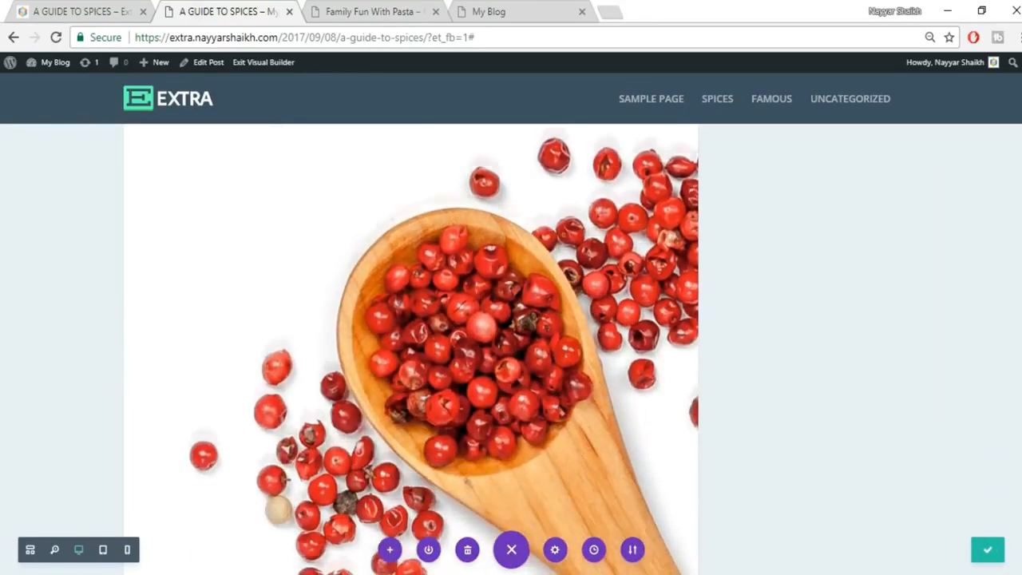
pyautogui.scroll(-4, 444, 349)
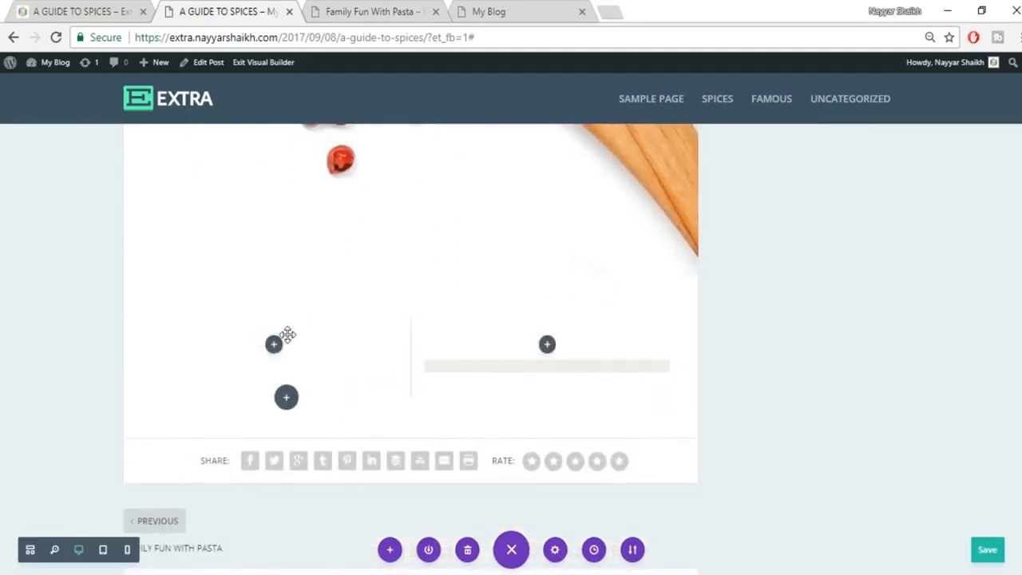
pyautogui.moveTo(575, 361); pyautogui.dragTo(698, 345)
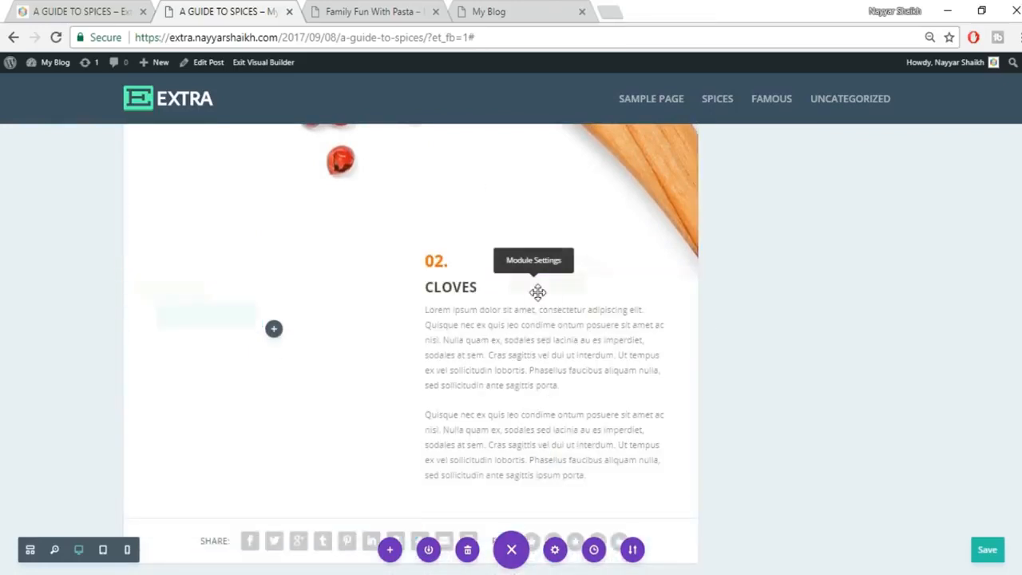
# Clear the copied Cloves text's -100 top margin, save, and move it into the left column
pyautogui.moveTo(524, 291)
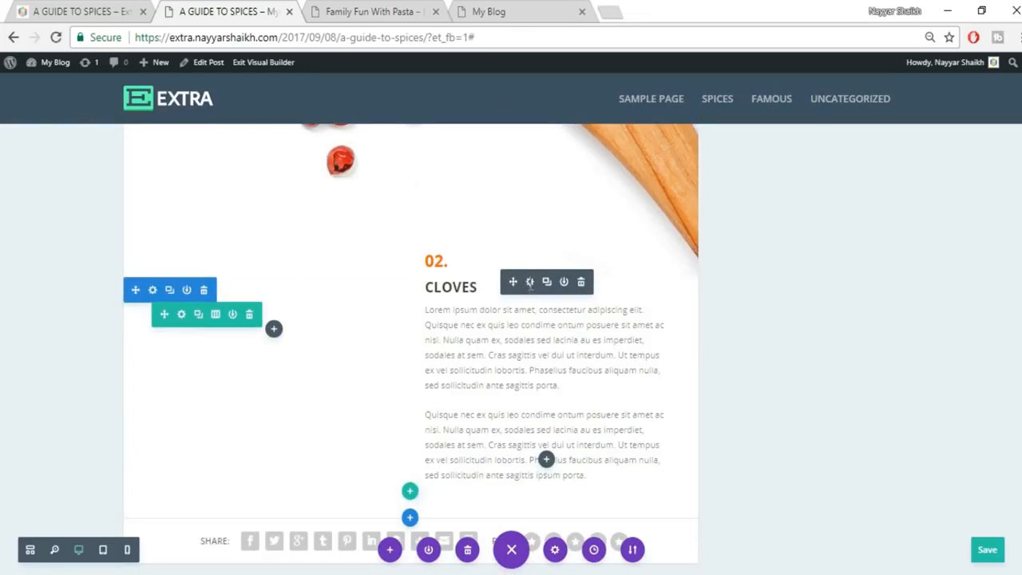
pyautogui.click(529, 282)
pyautogui.click(797, 188)
pyautogui.scroll(-1, 807, 379)
pyautogui.click(780, 382)
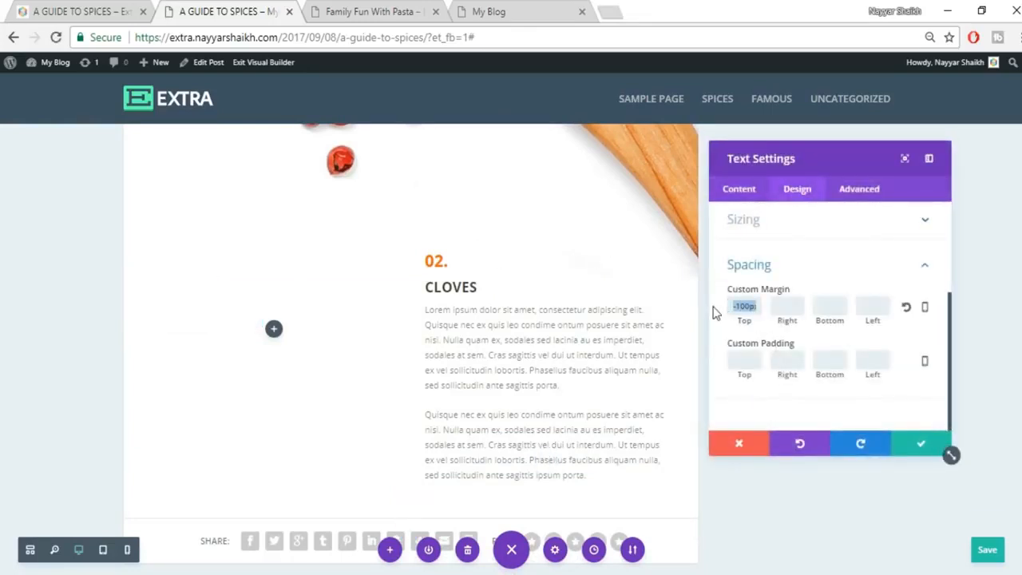
pyautogui.press('BackSpace')
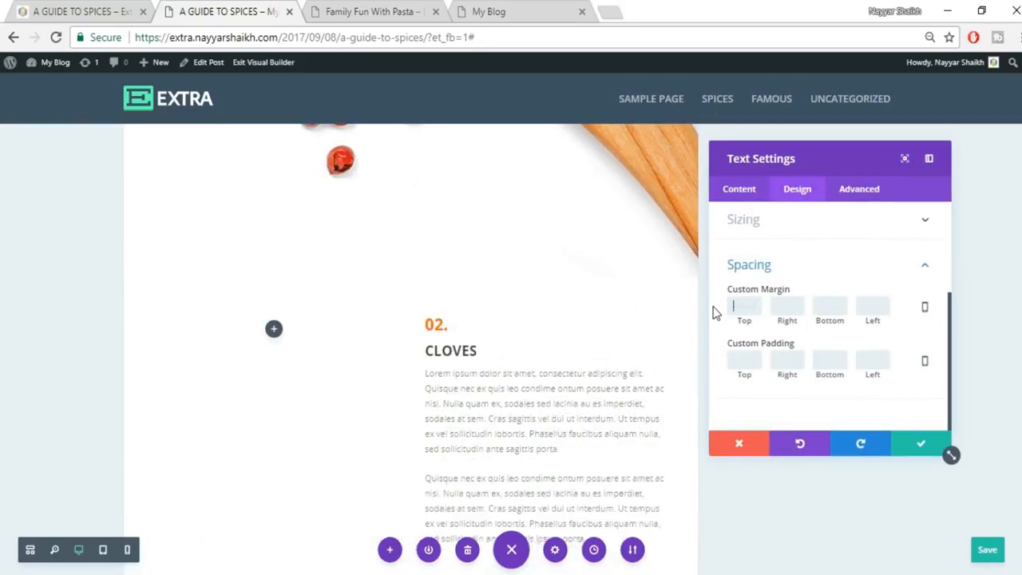
pyautogui.click(919, 448)
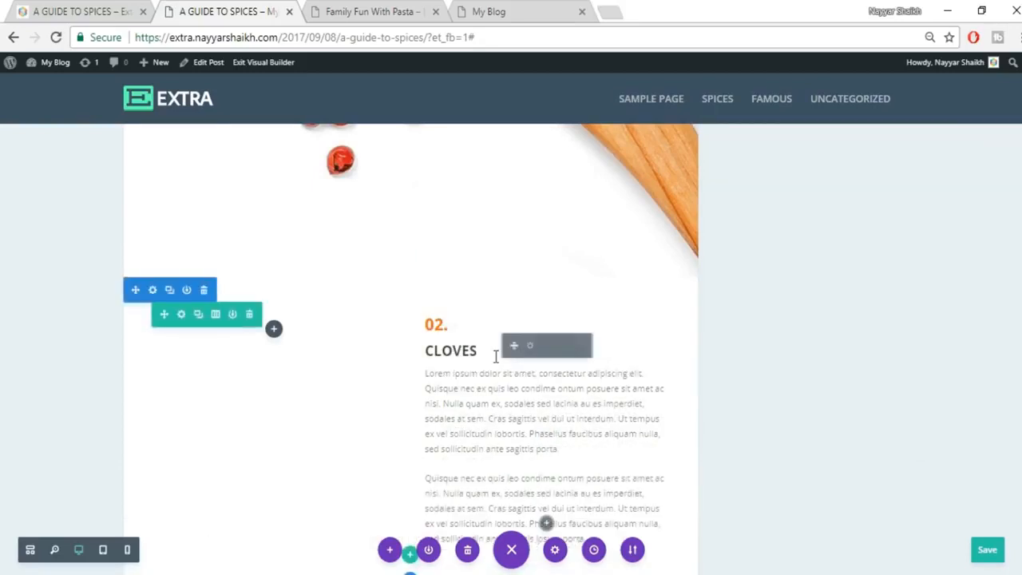
pyautogui.moveTo(293, 344); pyautogui.dragTo(258, 333)
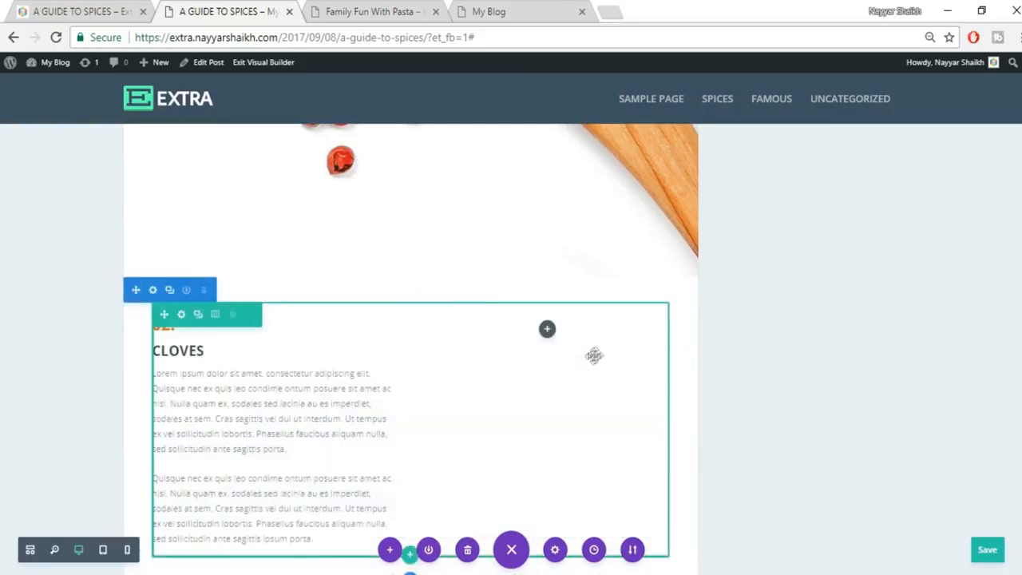
# Change the copy's number to 03. and replace CLOVES with HAWTHORN copied from the live post
pyautogui.click(77, 9)
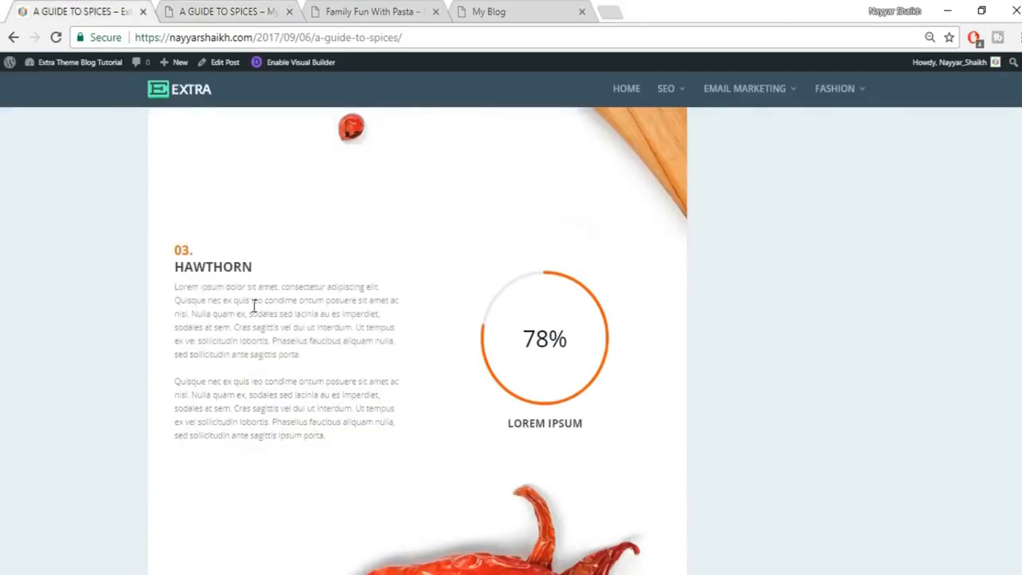
pyautogui.moveTo(254, 269); pyautogui.dragTo(165, 269)
pyautogui.hotkey('ctrl', 'c')
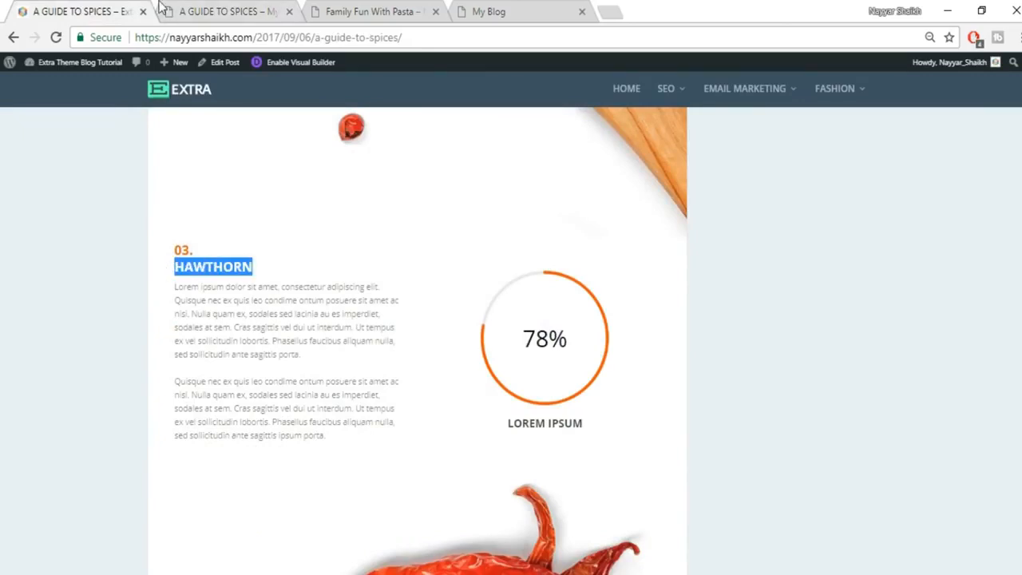
pyautogui.click(212, 11)
pyautogui.click(171, 327)
pyautogui.hotkey('shift', 'Left')
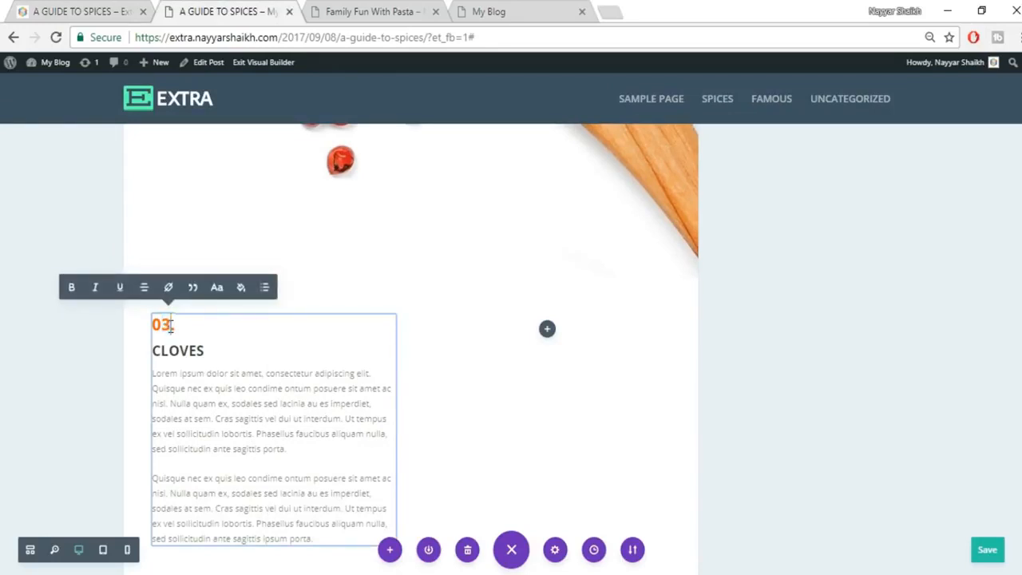
pyautogui.doubleClick(164, 352)
pyautogui.hotkey('ctrl', 'v')
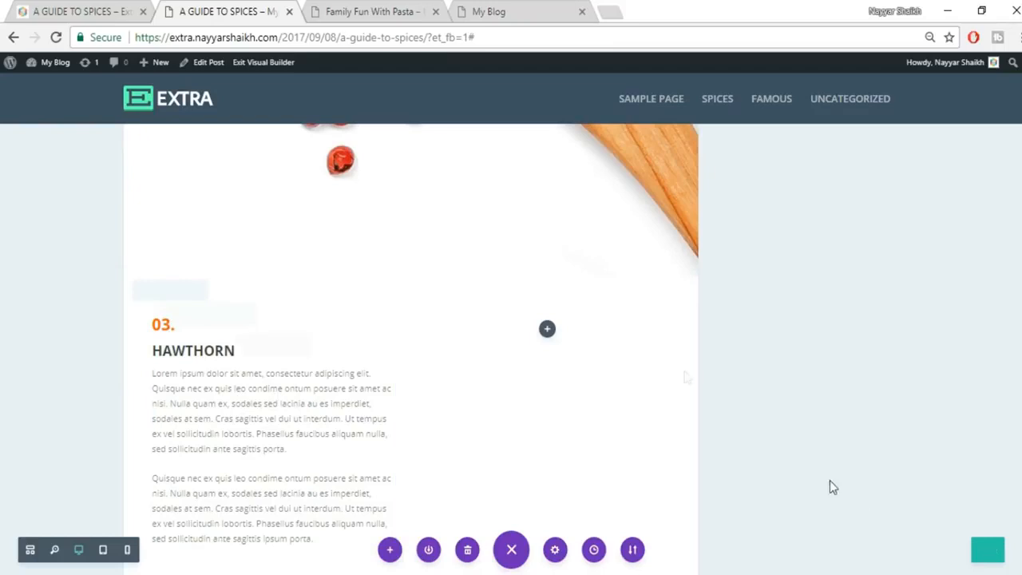
pyautogui.click(90, 8)
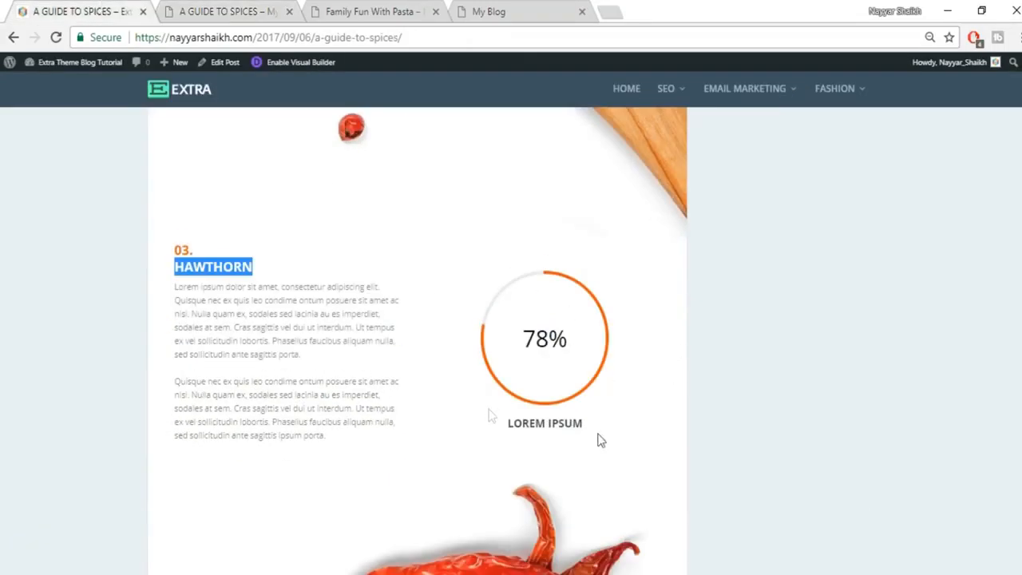
pyautogui.click(206, 8)
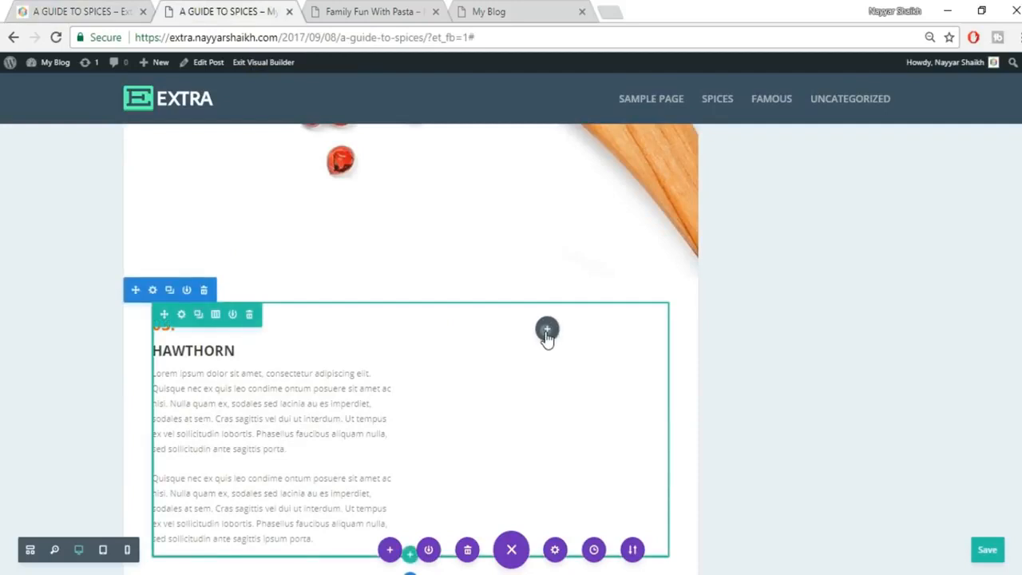
# Insert a Circle Counter in the right column titled LOREM IPSUM, copied from the live post
pyautogui.click(547, 331)
pyautogui.write('c')
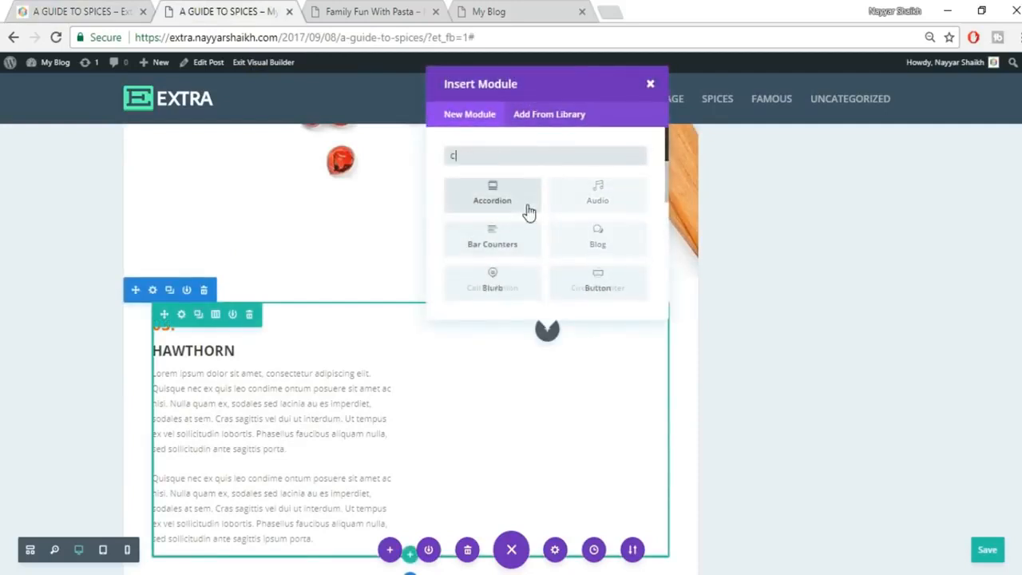
pyautogui.write('ir')
pyautogui.click(528, 209)
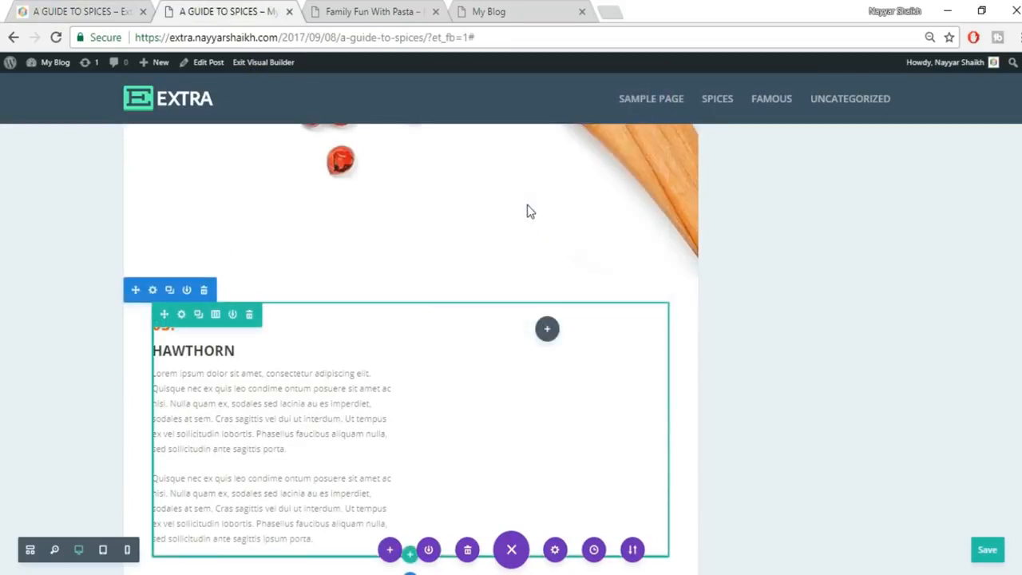
pyautogui.click(78, 8)
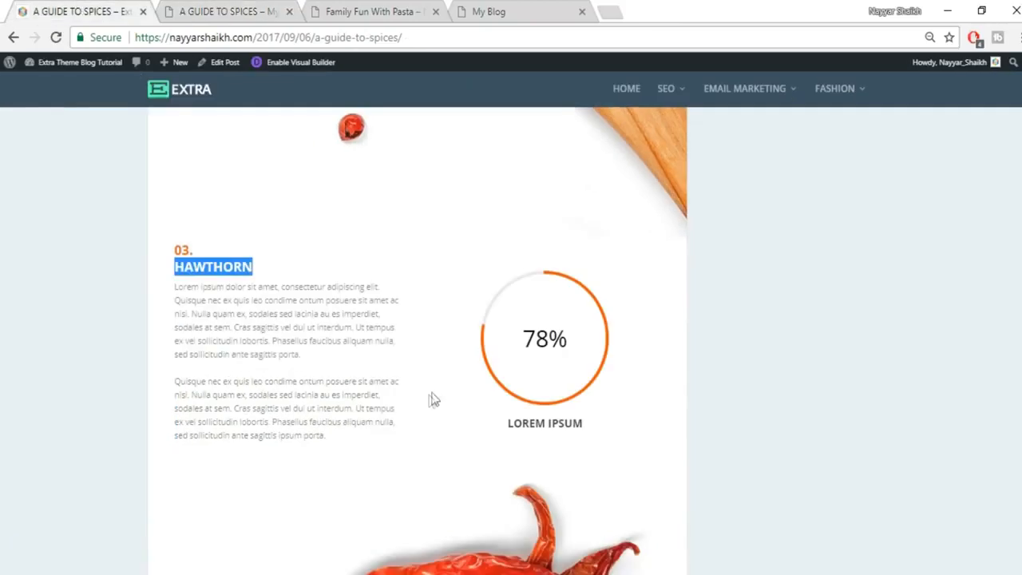
pyautogui.moveTo(508, 432); pyautogui.dragTo(619, 430)
pyautogui.hotkey('ctrl', 'c')
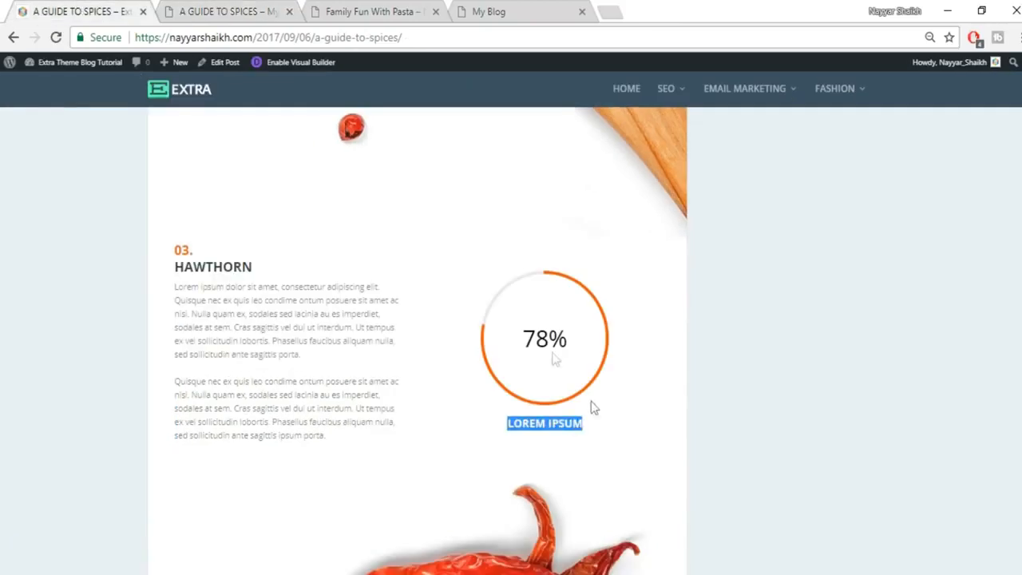
pyautogui.click(200, 8)
pyautogui.click(792, 296)
pyautogui.hotkey('ctrl', 'v')
# Set the counter's number to 78 and its bar colour to red, then save
pyautogui.doubleClick(793, 348)
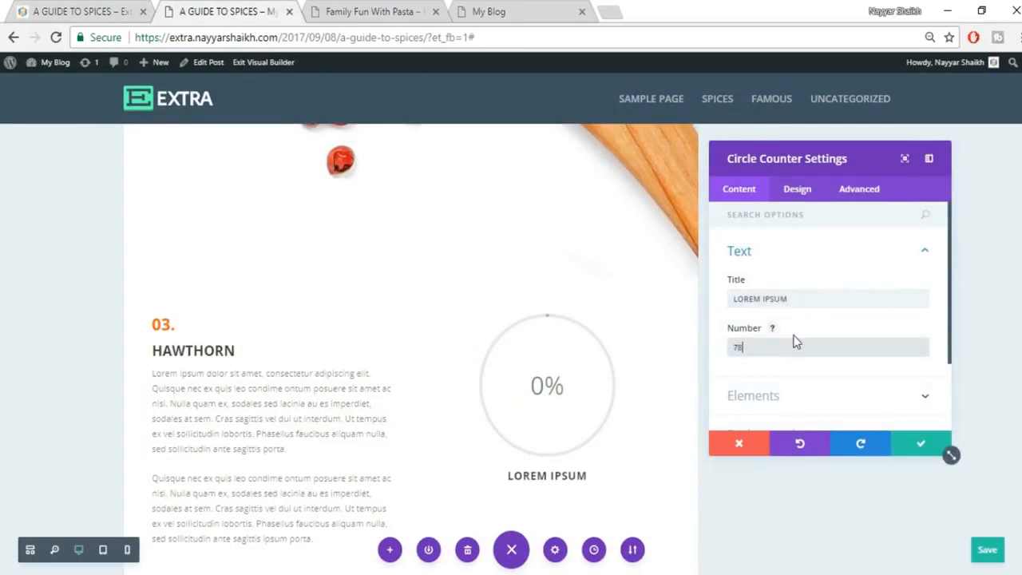
pyautogui.scroll(-2, 795, 342)
pyautogui.click(805, 342)
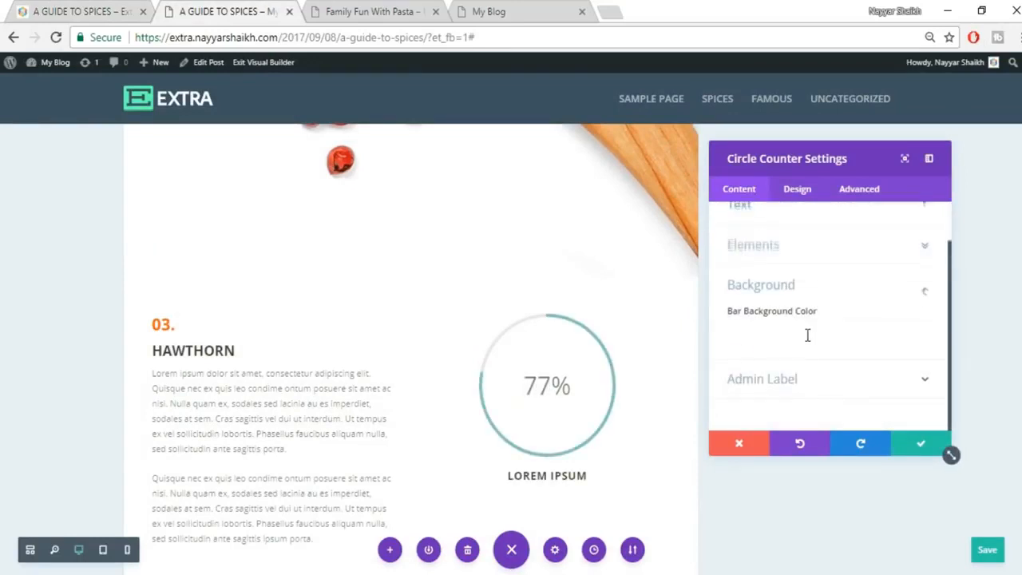
pyautogui.click(811, 332)
pyautogui.scroll(-3, 869, 366)
pyautogui.click(792, 331)
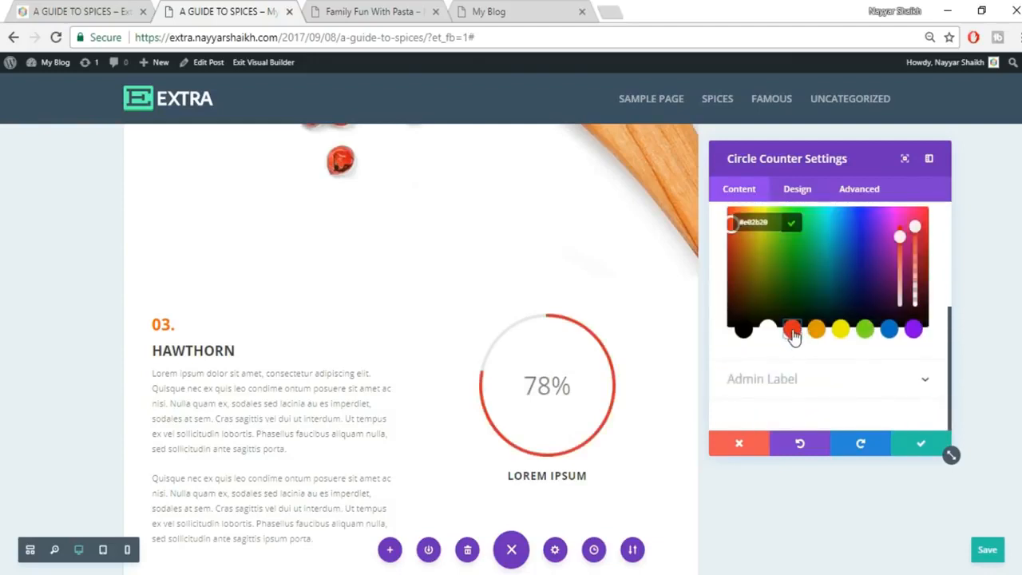
pyautogui.click(797, 188)
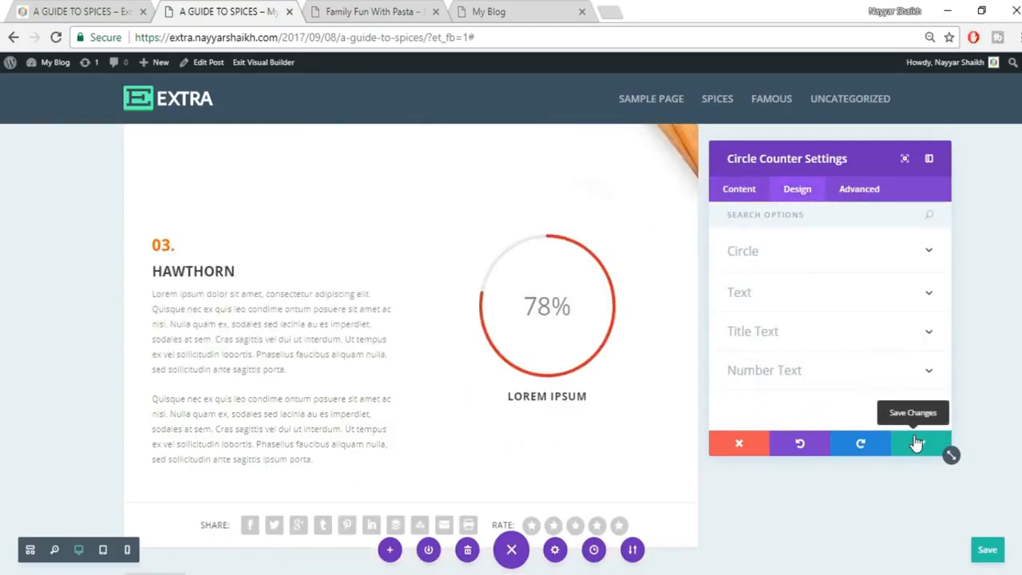
pyautogui.click(916, 444)
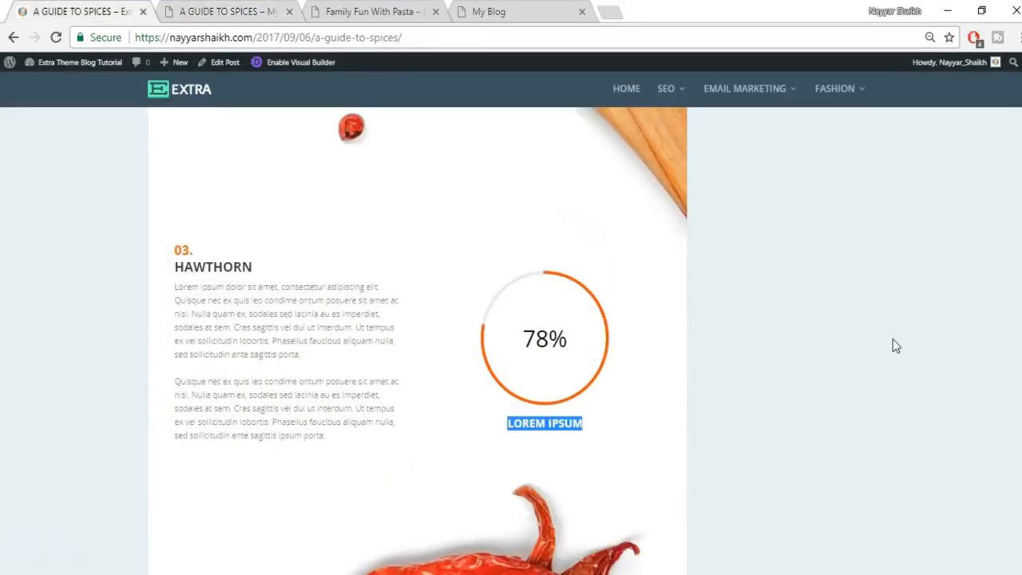
# Add a fullwidth section with a Fullwidth Image module below the Hawthorn row
pyautogui.scroll(-4, 894, 345)
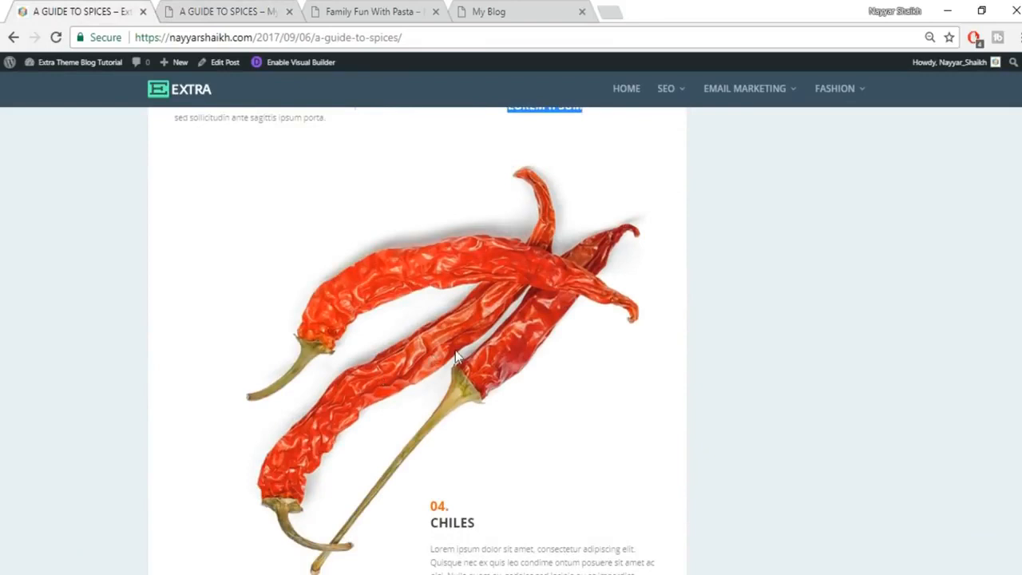
pyautogui.click(229, 9)
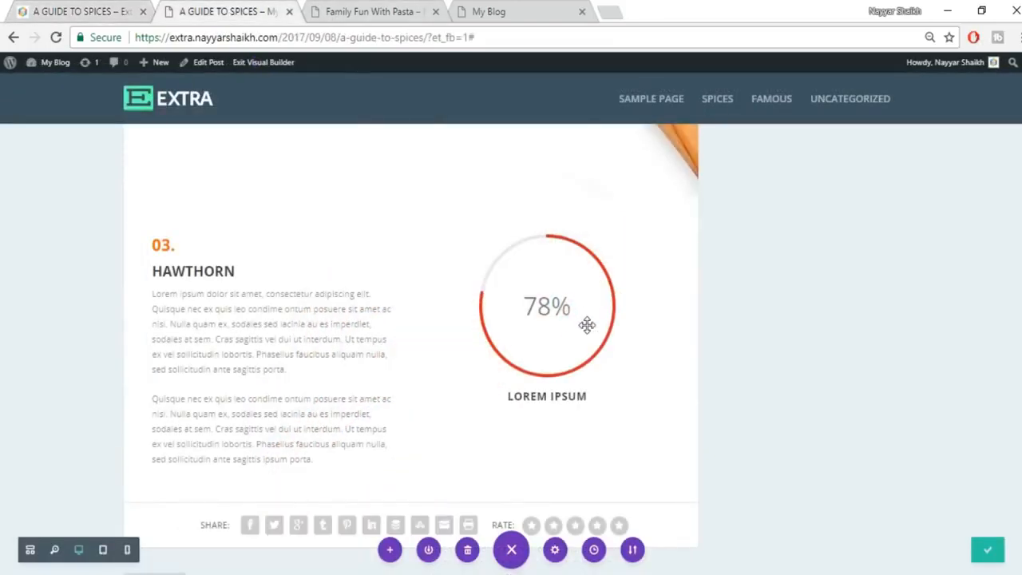
pyautogui.scroll(-2, 587, 325)
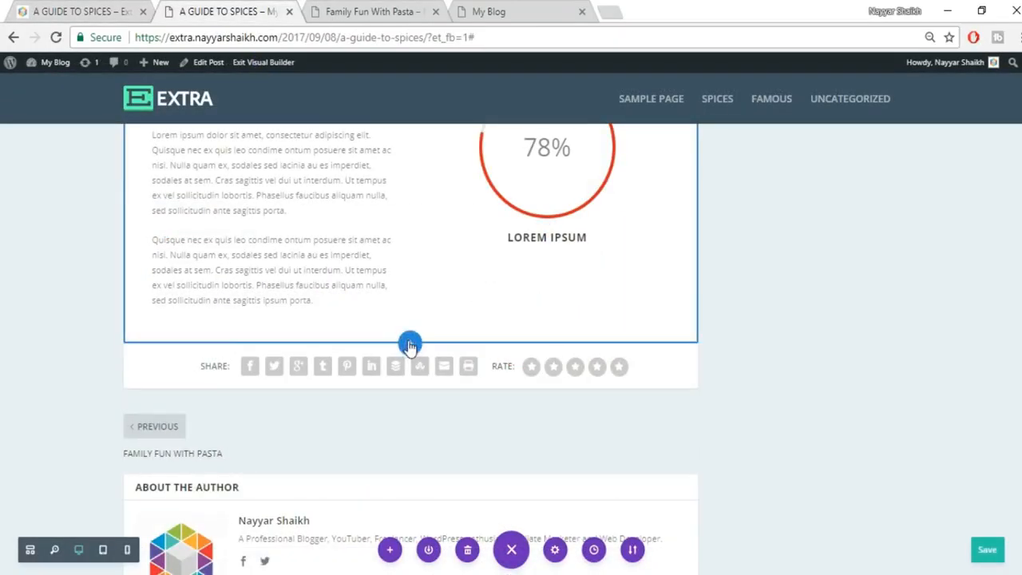
pyautogui.click(410, 345)
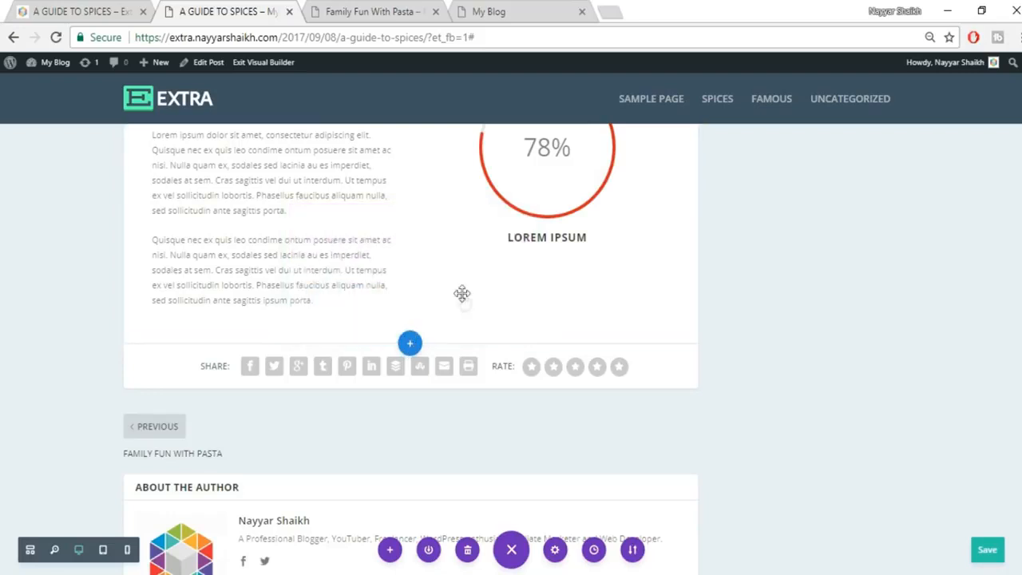
pyautogui.click(342, 295)
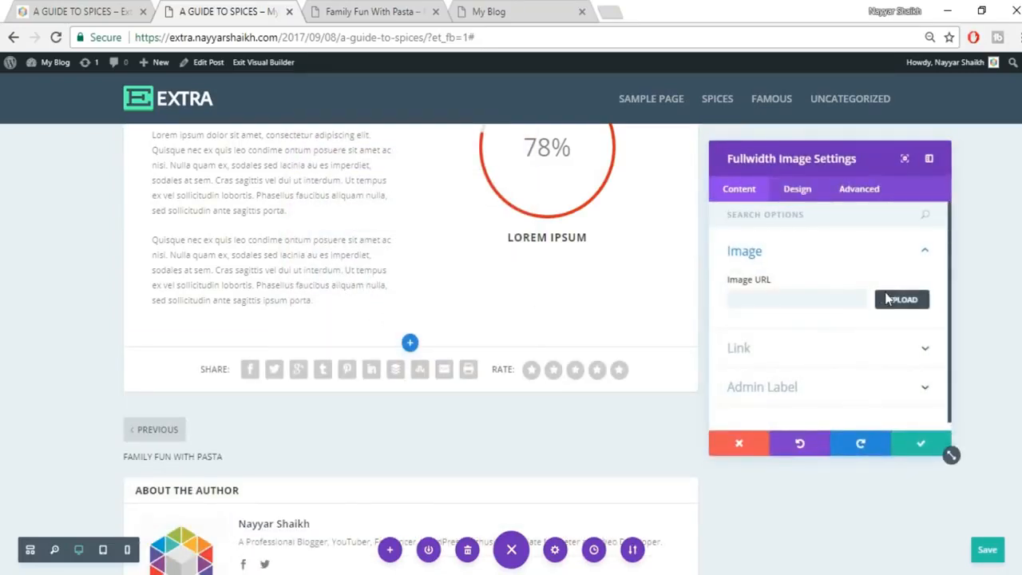
# Upload the 054 dried chiles image into the module and save it
pyautogui.click(888, 299)
pyautogui.click(159, 114)
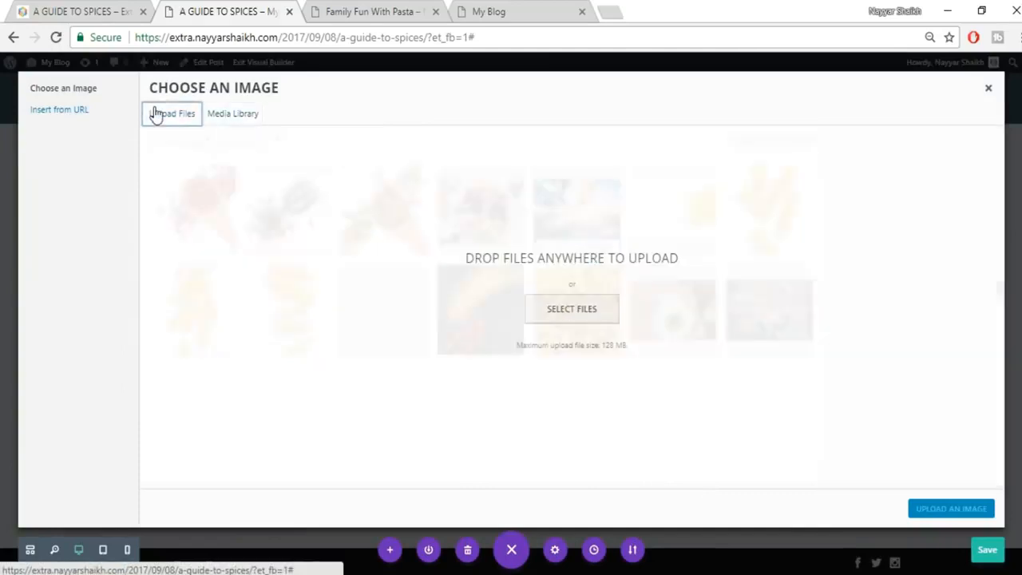
pyautogui.click(572, 311)
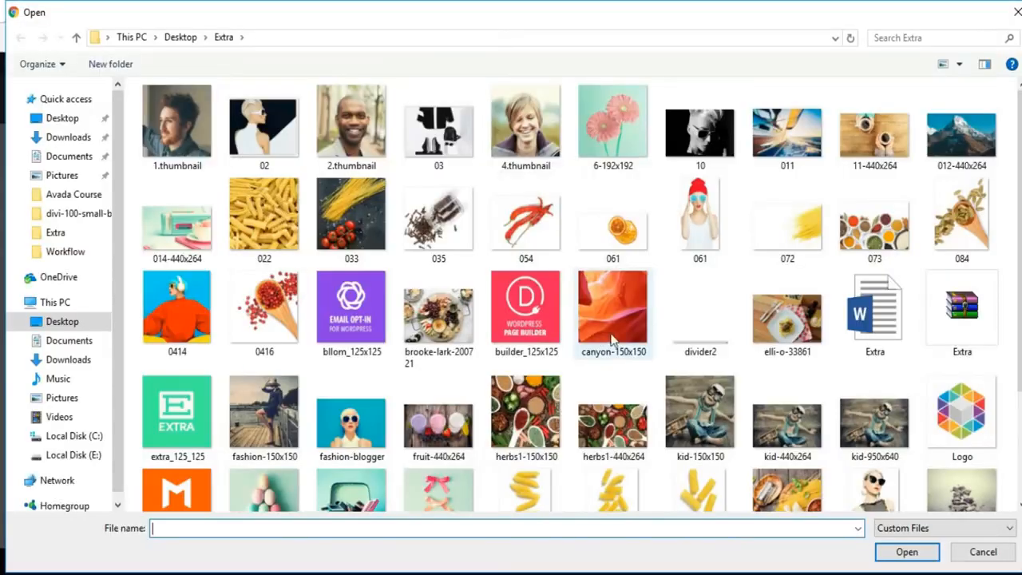
pyautogui.click(513, 230)
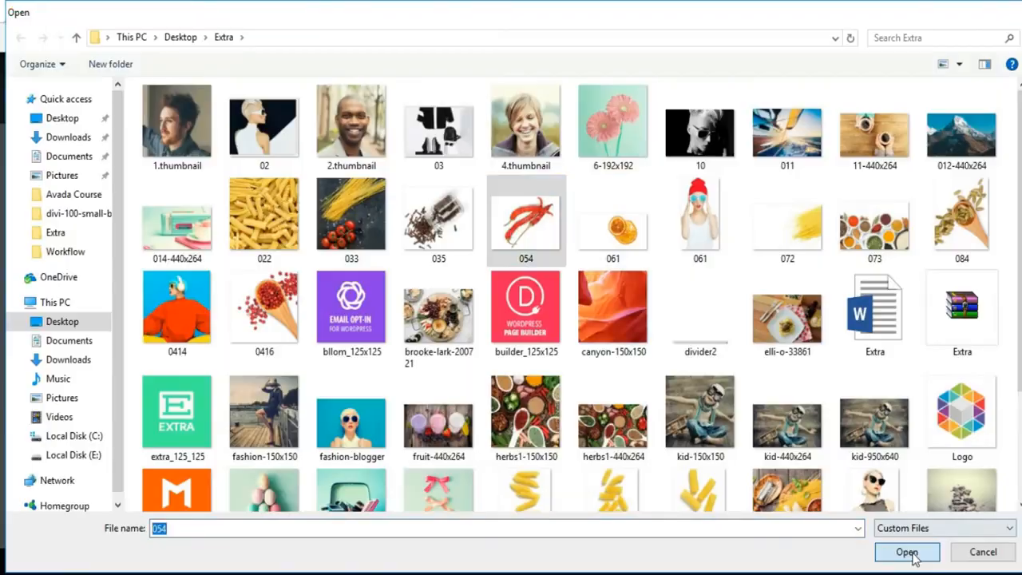
pyautogui.click(907, 552)
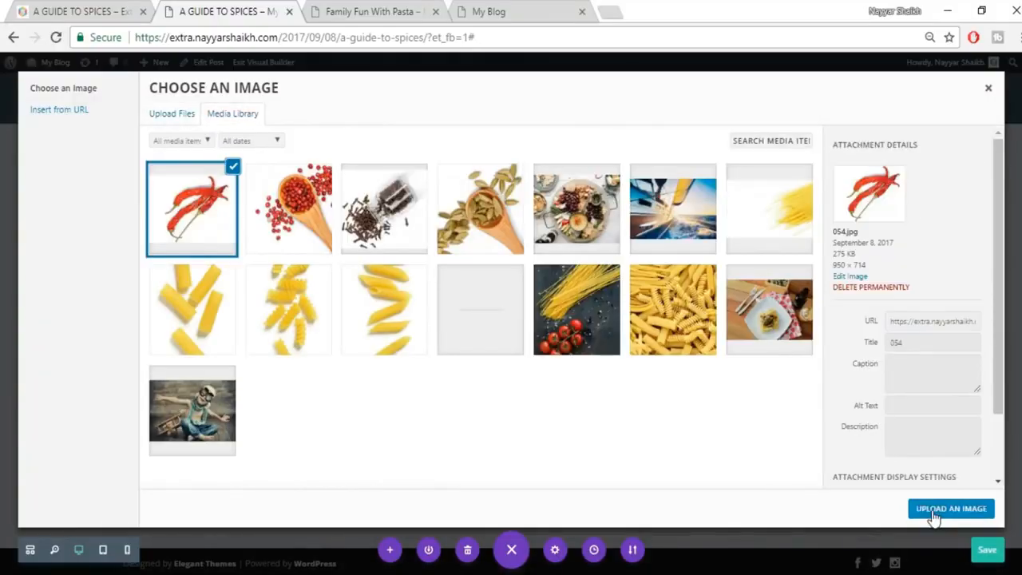
pyautogui.click(933, 511)
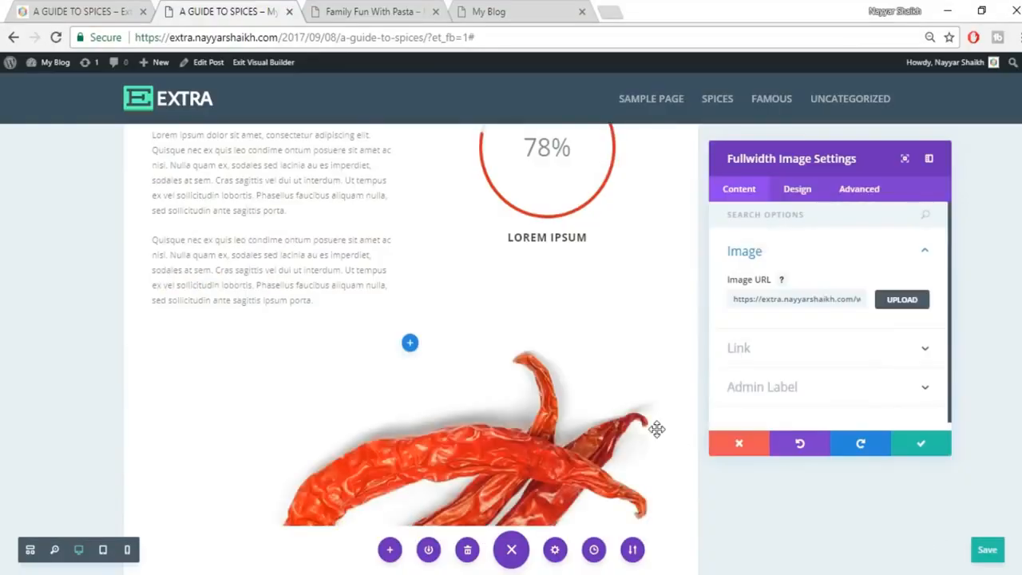
pyautogui.scroll(-3, 655, 426)
pyautogui.click(923, 447)
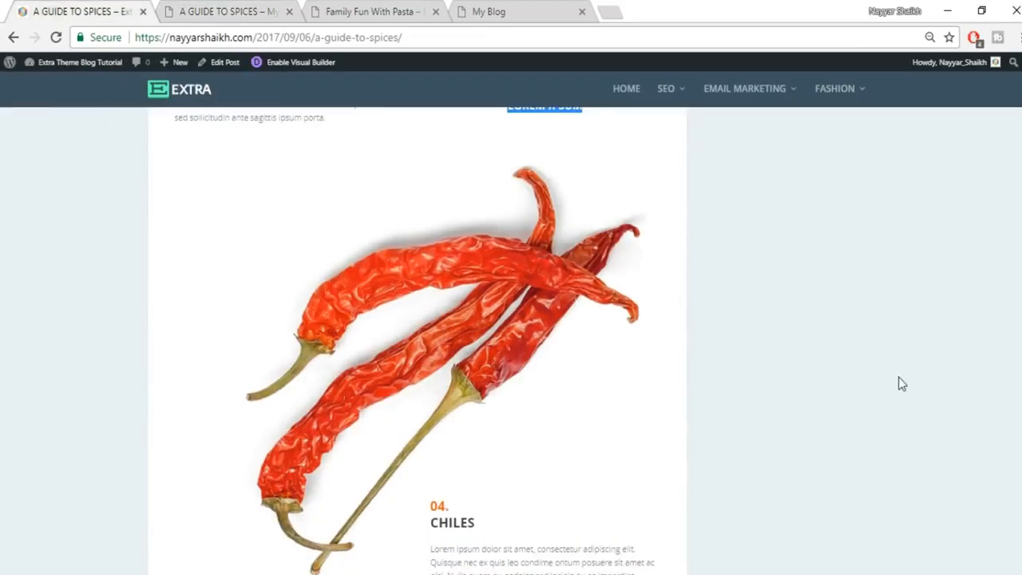
# Add an empty regular section below the chili image
pyautogui.scroll(-5, 901, 386)
pyautogui.scroll(2, 520, 286)
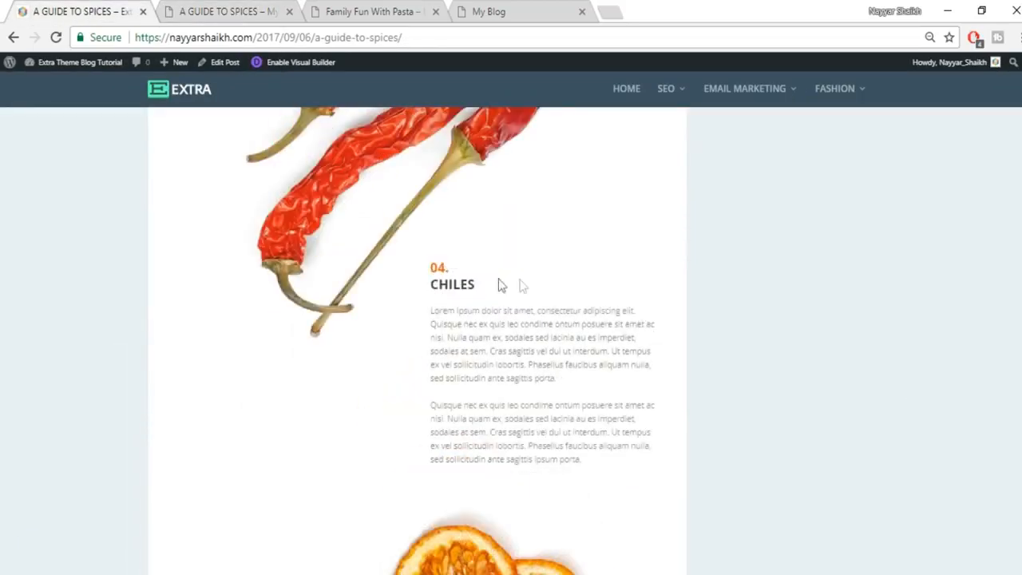
pyautogui.click(250, 9)
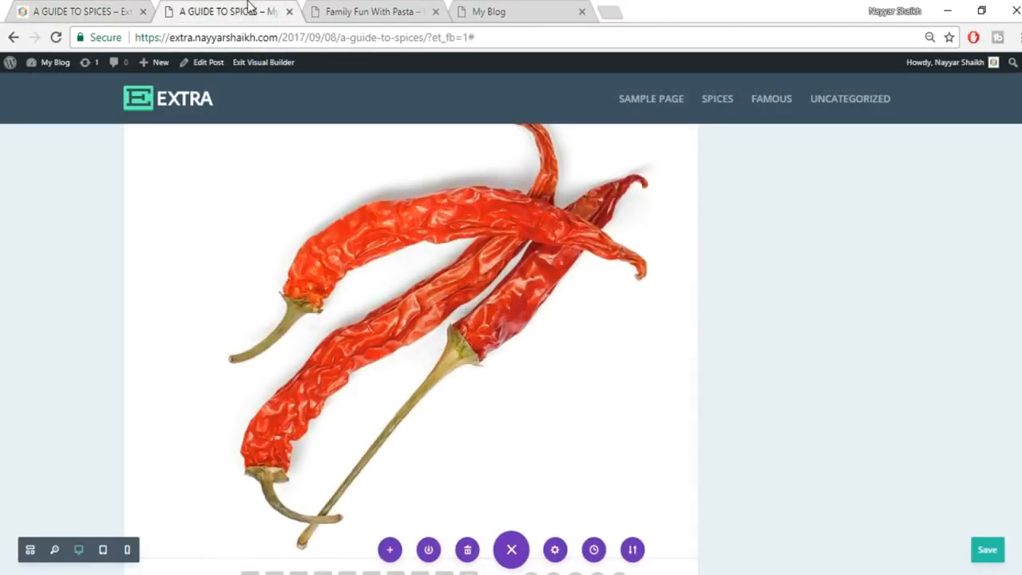
pyautogui.scroll(-5, 768, 376)
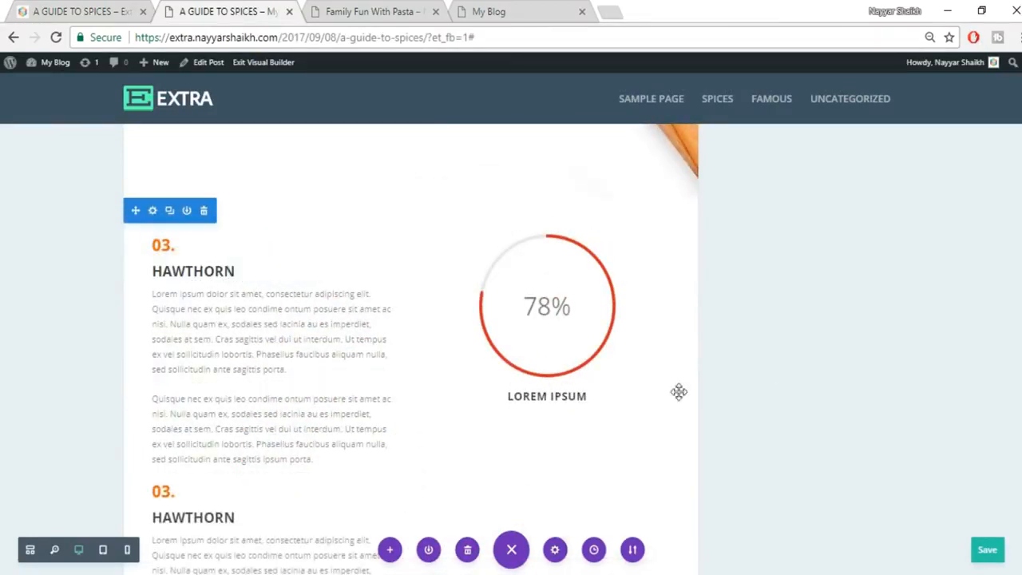
pyautogui.scroll(-5, 679, 391)
pyautogui.scroll(-6, 679, 391)
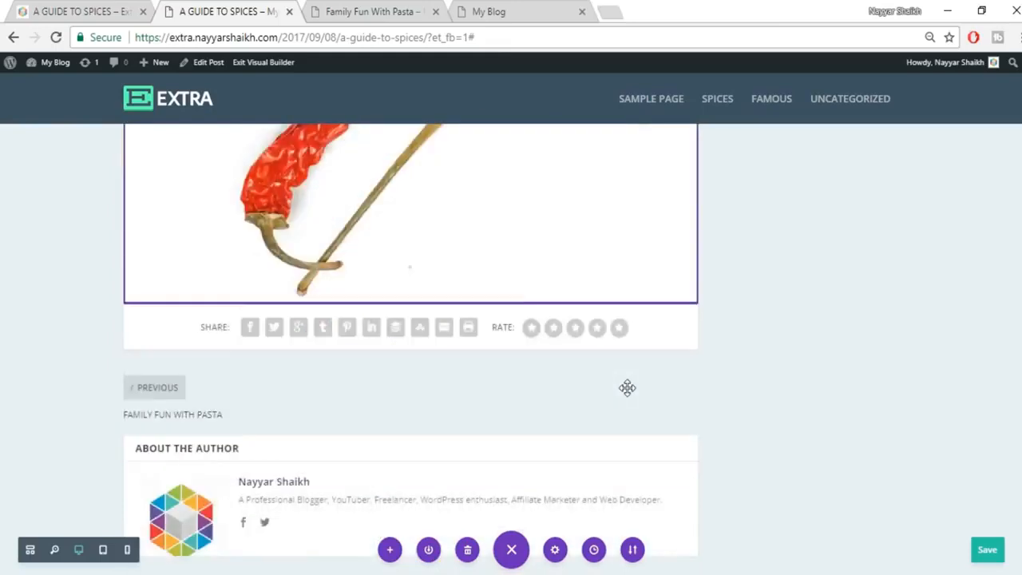
pyautogui.scroll(3, 484, 287)
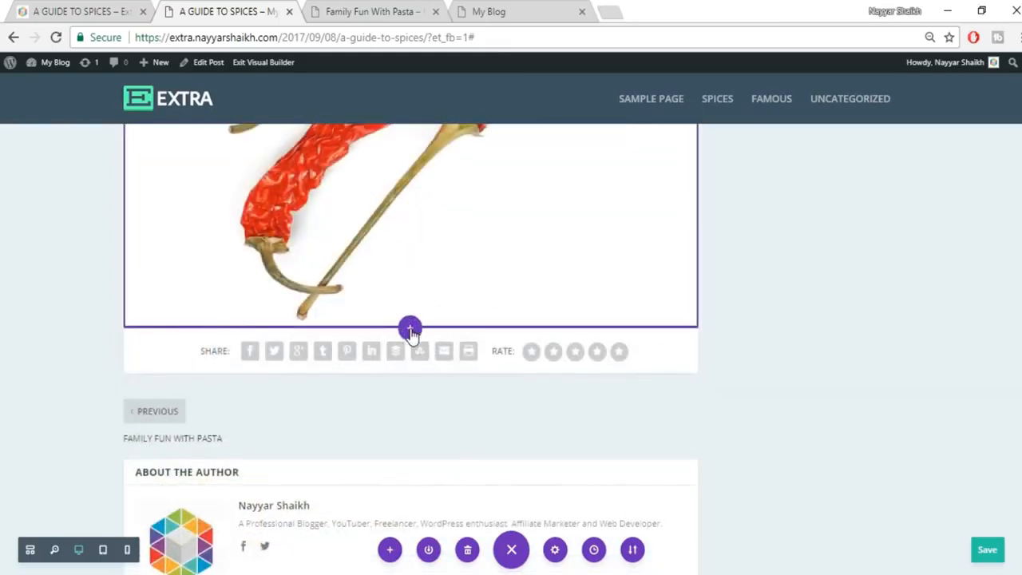
pyautogui.click(407, 324)
pyautogui.click(348, 292)
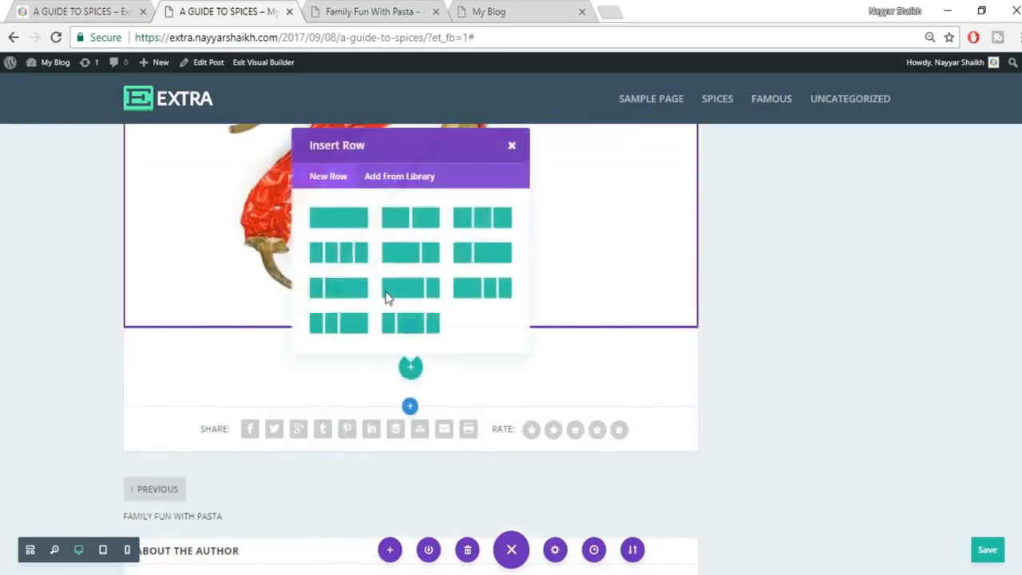
pyautogui.click(410, 221)
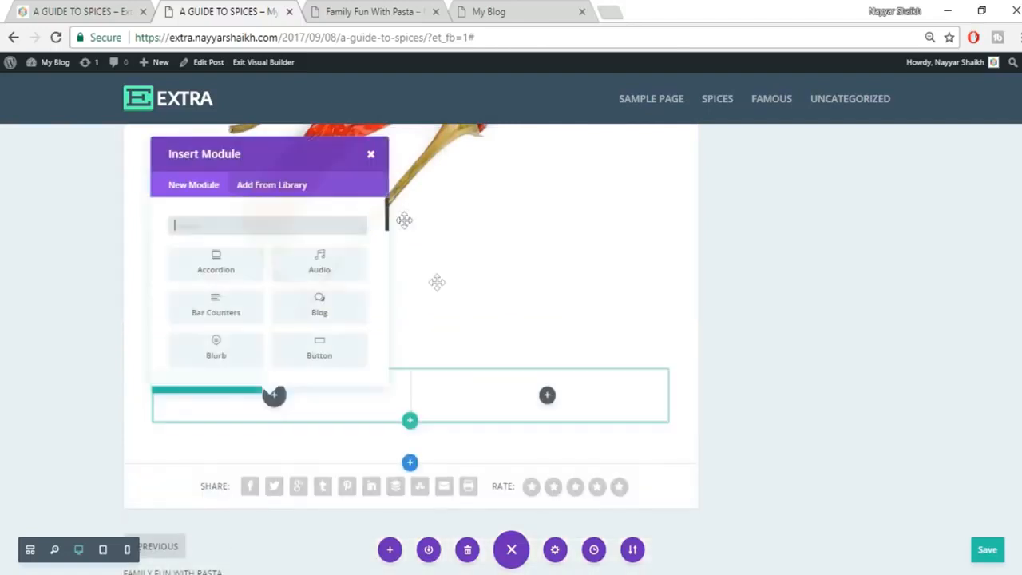
pyautogui.click(373, 155)
# Change the duplicated block's number from 03. to 04
pyautogui.scroll(7, 517, 341)
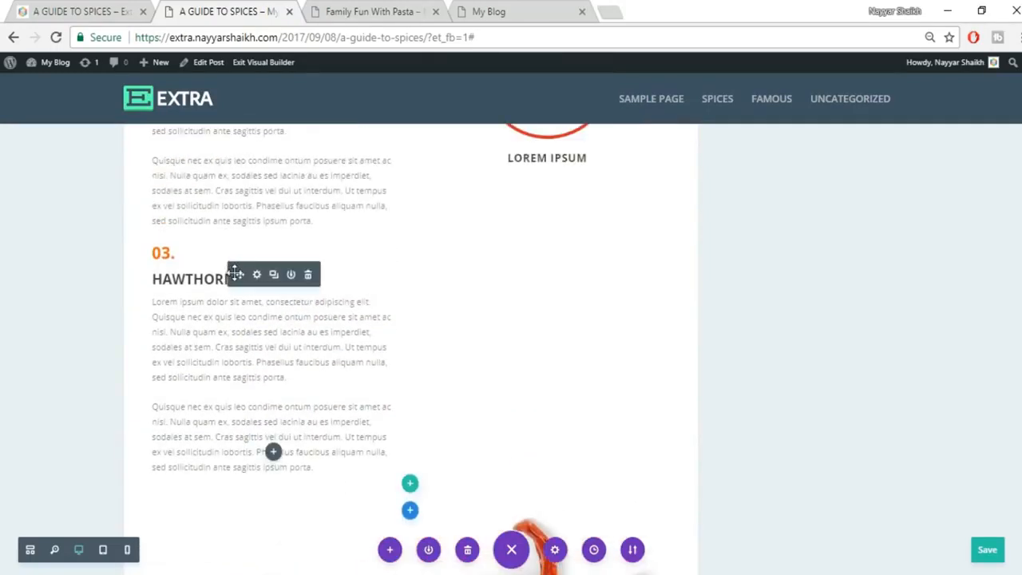
pyautogui.scroll(-5, 412, 352)
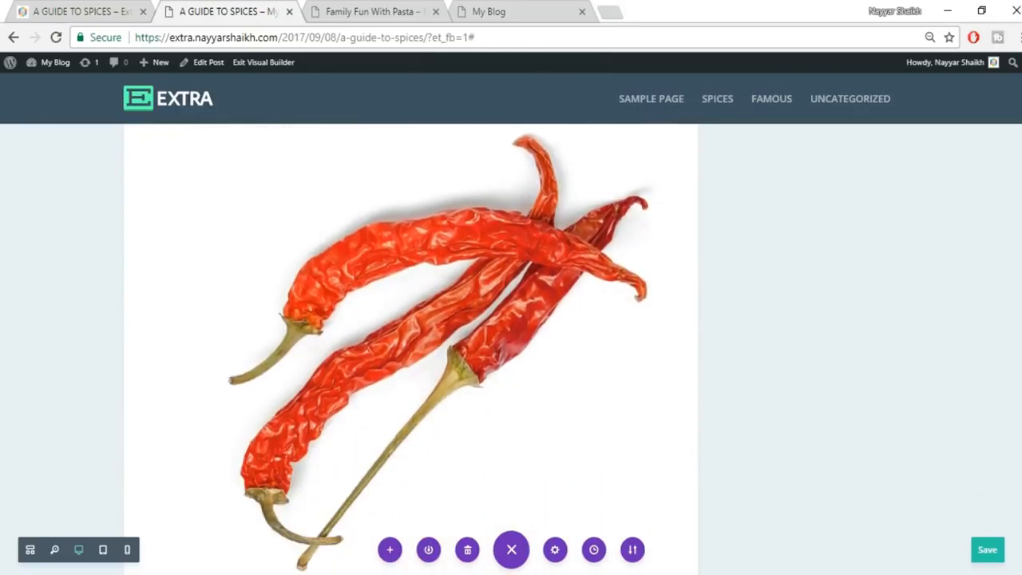
pyautogui.scroll(-3, 547, 519)
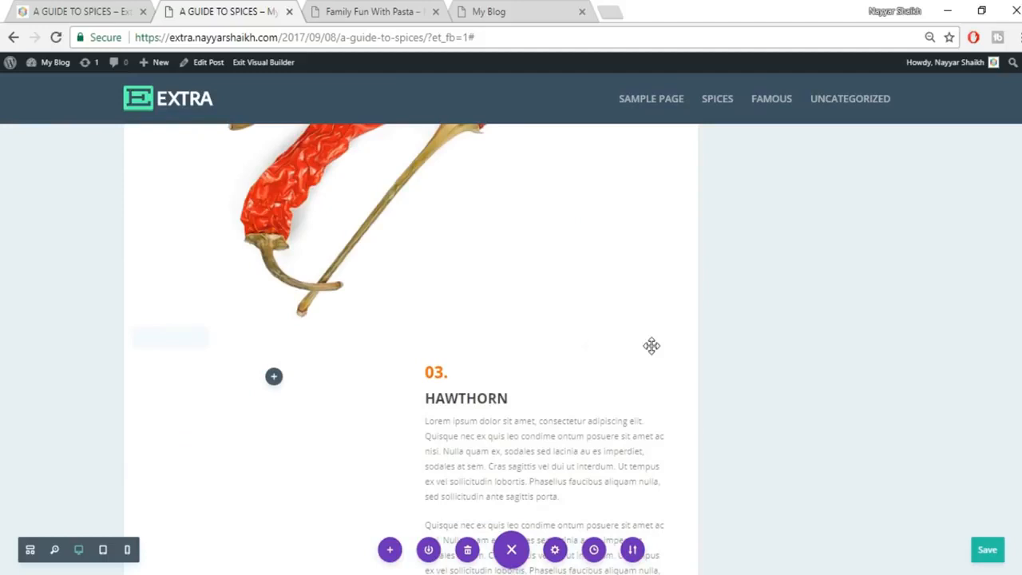
pyautogui.scroll(-1, 651, 346)
pyautogui.moveTo(433, 294); pyautogui.dragTo(443, 294)
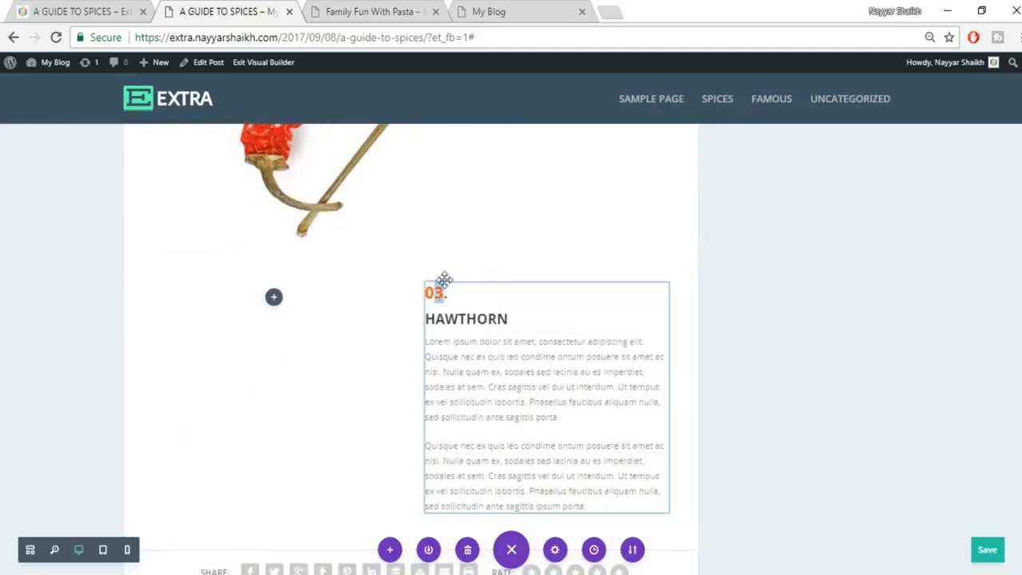
pyautogui.write('4')
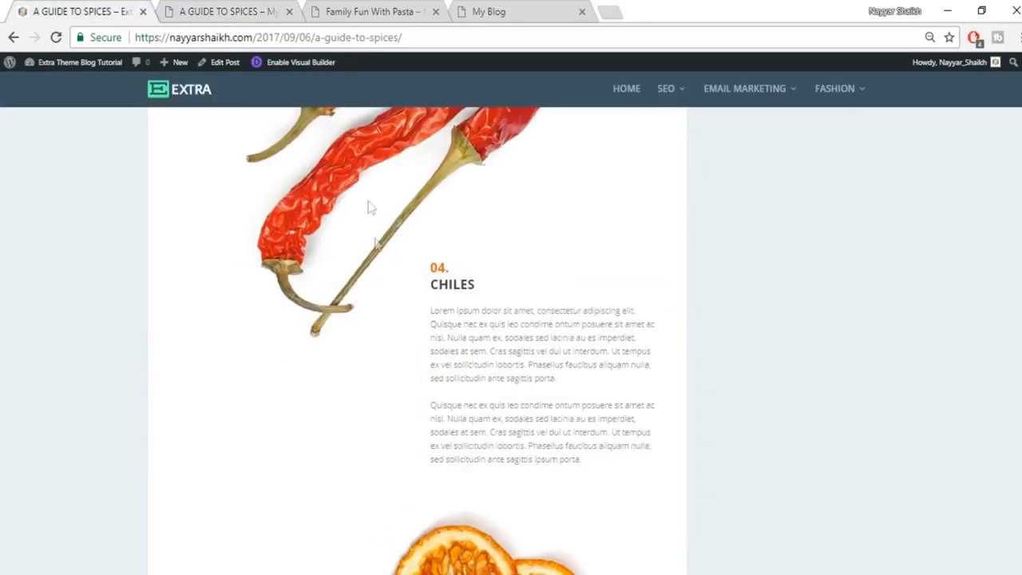
# Replace the HAWTHORN heading with CHILES copied from the reference post
pyautogui.moveTo(435, 293); pyautogui.dragTo(490, 290)
pyautogui.hotkey('ctrl', 'c')
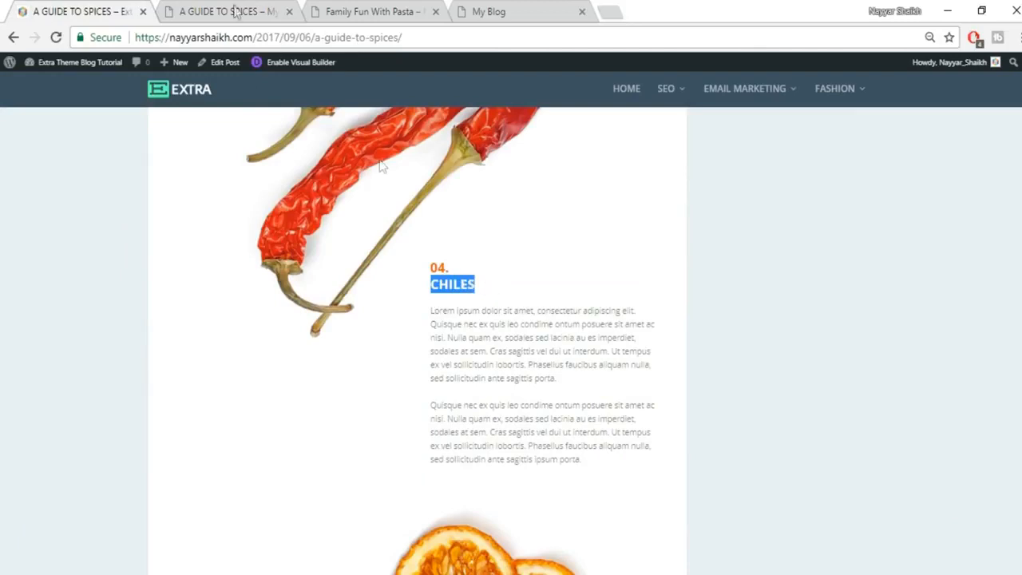
pyautogui.click(182, 8)
pyautogui.doubleClick(517, 318)
pyautogui.hotkey('ctrl', 'v')
pyautogui.click(816, 327)
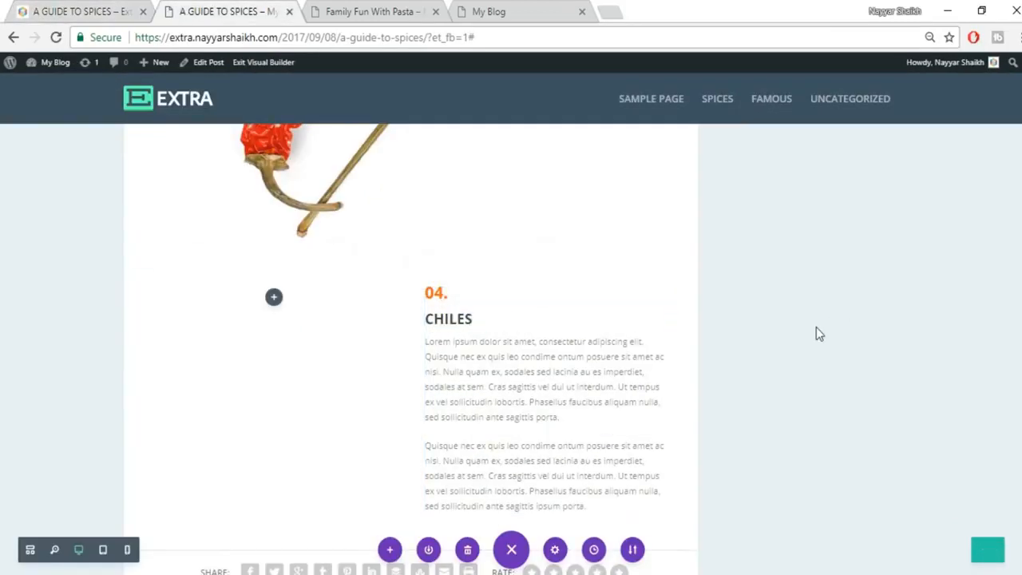
pyautogui.scroll(-5, 817, 333)
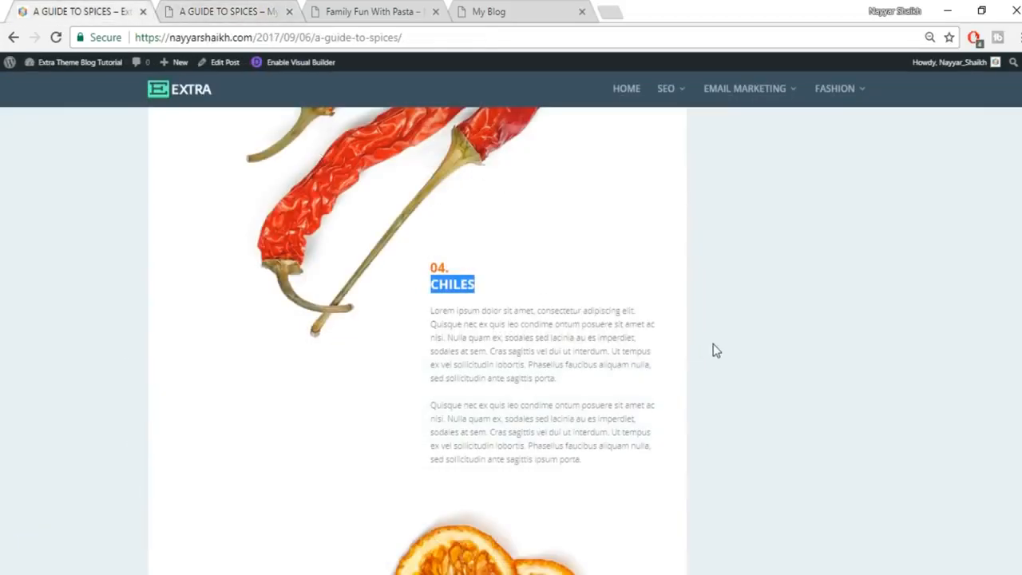
pyautogui.scroll(-6, 715, 350)
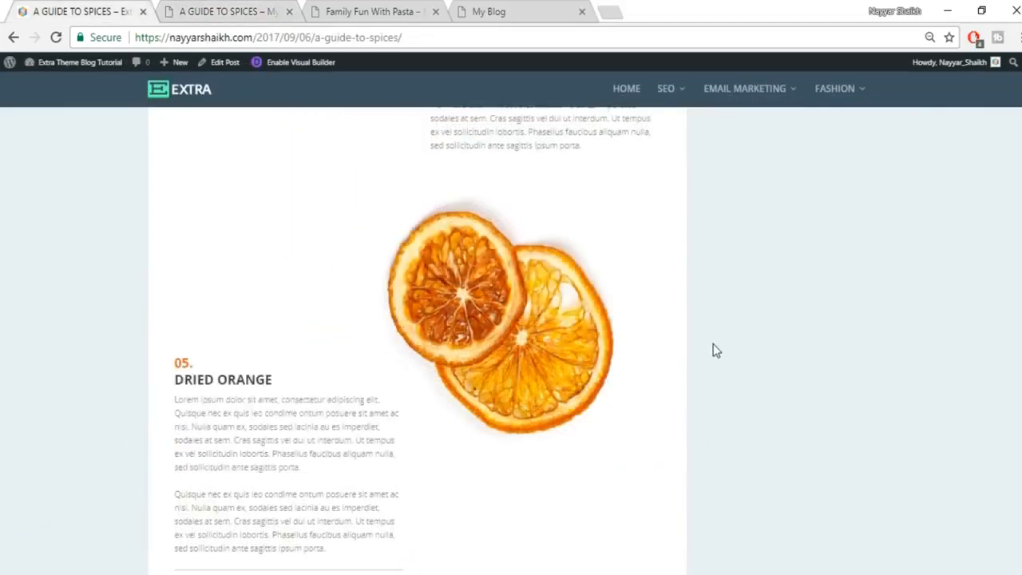
pyautogui.scroll(3, 715, 350)
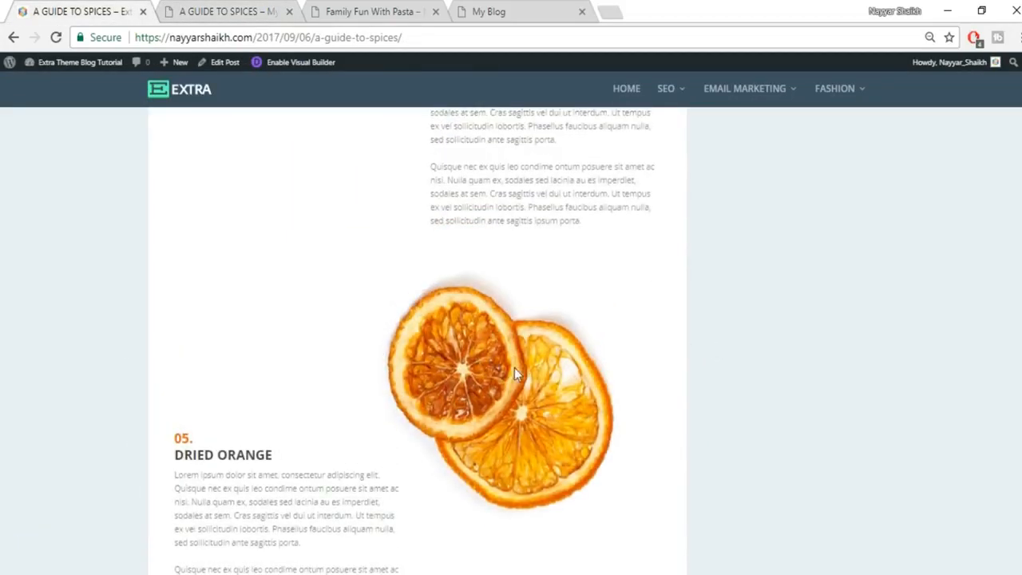
# Add a regular section below the CHILES content, then delete its unwanted empty row
pyautogui.click(186, 8)
pyautogui.scroll(-1, 557, 321)
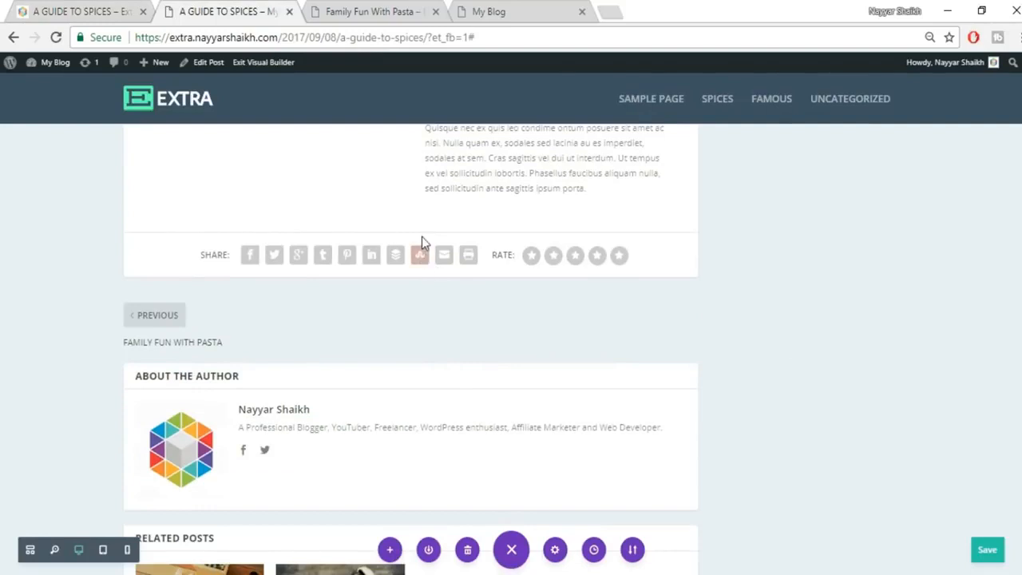
pyautogui.click(410, 232)
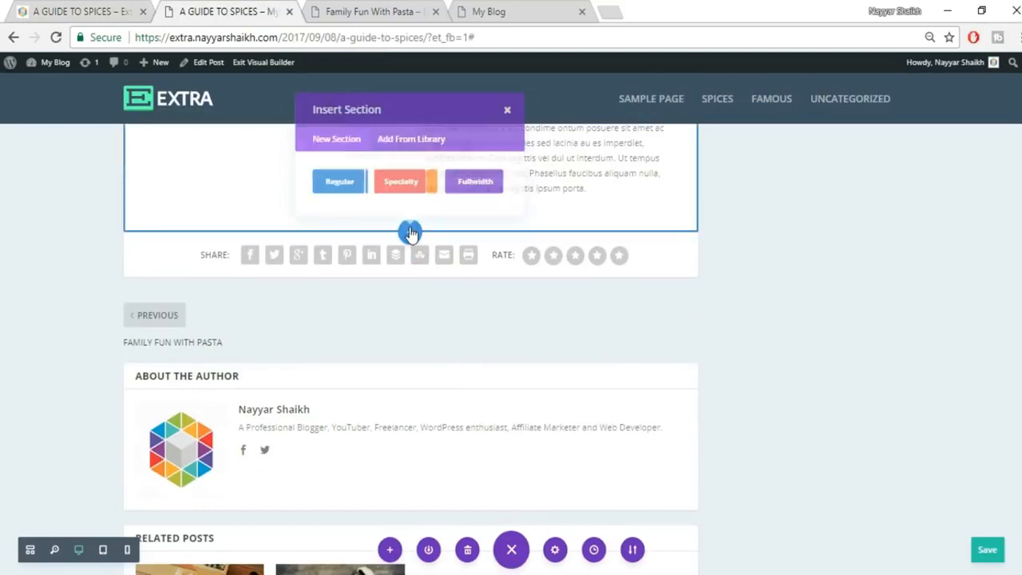
pyautogui.click(331, 186)
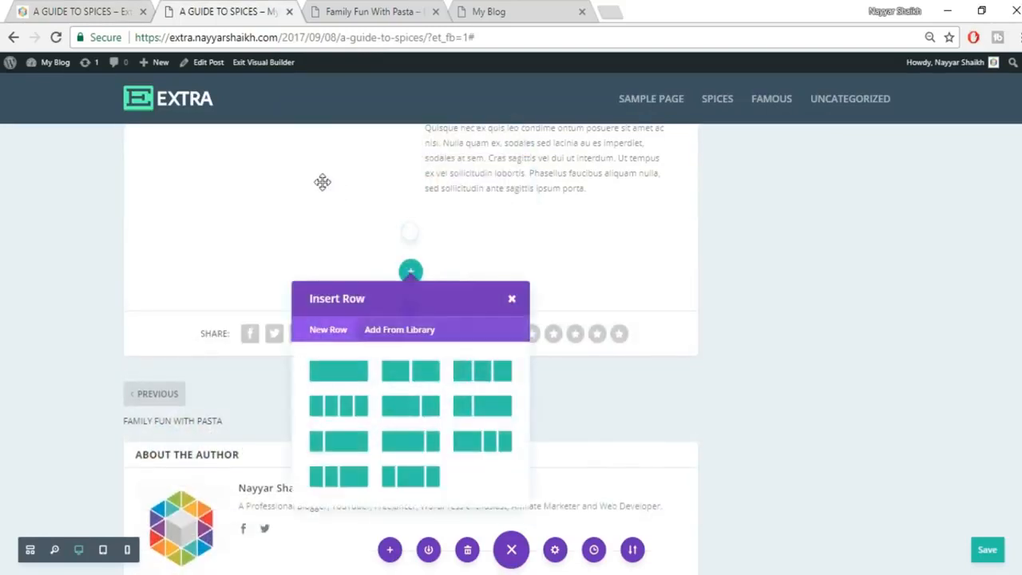
pyautogui.click(514, 300)
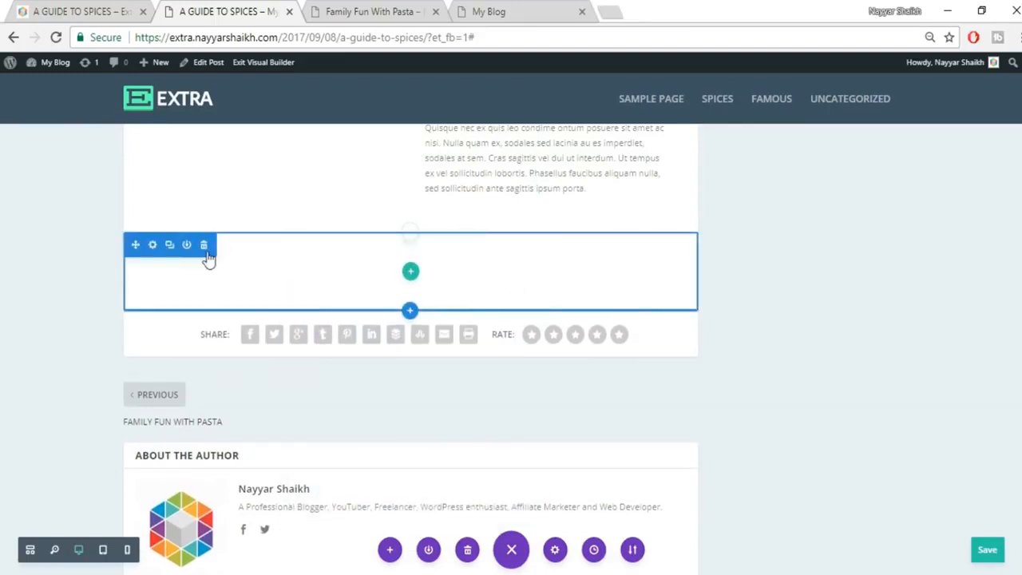
pyautogui.click(204, 244)
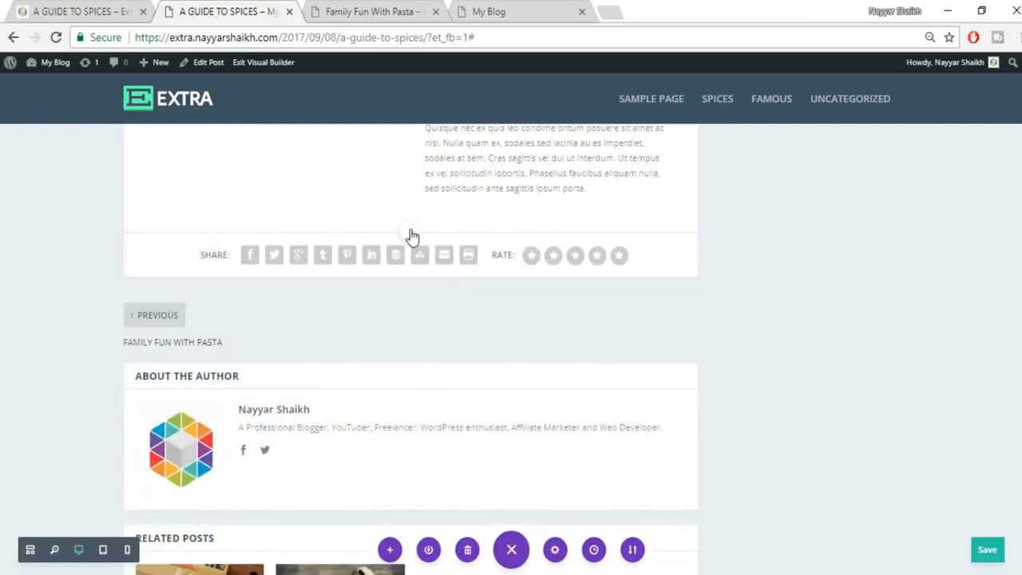
# Add a fullwidth section with a Fullwidth Image module above the share bar
pyautogui.click(410, 233)
pyautogui.click(469, 189)
pyautogui.click(411, 260)
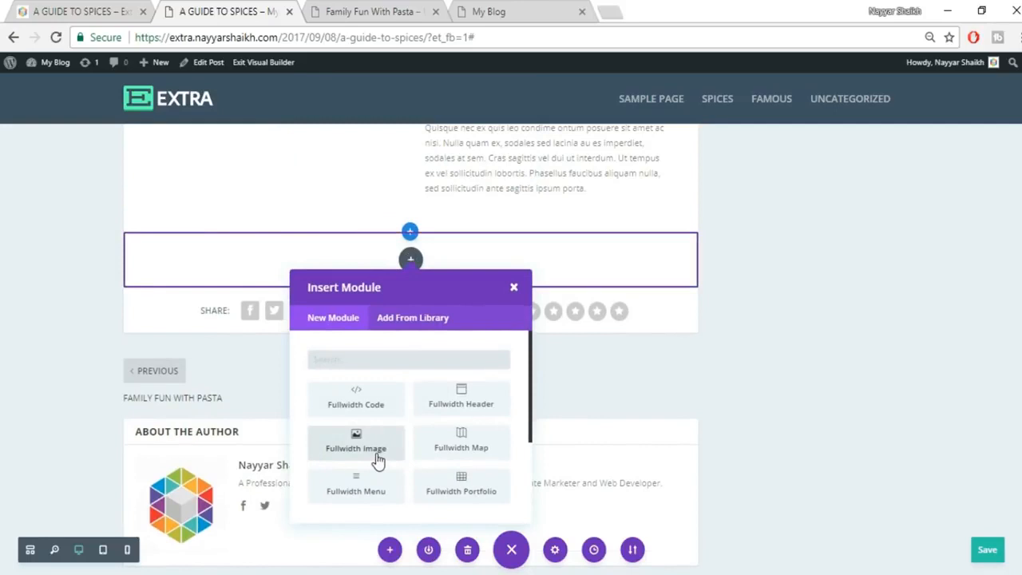
pyautogui.click(379, 461)
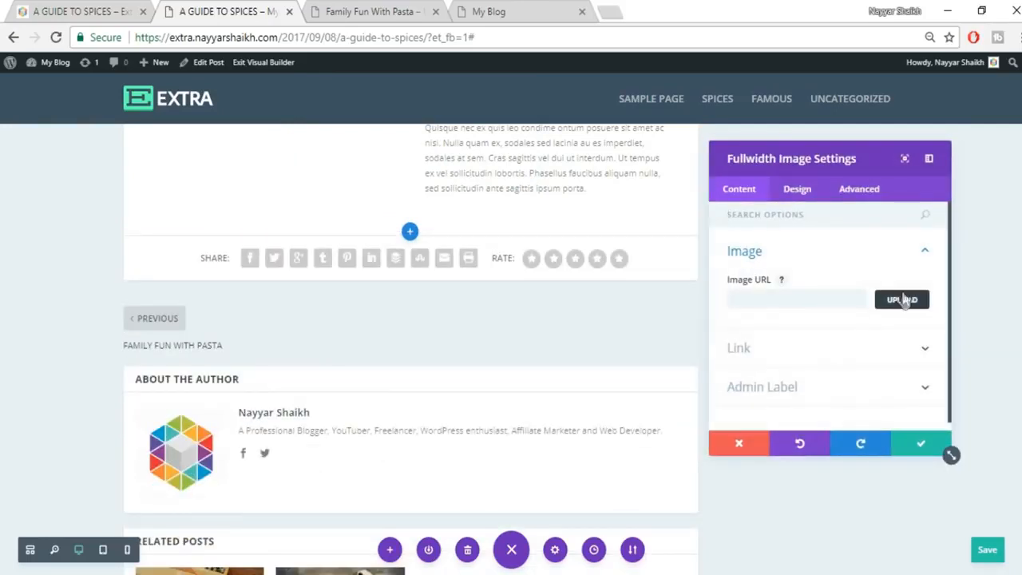
# Upload the 061 dried orange slices image from the Desktop and insert it into the module
pyautogui.click(906, 296)
pyautogui.click(173, 120)
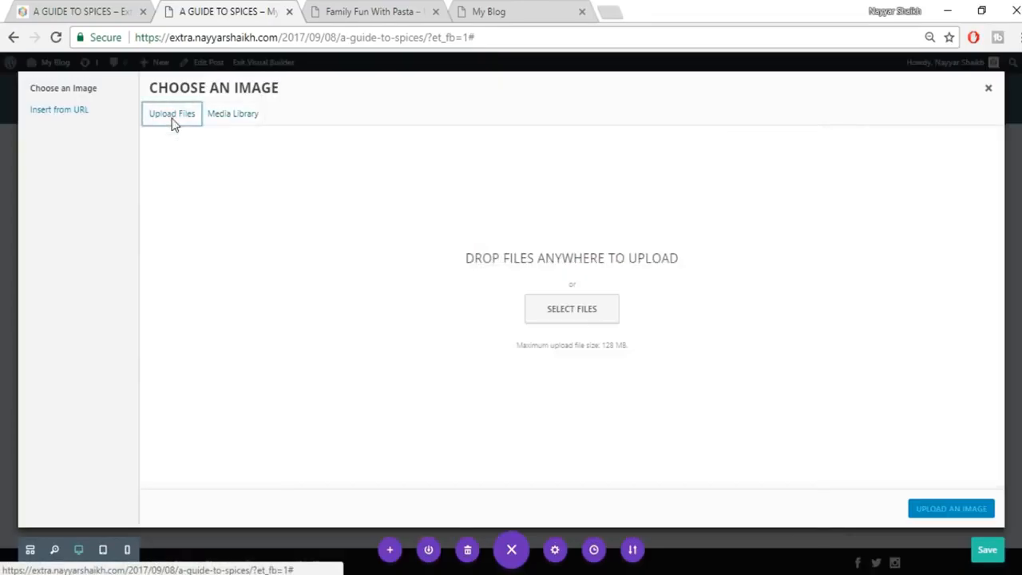
pyautogui.click(573, 315)
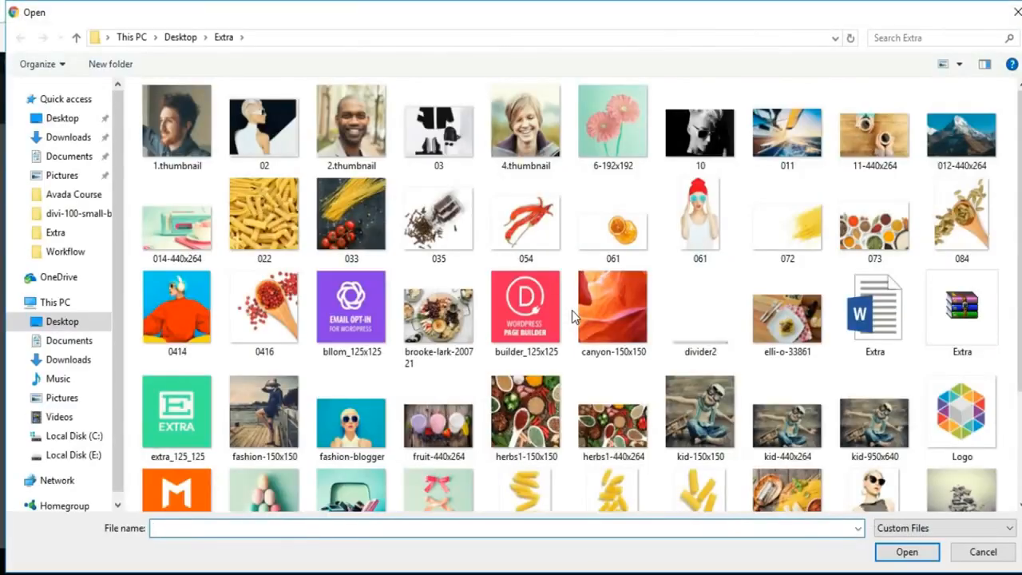
pyautogui.click(614, 242)
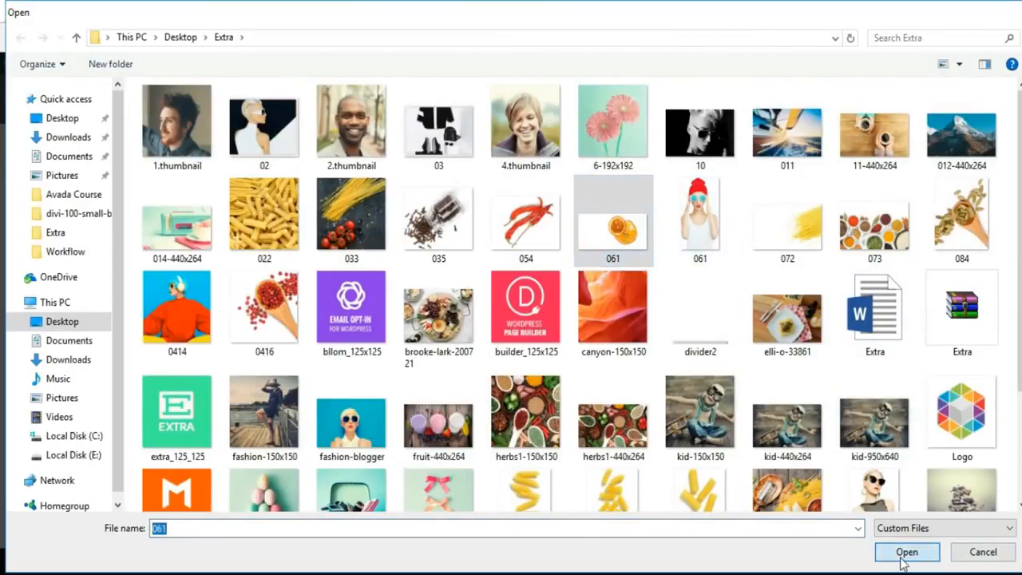
pyautogui.click(905, 553)
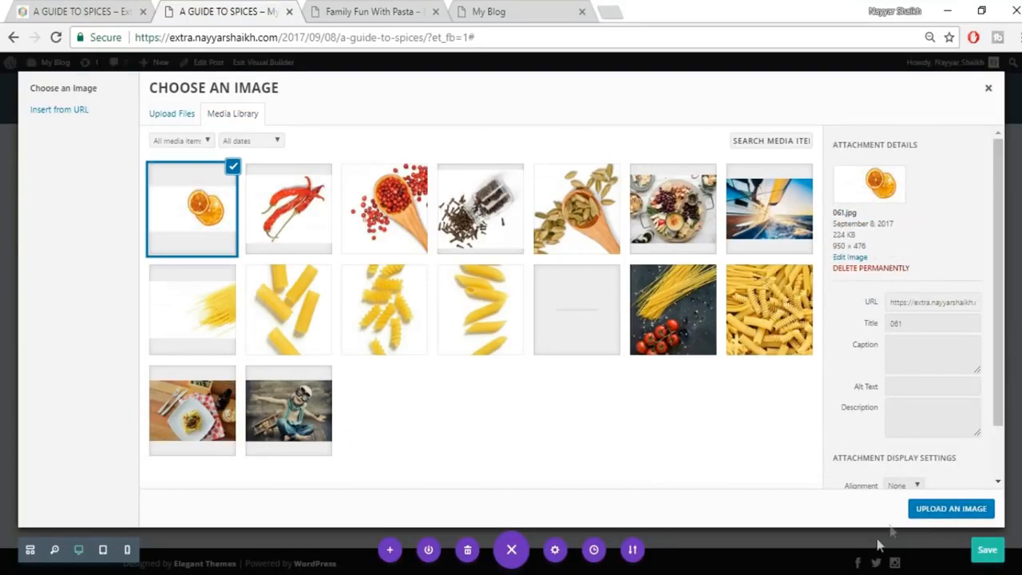
pyautogui.click(955, 511)
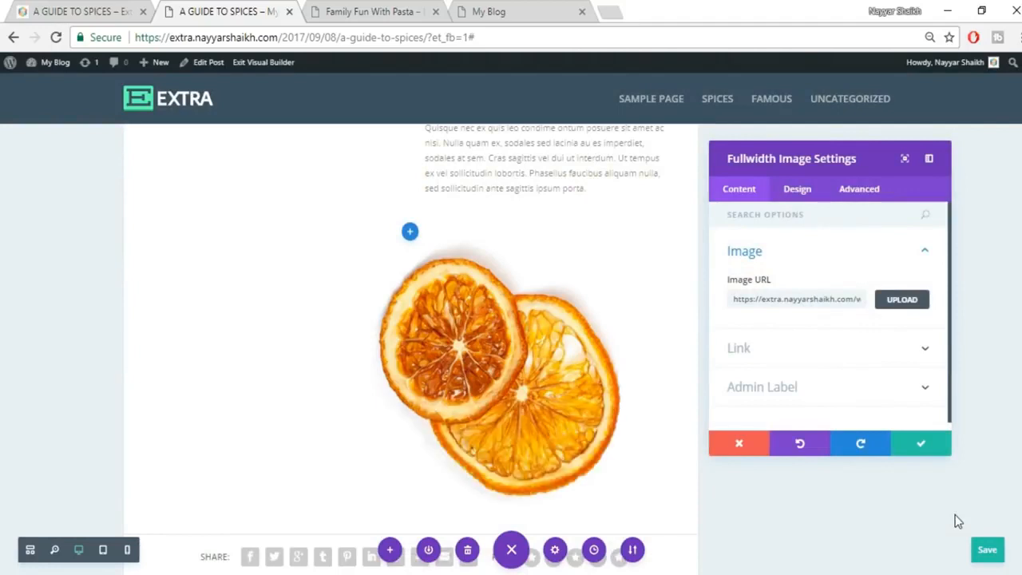
# Save the orange image module, then compare the live reference post with the builder page
pyautogui.click(929, 448)
pyautogui.click(54, 10)
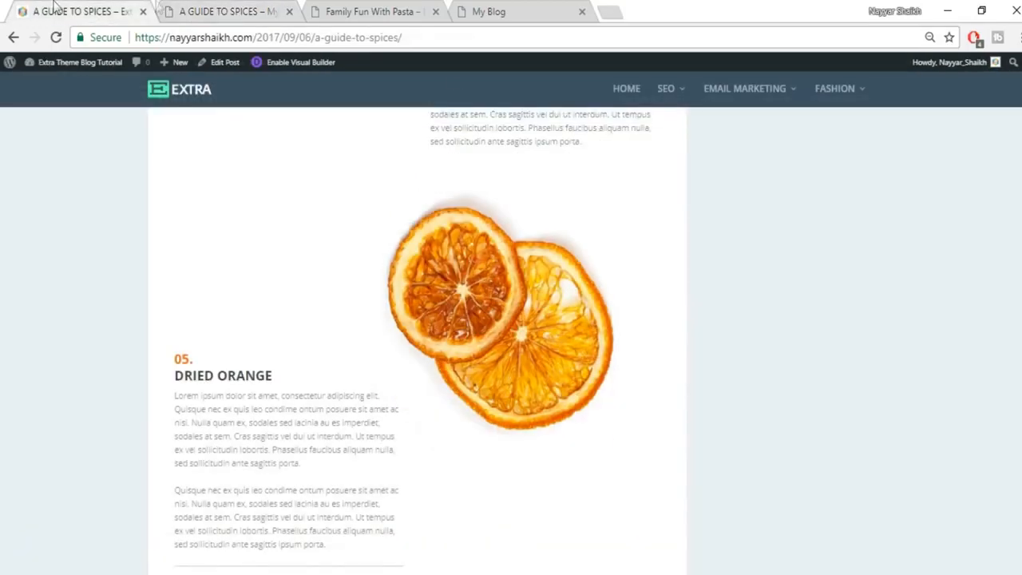
pyautogui.scroll(-2, 800, 328)
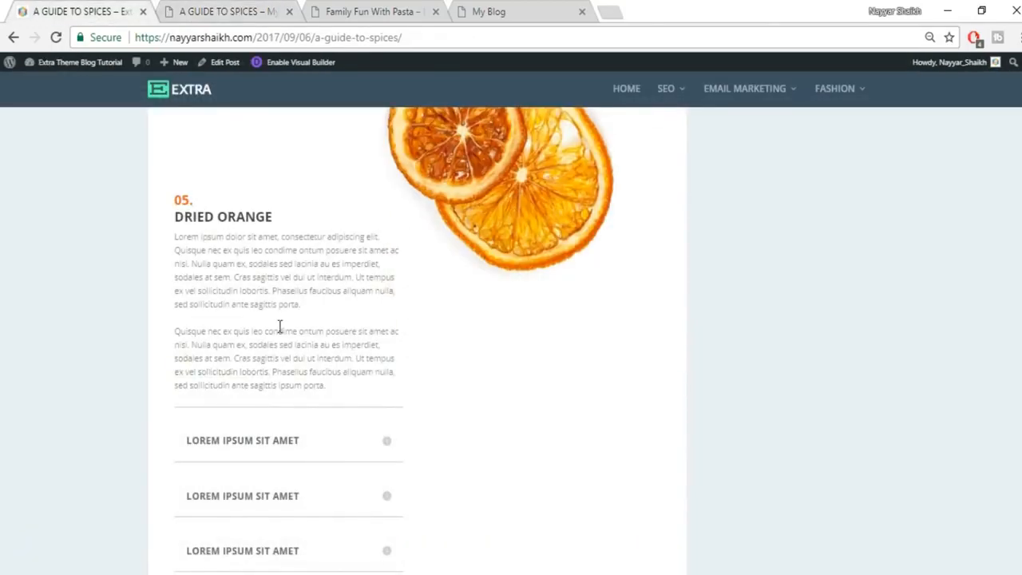
pyautogui.click(229, 11)
pyautogui.click(353, 11)
pyautogui.click(217, 11)
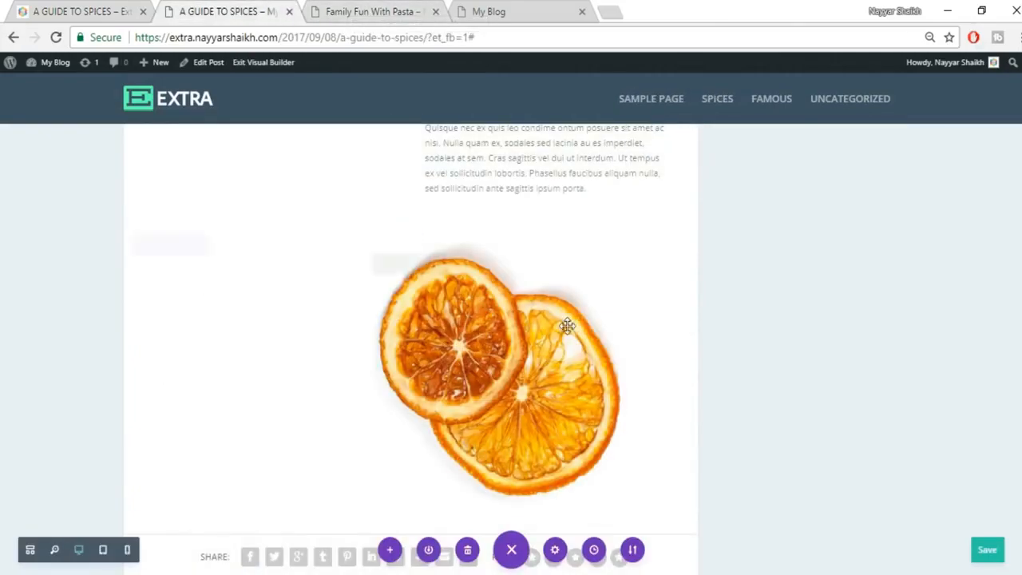
pyautogui.scroll(-5, 444, 279)
pyautogui.scroll(2, 453, 294)
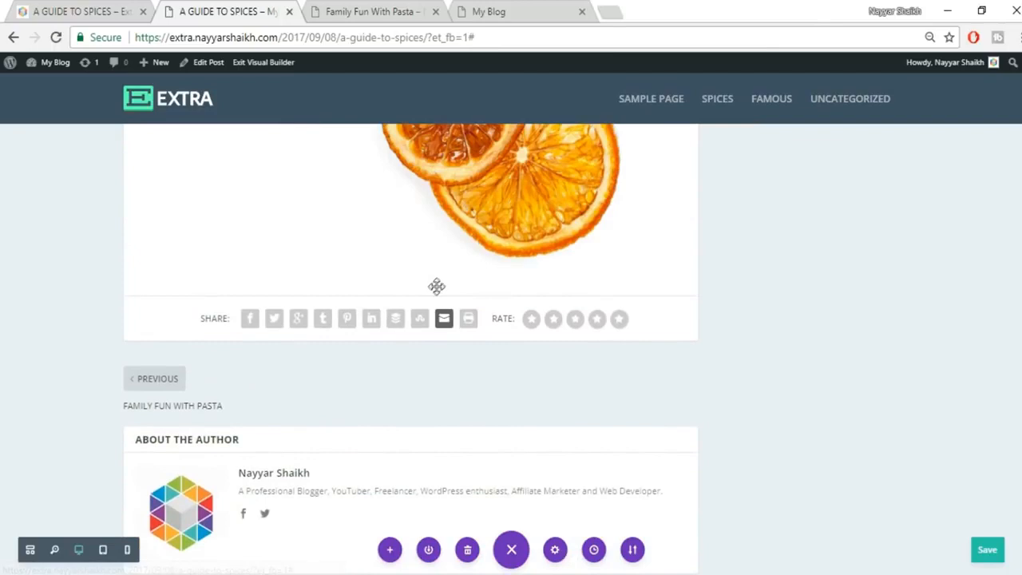
# Add a regular two-column section below the orange image and drag a copy of the 04. Chiles block into it
pyautogui.click(410, 297)
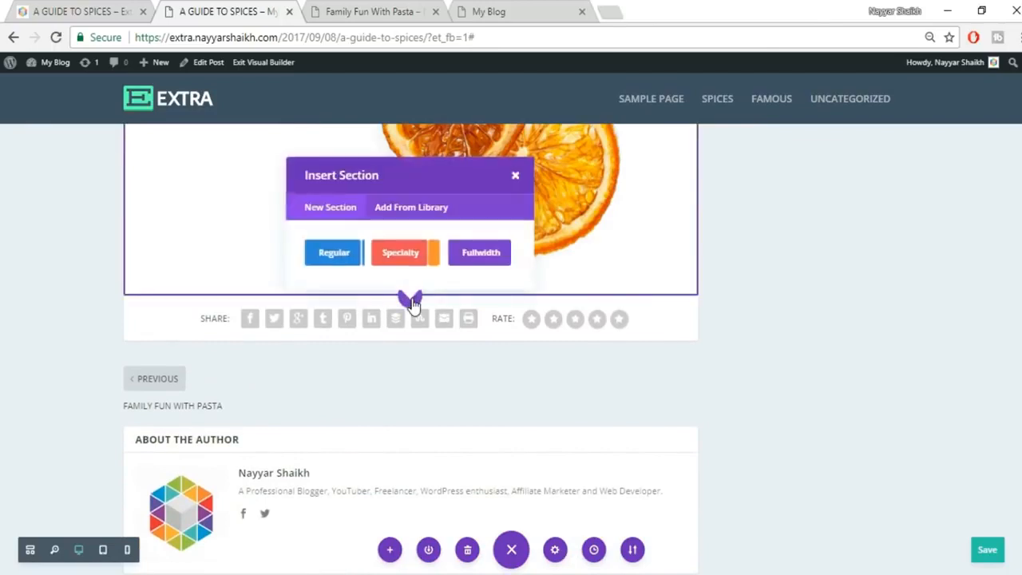
pyautogui.click(336, 253)
pyautogui.click(396, 190)
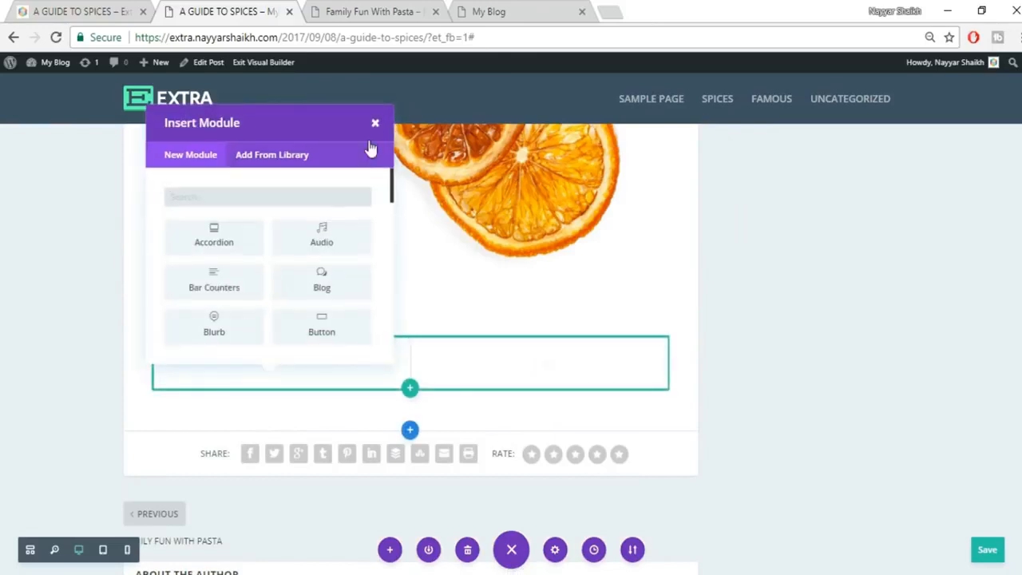
pyautogui.click(372, 126)
pyautogui.scroll(10, 810, 407)
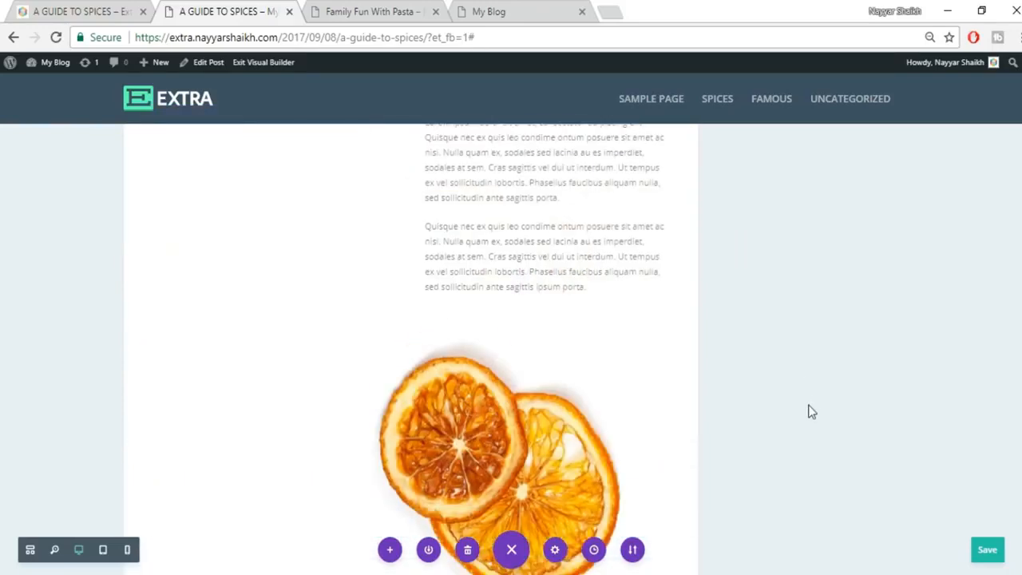
pyautogui.moveTo(528, 345)
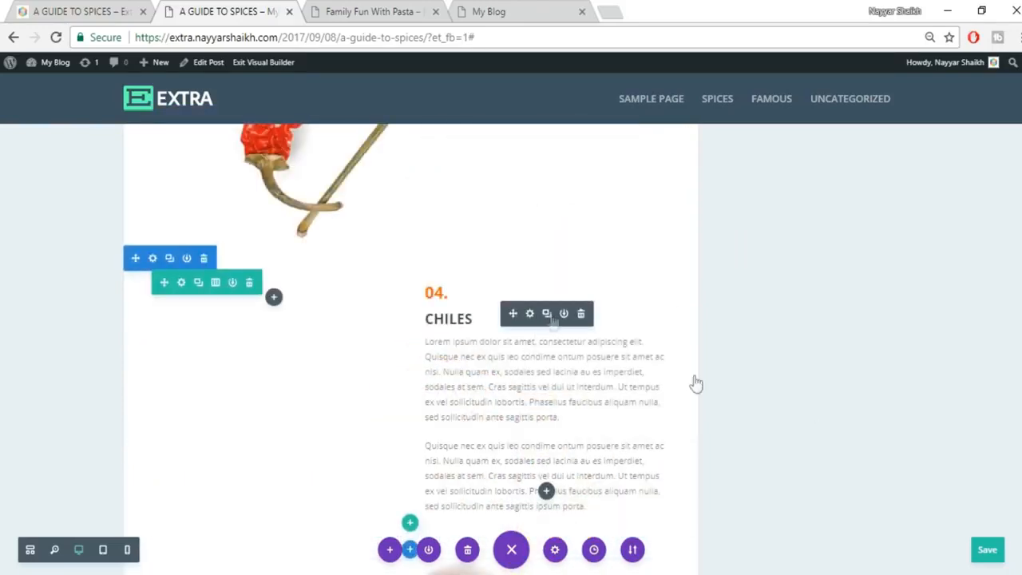
pyautogui.scroll(-1, 817, 396)
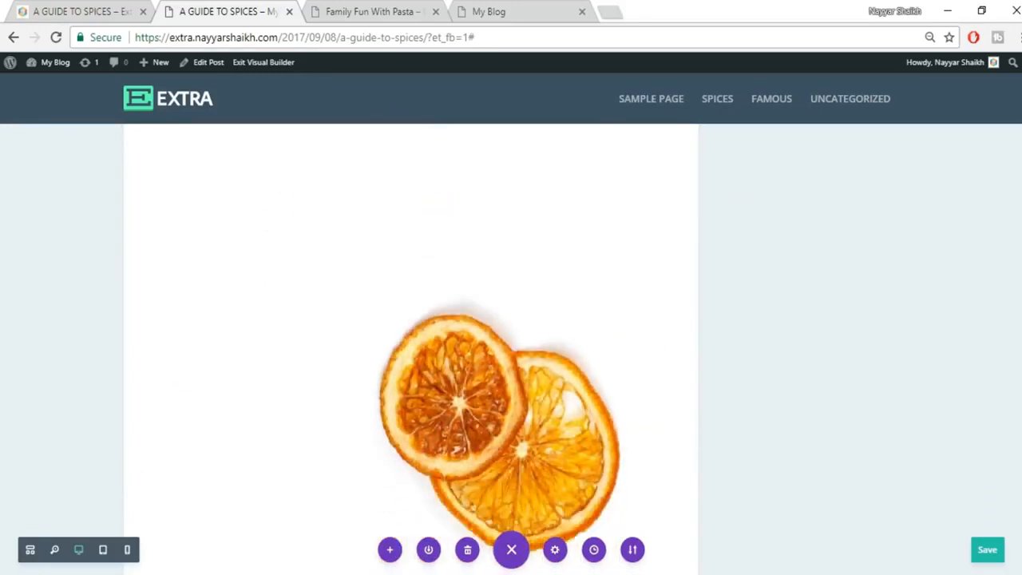
pyautogui.moveTo(386, 573); pyautogui.dragTo(294, 421)
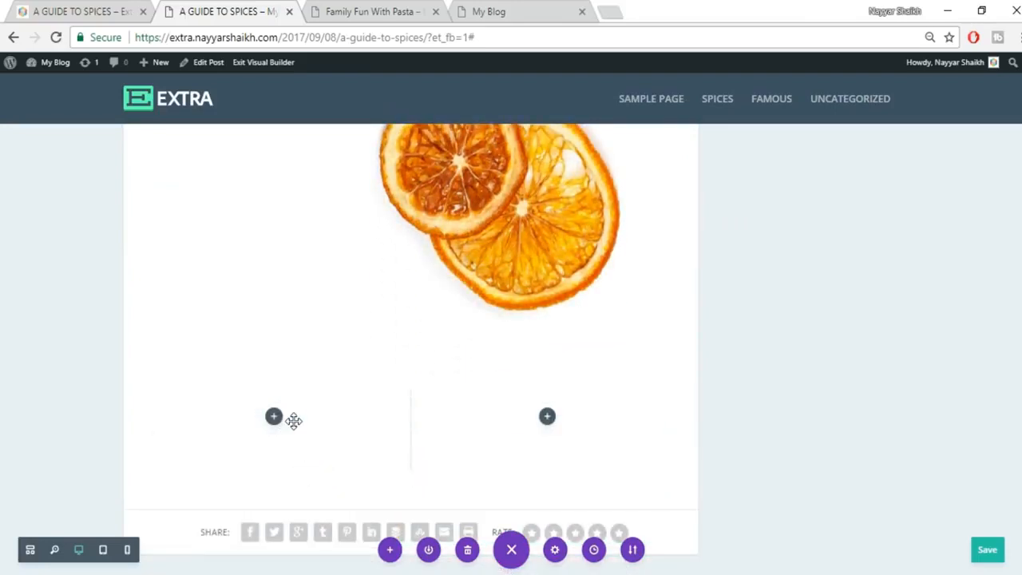
pyautogui.click(54, 6)
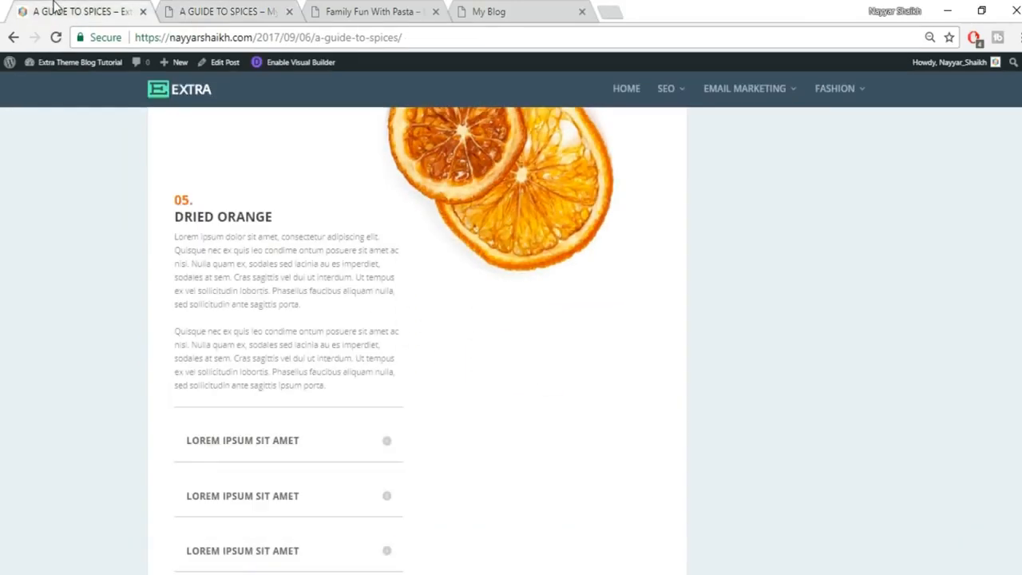
# Copy the DRIED ORANGE heading from the live Spices post
pyautogui.moveTo(257, 225); pyautogui.dragTo(155, 213)
pyautogui.click(190, 222)
pyautogui.moveTo(176, 221); pyautogui.dragTo(276, 217)
pyautogui.hotkey('ctrl', 'c')
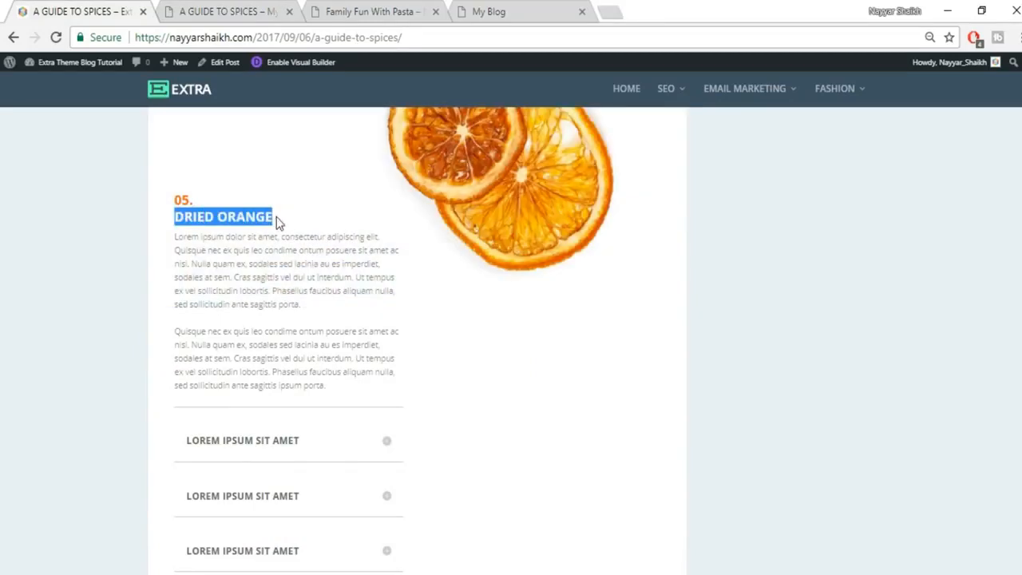
pyautogui.click(205, 10)
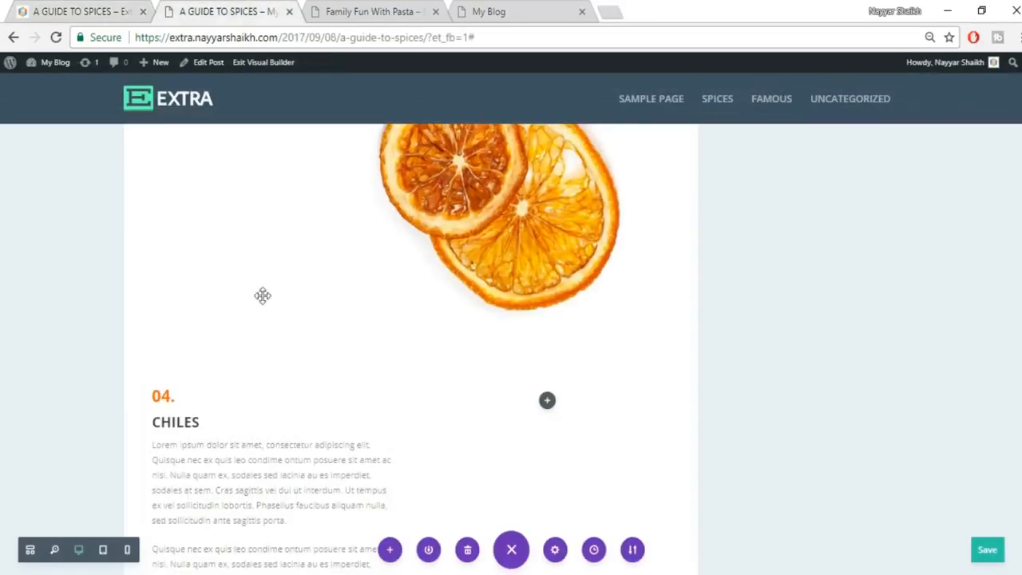
# Renumber the copied block from 04 to 05 and paste DRIED ORANGE over the CHILES heading
pyautogui.doubleClick(166, 397)
pyautogui.write('5')
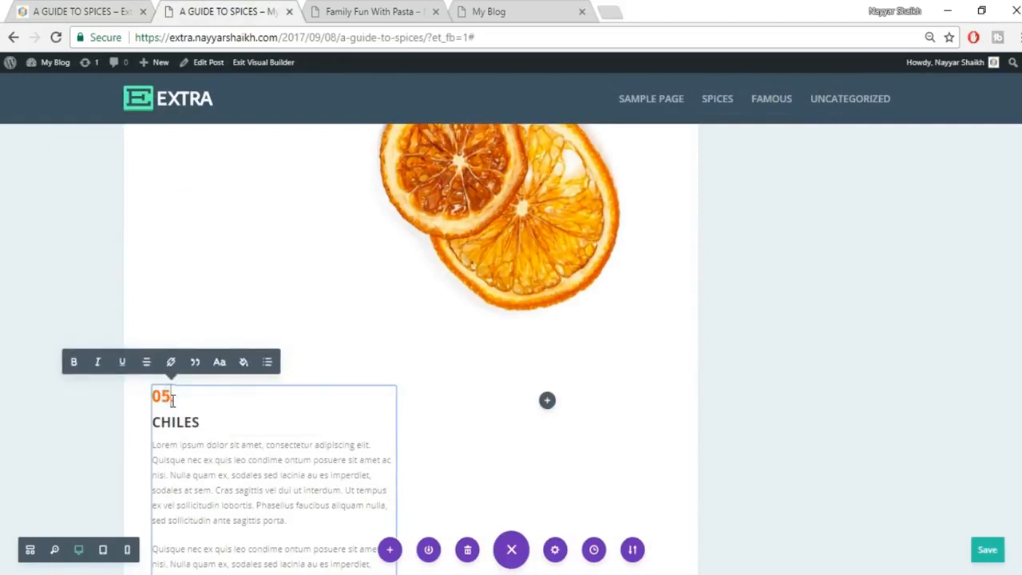
pyautogui.moveTo(154, 428); pyautogui.dragTo(216, 424)
pyautogui.hotkey('ctrl', 'v')
pyautogui.scroll(-2, 254, 435)
pyautogui.scroll(-3, 254, 435)
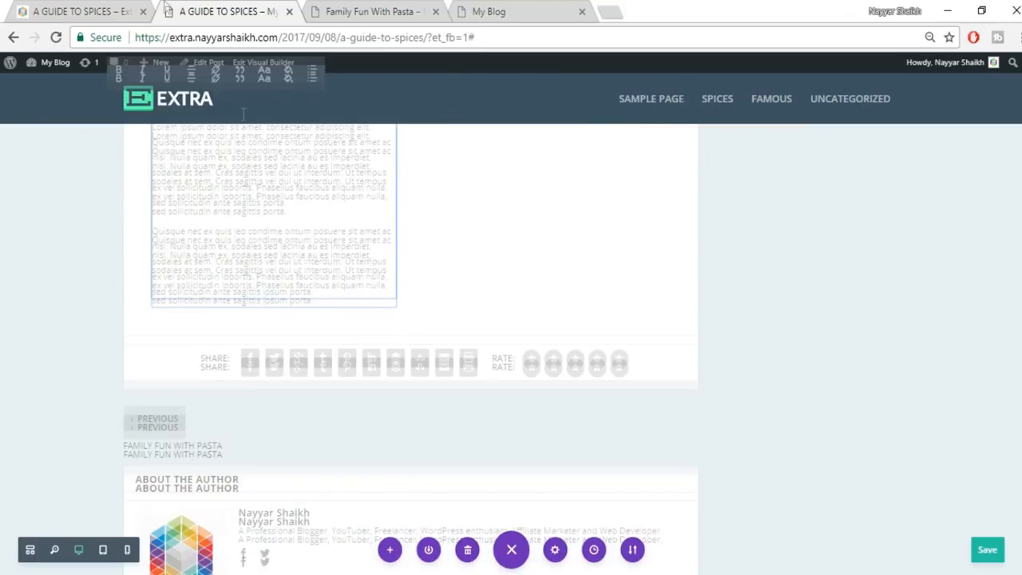
# Compare the live post's Dried Orange section with the builder version
pyautogui.click(137, 11)
pyautogui.scroll(-2, 758, 314)
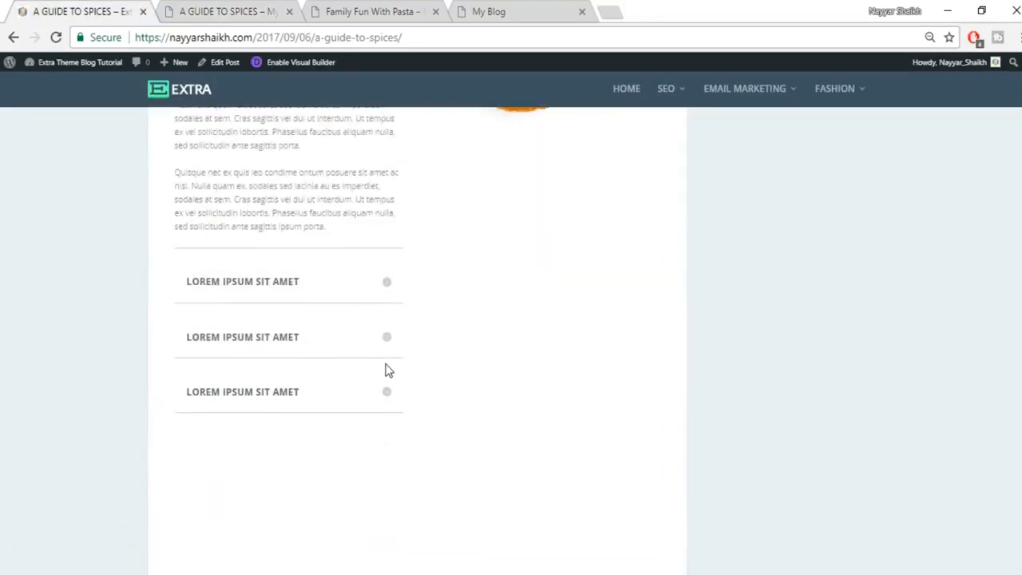
pyautogui.scroll(-2, 387, 371)
pyautogui.scroll(-3, 387, 370)
pyautogui.scroll(2, 387, 370)
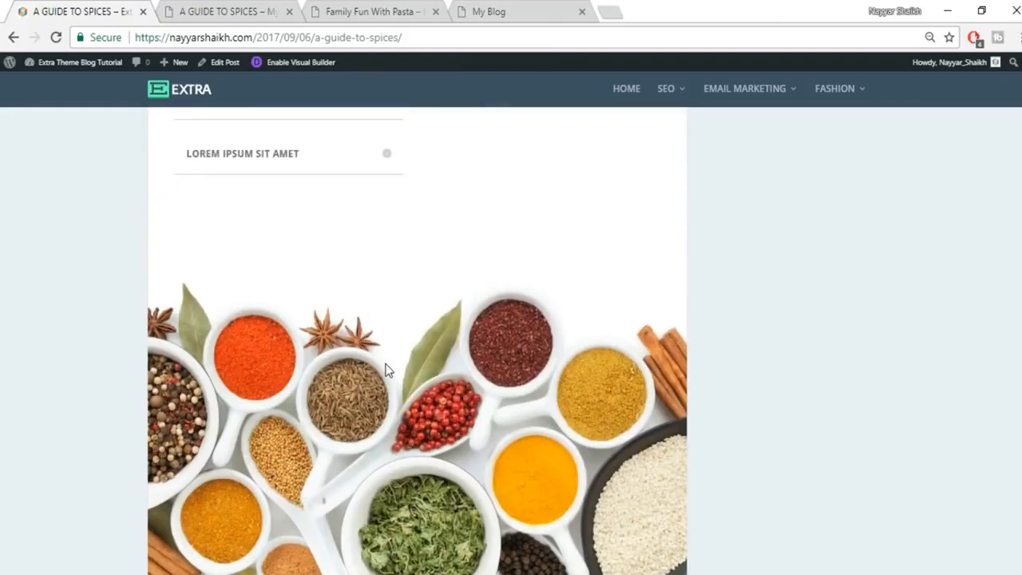
pyautogui.scroll(-1, 386, 369)
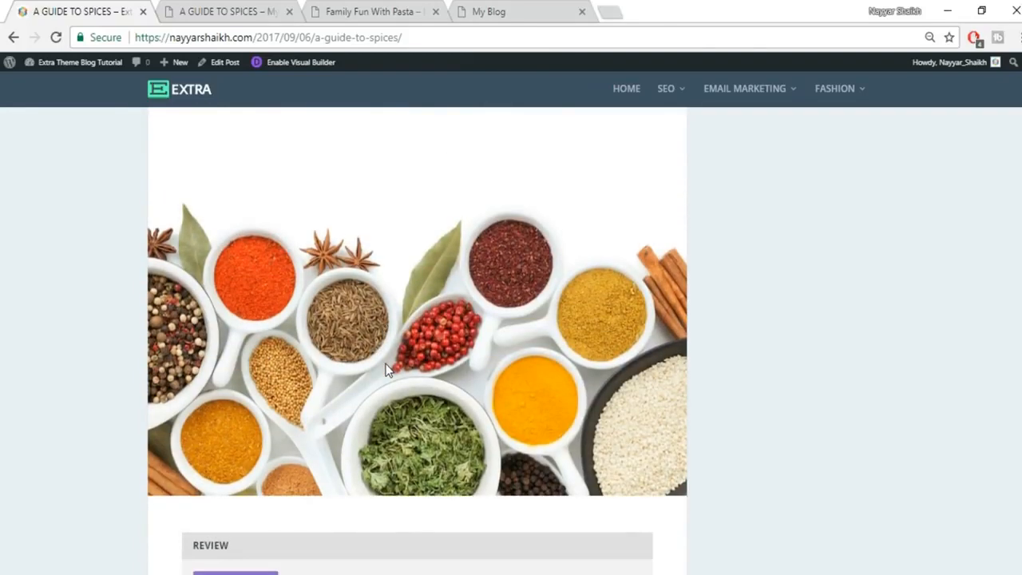
pyautogui.click(241, 16)
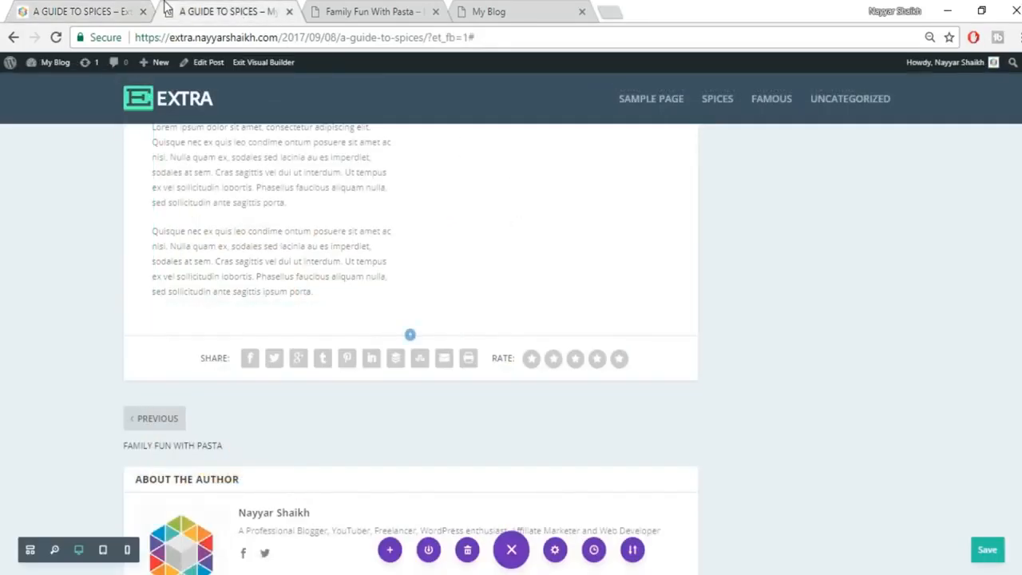
# Insert a Fullwidth section below the content holding a Fullwidth Image module
pyautogui.click(92, 8)
pyautogui.click(194, 9)
pyautogui.click(409, 337)
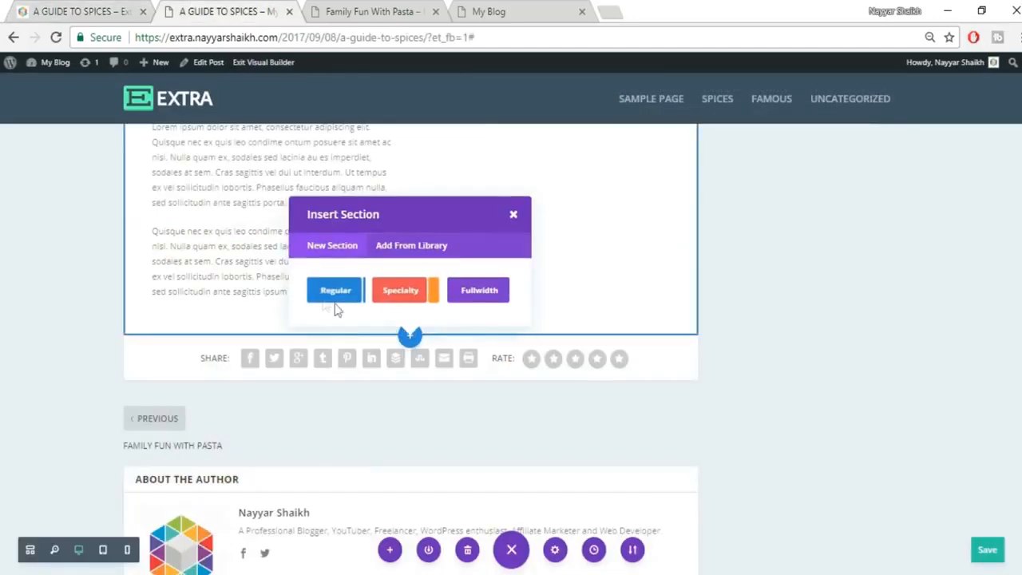
pyautogui.click(489, 294)
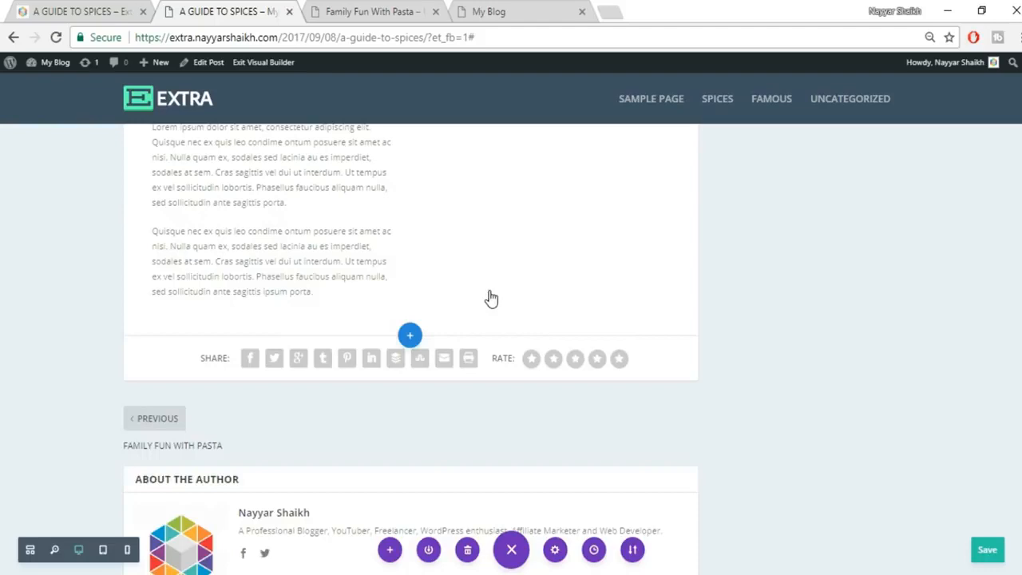
pyautogui.click(357, 279)
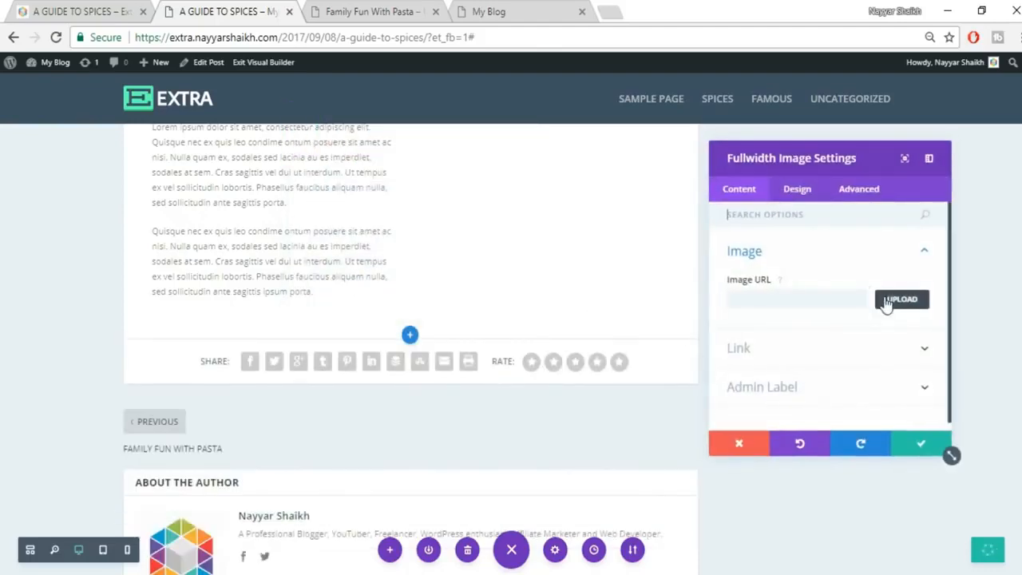
# Upload the 073 spice-bowls image into the fullwidth image module and save its settings
pyautogui.click(885, 301)
pyautogui.click(176, 114)
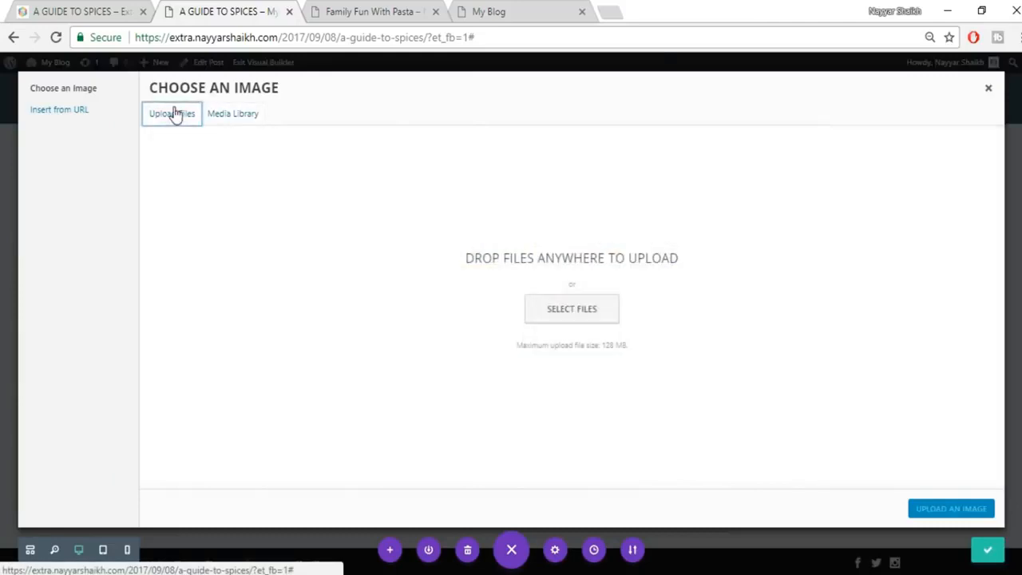
pyautogui.click(559, 311)
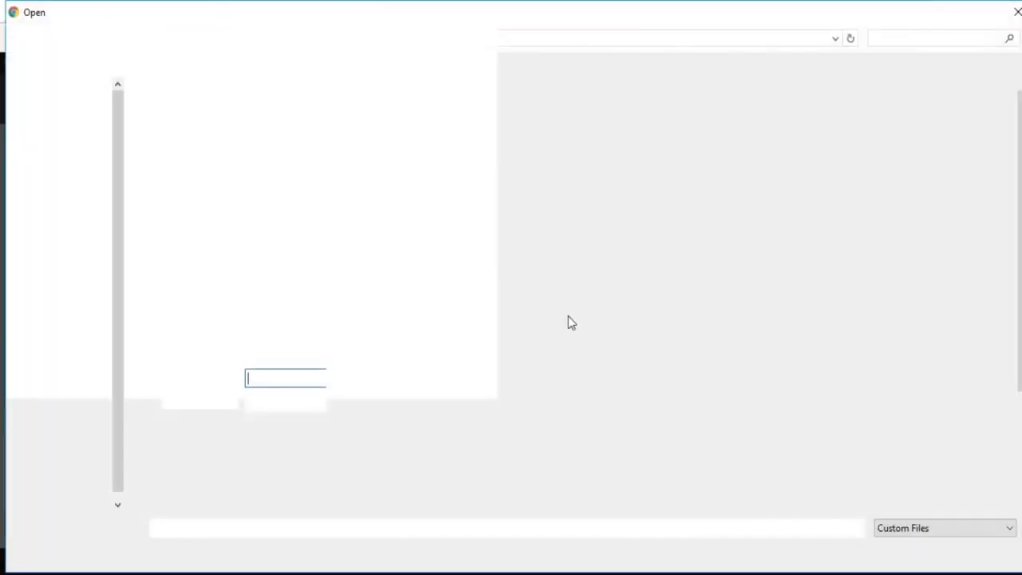
pyautogui.scroll(-2, 570, 322)
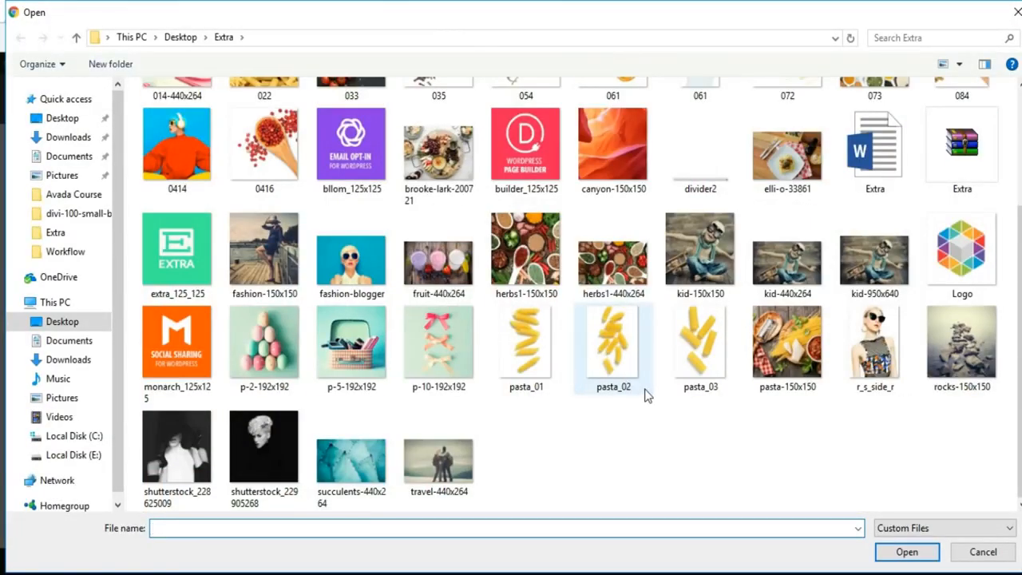
pyautogui.scroll(2, 647, 395)
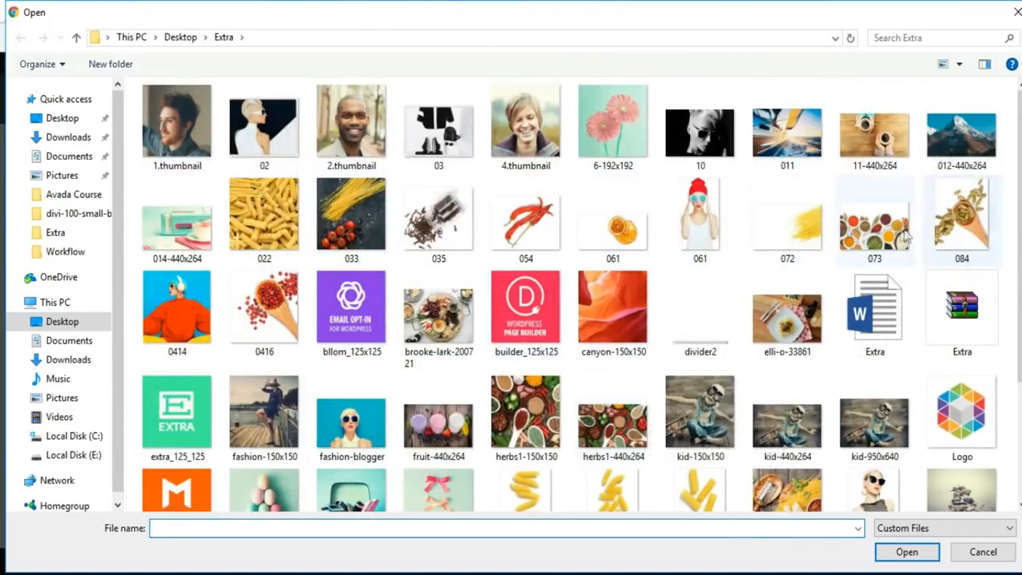
pyautogui.click(874, 228)
pyautogui.click(905, 551)
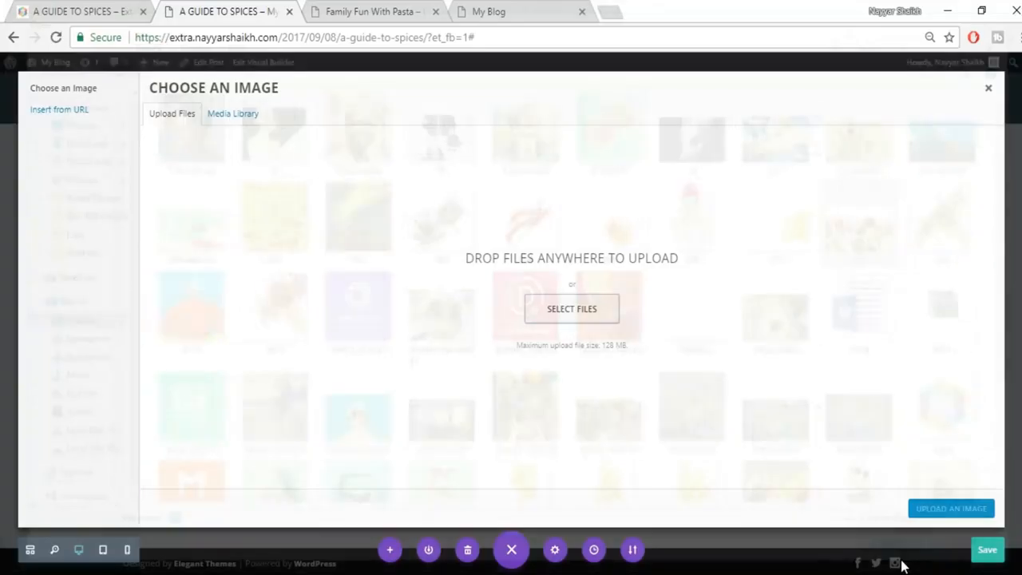
pyautogui.click(931, 512)
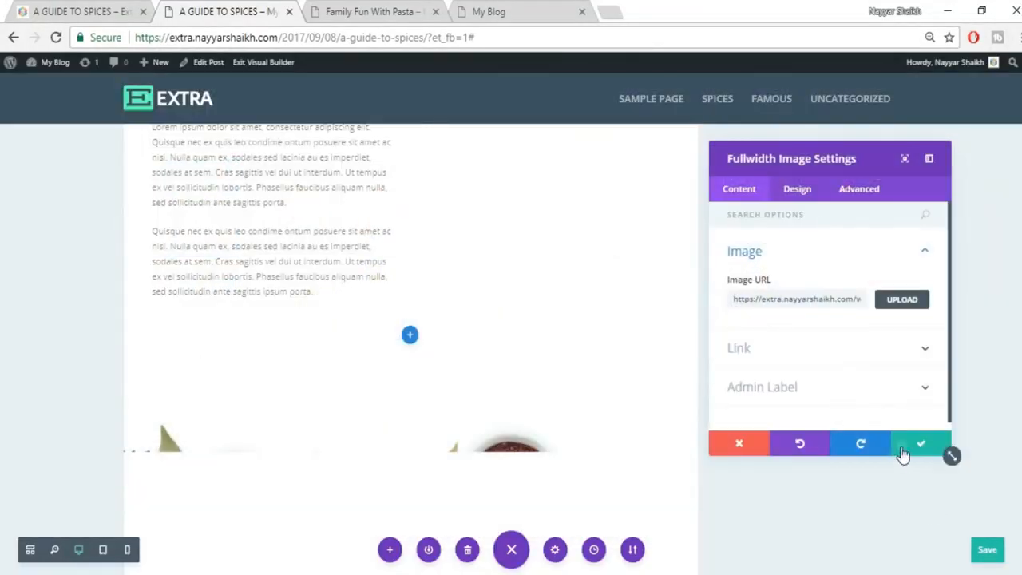
pyautogui.click(903, 452)
pyautogui.scroll(-5, 411, 349)
pyautogui.scroll(8, 411, 349)
pyautogui.scroll(15, 1019, 190)
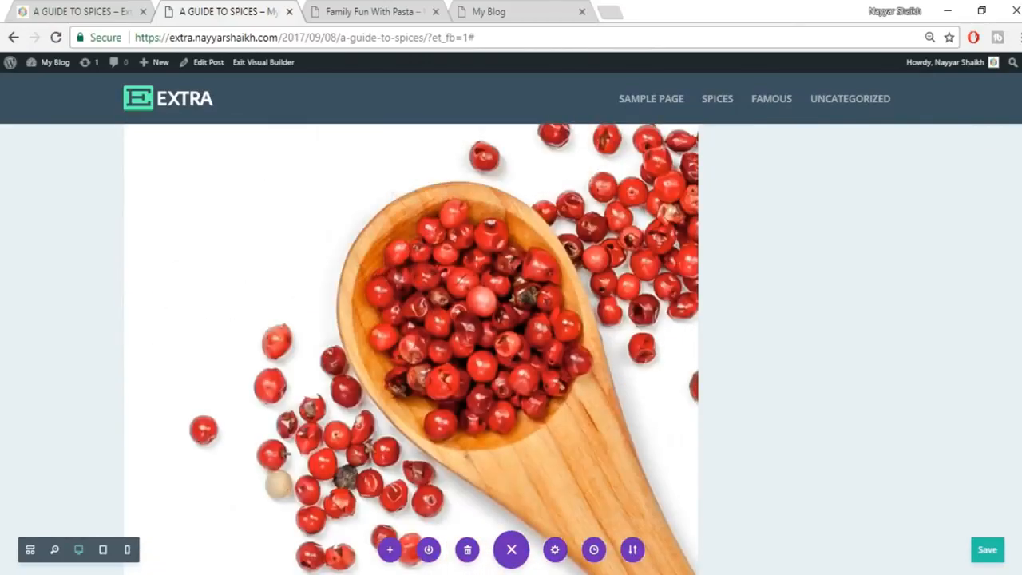
# Scroll up and down through the finished Spices post layout in the builder
pyautogui.scroll(5, 1019, 189)
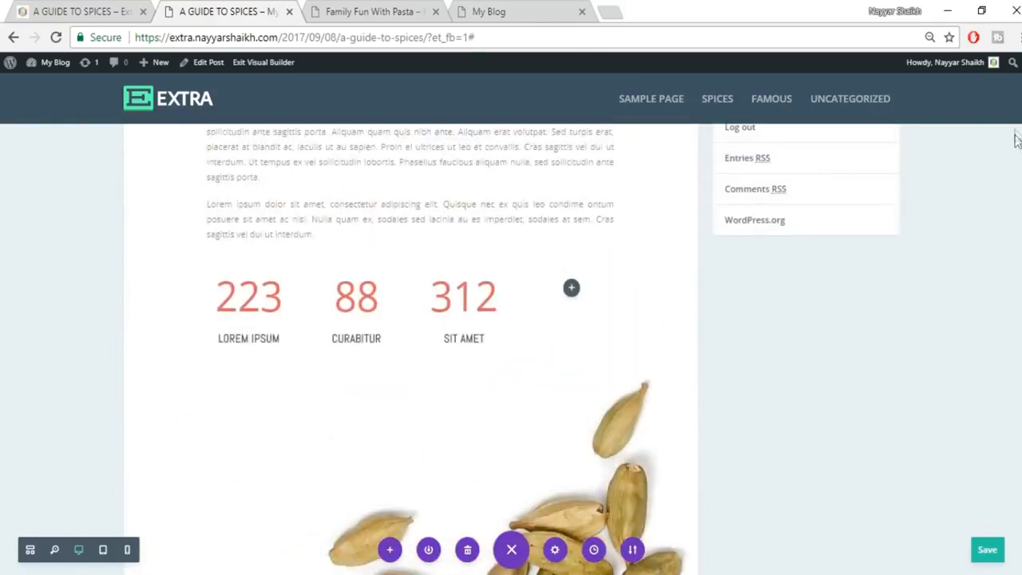
pyautogui.scroll(4, 1004, 410)
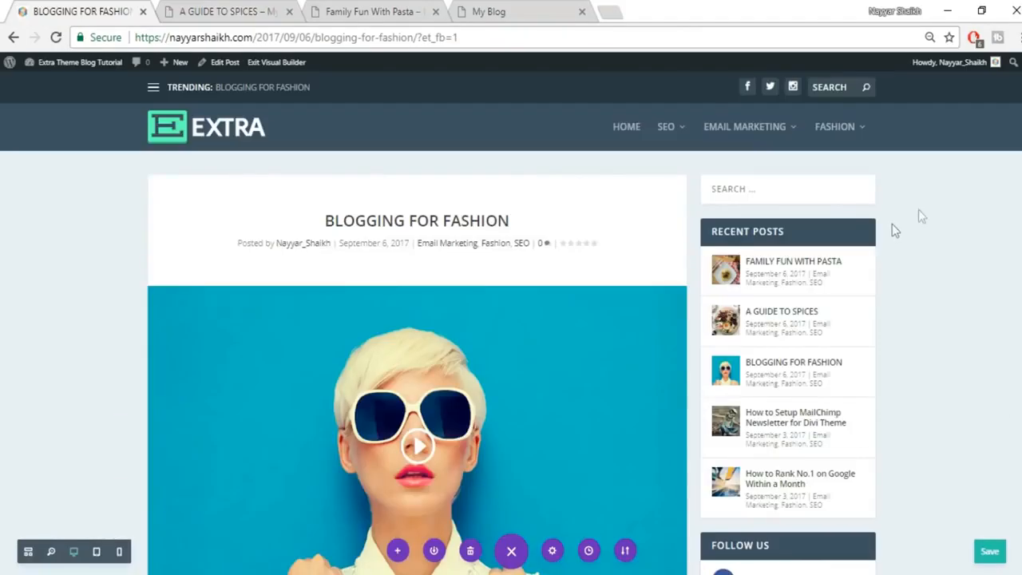
pyautogui.scroll(-20, 511, 323)
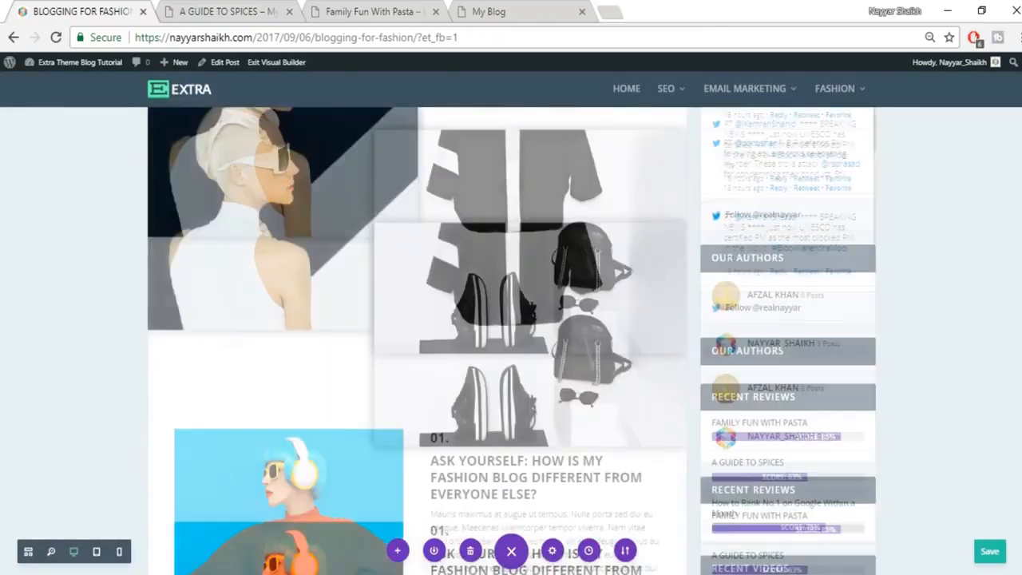
pyautogui.scroll(-20, 417, 340)
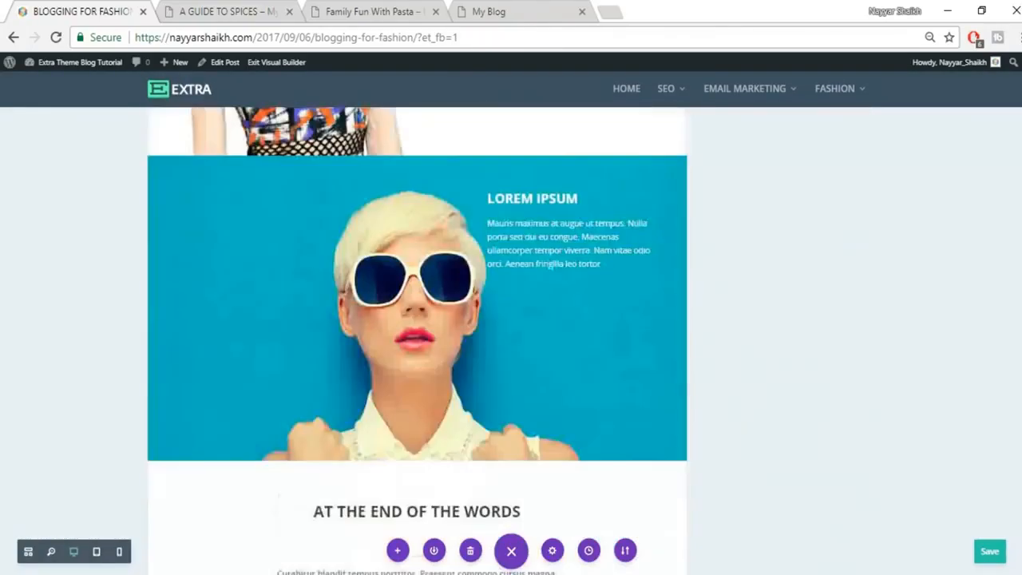
pyautogui.scroll(20, 417, 340)
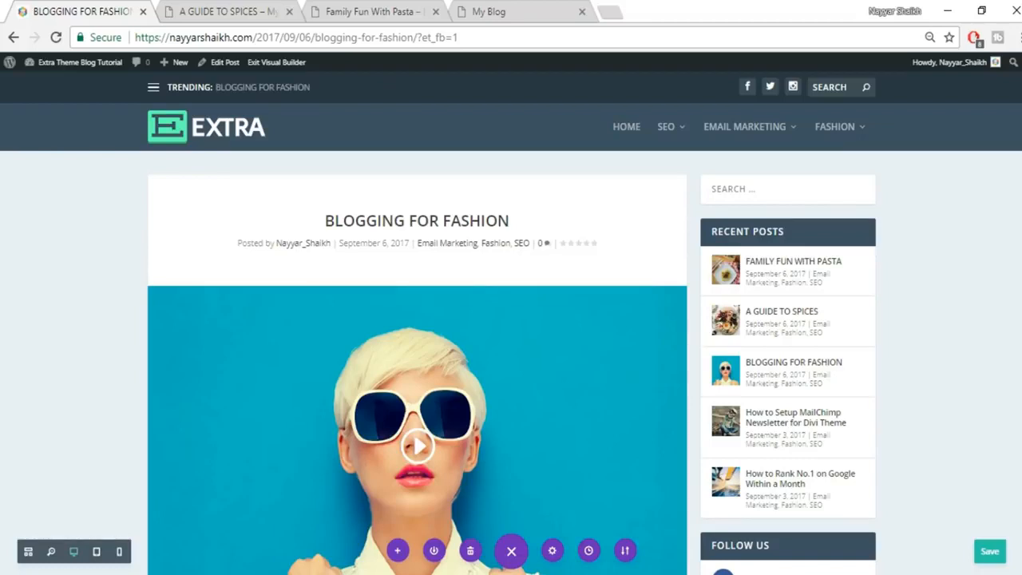
# Start a new blank post from the admin bar on the A Guide to Spices tab
pyautogui.click(366, 11)
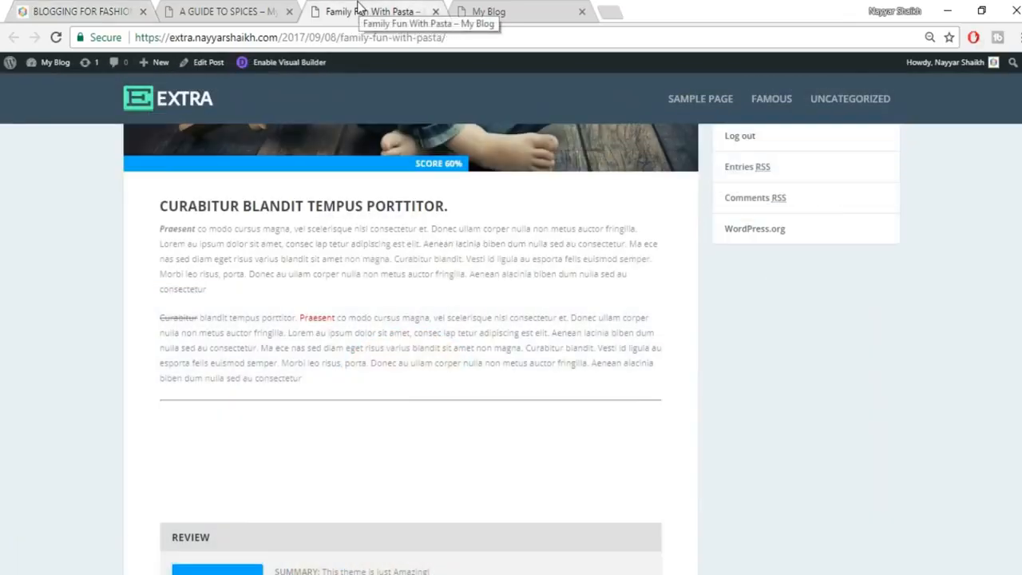
pyautogui.scroll(10, 577, 364)
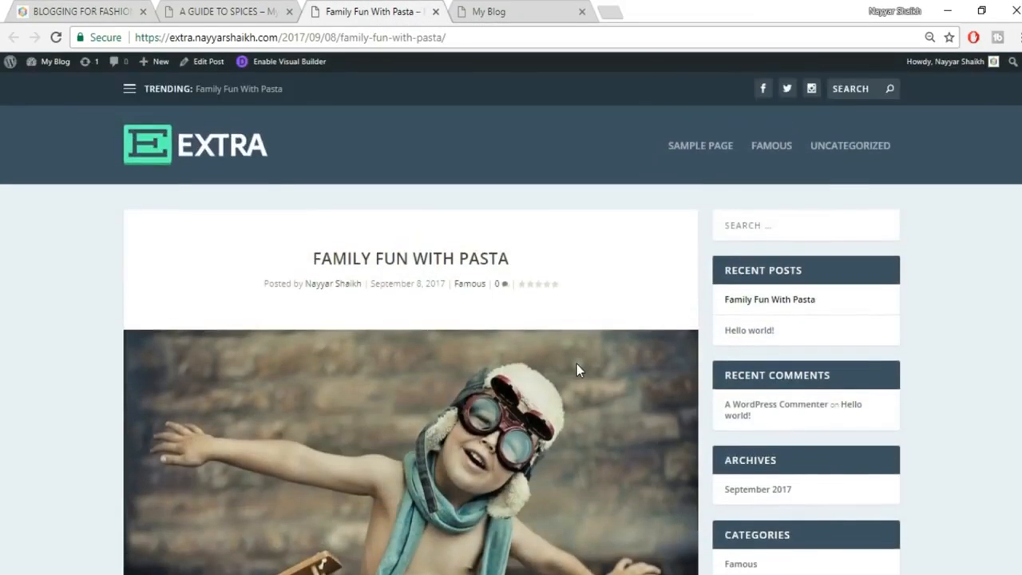
pyautogui.click(240, 10)
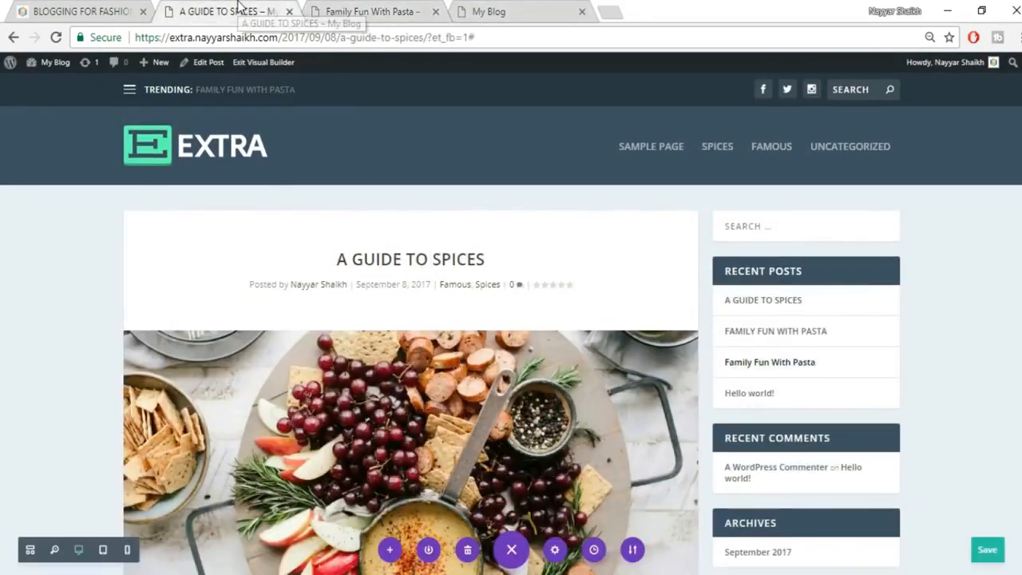
pyautogui.moveTo(161, 72)
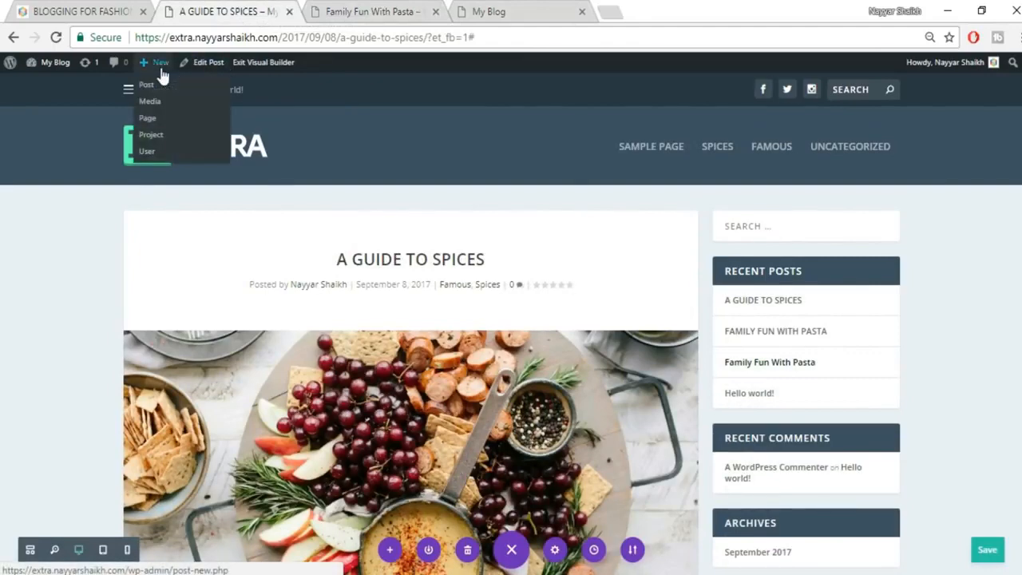
pyautogui.click(164, 84)
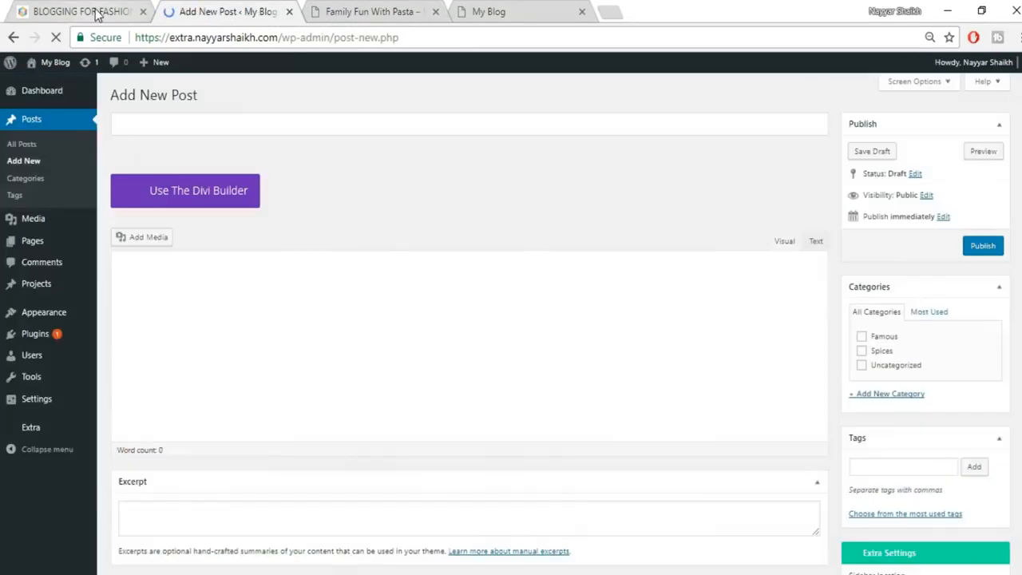
# Copy the BLOGGING FOR FASHION title from the existing post for the new one
pyautogui.click(94, 13)
pyautogui.moveTo(324, 221); pyautogui.dragTo(557, 219)
pyautogui.hotkey('ctrl', 'c')
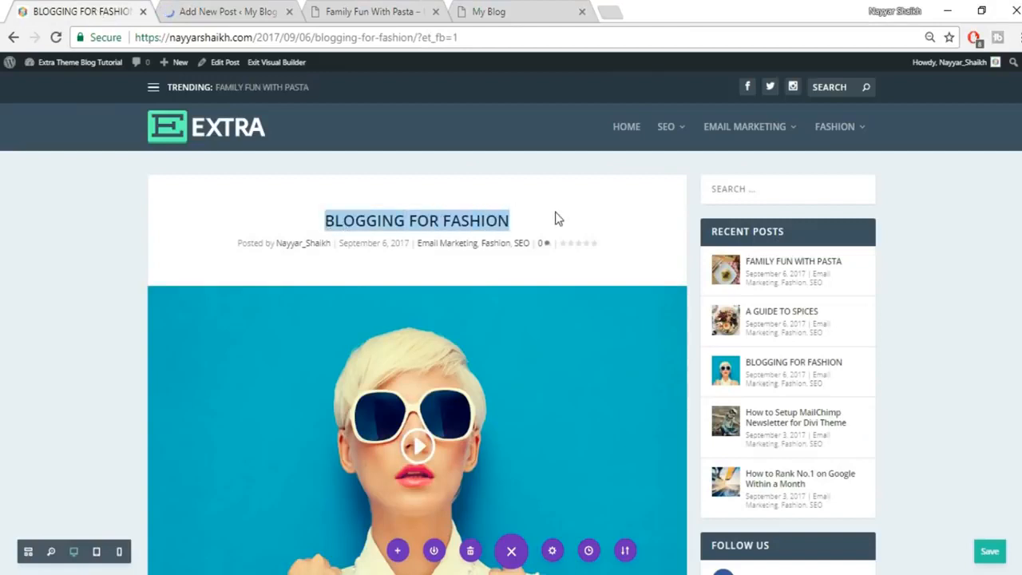
pyautogui.click(274, 15)
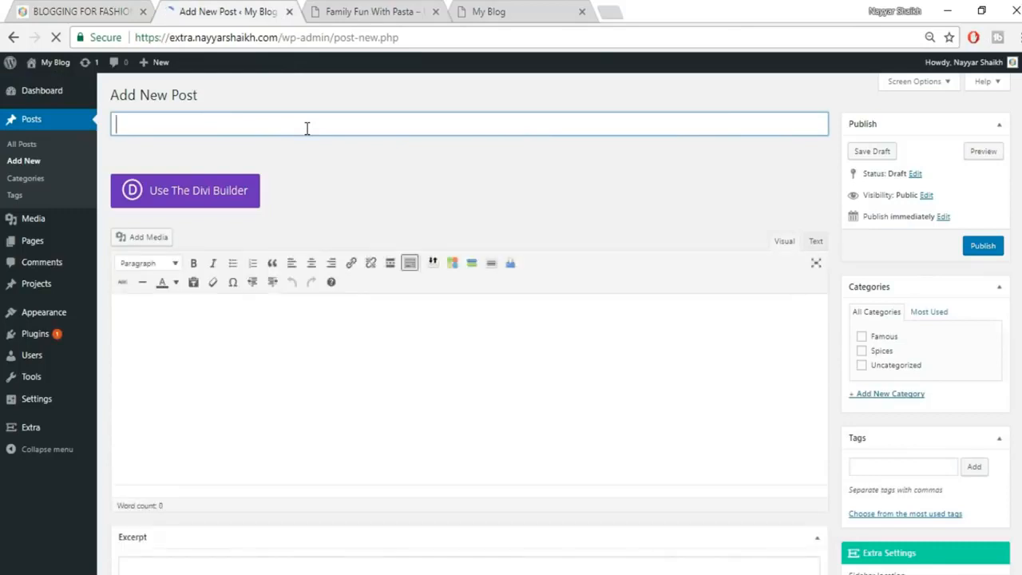
# Paste the BLOGGING FOR FASHION title and assign Spices plus a newly created Fashion category
pyautogui.hotkey('ctrl', 'v')
pyautogui.scroll(-1, 858, 261)
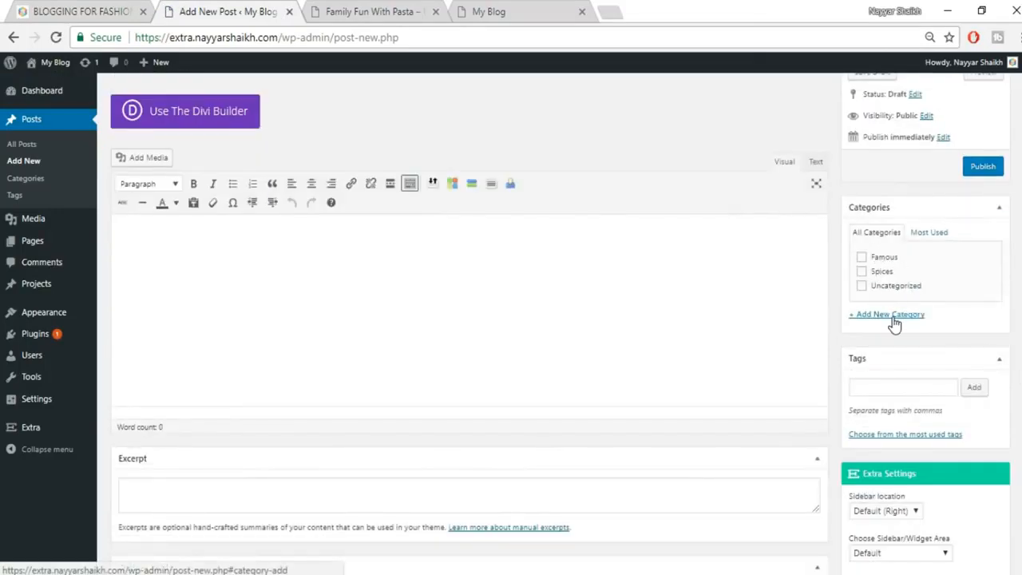
pyautogui.click(893, 317)
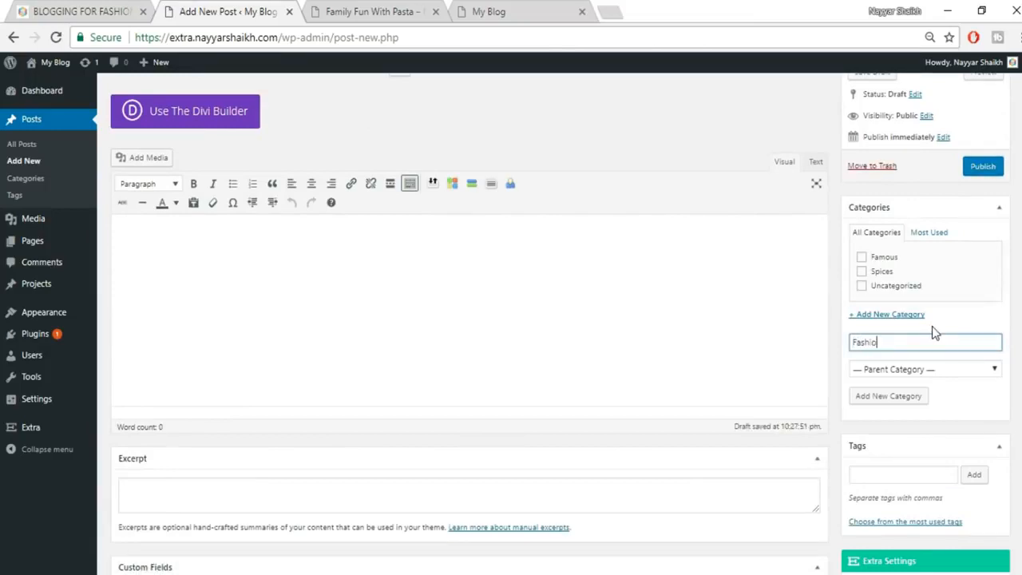
pyautogui.click(885, 272)
pyautogui.click(888, 397)
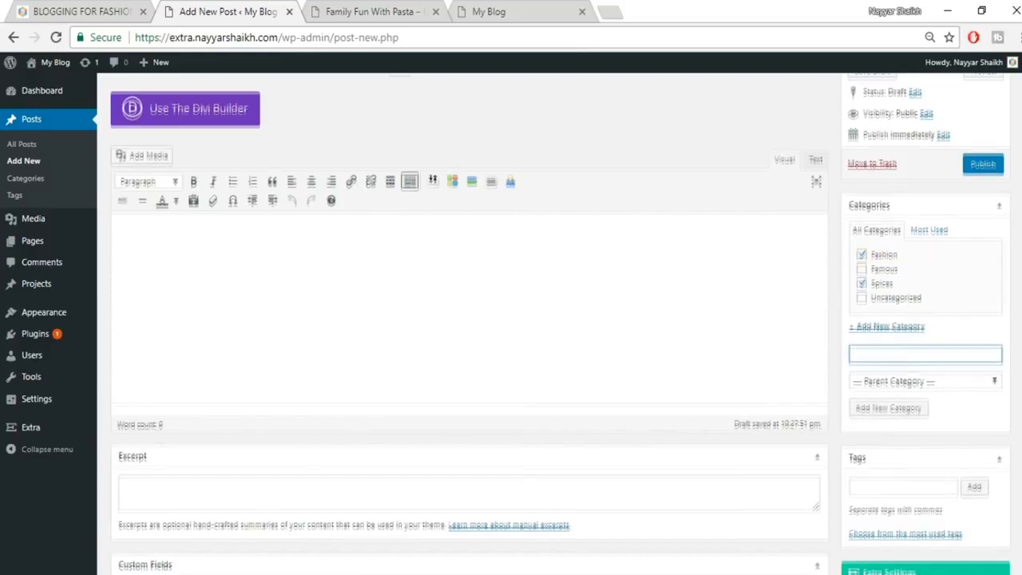
# Open the featured image picker and glance at the live Blogging for Fashion post
pyautogui.scroll(-4, 927, 311)
pyautogui.scroll(-3, 934, 451)
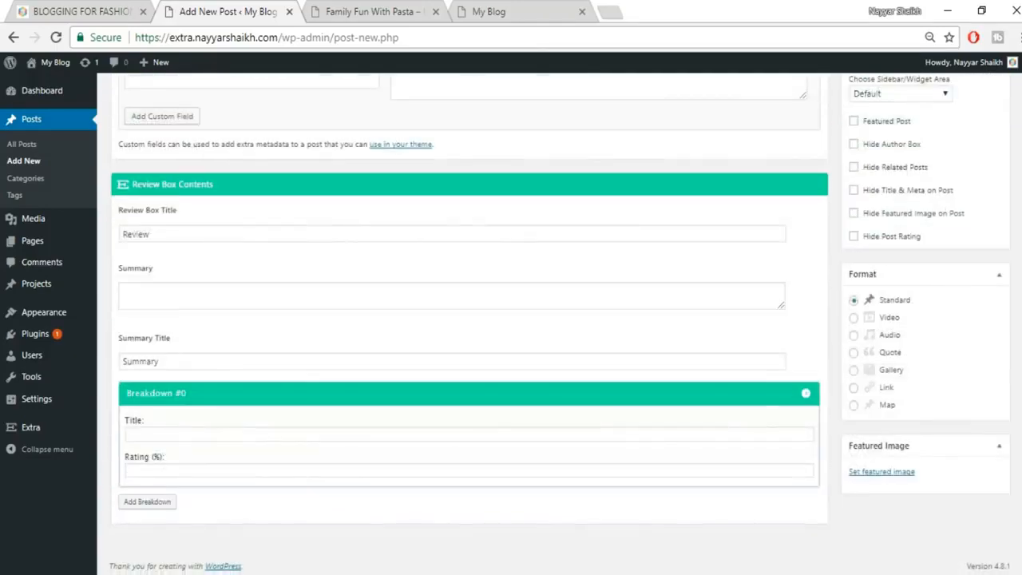
pyautogui.click(894, 479)
pyautogui.click(90, 9)
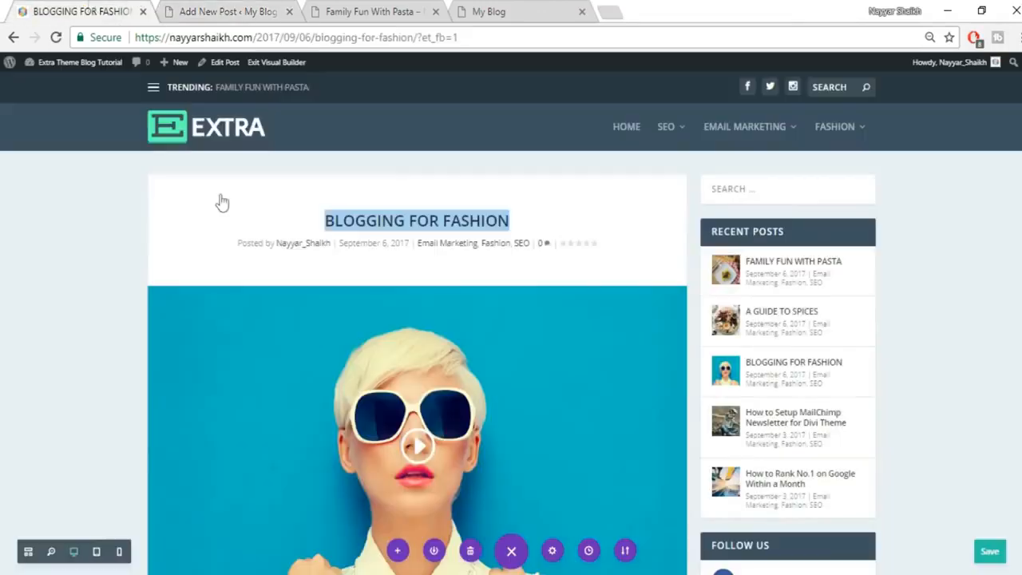
pyautogui.scroll(-3, 424, 278)
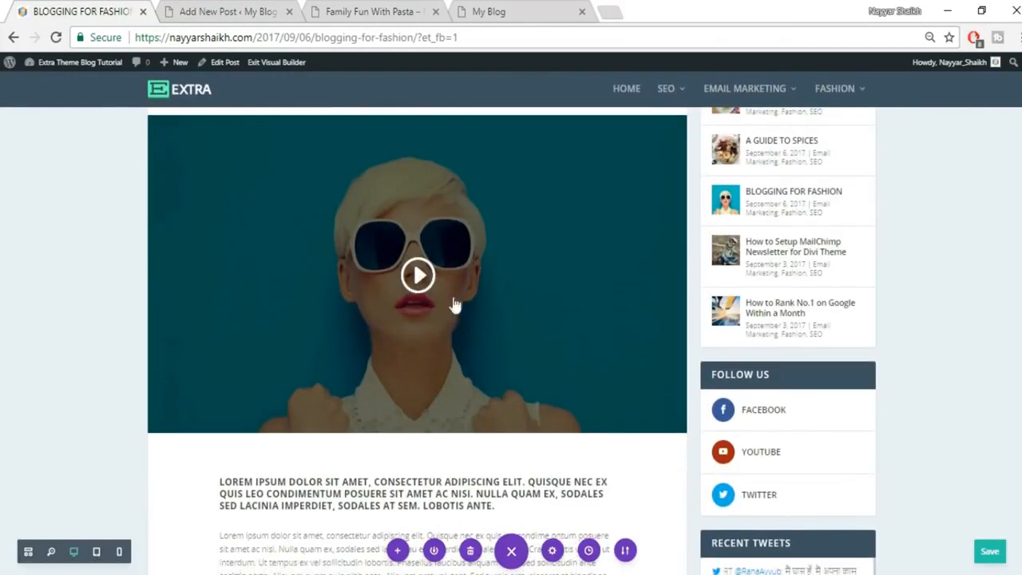
pyautogui.click(249, 8)
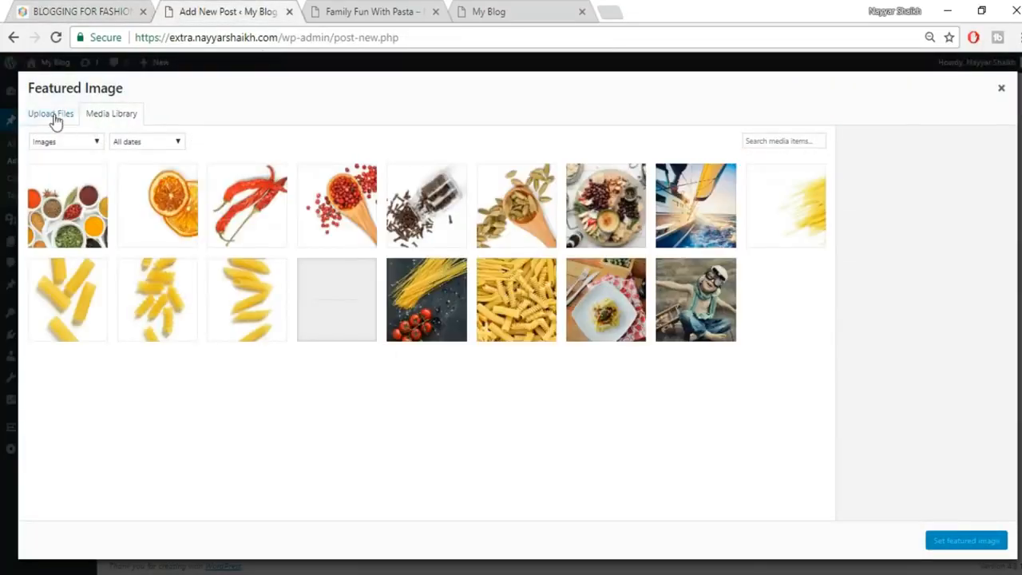
# Upload fashion-blogger.jpg and set it as the post's featured image
pyautogui.click(53, 116)
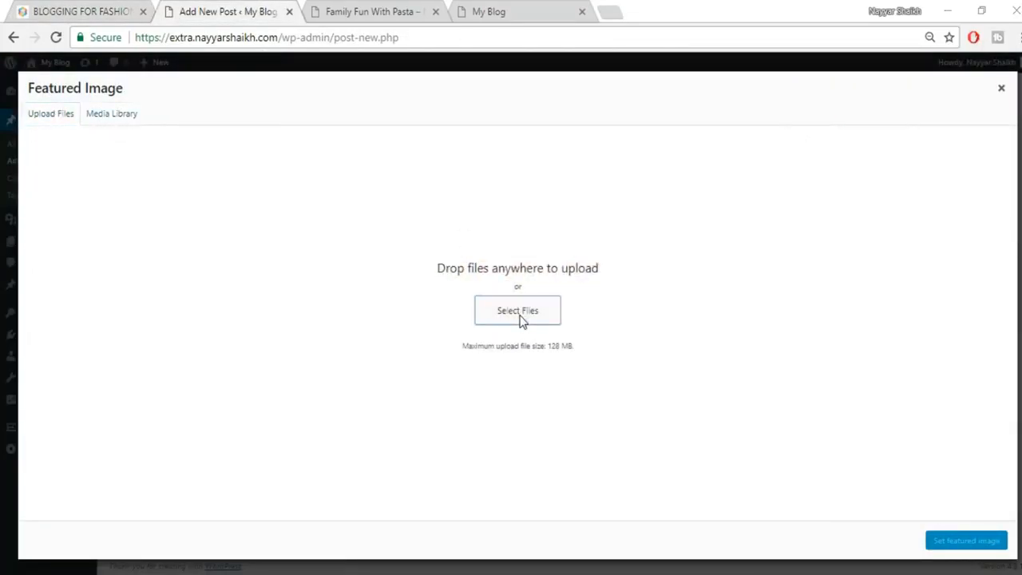
pyautogui.click(521, 318)
pyautogui.scroll(-2, 641, 309)
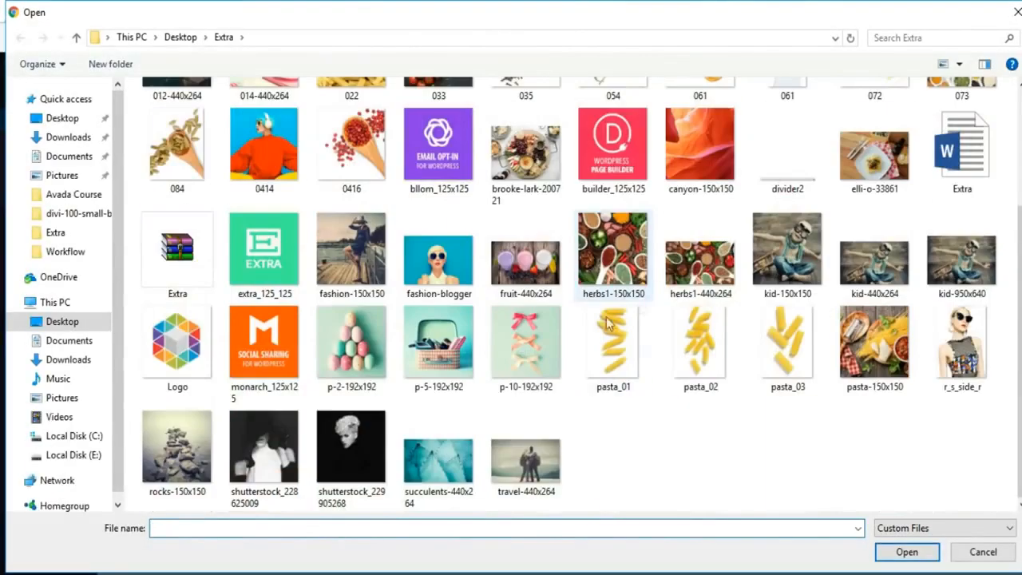
pyautogui.click(438, 259)
pyautogui.click(906, 553)
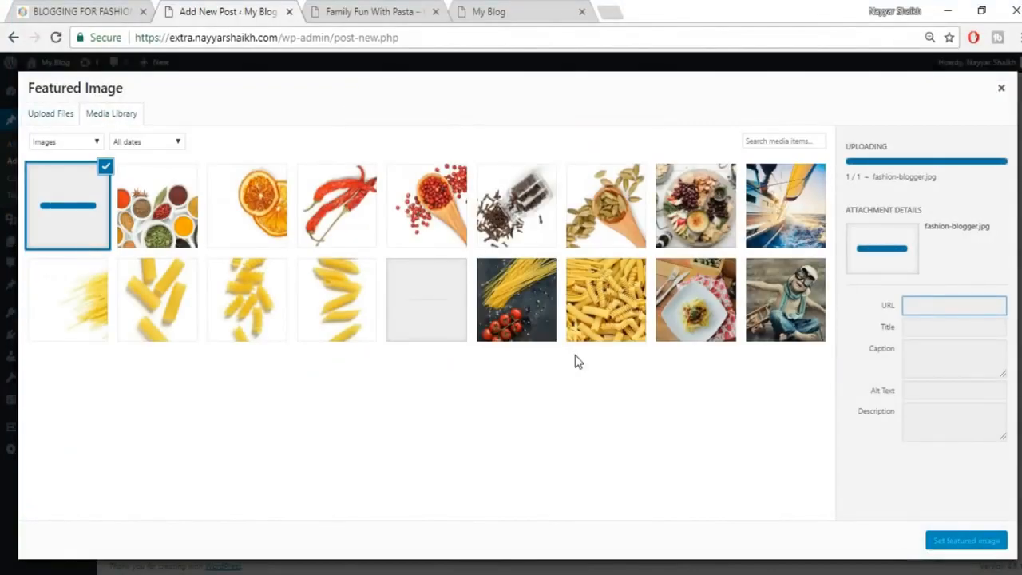
pyautogui.click(945, 541)
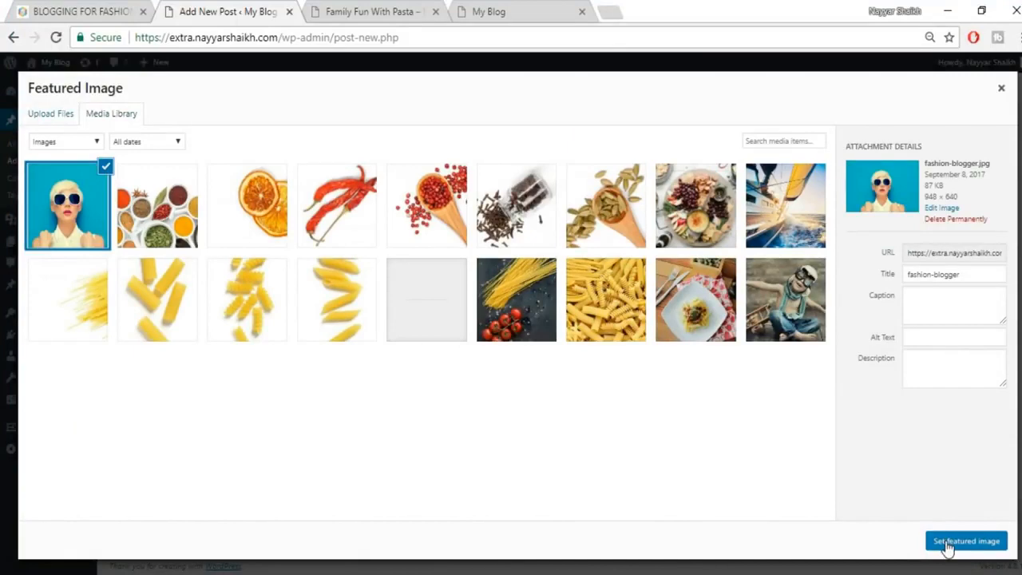
# Set the post format to Video and check the video on the live Blogging for Fashion post
pyautogui.scroll(2, 929, 502)
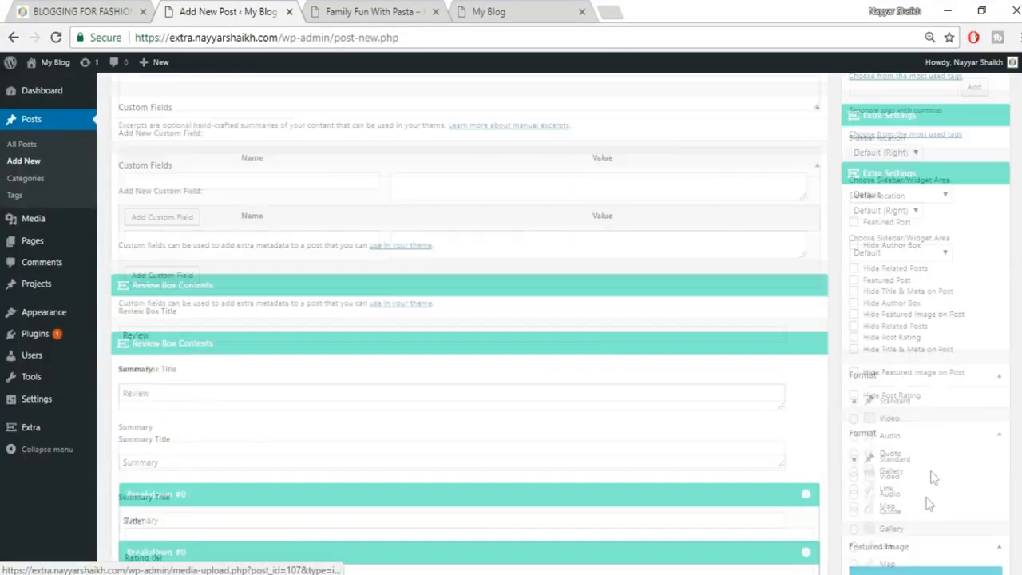
pyautogui.scroll(-1, 933, 461)
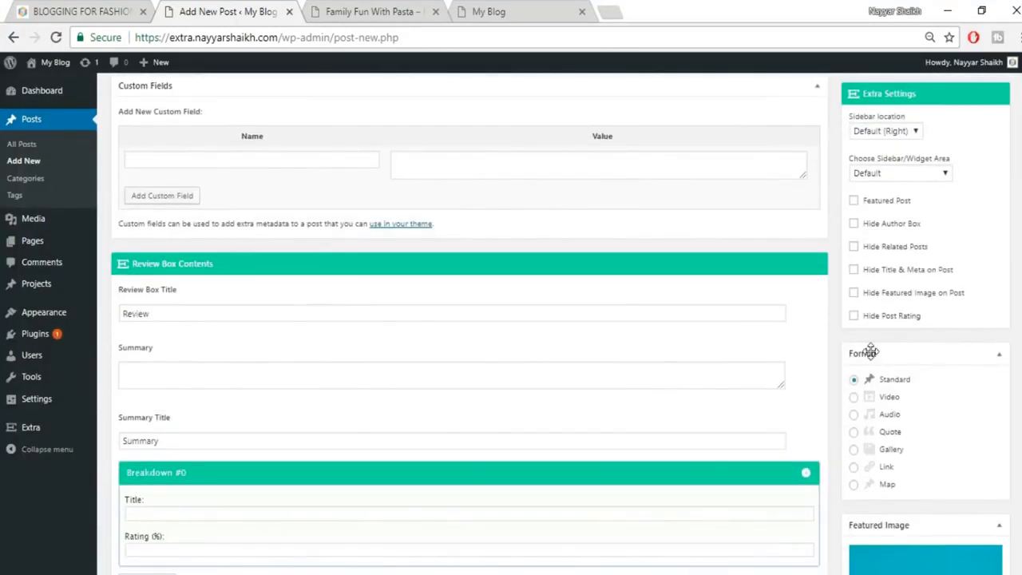
pyautogui.click(876, 399)
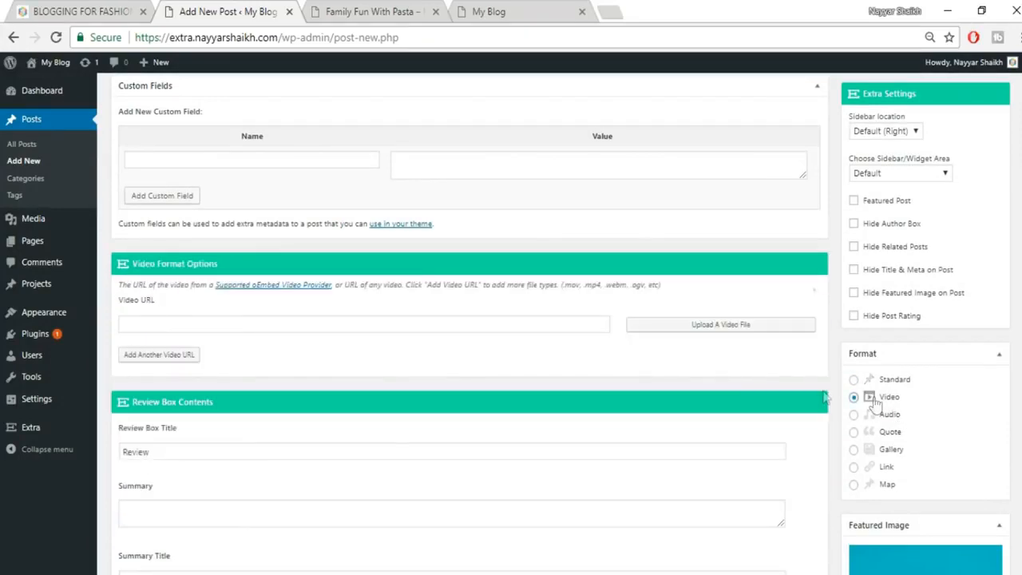
pyautogui.click(270, 325)
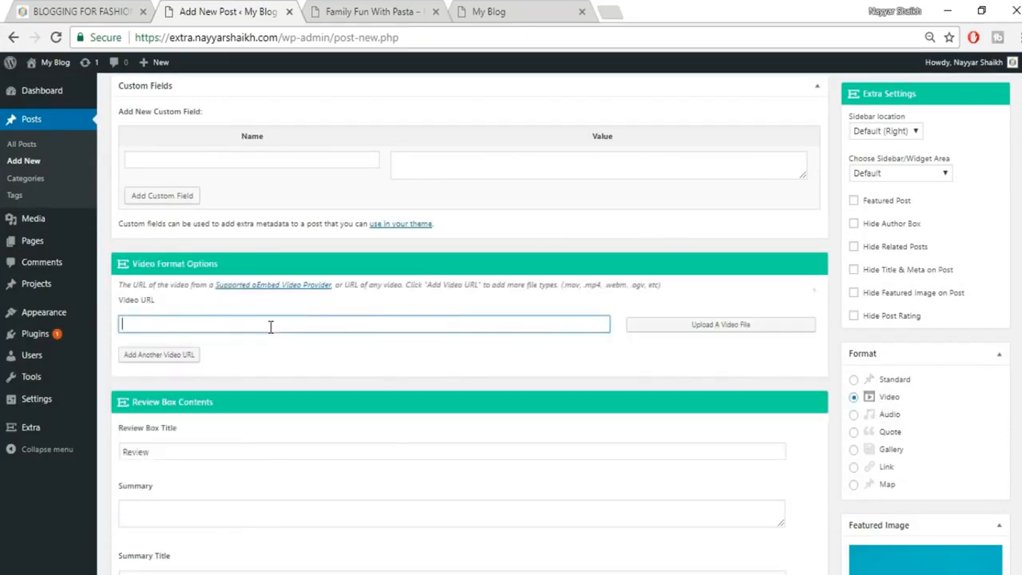
pyautogui.click(86, 6)
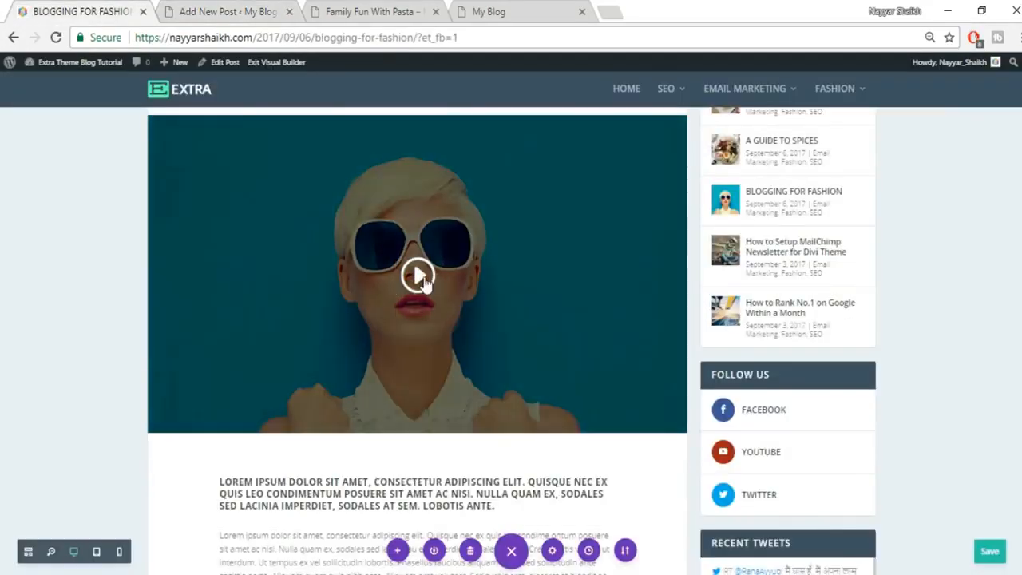
# Load the YouTube channel in a new tab and copy the WooCommerce Checkout Settings video link
pyautogui.click(608, 10)
pyautogui.write('youtube.com/nayyarshaikh')
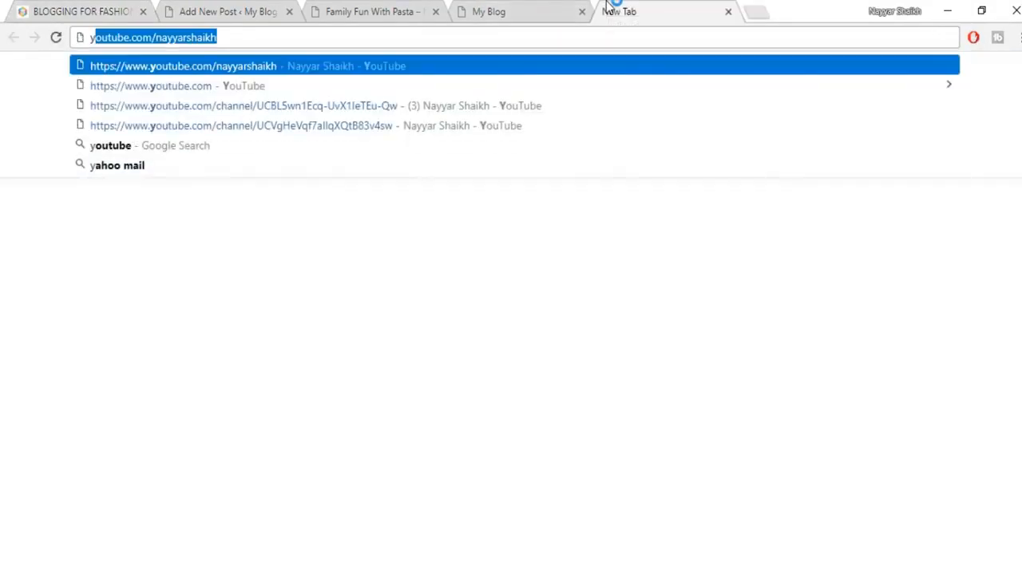
pyautogui.press('Right')
pyautogui.press('Return')
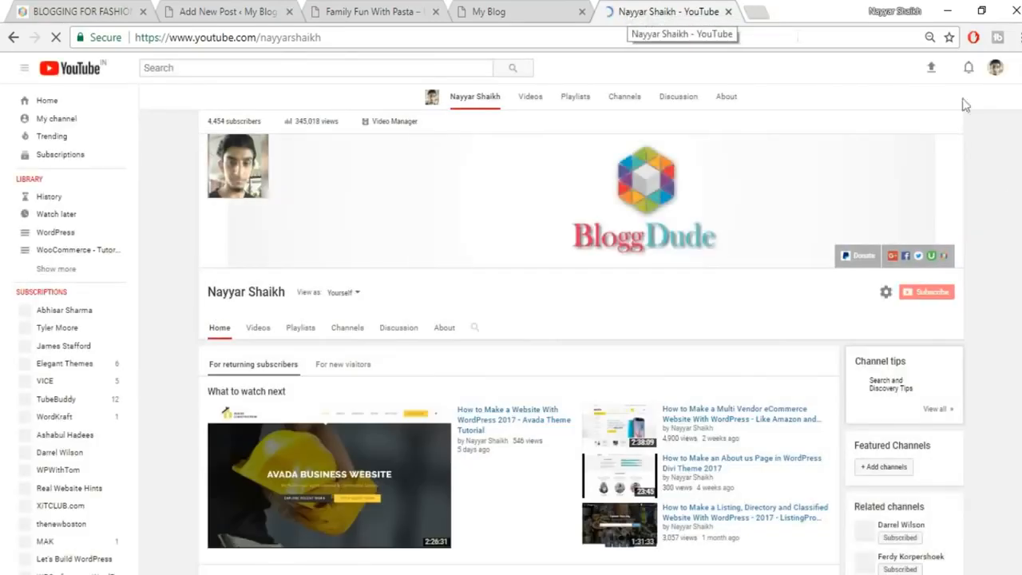
pyautogui.scroll(-5, 964, 104)
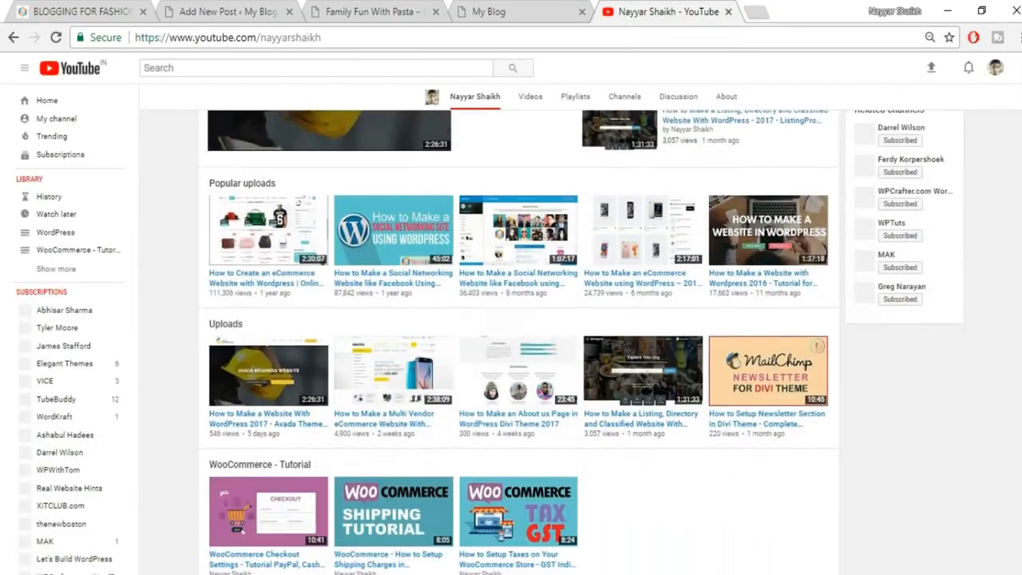
pyautogui.scroll(-1, 349, 427)
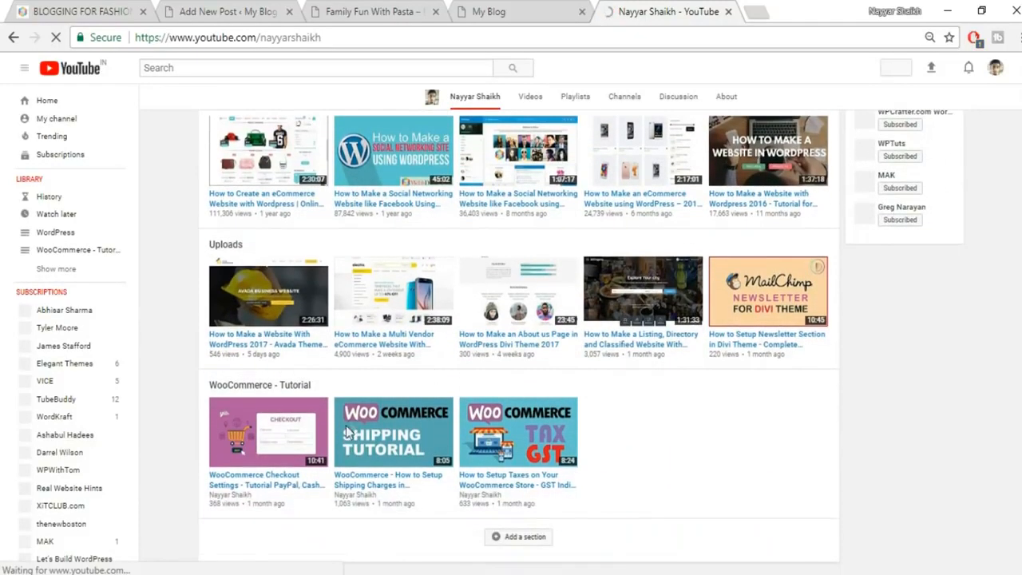
pyautogui.rightClick(287, 485)
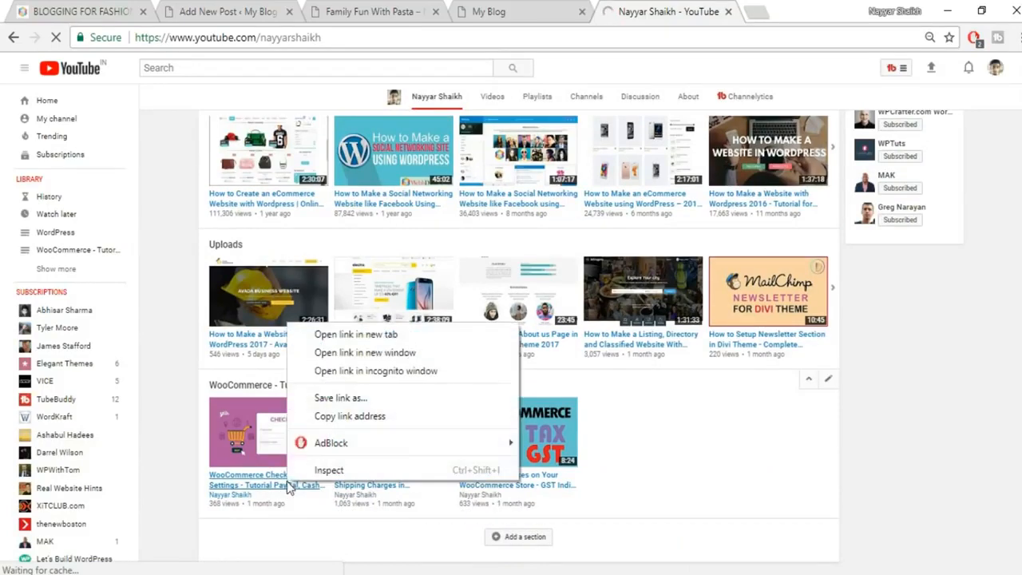
pyautogui.click(331, 420)
pyautogui.click(489, 11)
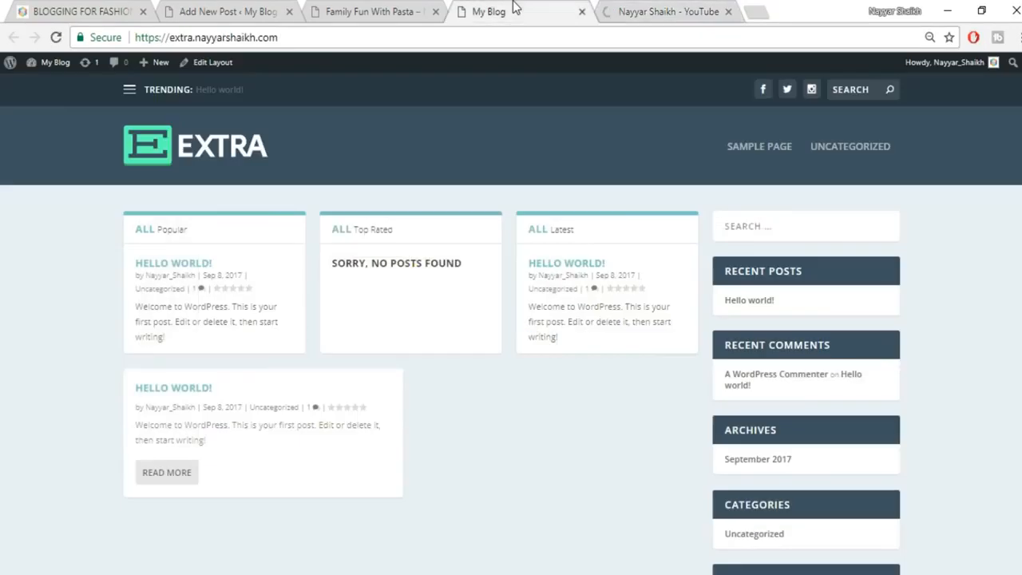
# Paste the WooCommerce Checkout YouTube link into Video URL and publish BLOGGING FOR FASHION
pyautogui.click(371, 12)
pyautogui.click(185, 9)
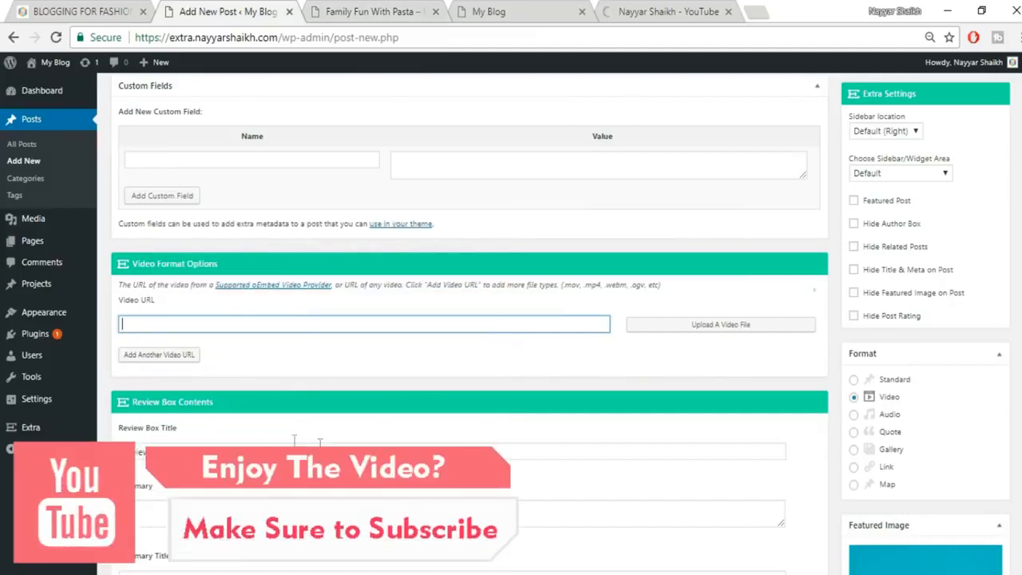
pyautogui.hotkey('ctrl', 'v')
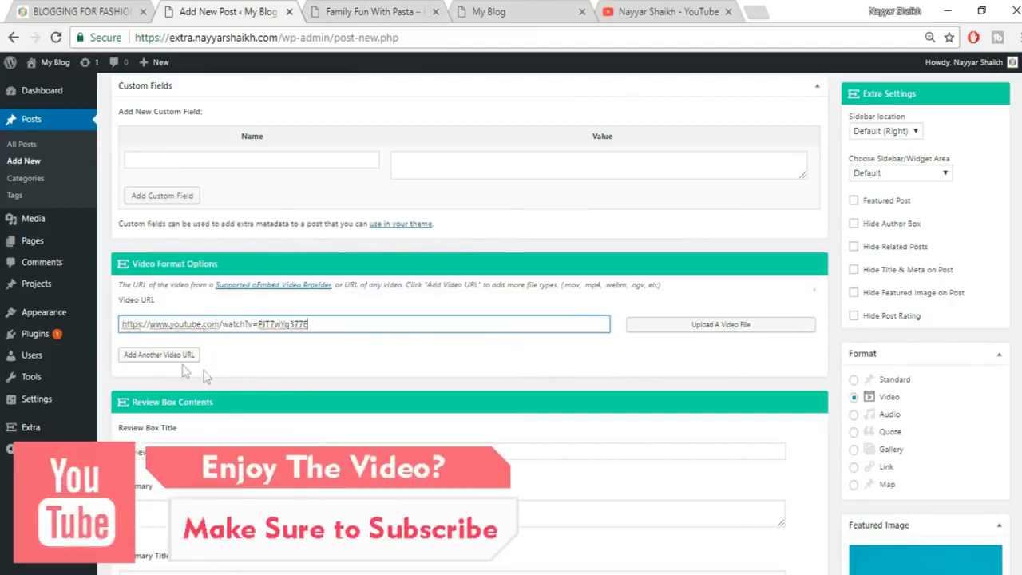
pyautogui.scroll(10, 511, 320)
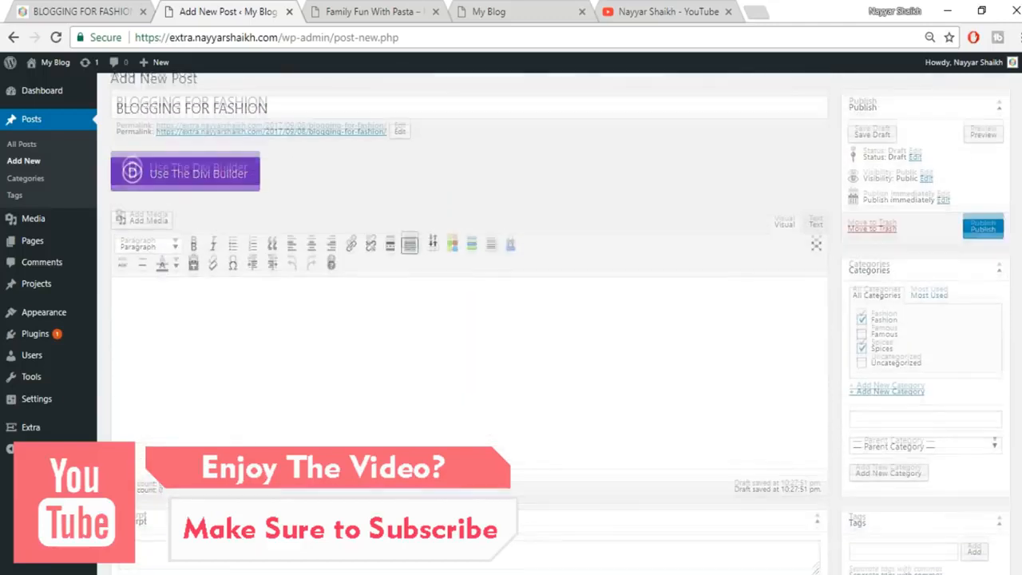
pyautogui.click(981, 237)
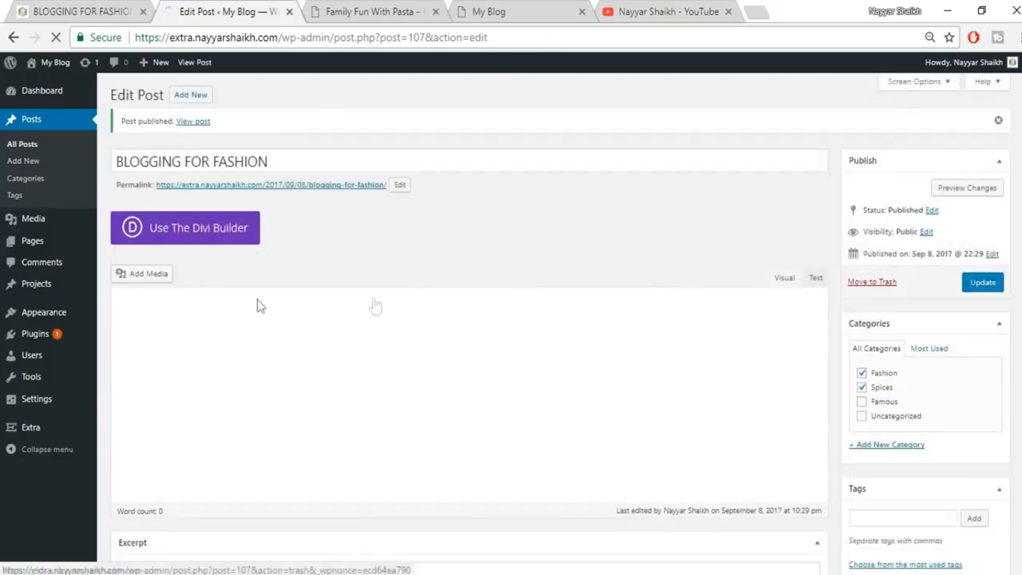
pyautogui.moveTo(34, 435)
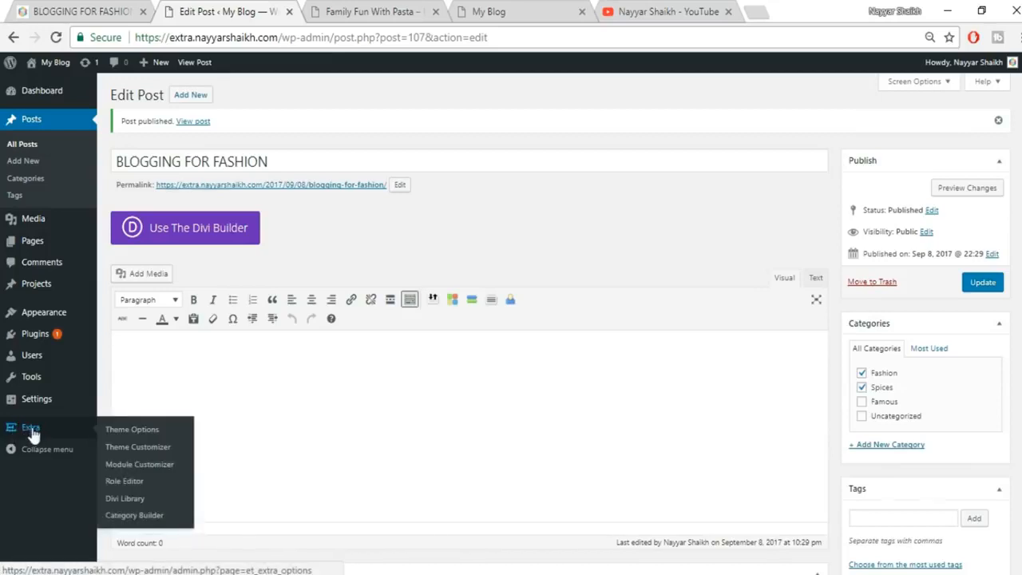
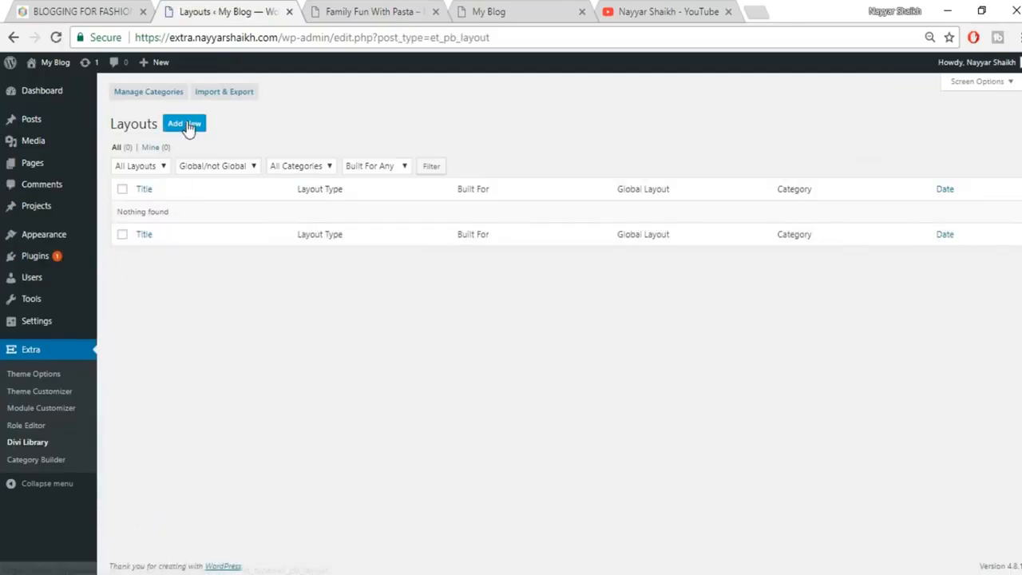
# Import LAYOUT/FashionPost.json into the Divi Library and return to the Blogging for Fashion post
pyautogui.click(236, 98)
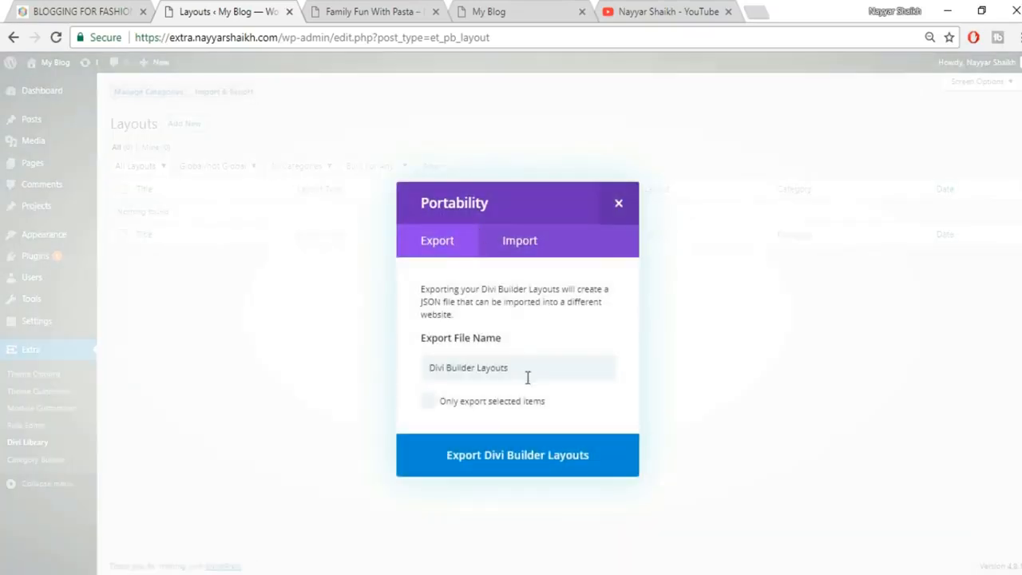
pyautogui.click(533, 250)
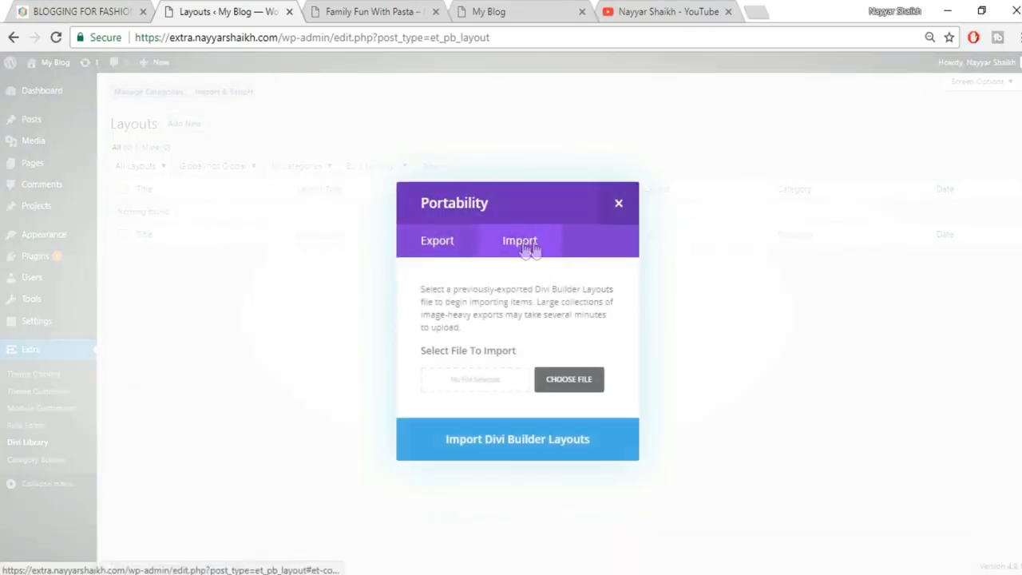
pyautogui.click(579, 389)
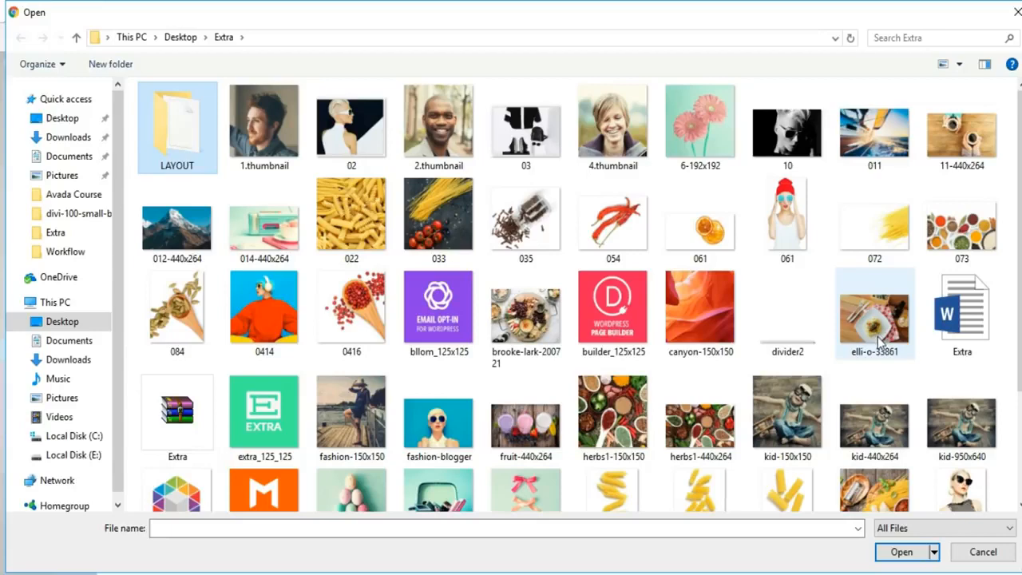
pyautogui.doubleClick(195, 141)
pyautogui.click(192, 116)
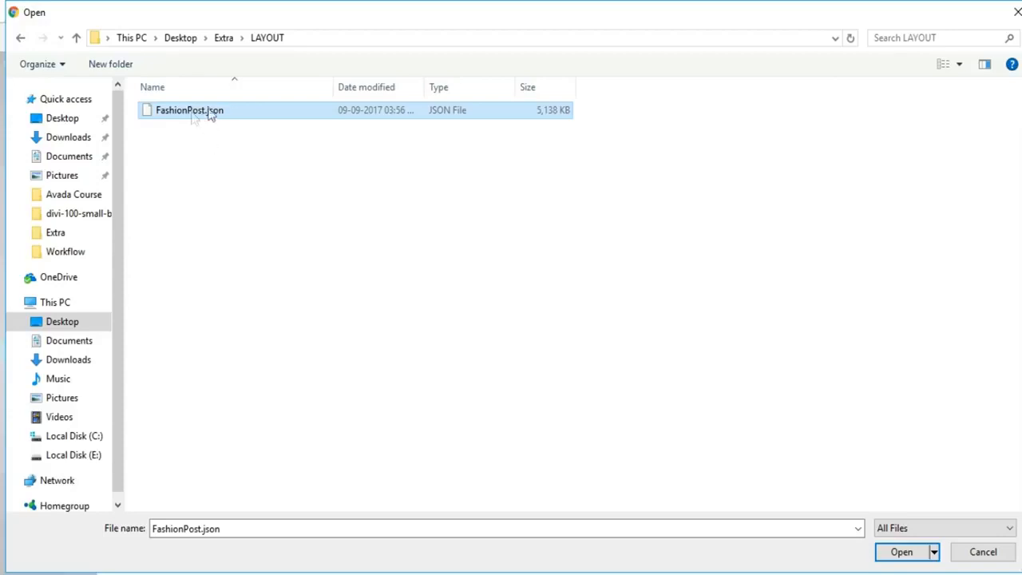
pyautogui.click(919, 558)
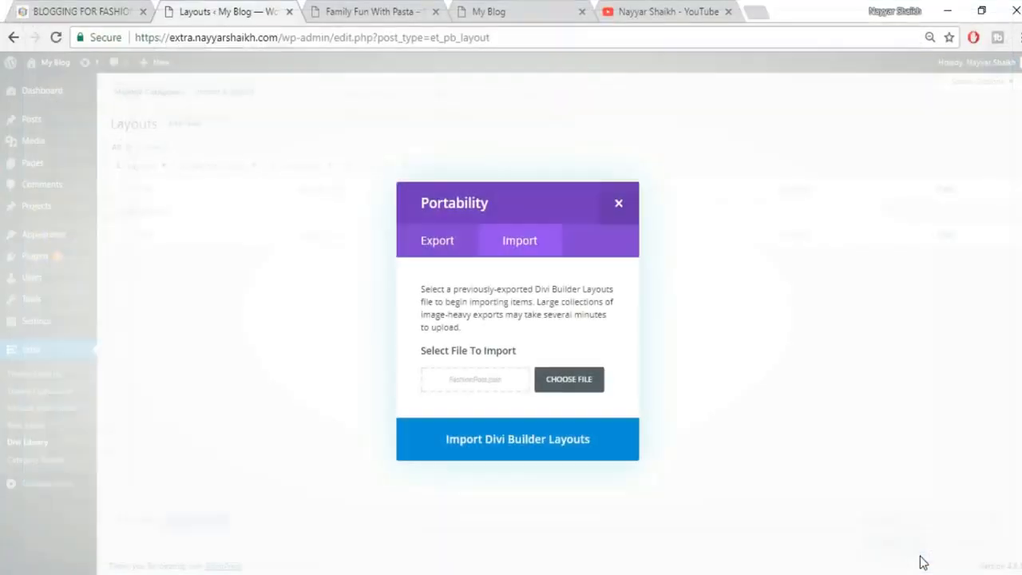
pyautogui.click(551, 448)
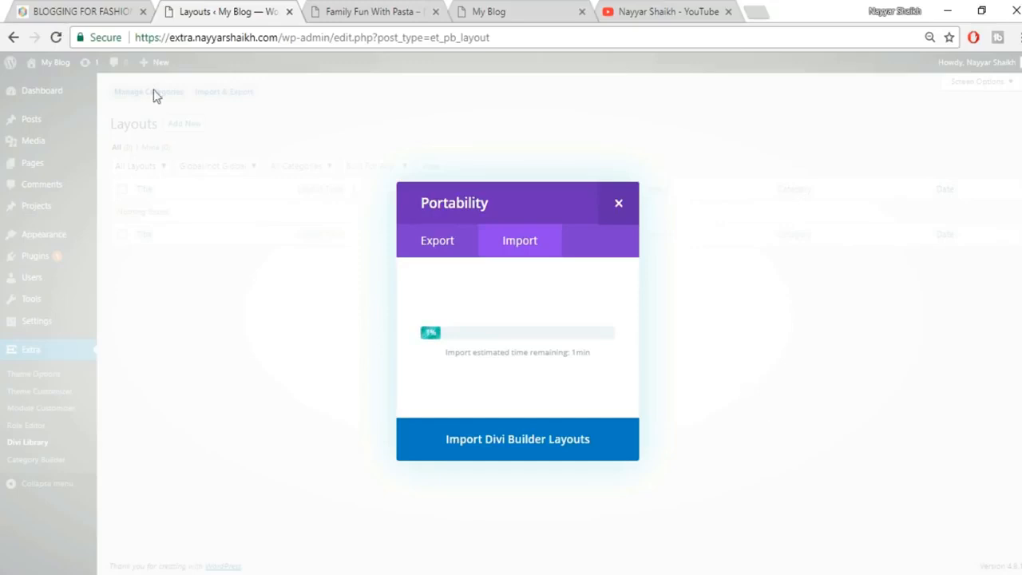
pyautogui.click(80, 9)
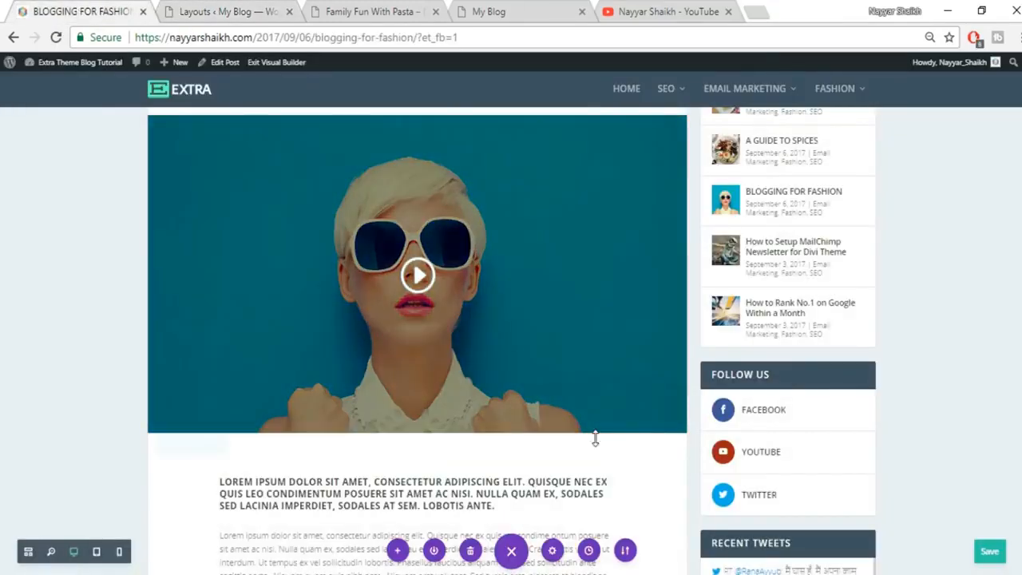
# Scroll through the live Blogging for Fashion post, which shows only its featured video
pyautogui.scroll(-3, 494, 383)
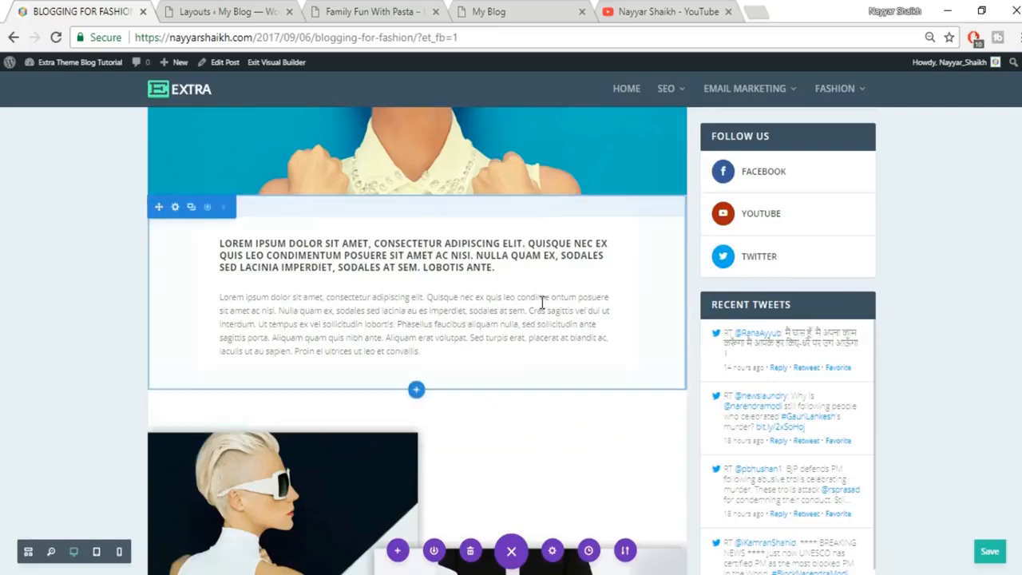
pyautogui.scroll(-3, 555, 397)
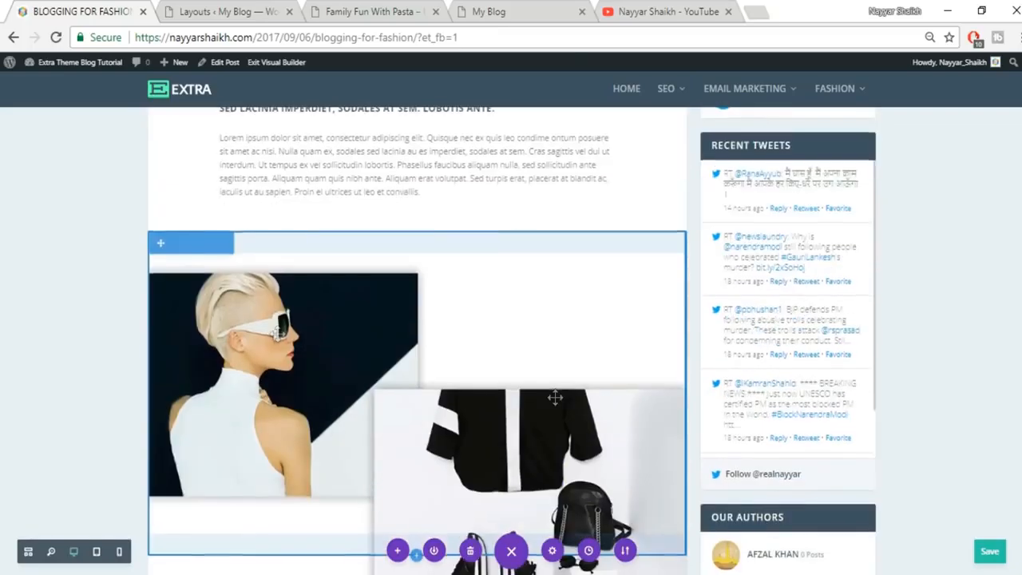
pyautogui.scroll(-1, 398, 449)
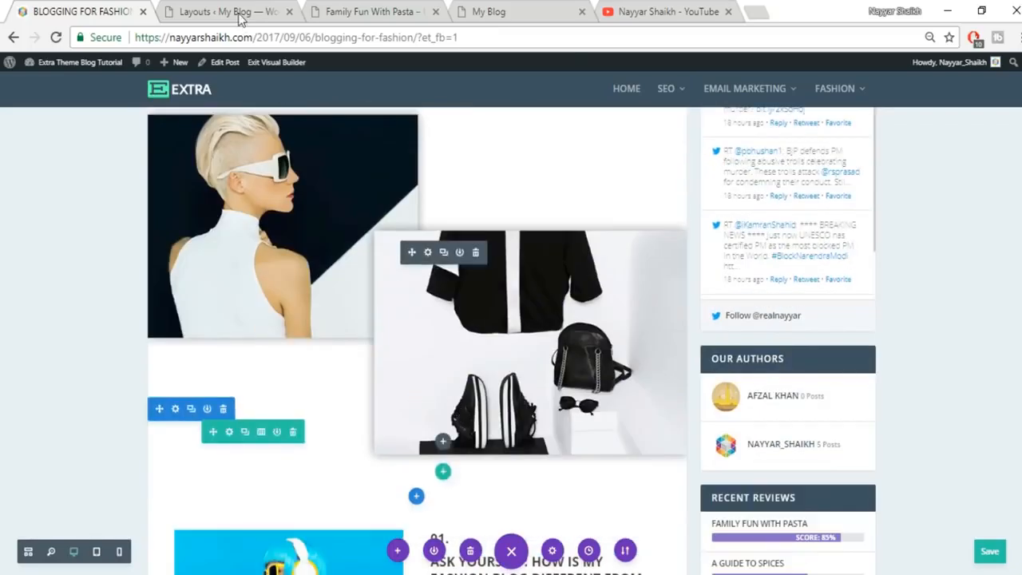
pyautogui.click(232, 11)
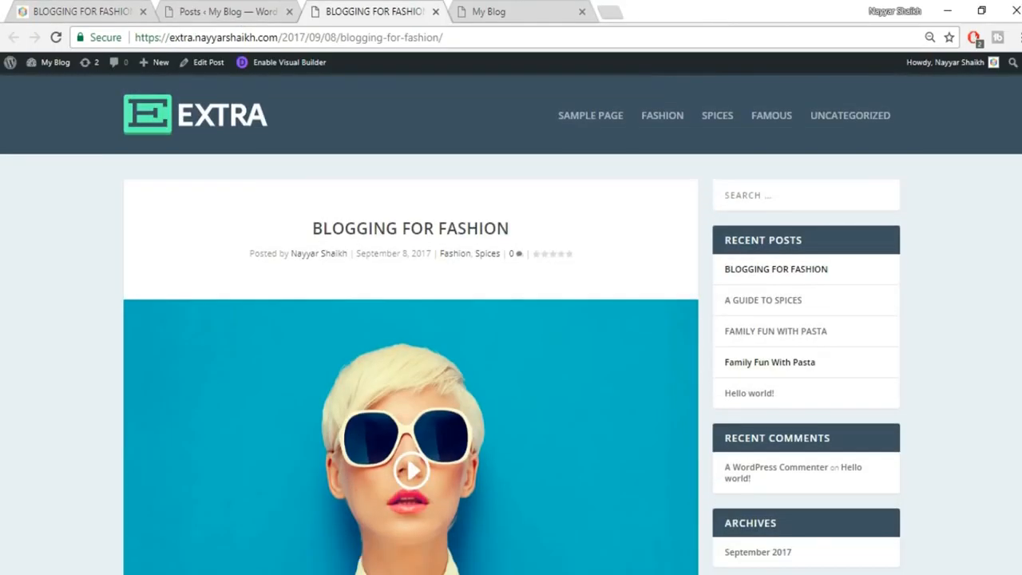
pyautogui.scroll(-3, 512, 320)
pyautogui.scroll(3, 511, 349)
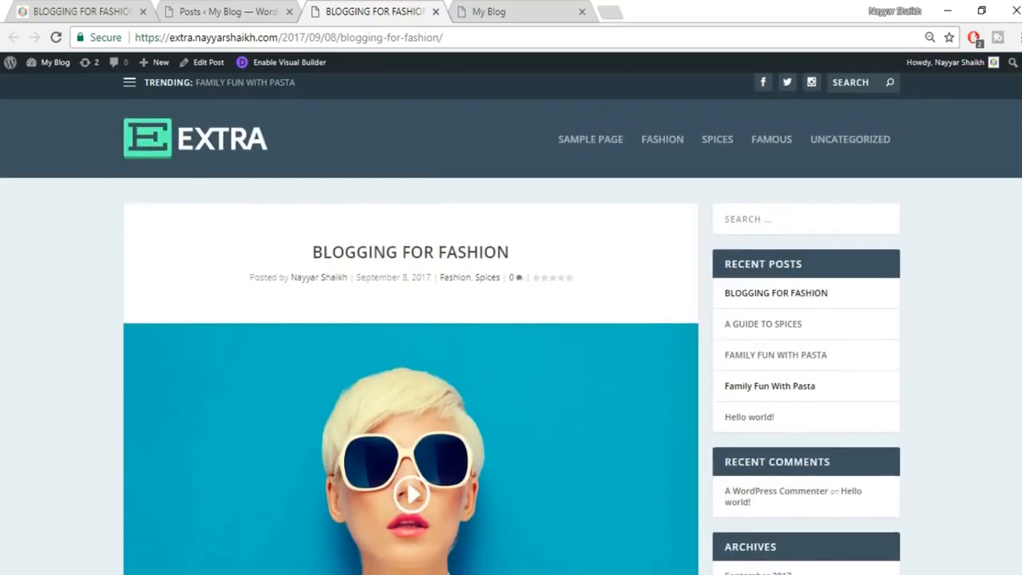
pyautogui.scroll(-5, 725, 230)
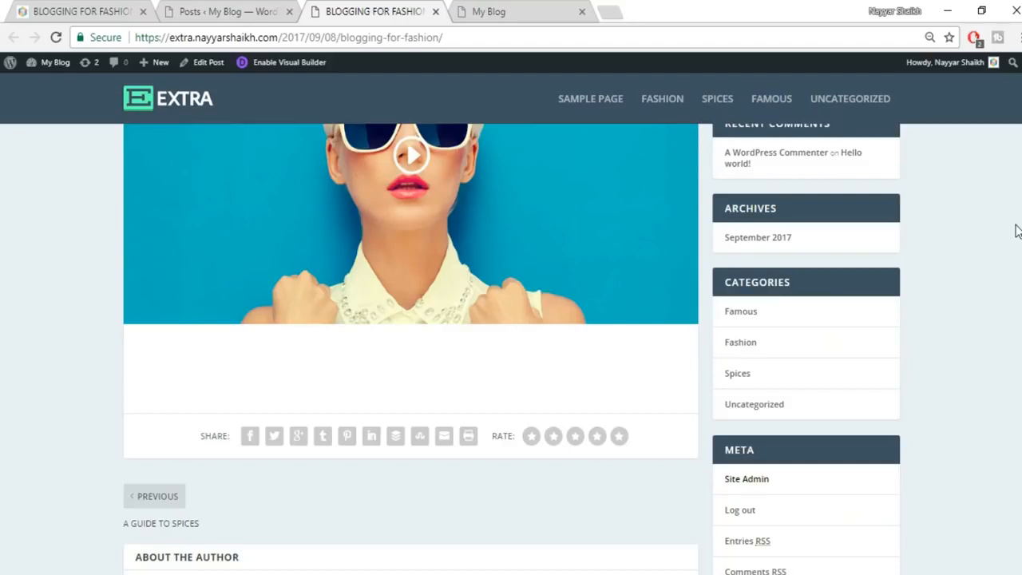
pyautogui.scroll(5, 1017, 231)
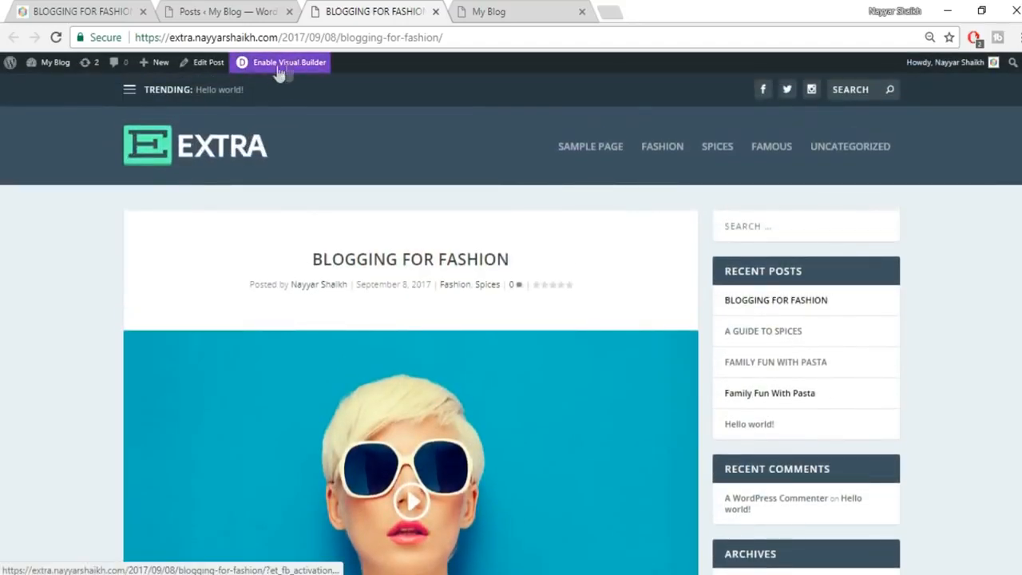
# Enable the Visual Builder and import Extra/LAYOUT/FashionPost.json into the post through Portability
pyautogui.click(292, 70)
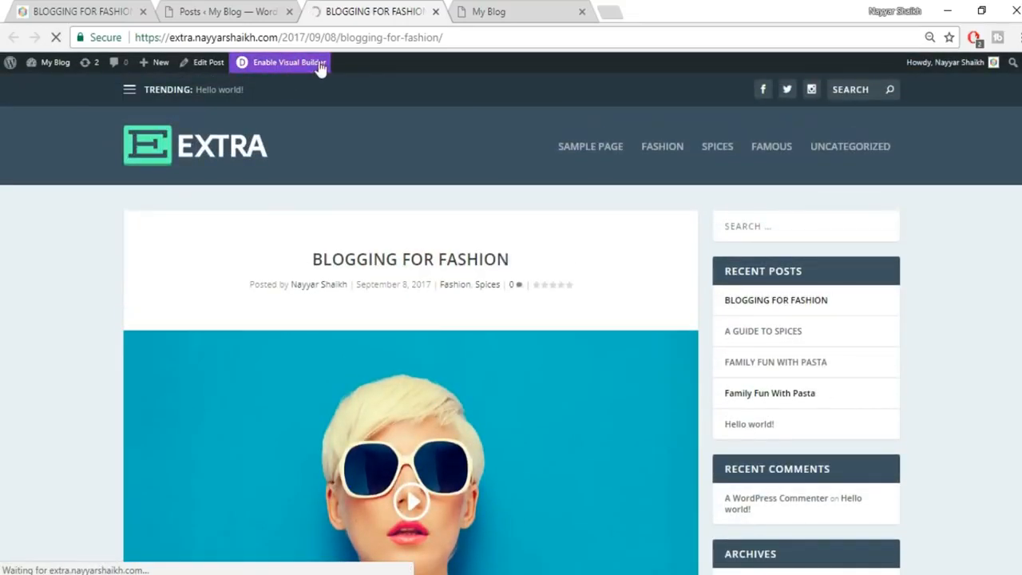
pyautogui.scroll(-3, 594, 365)
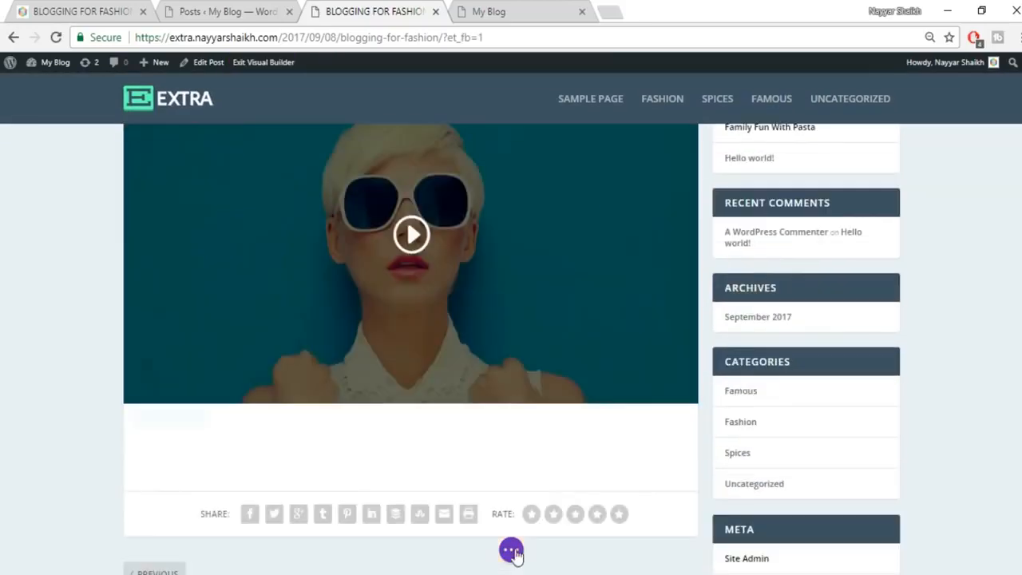
pyautogui.click(512, 550)
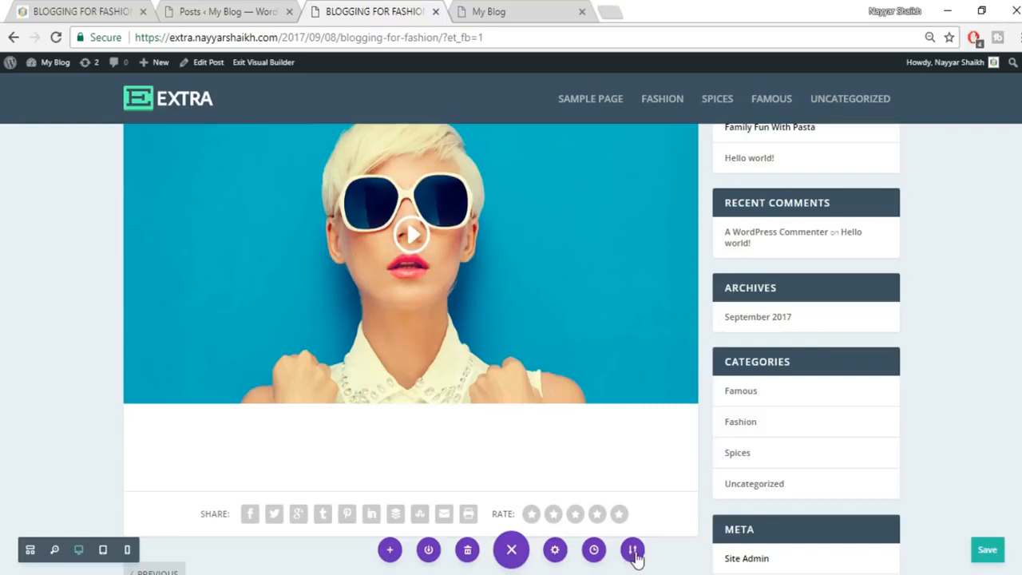
pyautogui.click(633, 550)
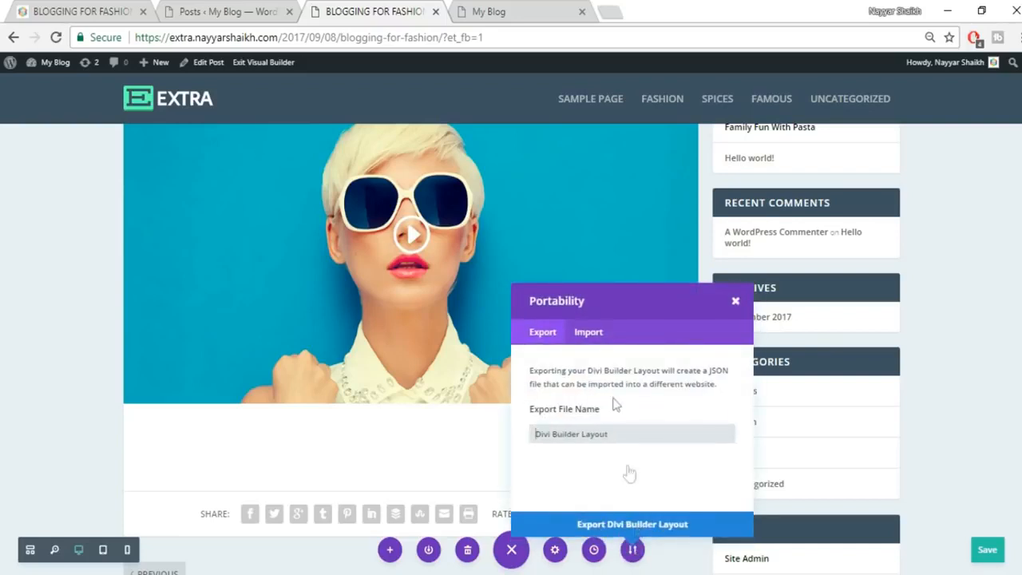
pyautogui.click(591, 335)
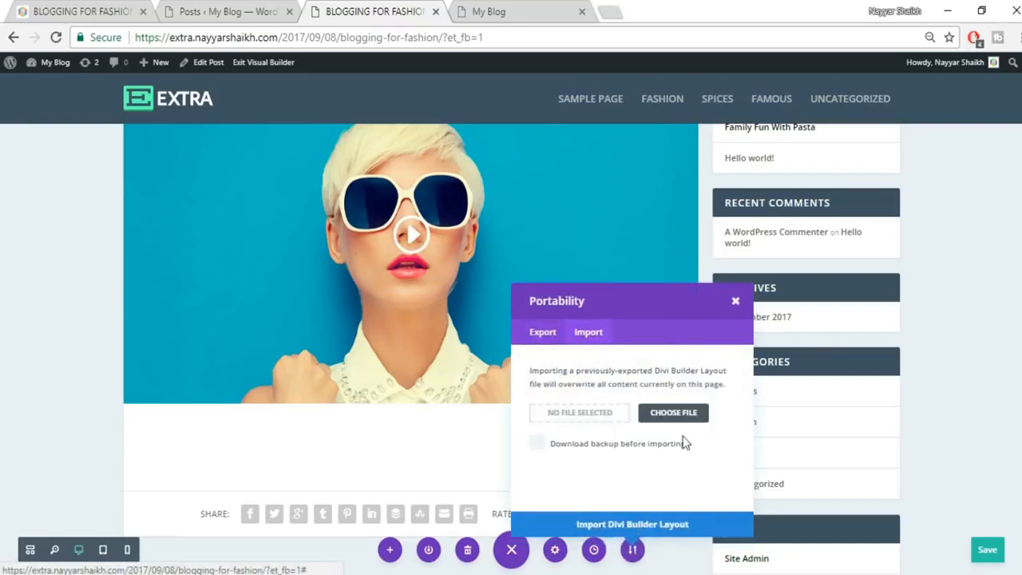
pyautogui.click(654, 414)
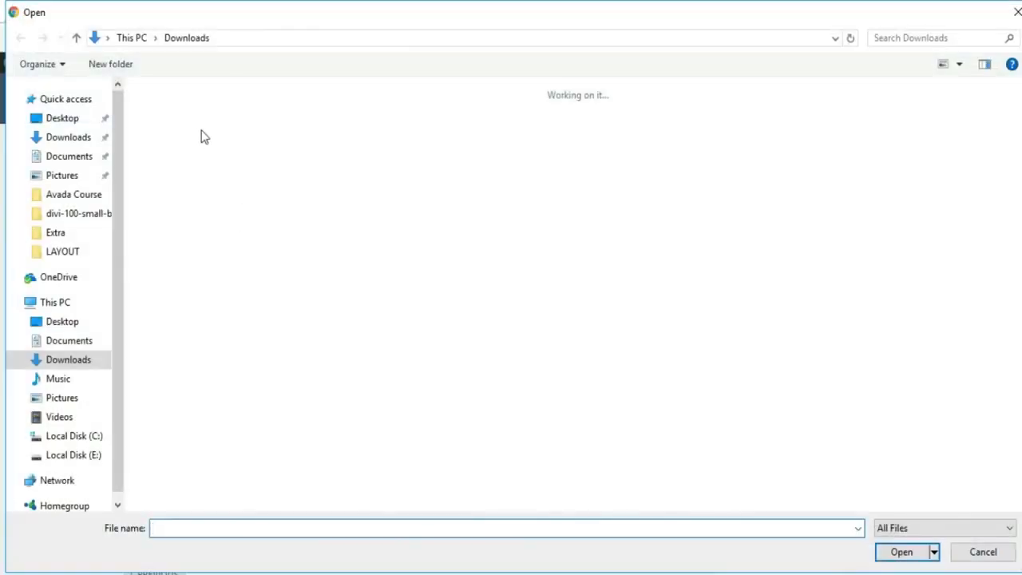
pyautogui.click(72, 234)
pyautogui.click(72, 254)
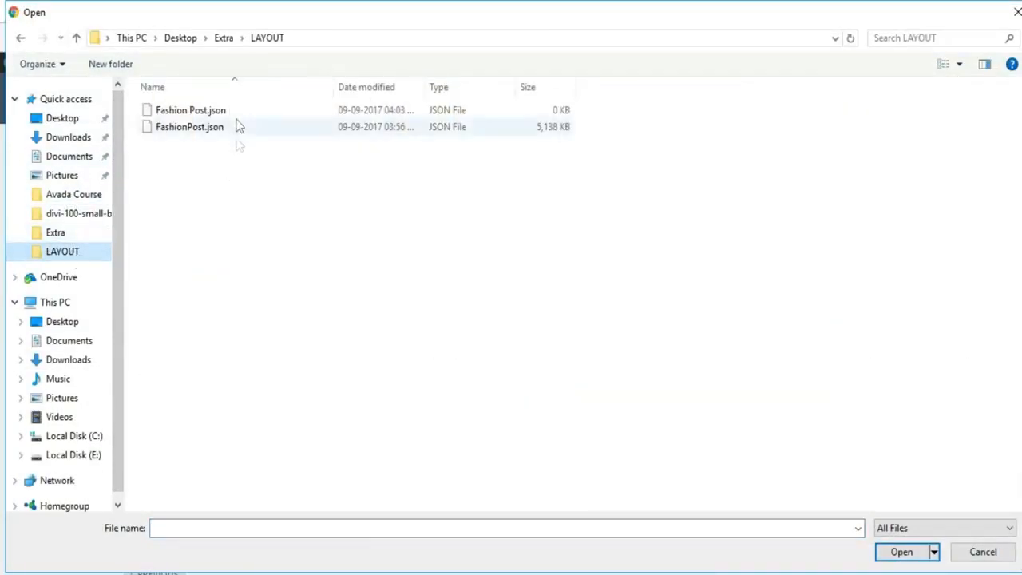
pyautogui.click(214, 131)
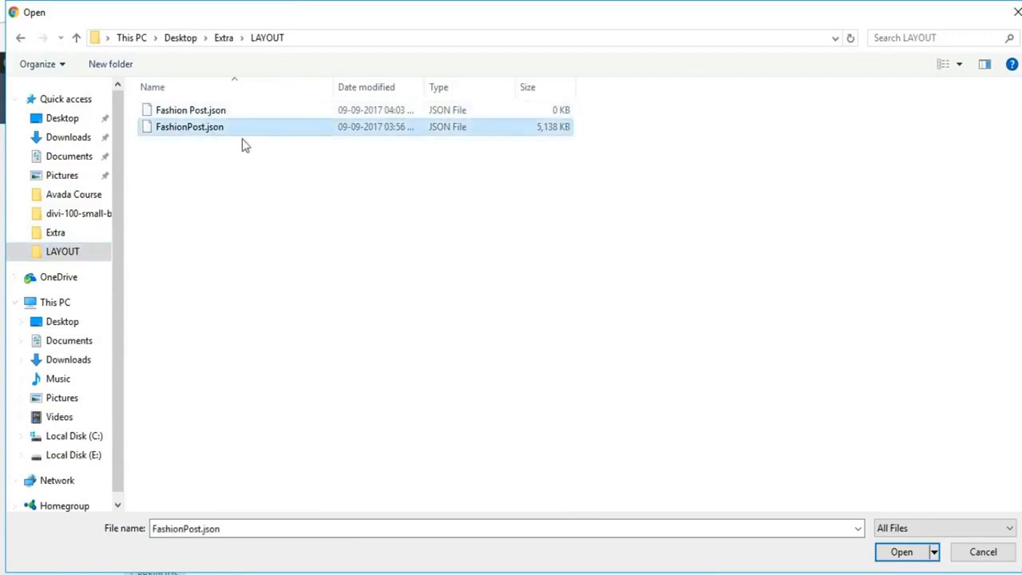
pyautogui.click(892, 552)
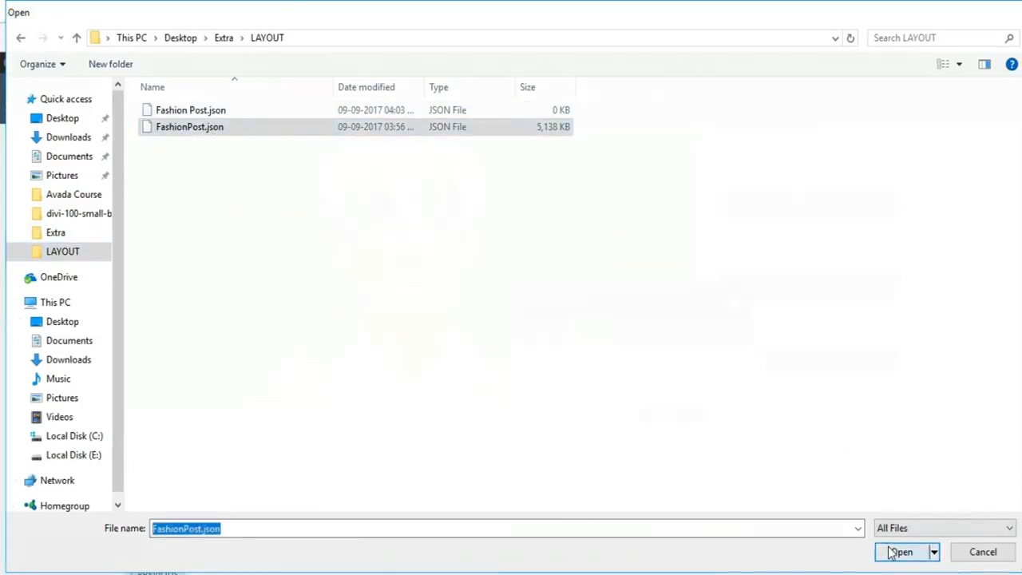
pyautogui.click(676, 525)
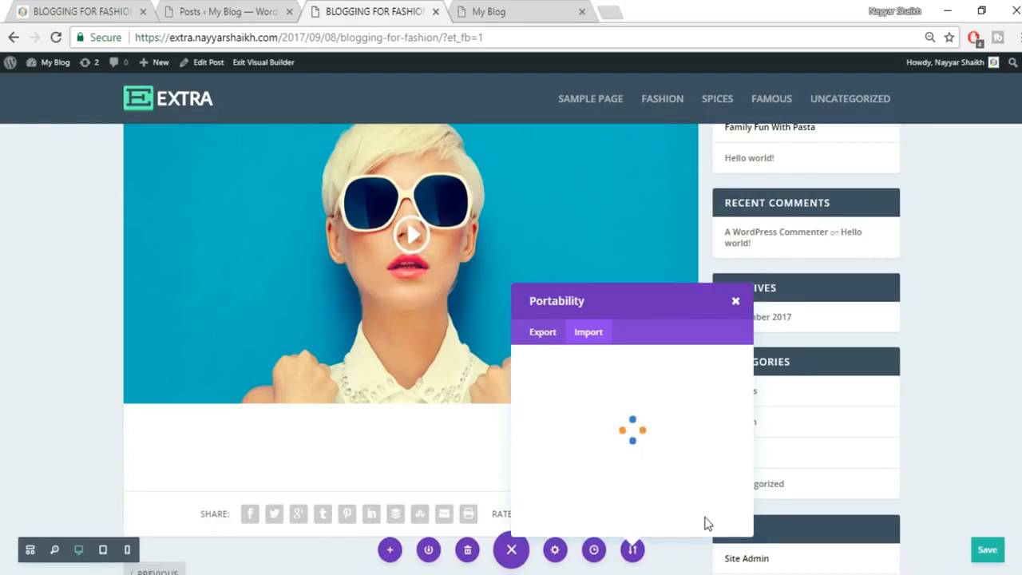
pyautogui.scroll(4, 889, 439)
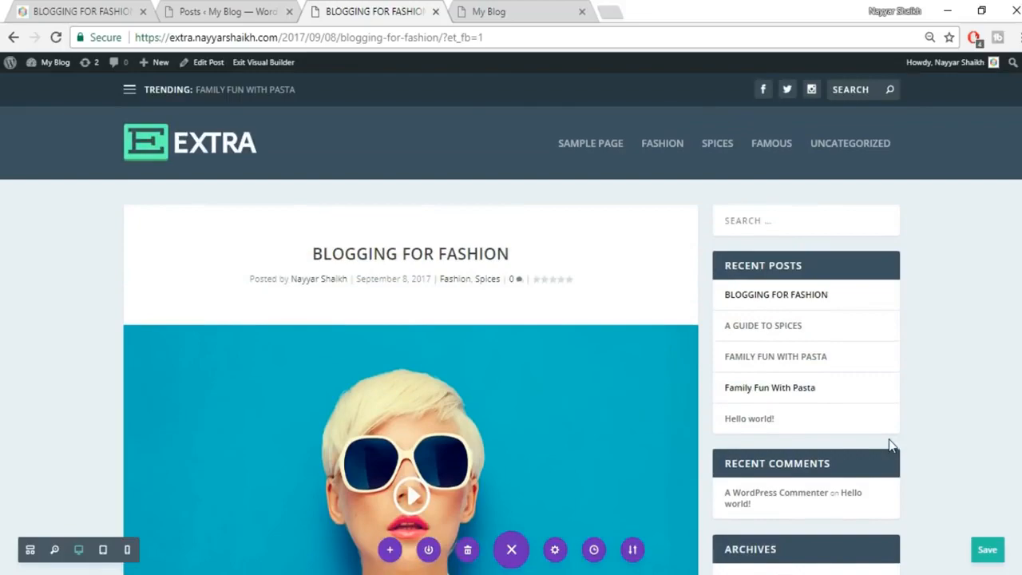
pyautogui.scroll(-3, 889, 439)
pyautogui.scroll(-8, 889, 439)
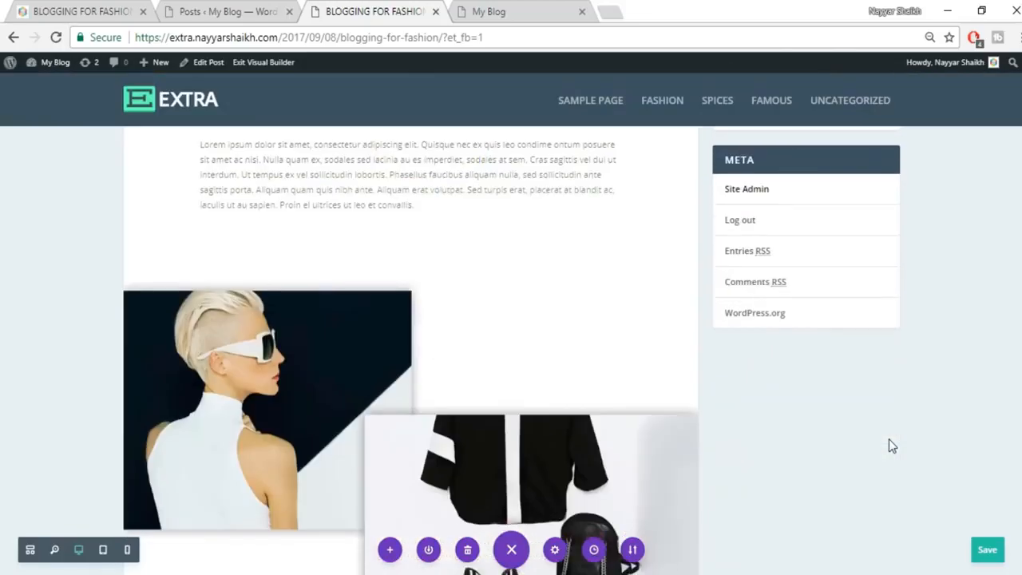
pyautogui.scroll(5, 912, 292)
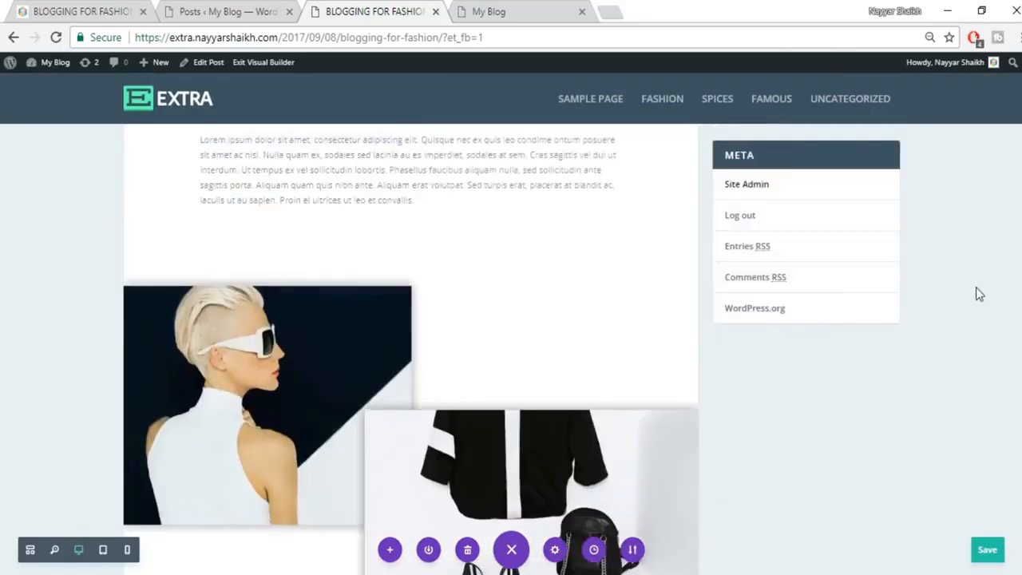
pyautogui.scroll(-8, 508, 338)
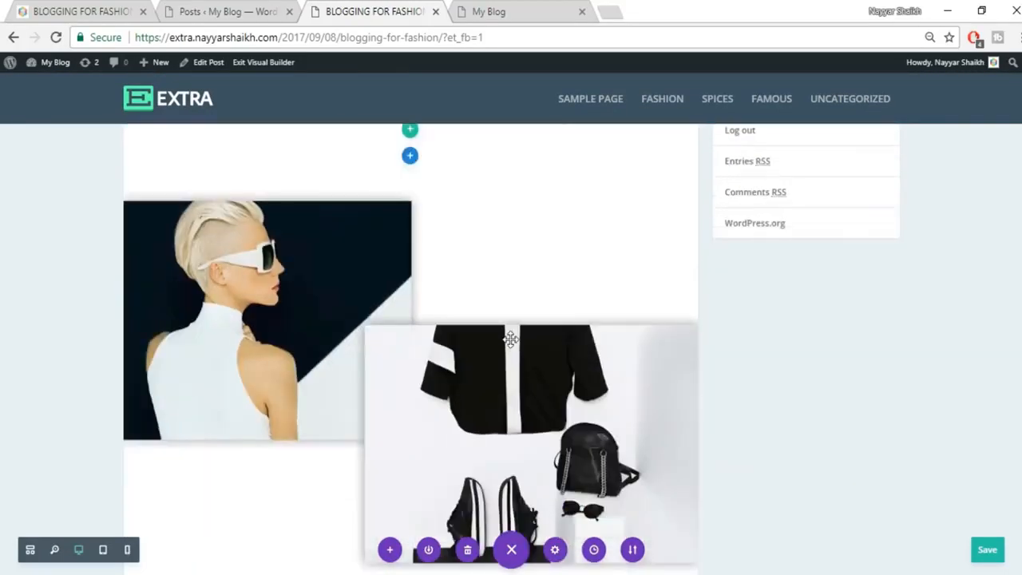
pyautogui.scroll(-4, 512, 341)
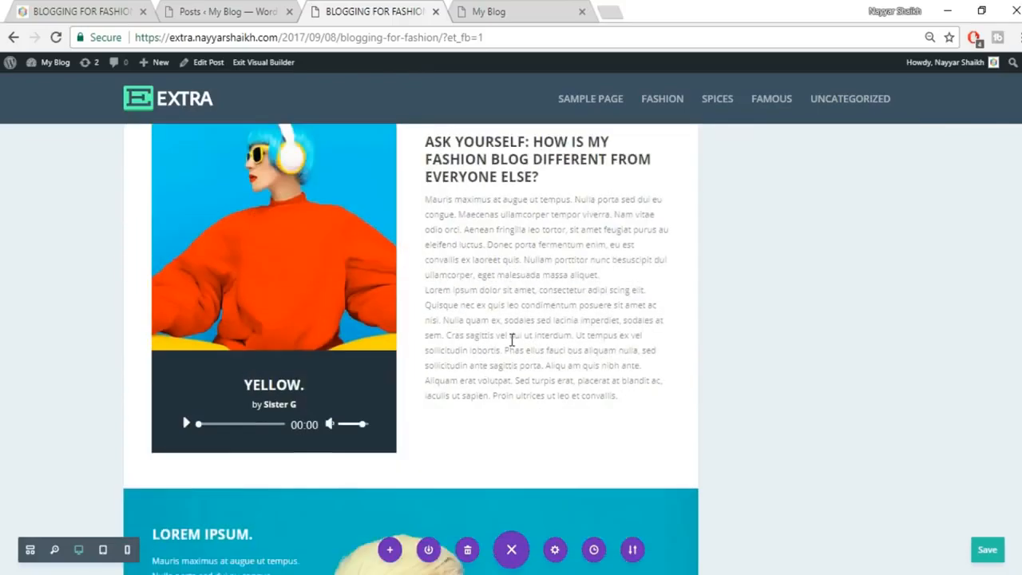
pyautogui.scroll(-10, 527, 324)
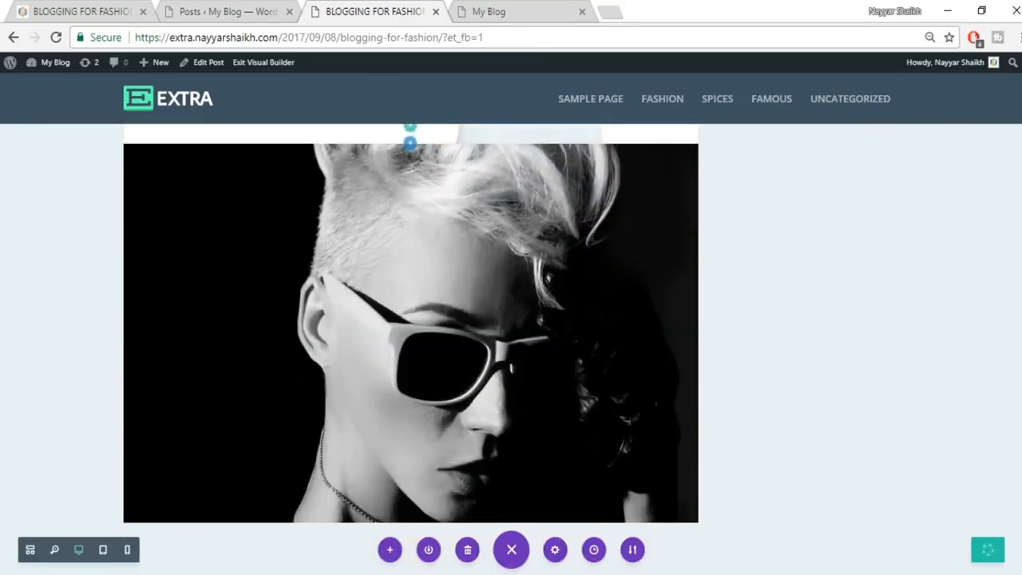
pyautogui.moveTo(665, 366)
pyautogui.click(674, 357)
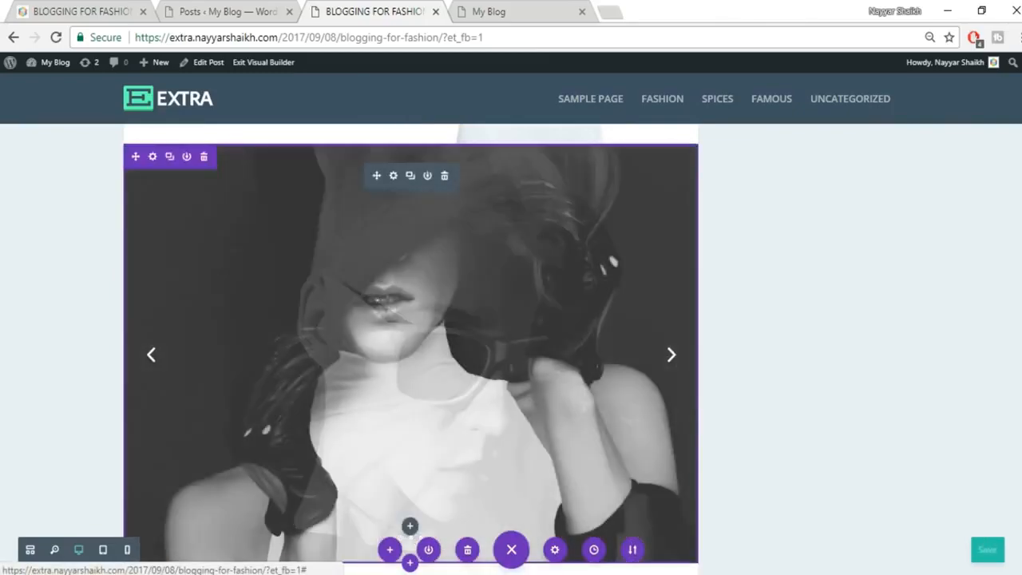
pyautogui.scroll(-10, 679, 363)
pyautogui.scroll(-10, 570, 474)
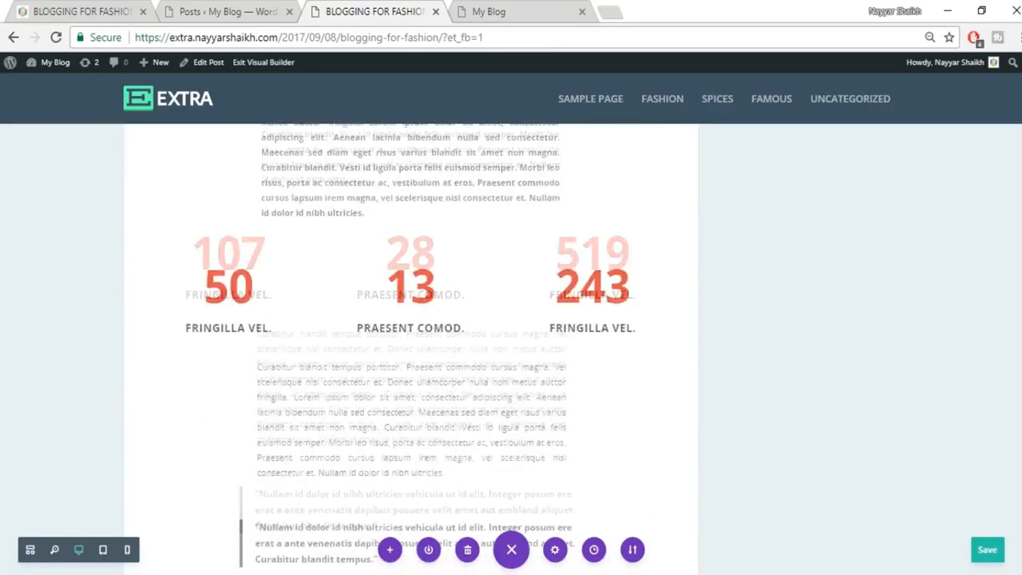
pyautogui.scroll(10, 571, 475)
pyautogui.scroll(-3, 570, 475)
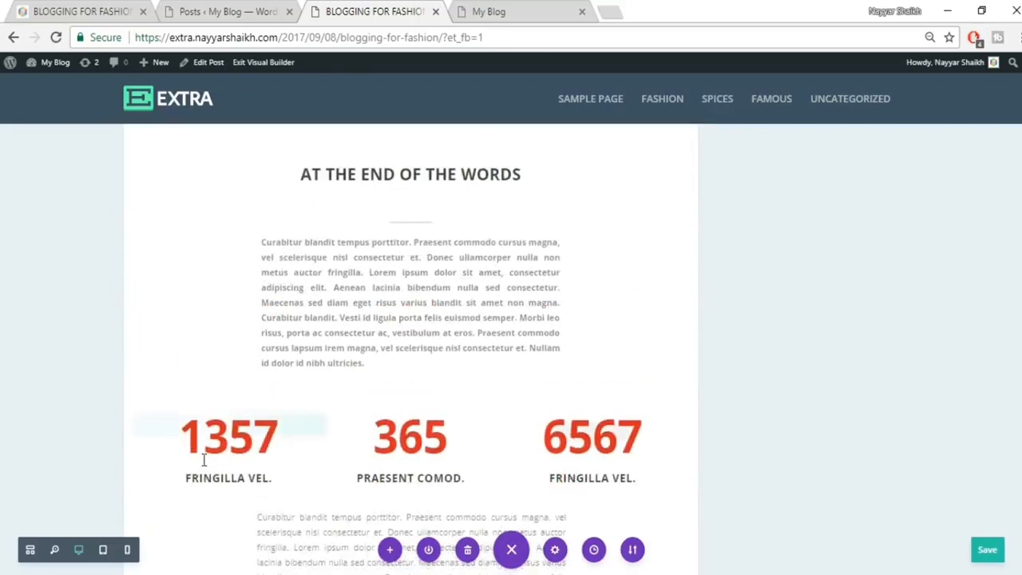
pyautogui.moveTo(396, 447)
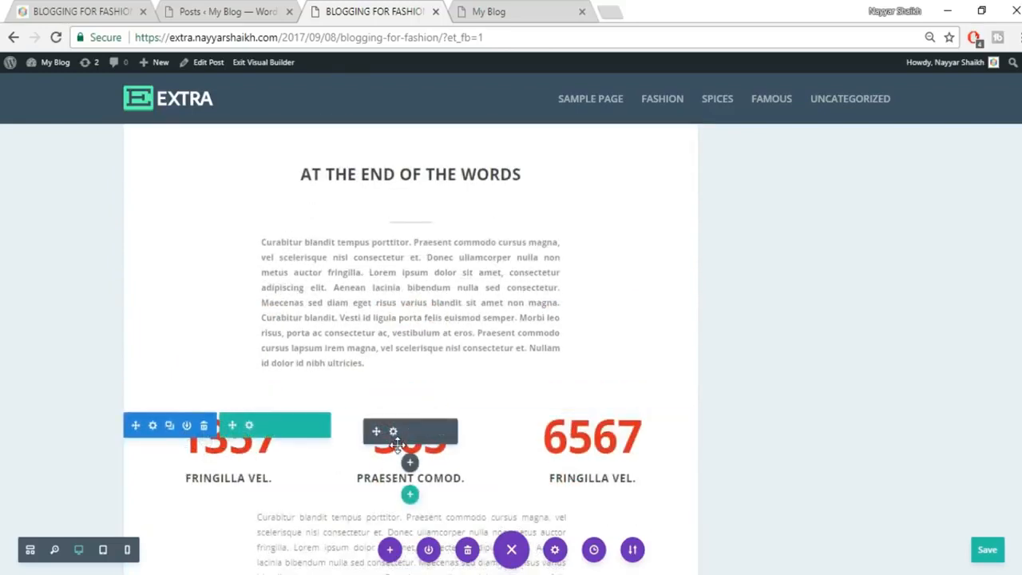
pyautogui.click(393, 432)
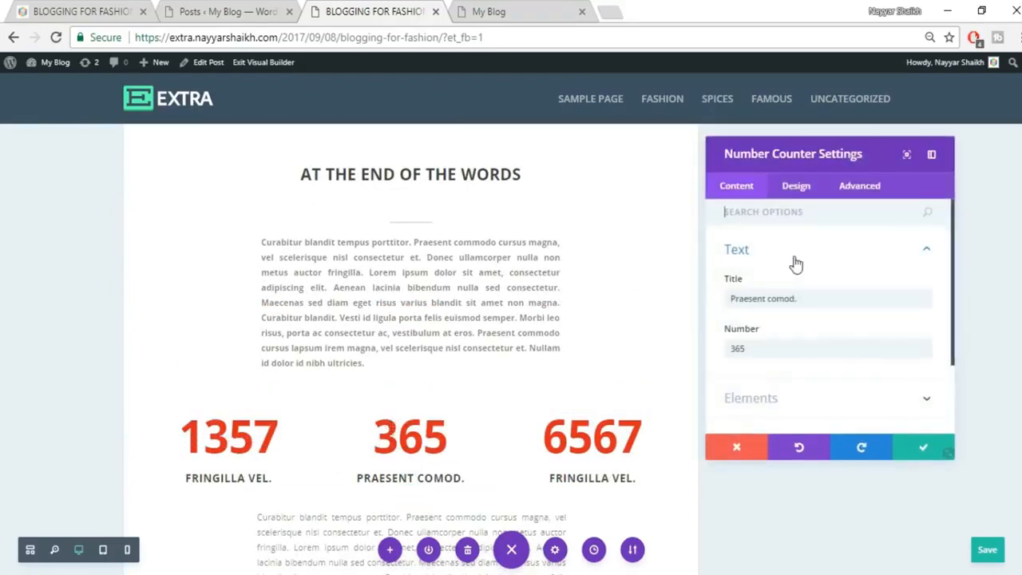
pyautogui.click(920, 444)
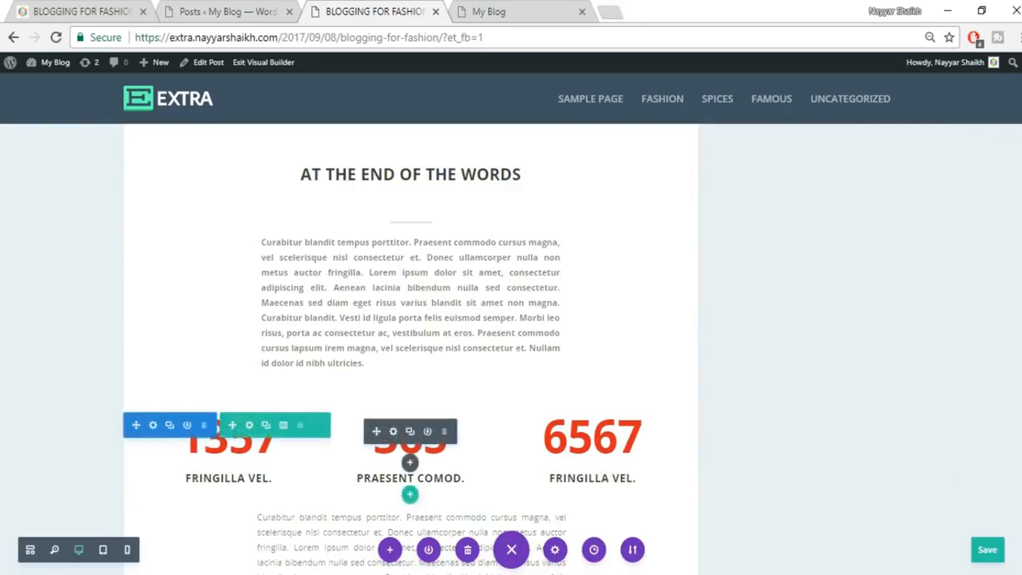
pyautogui.scroll(15, 410, 400)
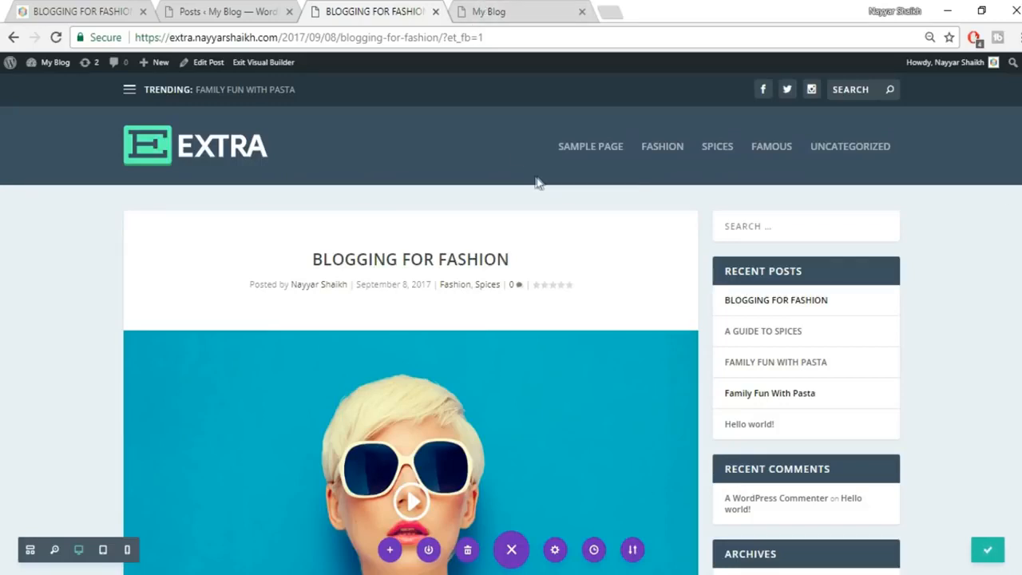
# Reload the My Blog home page and scroll through the demo site's home page for comparison
pyautogui.click(531, 10)
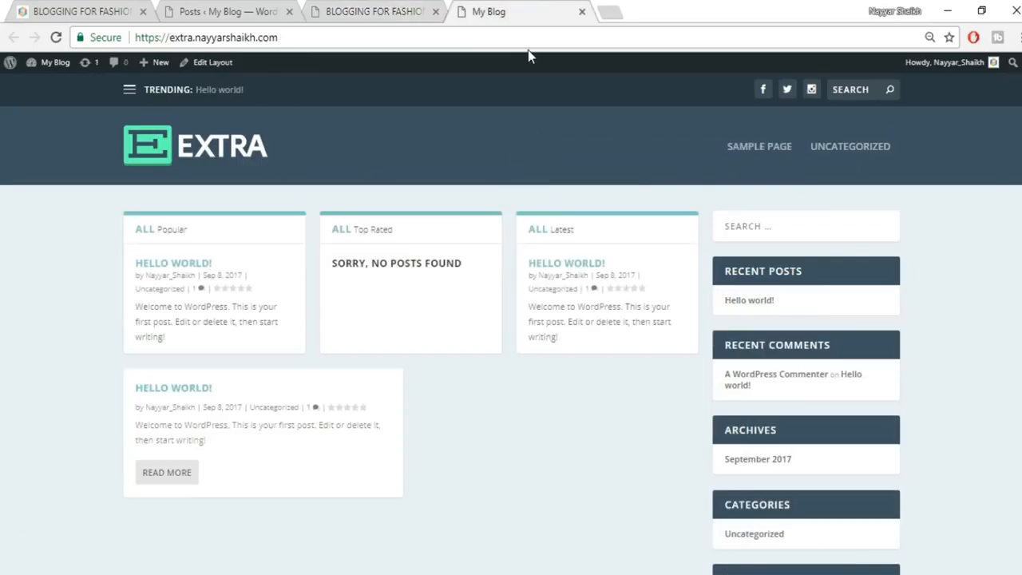
pyautogui.click(212, 150)
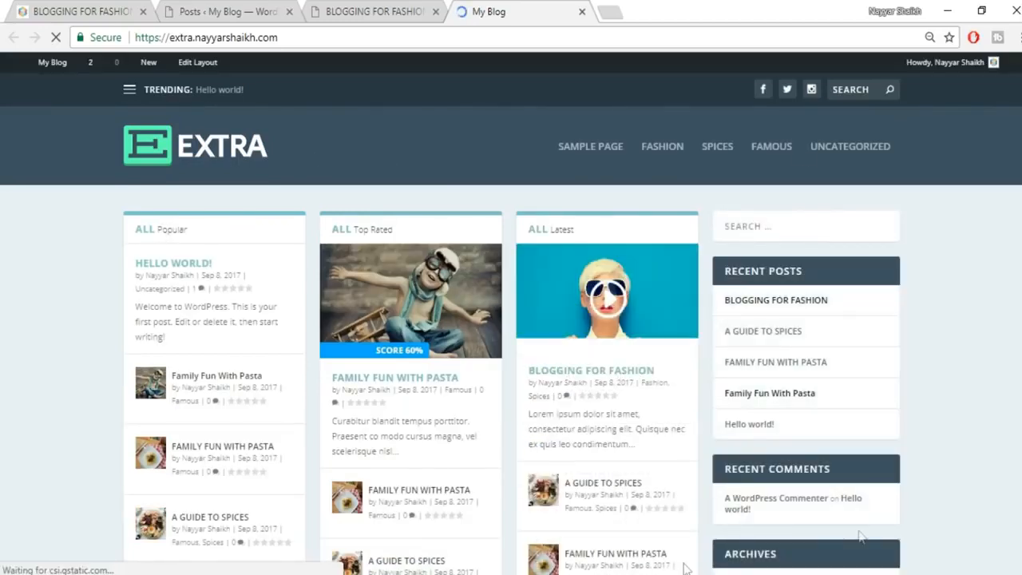
pyautogui.click(119, 8)
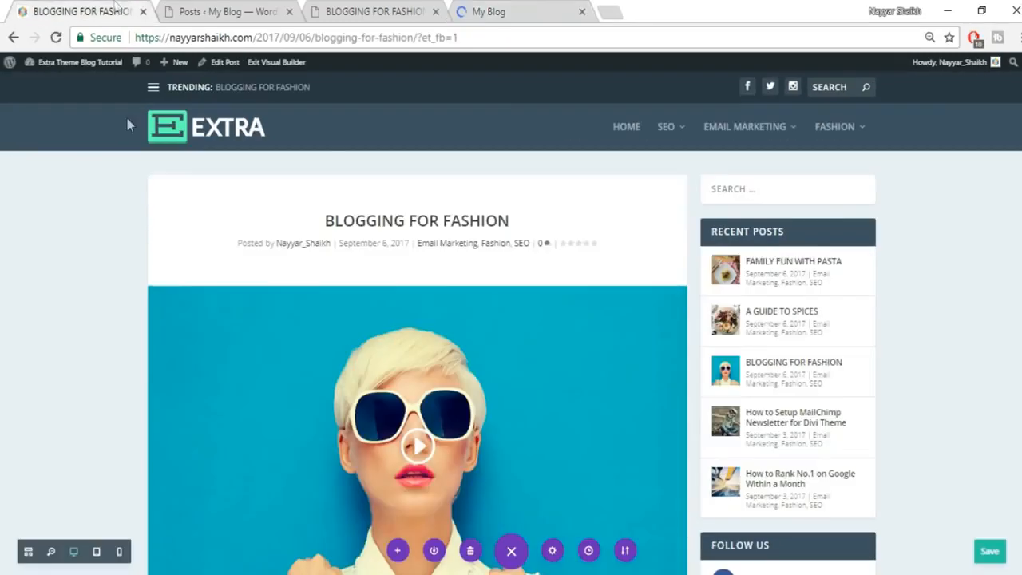
pyautogui.click(198, 130)
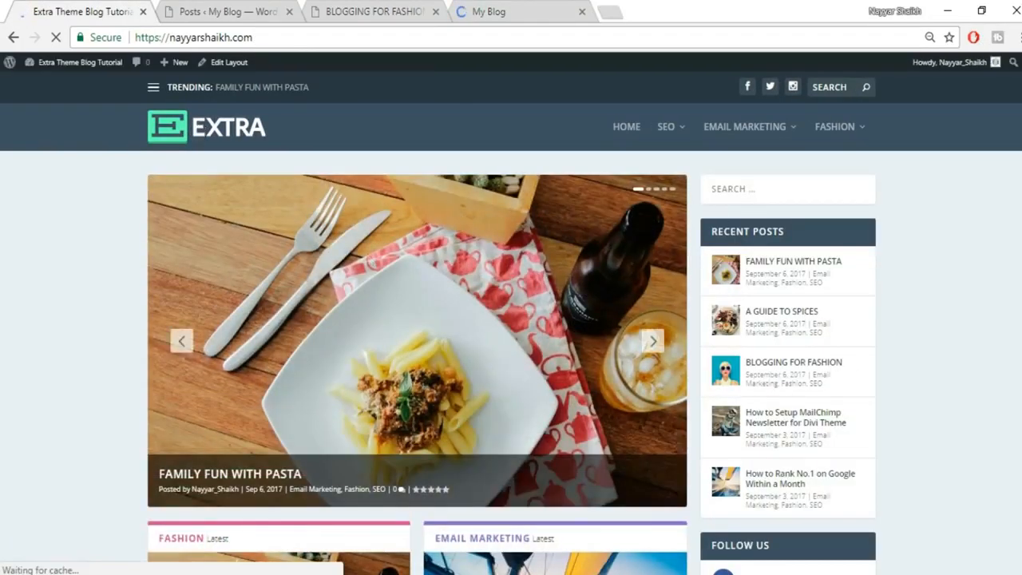
pyautogui.scroll(-6, 1015, 335)
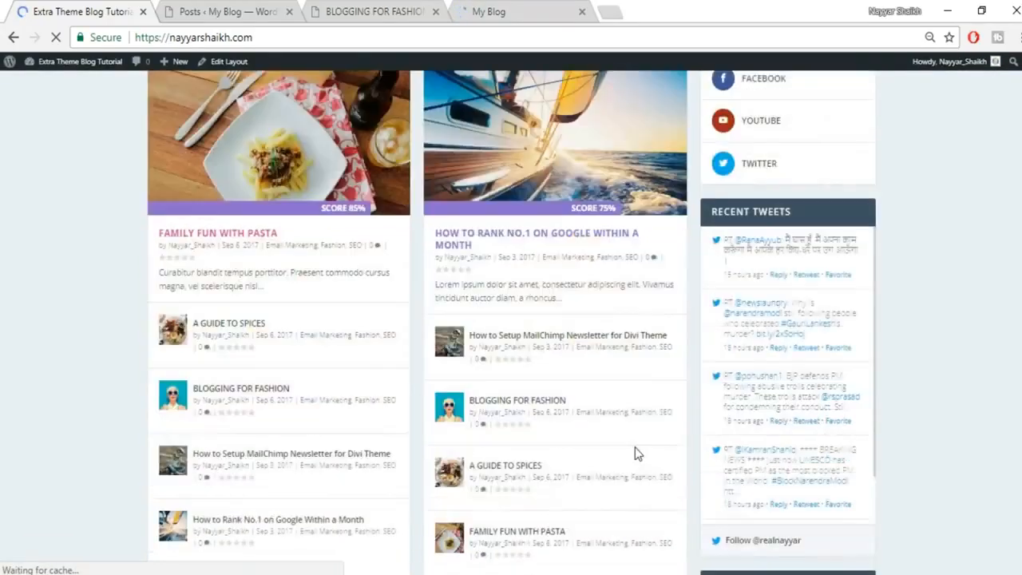
pyautogui.scroll(-4, 638, 453)
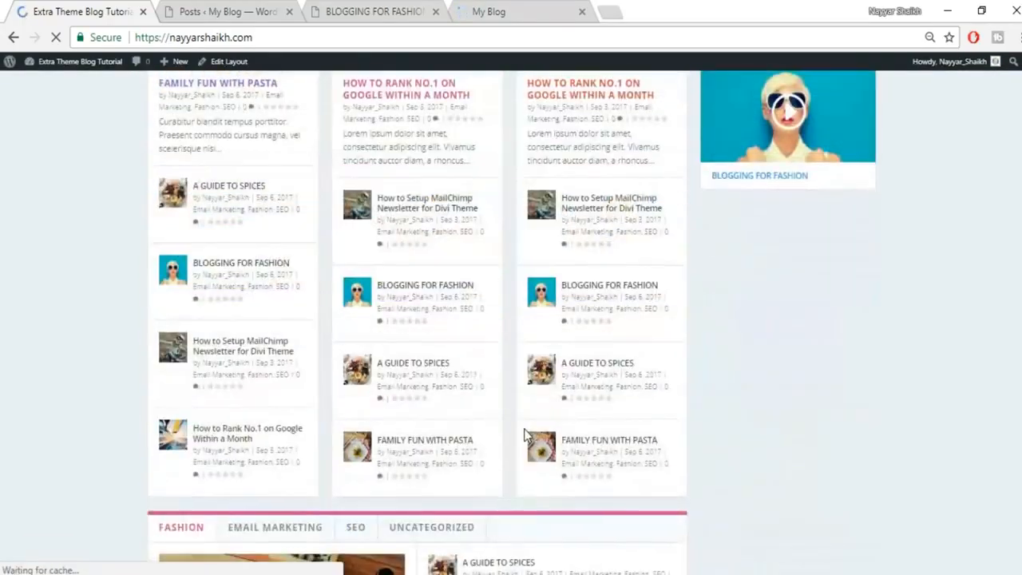
pyautogui.scroll(-3, 532, 467)
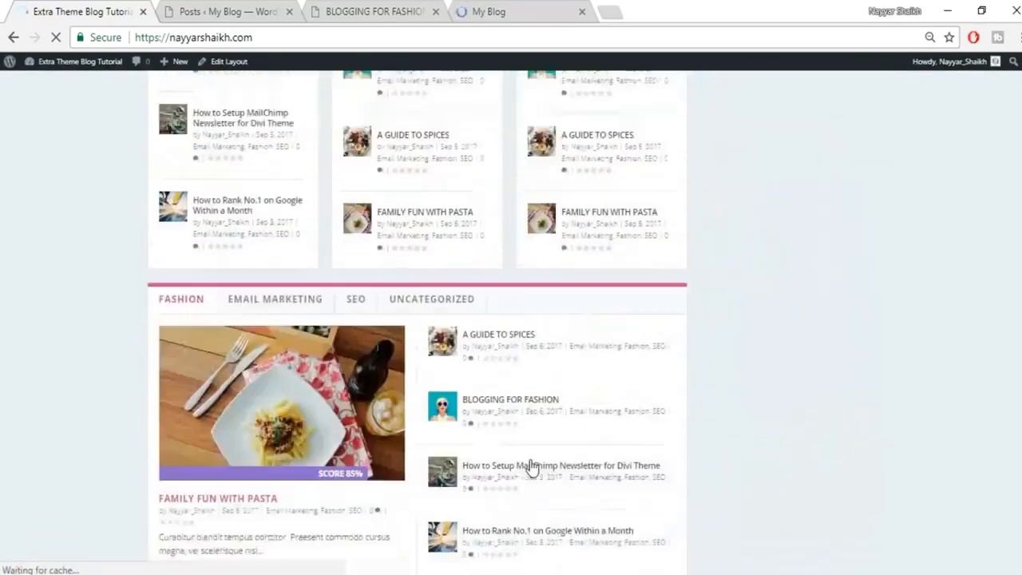
pyautogui.scroll(10, 531, 467)
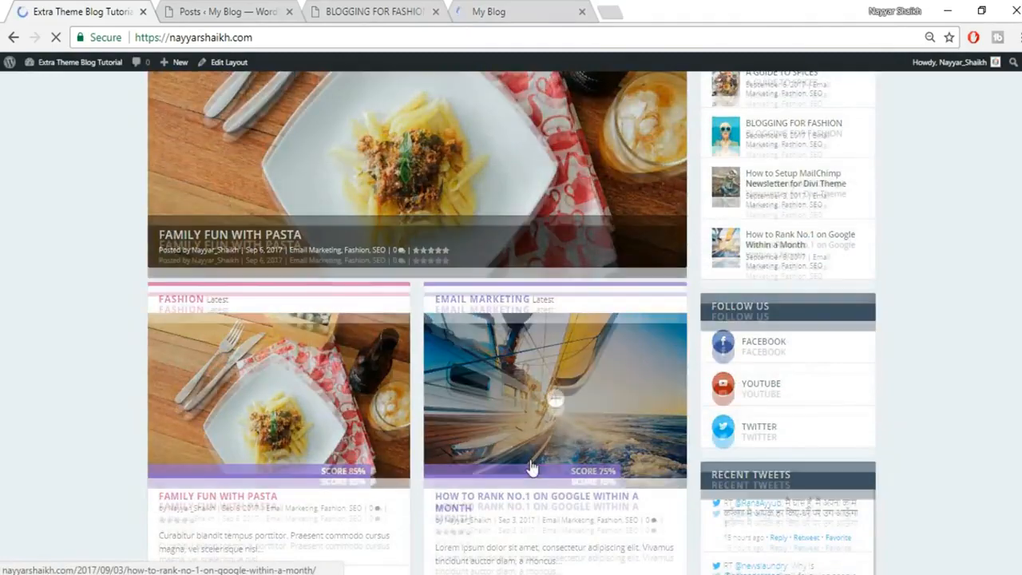
# Open the home page's Edit Layout link in a new tab to edit the Homepage category layout
pyautogui.click(375, 9)
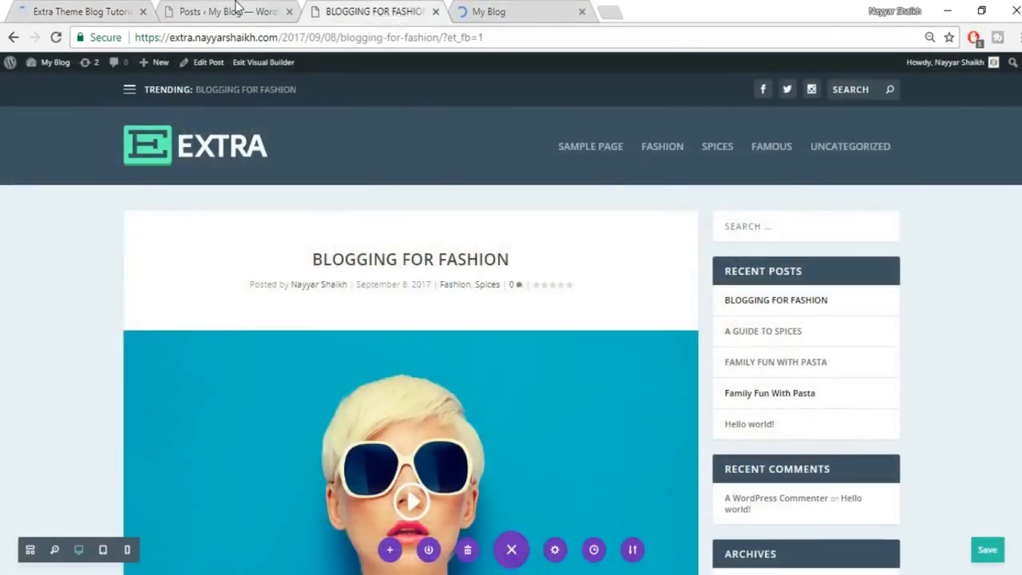
pyautogui.click(237, 8)
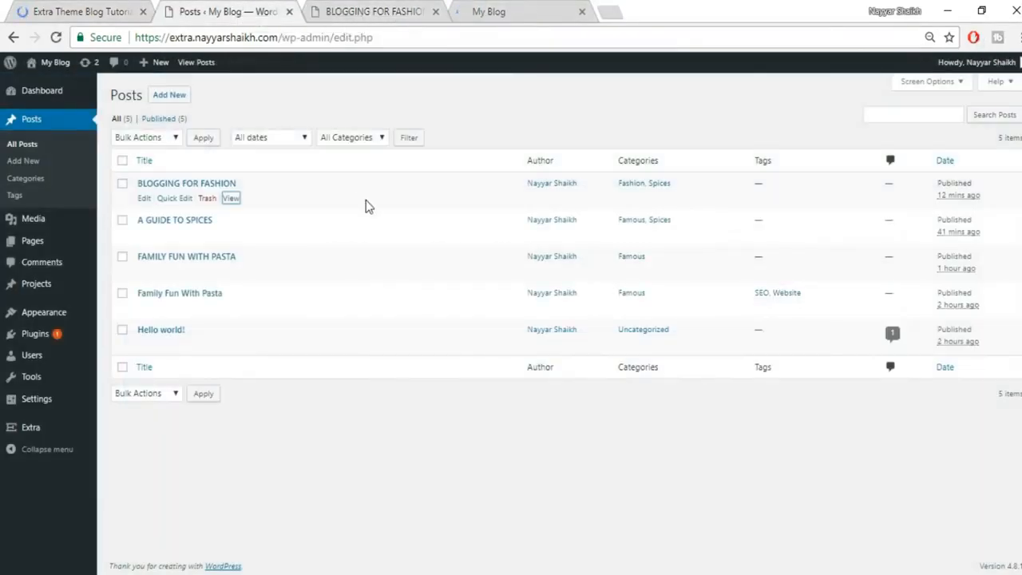
pyautogui.moveTo(45, 249)
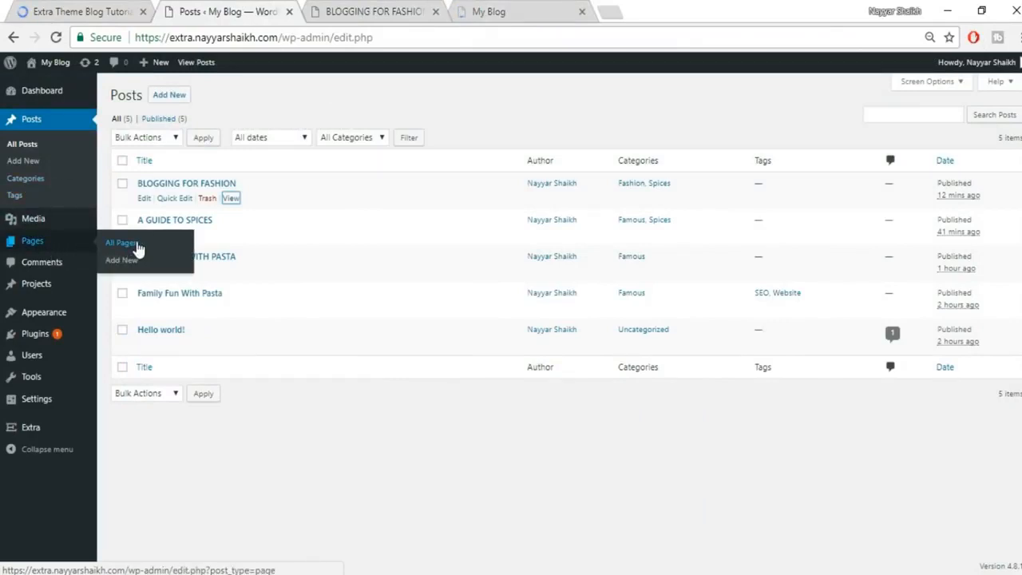
pyautogui.click(362, 9)
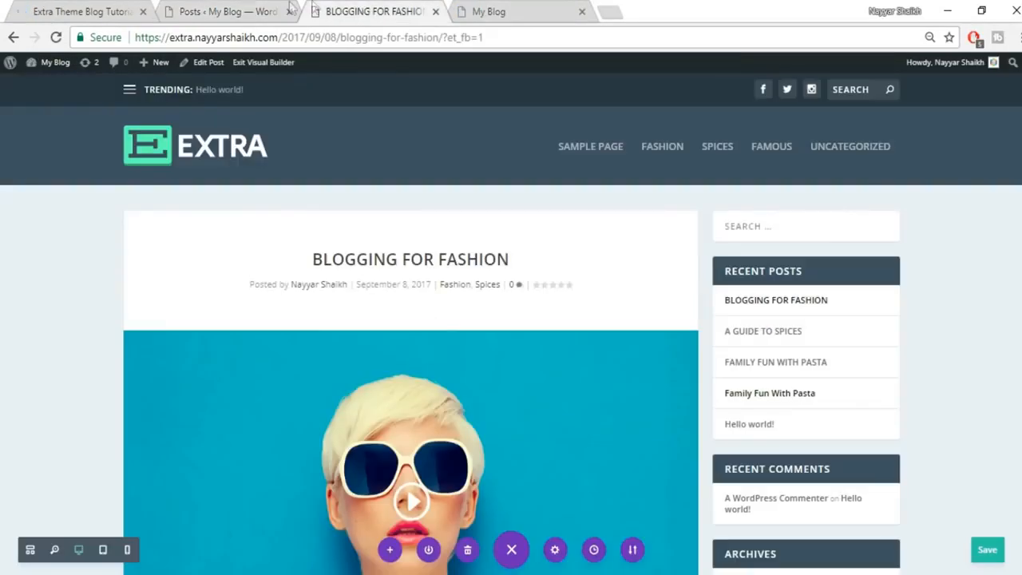
pyautogui.click(475, 11)
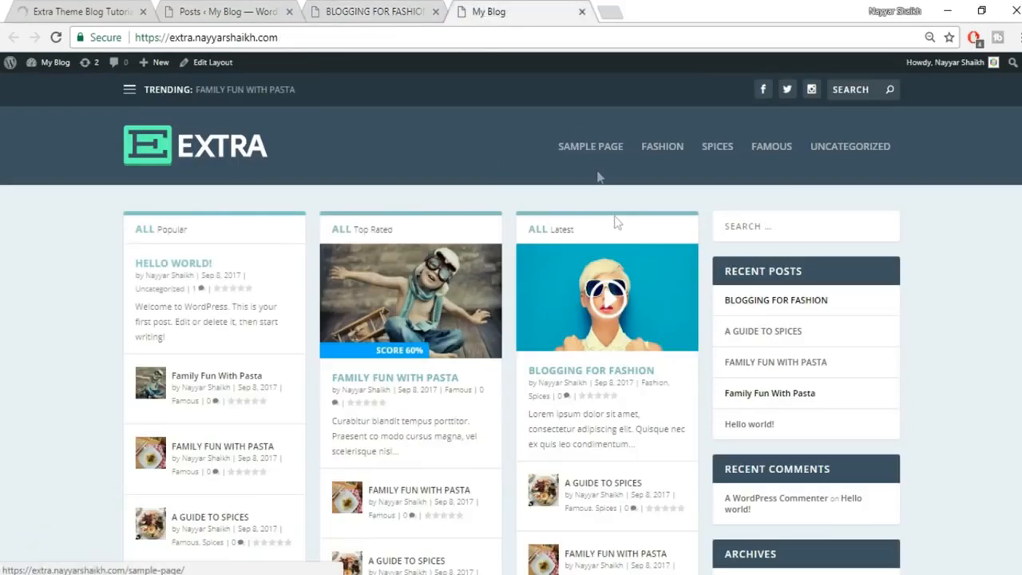
pyautogui.rightClick(209, 72)
pyautogui.click(228, 76)
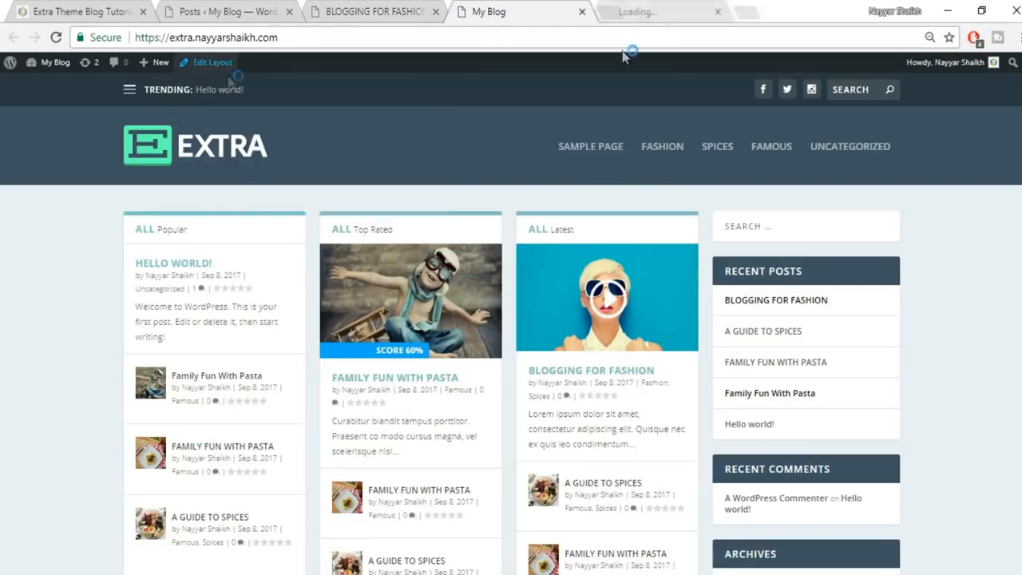
pyautogui.click(665, 10)
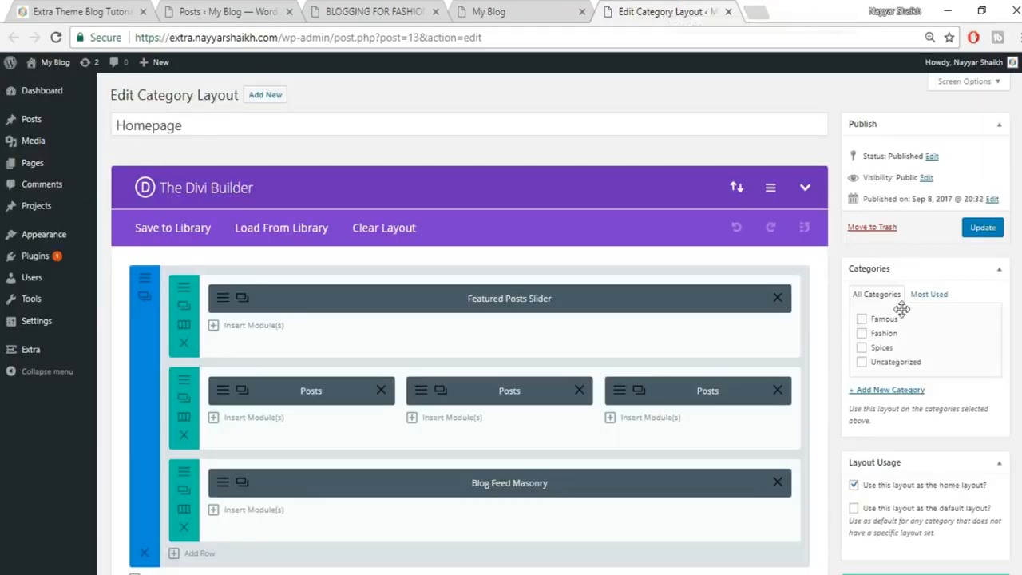
# Tick Famous, Fashion and Spices in the layout's Categories box, alongside Uncategorized
pyautogui.click(882, 319)
pyautogui.click(882, 334)
pyautogui.click(882, 349)
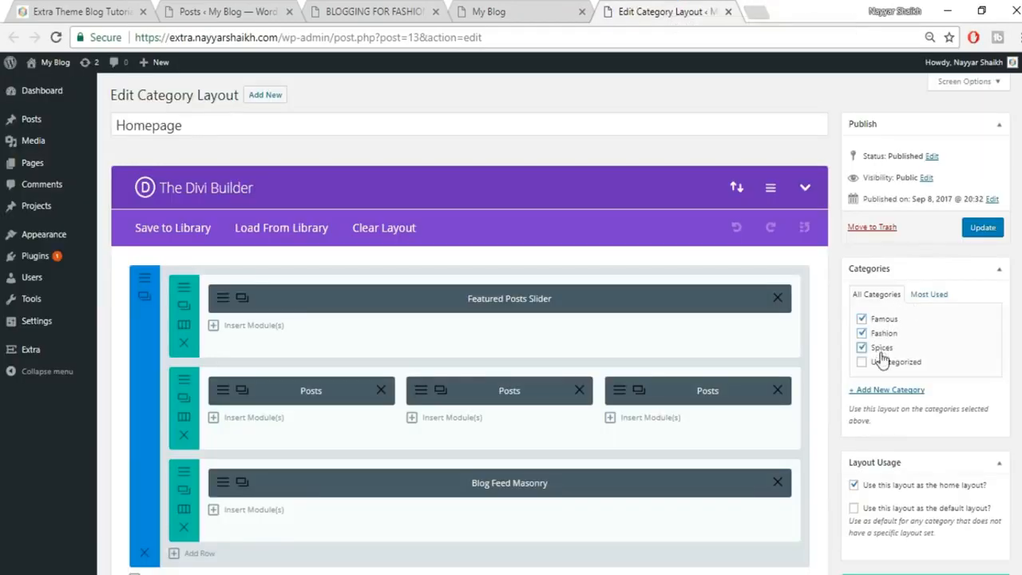
pyautogui.scroll(-2, 1020, 349)
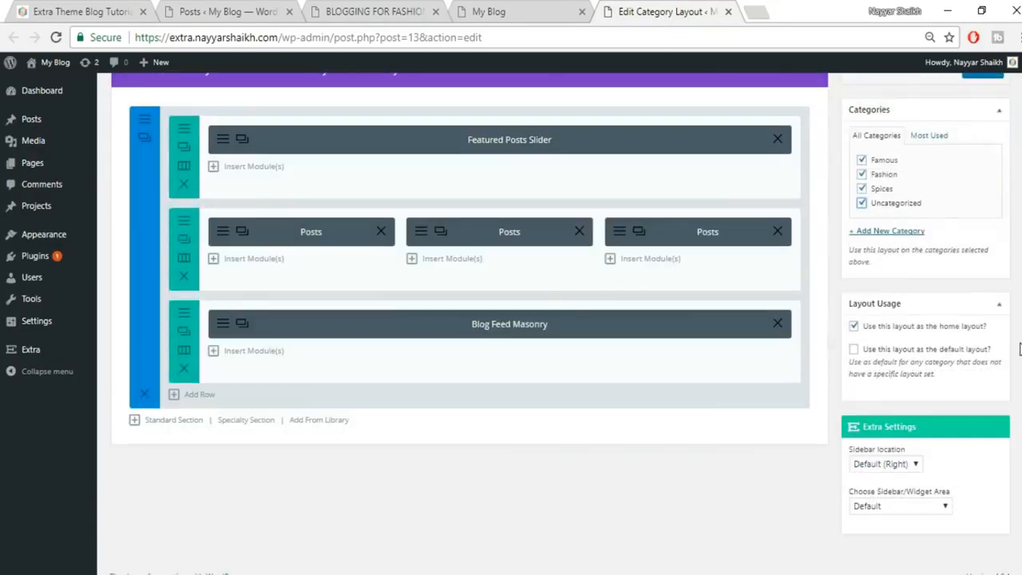
pyautogui.scroll(1, 401, 360)
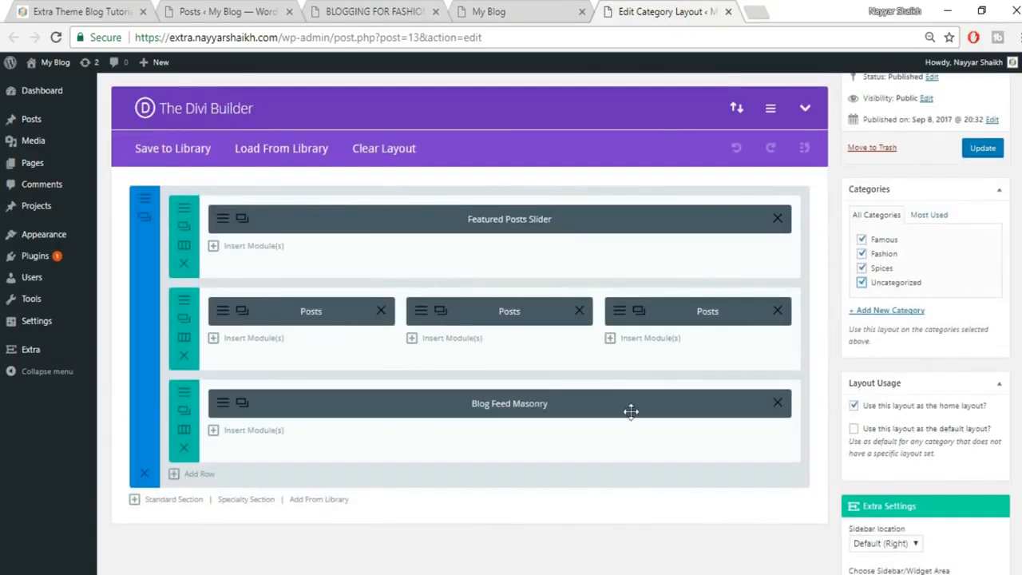
pyautogui.click(472, 12)
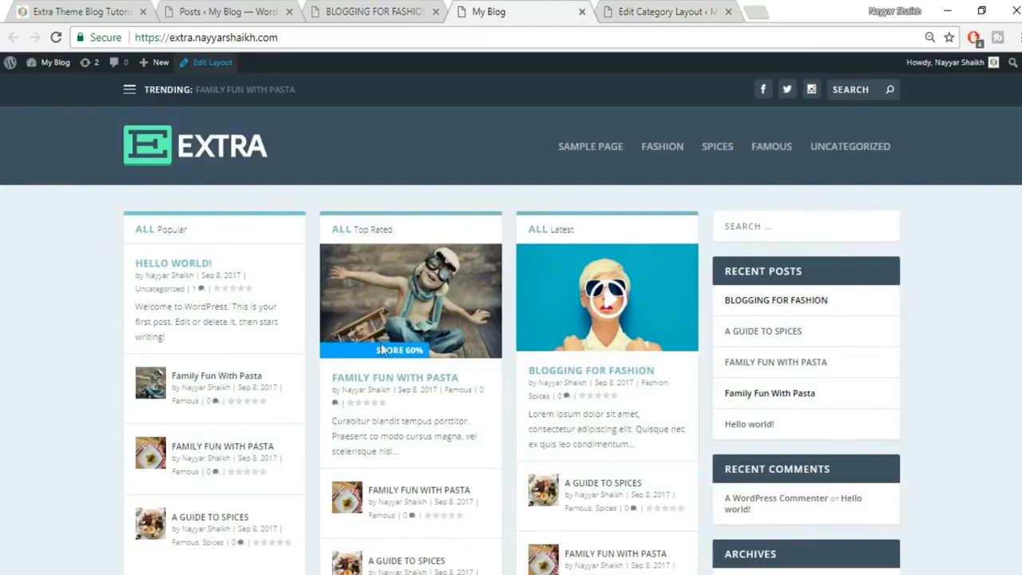
pyautogui.click(671, 11)
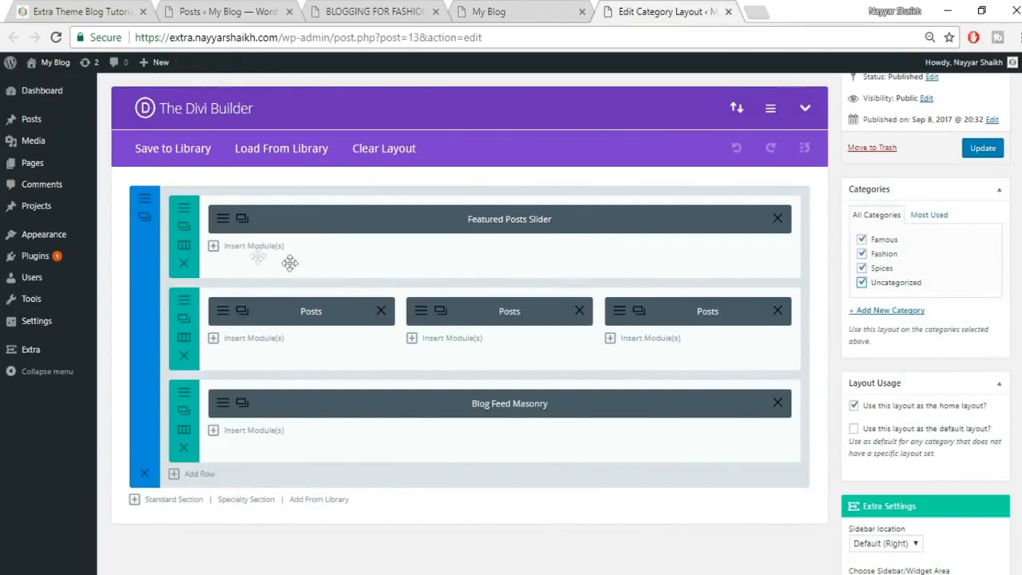
# Add a Featured Posts Slider module to the slider row, including posts from all categories
pyautogui.click(246, 249)
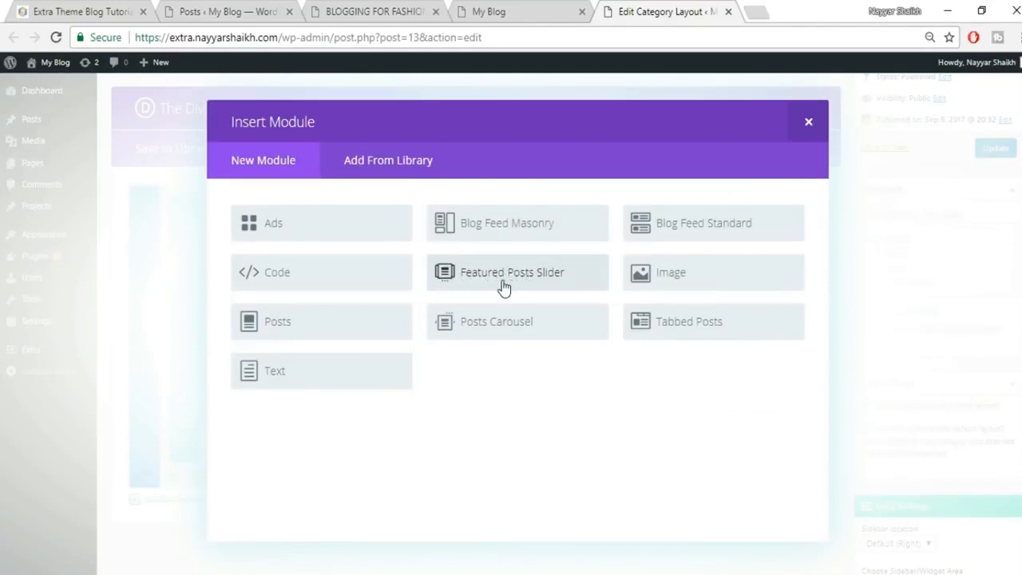
pyautogui.click(514, 276)
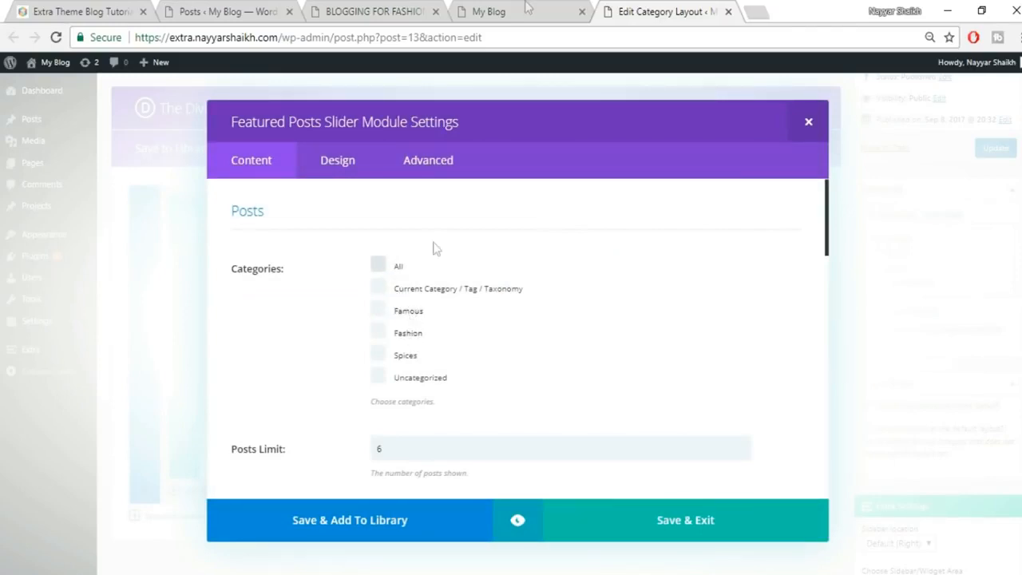
pyautogui.click(385, 266)
pyautogui.scroll(-2, 739, 331)
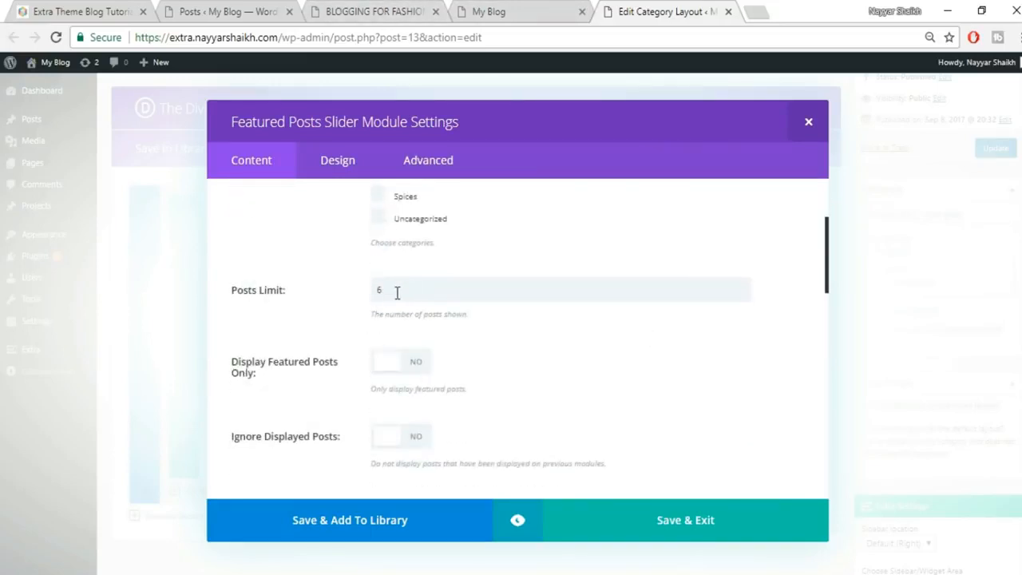
pyautogui.scroll(-1, 529, 353)
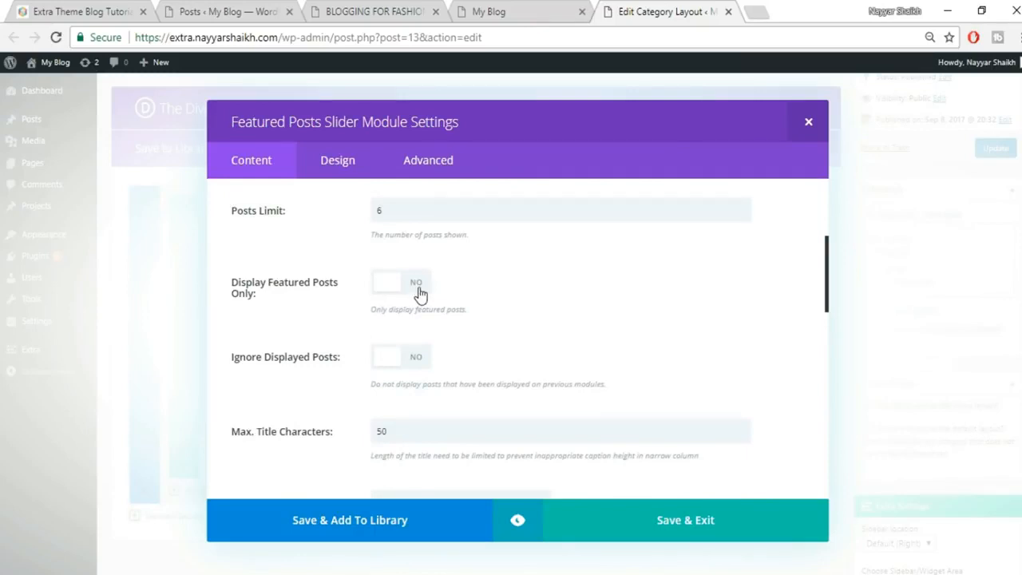
pyautogui.scroll(-1, 447, 316)
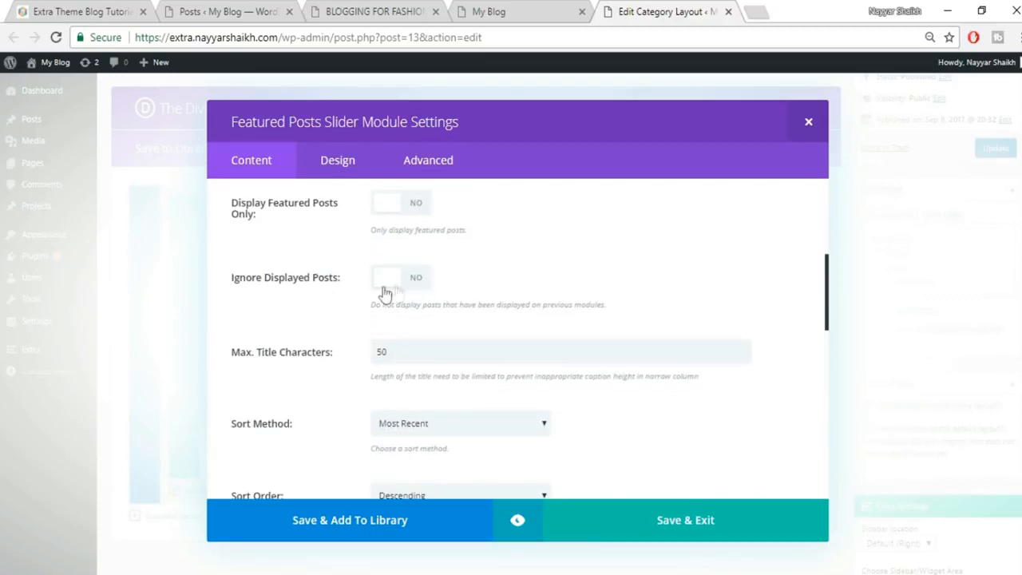
pyautogui.scroll(-2, 601, 279)
pyautogui.scroll(1, 394, 272)
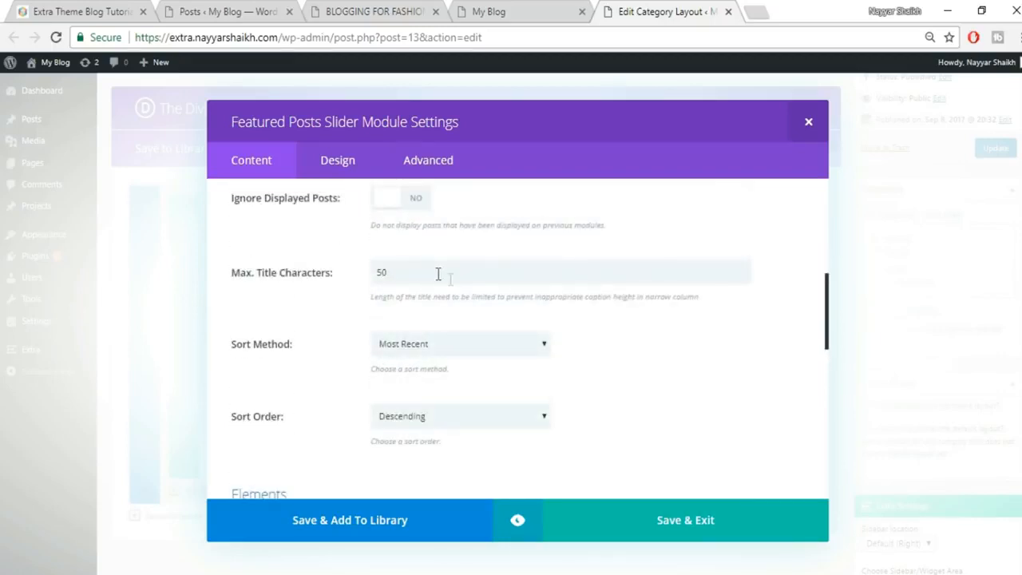
# Save the slider settings and update the Homepage category layout
pyautogui.click(70, 10)
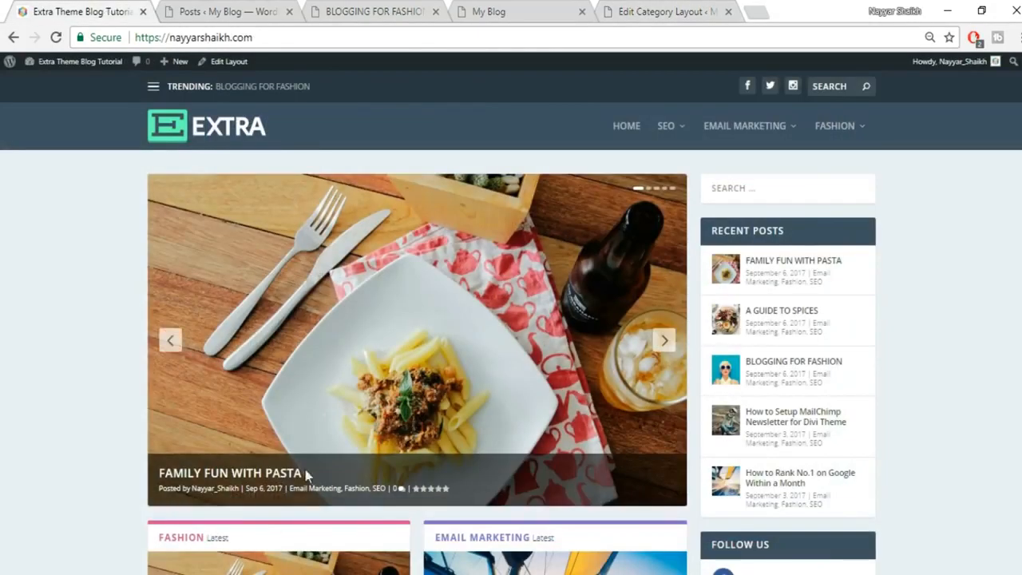
pyautogui.click(341, 8)
pyautogui.click(656, 8)
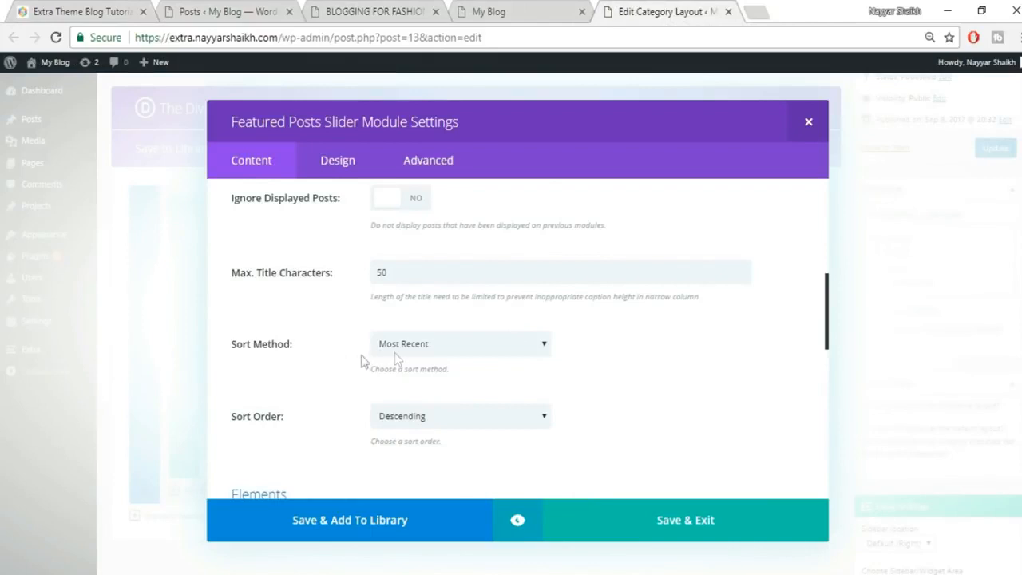
pyautogui.scroll(-1, 609, 348)
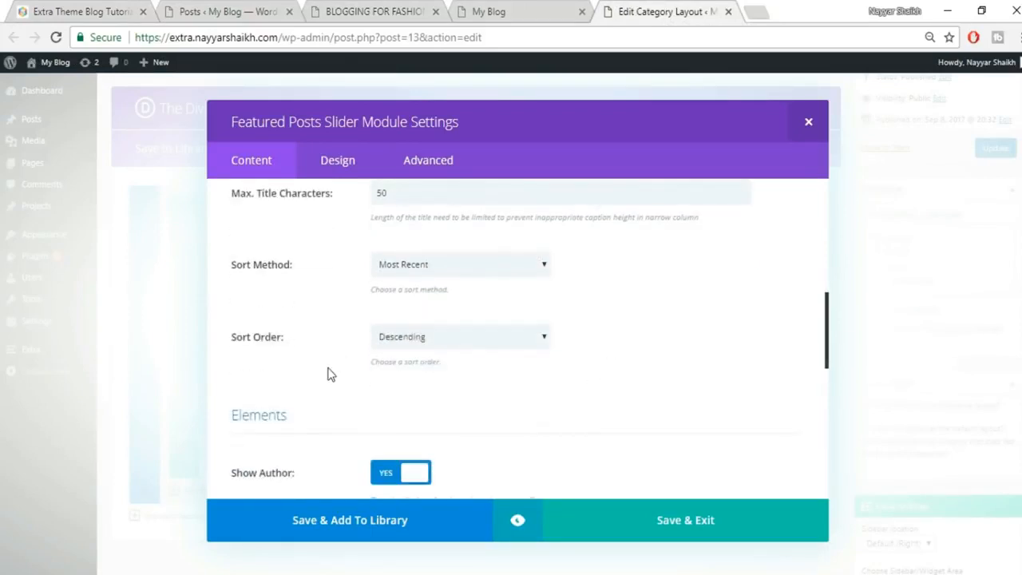
pyautogui.scroll(-3, 488, 369)
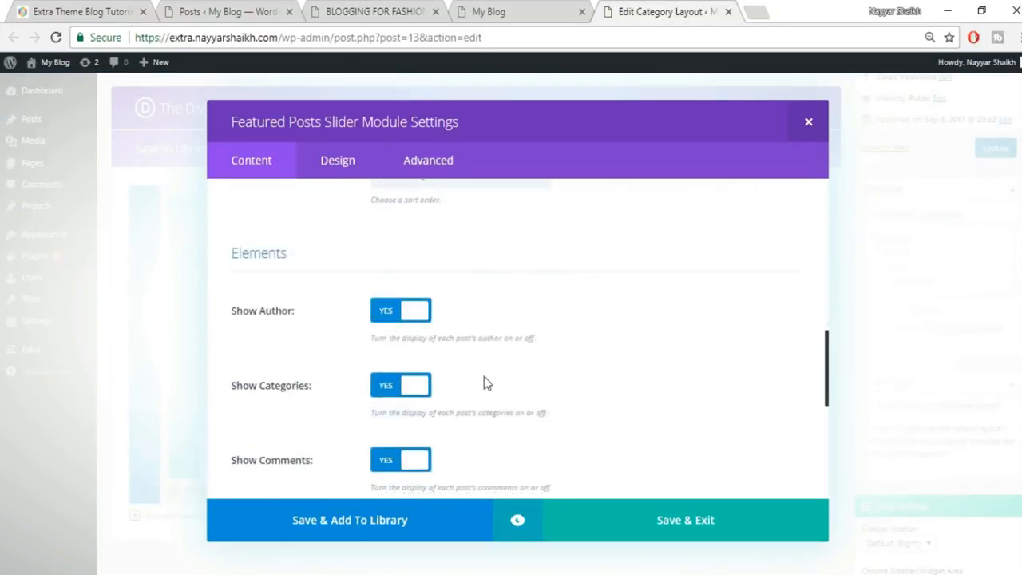
pyautogui.scroll(-5, 486, 375)
pyautogui.click(662, 520)
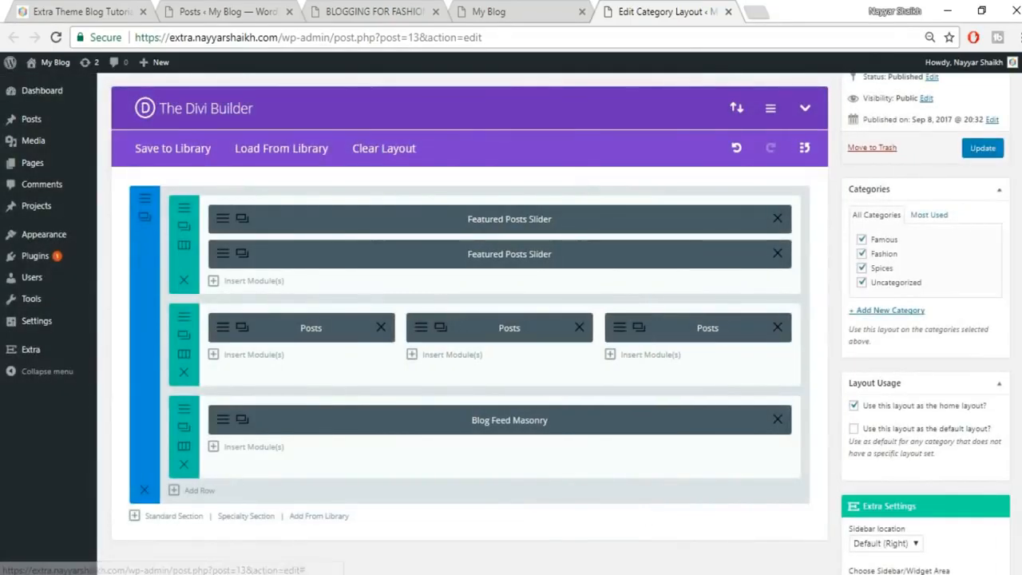
pyautogui.click(987, 150)
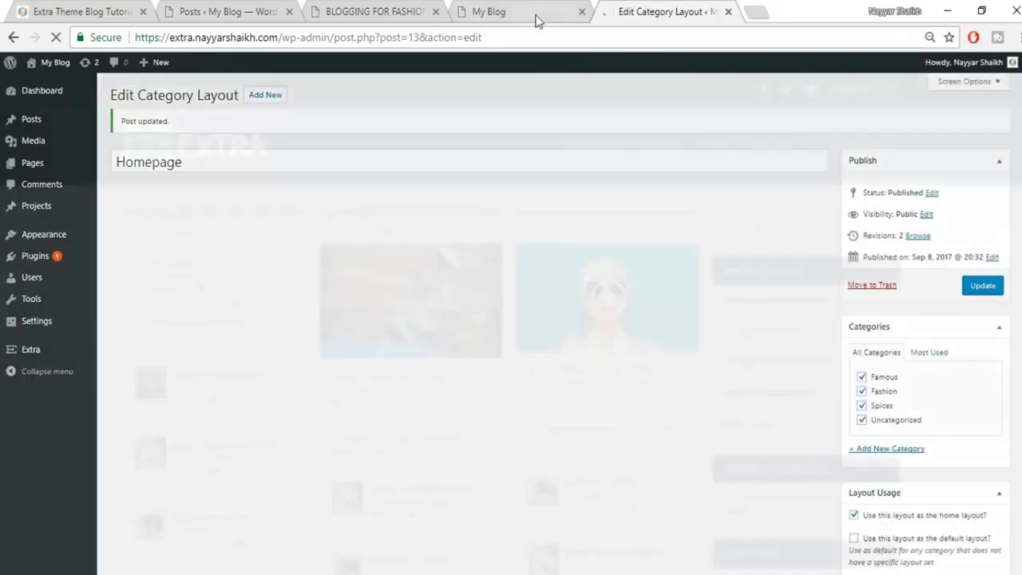
# Reload the My Blog homepage and advance the featured slider to Family Fun With Pasta
pyautogui.click(538, 17)
pyautogui.click(543, 44)
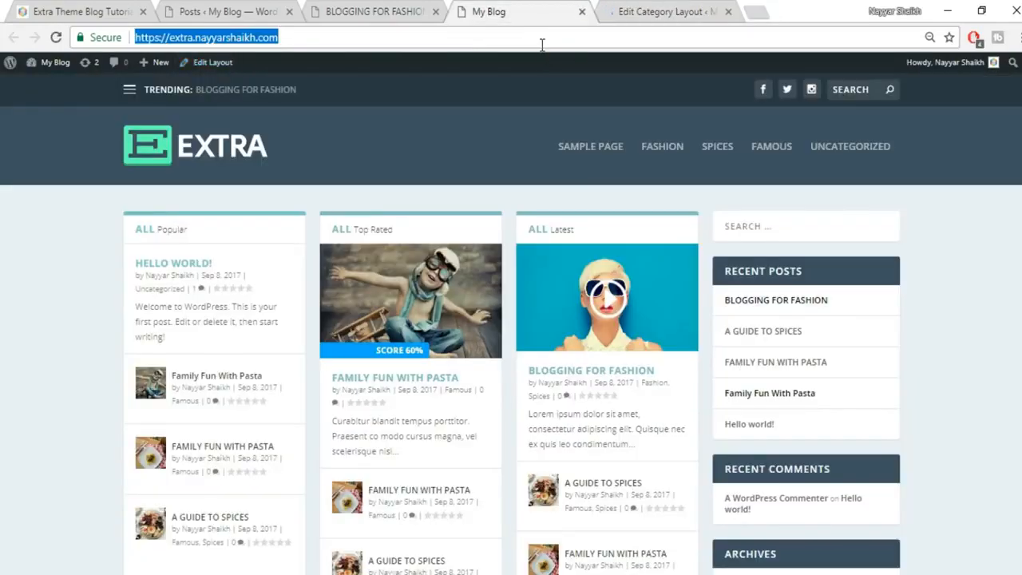
pyautogui.press('Return')
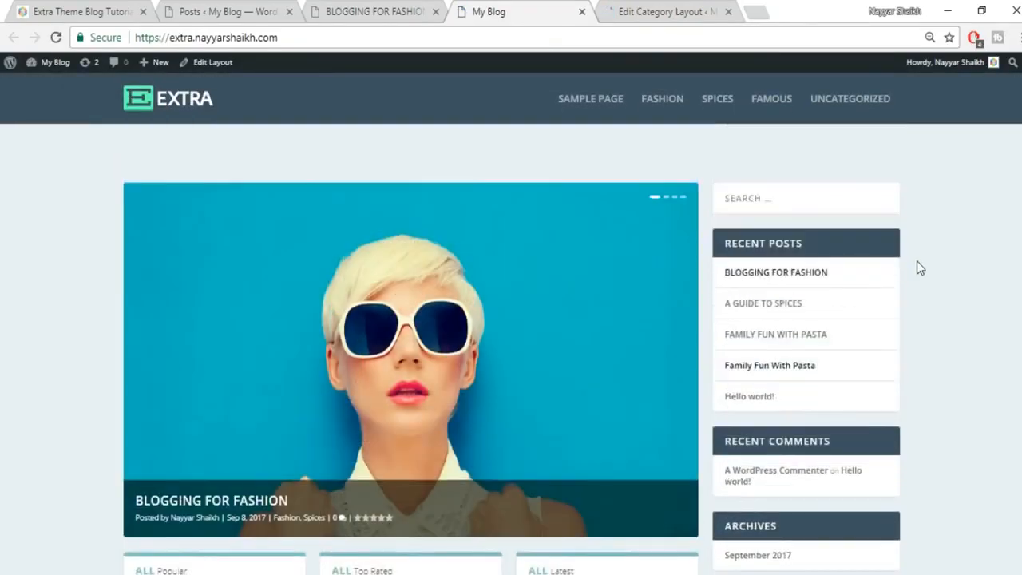
pyautogui.scroll(-2, 538, 277)
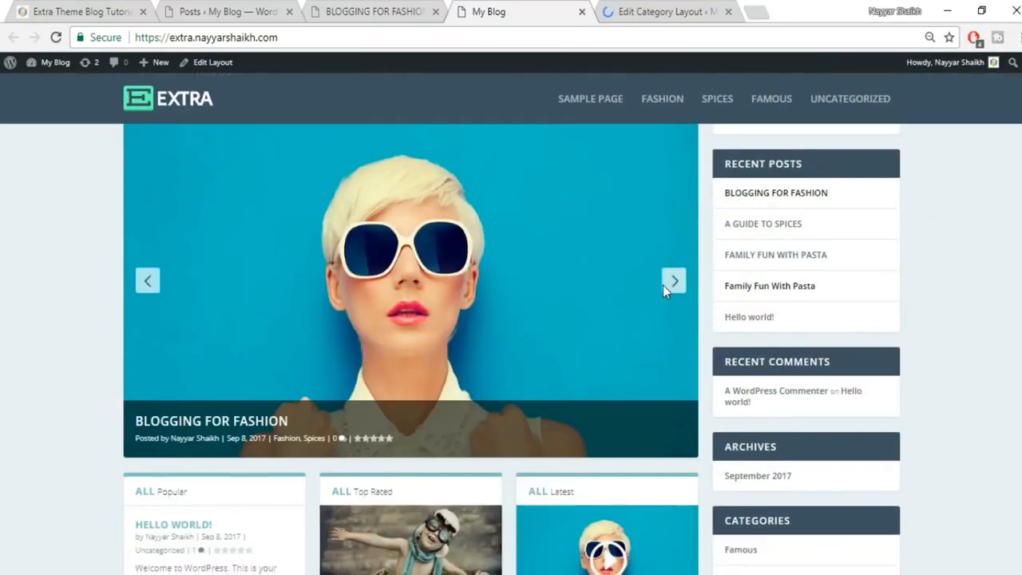
pyautogui.click(668, 288)
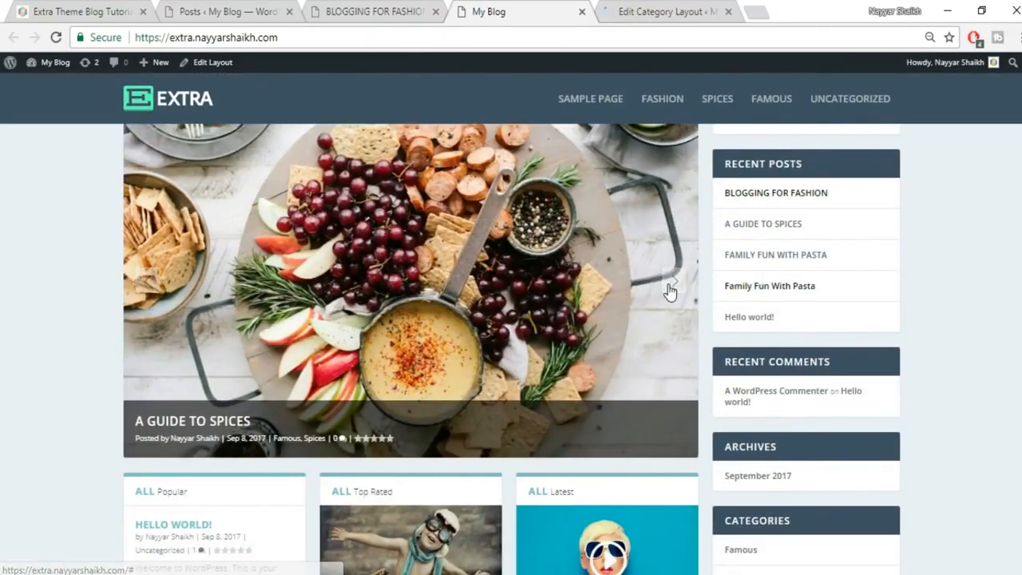
pyautogui.click(669, 289)
# Move the slider back to A Guide to Spices, then view the Extra Theme Blog Tutorial home page
pyautogui.scroll(2, 905, 297)
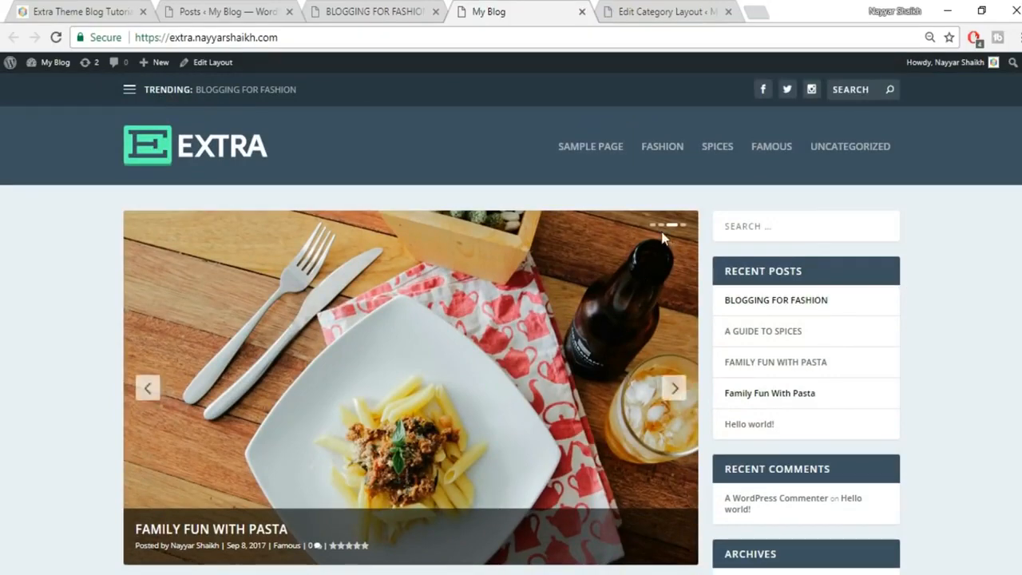
pyautogui.click(152, 389)
pyautogui.scroll(-2, 958, 340)
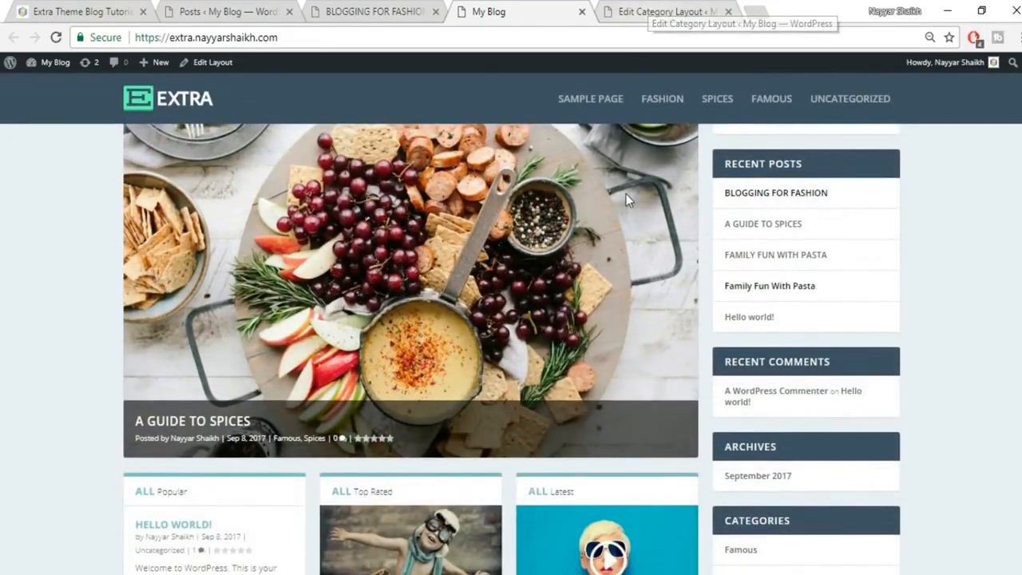
pyautogui.scroll(-3, 627, 200)
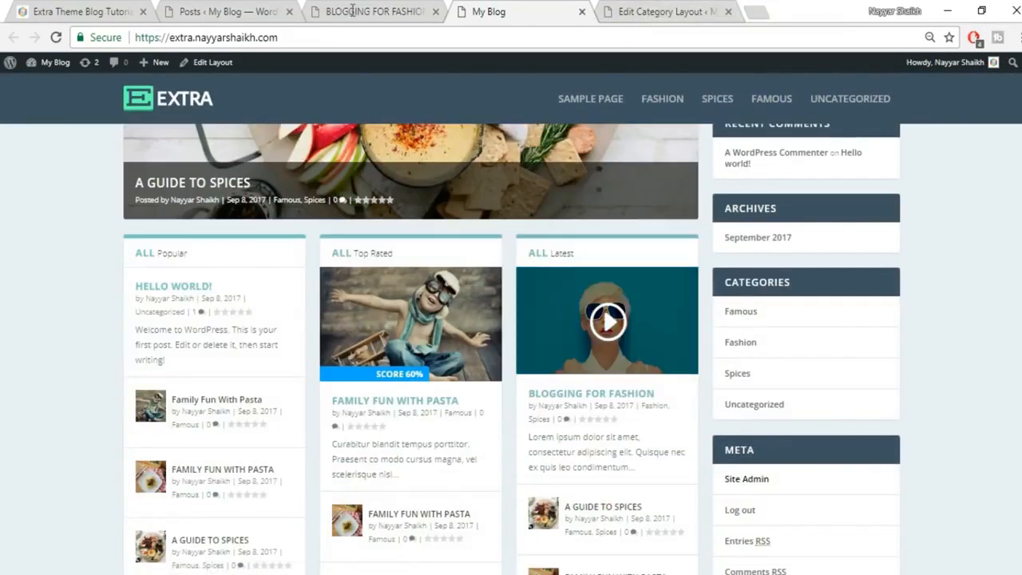
pyautogui.click(120, 12)
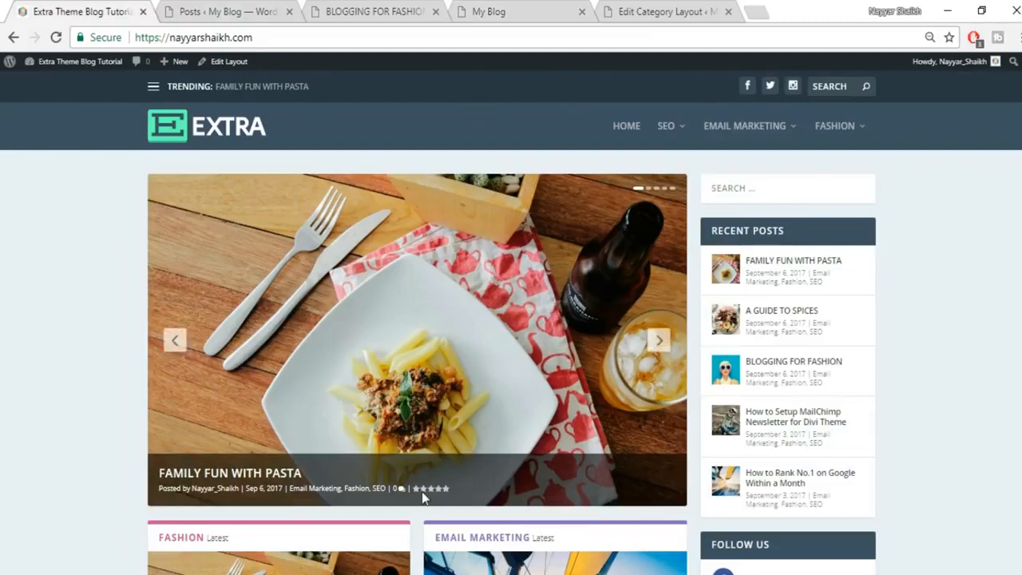
pyautogui.scroll(-3, 399, 503)
# Delete the Posts and Blog Feed Masonry rows and add a standard section with 1/2 + 1/2 columns
pyautogui.click(694, 12)
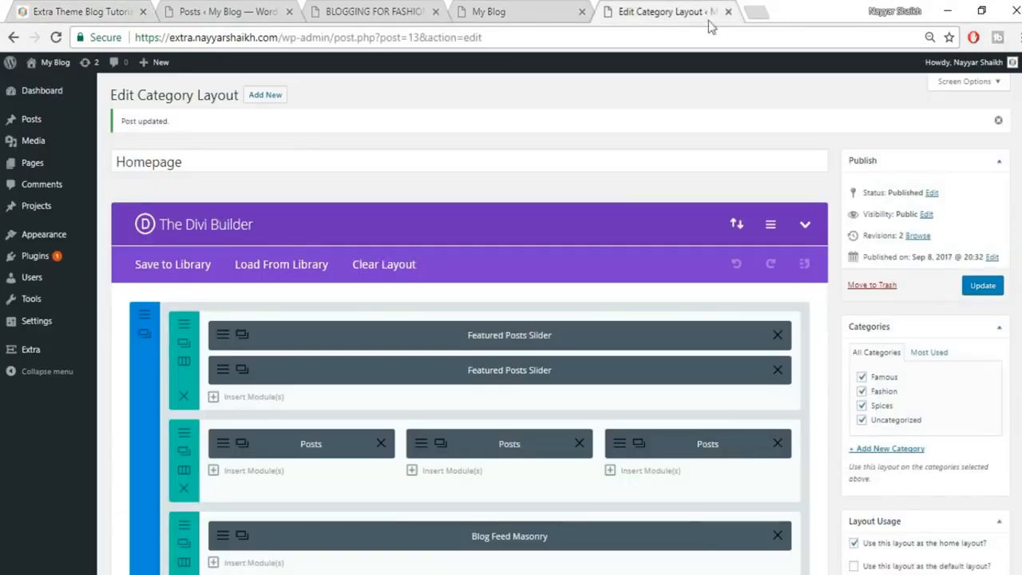
pyautogui.scroll(-1, 496, 240)
pyautogui.click(183, 409)
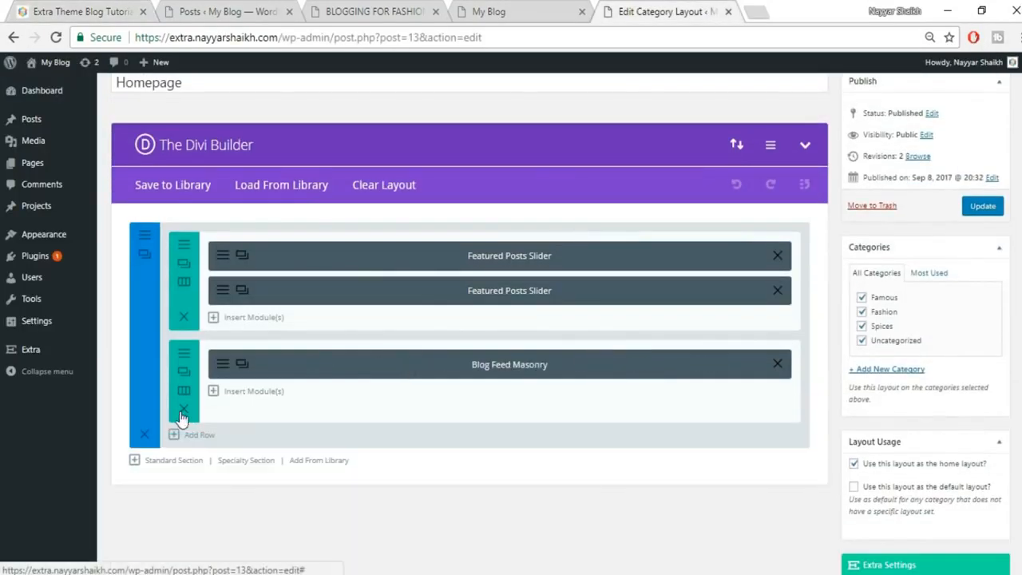
pyautogui.click(182, 411)
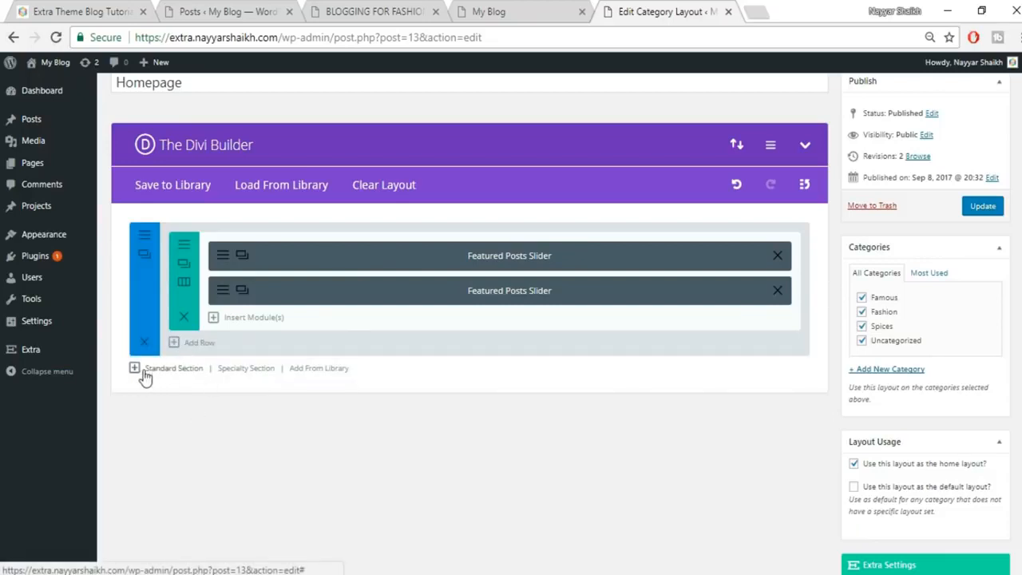
pyautogui.click(174, 370)
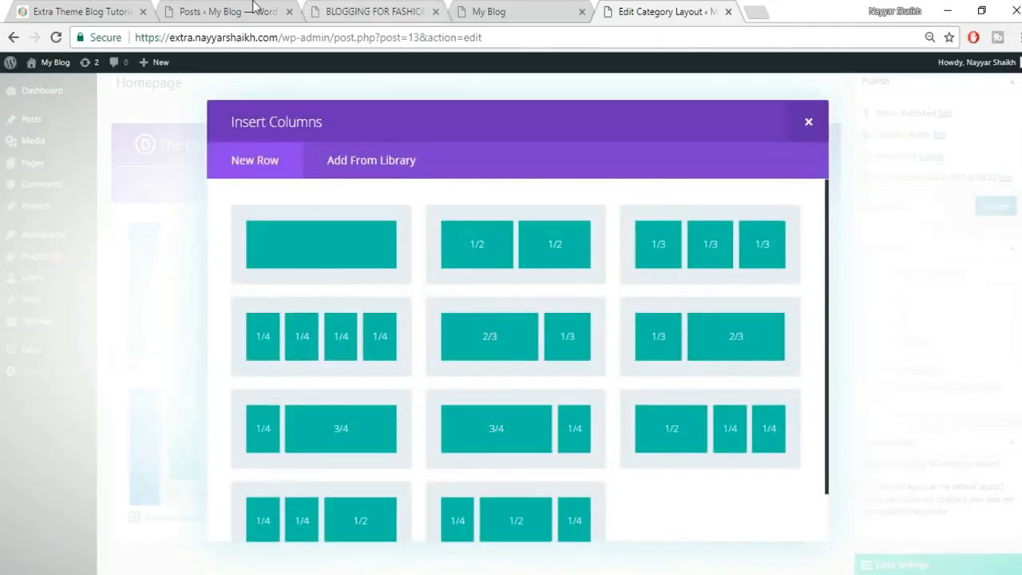
pyautogui.click(525, 266)
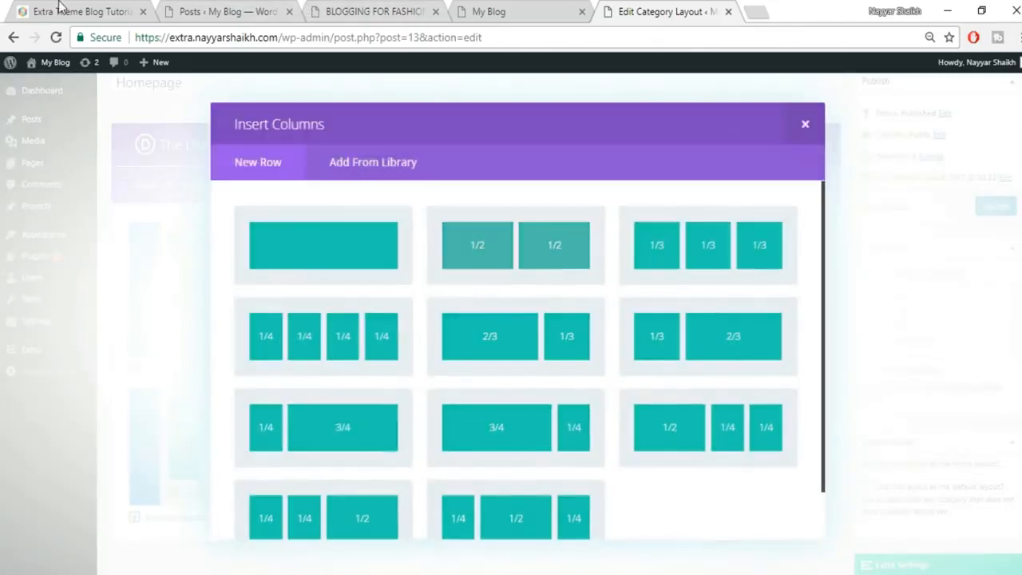
pyautogui.click(60, 10)
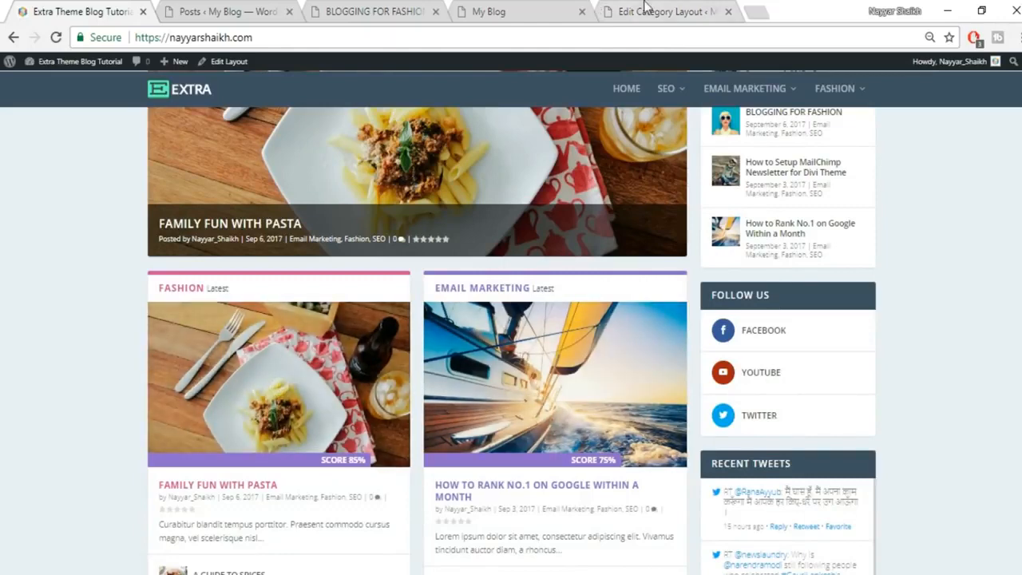
pyautogui.click(645, 8)
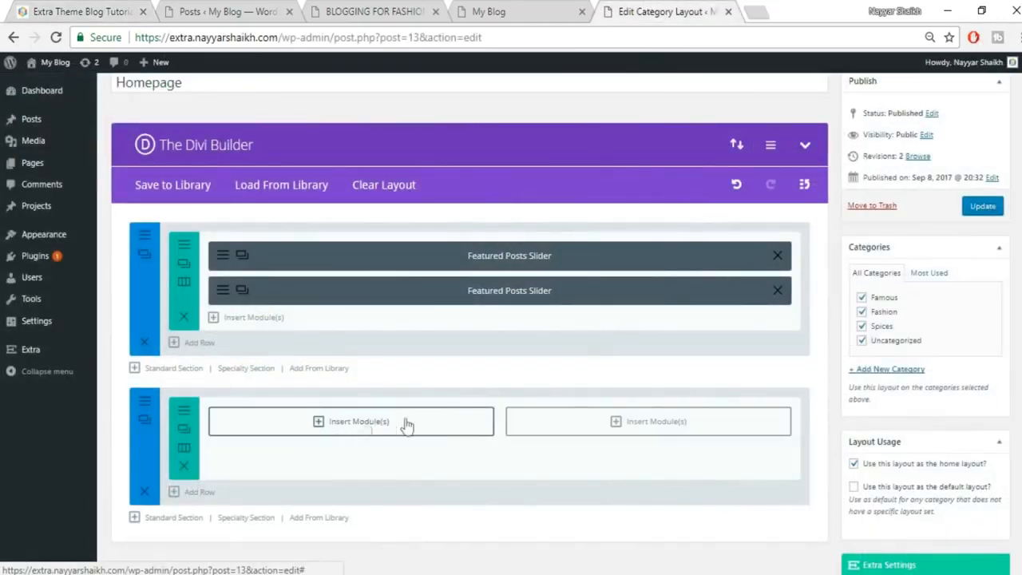
# Insert a Posts module in the left column and set how many posts it shows
pyautogui.click(368, 429)
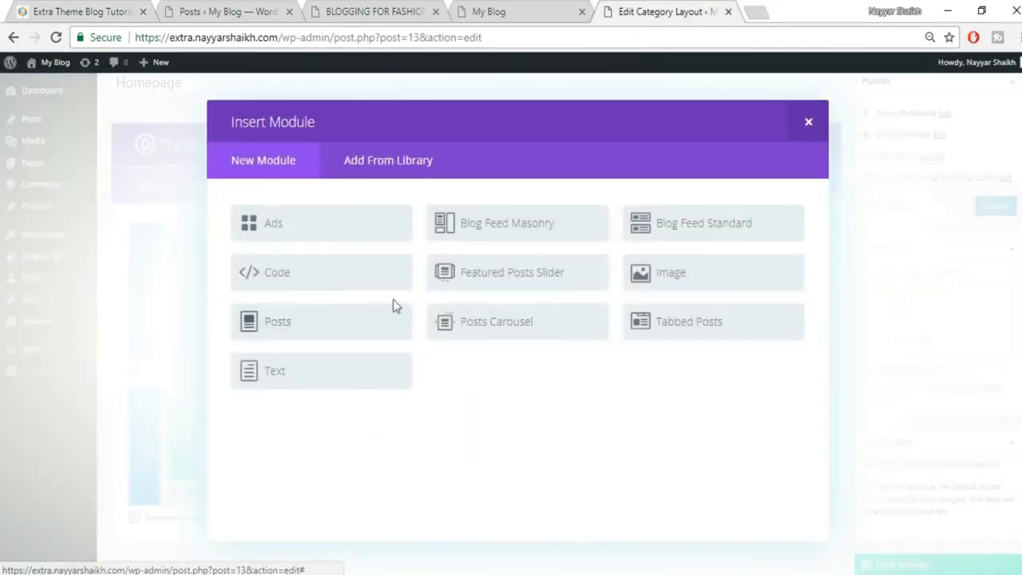
pyautogui.click(334, 334)
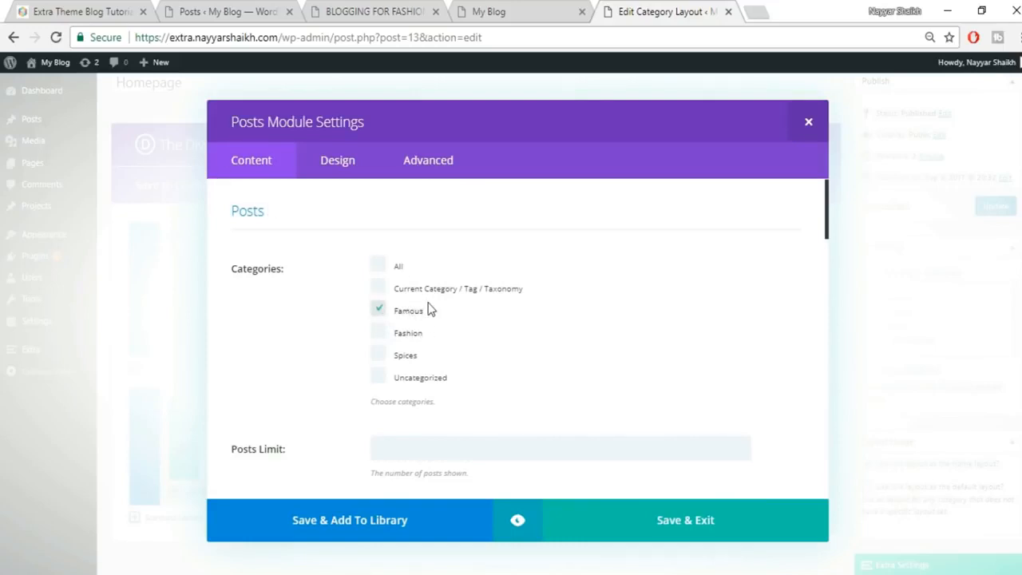
pyautogui.click(517, 11)
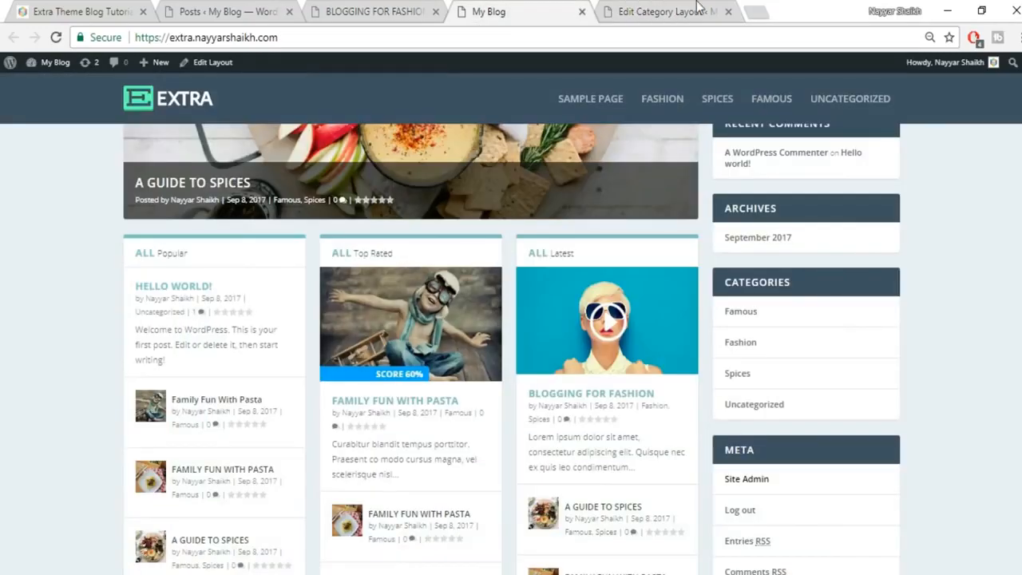
pyautogui.click(663, 11)
pyautogui.scroll(-3, 708, 269)
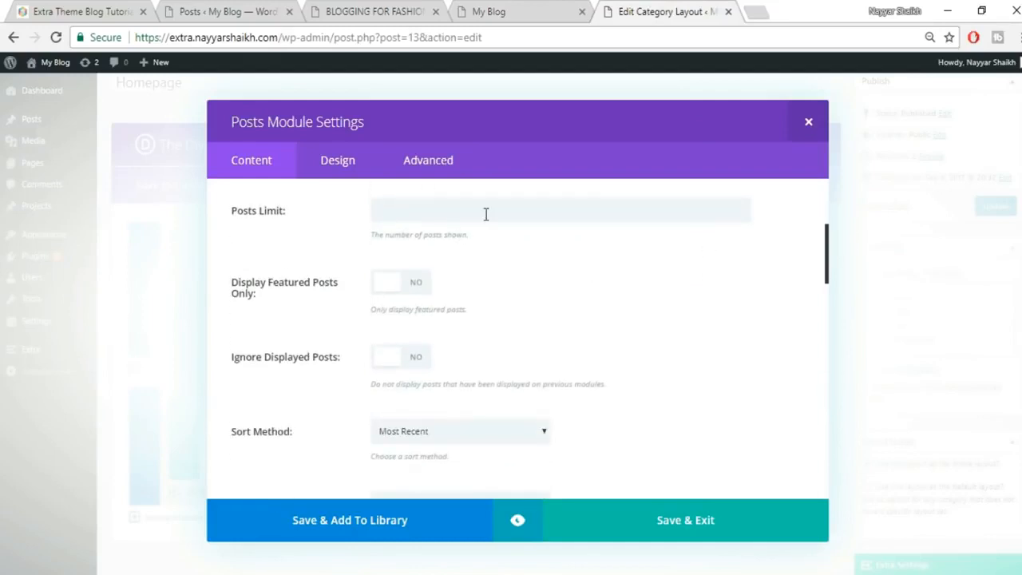
pyautogui.click(491, 211)
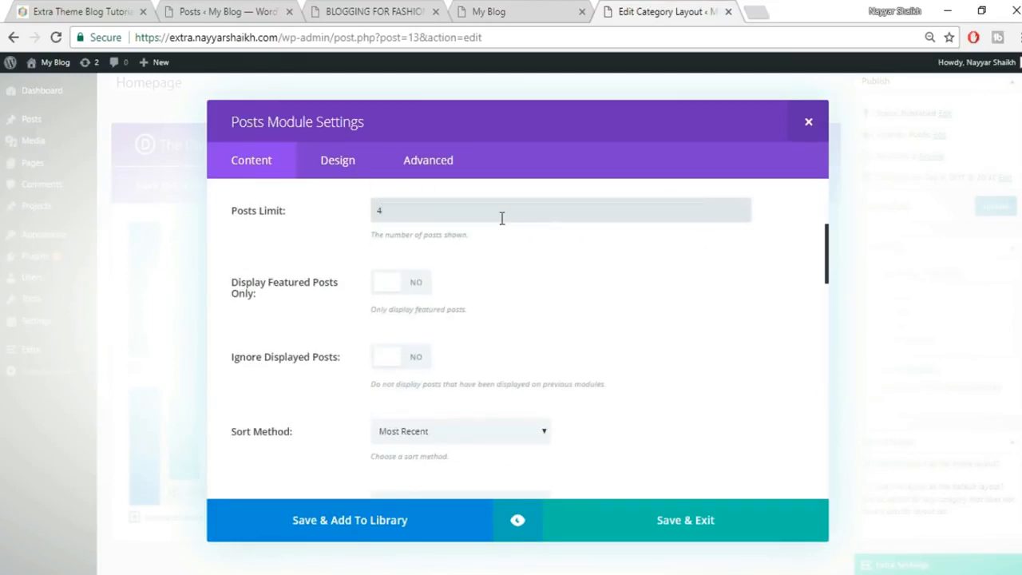
pyautogui.scroll(-1, 532, 292)
pyautogui.scroll(1, 349, 316)
pyautogui.scroll(-1, 404, 249)
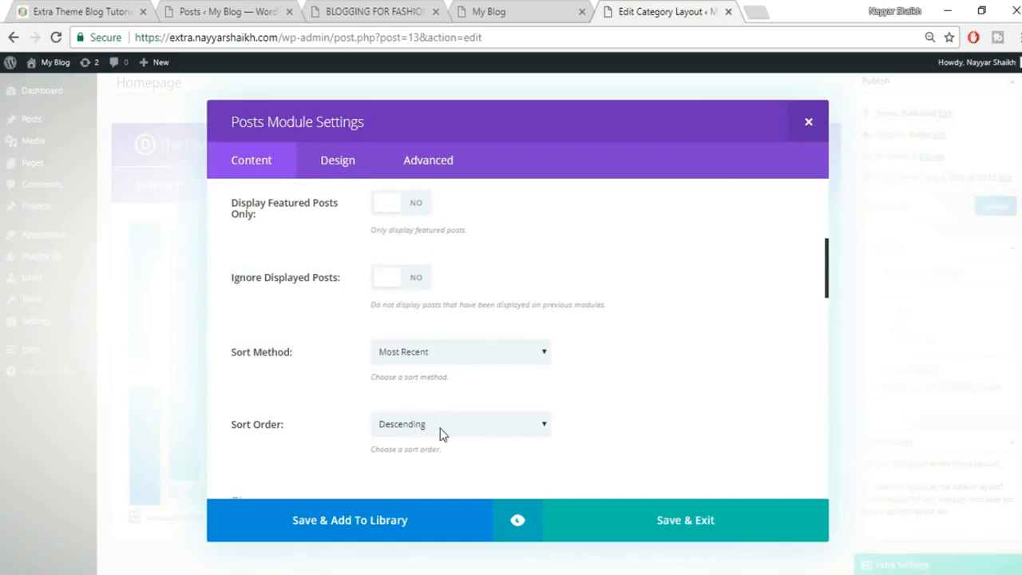
pyautogui.scroll(-2, 440, 428)
pyautogui.scroll(-4, 448, 402)
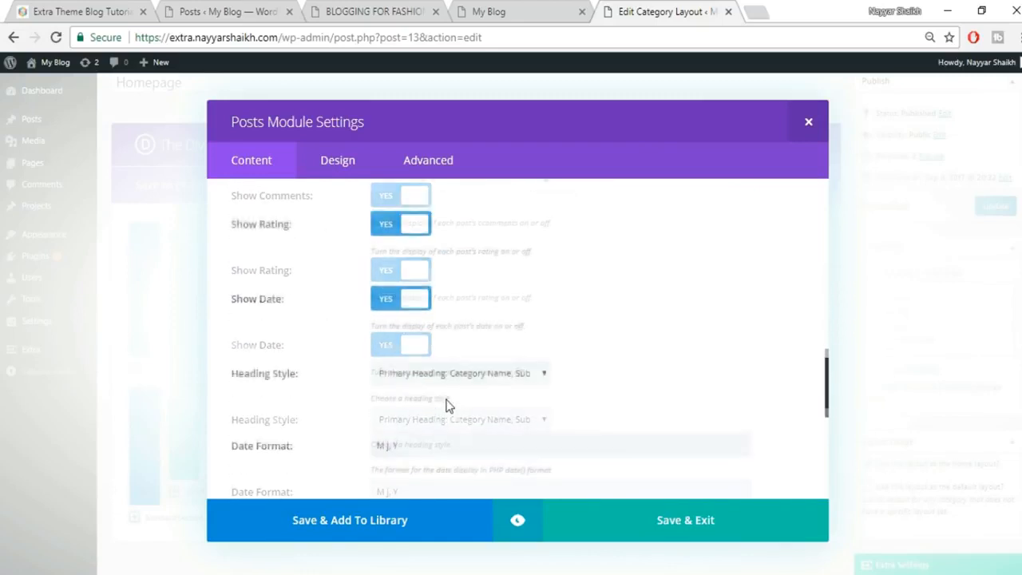
pyautogui.scroll(-3, 456, 407)
pyautogui.scroll(-1, 281, 381)
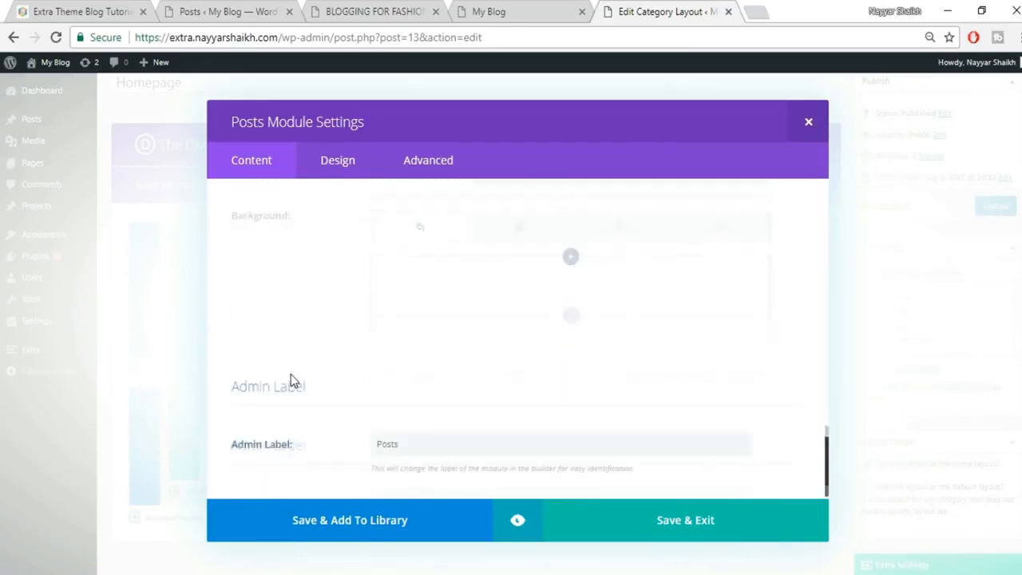
pyautogui.click(700, 520)
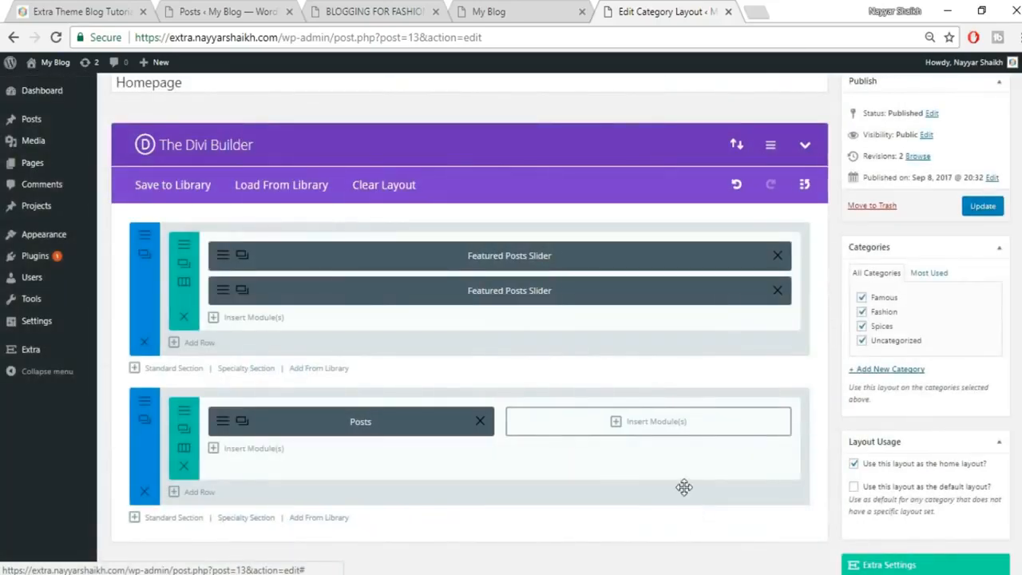
# Add a Spices Posts module to the right column, sorted Most Recent in Ascending order
pyautogui.click(647, 431)
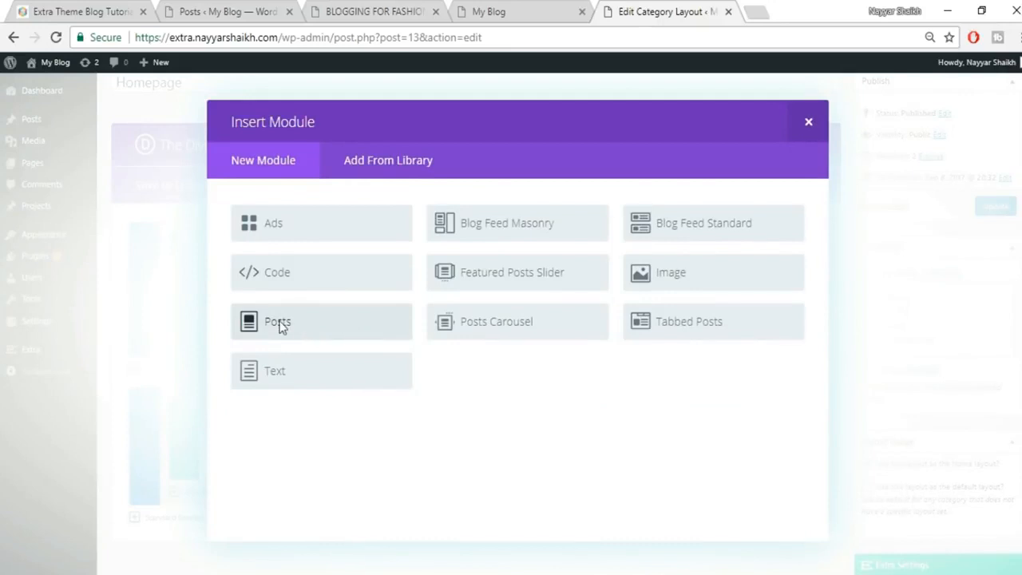
pyautogui.click(281, 327)
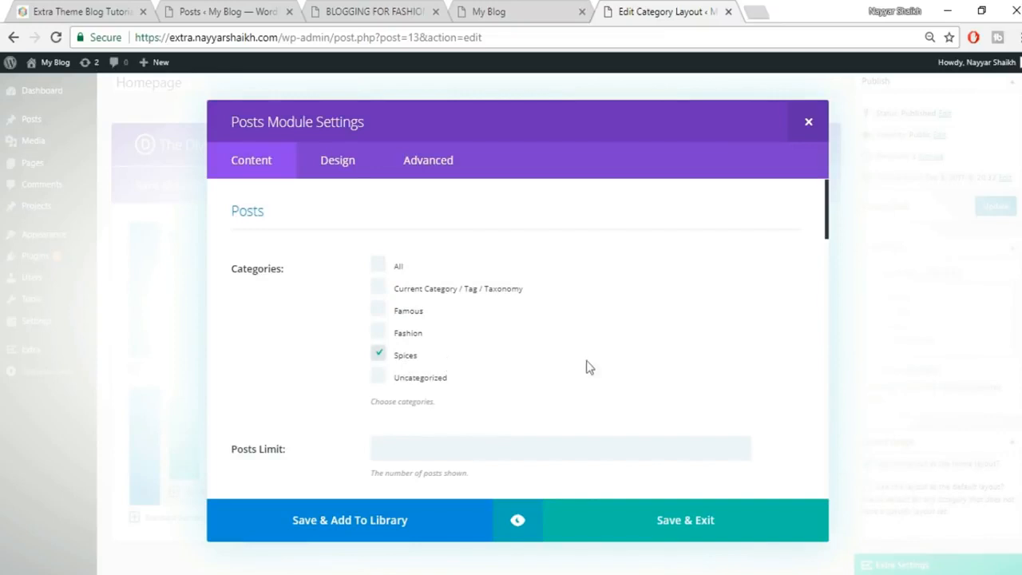
pyautogui.scroll(-6, 593, 370)
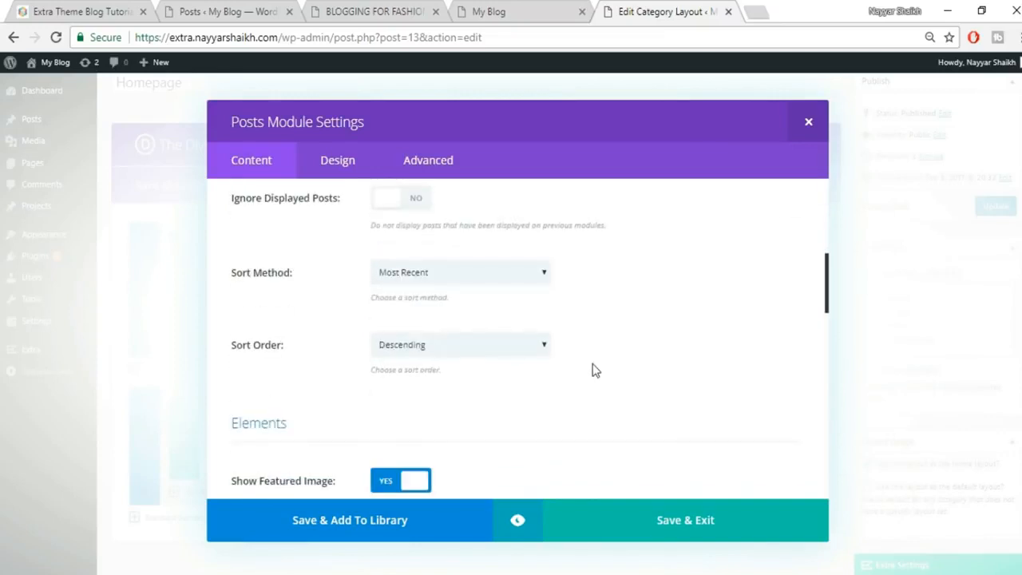
pyautogui.scroll(3, 593, 370)
pyautogui.click(447, 352)
pyautogui.click(639, 364)
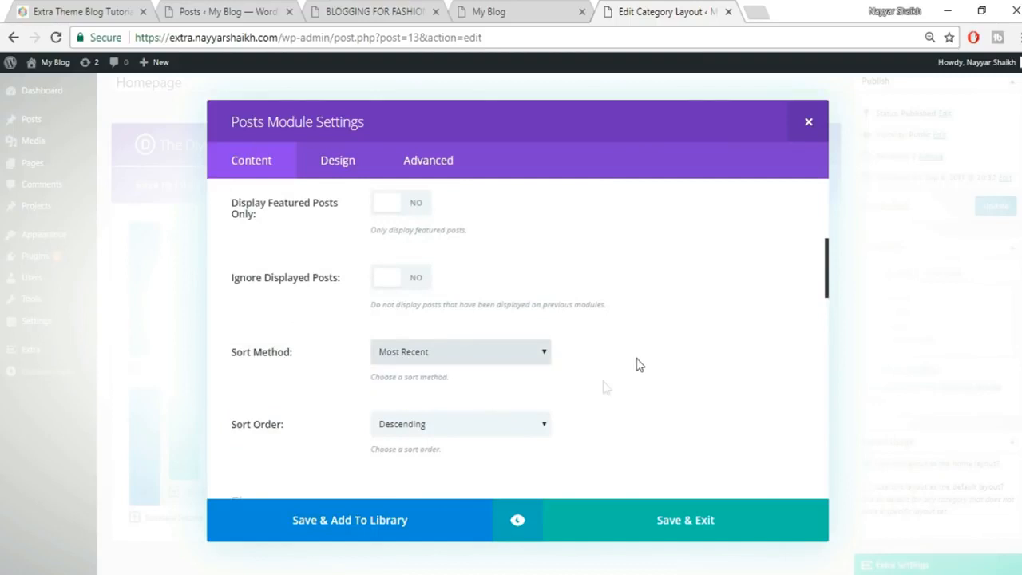
pyautogui.click(423, 431)
pyautogui.click(414, 456)
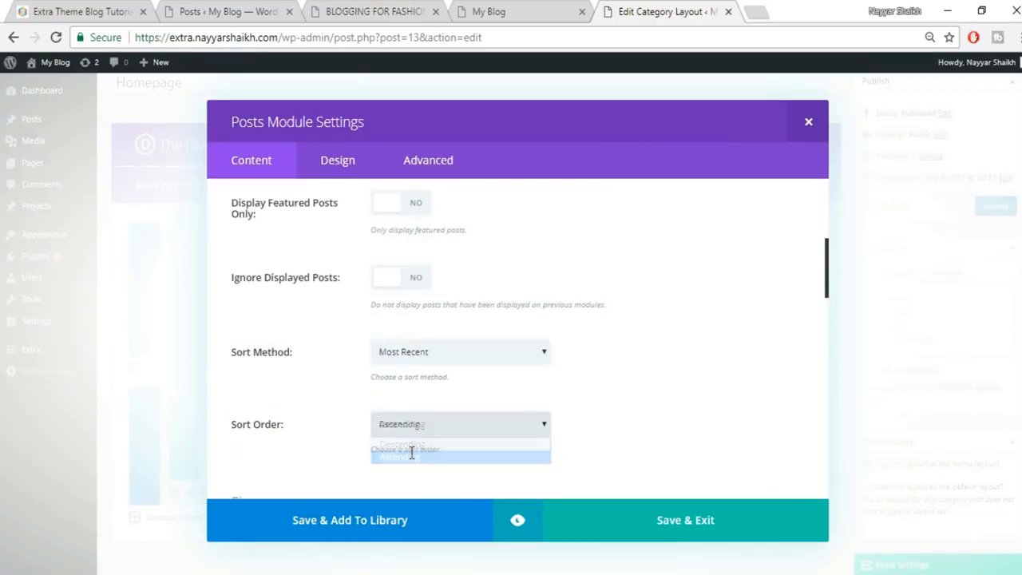
pyautogui.click(700, 531)
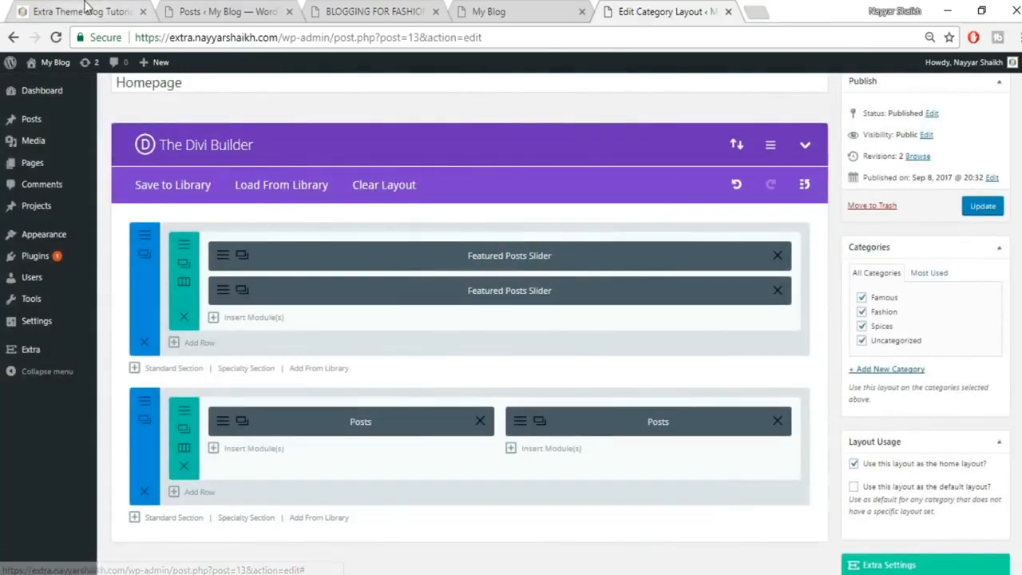
# Preview the new two-column Posts section on the live site
pyautogui.click(111, 9)
pyautogui.scroll(-7, 555, 392)
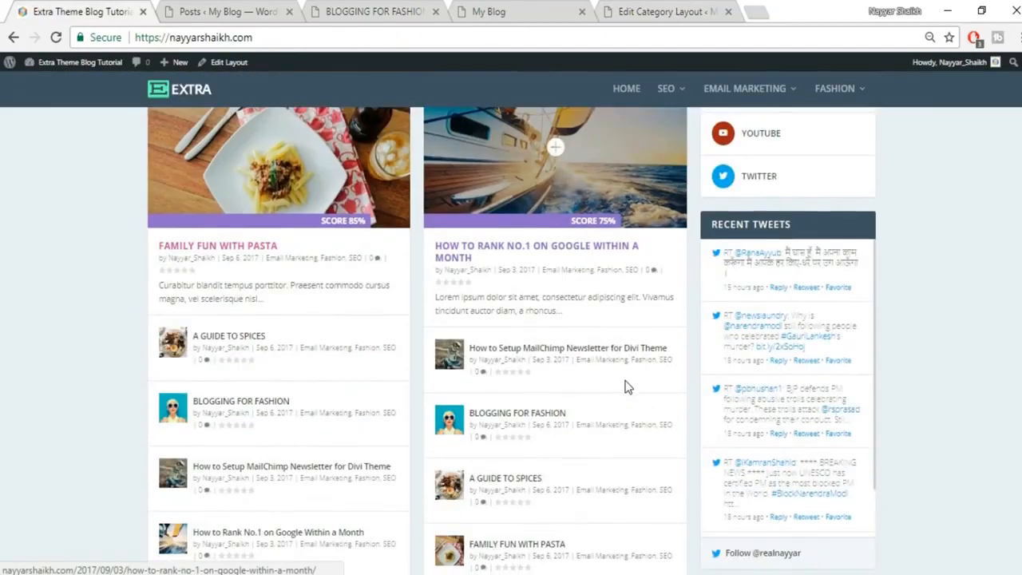
pyautogui.scroll(-1, 628, 389)
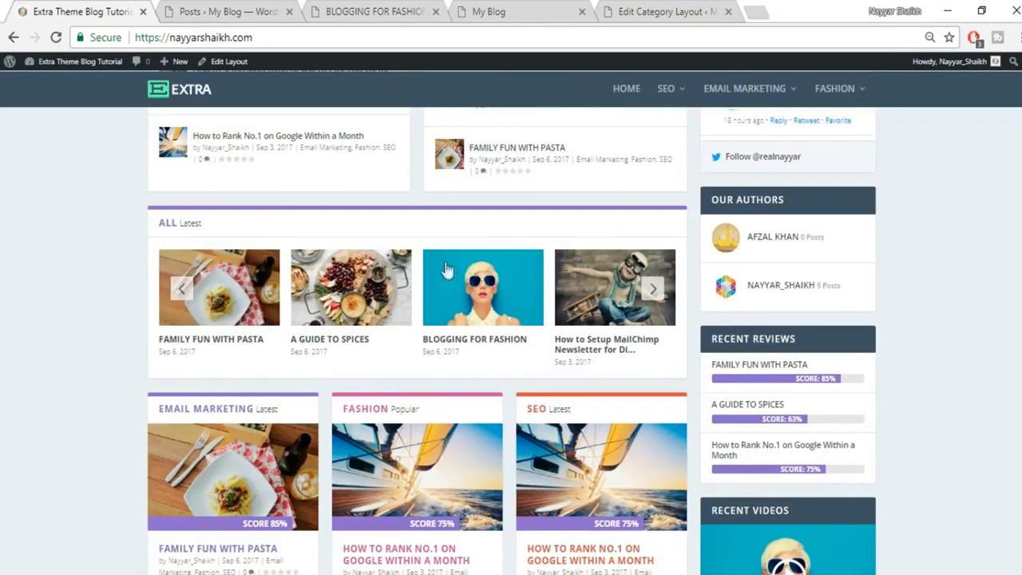
pyautogui.click(660, 8)
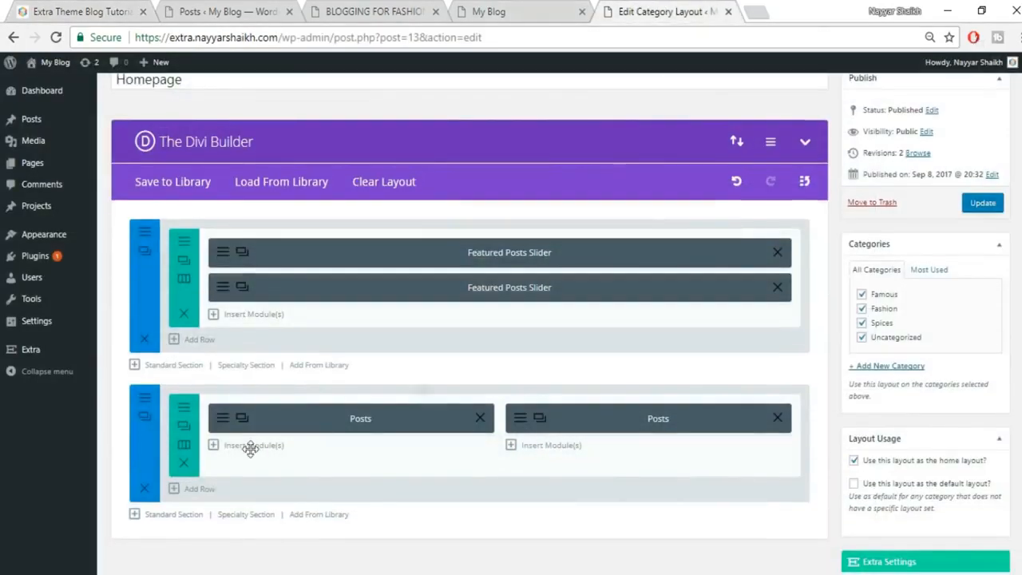
pyautogui.scroll(-1, 251, 448)
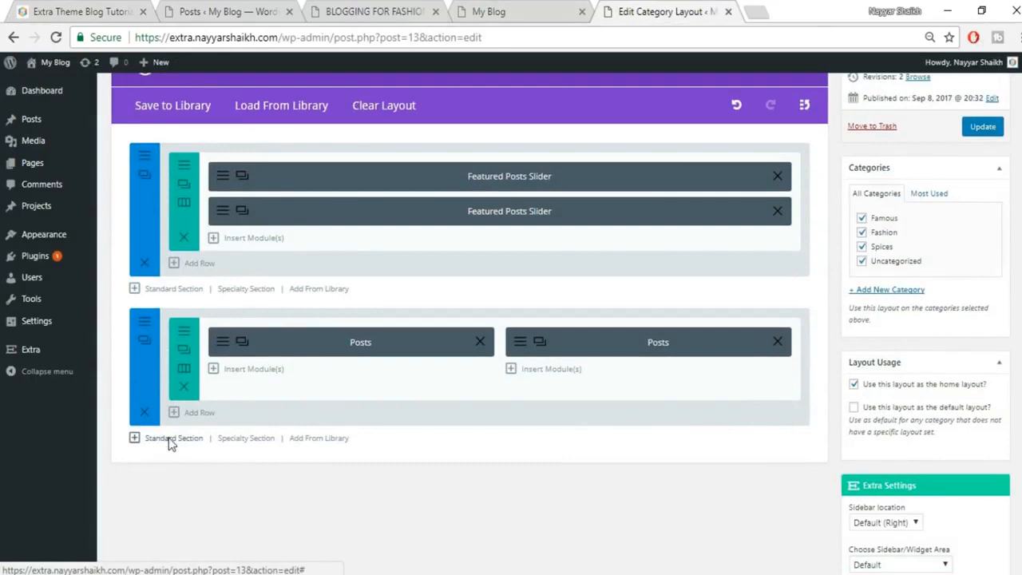
# Add a one-column section with a Posts Carousel of All categories, limited to 8 posts
pyautogui.click(170, 440)
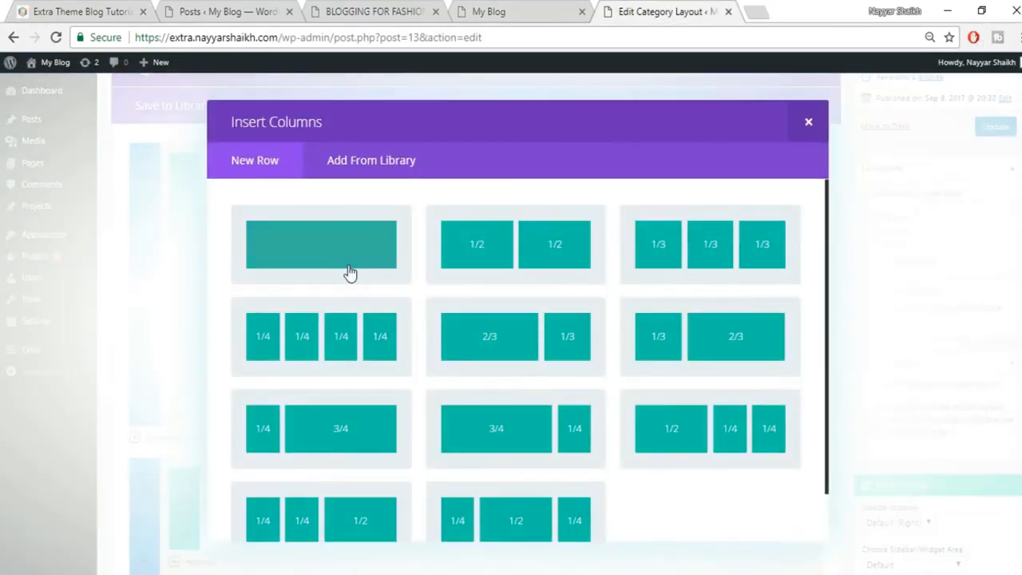
pyautogui.click(350, 273)
pyautogui.scroll(-1, 477, 375)
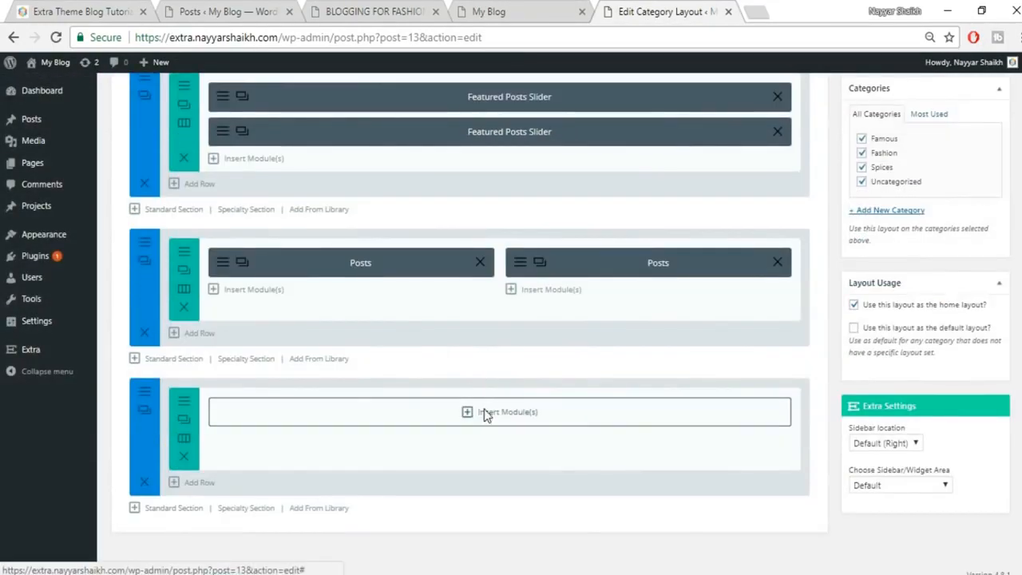
pyautogui.click(484, 411)
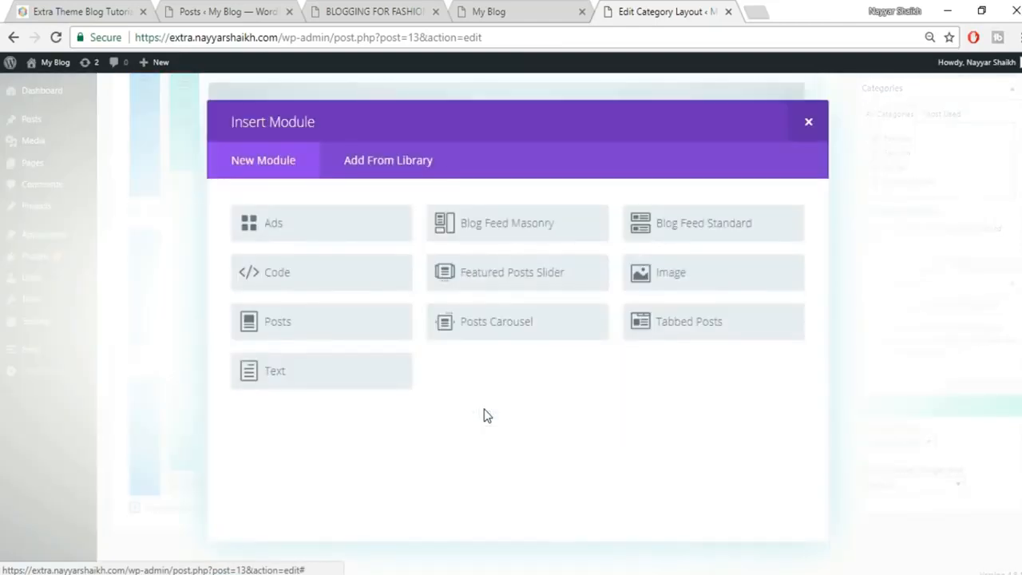
pyautogui.click(497, 327)
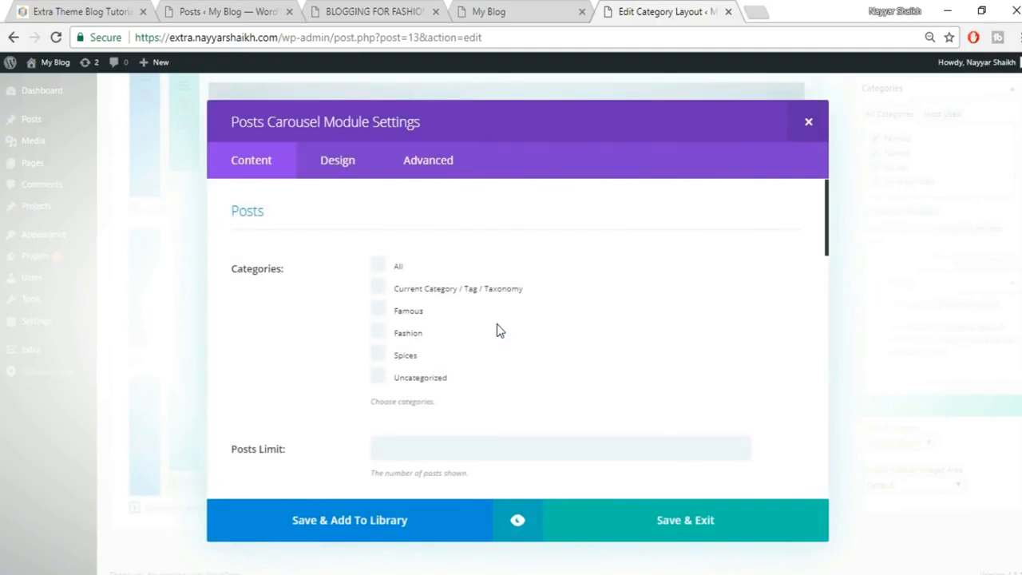
pyautogui.click(389, 270)
pyautogui.scroll(-2, 635, 323)
pyautogui.click(456, 292)
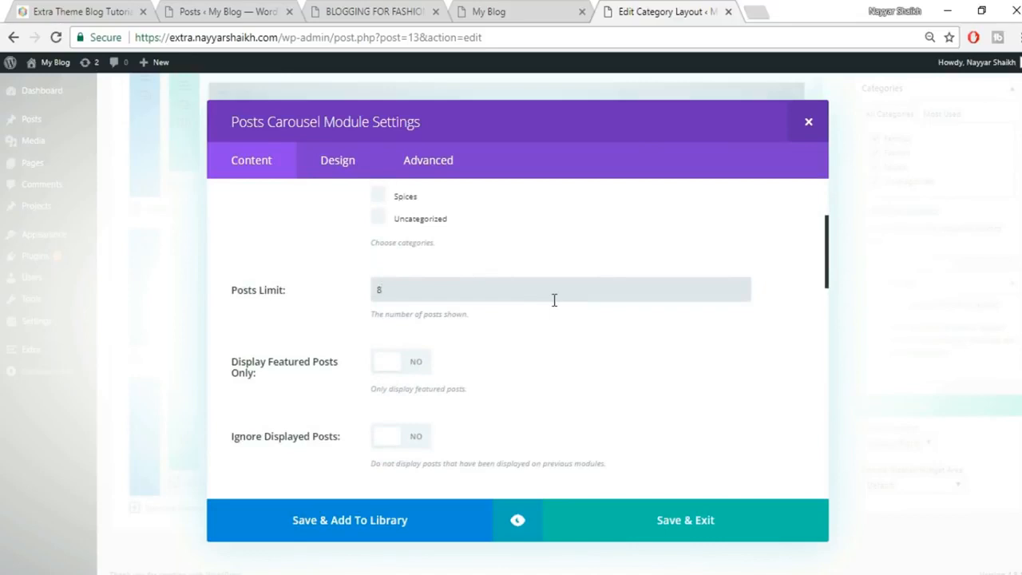
pyautogui.scroll(-3, 563, 327)
pyautogui.scroll(-4, 518, 360)
pyautogui.scroll(-5, 520, 365)
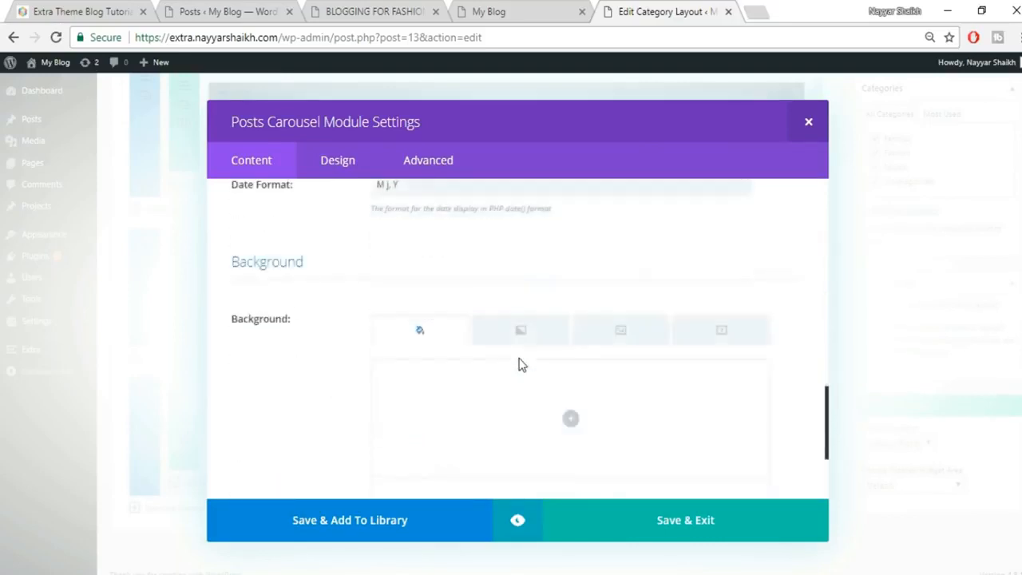
pyautogui.click(719, 527)
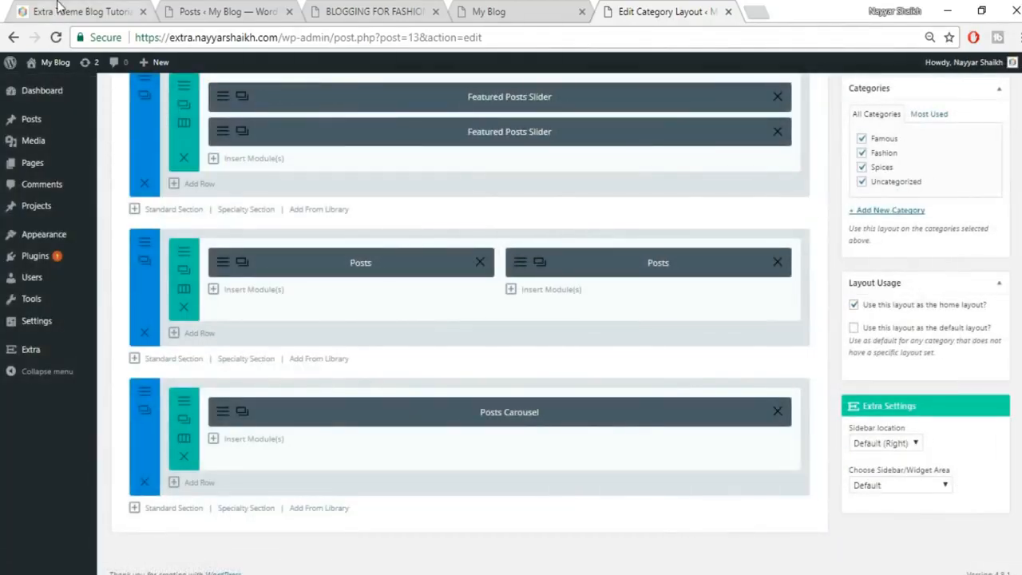
# Preview the Posts Carousel on the live site
pyautogui.click(80, 11)
pyautogui.scroll(-2, 487, 283)
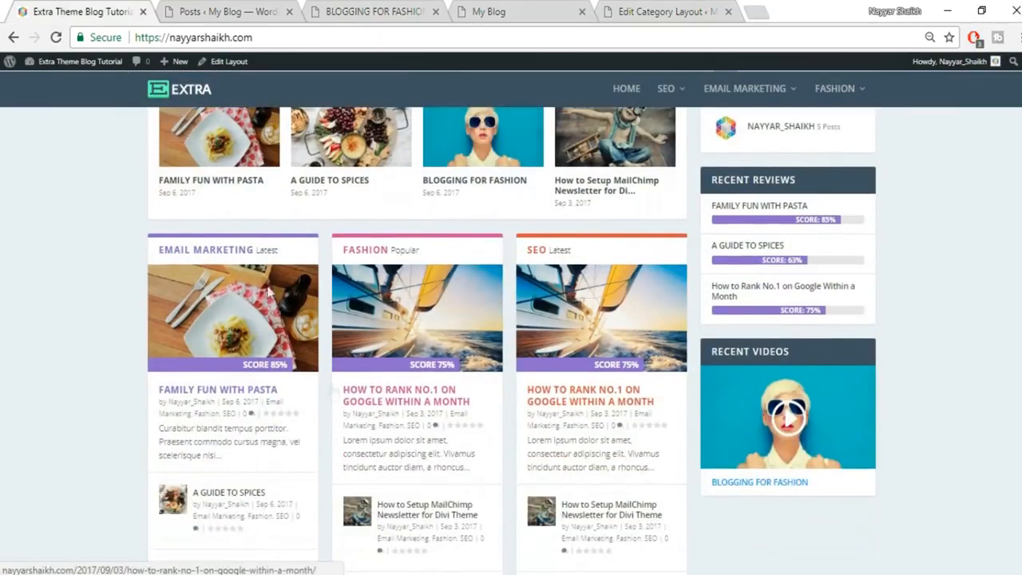
pyautogui.scroll(-1, 604, 432)
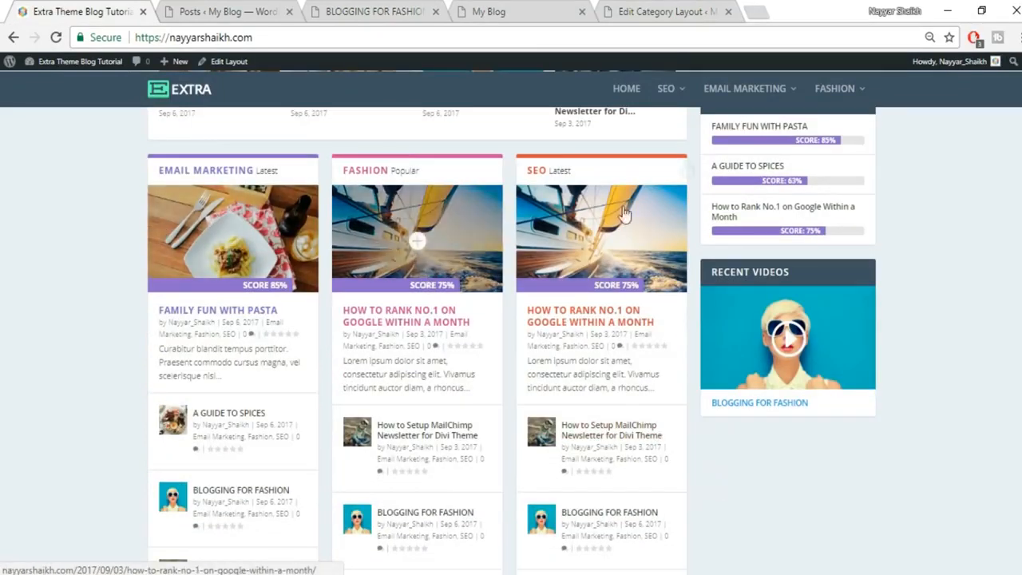
pyautogui.click(651, 11)
pyautogui.scroll(-1, 359, 502)
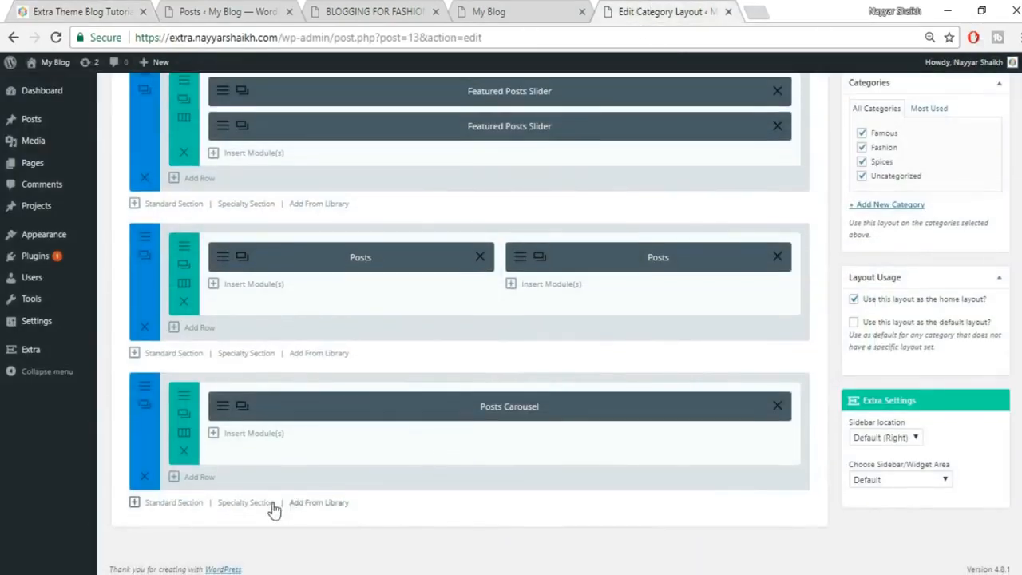
# Add a three-column standard section with a Famous Posts module in the first column
pyautogui.click(185, 502)
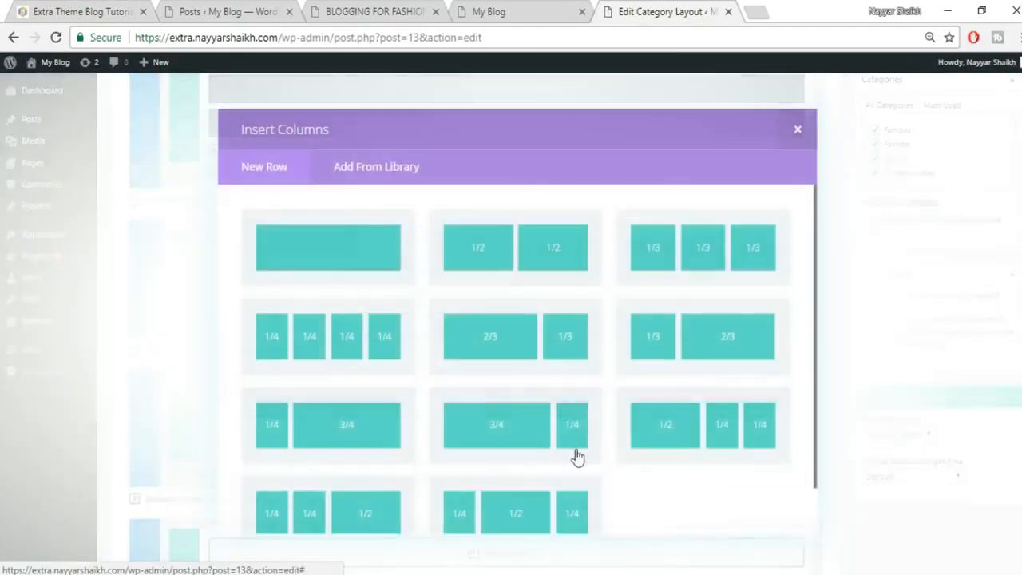
pyautogui.click(709, 248)
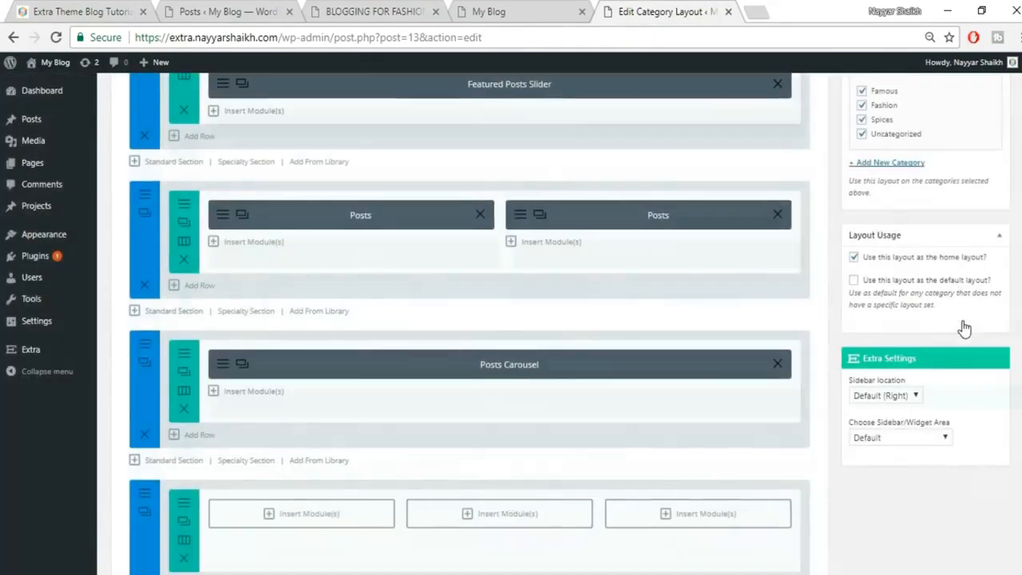
pyautogui.scroll(-2, 343, 433)
pyautogui.click(333, 403)
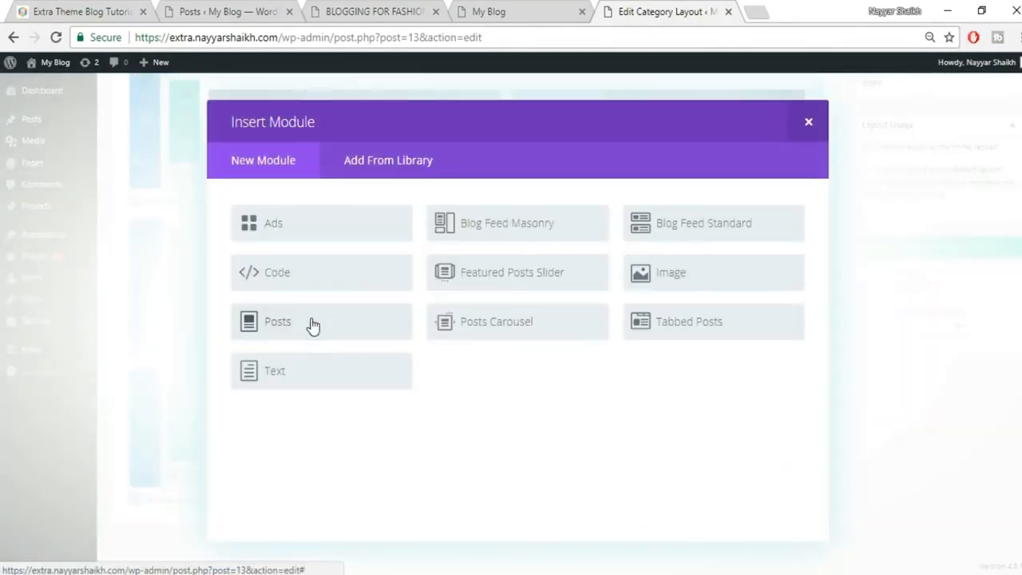
pyautogui.click(313, 323)
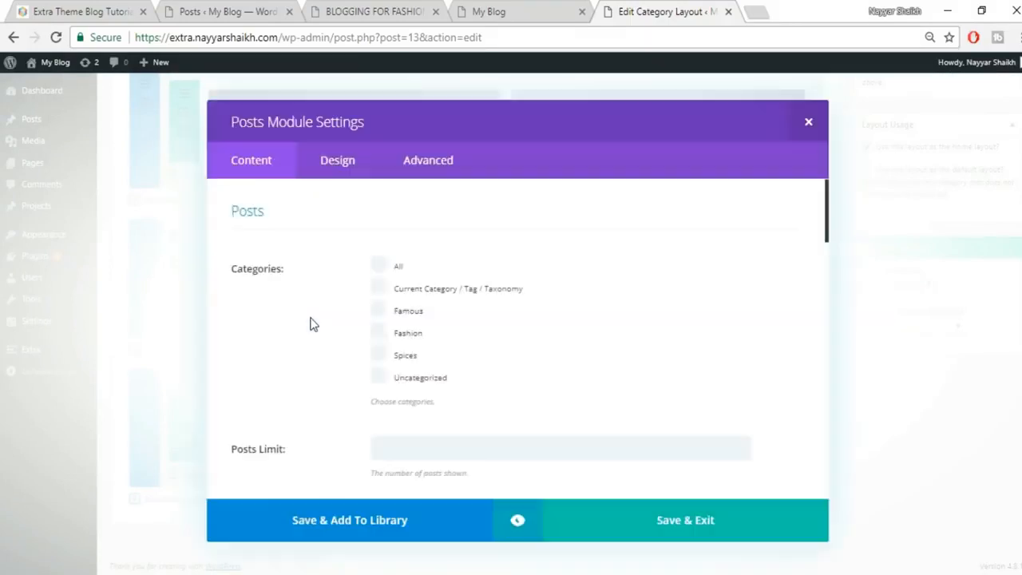
pyautogui.click(411, 313)
pyautogui.click(671, 531)
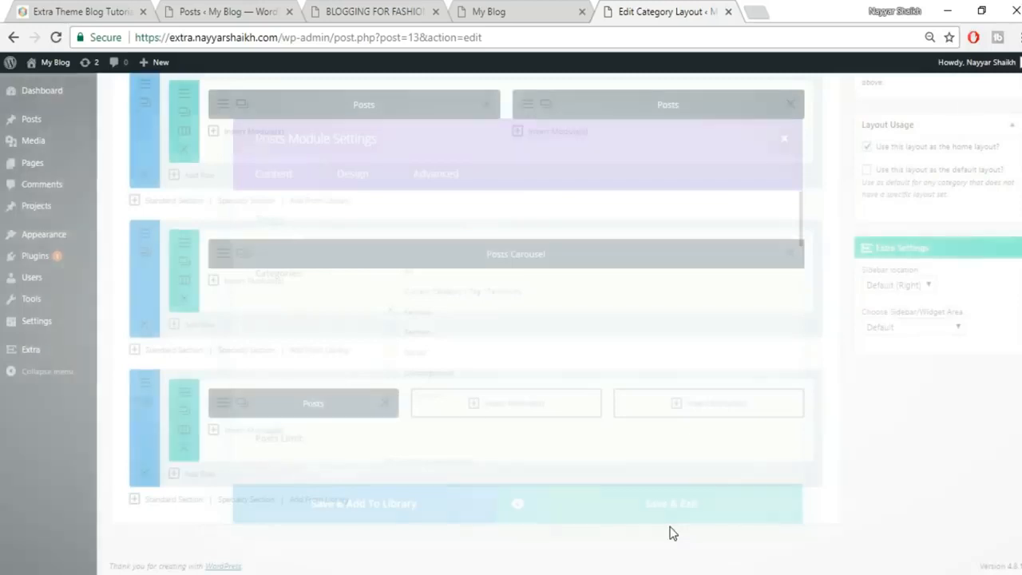
# Put Posts modules showing Spices and Fashion posts in the second and third columns
pyautogui.click(487, 409)
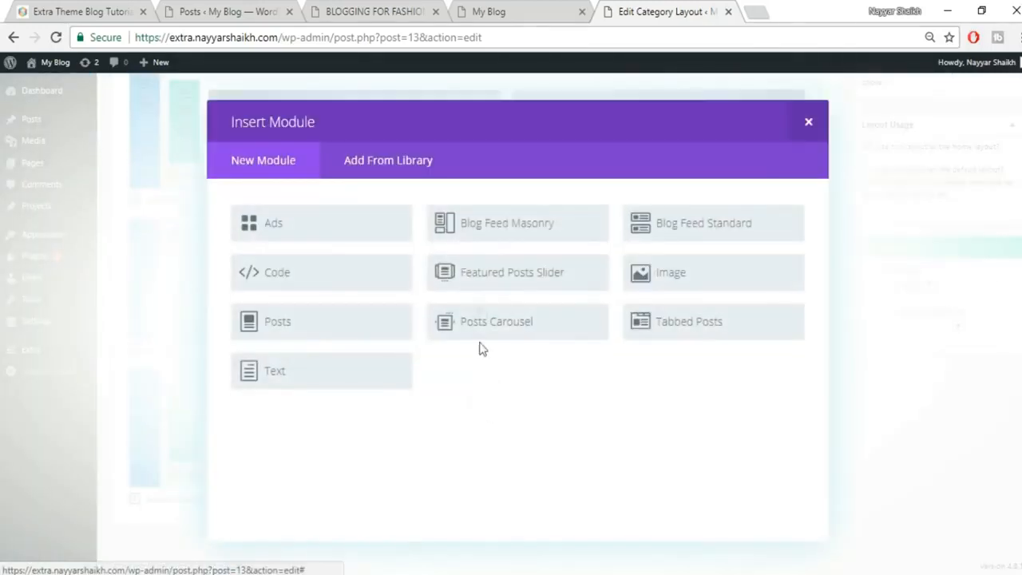
pyautogui.click(324, 325)
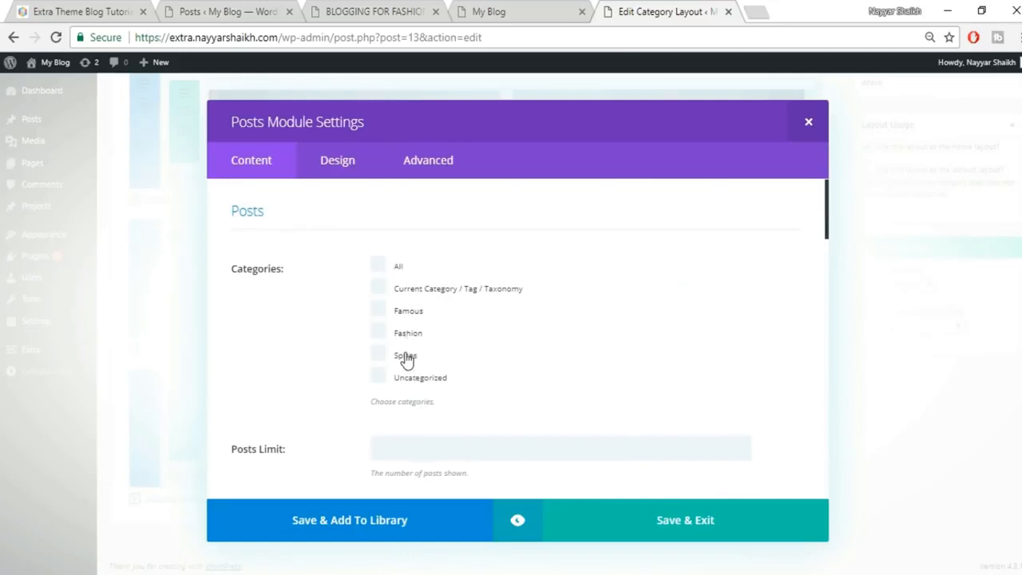
pyautogui.click(655, 544)
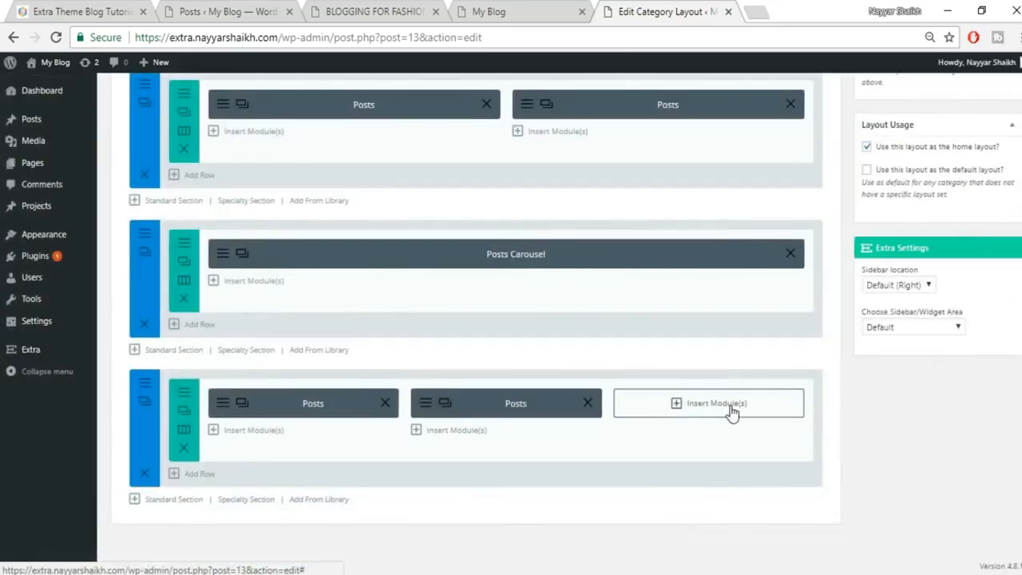
pyautogui.click(730, 411)
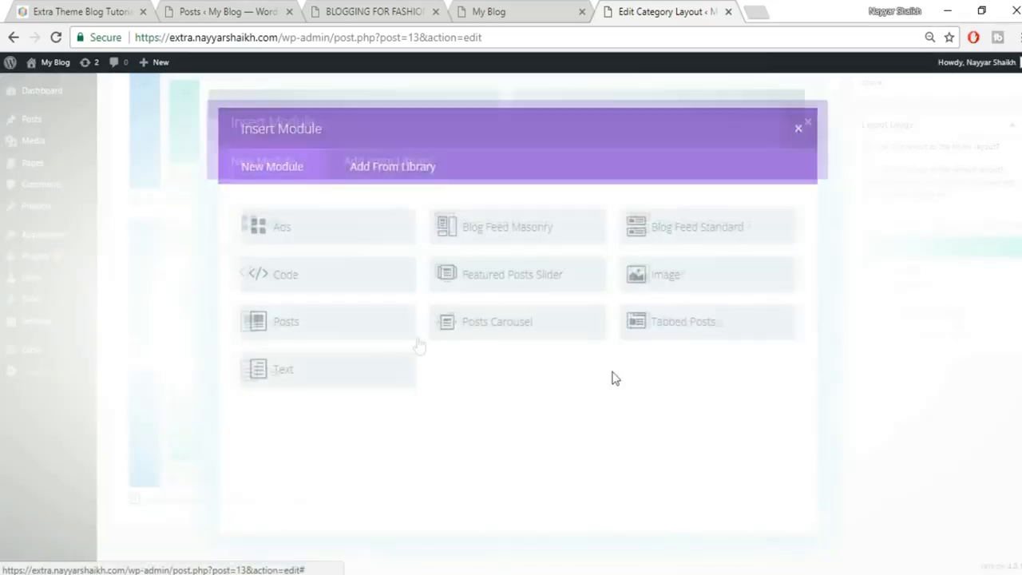
pyautogui.click(332, 322)
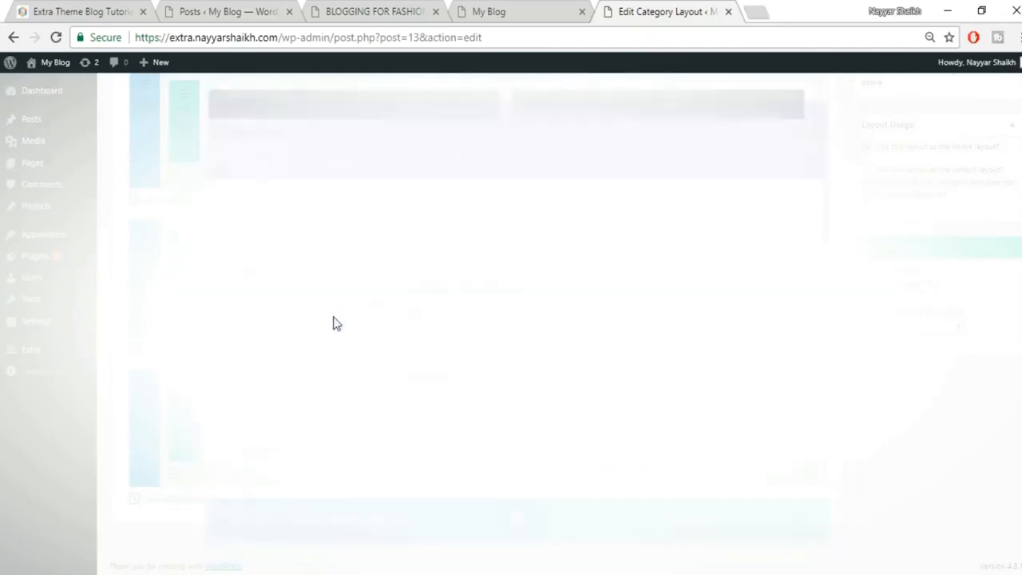
pyautogui.click(398, 335)
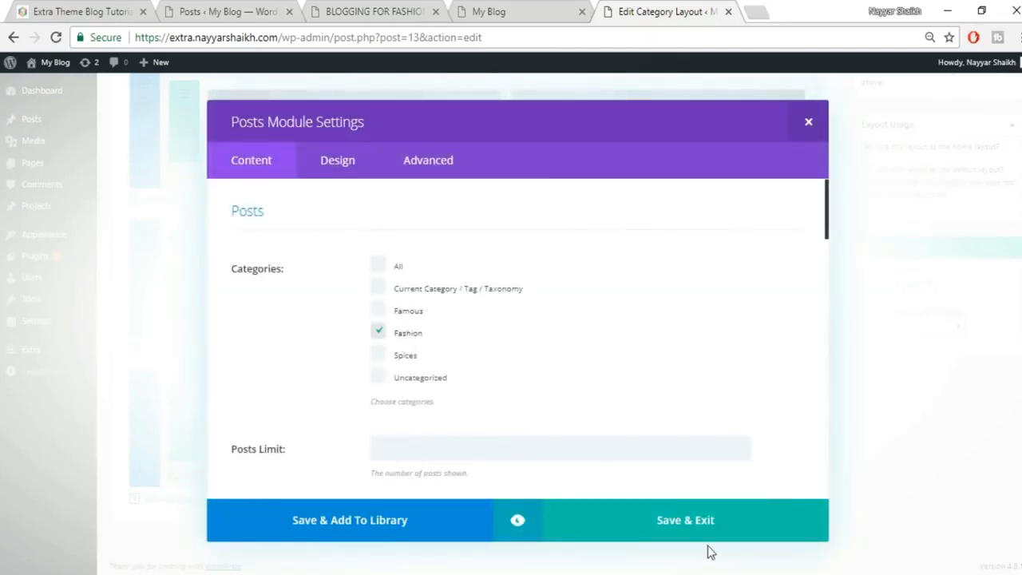
pyautogui.click(688, 530)
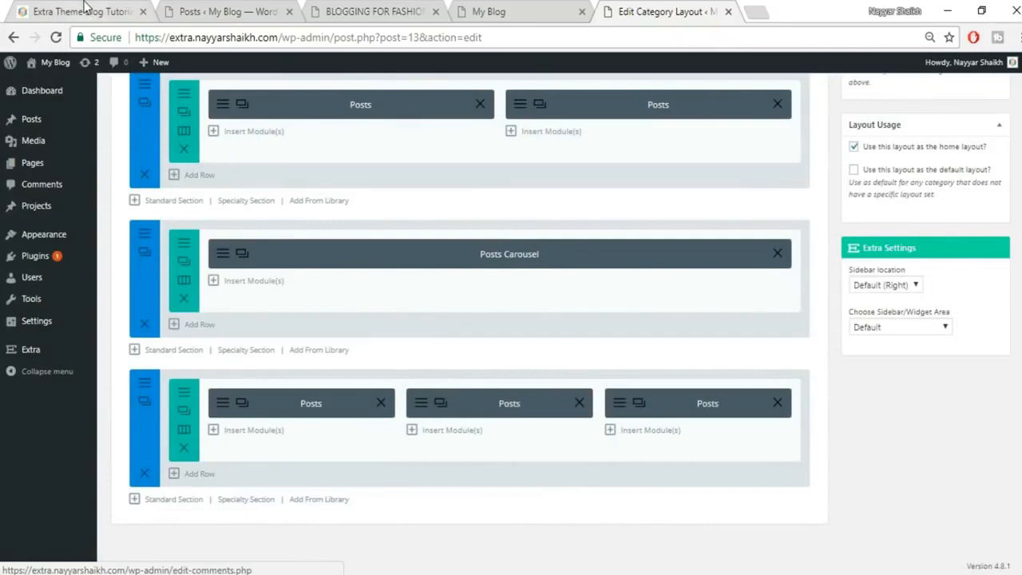
# Scroll through the live blog homepage to check the new section
pyautogui.click(87, 8)
pyautogui.scroll(-5, 572, 409)
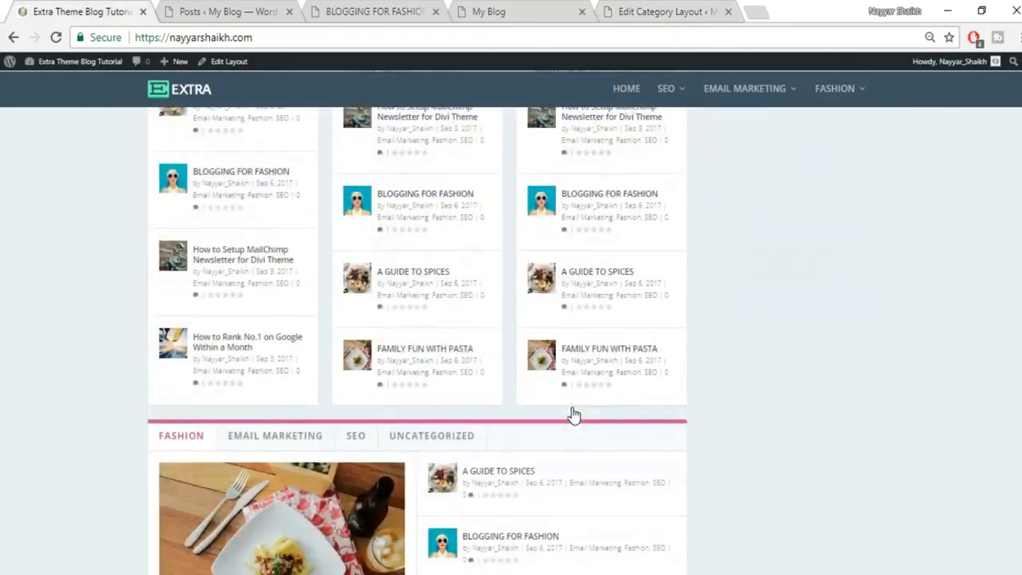
pyautogui.scroll(-3, 572, 415)
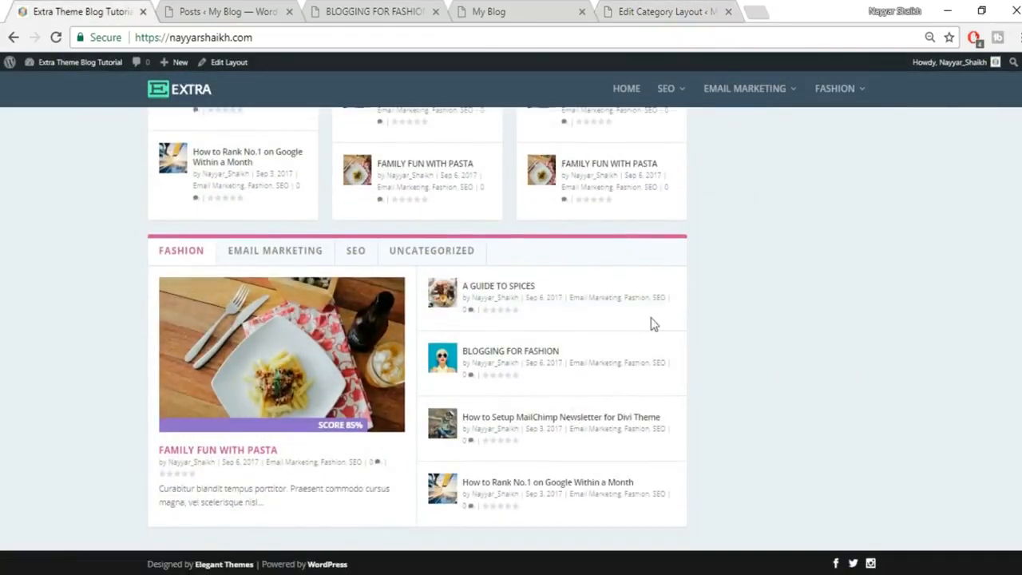
# Add a one-column standard section holding a Tabbed Posts module
pyautogui.click(668, 8)
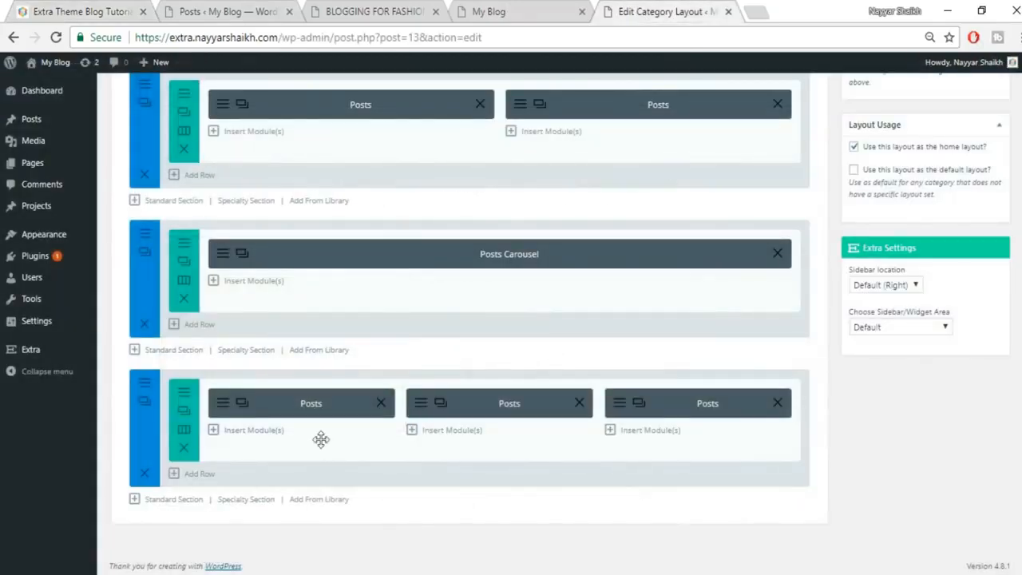
pyautogui.click(174, 502)
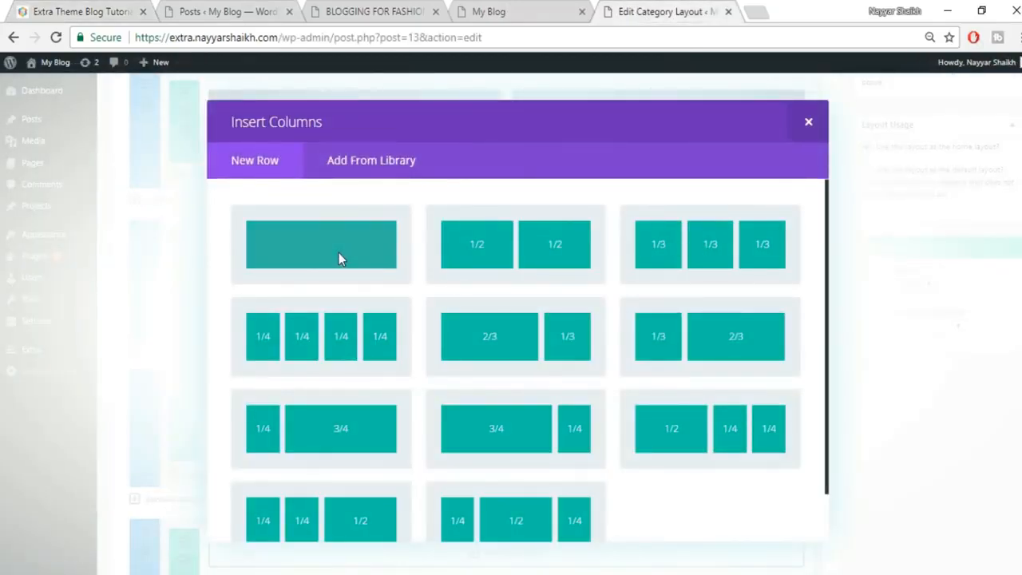
pyautogui.click(339, 252)
pyautogui.scroll(-4, 846, 356)
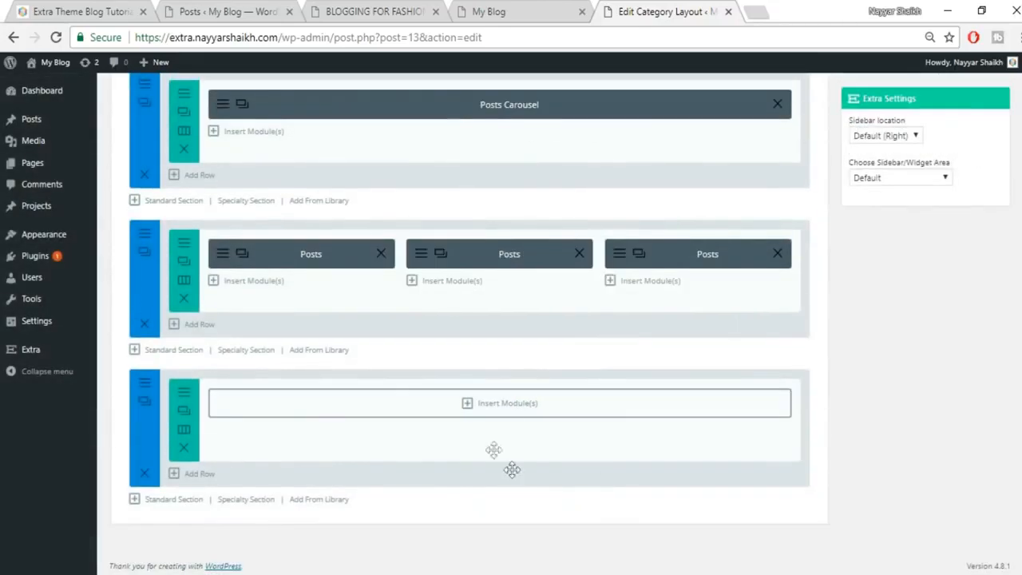
pyautogui.click(507, 409)
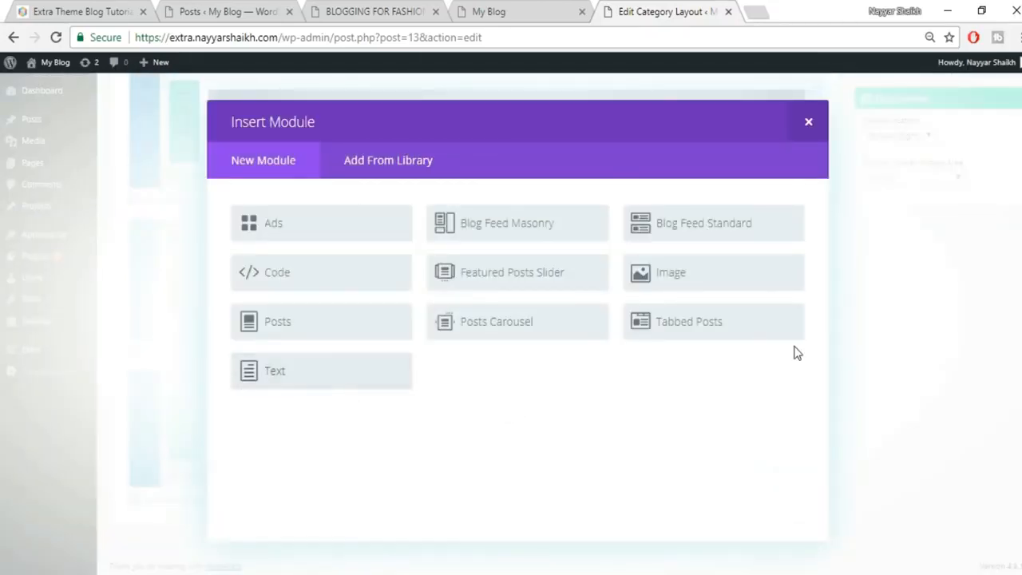
pyautogui.click(721, 334)
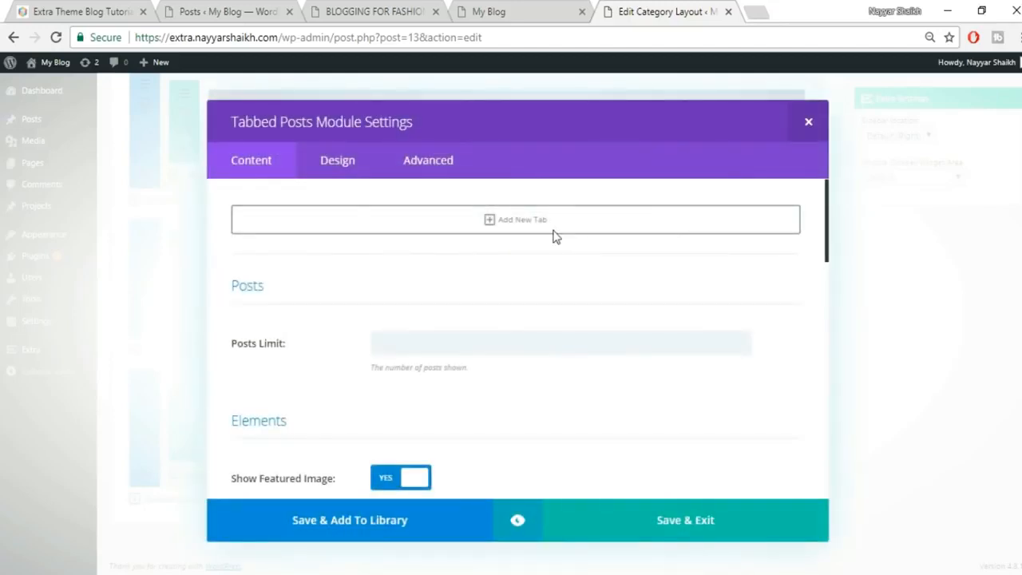
pyautogui.click(67, 11)
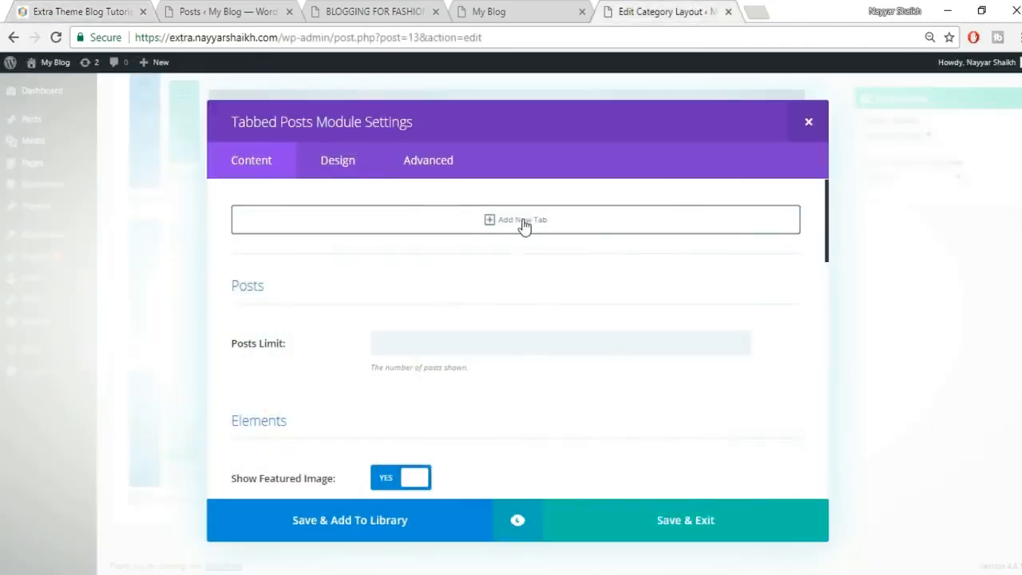
# Add Famous and Spices category tabs to the Tabbed Posts module
pyautogui.click(512, 220)
pyautogui.click(451, 272)
pyautogui.click(435, 314)
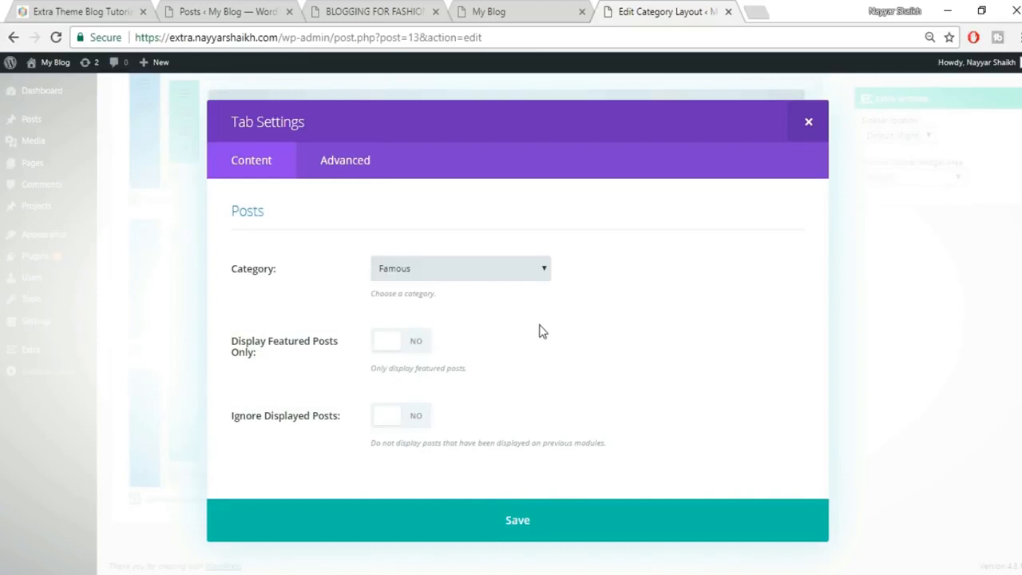
pyautogui.click(577, 540)
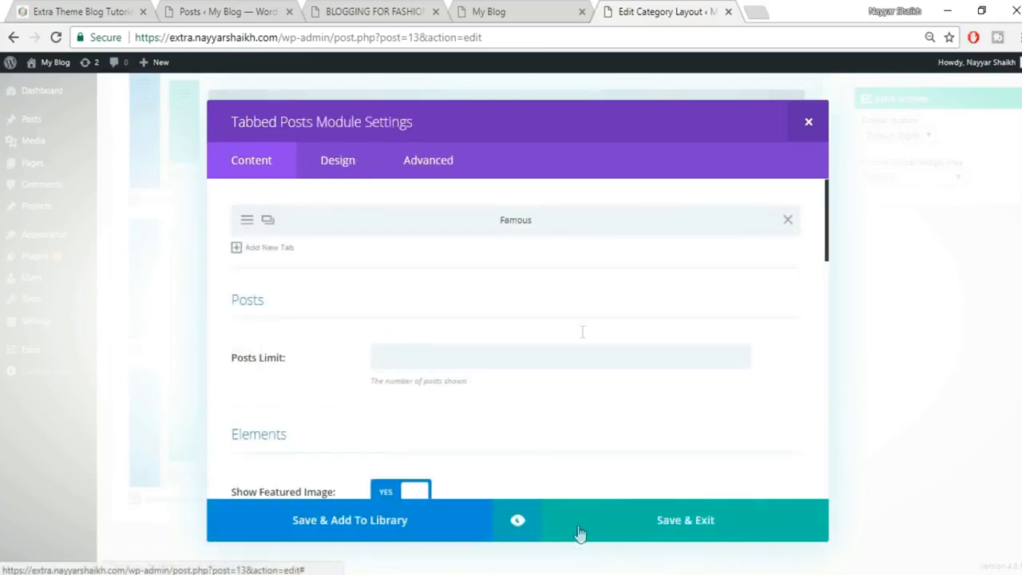
pyautogui.click(252, 249)
pyautogui.click(452, 272)
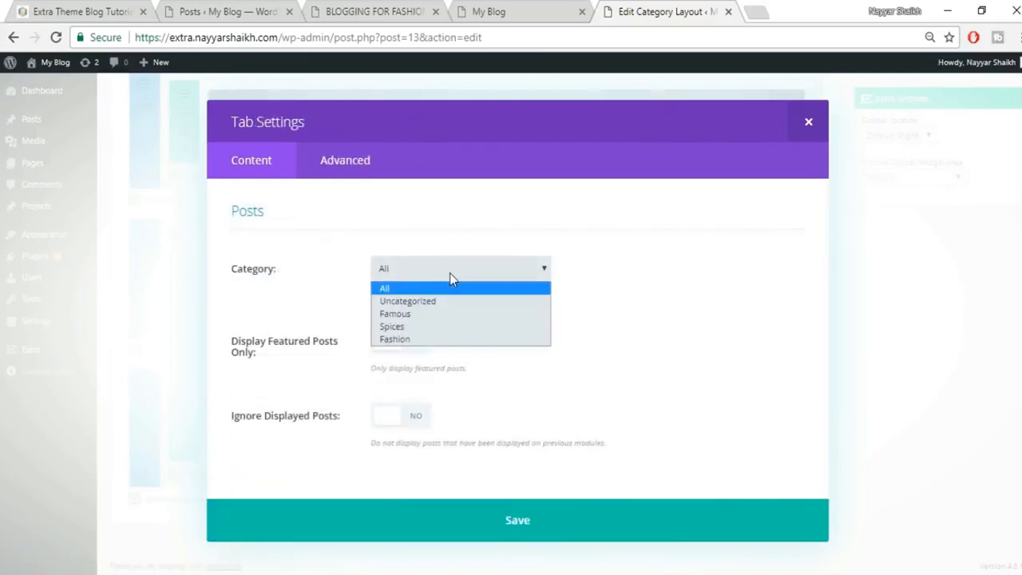
pyautogui.click(429, 328)
pyautogui.click(612, 531)
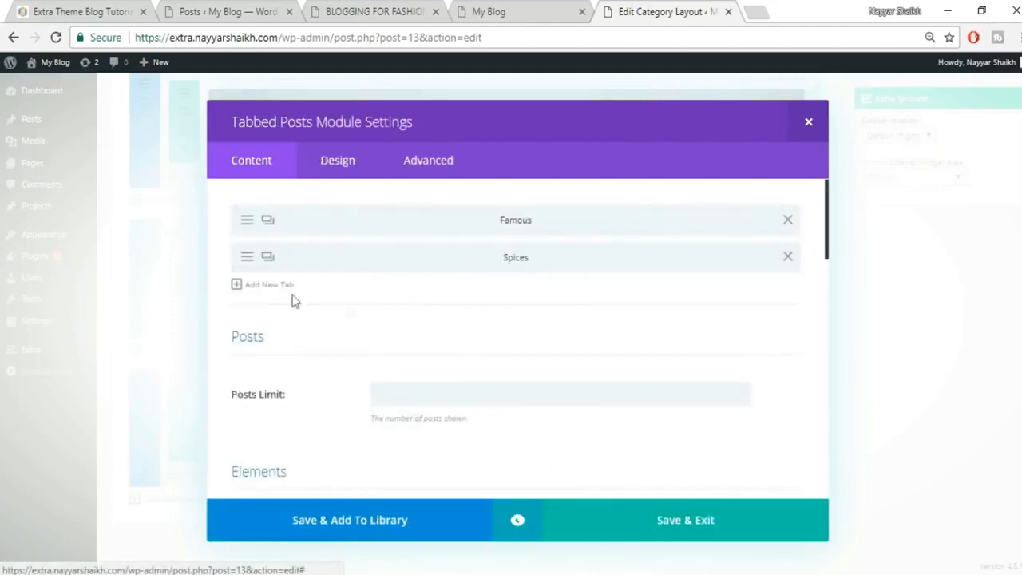
# Add a third tab set to the Fashion category
pyautogui.click(244, 286)
pyautogui.click(447, 275)
pyautogui.click(429, 346)
pyautogui.click(563, 521)
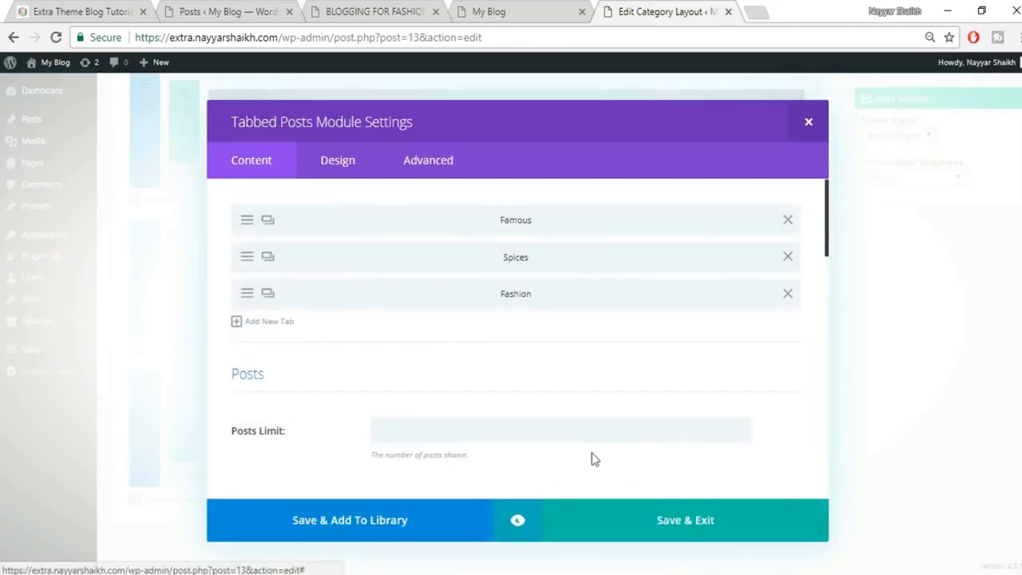
pyautogui.scroll(-2, 616, 391)
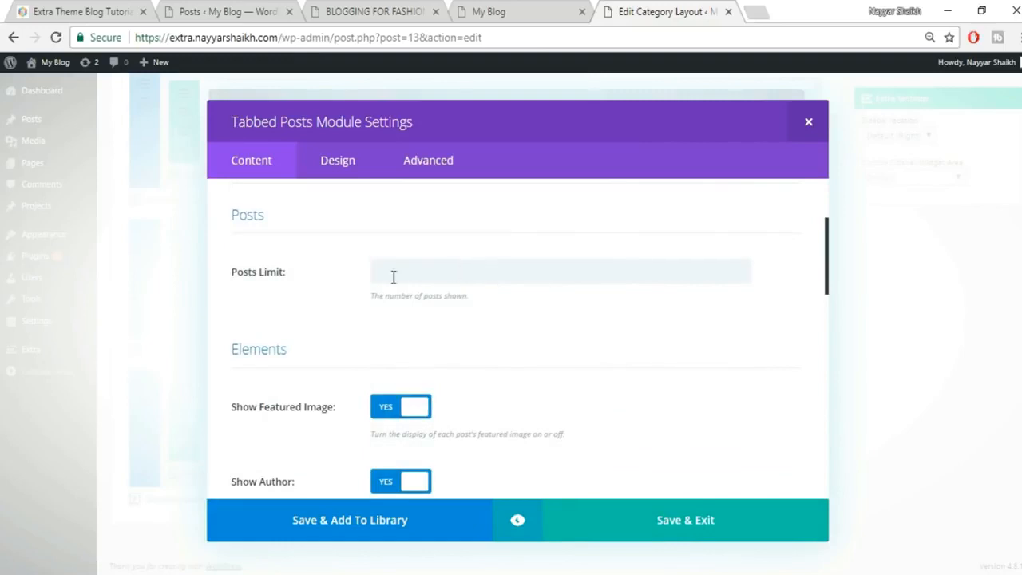
pyautogui.scroll(-6, 556, 335)
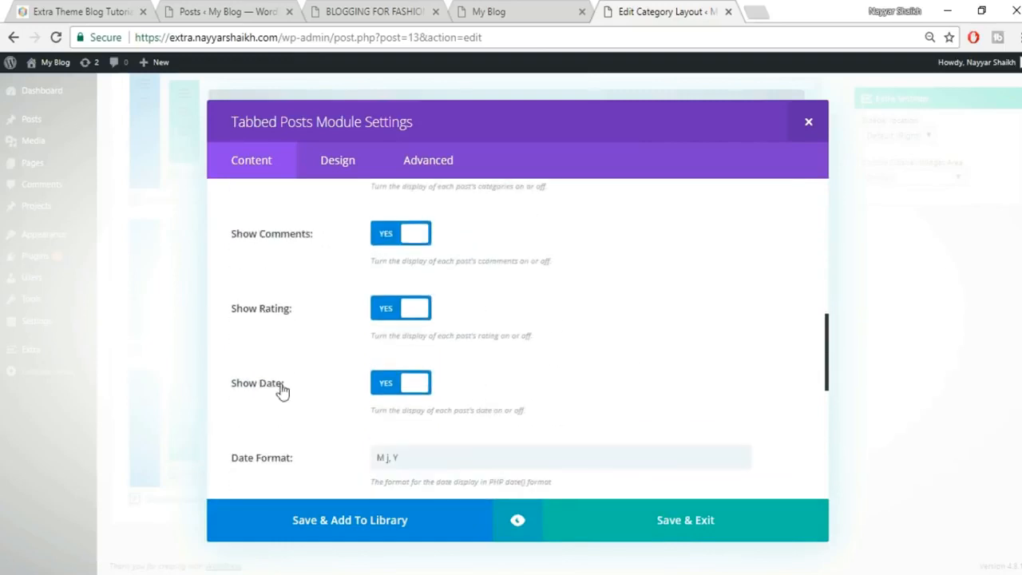
pyautogui.scroll(-5, 503, 387)
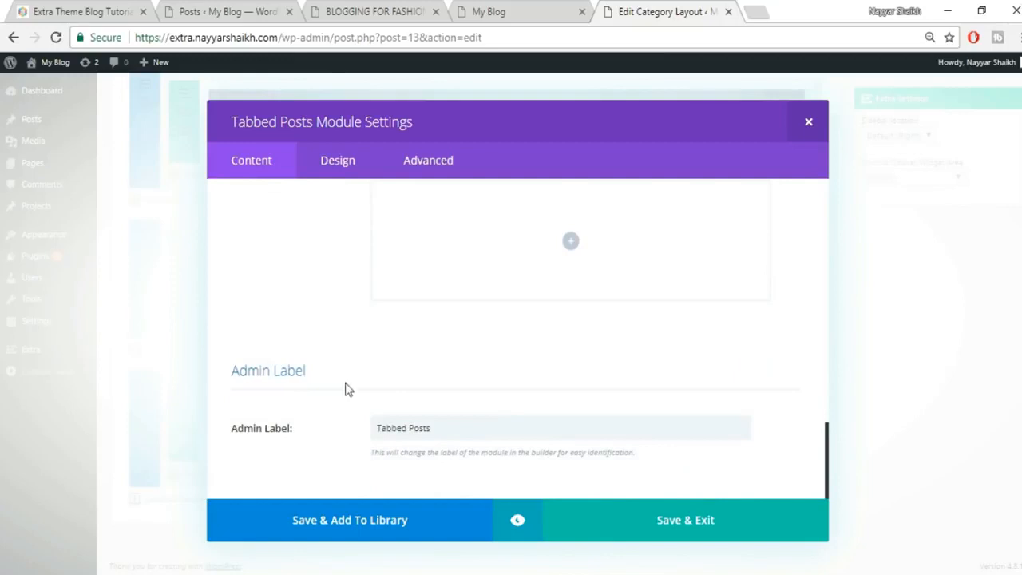
# Save & Exit the Tabbed Posts module settings and Update the Homepage layout
pyautogui.click(709, 520)
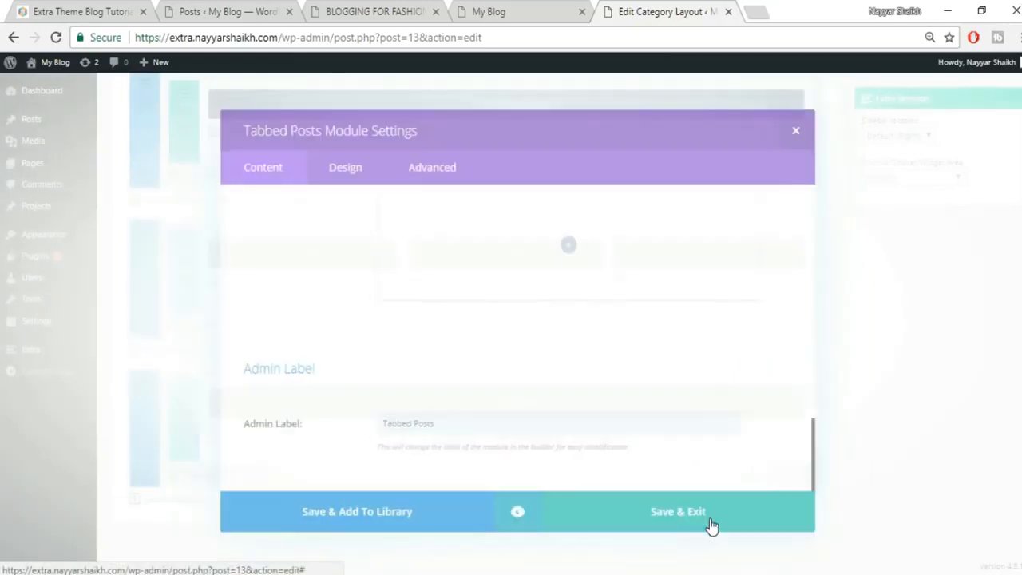
pyautogui.scroll(10, 511, 320)
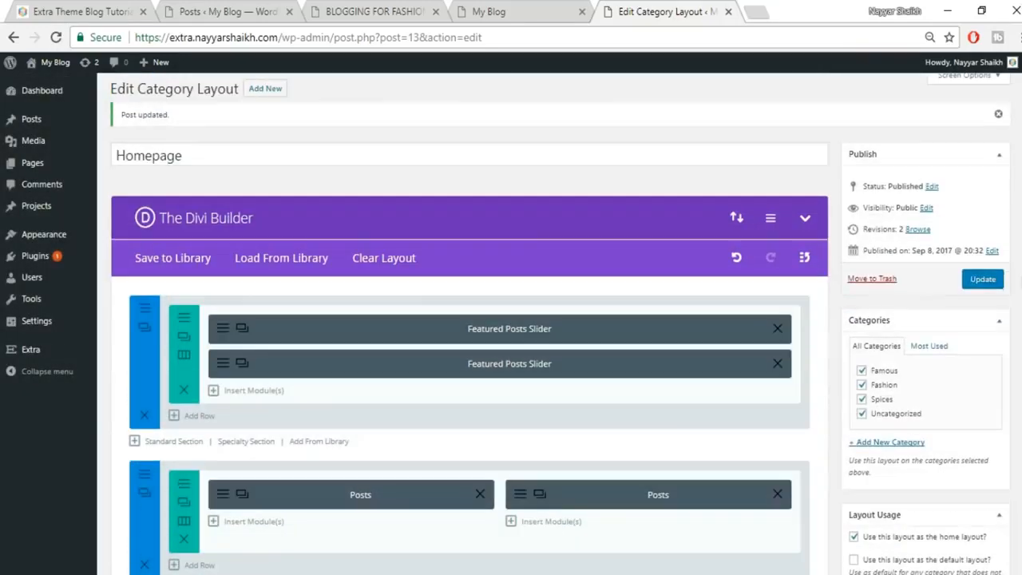
pyautogui.click(983, 278)
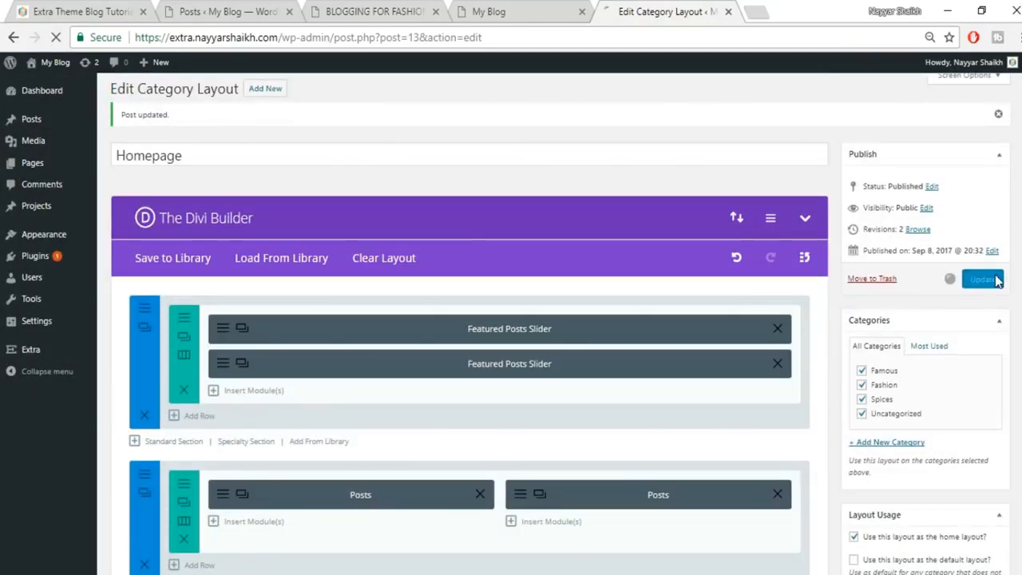
# Reload the blog homepage and scroll through the new tabbed Famous/Spices/Fashion block
pyautogui.click(542, 10)
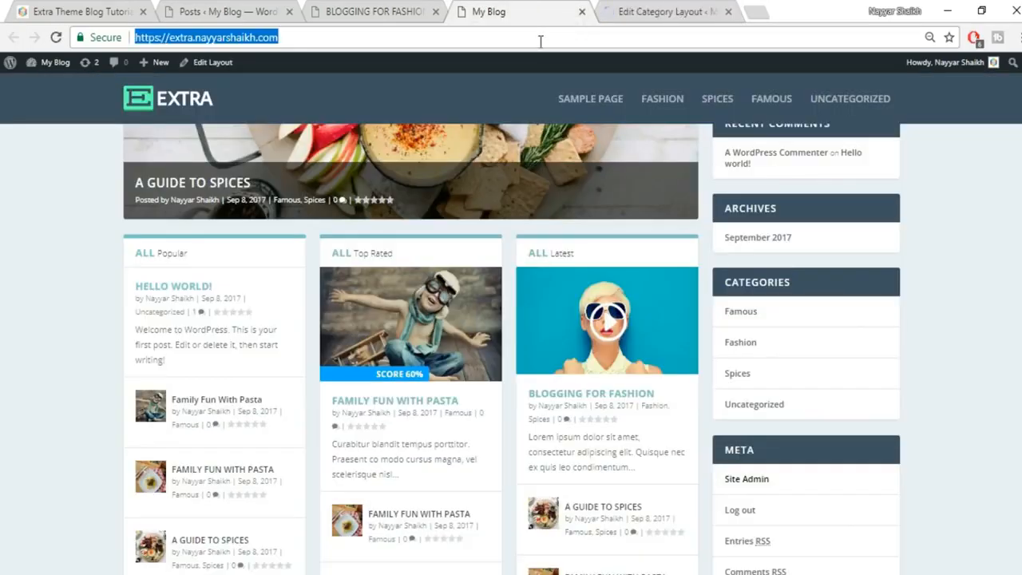
pyautogui.press('Return')
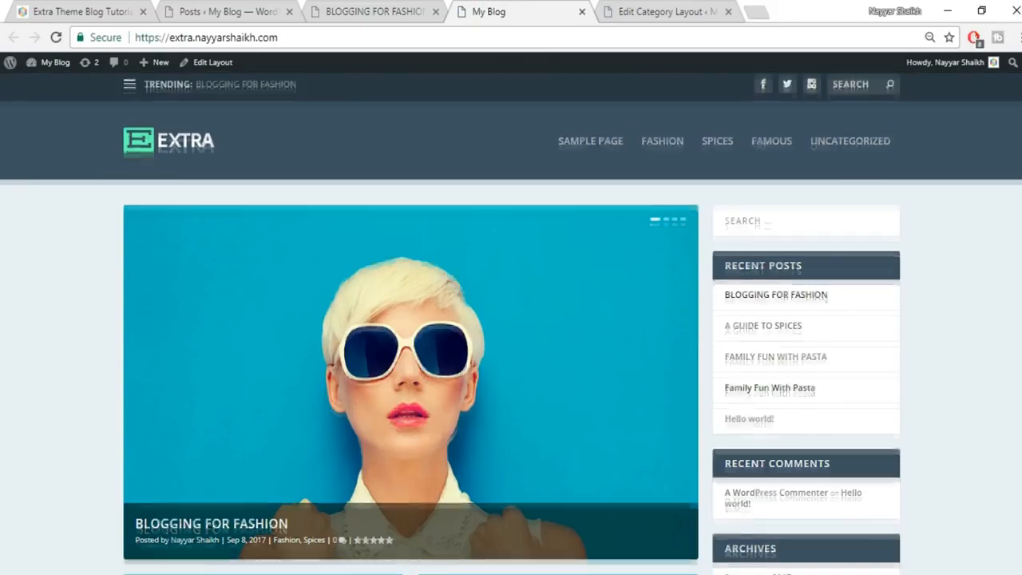
pyautogui.scroll(-5, 511, 320)
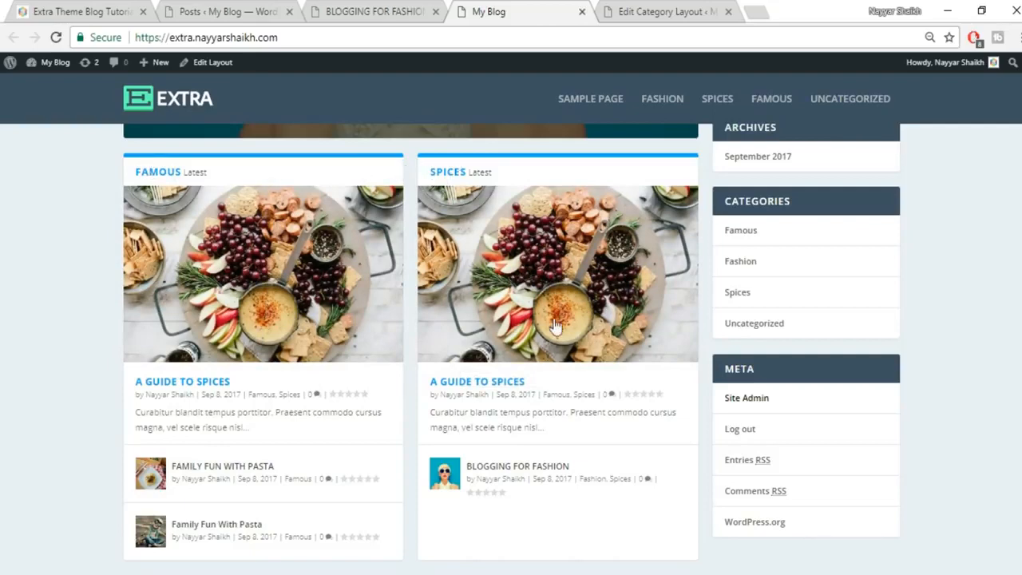
pyautogui.scroll(-5, 557, 326)
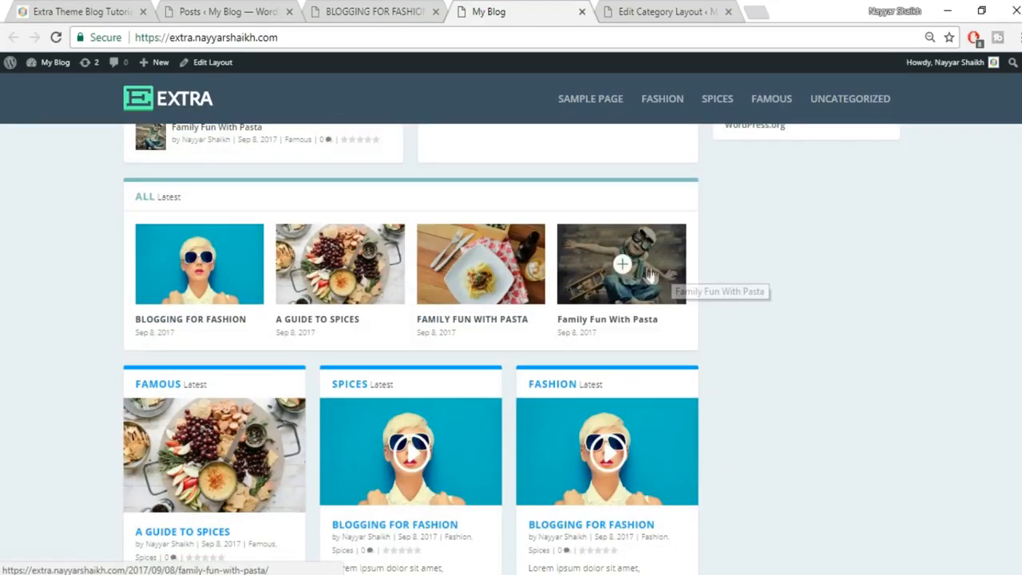
pyautogui.scroll(-2, 794, 331)
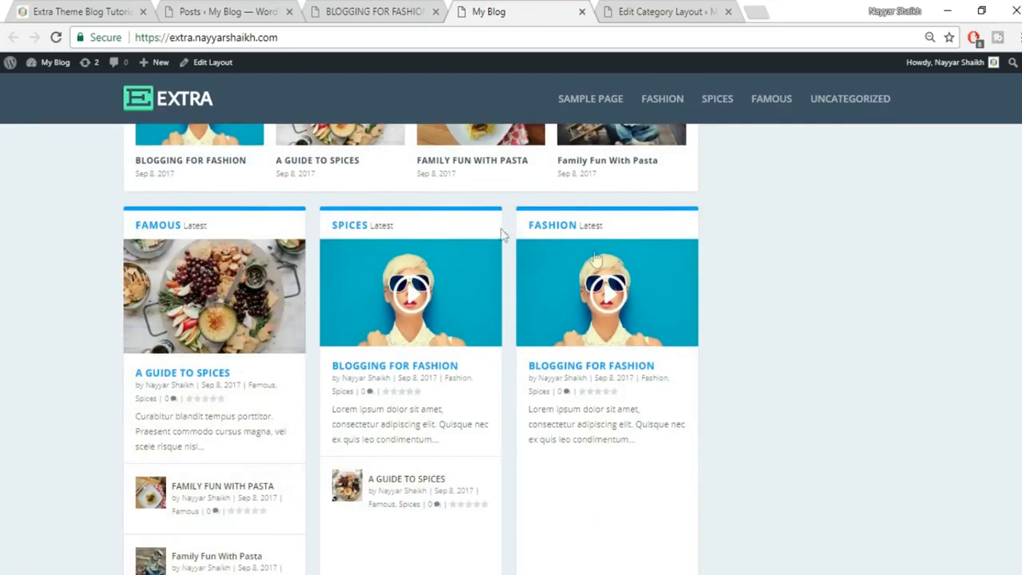
pyautogui.scroll(-5, 463, 325)
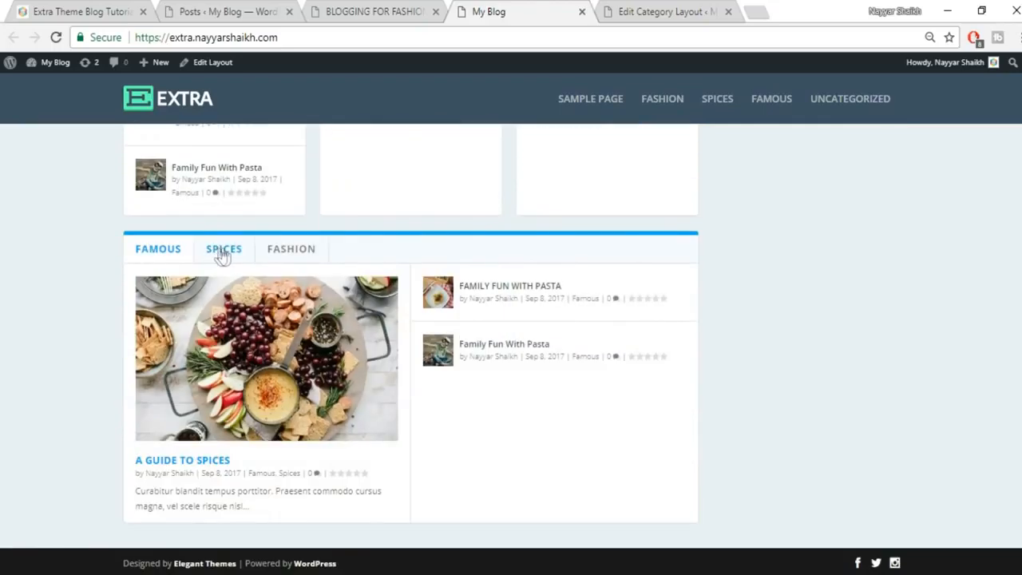
pyautogui.scroll(2, 693, 342)
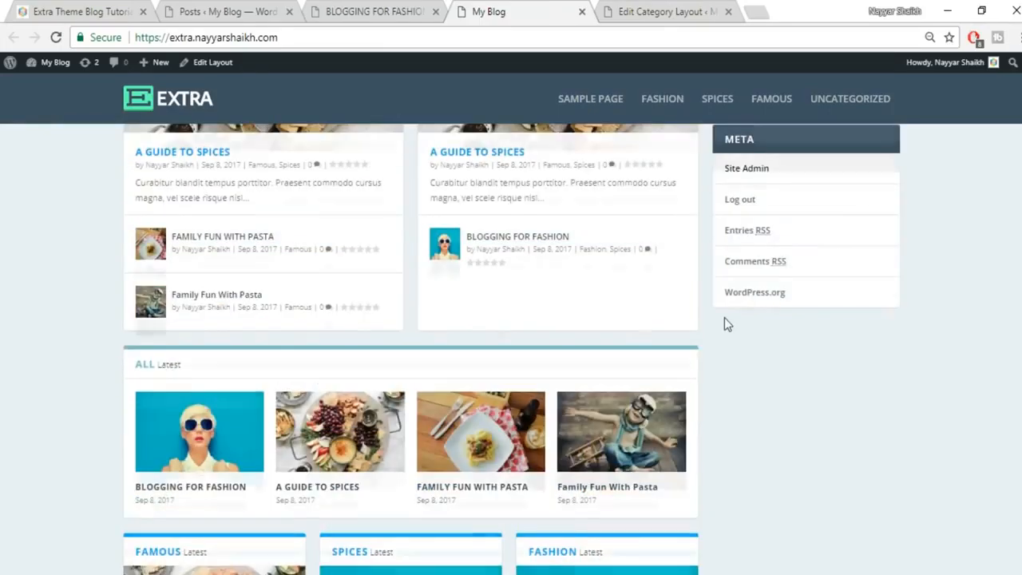
pyautogui.scroll(5, 725, 317)
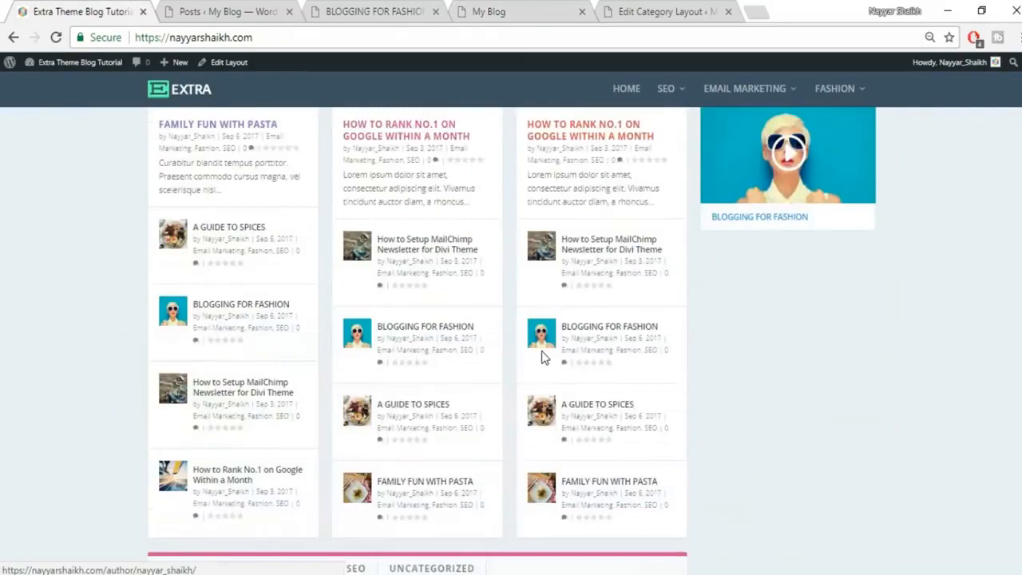
pyautogui.scroll(6, 541, 352)
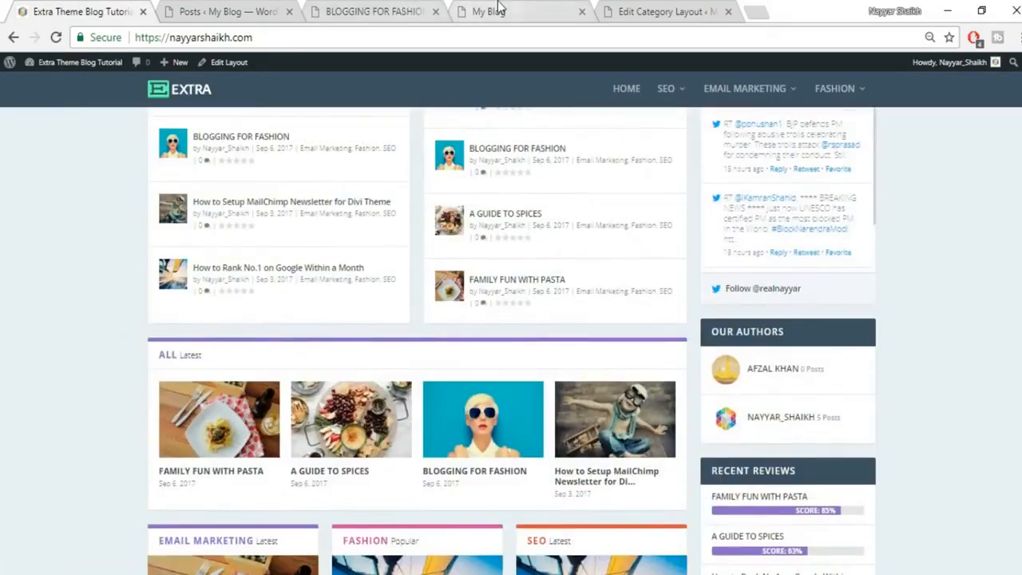
pyautogui.click(505, 10)
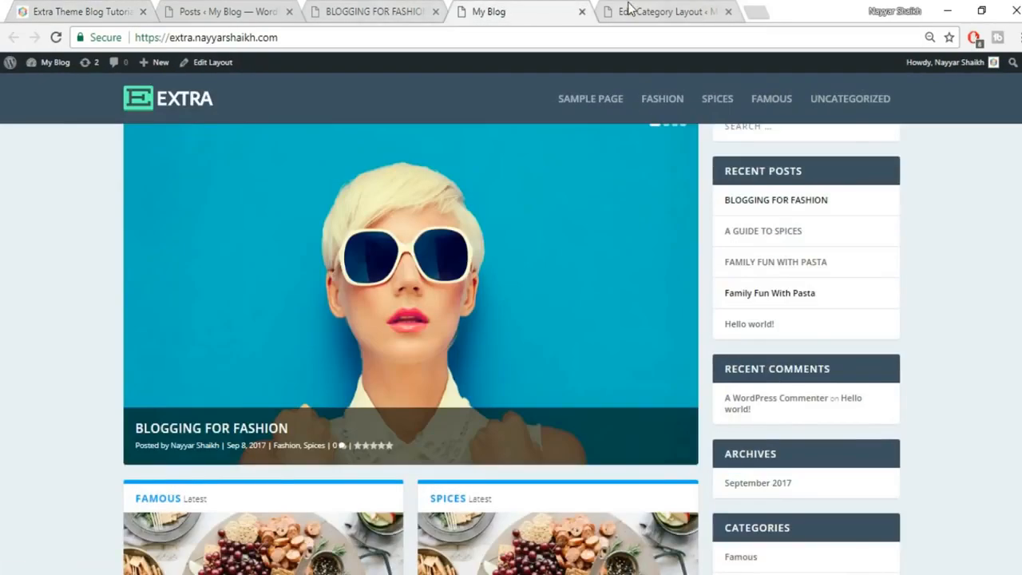
pyautogui.click(629, 10)
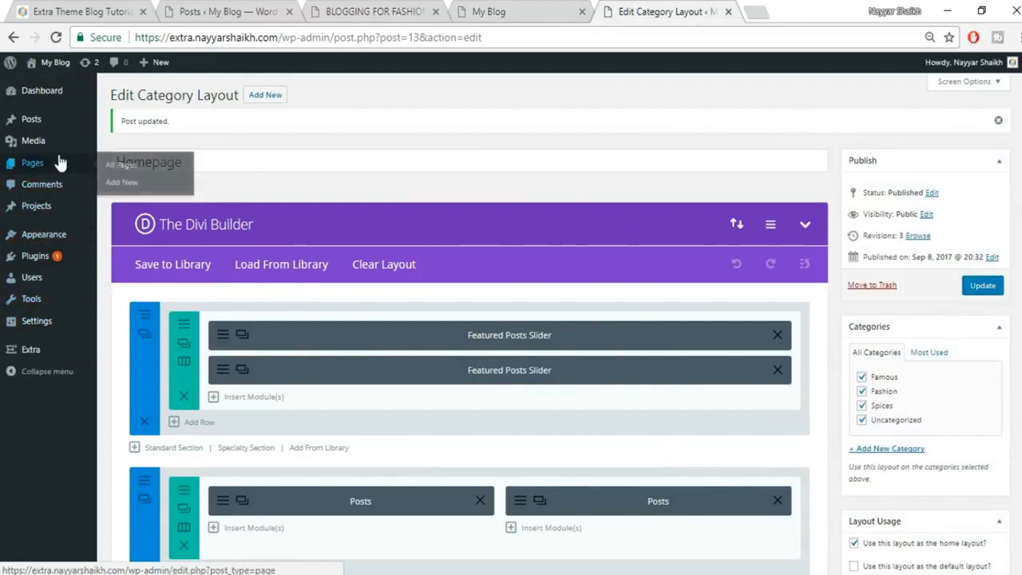
# Update the Famous, Fashion and Spices categories in turn from Posts > Categories
pyautogui.moveTo(38, 128)
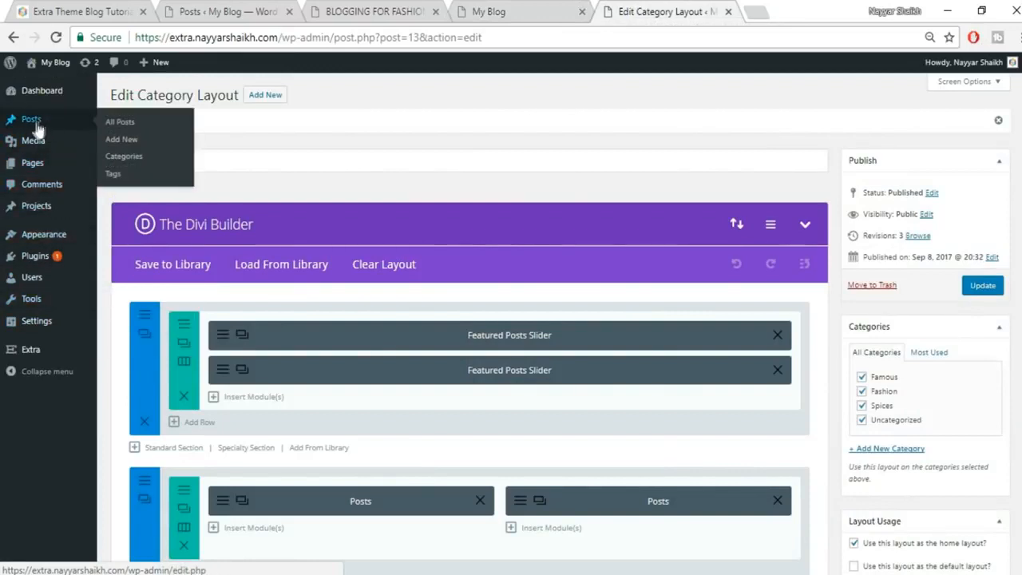
pyautogui.click(124, 157)
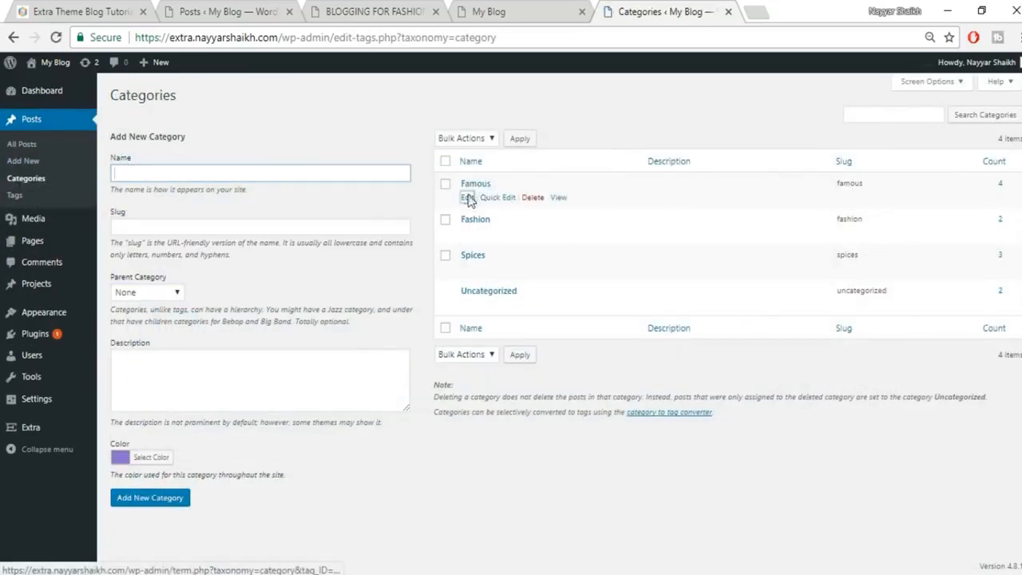
pyautogui.click(469, 199)
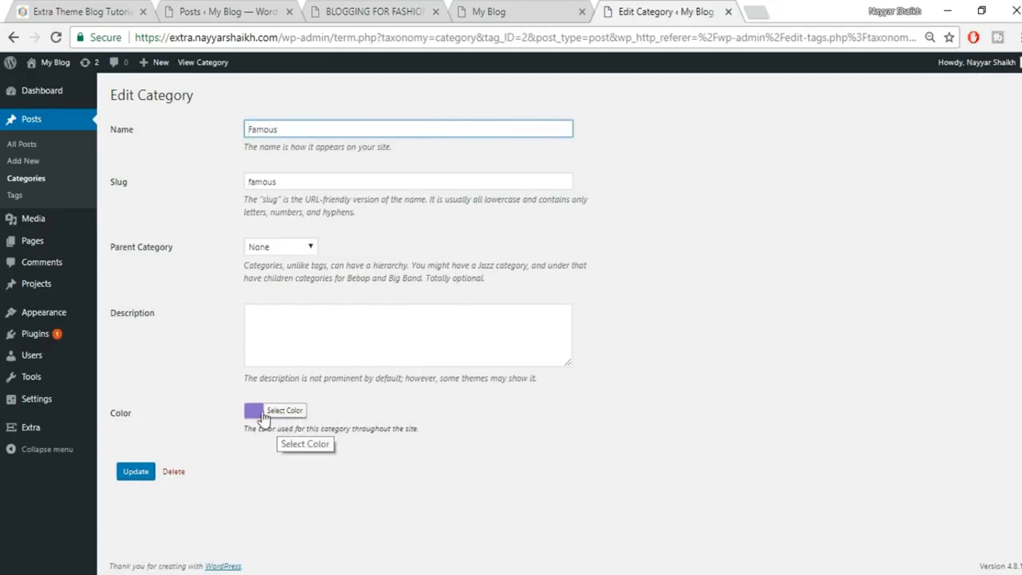
pyautogui.click(132, 475)
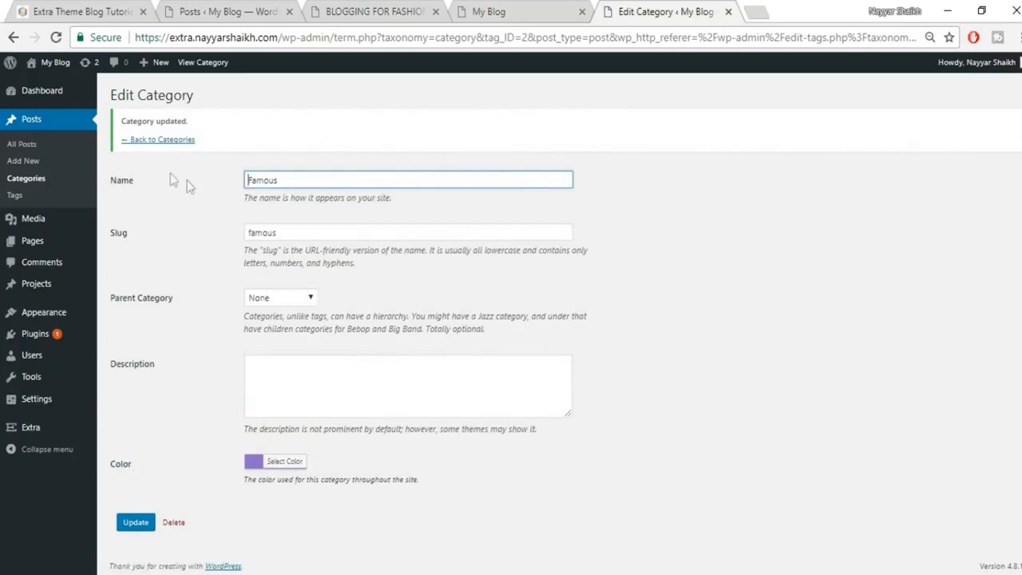
pyautogui.click(163, 141)
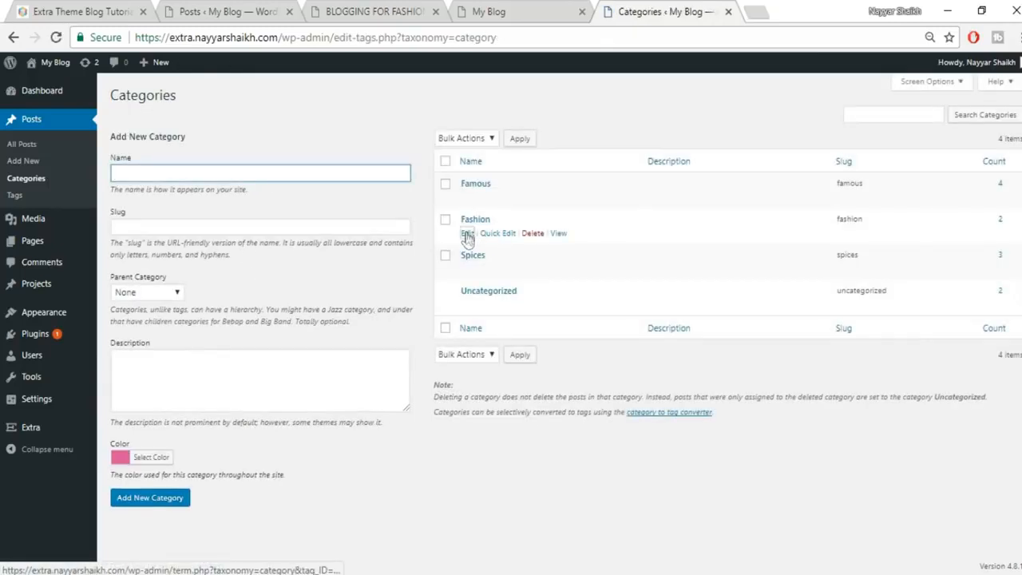
pyautogui.click(467, 234)
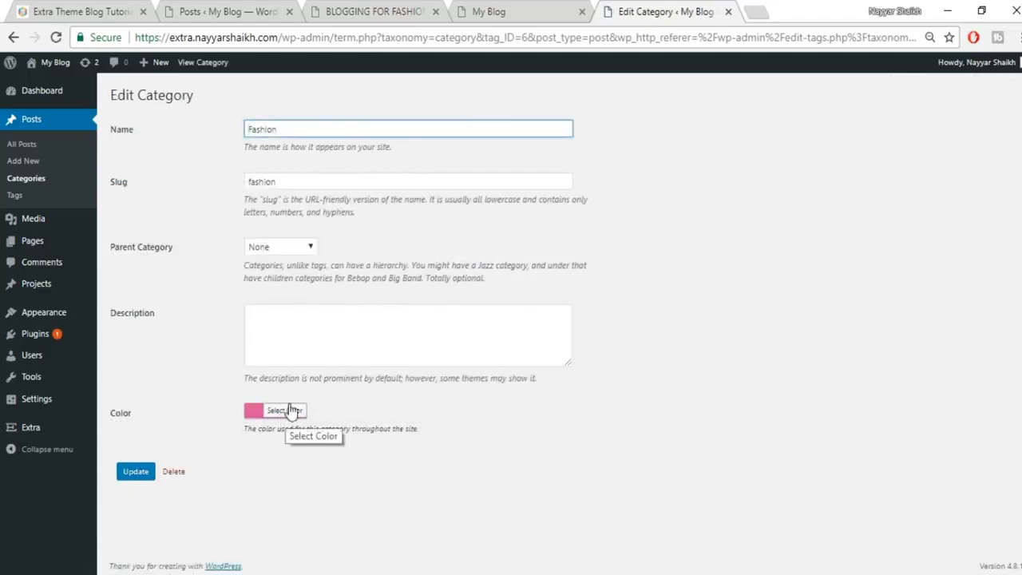
pyautogui.click(133, 473)
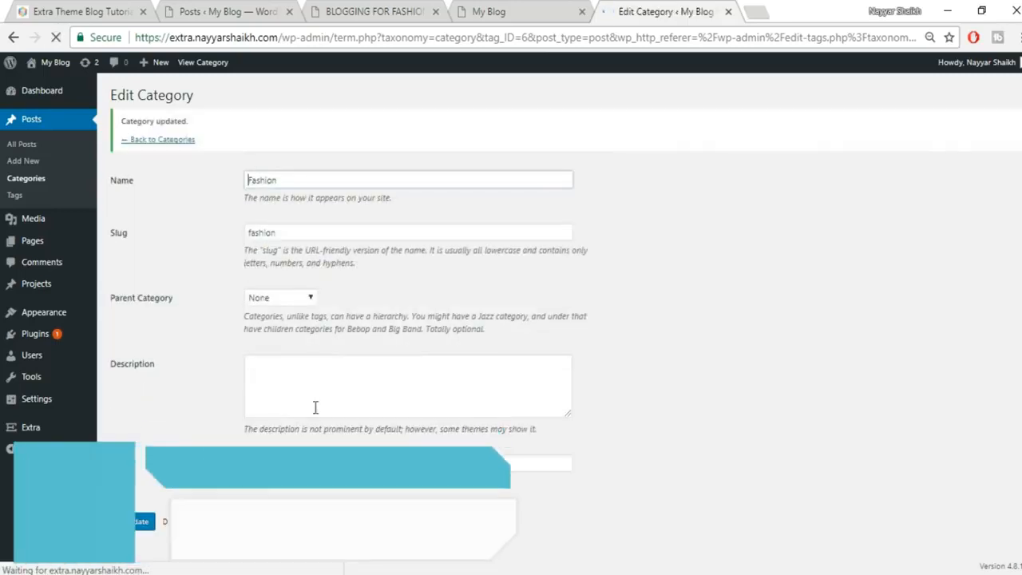
pyautogui.click(170, 140)
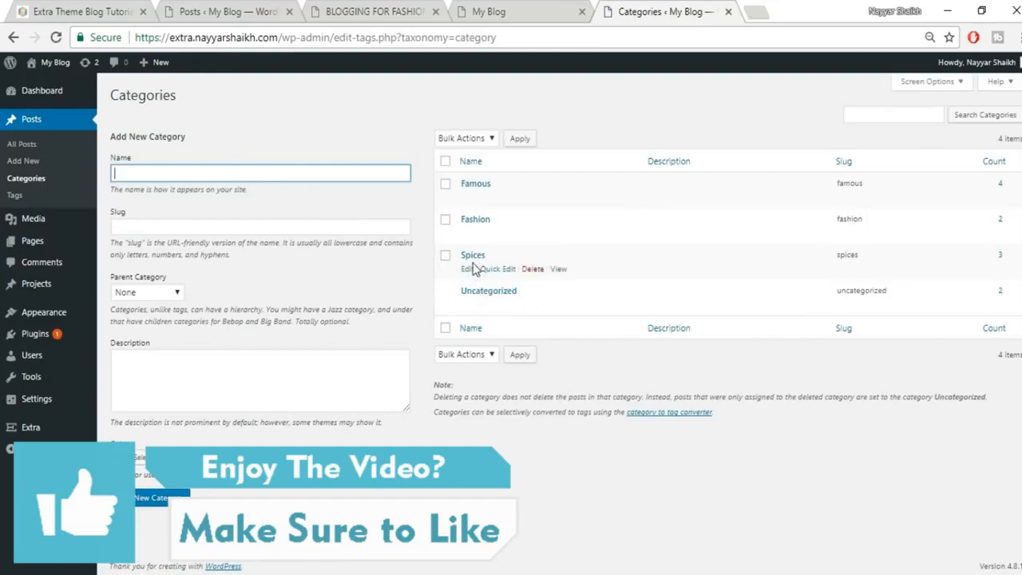
pyautogui.click(468, 268)
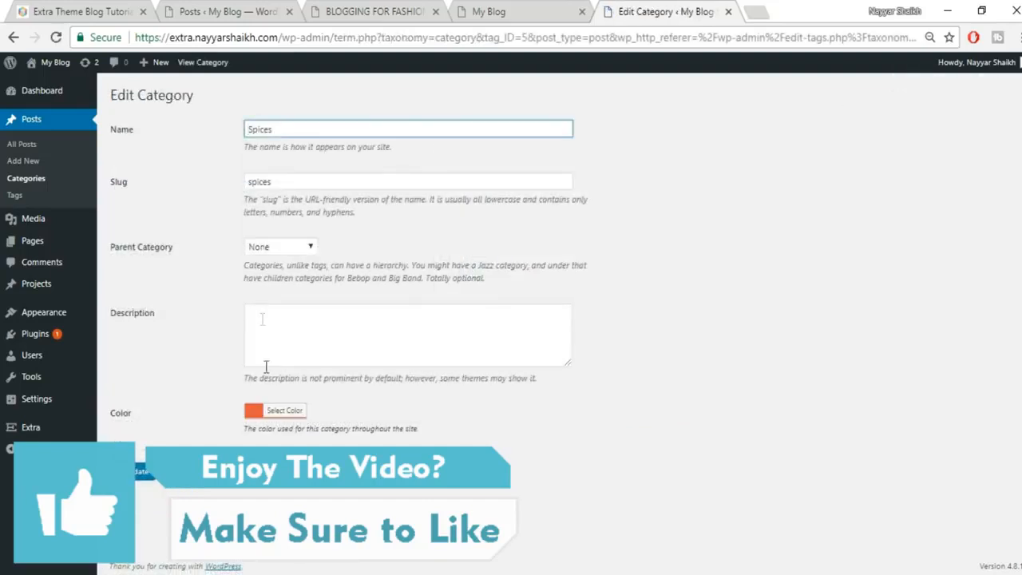
pyautogui.click(141, 472)
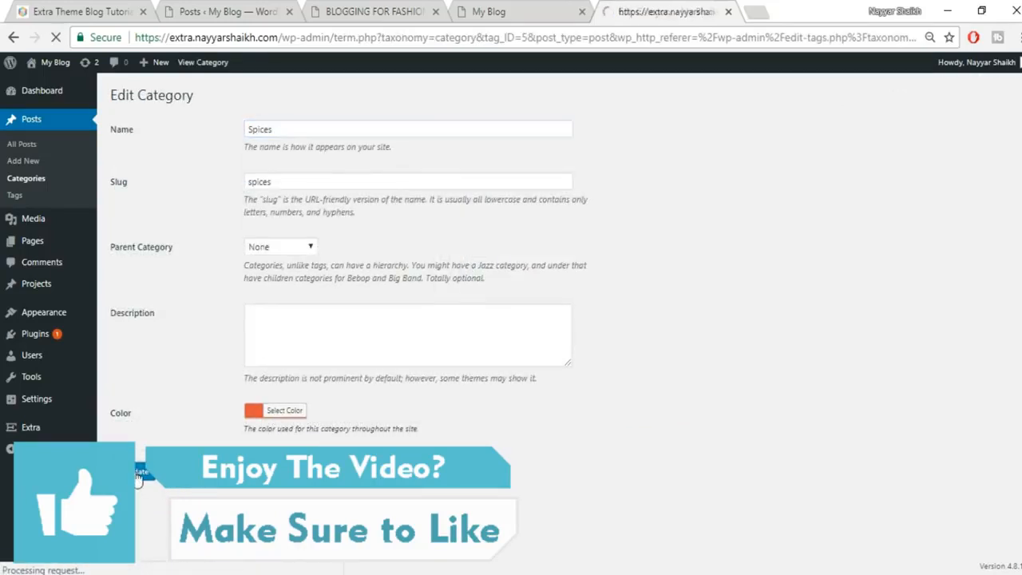
pyautogui.click(487, 11)
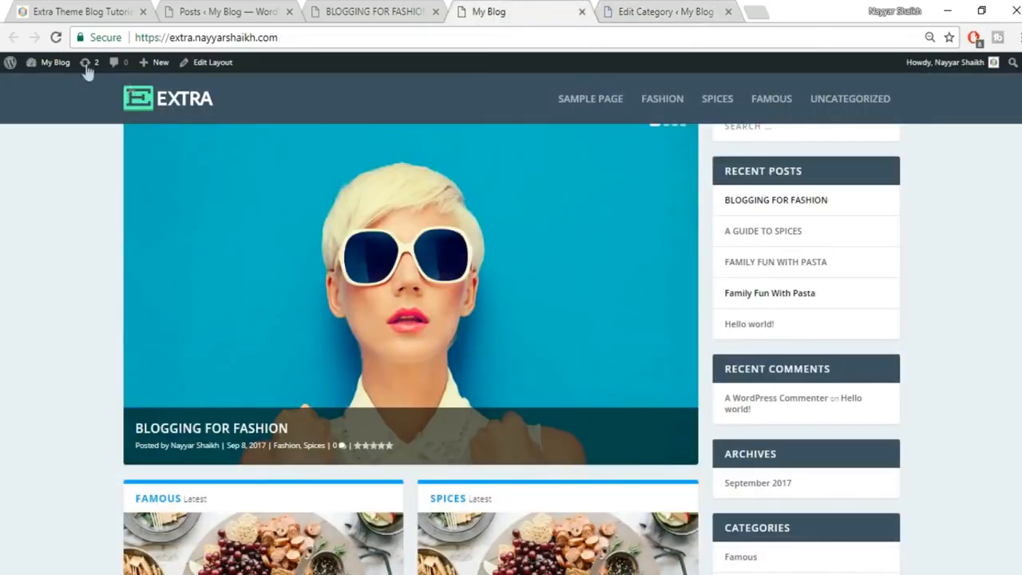
# Reload the blog homepage and show the Spices tab in the tabbed posts block
pyautogui.click(57, 40)
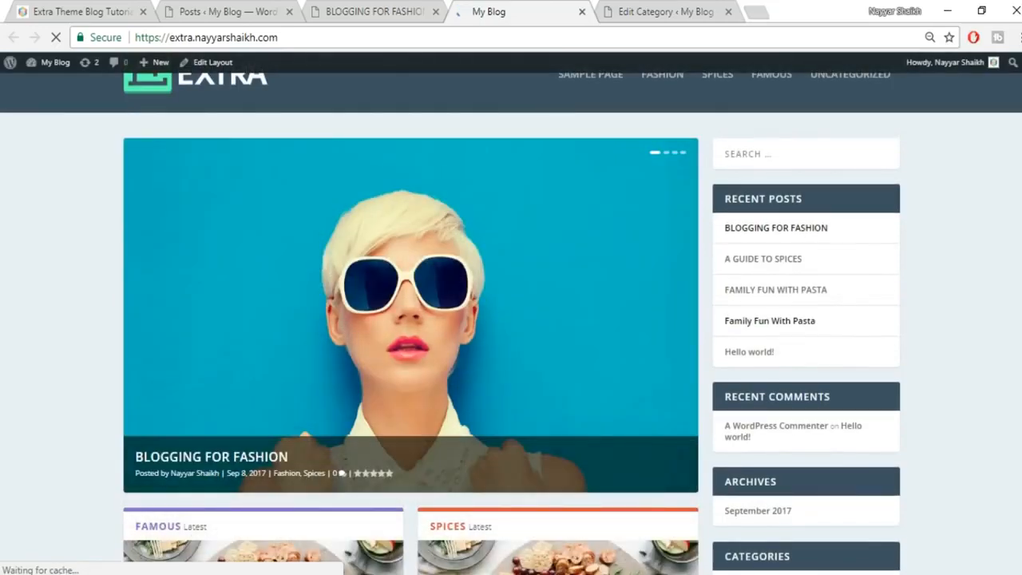
pyautogui.scroll(-3, 425, 408)
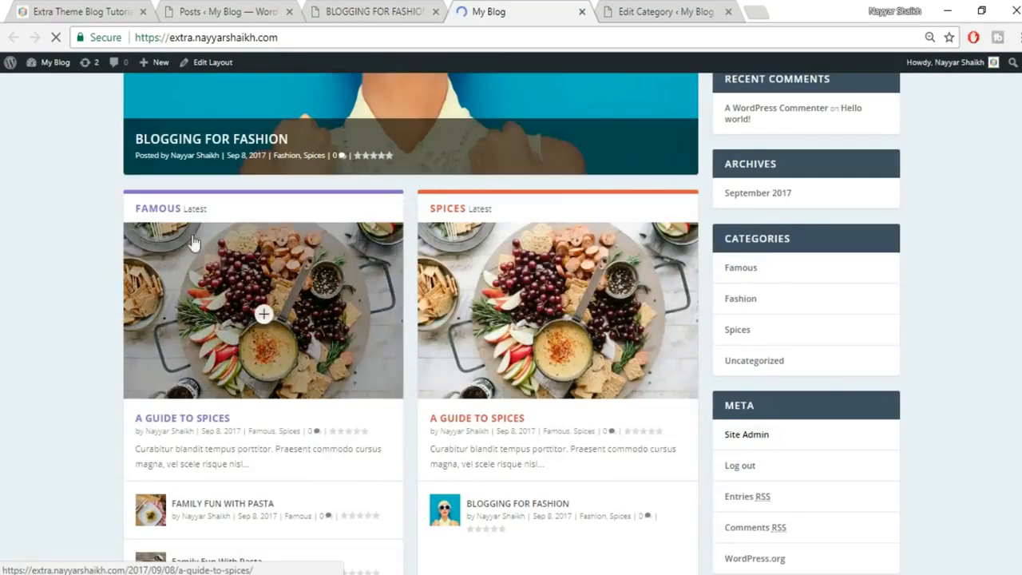
pyautogui.scroll(-4, 552, 230)
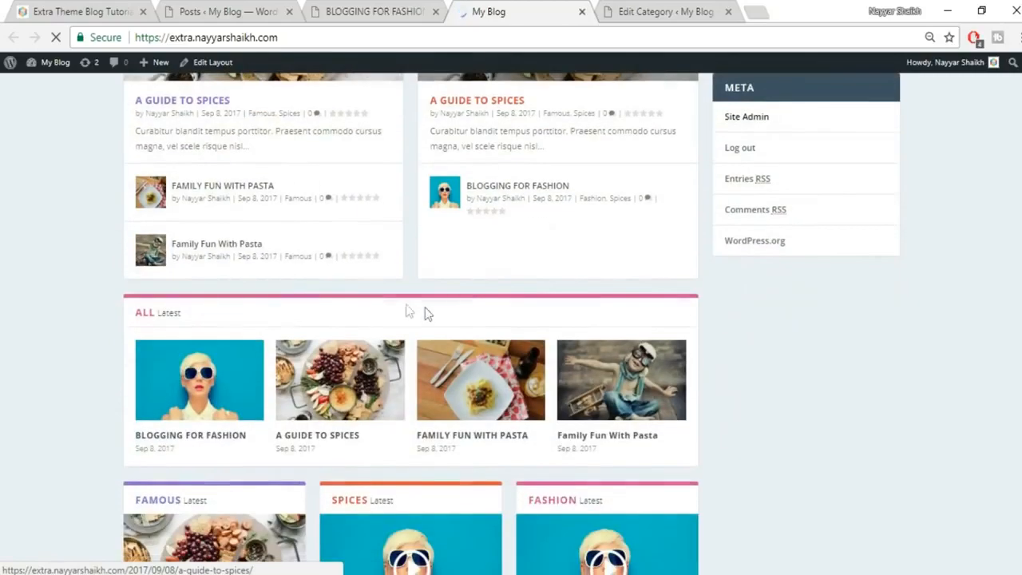
pyautogui.scroll(-7, 716, 333)
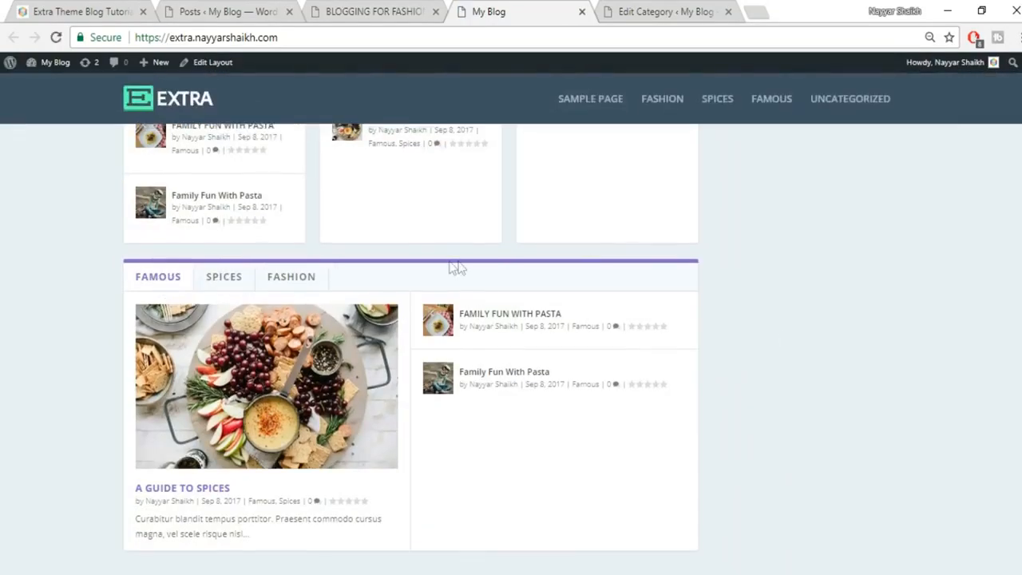
pyautogui.click(223, 279)
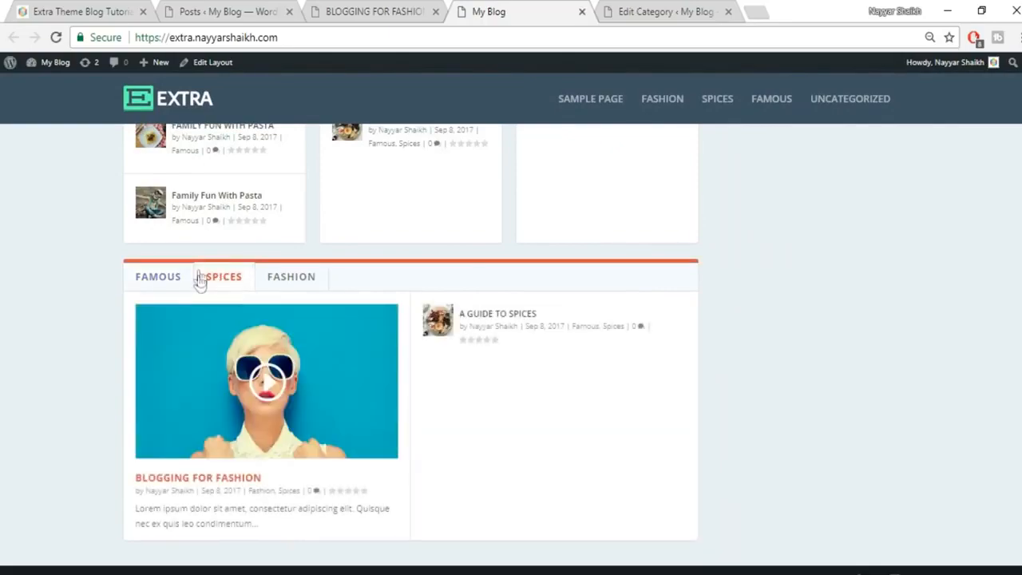
pyautogui.scroll(10, 725, 481)
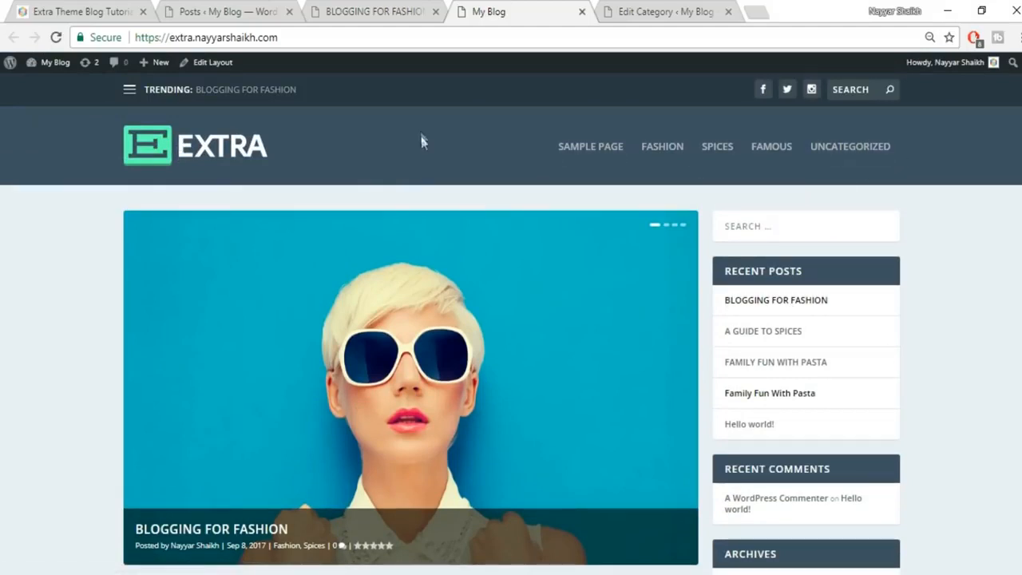
# Compare the blog with the Extra demo site, then return to the Spices category editor
pyautogui.click(363, 8)
pyautogui.click(85, 8)
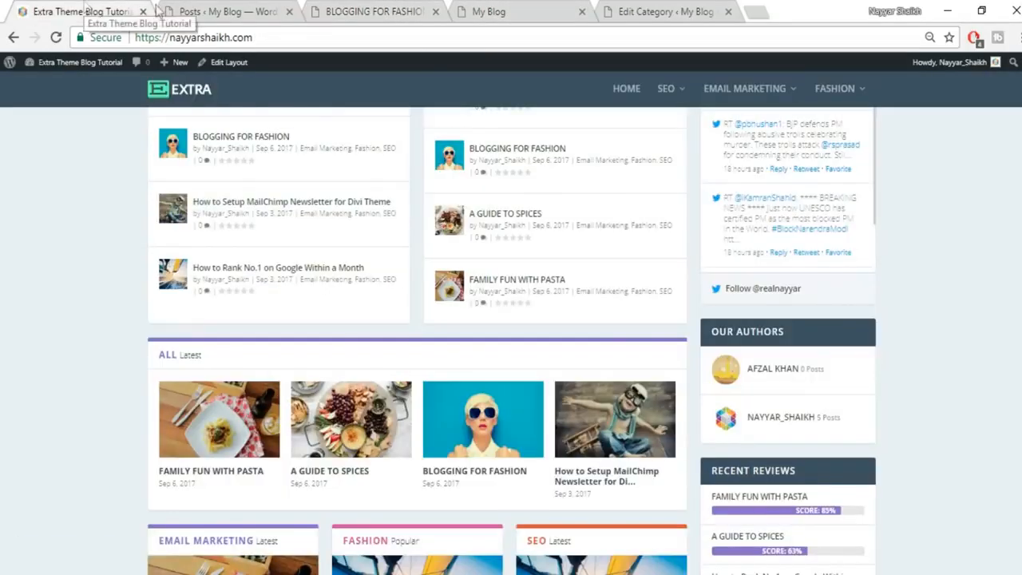
pyautogui.scroll(10, 605, 266)
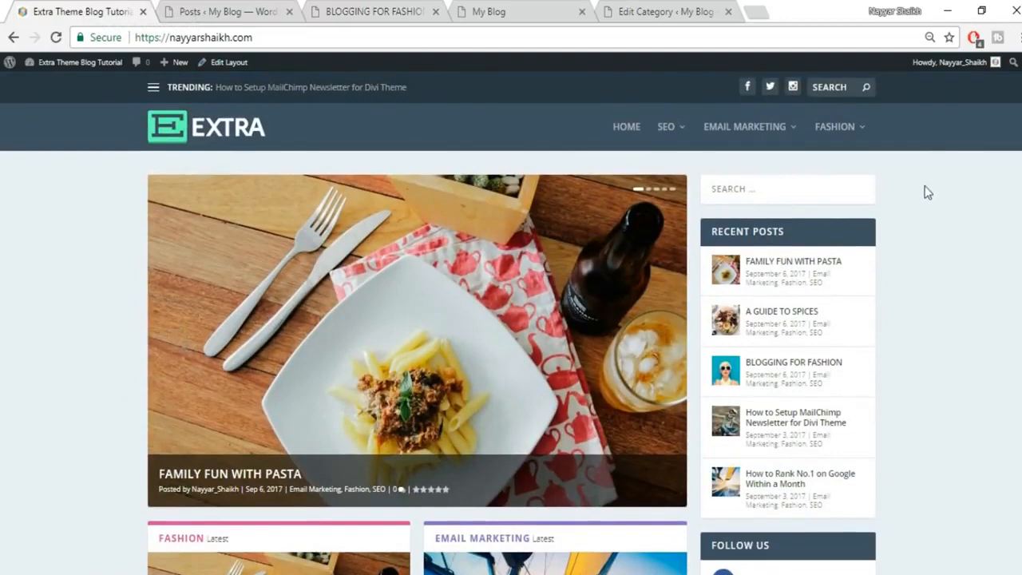
pyautogui.click(541, 9)
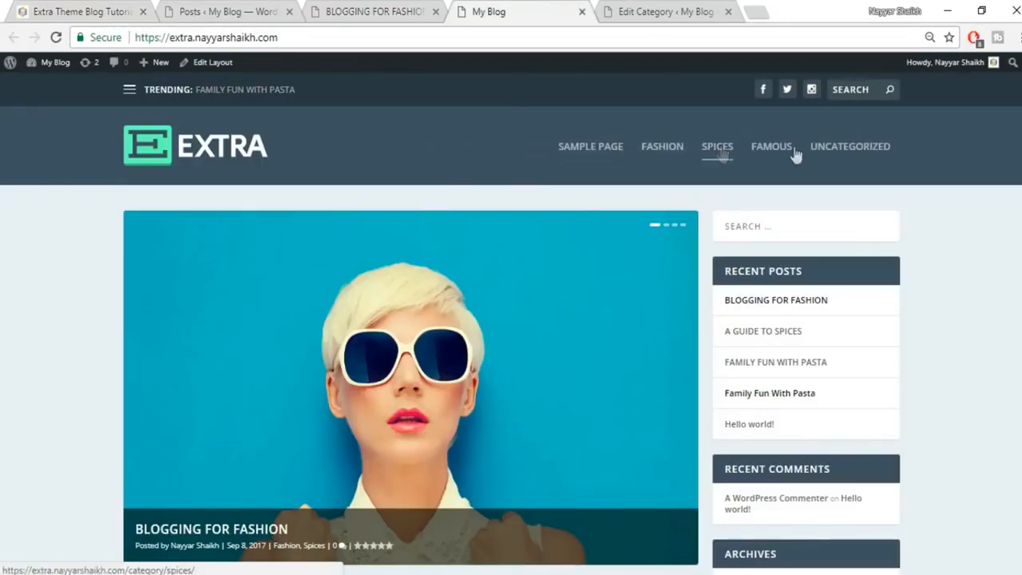
pyautogui.click(141, 10)
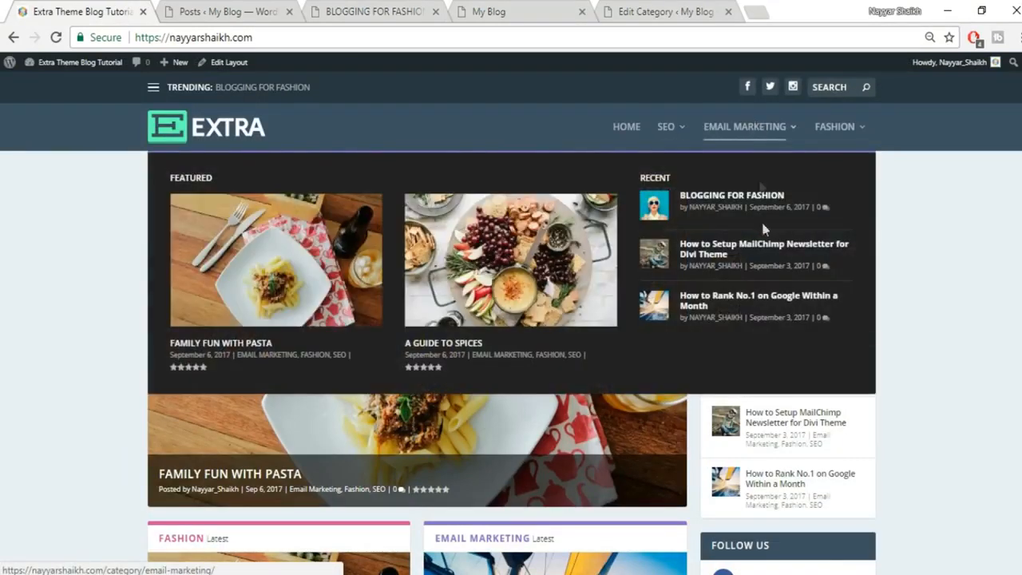
pyautogui.moveTo(848, 142)
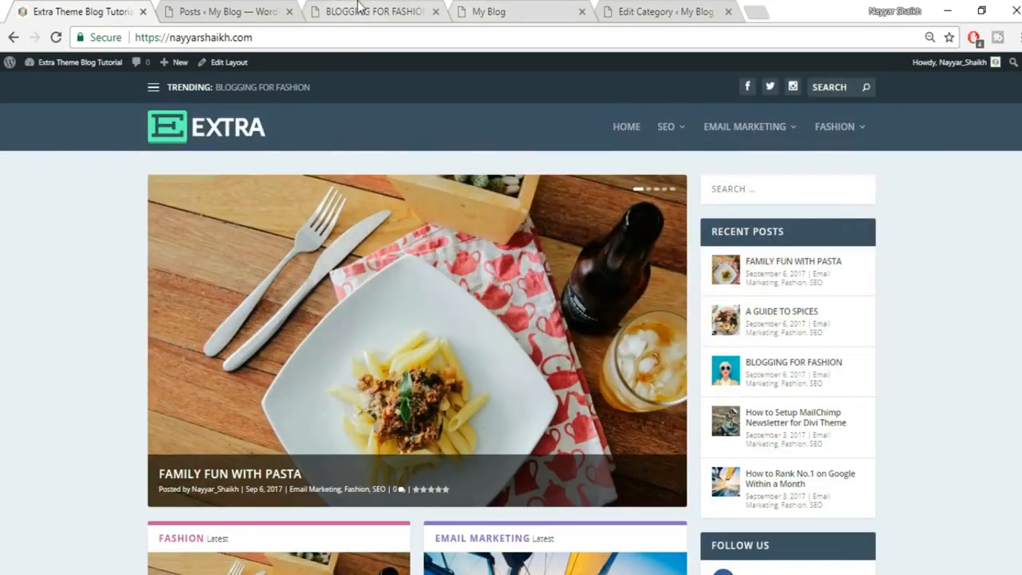
pyautogui.click(653, 9)
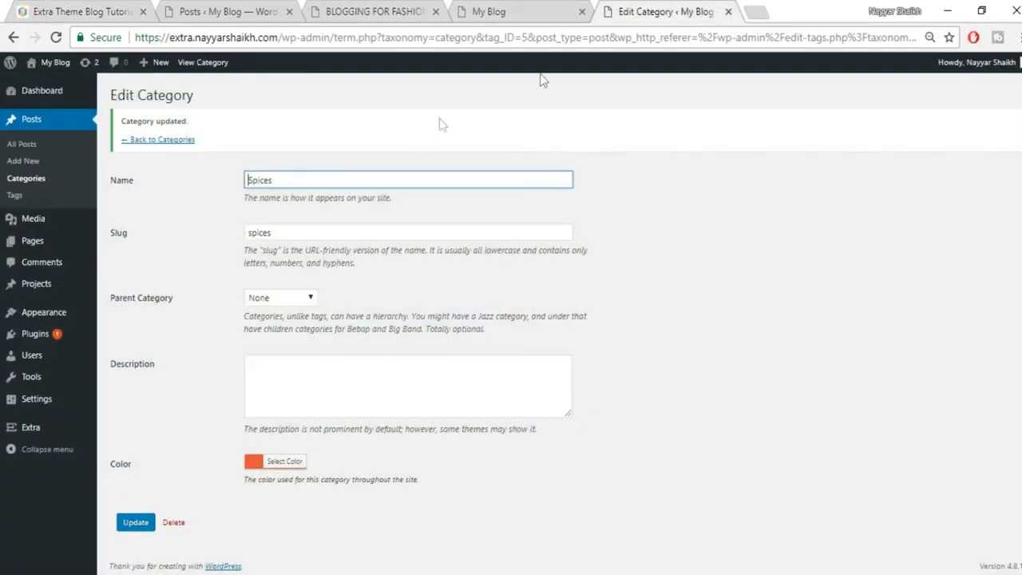
# Create a new menu named Main under Appearance > Menus
pyautogui.moveTo(35, 319)
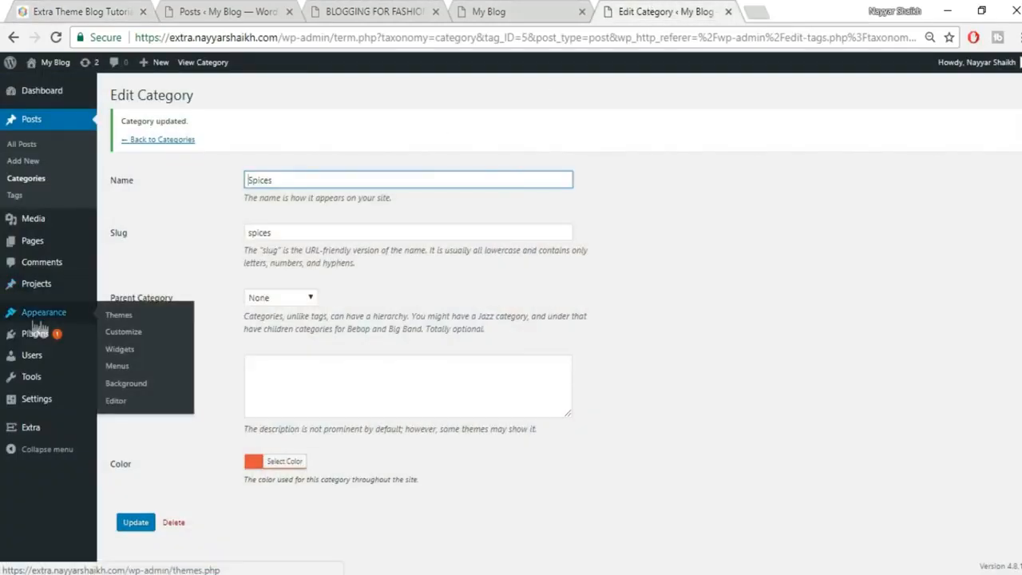
pyautogui.click(120, 367)
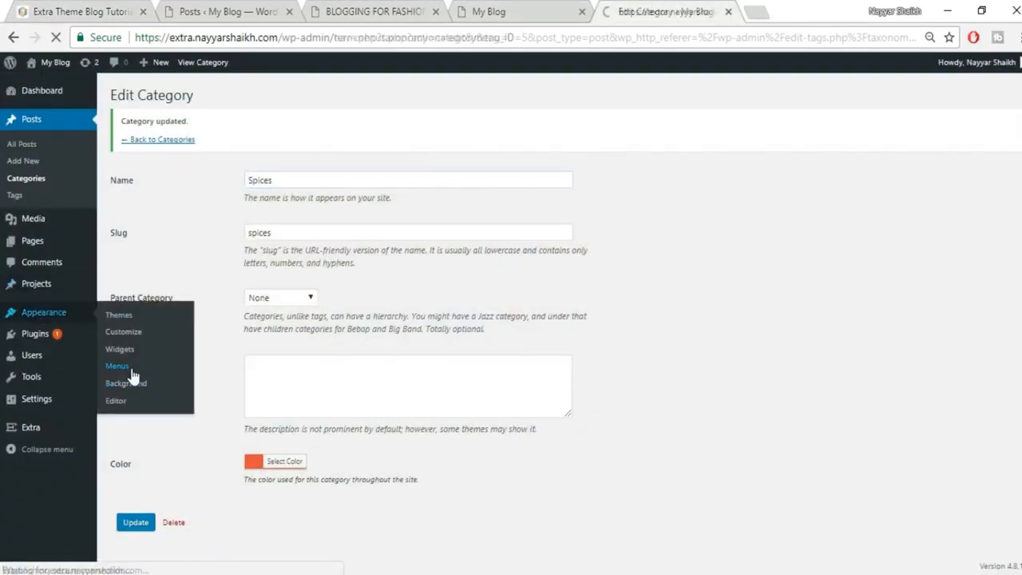
pyautogui.click(406, 201)
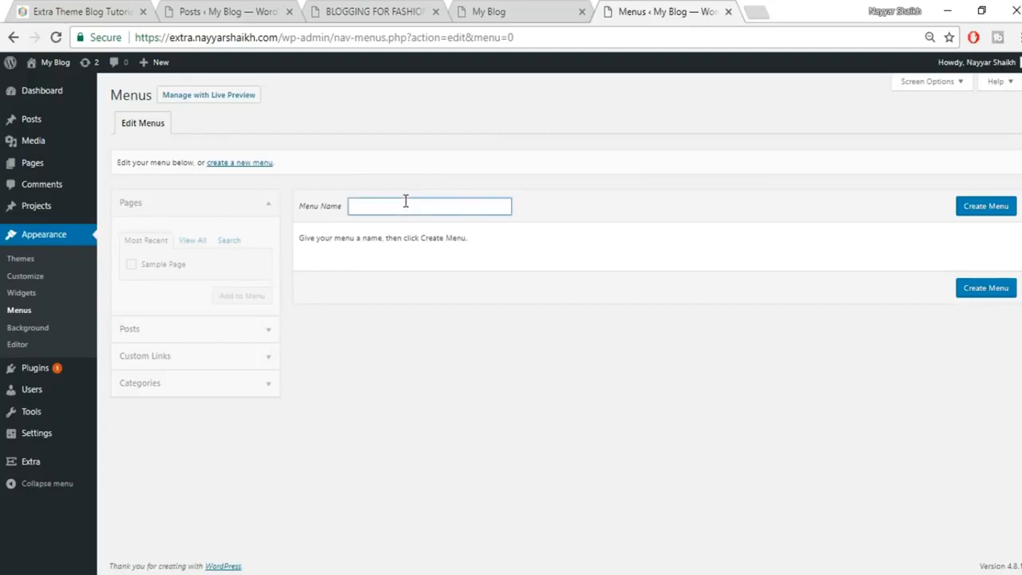
pyautogui.write('Main')
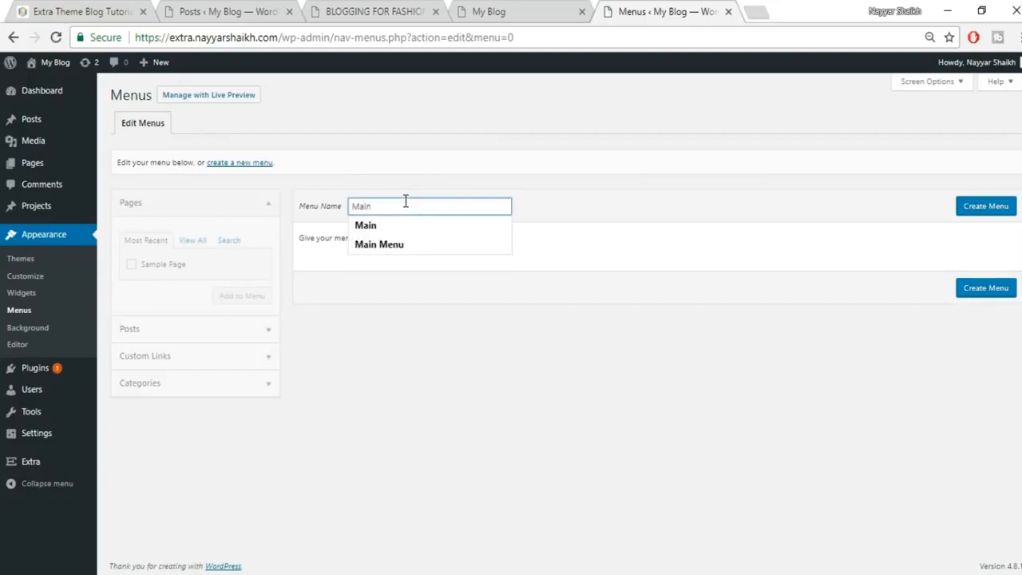
pyautogui.click(987, 209)
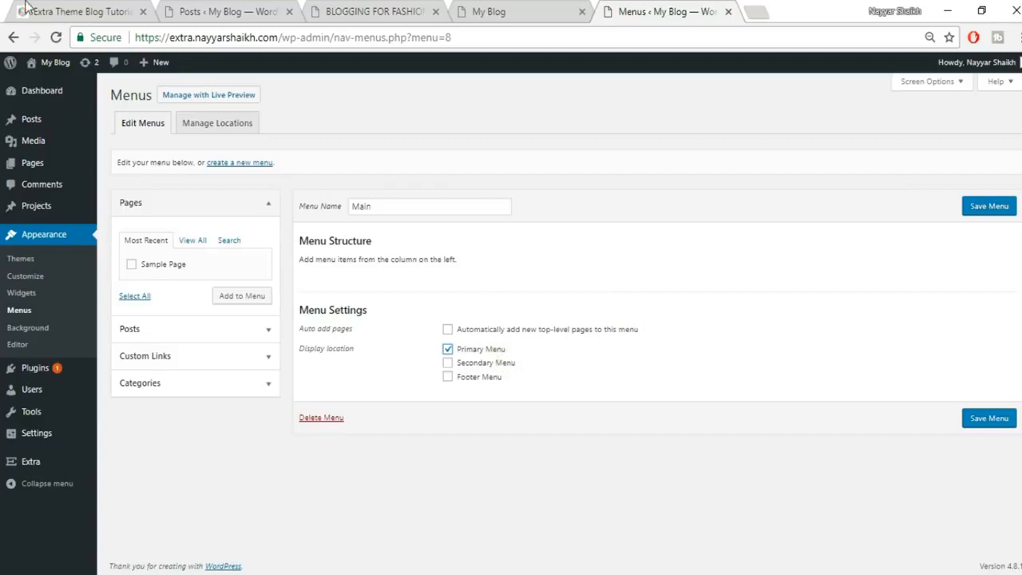
# Expand Custom Links and select the live site's address to copy it
pyautogui.click(503, 11)
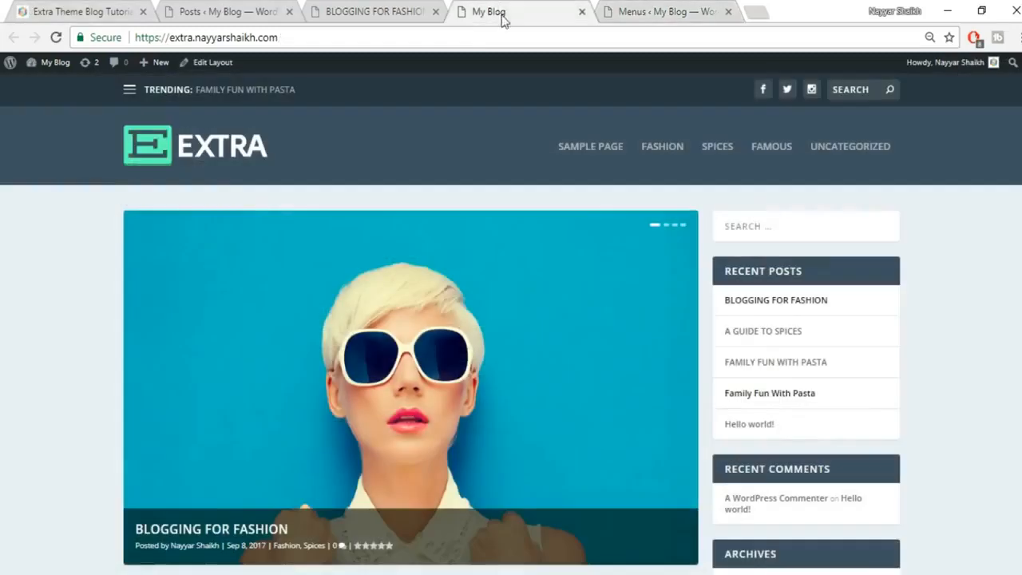
pyautogui.click(669, 8)
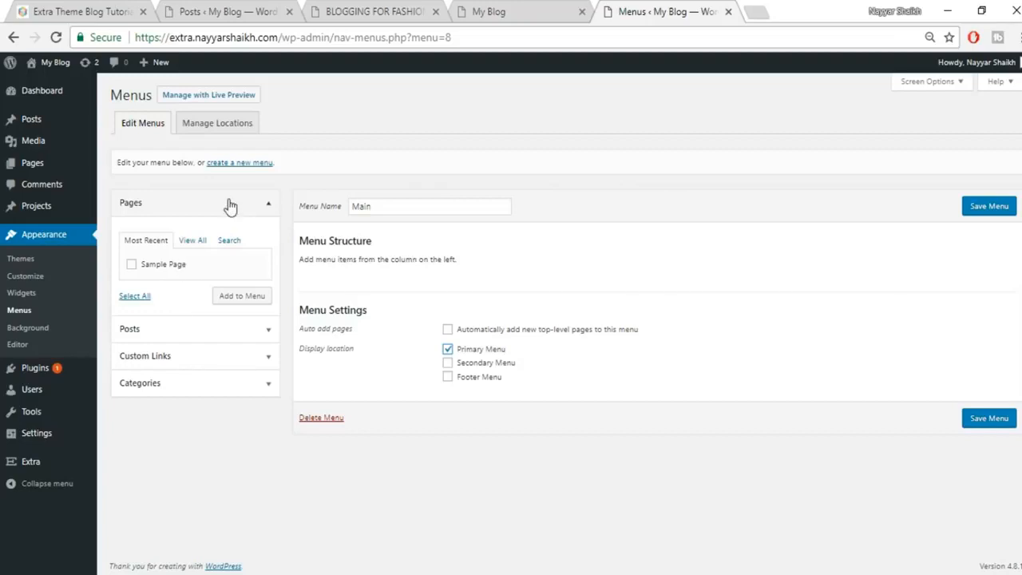
pyautogui.click(264, 209)
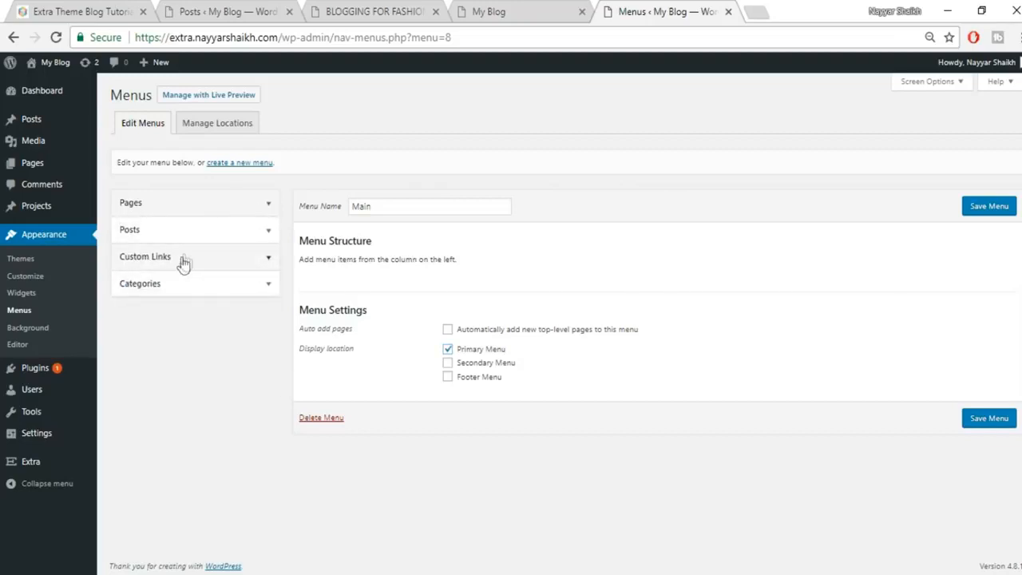
pyautogui.click(185, 257)
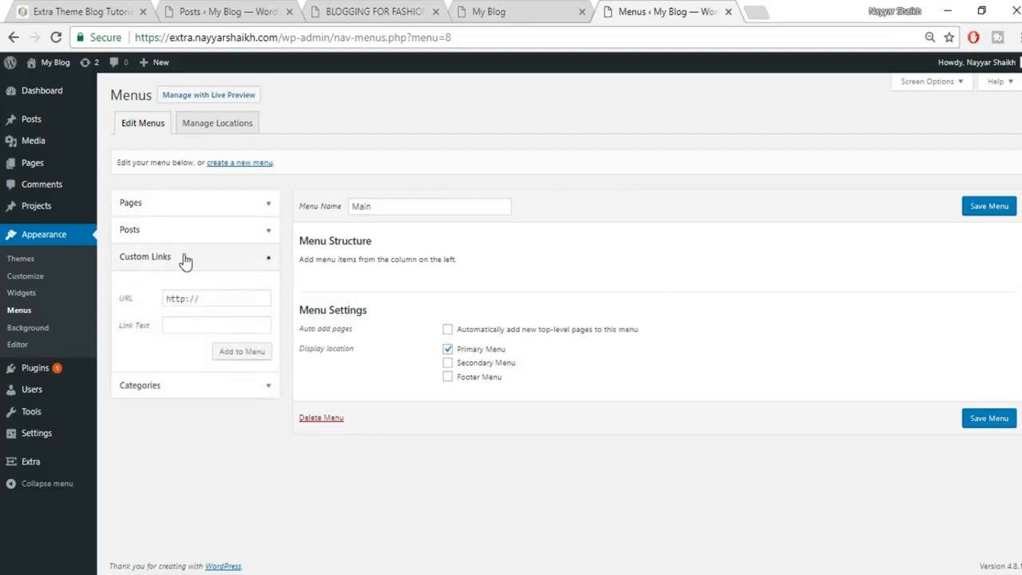
pyautogui.click(479, 11)
pyautogui.click(404, 39)
pyautogui.hotkey('ctrl', 'c')
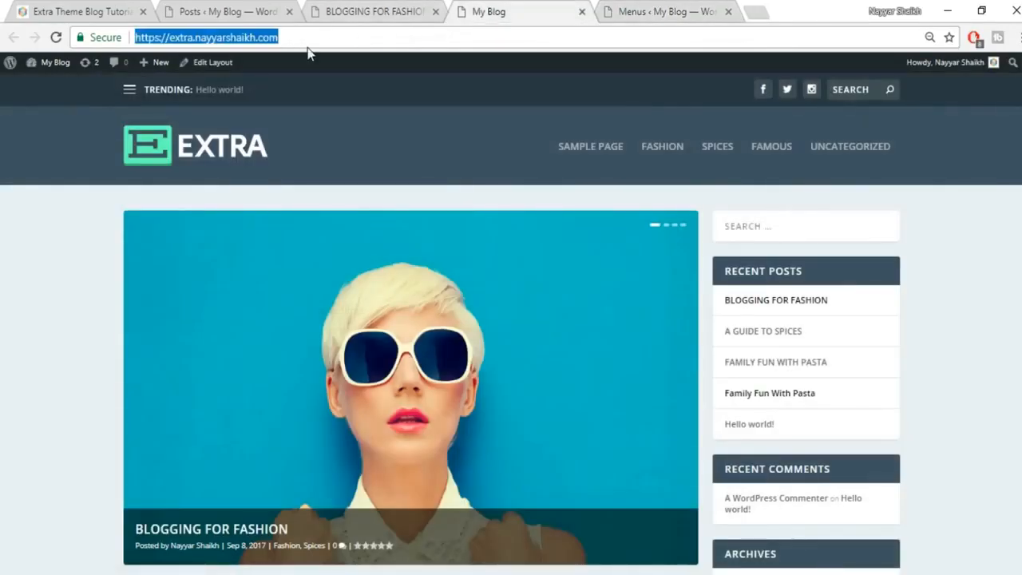
# Add a Home custom link pointing to the pasted site address to the Main menu
pyautogui.click(653, 10)
pyautogui.tripleClick(244, 293)
pyautogui.hotkey('ctrl', 'v')
pyautogui.click(203, 322)
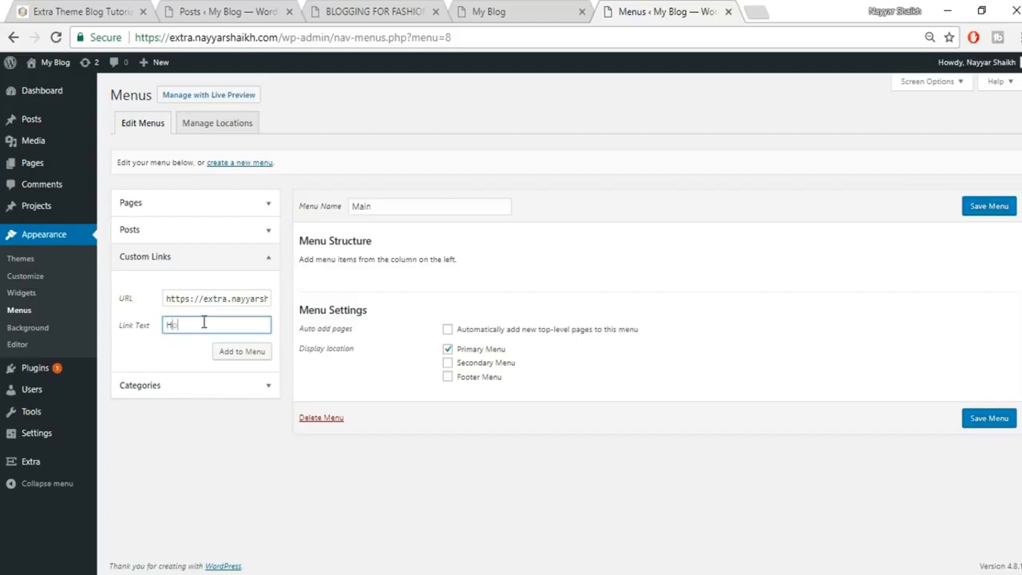
pyautogui.click(247, 352)
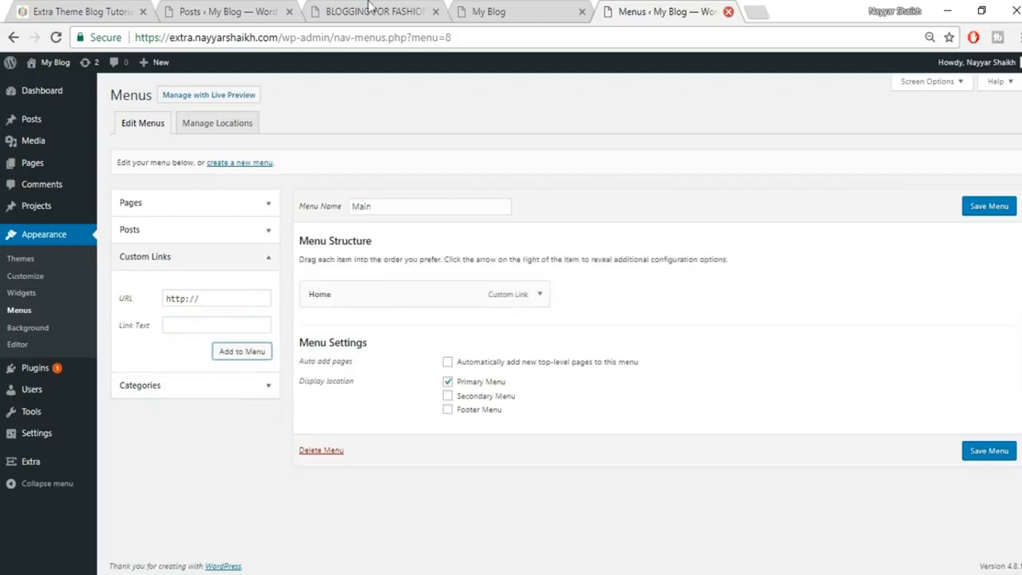
# Rename the Home menu item's label to HOME and expand the Categories list
pyautogui.click(469, 12)
pyautogui.click(672, 11)
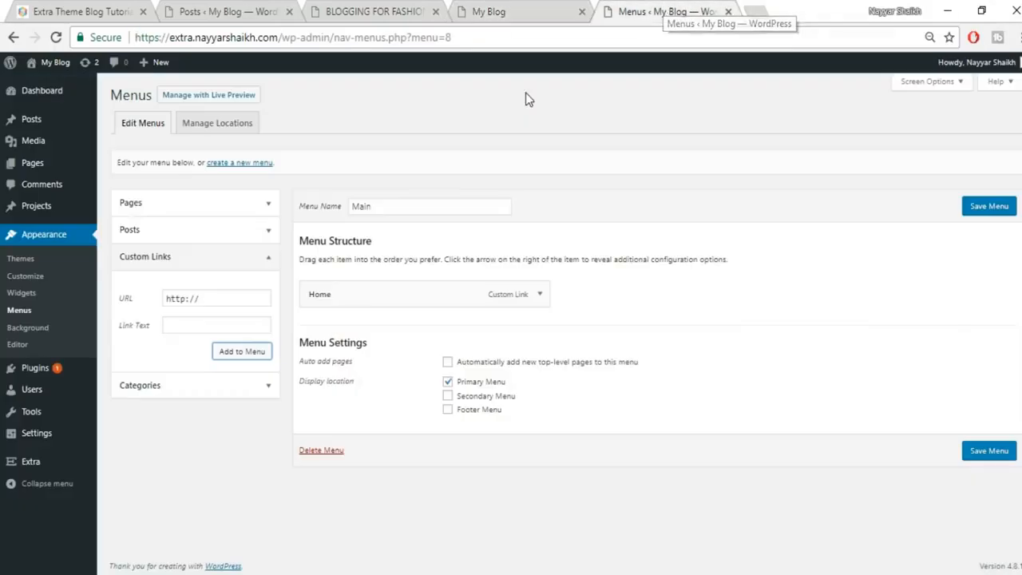
pyautogui.click(540, 297)
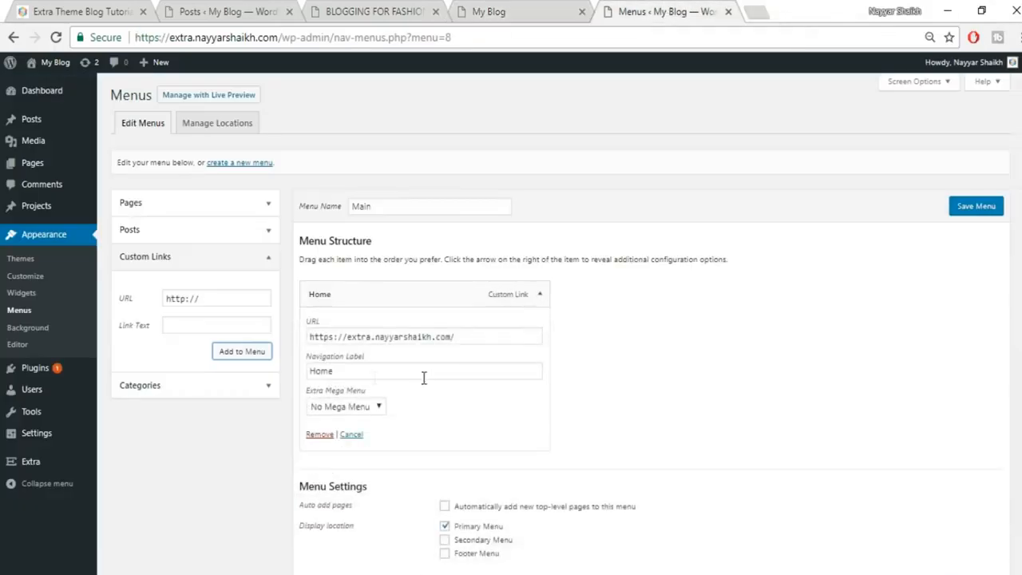
pyautogui.doubleClick(424, 376)
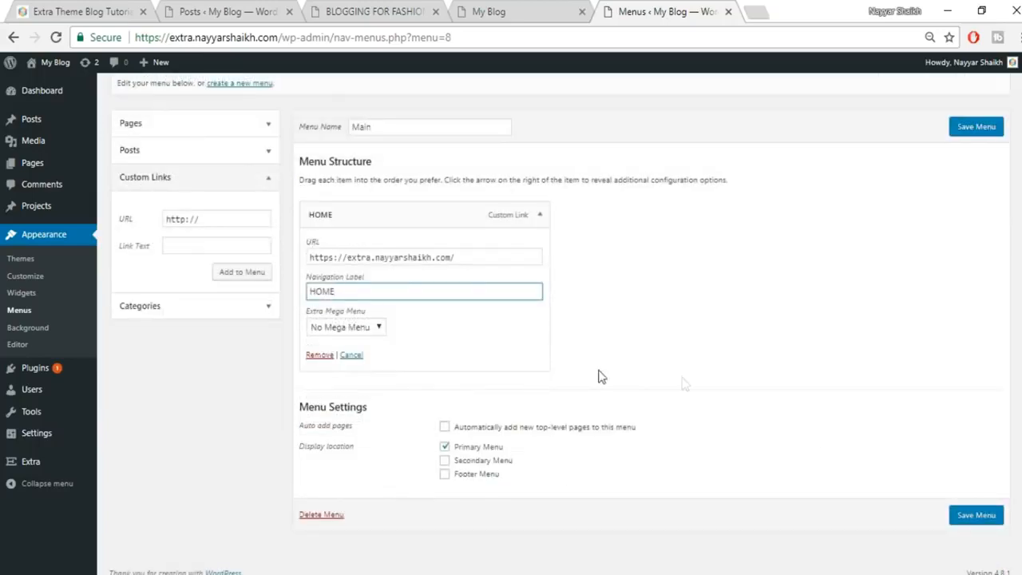
pyautogui.click(537, 215)
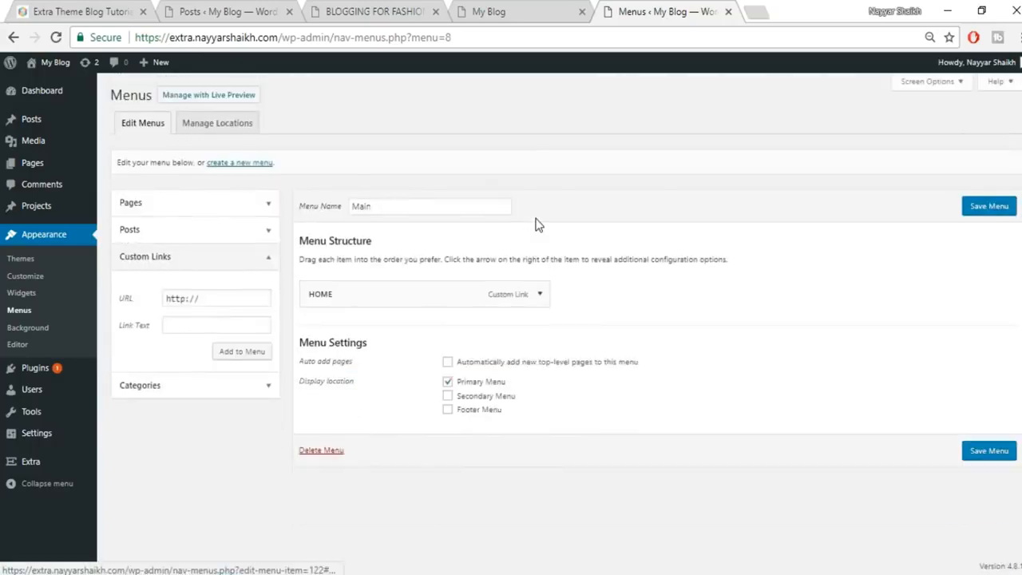
pyautogui.click(268, 398)
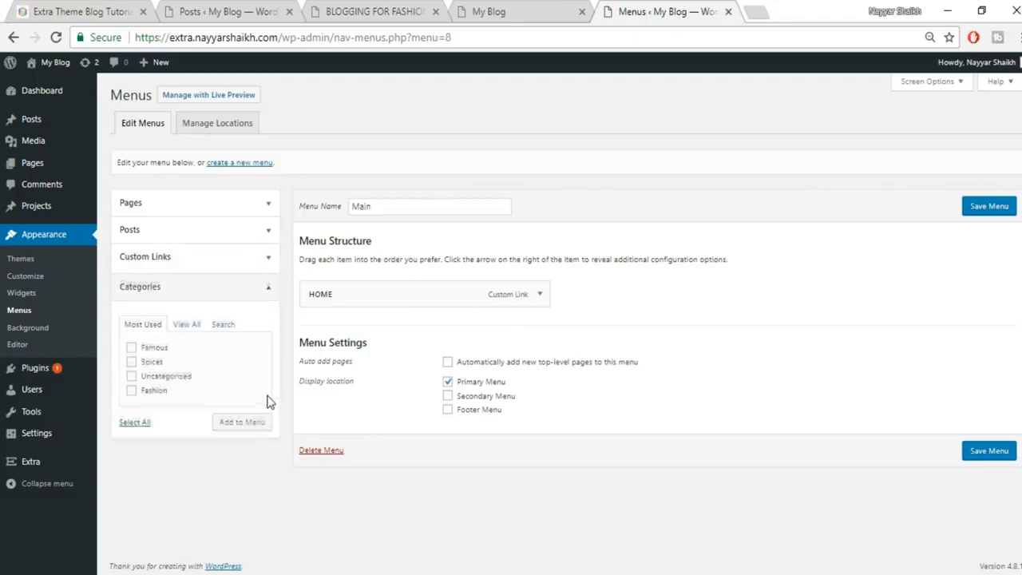
# Add the Famous, Spices and Fashion categories to the Main menu
pyautogui.click(153, 345)
pyautogui.click(152, 359)
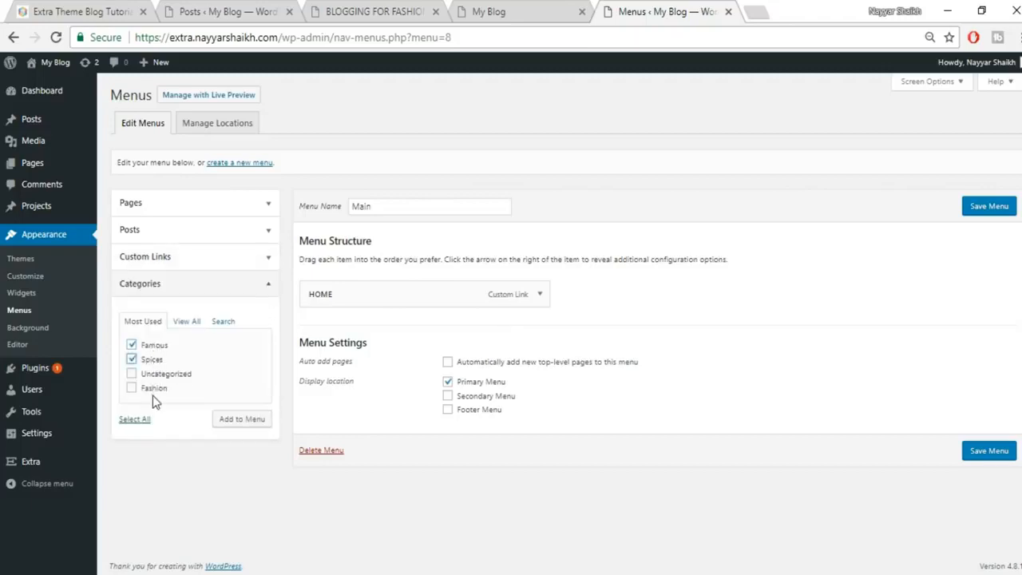
pyautogui.click(157, 390)
pyautogui.click(235, 422)
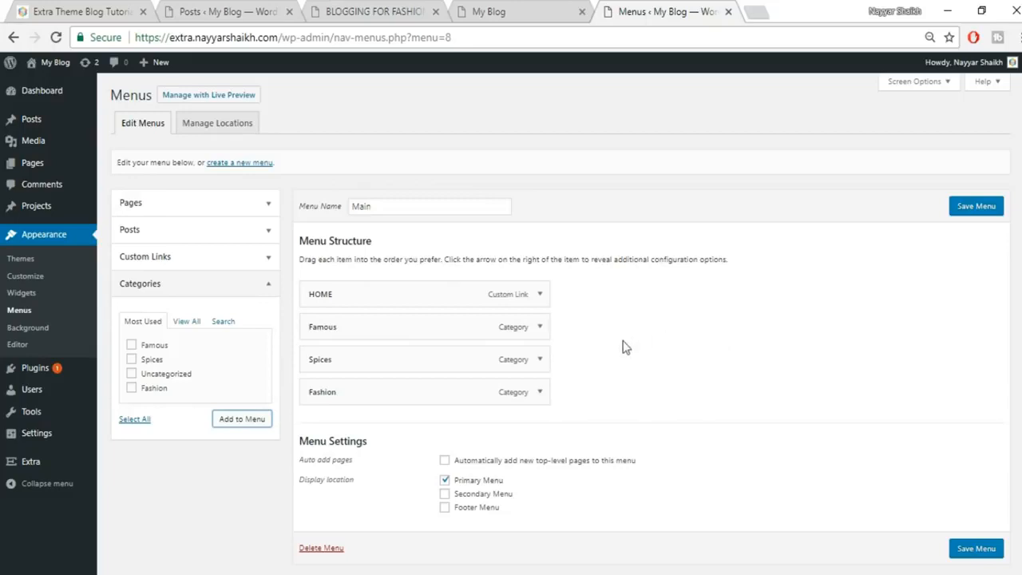
# Give the Famous menu item the Mega Menu 3 Featured layout
pyautogui.click(540, 330)
pyautogui.scroll(-1, 447, 336)
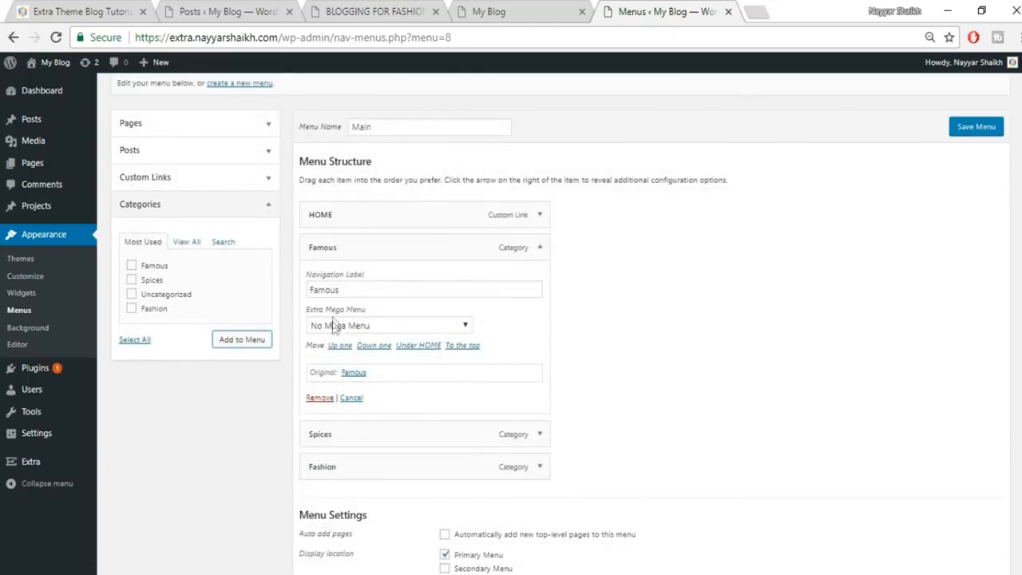
pyautogui.click(381, 326)
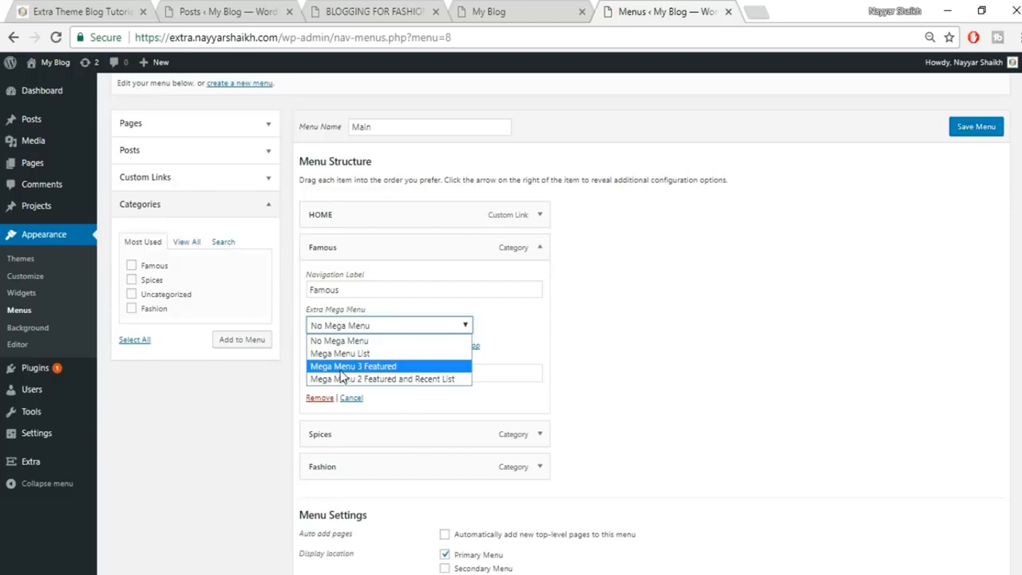
pyautogui.click(379, 369)
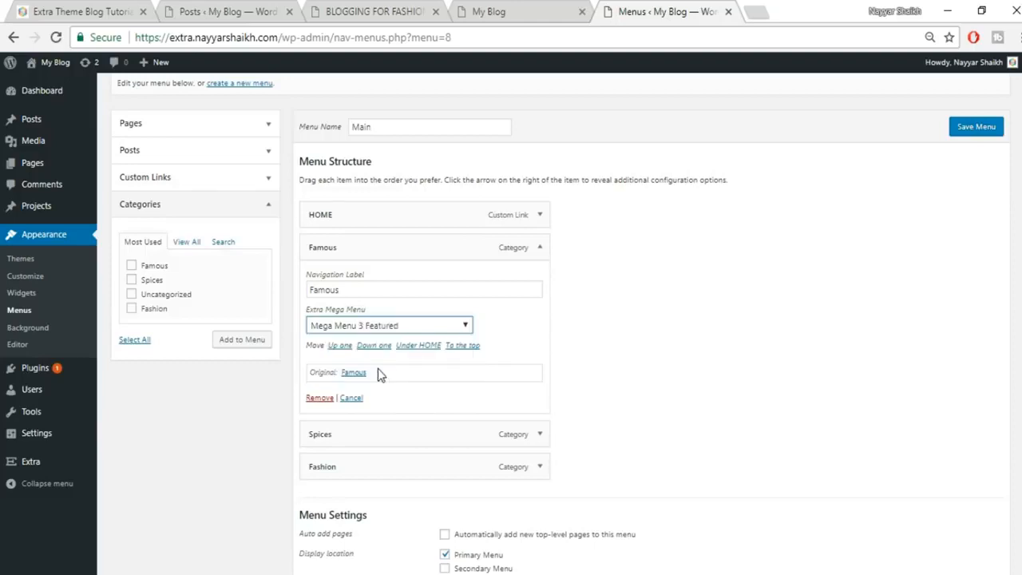
pyautogui.click(80, 11)
pyautogui.moveTo(851, 142)
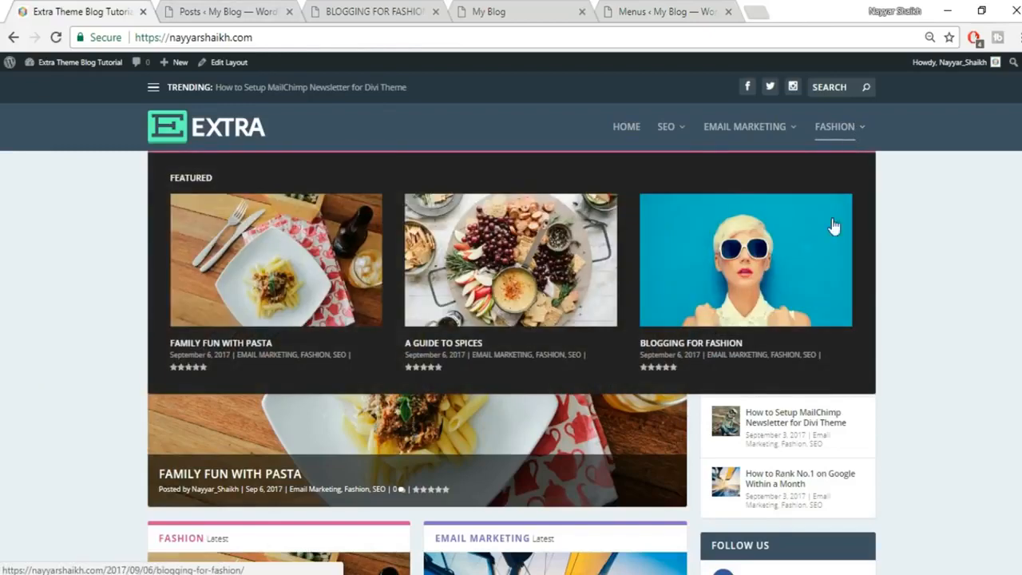
pyautogui.click(677, 8)
pyautogui.click(538, 257)
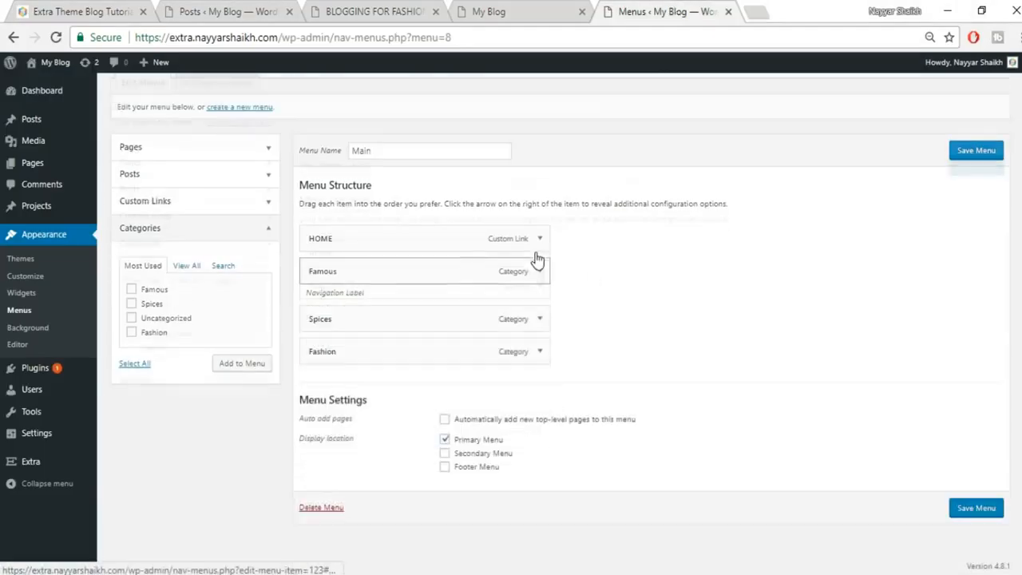
# Give Spices the Mega Menu 2 Featured and Recent List layout and save the menu
pyautogui.click(546, 321)
pyautogui.scroll(-2, 442, 292)
pyautogui.click(444, 277)
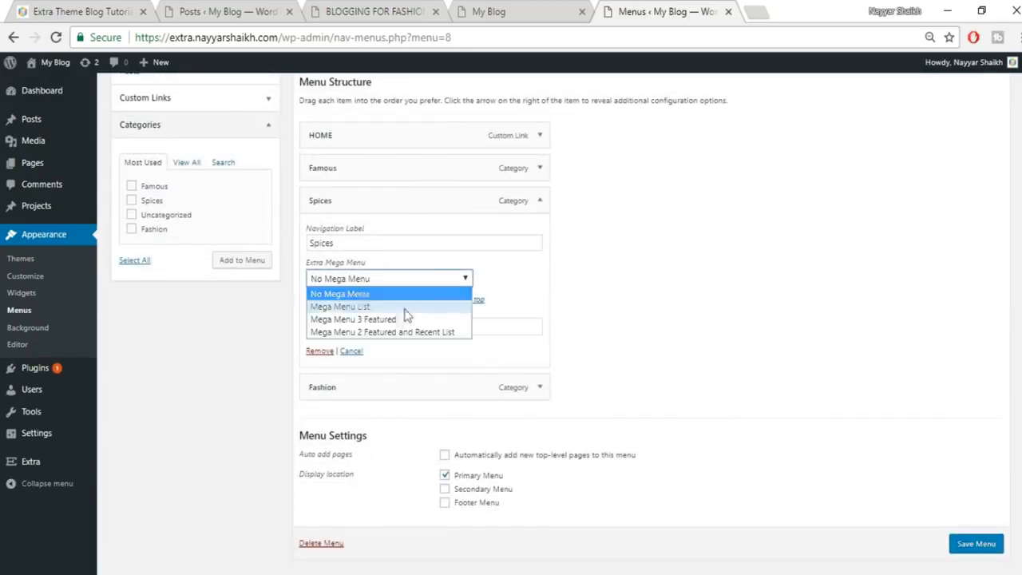
pyautogui.click(380, 332)
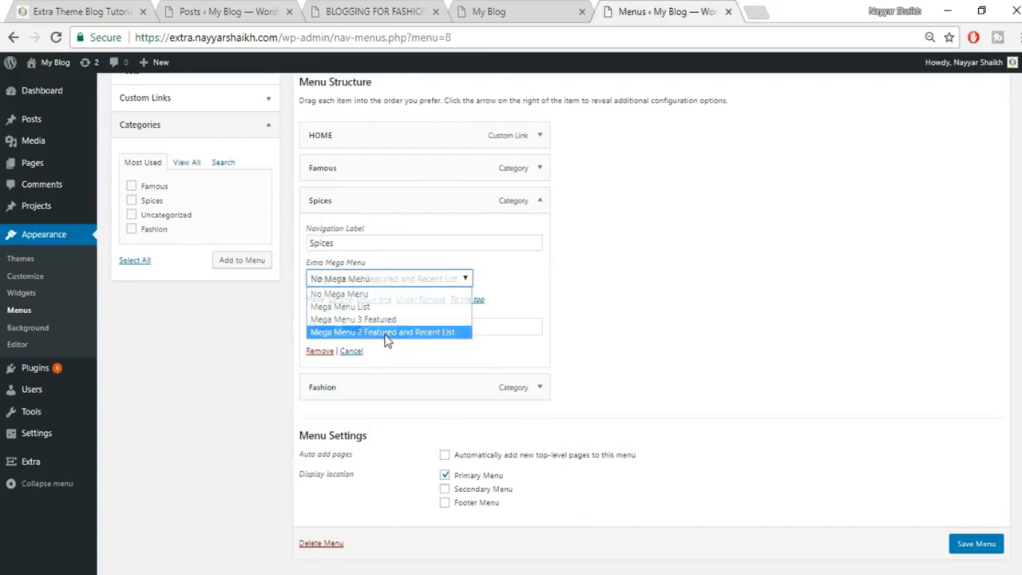
pyautogui.click(53, 11)
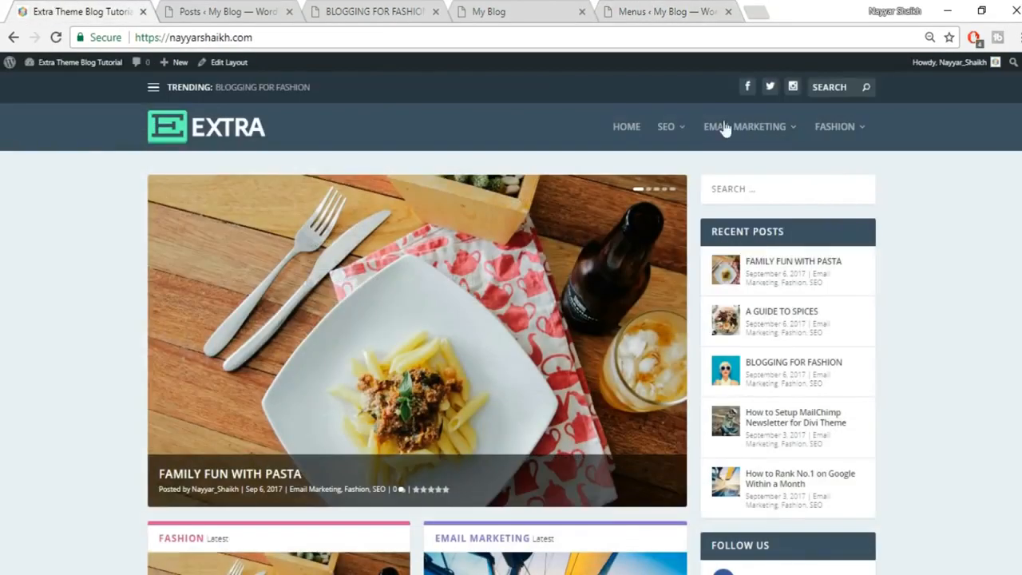
pyautogui.moveTo(740, 128)
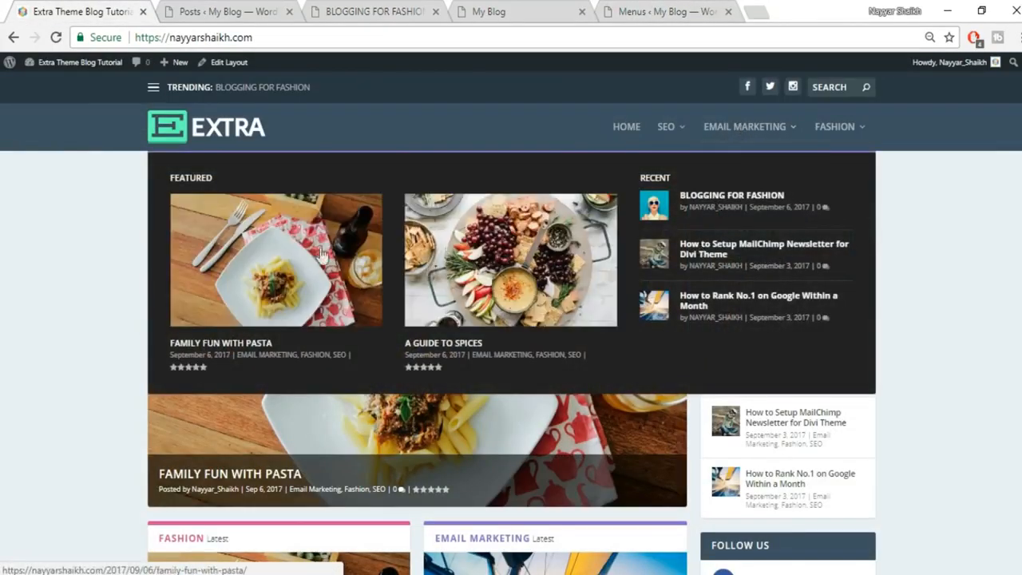
pyautogui.click(649, 10)
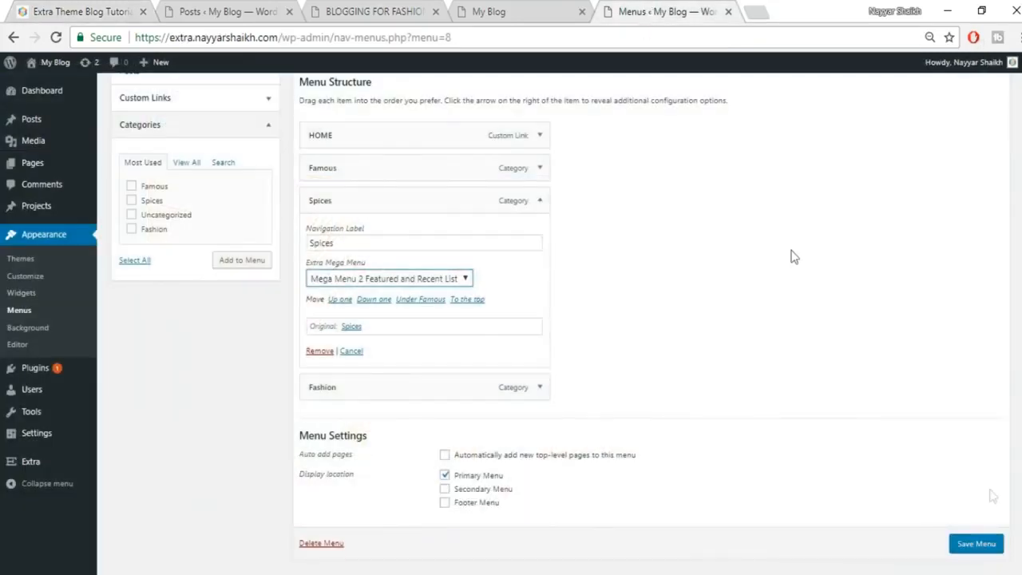
pyautogui.click(977, 550)
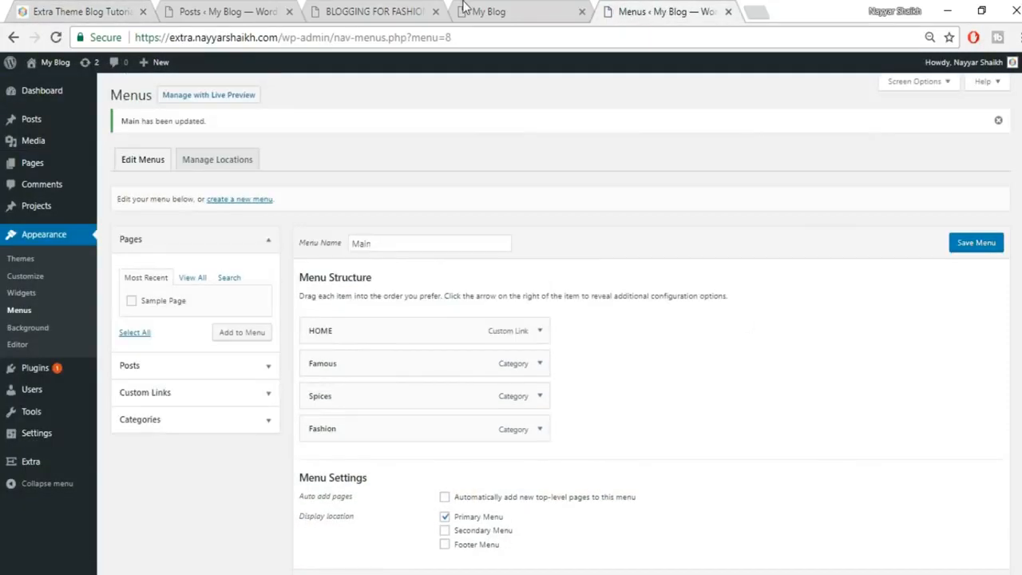
pyautogui.click(467, 10)
# Reload the live site to check the HOME, FAMOUS, SPICES, FASHION menu, then launch Theme Customizer
pyautogui.click(523, 37)
pyautogui.press('Return')
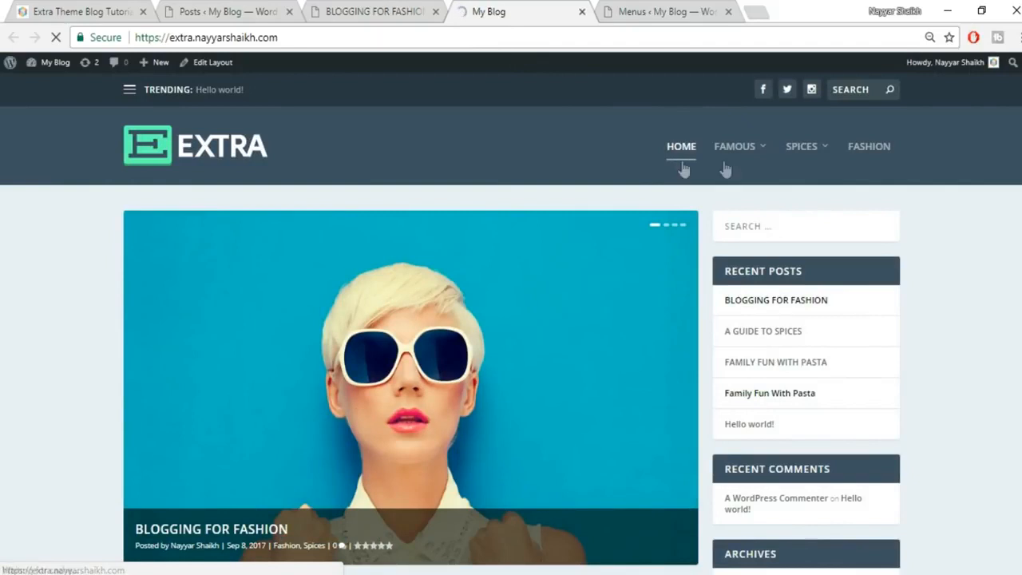
pyautogui.moveTo(762, 152)
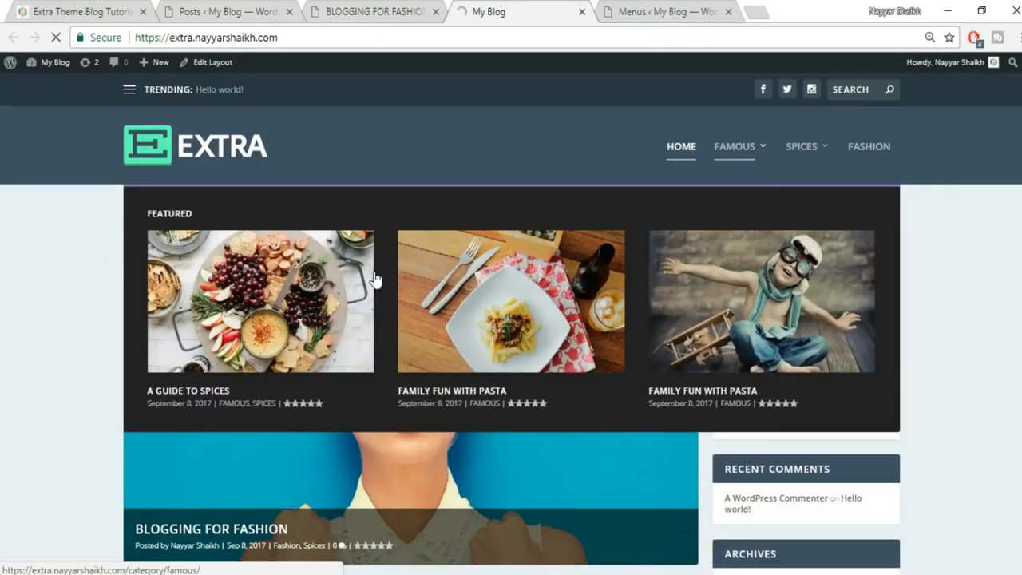
pyautogui.moveTo(797, 151)
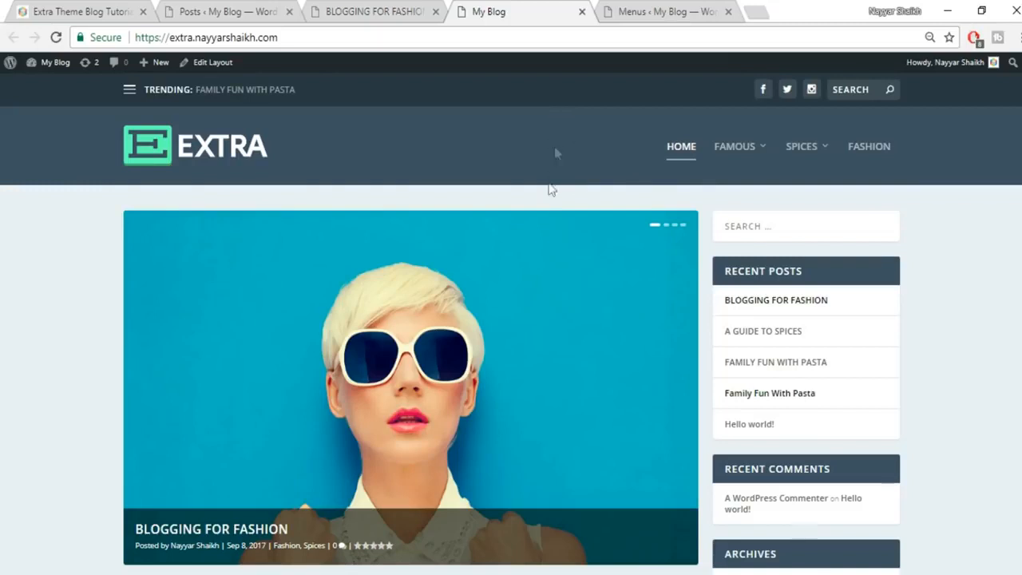
pyautogui.moveTo(55, 71)
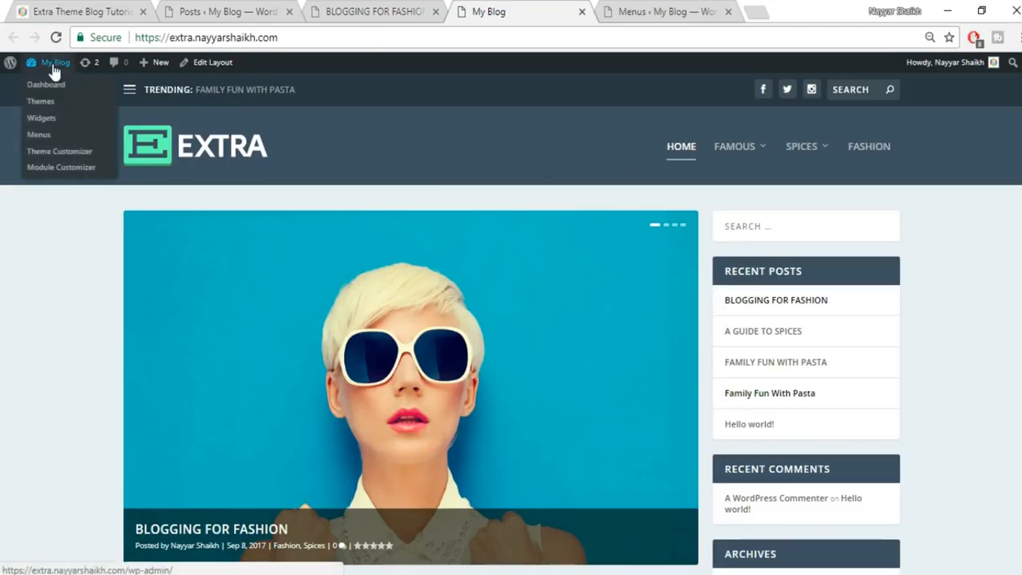
pyautogui.click(60, 152)
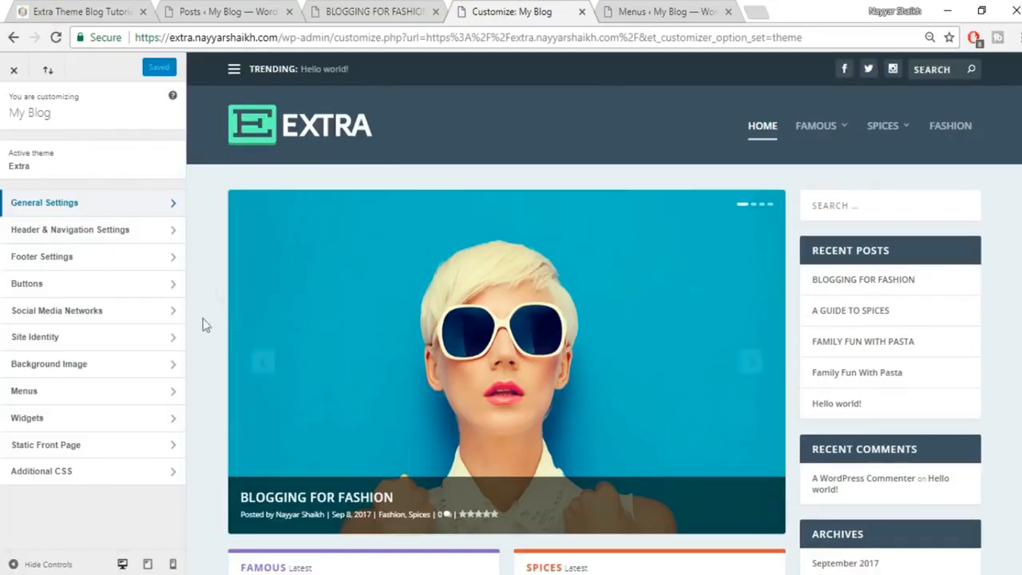
# In Site Identity, replace the site title My Blog with BloggDude and set the tagline to 'Best Place for Bloggers'
pyautogui.click(107, 344)
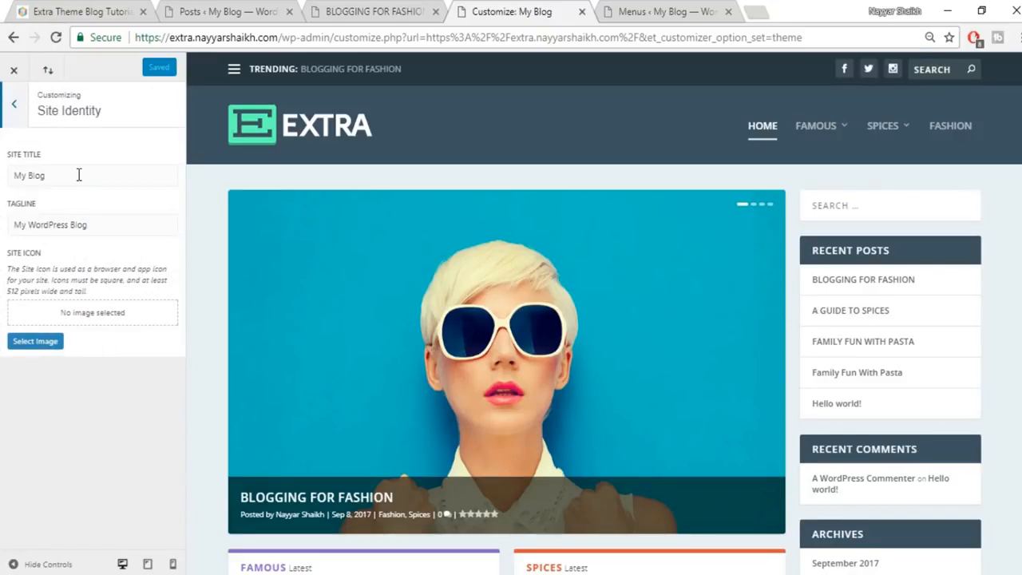
pyautogui.moveTo(78, 175); pyautogui.dragTo(2, 175)
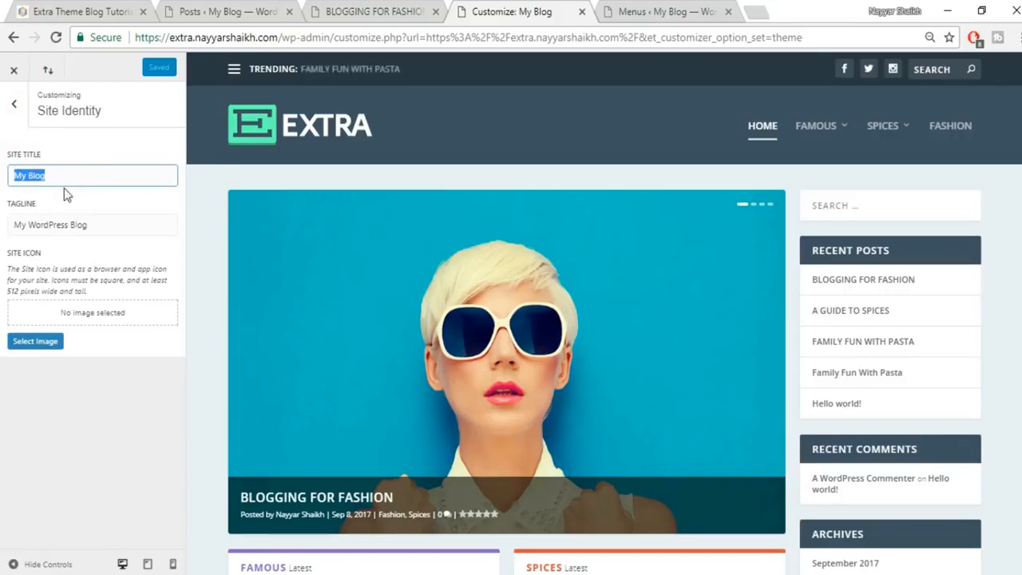
pyautogui.write('bLO')
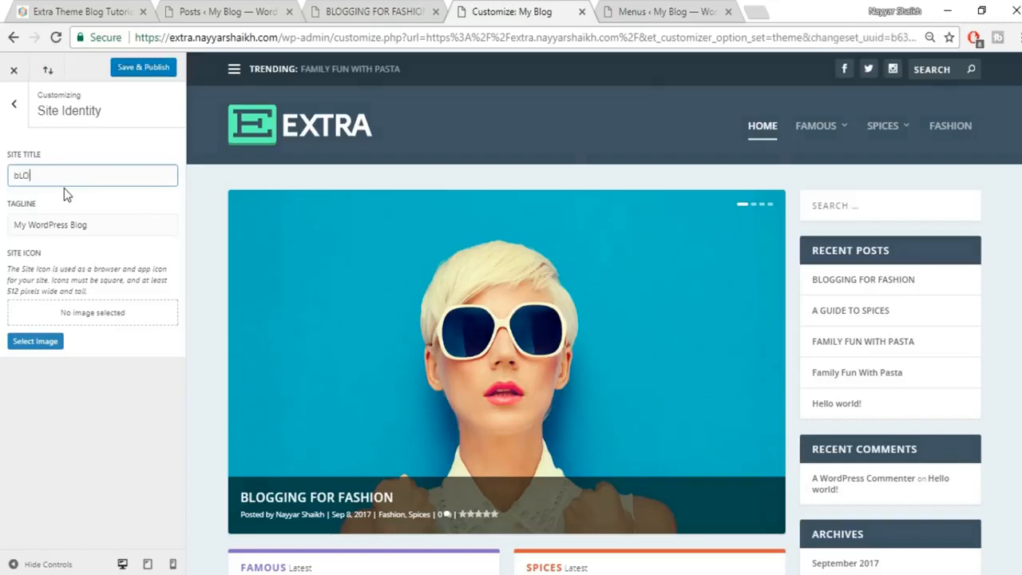
pyautogui.write('GGdUDE')
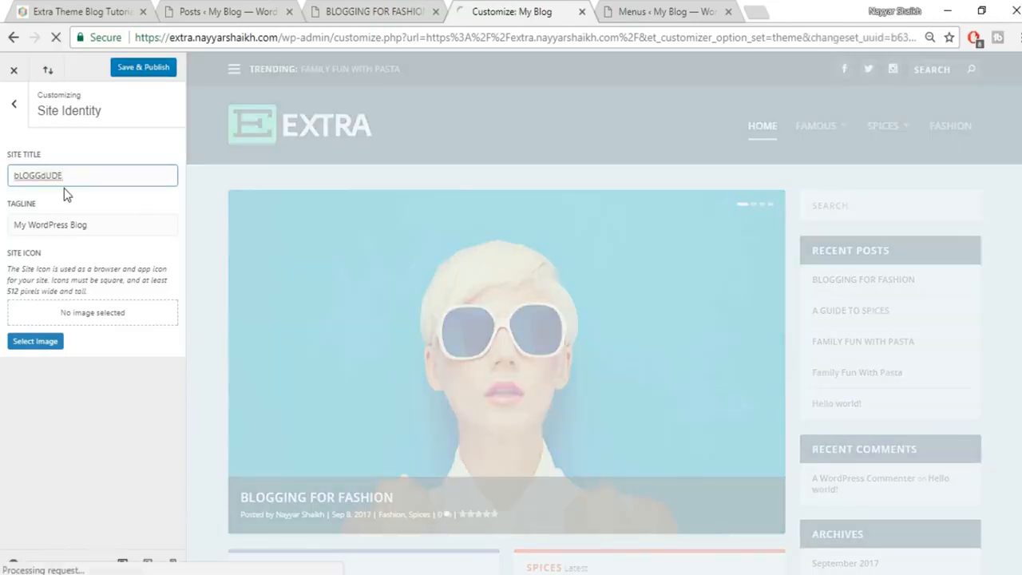
pyautogui.doubleClick(59, 186)
pyautogui.write('Blo')
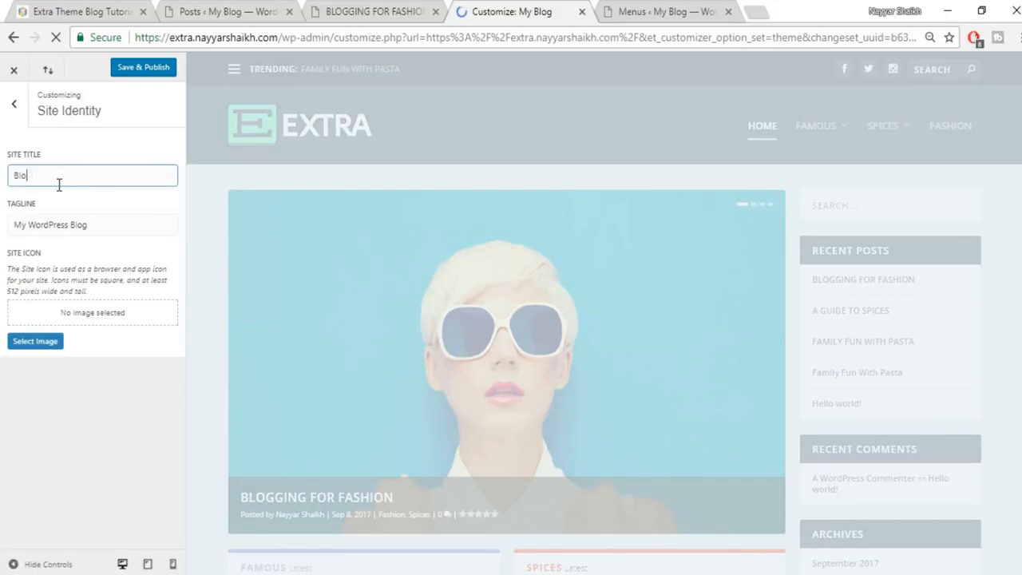
pyautogui.write('ggDude')
pyautogui.press('Tab')
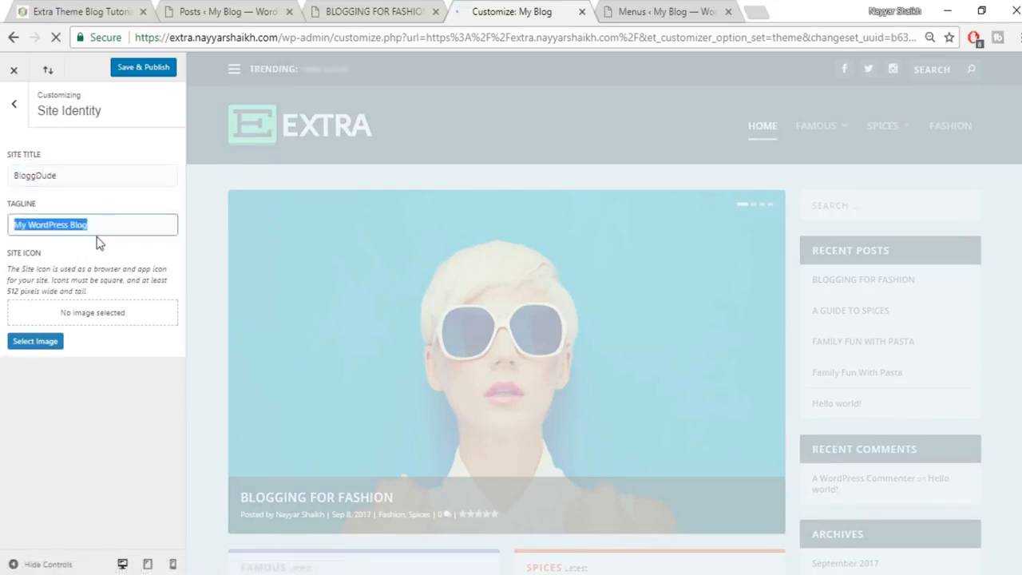
pyautogui.write('Best')
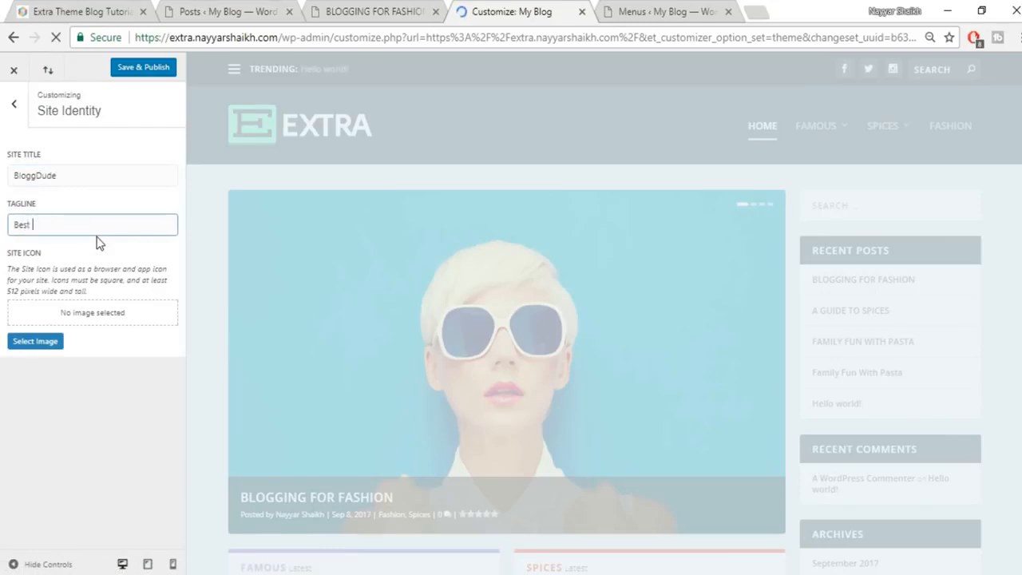
pyautogui.write(' Place fo')
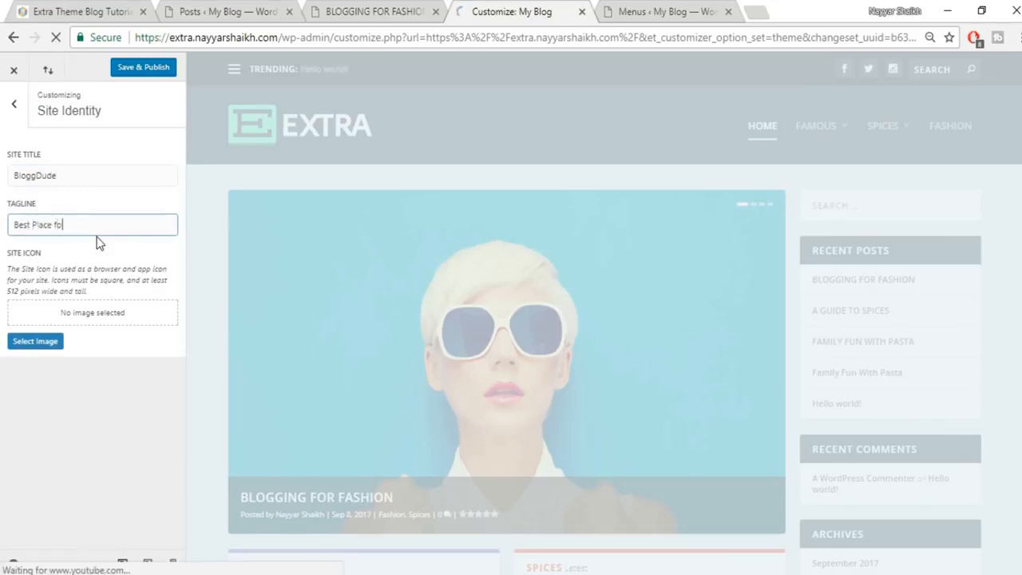
pyautogui.write('r Bloggers')
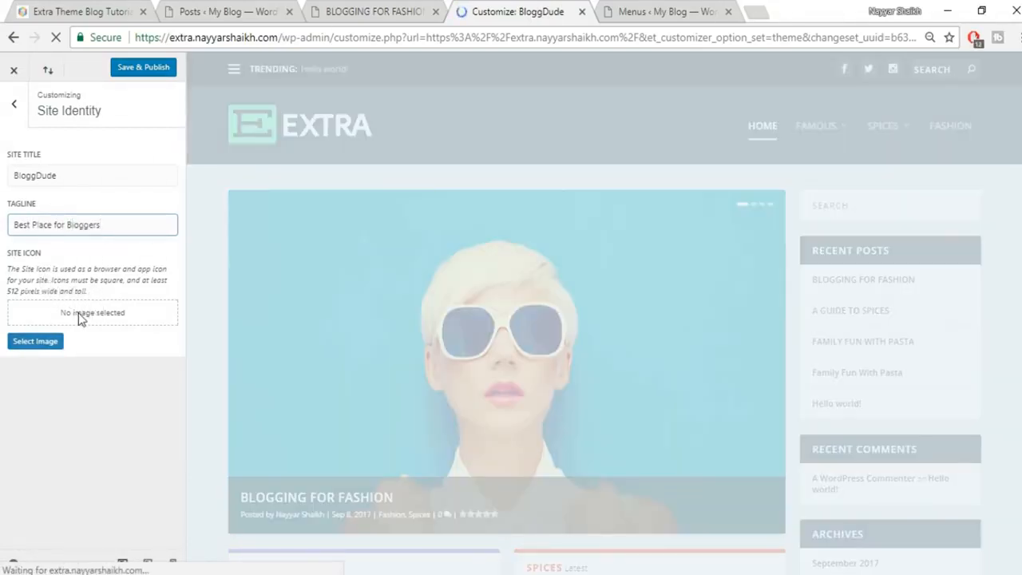
# Check the Extra Theme Blog Tutorial tab, then return to the Customizer to pick a site icon
pyautogui.click(52, 13)
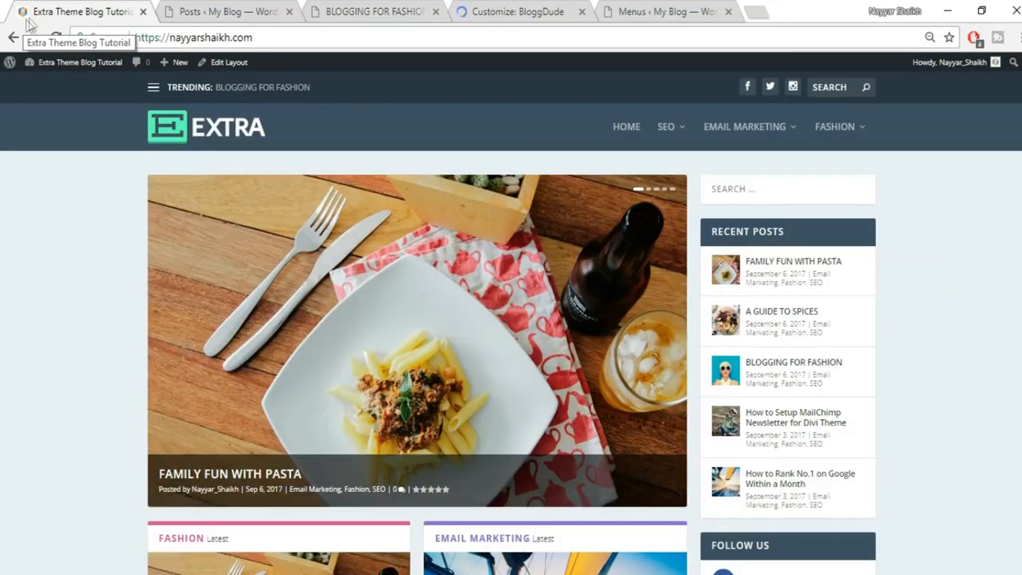
pyautogui.click(471, 11)
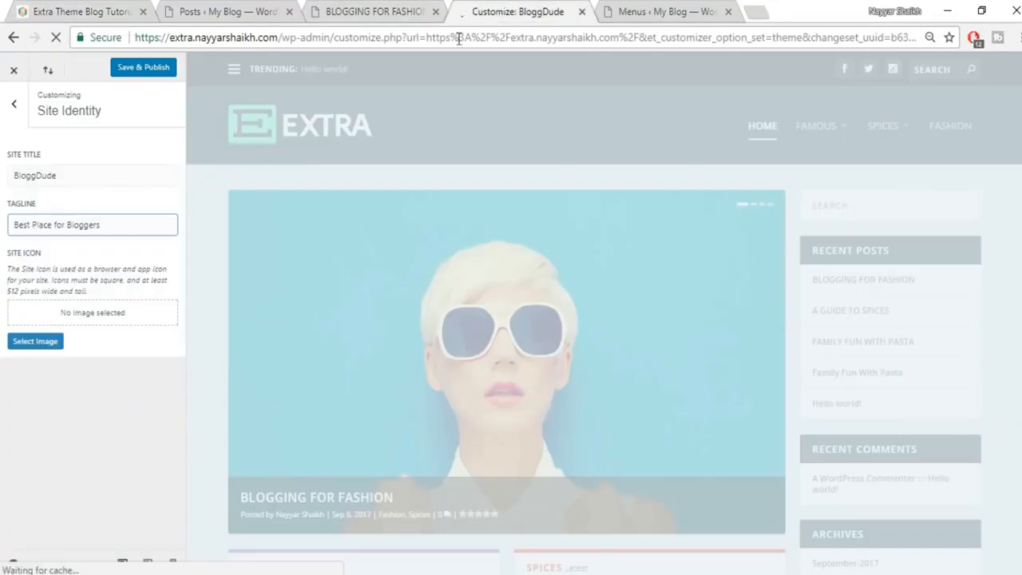
pyautogui.click(41, 342)
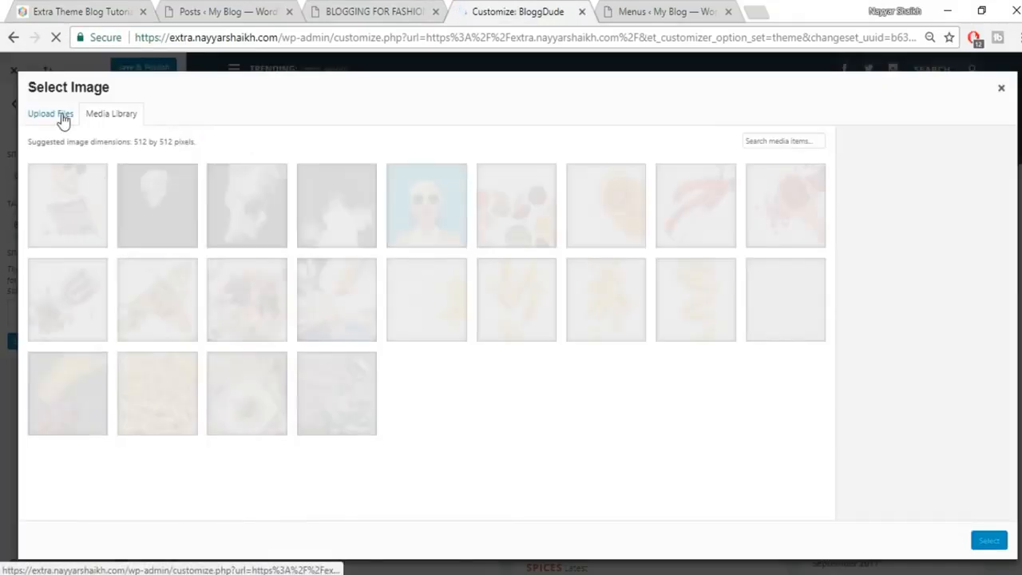
# Upload the Logo image from the Desktop\Extra folder and crop it as the site icon
pyautogui.click(55, 116)
pyautogui.click(530, 313)
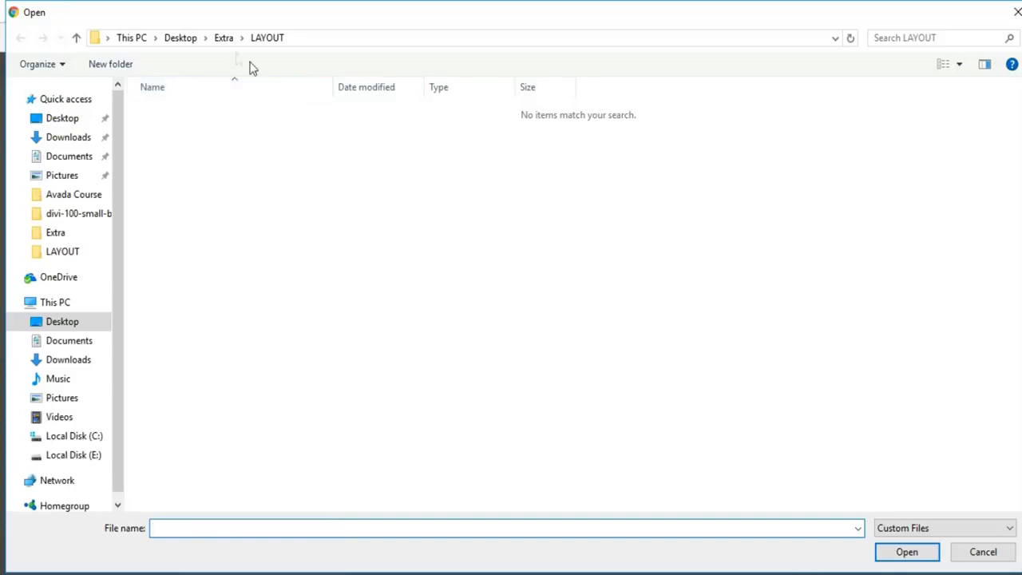
pyautogui.click(223, 39)
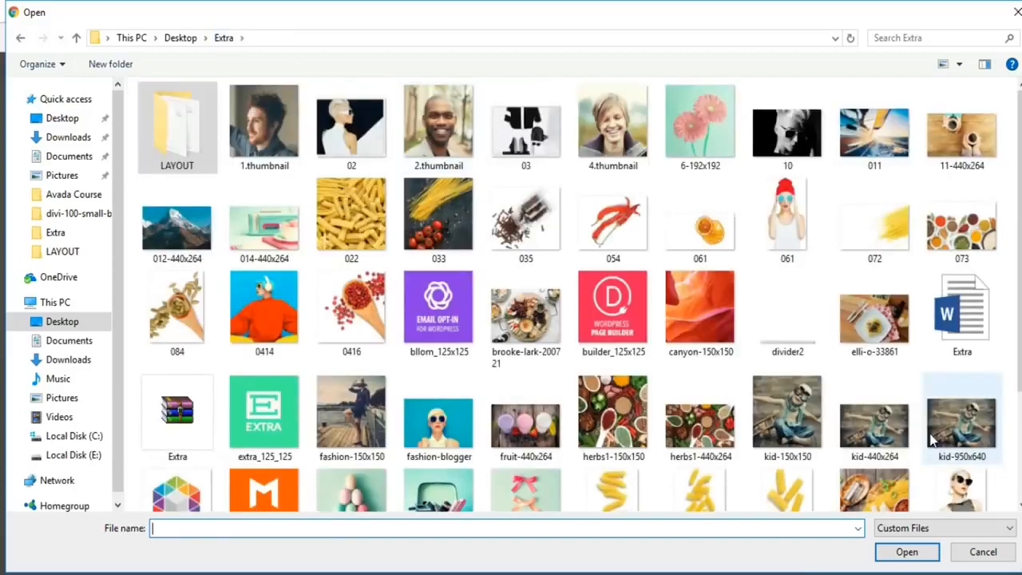
pyautogui.scroll(-5, 575, 451)
pyautogui.click(177, 344)
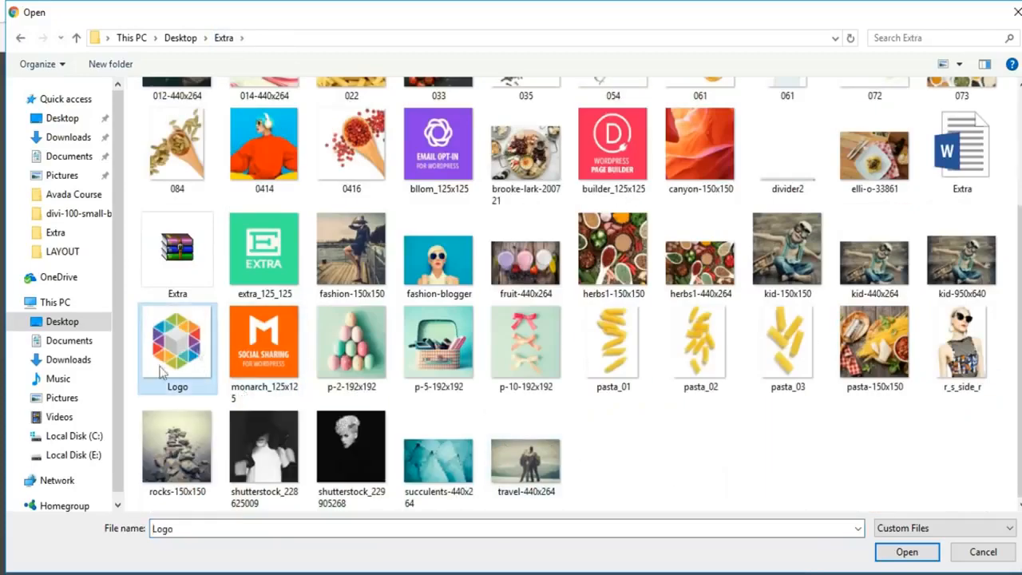
pyautogui.click(907, 551)
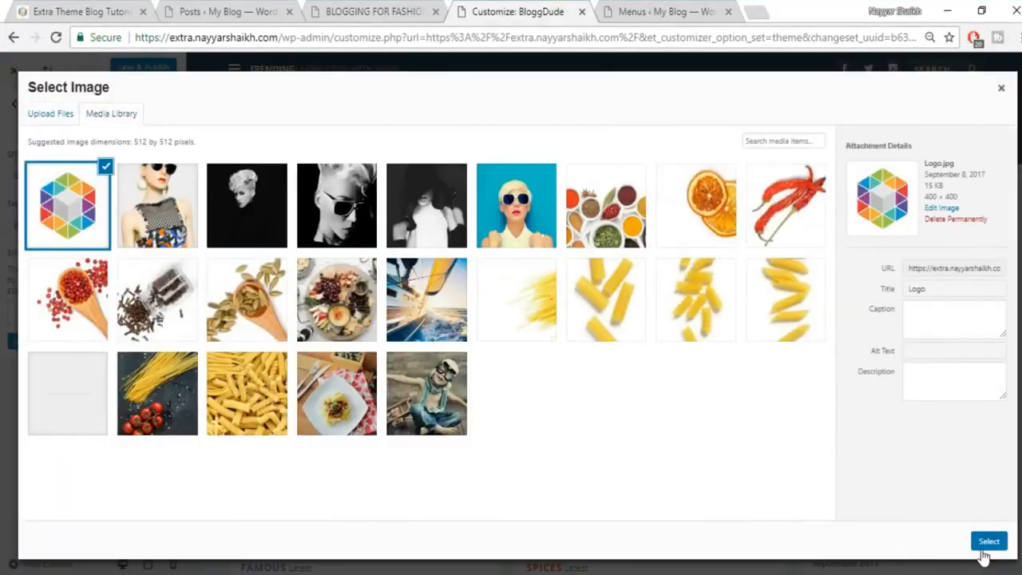
pyautogui.click(986, 543)
pyautogui.click(922, 543)
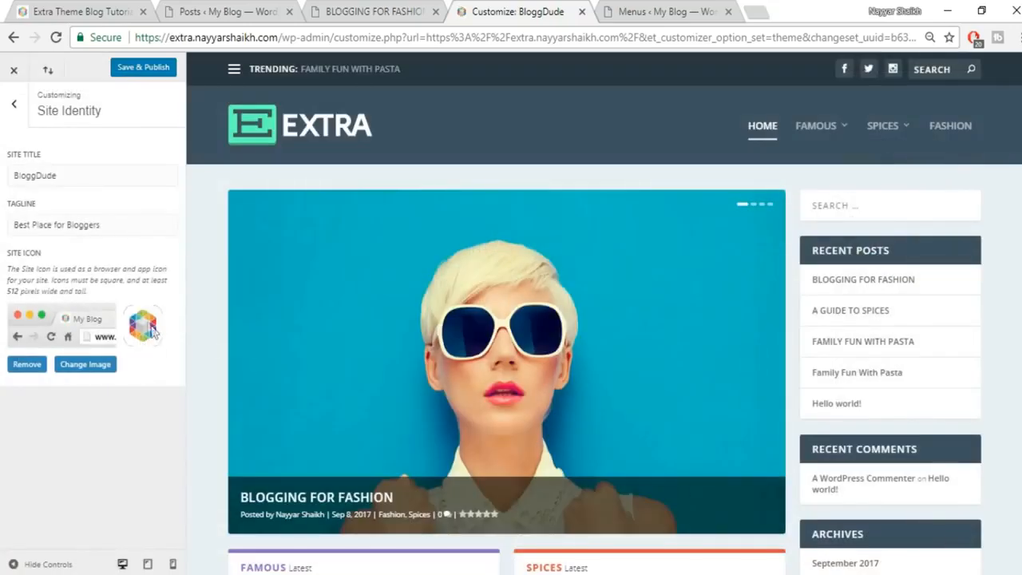
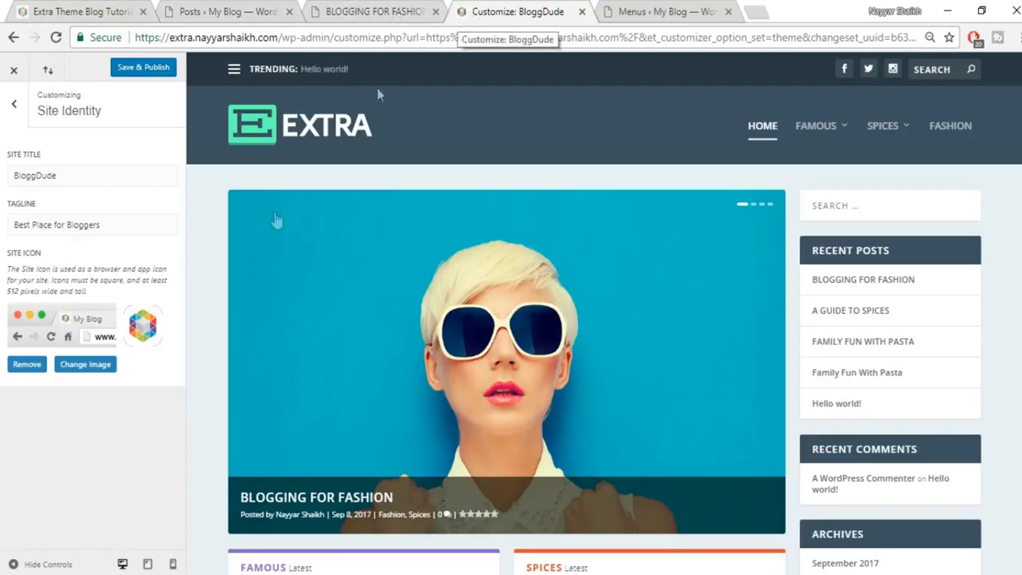
# Keep the hexagon cube site icon unchanged and publish the BloggDude site identity changes
pyautogui.click(84, 364)
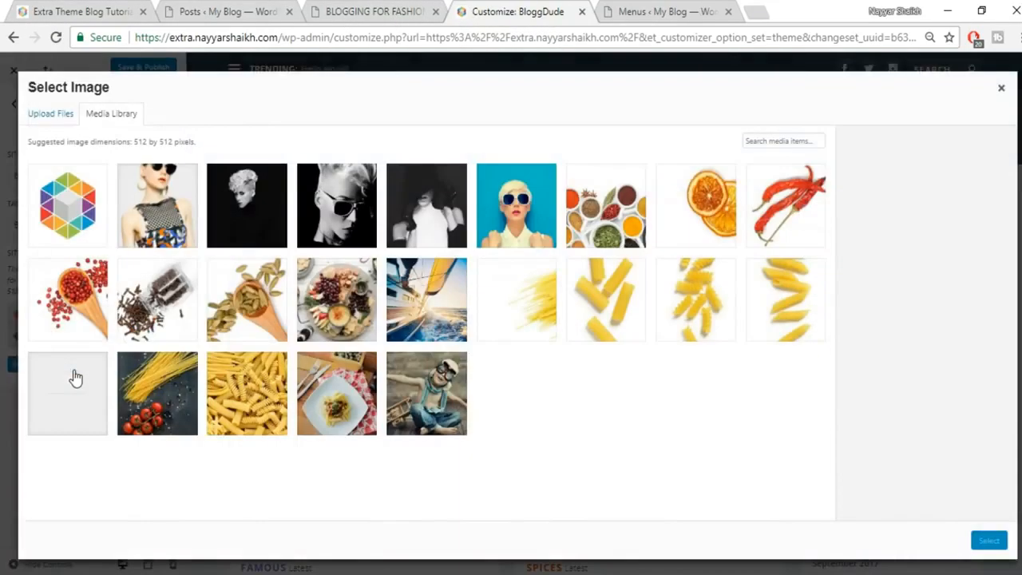
pyautogui.click(1001, 89)
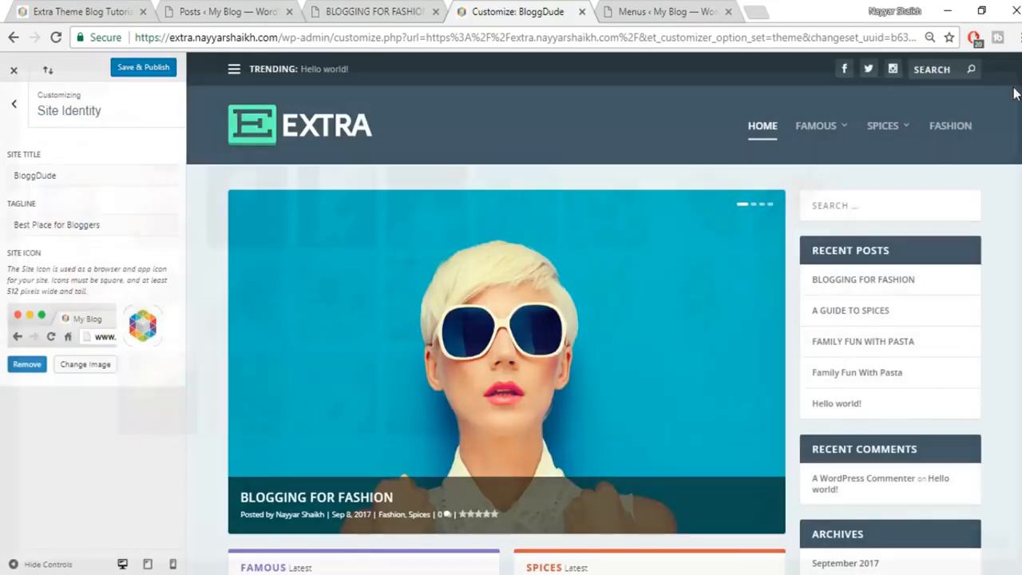
pyautogui.click(140, 70)
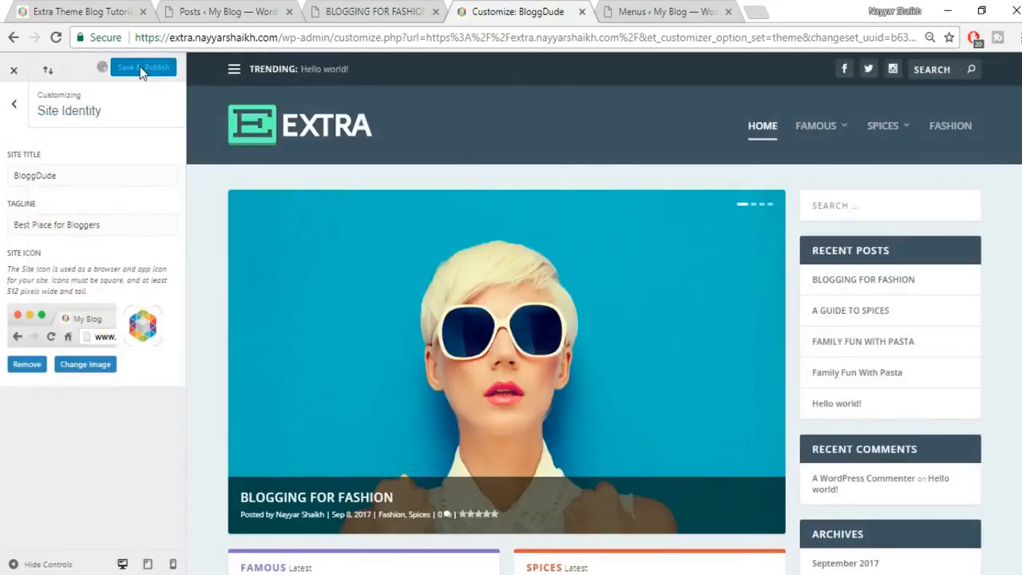
# Preview the Centered header format, then restore the Left/Right logo-and-menu header layout
pyautogui.click(11, 113)
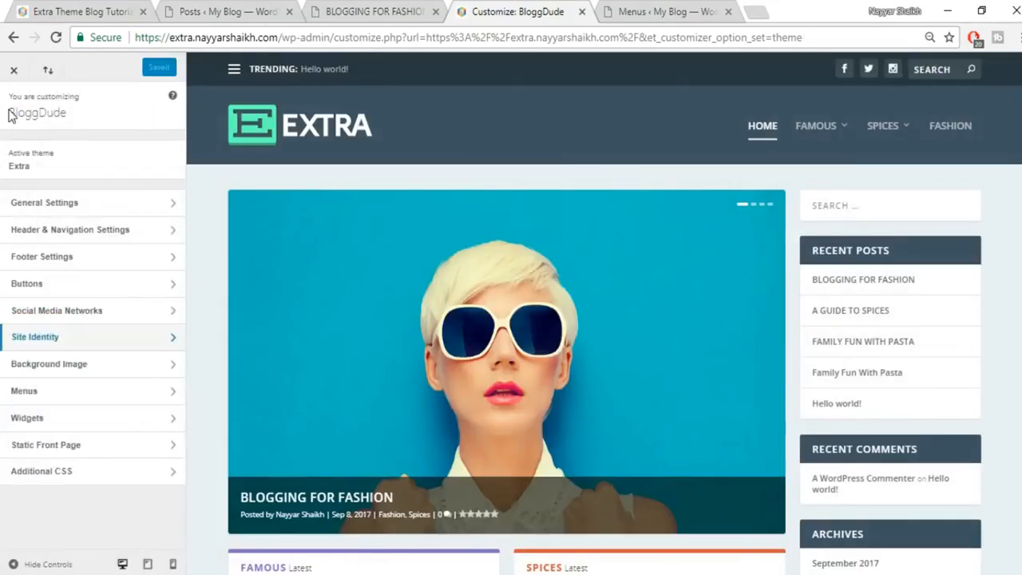
pyautogui.click(109, 238)
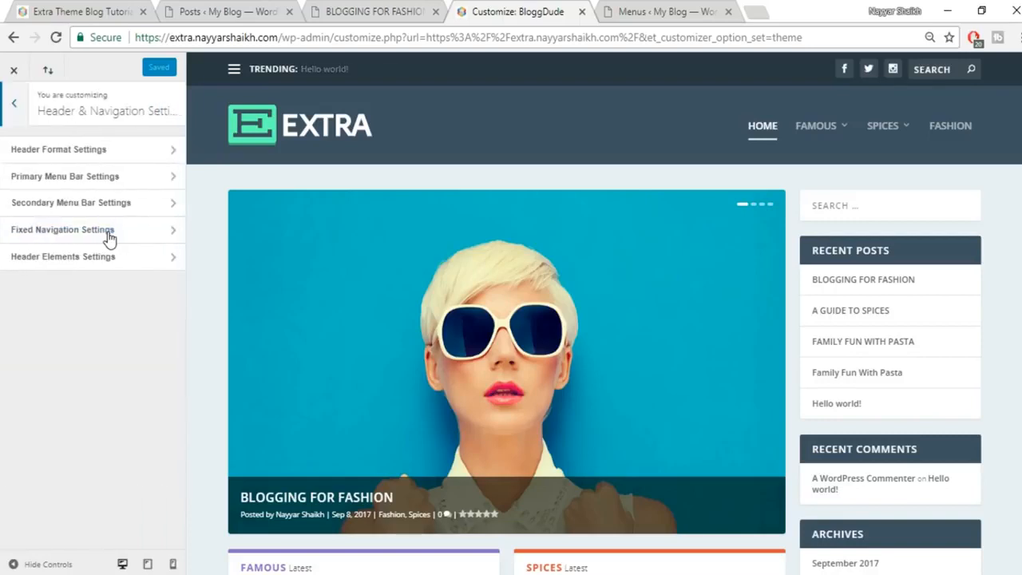
pyautogui.click(128, 151)
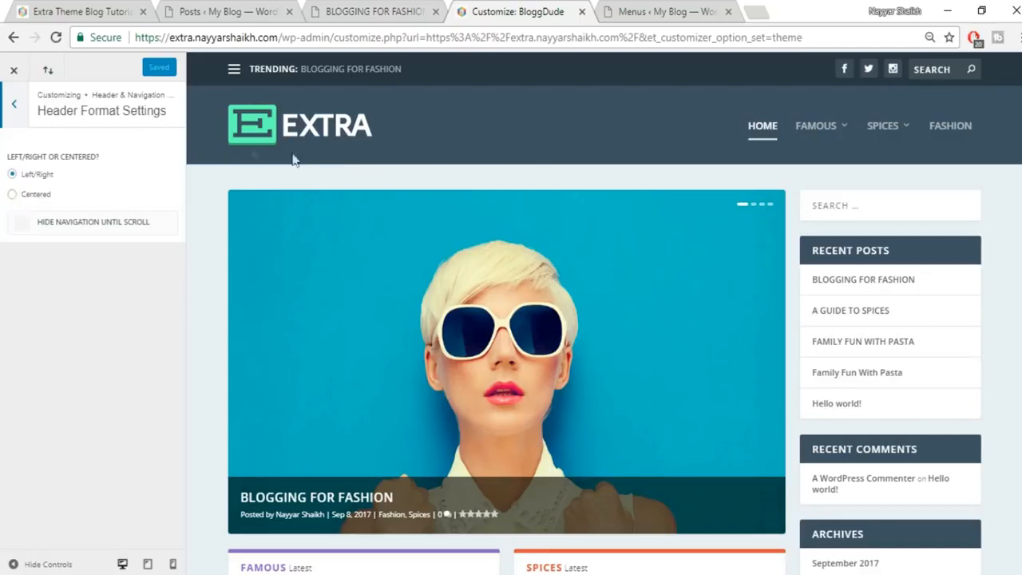
pyautogui.click(32, 194)
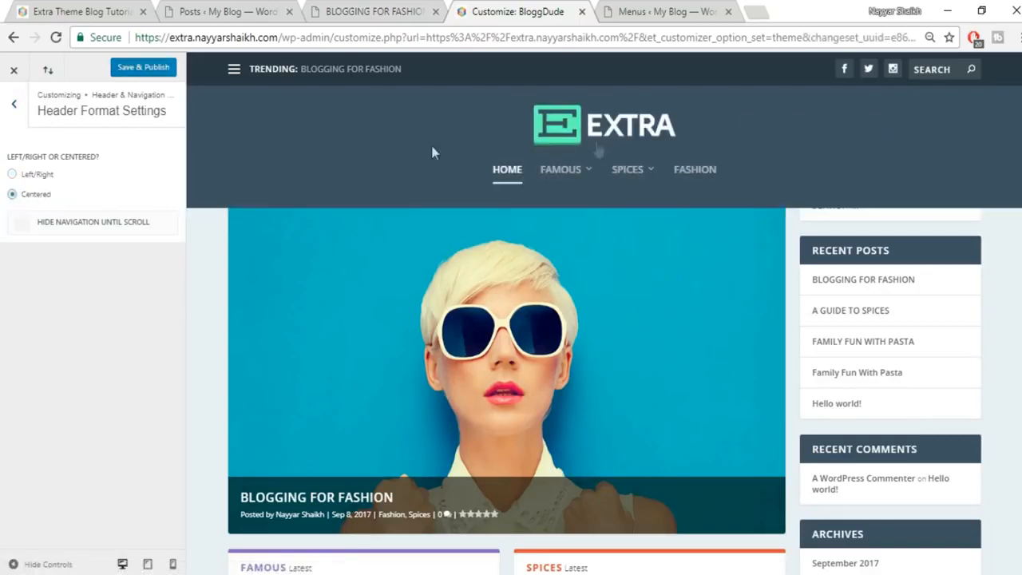
pyautogui.click(35, 174)
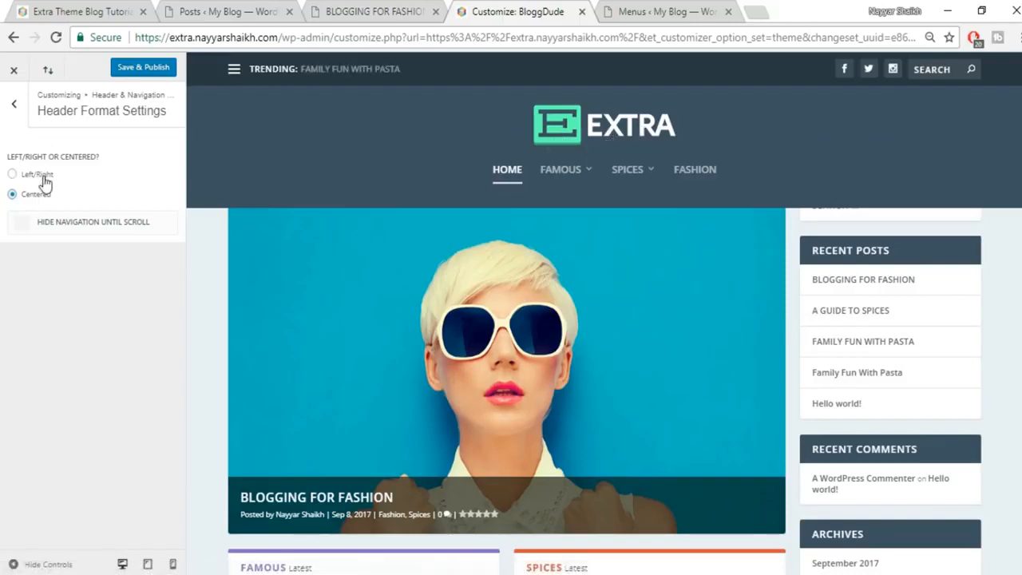
pyautogui.click(14, 109)
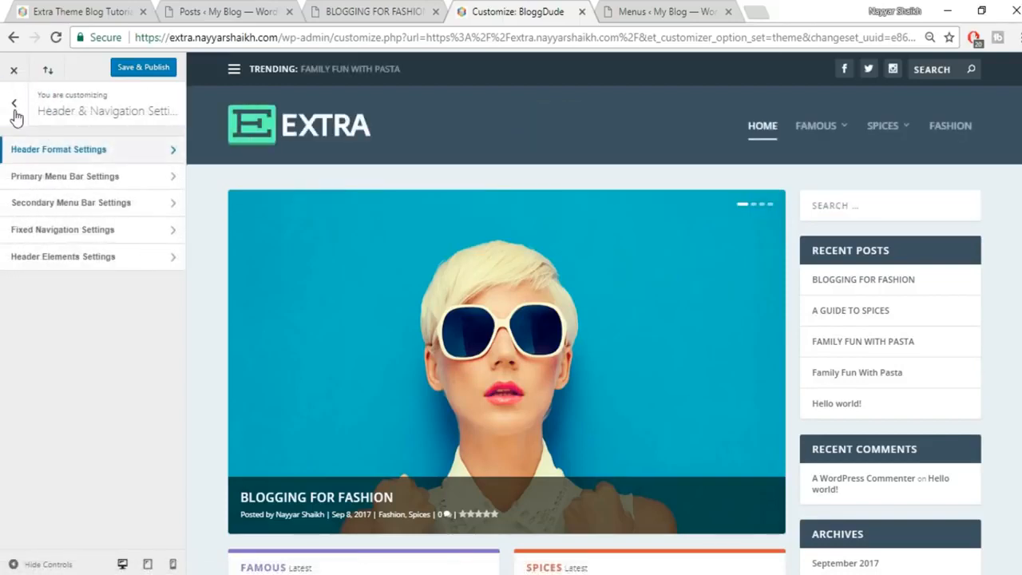
# Shrink the primary menu bar to menu height 80, logo height 49 and text size 19, and publish
pyautogui.click(101, 177)
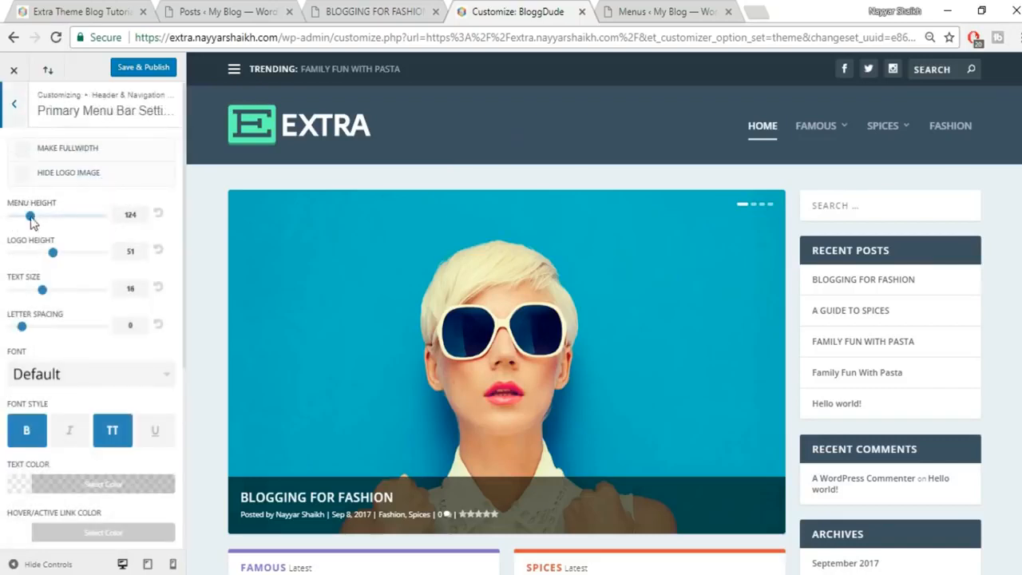
pyautogui.moveTo(32, 221); pyautogui.dragTo(4, 217)
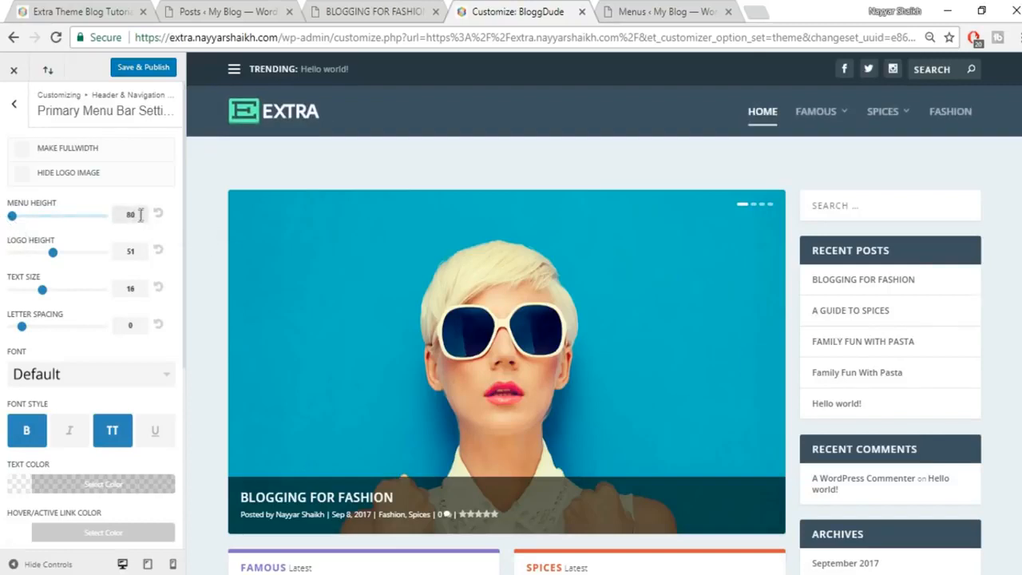
pyautogui.doubleClick(131, 215)
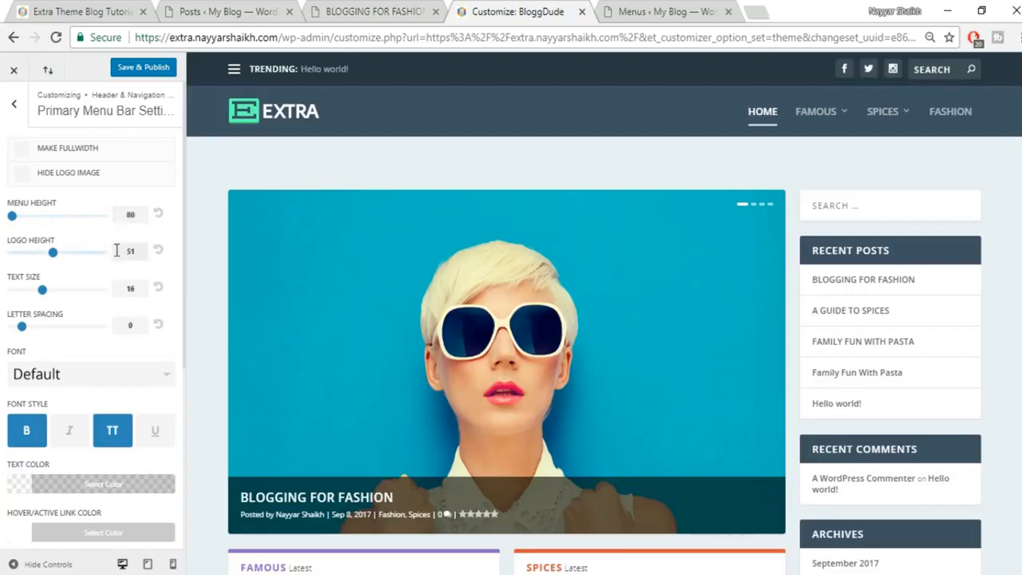
pyautogui.moveTo(52, 253)
pyautogui.mouseDown()
pyautogui.moveTo(24, 255)
pyautogui.moveTo(53, 255)
pyautogui.mouseUp()
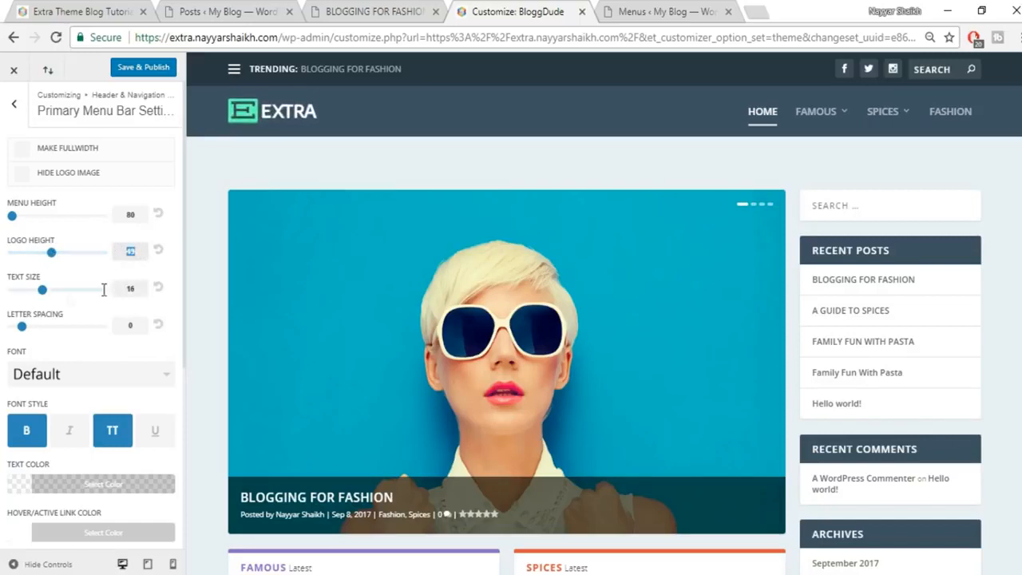
pyautogui.moveTo(46, 295); pyautogui.dragTo(64, 293)
pyautogui.scroll(-2, 91, 320)
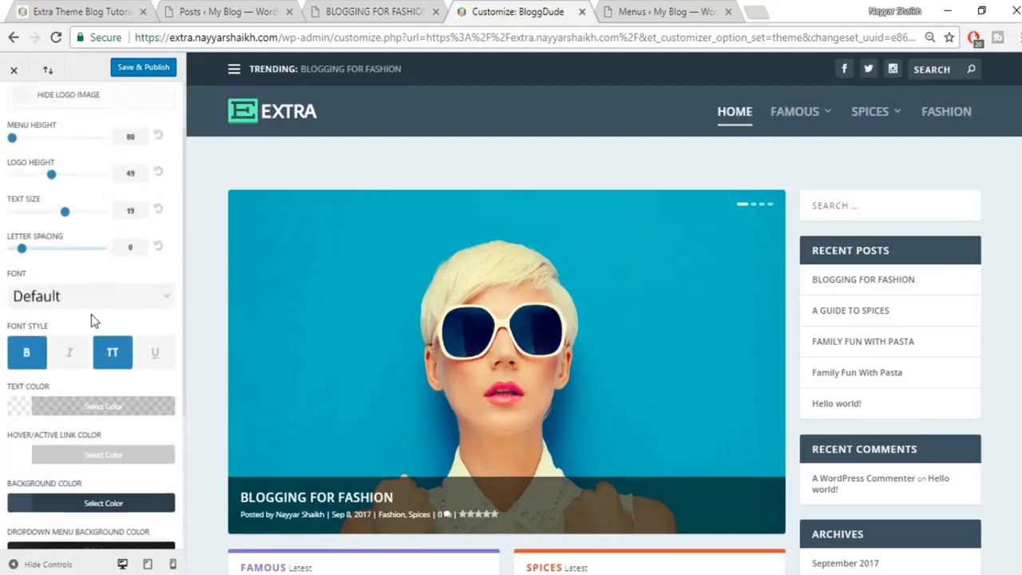
pyautogui.scroll(-1, 68, 272)
pyautogui.scroll(4, 110, 364)
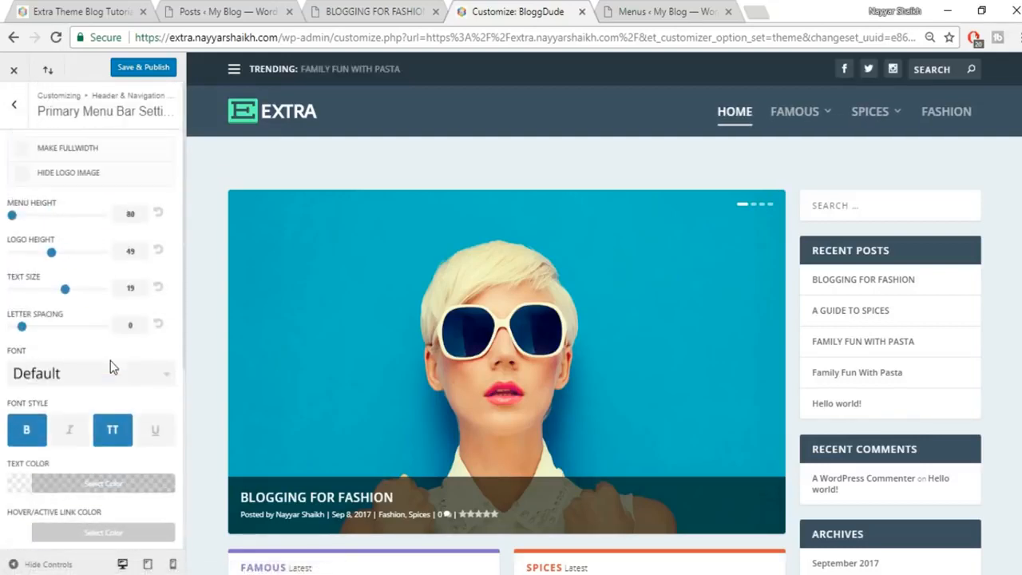
pyautogui.click(143, 68)
pyautogui.scroll(-1, 586, 335)
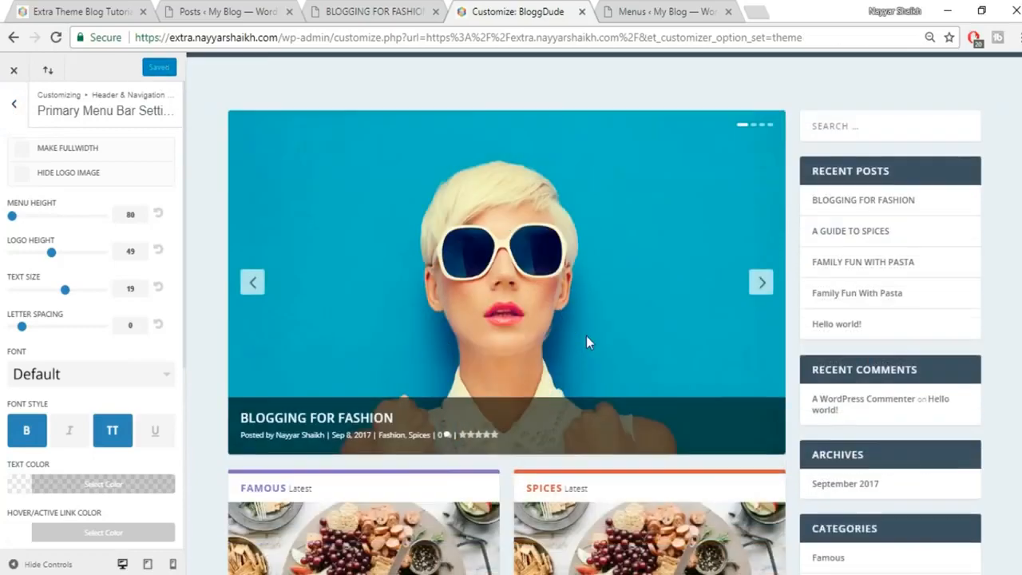
pyautogui.scroll(-3, 586, 342)
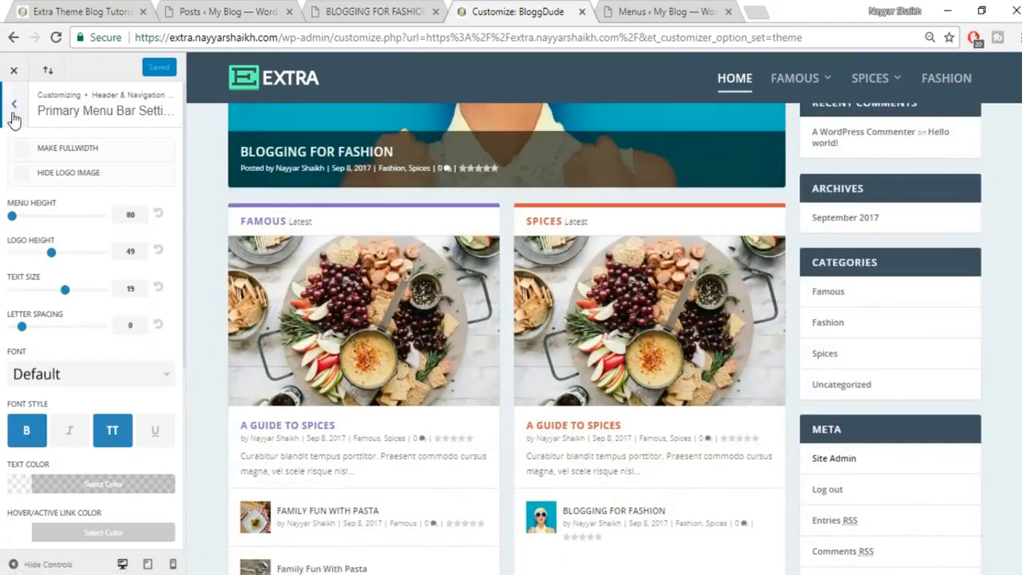
pyautogui.click(9, 105)
# Set the fixed navigation menu height to 60 and text size to 15, publish, and close the customizer
pyautogui.click(105, 232)
pyautogui.scroll(5, 520, 337)
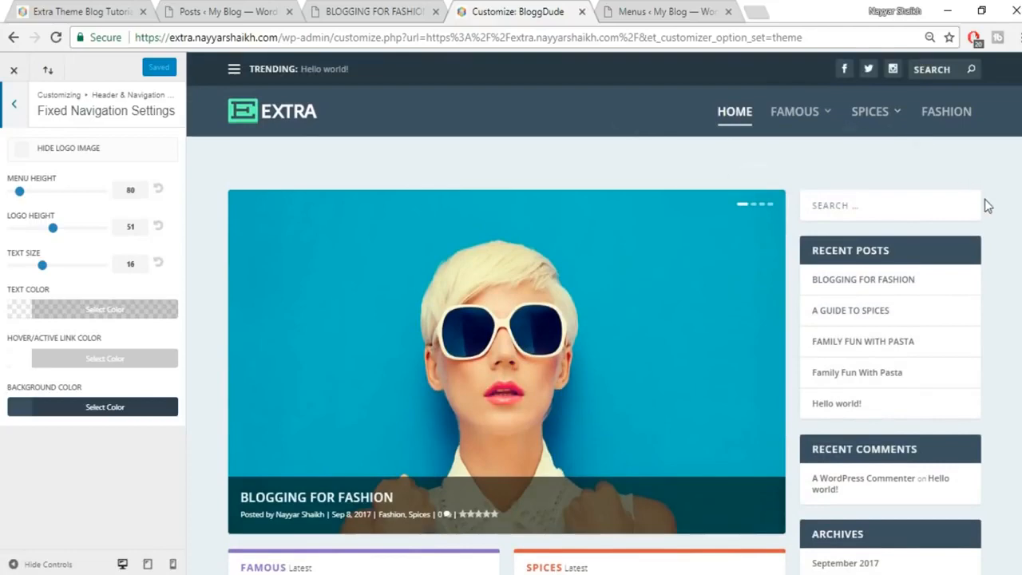
pyautogui.scroll(-8, 985, 205)
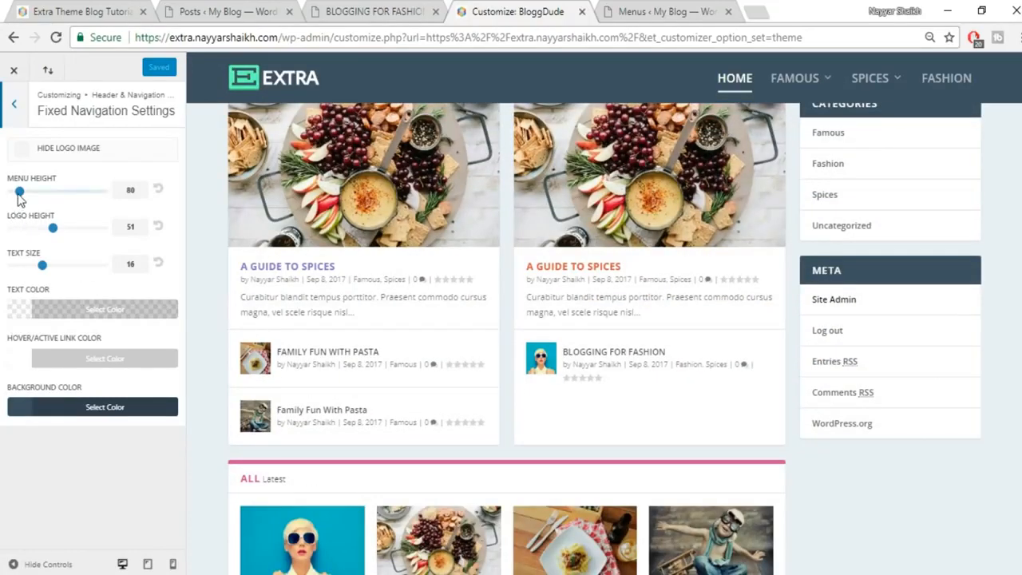
pyautogui.moveTo(20, 194); pyautogui.dragTo(2, 196)
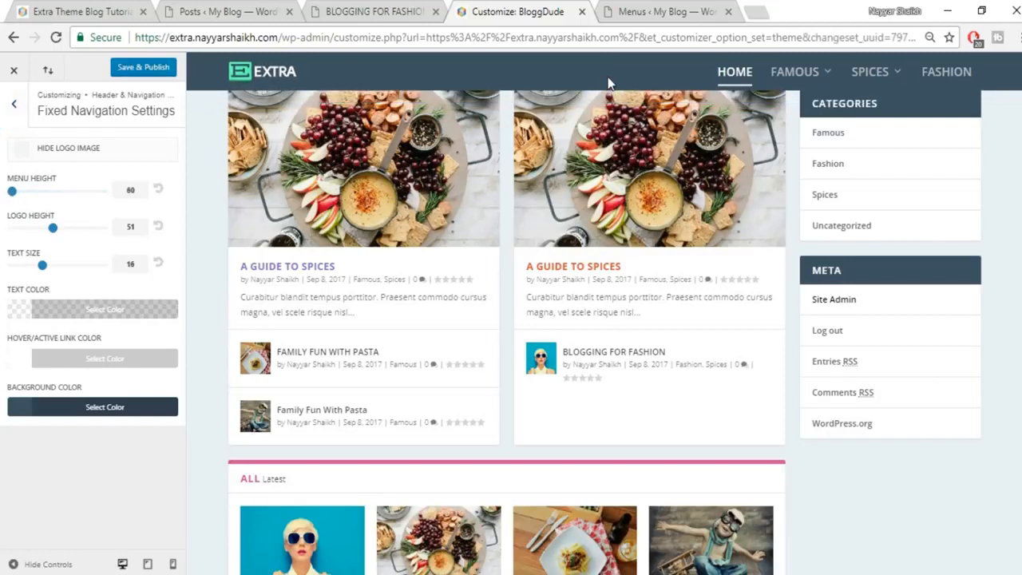
pyautogui.moveTo(42, 264); pyautogui.dragTo(34, 266)
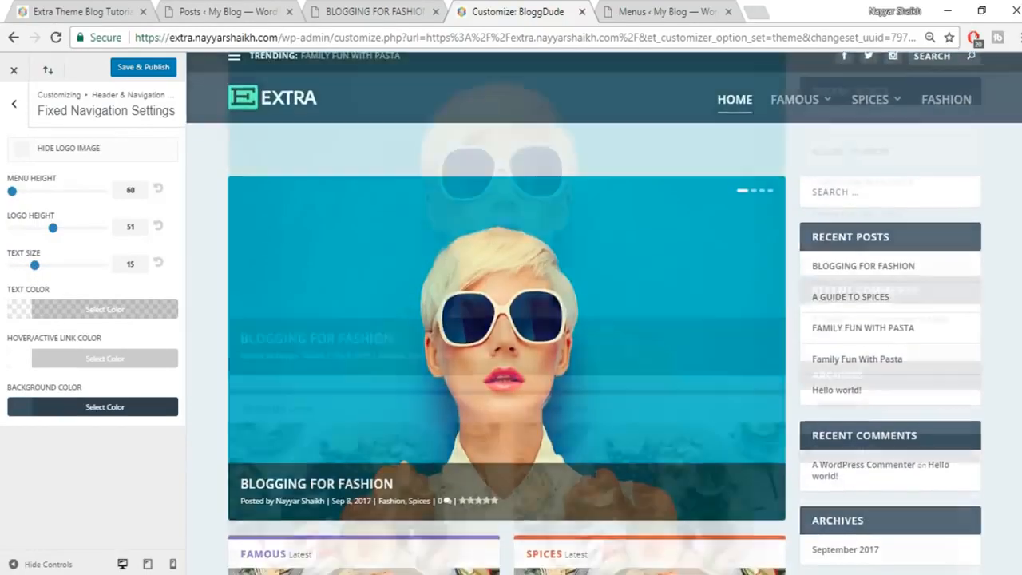
pyautogui.scroll(-10, 754, 132)
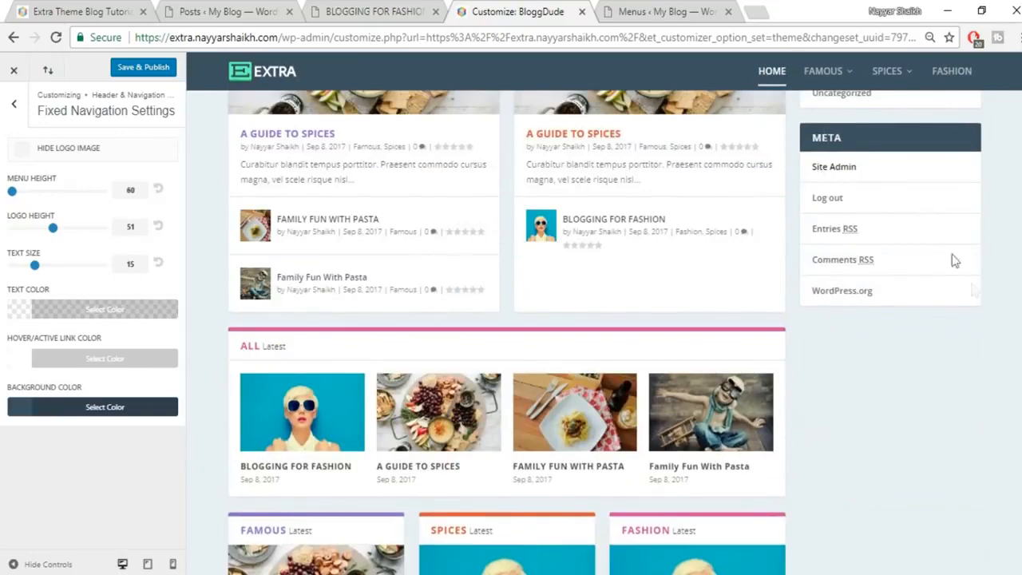
pyautogui.scroll(-1, 506, 332)
pyautogui.scroll(3, 507, 333)
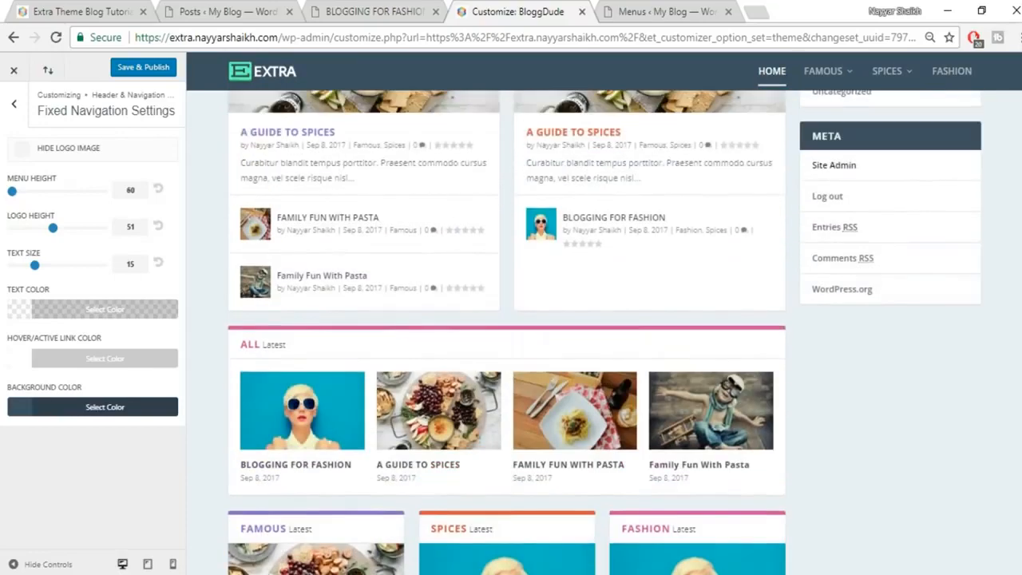
pyautogui.scroll(-2, 765, 93)
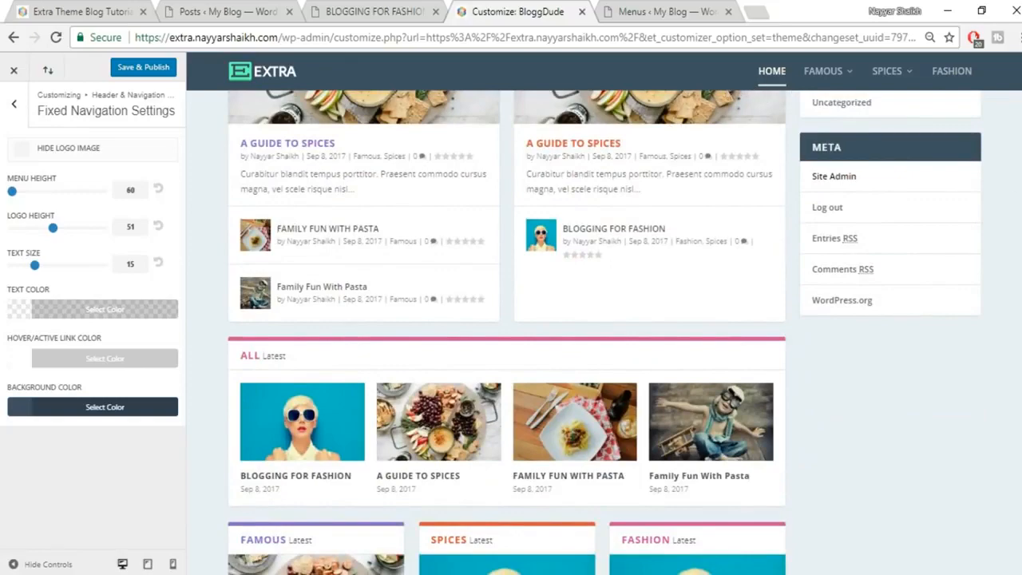
pyautogui.scroll(10, 893, 76)
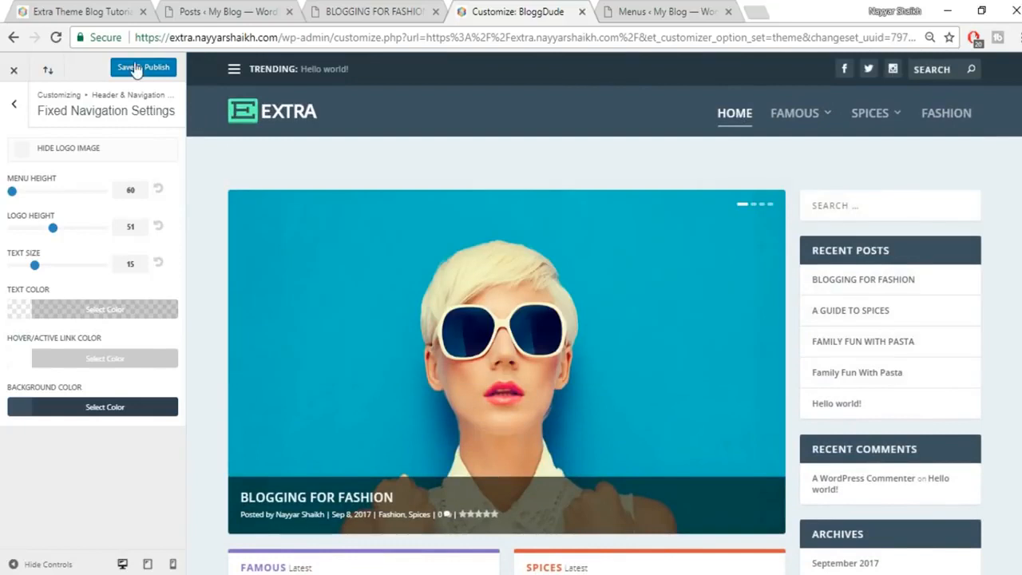
pyautogui.click(143, 69)
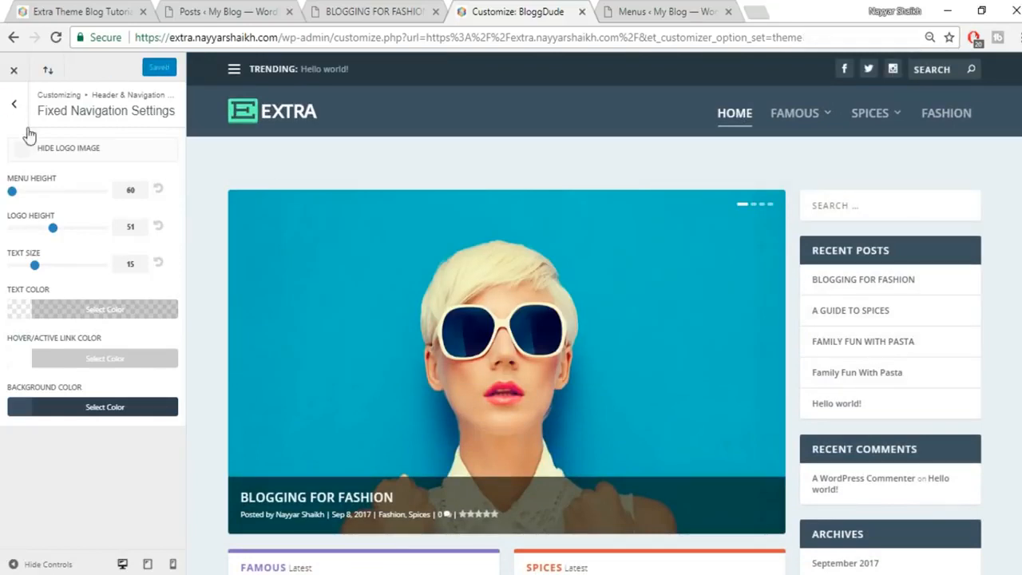
pyautogui.click(16, 71)
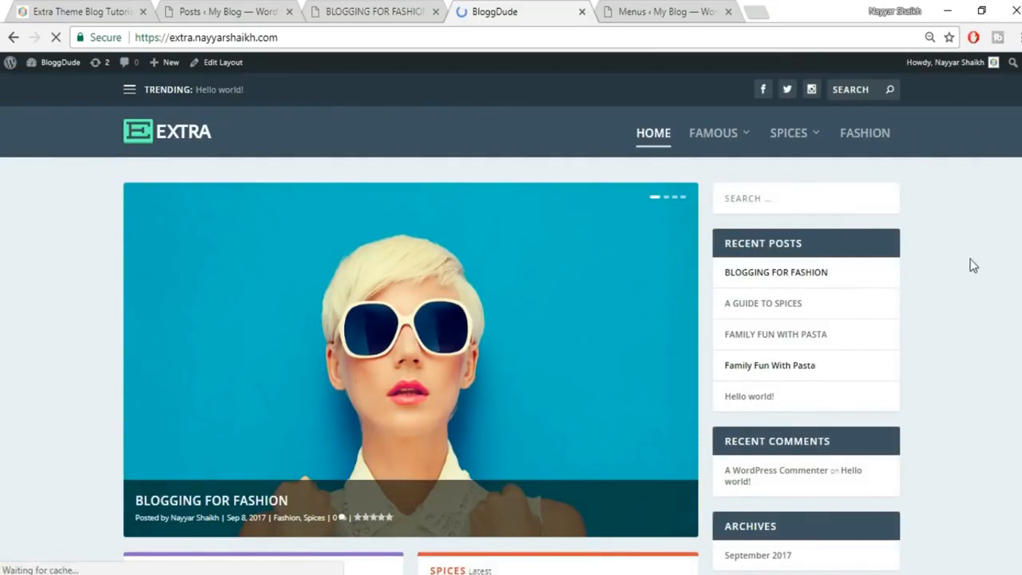
# Scroll down the restyled blog homepage to review the new header
pyautogui.scroll(-1, 958, 269)
pyautogui.scroll(-1, 774, 333)
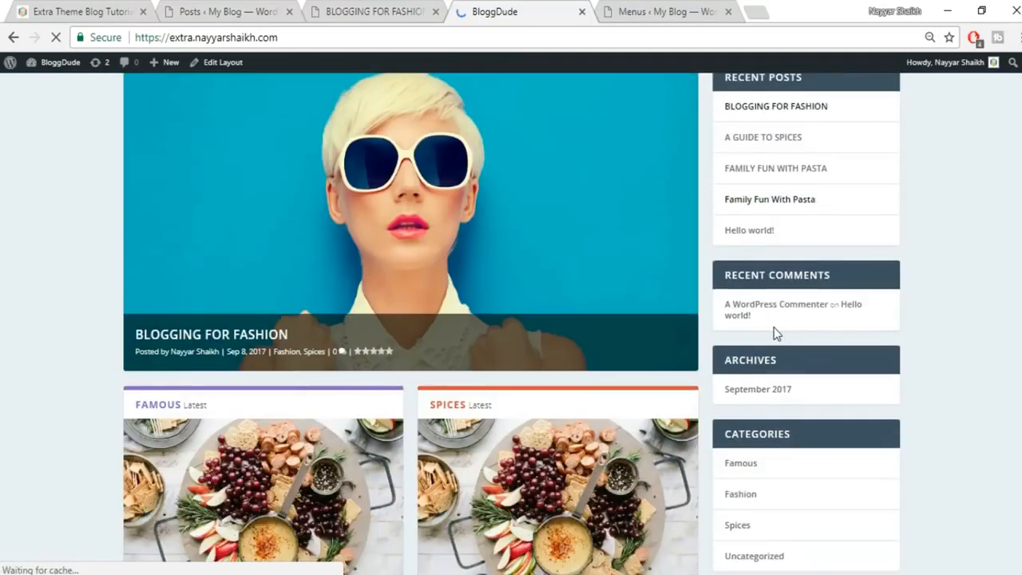
pyautogui.scroll(-3, 773, 327)
# Scroll through the reference Extra blog's sidebar widgets, then return to the Menus admin page
pyautogui.click(57, 8)
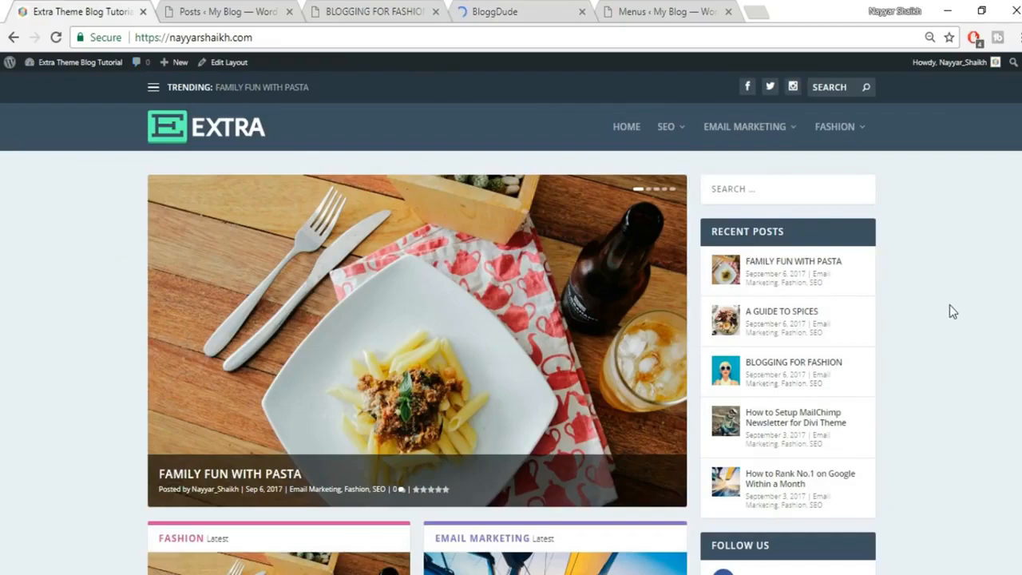
pyautogui.scroll(-1, 950, 304)
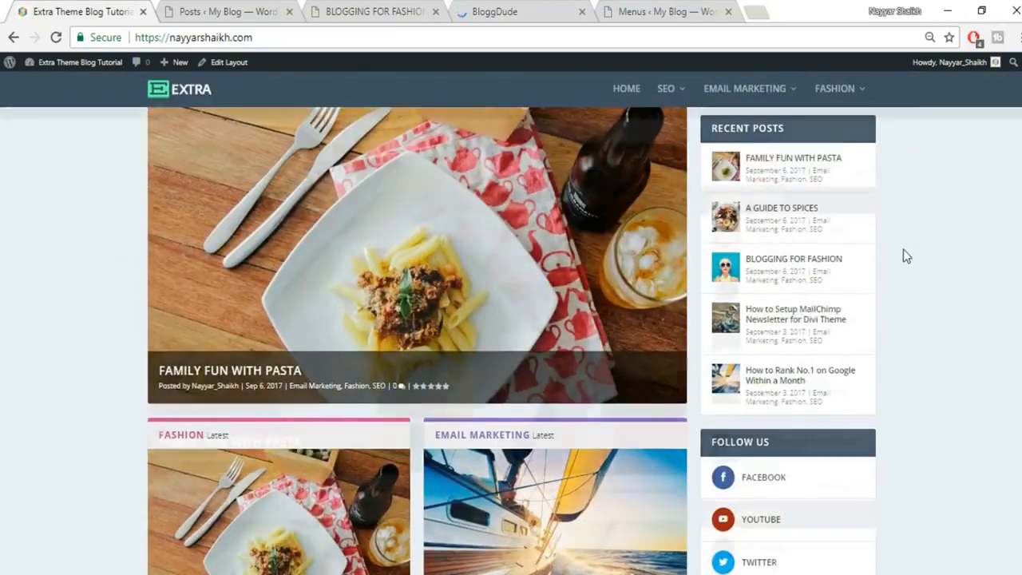
pyautogui.scroll(1, 903, 250)
pyautogui.scroll(-3, 741, 343)
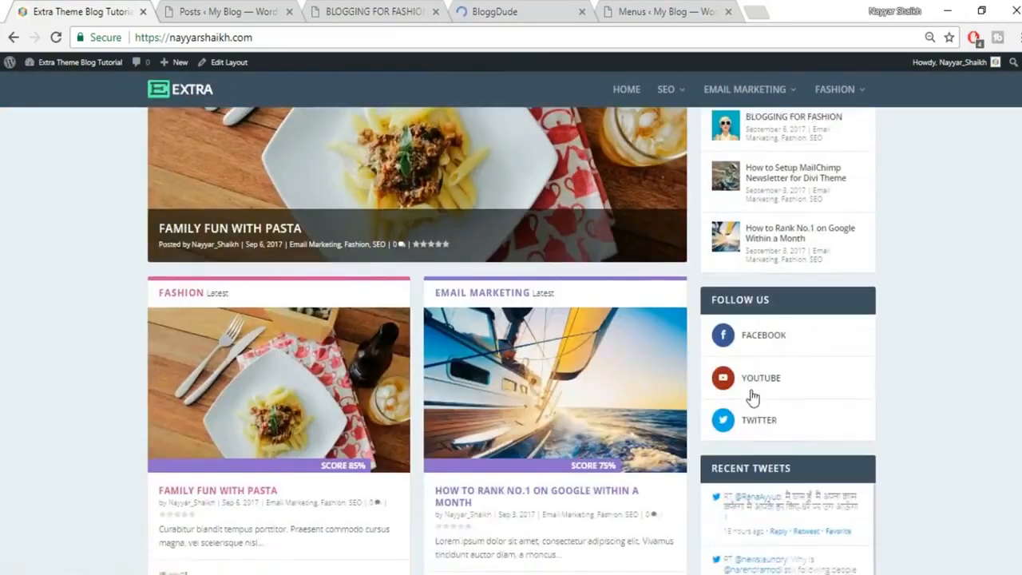
pyautogui.scroll(-1, 752, 397)
pyautogui.scroll(-7, 858, 422)
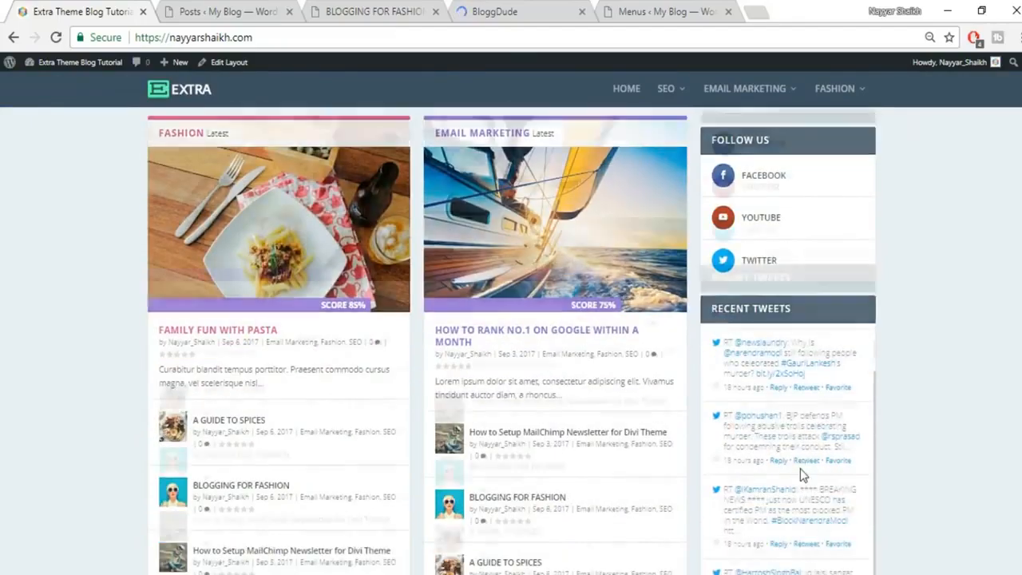
pyautogui.scroll(10, 938, 397)
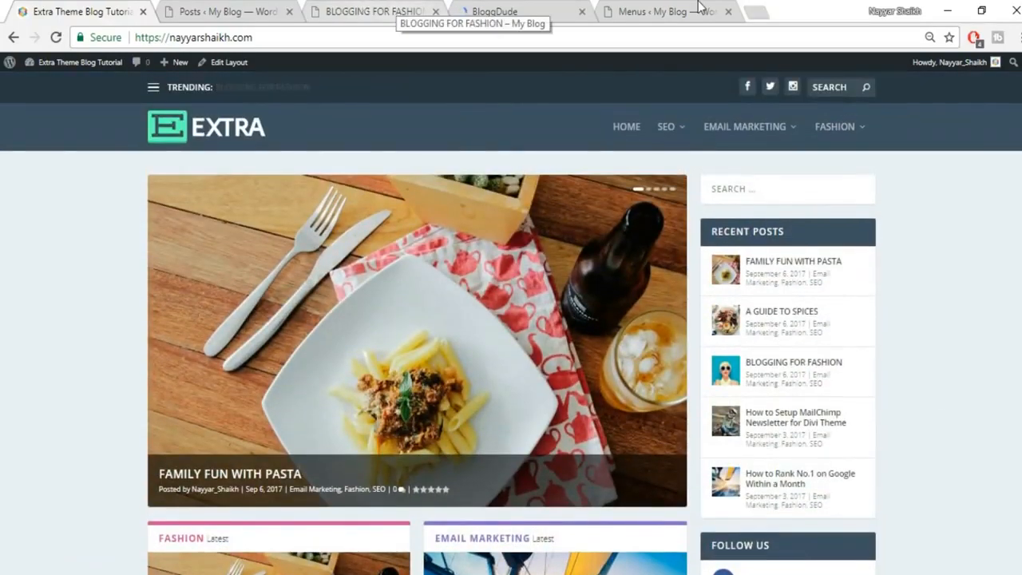
pyautogui.click(668, 11)
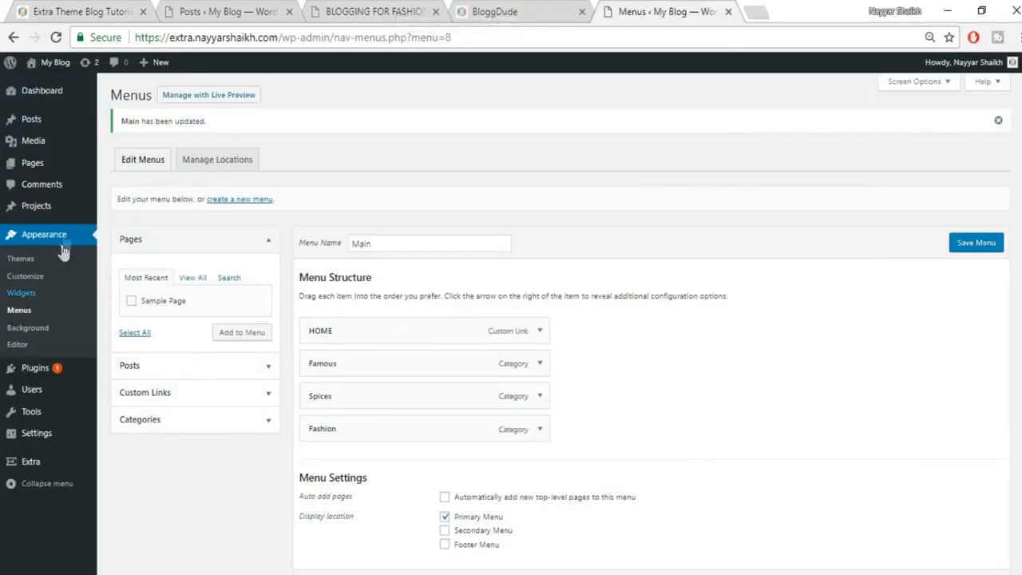
# On the Widgets page, delete the Recent Posts widget from the Main Sidebar
pyautogui.click(32, 297)
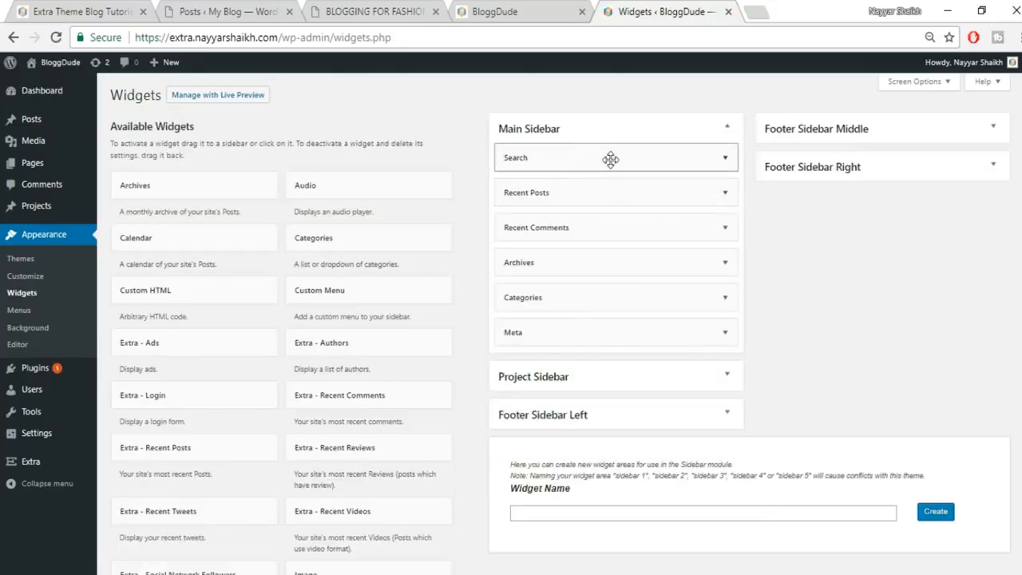
pyautogui.click(723, 193)
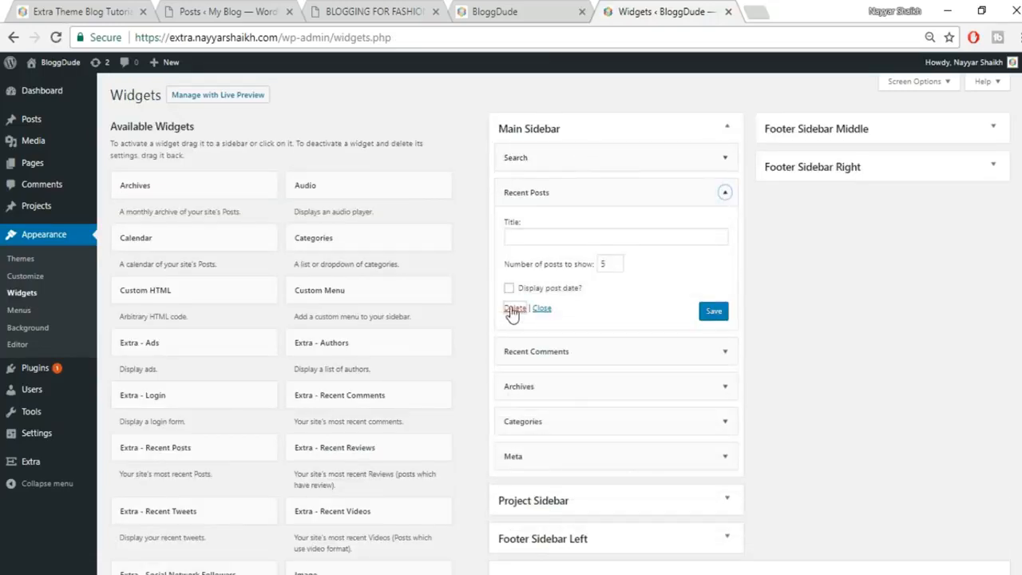
pyautogui.click(497, 11)
pyautogui.scroll(5, 846, 241)
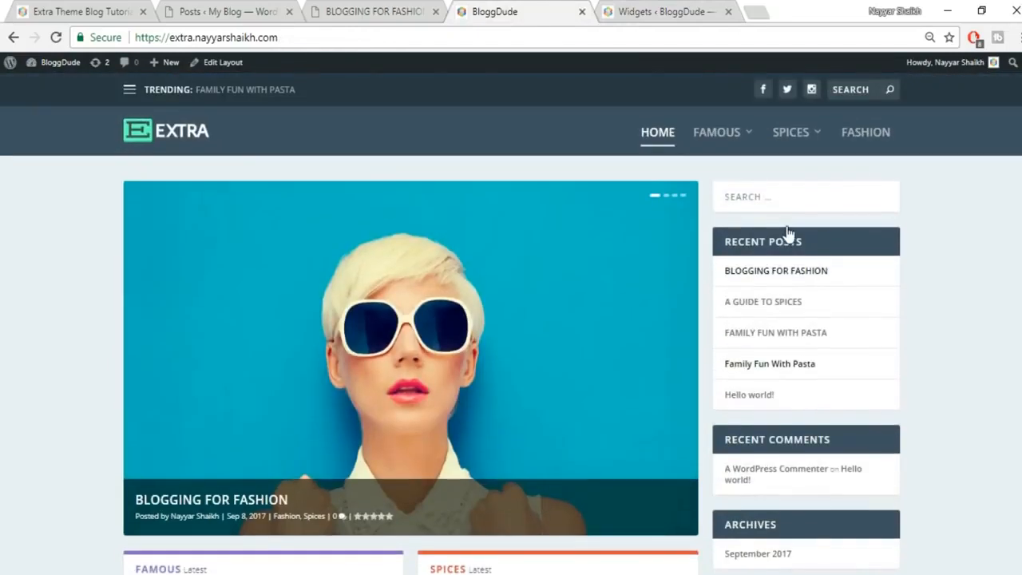
pyautogui.click(685, 9)
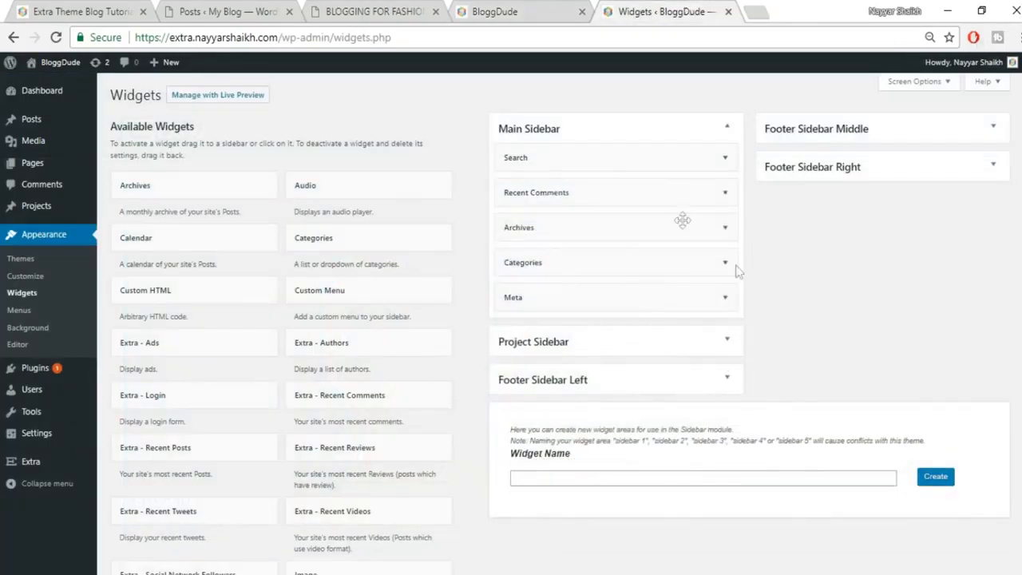
# Delete the Recent Comments, Archives, Categories and Meta widgets, leaving only Search
pyautogui.click(696, 192)
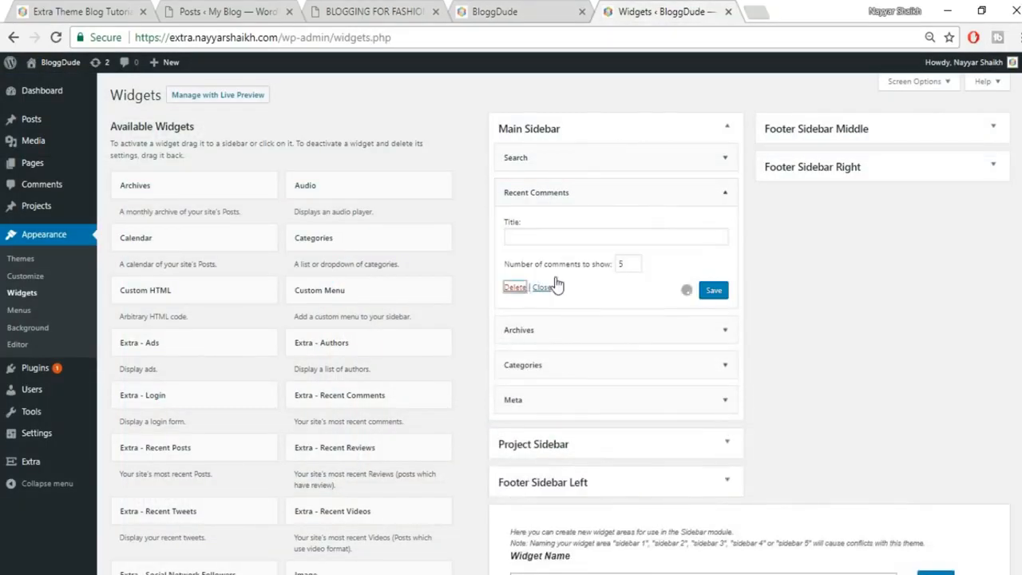
pyautogui.click(728, 194)
pyautogui.click(515, 293)
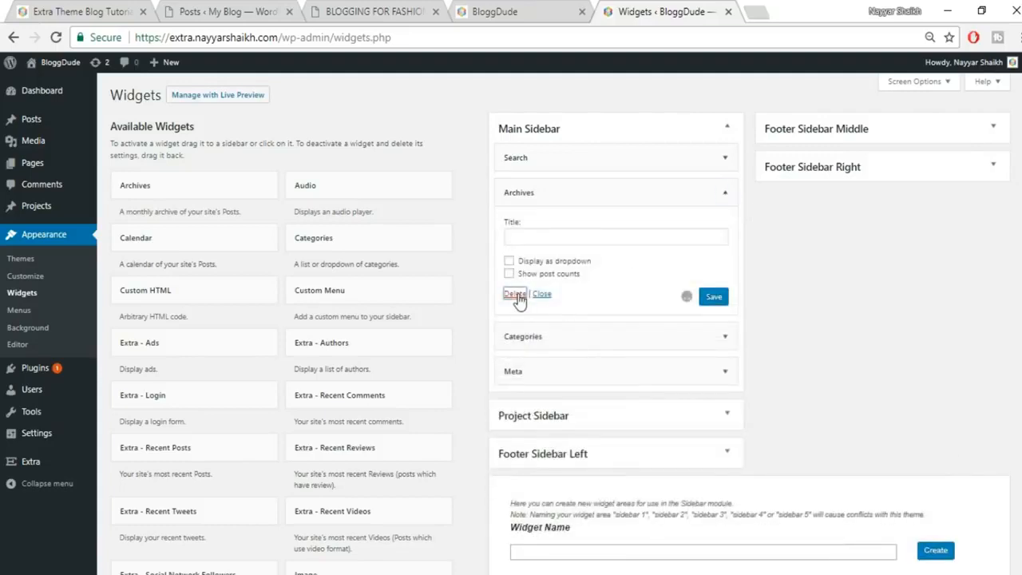
pyautogui.click(726, 198)
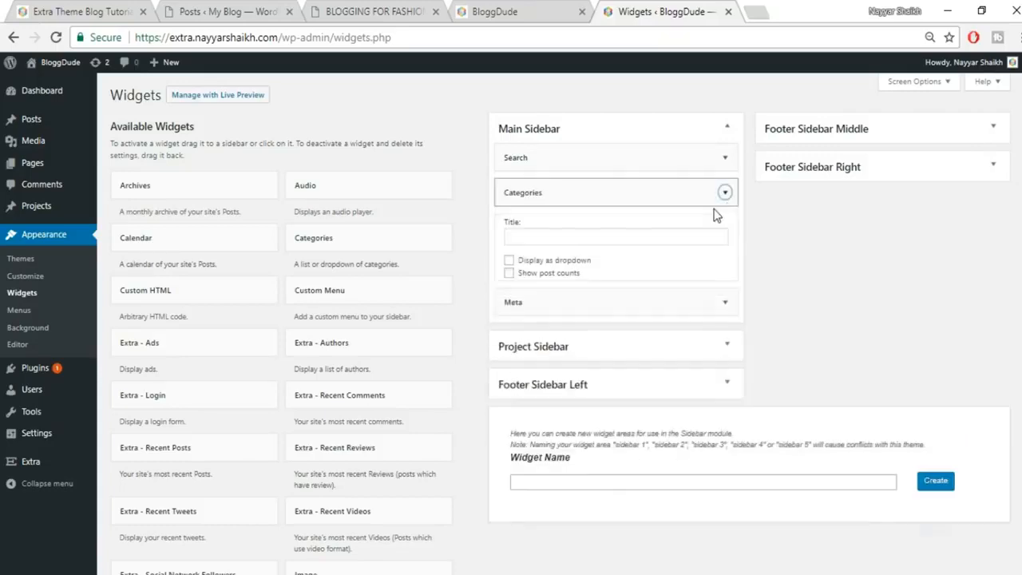
pyautogui.click(515, 307)
pyautogui.click(727, 196)
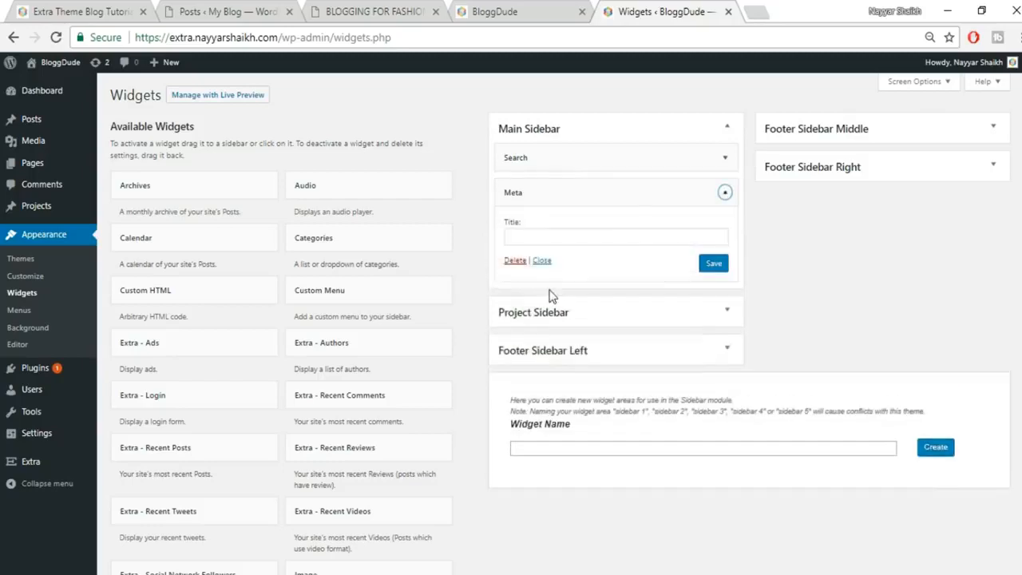
pyautogui.click(511, 262)
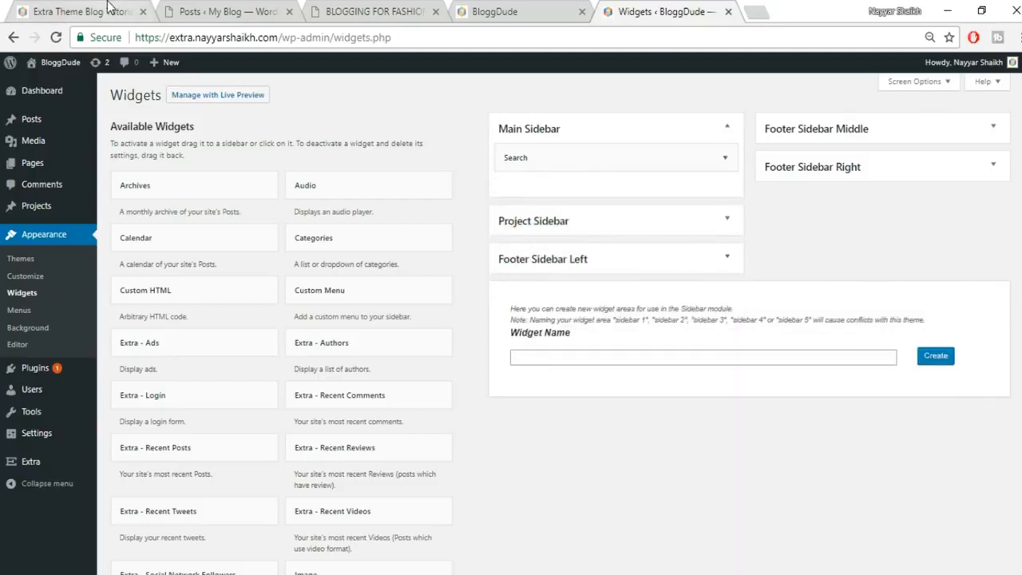
# Add the Extra - Recent Posts widget to the Main Sidebar
pyautogui.click(112, 11)
pyautogui.click(654, 8)
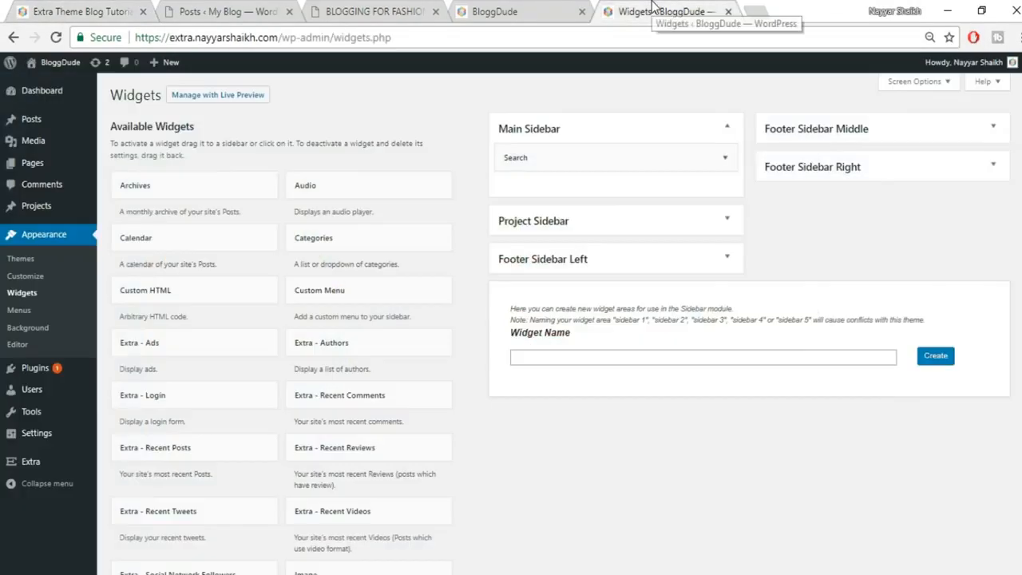
pyautogui.scroll(-1, 413, 280)
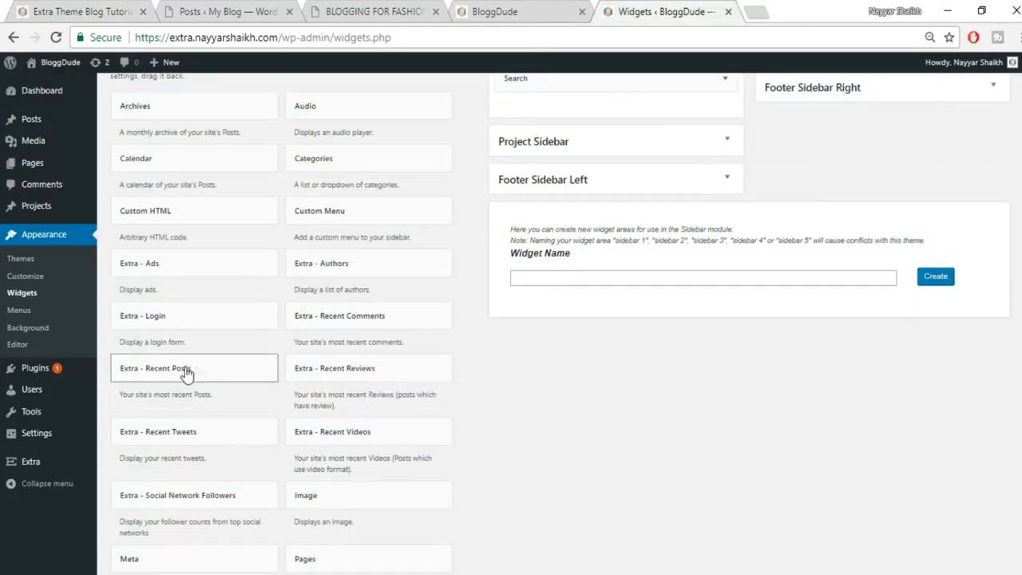
pyautogui.click(214, 373)
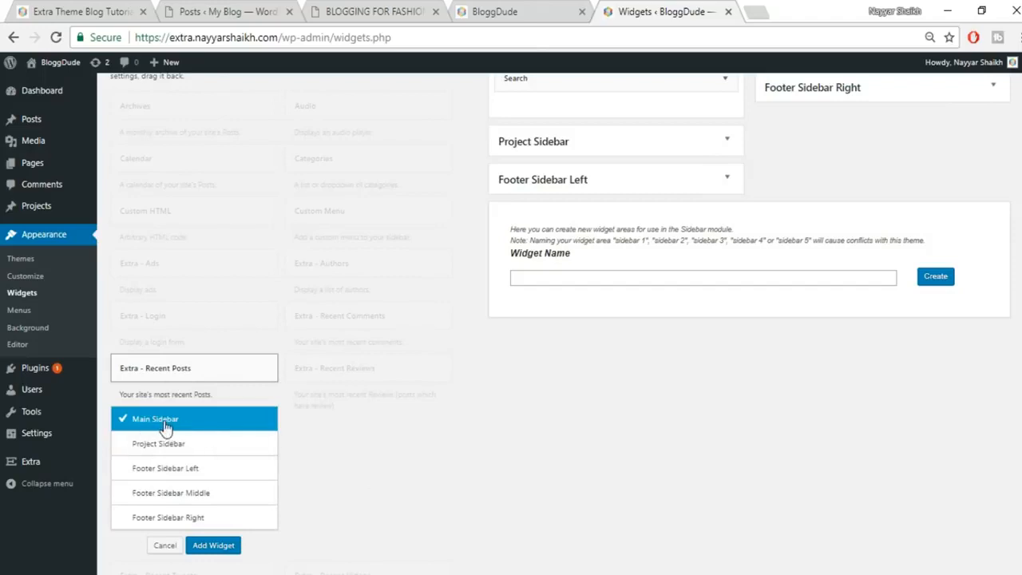
pyautogui.click(214, 545)
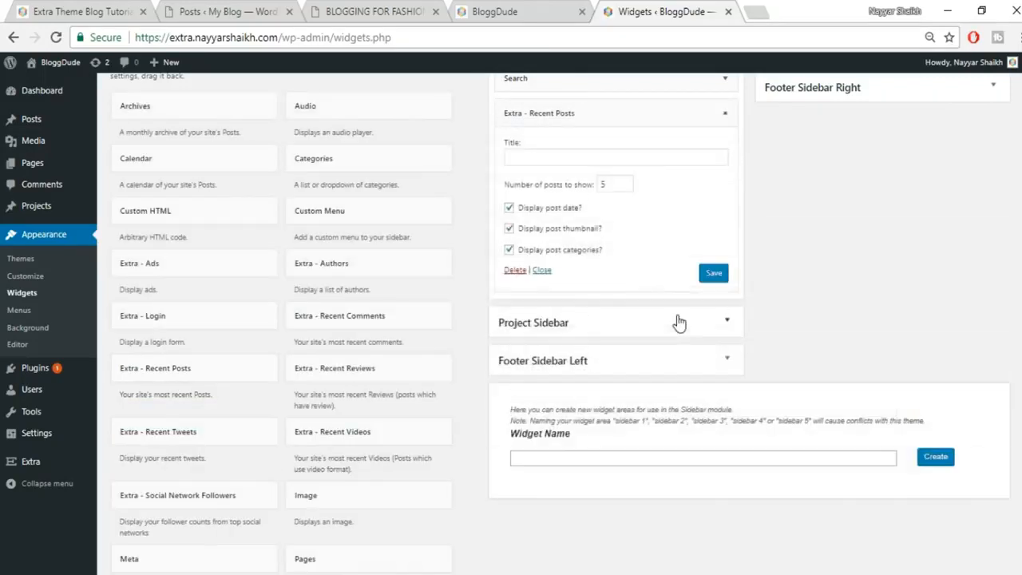
# Title the widget RECENT POSTS, copied from the reference site, keep 5 posts, and save
pyautogui.scroll(1, 598, 229)
pyautogui.click(658, 236)
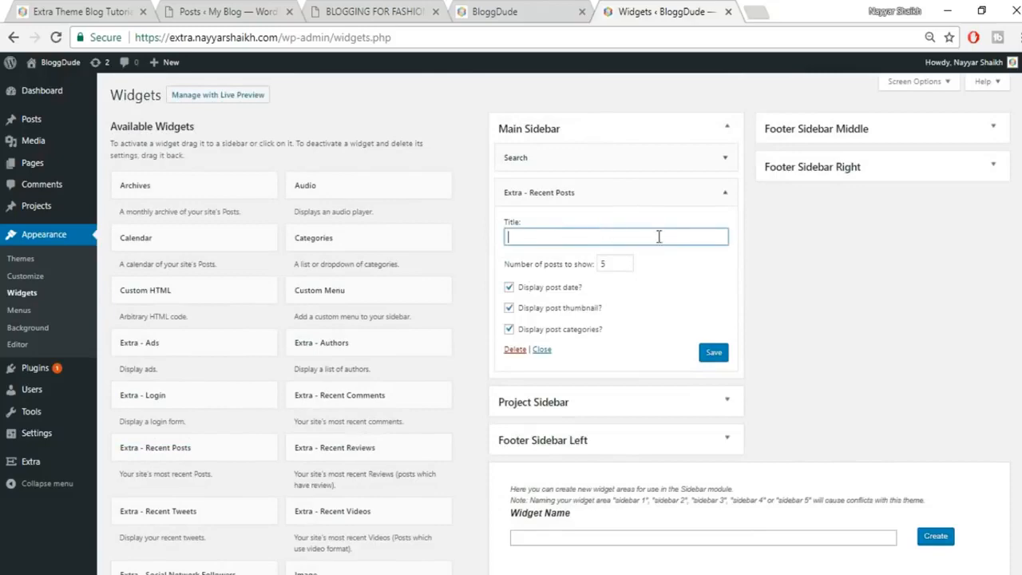
pyautogui.click(61, 8)
pyautogui.moveTo(802, 231); pyautogui.dragTo(702, 235)
pyautogui.hotkey('ctrl', 'c')
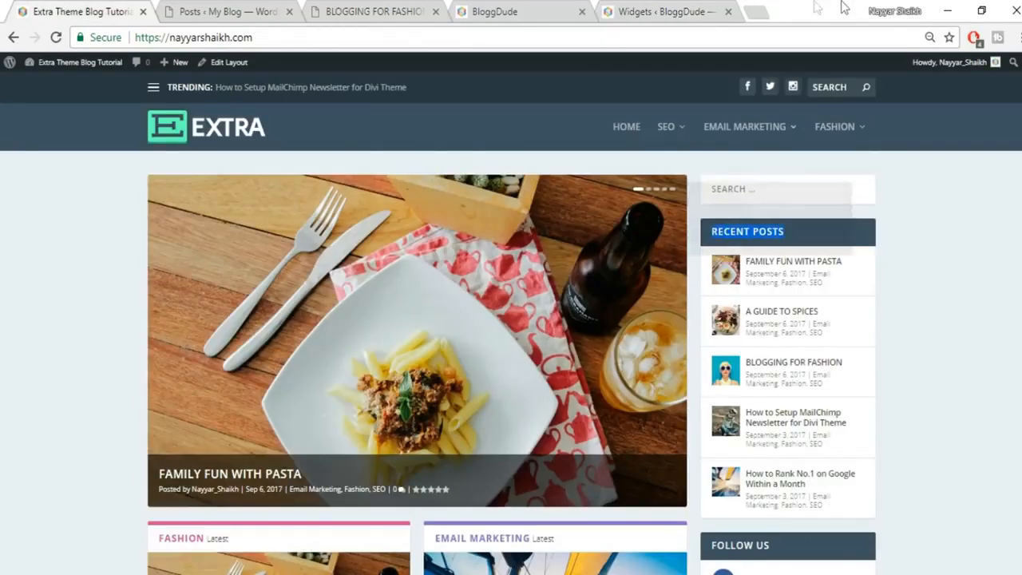
pyautogui.click(644, 10)
pyautogui.hotkey('ctrl', 'v')
pyautogui.click(631, 317)
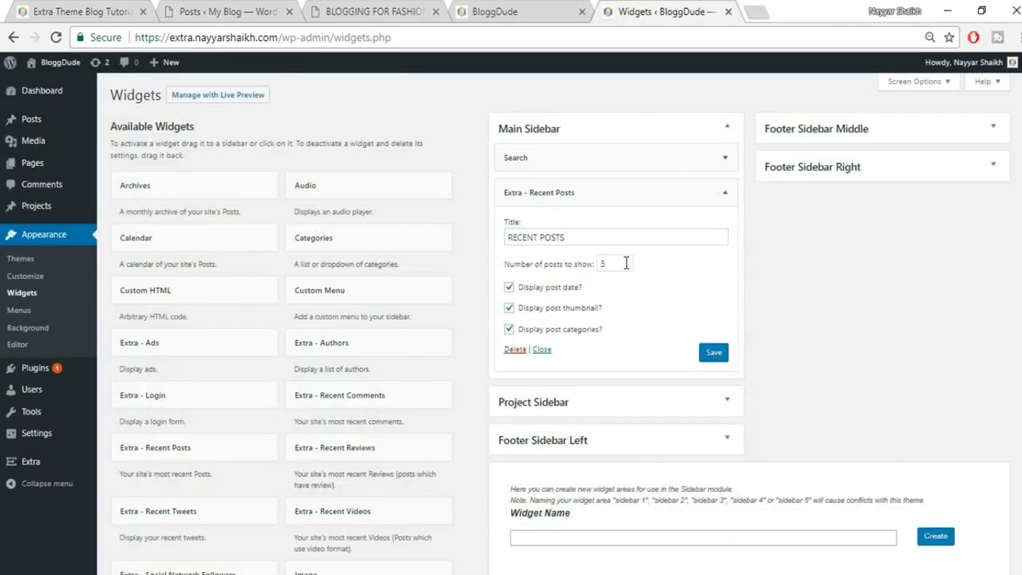
pyautogui.moveTo(626, 263); pyautogui.dragTo(596, 262)
pyautogui.click(726, 359)
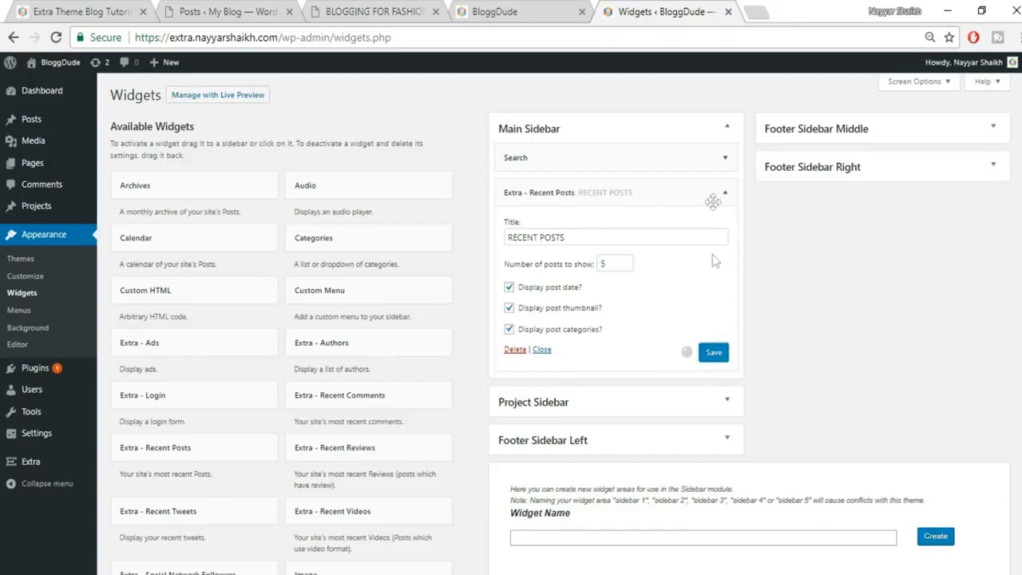
# Collapse the Recent Posts widget and compare it with the reference site's sidebar
pyautogui.click(725, 194)
pyautogui.click(116, 10)
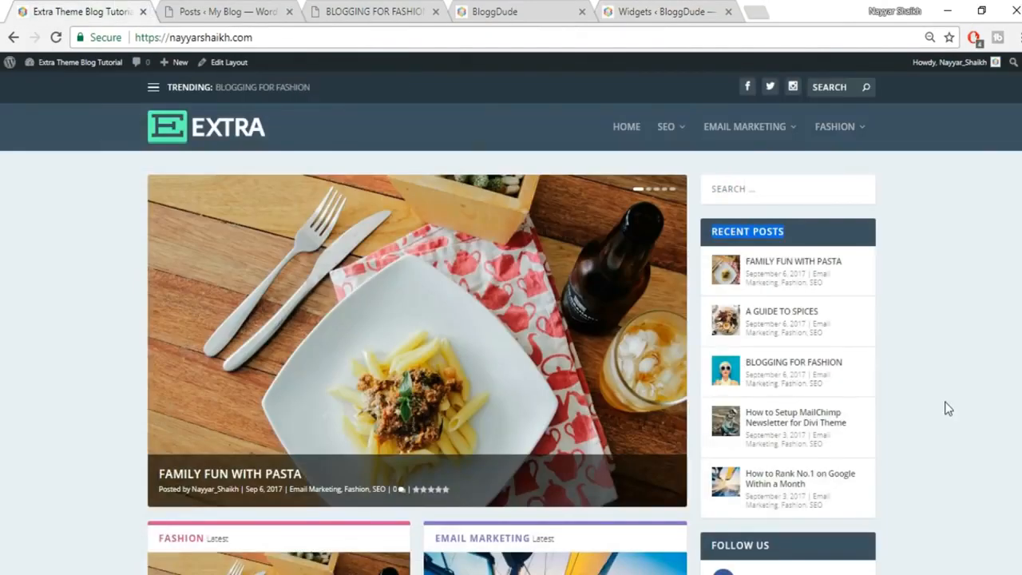
pyautogui.scroll(-3, 947, 411)
pyautogui.click(645, 9)
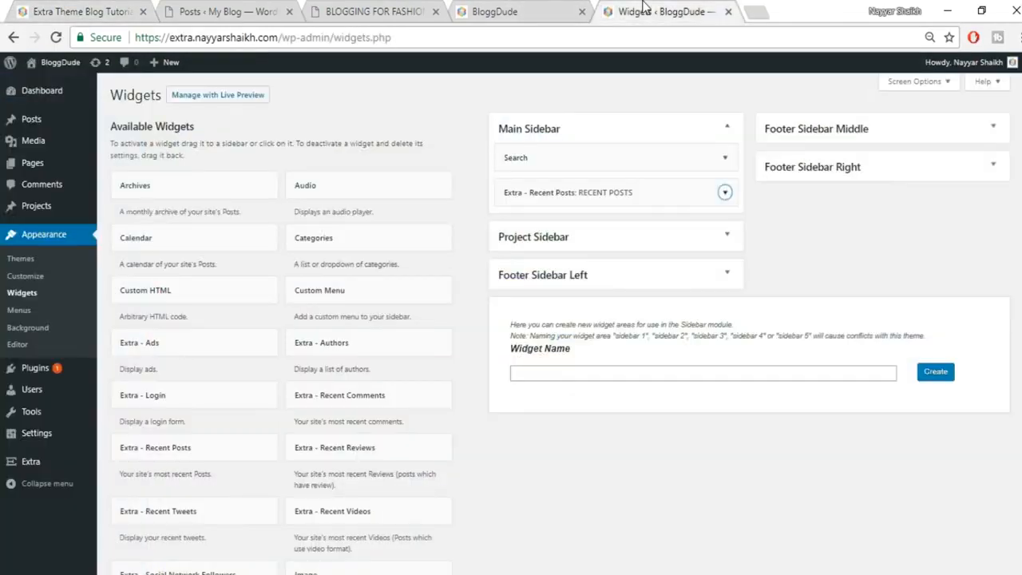
# Add the Extra - Social Network Followers widget to the Main Sidebar
pyautogui.scroll(-2, 543, 383)
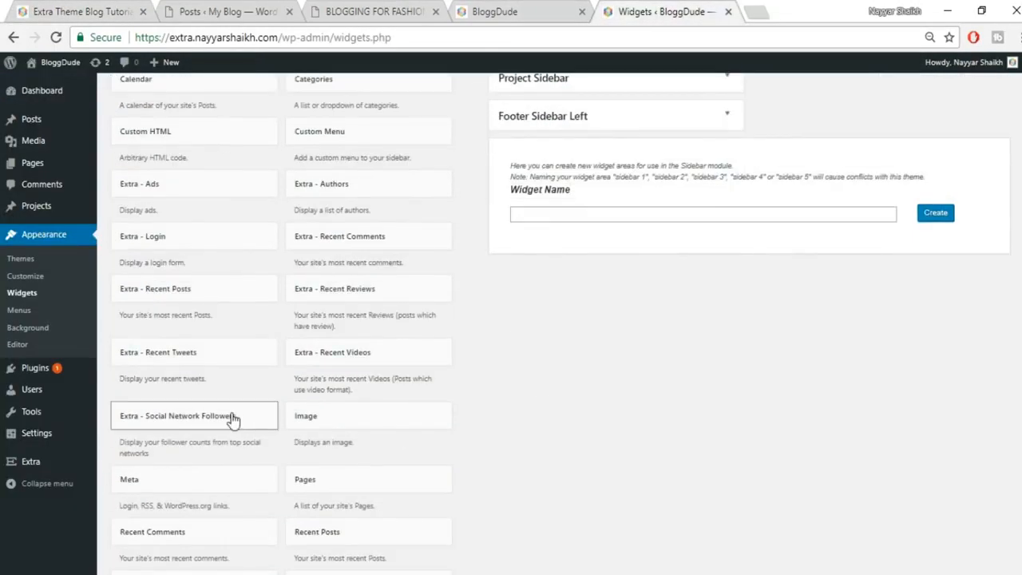
pyautogui.scroll(-1, 226, 424)
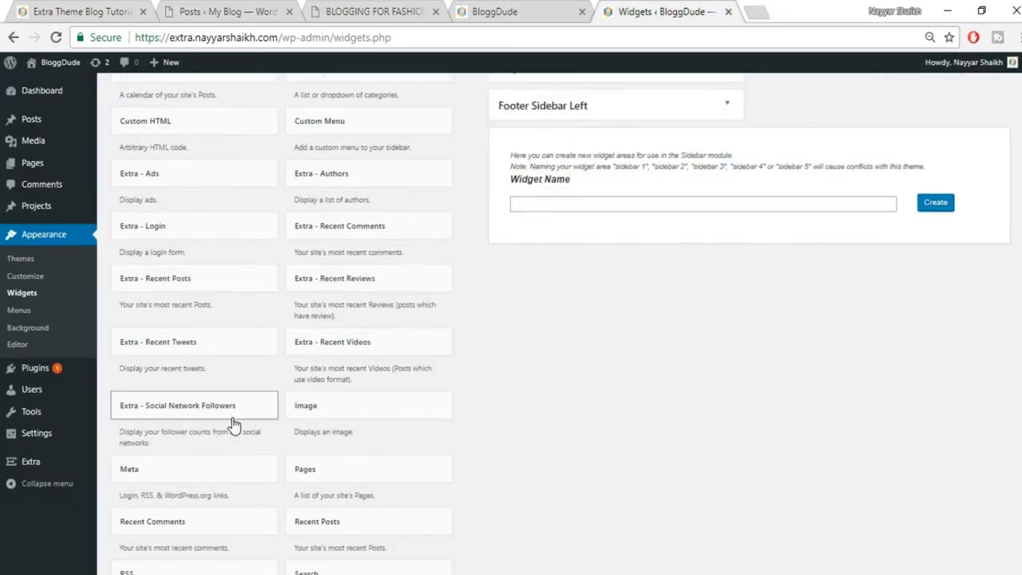
pyautogui.click(240, 339)
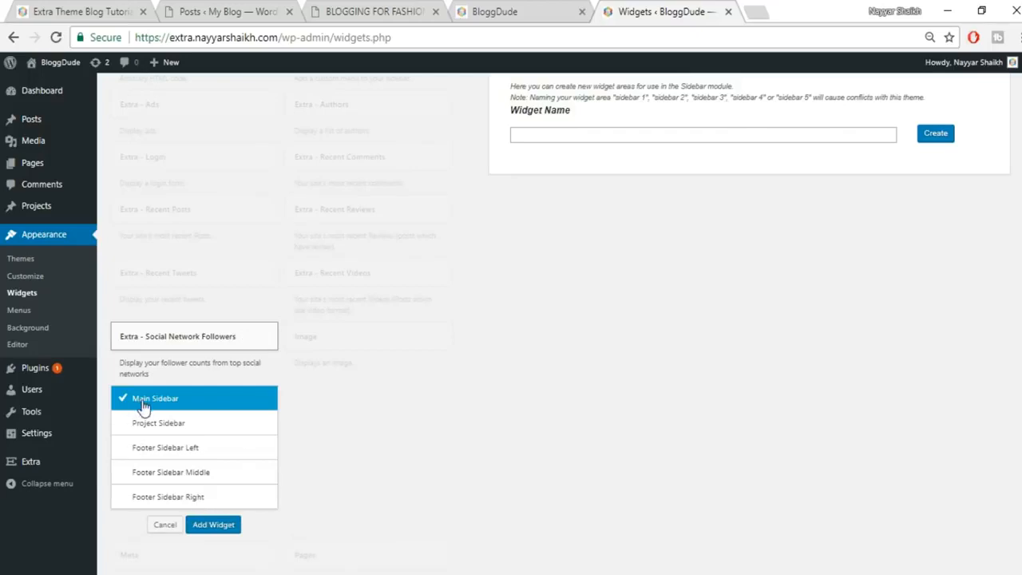
pyautogui.click(205, 533)
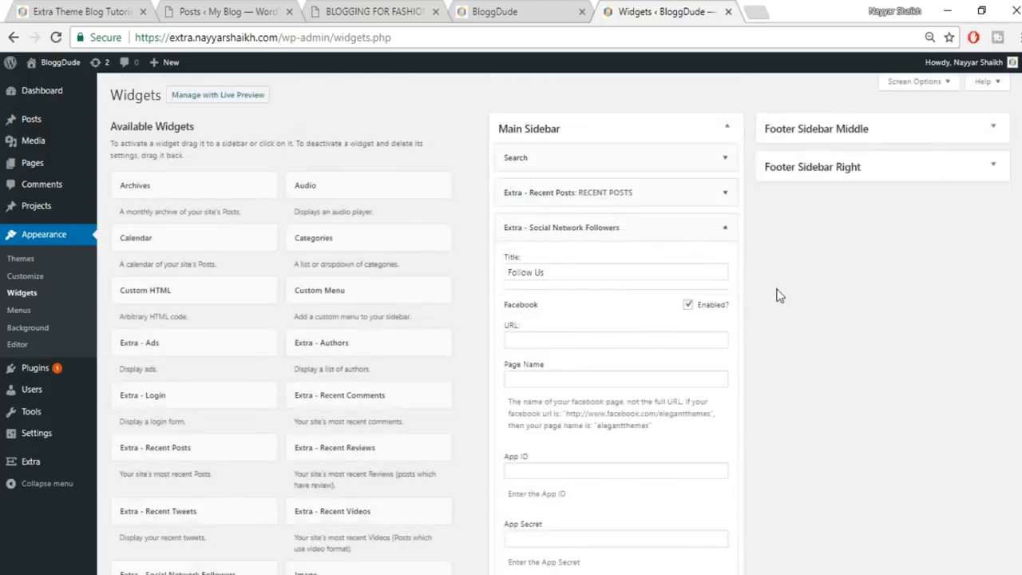
# Copy the owner's Facebook profile URL from a new tab and paste it into the Facebook URL field
pyautogui.click(557, 340)
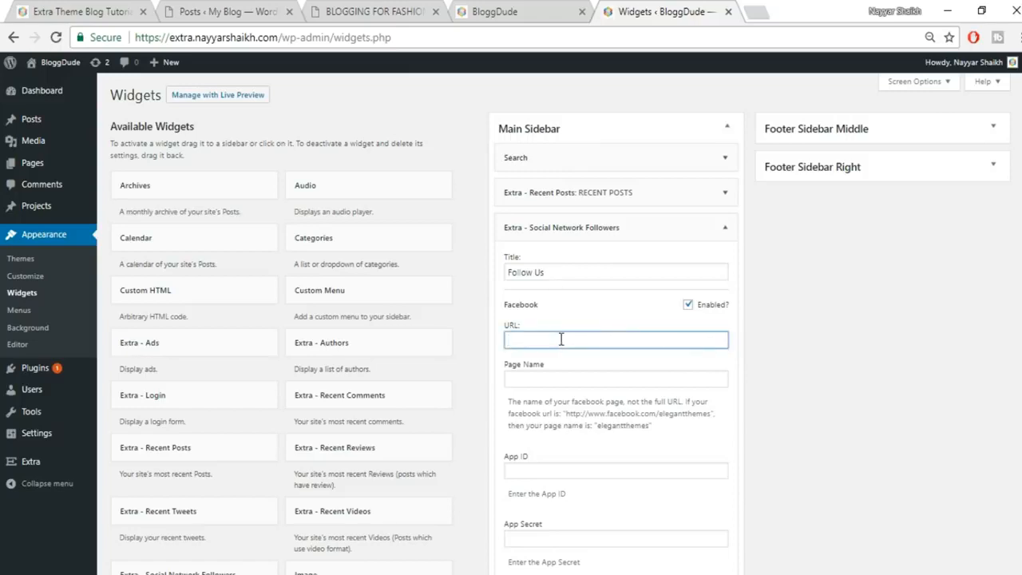
pyautogui.click(763, 10)
pyautogui.write('fa')
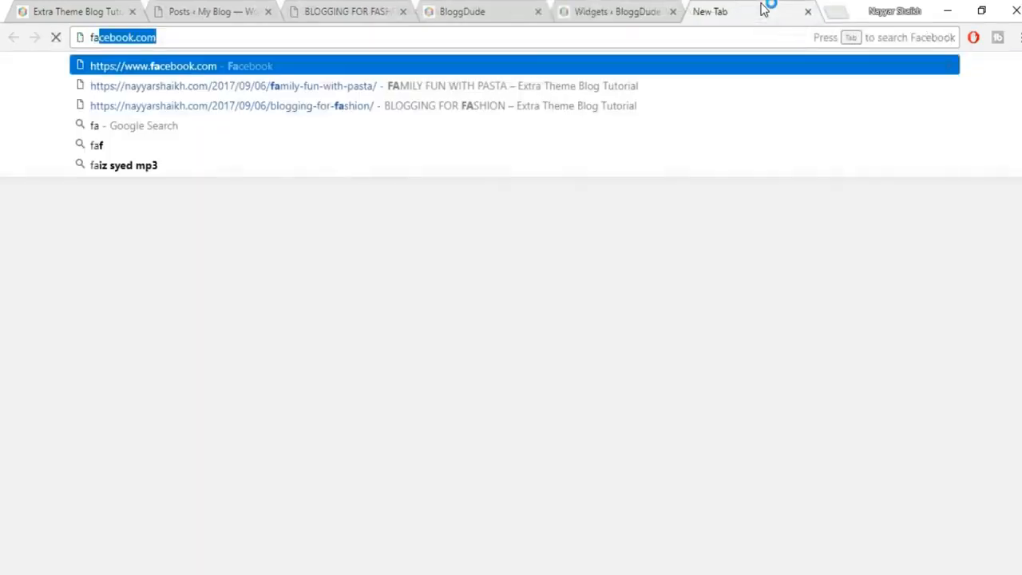
pyautogui.press('Right')
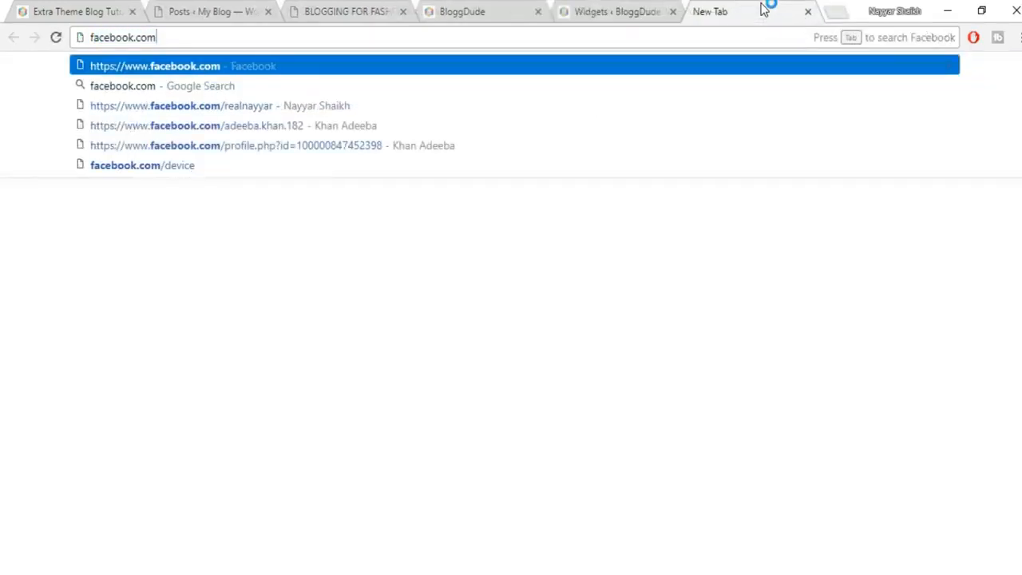
pyautogui.press('Down')
pyautogui.press('Down')
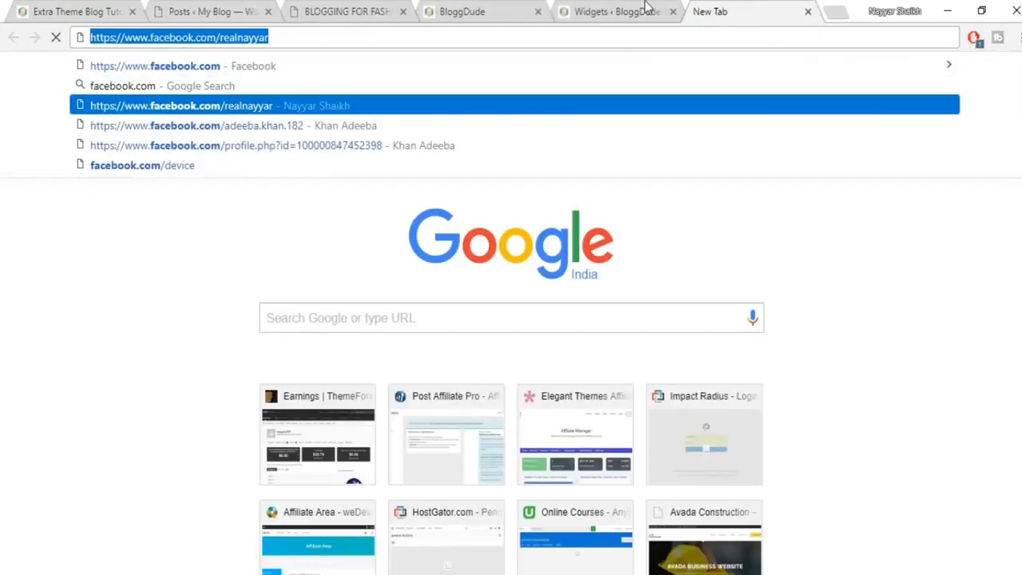
pyautogui.click(645, 10)
pyautogui.hotkey('ctrl', 'v')
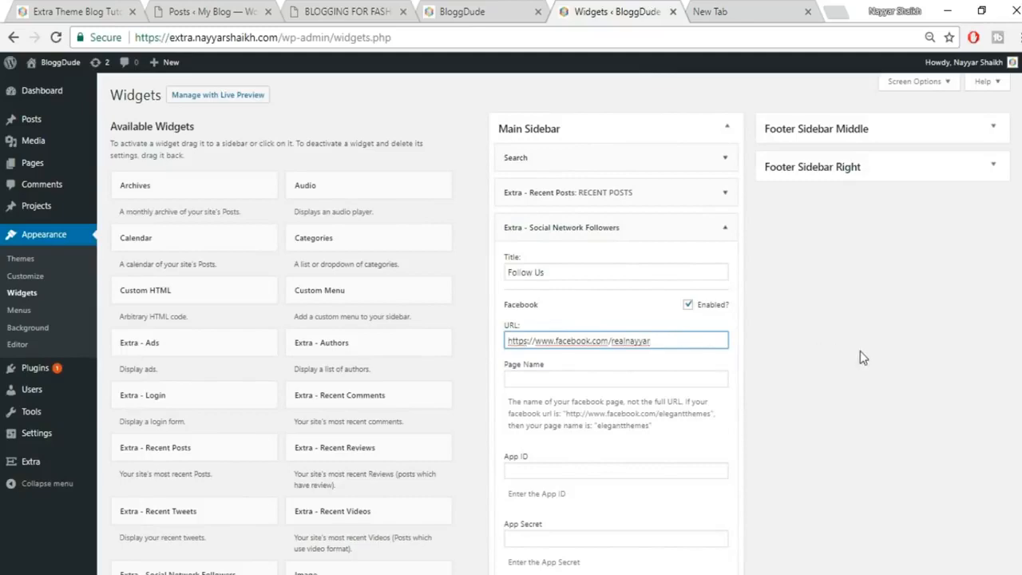
pyautogui.scroll(-1, 860, 355)
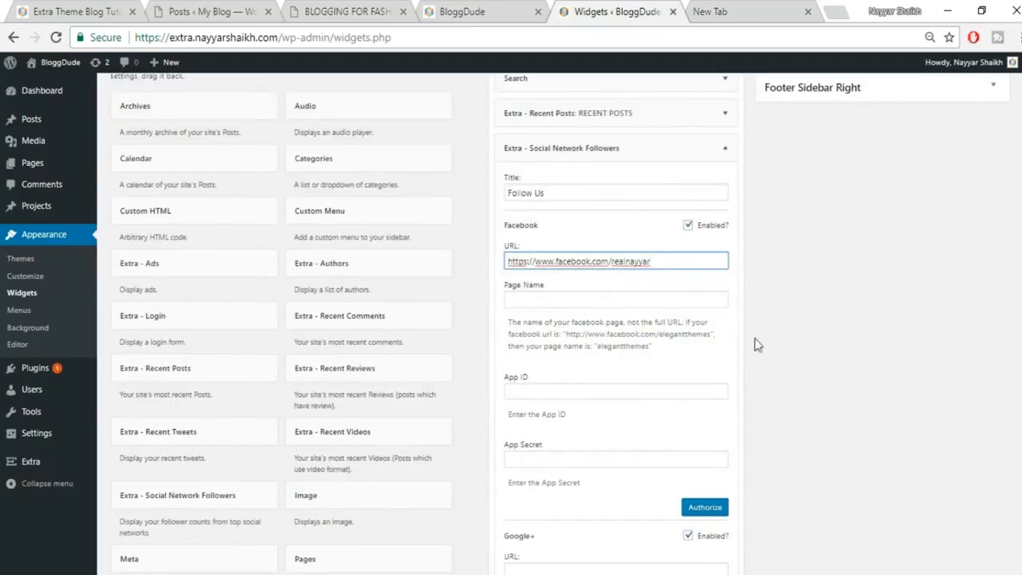
pyautogui.scroll(-5, 771, 403)
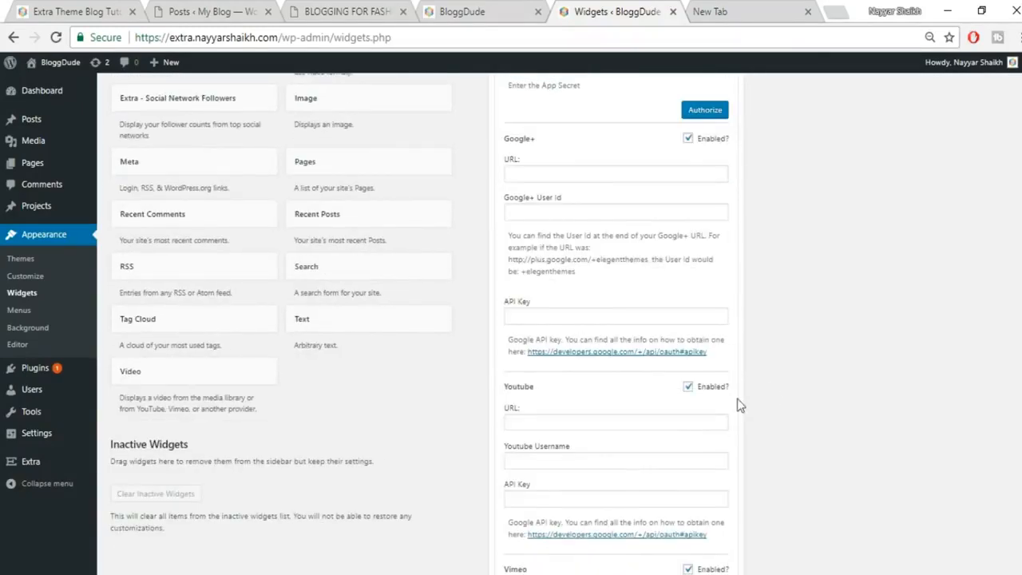
pyautogui.scroll(2, 577, 274)
pyautogui.scroll(-2, 732, 335)
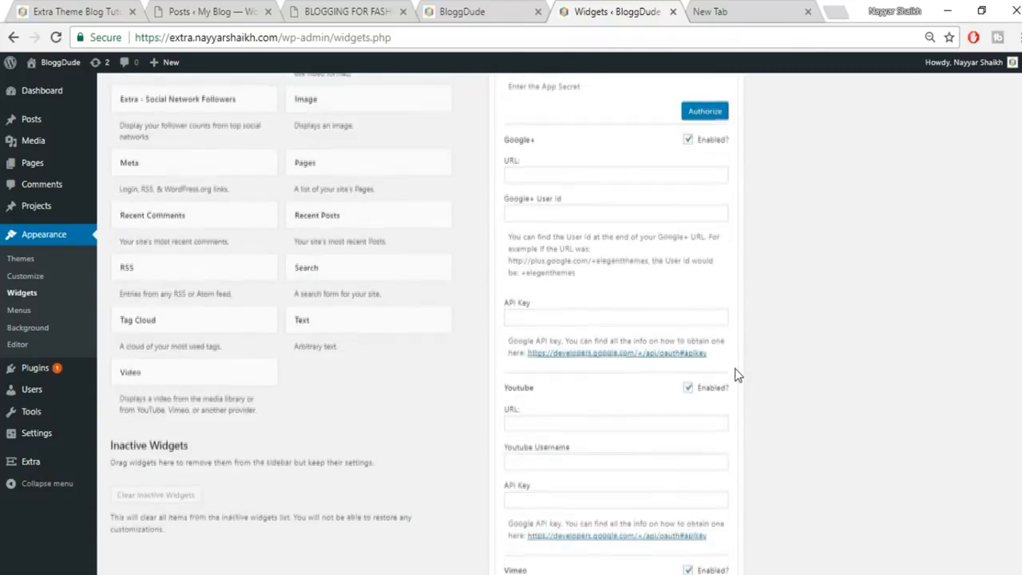
pyautogui.scroll(-3, 827, 275)
# Paste the owner's YouTube channel address into the widget's YouTube field
pyautogui.hotkey('ctrl', 'Tab')
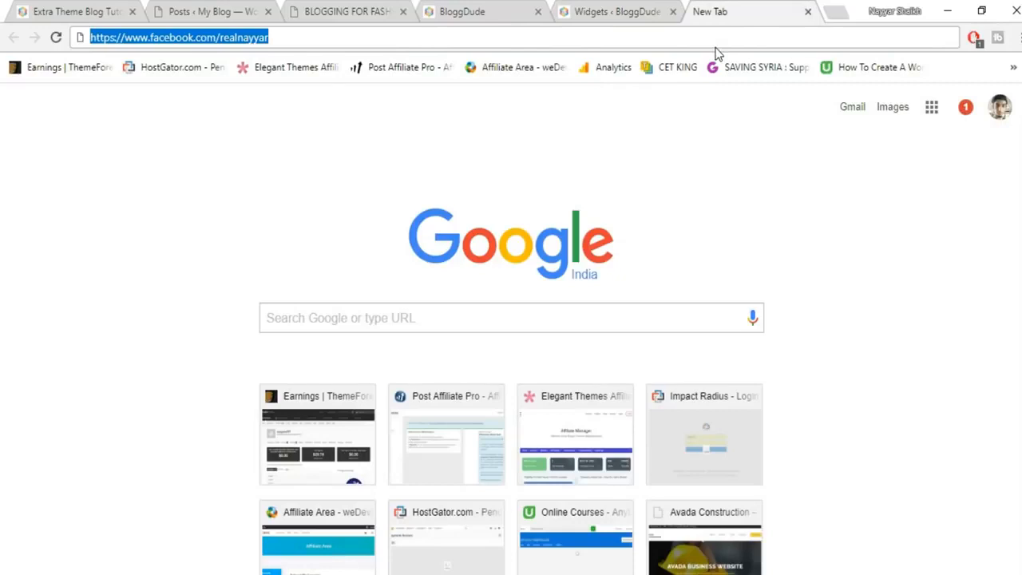
pyautogui.write('youtube.com/nayyarshaikh')
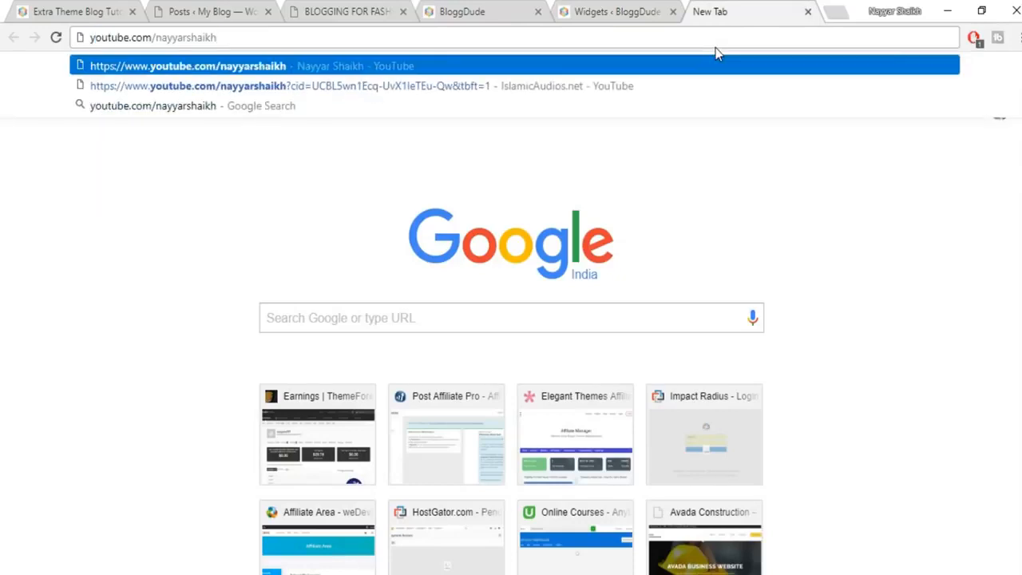
pyautogui.hotkey('ctrl', 'a')
pyautogui.hotkey('ctrl', 'c')
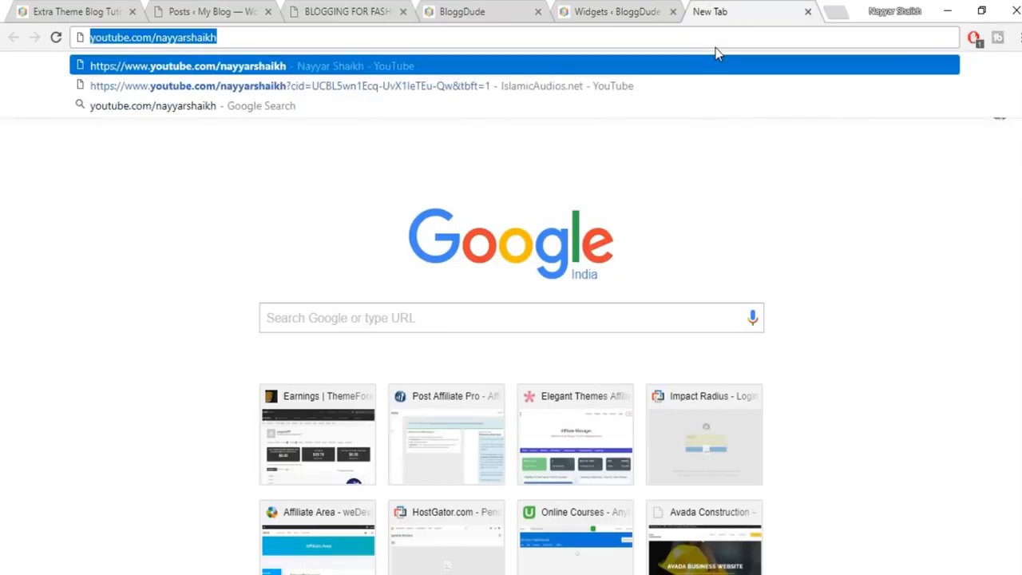
pyautogui.click(662, 12)
pyautogui.click(587, 190)
pyautogui.hotkey('ctrl', 'v')
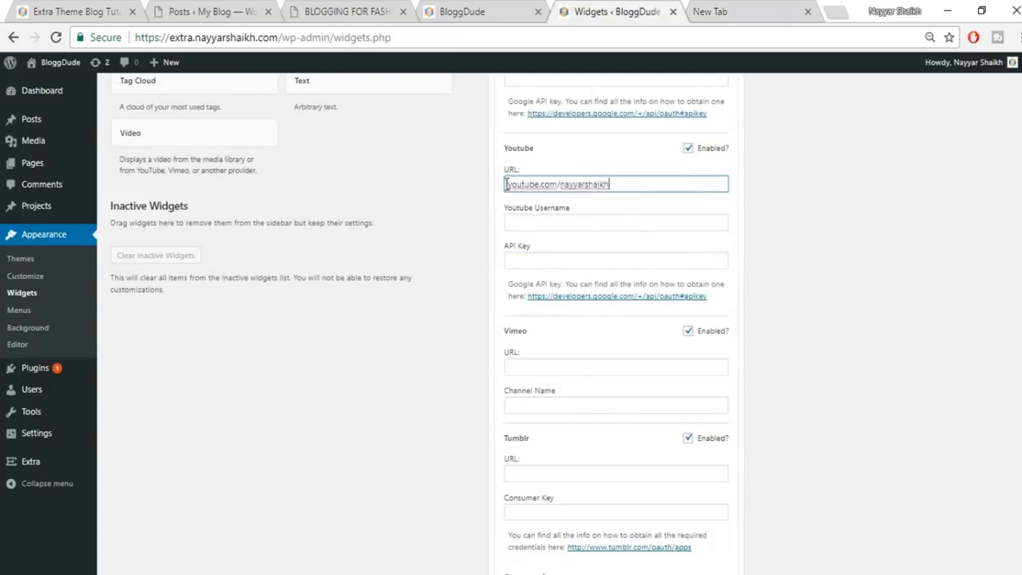
# Replace the short YouTube address with the full channel URL loaded in the other tab
pyautogui.click(721, 8)
pyautogui.press('Return')
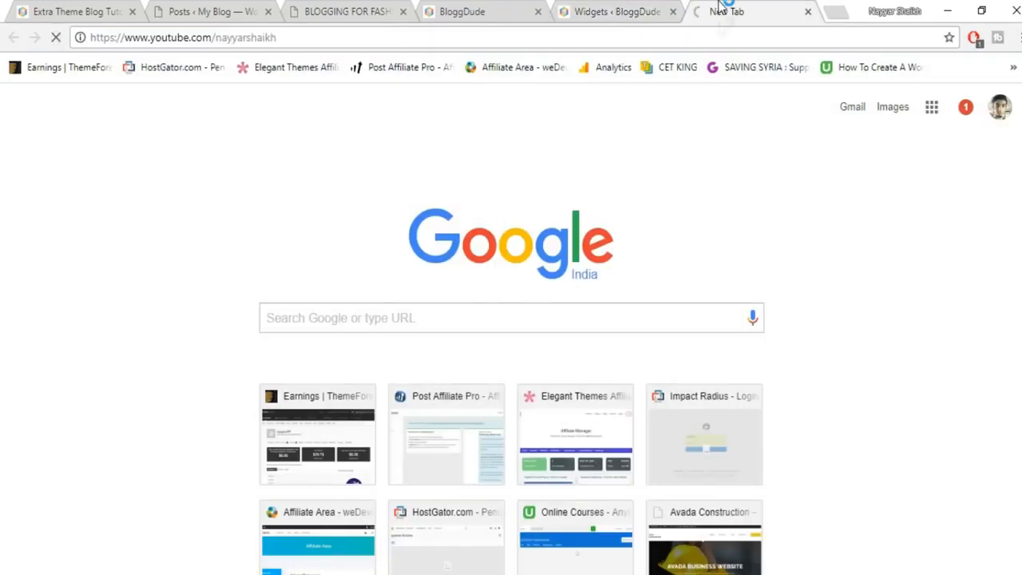
pyautogui.click(721, 38)
pyautogui.hotkey('ctrl', 'c')
pyautogui.click(643, 11)
pyautogui.tripleClick(628, 187)
pyautogui.hotkey('ctrl', 'v')
pyautogui.scroll(-1, 887, 304)
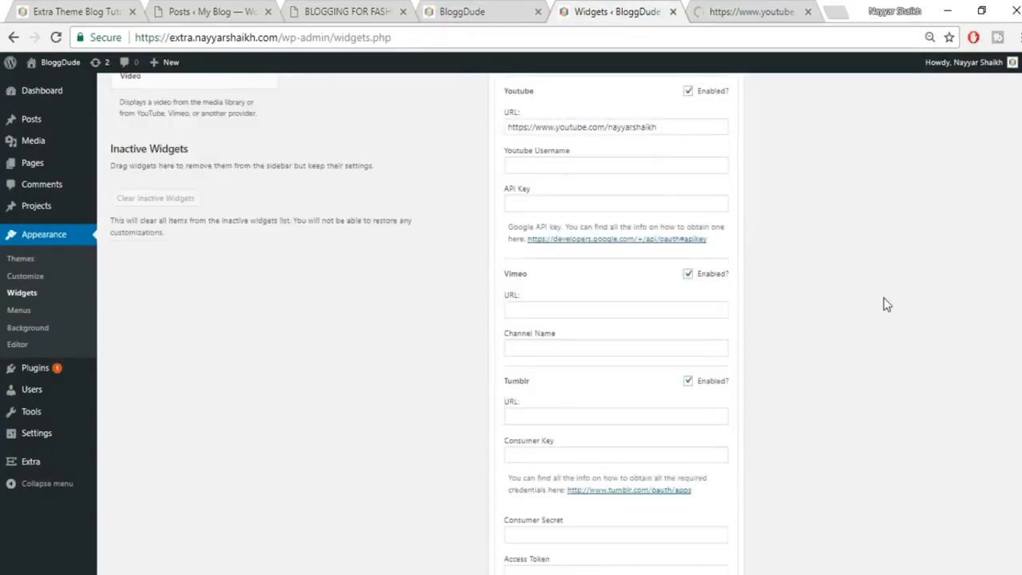
pyautogui.scroll(-3, 886, 303)
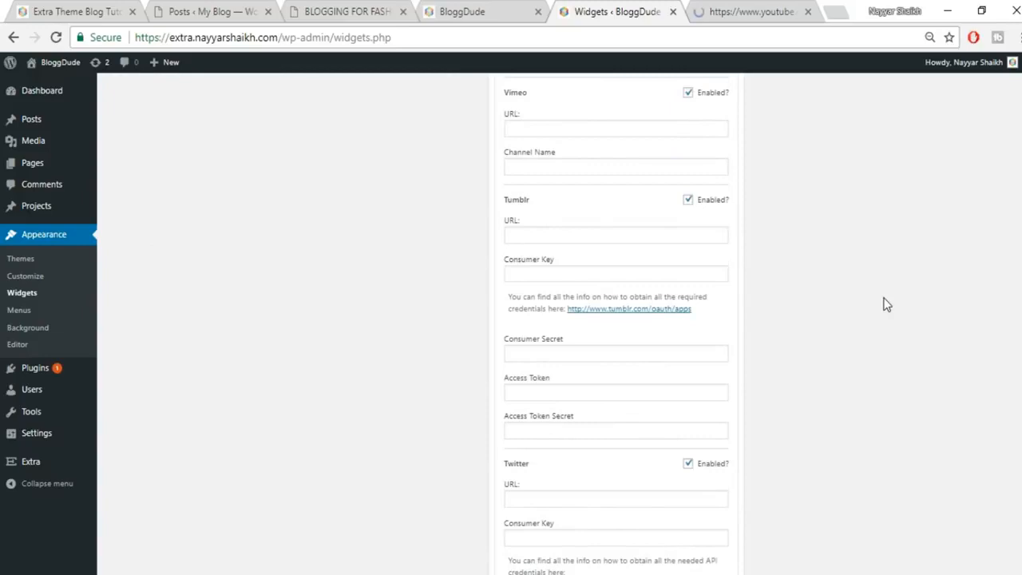
pyautogui.scroll(-4, 854, 313)
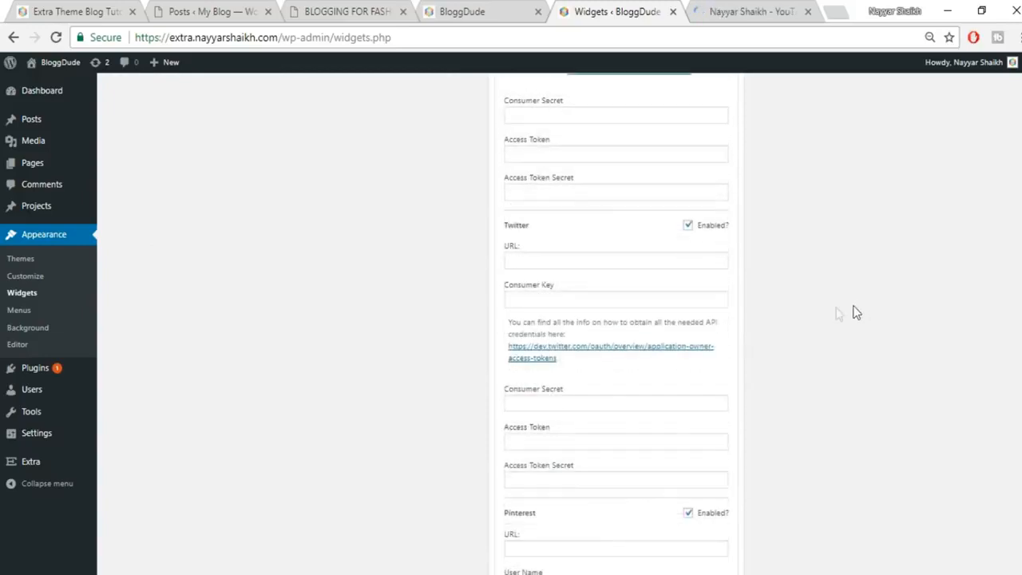
# Enter the owner's Twitter profile URL in the Twitter field and save the Follow Us widget
pyautogui.click(727, 6)
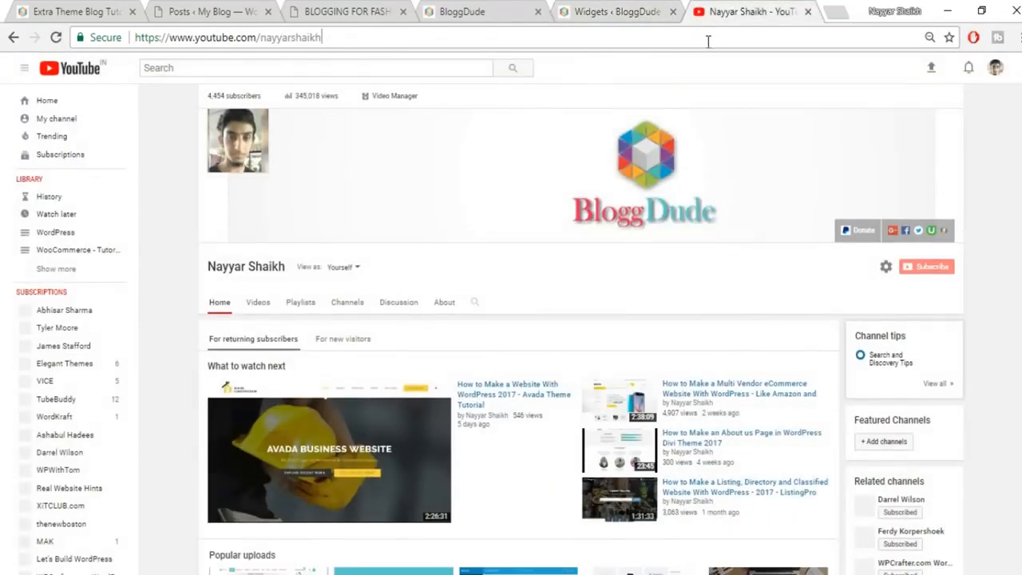
pyautogui.click(708, 42)
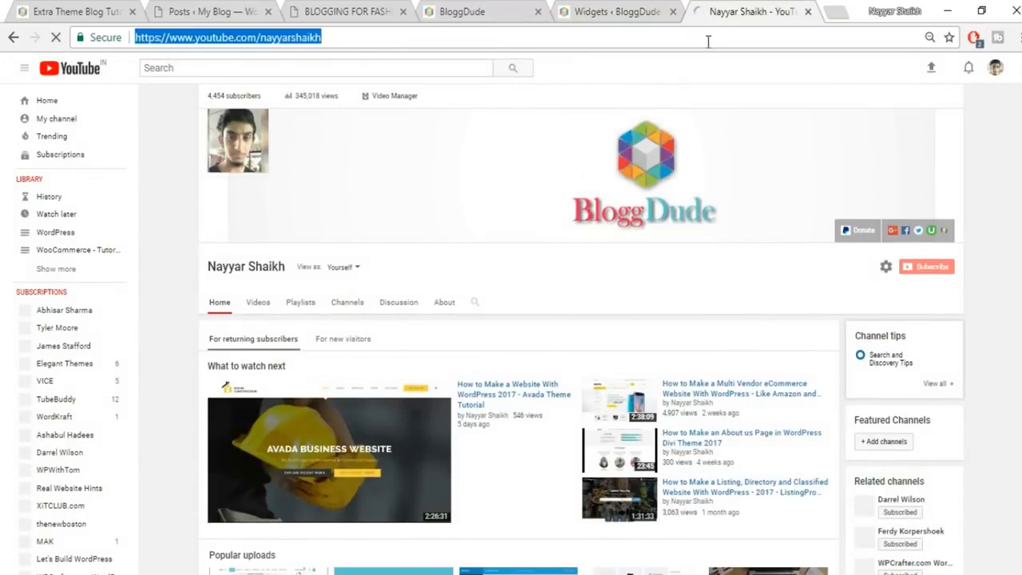
pyautogui.write('twitter.com')
pyautogui.press('Down')
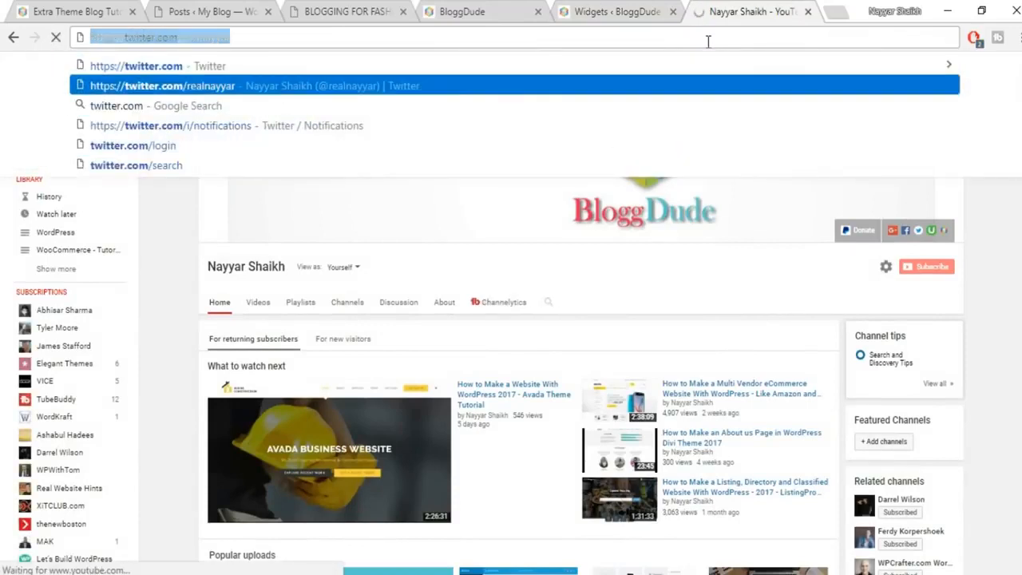
pyautogui.click(611, 12)
pyautogui.click(582, 265)
pyautogui.write('https://twitter.com/realnayyar')
pyautogui.scroll(-8, 772, 370)
pyautogui.click(712, 312)
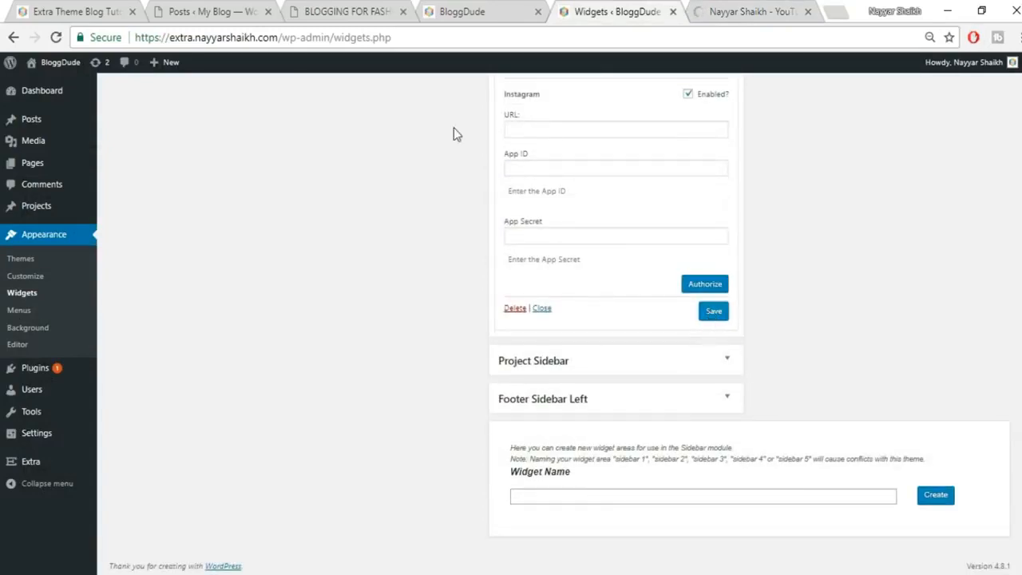
# Check the Follow Us widget on the live blog, then collapse it in the Widgets page
pyautogui.click(24, 9)
pyautogui.scroll(-3, 1002, 355)
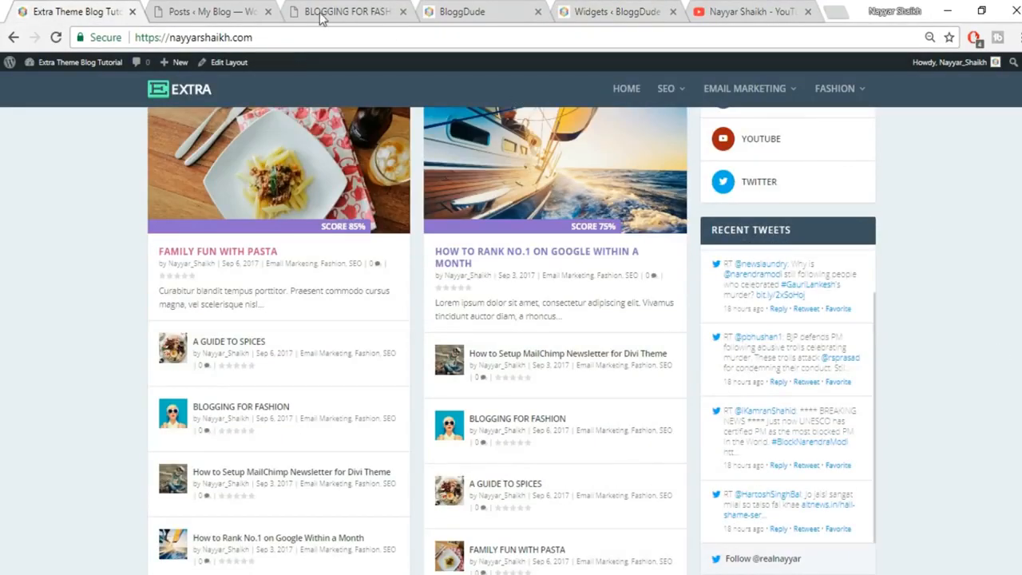
pyautogui.click(613, 8)
pyautogui.scroll(15, 831, 324)
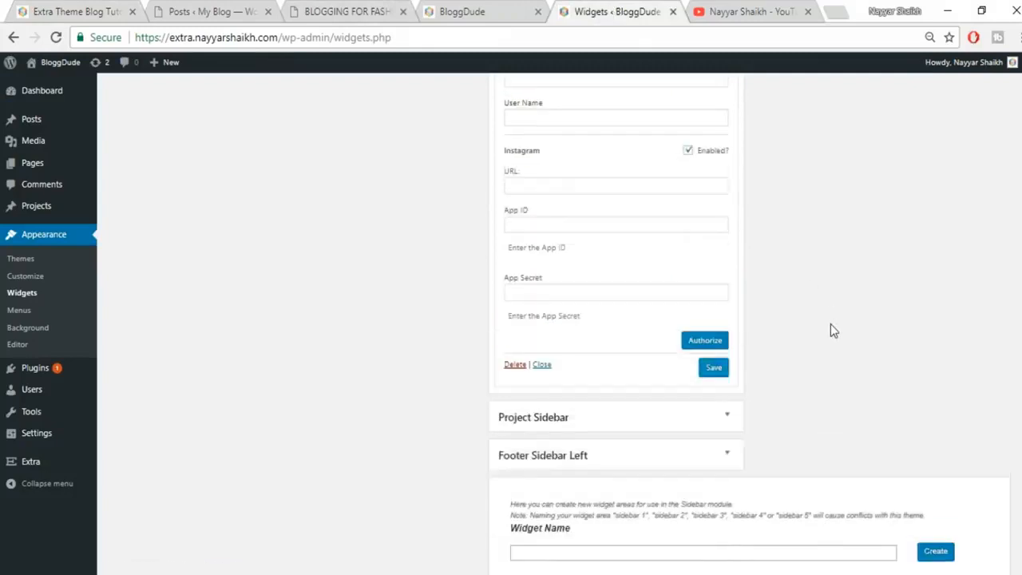
pyautogui.scroll(10, 823, 335)
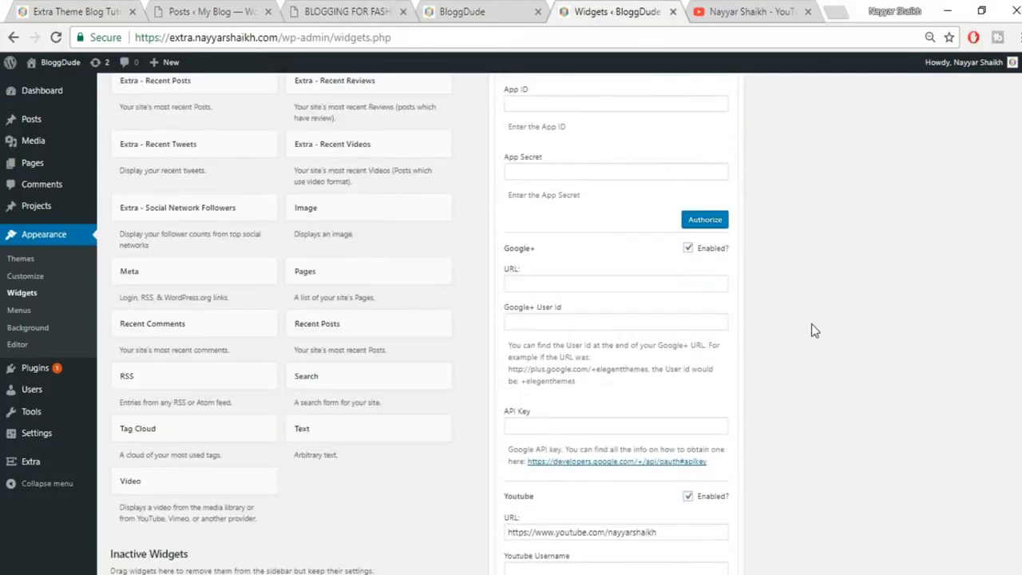
pyautogui.click(726, 180)
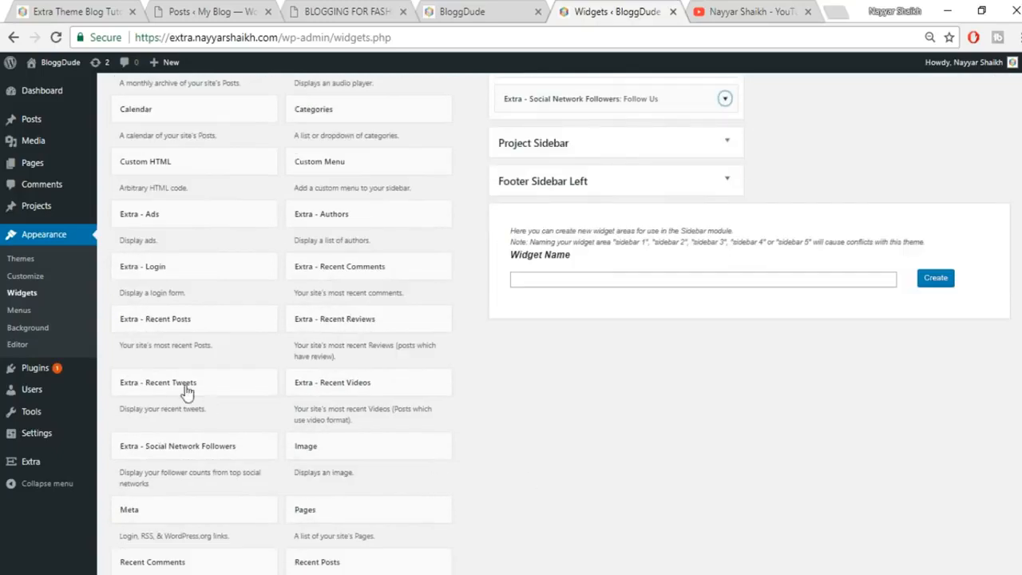
# Place the Extra - Recent Tweets widget, showing 5 tweets, in the Main Sidebar below Follow Us
pyautogui.click(200, 394)
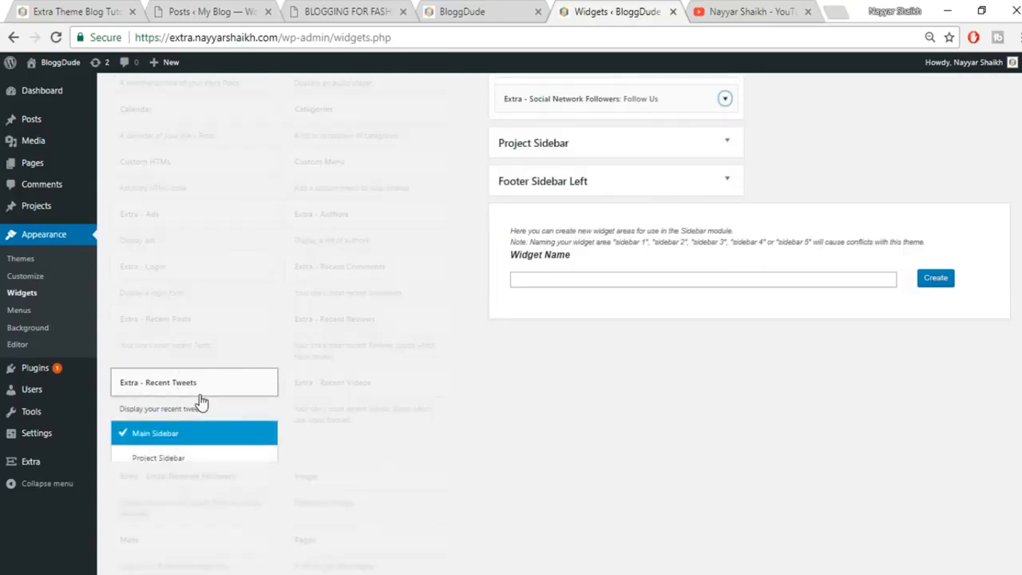
pyautogui.scroll(-1, 240, 463)
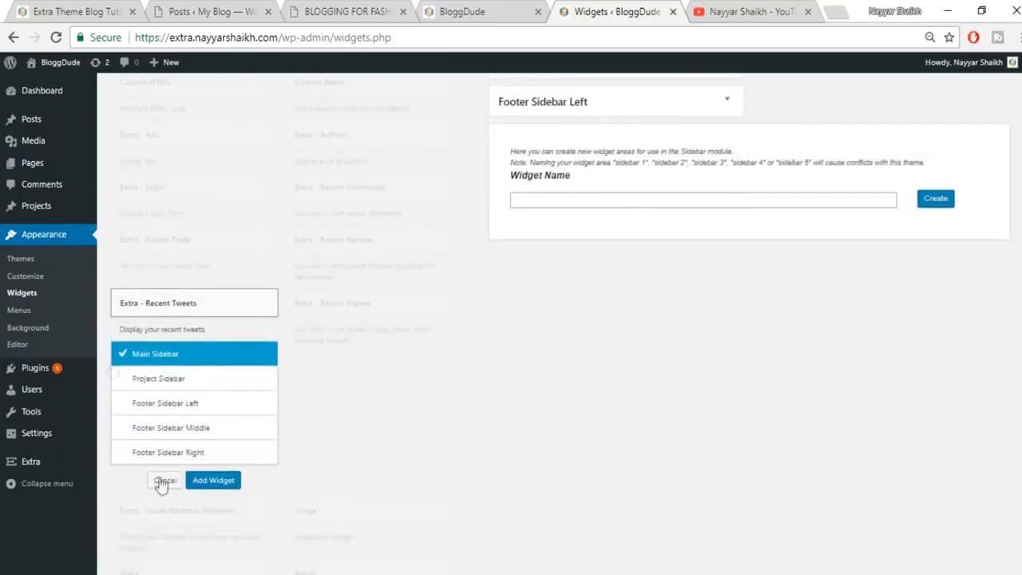
pyautogui.click(212, 484)
pyautogui.scroll(2, 770, 355)
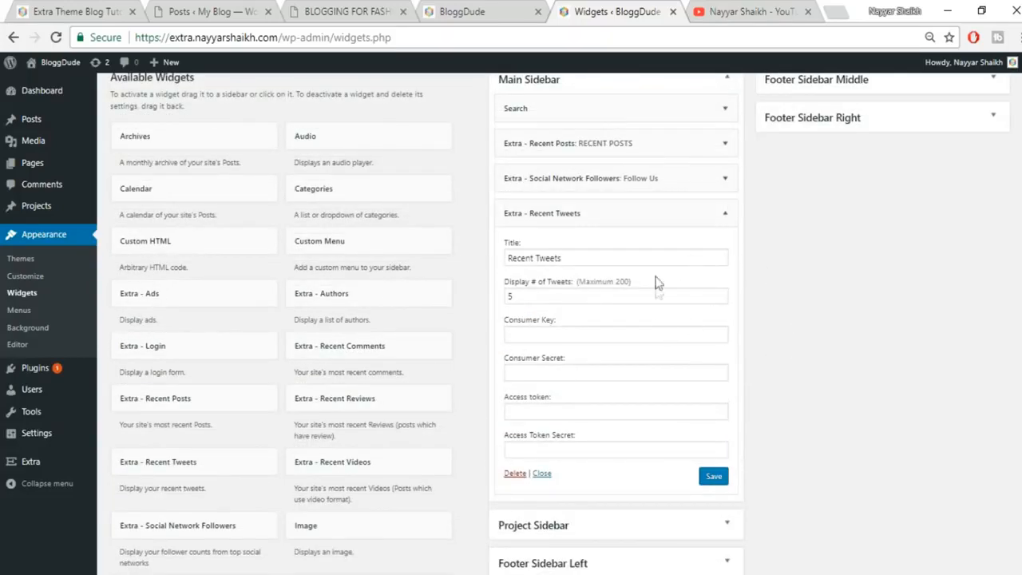
pyautogui.click(725, 179)
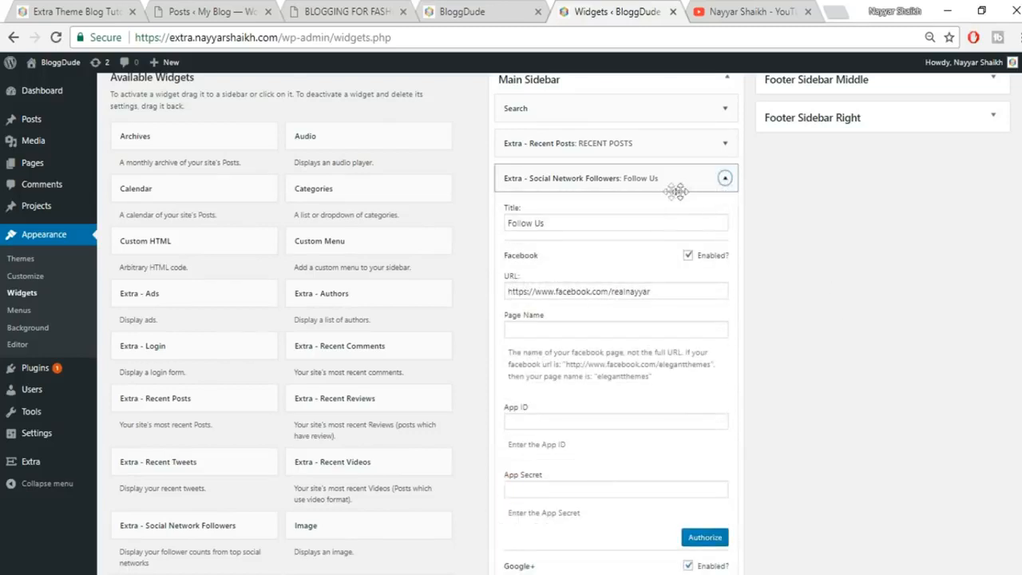
# Open Twitter's 'Tokens from dev.twitter.com' docs from the widget's Consumer Key link
pyautogui.scroll(-5, 705, 314)
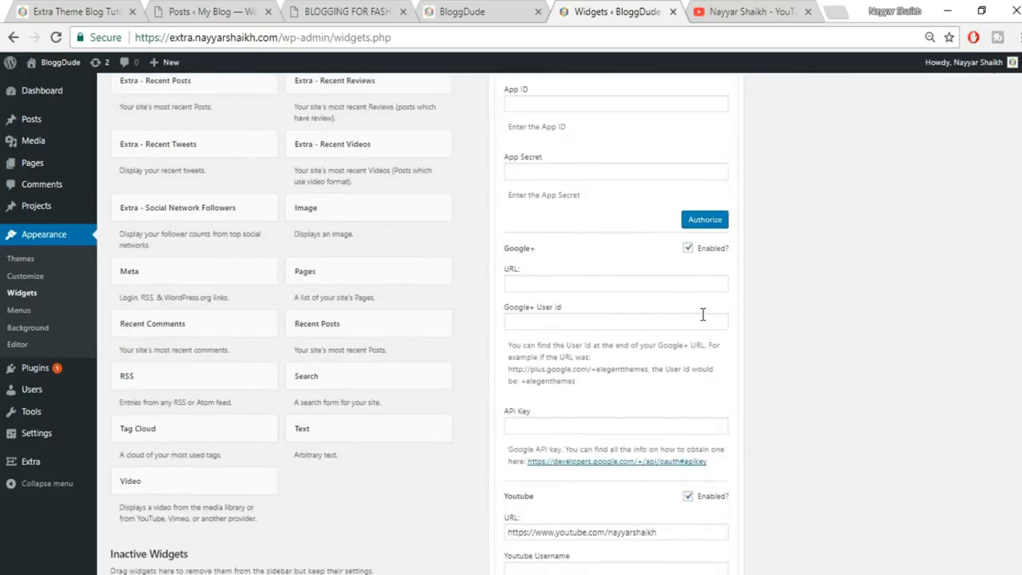
pyautogui.scroll(-7, 675, 324)
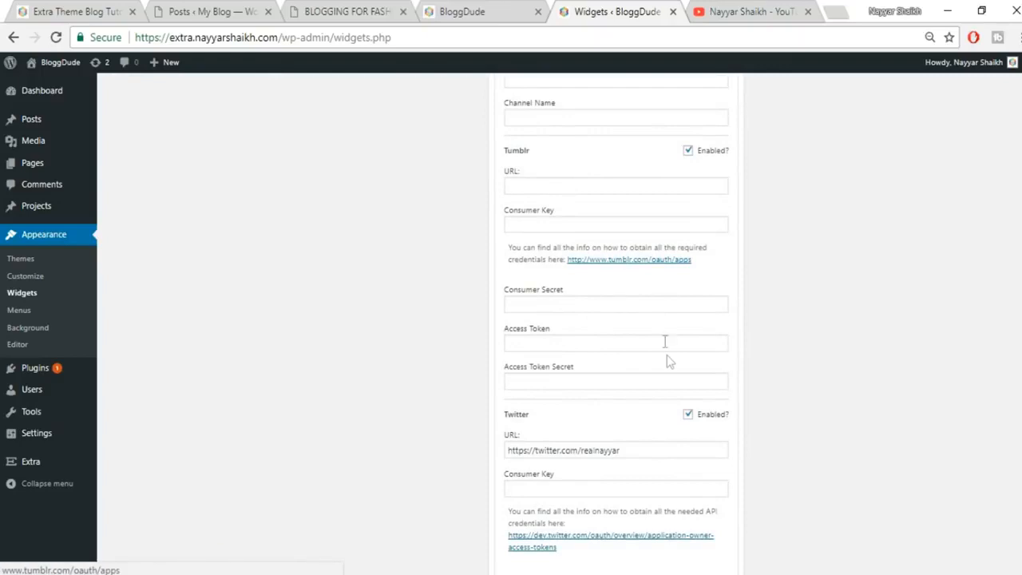
pyautogui.scroll(-3, 669, 361)
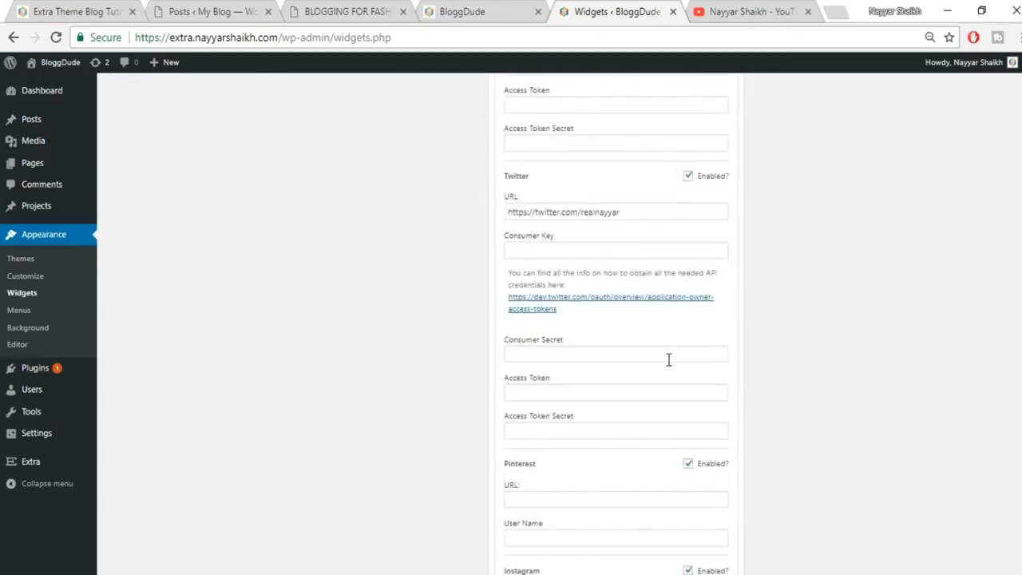
pyautogui.click(607, 306)
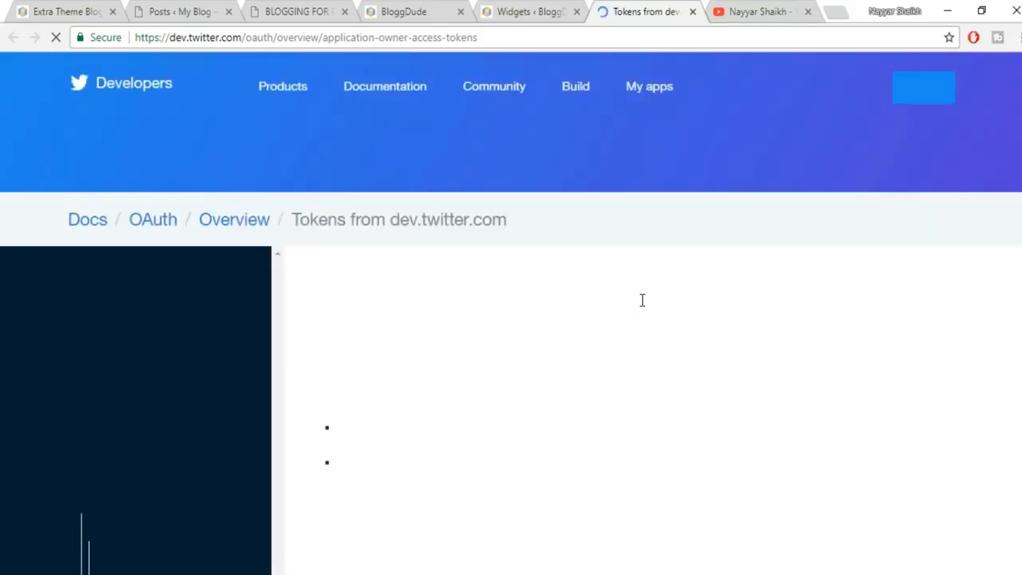
# Open apps.twitter.com in a new tab and start creating a new Twitter app
pyautogui.scroll(-4, 789, 386)
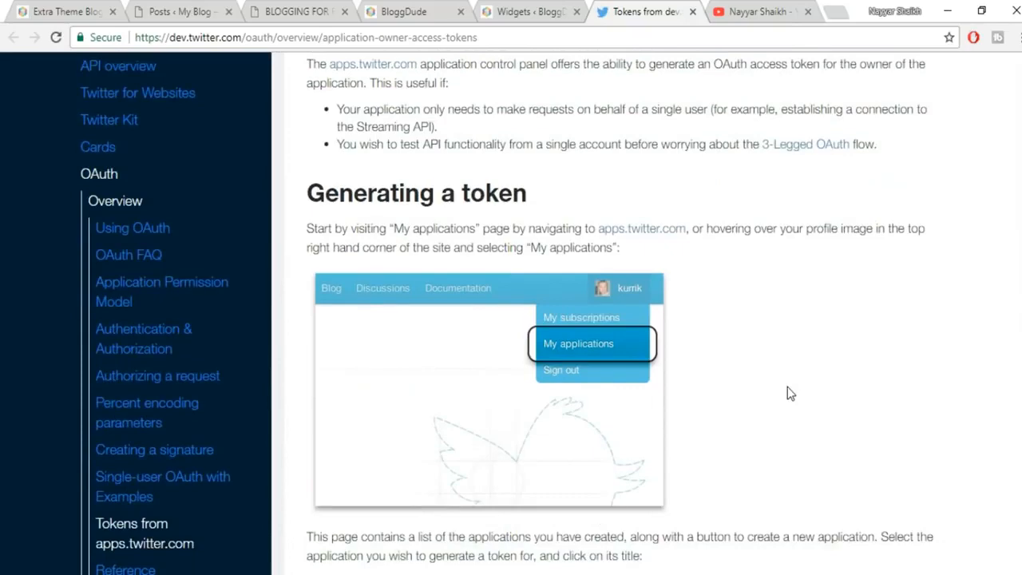
pyautogui.scroll(2, 789, 387)
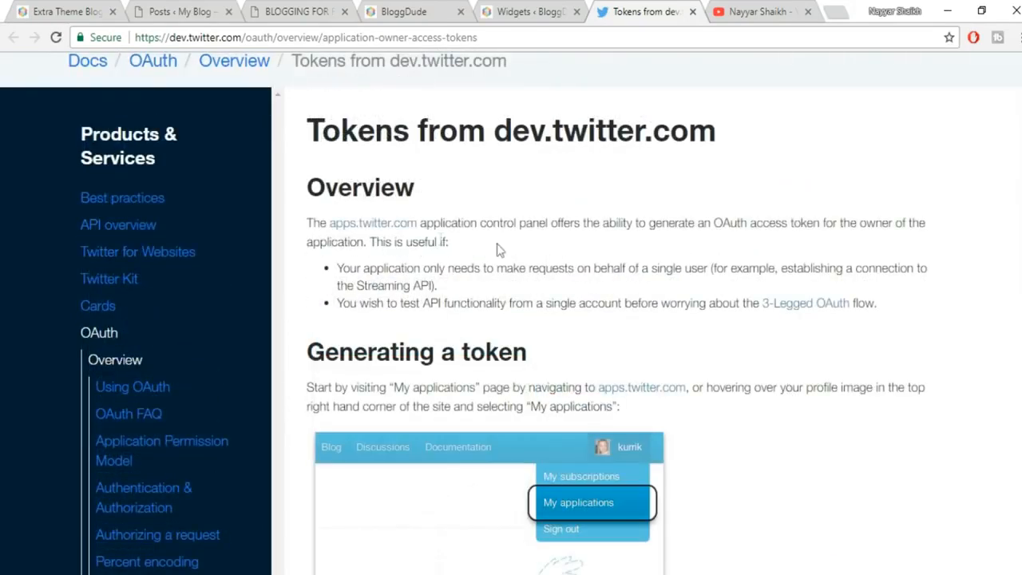
pyautogui.rightClick(390, 232)
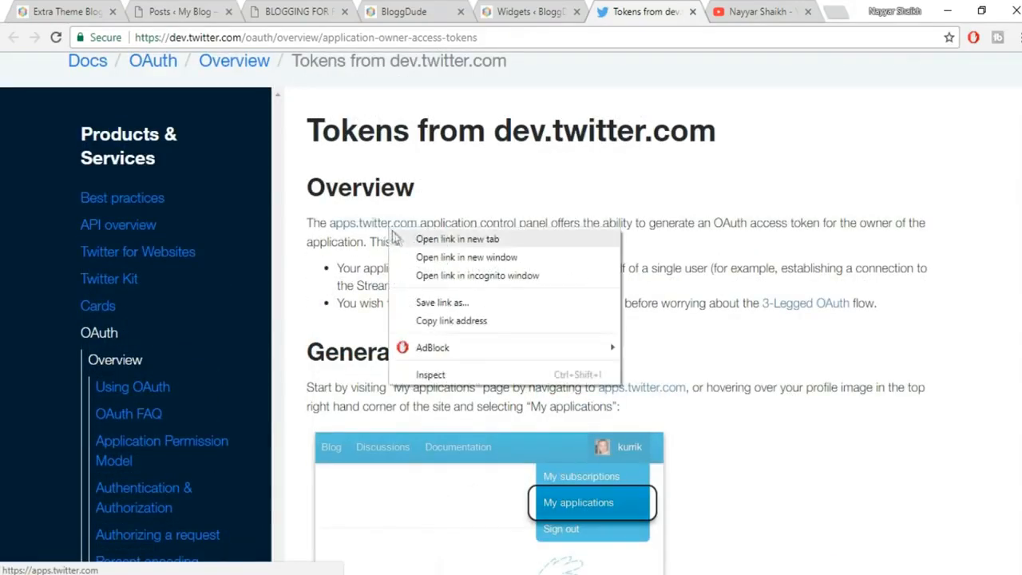
pyautogui.click(419, 237)
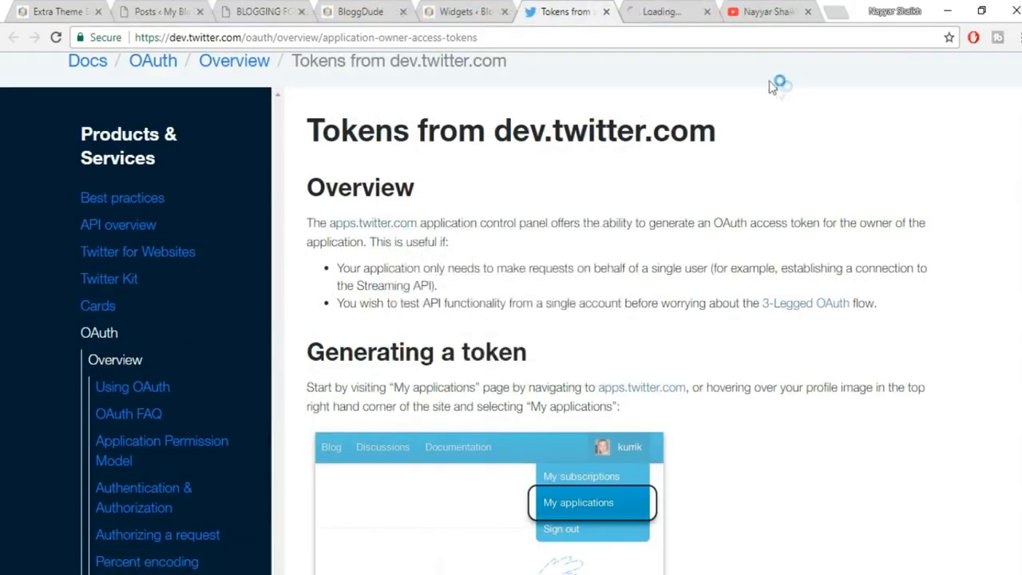
pyautogui.click(681, 18)
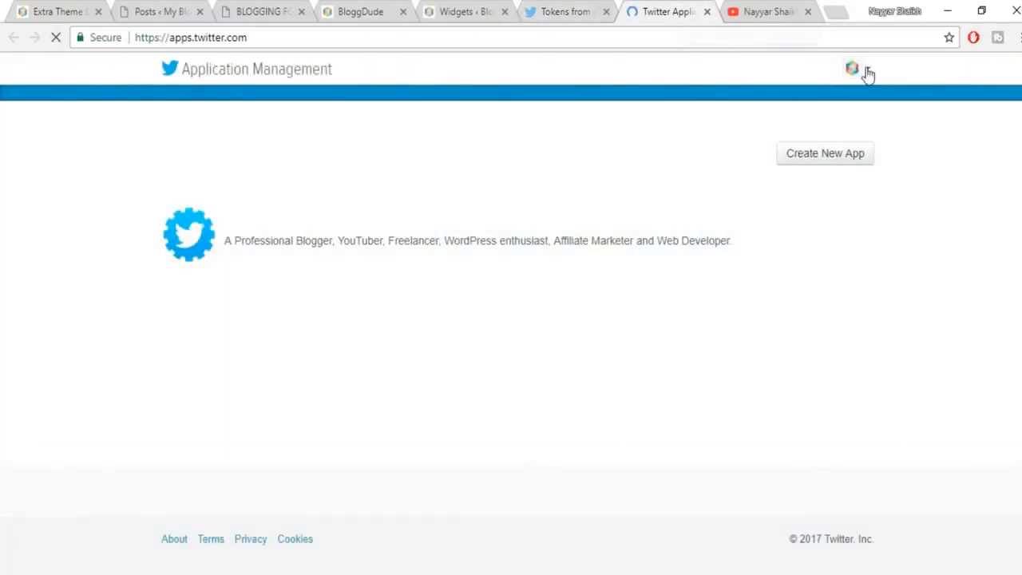
pyautogui.click(830, 157)
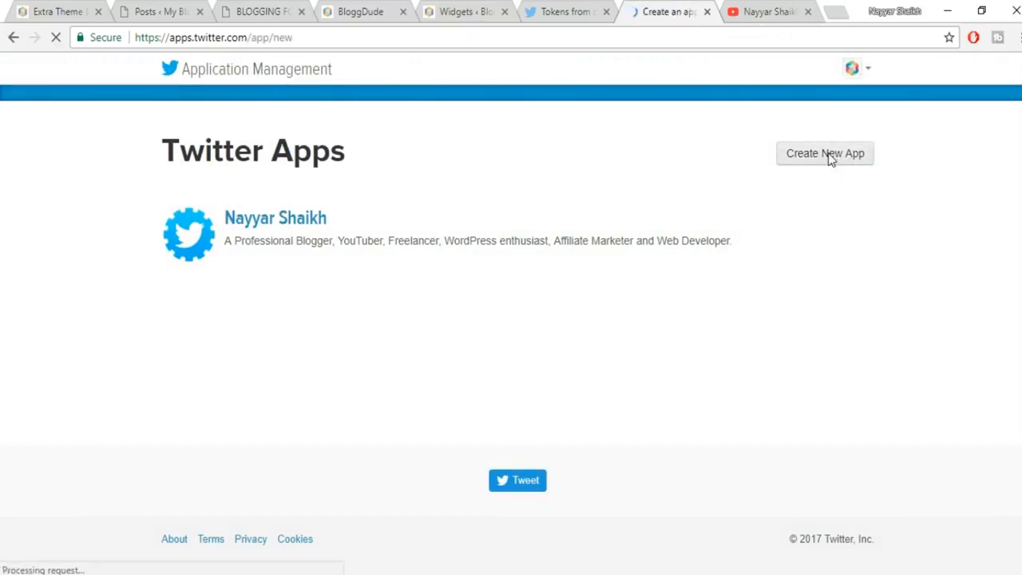
# Enter BloggDude as the new app's name
pyautogui.click(280, 278)
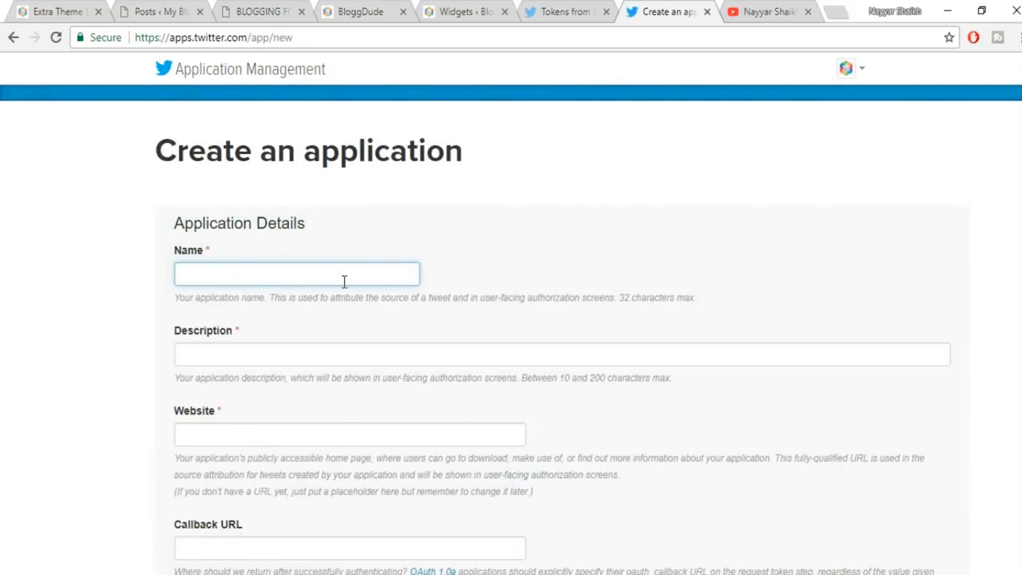
pyautogui.write('BloggDude')
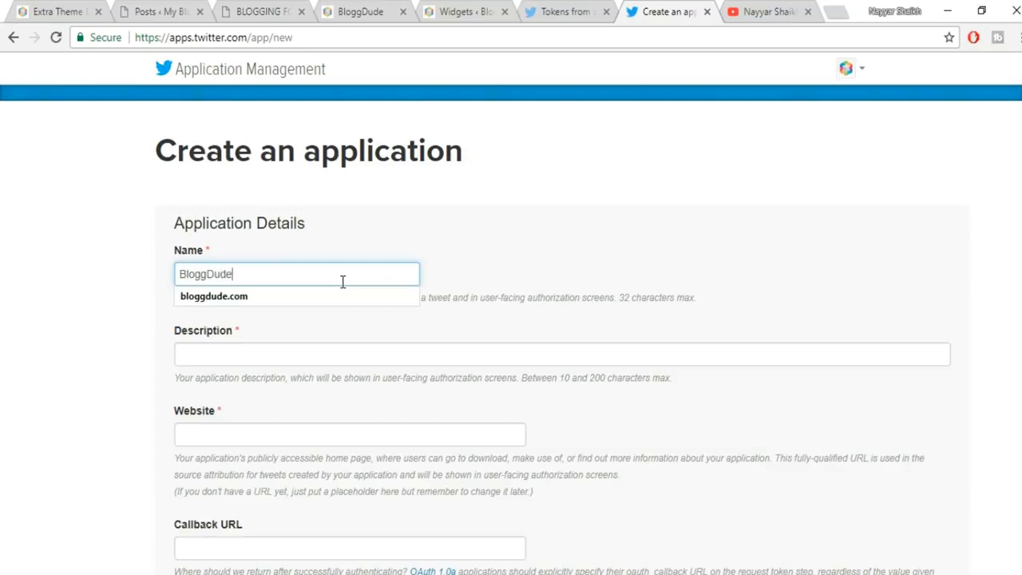
pyautogui.press('Tab')
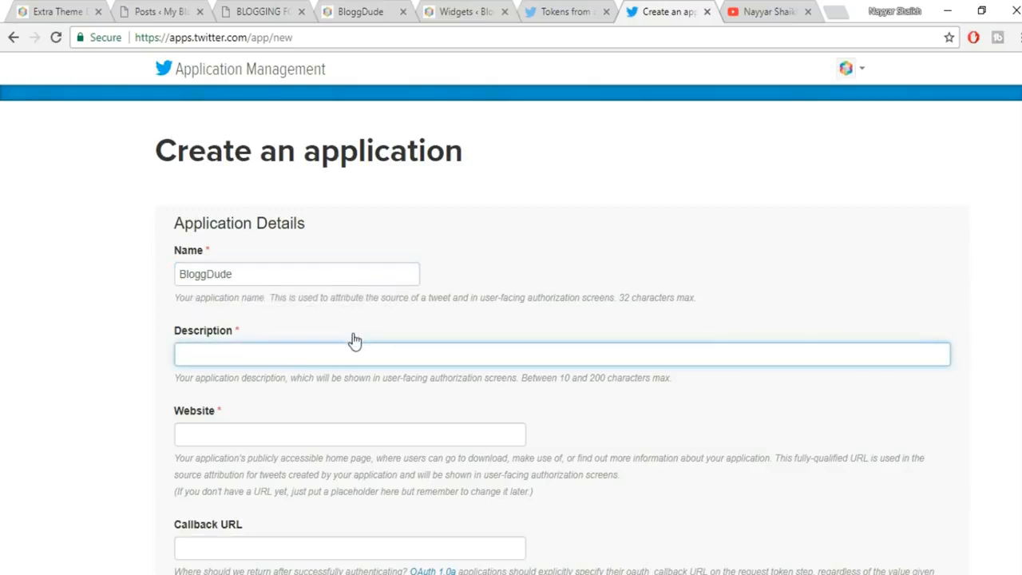
# Copy the token docs' overview paragraph into the app's Description
pyautogui.click(64, 10)
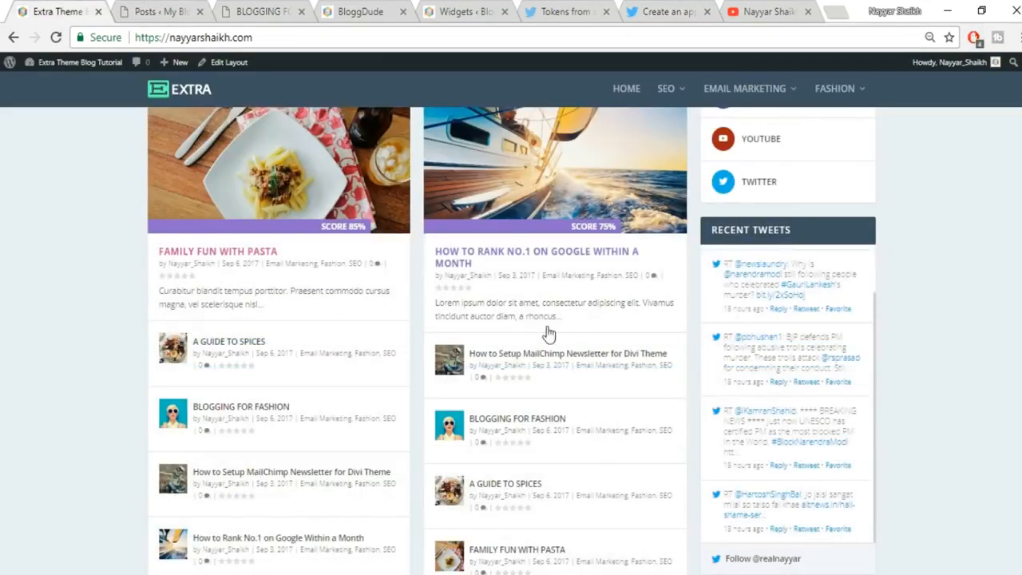
pyautogui.scroll(5, 891, 325)
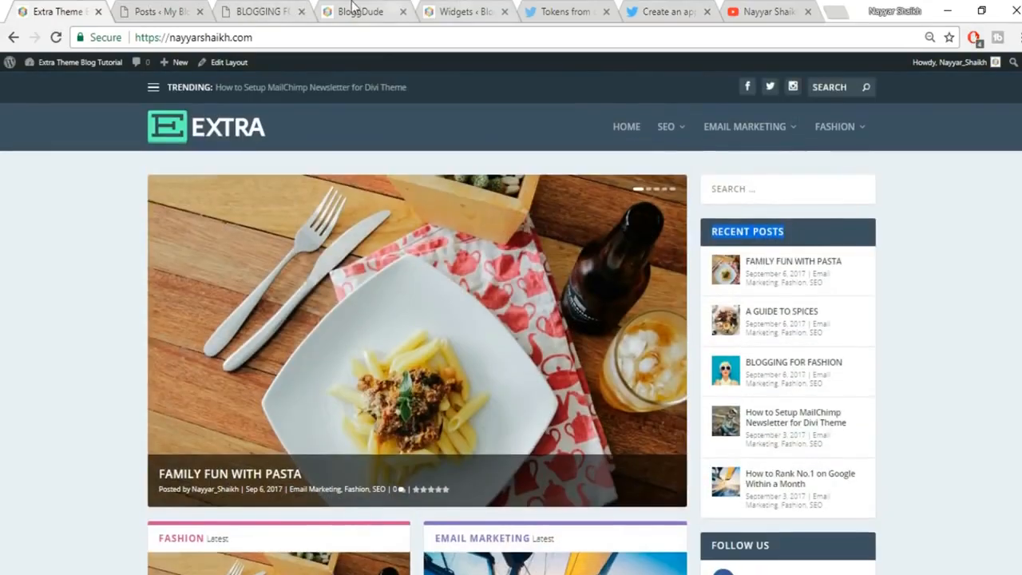
pyautogui.click(196, 2)
pyautogui.click(1, 3)
pyautogui.click(36, 7)
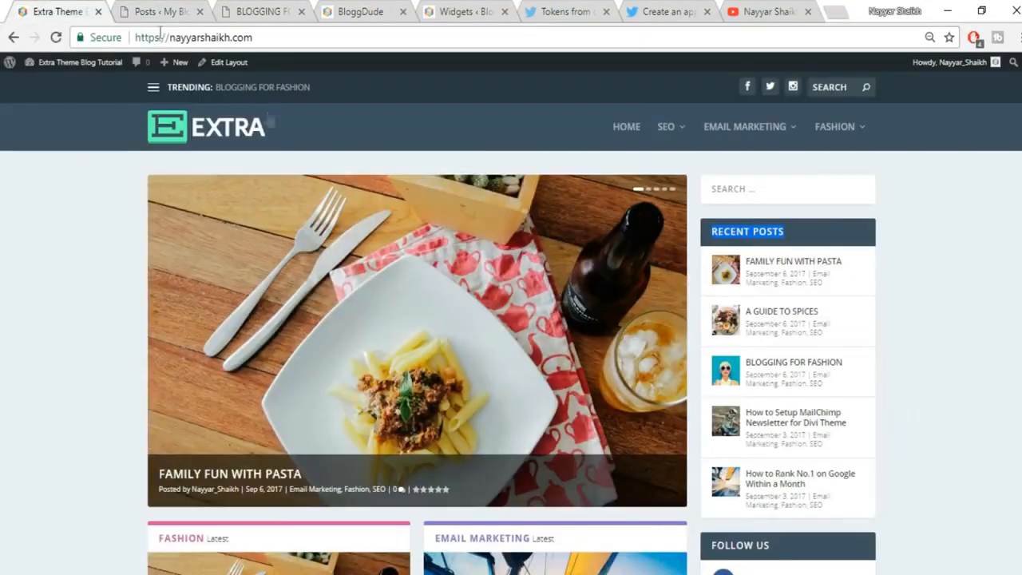
pyautogui.moveTo(157, 477); pyautogui.dragTo(224, 469)
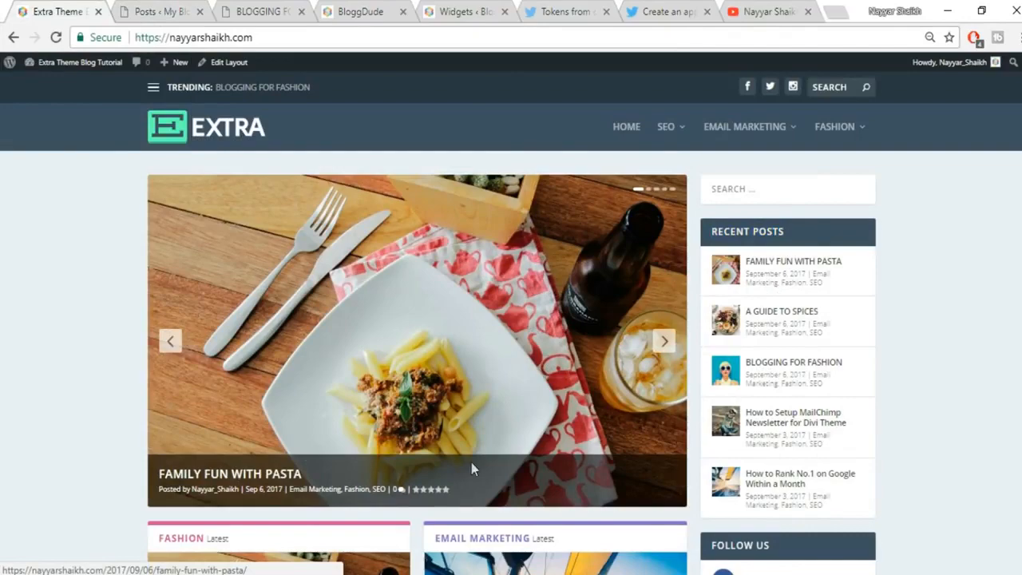
pyautogui.scroll(-4, 999, 376)
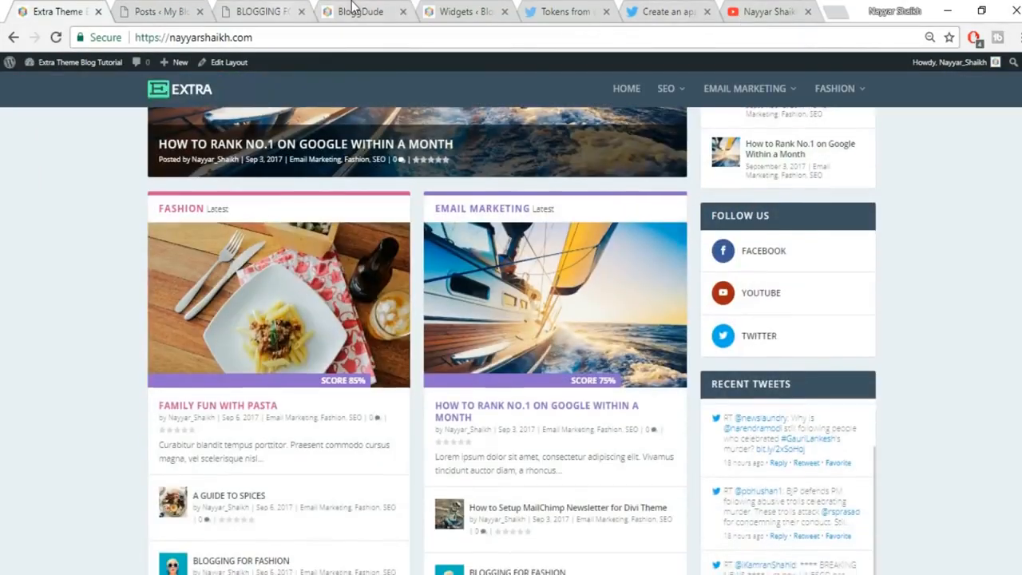
pyautogui.click(340, 11)
pyautogui.click(479, 8)
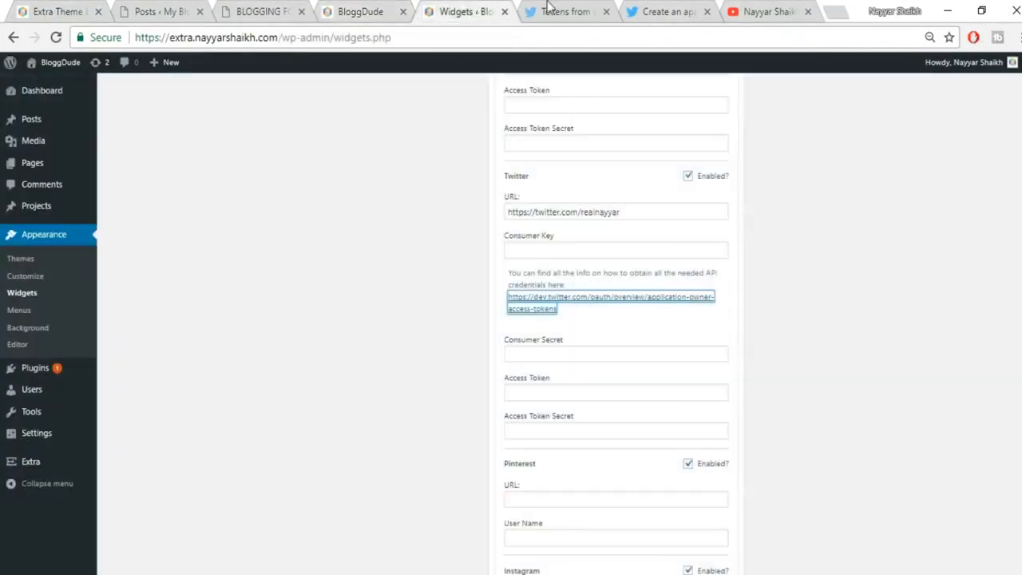
pyautogui.click(545, 9)
pyautogui.moveTo(305, 229); pyautogui.dragTo(505, 249)
pyautogui.hotkey('ctrl', 'c')
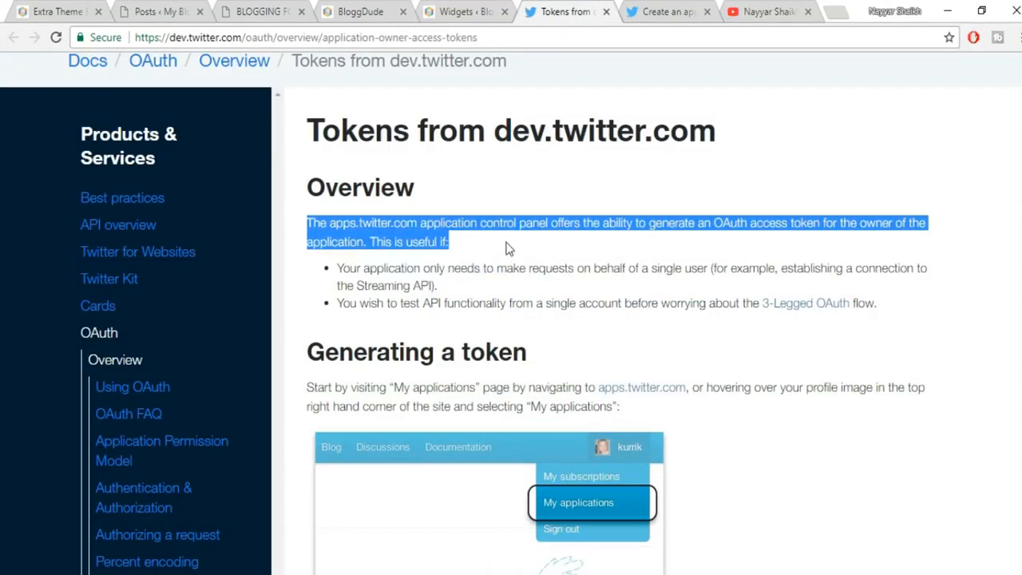
pyautogui.click(676, 9)
pyautogui.hotkey('ctrl', 'v')
# Set the app's Website to the blog's address and accept the Developer Agreement
pyautogui.scroll(-1, 460, 417)
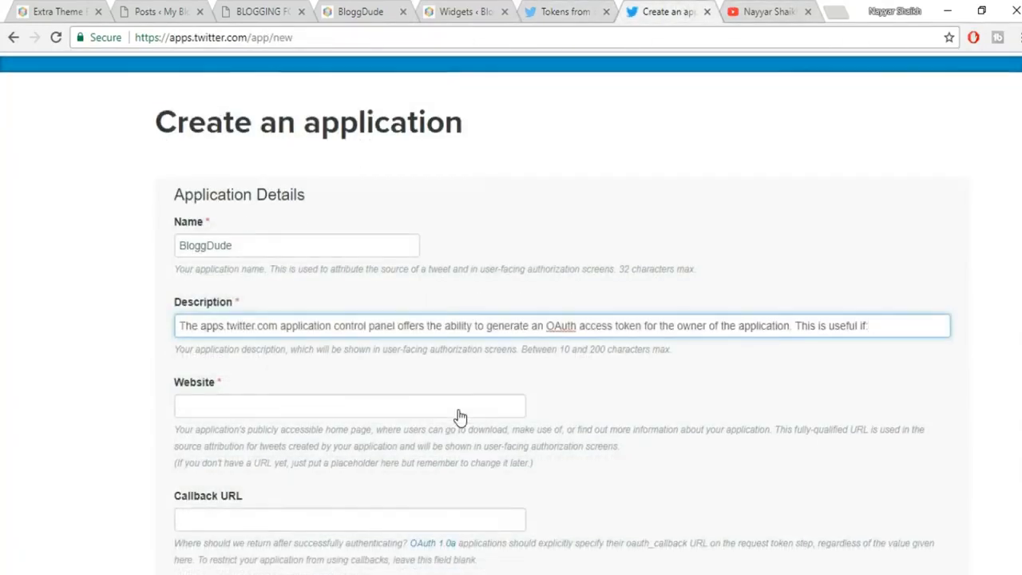
pyautogui.click(290, 276)
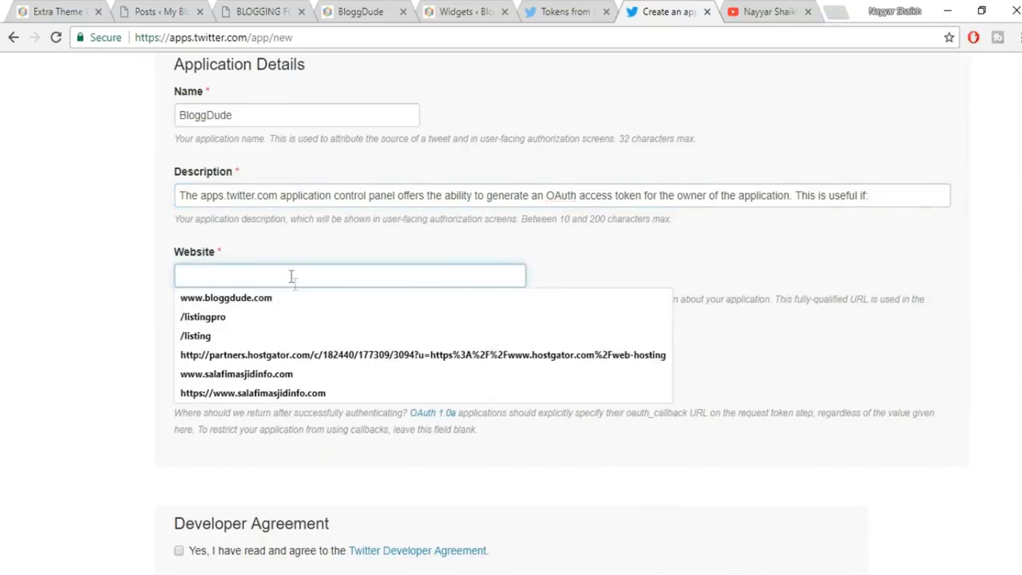
pyautogui.click(297, 298)
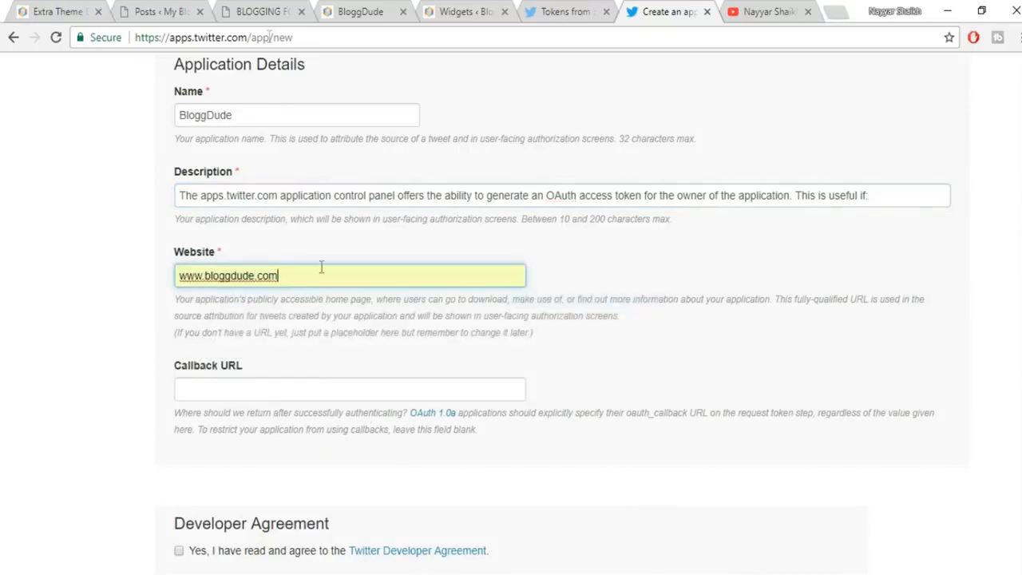
pyautogui.click(82, 10)
pyautogui.click(236, 36)
pyautogui.hotkey('ctrl', 'c')
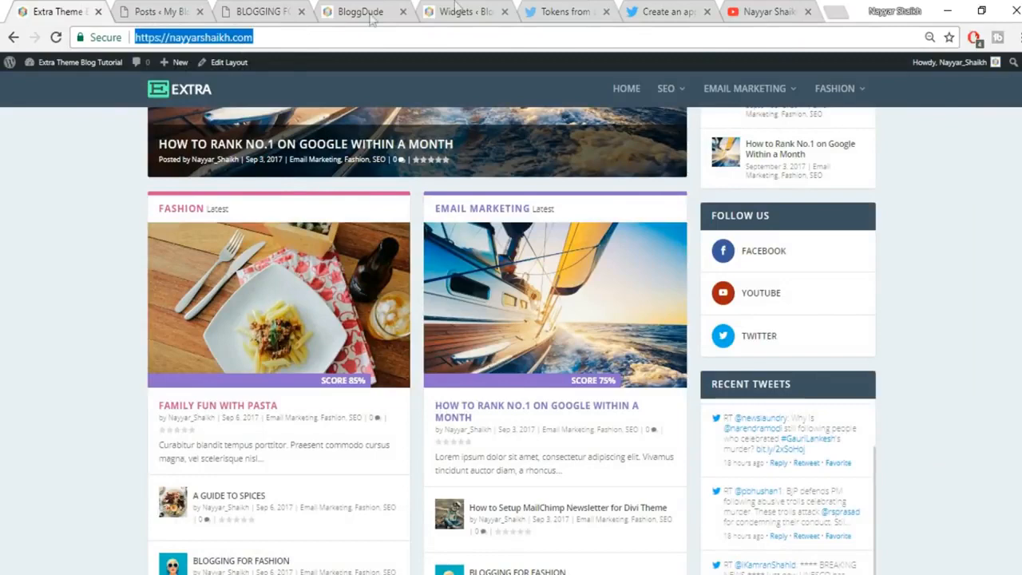
pyautogui.click(655, 11)
pyautogui.hotkey('ctrl', 'a')
pyautogui.hotkey('ctrl', 'v')
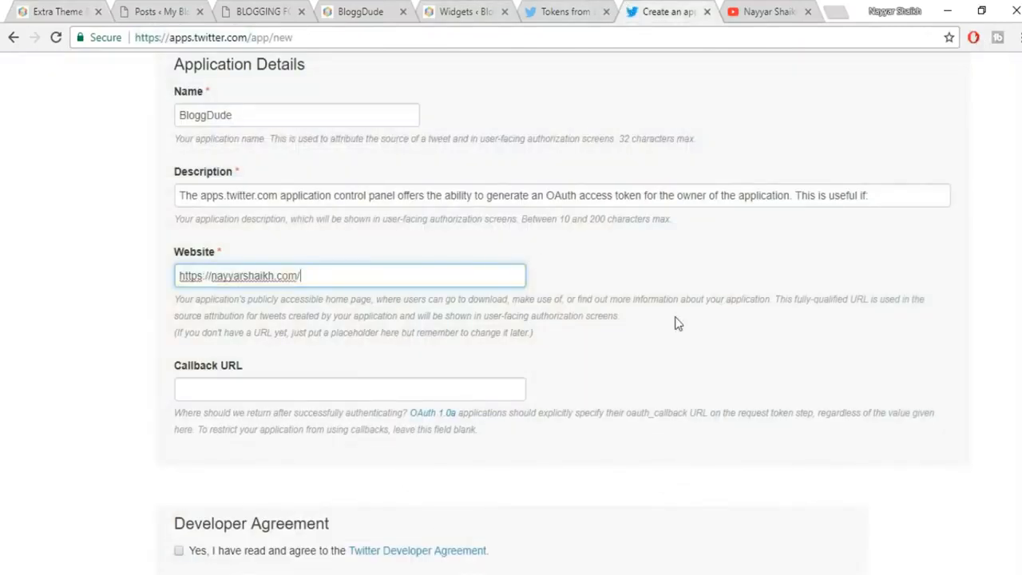
pyautogui.scroll(-2, 674, 336)
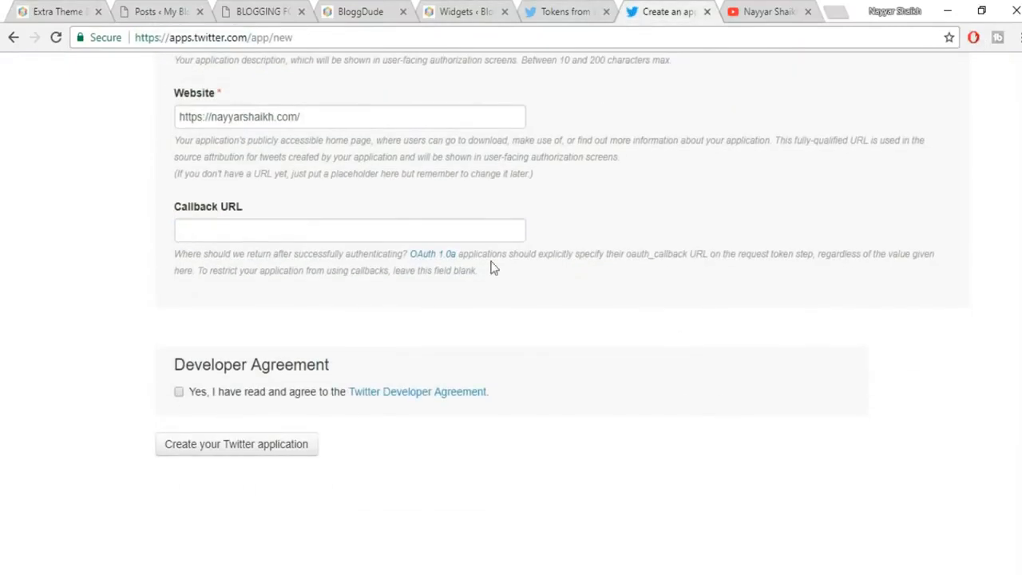
pyautogui.click(179, 392)
# Create the BloggDude app and review its details page
pyautogui.click(205, 451)
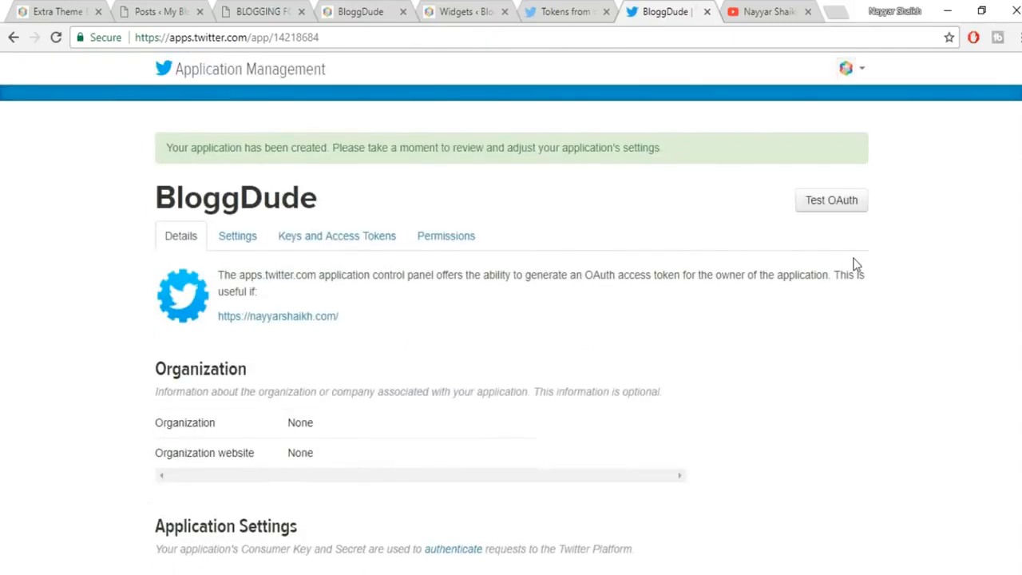
pyautogui.scroll(-5, 943, 258)
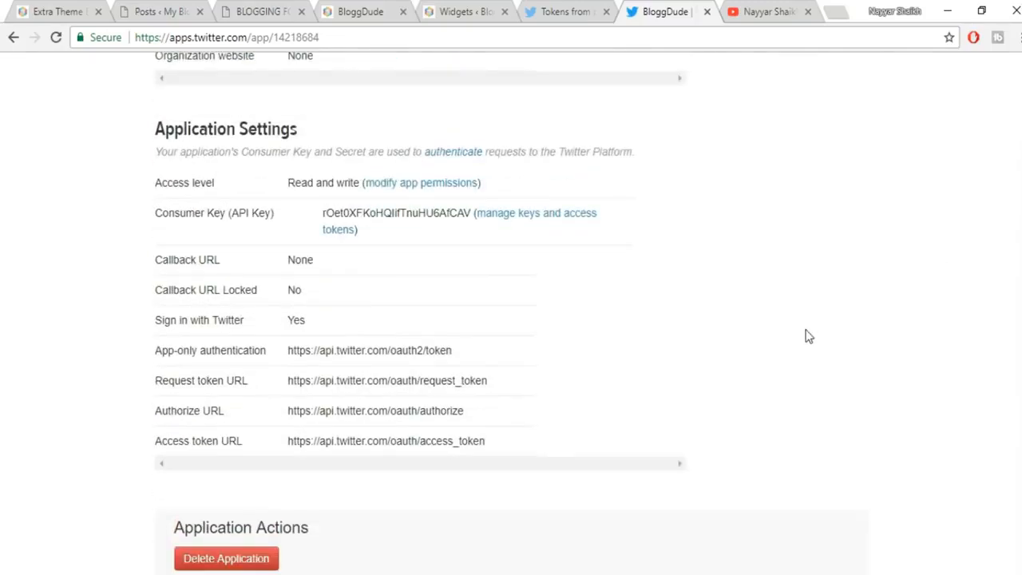
pyautogui.scroll(-2, 803, 344)
pyautogui.scroll(7, 803, 353)
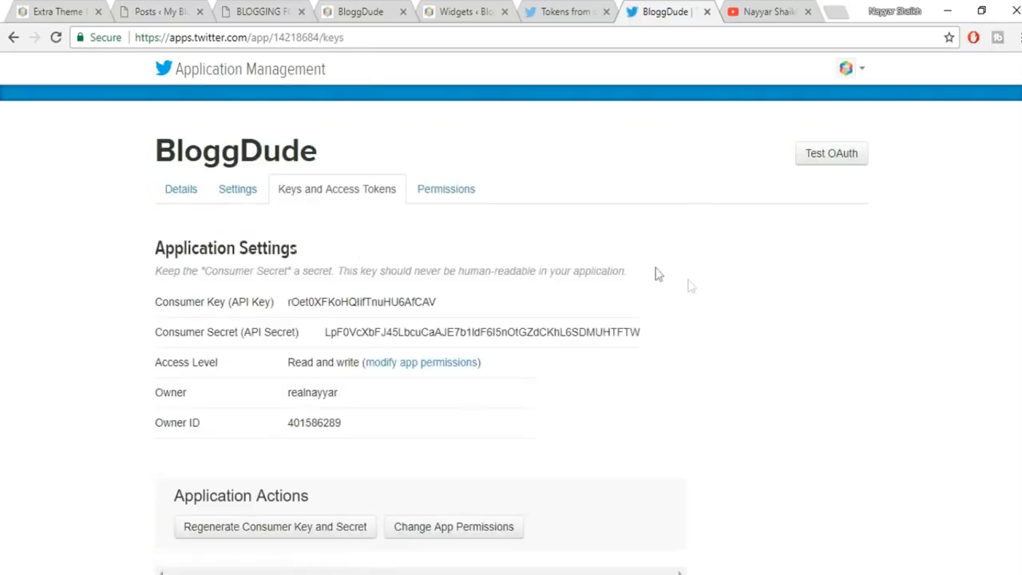
pyautogui.scroll(-1, 735, 320)
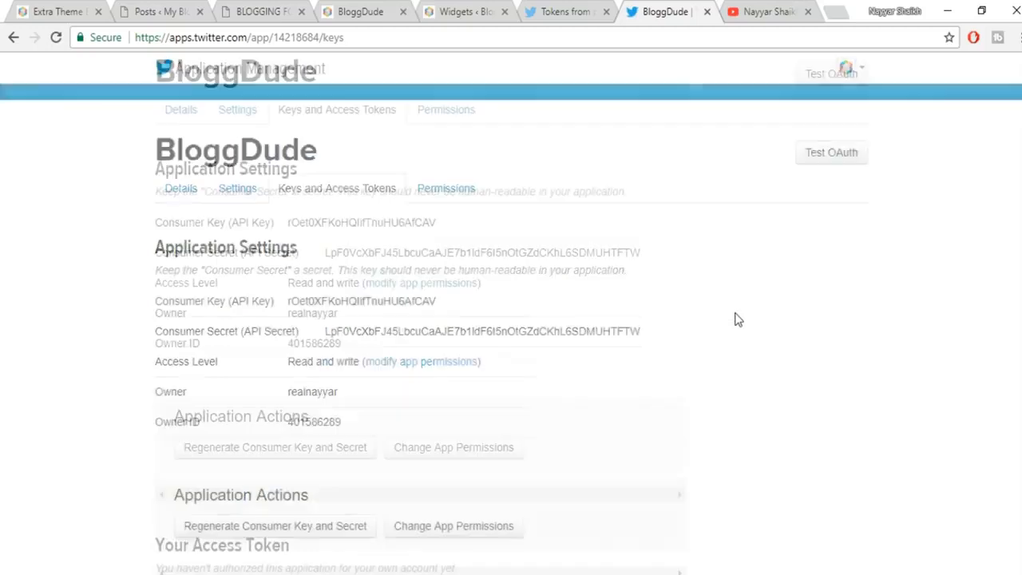
# Regenerate BloggDude's consumer key and secret, confirming the prompt
pyautogui.click(274, 454)
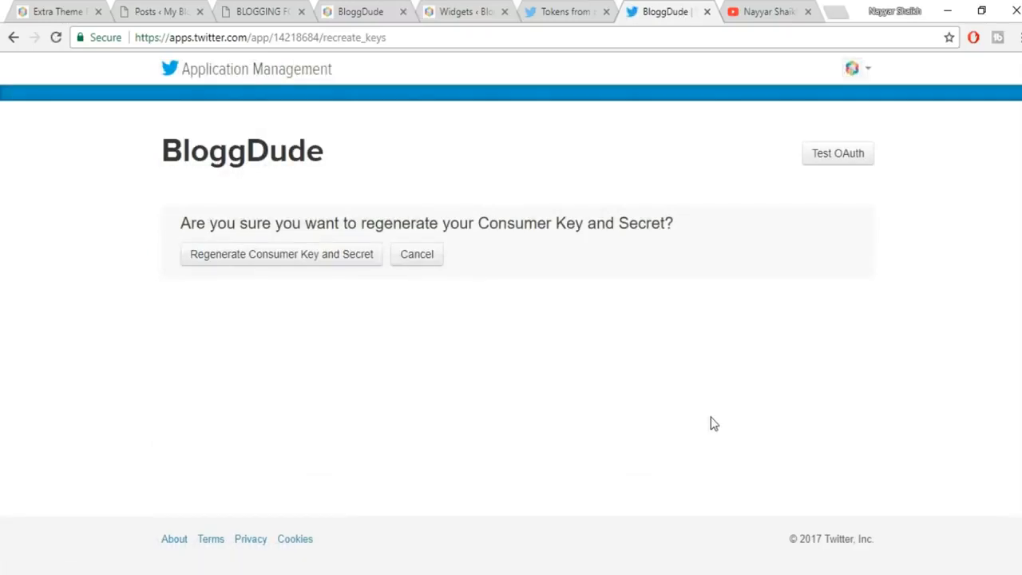
pyautogui.click(285, 262)
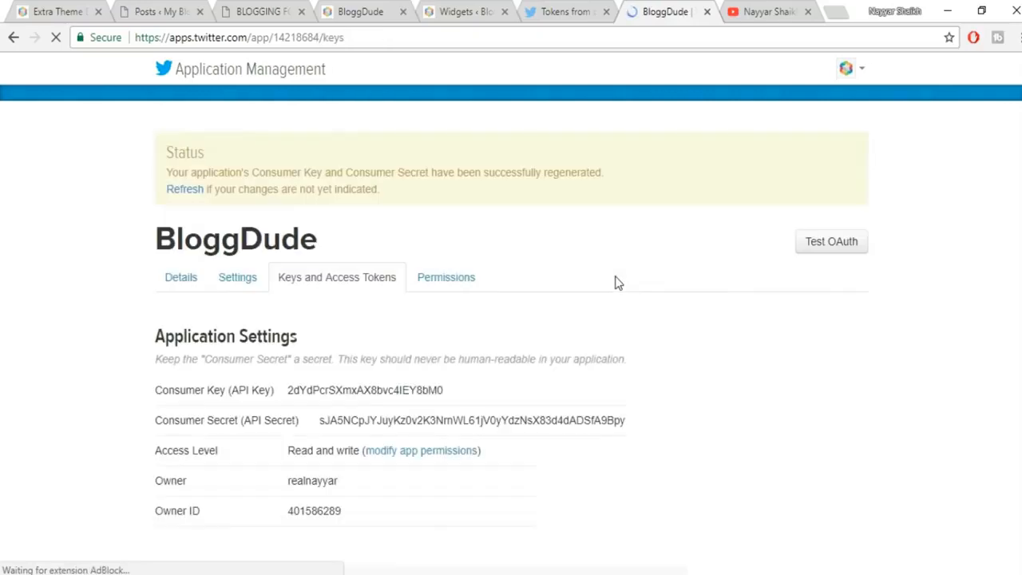
pyautogui.scroll(-2, 615, 286)
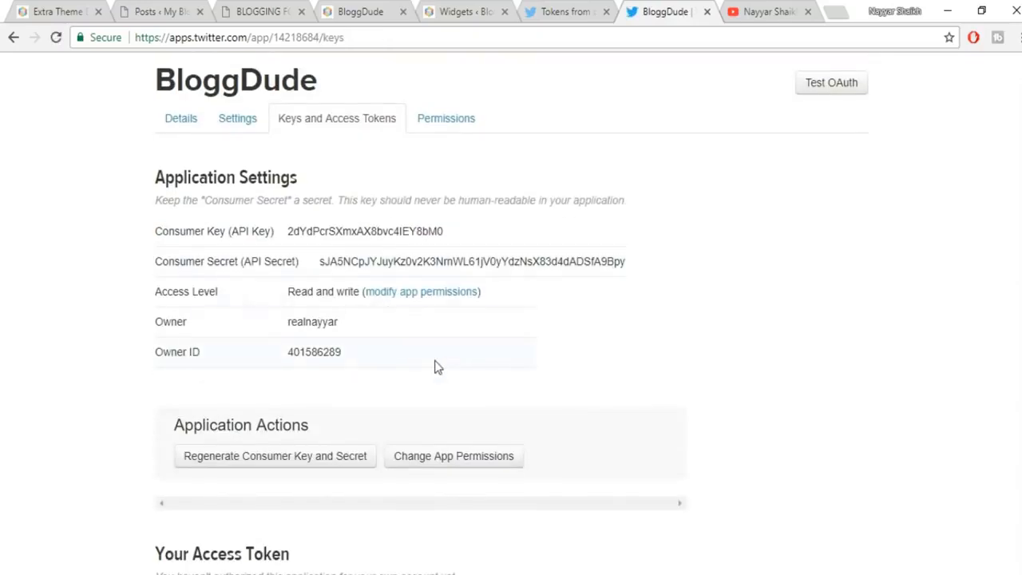
# Place the widgets tab beside the Twitter app tab and collapse Social Network Followers
pyautogui.click(598, 4)
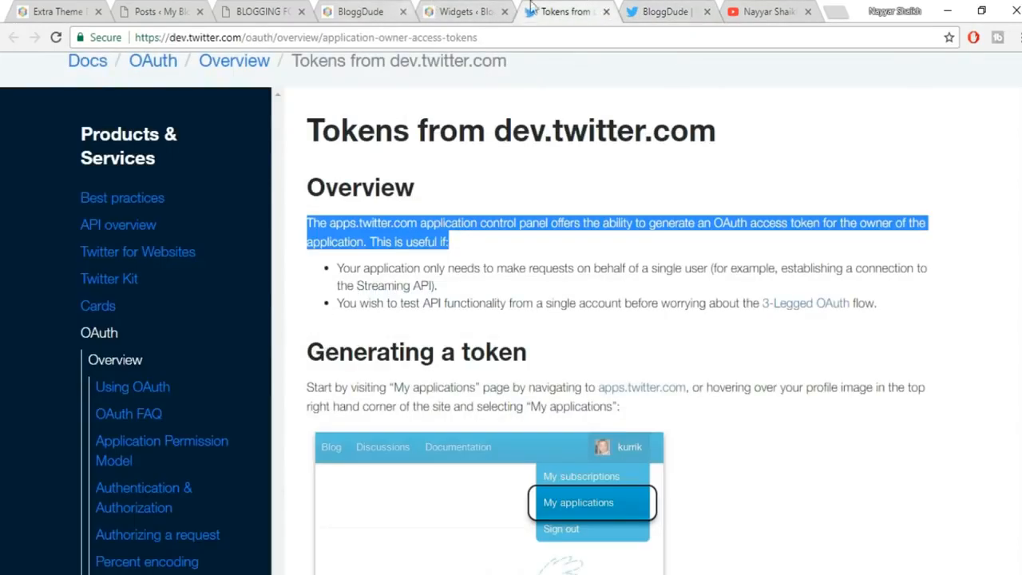
pyautogui.click(461, 6)
pyautogui.moveTo(461, 6); pyautogui.dragTo(546, 5)
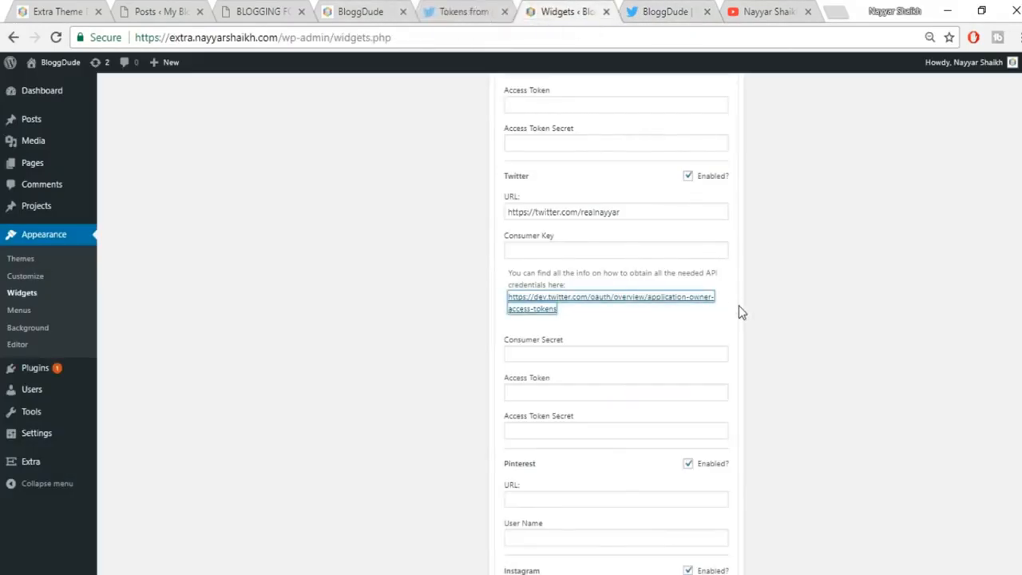
pyautogui.scroll(10, 790, 330)
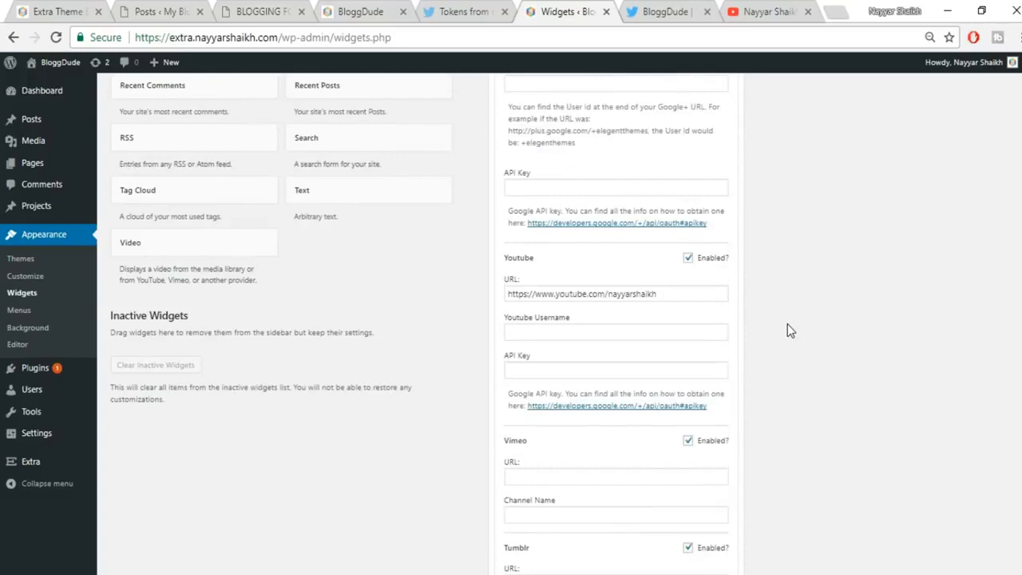
pyautogui.scroll(5, 787, 329)
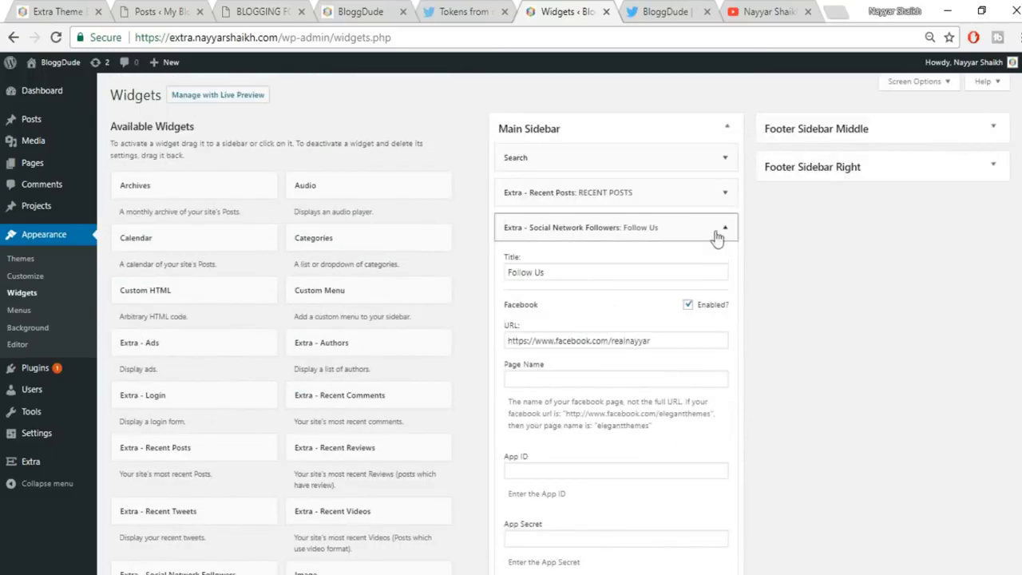
pyautogui.click(723, 231)
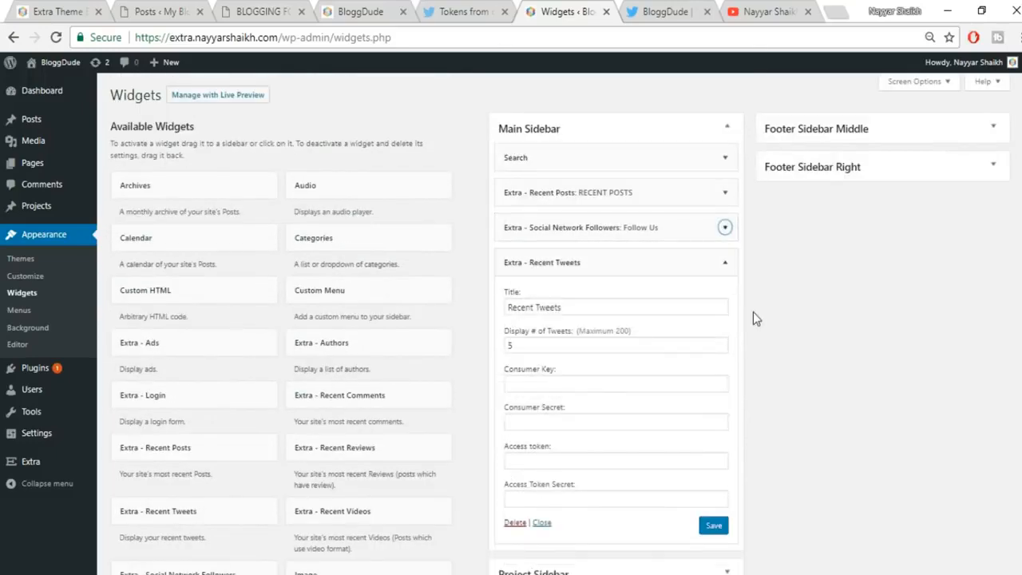
pyautogui.scroll(-1, 754, 312)
# Paste BloggDude's consumer key into the Recent Tweets Consumer Key field
pyautogui.click(667, 11)
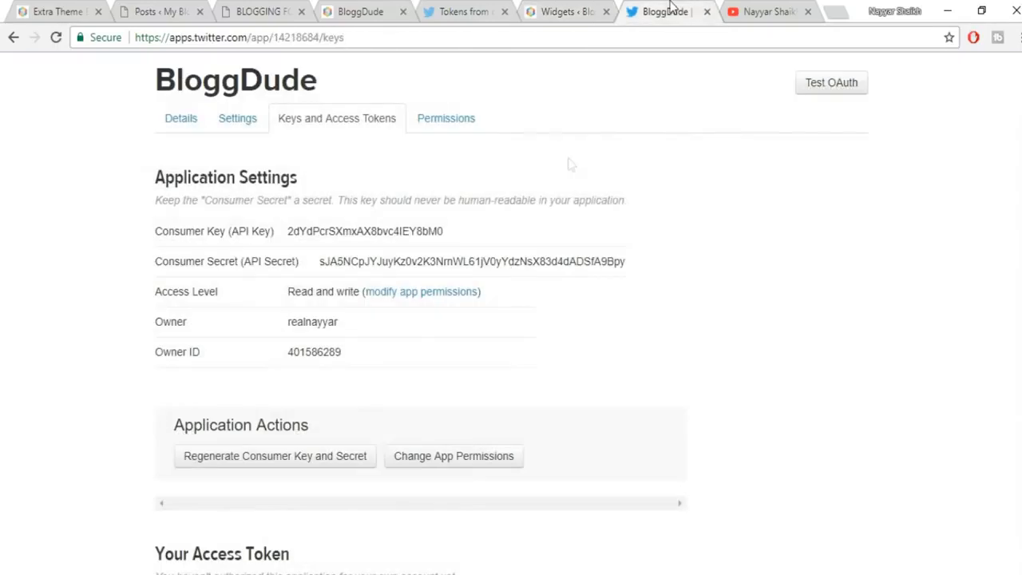
pyautogui.moveTo(450, 233); pyautogui.dragTo(289, 231)
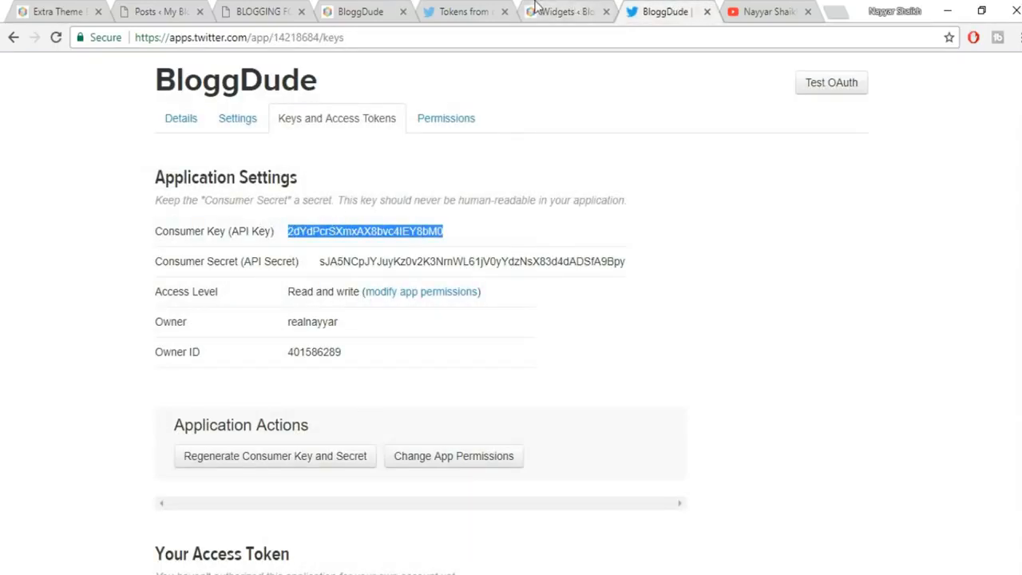
pyautogui.click(537, 8)
pyautogui.click(588, 304)
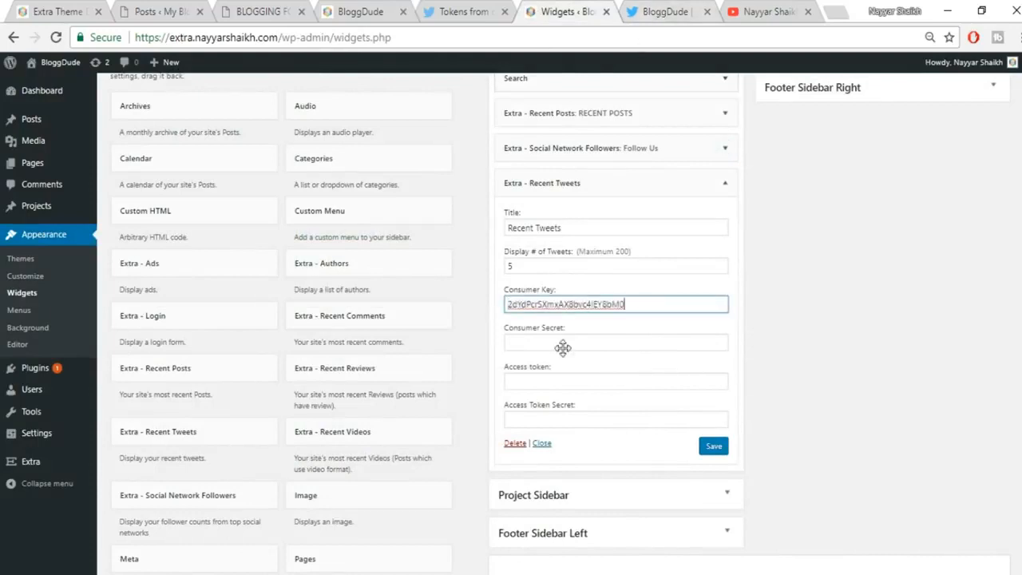
# Copy BloggDude's consumer secret from the Twitter app keys page
pyautogui.click(648, 9)
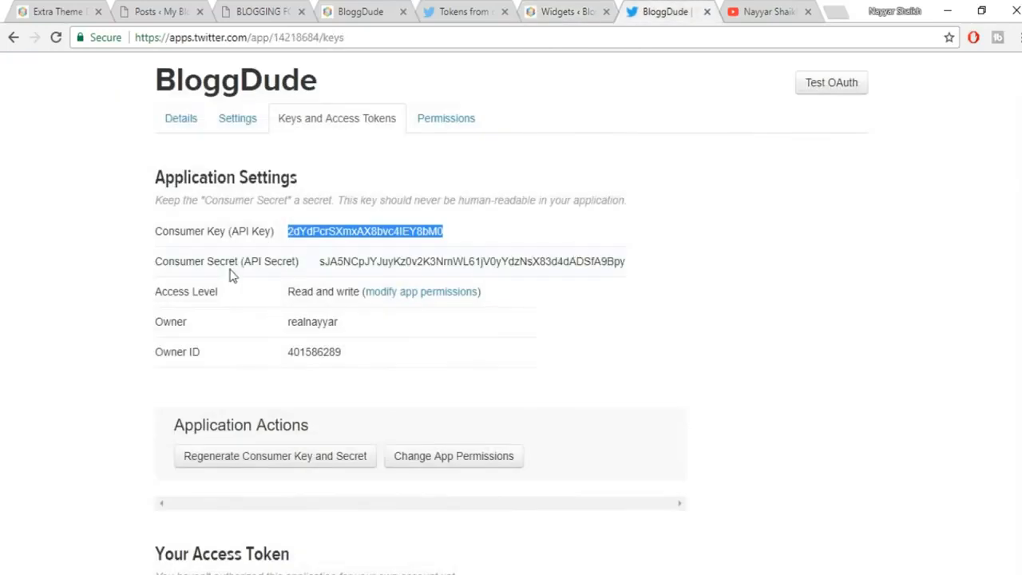
pyautogui.moveTo(643, 264); pyautogui.dragTo(320, 267)
pyautogui.hotkey('ctrl', 'c')
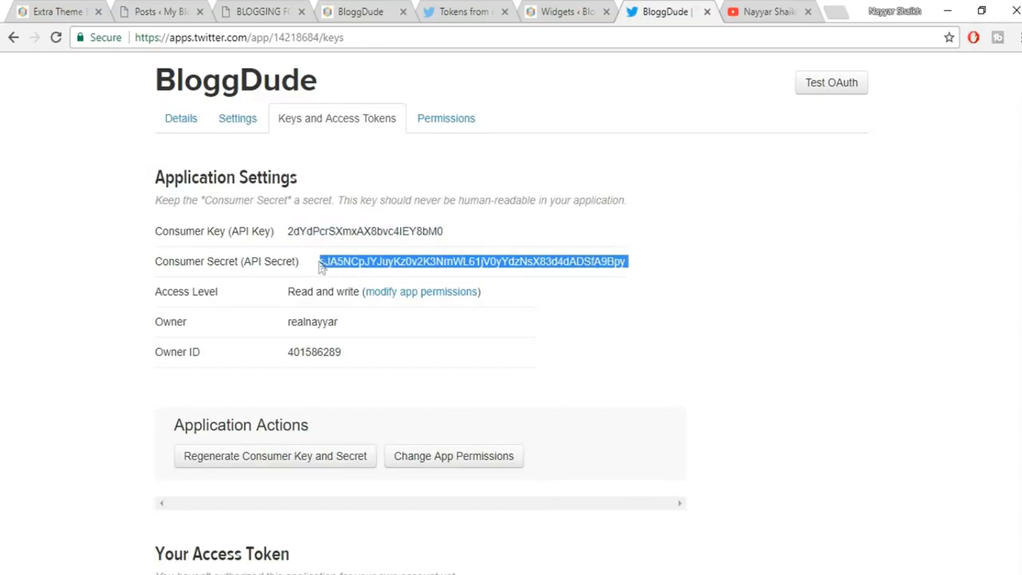
pyautogui.click(540, 6)
# Paste the consumer secret into the widget and create the app's access token
pyautogui.click(587, 345)
pyautogui.hotkey('ctrl', 'v')
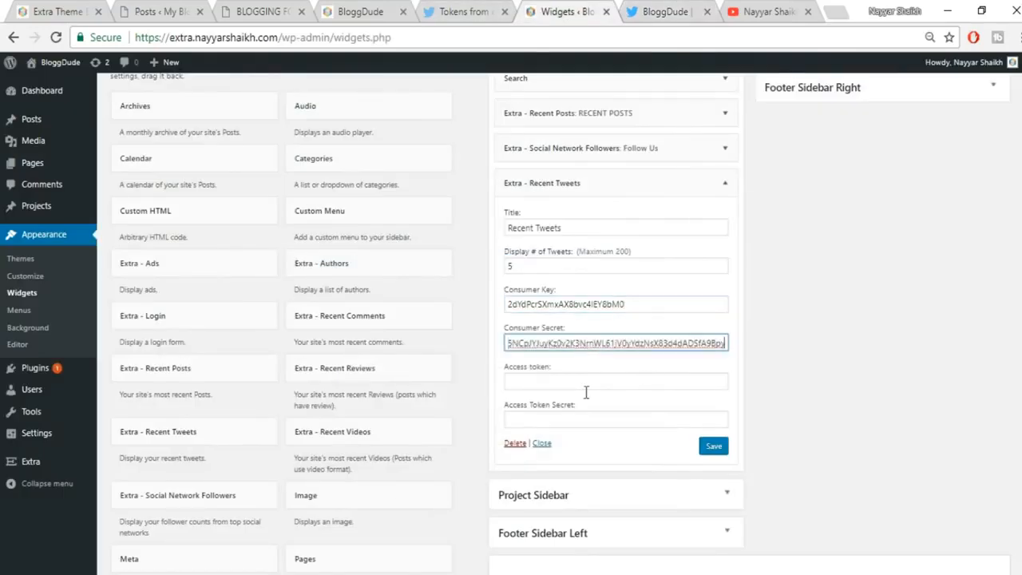
pyautogui.click(639, 7)
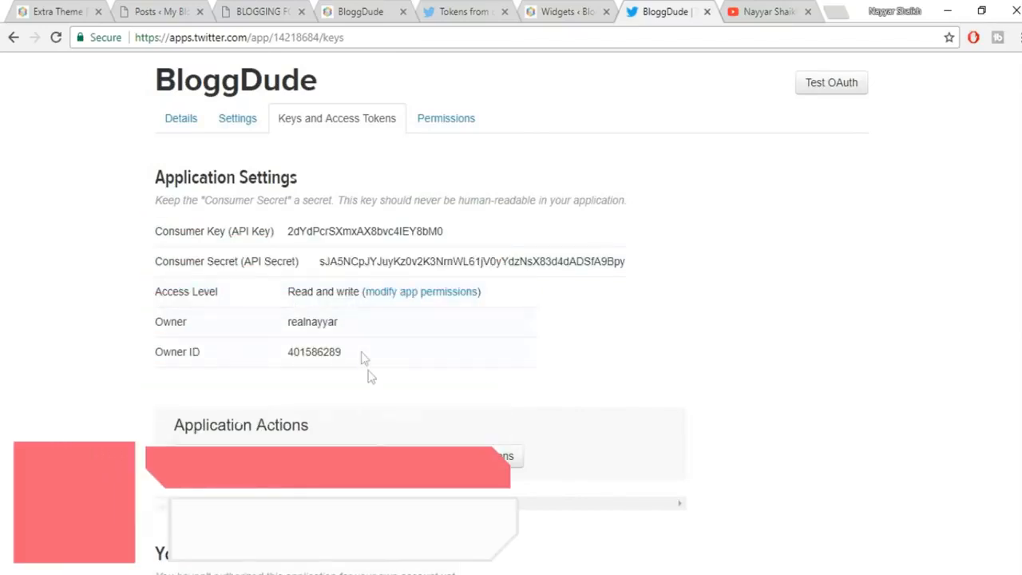
pyautogui.scroll(-3, 368, 375)
pyautogui.scroll(-1, 372, 385)
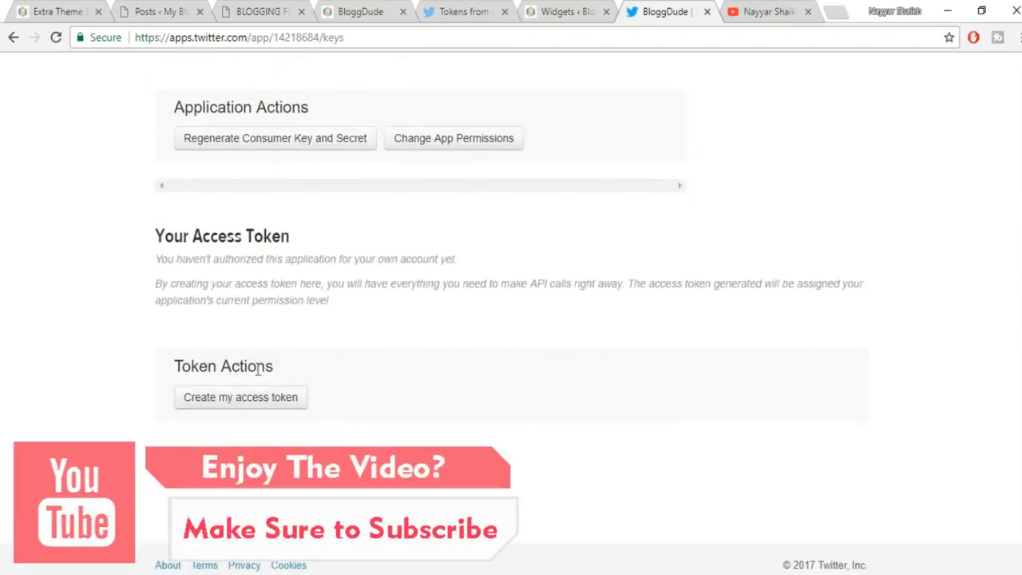
pyautogui.click(233, 407)
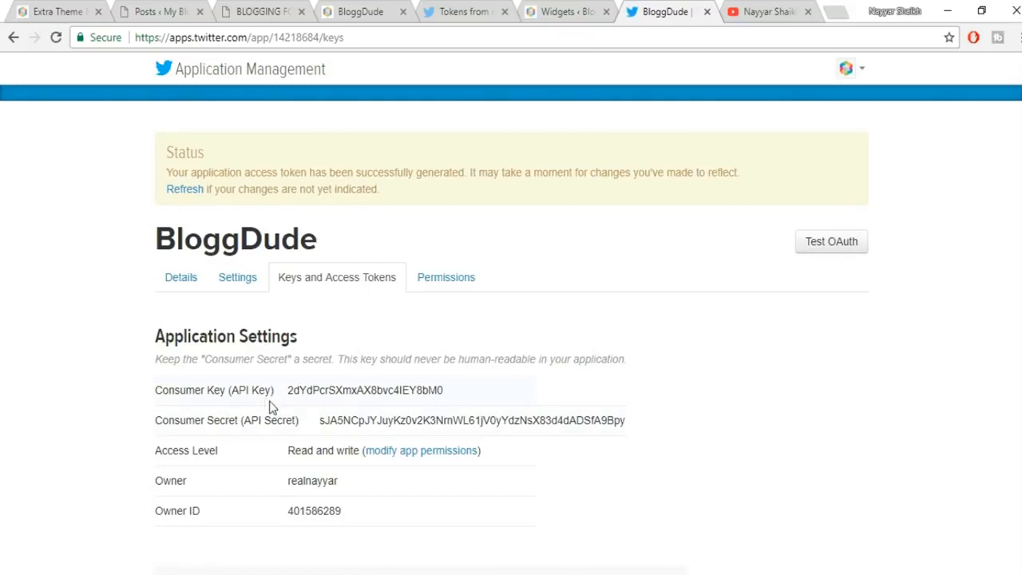
# Paste the access token into the Recent Tweets Access token field
pyautogui.scroll(-5, 369, 416)
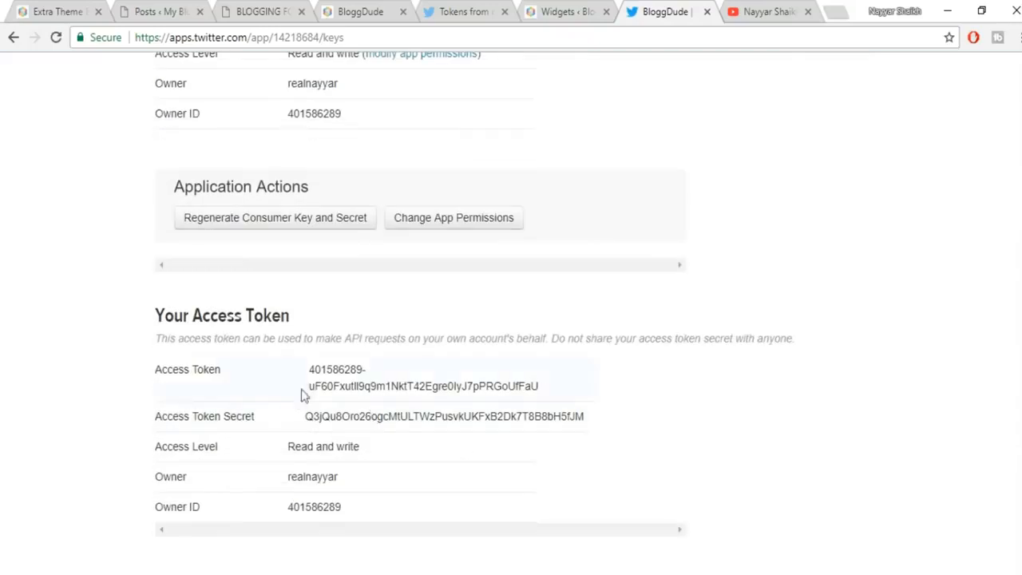
pyautogui.moveTo(310, 373); pyautogui.dragTo(553, 389)
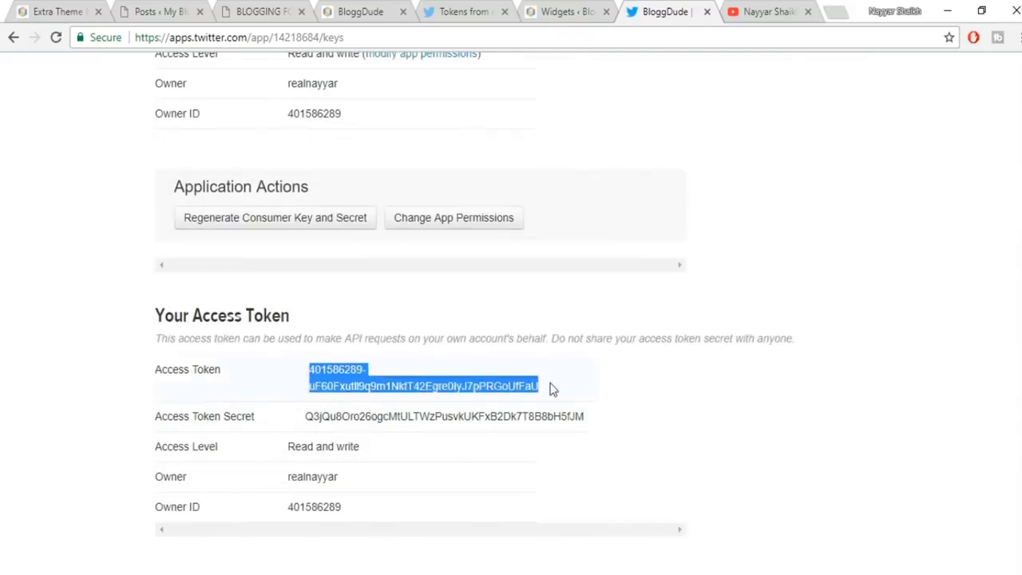
pyautogui.click(583, 12)
pyautogui.click(582, 388)
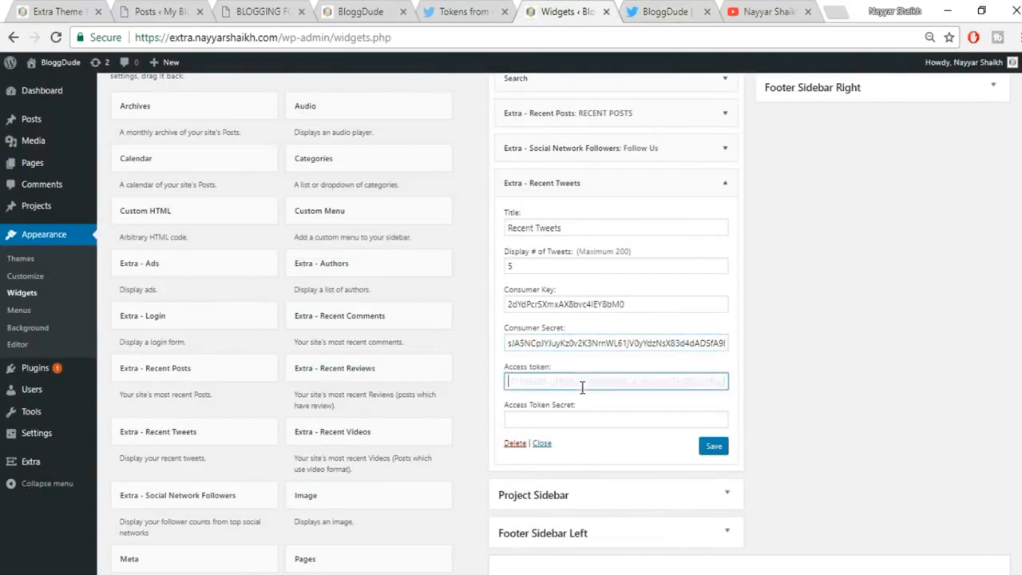
pyautogui.hotkey('ctrl', 'v')
# Paste the access token secret into the widget, save Recent Tweets and view the site
pyautogui.click(629, 10)
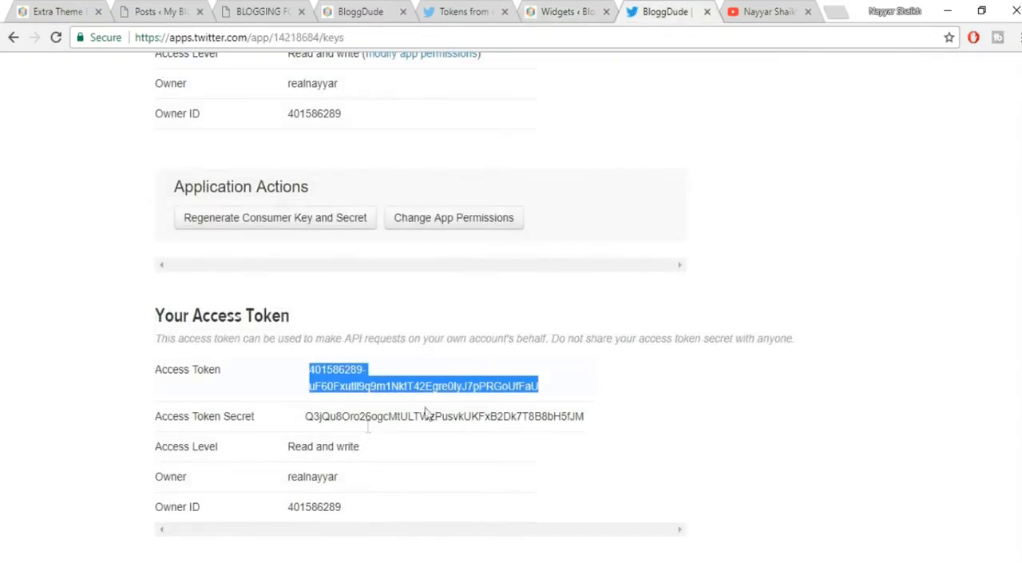
pyautogui.moveTo(308, 416); pyautogui.dragTo(605, 419)
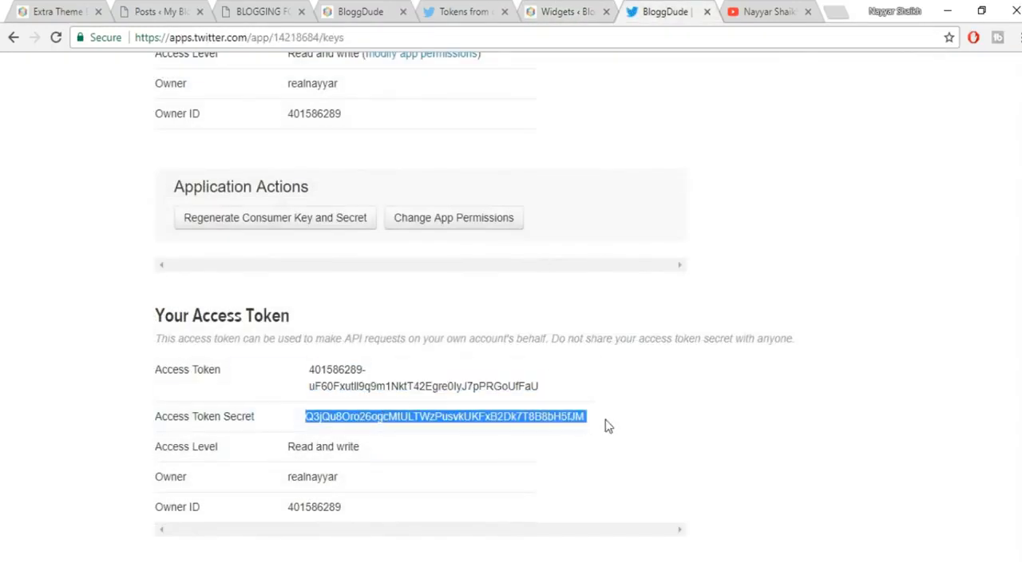
pyautogui.click(540, 8)
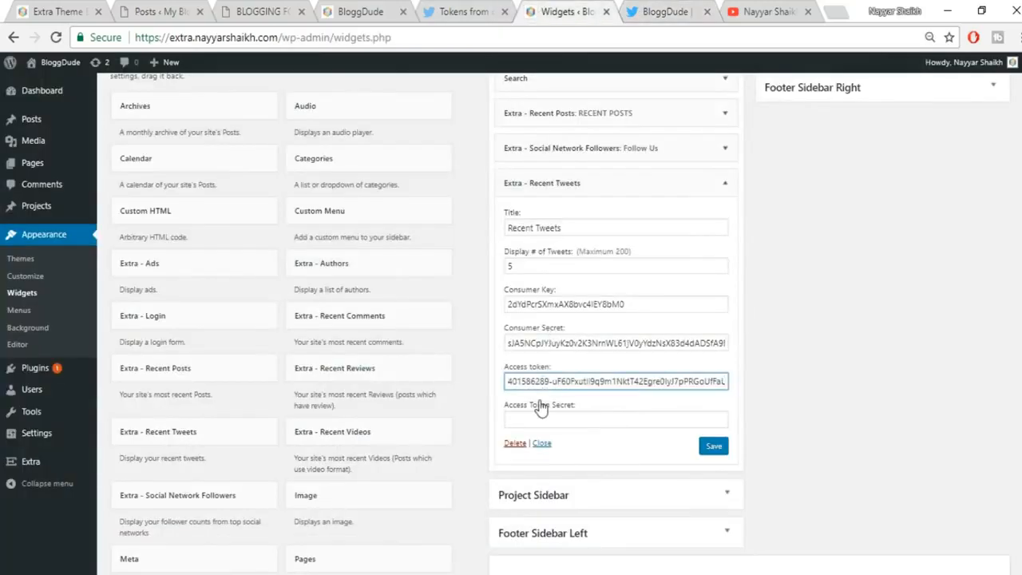
pyautogui.click(543, 413)
pyautogui.hotkey('ctrl', 'v')
pyautogui.click(719, 449)
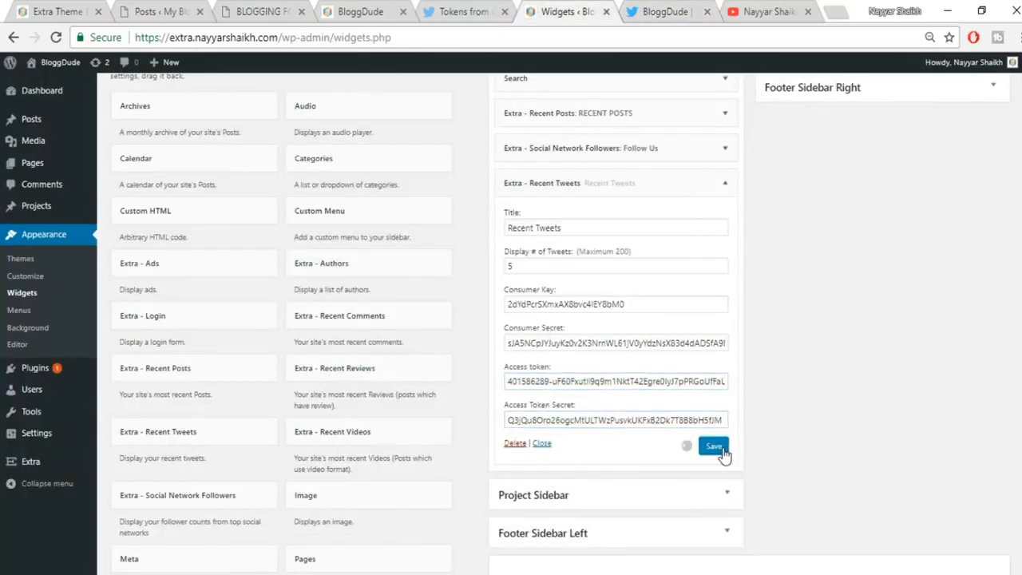
pyautogui.click(56, 11)
# Close the Twitter, YouTube and tokens docs tabs and collapse the Recent Tweets widget
pyautogui.scroll(-3, 934, 359)
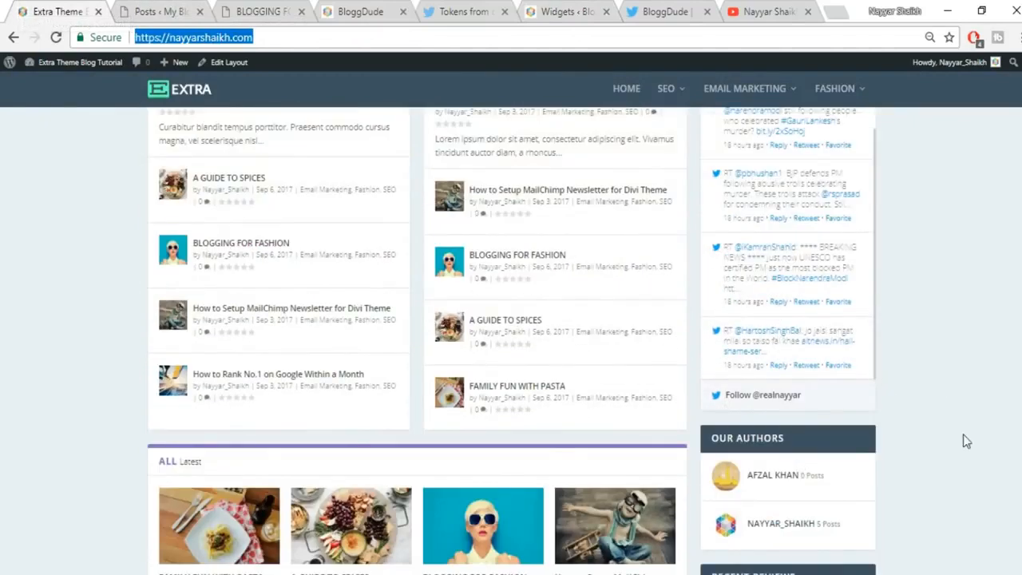
pyautogui.scroll(-1, 964, 443)
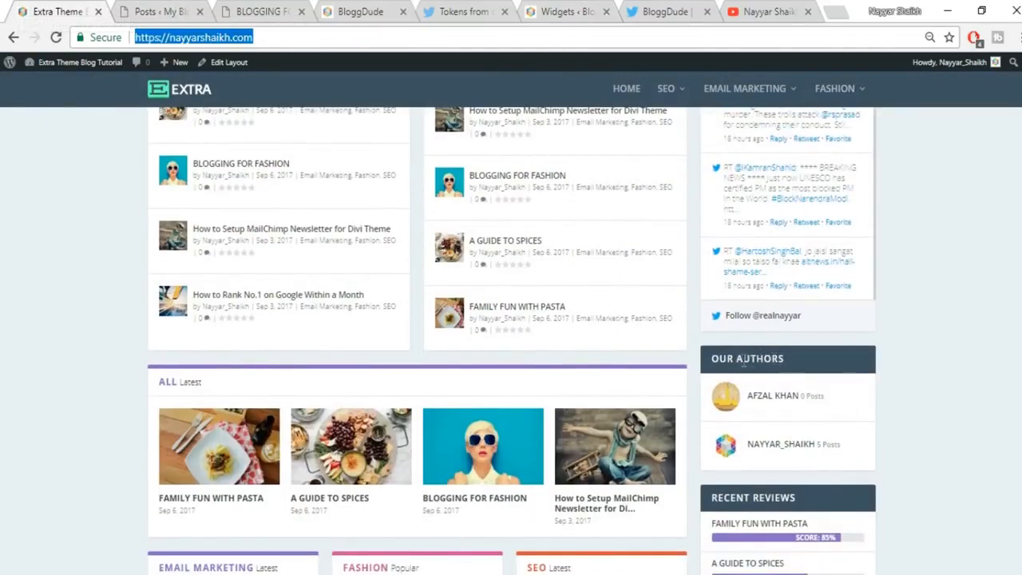
pyautogui.click(563, 11)
pyautogui.click(707, 11)
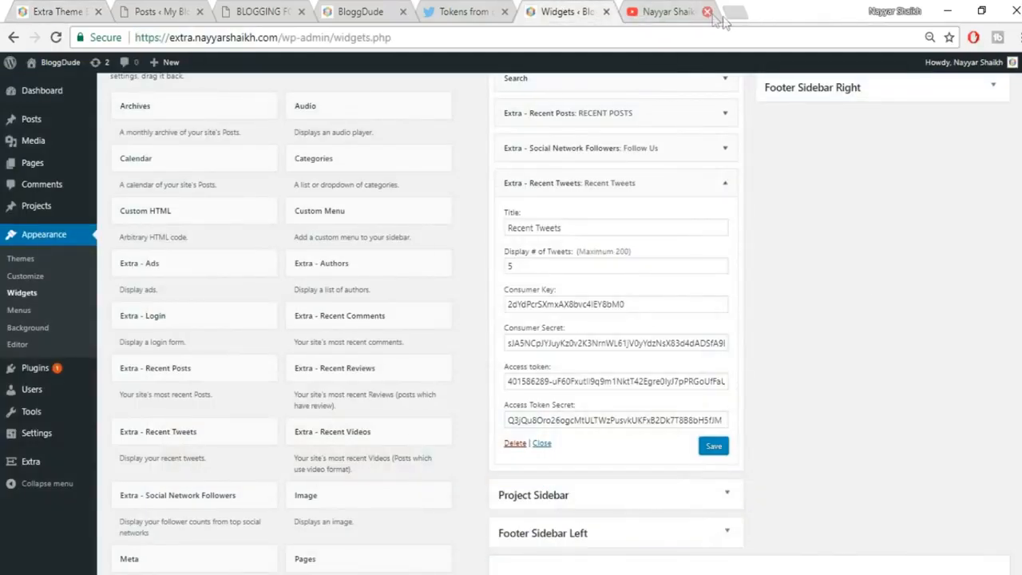
pyautogui.click(708, 12)
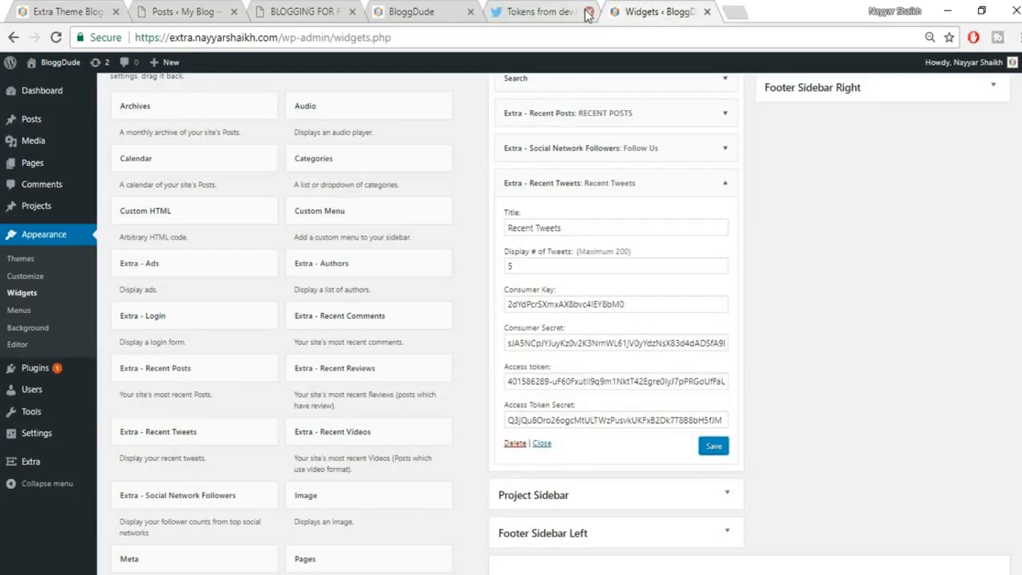
pyautogui.click(530, 12)
pyautogui.scroll(2, 709, 263)
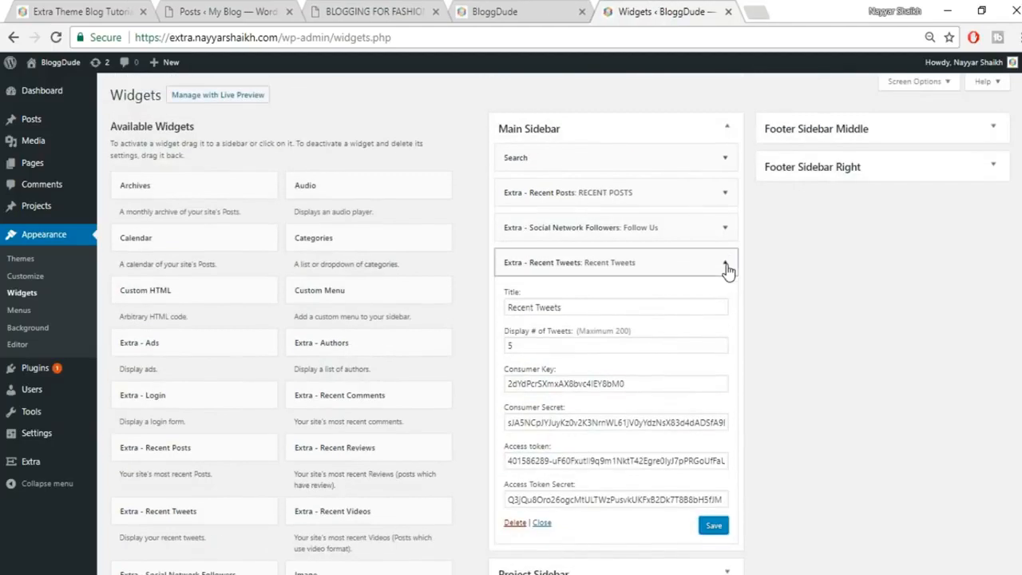
pyautogui.click(725, 262)
pyautogui.scroll(-2, 244, 373)
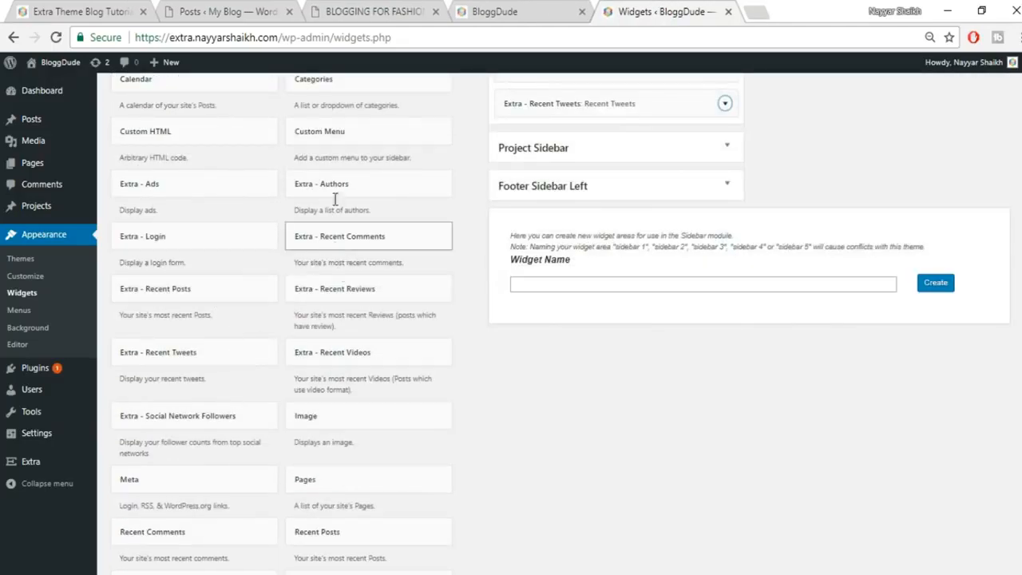
# Add Extra - Authors titled Our Authors to Main Sidebar, save, and check the live blog
pyautogui.click(370, 194)
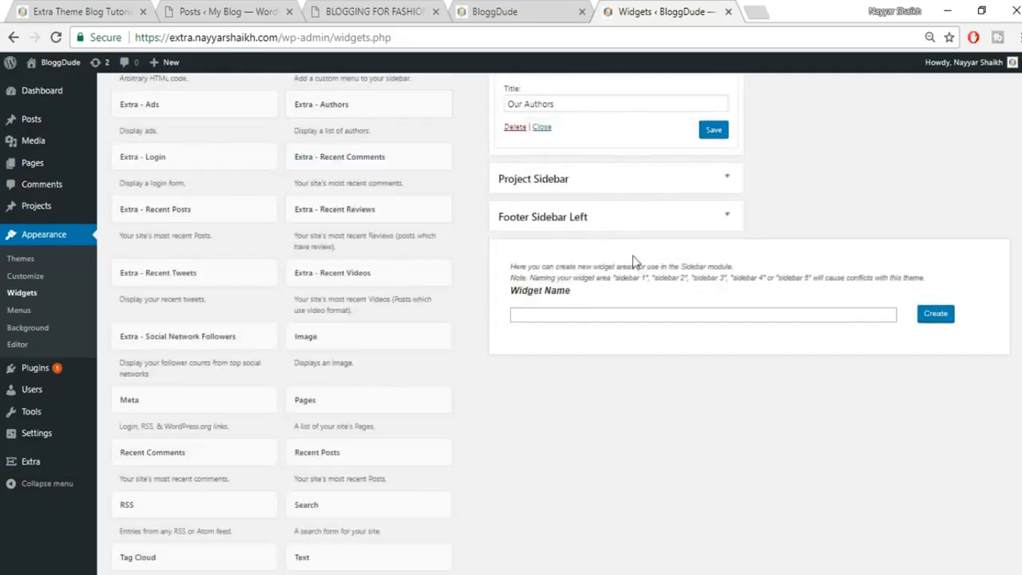
pyautogui.scroll(2, 639, 212)
pyautogui.click(713, 289)
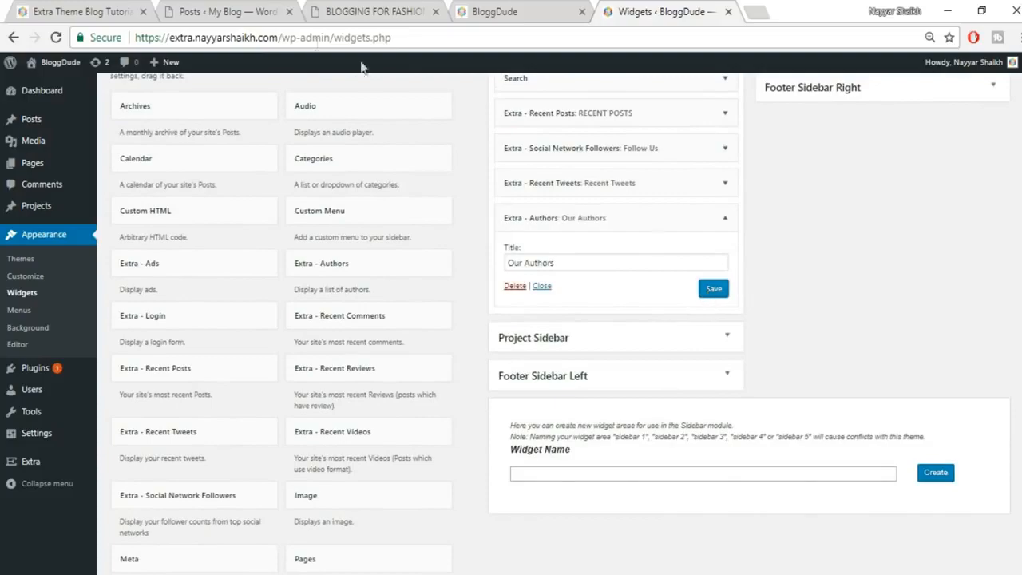
pyautogui.click(5, 3)
pyautogui.click(78, 4)
pyautogui.scroll(-3, 919, 349)
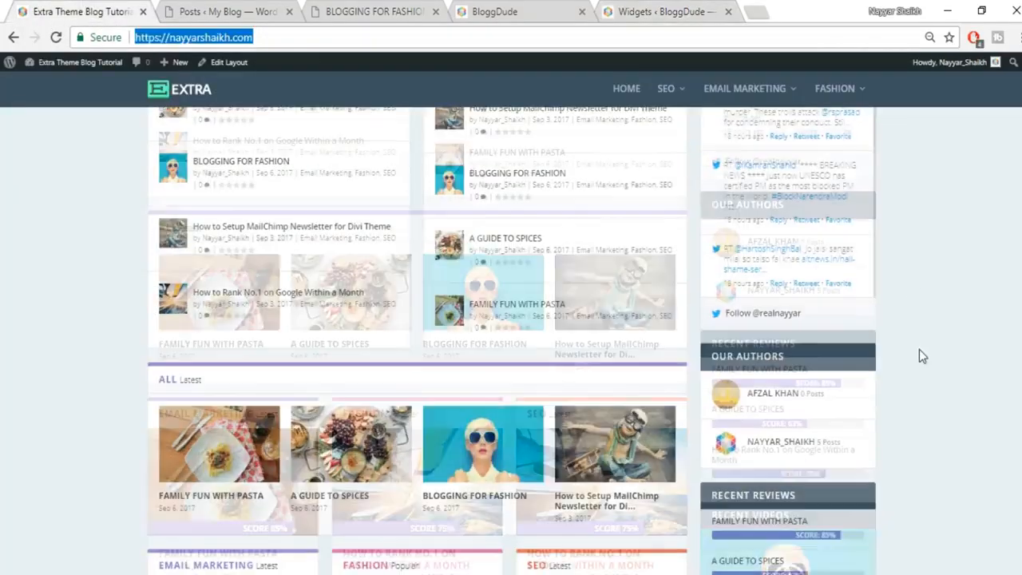
pyautogui.click(661, 10)
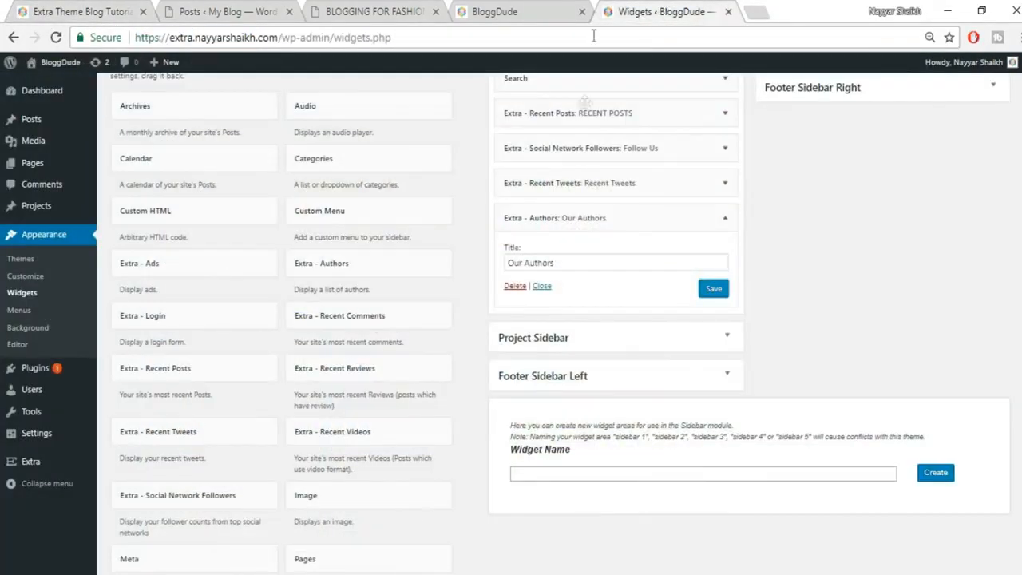
# Add Extra - Recent Reviews to Main Sidebar titled RECENT REVIEWS with 5 posts, then save
pyautogui.click(725, 217)
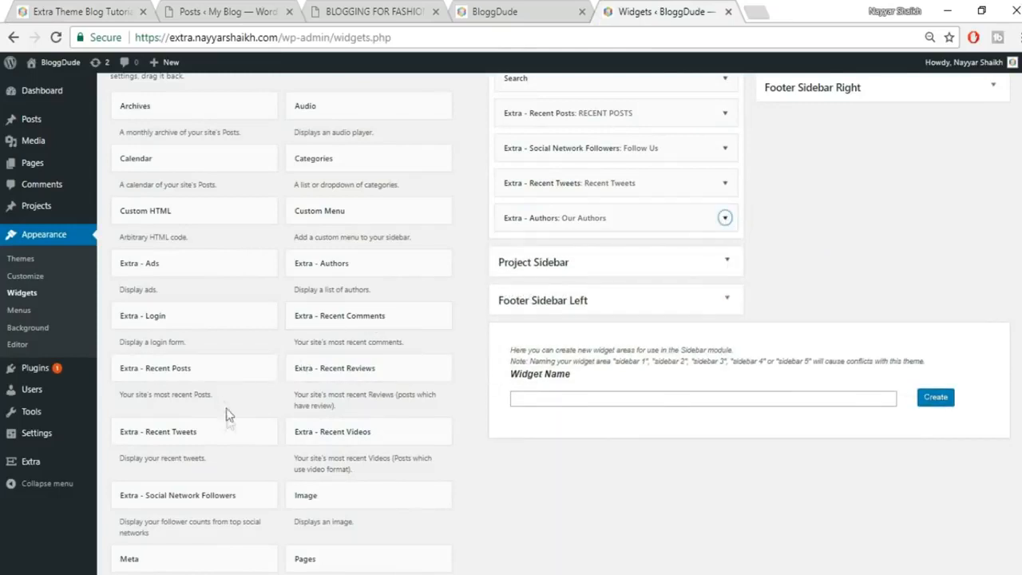
pyautogui.click(383, 389)
pyautogui.click(386, 557)
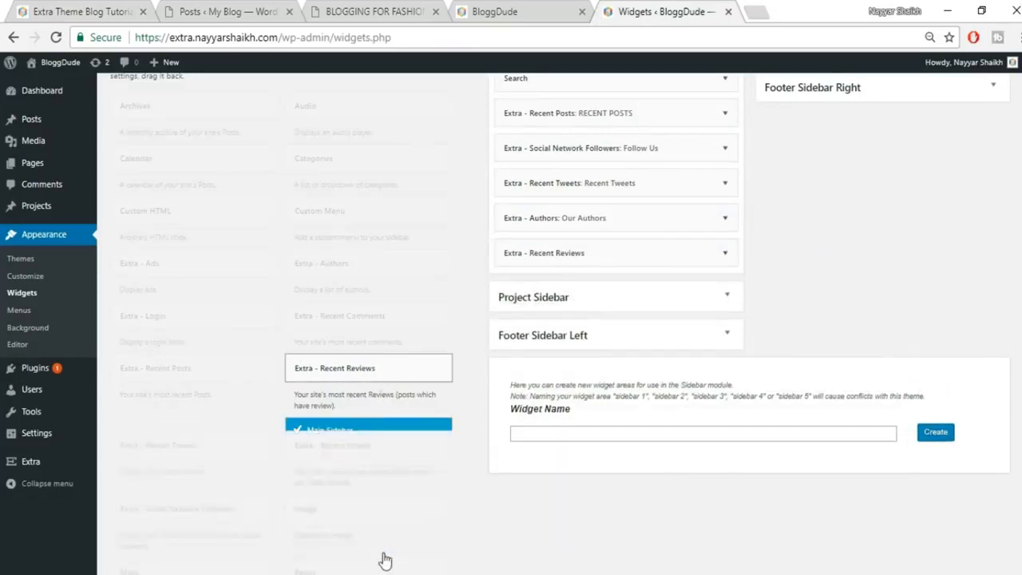
pyautogui.click(613, 296)
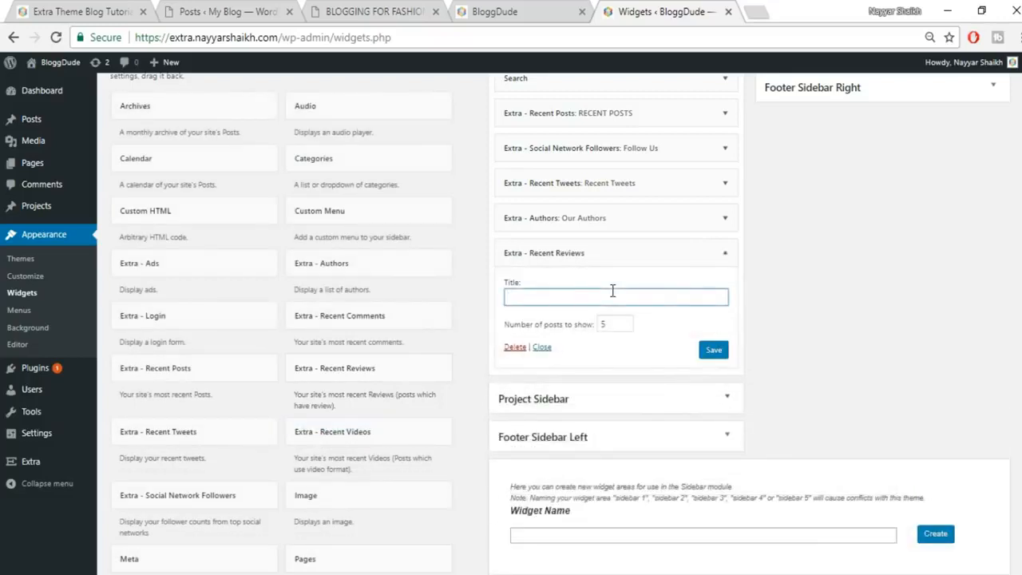
pyautogui.press('Tab')
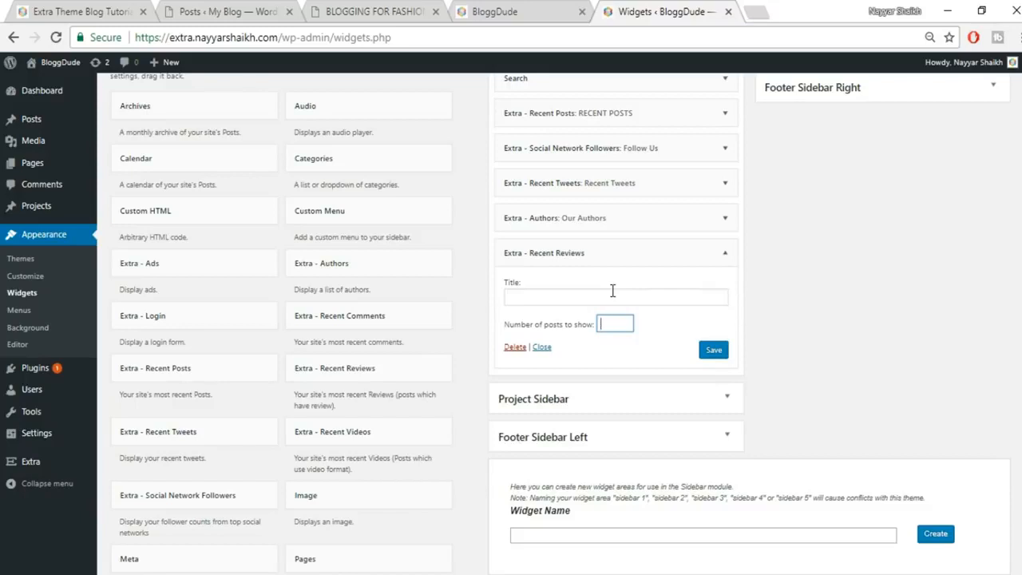
pyautogui.click(612, 296)
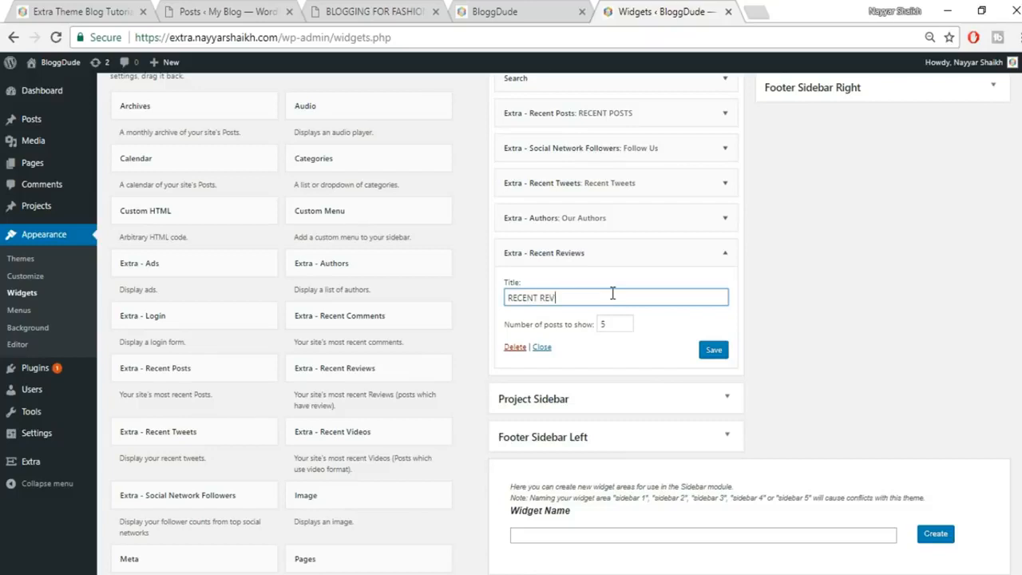
pyautogui.click(715, 352)
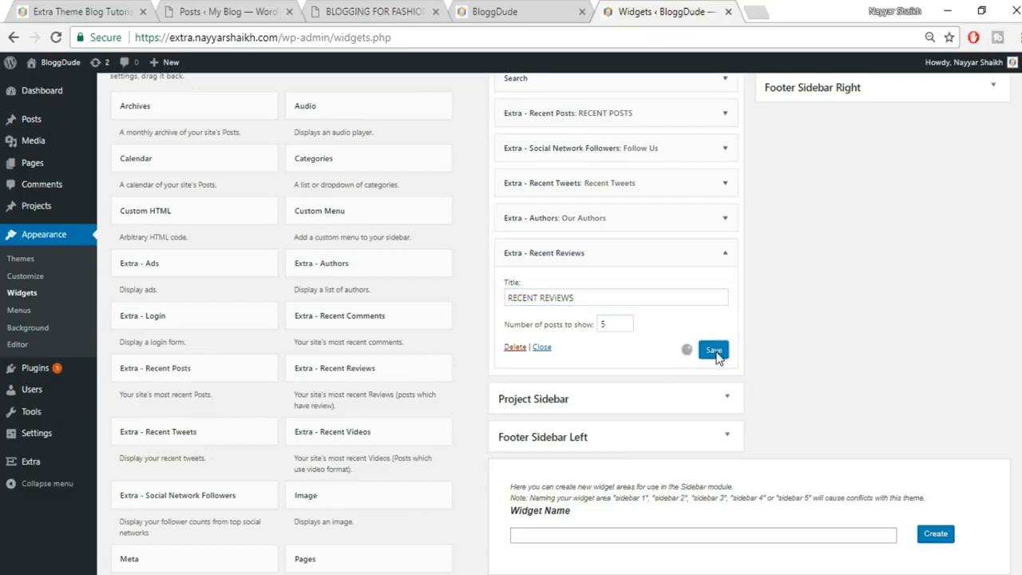
pyautogui.click(88, 12)
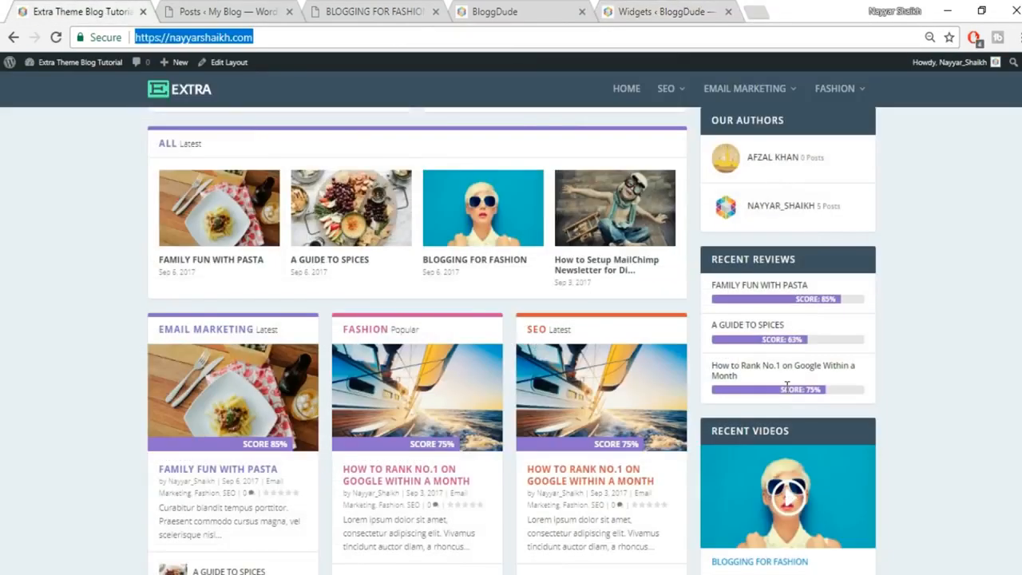
pyautogui.scroll(-3, 788, 386)
pyautogui.click(232, 11)
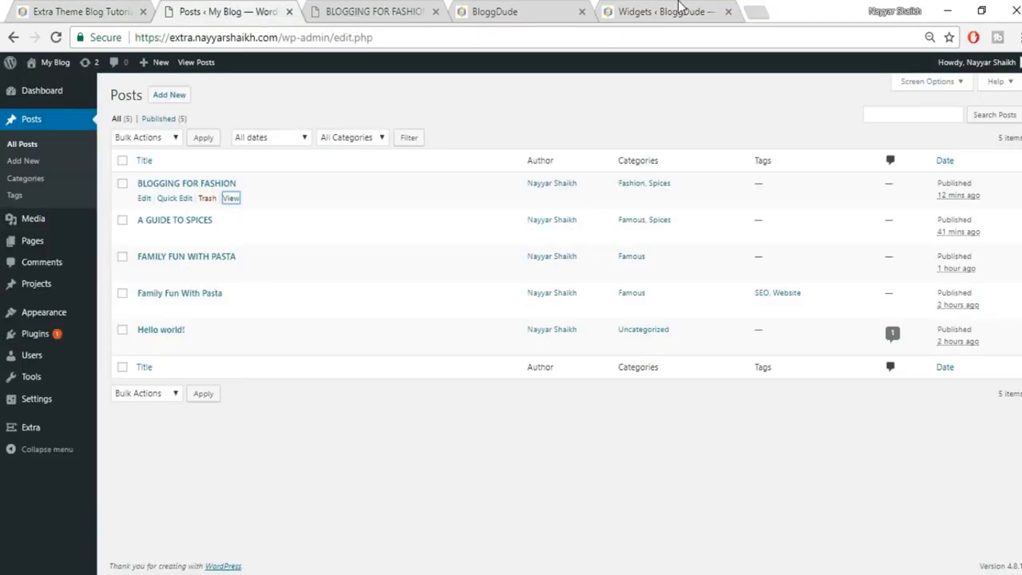
# Add Extra - Recent Videos to Main Sidebar with 1 post, titled RECENT VIDEO, and save
pyautogui.click(677, 11)
pyautogui.click(427, 435)
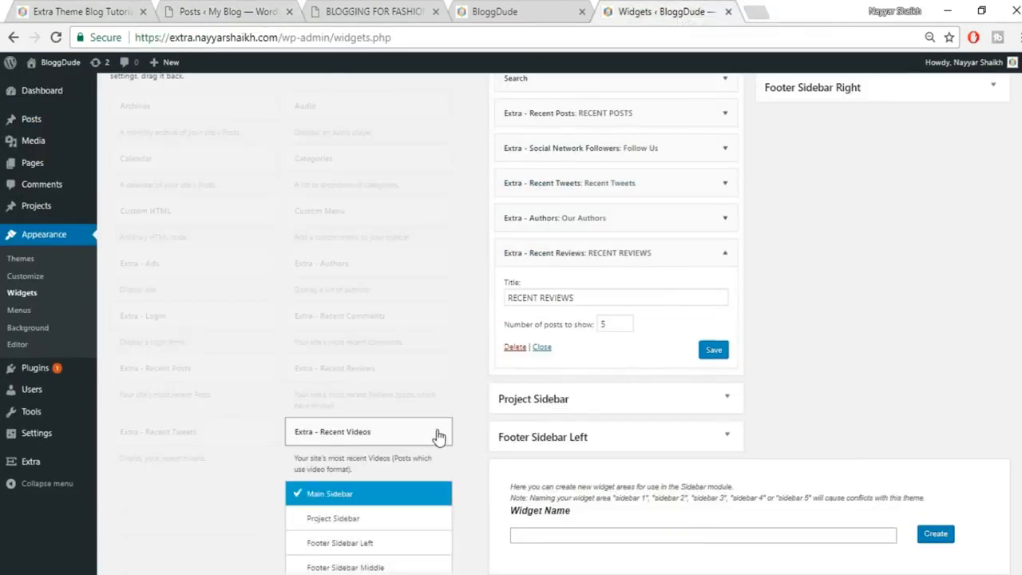
pyautogui.click(402, 470)
pyautogui.moveTo(633, 301); pyautogui.dragTo(572, 309)
pyautogui.write('1')
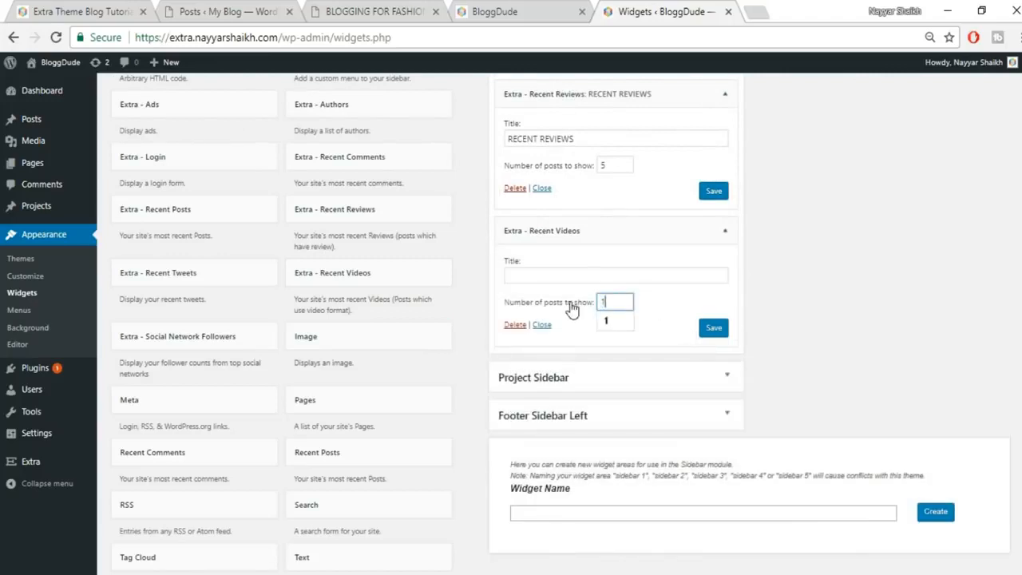
pyautogui.click(581, 276)
pyautogui.write('RECENT VIDEO')
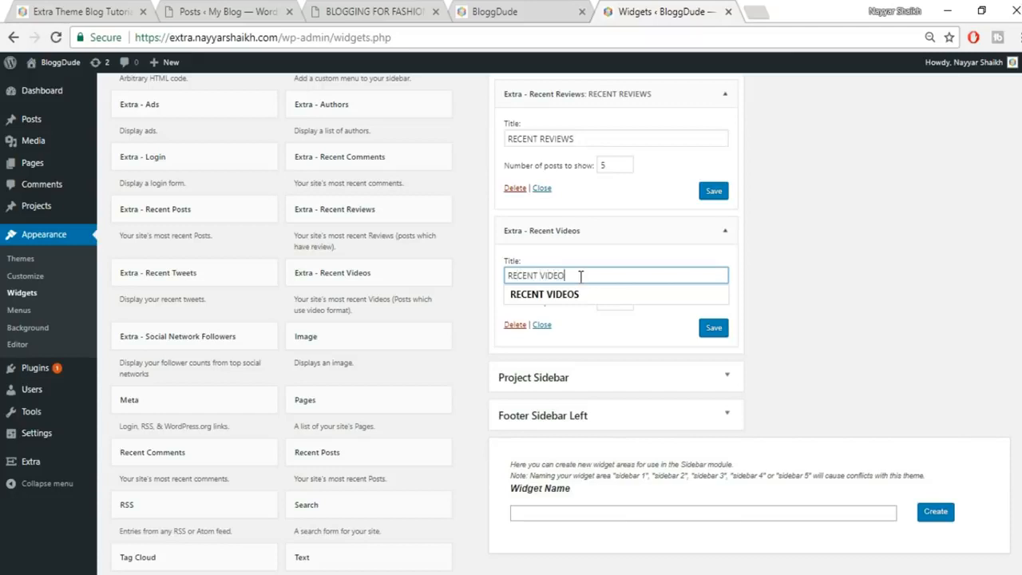
pyautogui.click(713, 328)
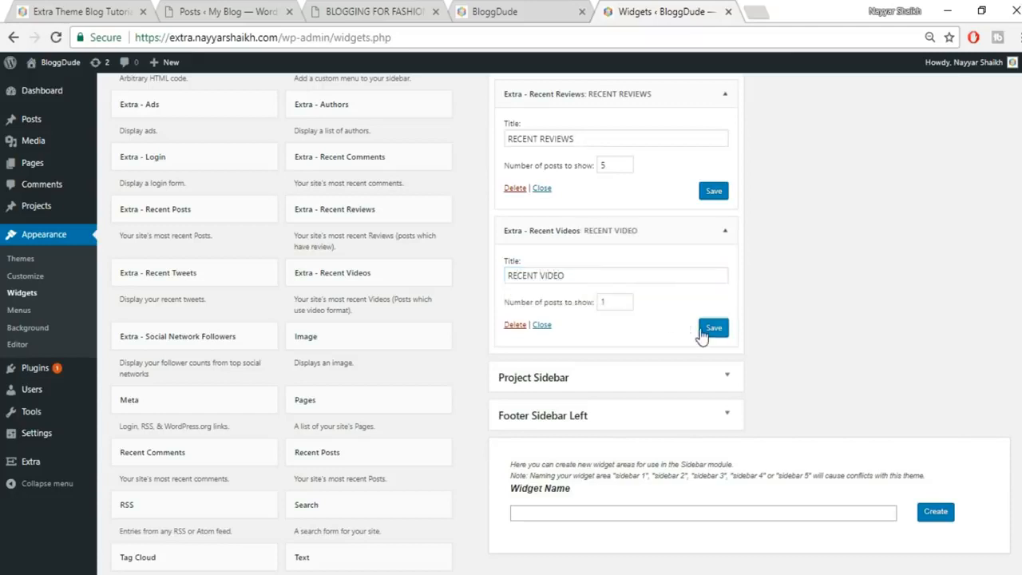
pyautogui.click(550, 11)
pyautogui.click(555, 36)
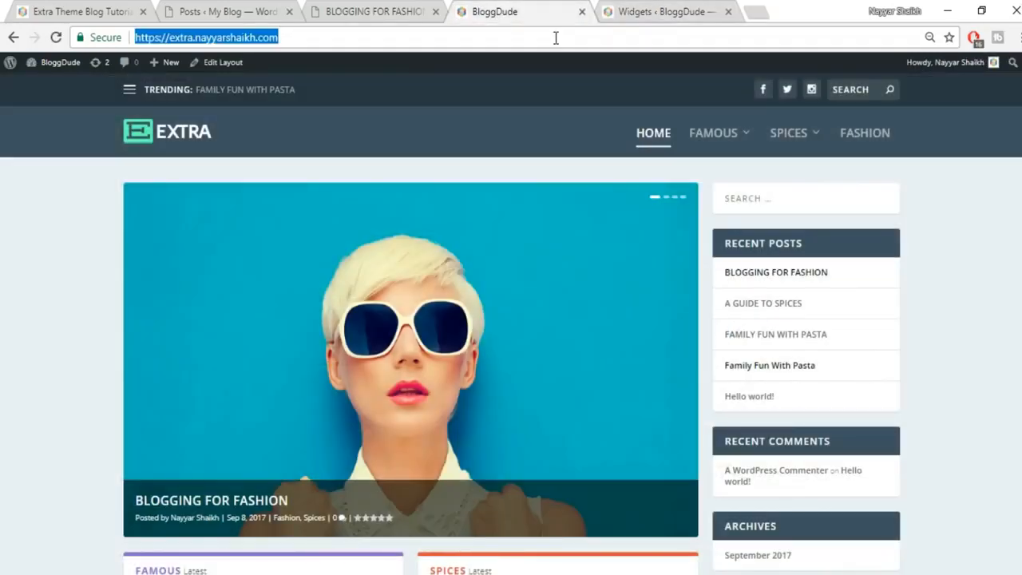
# Reload the homepage and check the sidebar's Our Authors, Recent Reviews and RECENT VIDEO widgets
pyautogui.press('Return')
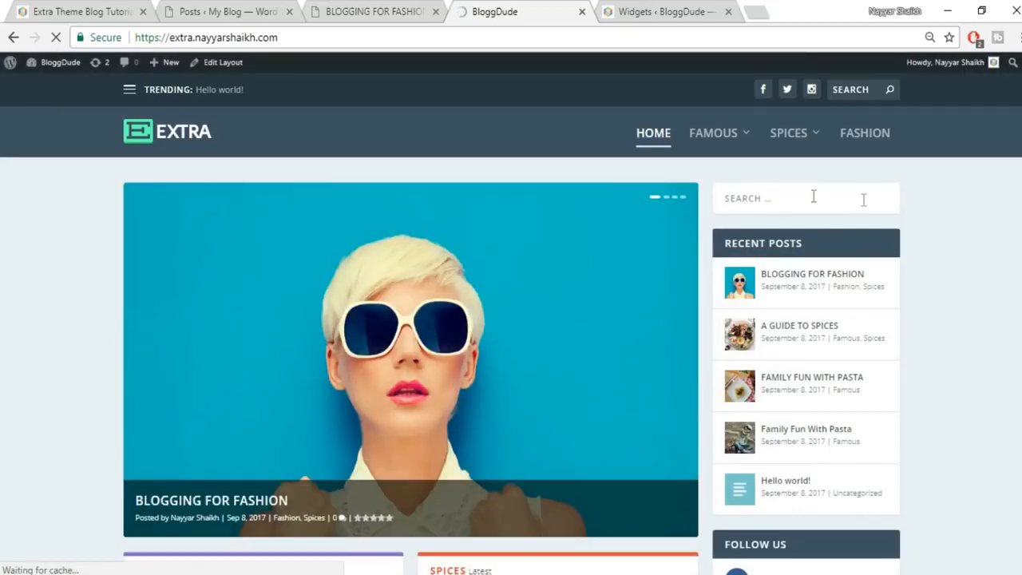
pyautogui.scroll(-2, 837, 383)
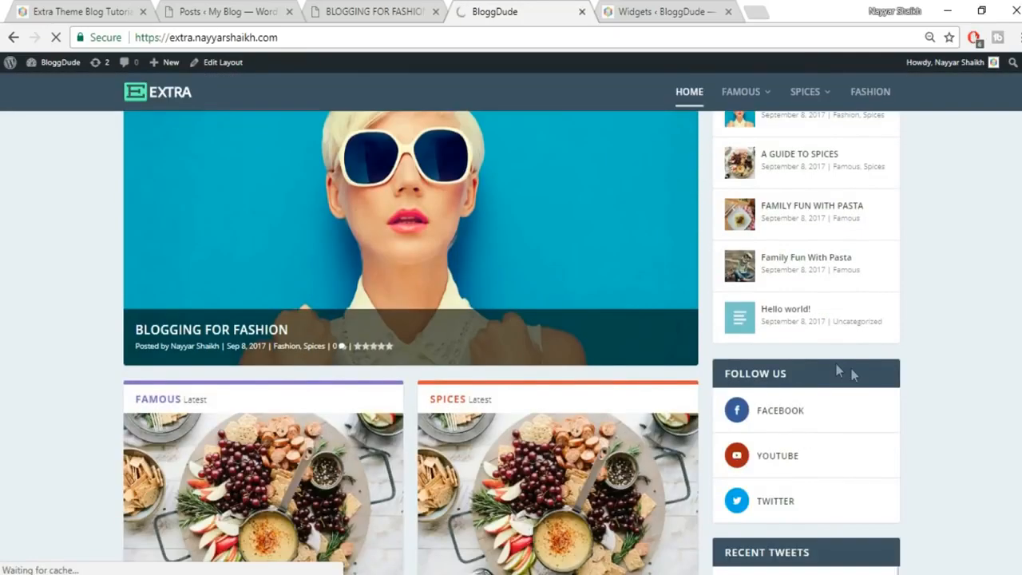
pyautogui.scroll(-3, 851, 373)
pyautogui.scroll(-2, 966, 316)
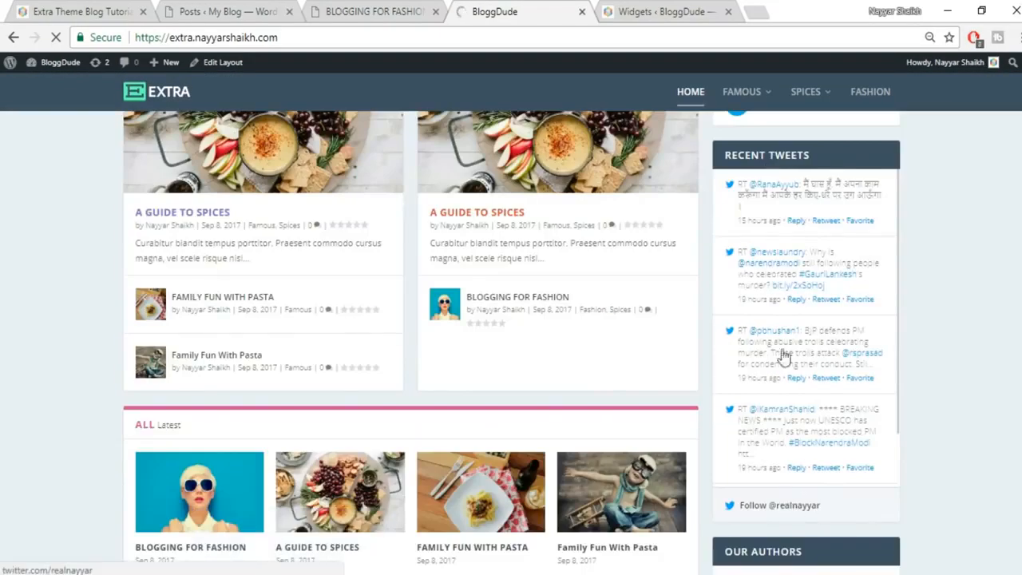
pyautogui.scroll(-2, 799, 363)
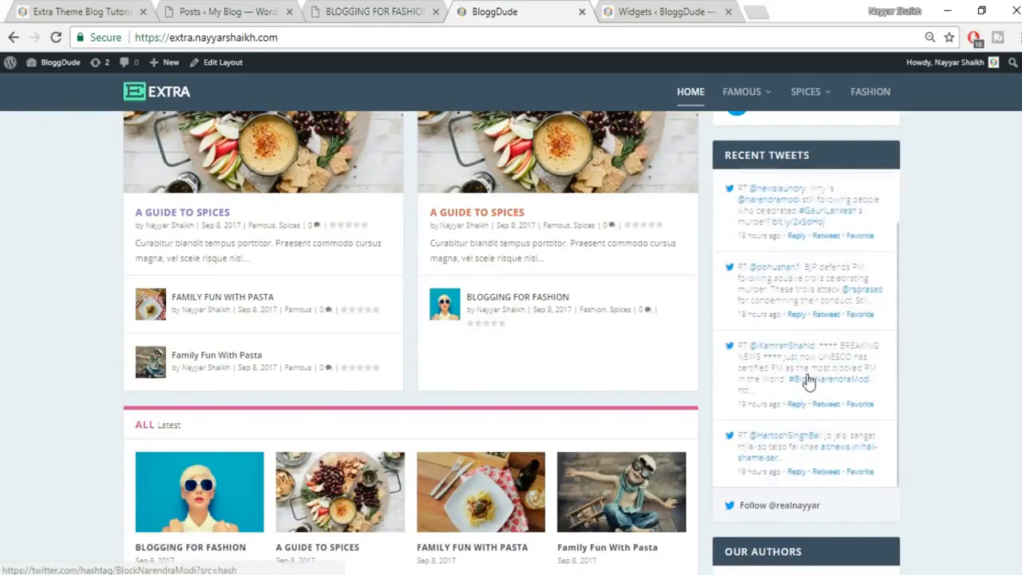
pyautogui.scroll(-3, 1005, 383)
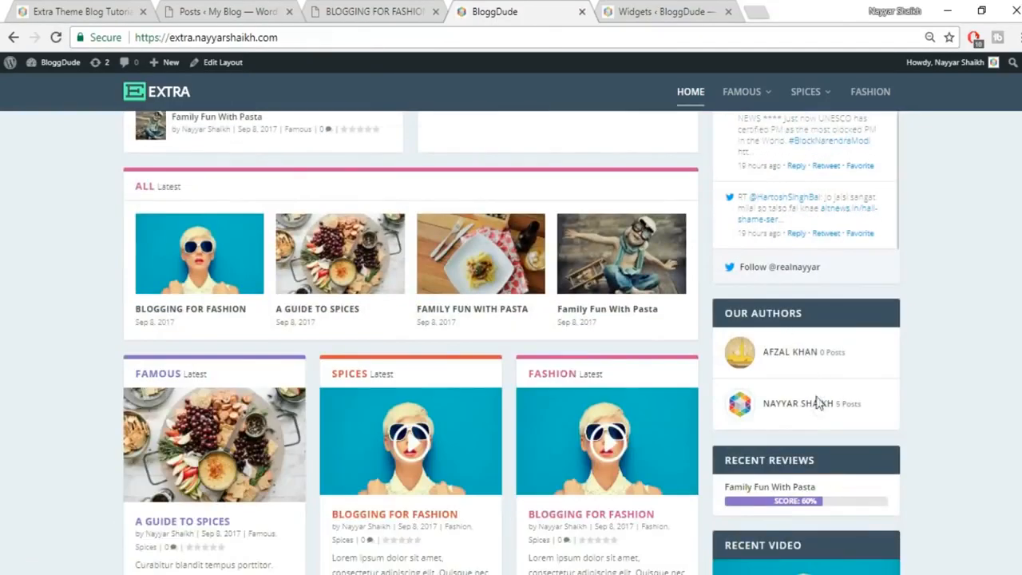
pyautogui.scroll(-2, 817, 402)
pyautogui.scroll(-1, 798, 388)
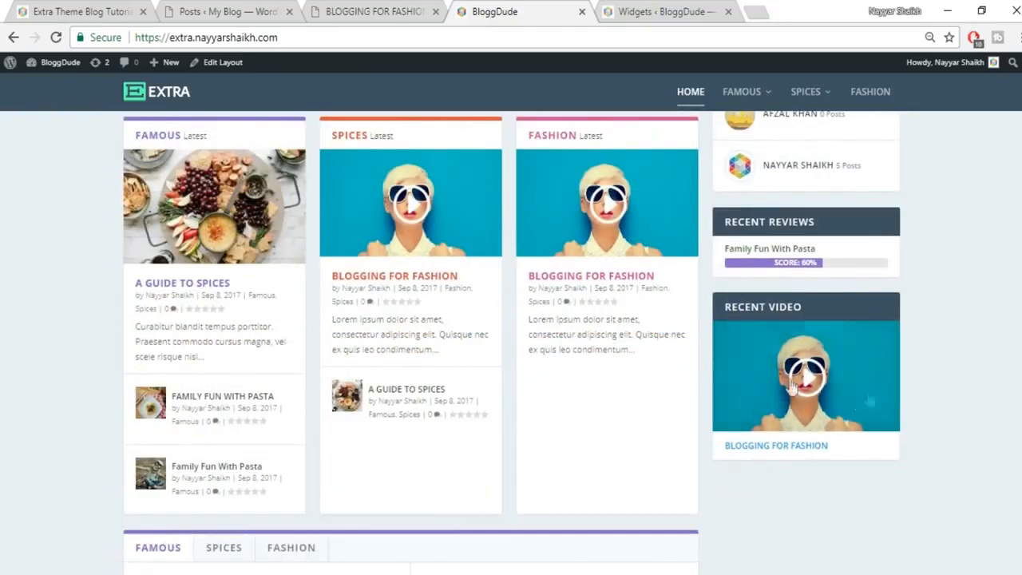
pyautogui.scroll(10, 793, 387)
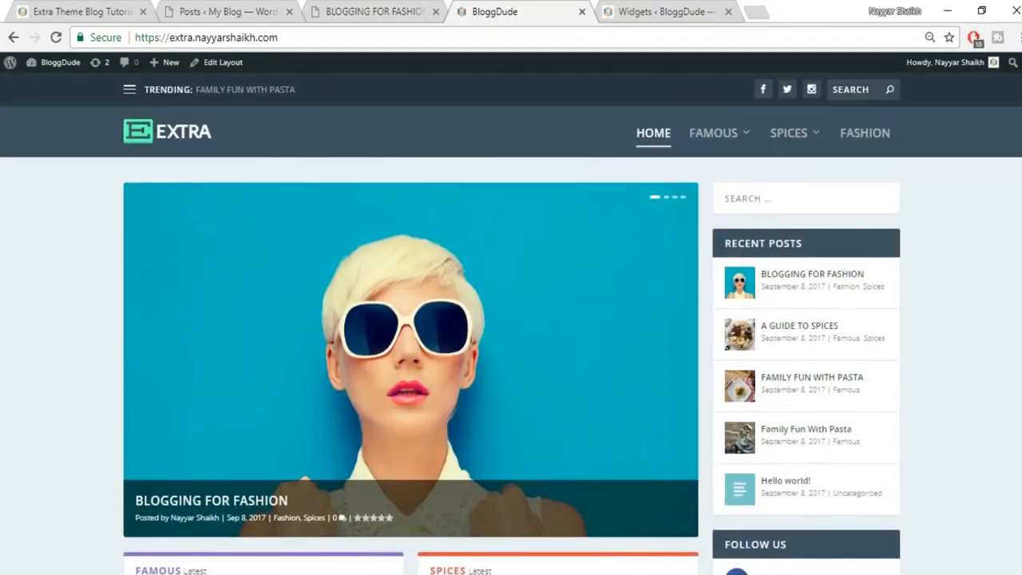
pyautogui.scroll(-10, 511, 346)
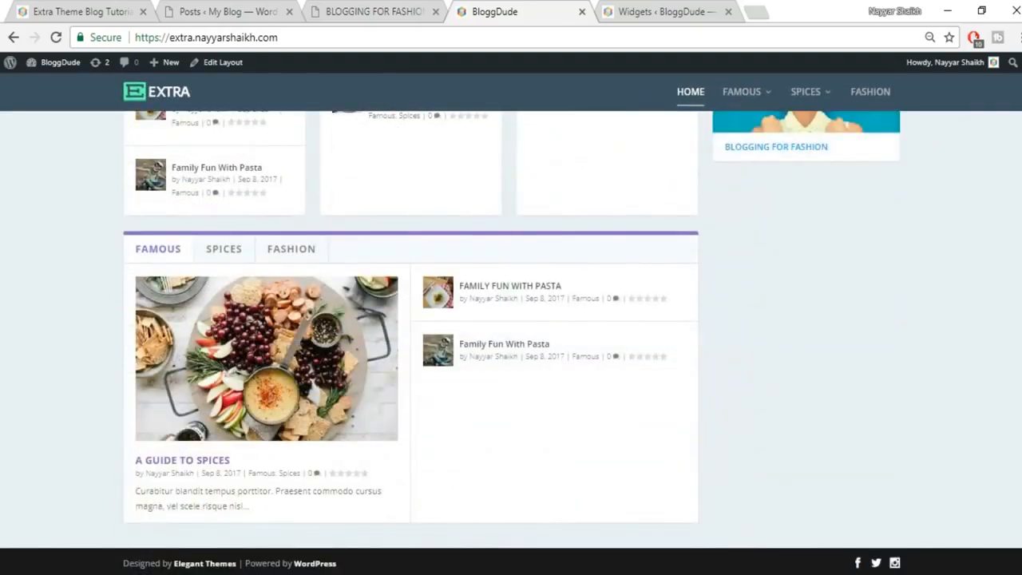
pyautogui.scroll(10, 511, 344)
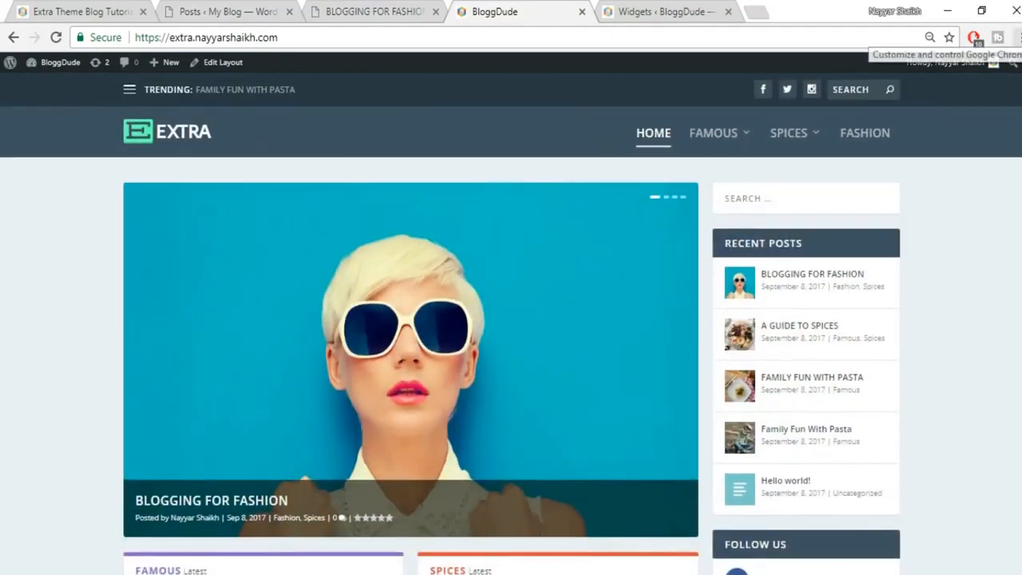